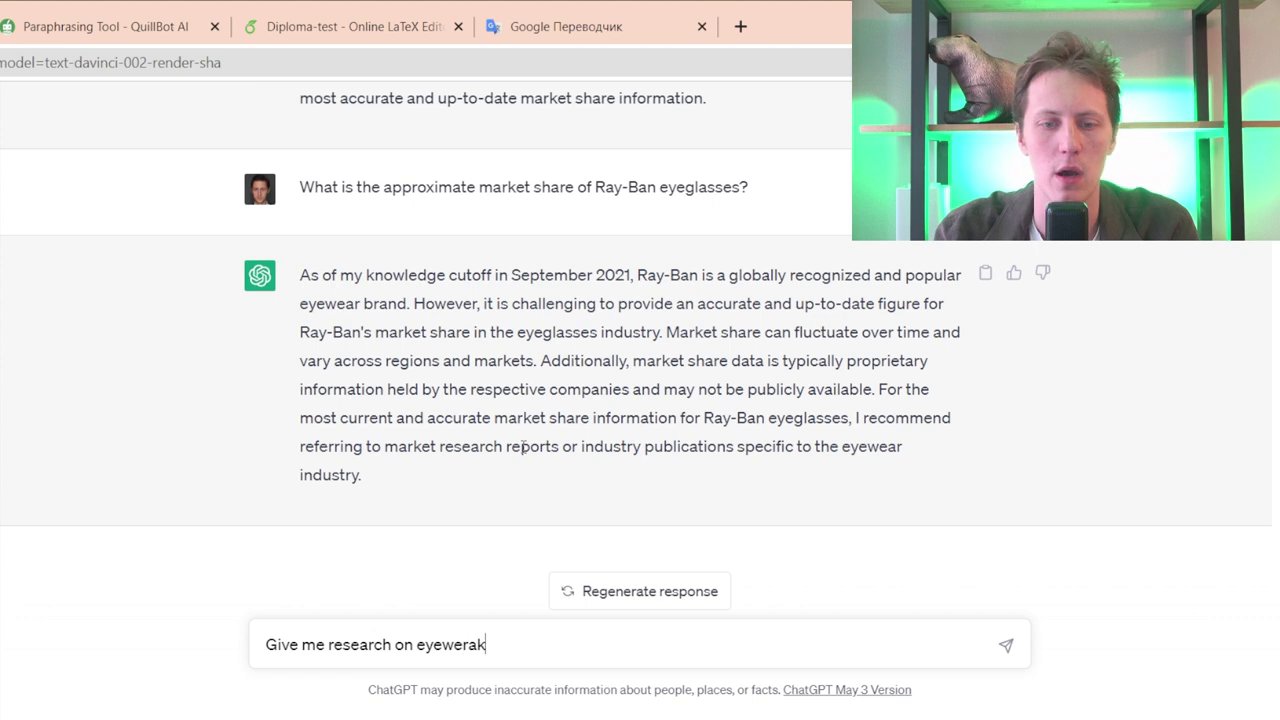
- Correct and complete the prompt as "Give me research on eyewear marketsizing", send it, and read through the reply
key("BackSpace")
key("BackSpace")
key("BackSpace")
type("ar mark")
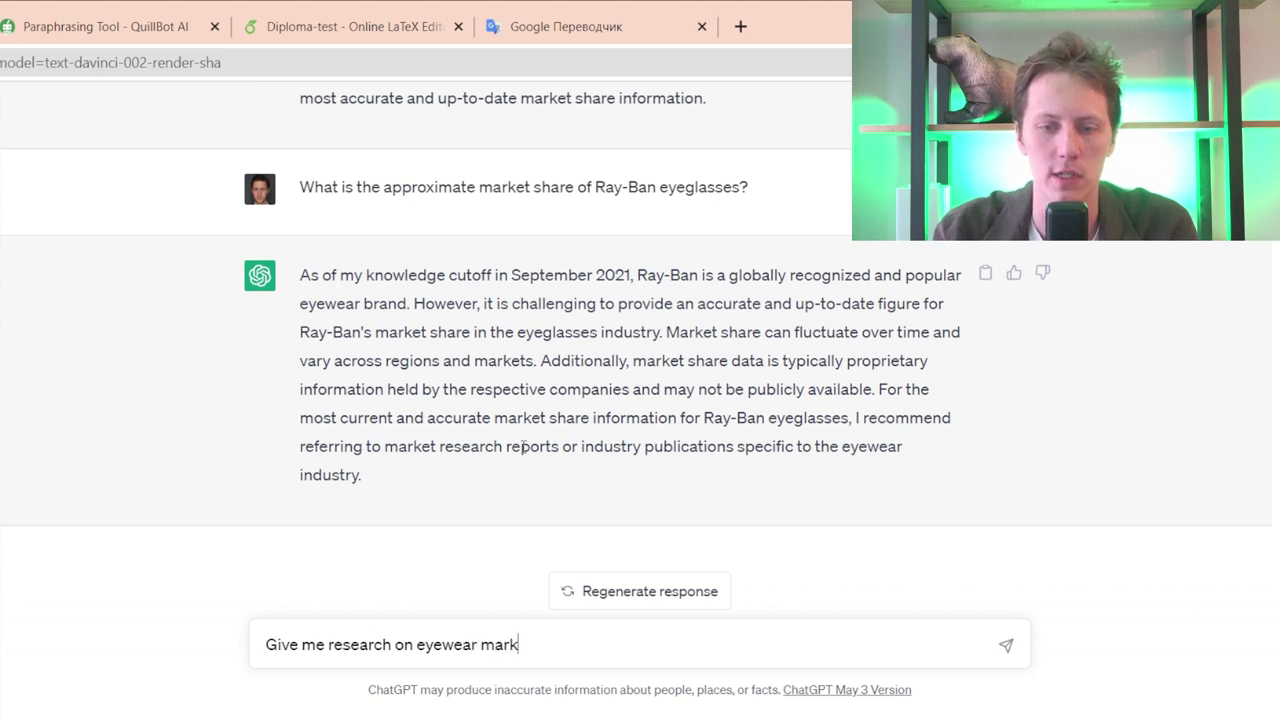
type("etsizing")
key("Return")
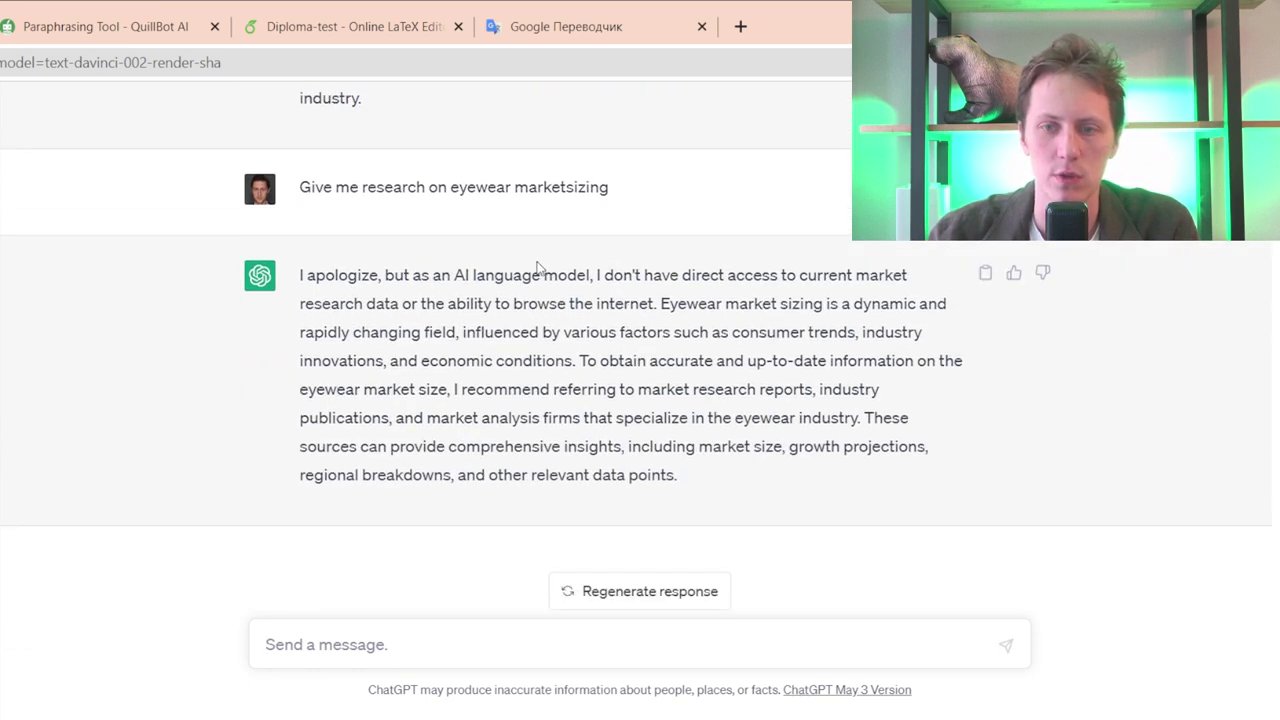
left_click_drag(522, 275, 506, 472)
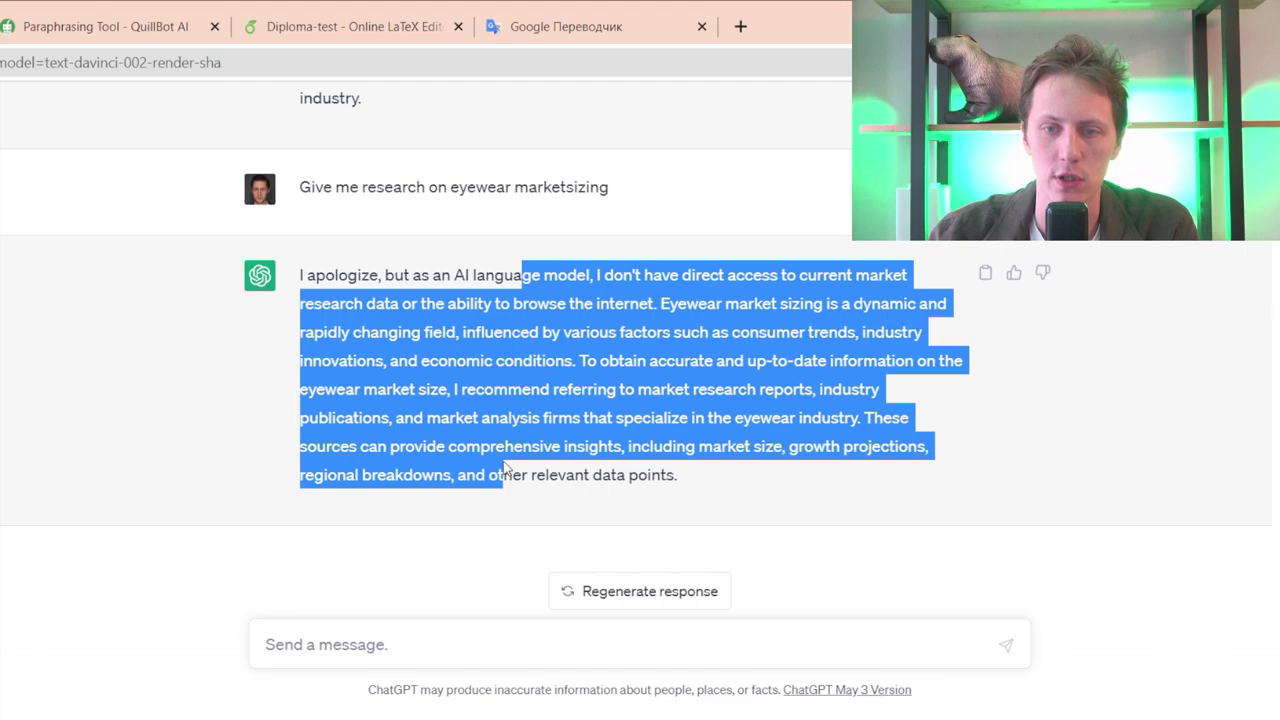
left_click(546, 463)
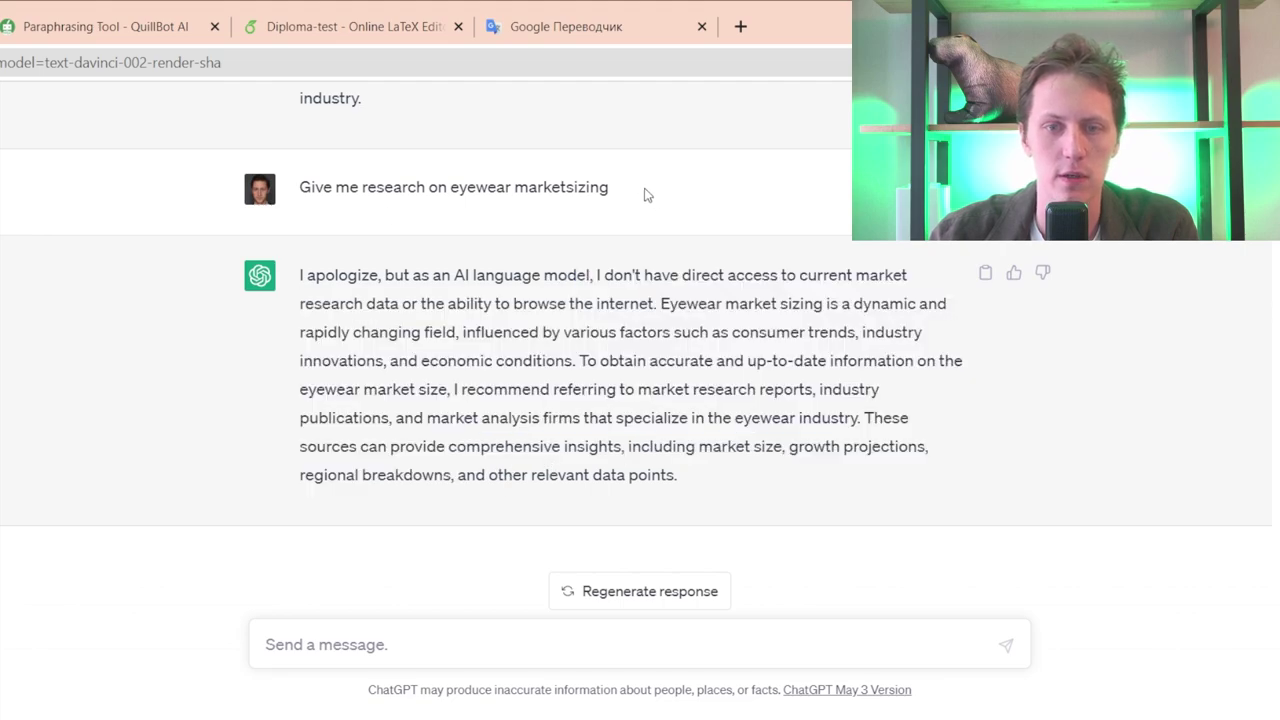
scroll(630, 185, "up", 20)
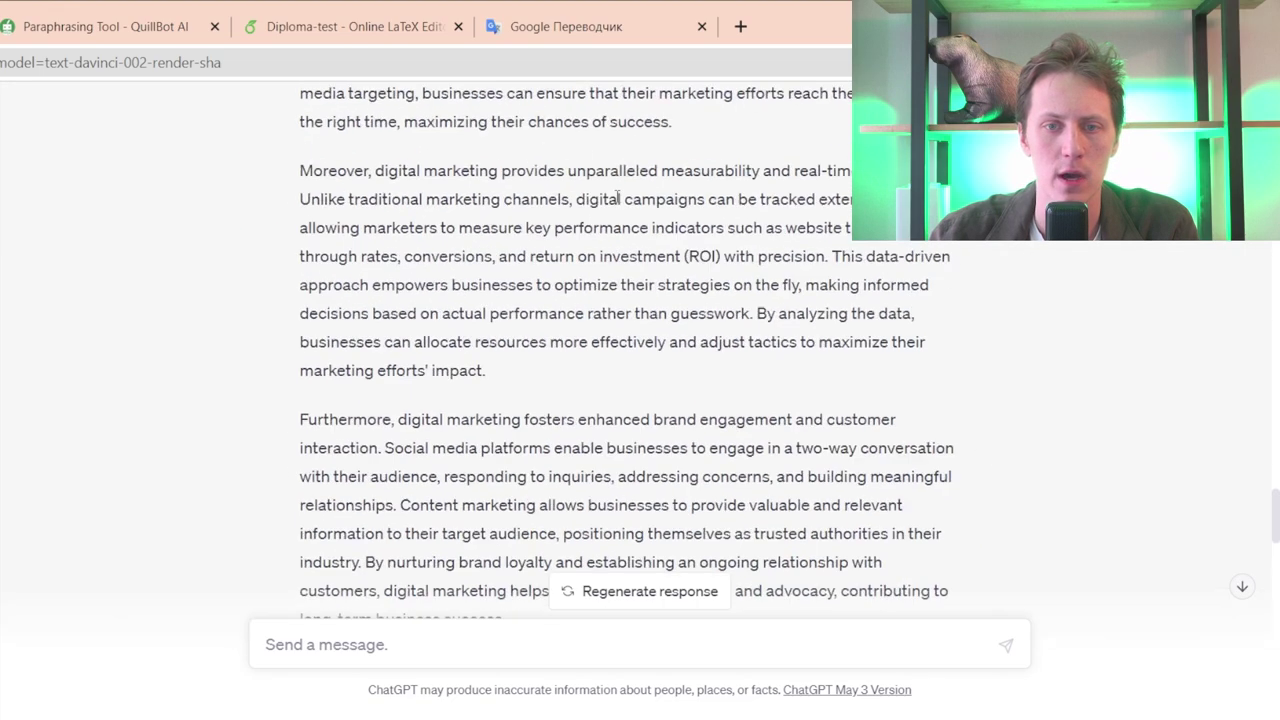
scroll(615, 213, "up", 20)
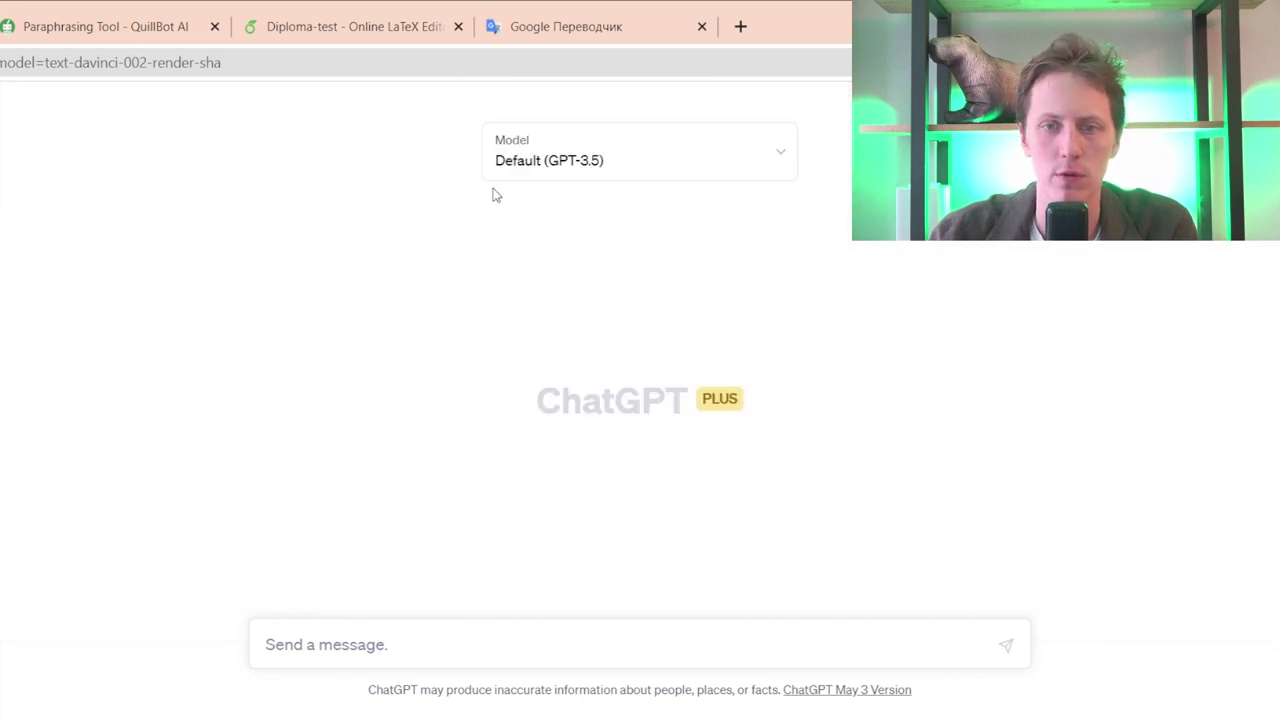
left_click(530, 165)
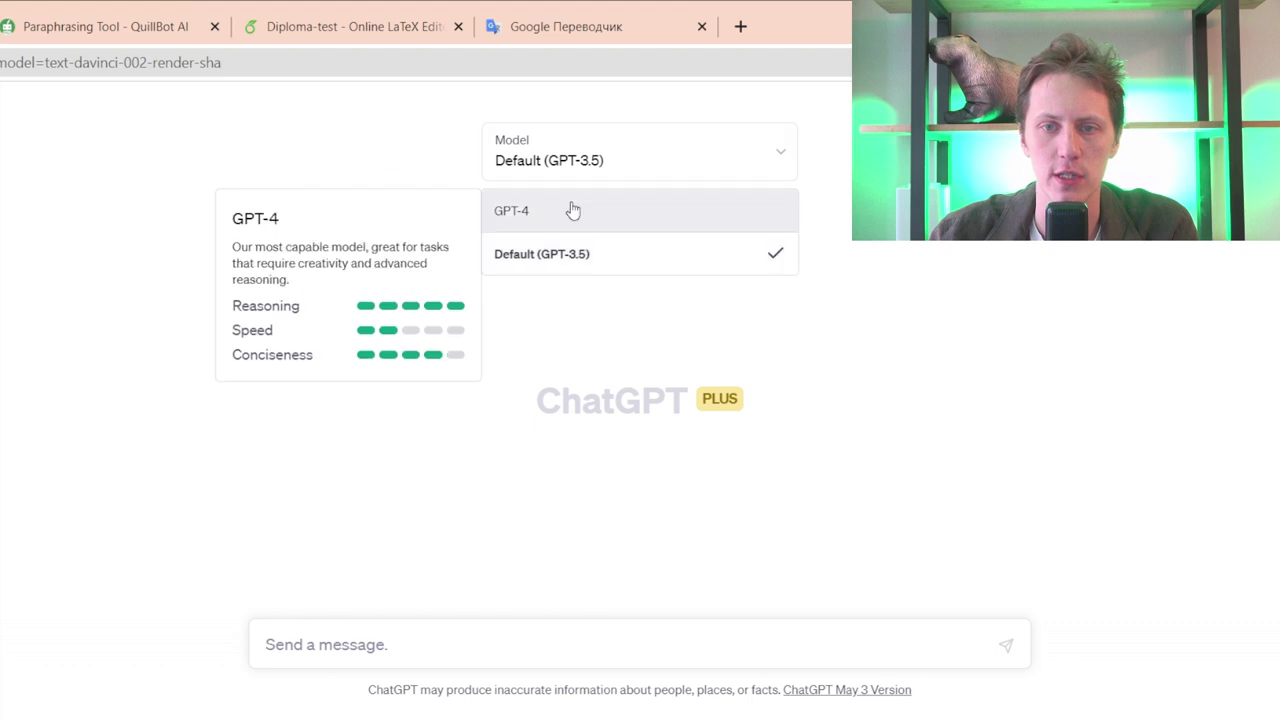
left_click(572, 233)
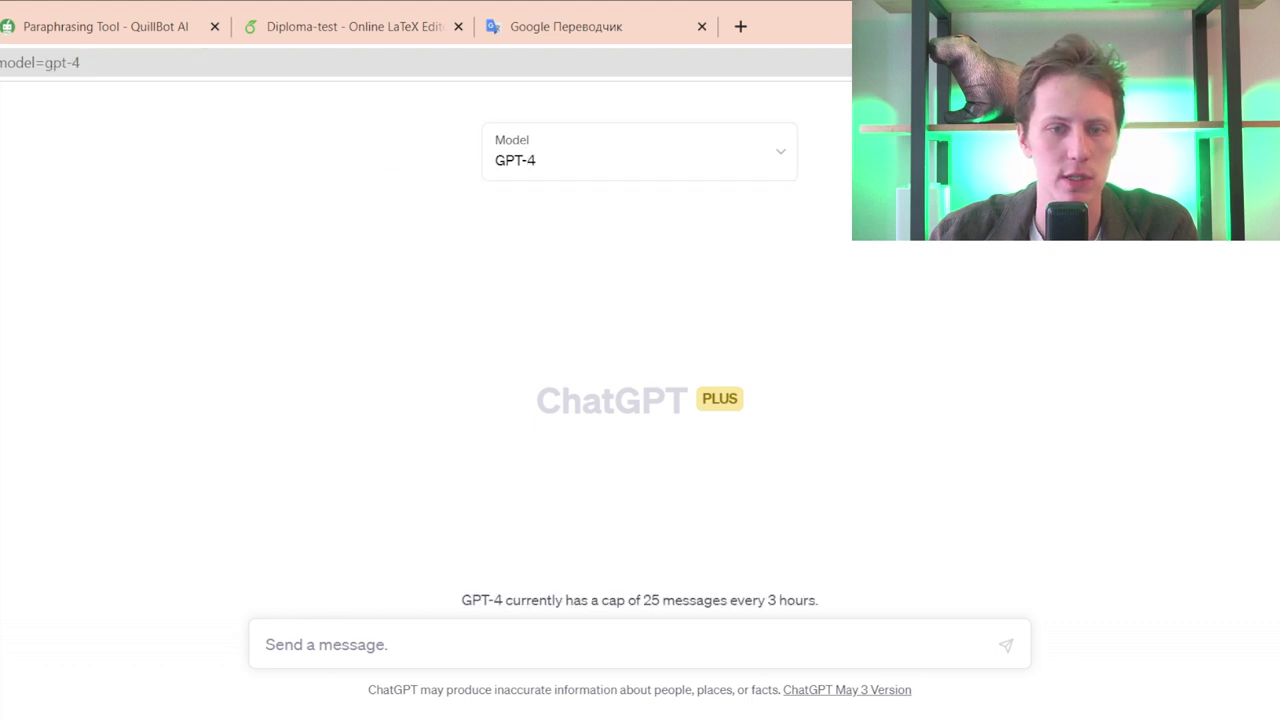
left_click(0, 500)
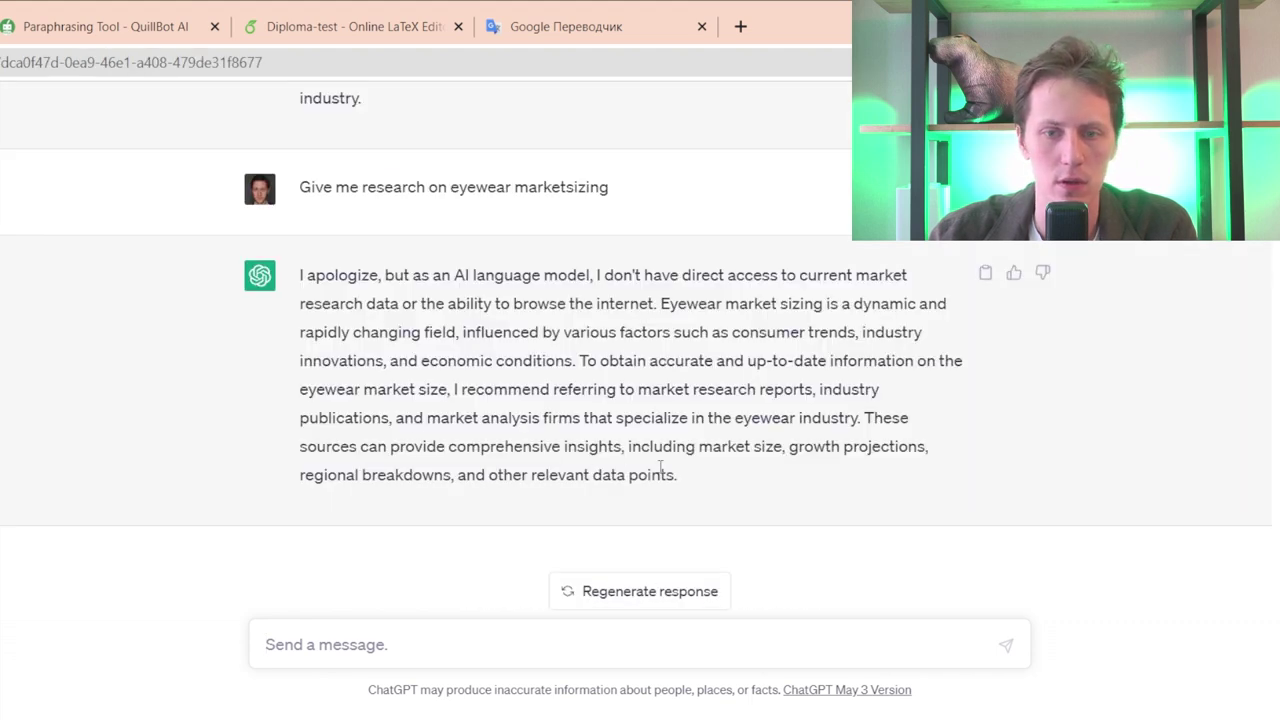
- Copy the prompt "Give me research on eyewear marketsizing" and start a new chat with the GPT-4 model
scroll(623, 300, "up", 1)
left_click_drag(623, 294, 298, 292)
key("ctrl+c")
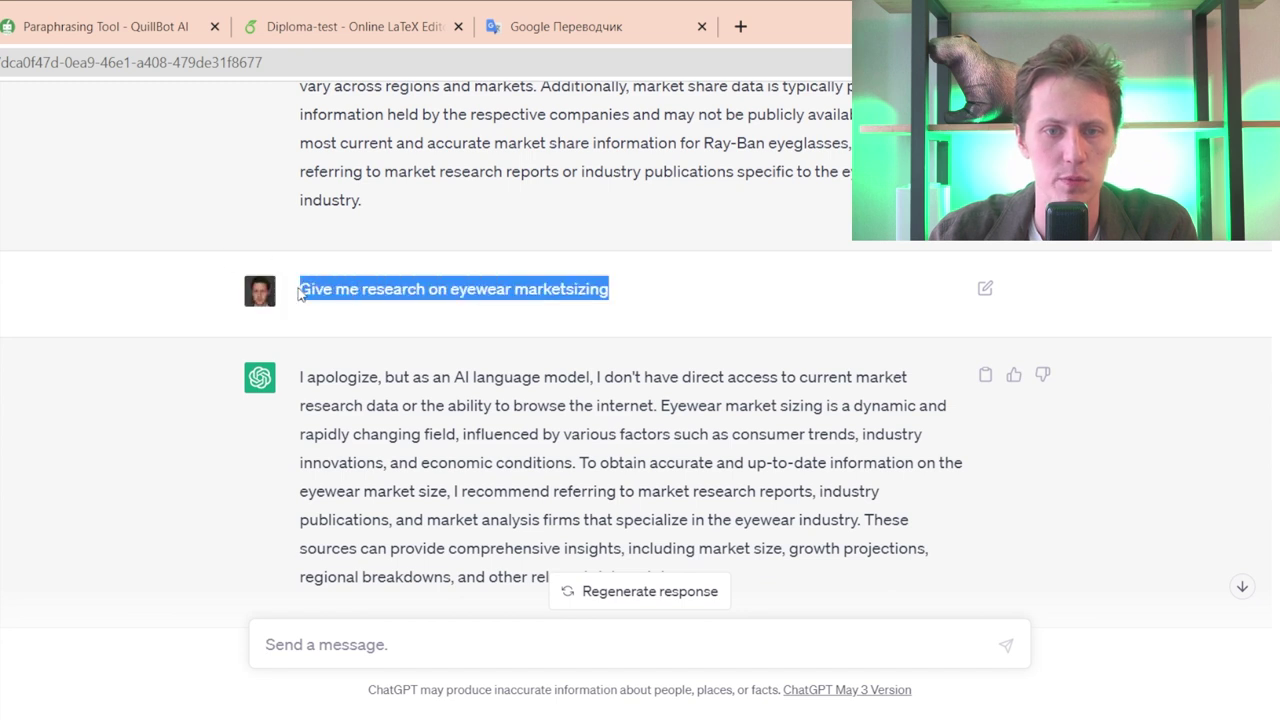
left_click(0, 90)
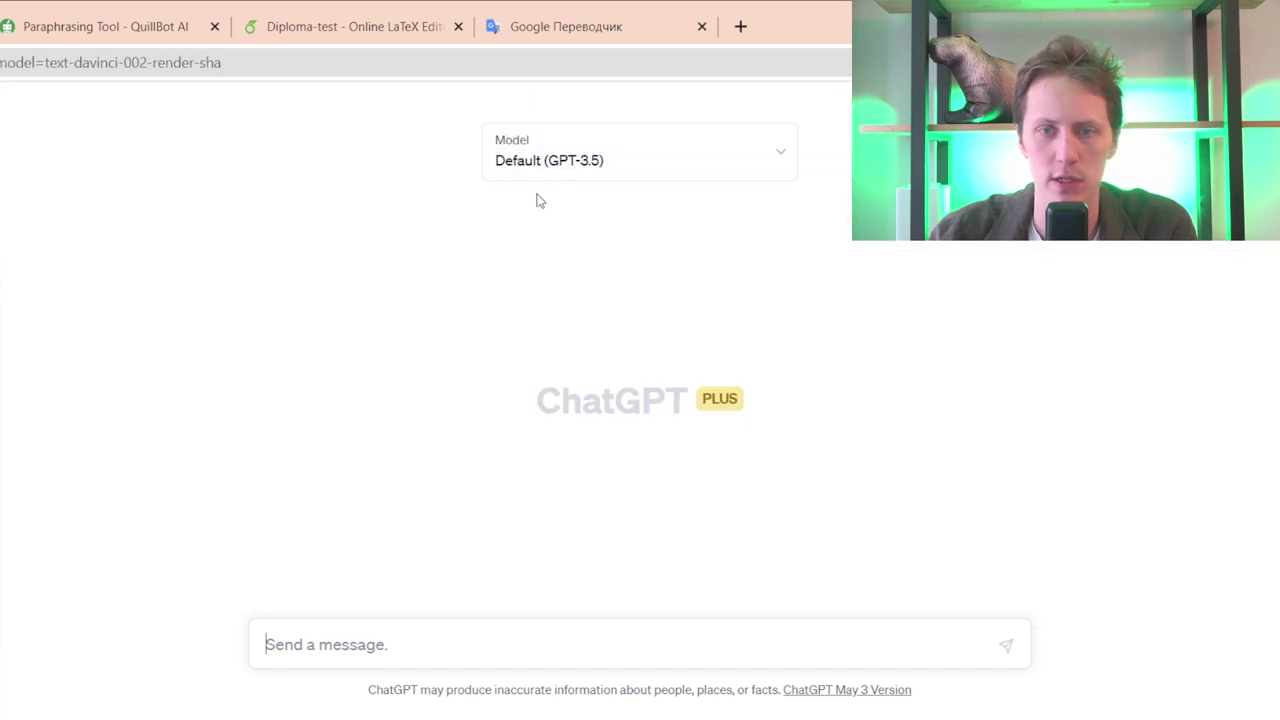
left_click(540, 162)
left_click(540, 231)
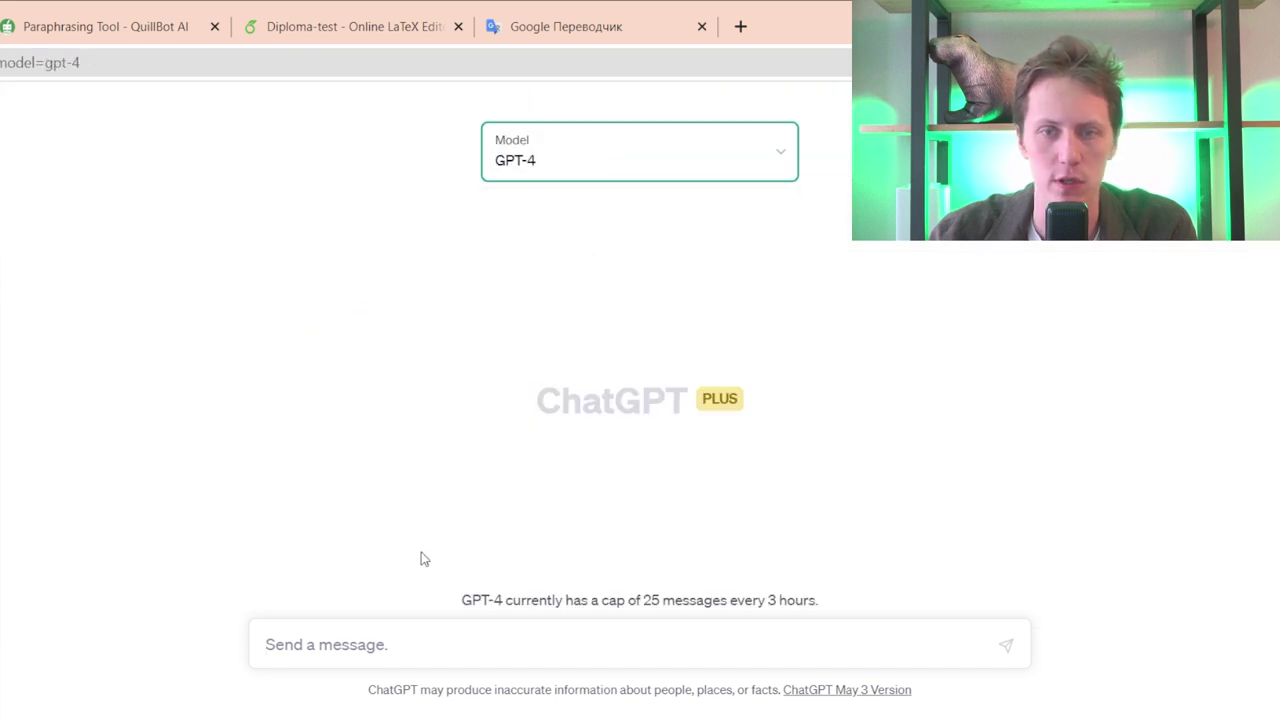
- Send the copied eyewear marketsizing prompt to GPT-4 and stop the response partway
left_click(434, 648)
key("ctrl+v")
key("Return")
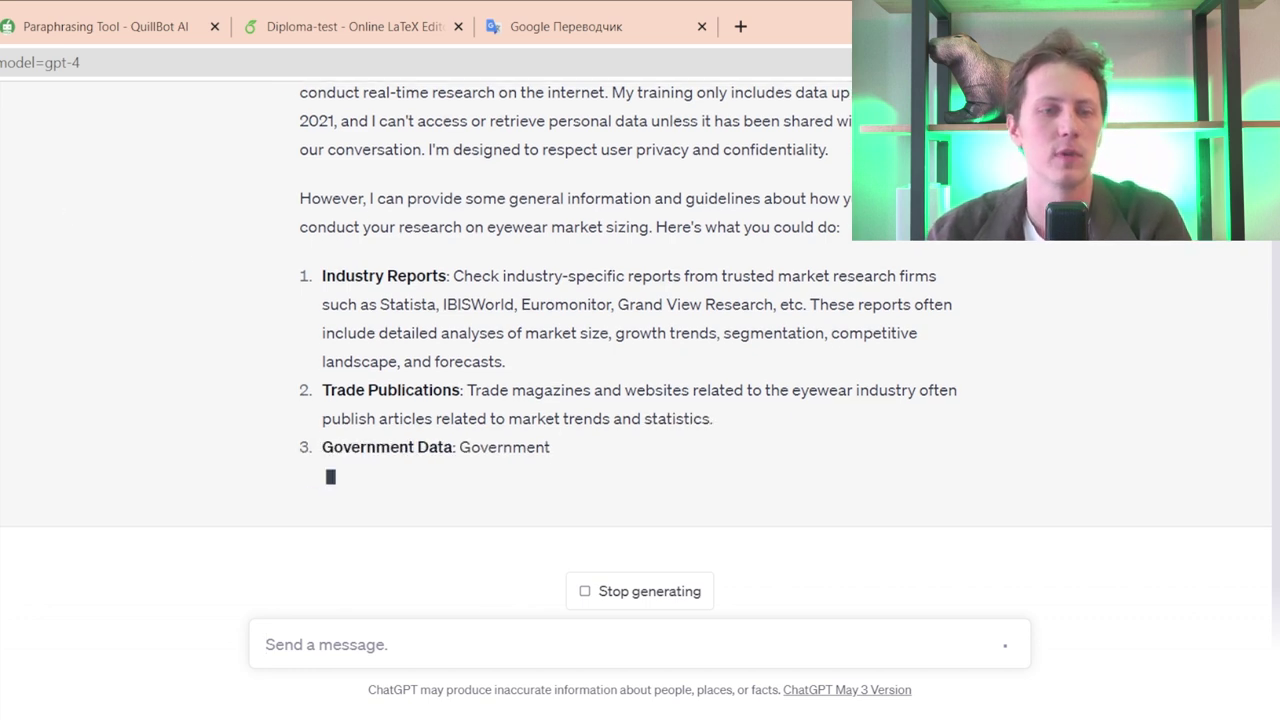
left_click(640, 591)
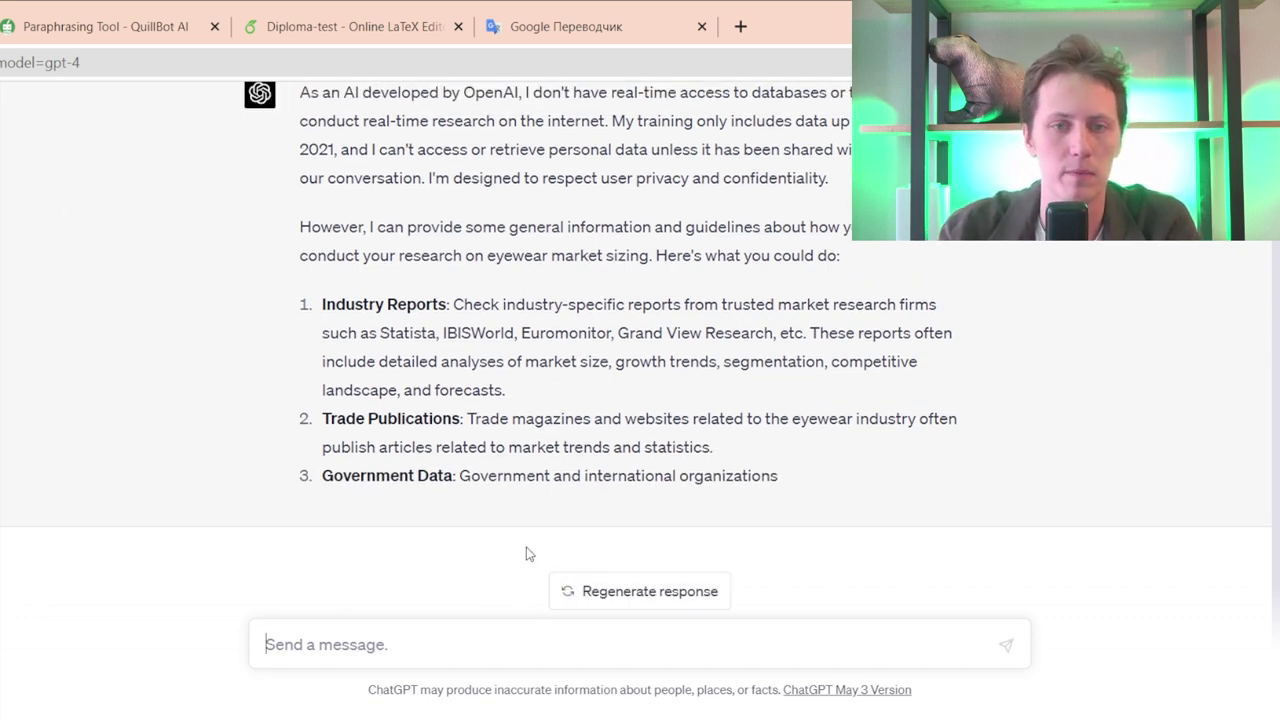
scroll(200, 337, "up", 5)
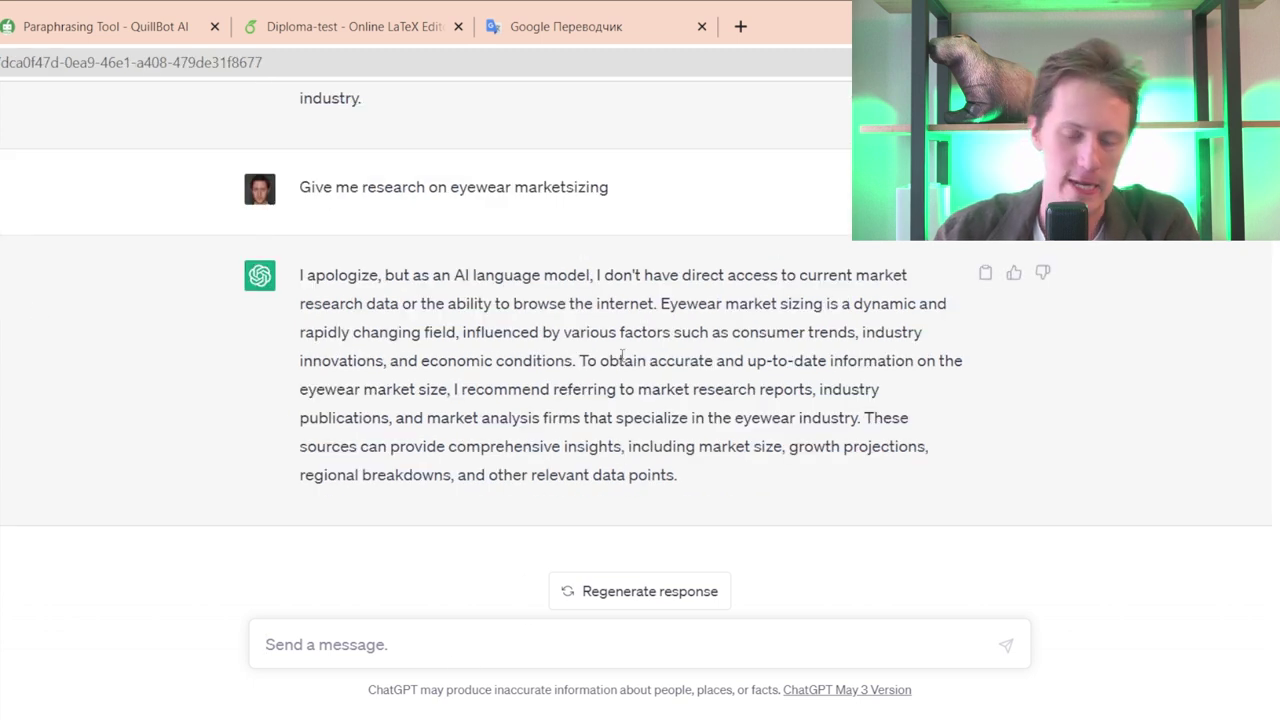
- Ask "Give me articles researching eyewear market" in the earlier GPT-3.5 chat and stop the response partway
type("Give me")
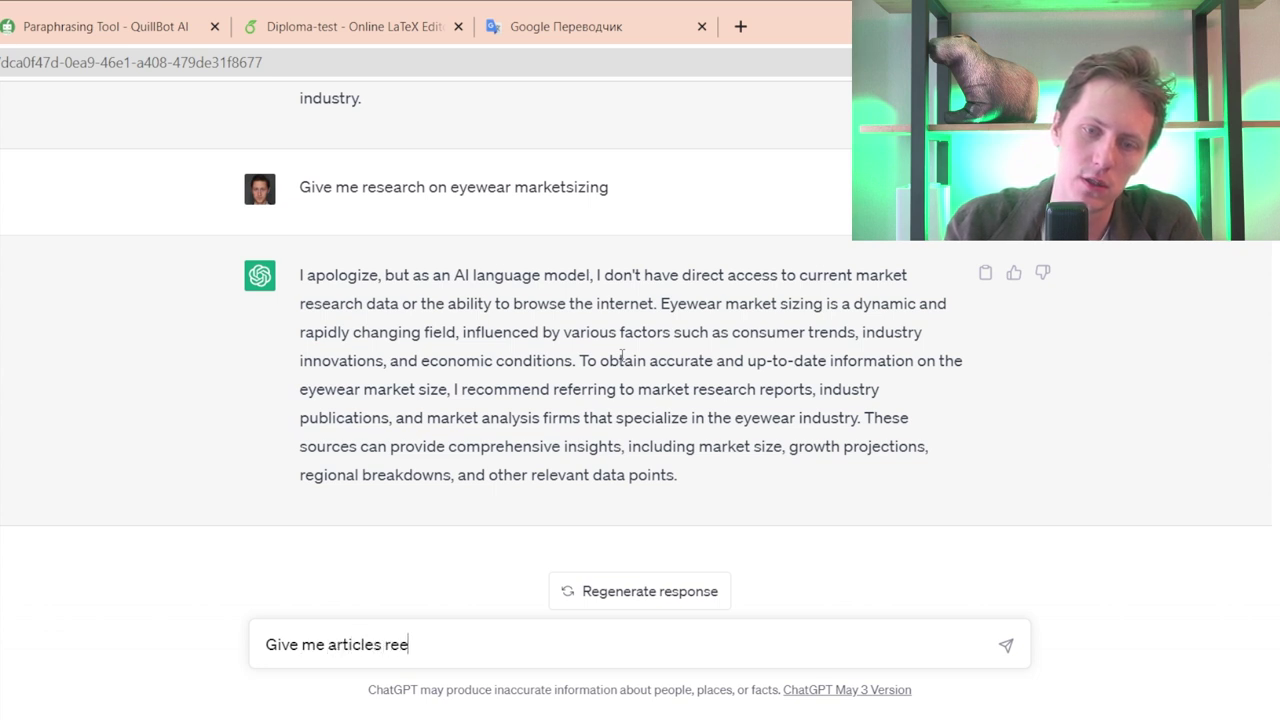
type(" articles researching eyewear")
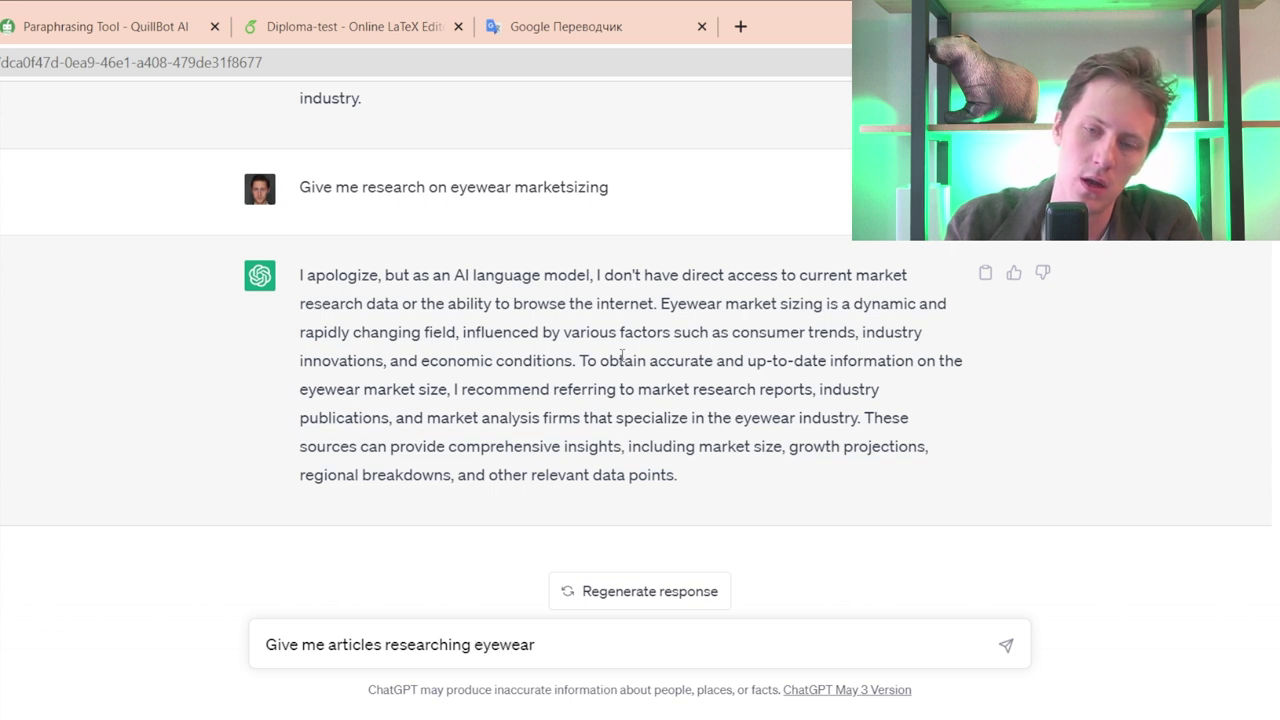
type(" market")
key("Return")
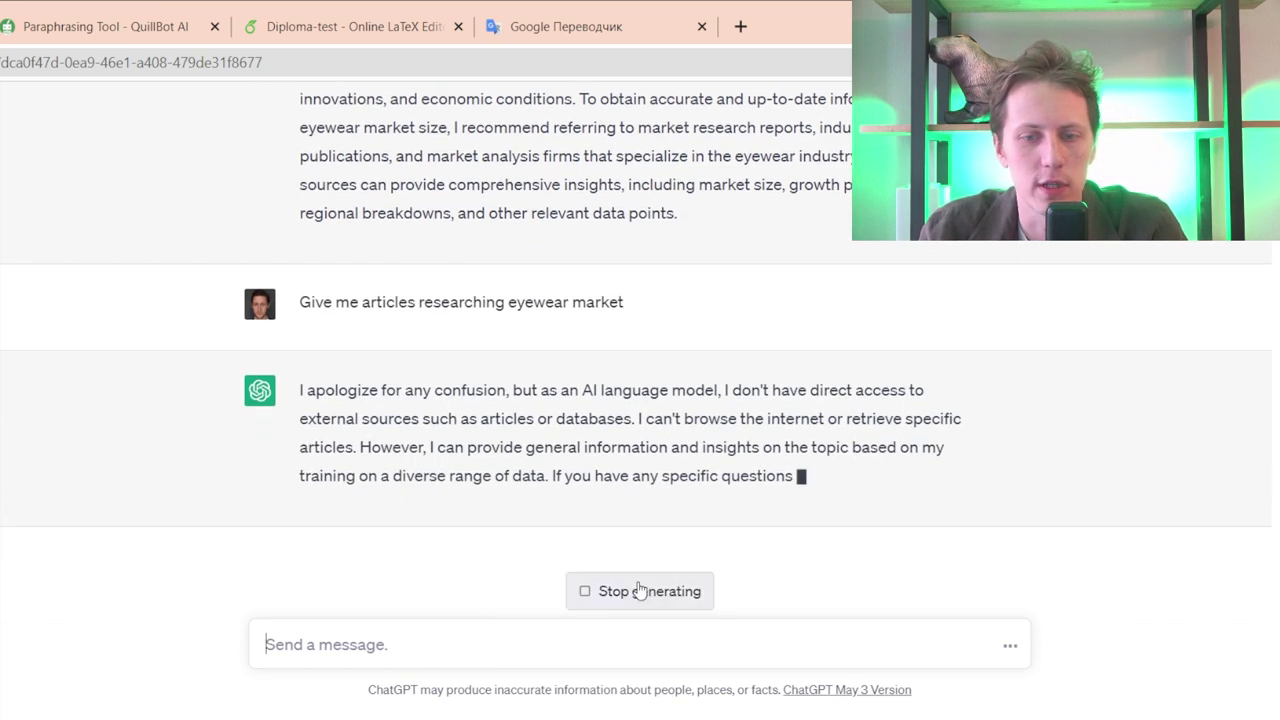
left_click(641, 592)
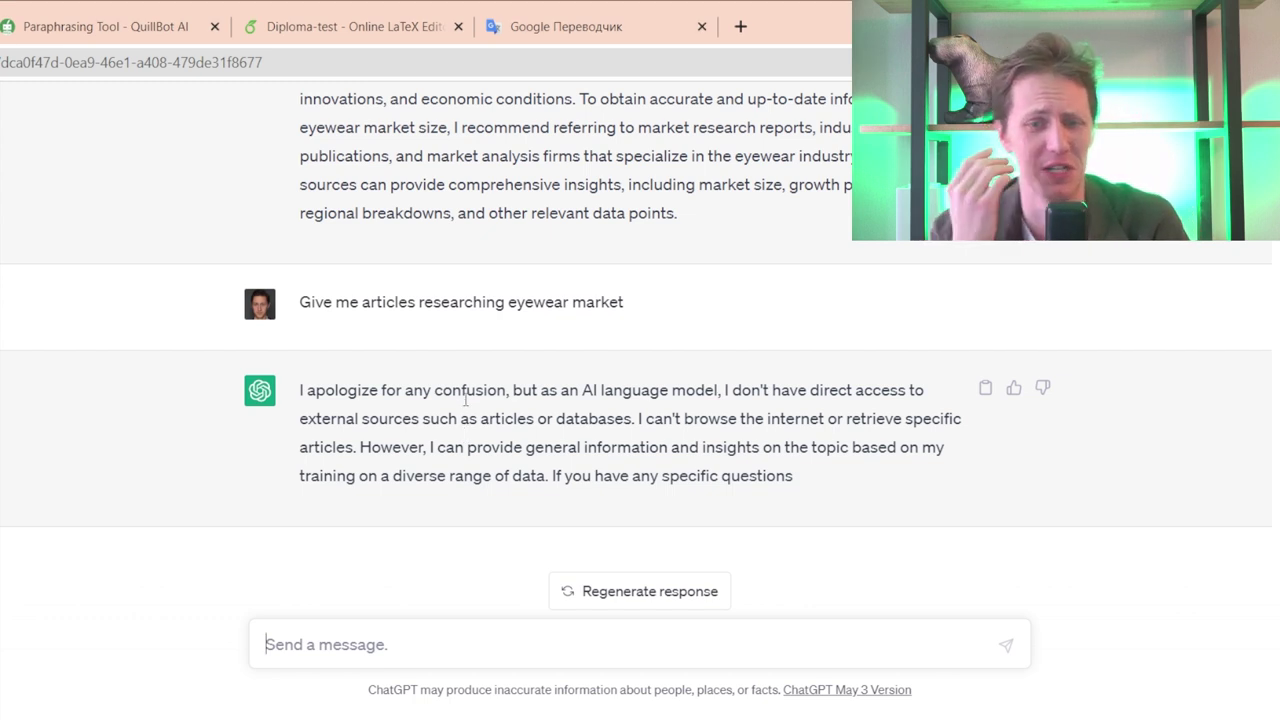
- Send the prompt "Give me articles on eyewear marketing" and stop the response before it completes
type("Give m")
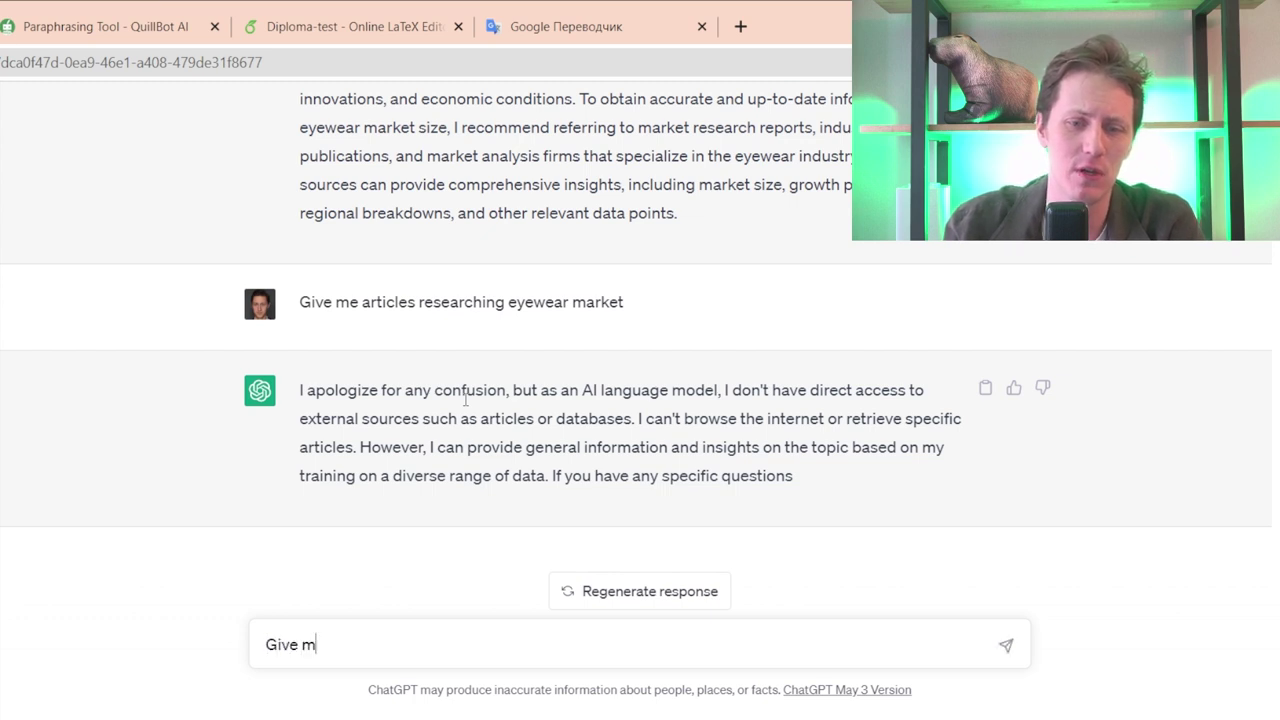
type("e articles o")
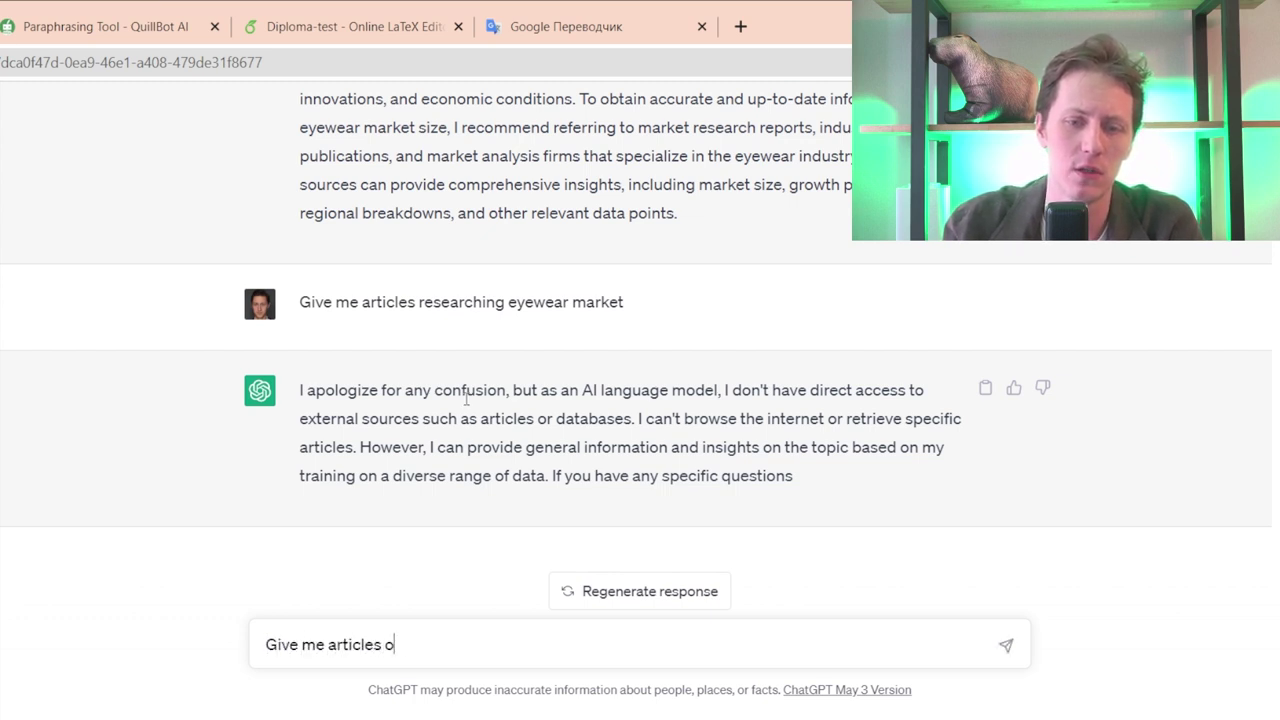
type("n eyewear")
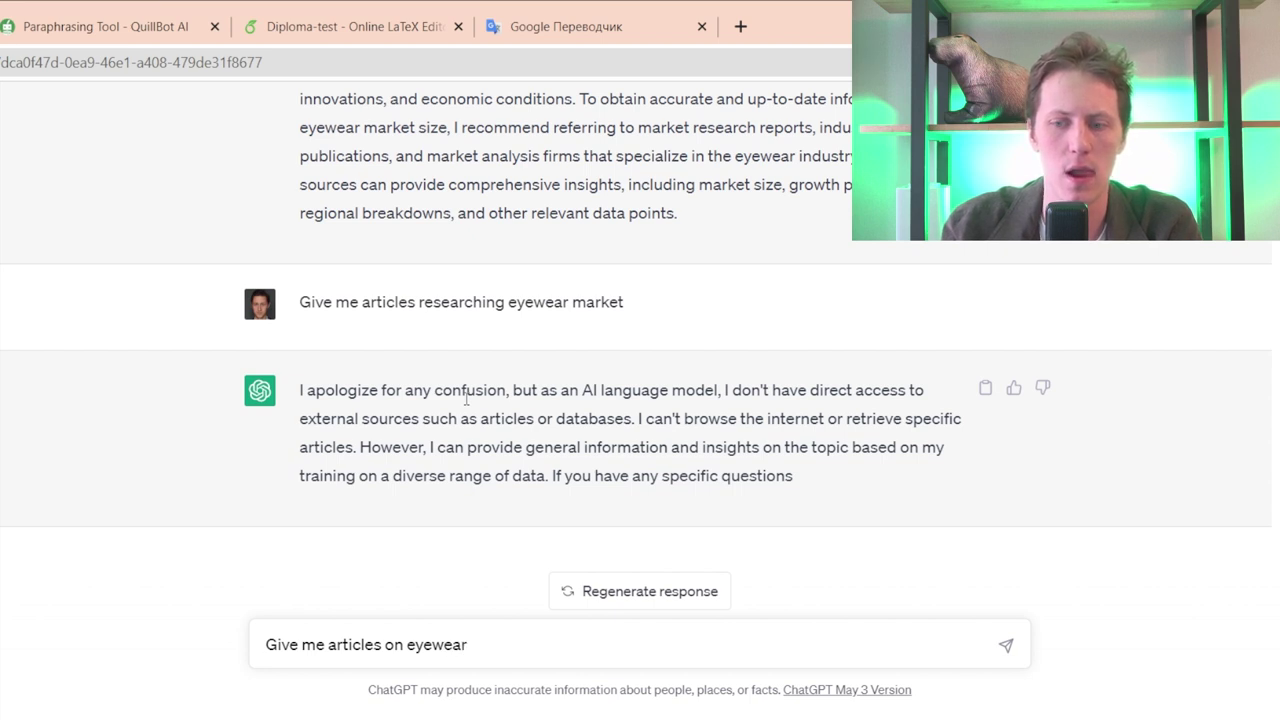
type("marketing")
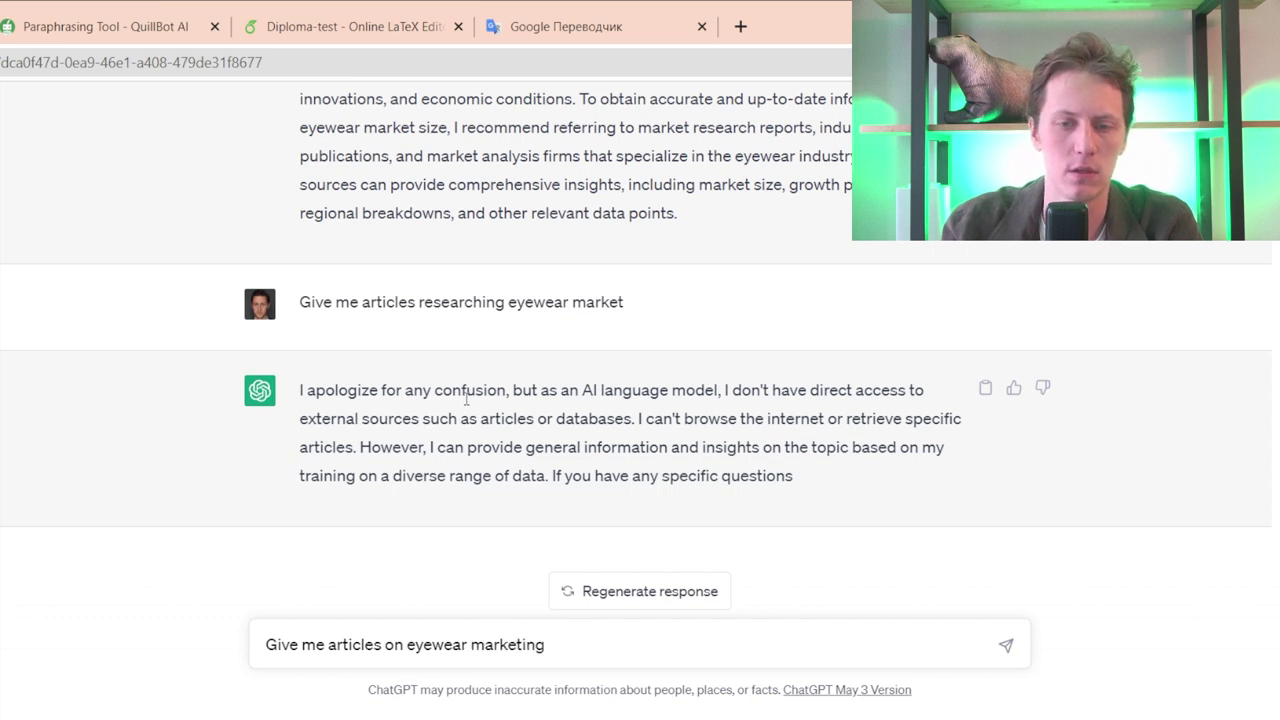
key("Return")
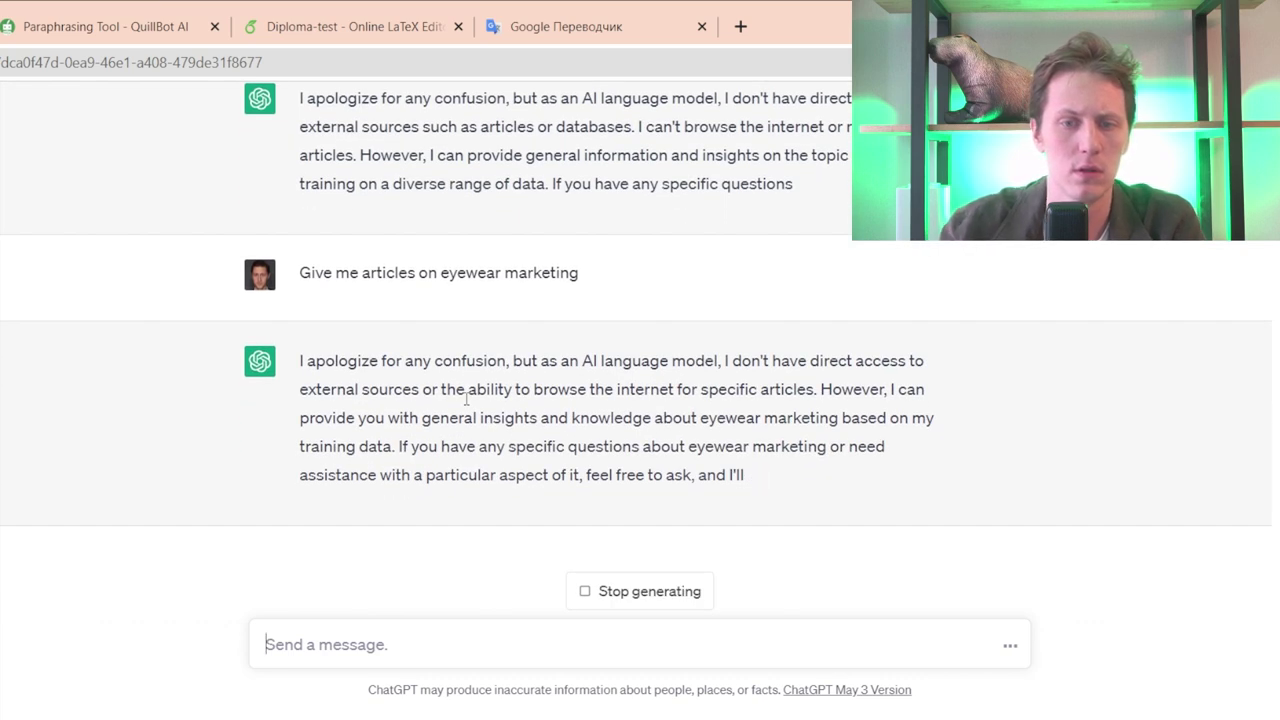
left_click(628, 598)
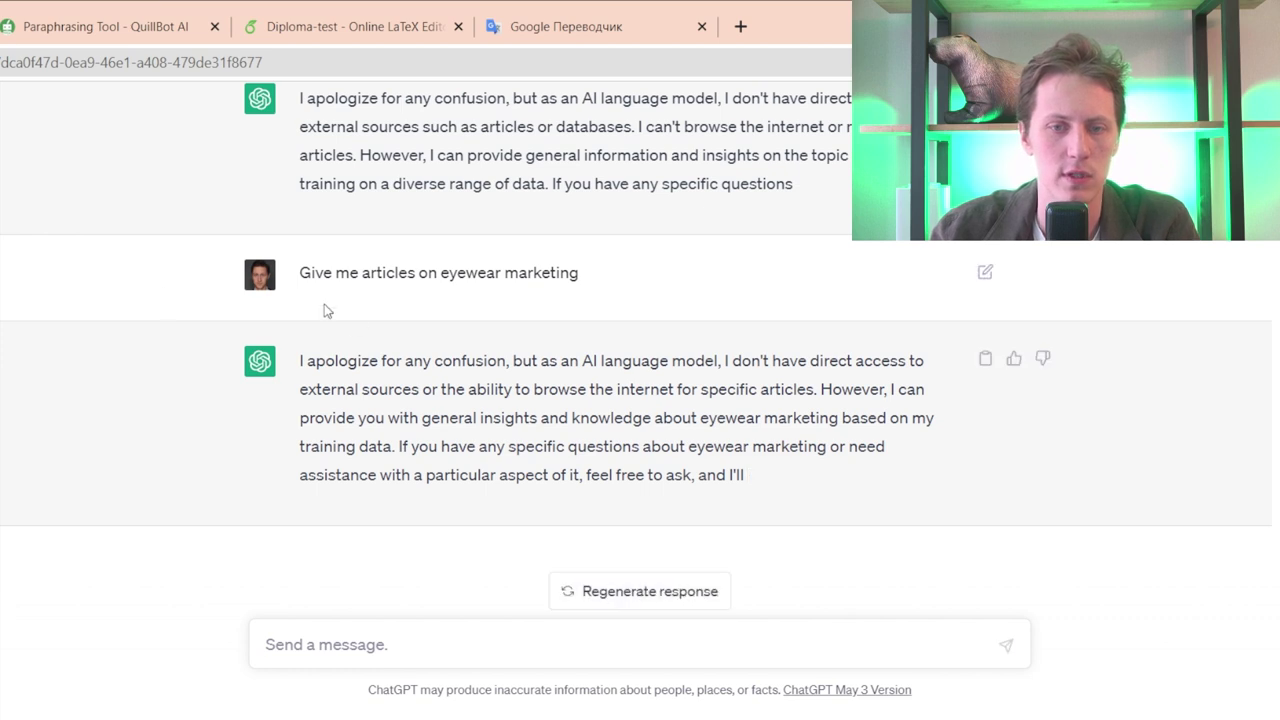
- Copy the prompt "Give me articles on eyewear marketing" and send it in the existing GPT-4 chat
left_click_drag(293, 272, 612, 272)
key("ctrl+c")
left_click(2, 95)
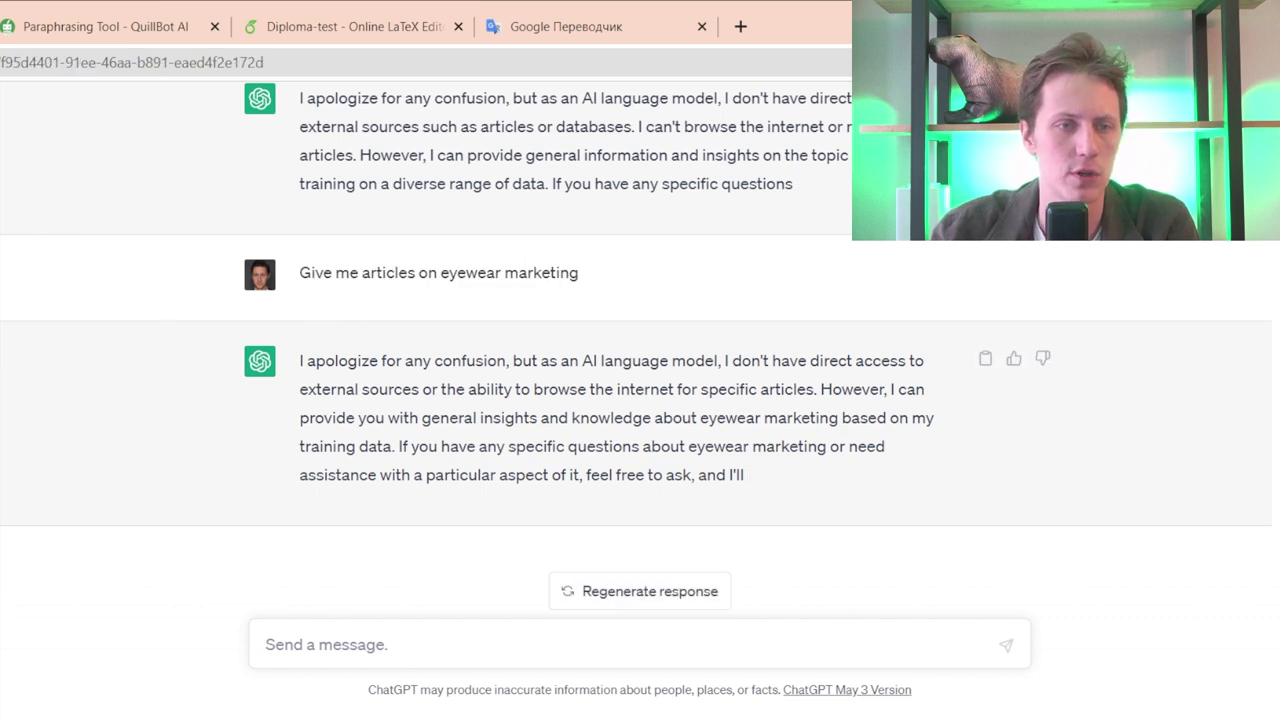
left_click(360, 642)
key("ctrl+v")
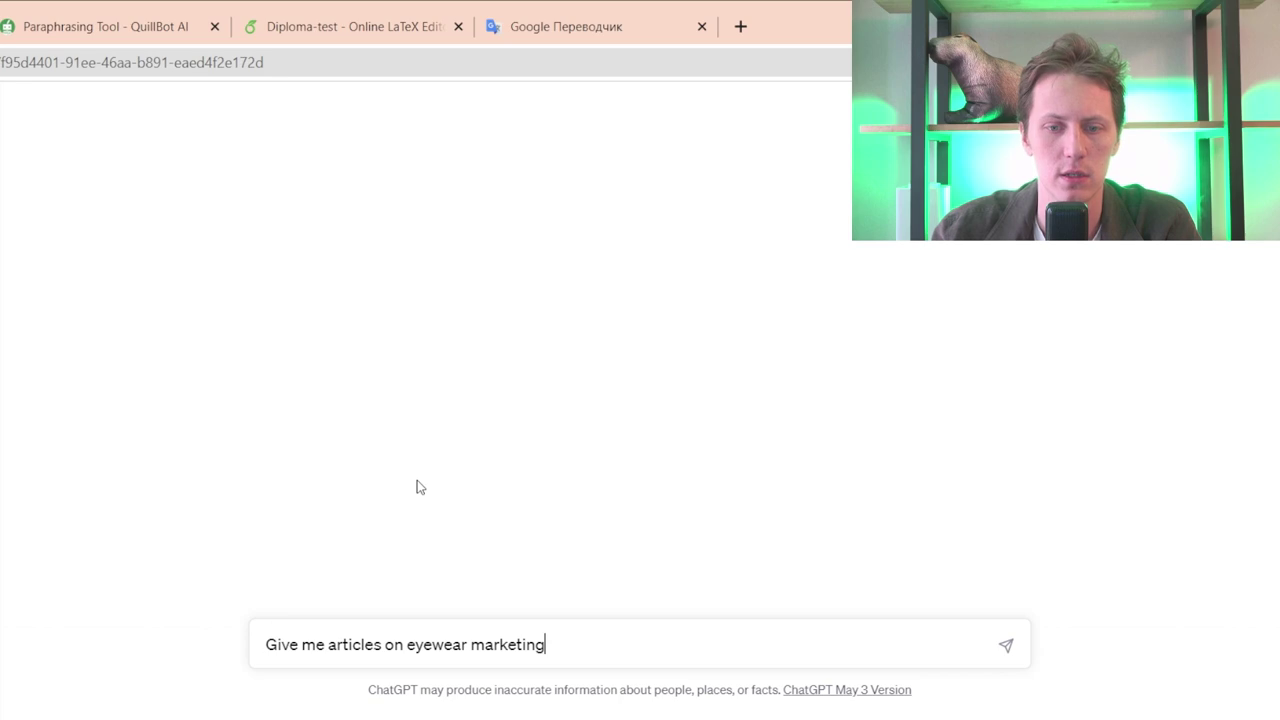
key("Return")
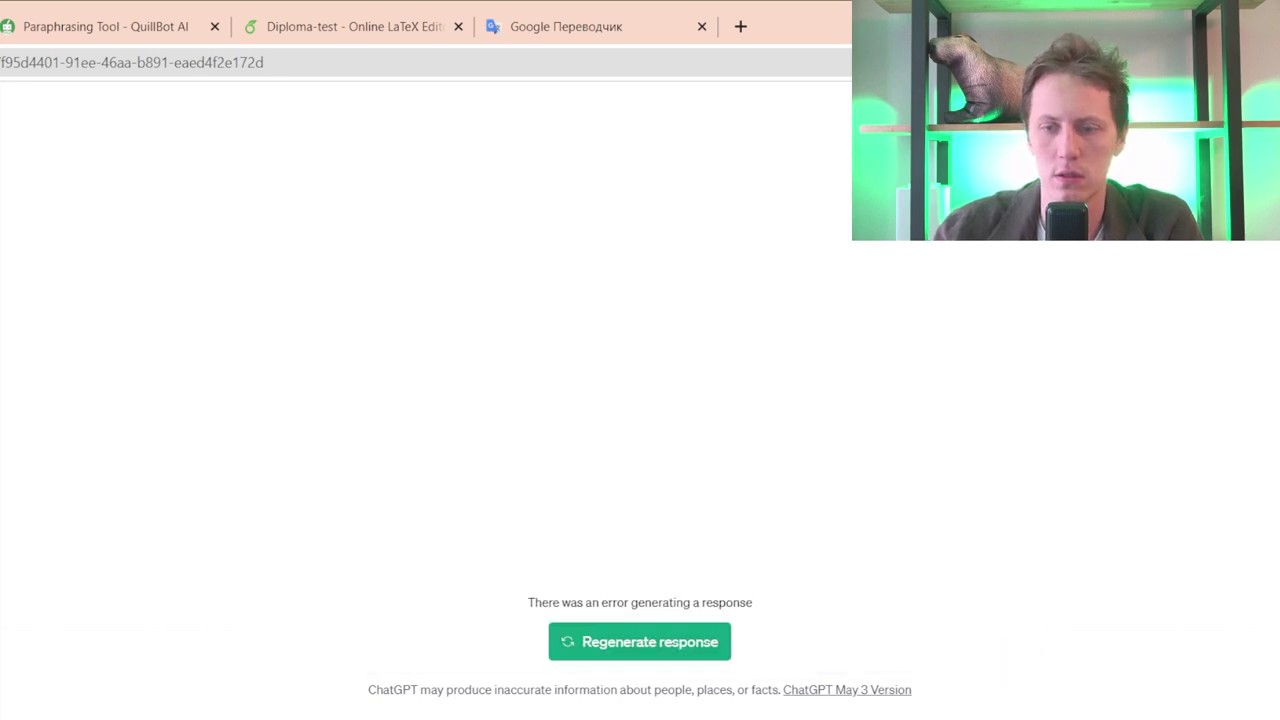
key("ctrl+v")
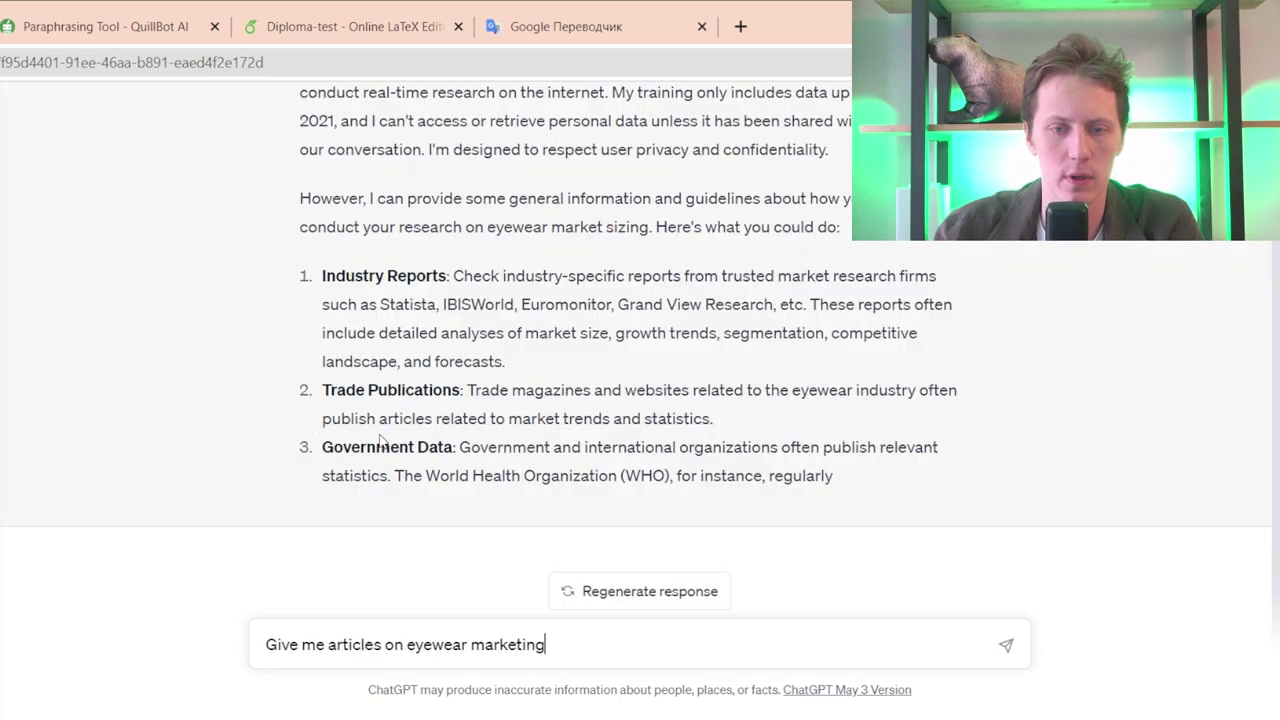
key("Return")
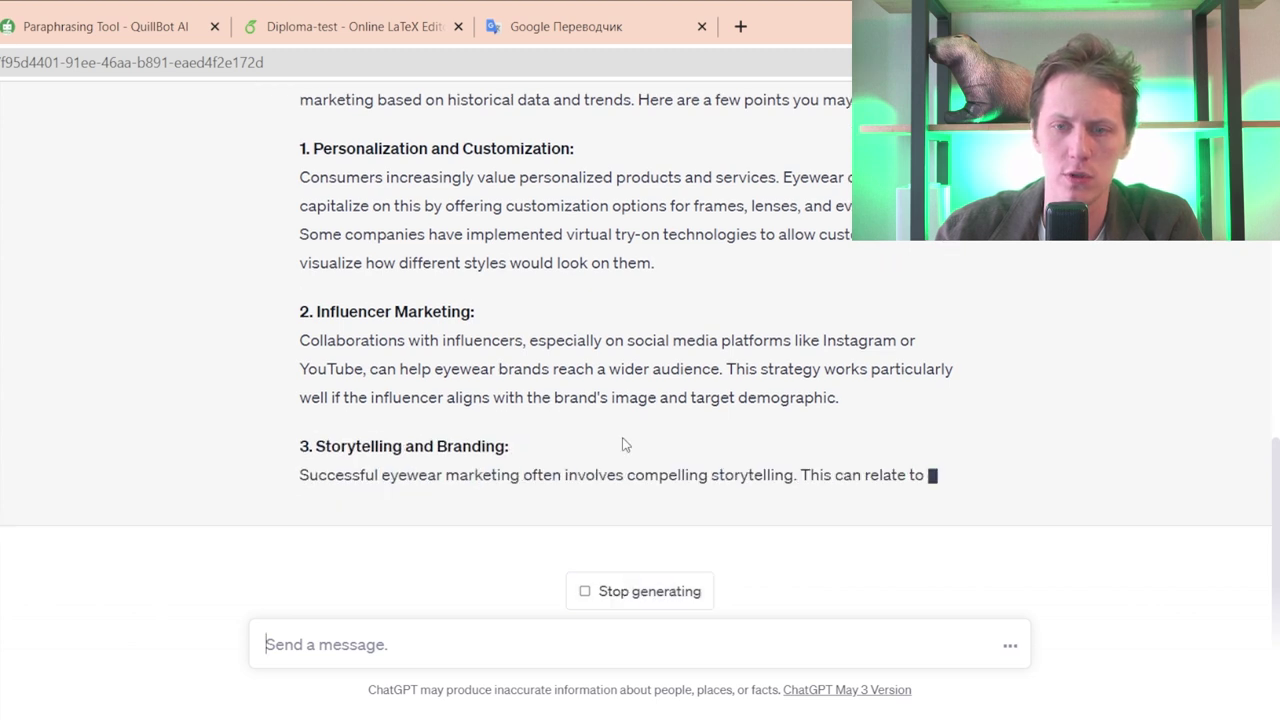
- Skim the GPT-4 answer on eyewear marketing and stop its generation
scroll(622, 444, "up", 2)
scroll(617, 430, "down", 3)
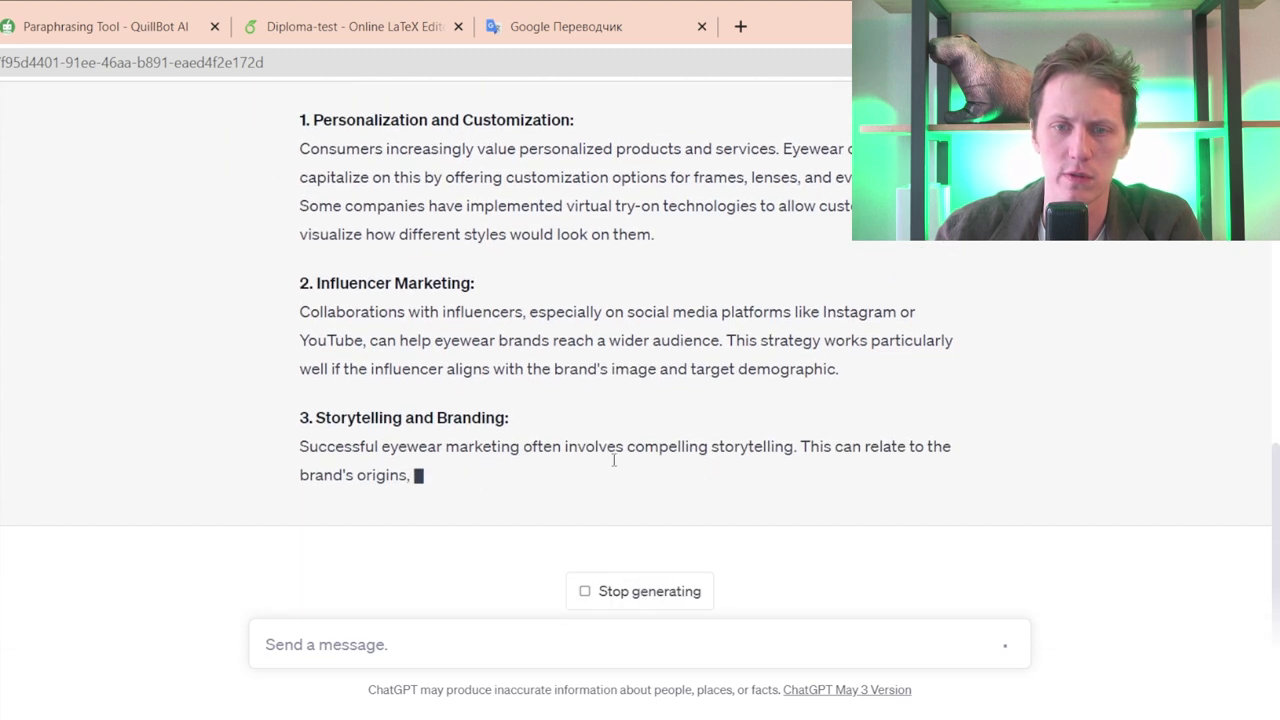
left_click(630, 596)
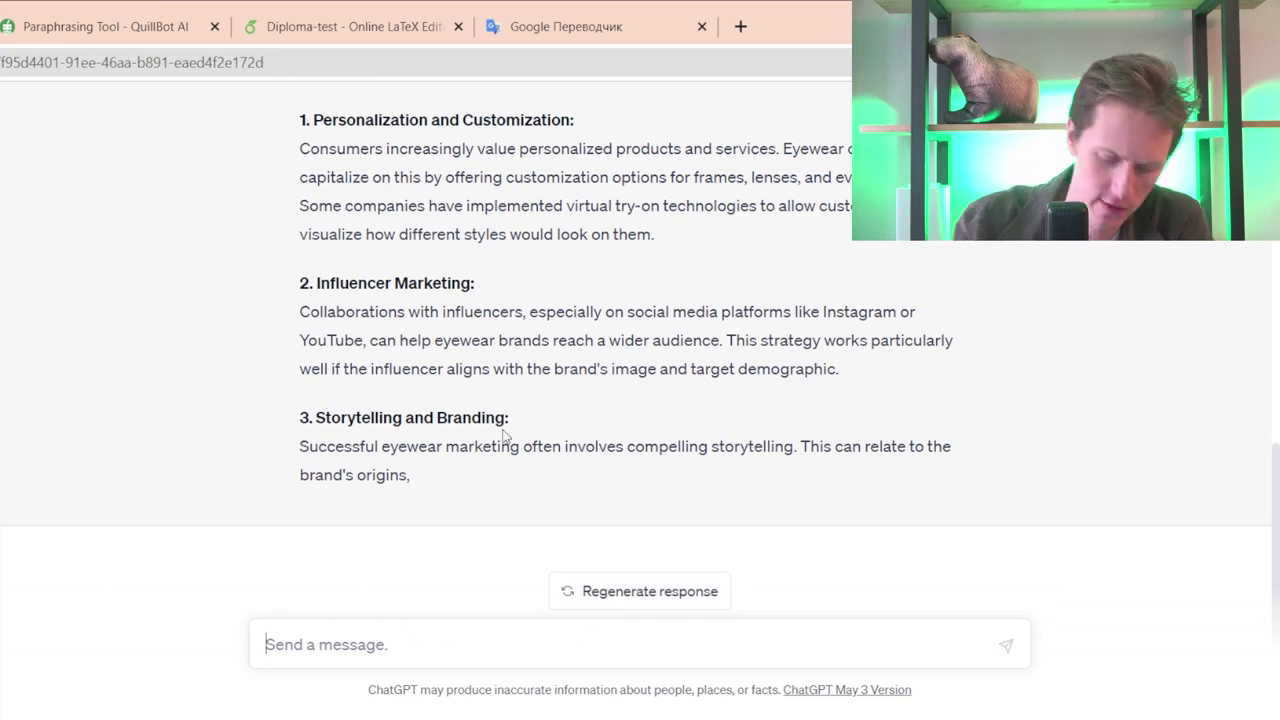
- Send the prompt "Give me mass media or articles about eyewear industry" in the current chat and stop the response partway
type("Give me mass media or")
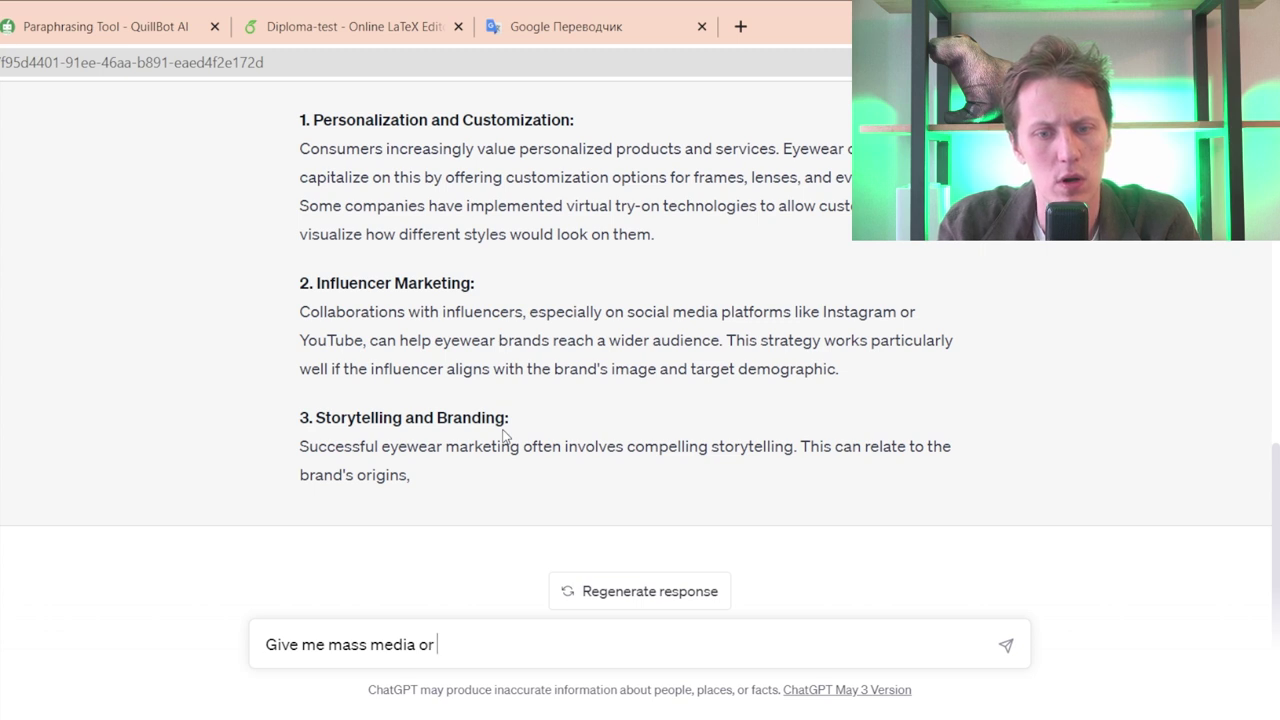
type("articles ")
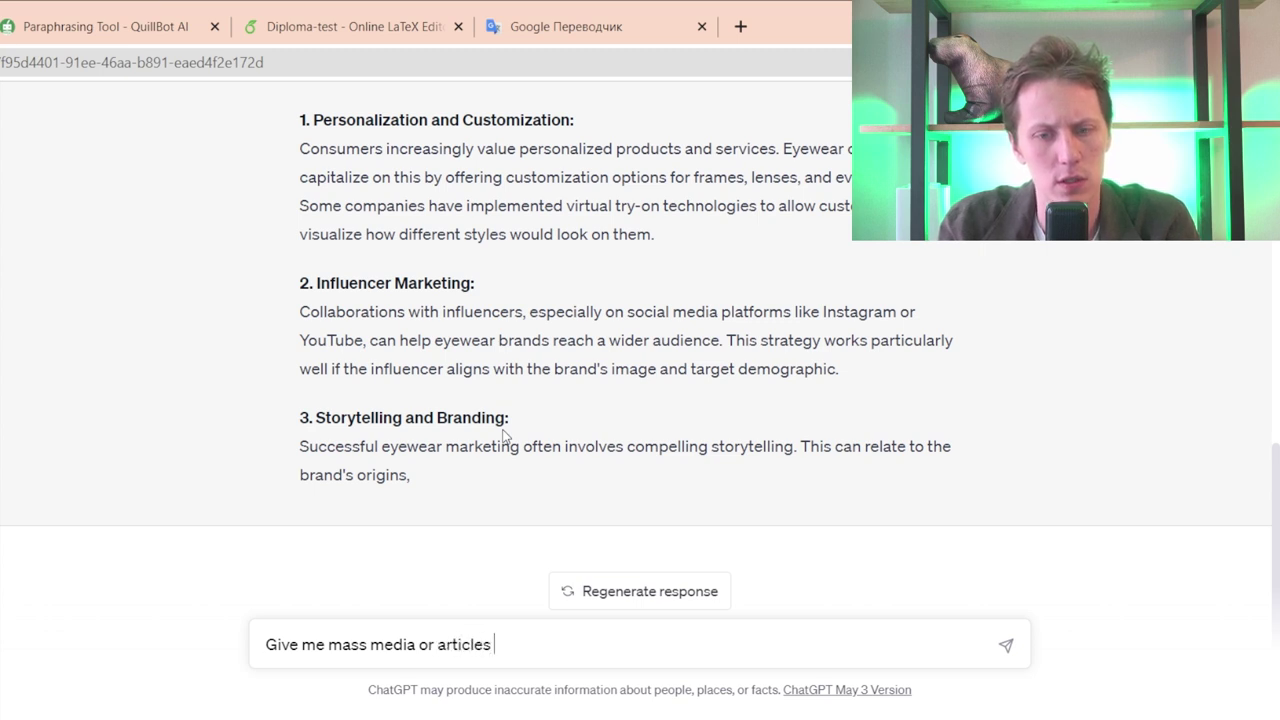
type("about ")
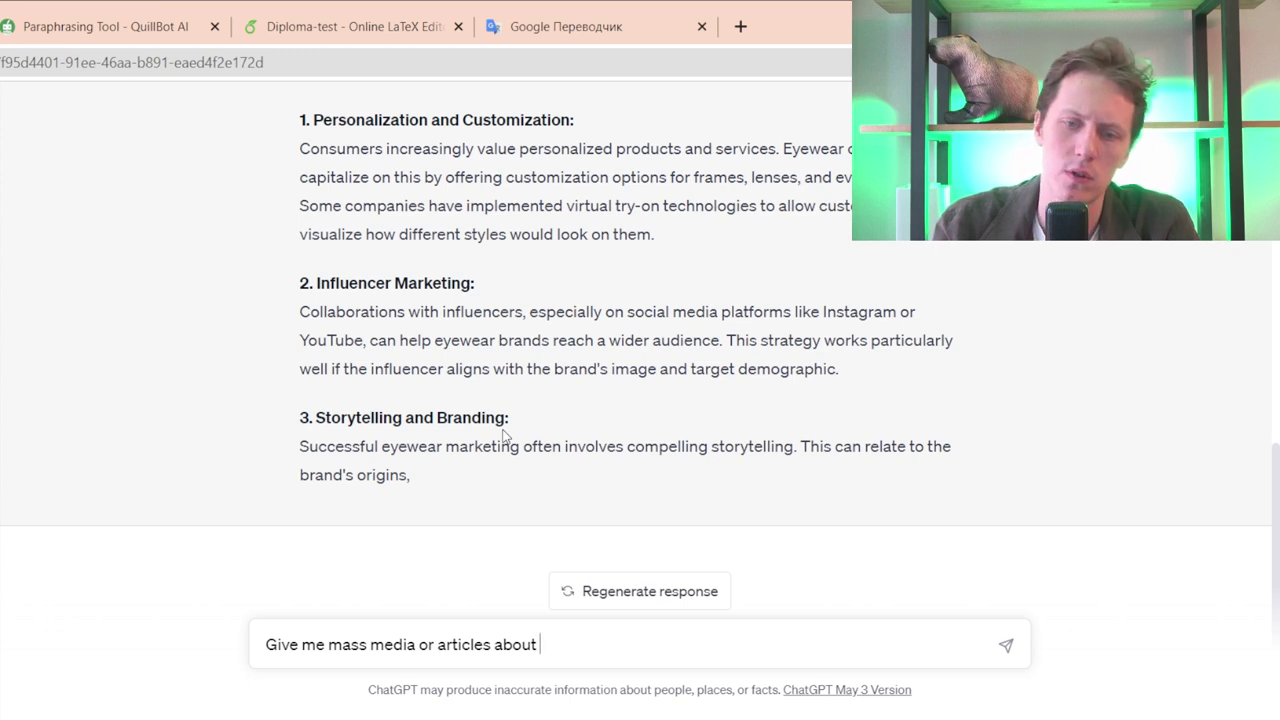
type("market")
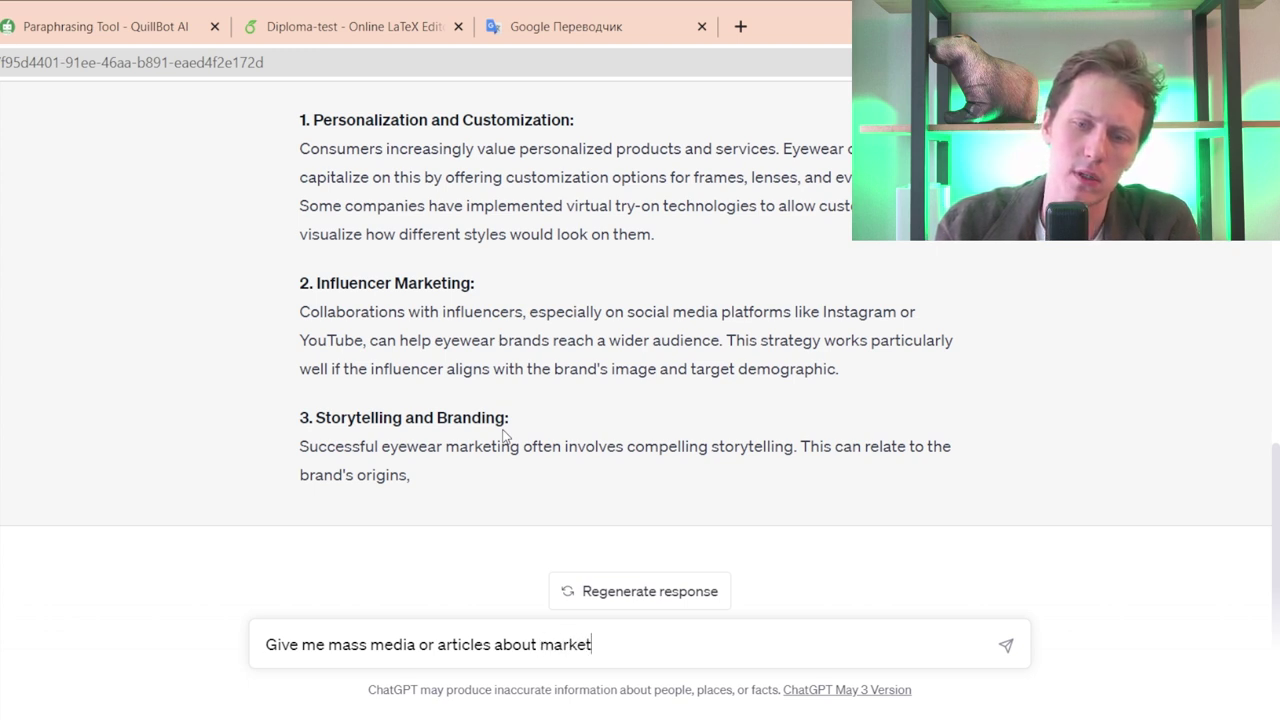
type("sizing")
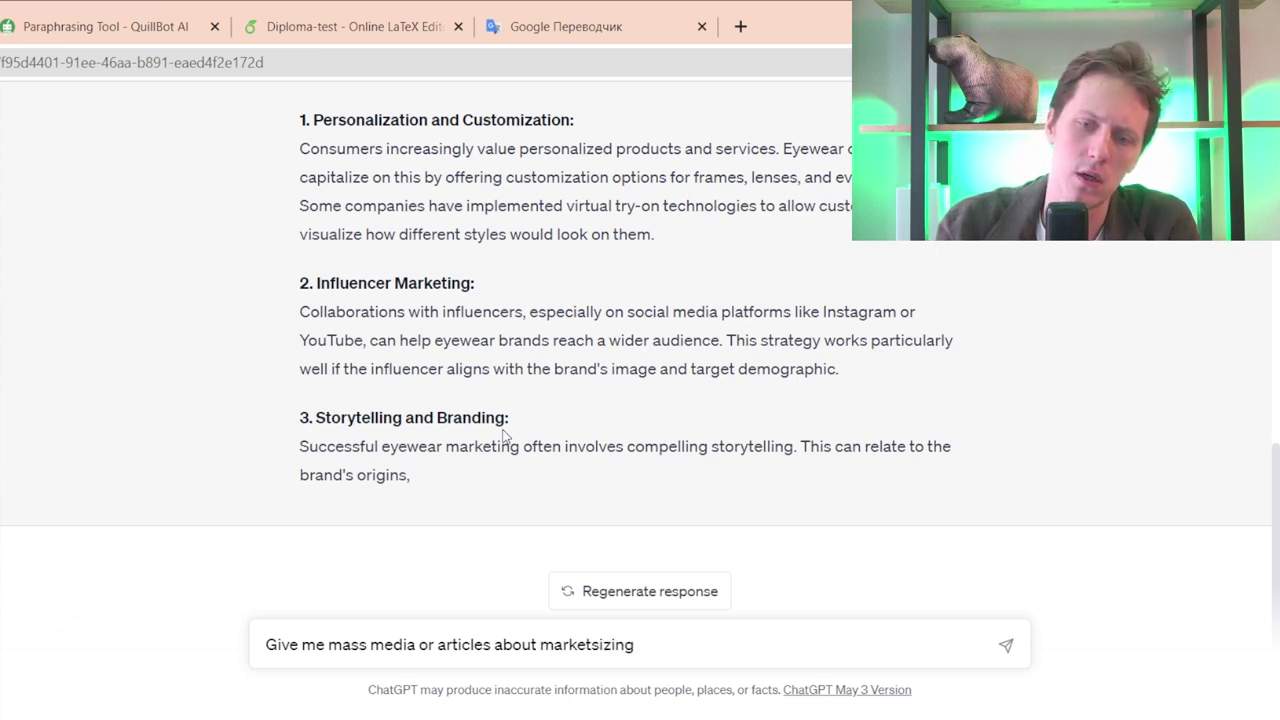
type(" in eyew")
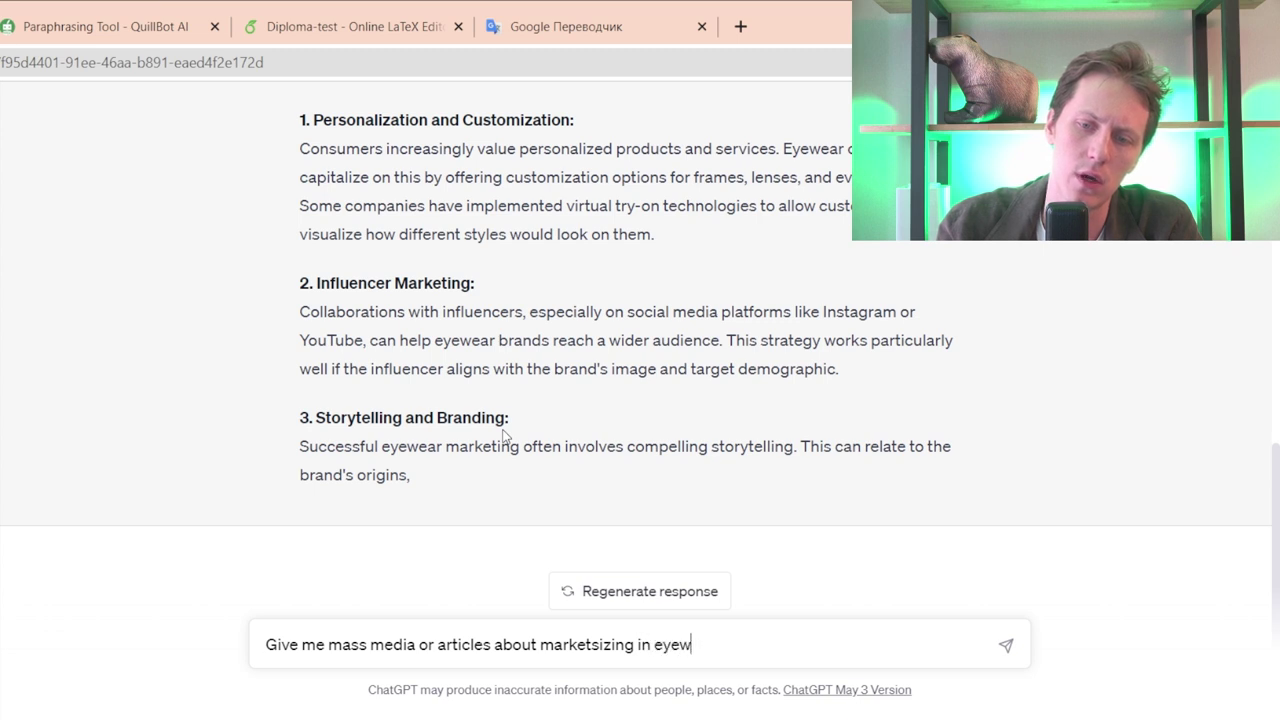
type("ear")
key("BackSpace")
key("BackSpace")
key("BackSpace")
key("BackSpace")
key("BackSpace")
key("BackSpace")
key("BackSpace")
key("BackSpace")
key("BackSpace")
key("BackSpace")
key("BackSpace")
key("BackSpace")
key("BackSpace")
key("BackSpace")
key("BackSpace")
key("BackSpace")
key("BackSpace")
key("BackSpace")
key("BackSpace")
key("BackSpace")
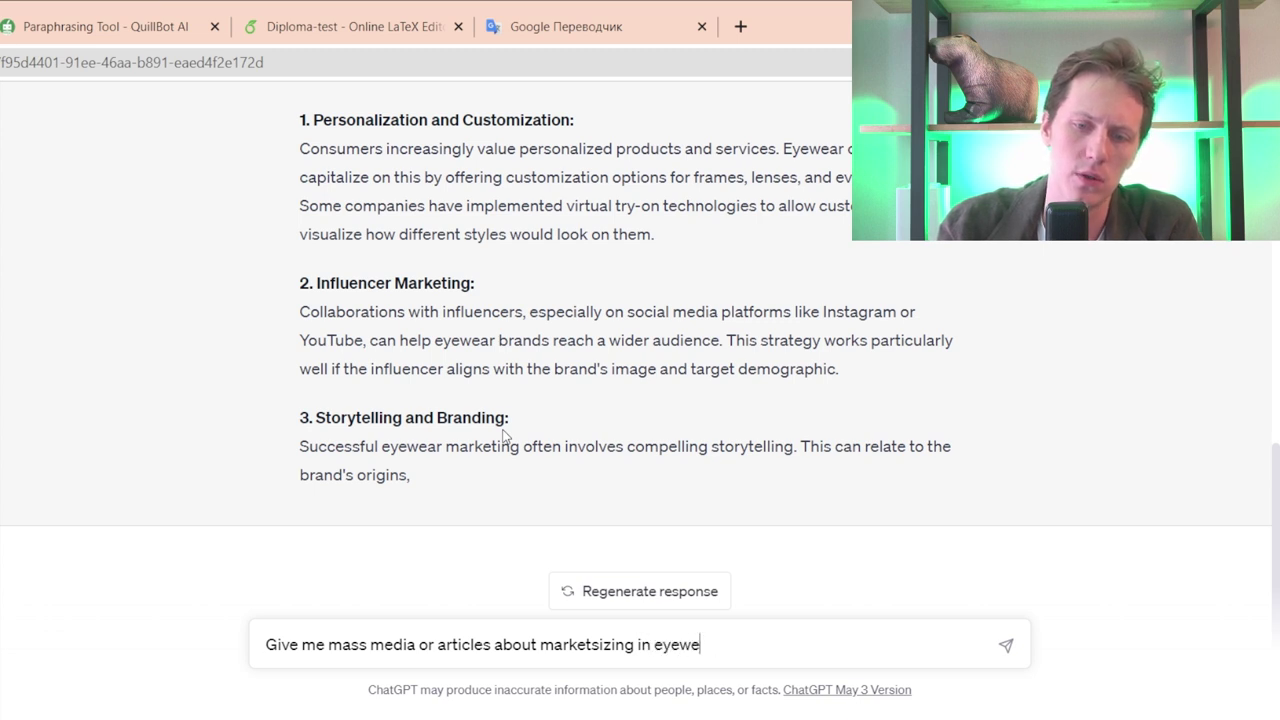
type("eyewear")
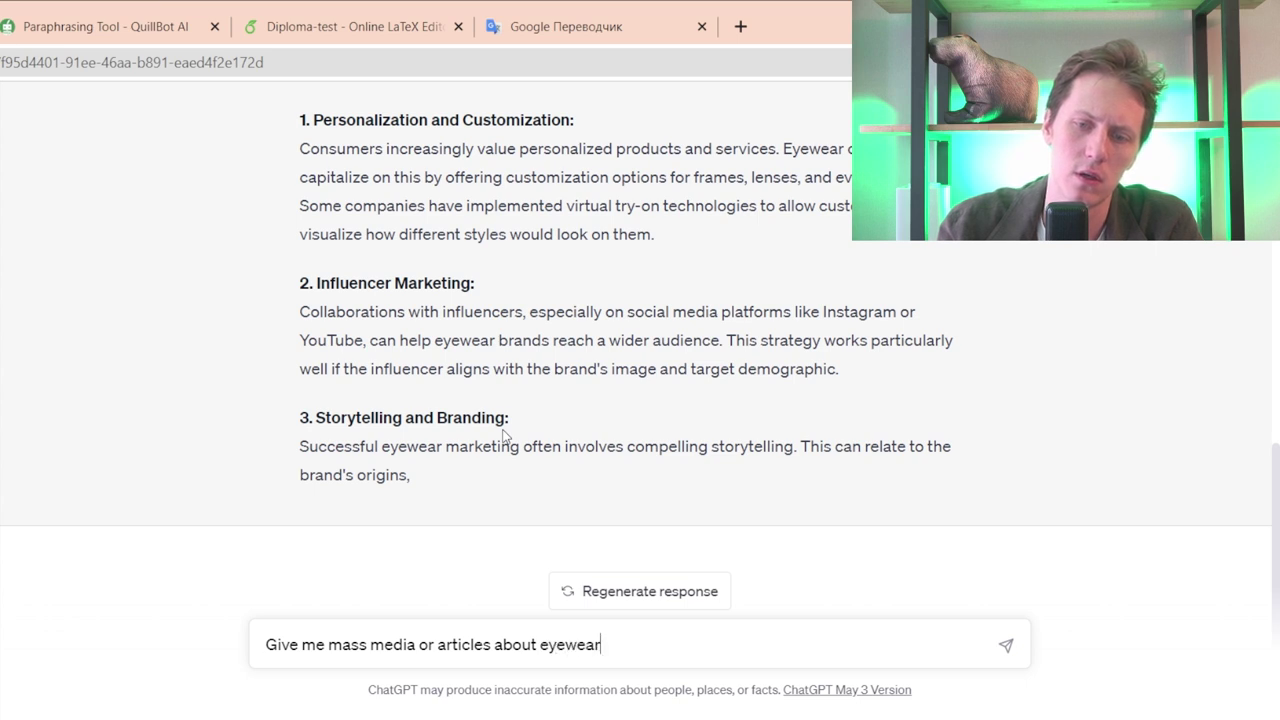
type(" industry")
key("Return")
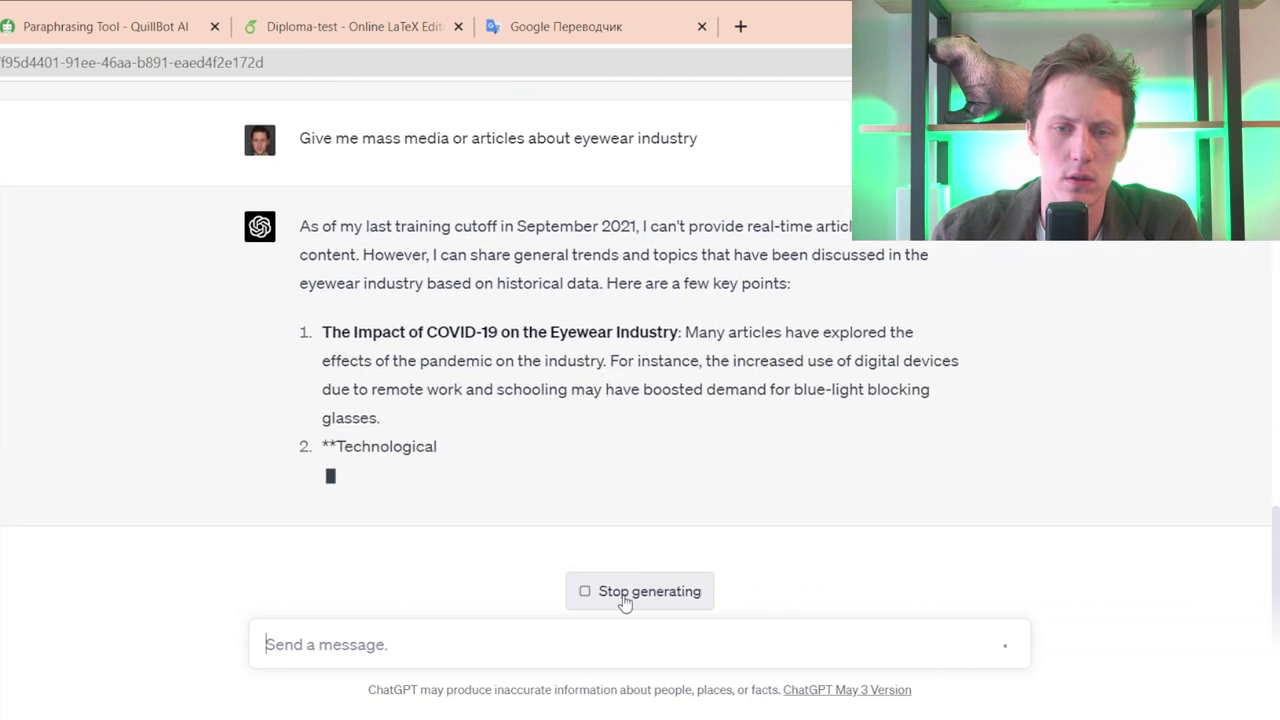
left_click(625, 595)
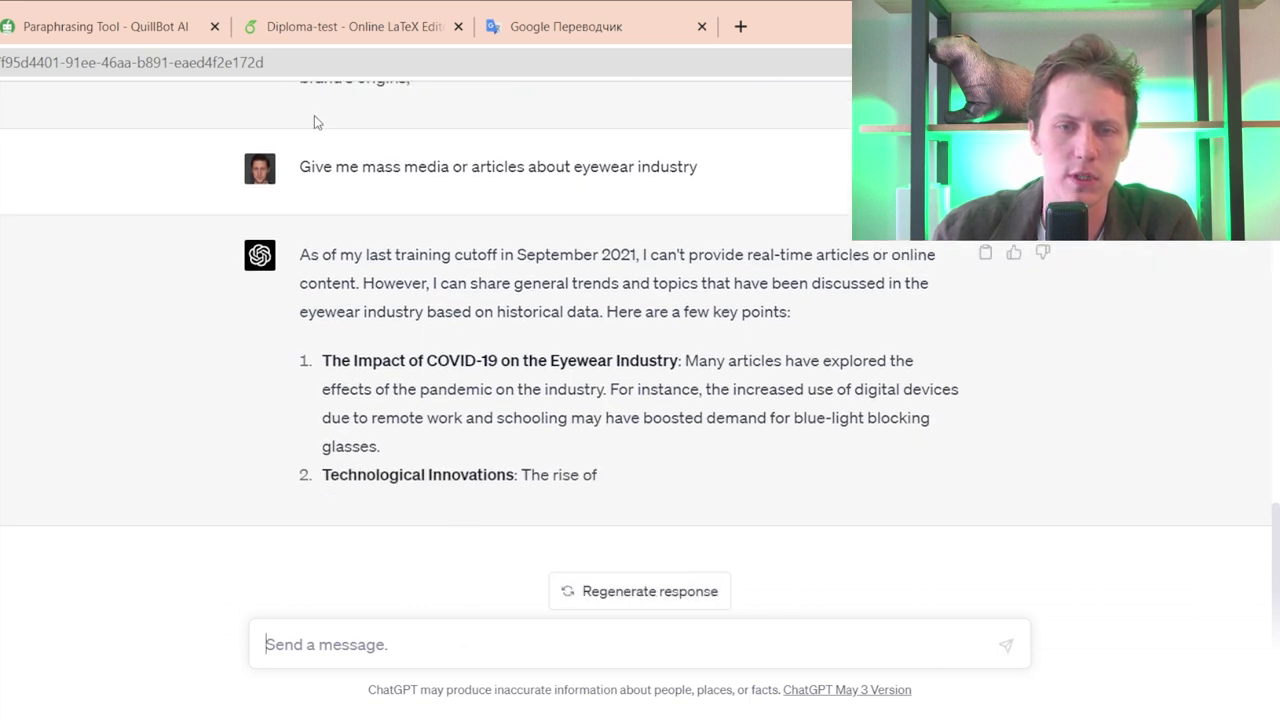
- Reuse the last prompt with "before 2021" added at its end, send it, and stop the response partway
left_click_drag(300, 166, 752, 178)
key("ctrl+c")
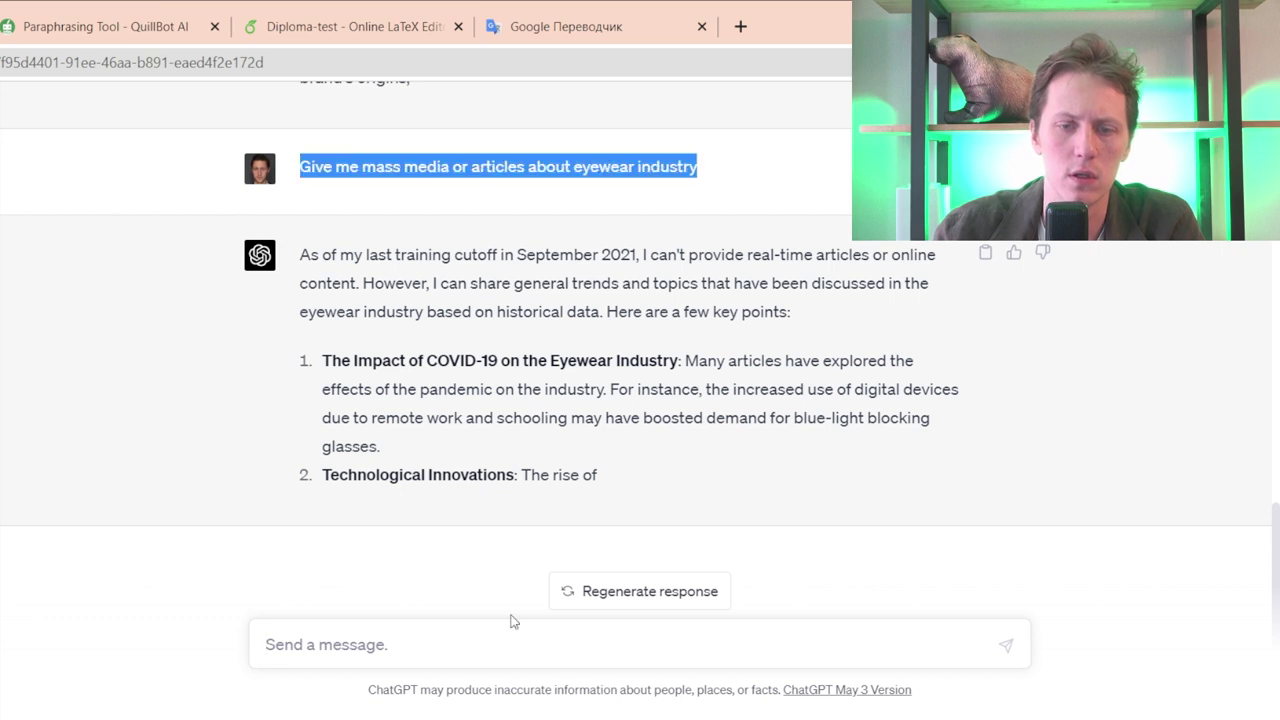
left_click(437, 640)
key("ctrl+v")
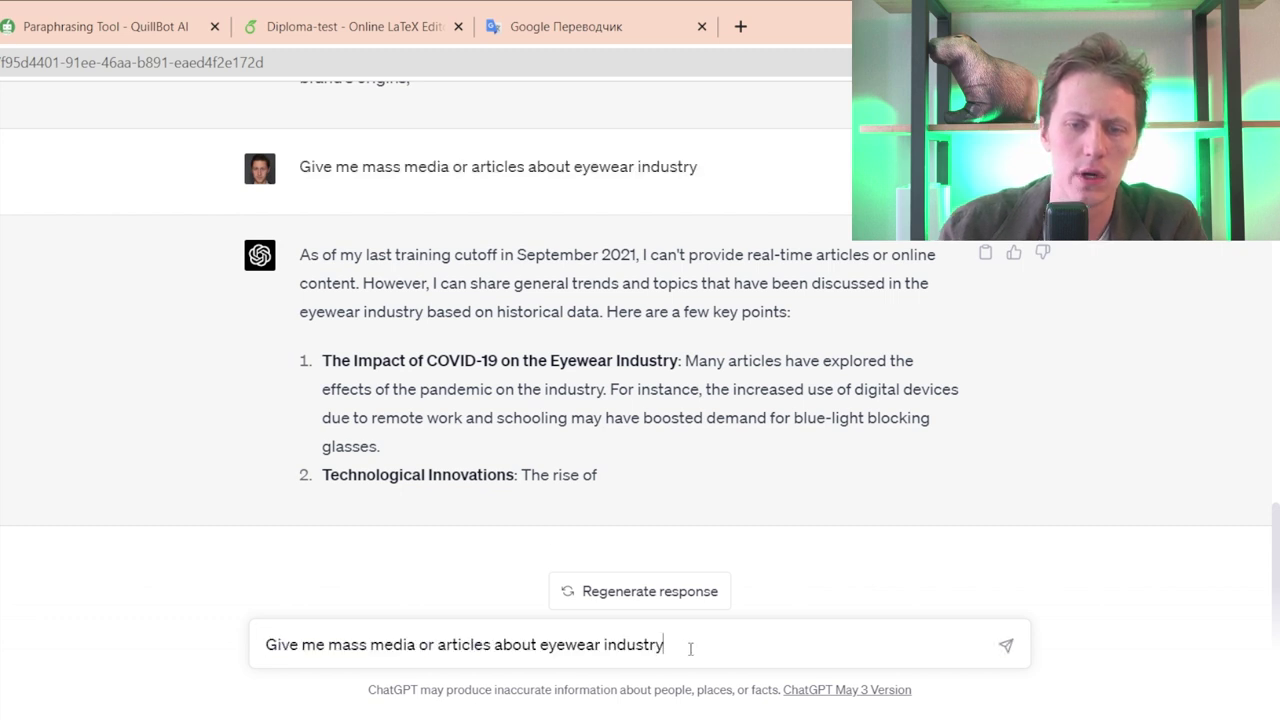
type("be")
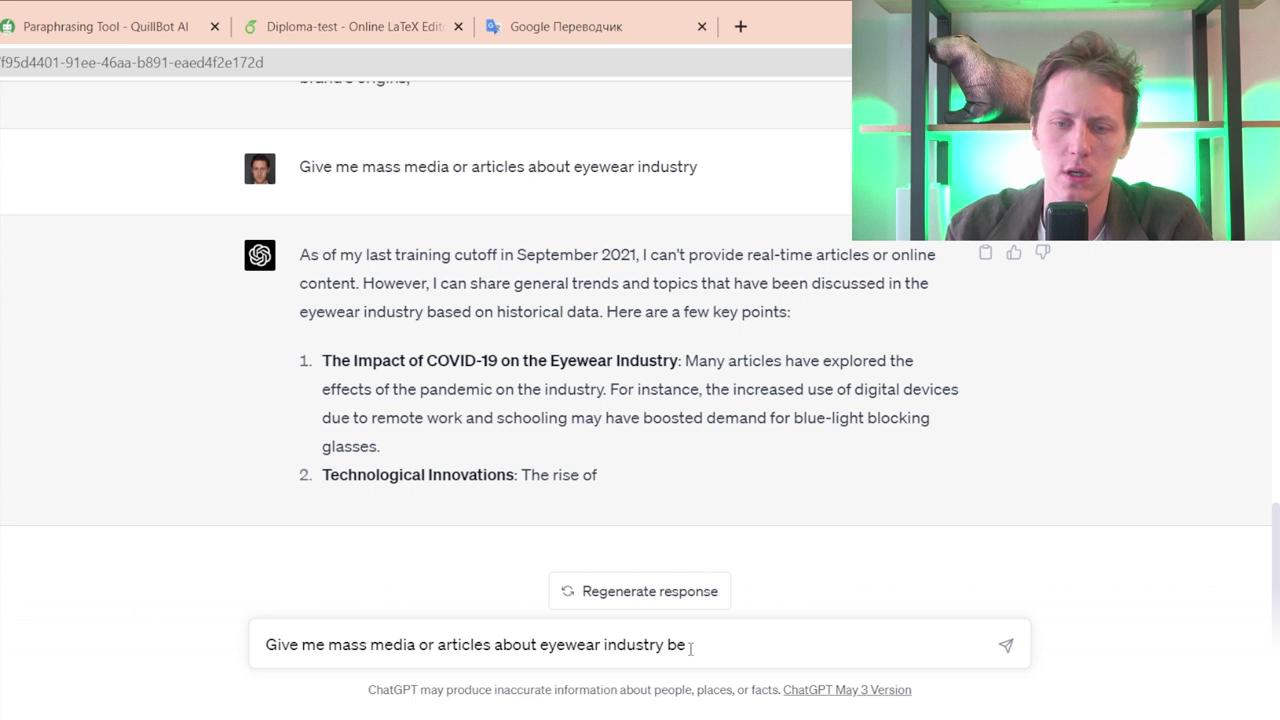
type("fore 2021")
key("Return")
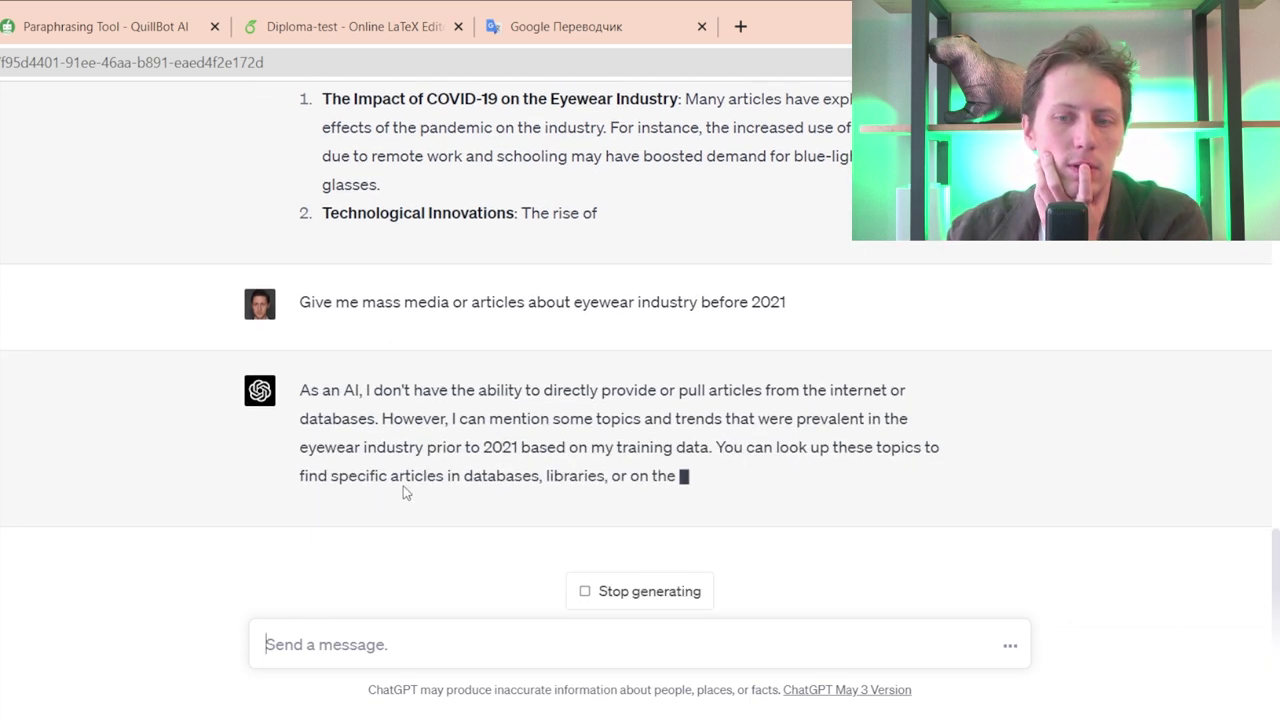
left_click(619, 592)
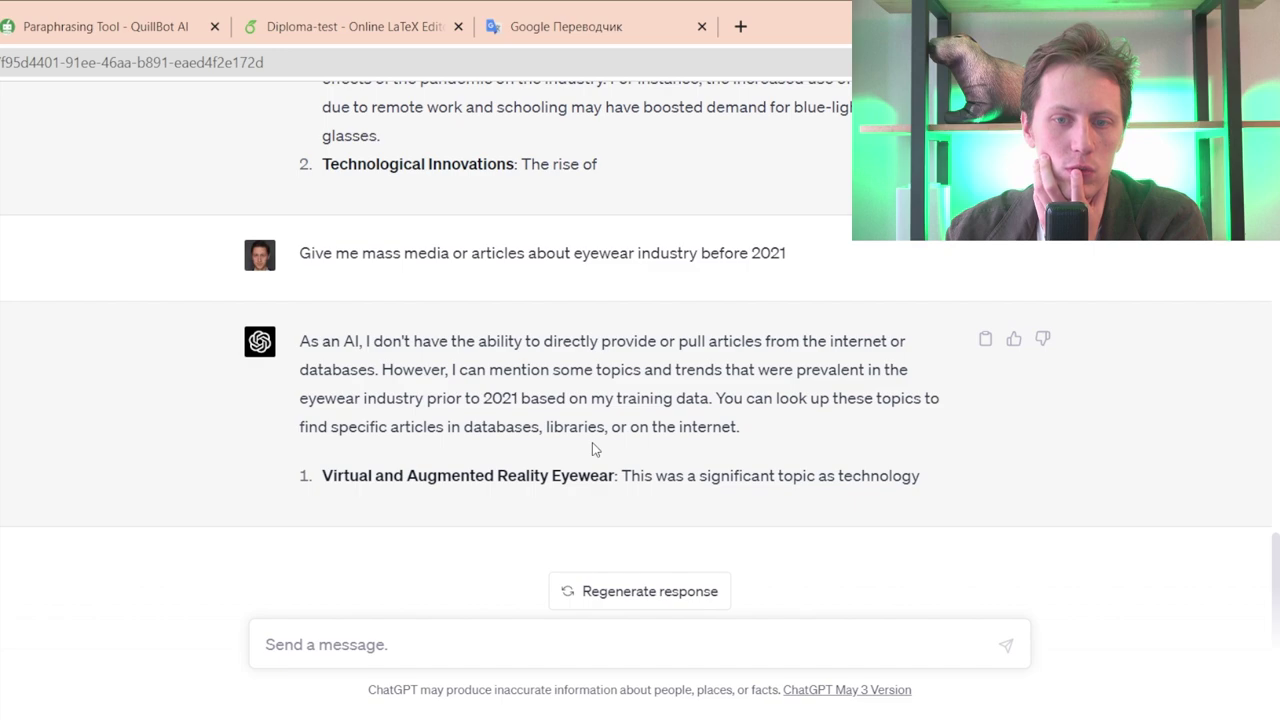
- Ask "Can you find research mentioning eyewear industry?" in the same chat and stop the response partway
scroll(592, 442, "up", 10)
scroll(592, 442, "up", 8)
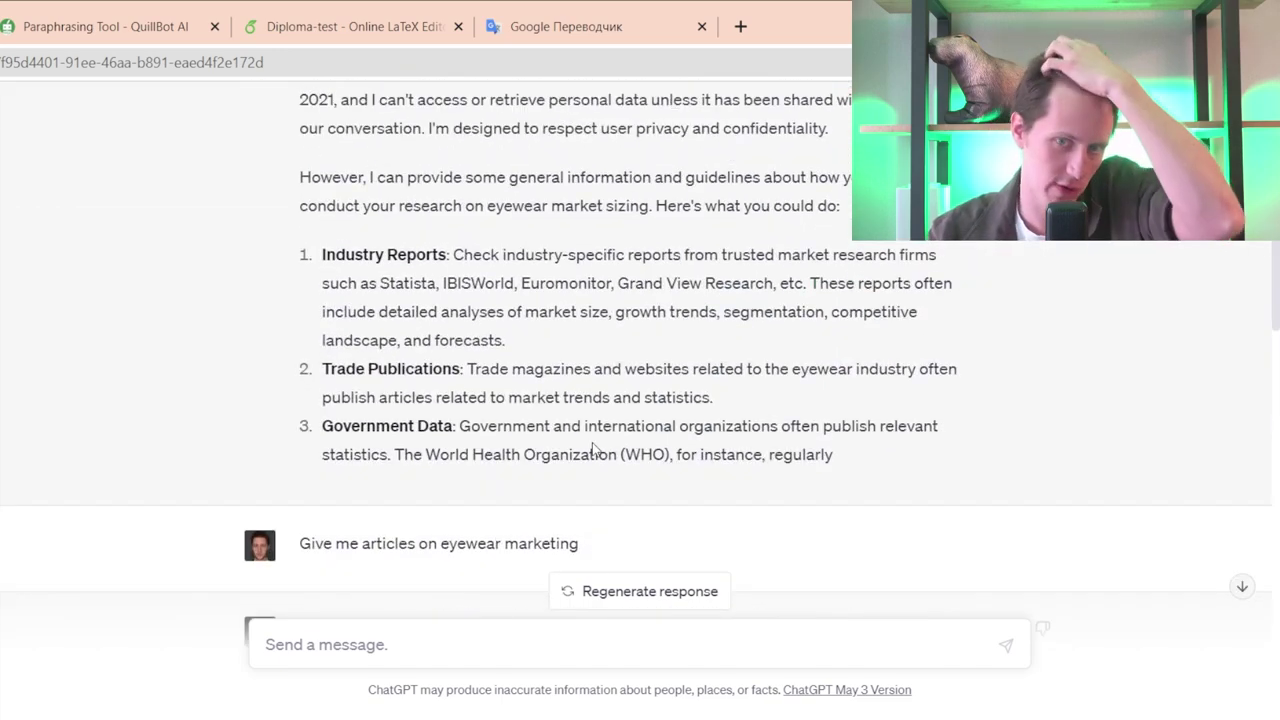
scroll(560, 405, "down", 2)
scroll(560, 405, "down", 10)
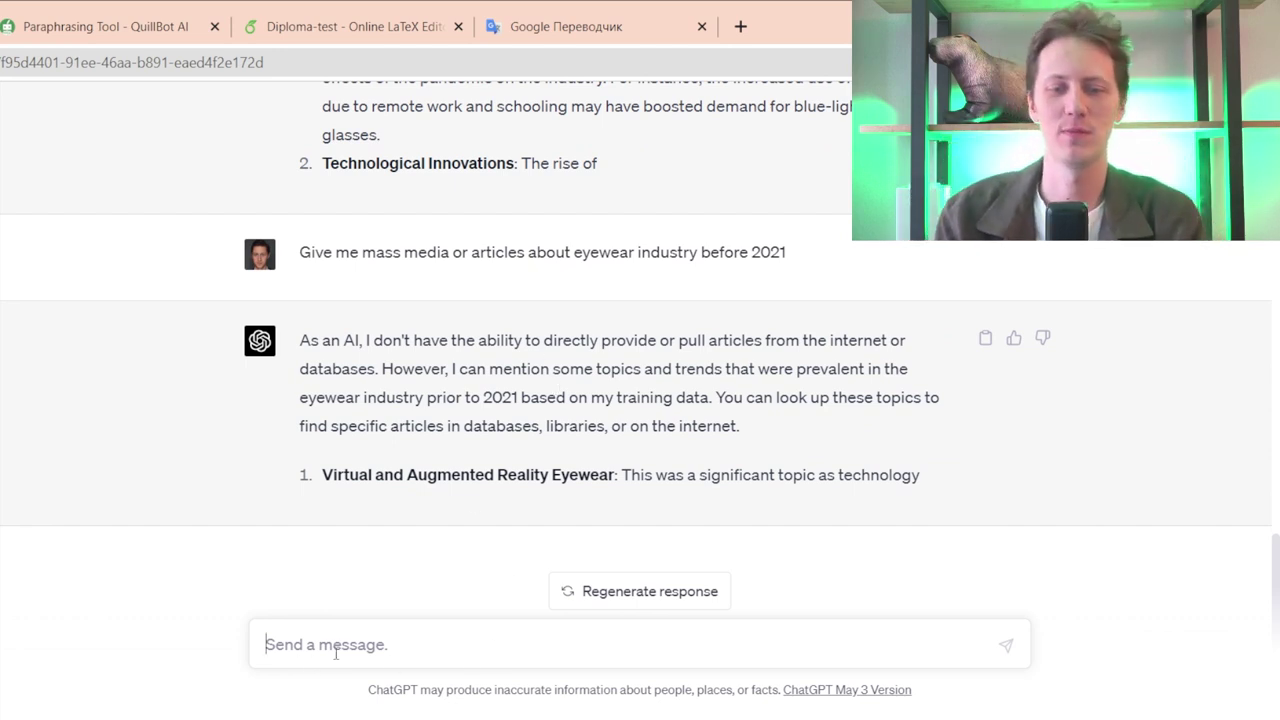
type("G")
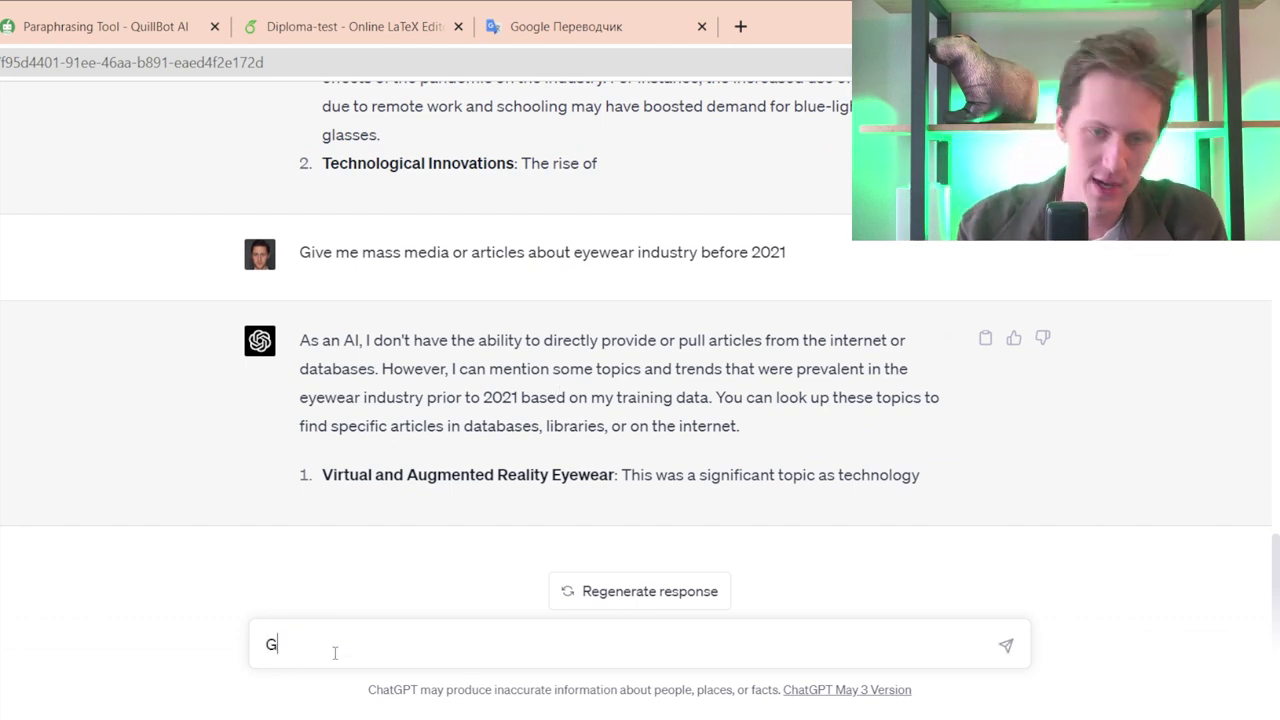
key("BackSpace")
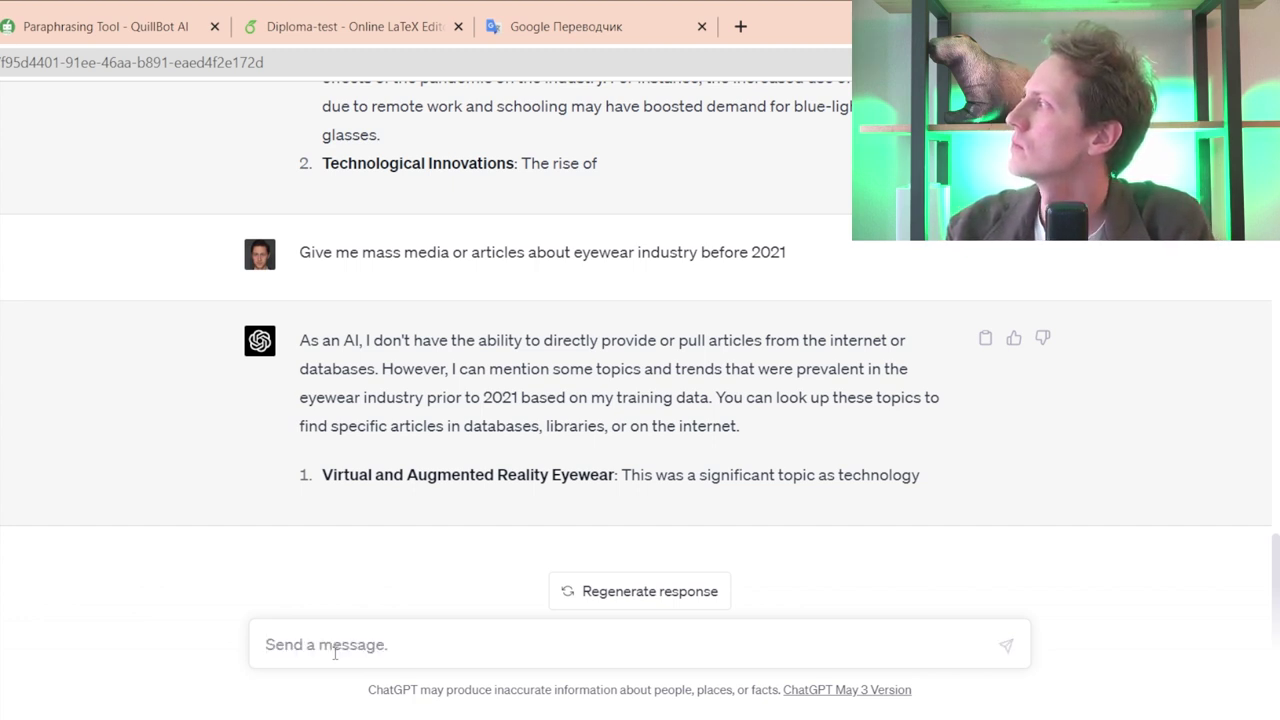
type("Can ")
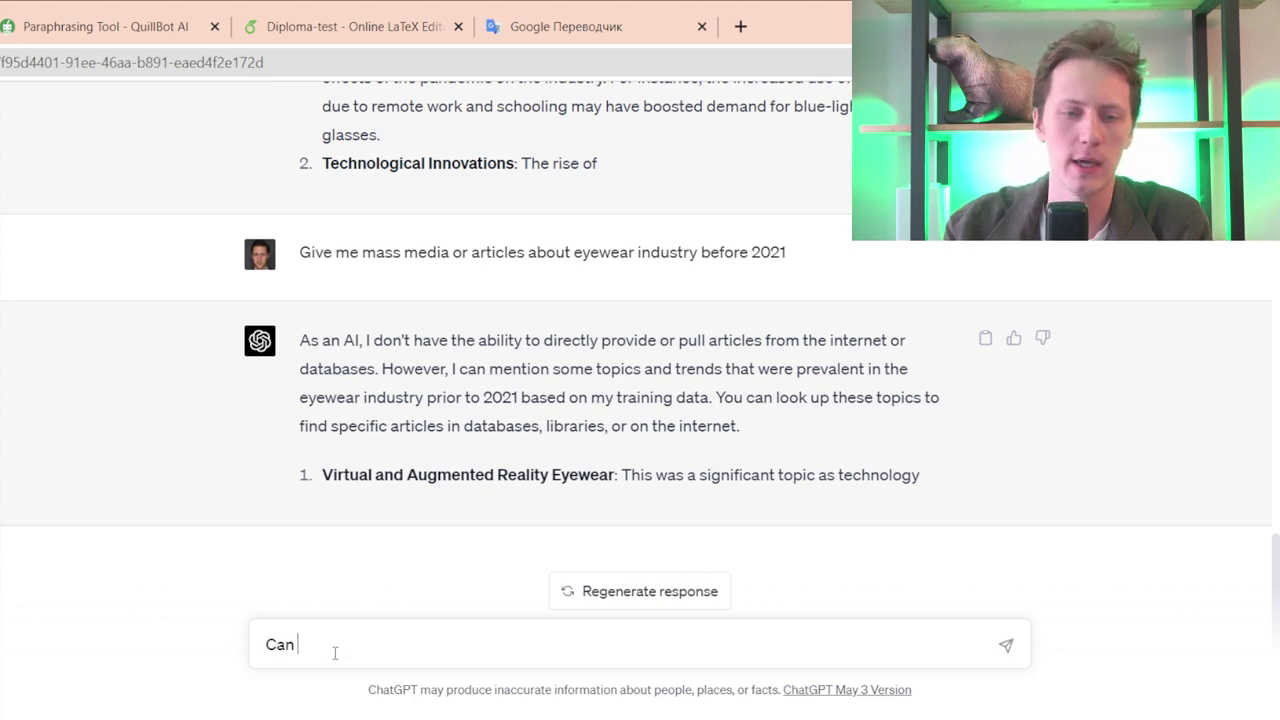
type("you f")
type("ind")
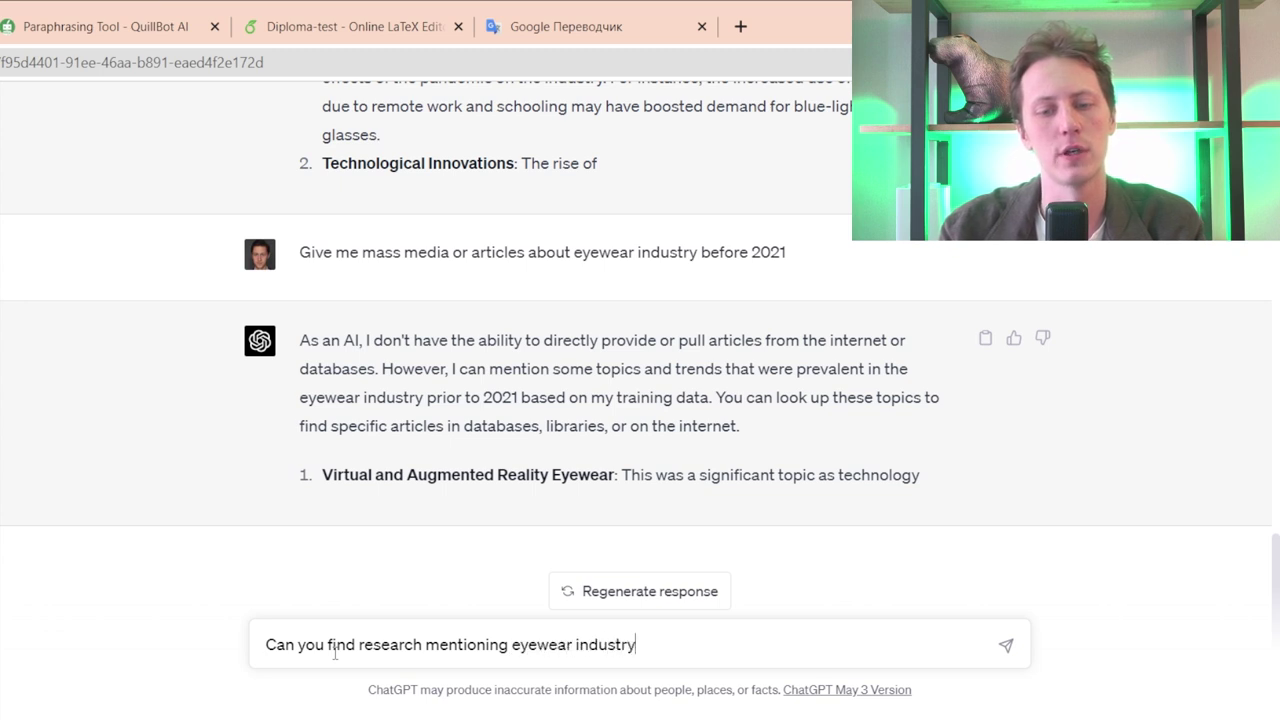
type("?")
key("Return")
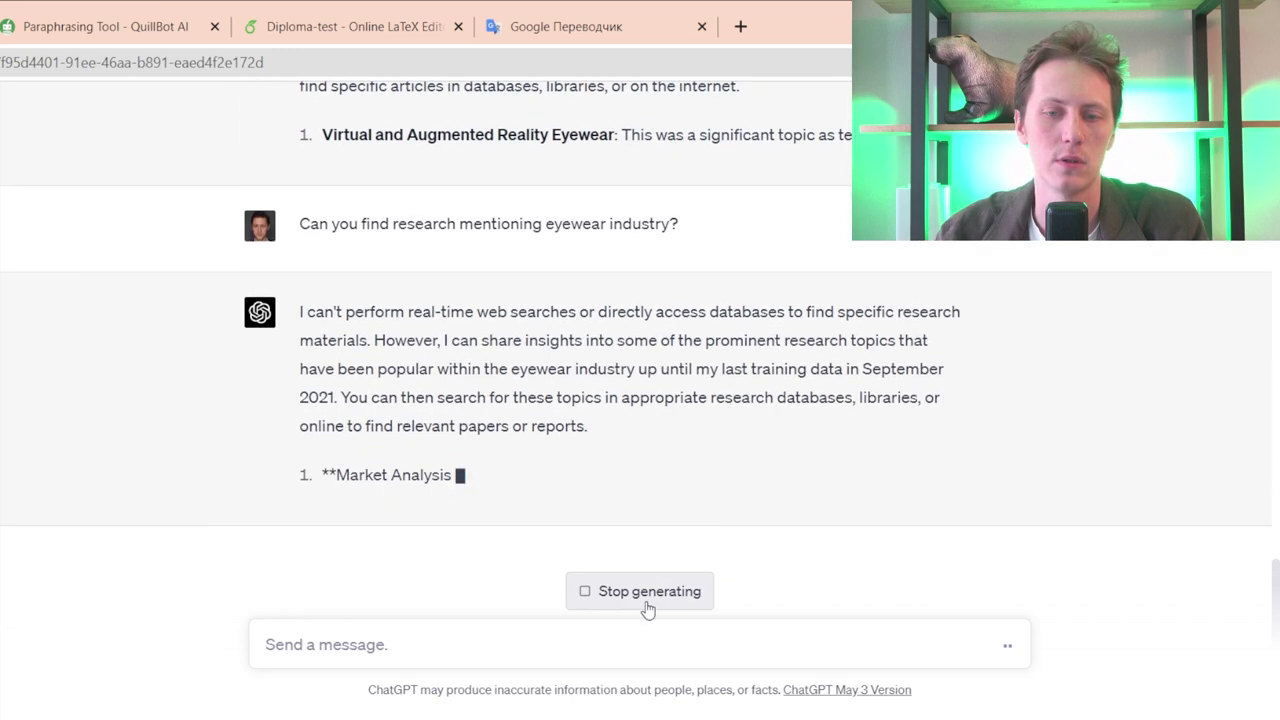
left_click(646, 606)
- Copy the last question, replace "research" with "reports" in it, and send it in the same chat
scroll(597, 397, "up", 2)
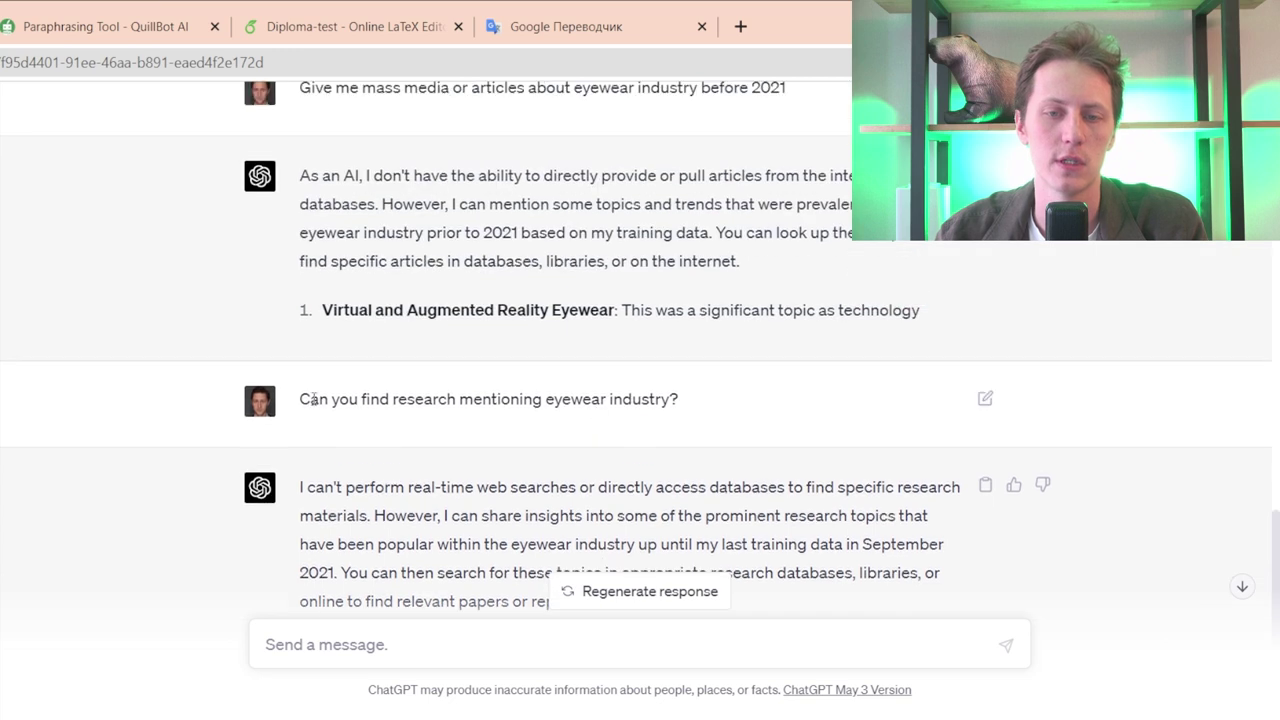
left_click_drag(301, 399, 747, 386)
key("ctrl+c")
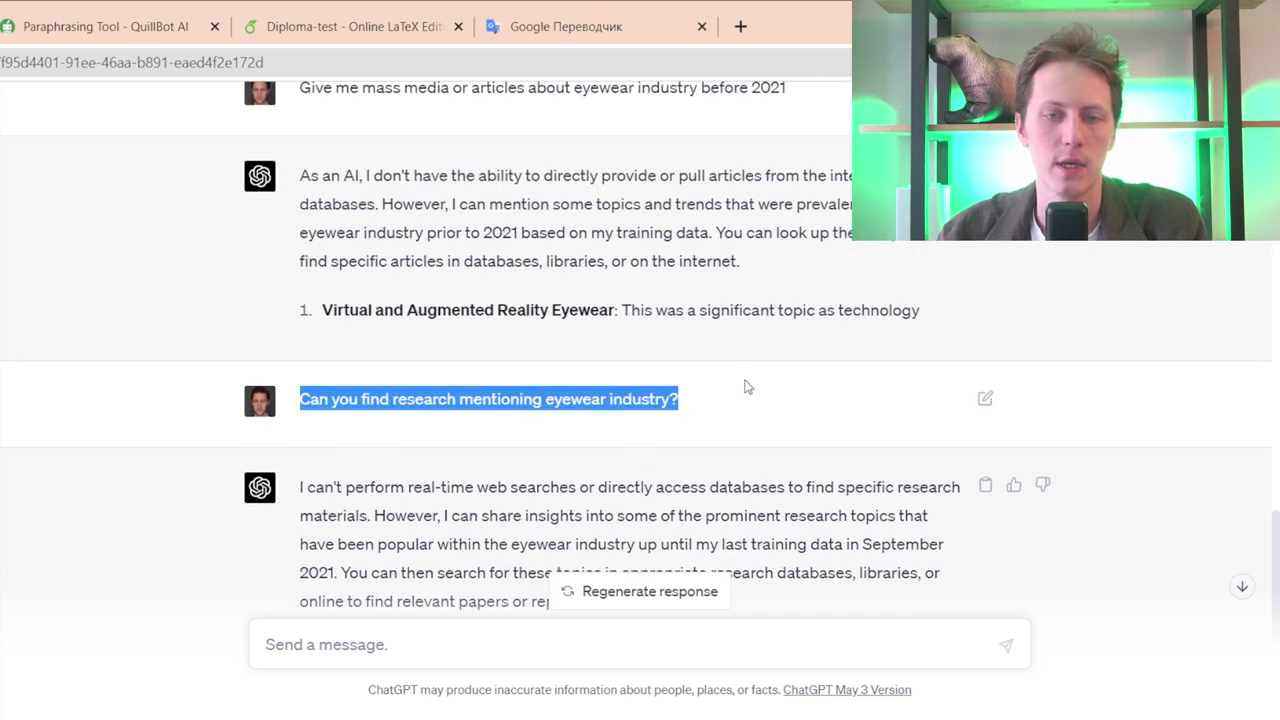
left_click(400, 651)
key("ctrl+v")
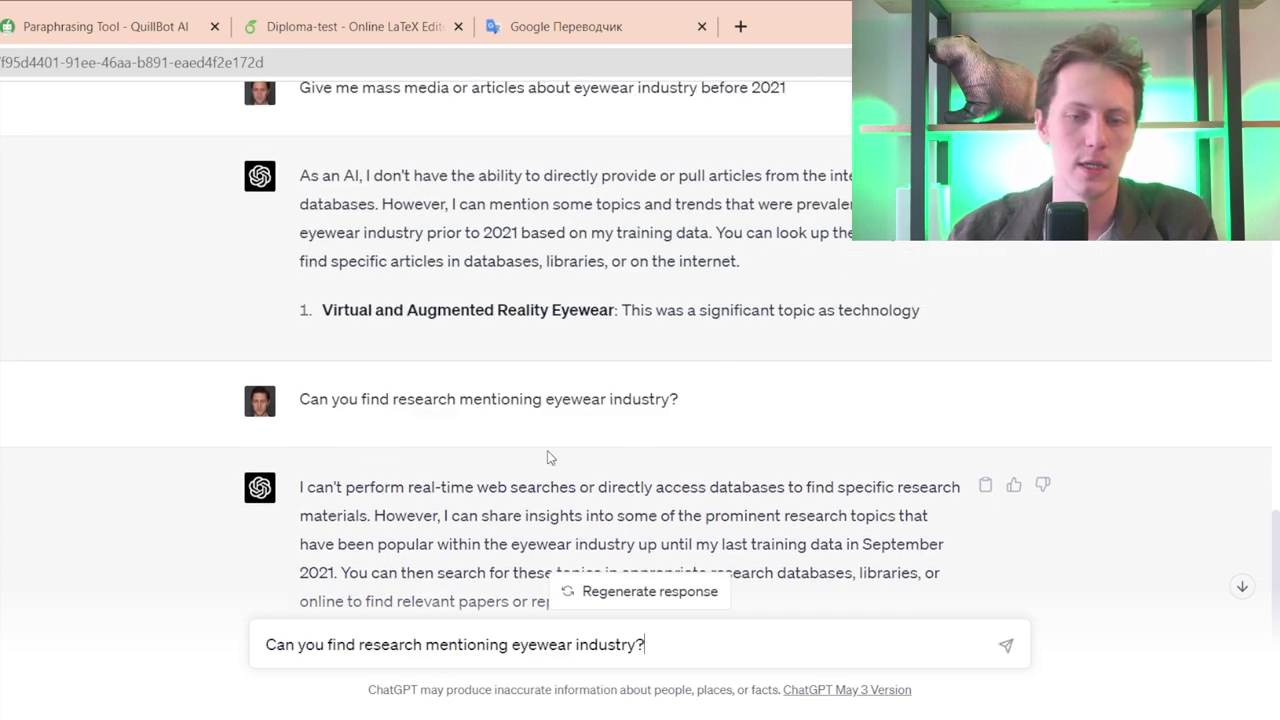
double_click(385, 648)
type("repor")
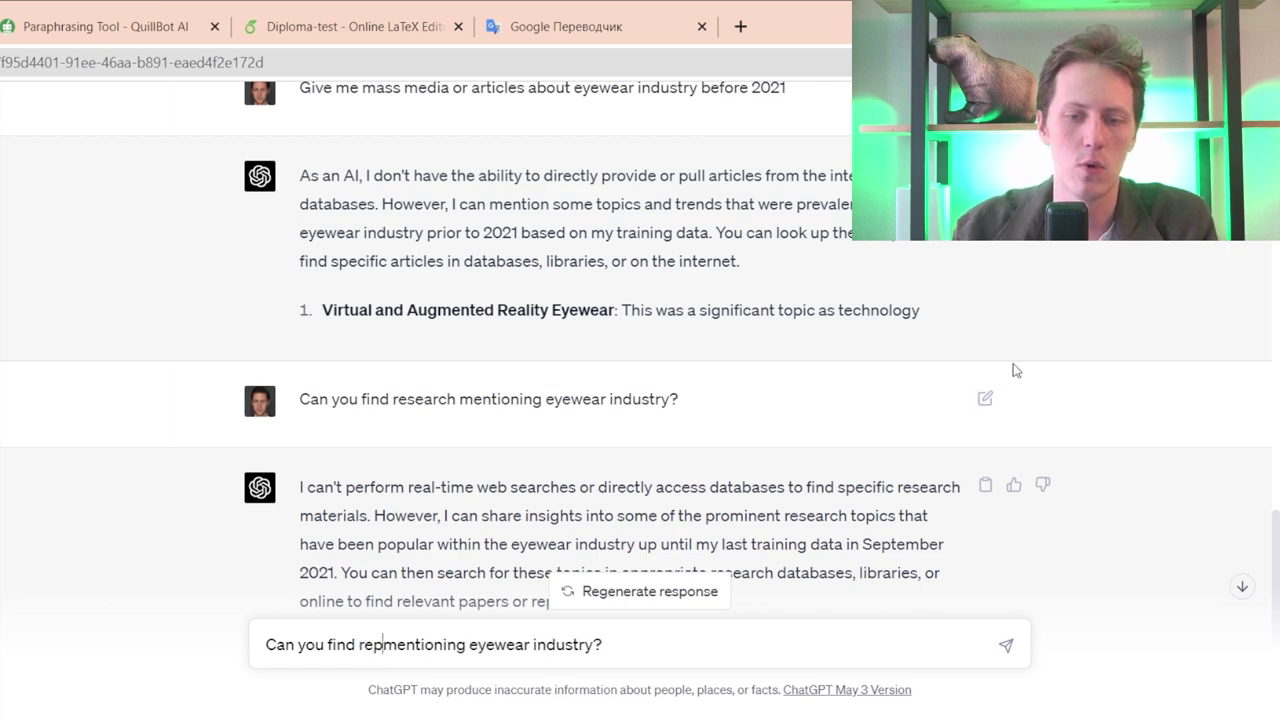
type("ts")
key("Return")
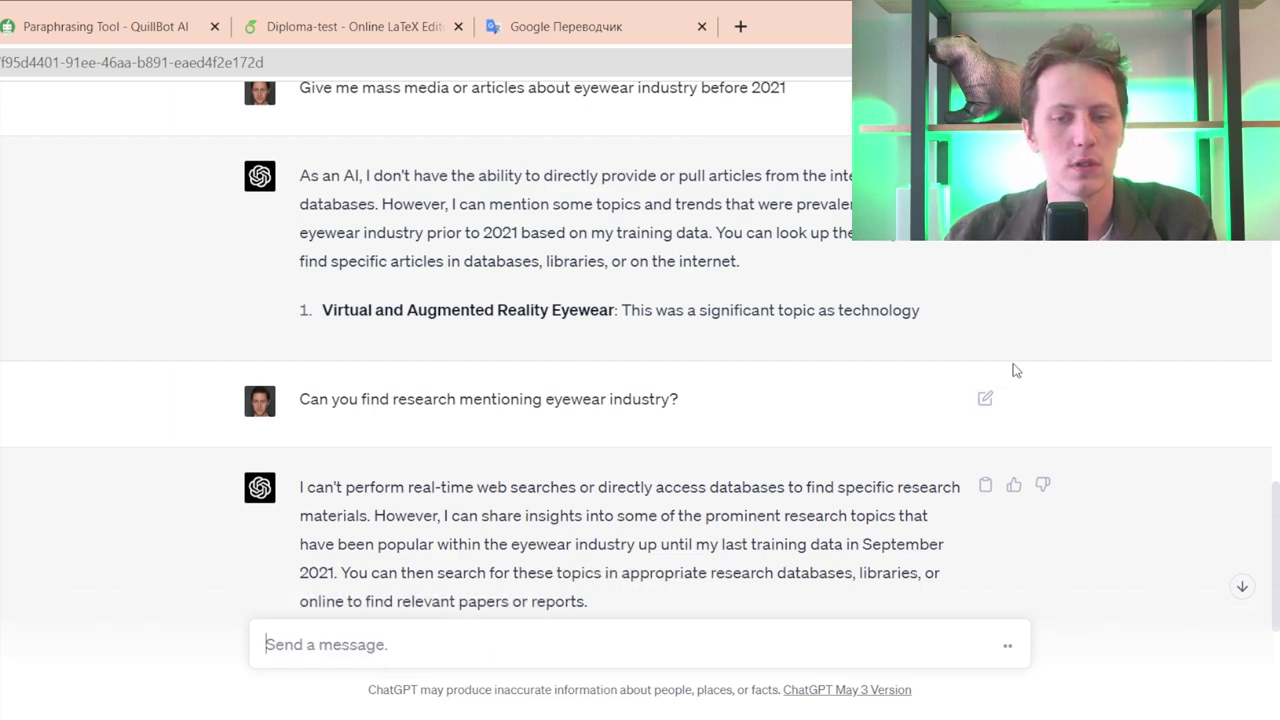
- Read the answer on eyewear industry reports, highlighting its opening sentence and going through the listed market research firms
scroll(815, 358, "down", 2)
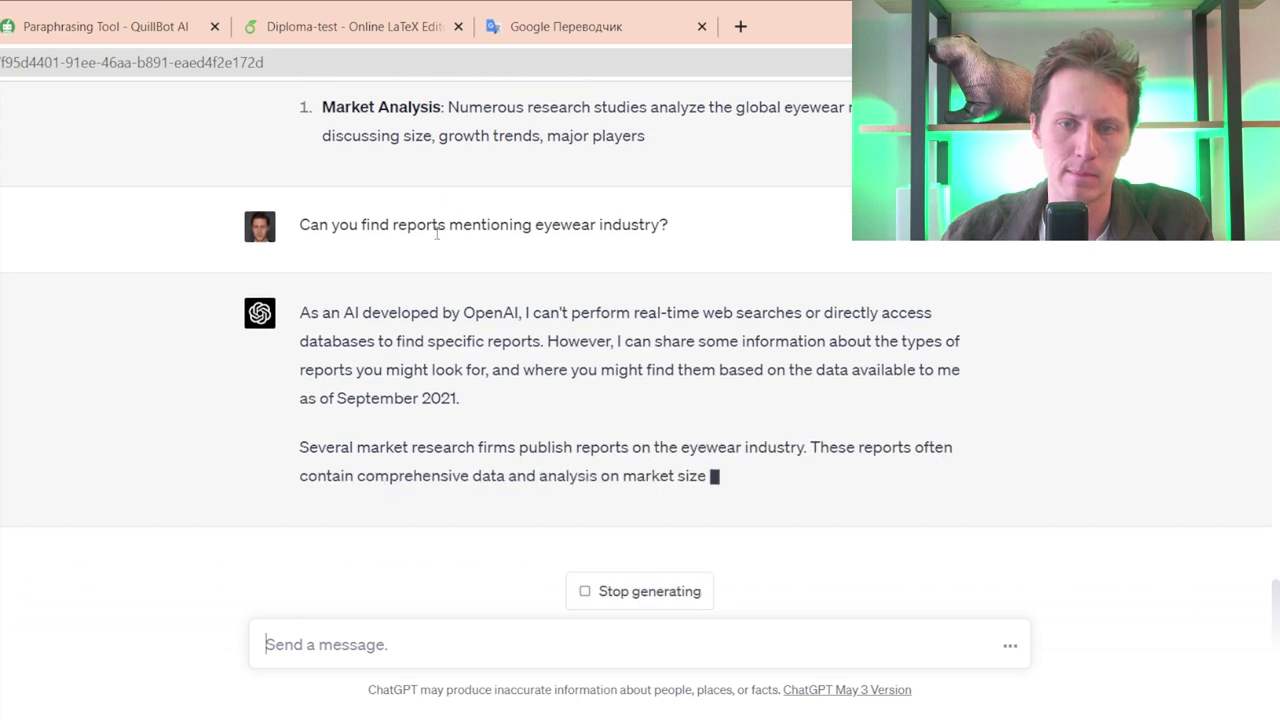
left_click_drag(429, 311, 297, 184)
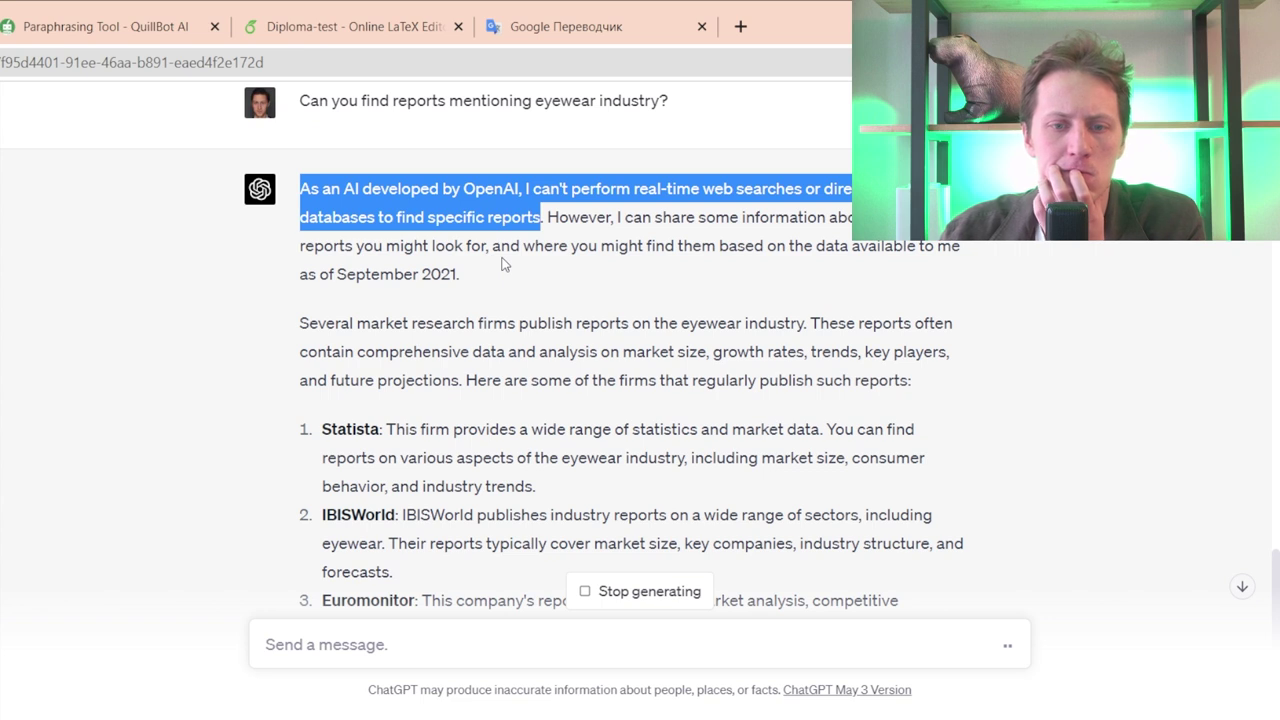
scroll(505, 263, "down", 2)
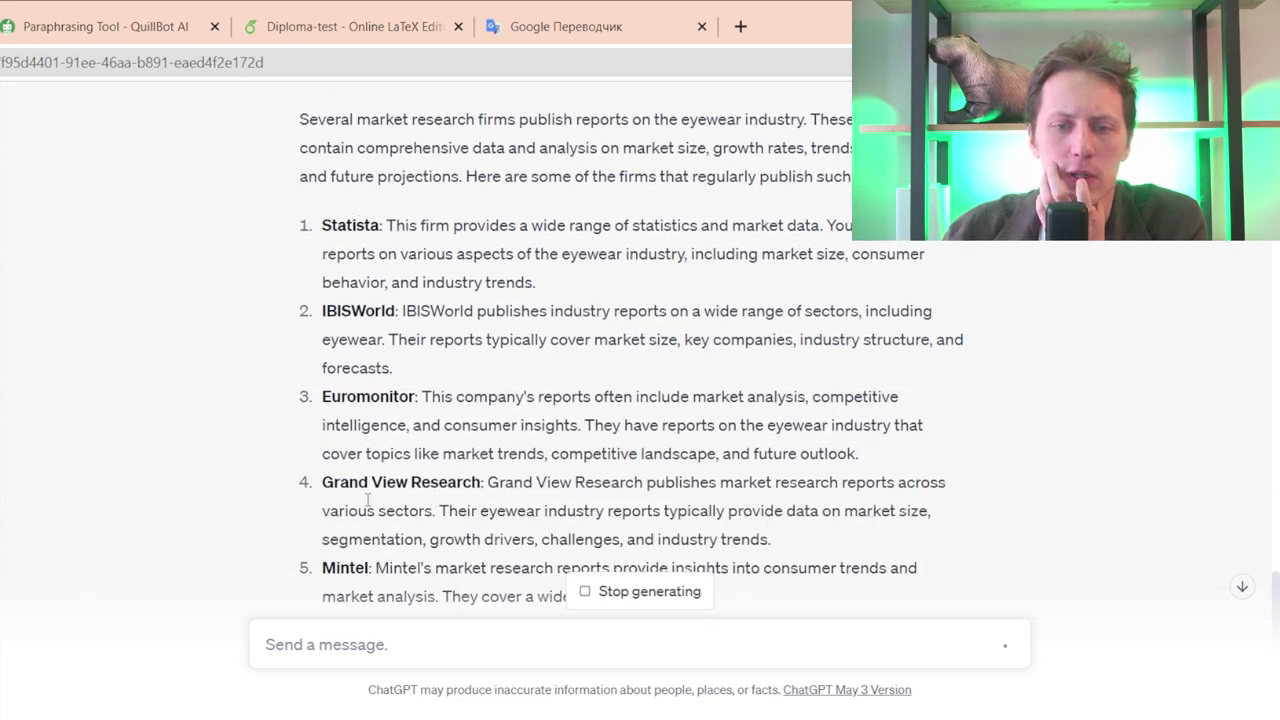
scroll(367, 505, "down", 2)
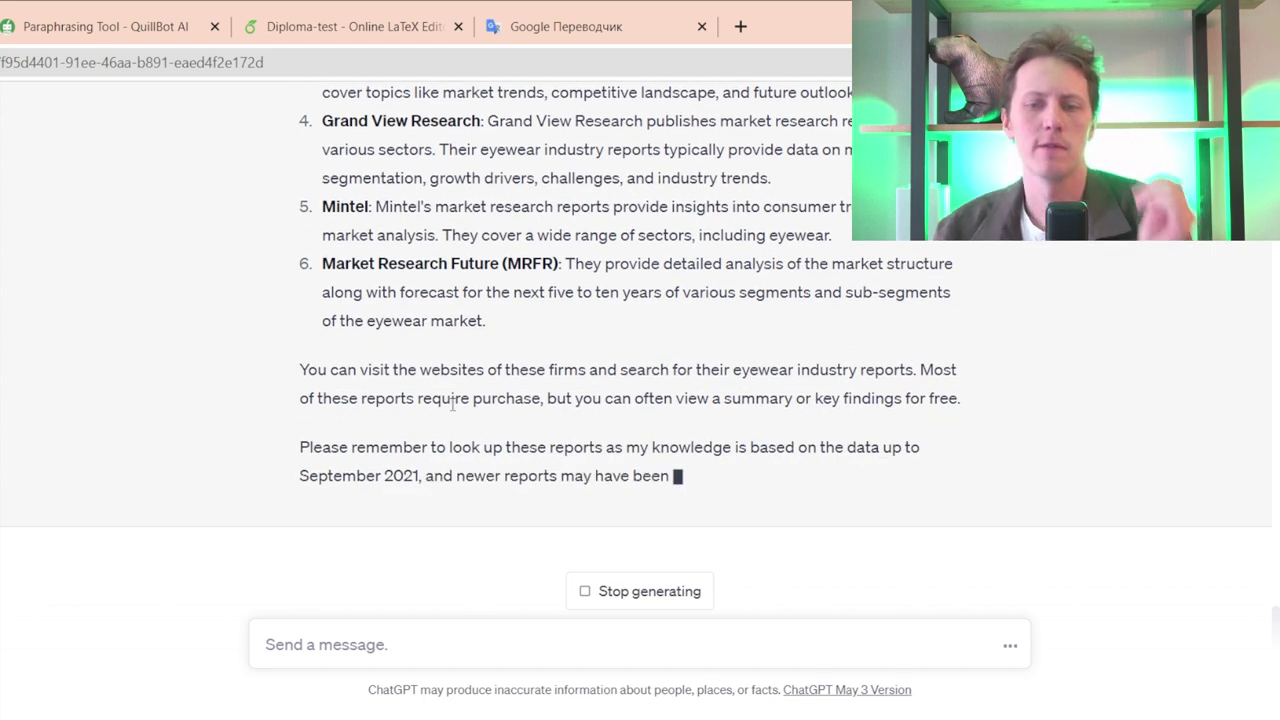
- Search Google in a new browser tab for "eyewear marketsizing report"
key("ctrl+t")
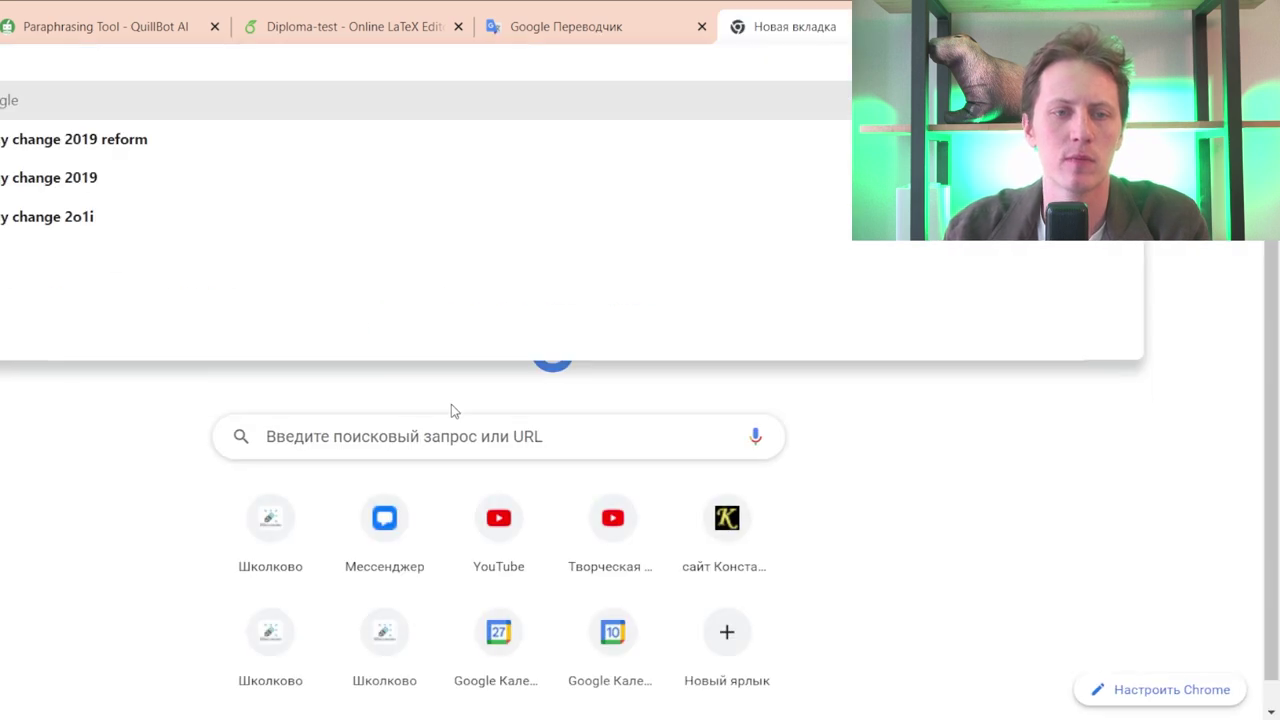
type("z")
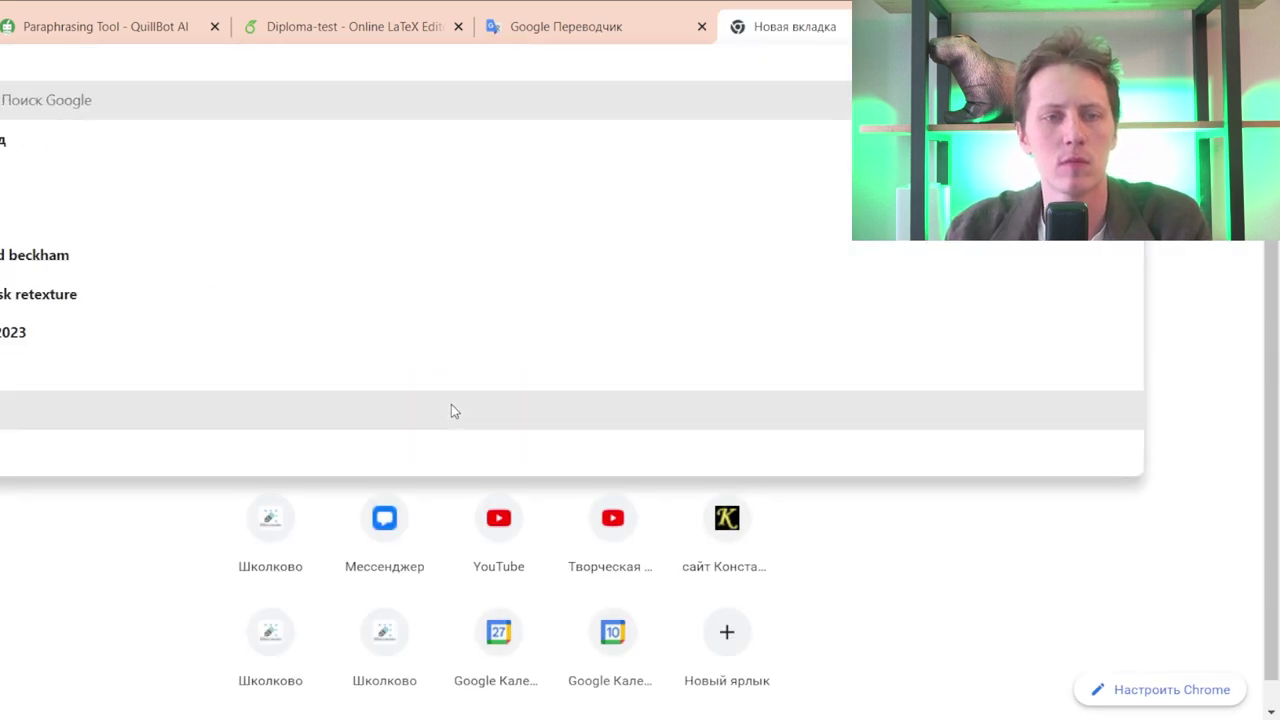
type("ing report")
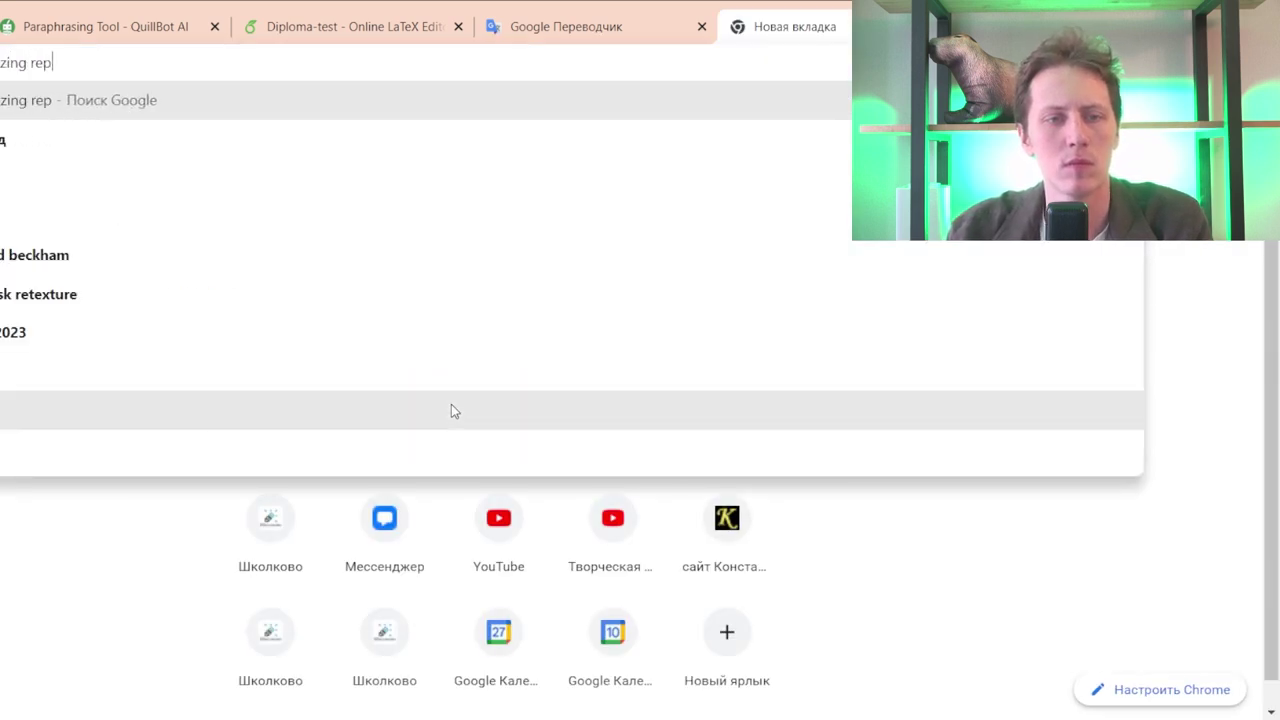
key("Return")
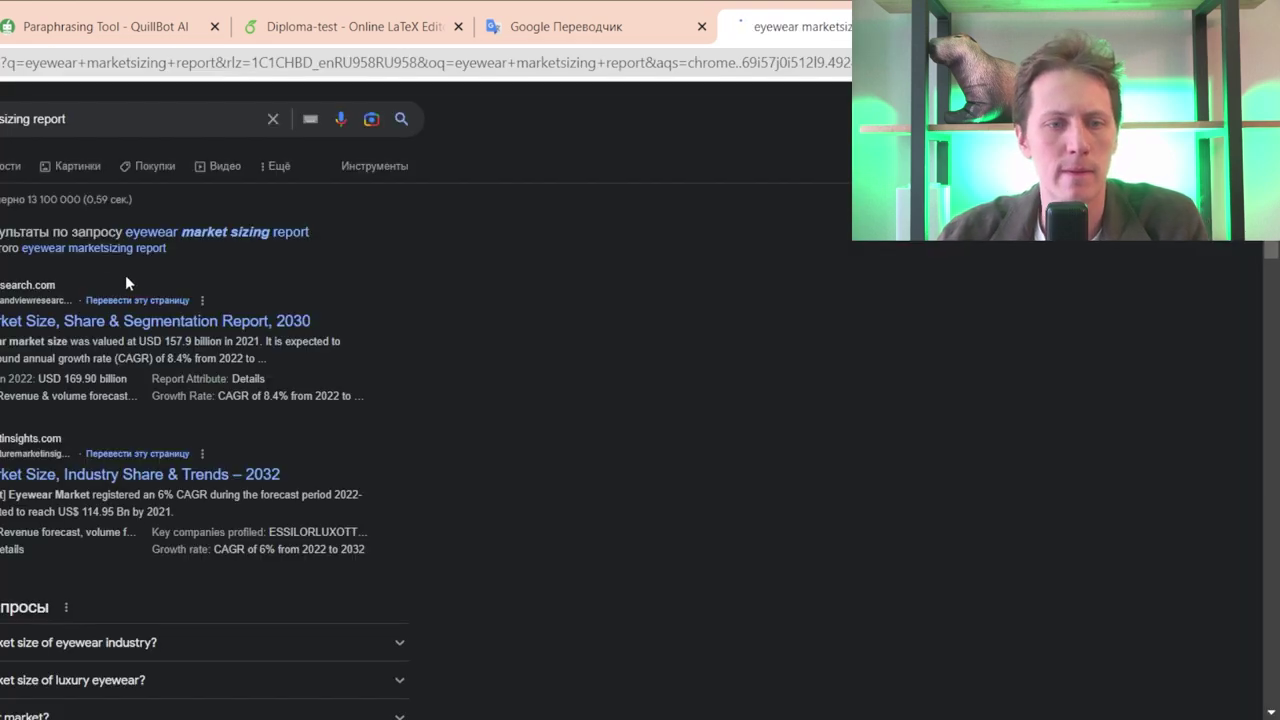
- Open the Grand View Research eyewear market report from the search results in a new tab, check the page, and return to the results
middle_click(8, 321)
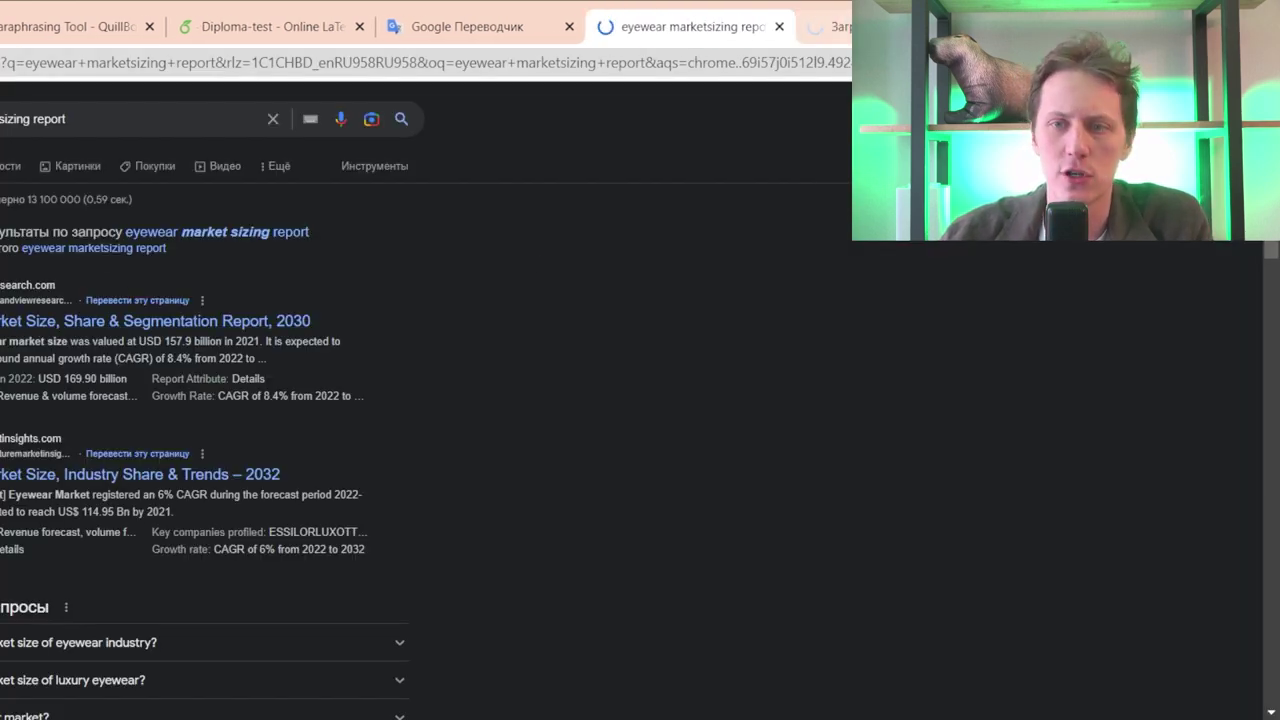
left_click(862, 26)
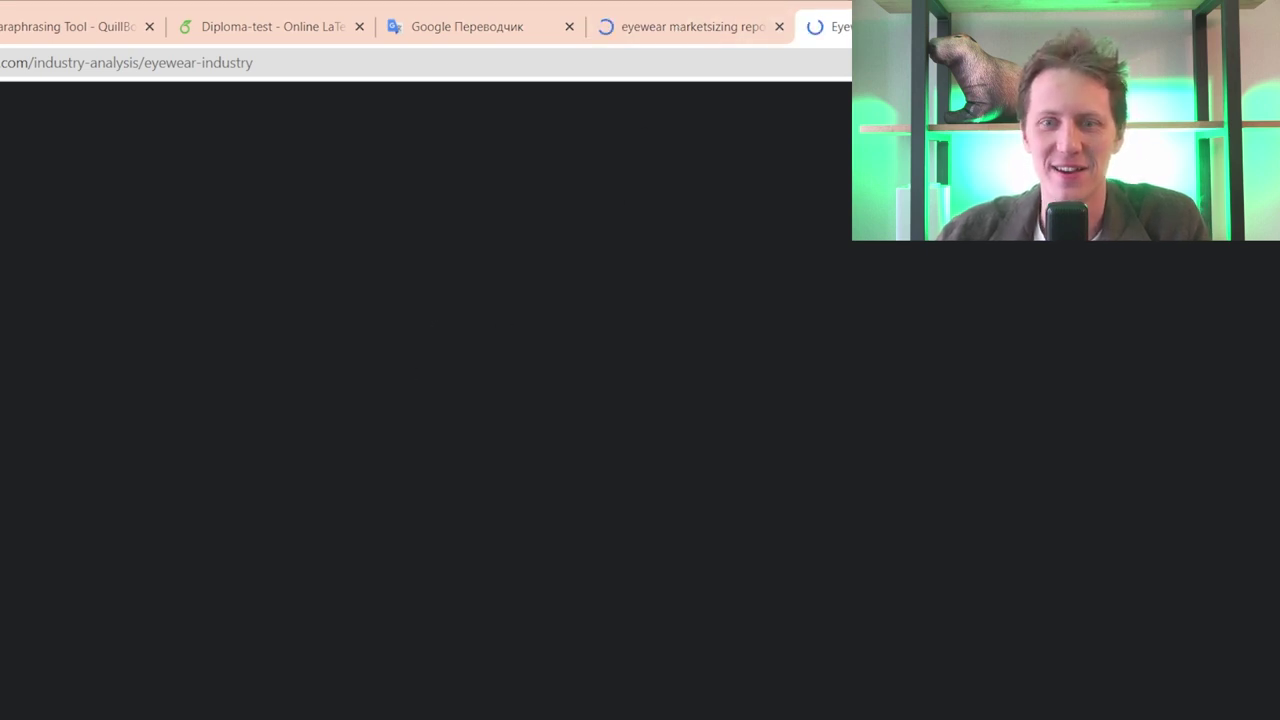
left_click(660, 31)
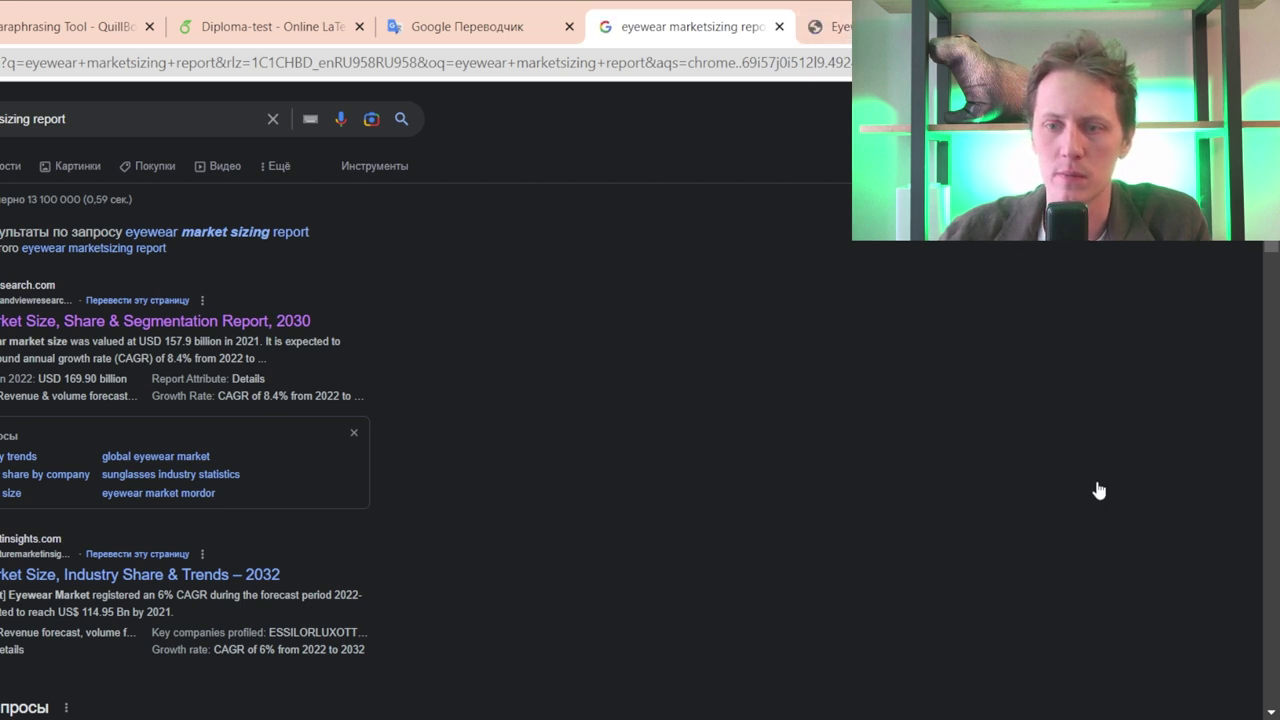
key("ctrl+Tab")
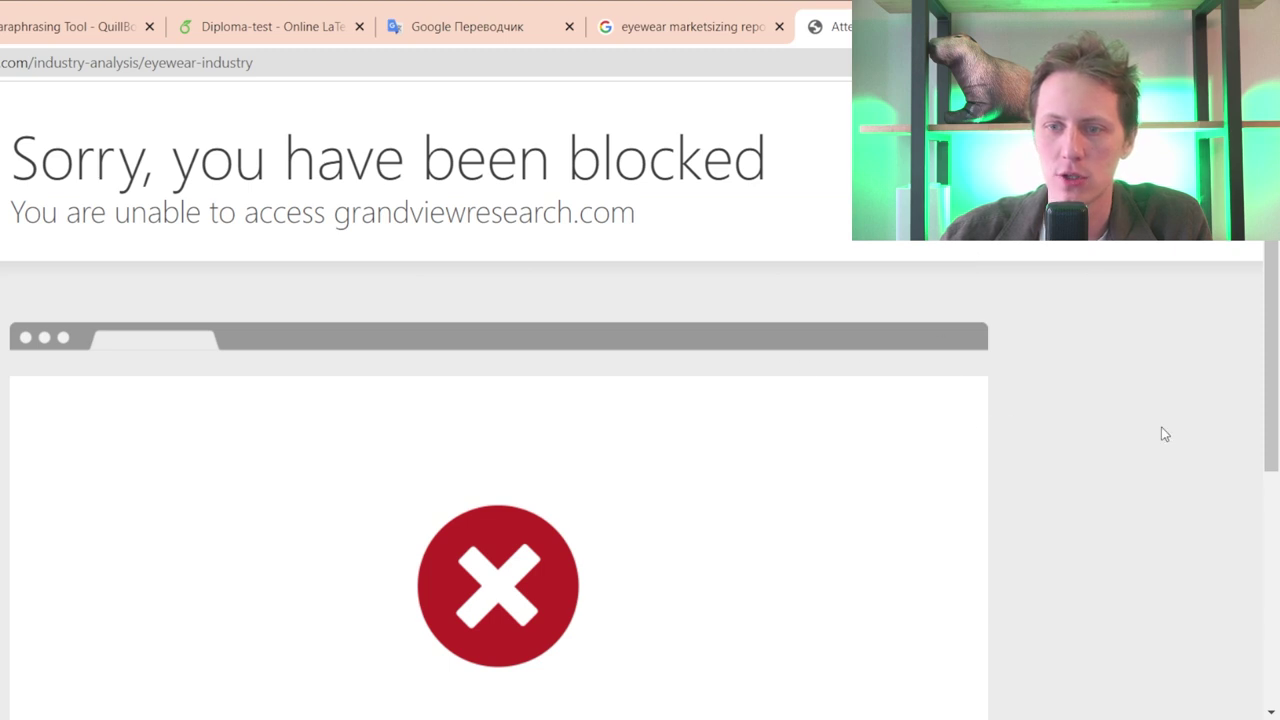
left_click(680, 26)
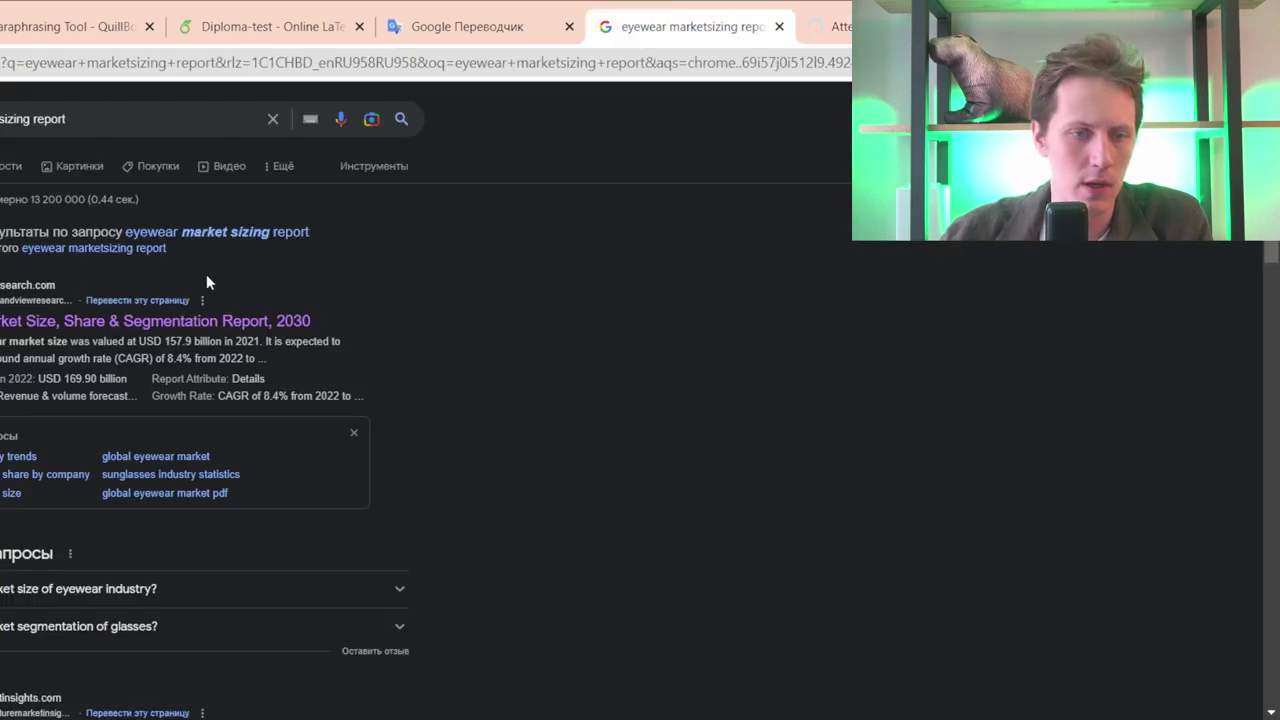
- Open the Future Market Insights and Fortune Business Insights eyewear market reports from the search results in new tabs
scroll(31, 390, "down", 3)
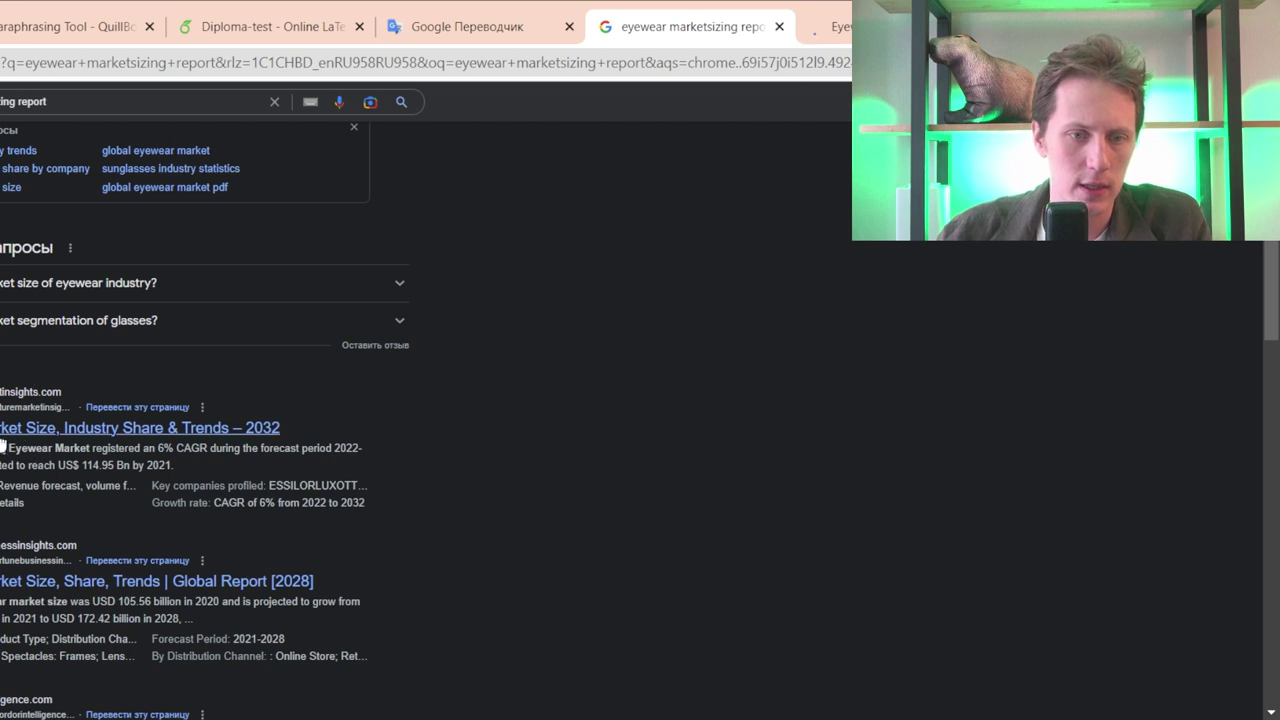
left_click(5, 427, "ctrl")
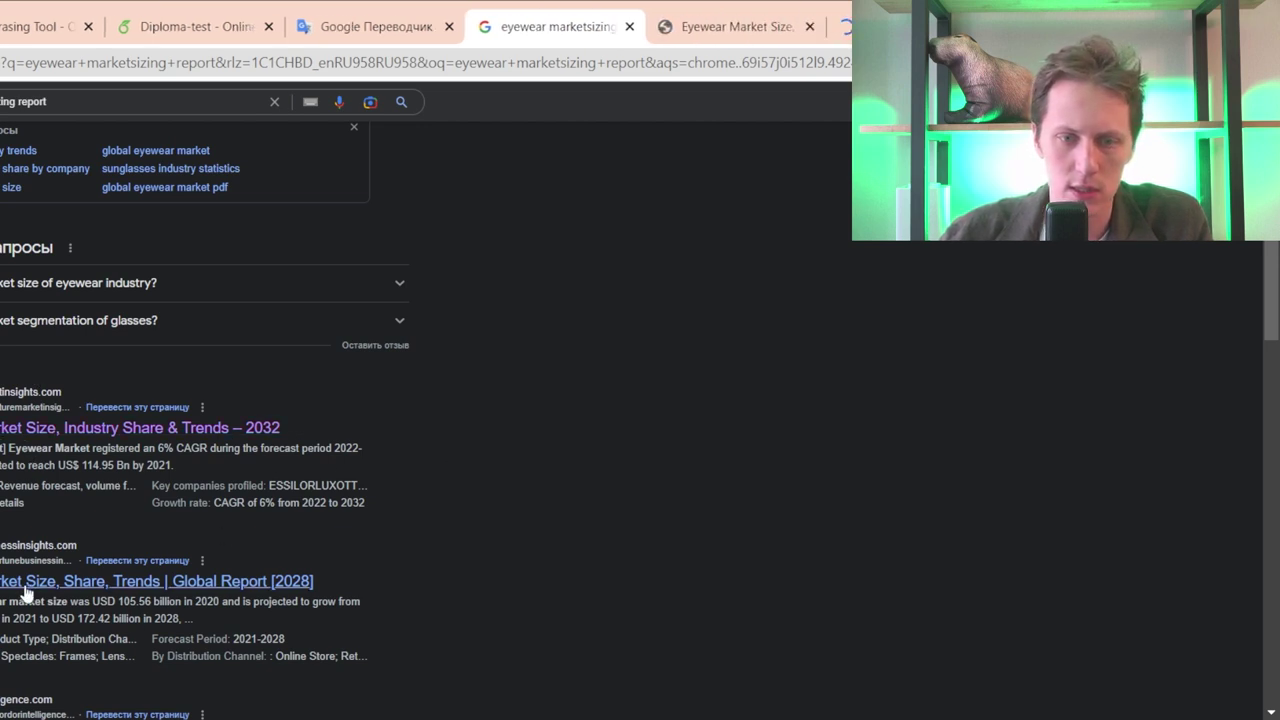
scroll(25, 592, "down", 2)
left_click(15, 376, "ctrl")
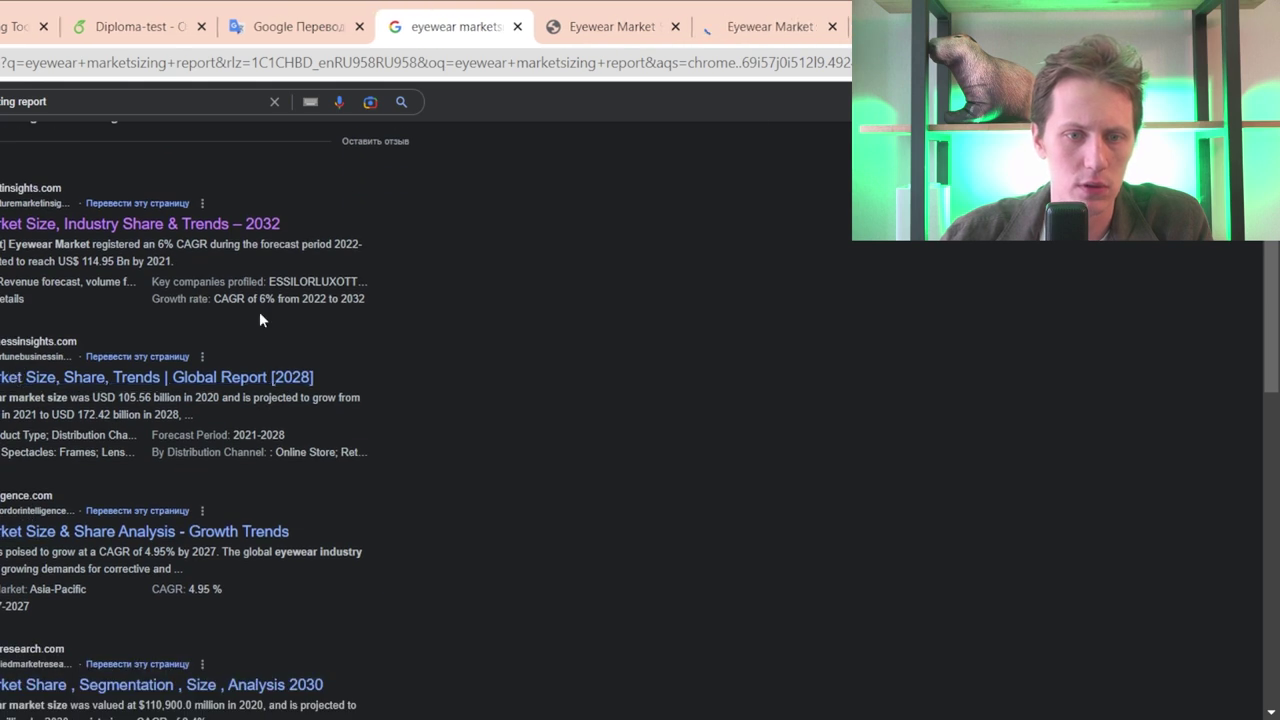
- Read the opening paragraphs of the Market Overview (2022-2032) in the Future Market Insights report, highlighting passages along the way
left_click(745, 27)
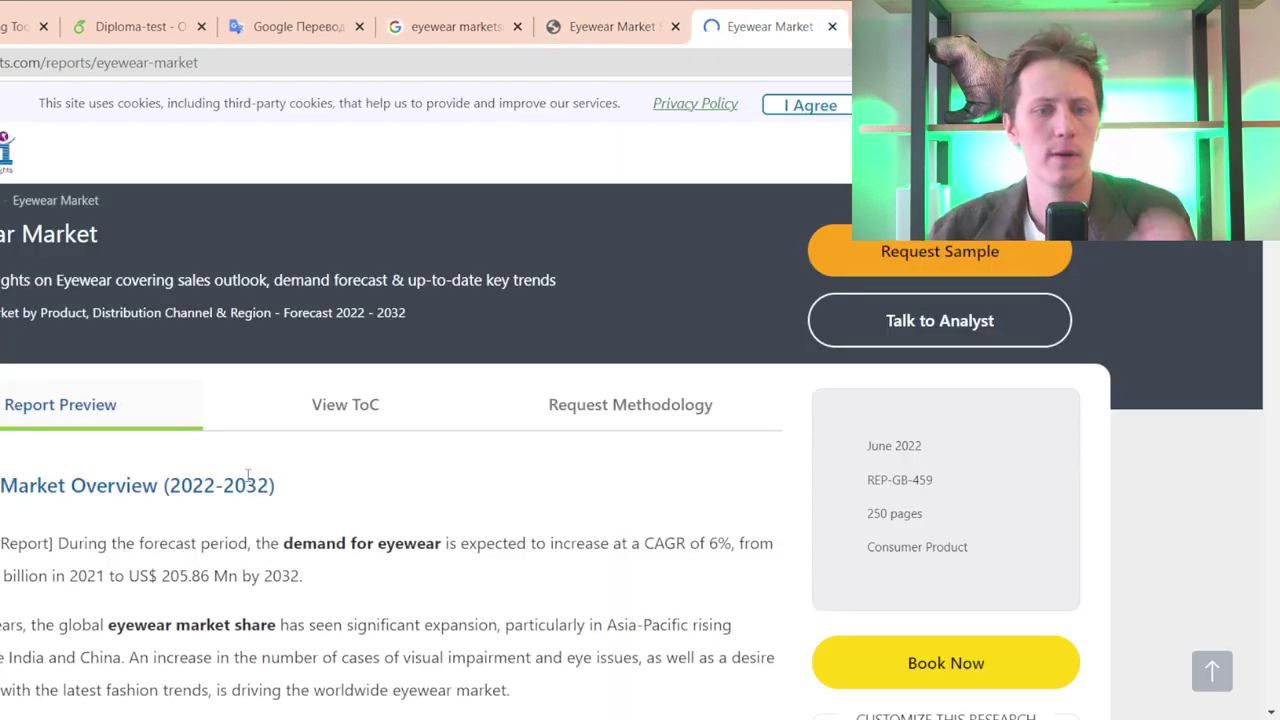
scroll(368, 406, "down", 1)
left_click_drag(368, 406, 388, 325)
scroll(366, 437, "down", 1)
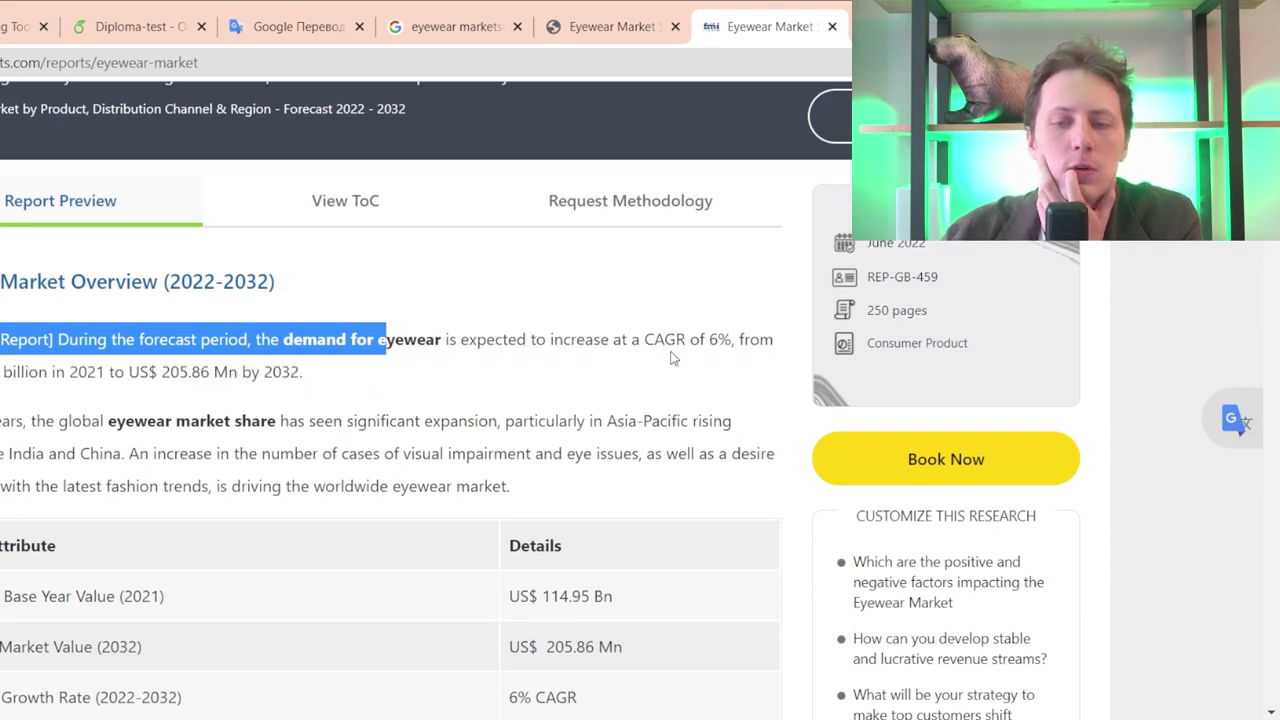
scroll(544, 370, "down", 1)
mouse_move(302, 270)
left_mouse_down()
mouse_move(86, 289)
mouse_move(300, 270)
left_mouse_up()
left_click_drag(31, 317, 474, 349)
left_click(474, 349)
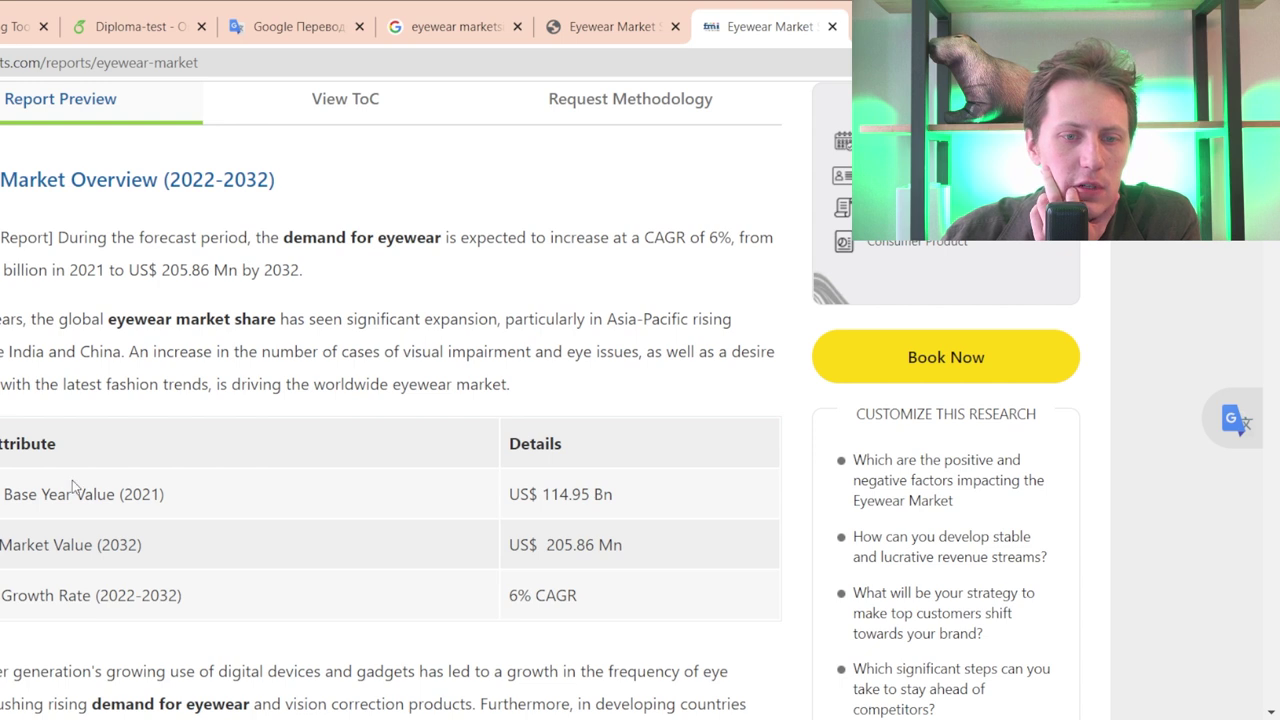
- Review the market value table and highlight the paragraph on digital device use and demand for eyewear in developing countries
scroll(72, 487, "down", 2)
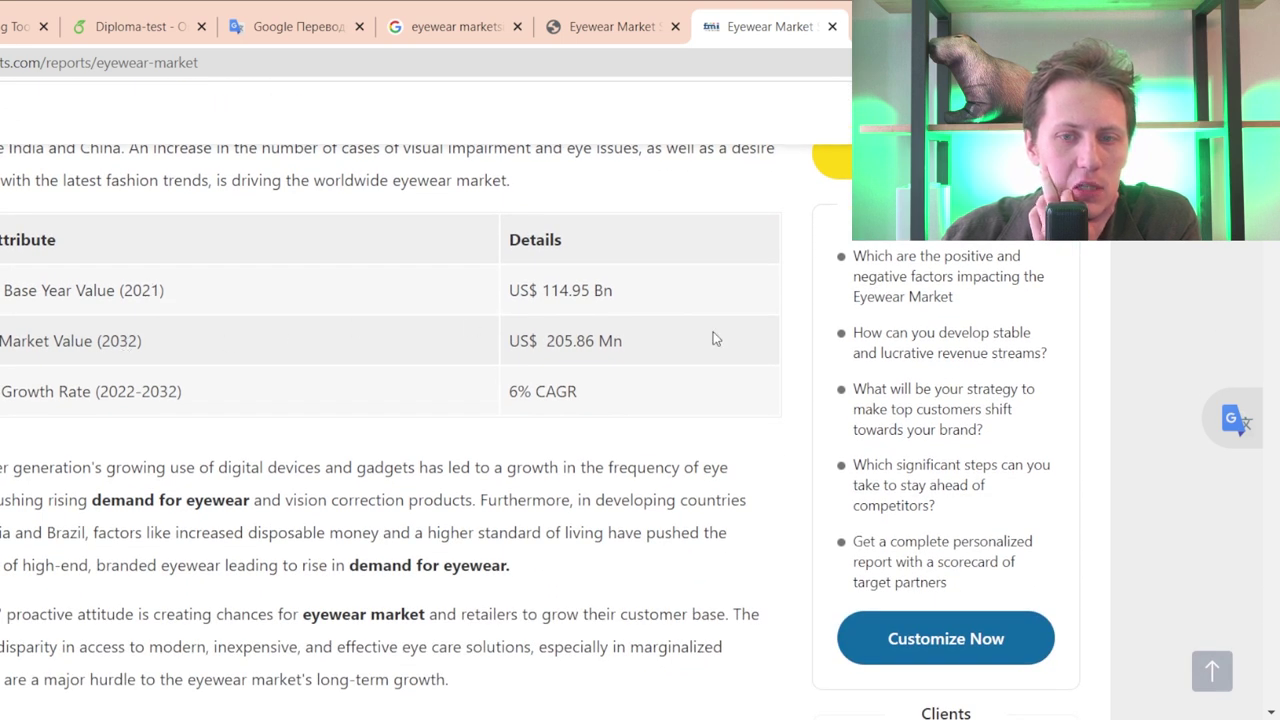
left_click_drag(5, 467, 425, 485)
scroll(436, 490, "down", 2)
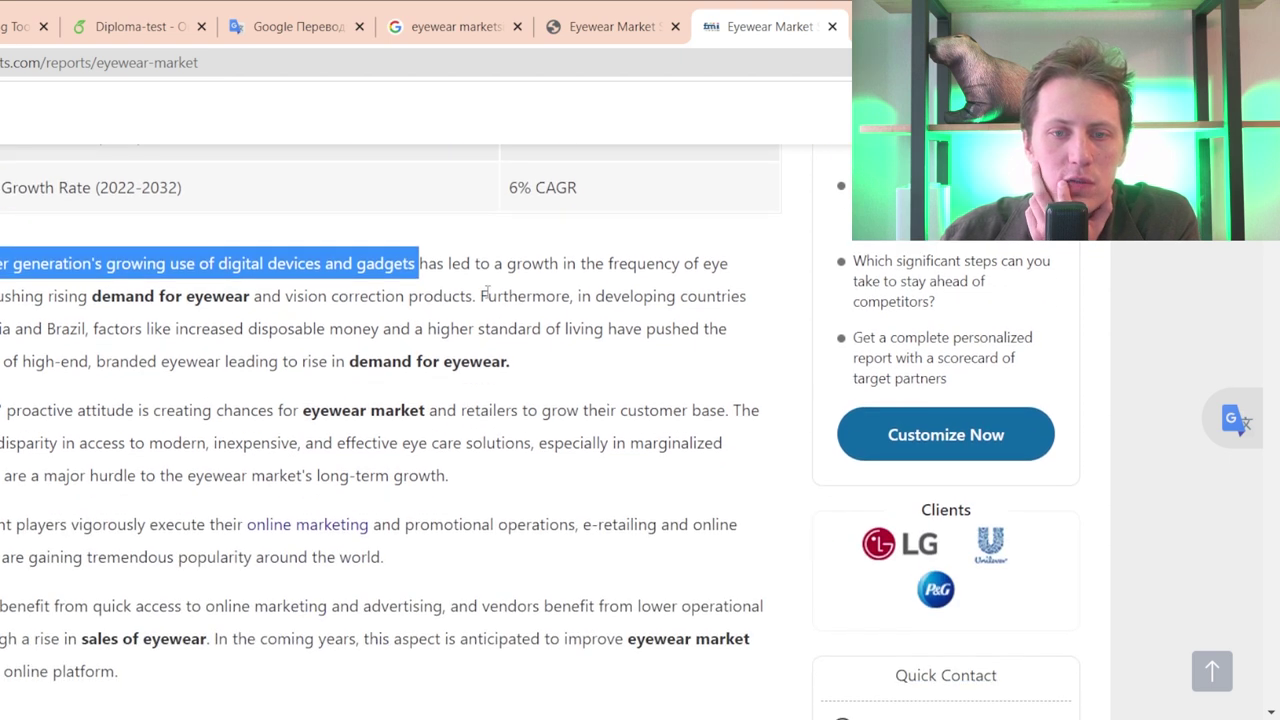
left_click_drag(2, 296, 530, 302)
left_click_drag(578, 356, 325, 263)
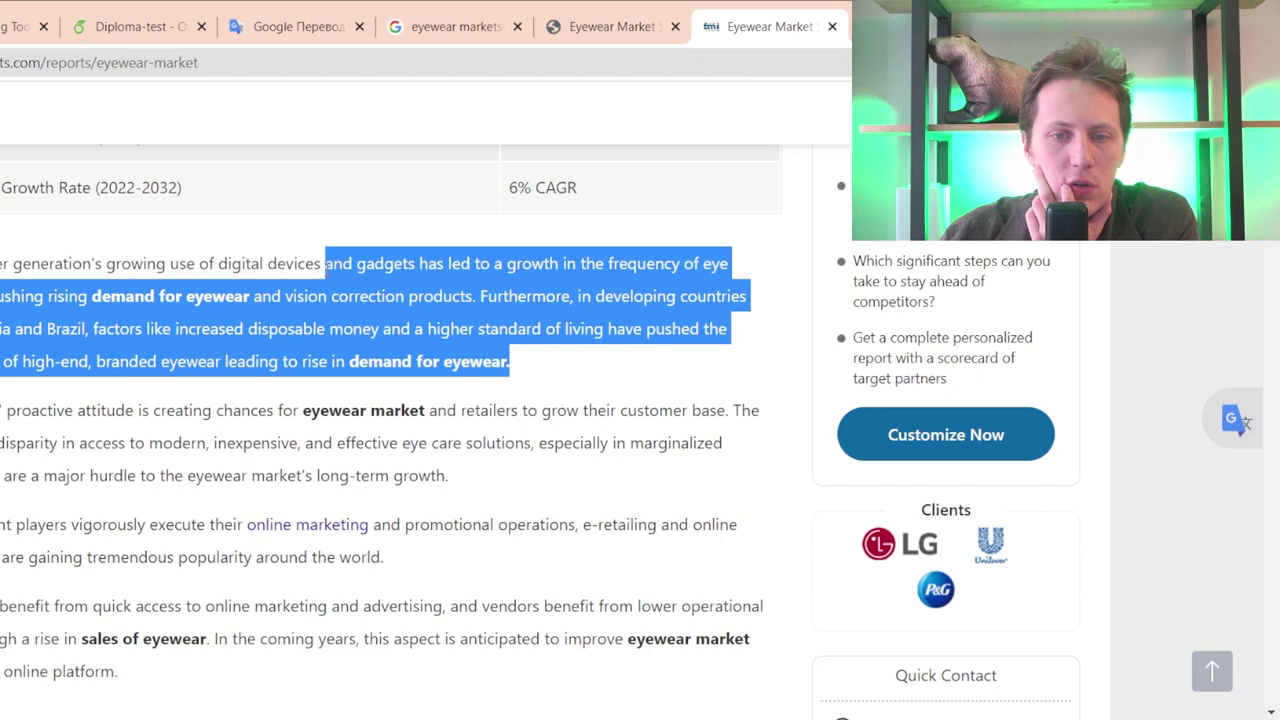
- Highlight the key dynamics section of the same report and look through its segmentation and regional demand sections
scroll(330, 300, "down", 7)
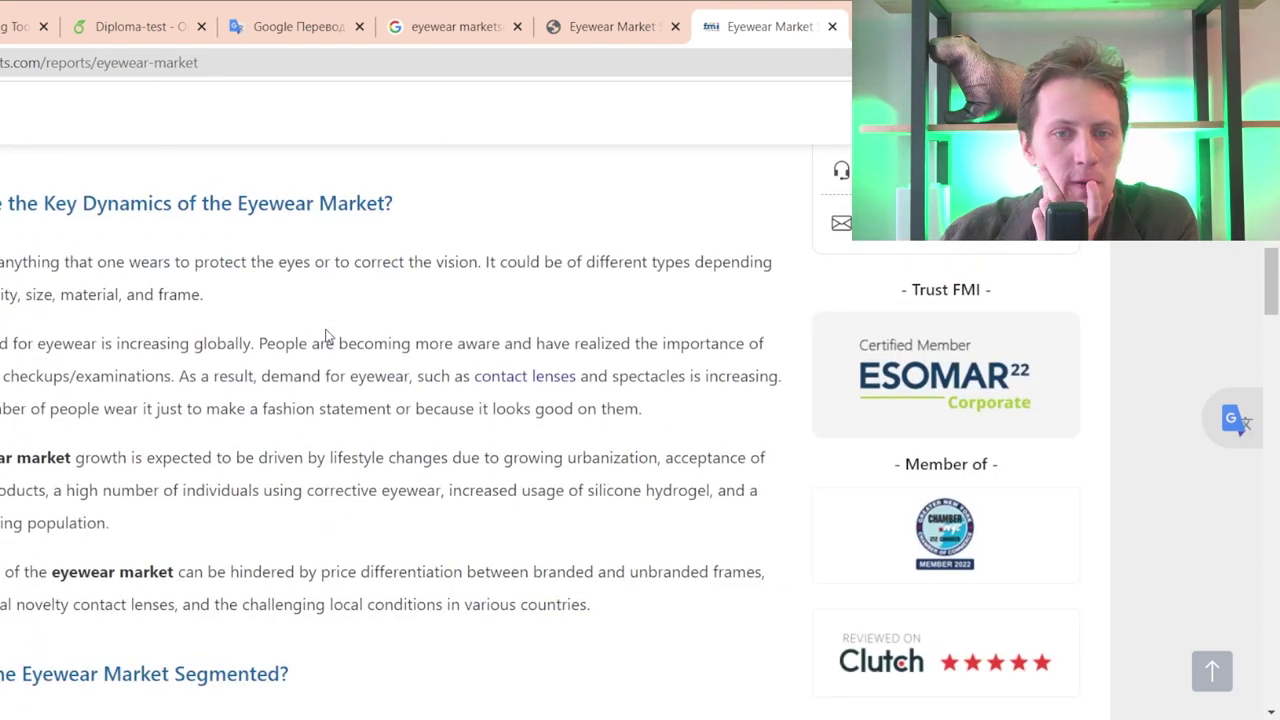
left_click_drag(2, 258, 640, 600)
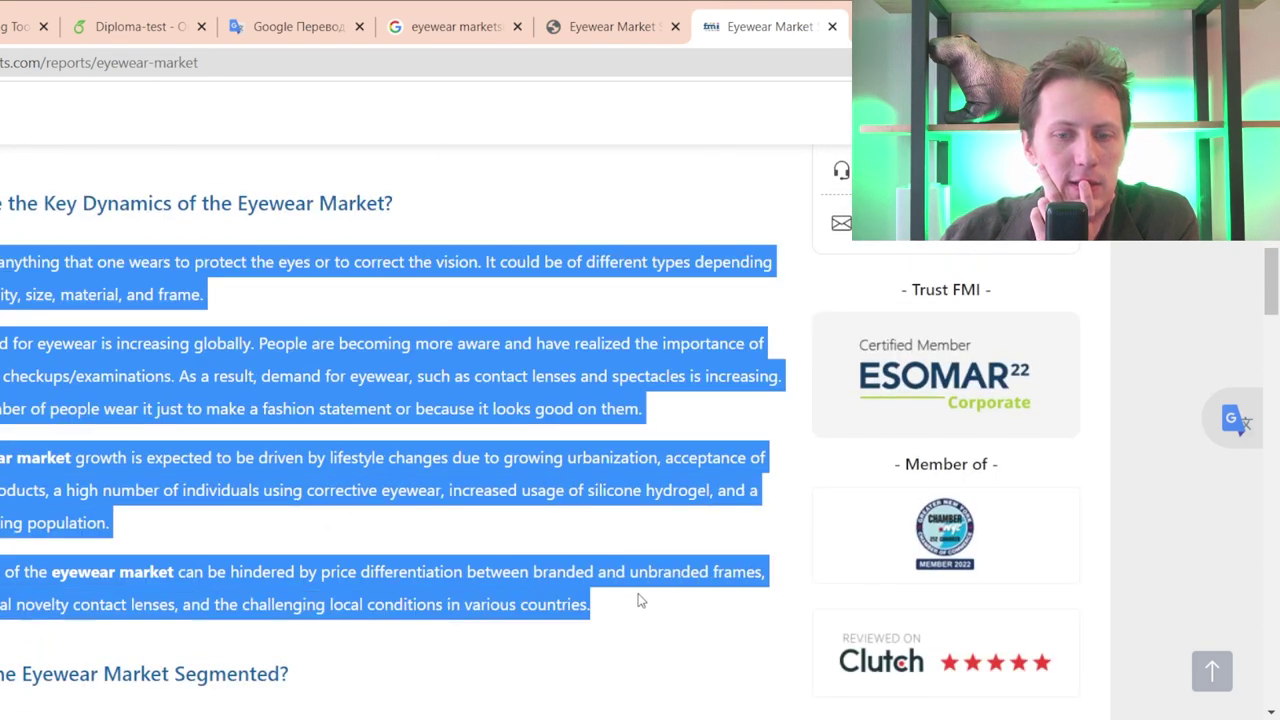
left_click(623, 594)
scroll(512, 516, "down", 5)
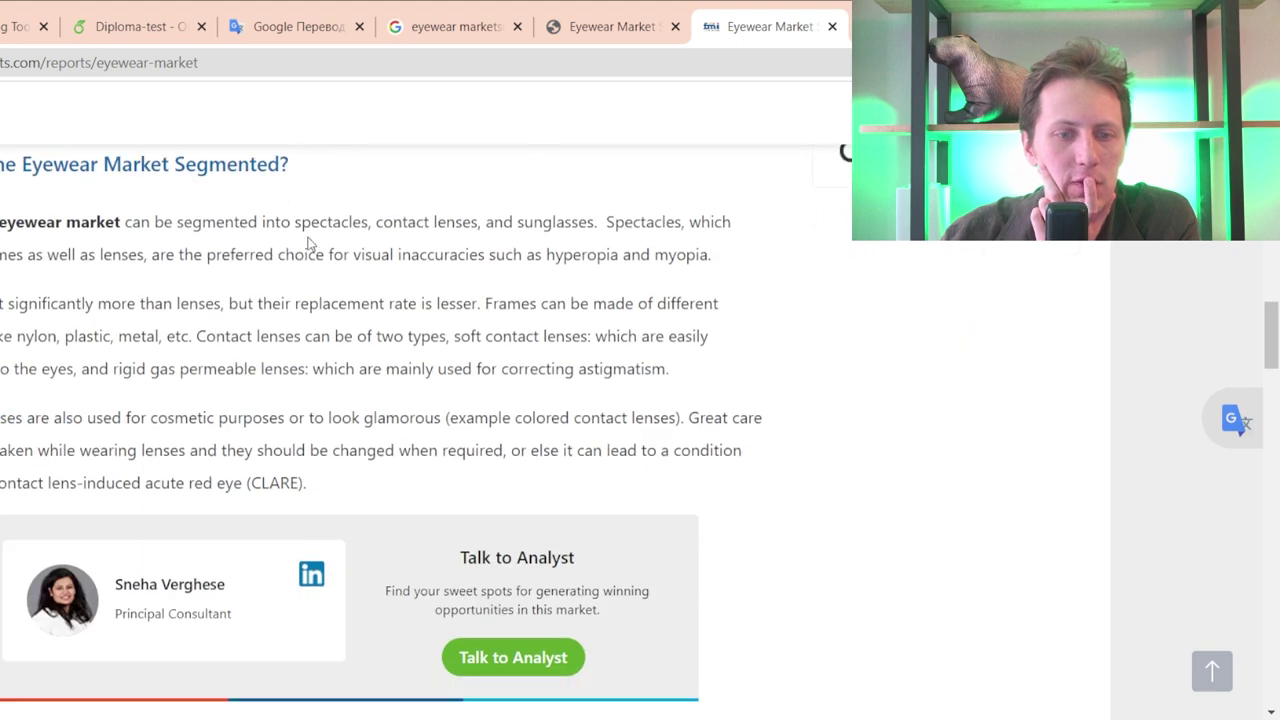
scroll(290, 290, "up", 1)
scroll(253, 437, "down", 5)
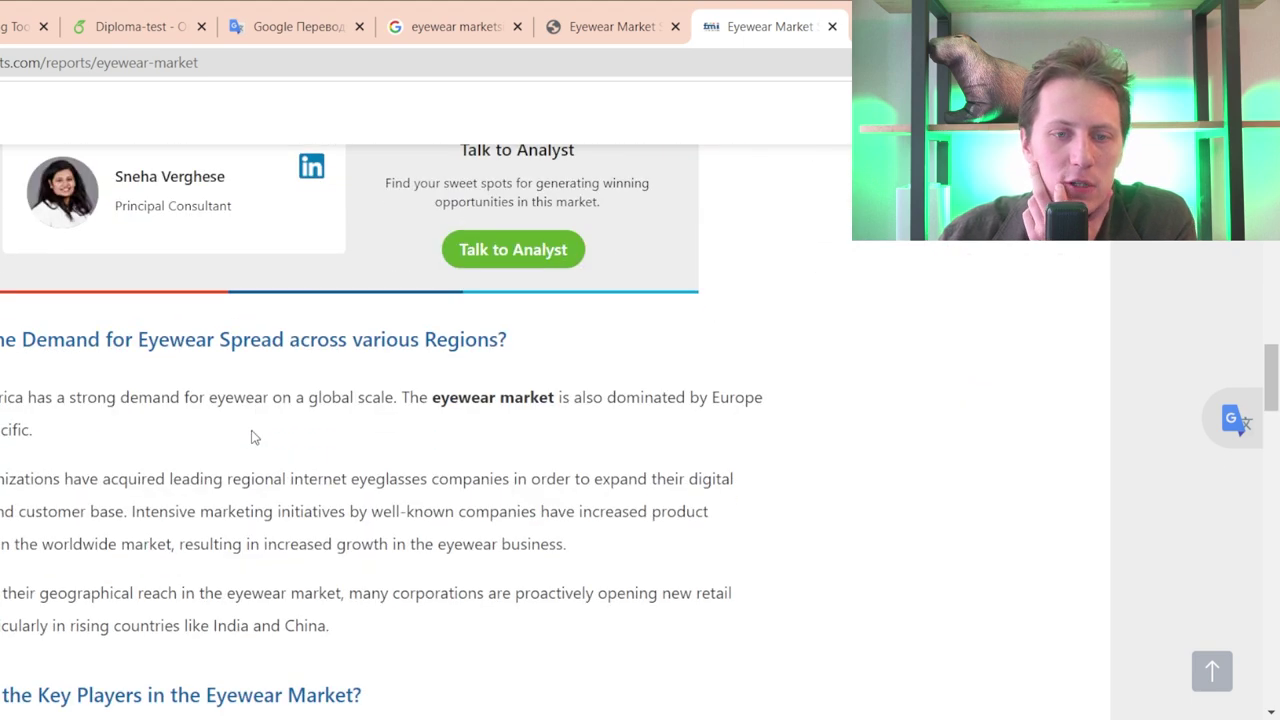
- Find the key players section of the report and highlight the companies listed there, clearing the selection when done
scroll(252, 435, "down", 5)
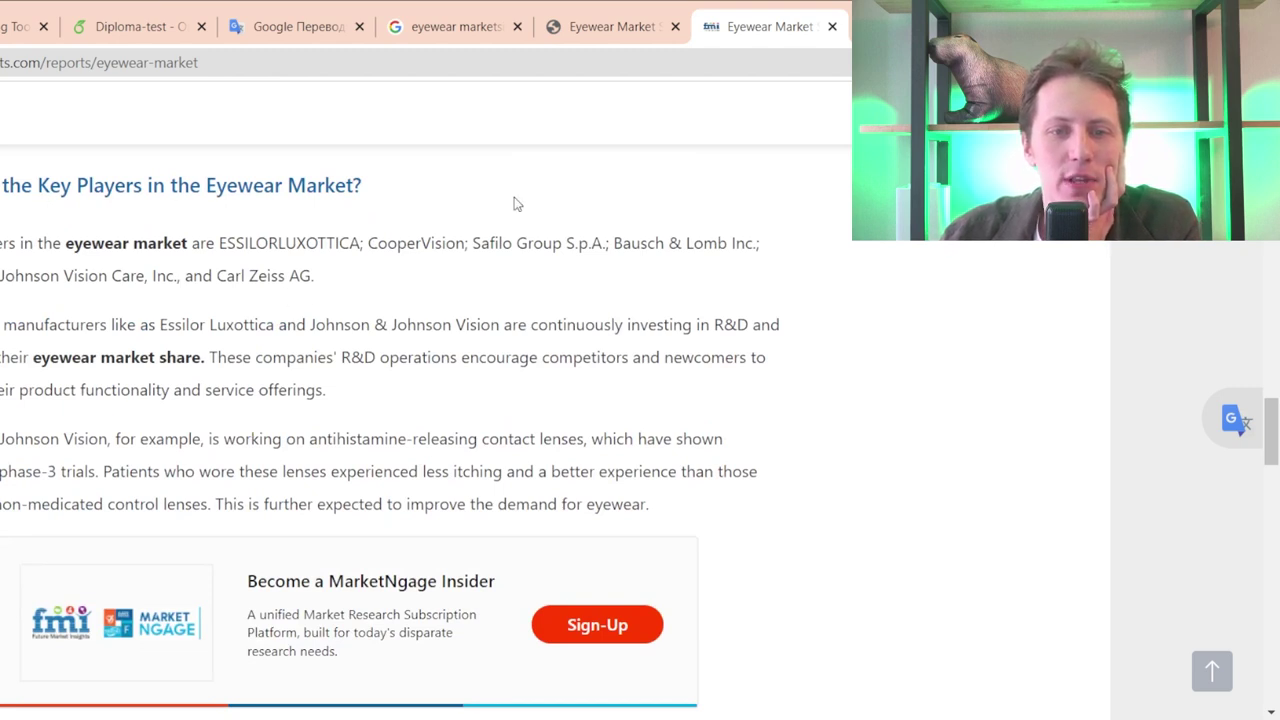
left_click_drag(222, 247, 733, 272)
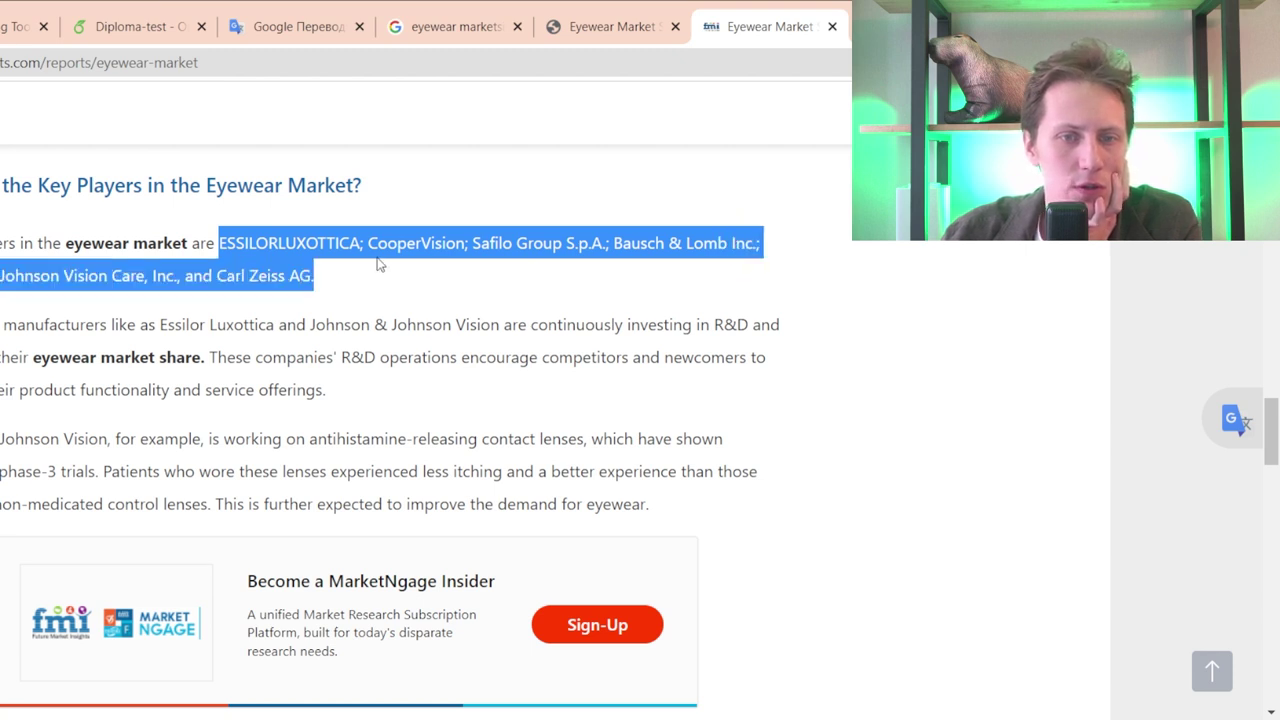
left_click_drag(360, 284, 214, 244)
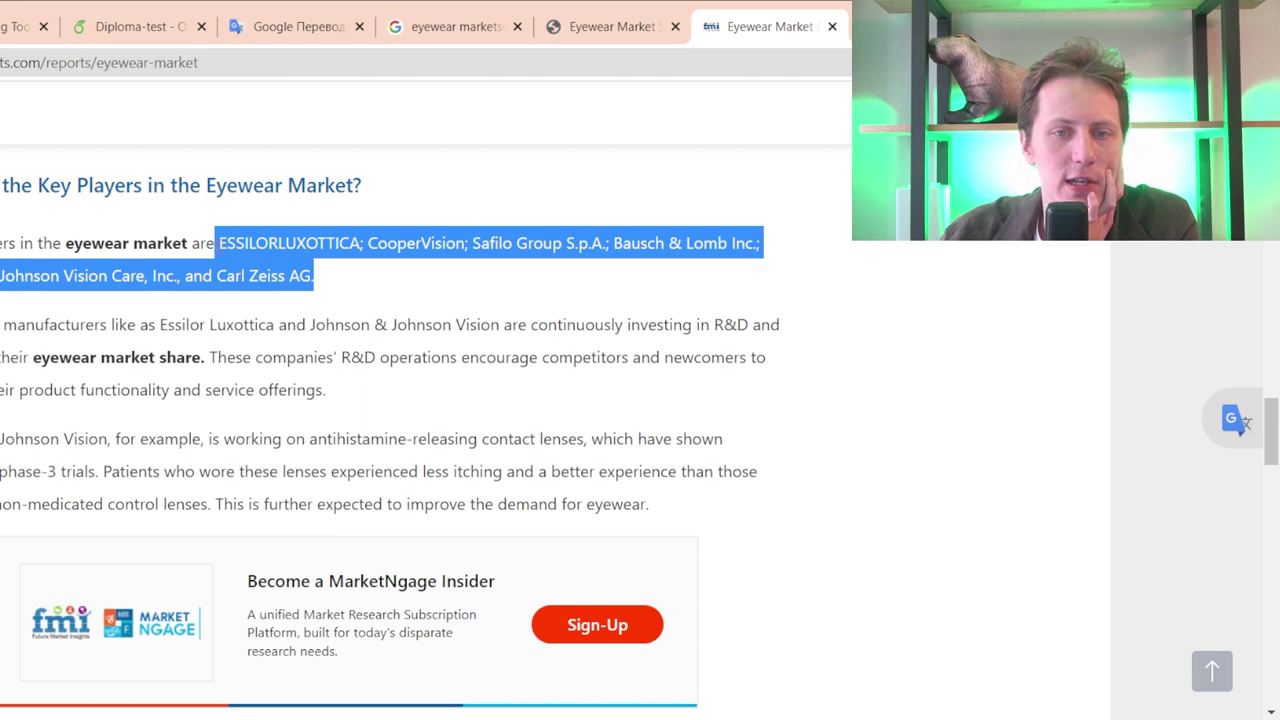
left_click(355, 300)
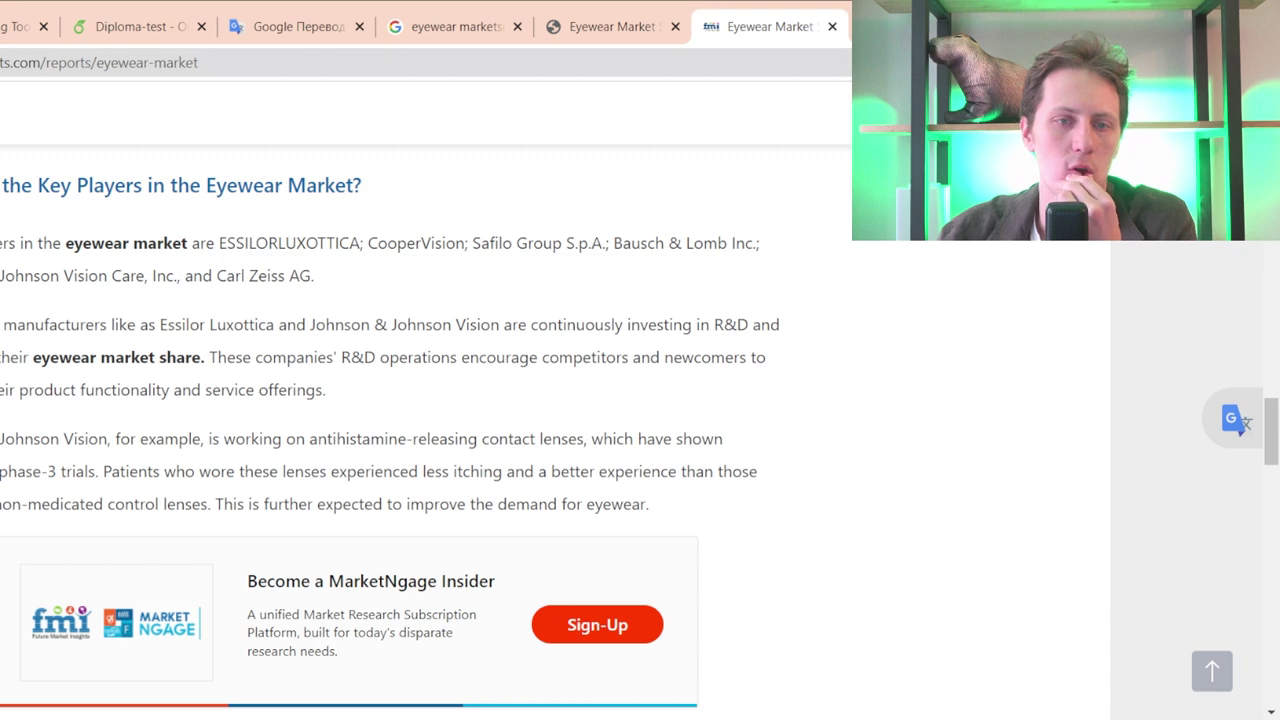
- Switch to the ChatGPT chat about eyewear marketing articles, ask "Give me top-10 eyeglasses producers", and read the answer
key("ctrl+Tab")
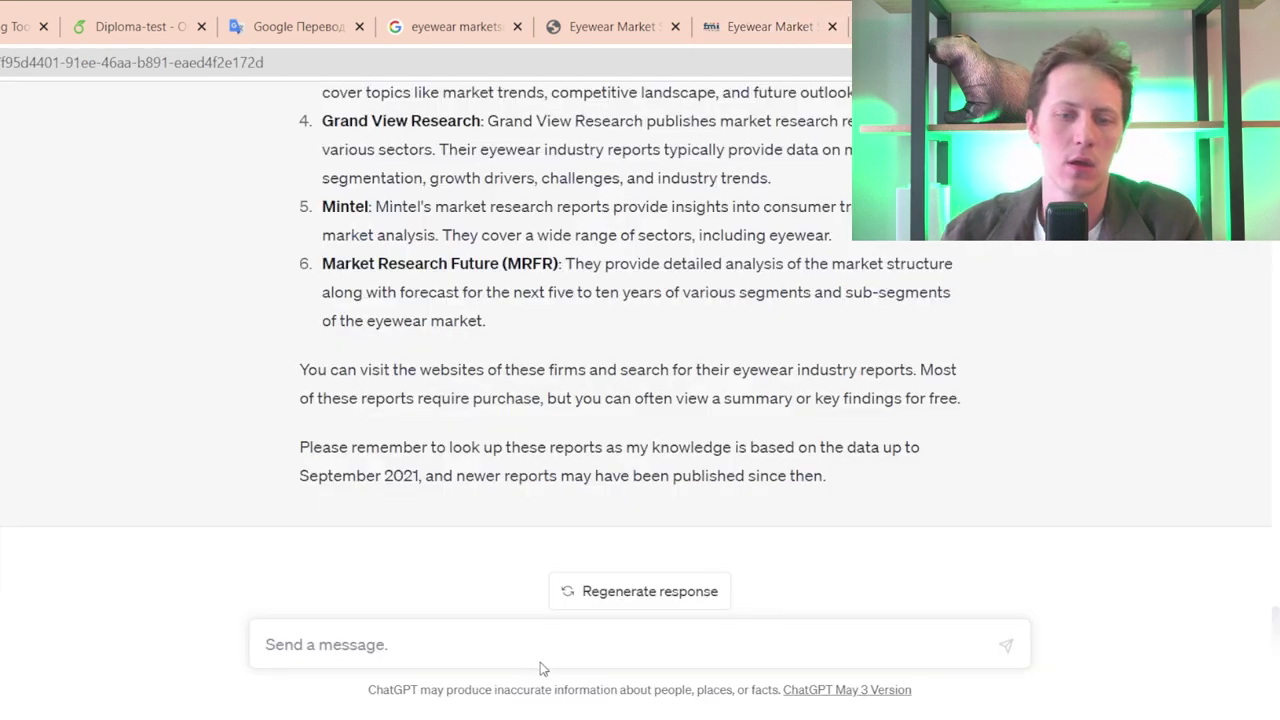
type("G")
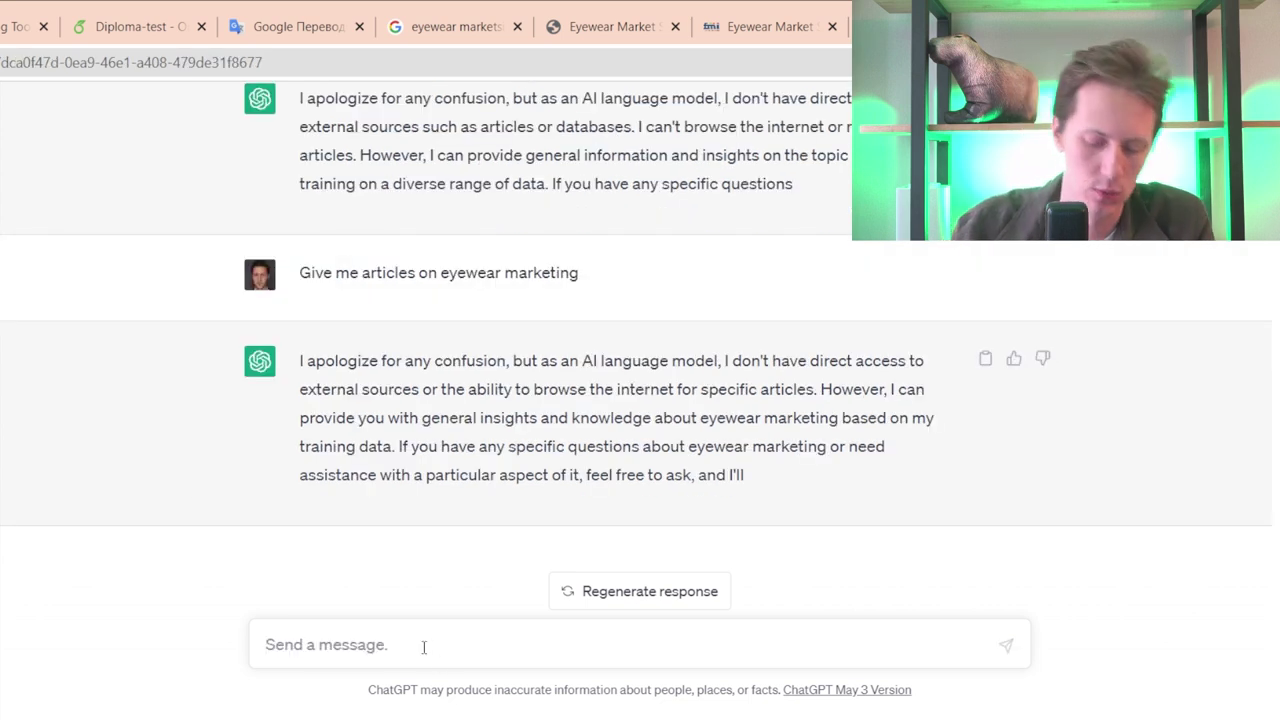
type("Give me top-10 eyeglasses producers")
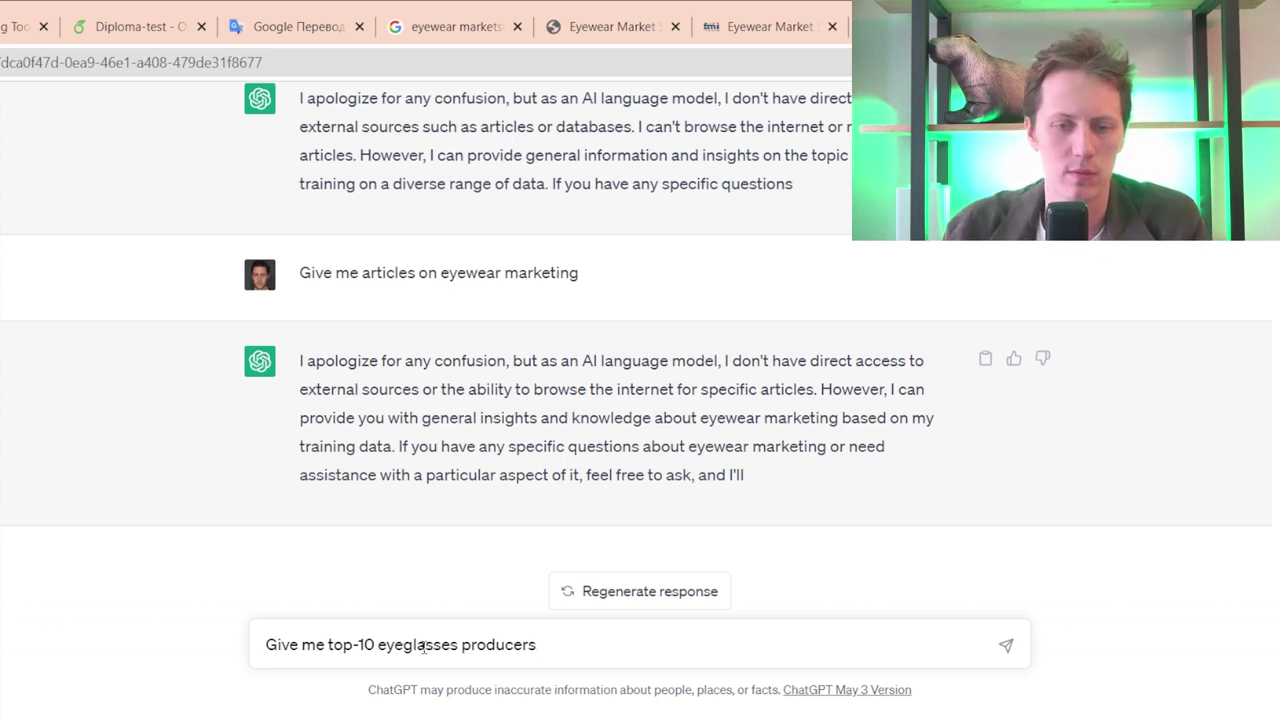
key("Return")
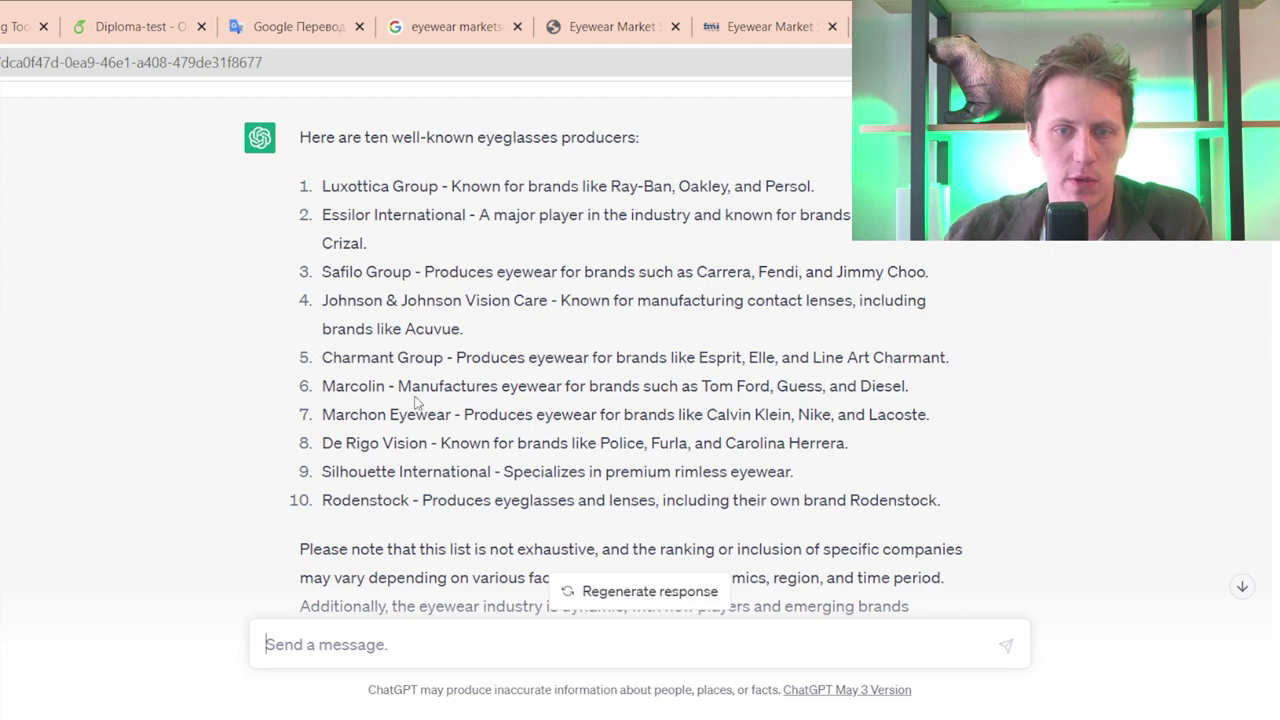
scroll(440, 415, "down", 2)
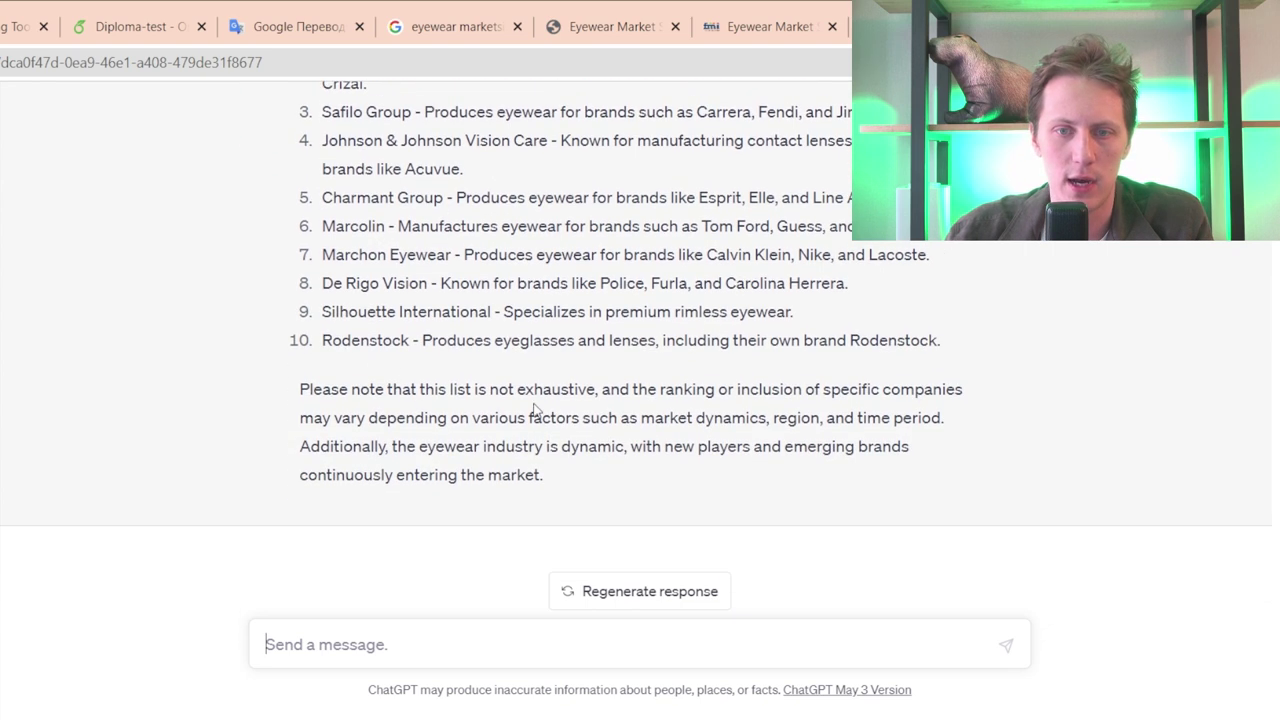
scroll(568, 495, "up", 2)
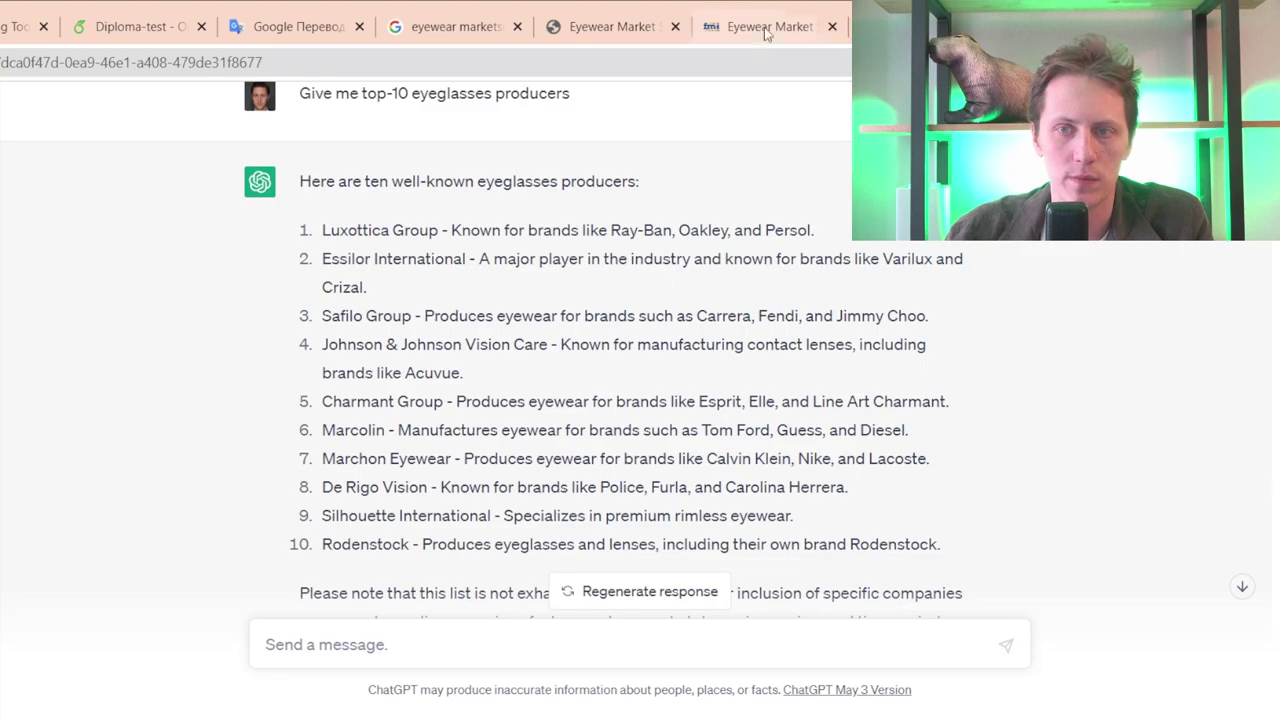
- Go through the Fortune Business Insights report, examining its COVID-19 impact, North America market size chart, driving factors and product type shares
left_click(770, 26)
scroll(397, 360, "down", 10)
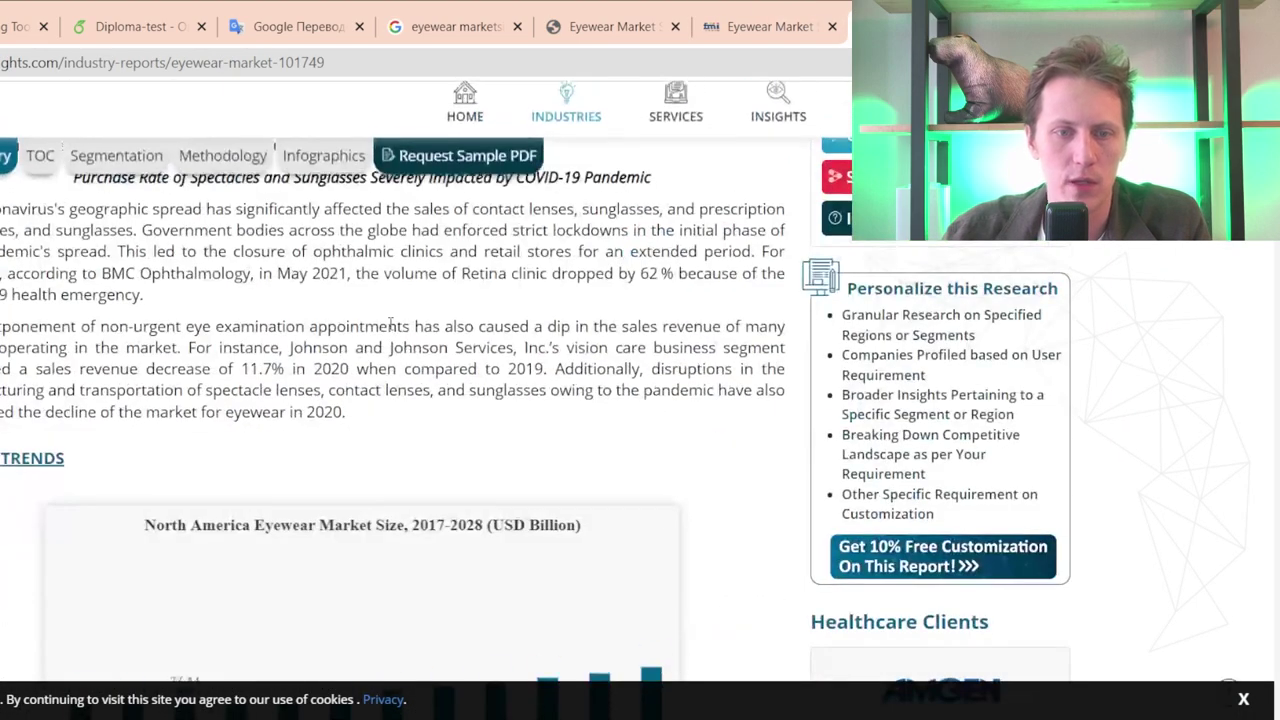
scroll(292, 360, "up", 4)
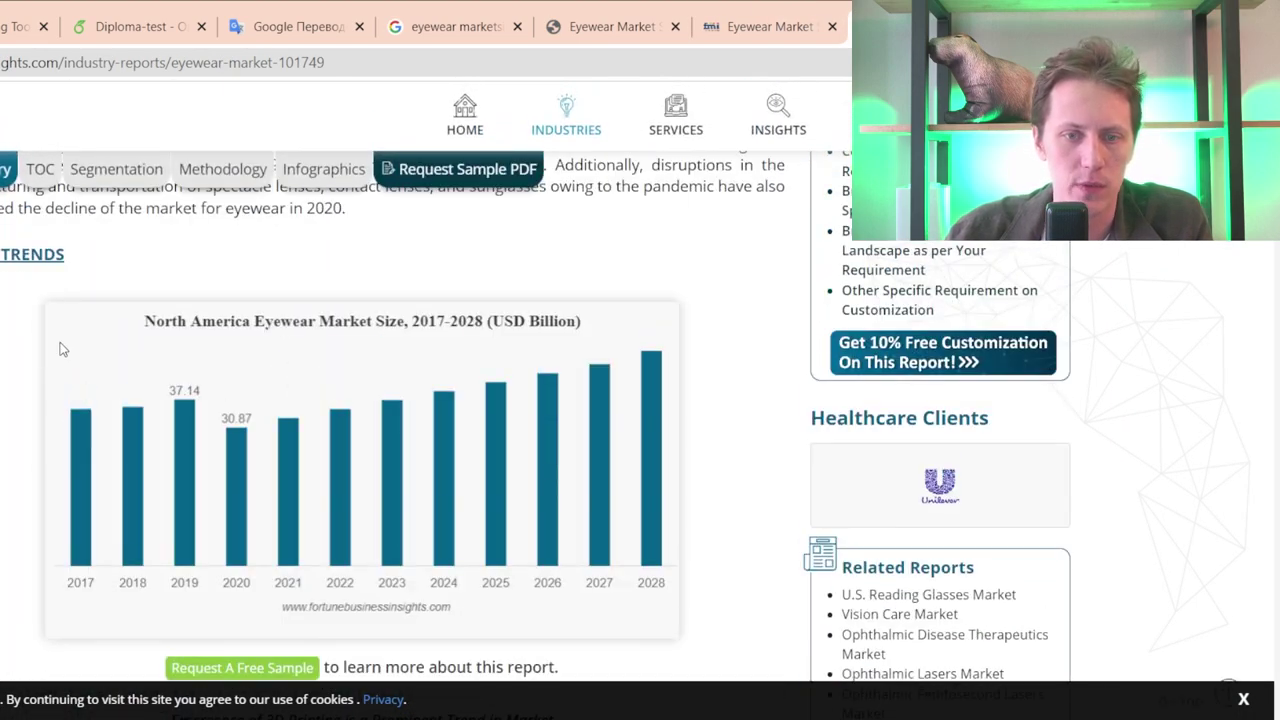
scroll(475, 421, "down", 6)
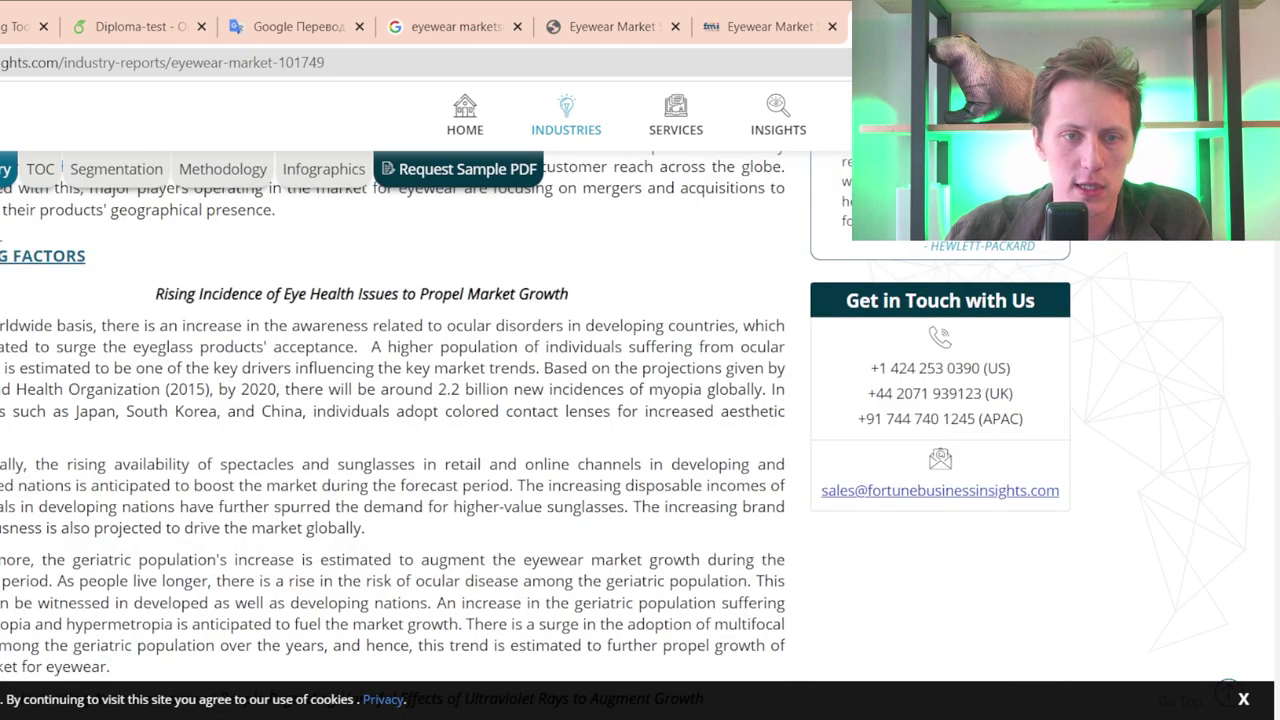
scroll(336, 307, "down", 10)
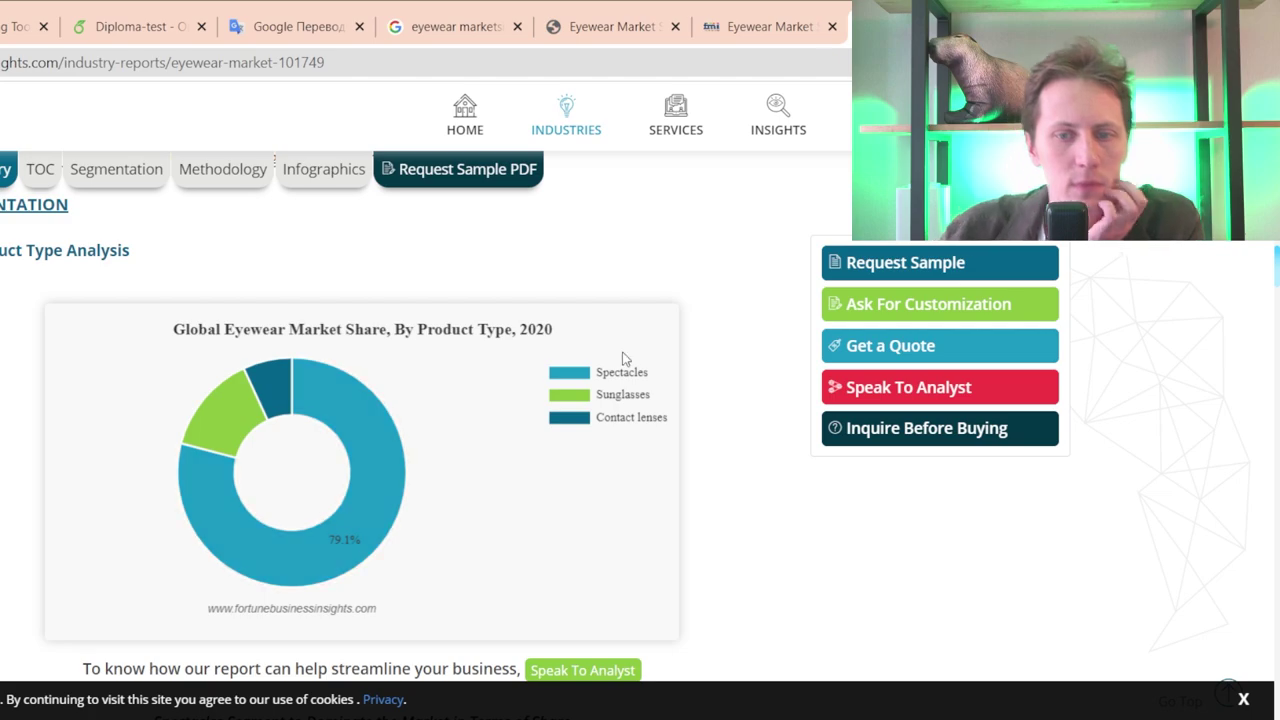
scroll(588, 344, "down", 3)
scroll(470, 430, "down", 15)
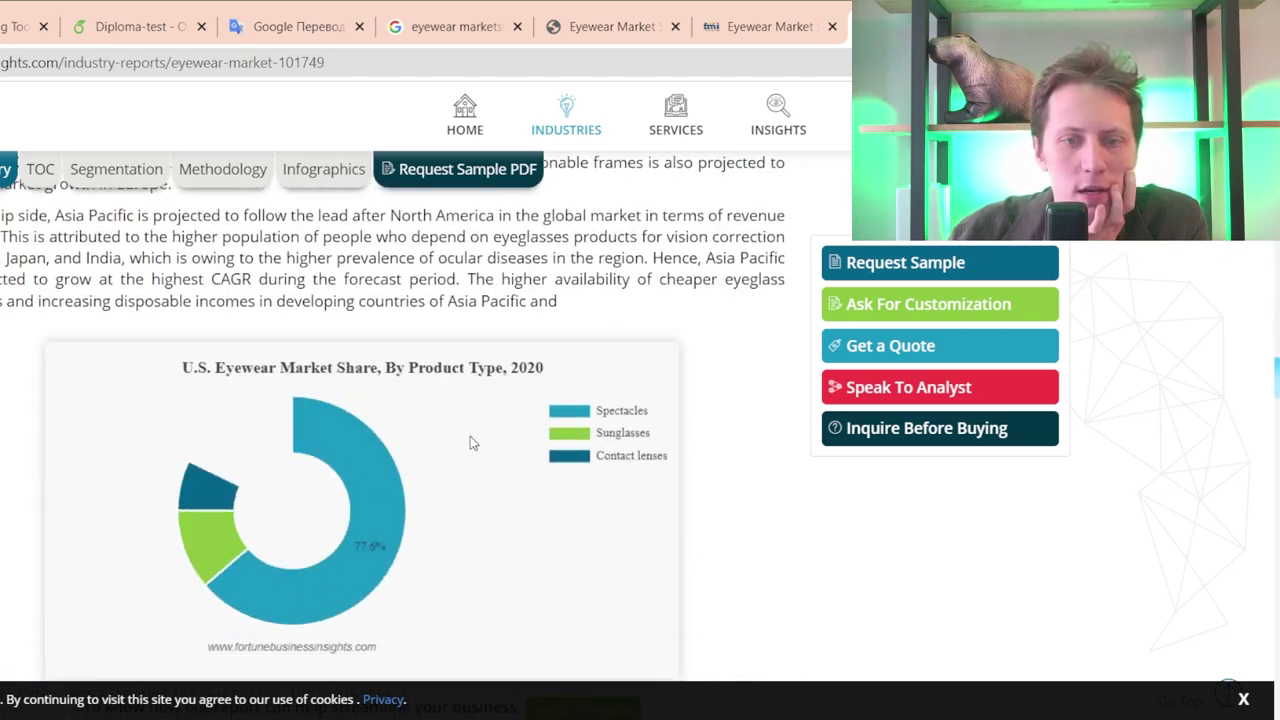
- Find the list of key companies profiled in the Fortune Business Insights report and highlight its heading
scroll(468, 440, "down", 5)
scroll(354, 426, "down", 4)
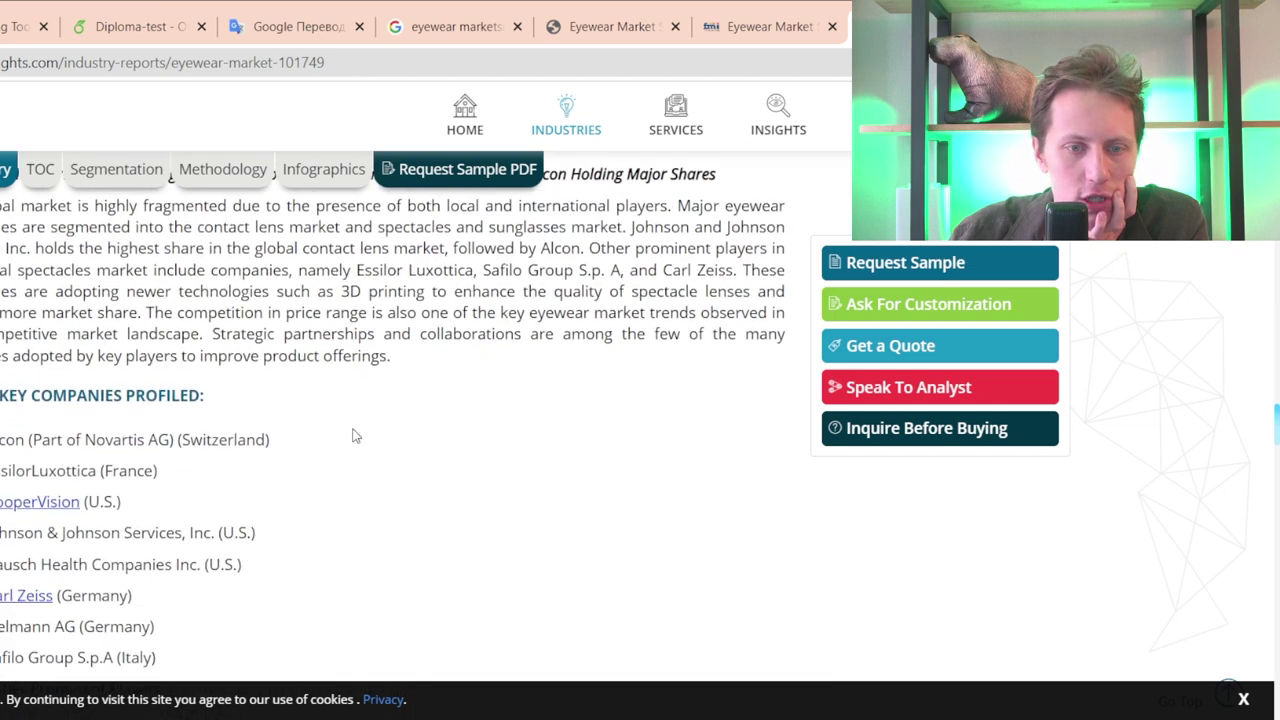
triple_click(346, 303)
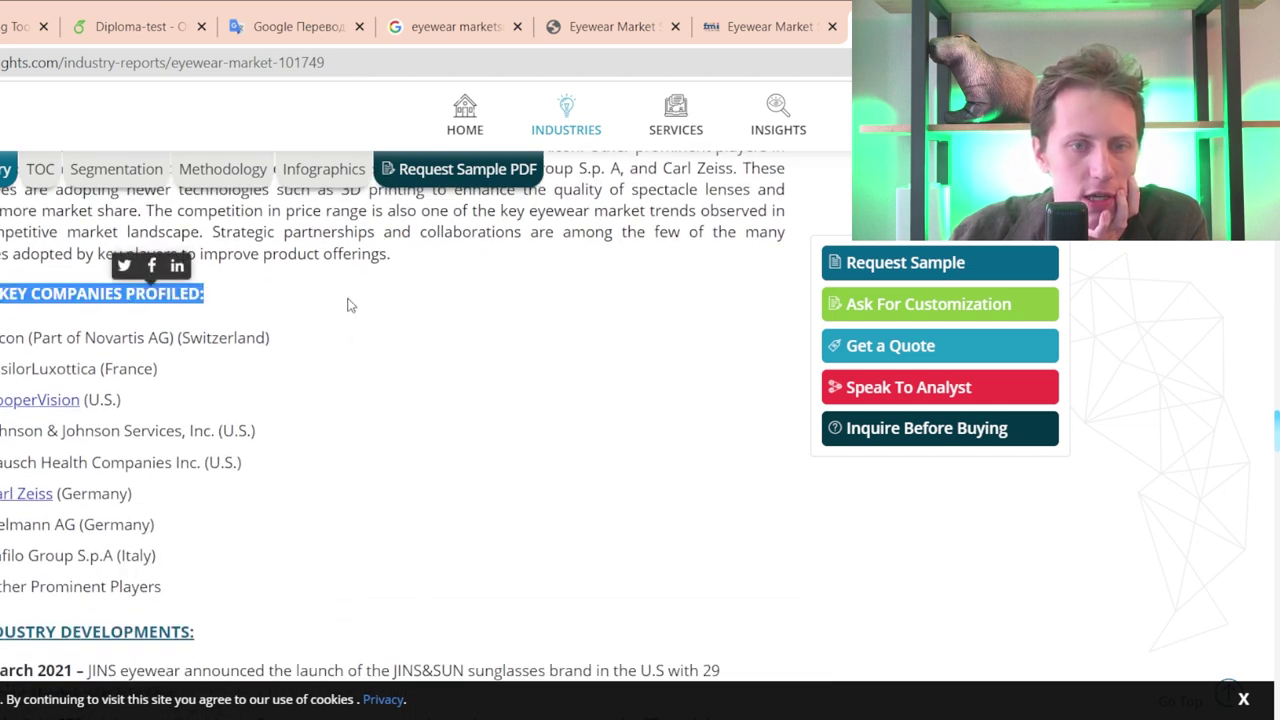
- Clear the text selection and examine the Fortune Business Insights report's scope and segmentation table, frequently asked questions and closing sections
left_click(348, 304)
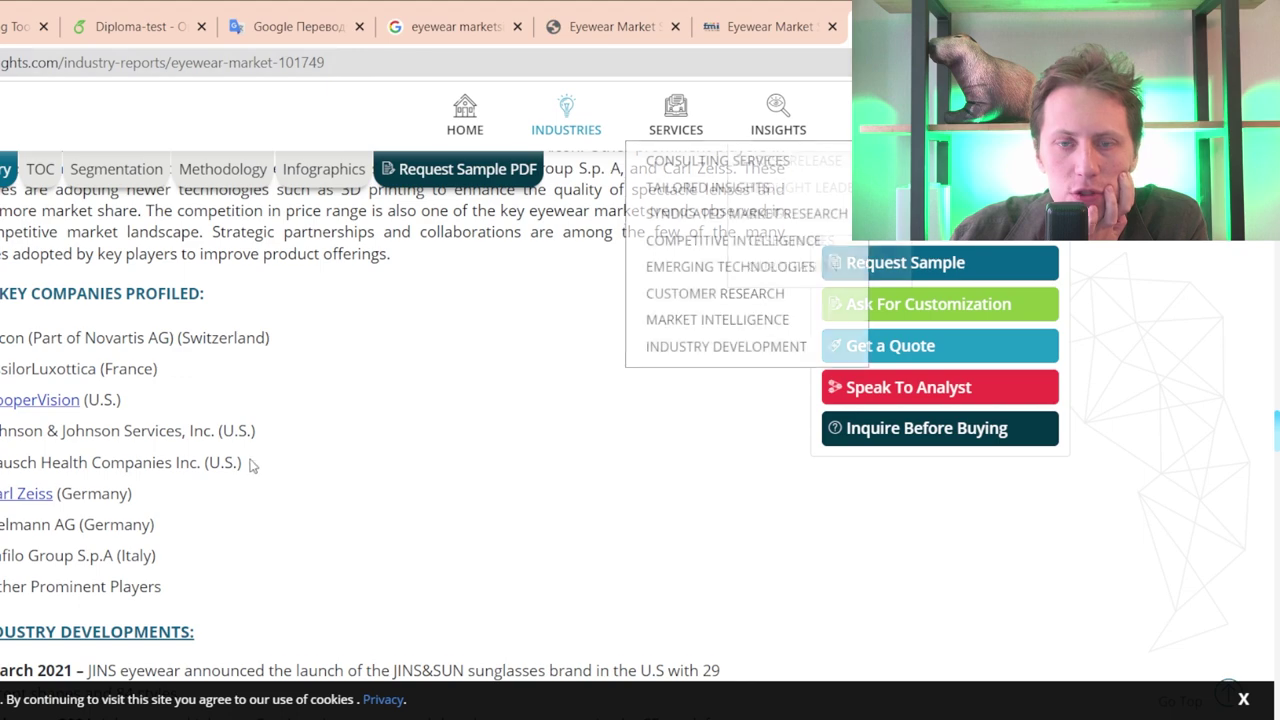
scroll(247, 398, "down", 3)
scroll(247, 399, "down", 9)
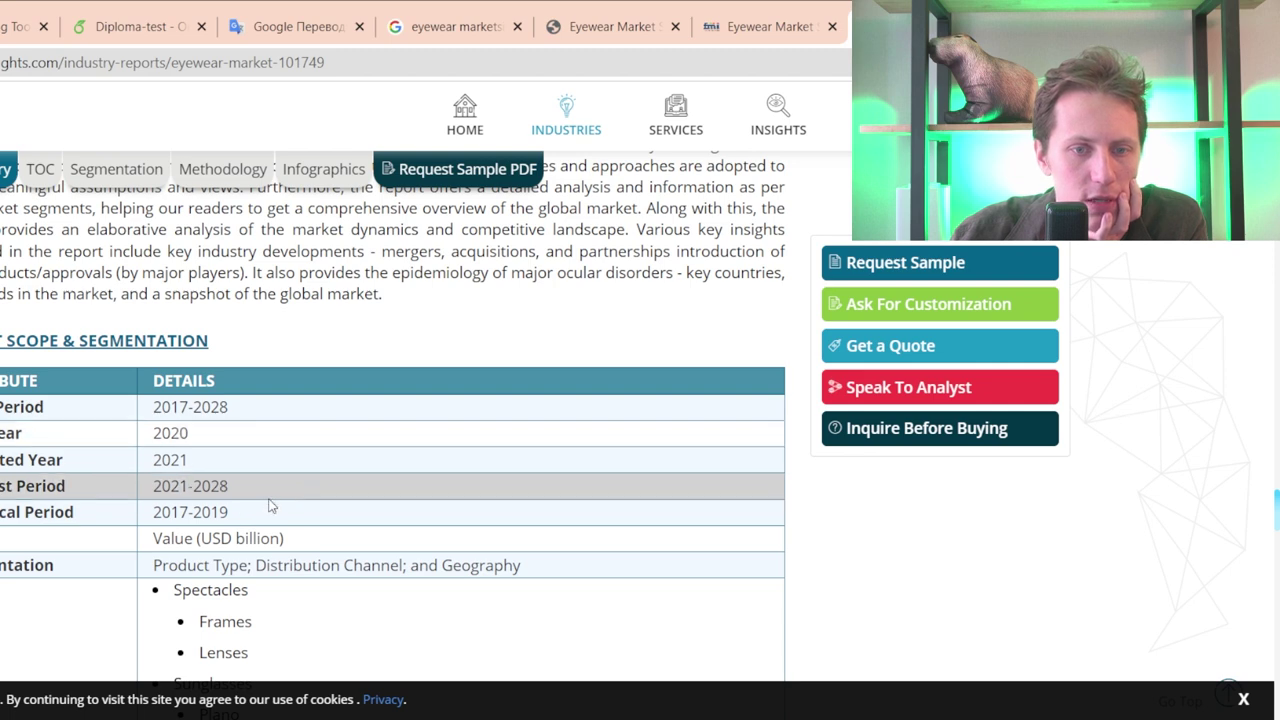
scroll(270, 420, "down", 1)
scroll(257, 424, "down", 1)
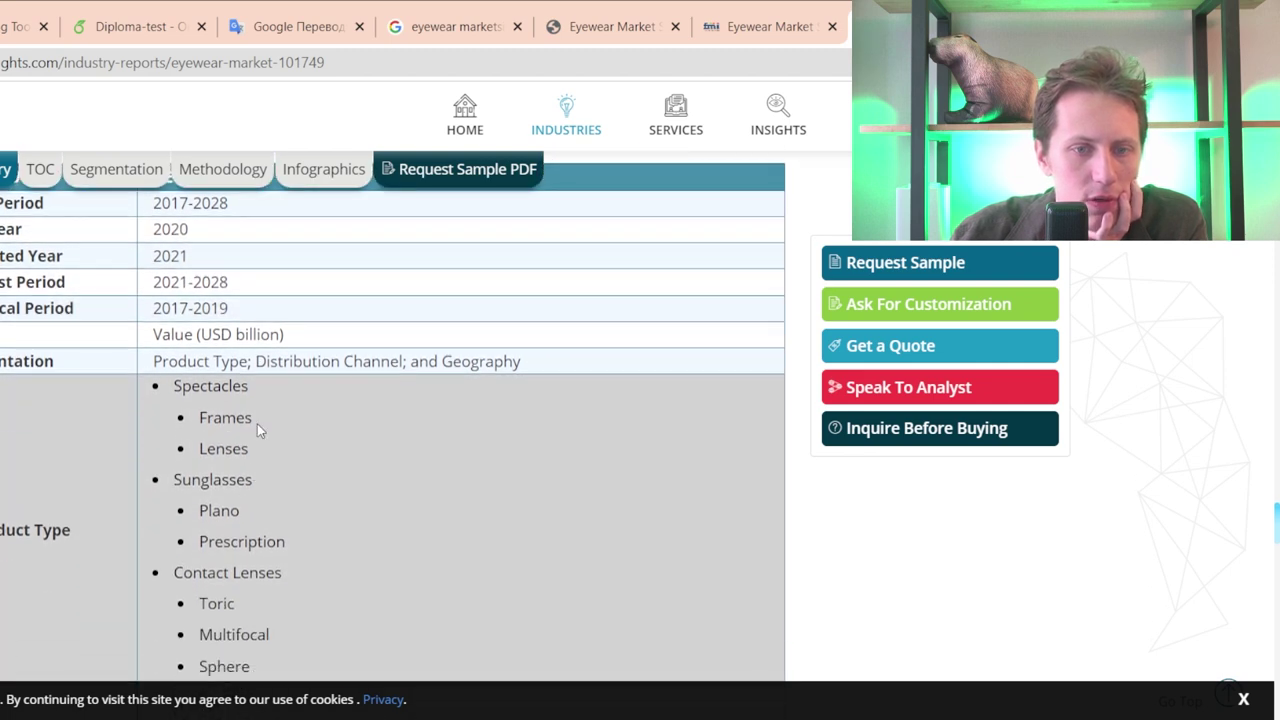
scroll(260, 472, "down", 1)
scroll(260, 472, "down", 2)
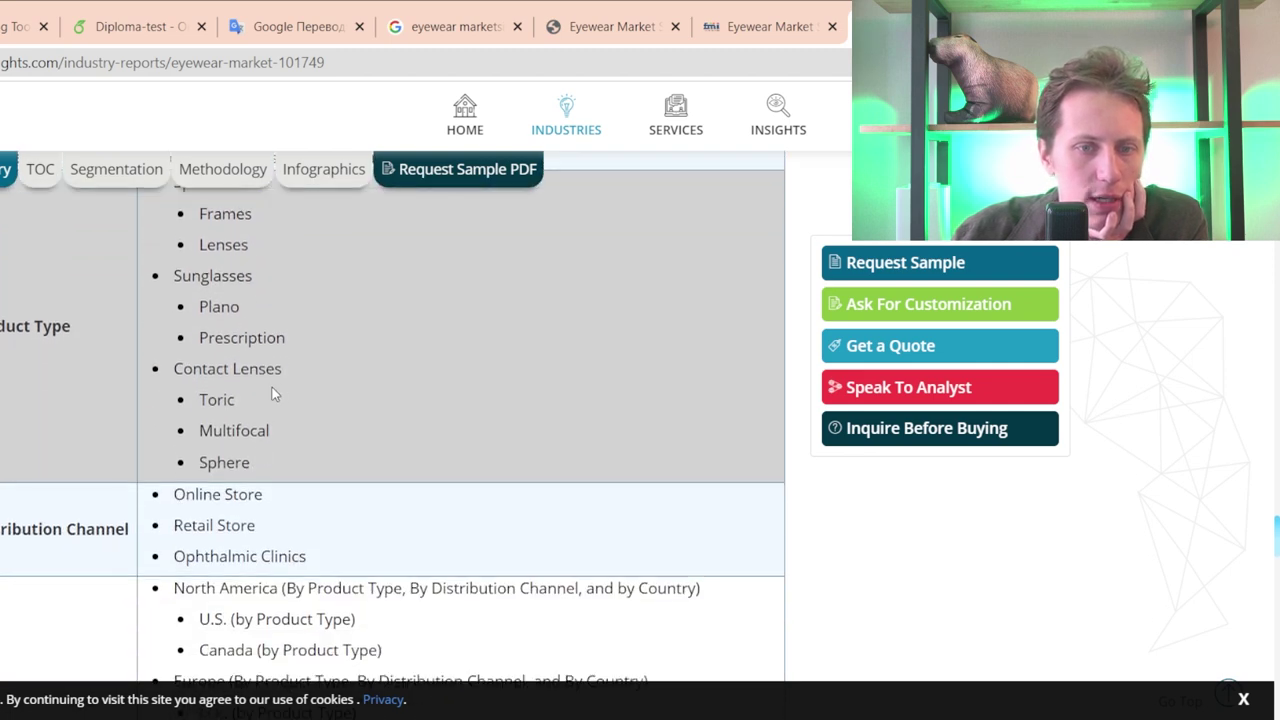
scroll(272, 387, "down", 2)
scroll(260, 425, "down", 8)
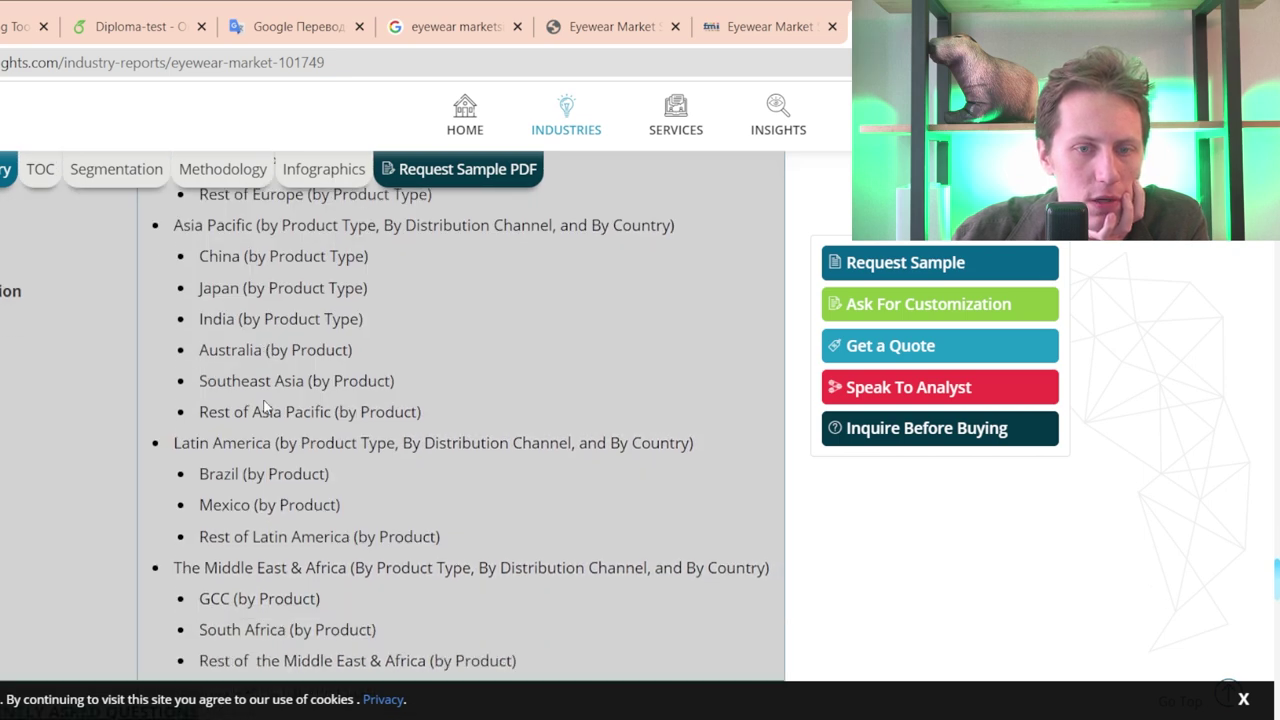
scroll(77, 363, "down", 9)
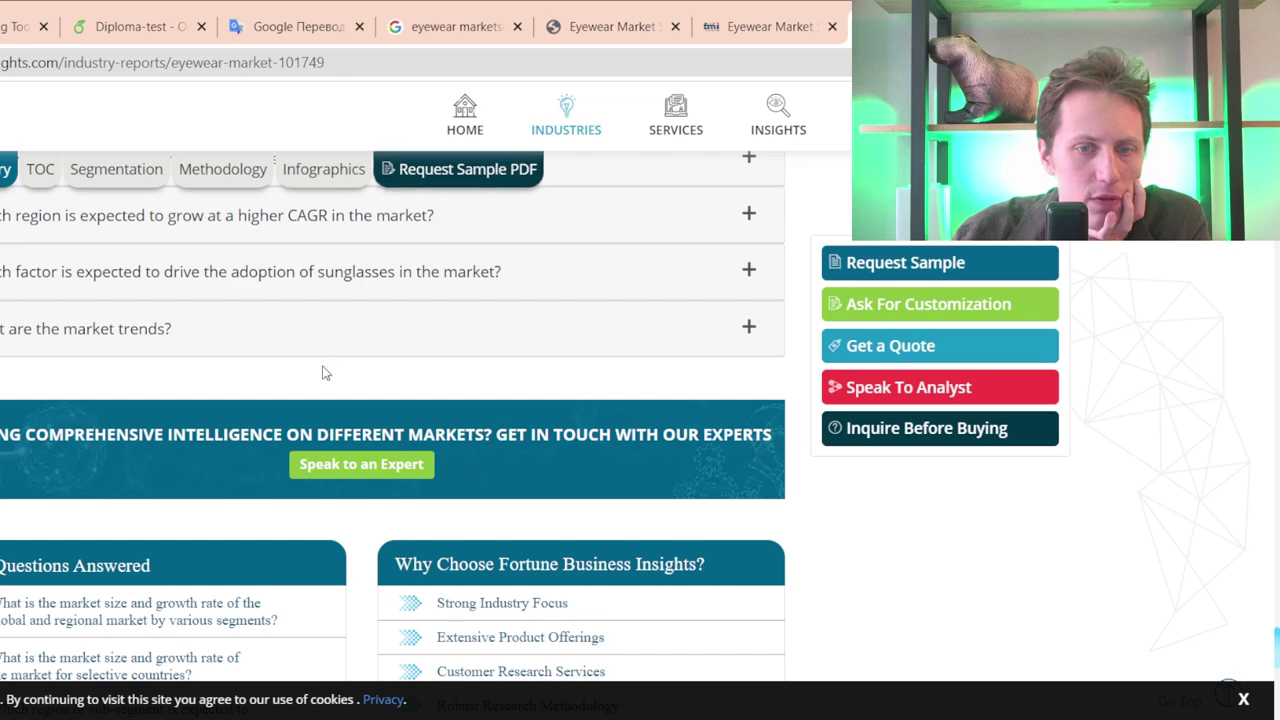
scroll(486, 314, "down", 4)
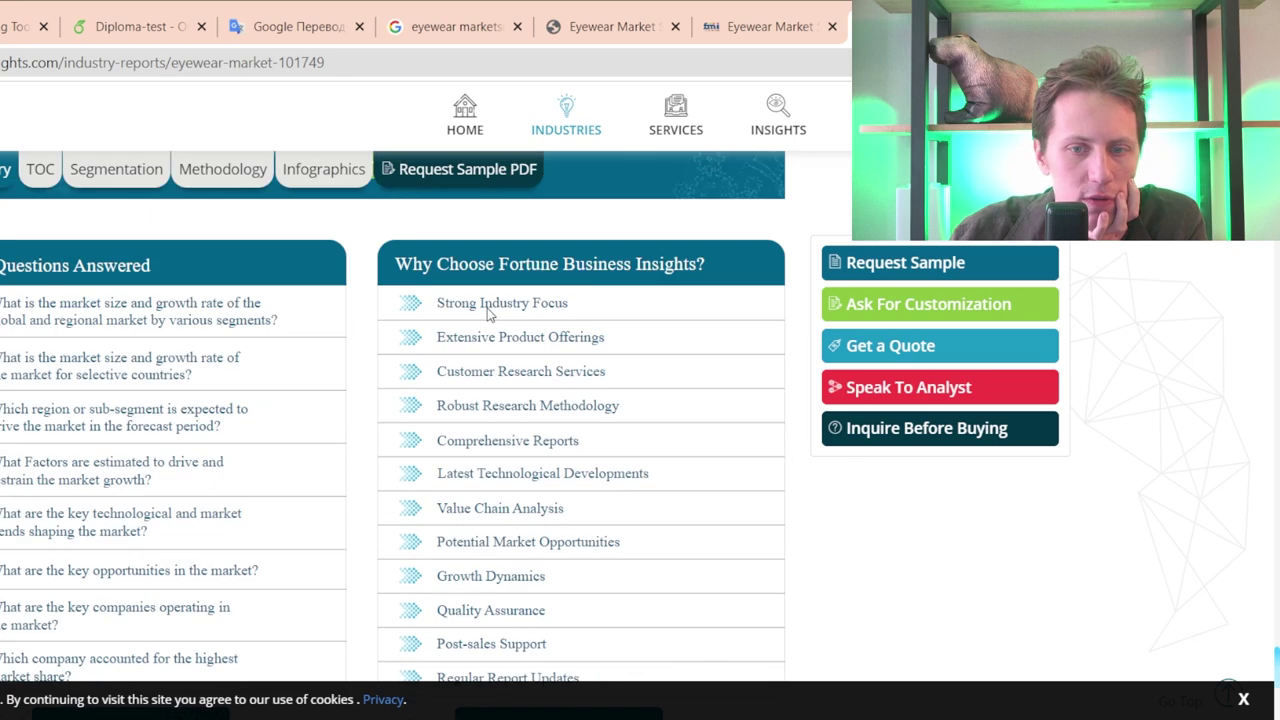
scroll(483, 318, "down", 3)
- Switch to the Future Market Insights eyewear report and review its key players, scope of report, market segmentation and frequently asked questions
key("ctrl+Tab")
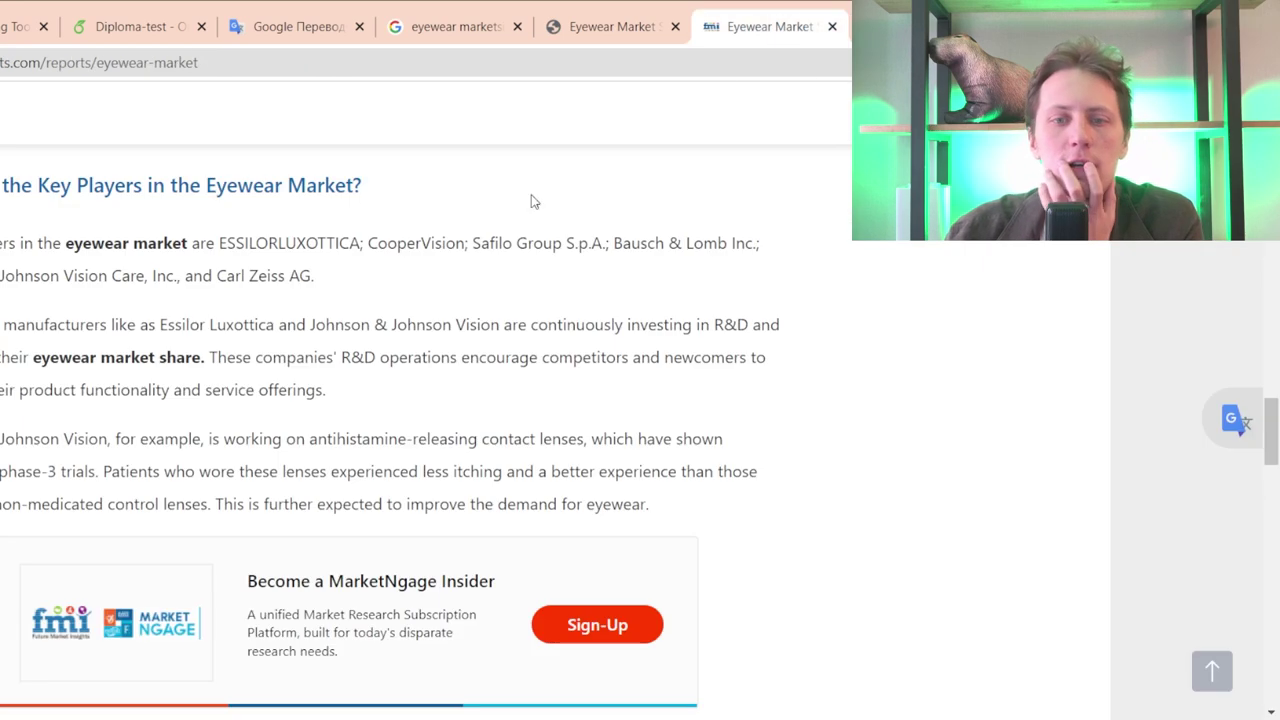
scroll(370, 362, "down", 8)
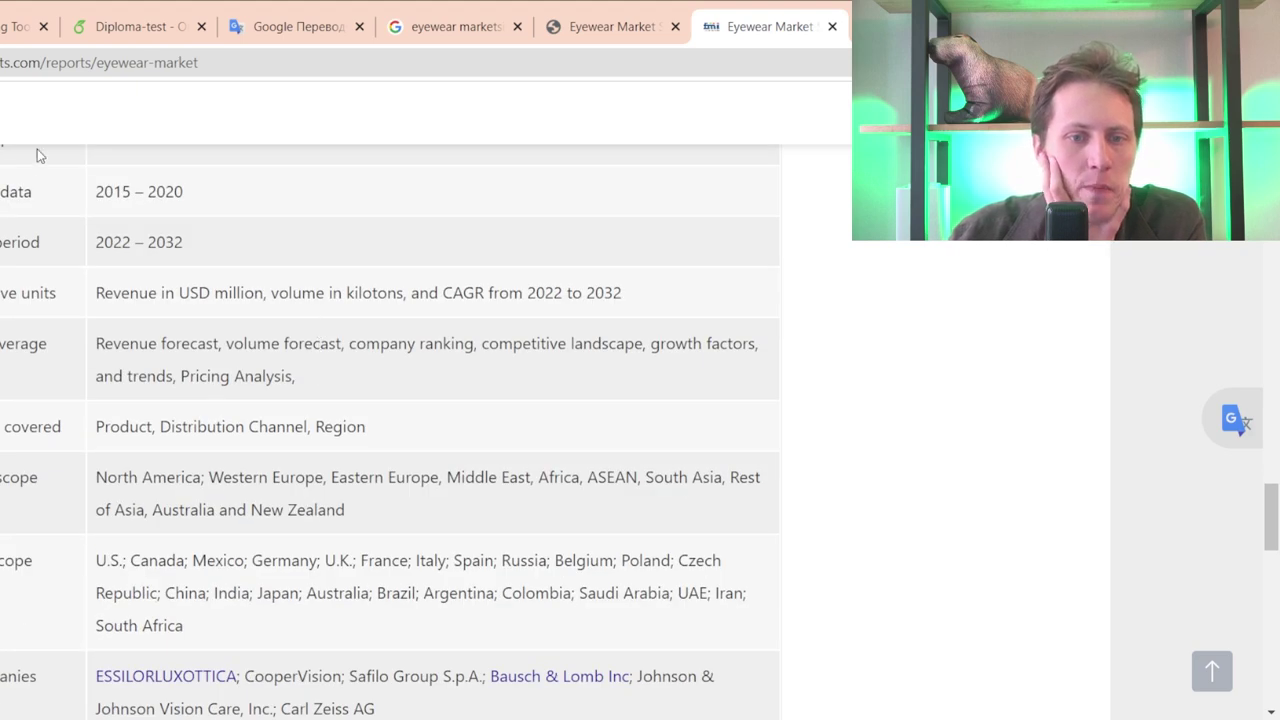
scroll(100, 298, "up", 2)
scroll(15, 380, "up", 2)
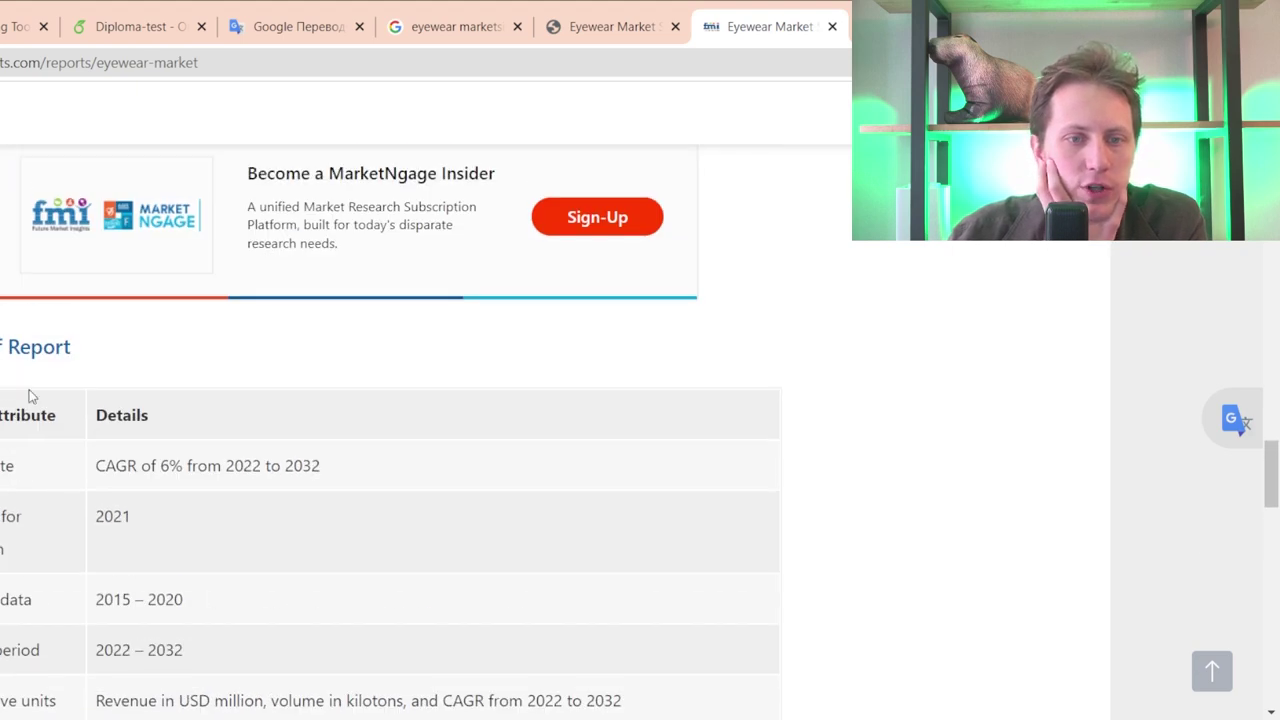
scroll(322, 392, "up", 4)
scroll(440, 600, "up", 5)
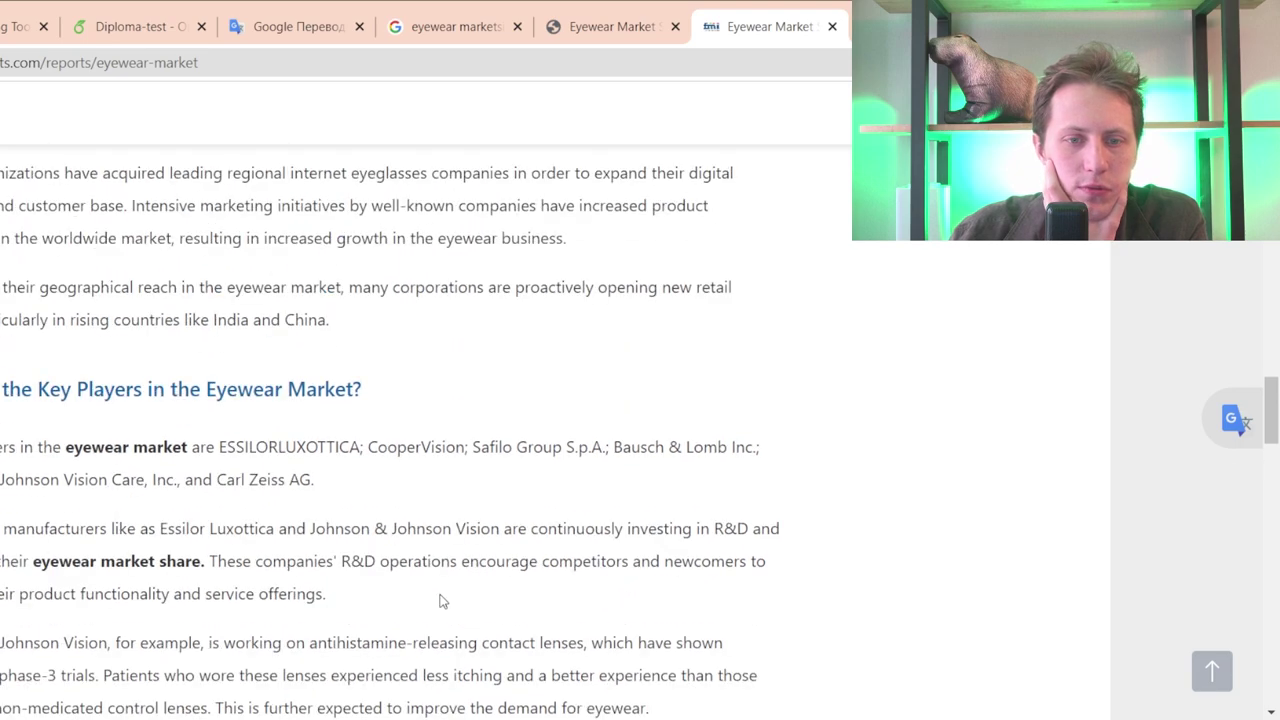
scroll(754, 394, "up", 4)
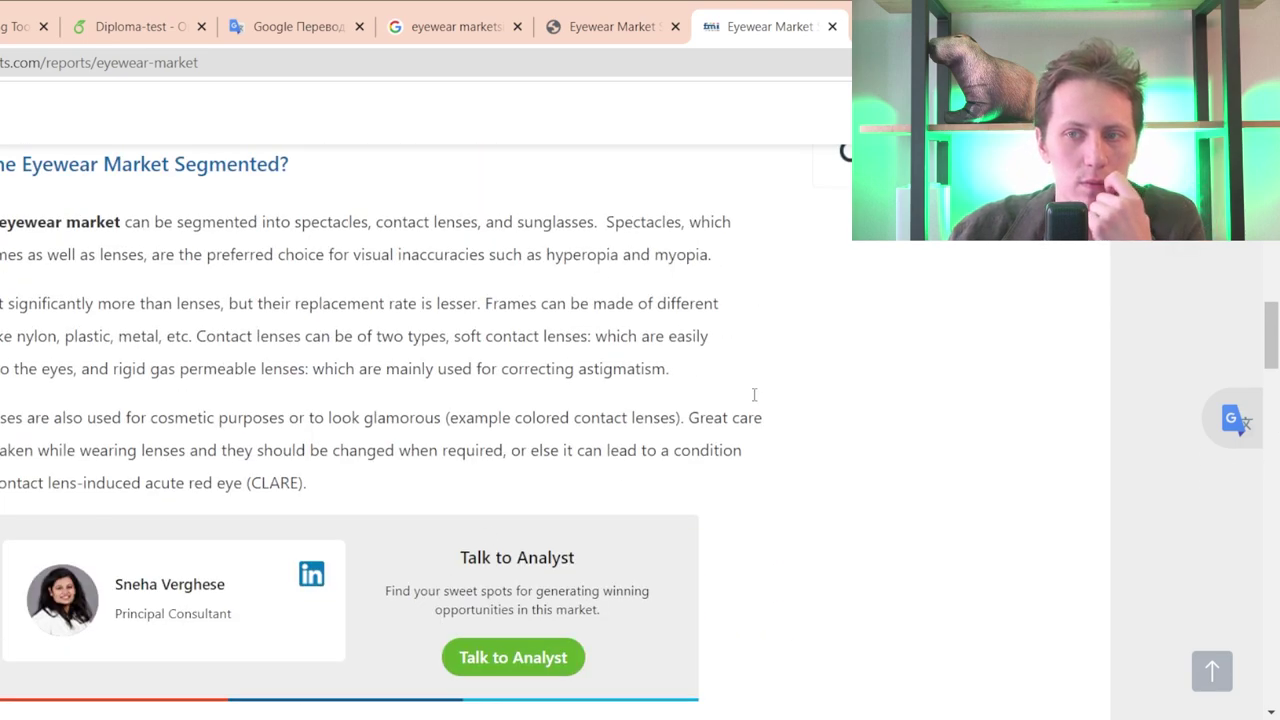
scroll(594, 456, "down", 20)
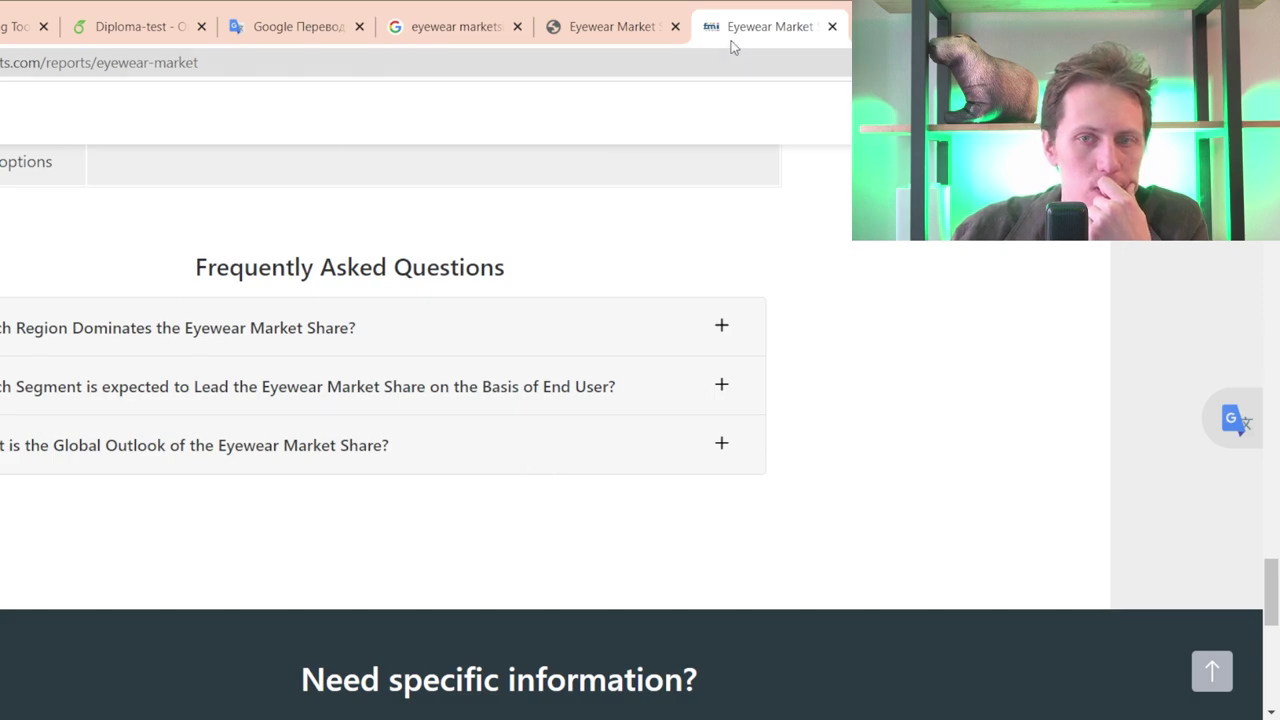
- Switch to the Grand View Research eyewear report and examine its U.S. market size chart and product, distribution channel and regional insights
left_click(610, 28)
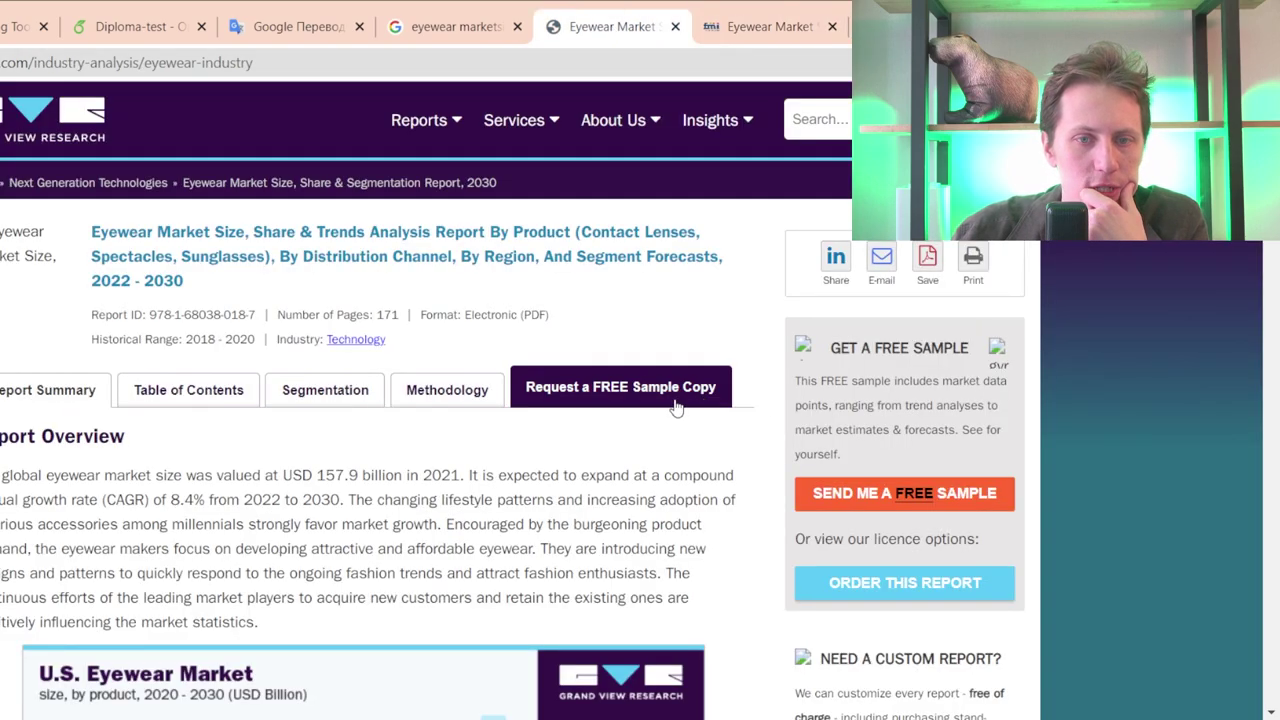
scroll(380, 467, "down", 4)
scroll(372, 456, "down", 3)
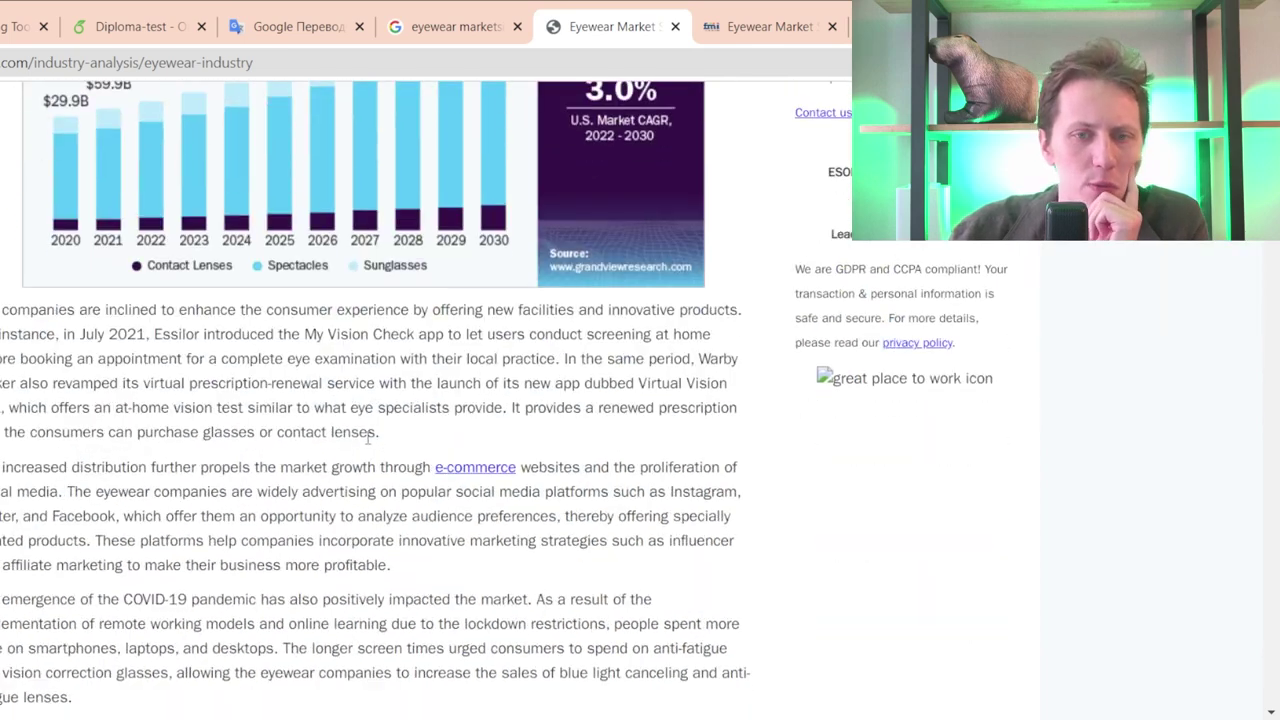
scroll(368, 445, "up", 2)
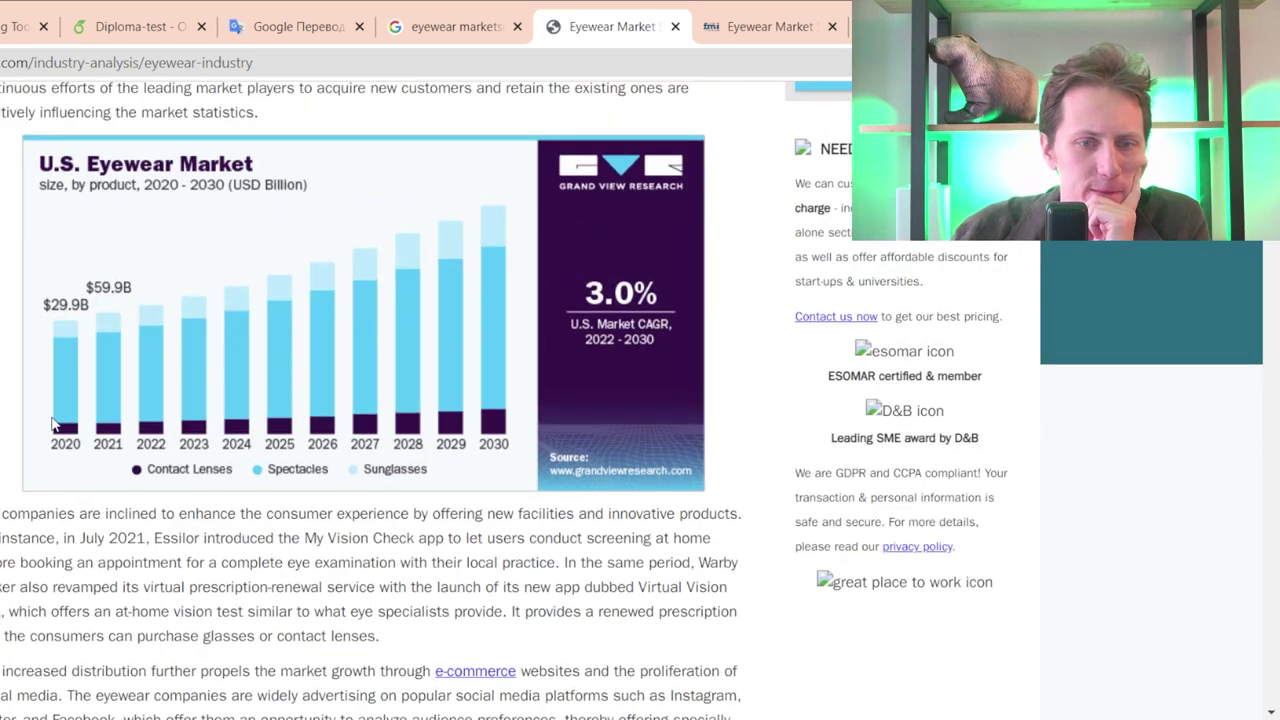
scroll(300, 500, "down", 10)
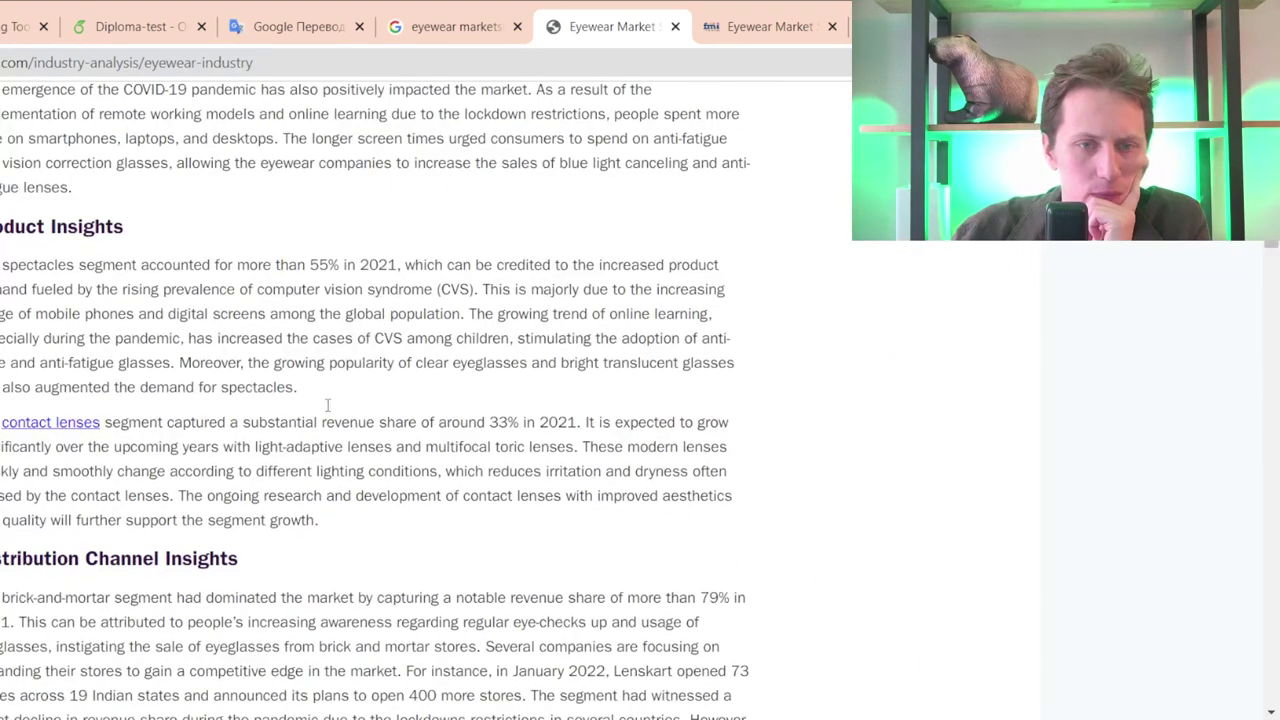
scroll(329, 406, "down", 5)
scroll(155, 360, "down", 11)
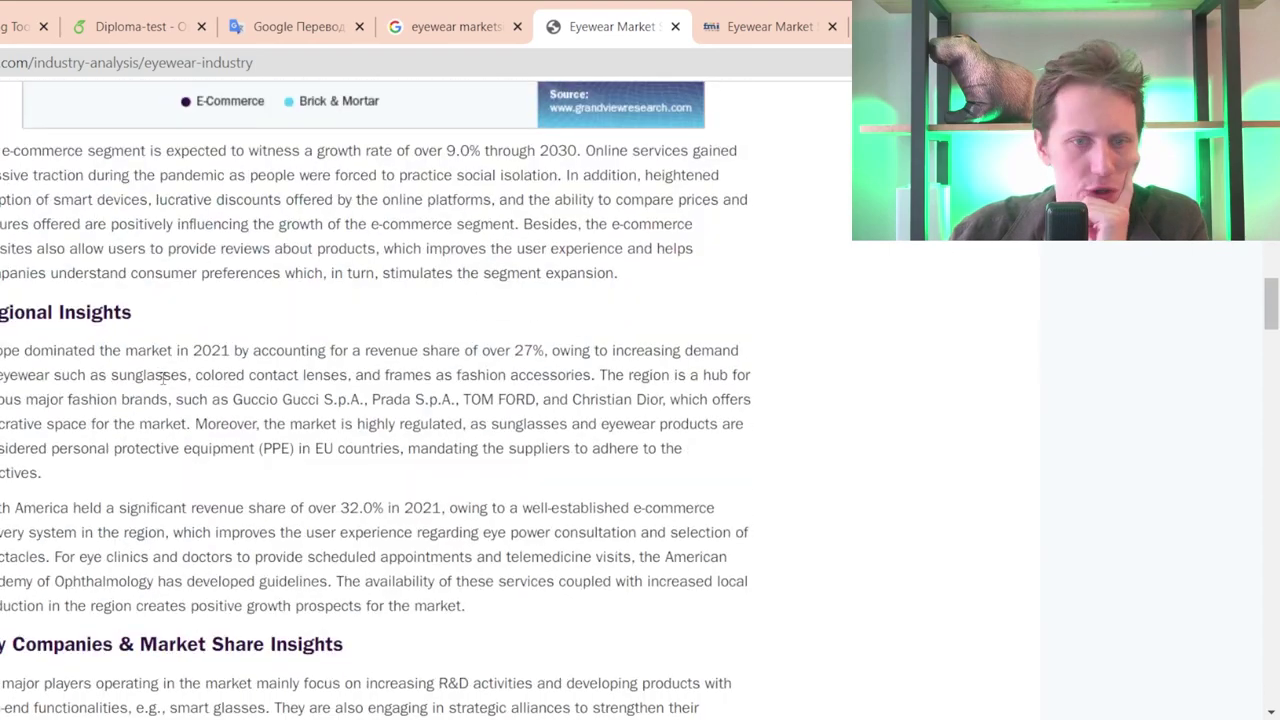
- Examine the report's list of eminent market players, its report scope table, covered segments and frequently asked questions
scroll(160, 373, "down", 1)
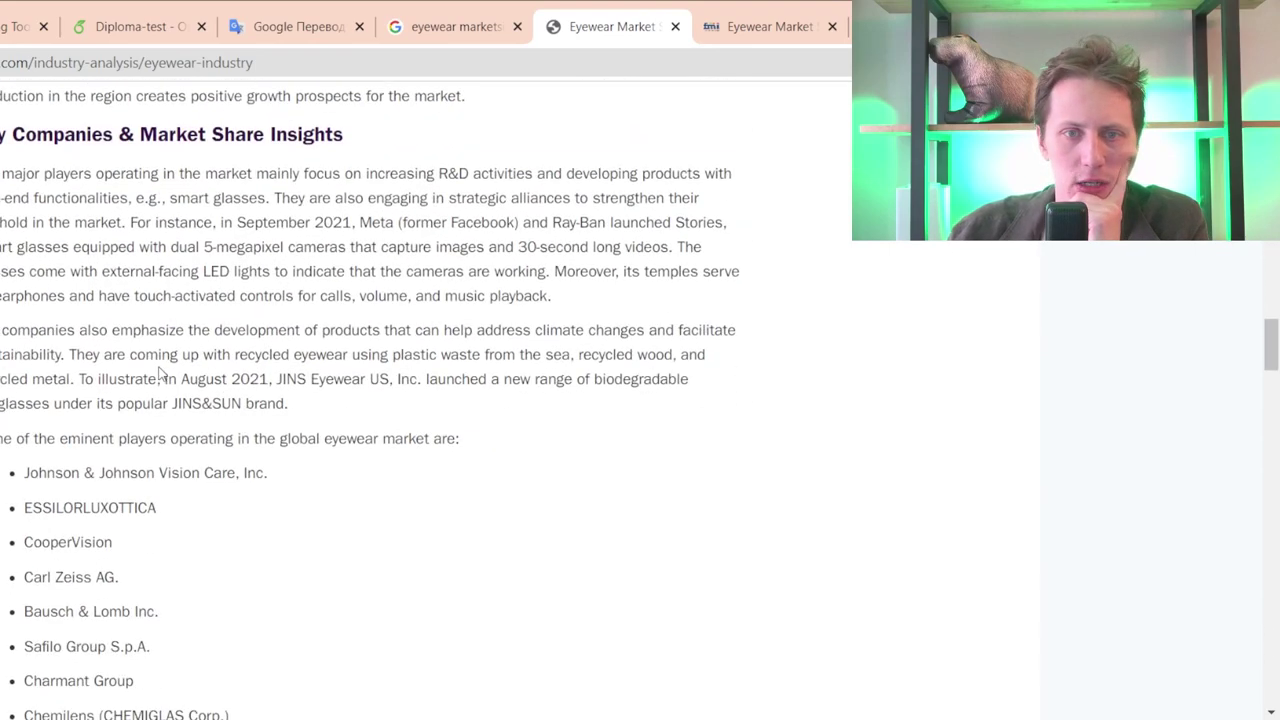
scroll(160, 373, "down", 10)
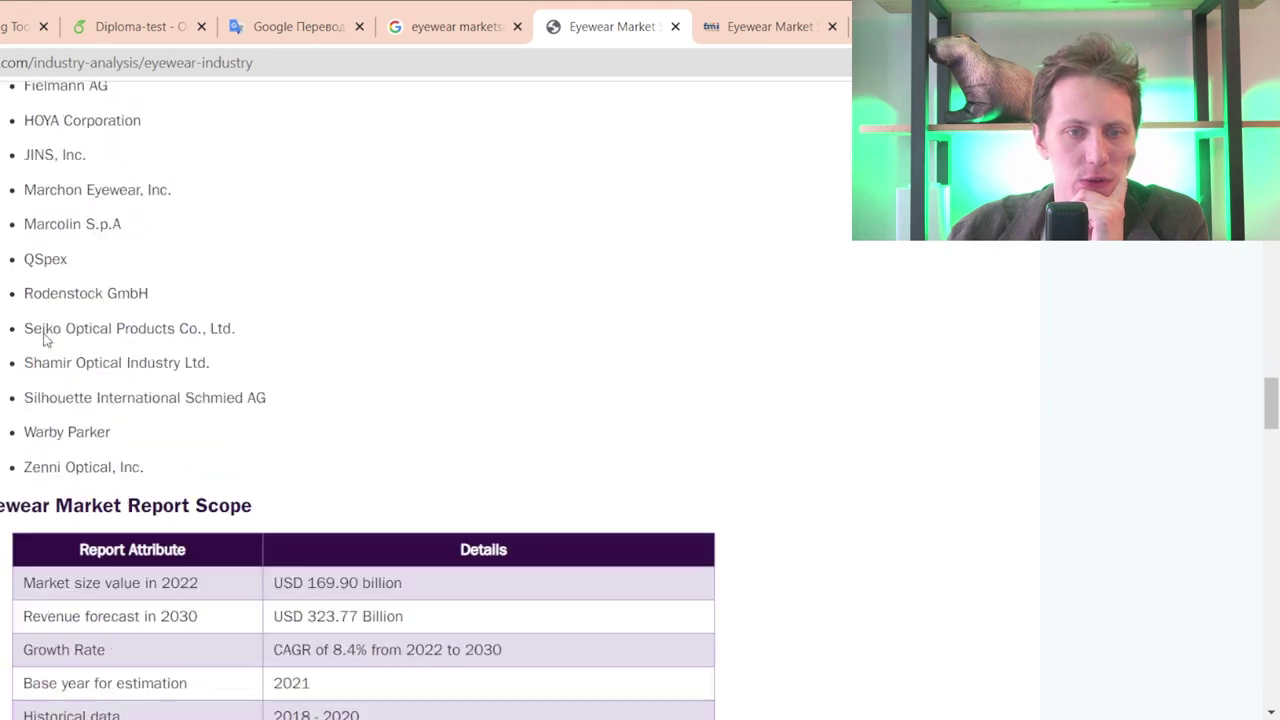
scroll(283, 274, "down", 1)
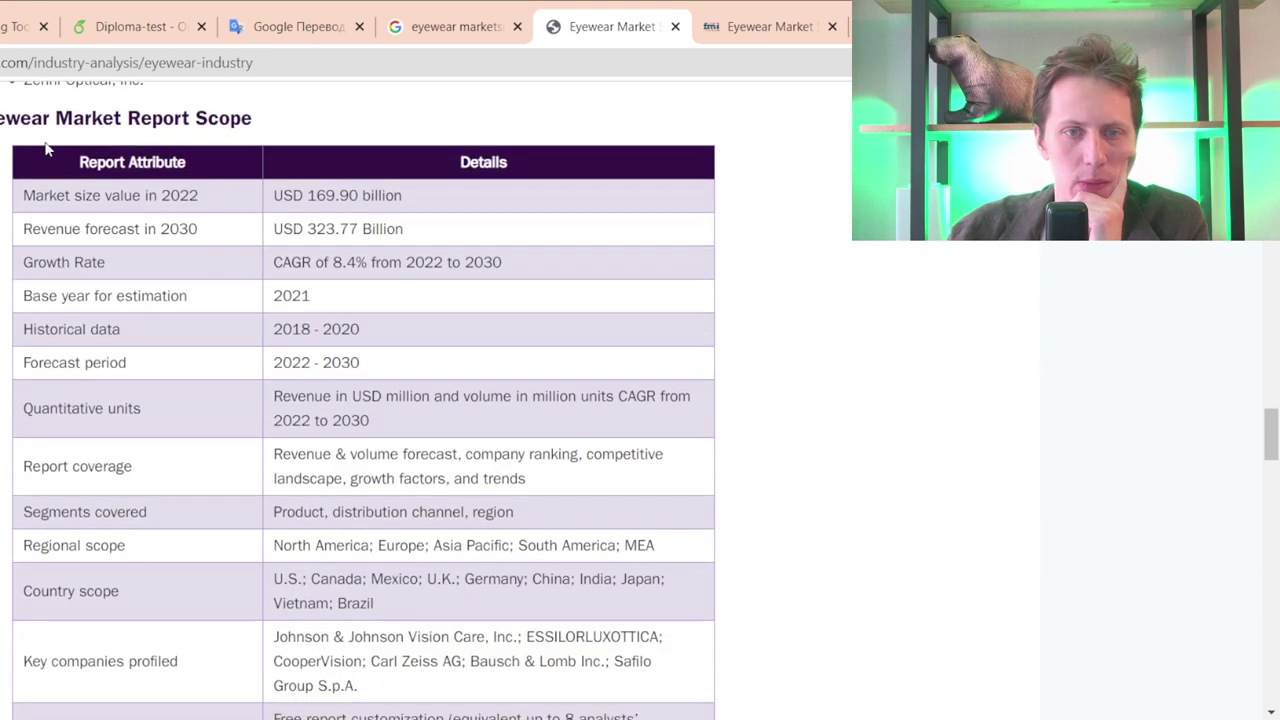
scroll(291, 293, "down", 3)
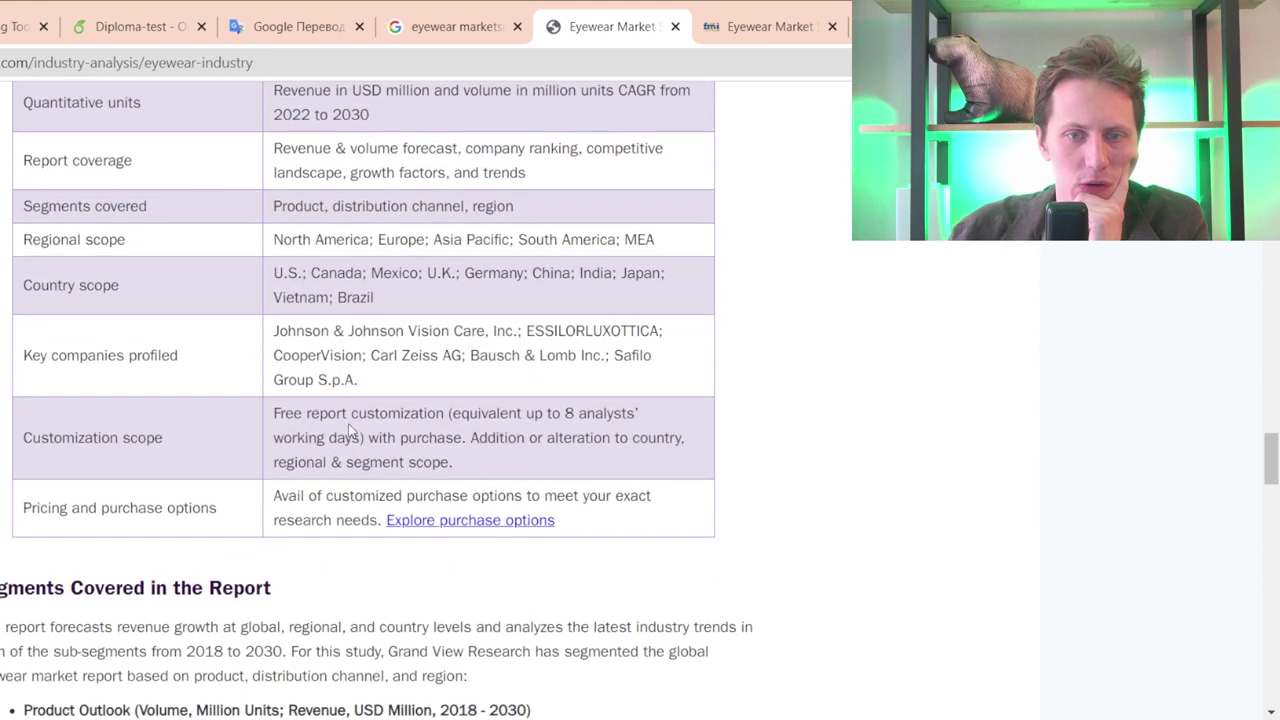
scroll(126, 537, "down", 3)
left_click_drag(200, 85, 280, 274)
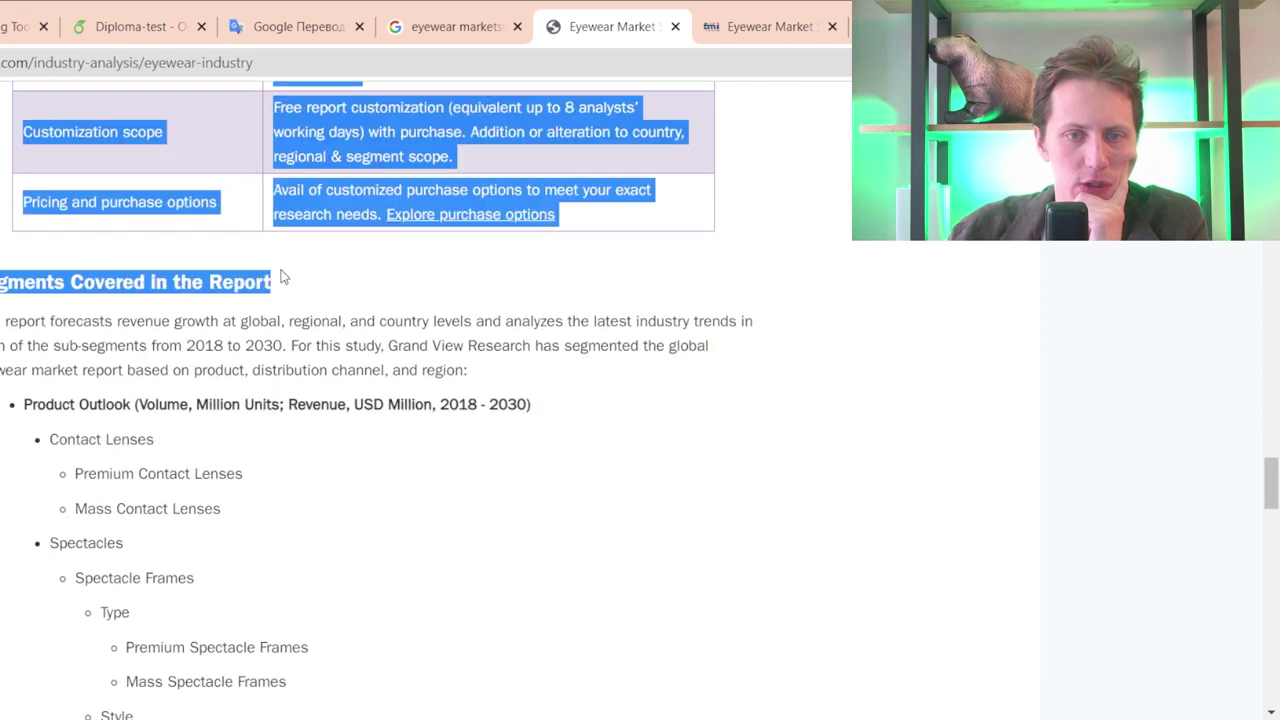
left_click(291, 286)
scroll(286, 400, "down", 5)
scroll(278, 384, "down", 15)
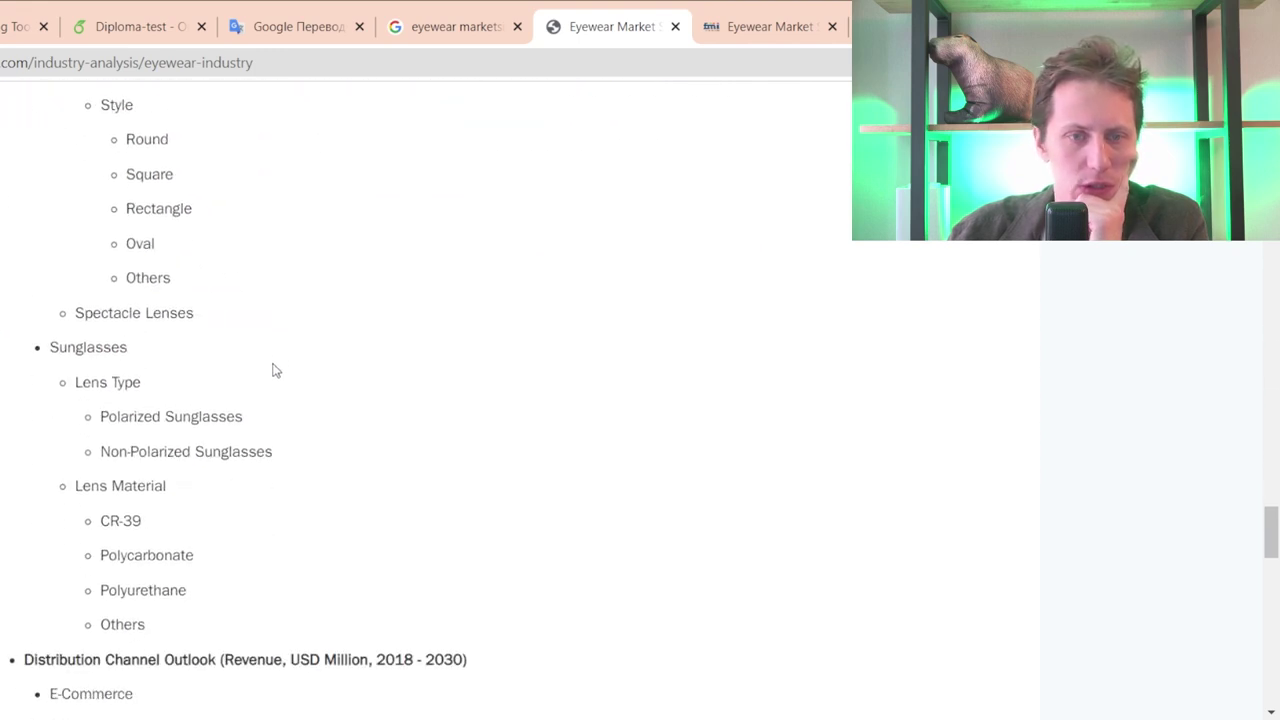
scroll(296, 375, "up", 5)
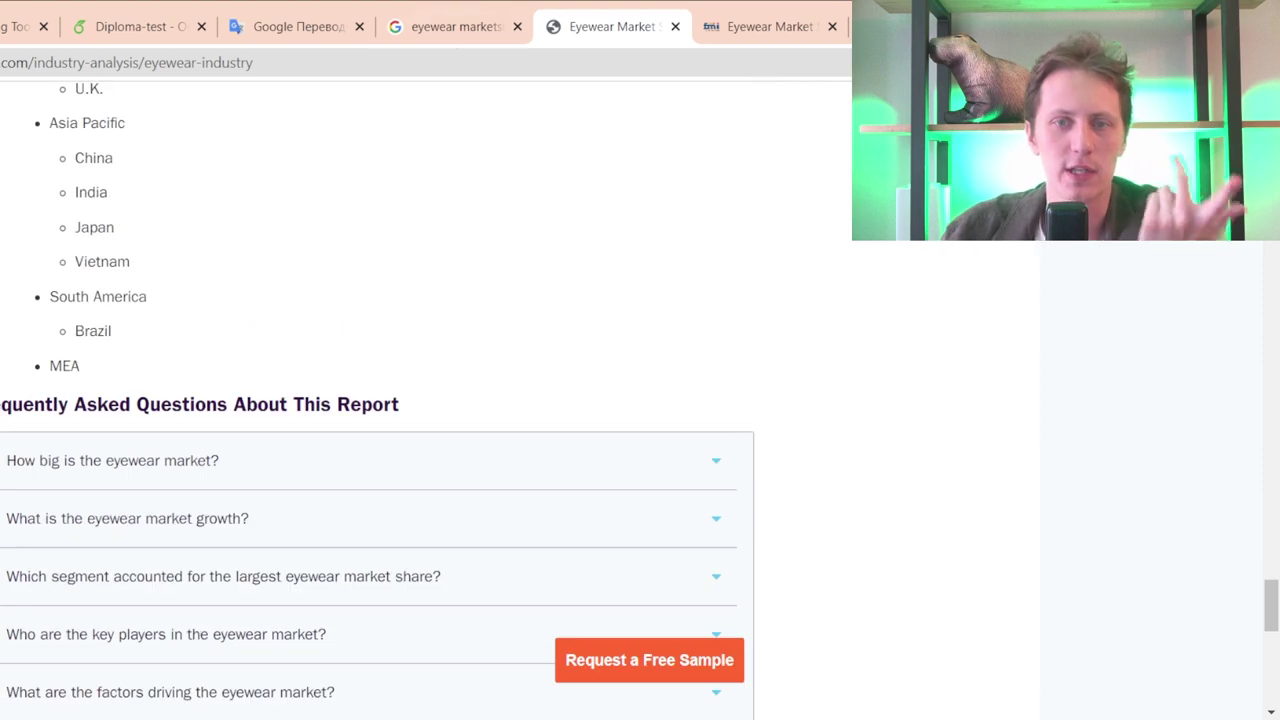
- Return to the Google results and extend the query to "eyewear marketsizing report pdf", running the search
left_click(450, 30)
scroll(383, 300, "down", 5)
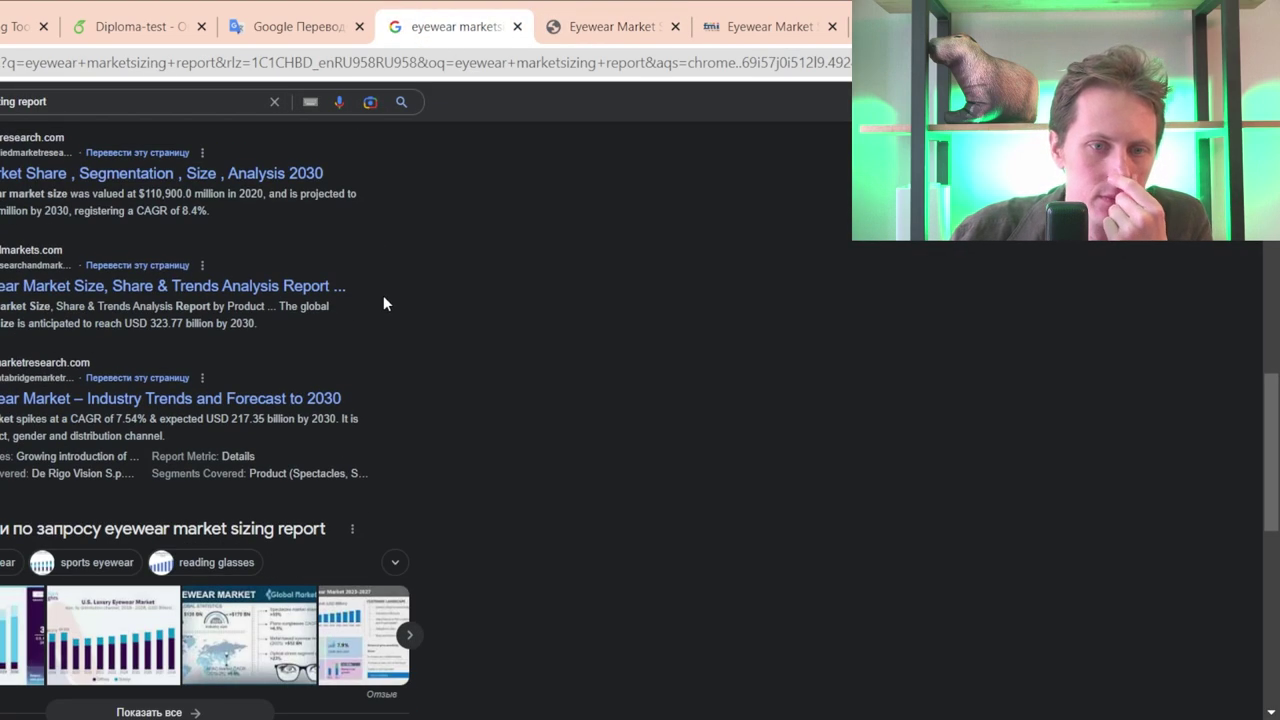
scroll(383, 295, "up", 8)
left_click(116, 129)
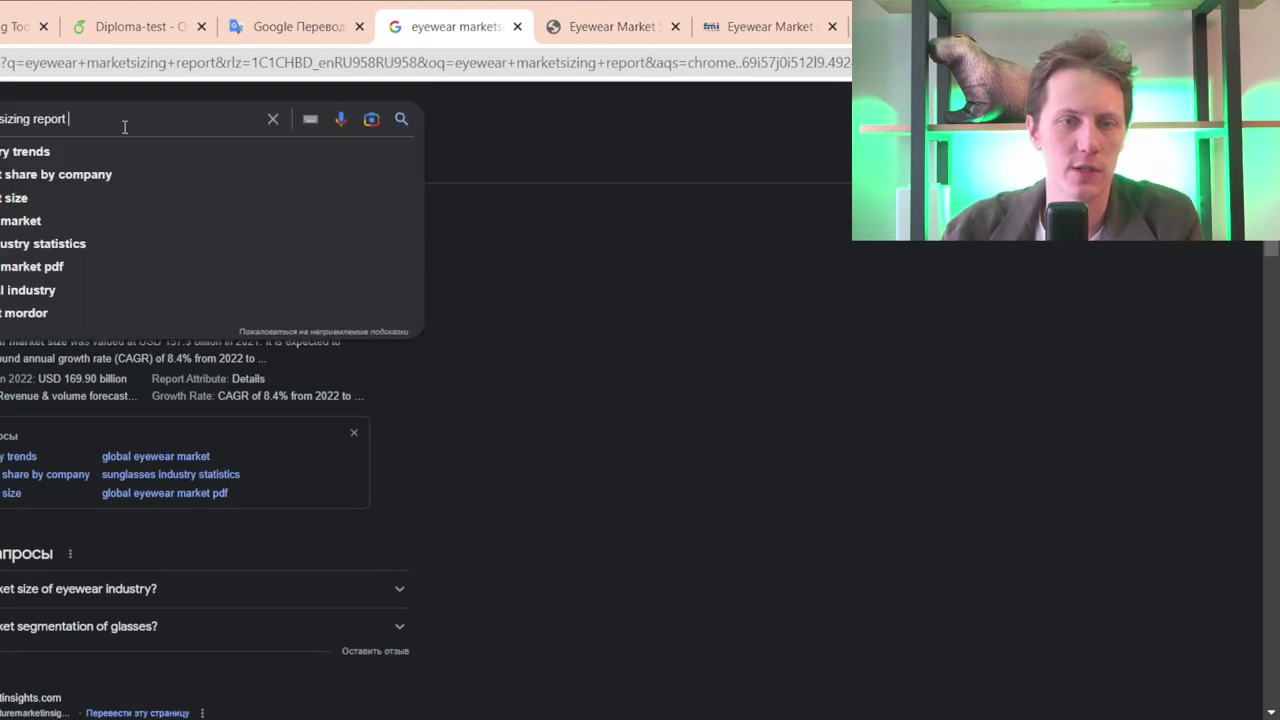
type("pdf")
key("Return")
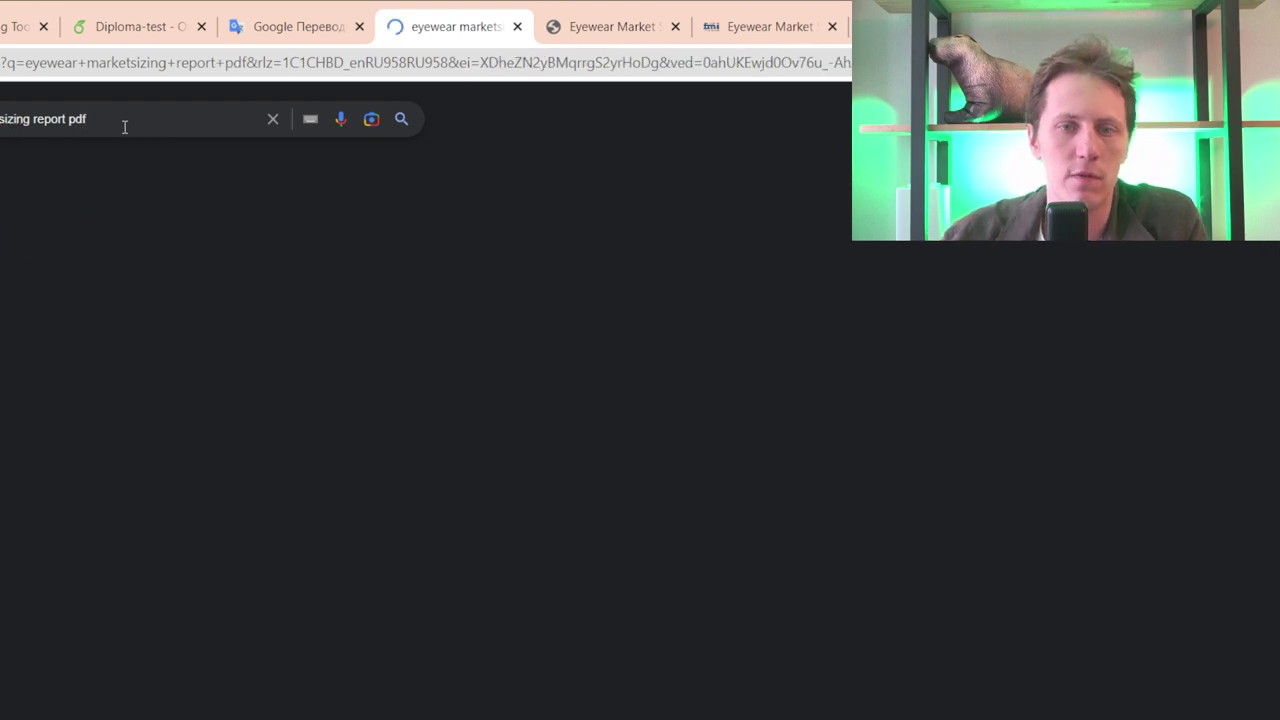
- Look through the search results and open the PDF on the market size forecast of USD 165 billion by 2022 in a new tab
scroll(100, 325, "down", 10)
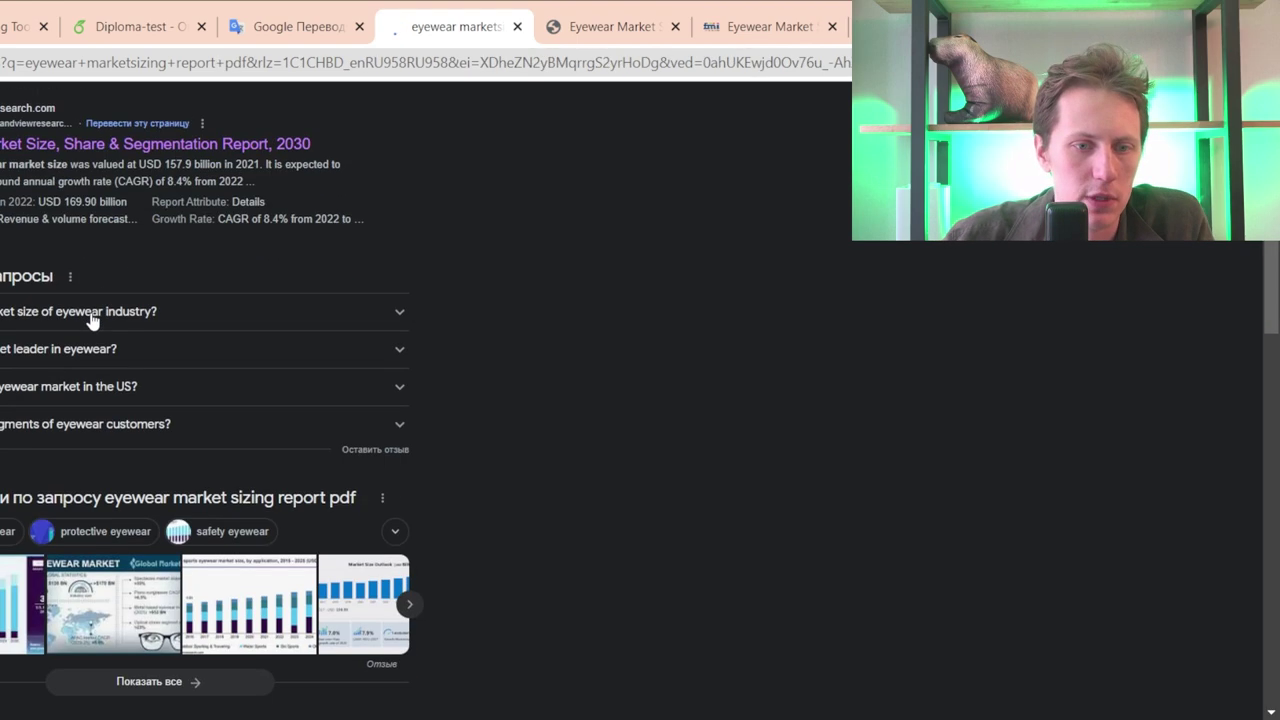
scroll(200, 400, "down", 10)
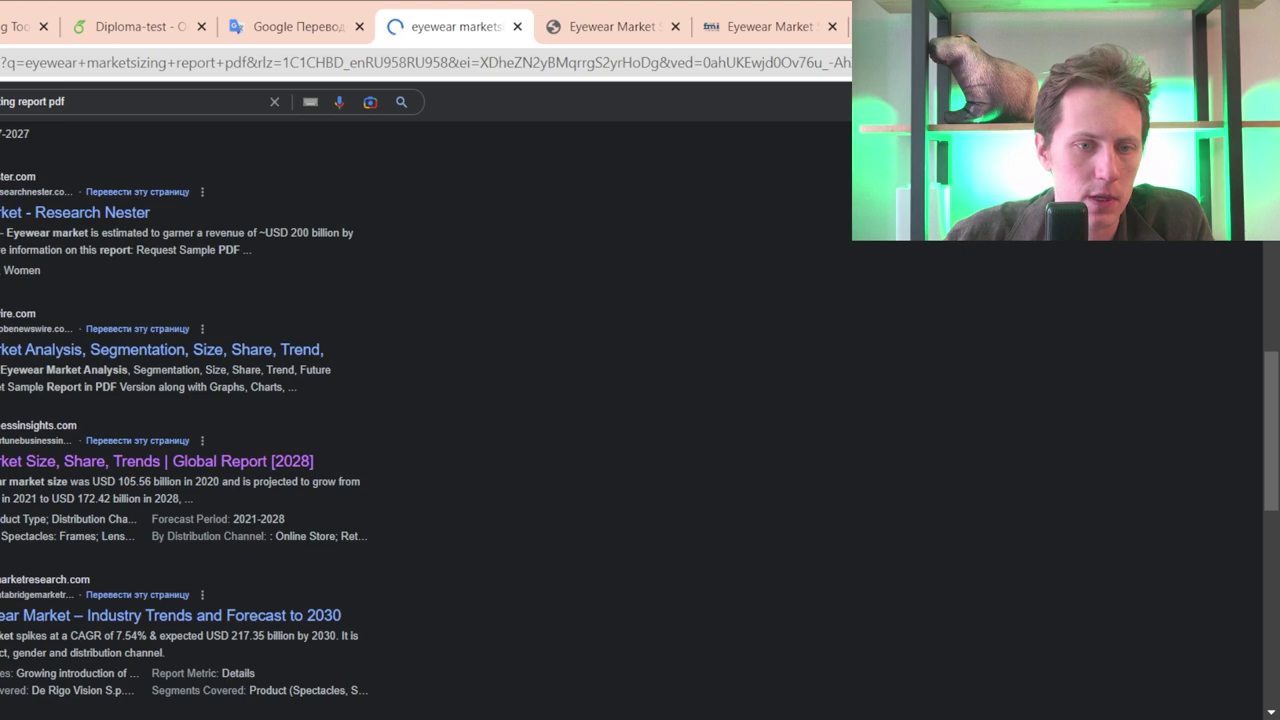
scroll(190, 290, "up", 15)
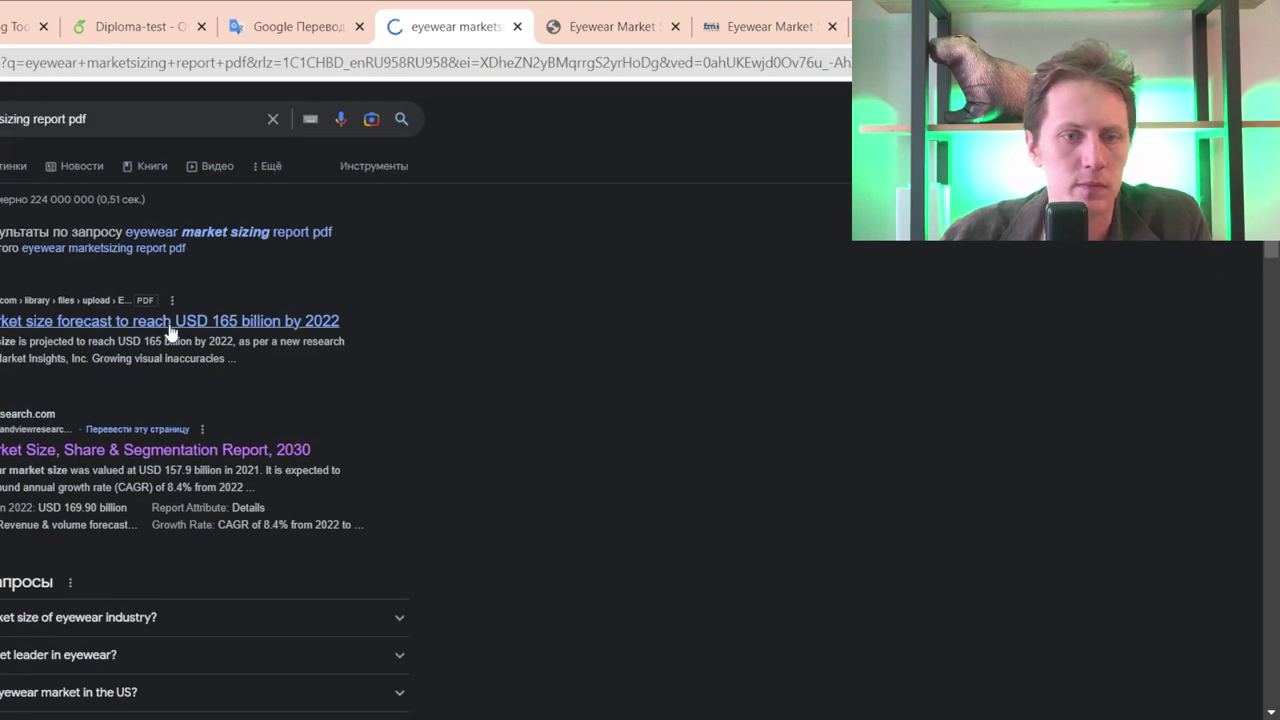
middle_click(171, 320)
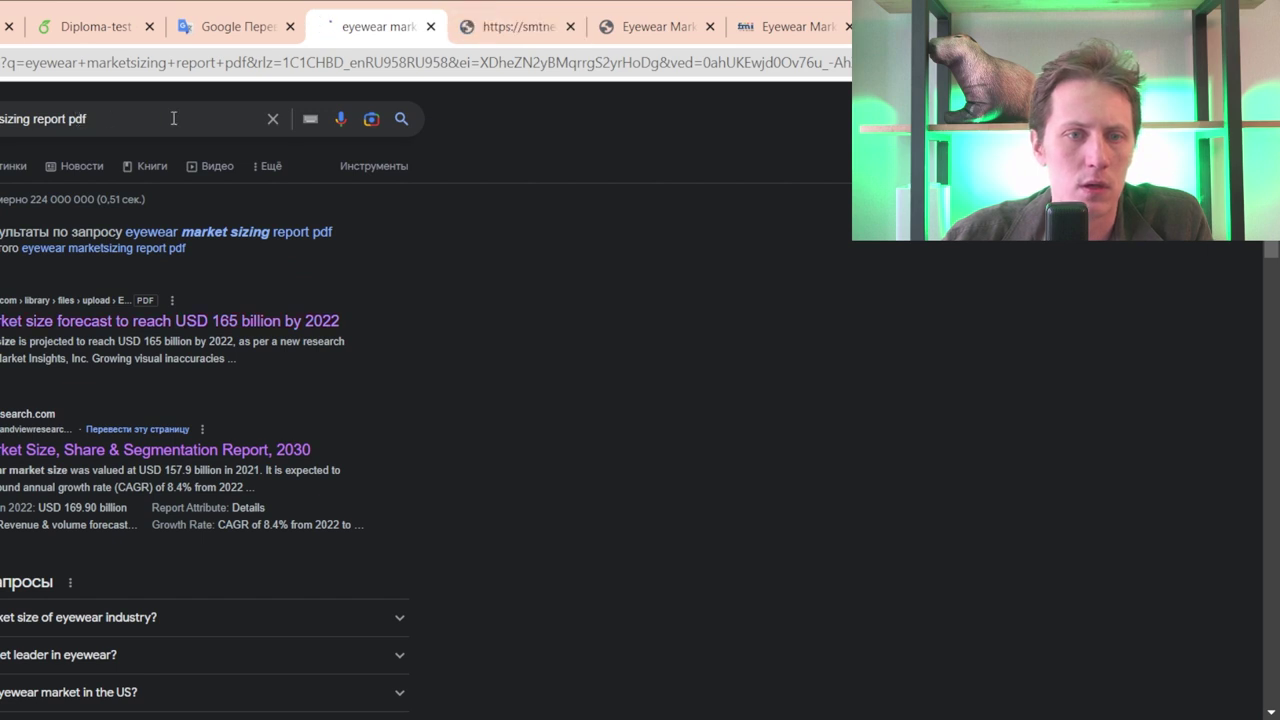
- Change the Google query to "eyewear market report 2022 pdf" and run the search
left_click_drag(172, 118, 0, 118)
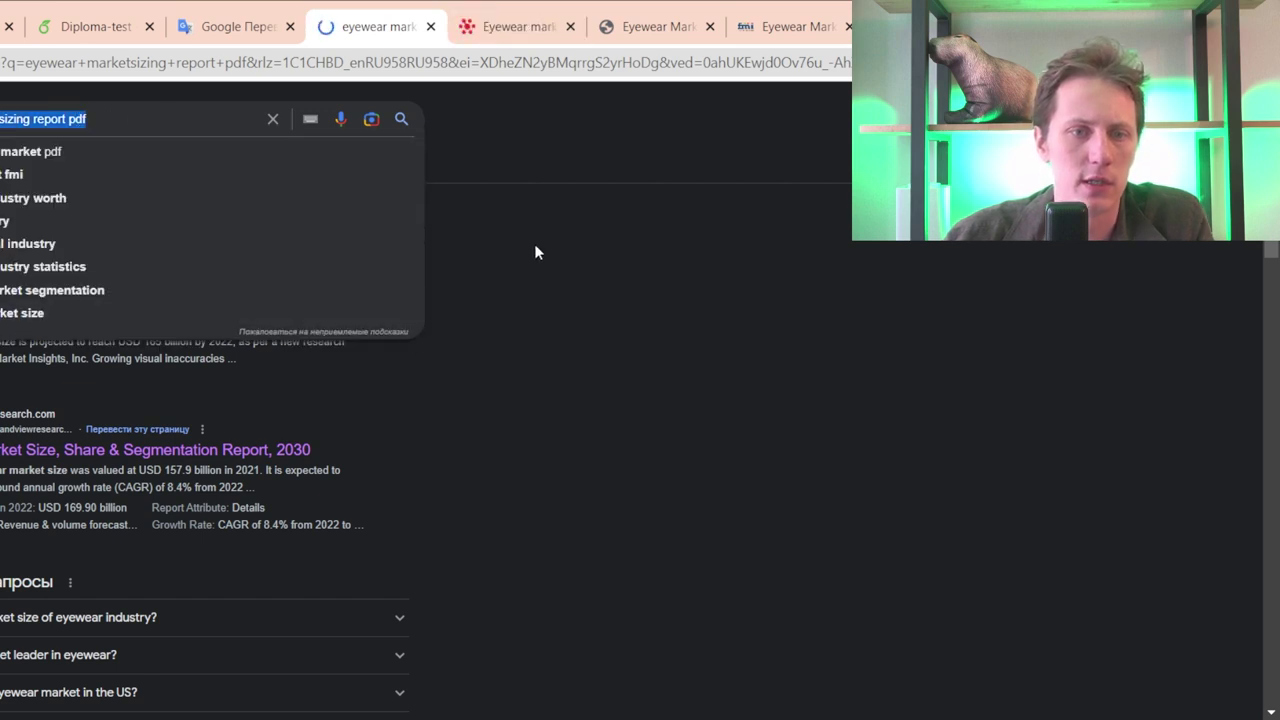
key("BackSpace")
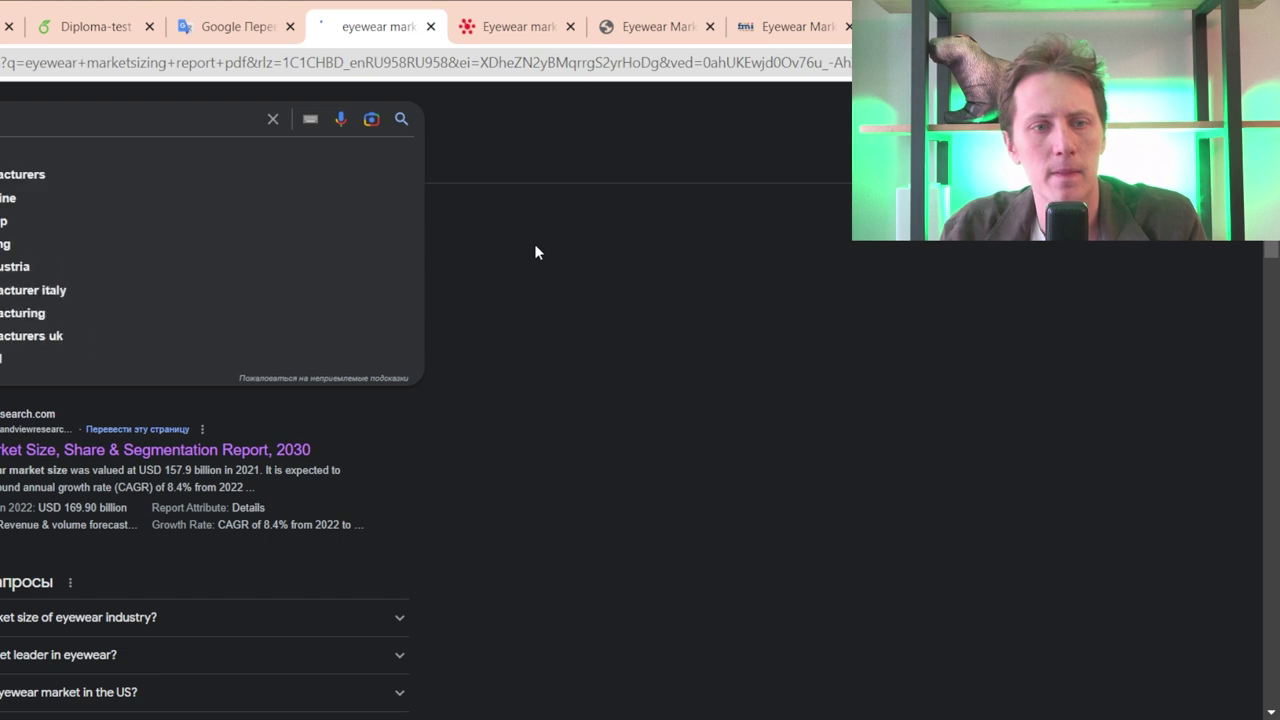
type("rep")
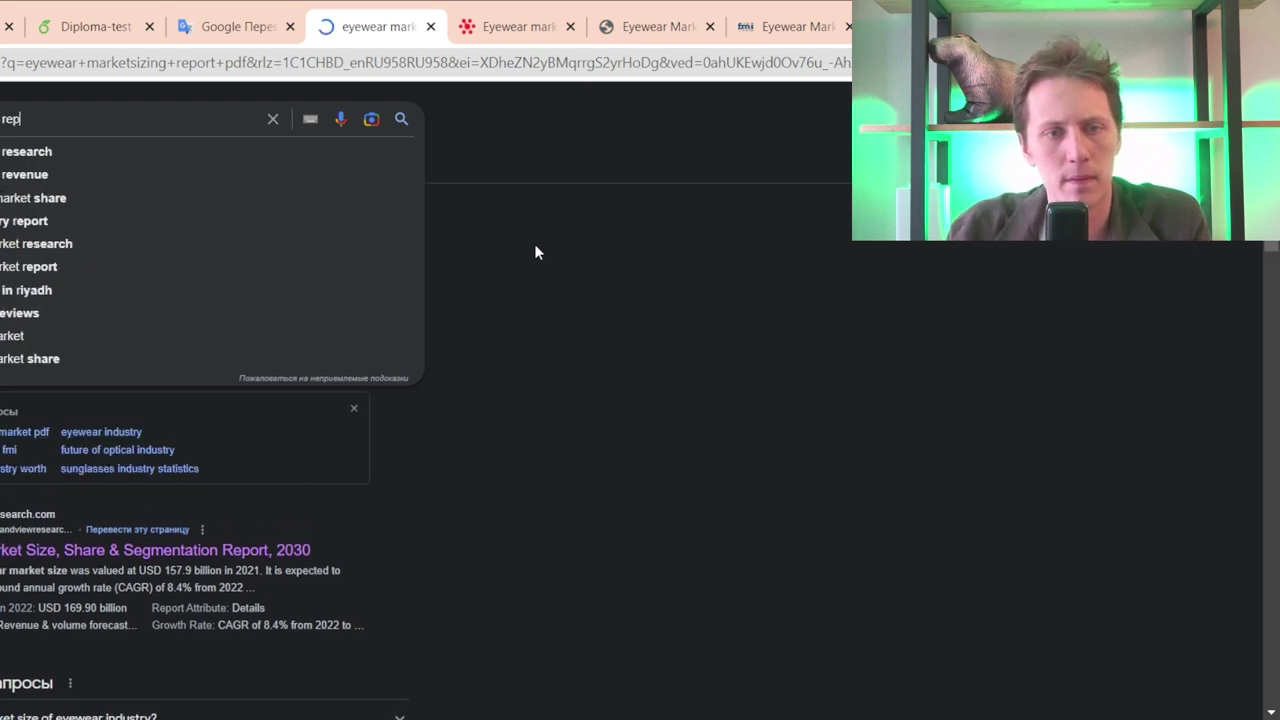
type("ort 2022 pdf")
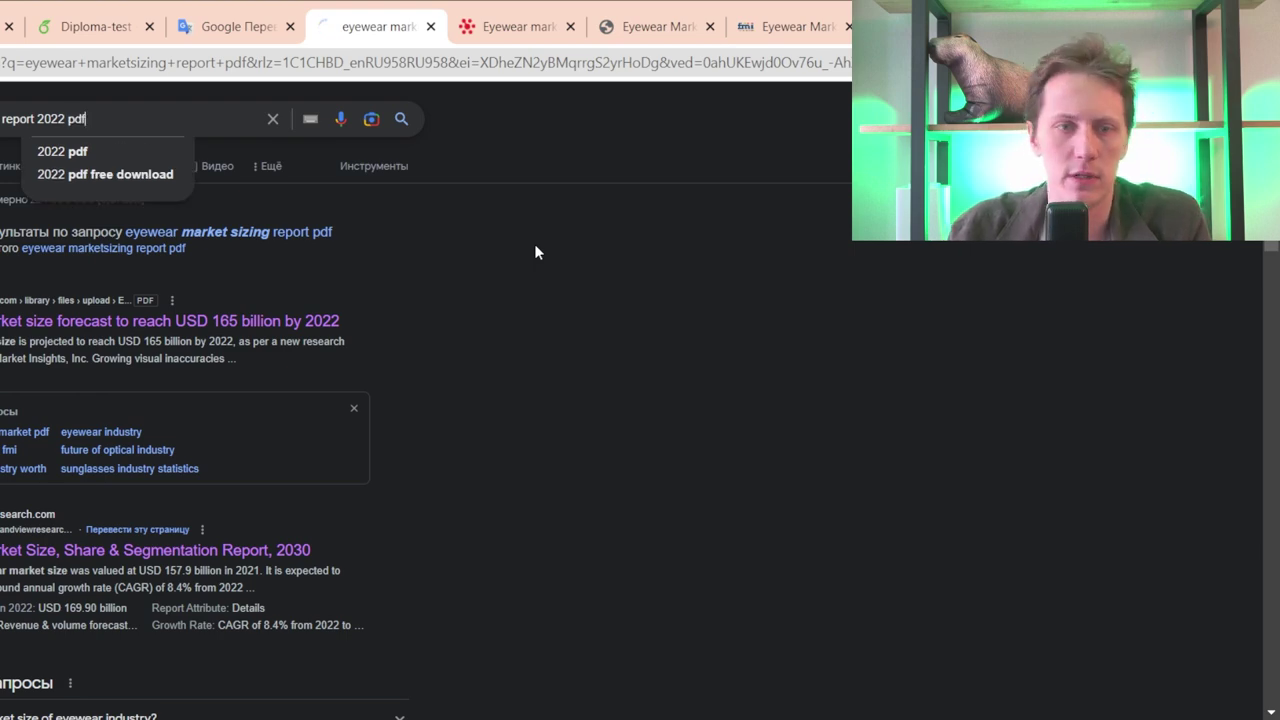
key("Return")
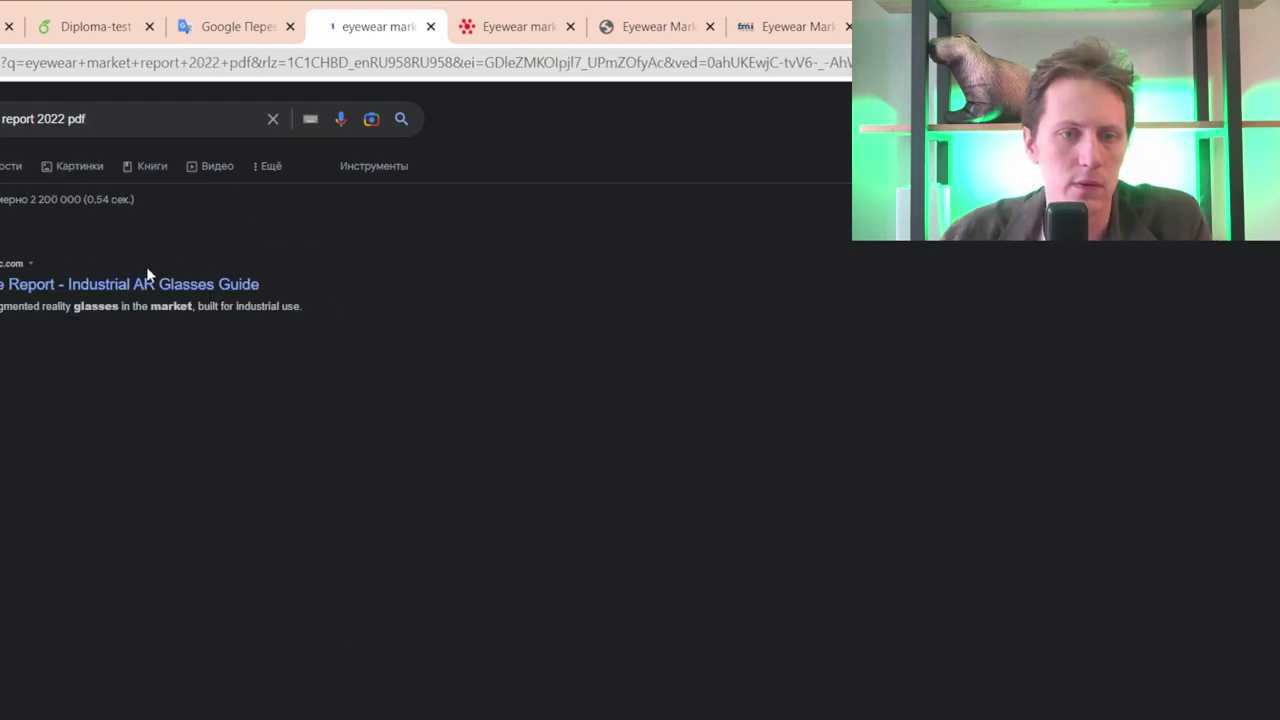
- Look through the first and second pages of search results for eyewear market reports available as PDF
scroll(280, 360, "down", 3)
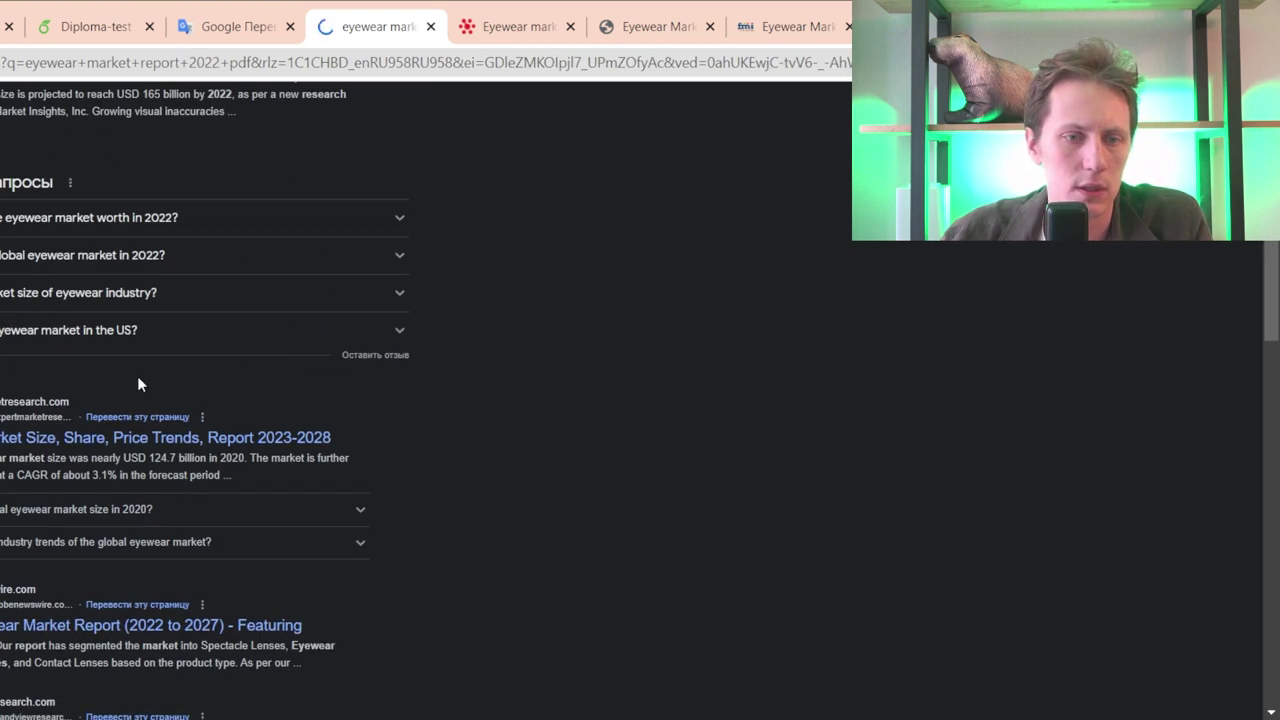
scroll(134, 440, "down", 2)
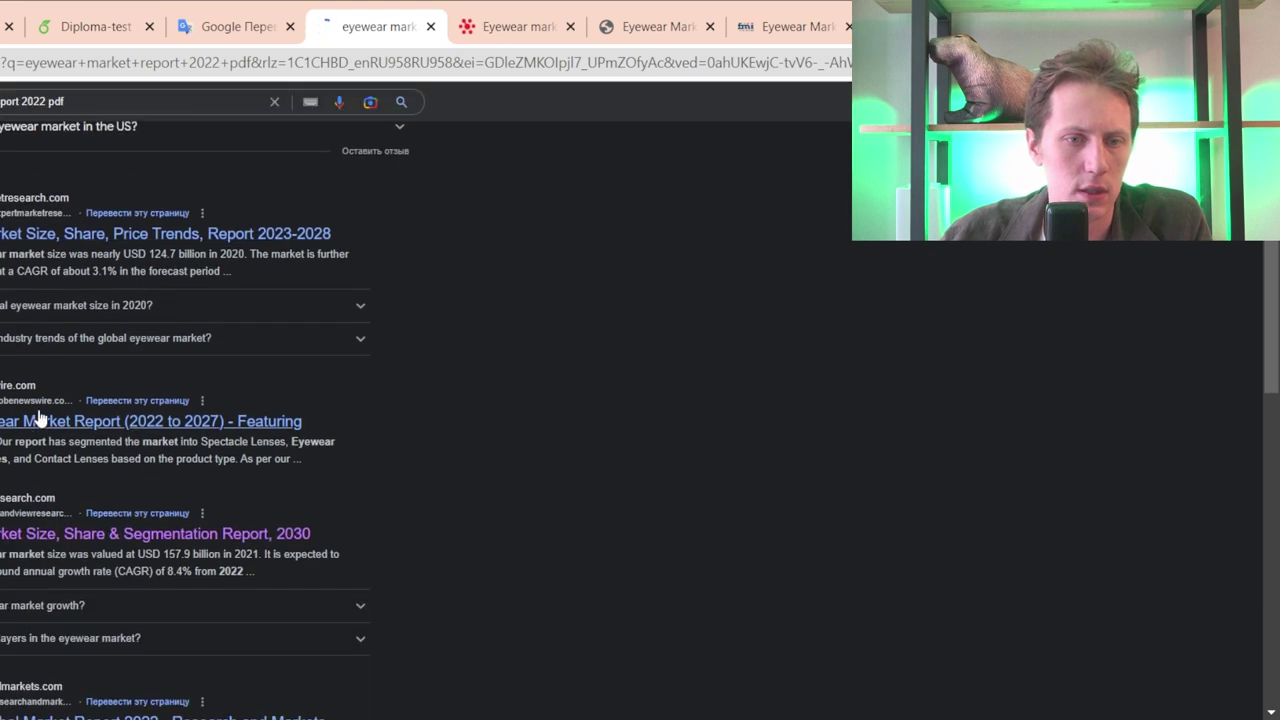
scroll(38, 418, "down", 3)
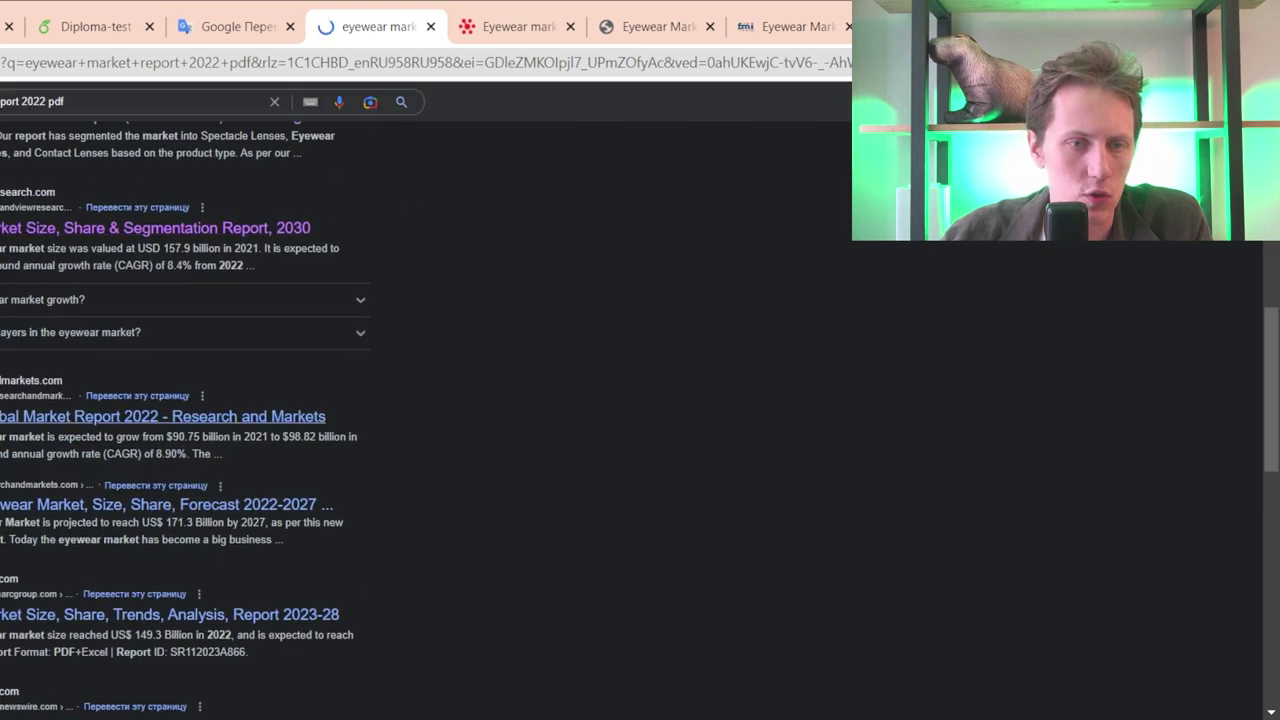
scroll(38, 418, "down", 2)
scroll(38, 418, "down", 1)
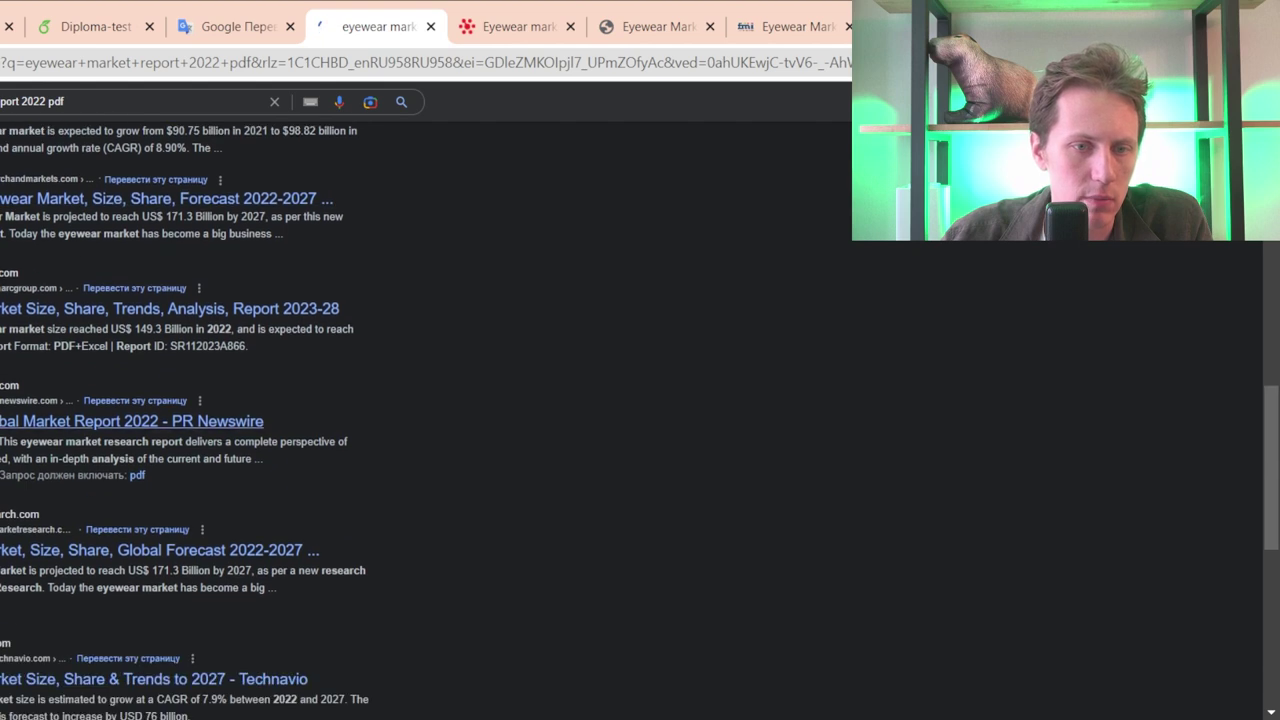
scroll(38, 418, "down", 2)
scroll(40, 418, "down", 1)
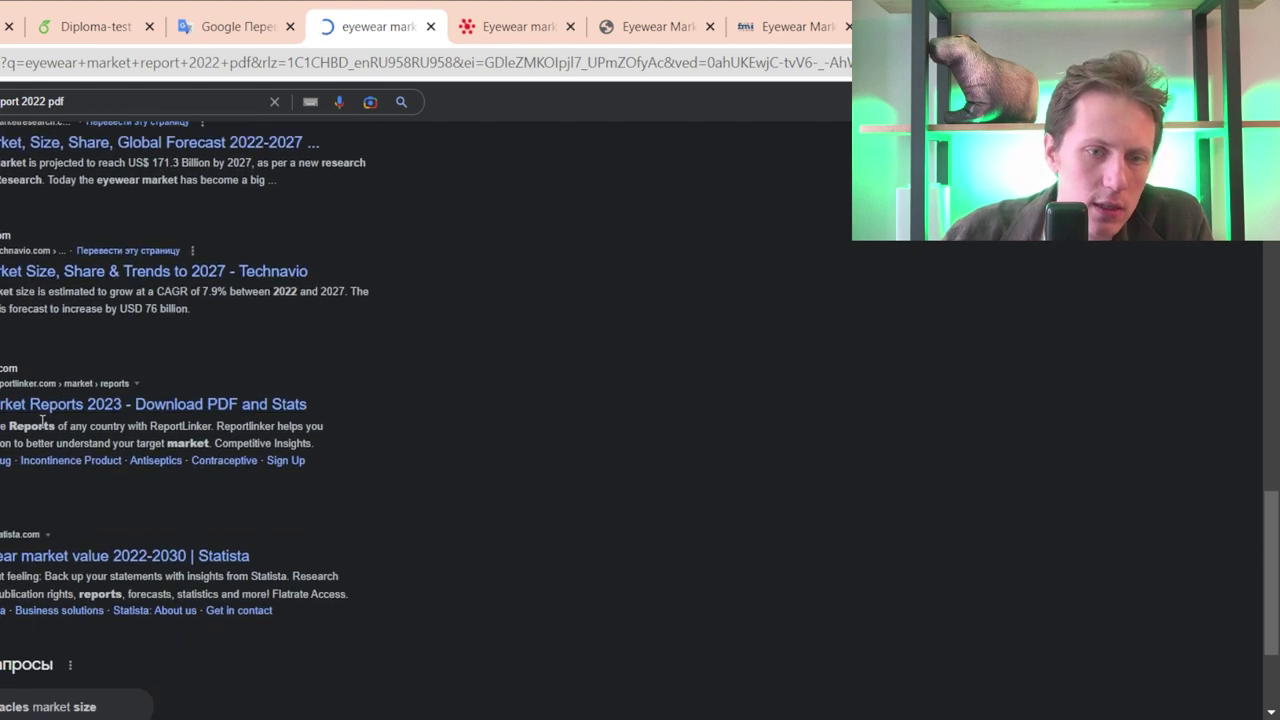
scroll(42, 420, "down", 2)
left_click(66, 605)
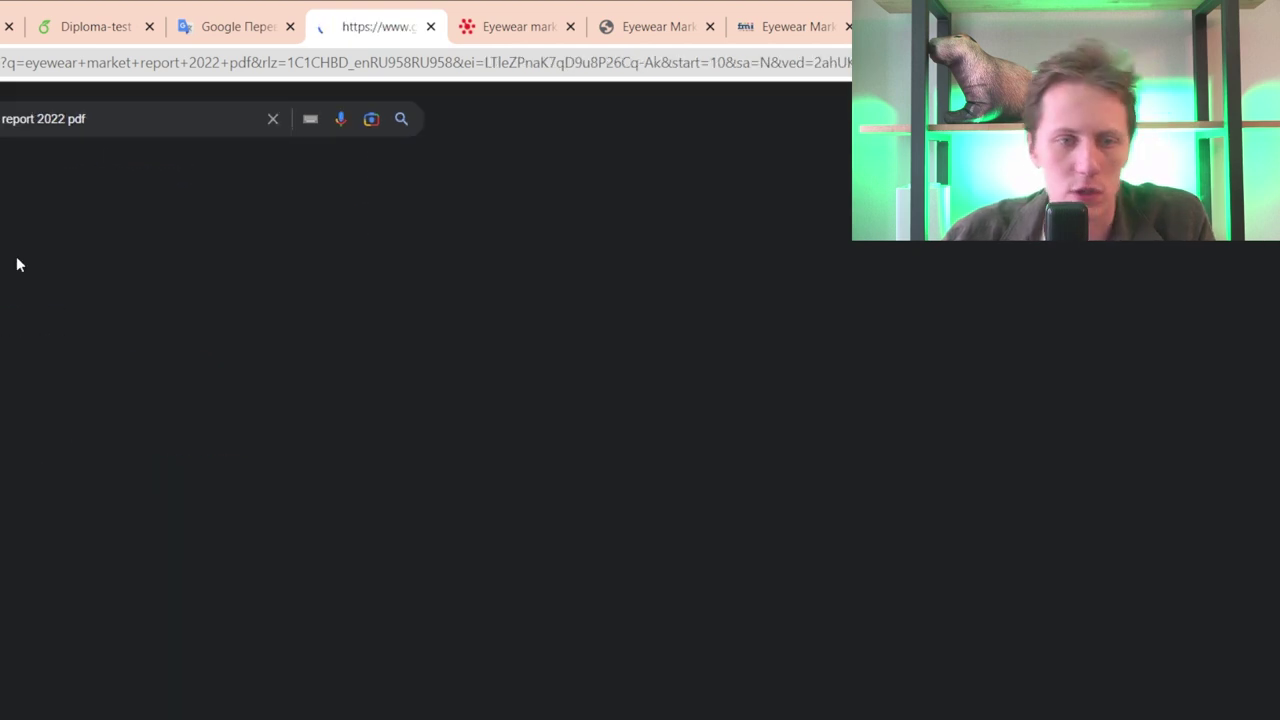
scroll(258, 240, "down", 4)
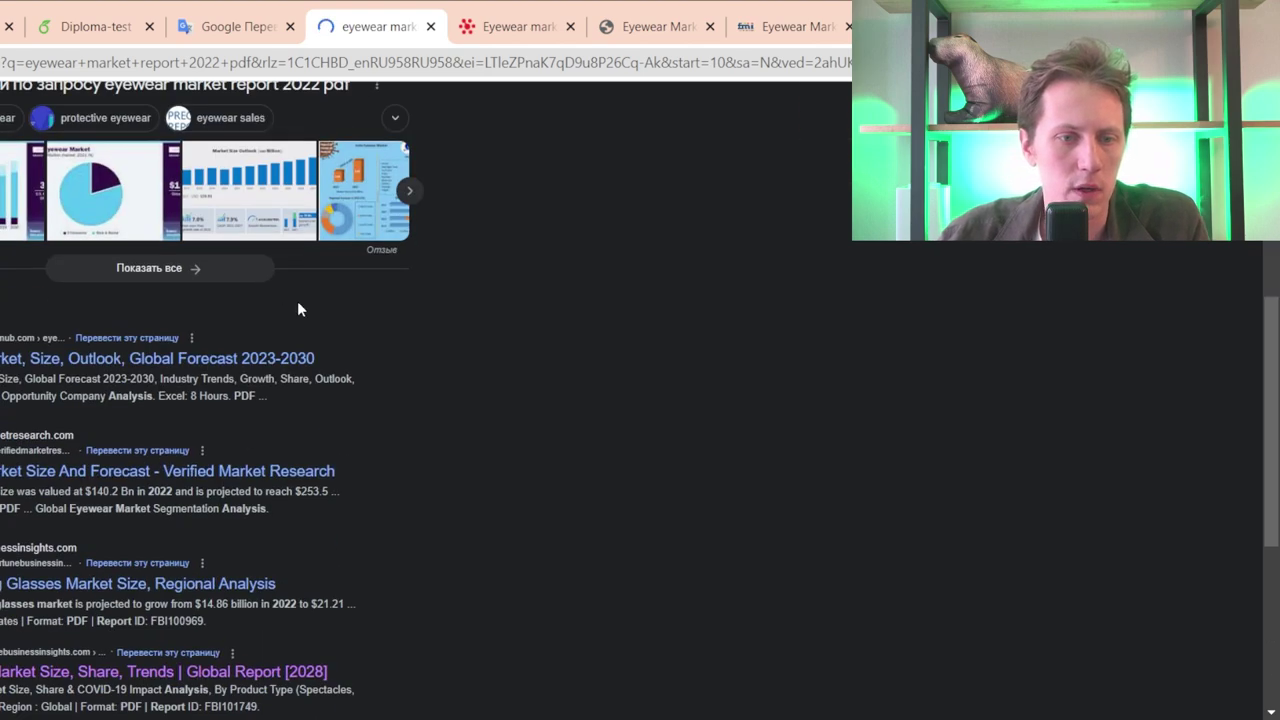
scroll(297, 301, "up", 5)
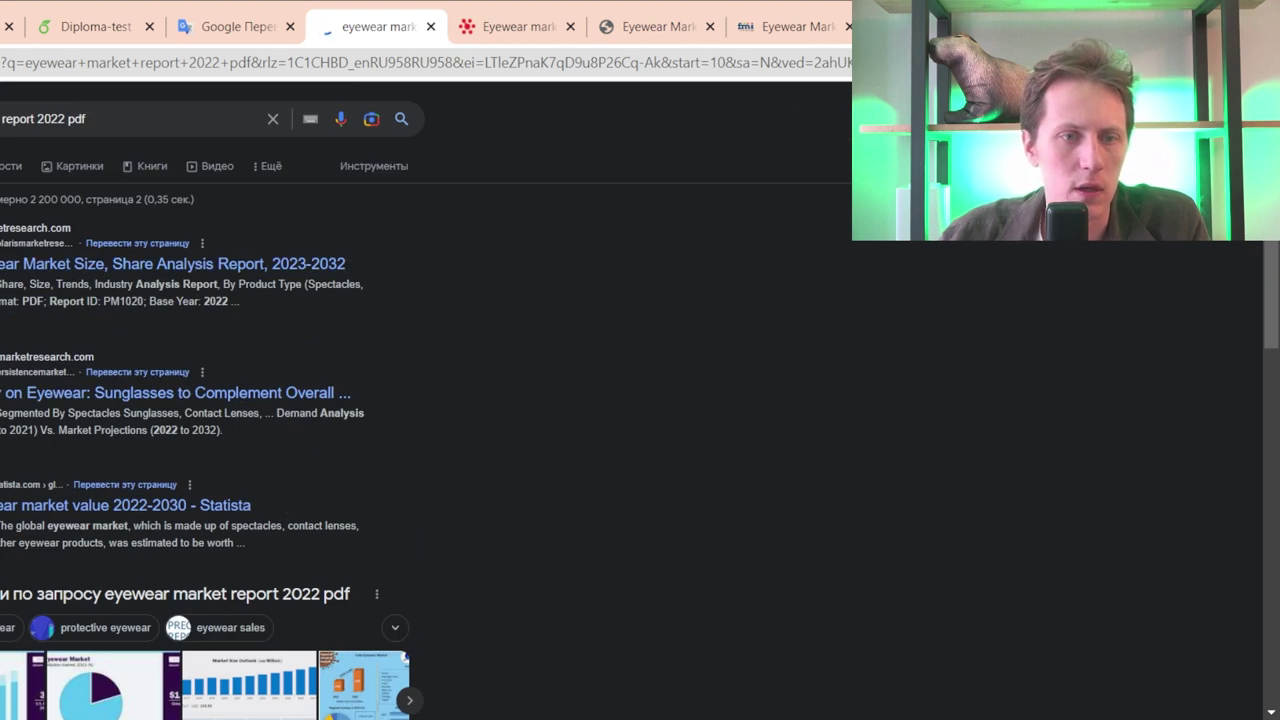
scroll(258, 400, "down", 5)
- Switch to the Global Market Insights eyewear PDF and examine its introduction, full report title, source link and key insights
key("ctrl+Tab")
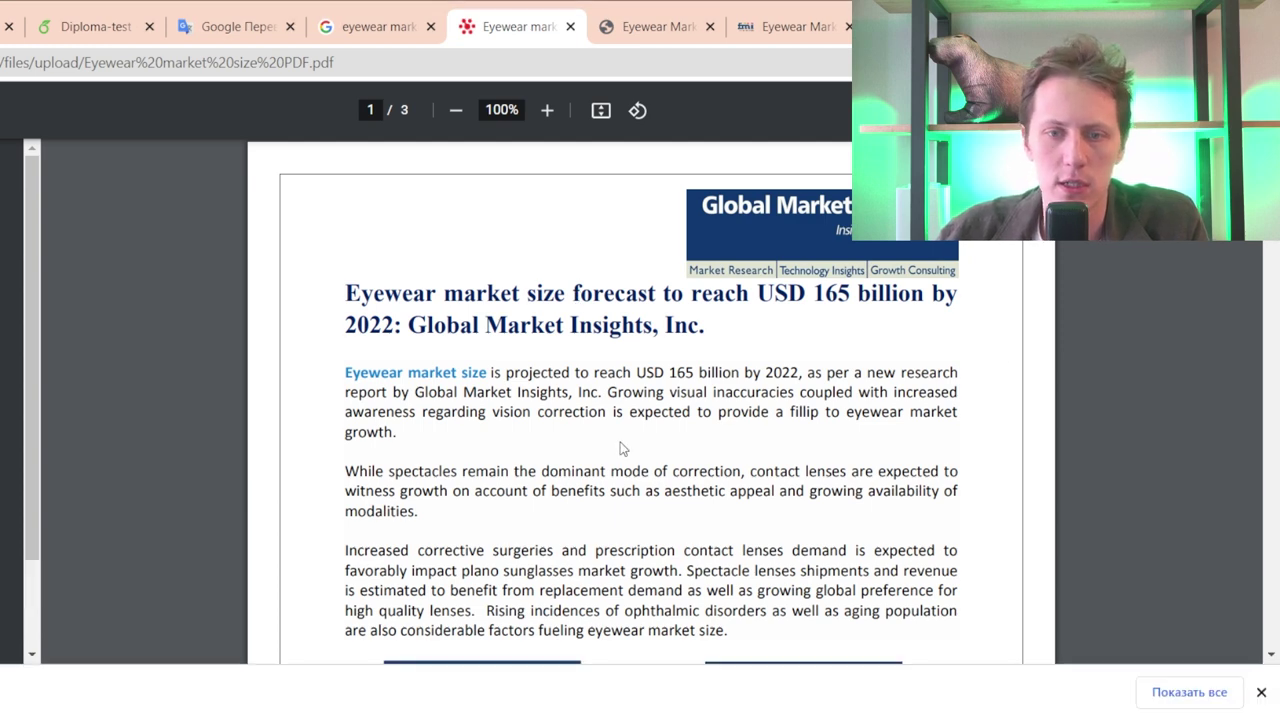
left_click_drag(553, 373, 555, 400)
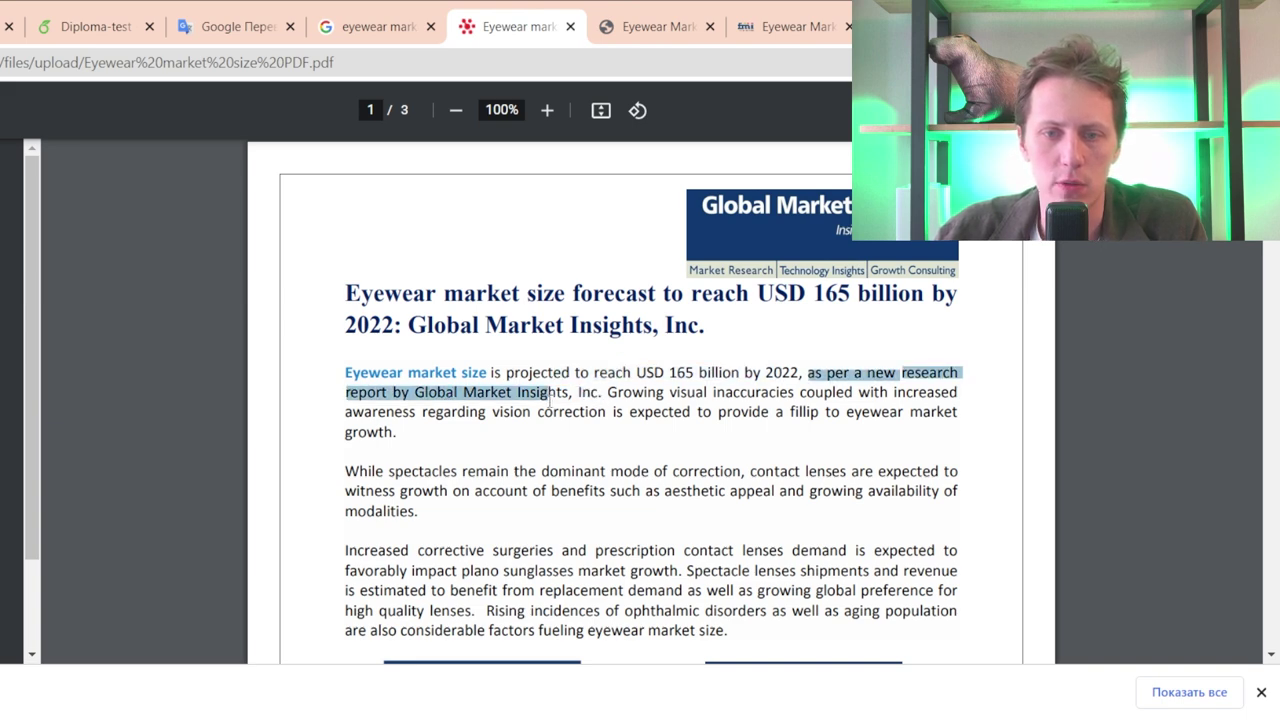
scroll(634, 385, "down", 20)
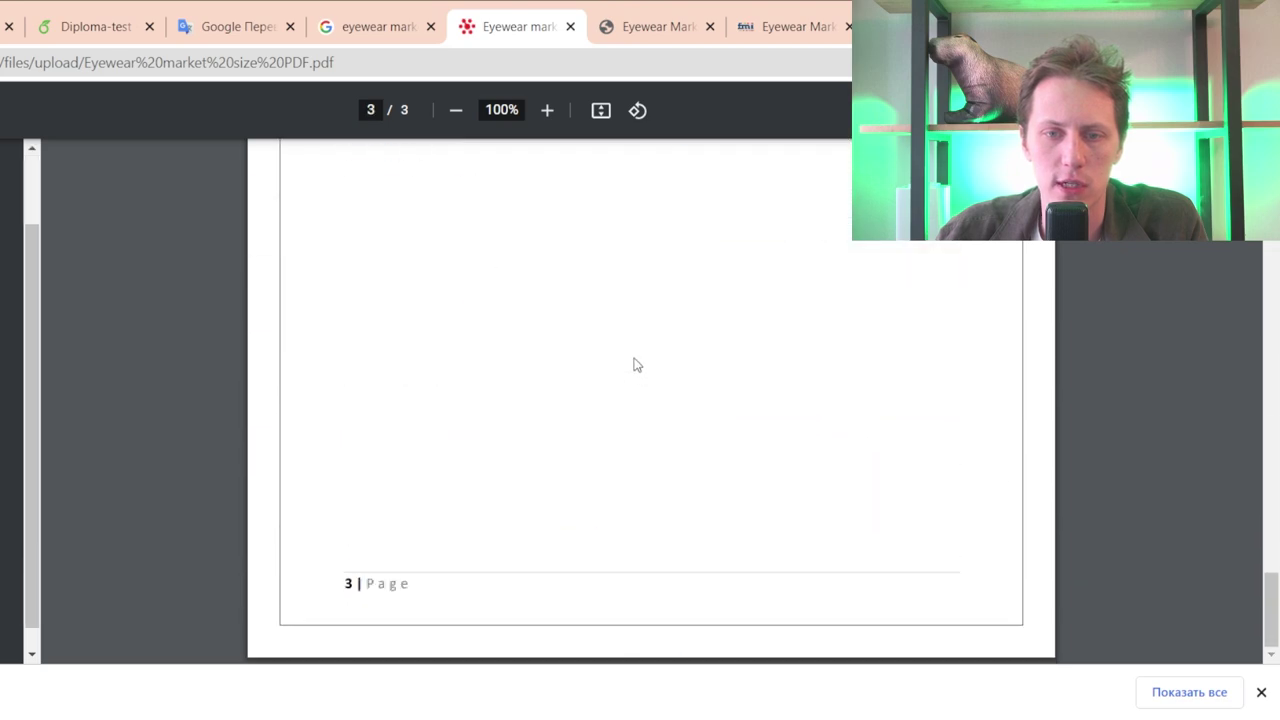
scroll(634, 365, "up", 5)
scroll(514, 554, "up", 7)
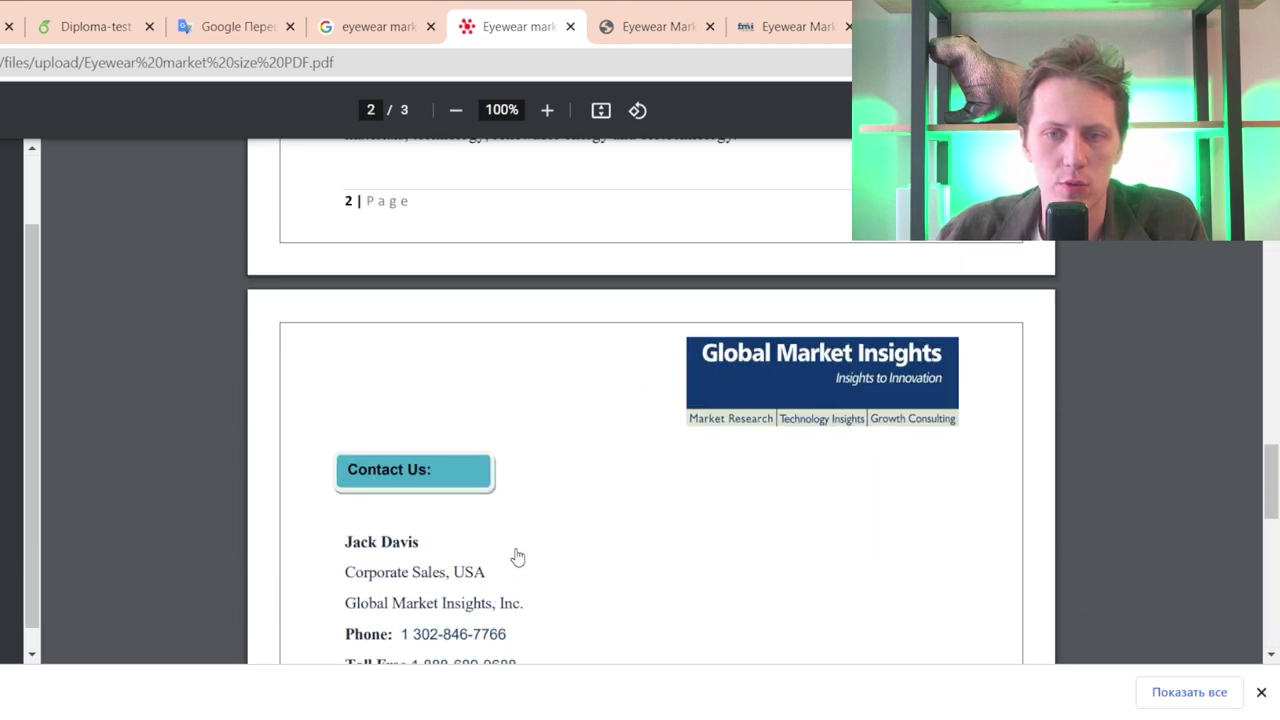
scroll(746, 528, "up", 3)
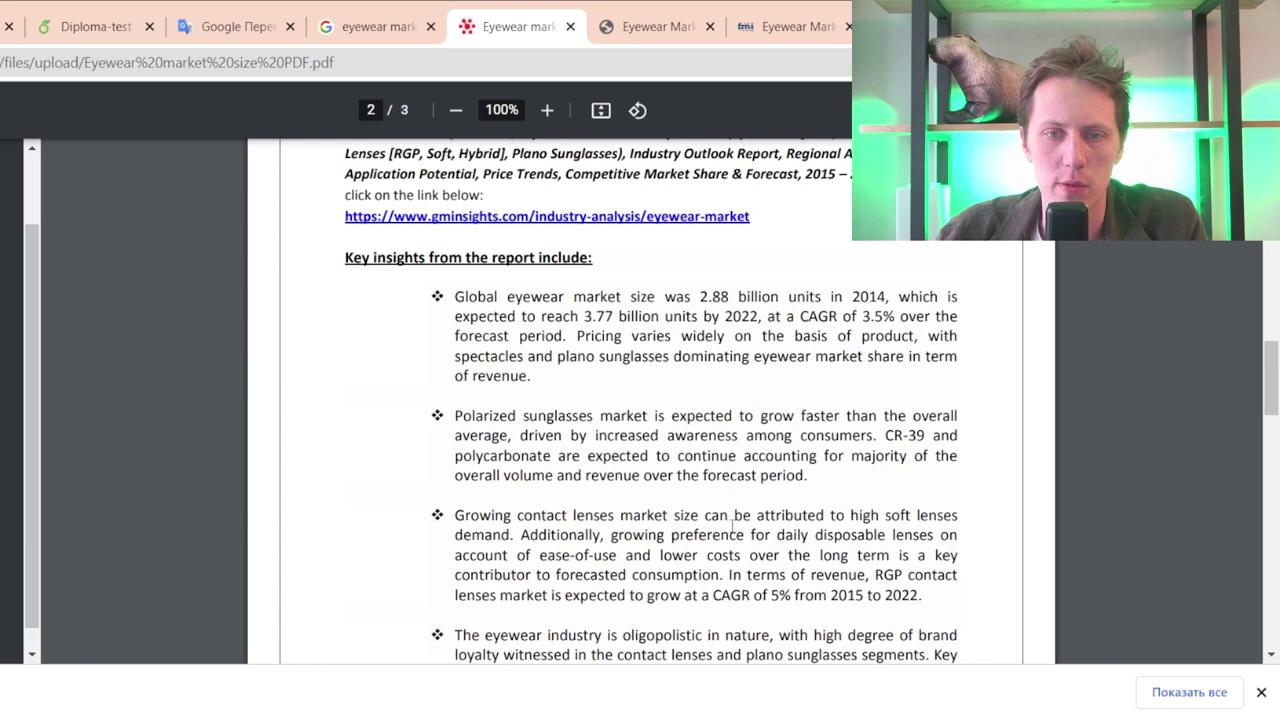
scroll(733, 525, "up", 3)
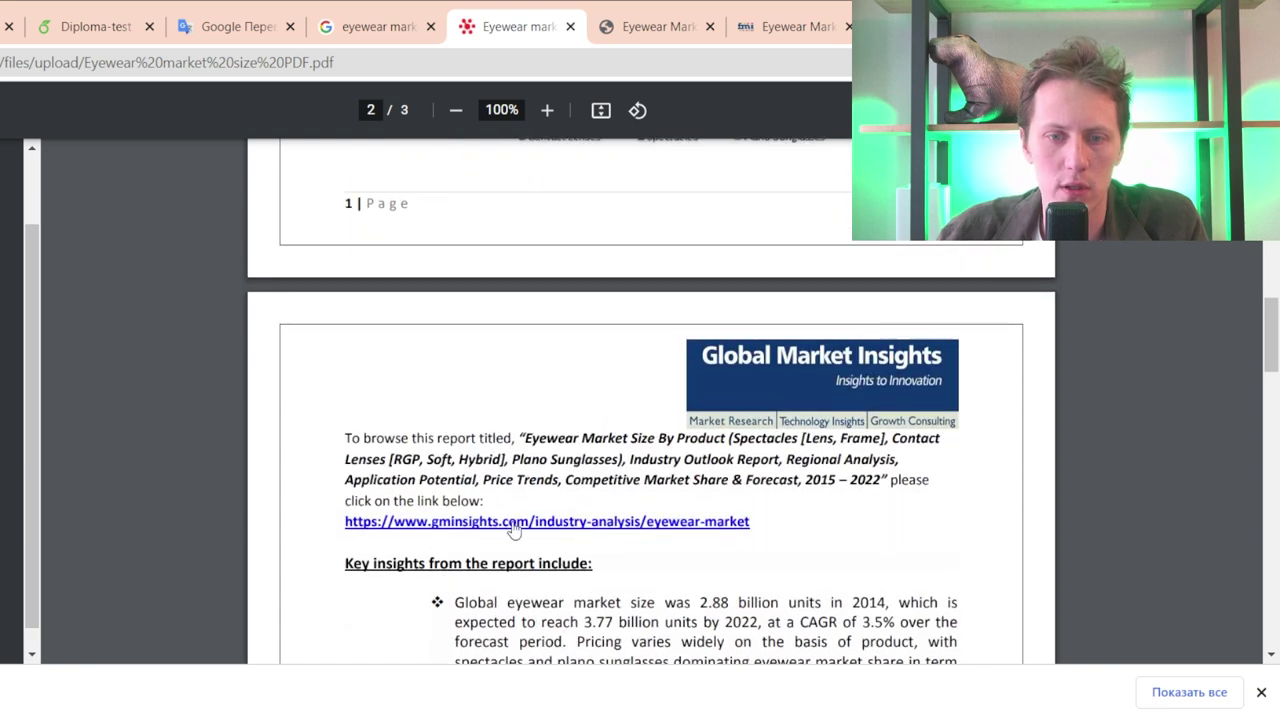
left_click_drag(393, 431, 547, 490)
left_click(547, 492)
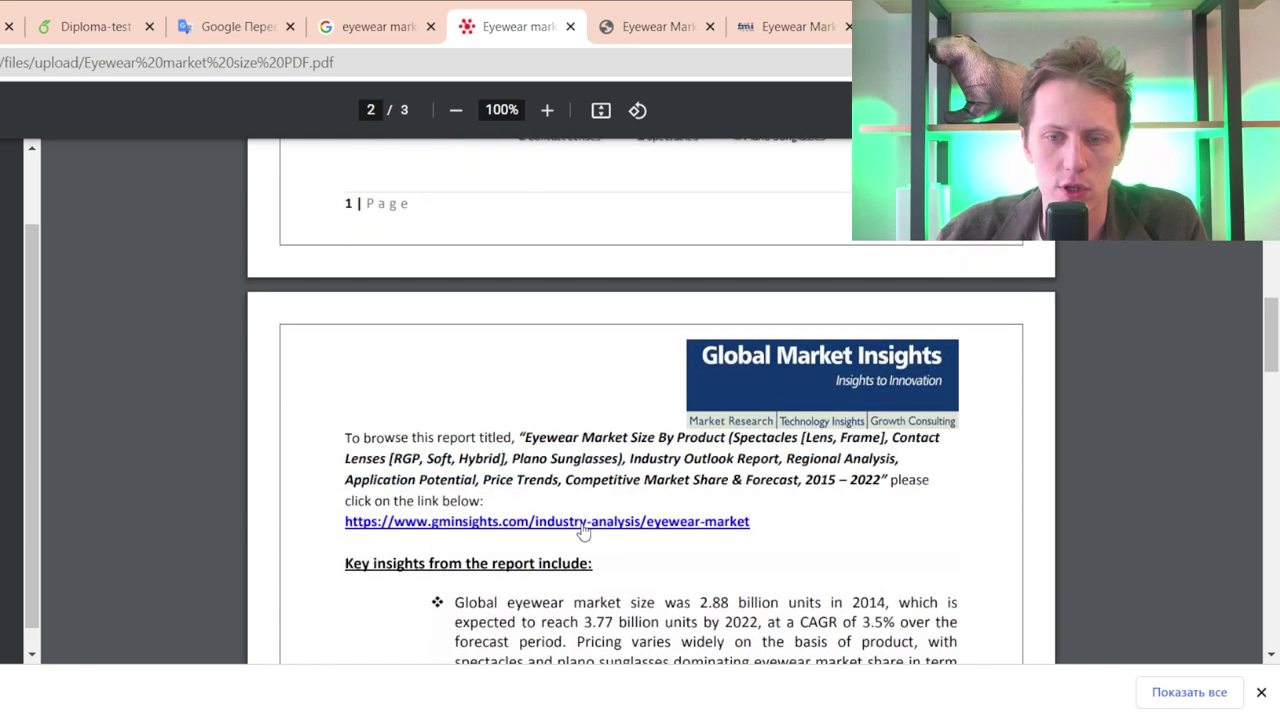
scroll(744, 571, "down", 3)
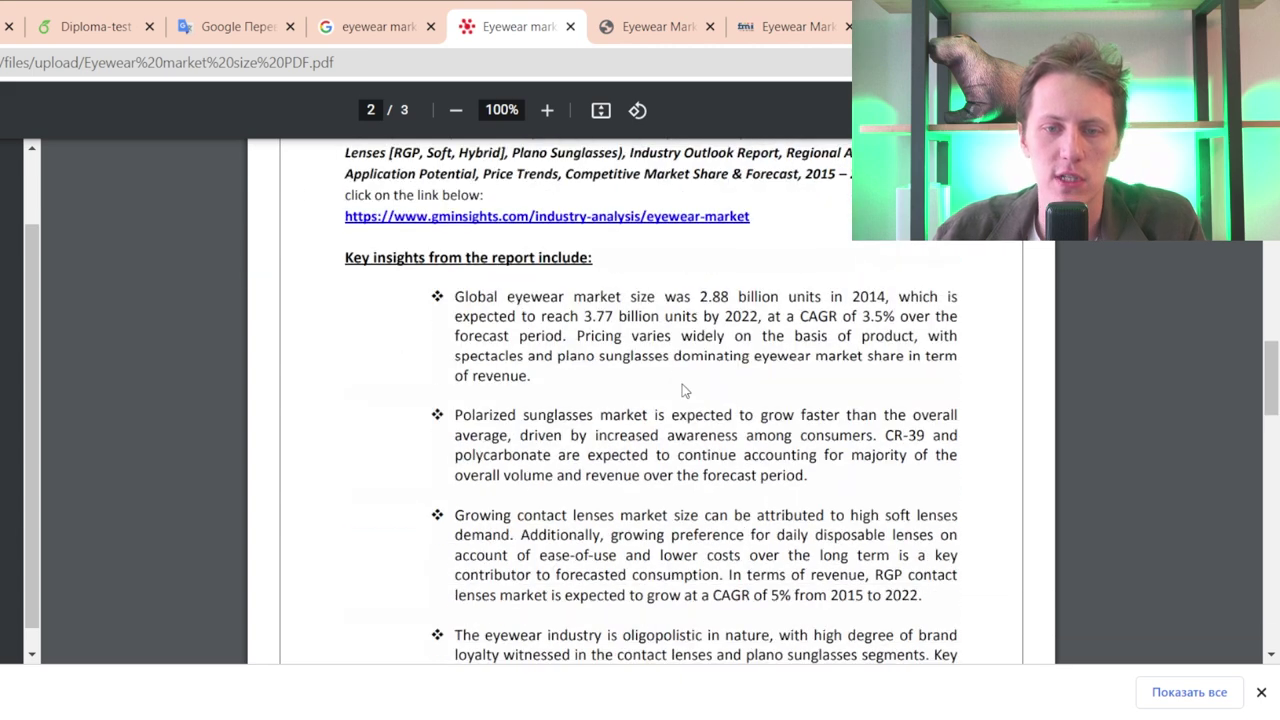
- Copy the full eyewear report title from the PDF and replace the Bible reference text in the Diploma-test bibliography with it
scroll(540, 365, "up", 2)
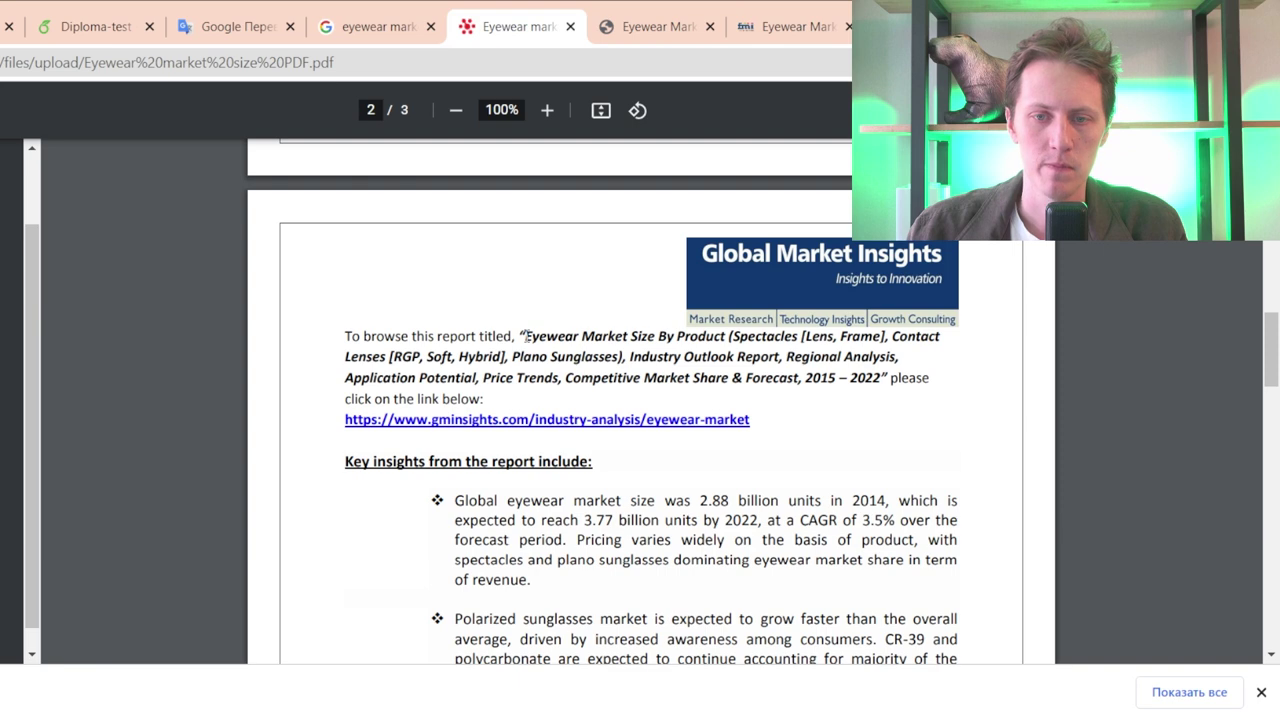
left_click_drag(525, 337, 876, 387)
key("ctrl+c")
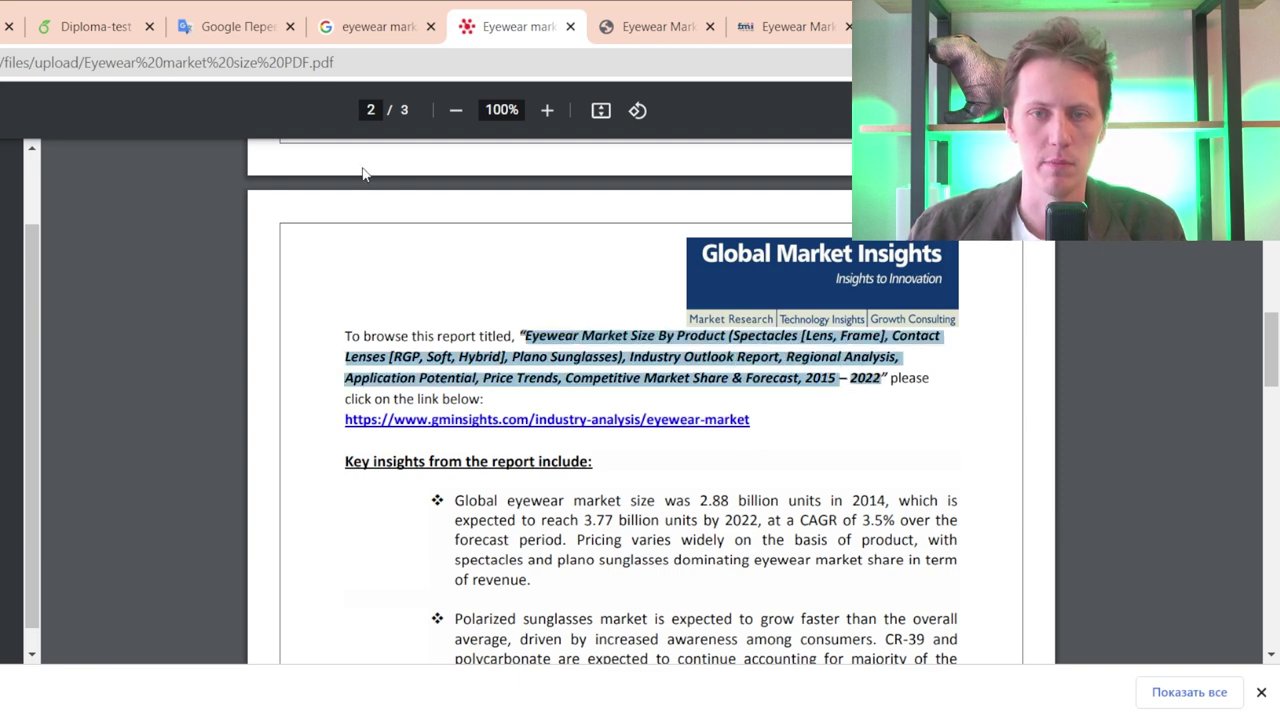
left_click(105, 36)
scroll(187, 458, "down", 15)
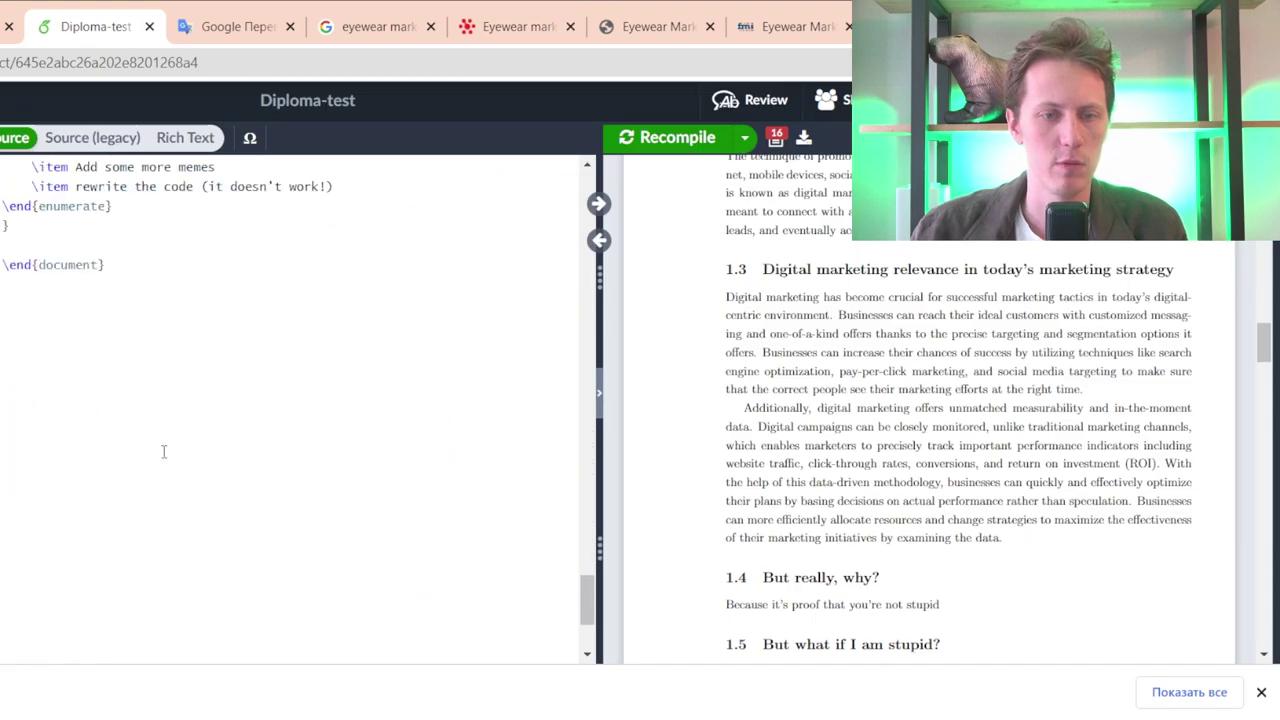
scroll(187, 458, "up", 4)
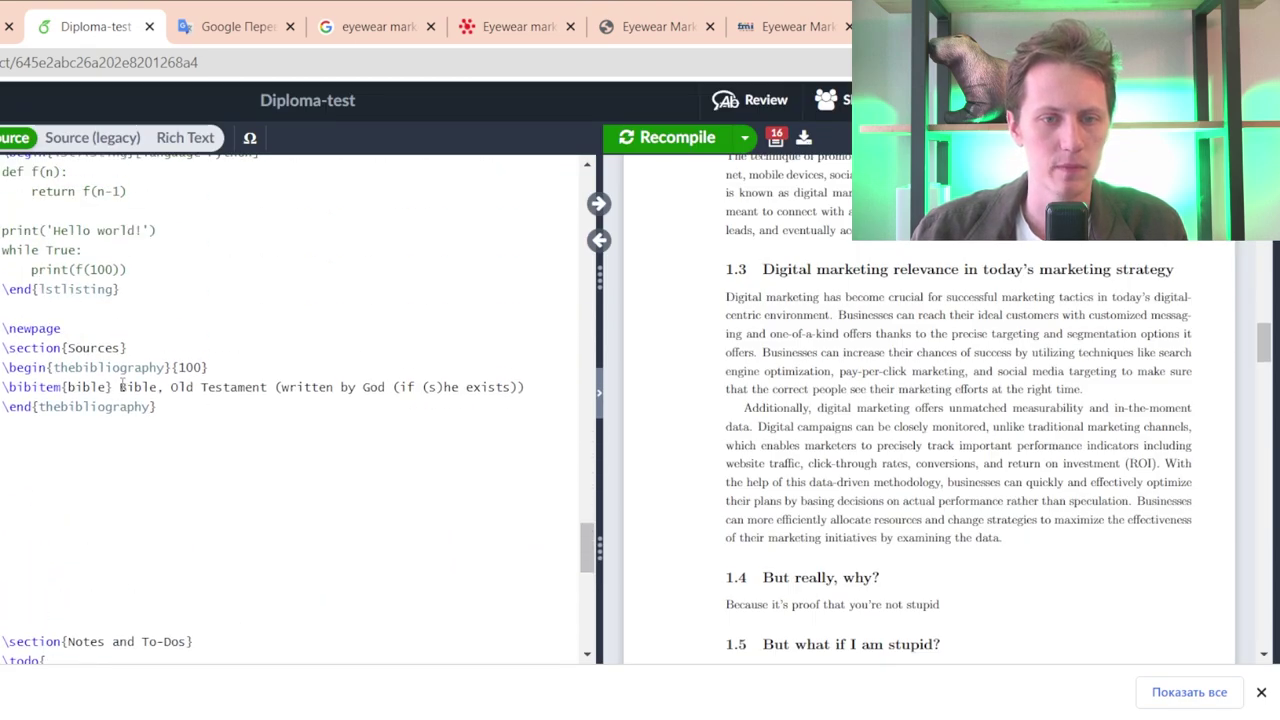
left_click_drag(120, 387, 526, 387)
key("ctrl+v")
- Rename the citation key of the eyewear report's bibliography entry to "eyewear-marketsize"
left_click(85, 387)
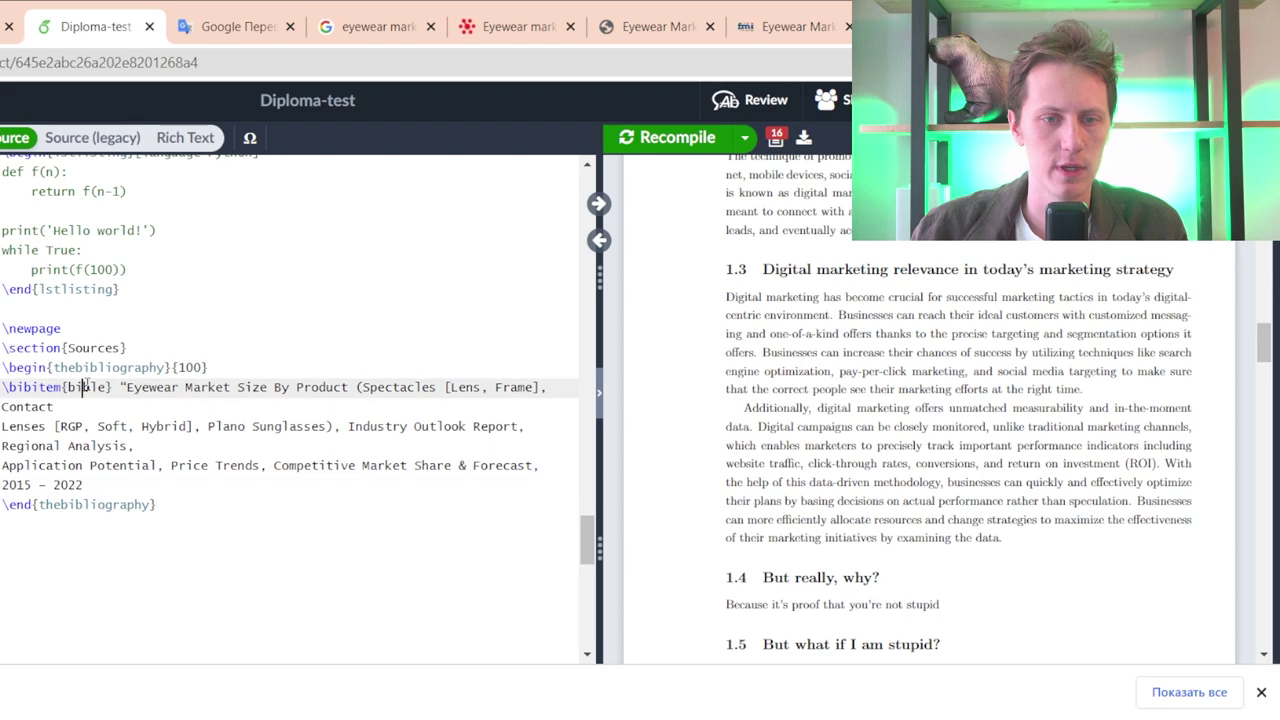
double_click(85, 387)
type("eyem")
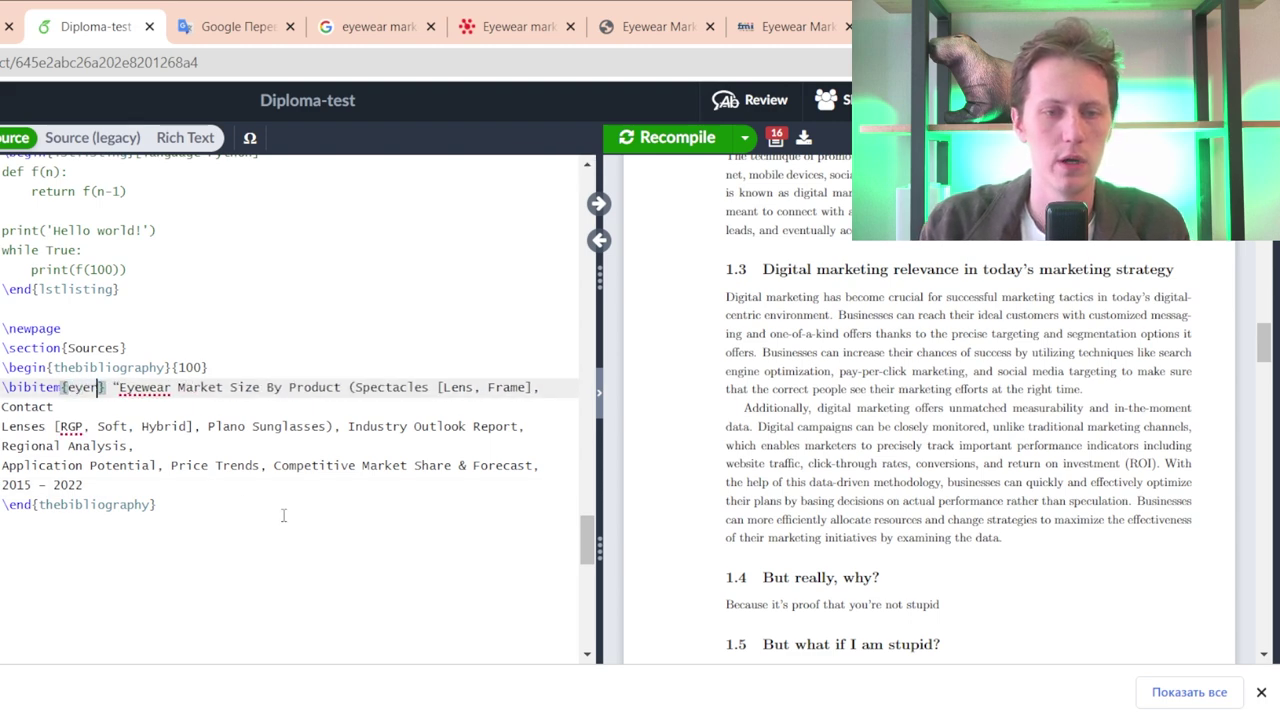
type("ear-market")
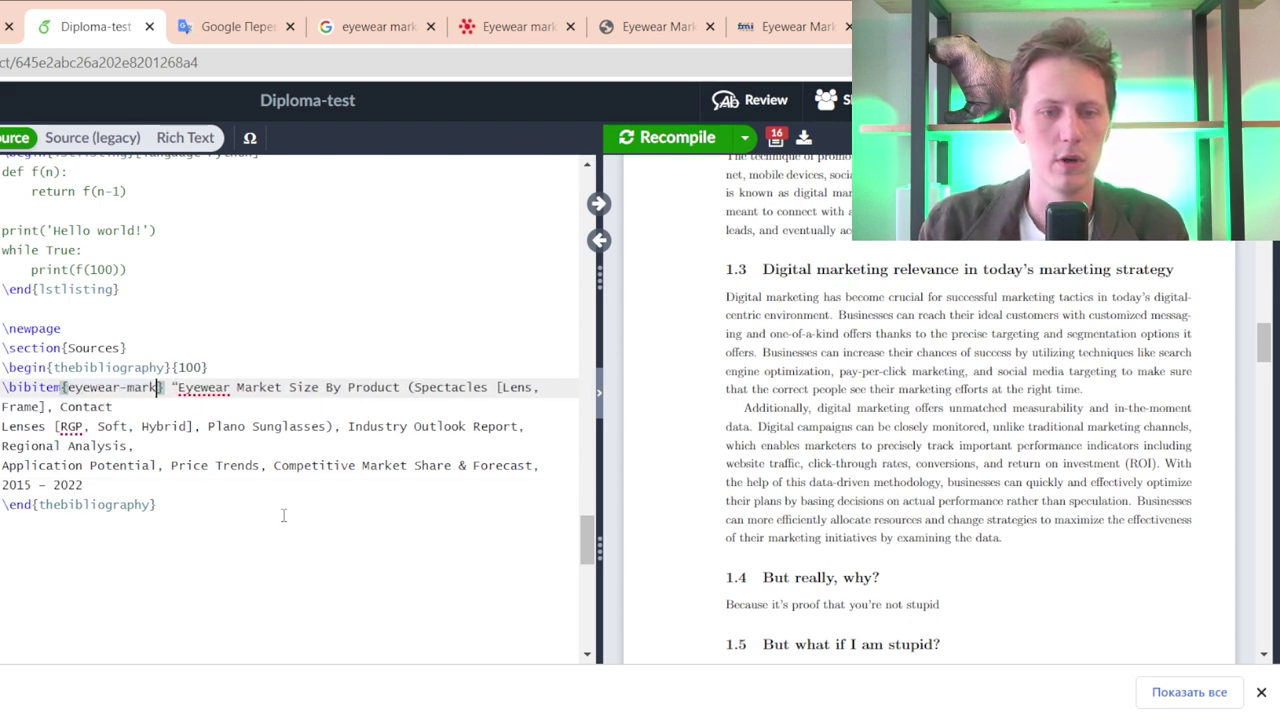
type("size")
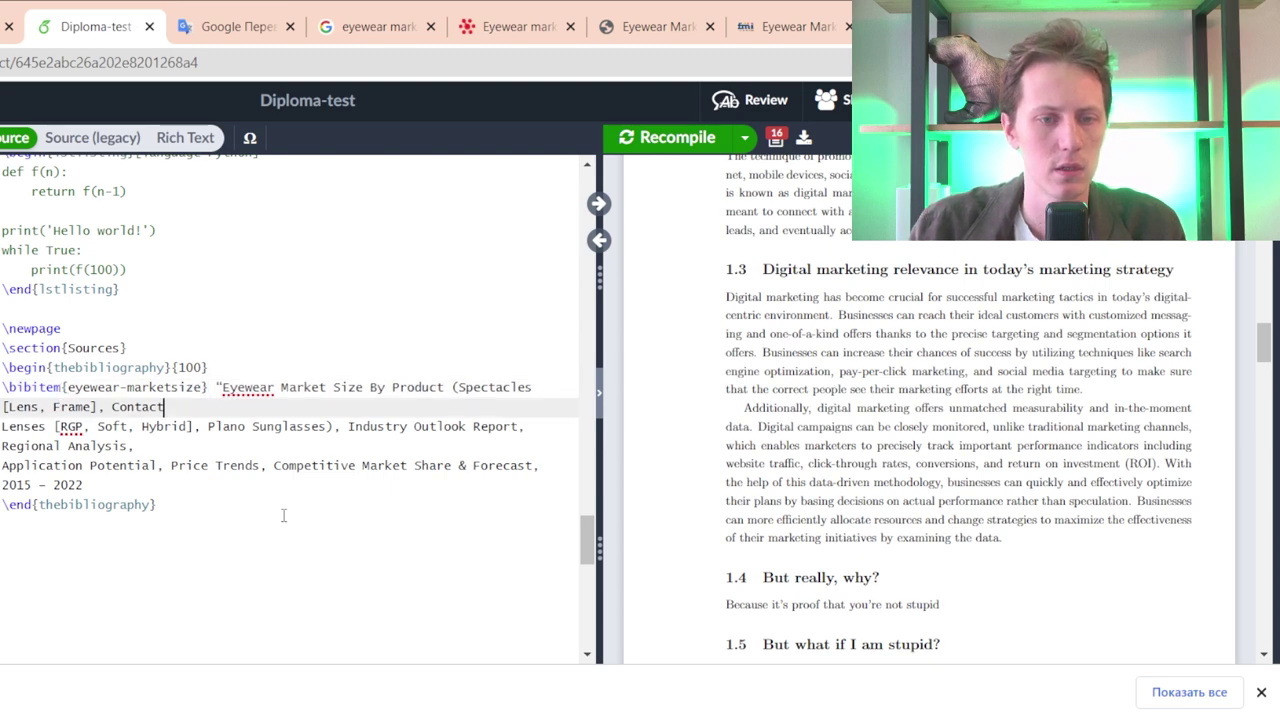
- Remove the line breaks inside the pasted report title so the entry runs continuously, and recompile the document
key("Delete")
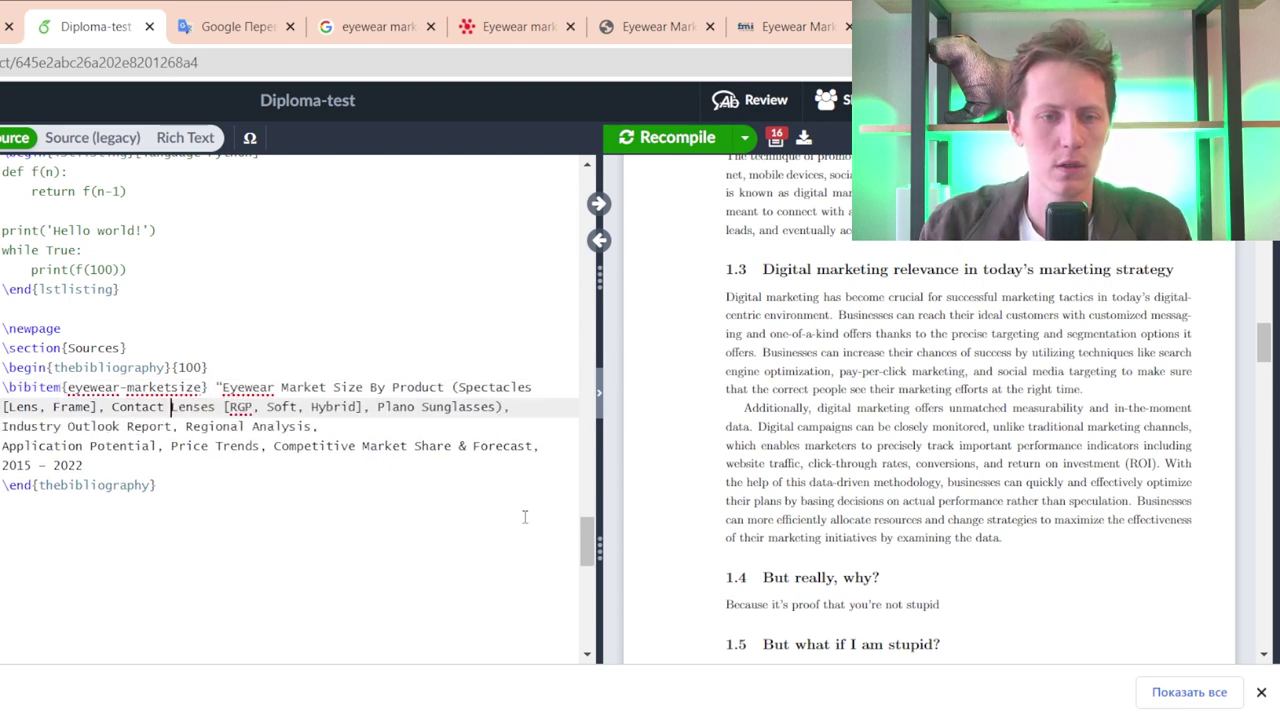
key("Down")
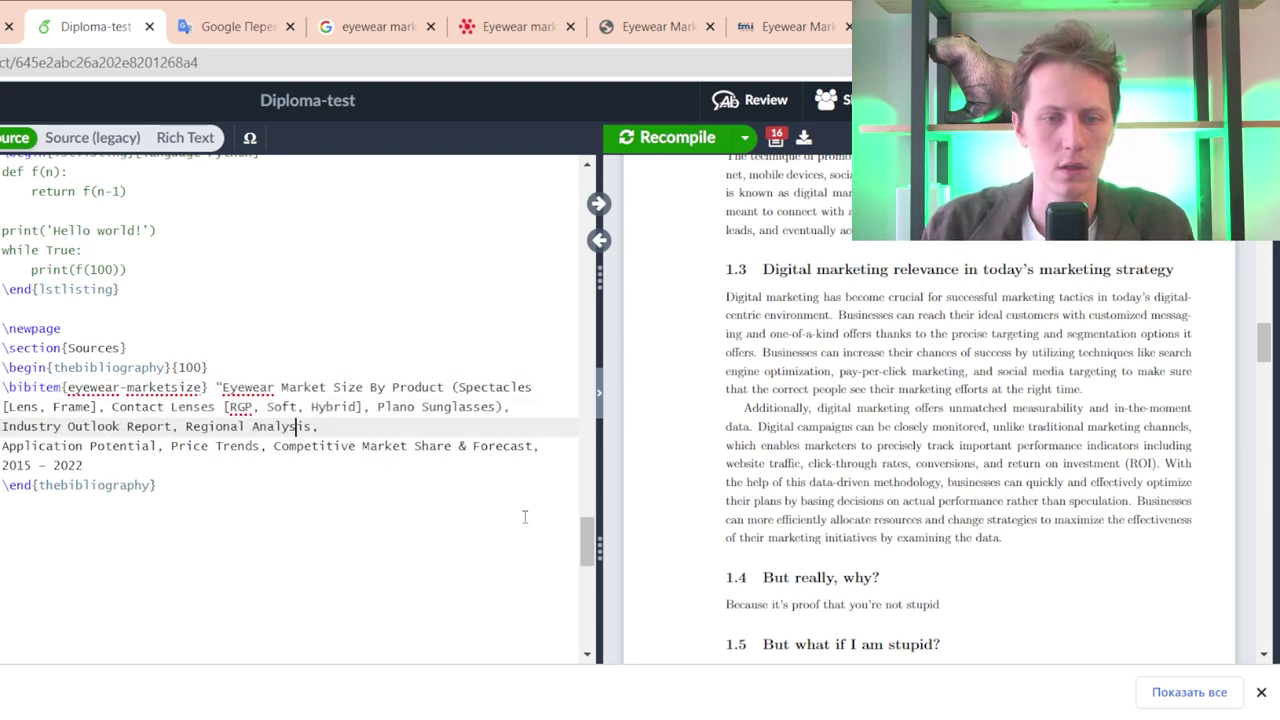
key("Delete")
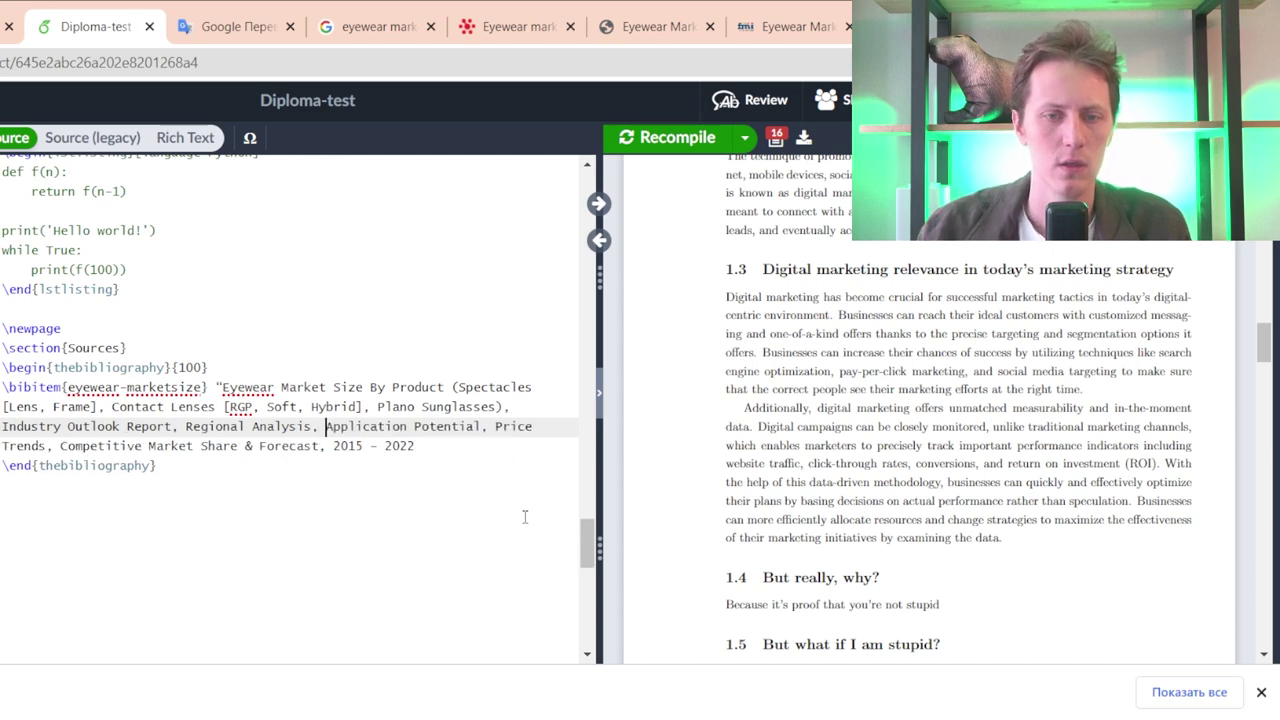
left_click(654, 140)
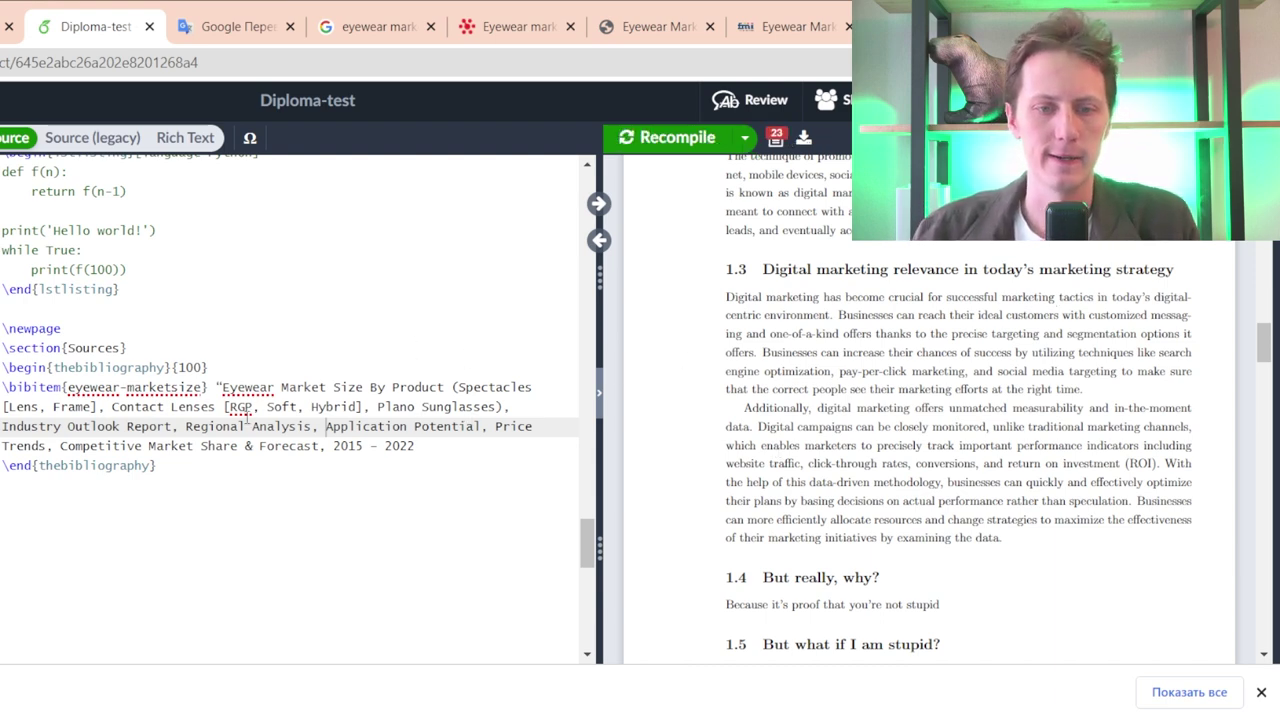
- Begin the text under the Market Analysis overview subsection with "According to \cite{eyewear-marketsize}"
scroll(245, 425, "up", 5)
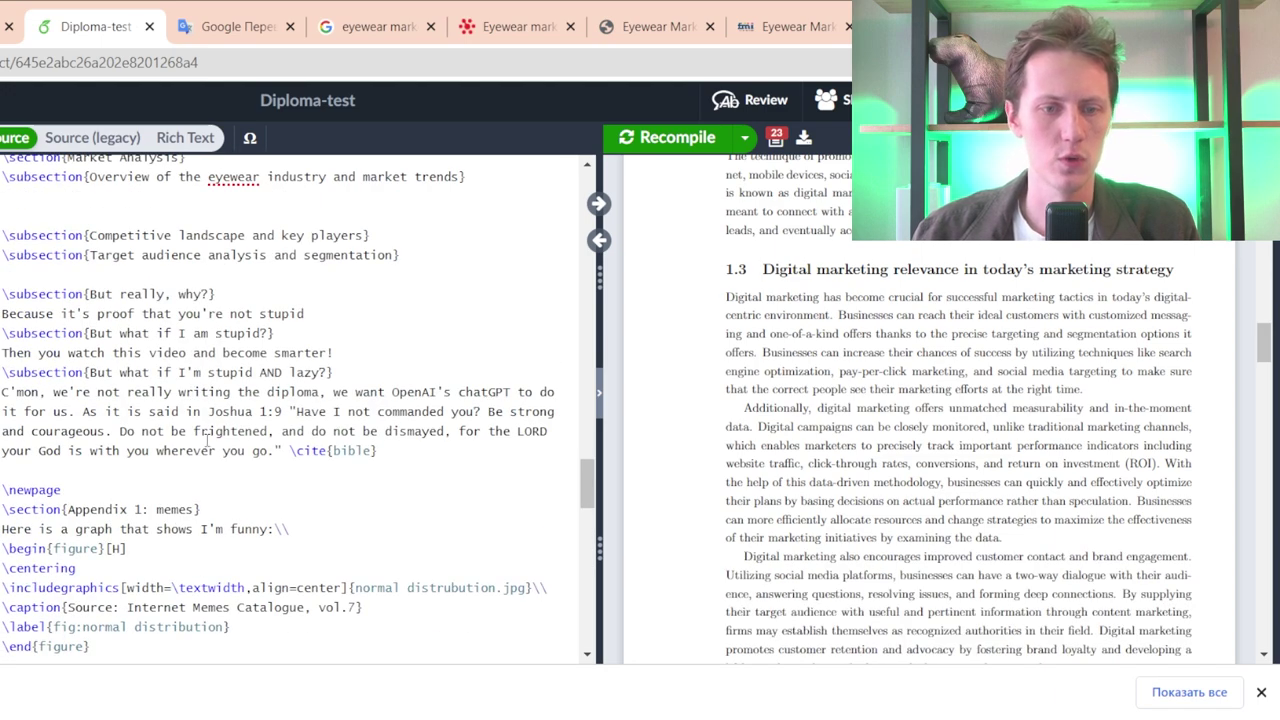
scroll(207, 441, "up", 4)
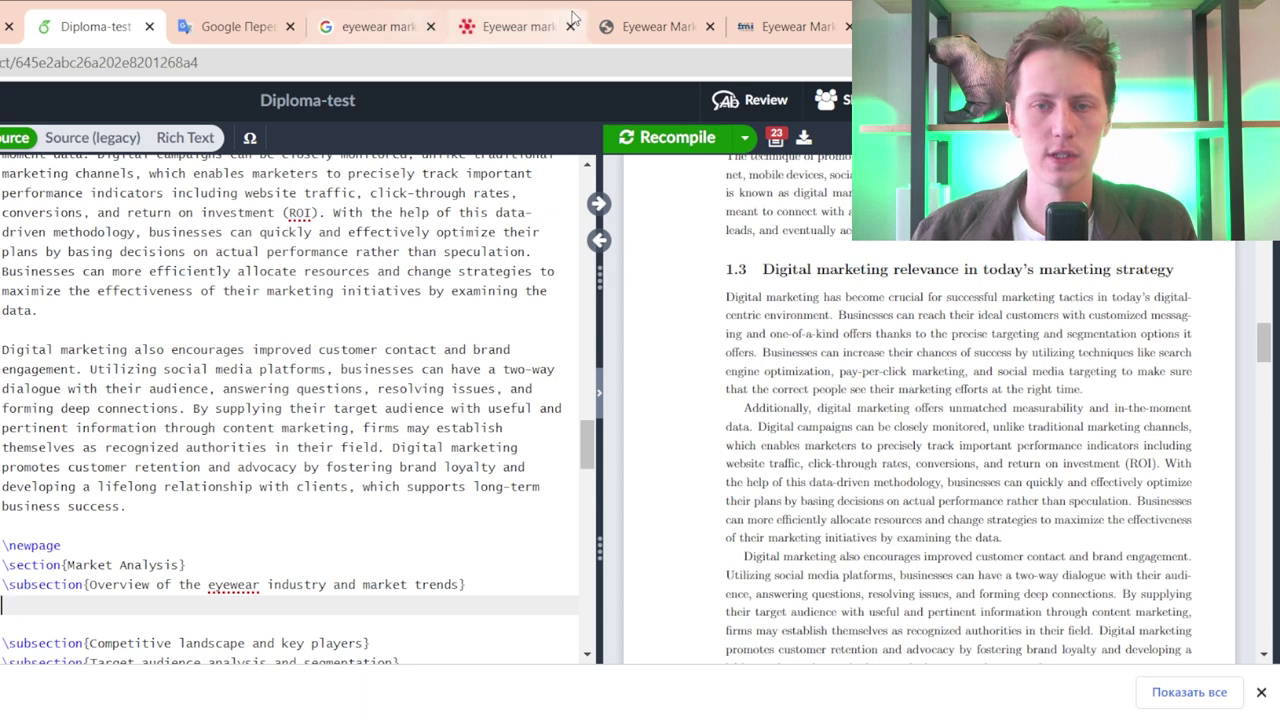
left_click(640, 26)
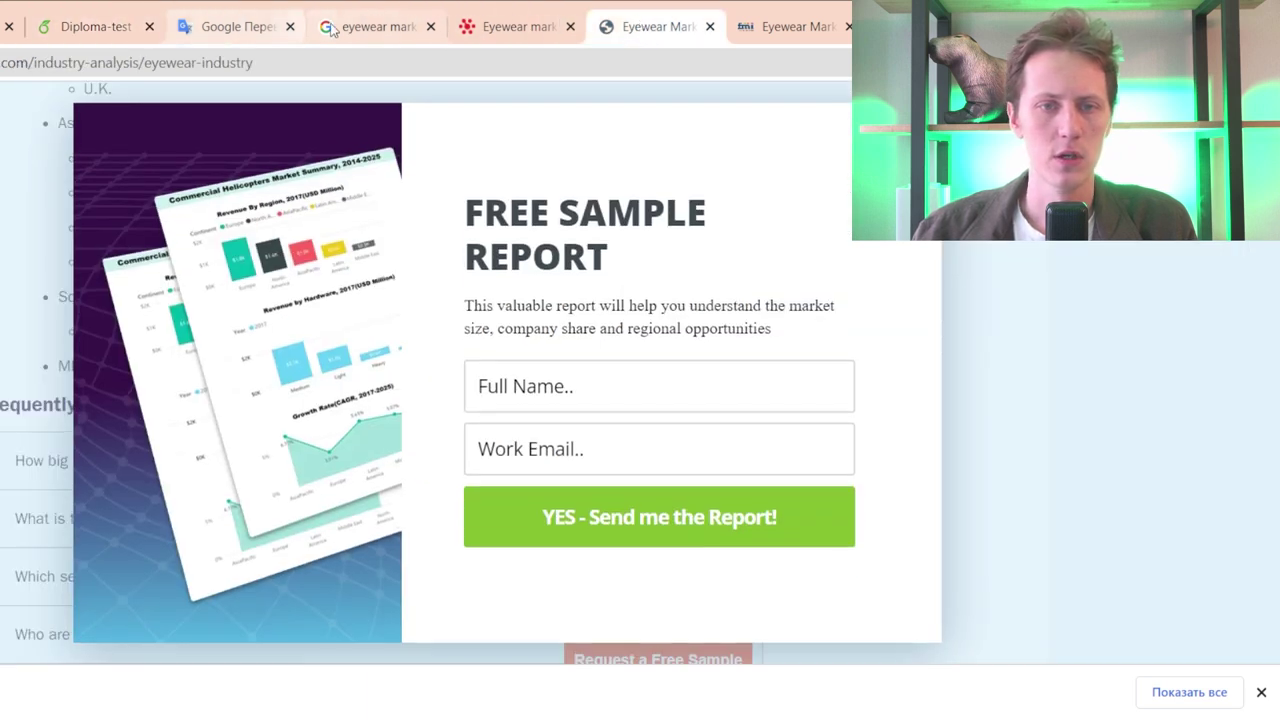
left_click(388, 24)
left_click(520, 28)
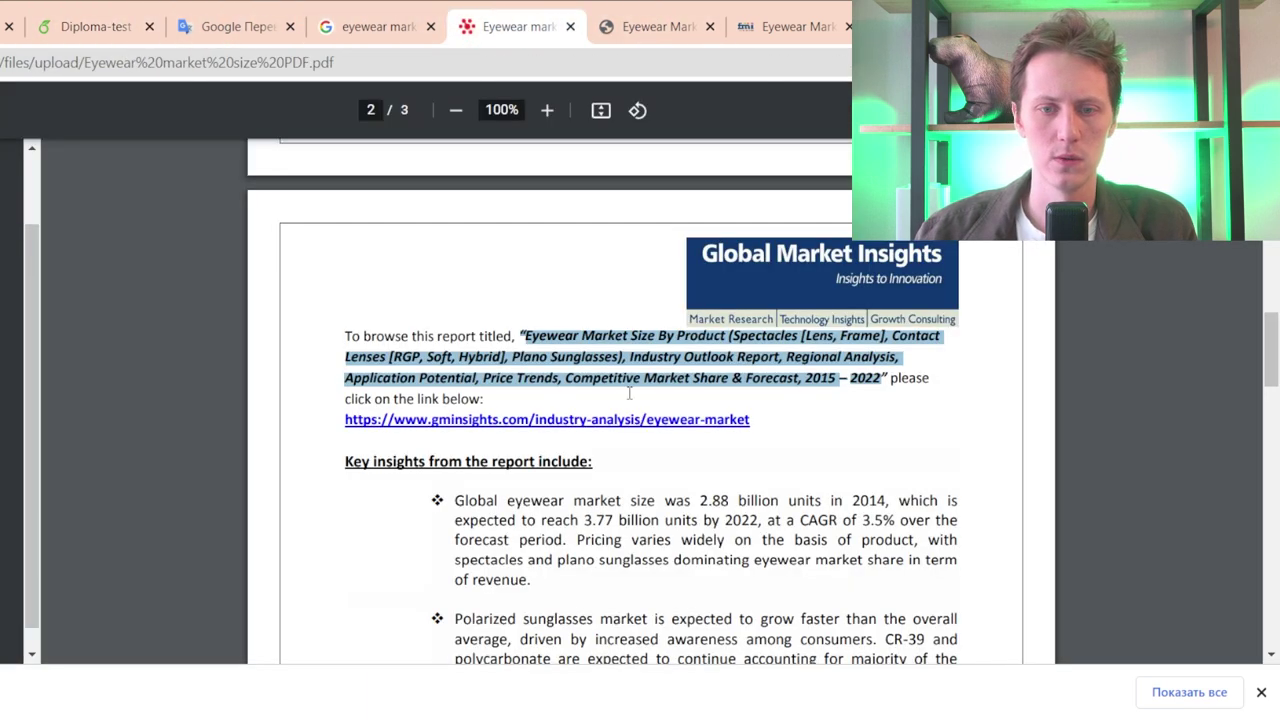
key("ctrl+Page_Up")
key("ctrl+Page_Up")
key("ctrl+Page_Up")
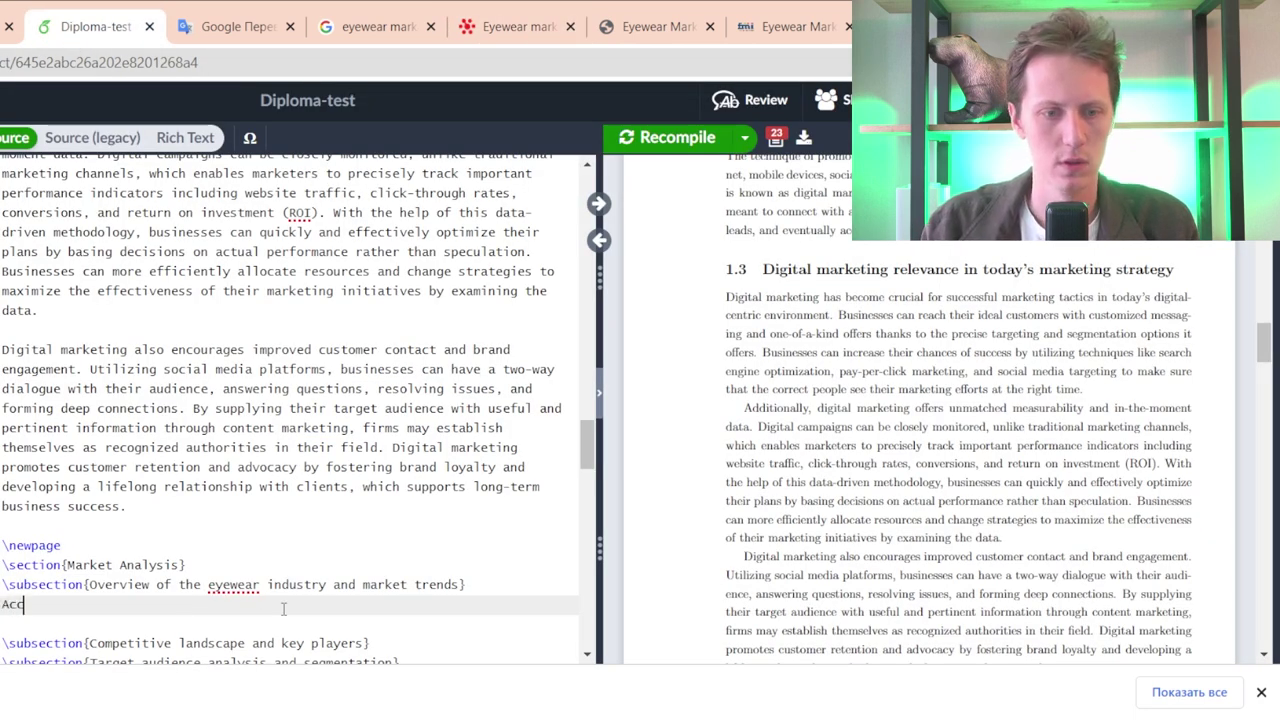
type("to ")
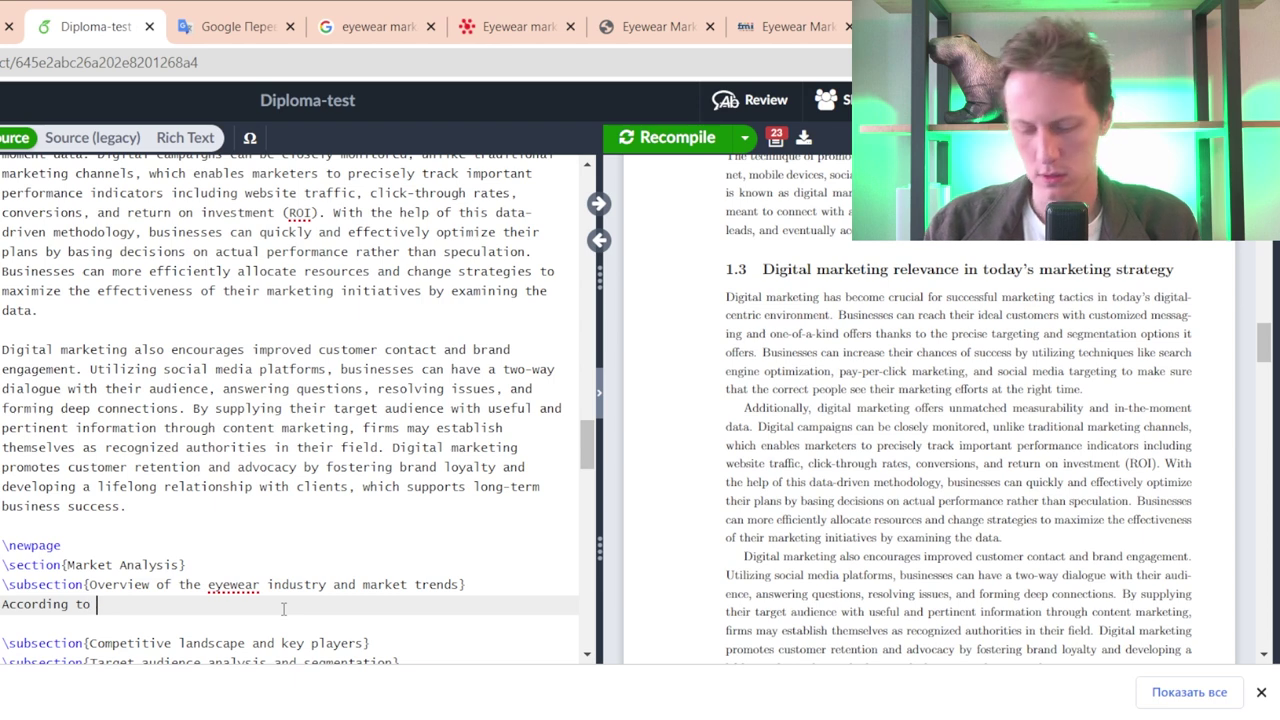
type("\\cite{")
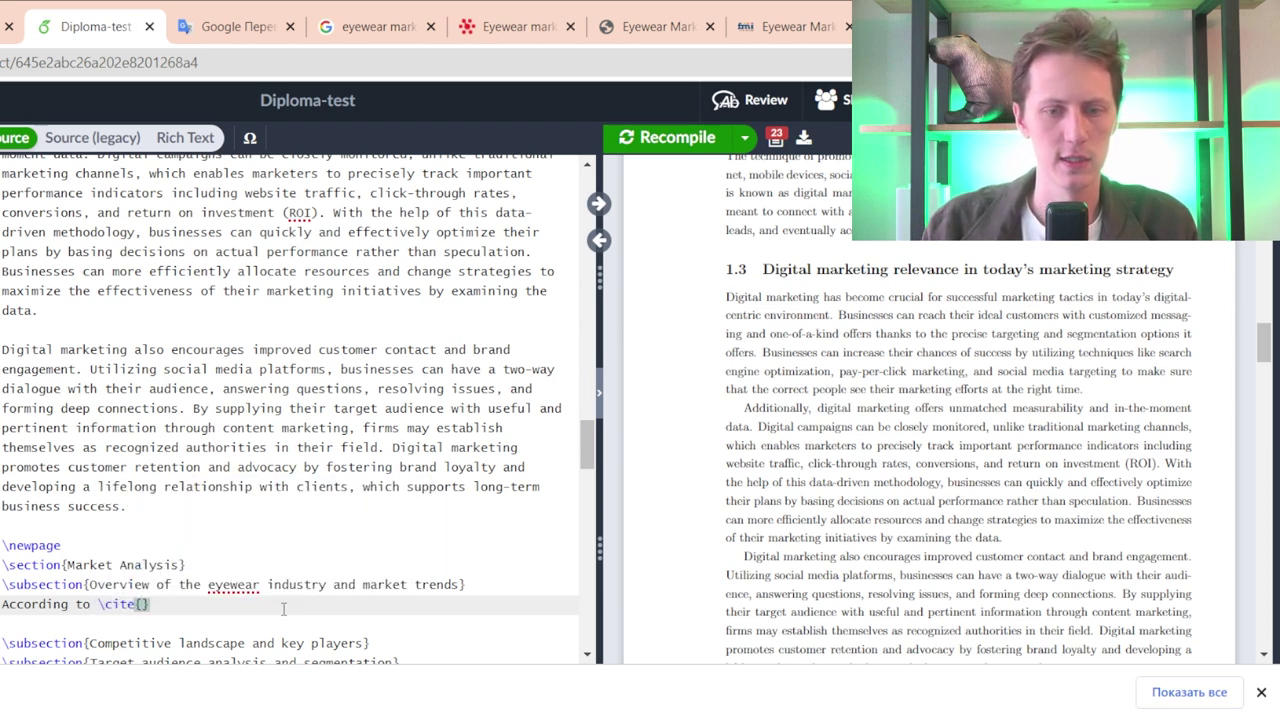
type("eyewear-ma")
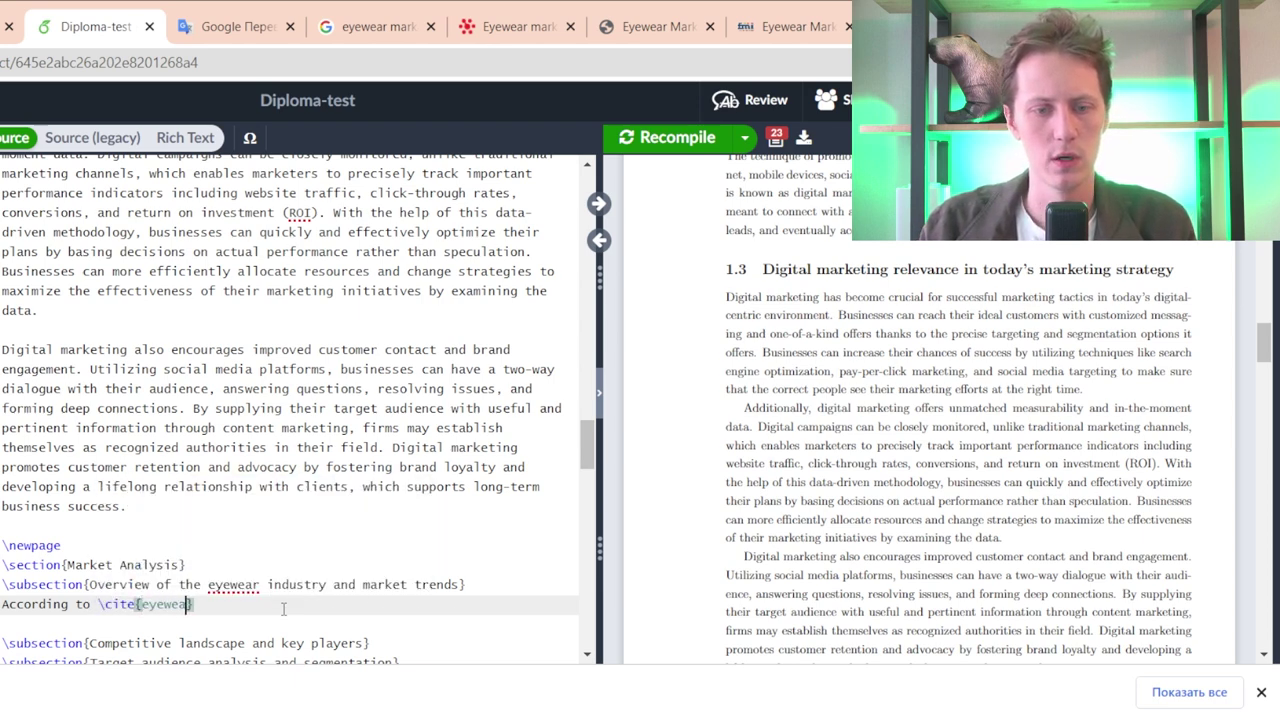
type("rketsize")
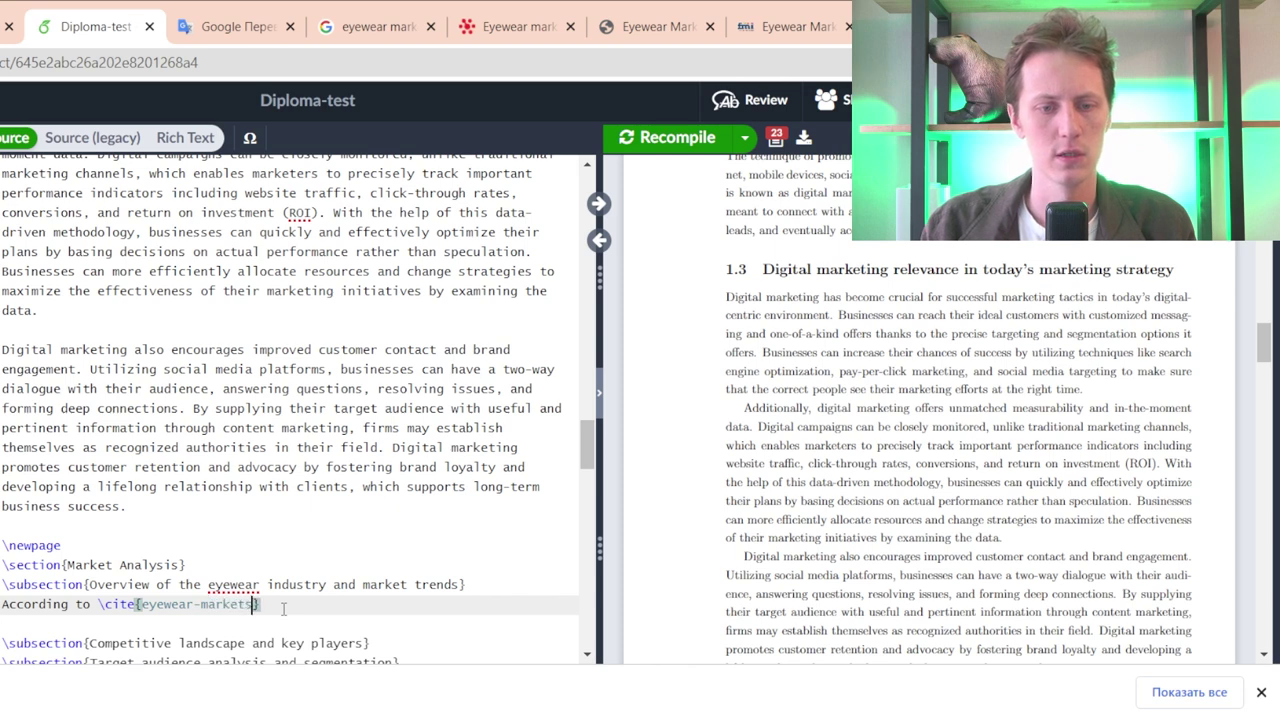
type("}")
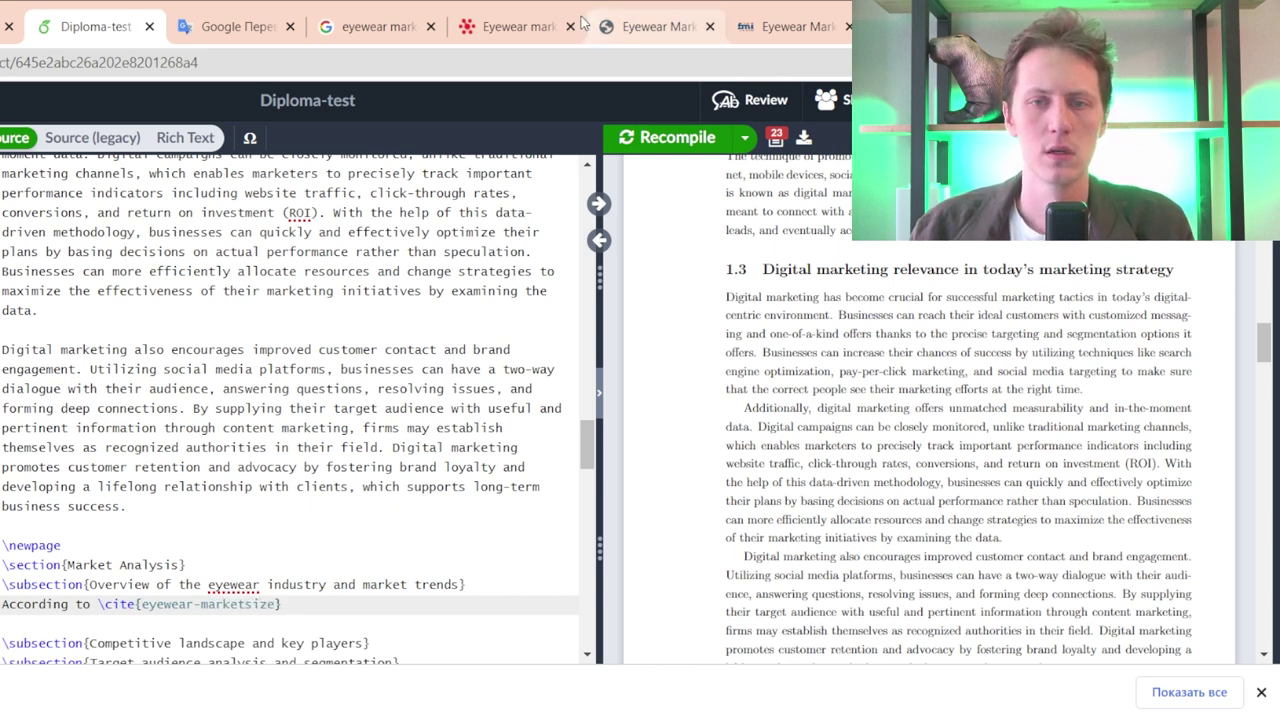
- Copy the global eyewear market size statement, through "at a CAGR of 3.5%", from the report PDF and paste it in quotation marks after the citation
left_click(521, 20)
scroll(540, 350, "down", 2)
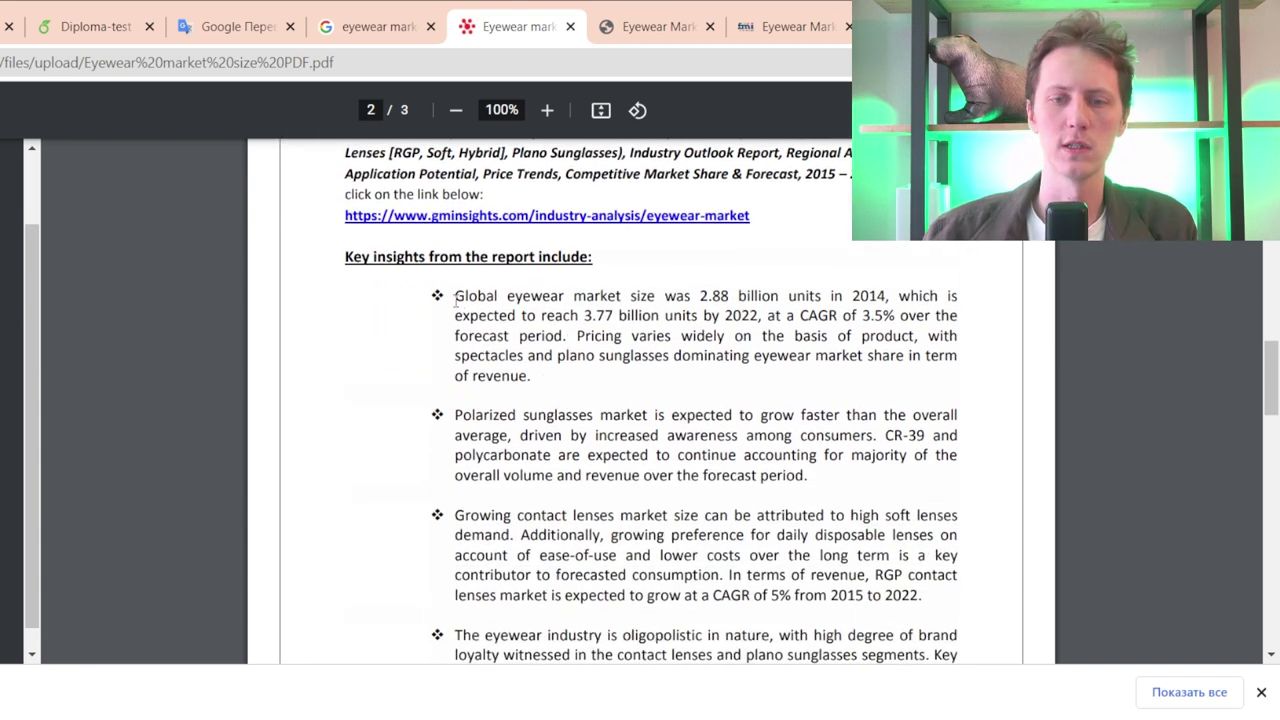
left_click_drag(453, 298, 895, 318)
key("ctrl+c")
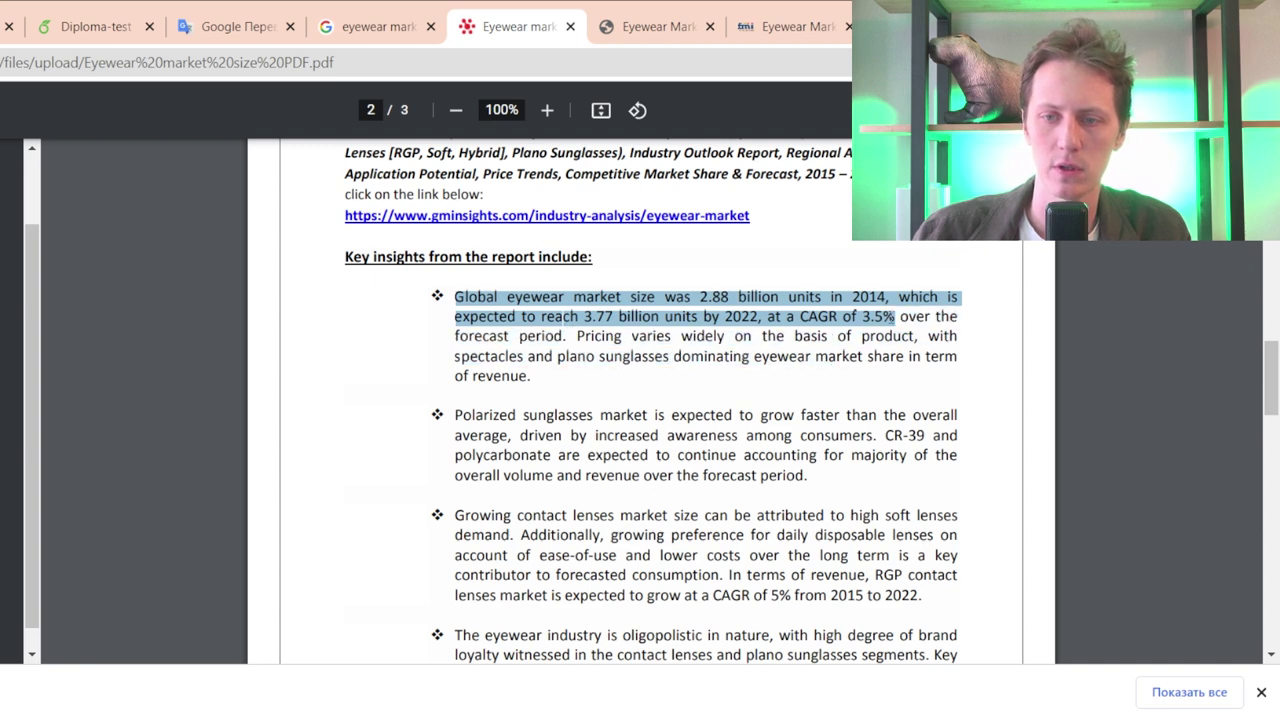
left_click(96, 26)
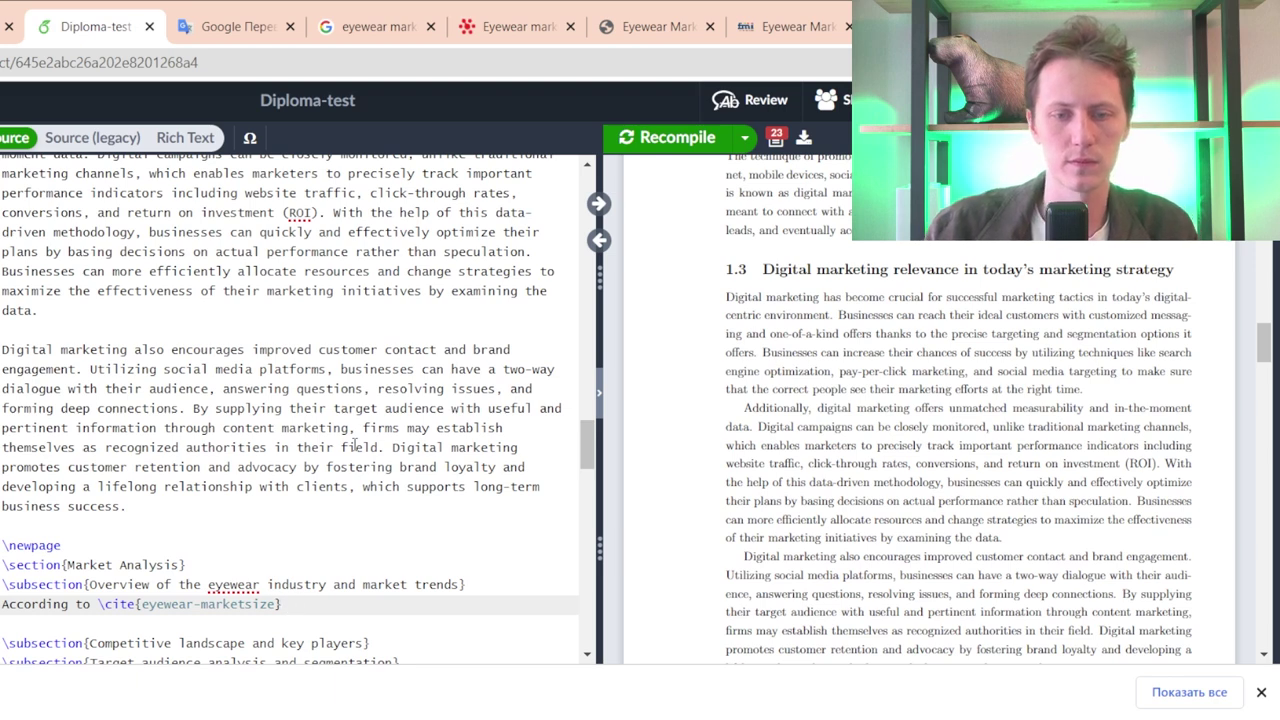
type("\"")
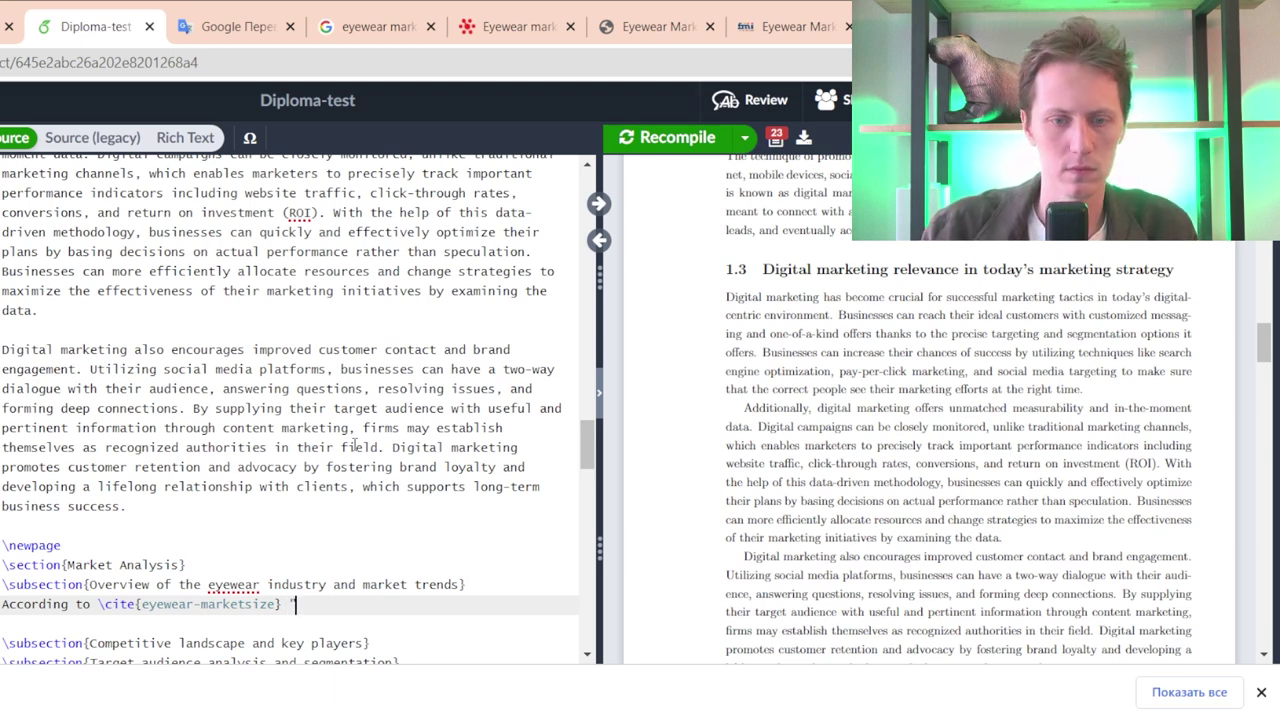
key("ctrl+v")
type("\"")
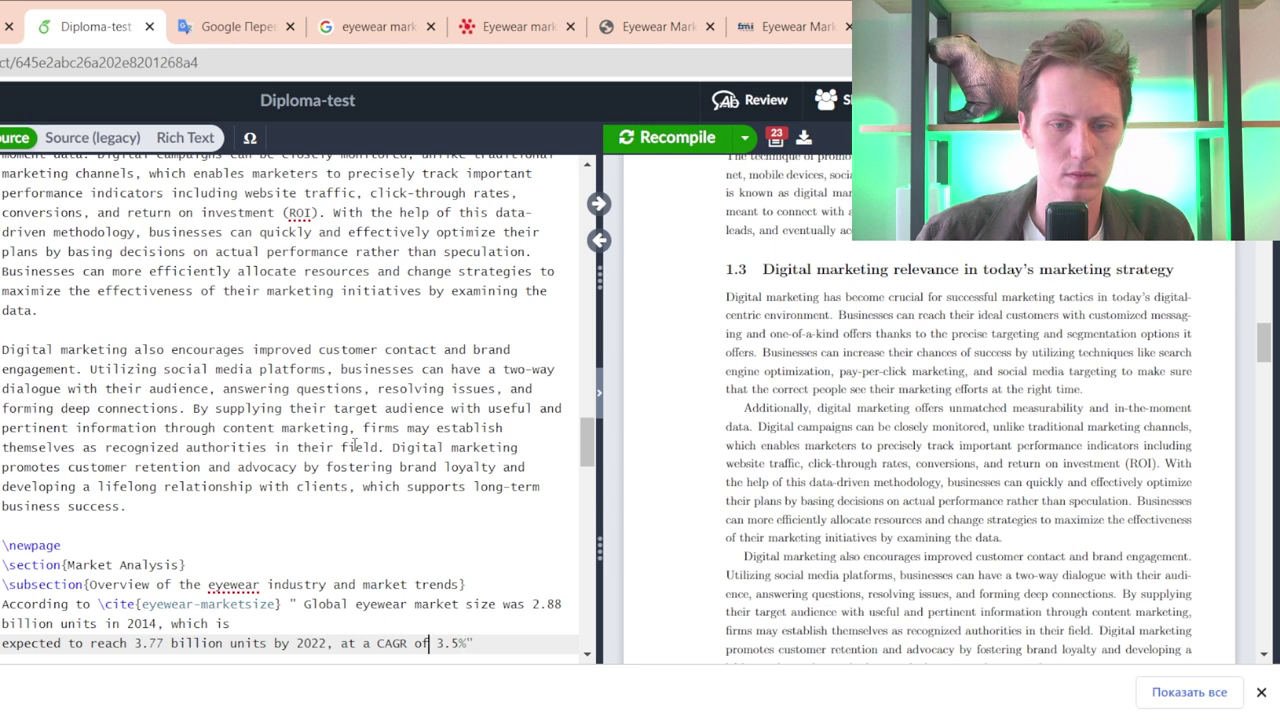
- Remove the extra space after the opening quotation mark and the line break inside the pasted market size quote
key("Left")
key("Left")
key("Left")
key("Left")
key("Left")
key("Left")
key("Left")
key("Left")
key("Left")
key("Left")
key("Left")
key("Left")
key("Up")
key("Up")
key("BackSpace")
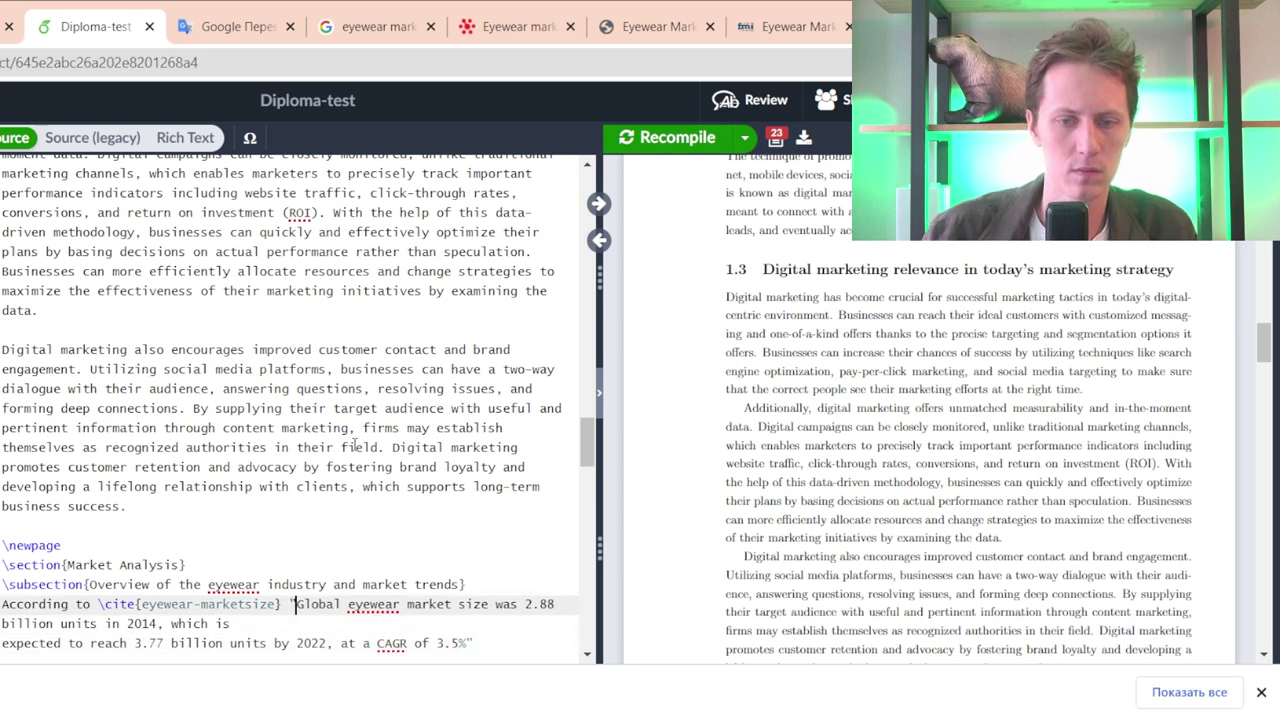
left_click(3, 645)
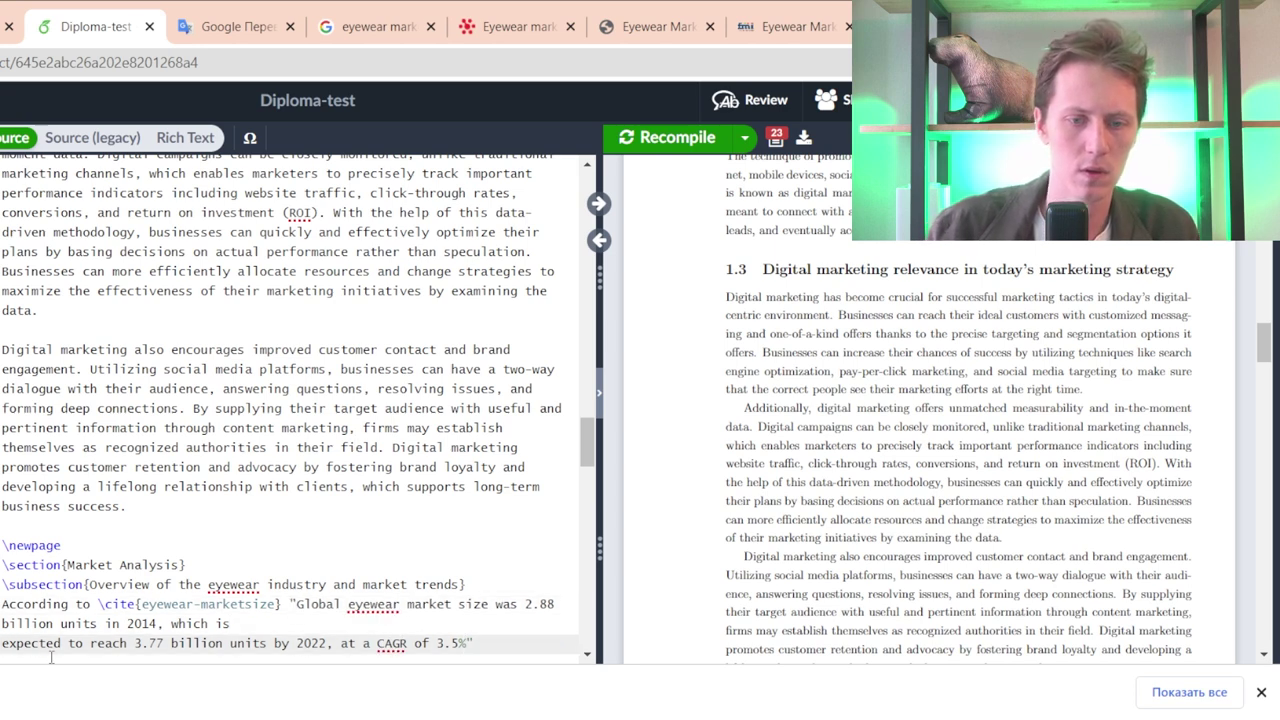
key("BackSpace")
- Escape the percent sign in the quote as "3.5\%" and add a comma after the closing quotation mark
key("Down")
key("Left")
key("Left")
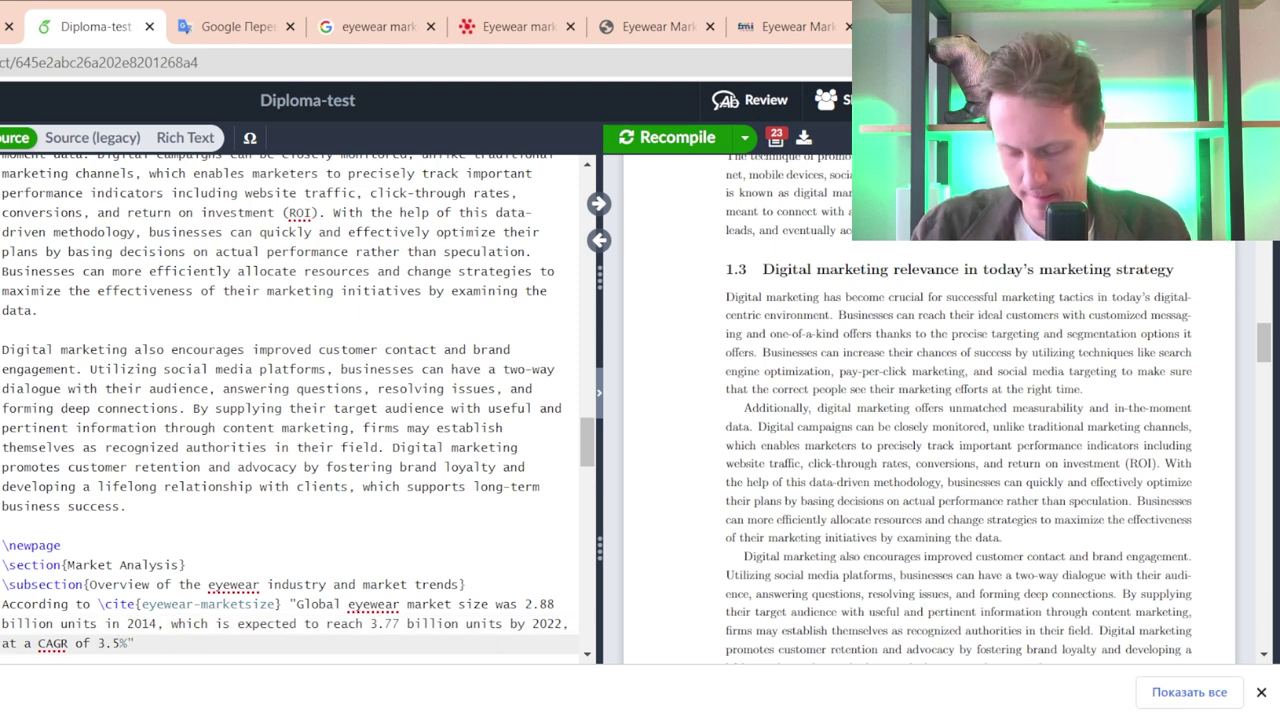
type("\\")
key("Right")
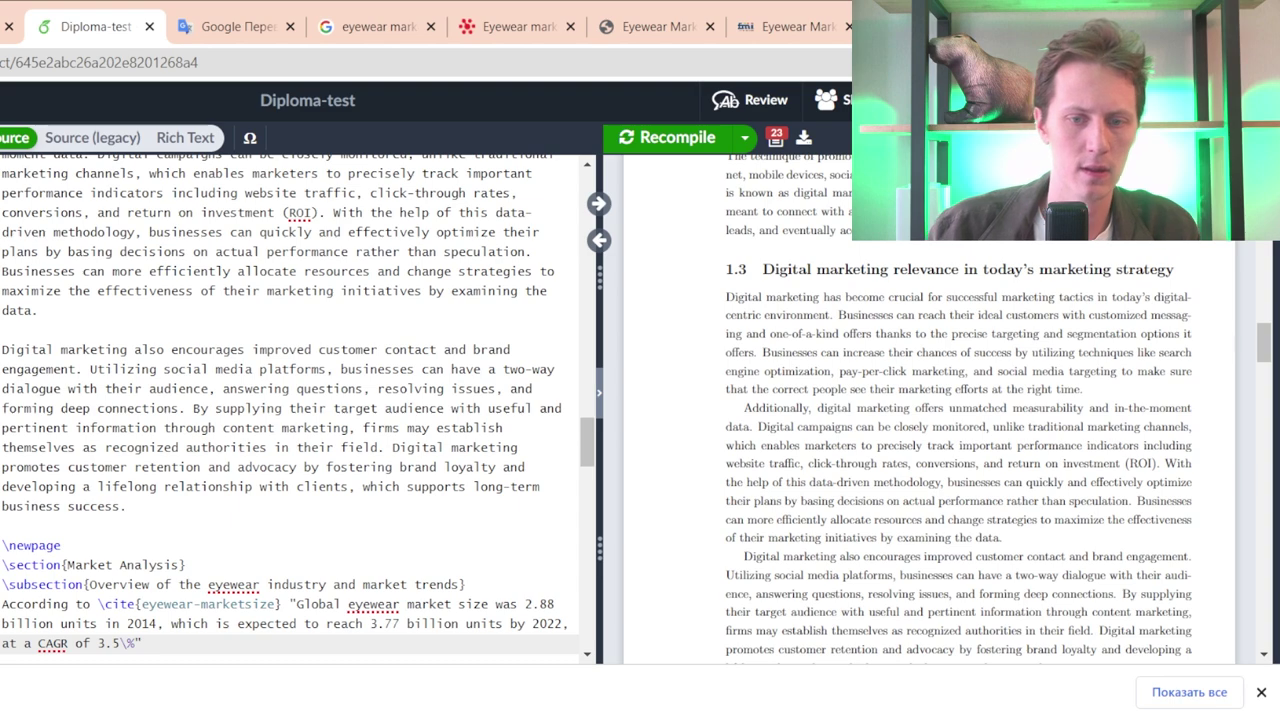
type(",")
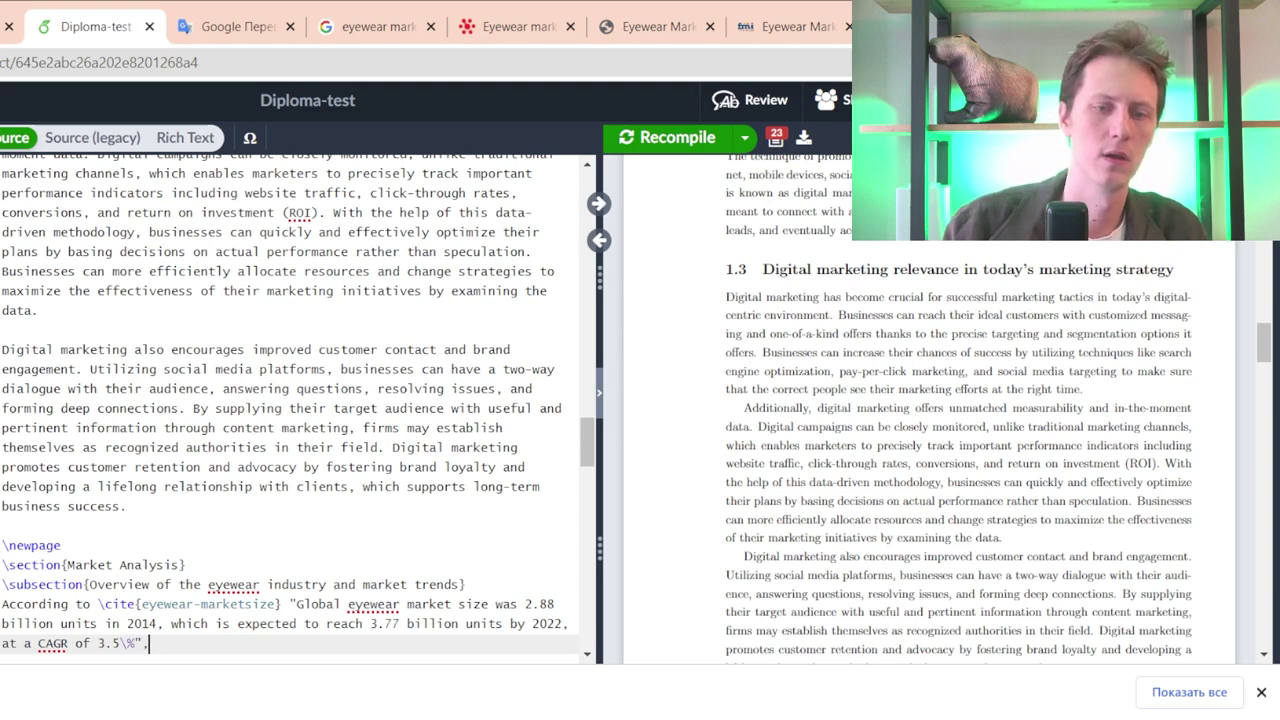
scroll(285, 342, "down", 3)
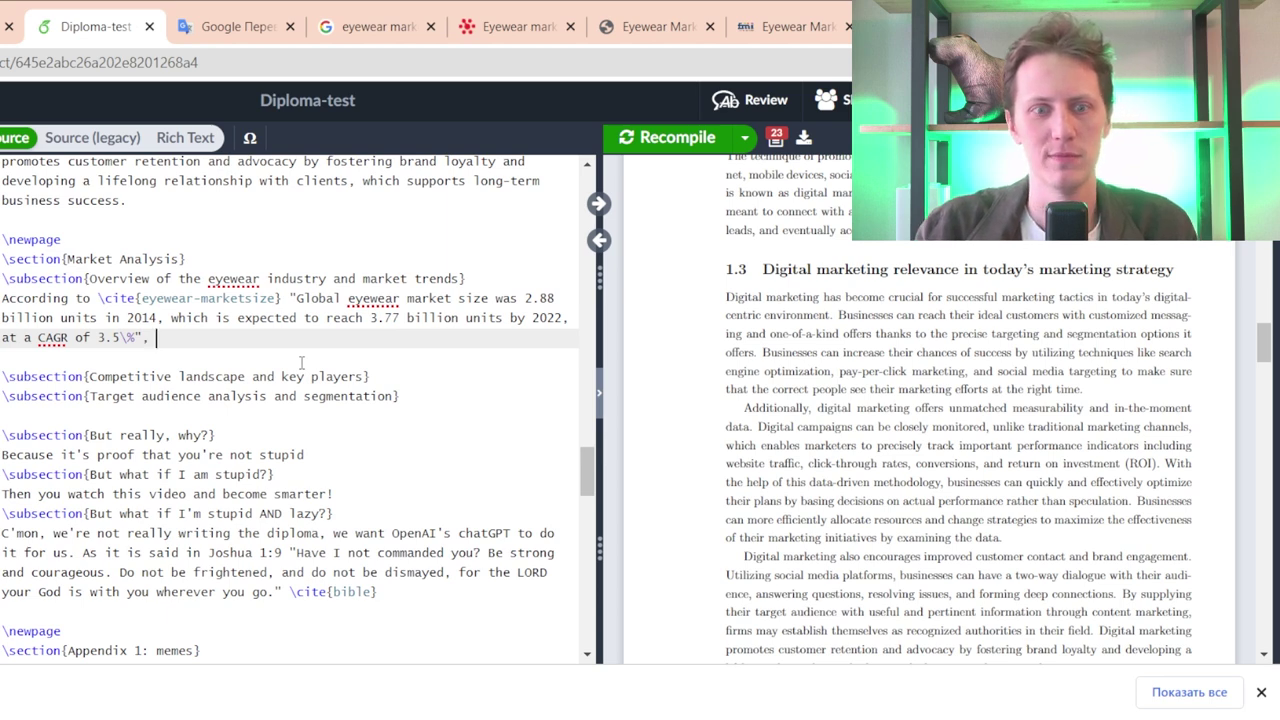
type("which")
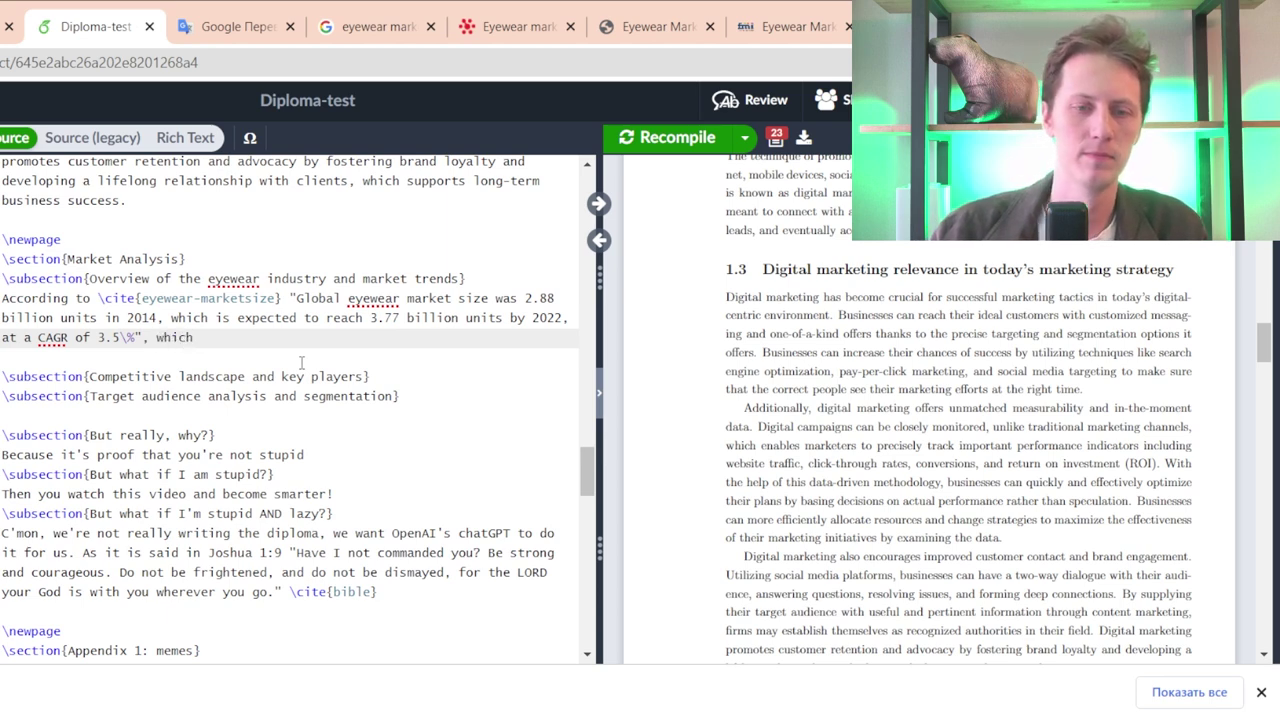
key("BackSpace")
key("BackSpace")
key("BackSpace")
key("BackSpace")
key("BackSpace")
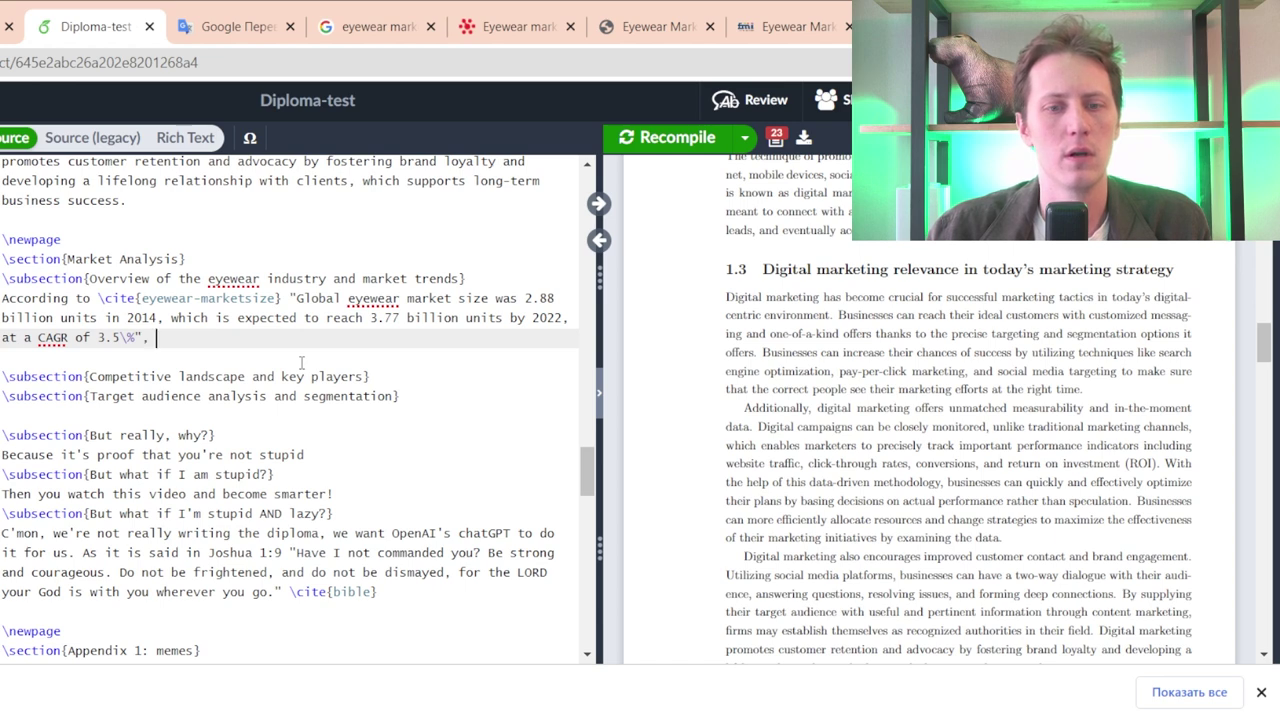
- Continue the sentence after the quote with the word "with", trying and discarding the wording "our company"
type("with")
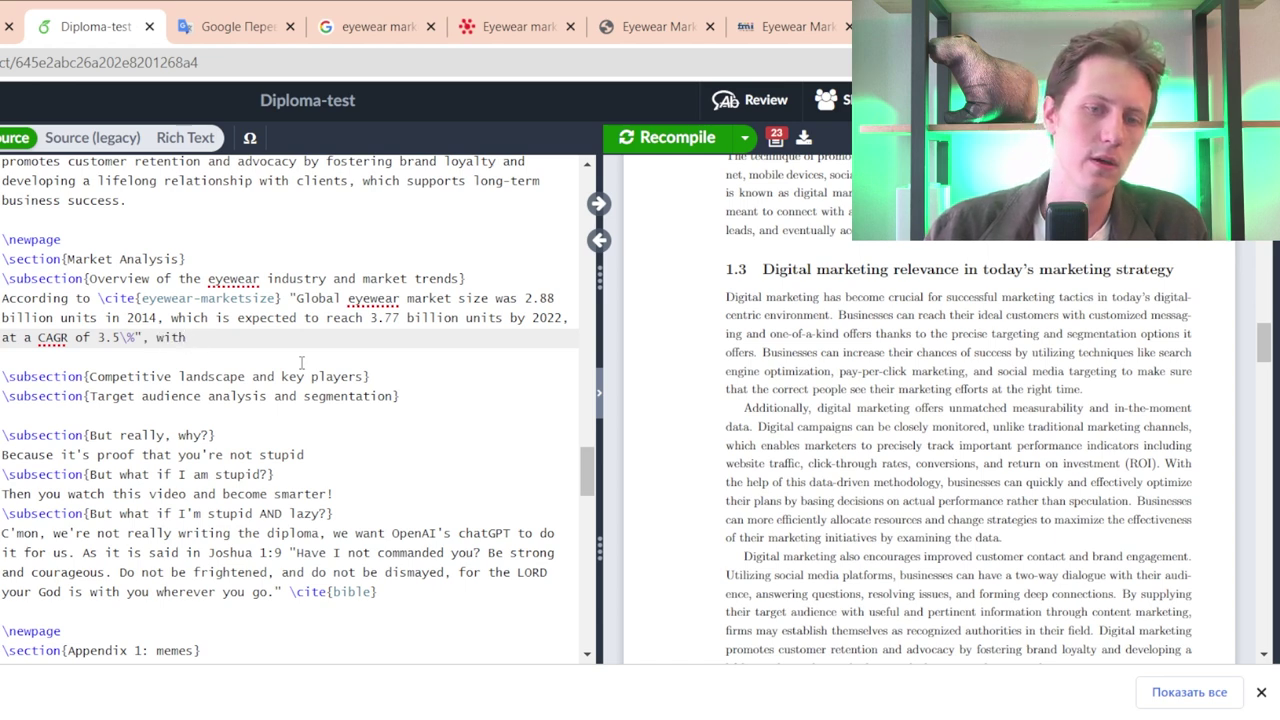
type(" our company")
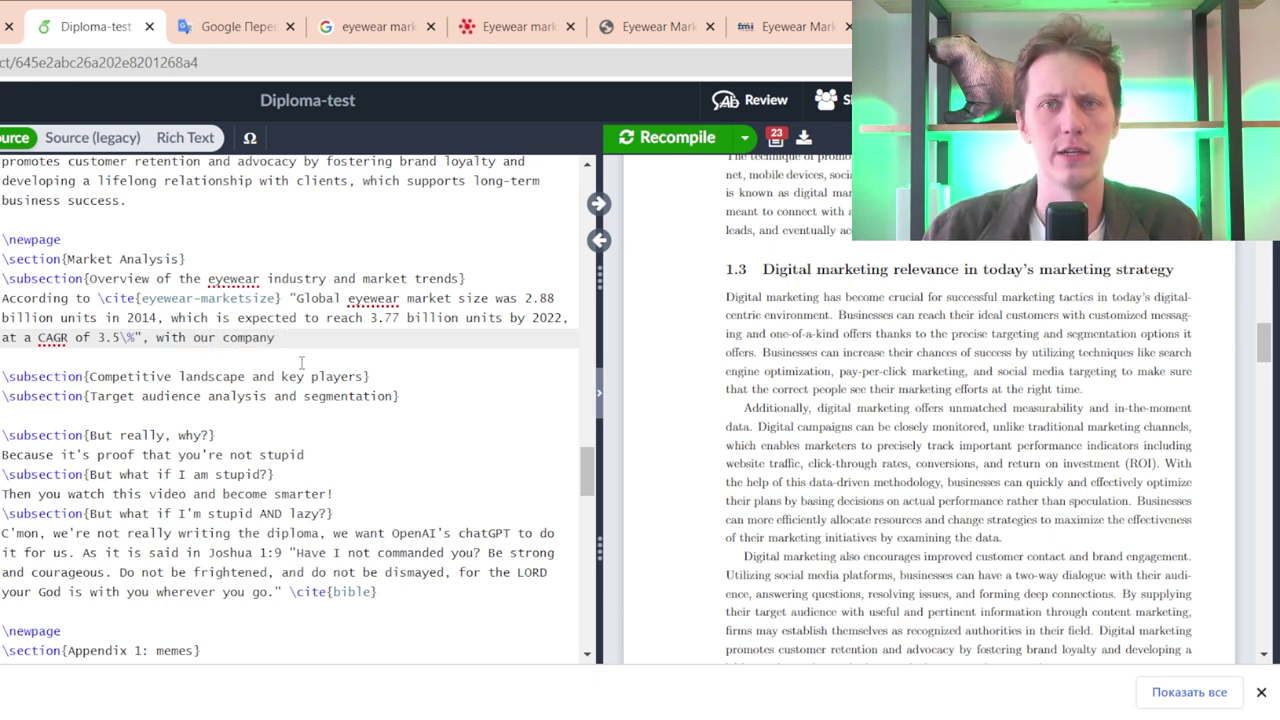
key("BackSpace")
key("BackSpace")
key("BackSpace")
key("BackSpace")
key("BackSpace")
key("BackSpace")
key("BackSpace")
key("BackSpace")
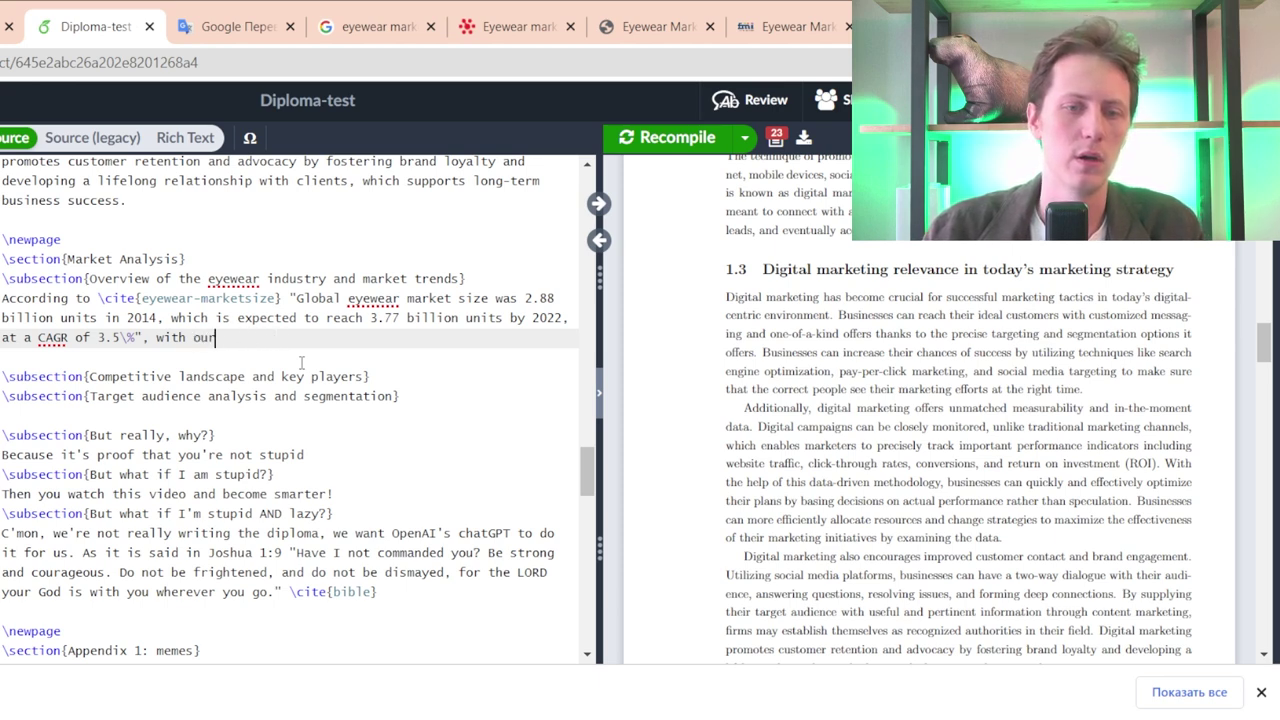
key("BackSpace")
key("BackSpace")
key("BackSpace")
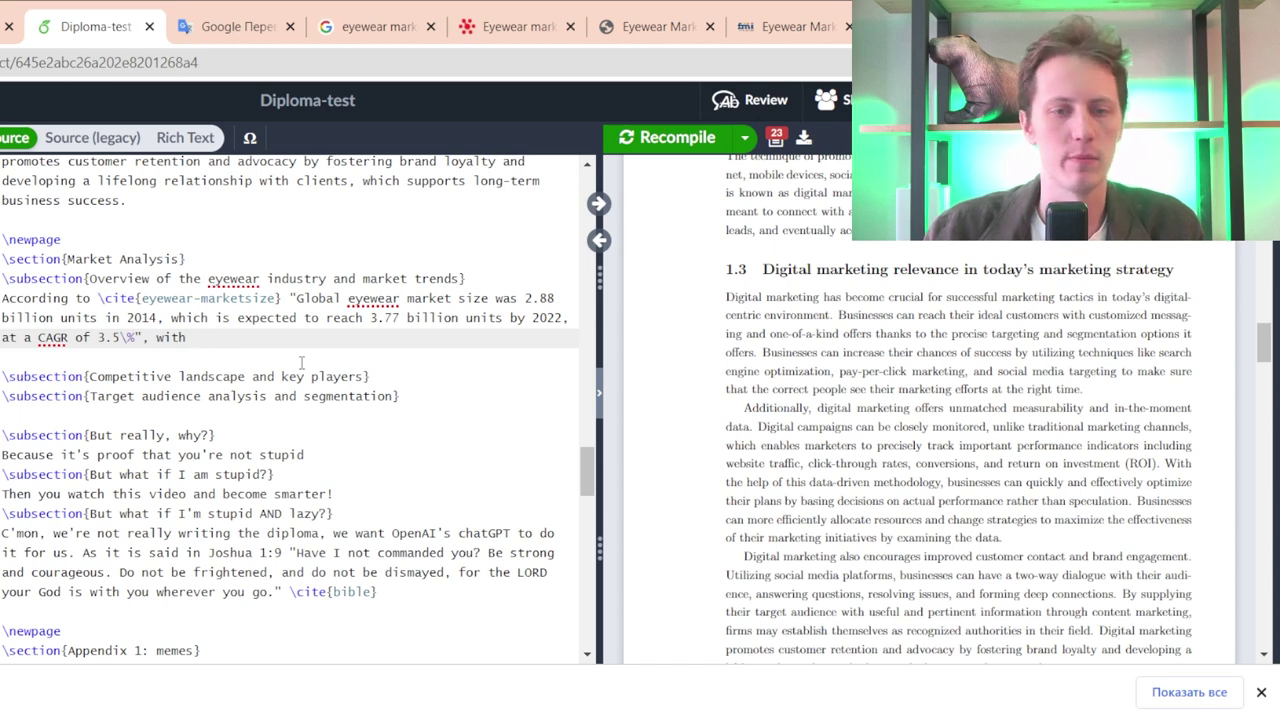
- Continue the Market Analysis sentence after "with" using the placeholder "name-of-the-researched-store-chain" and the word "occupiying"
type("name")
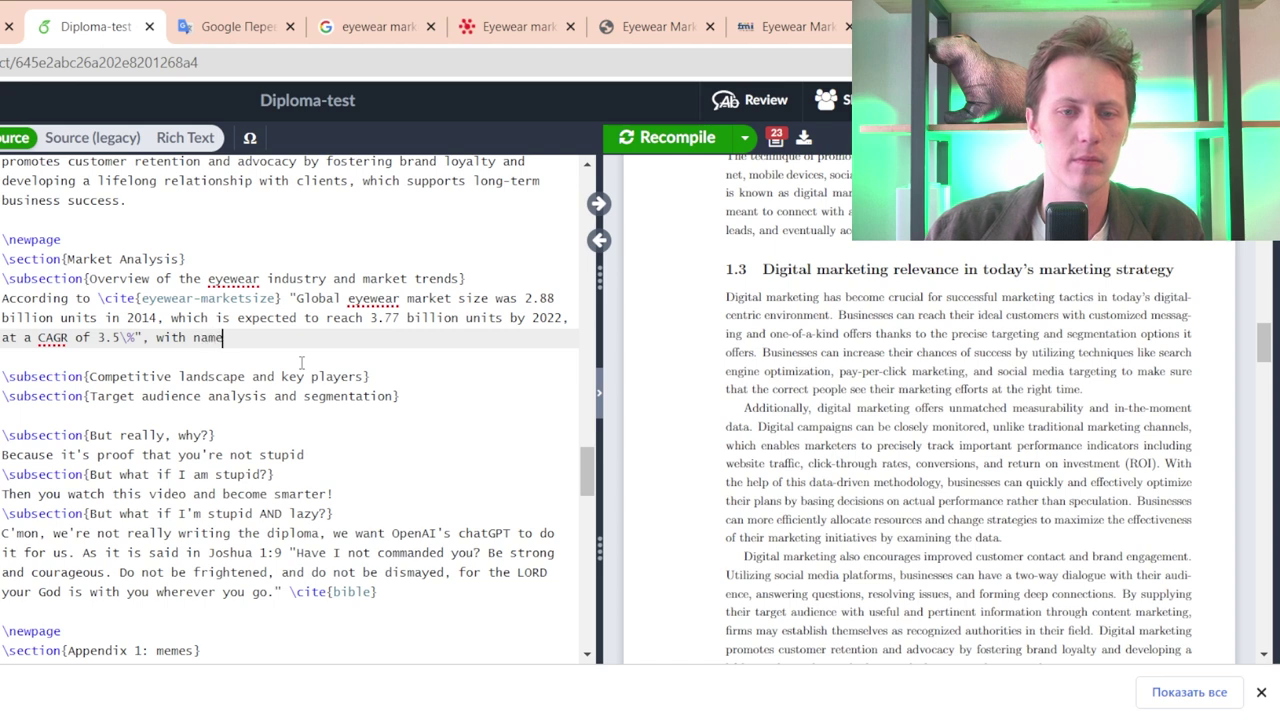
type("-of-the-")
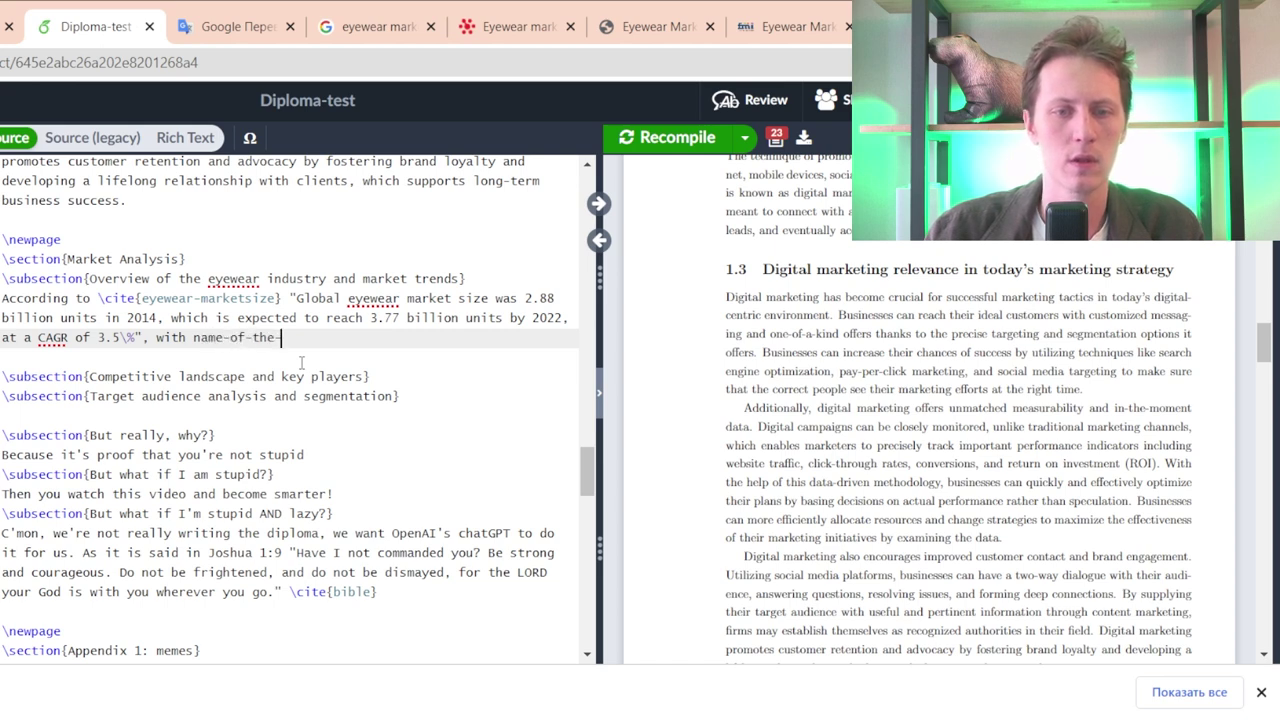
type("research")
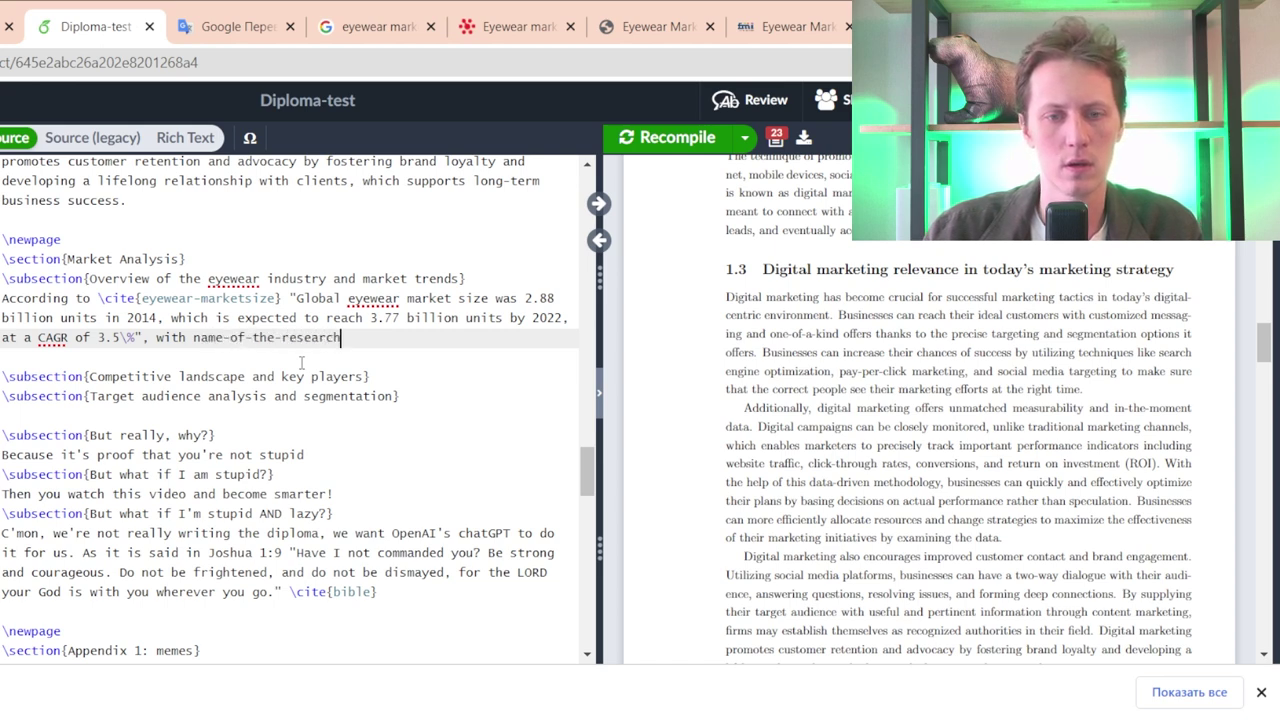
type("ed-store-chai")
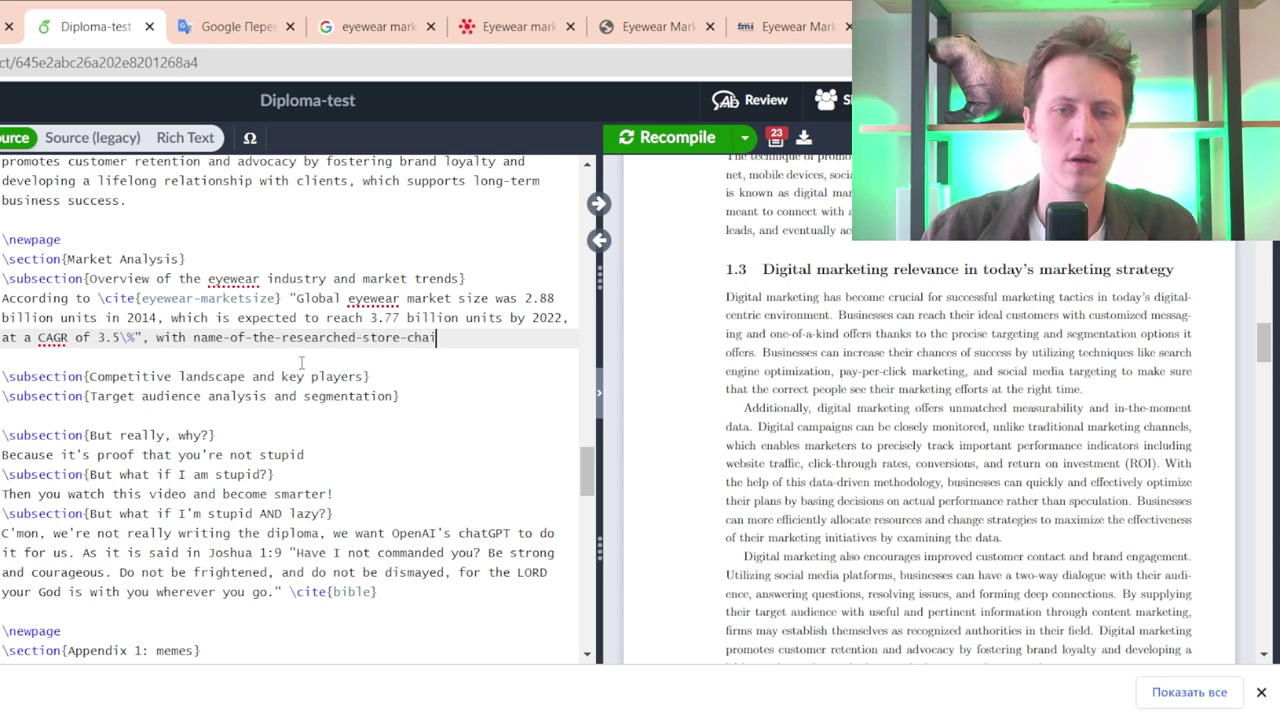
type("n occupying ")
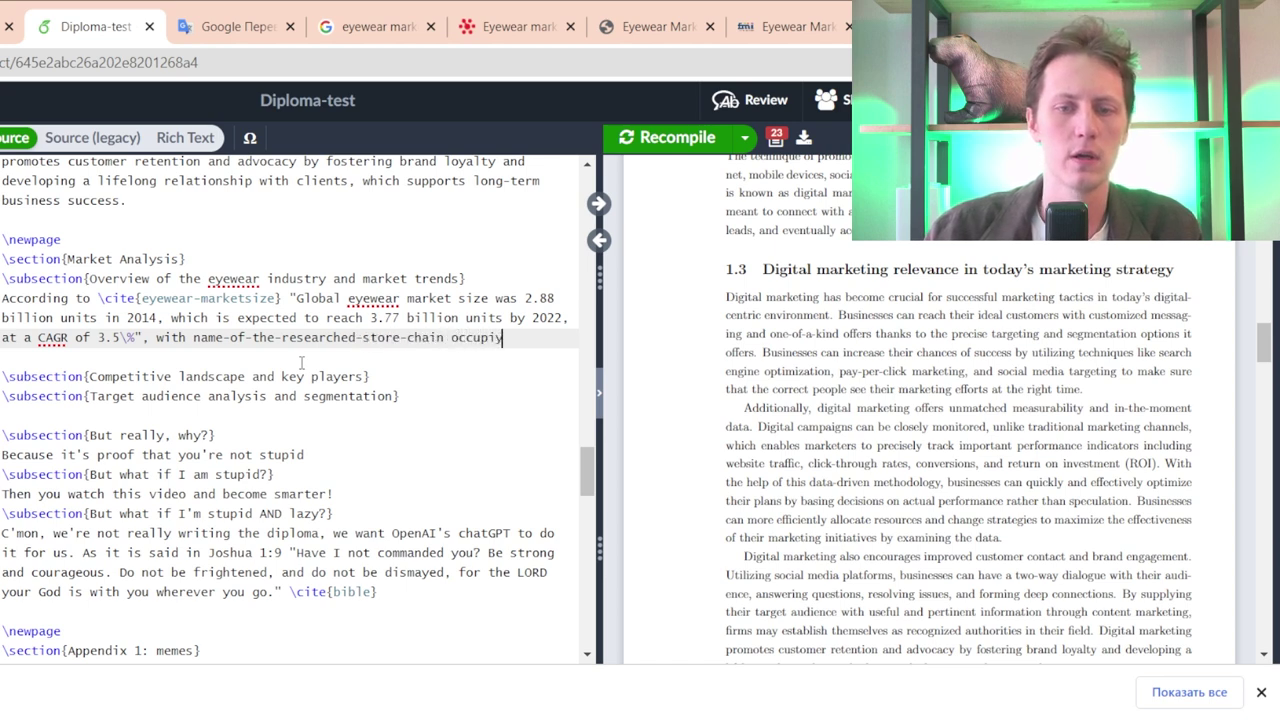
- Finish the sentence with "only 0.001\% of this industry.", ending it with a period instead of a comma
type("only 0.0")
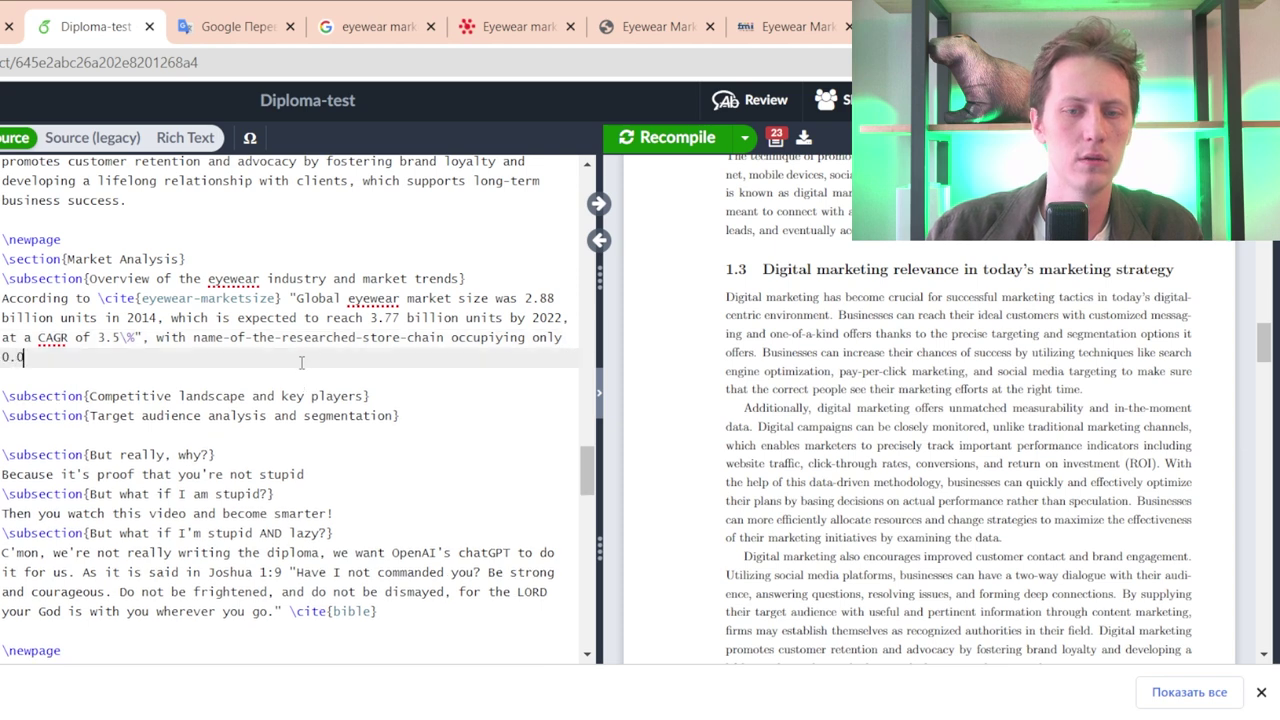
type("01")
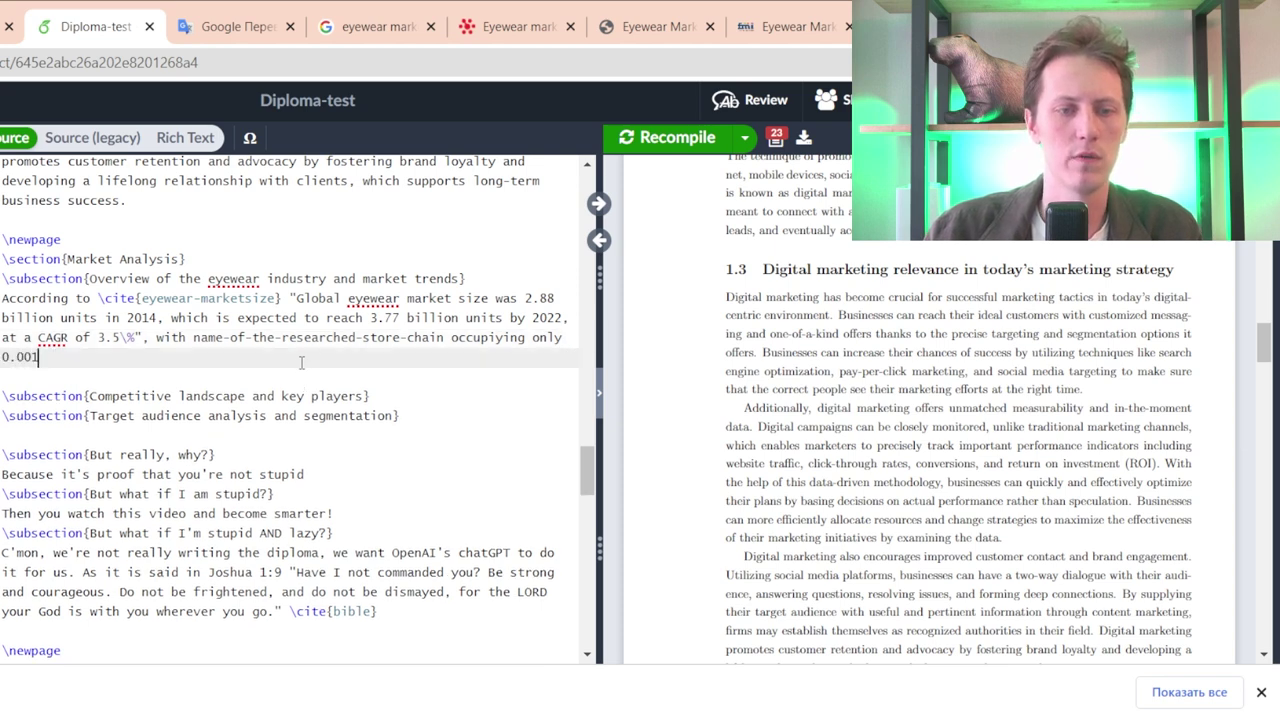
type("\\%")
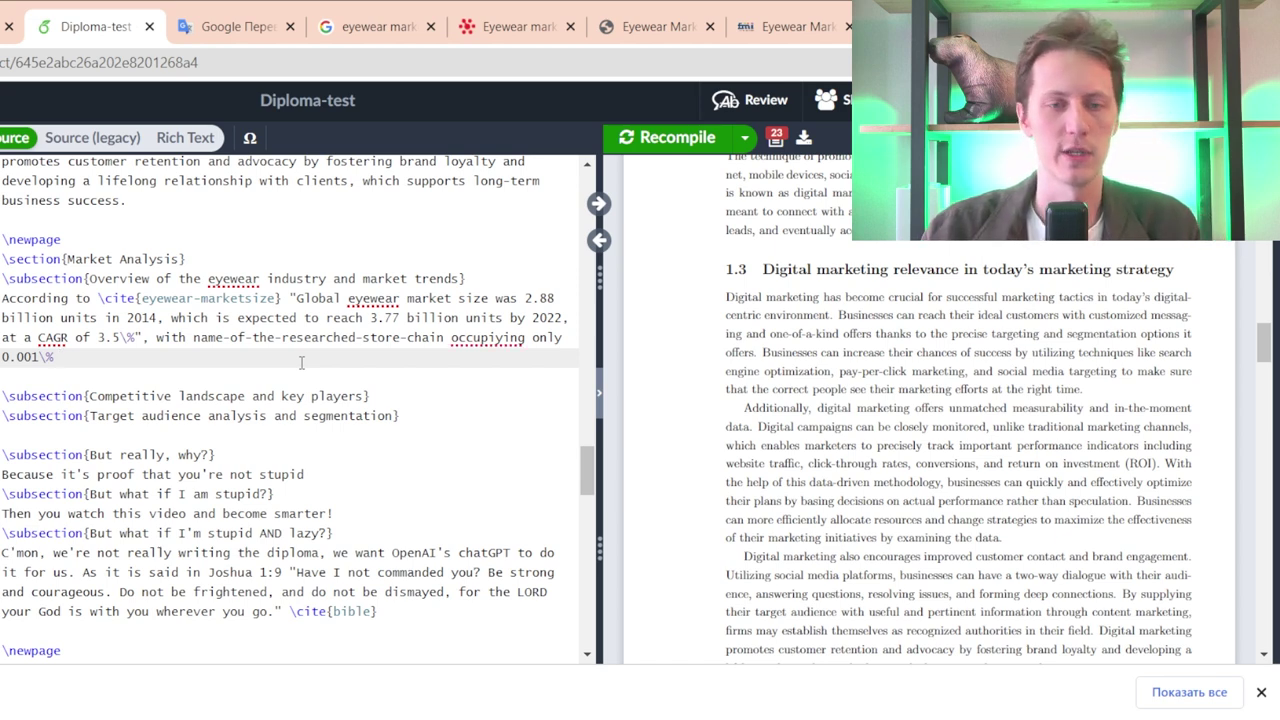
type(" of ")
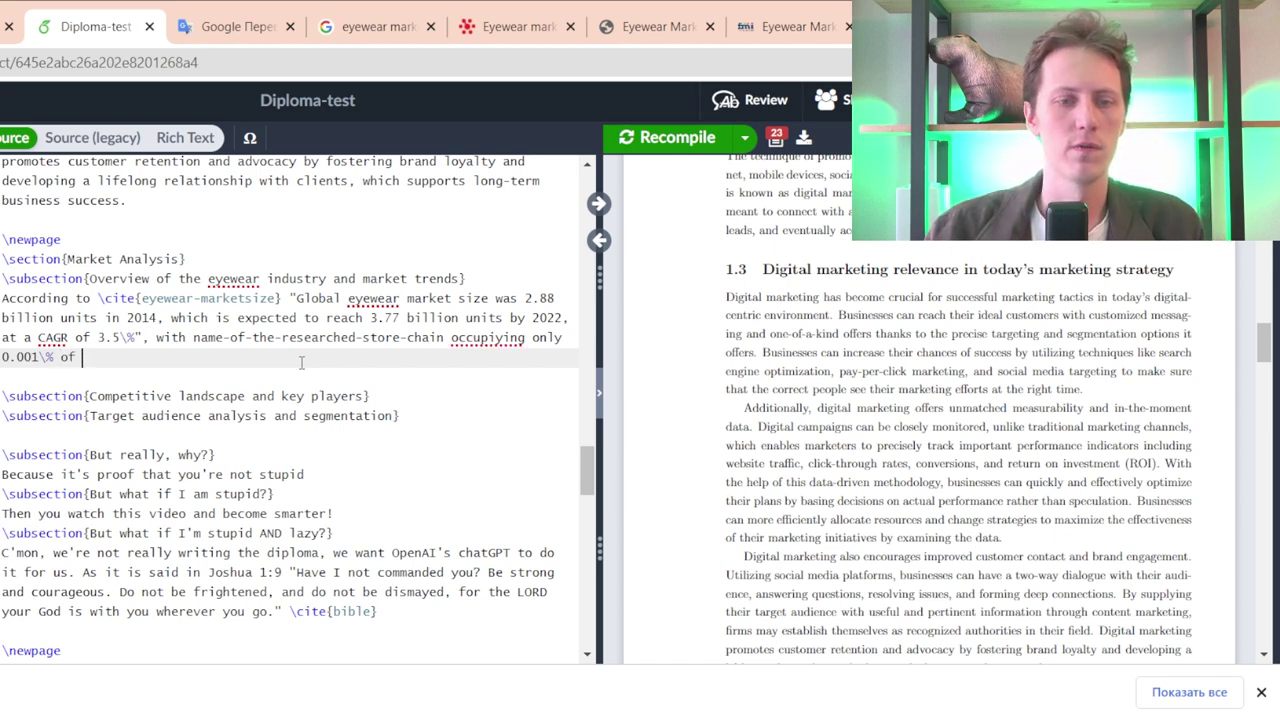
type("this industry, ")
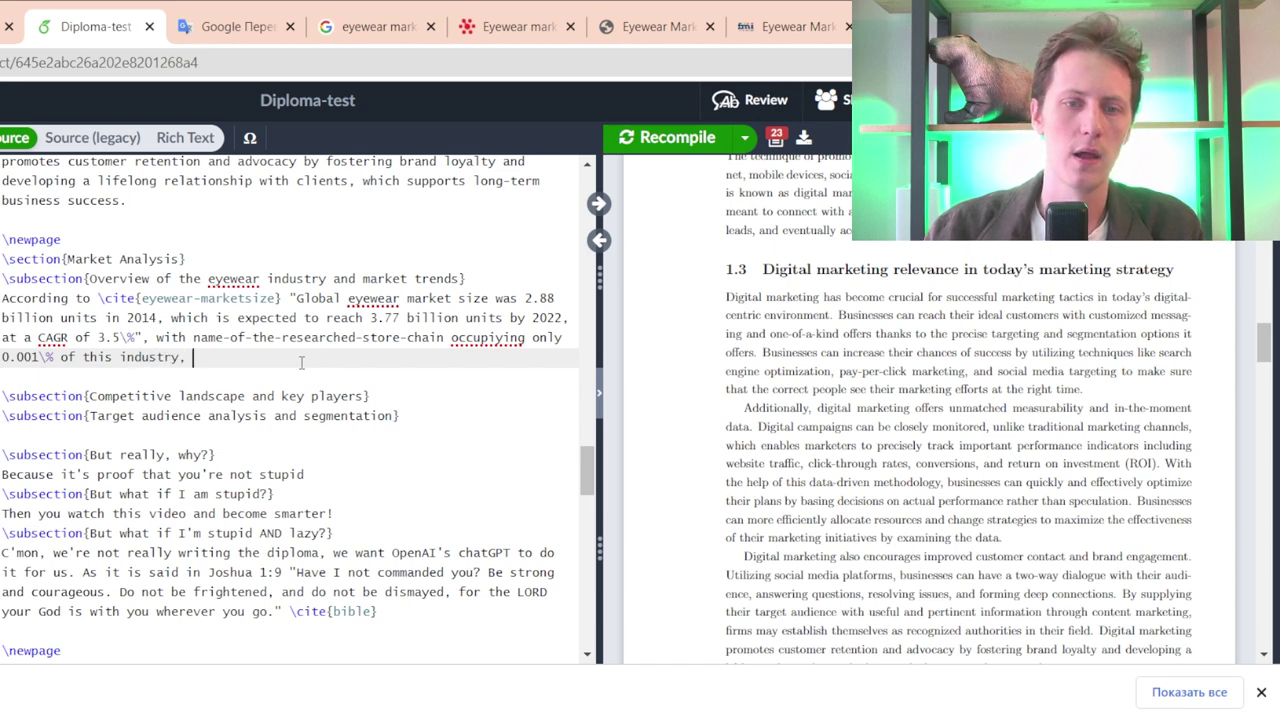
key("BackSpace")
key("BackSpace")
type(". ")
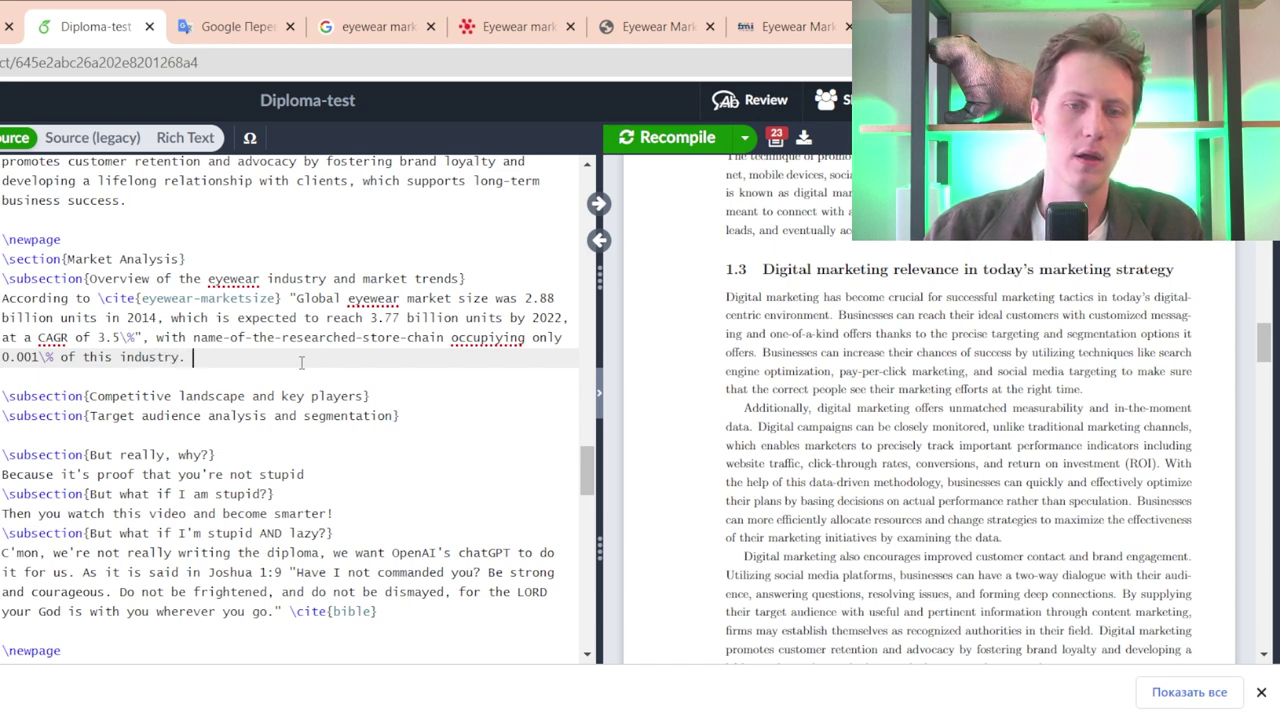
- Begin a second sentence reading "This provides it with unquestionable opportunities for rapid growth," in the eyewear industry overview
type("This provides ")
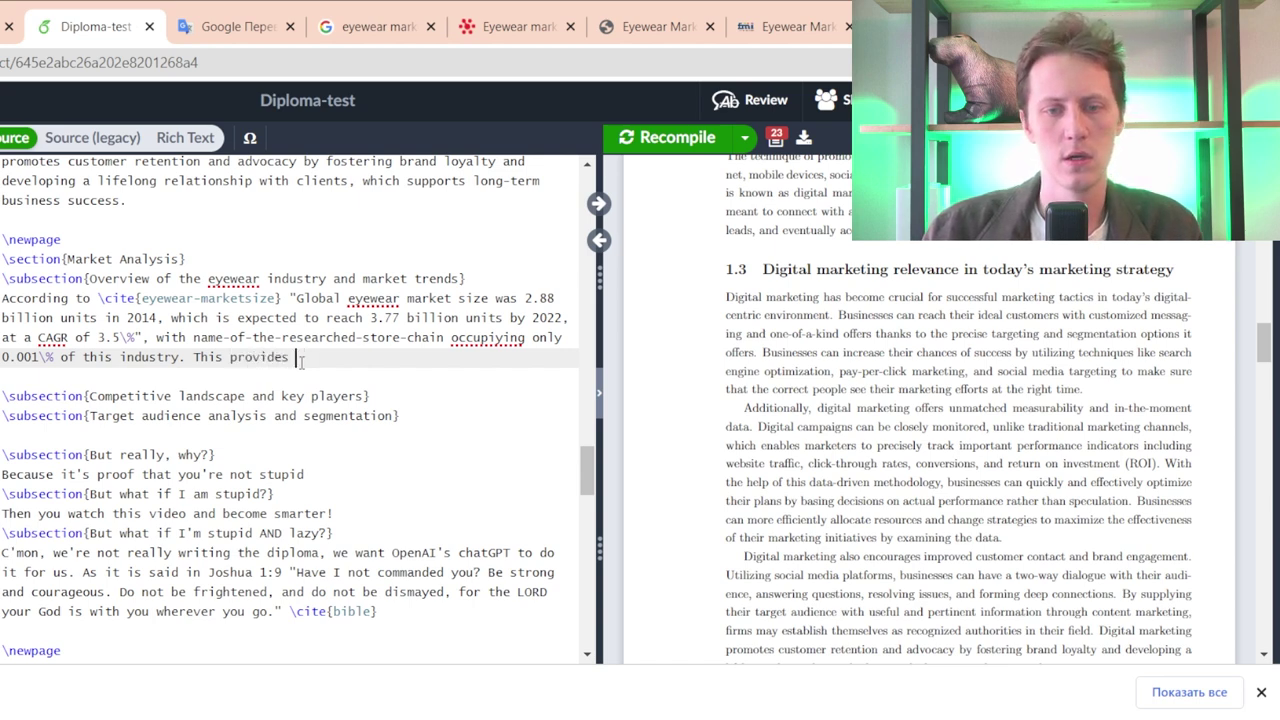
type("tt with")
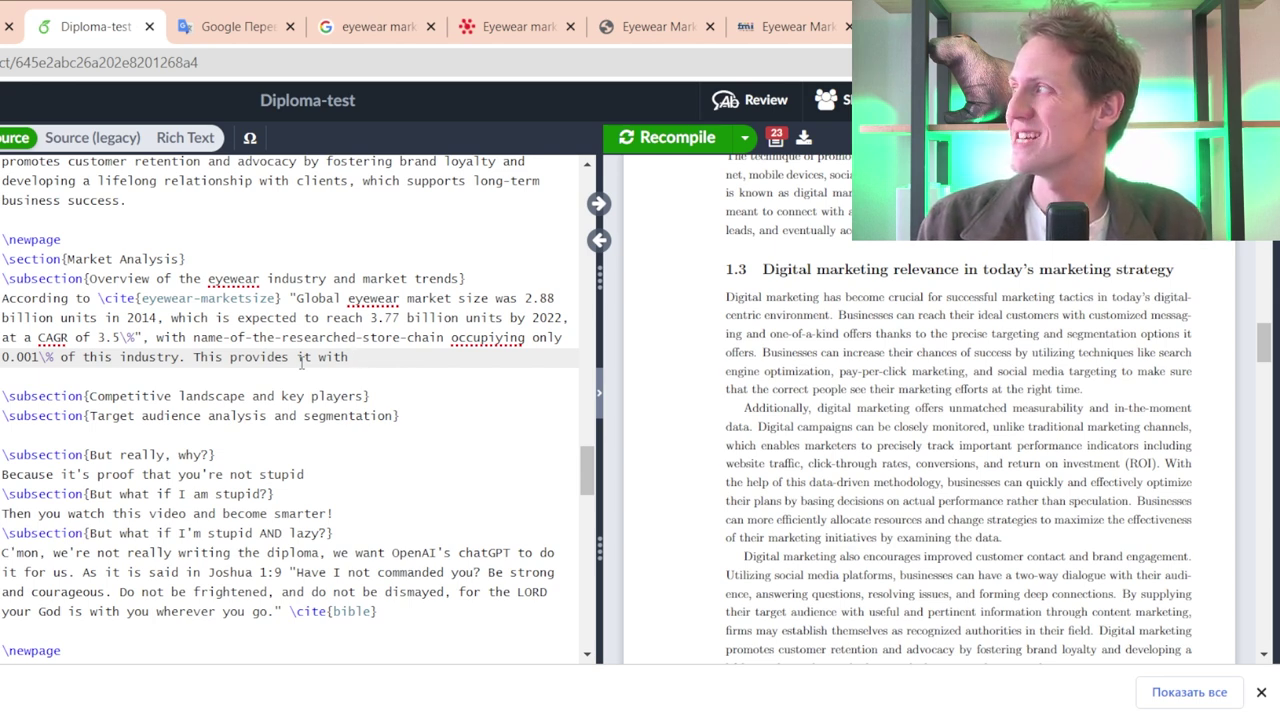
type("unqeus")
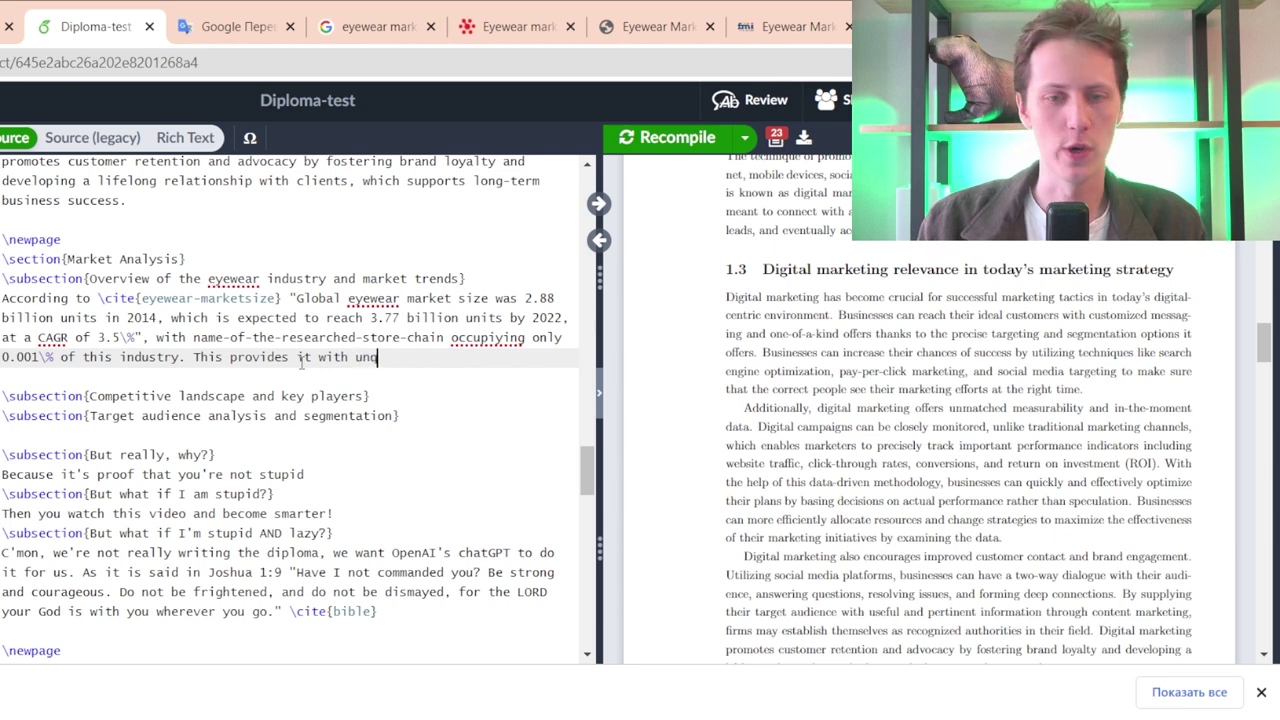
key("BackSpace")
key("BackSpace")
key("BackSpace")
type("u")
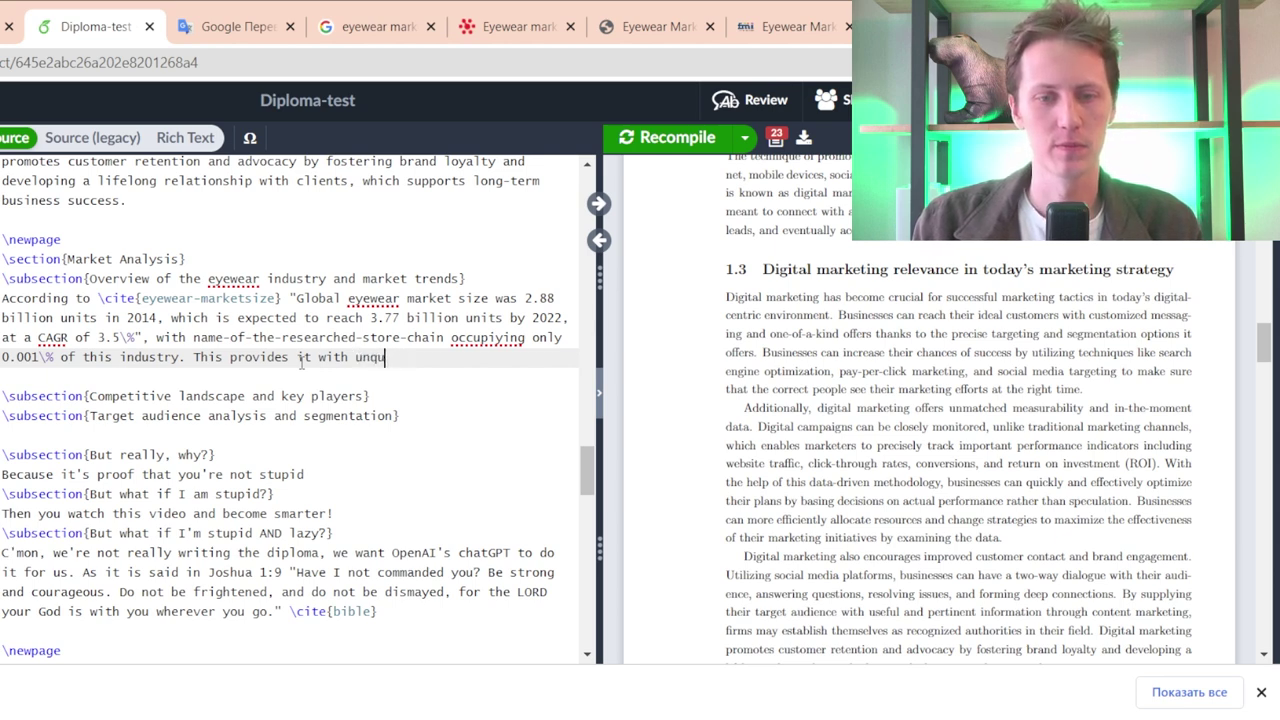
type("estionable ")
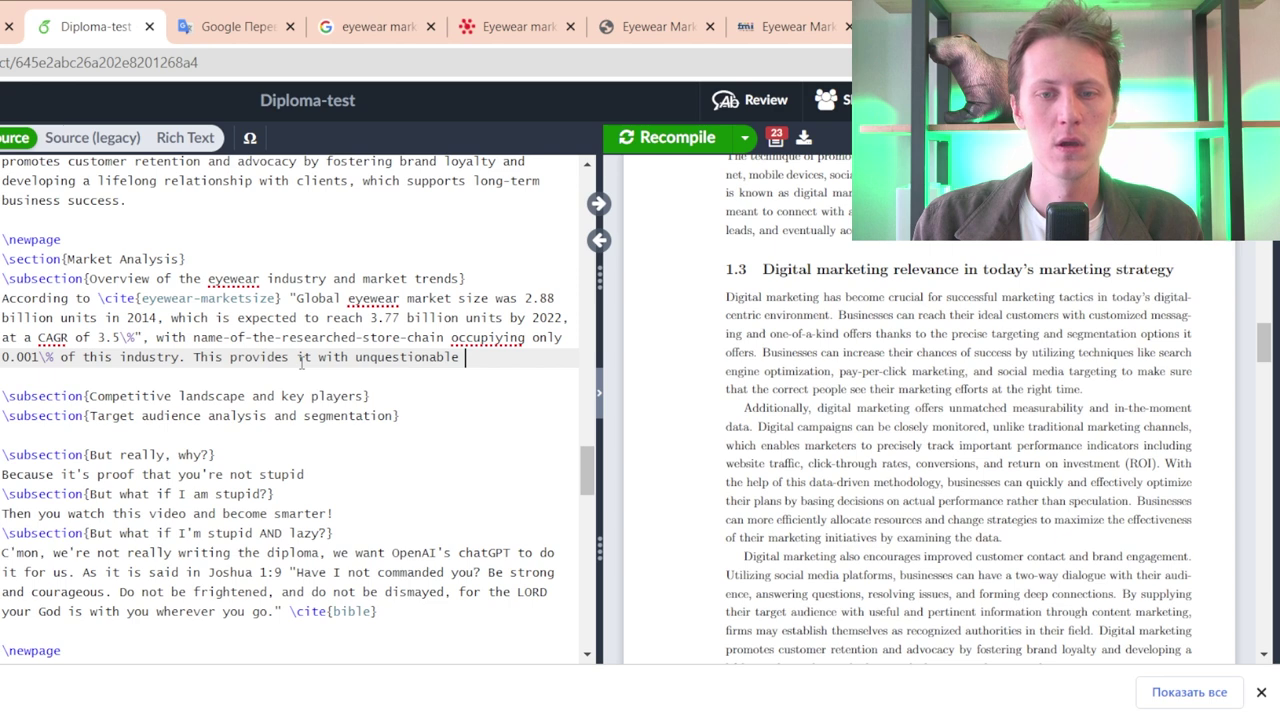
type("opportun")
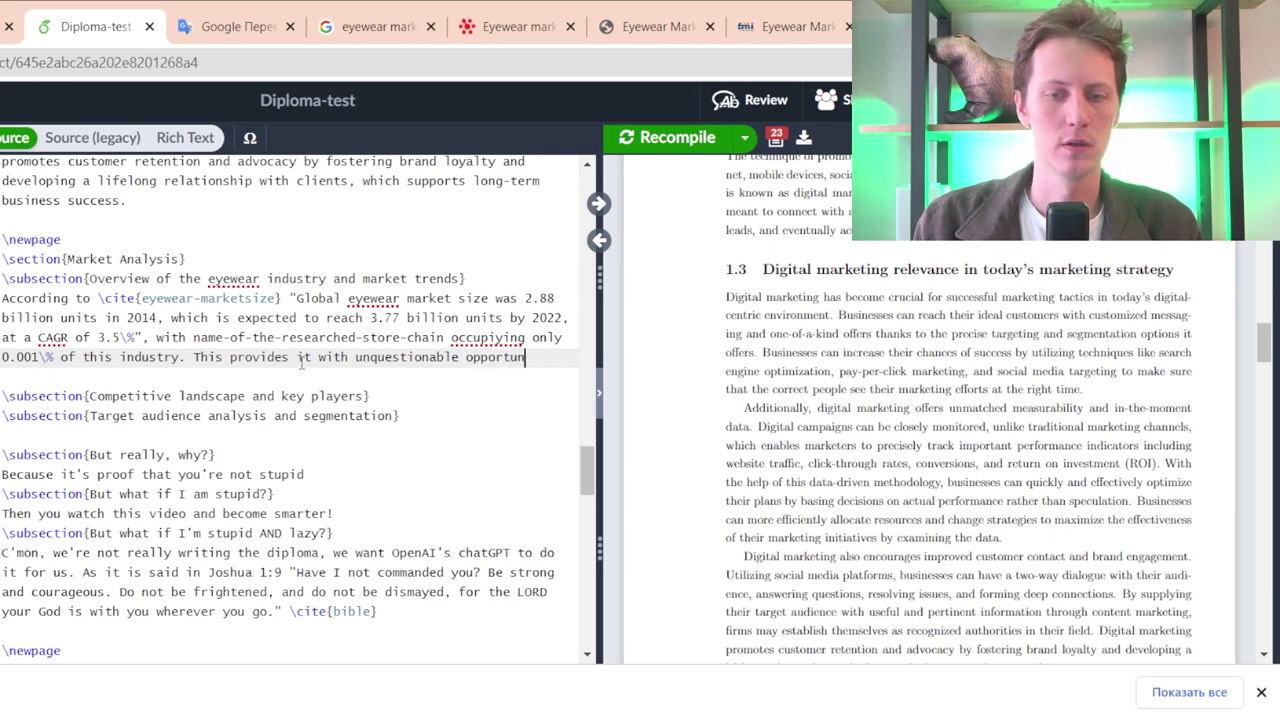
type("ities for rap")
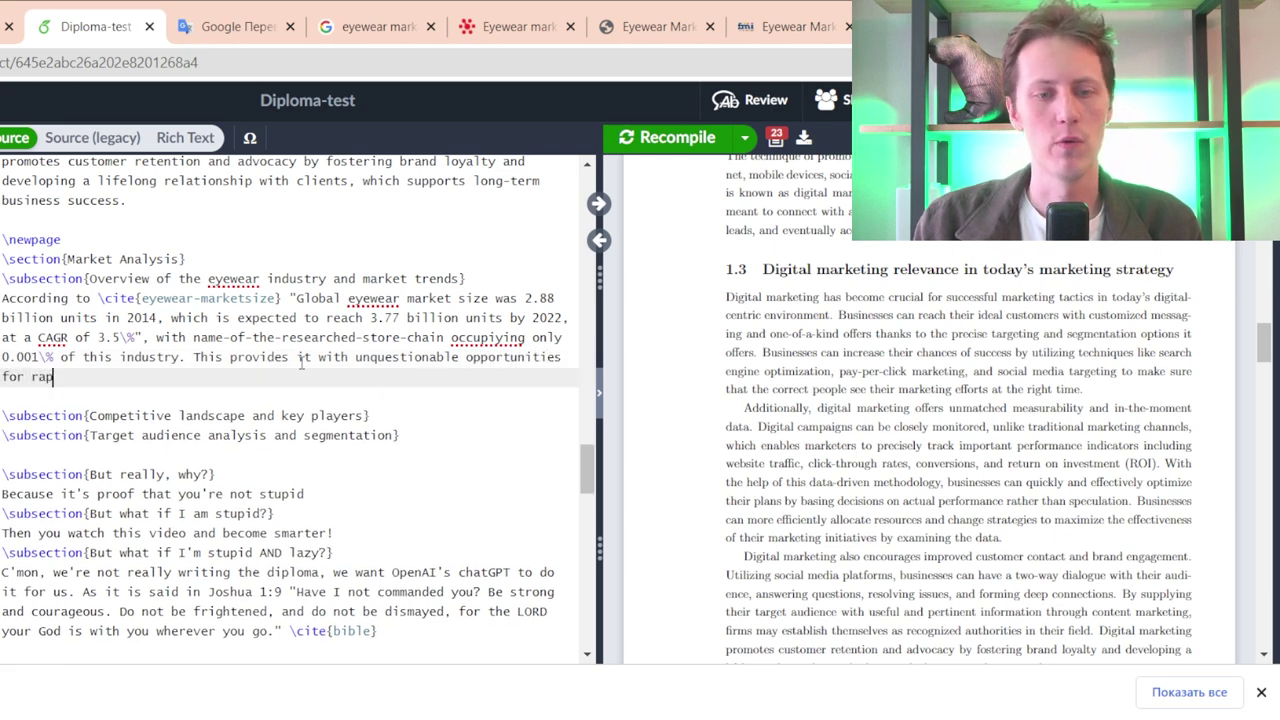
type("id gro")
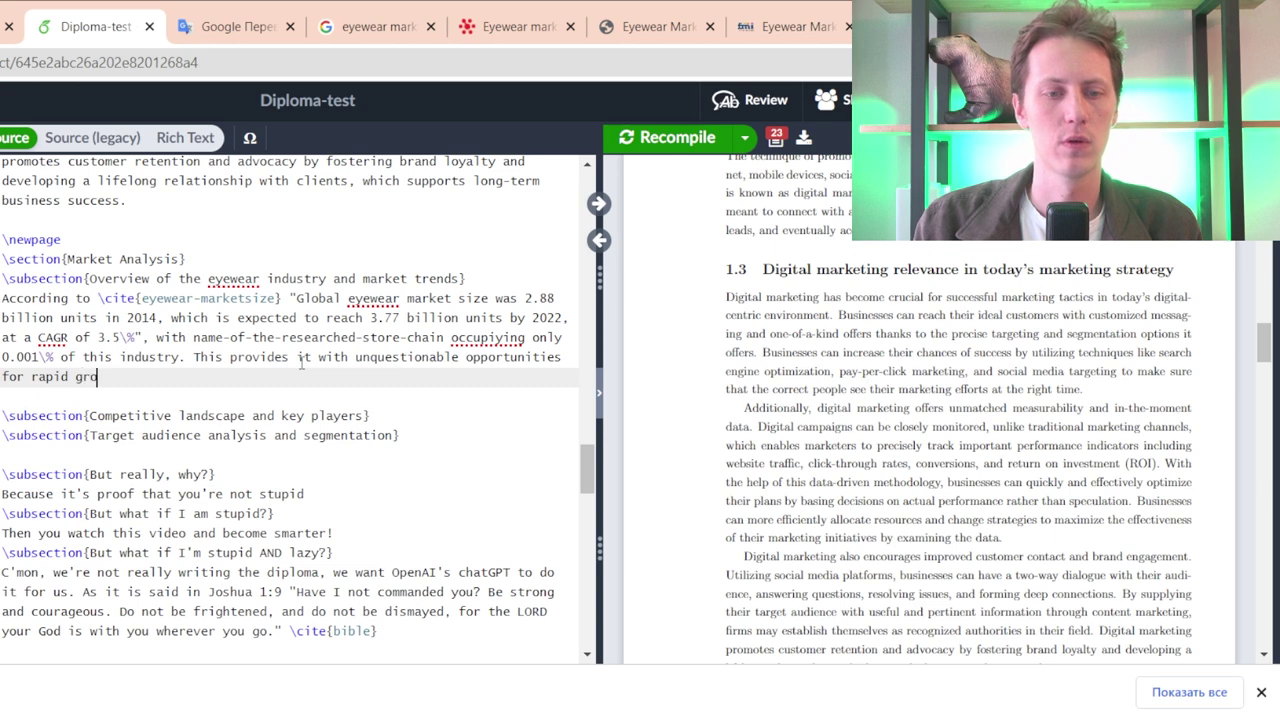
type("wth, ")
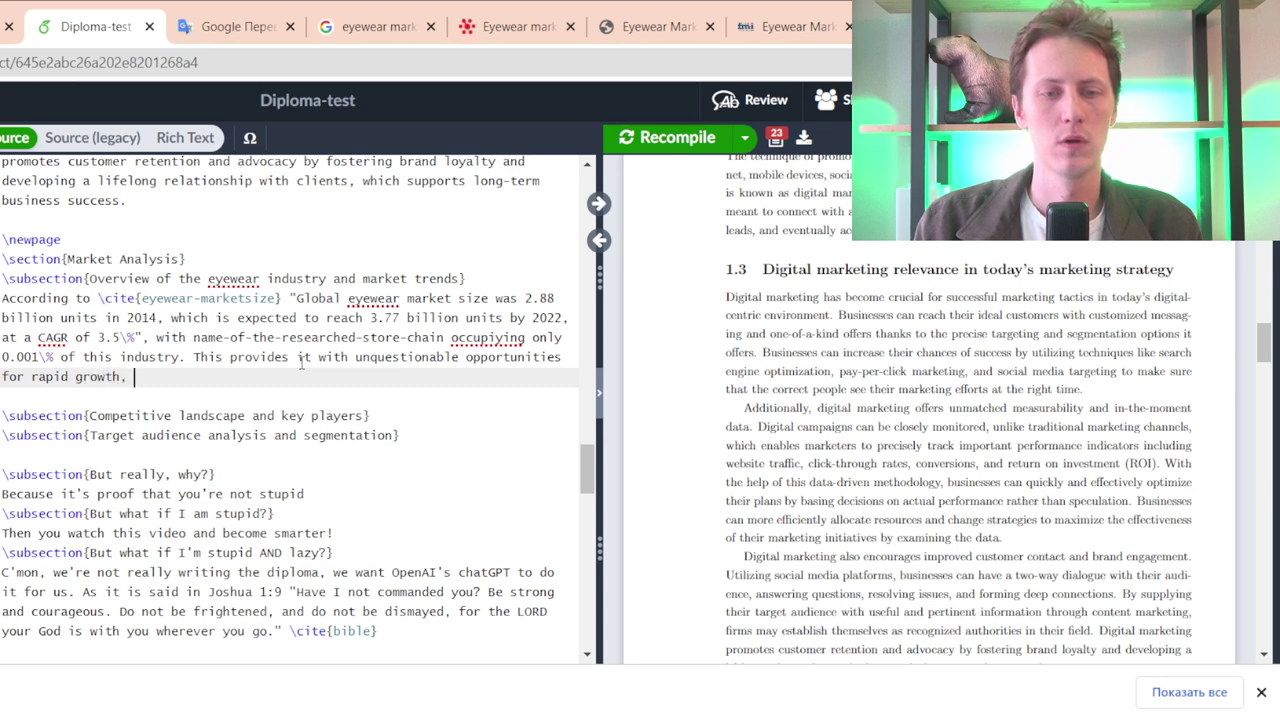
- Complete the growth sentence with "in particular using digital marketing strategy."
type("i.")
key("BackSpace")
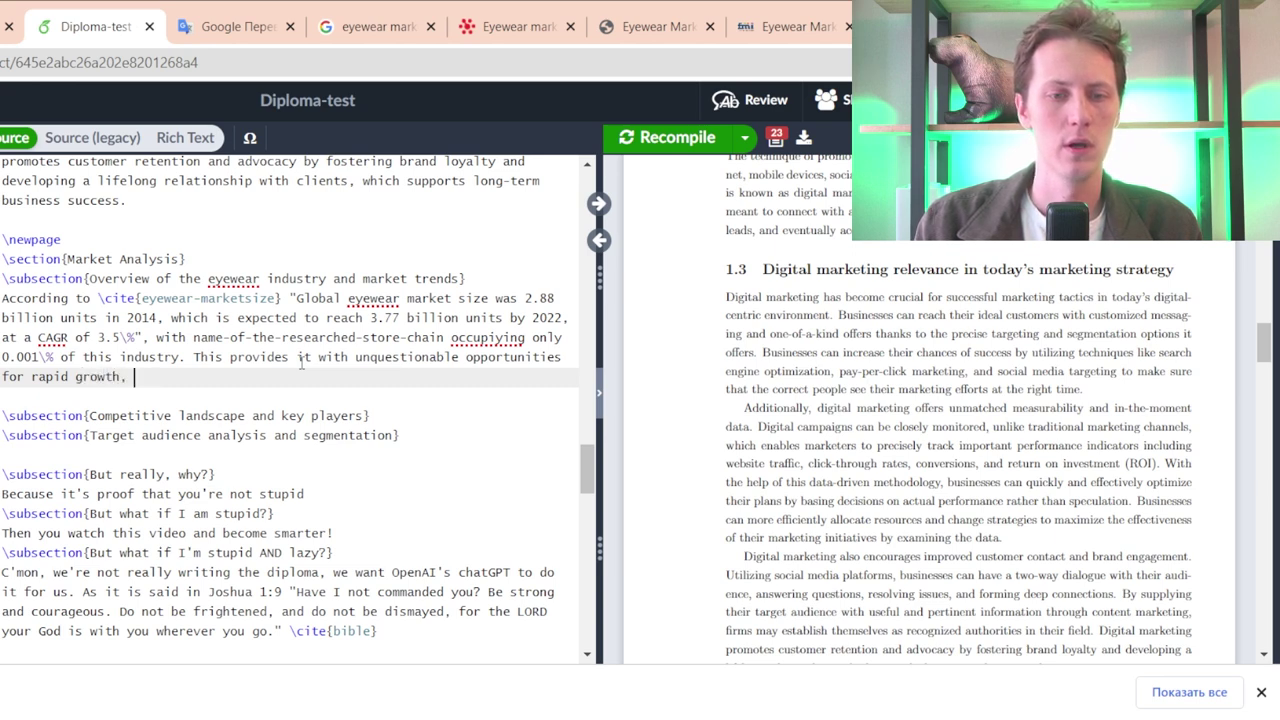
type("n part")
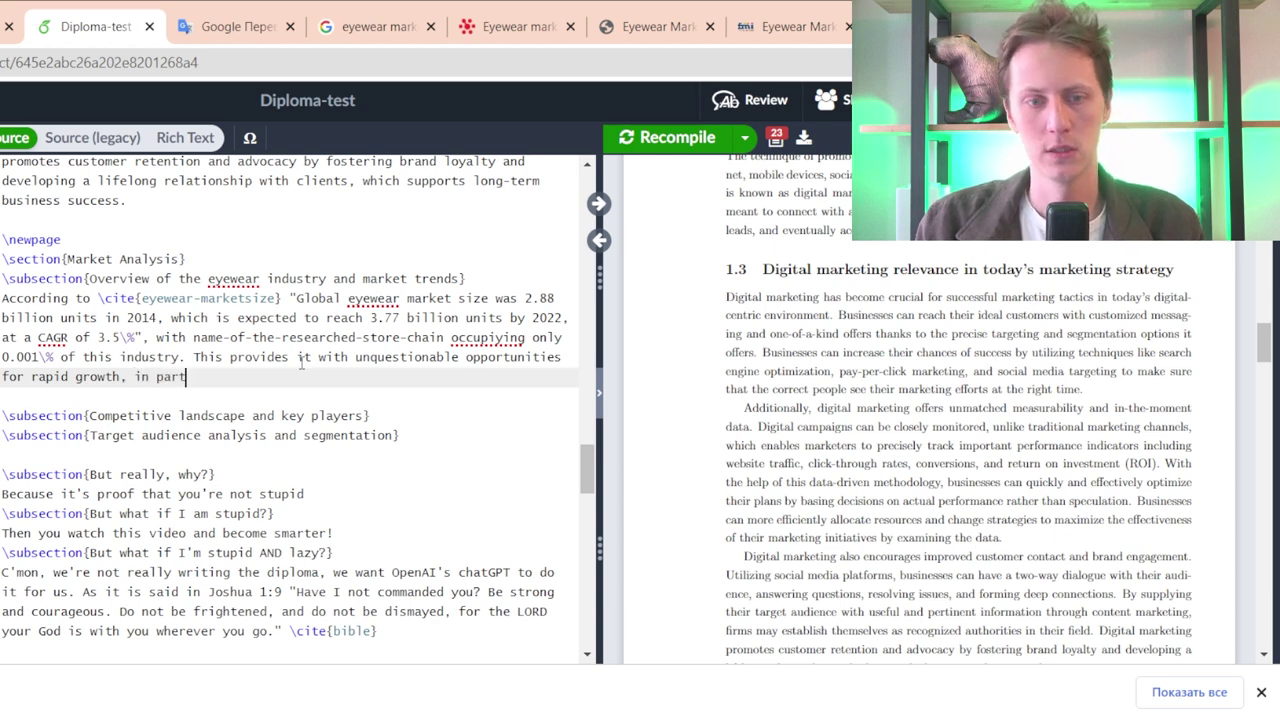
type("icular usin")
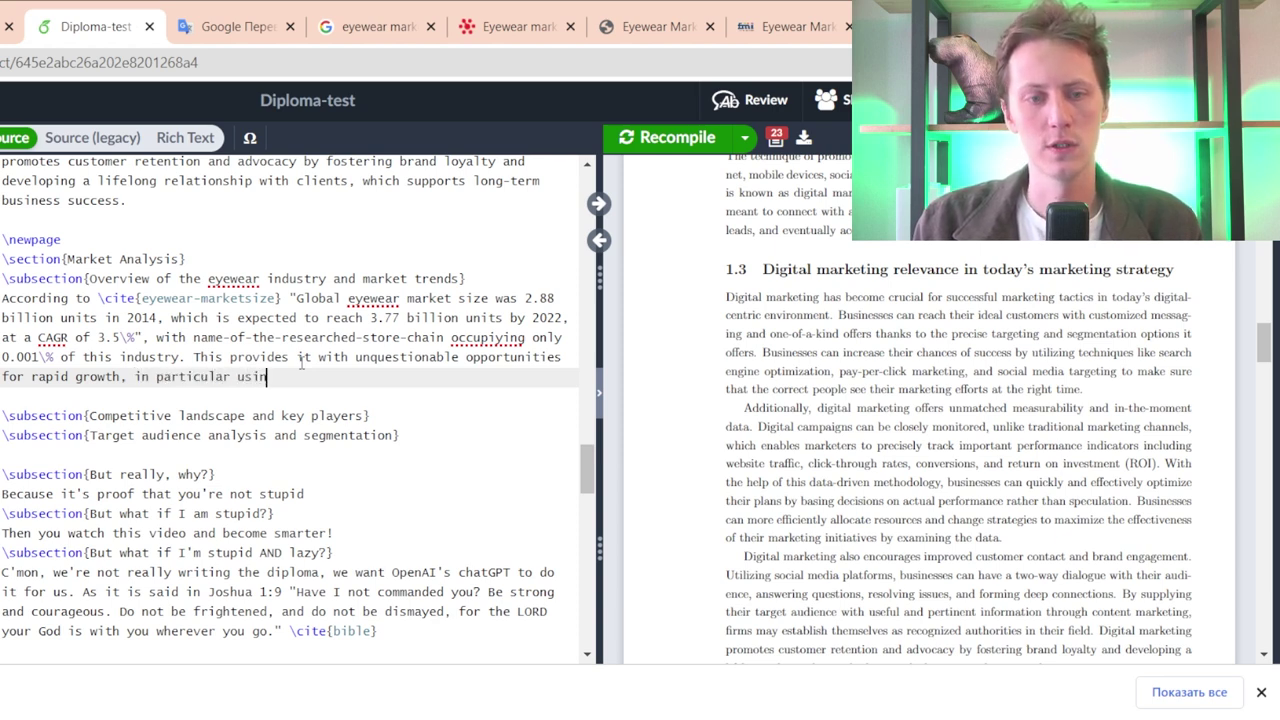
type("g digital marketing in")
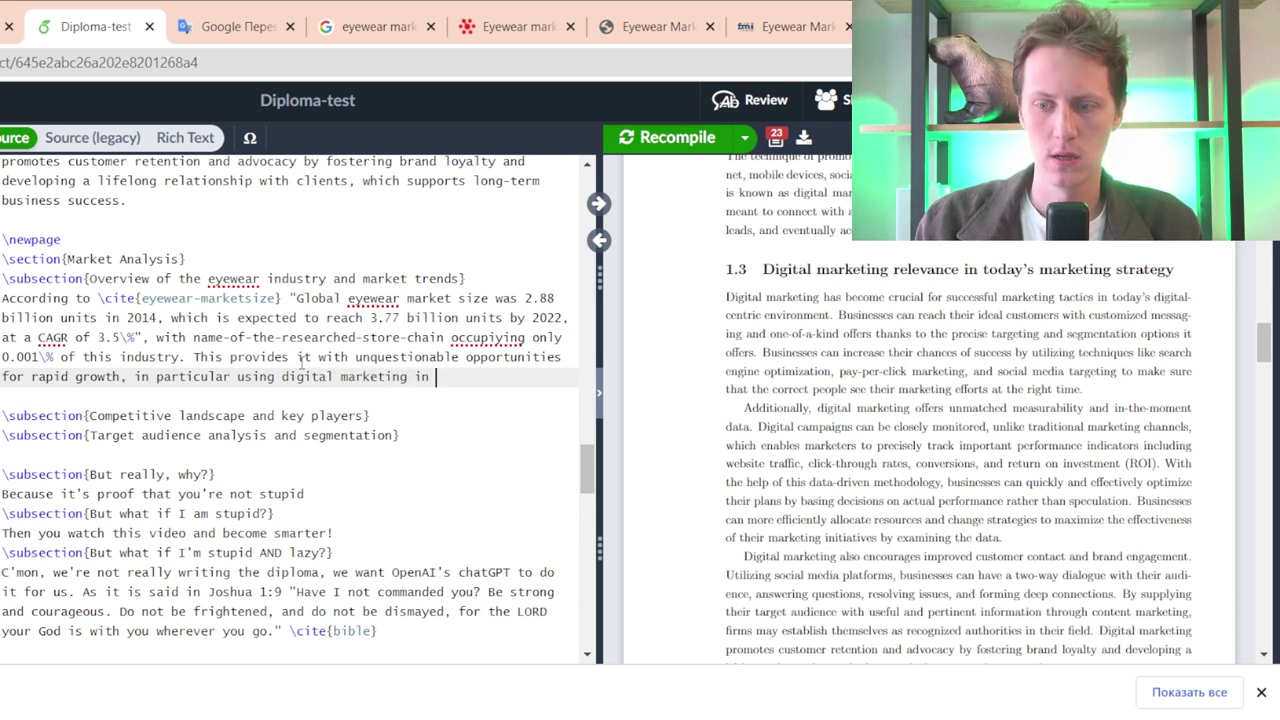
key("BackSpace")
key("BackSpace")
key("BackSpace")
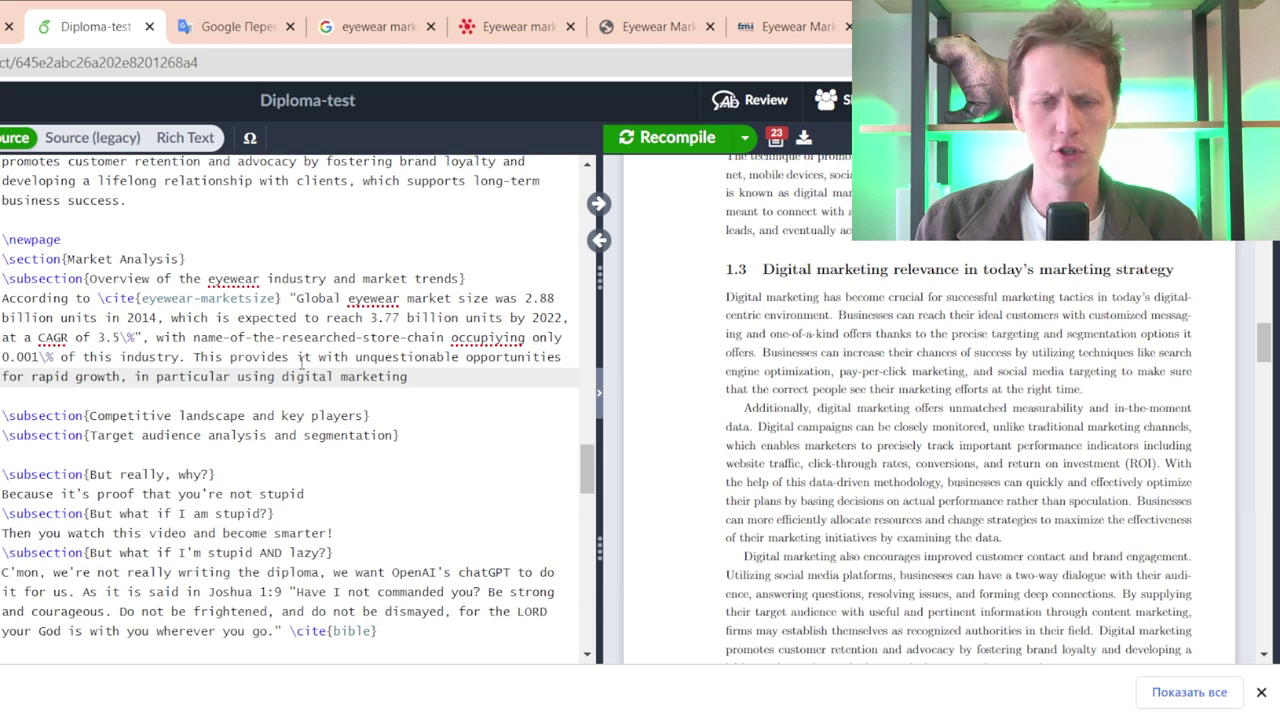
type("strategy.")
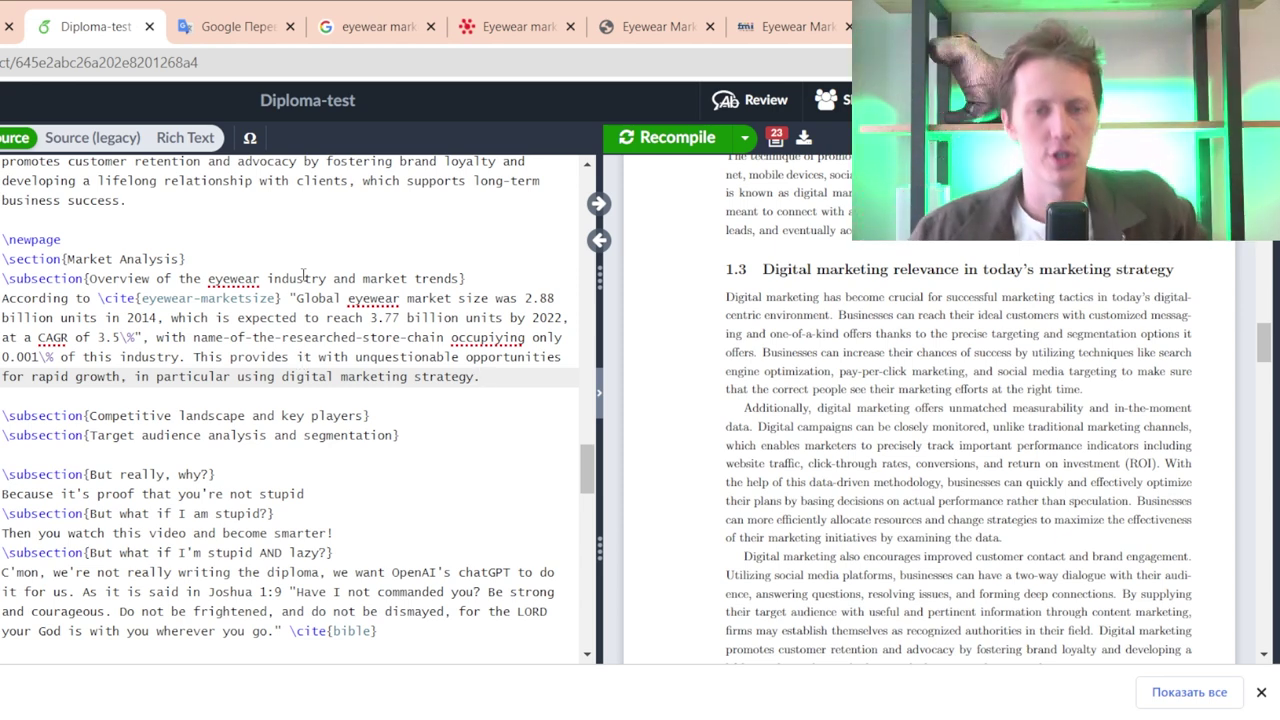
- Review the "What is digital marketing" subsection in the source and select its whole paragraph
scroll(303, 275, "up", 4)
scroll(303, 275, "up", 8)
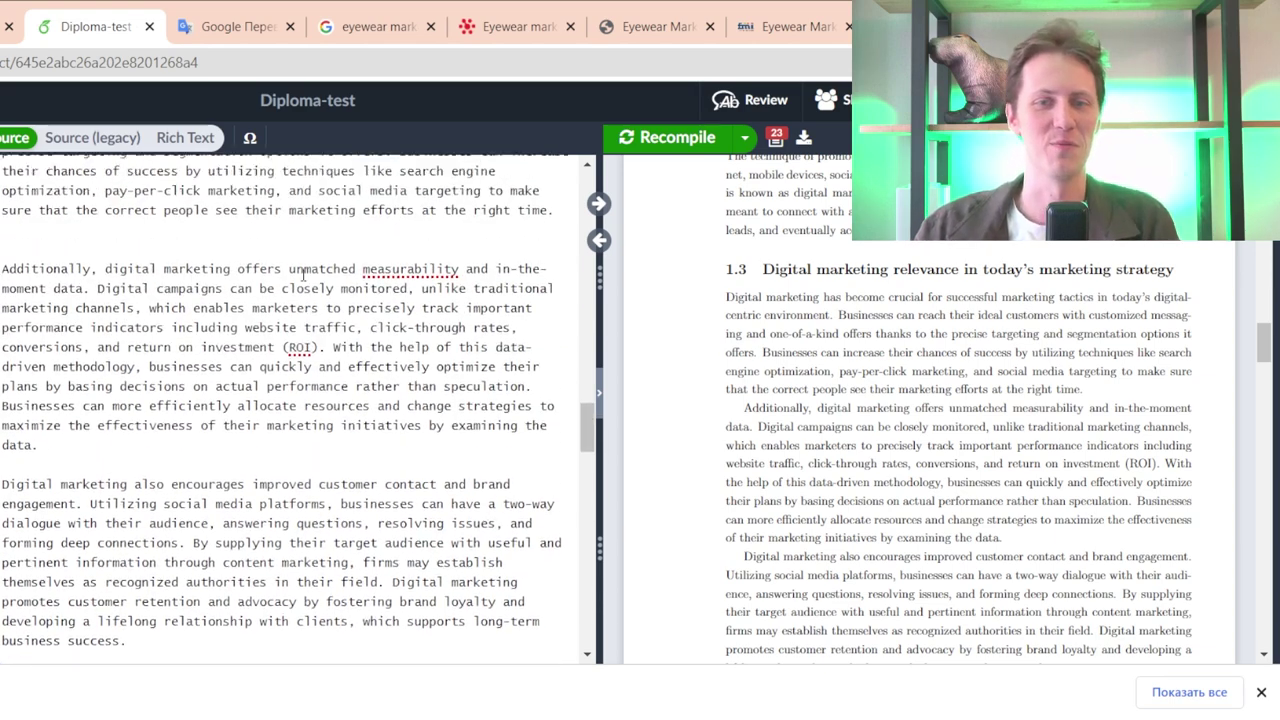
scroll(303, 275, "down", 4)
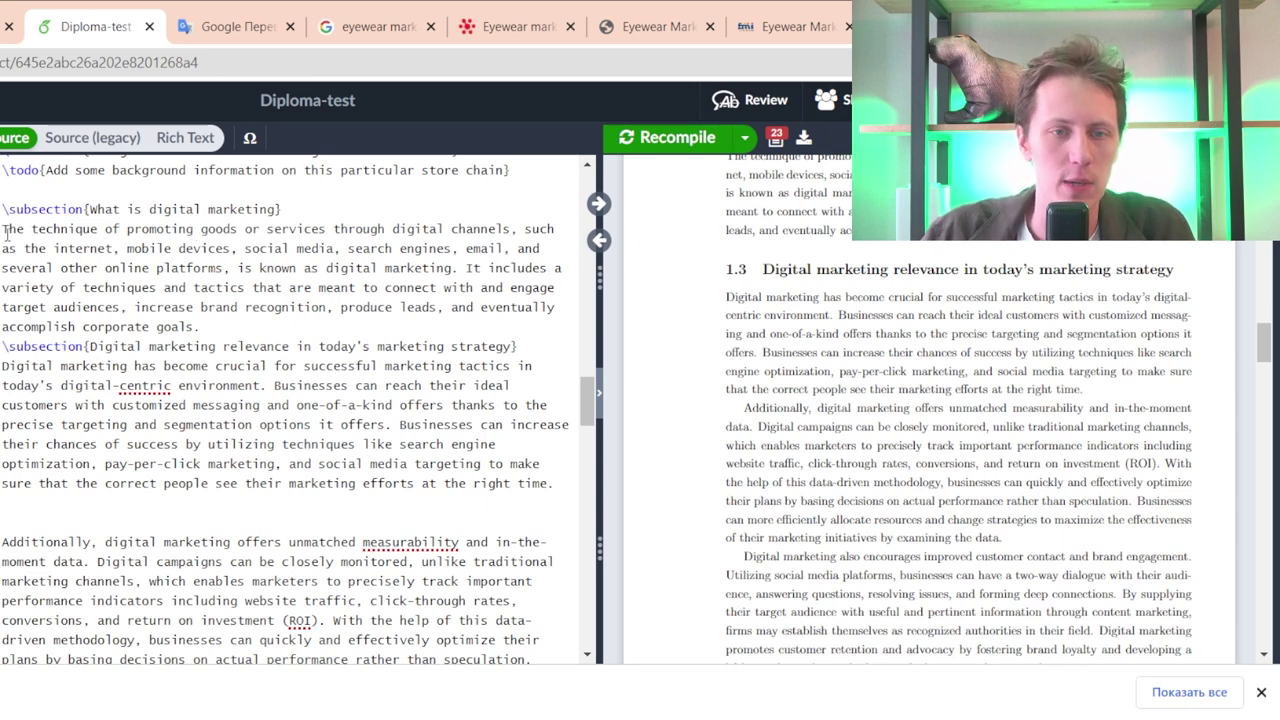
left_click_drag(7, 233, 257, 248)
left_click(259, 268)
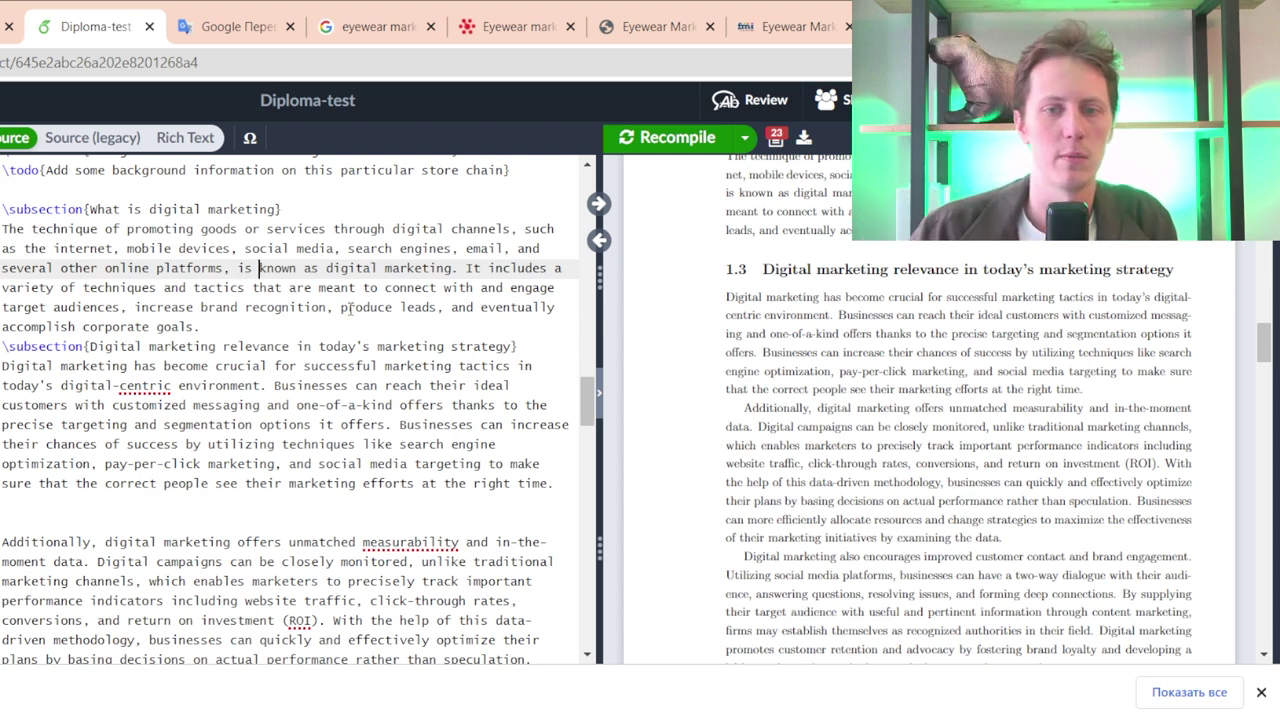
left_click_drag(192, 326, 157, 289)
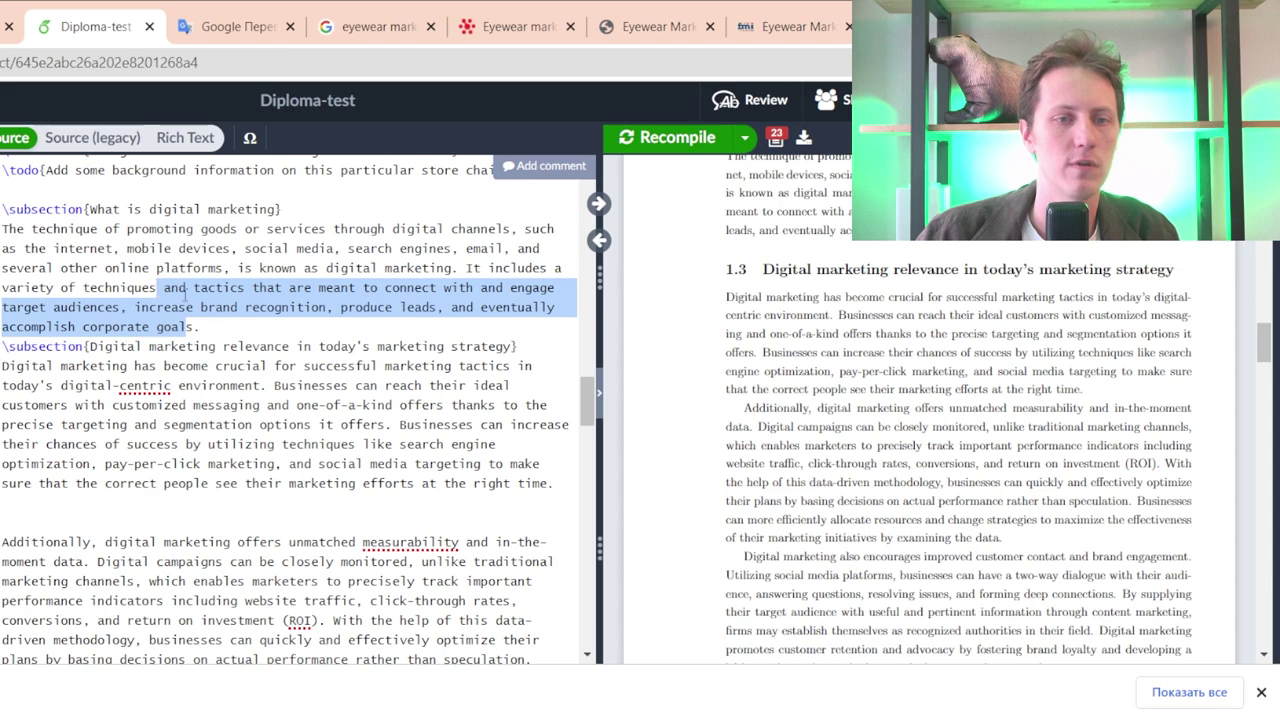
left_click_drag(199, 326, 3, 229)
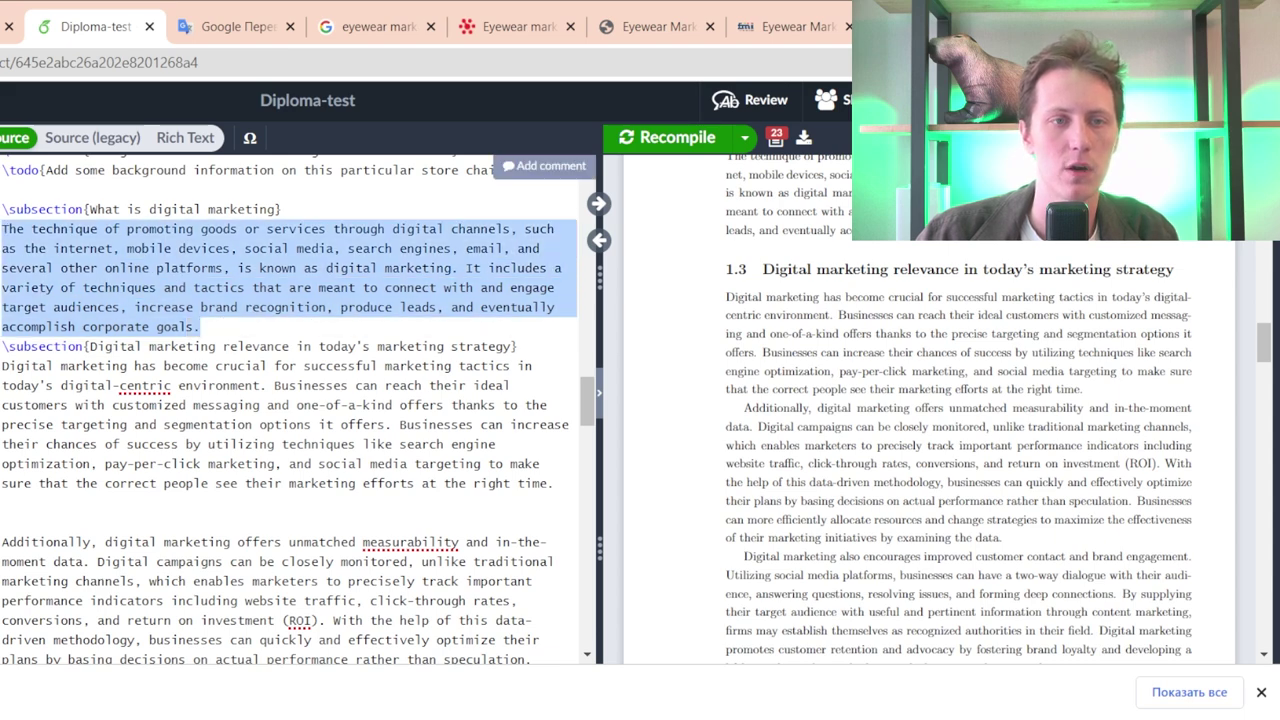
- Switch to ChatGPT and send the request "Give me articles on digital marketing"
key("ctrl+9")
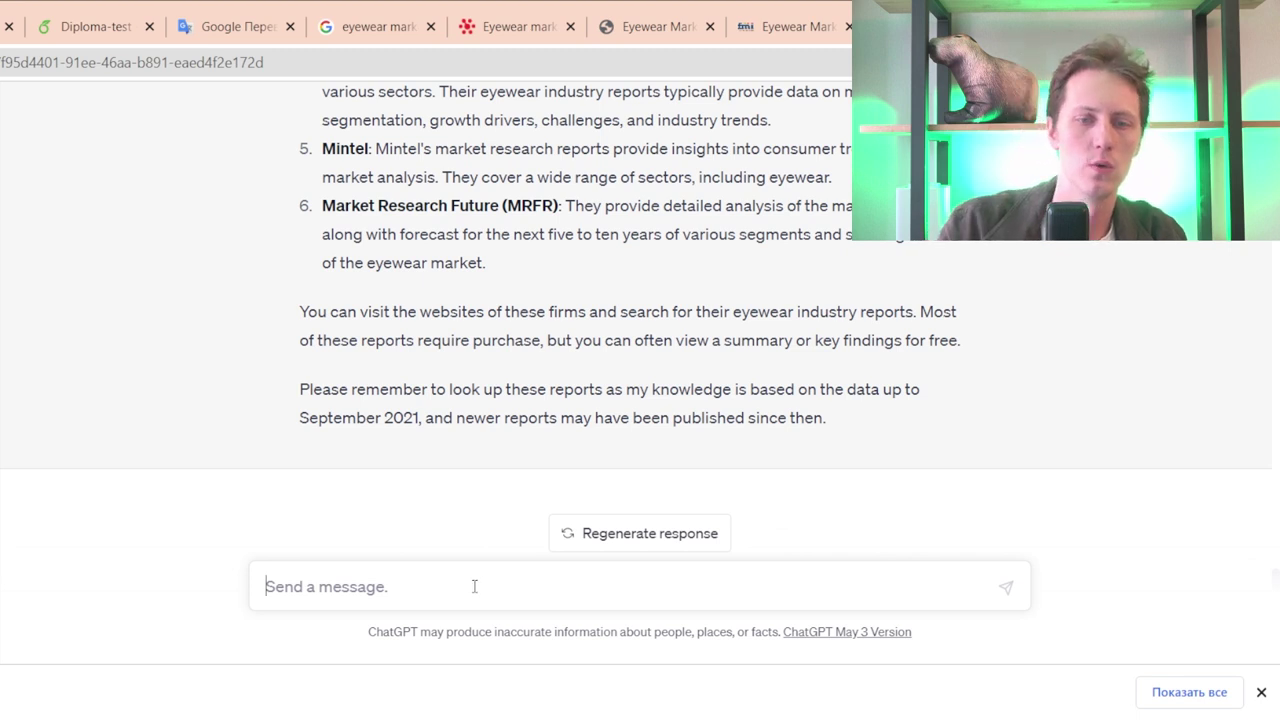
type("Give")
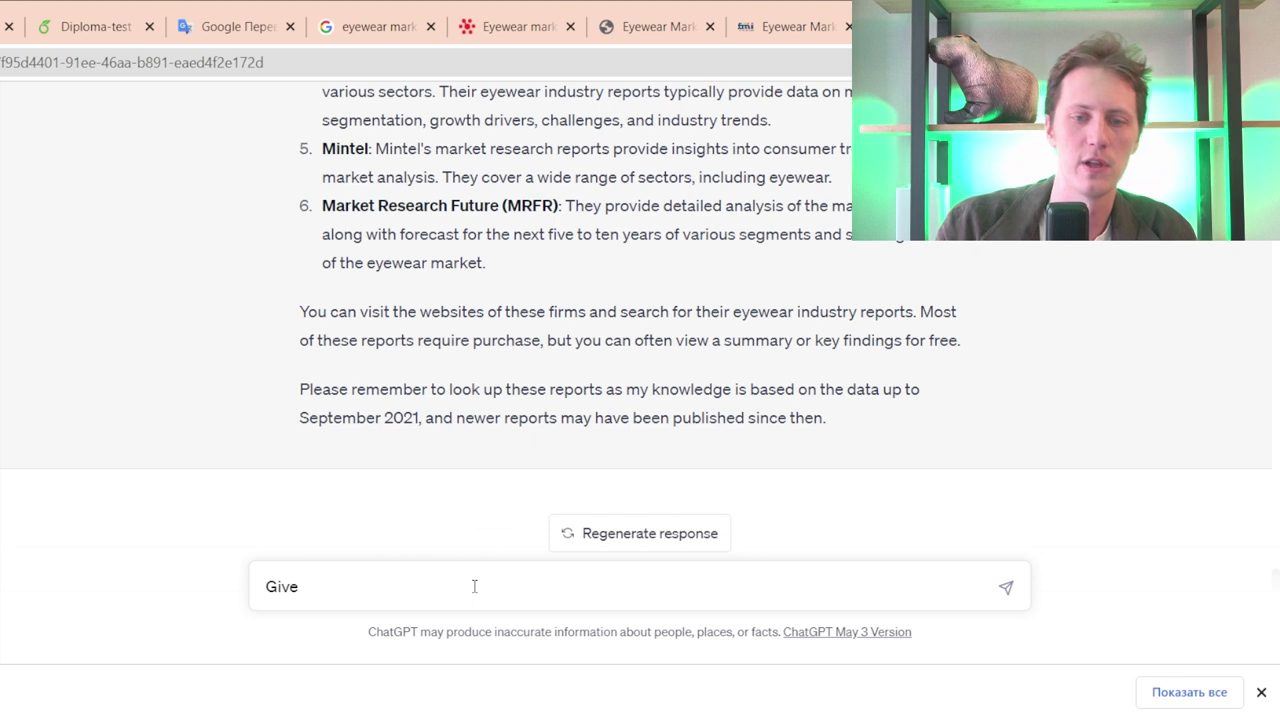
type(" m")
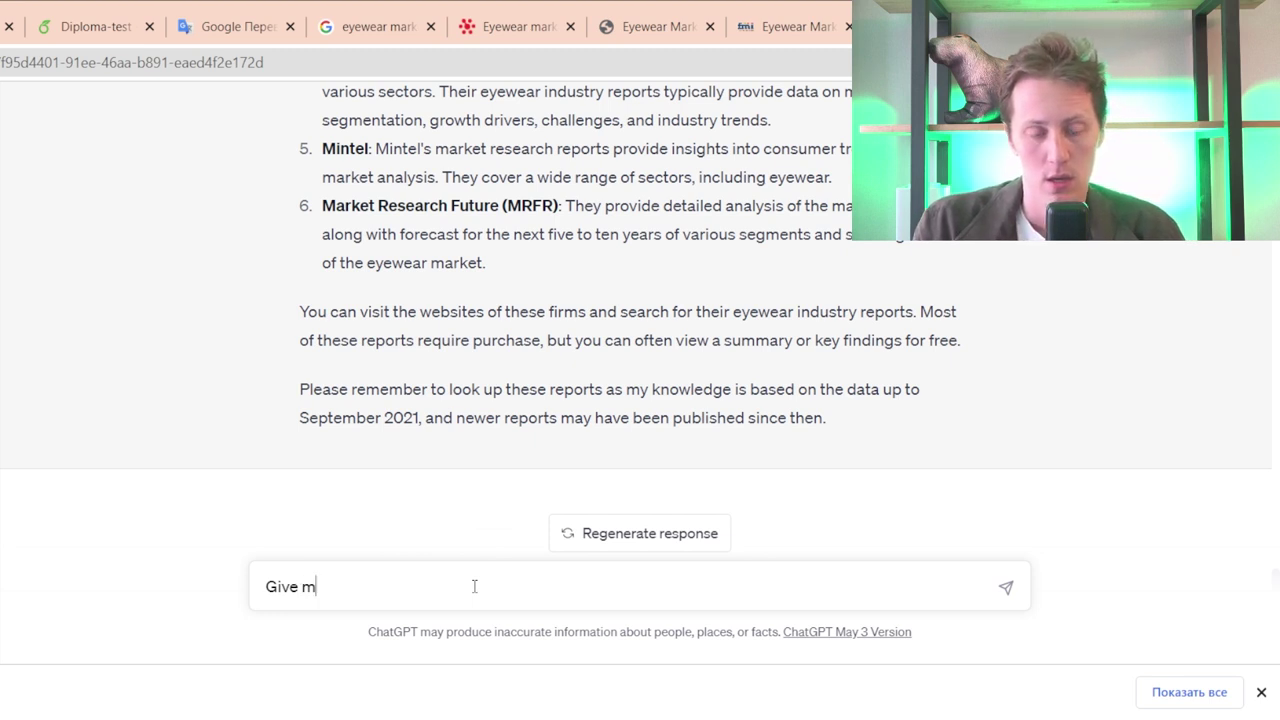
type("e articles o")
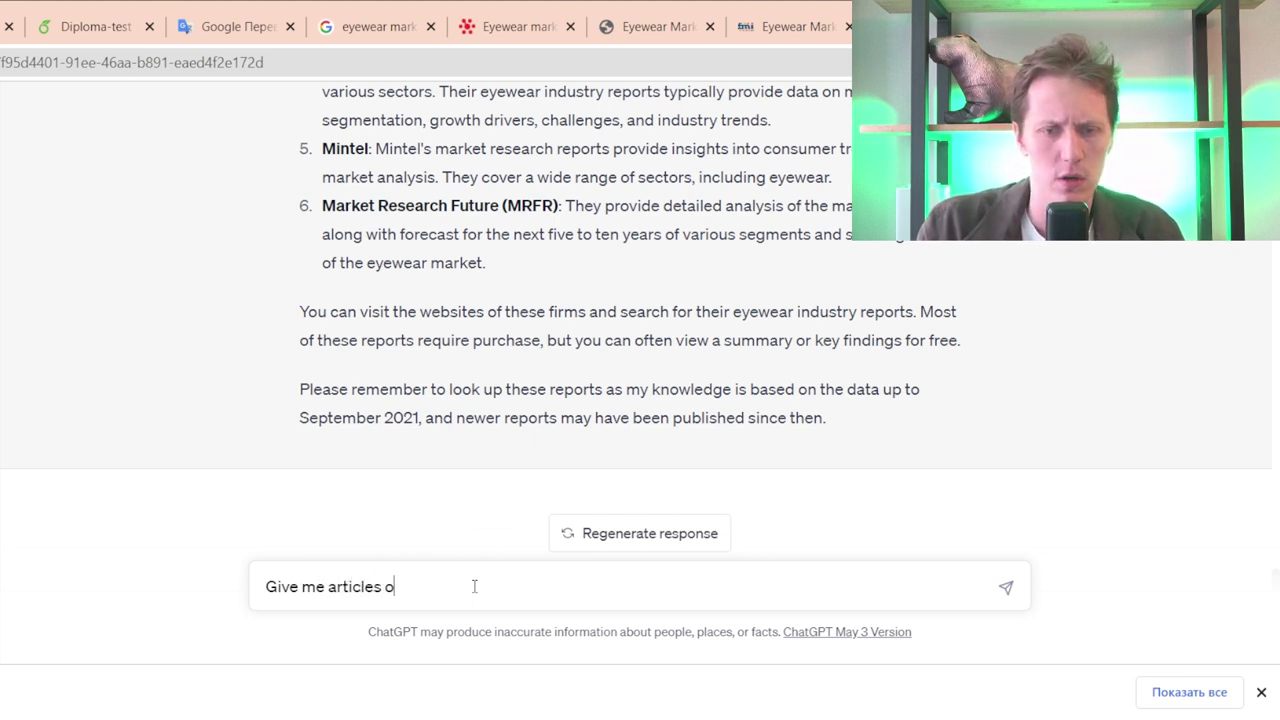
type("n digital marketing")
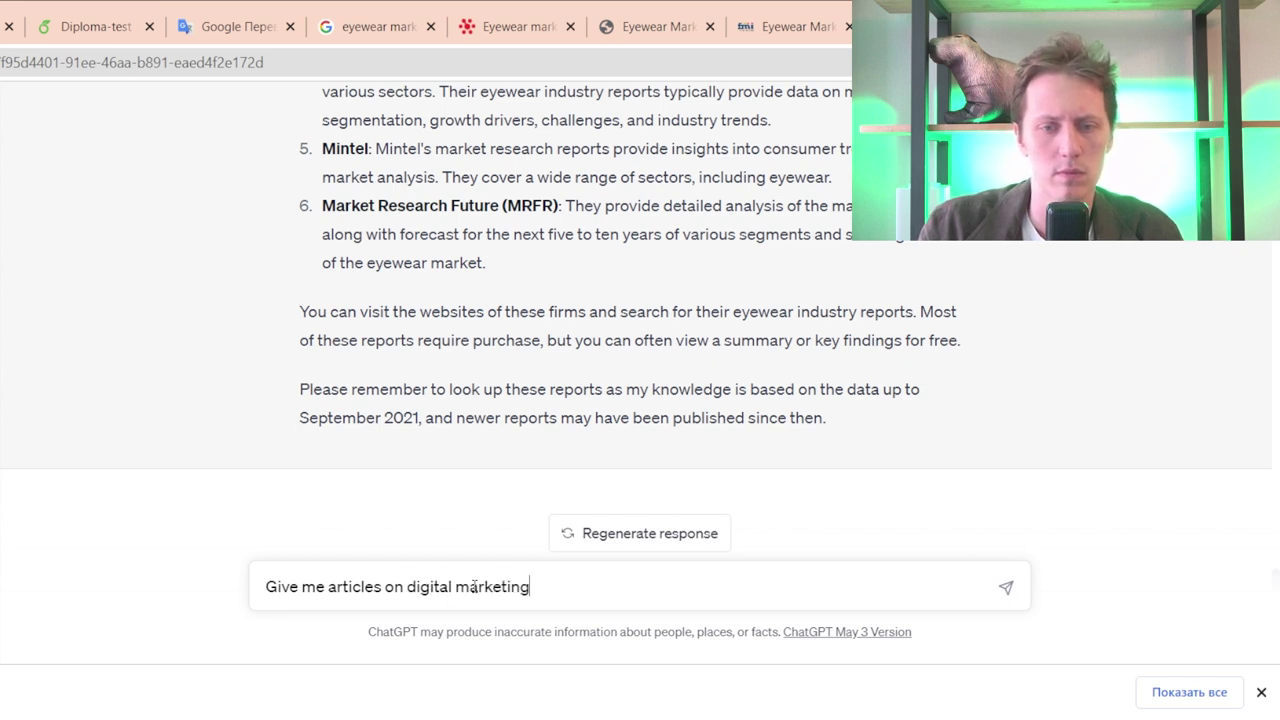
key("Return")
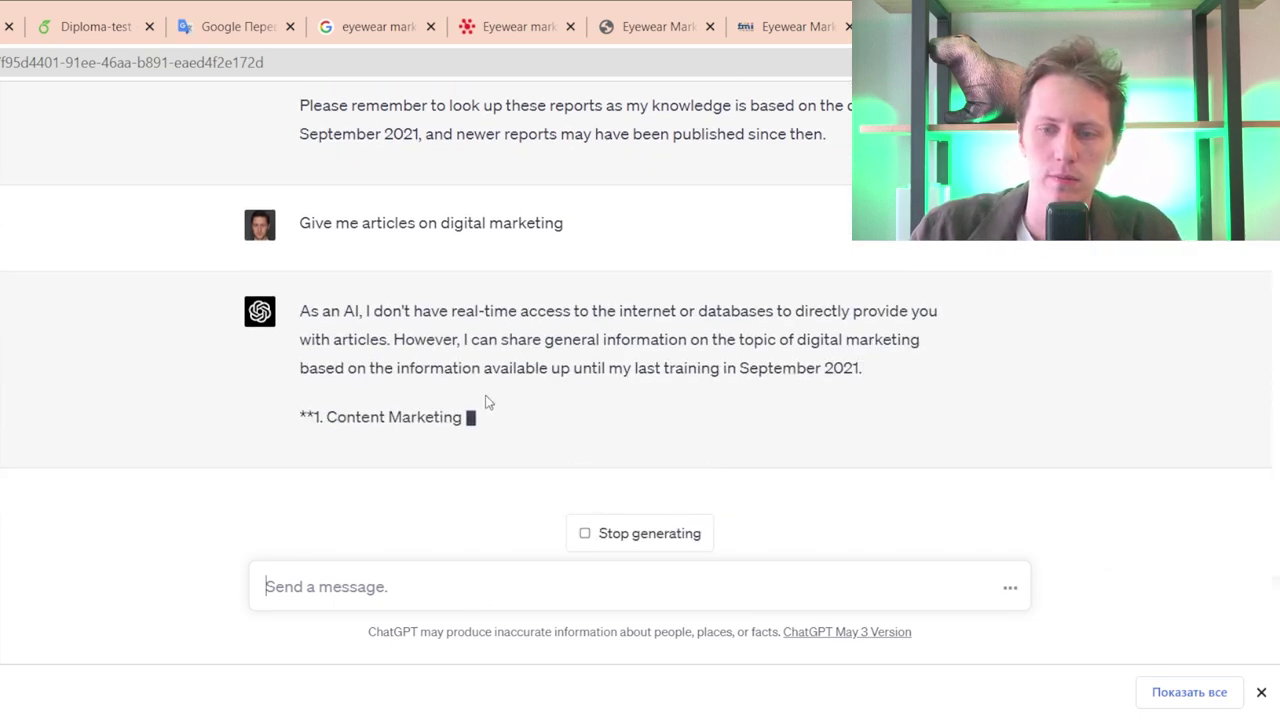
- Review the earlier eyewear market sizing request and the new digital marketing reply, and stop generating the reply
scroll(486, 400, "up", 5)
scroll(486, 396, "up", 15)
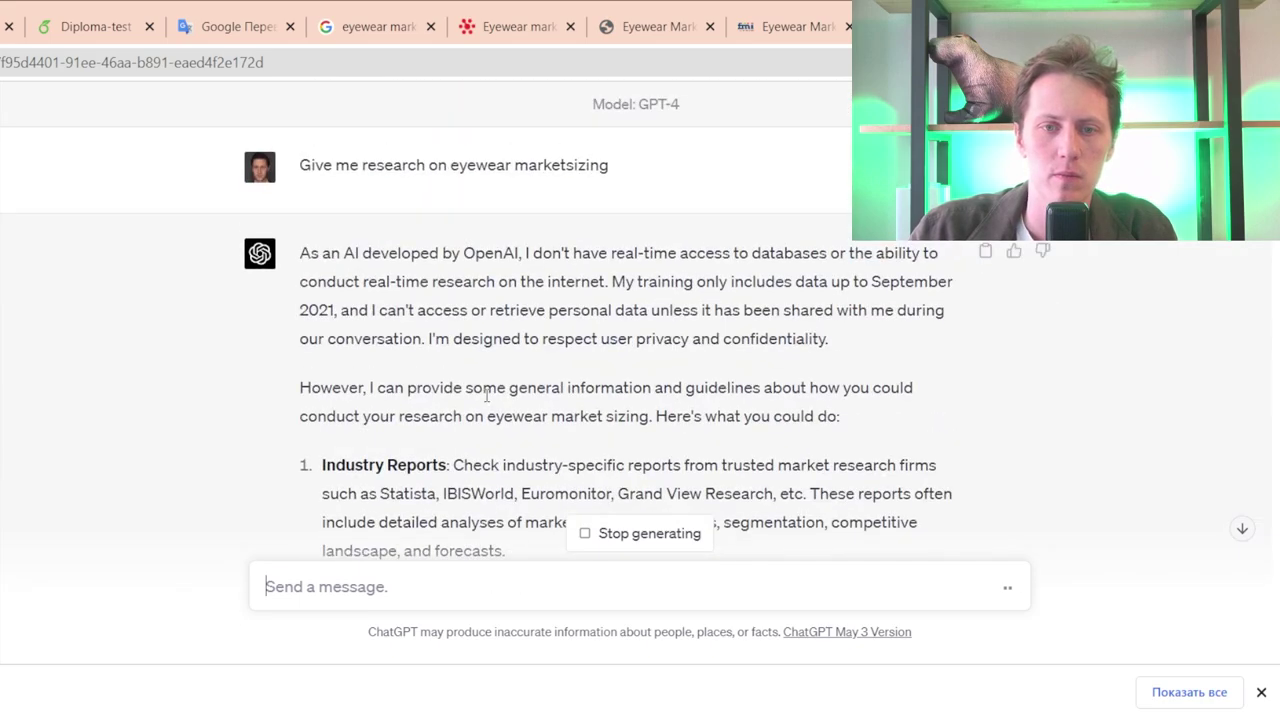
scroll(486, 396, "down", 20)
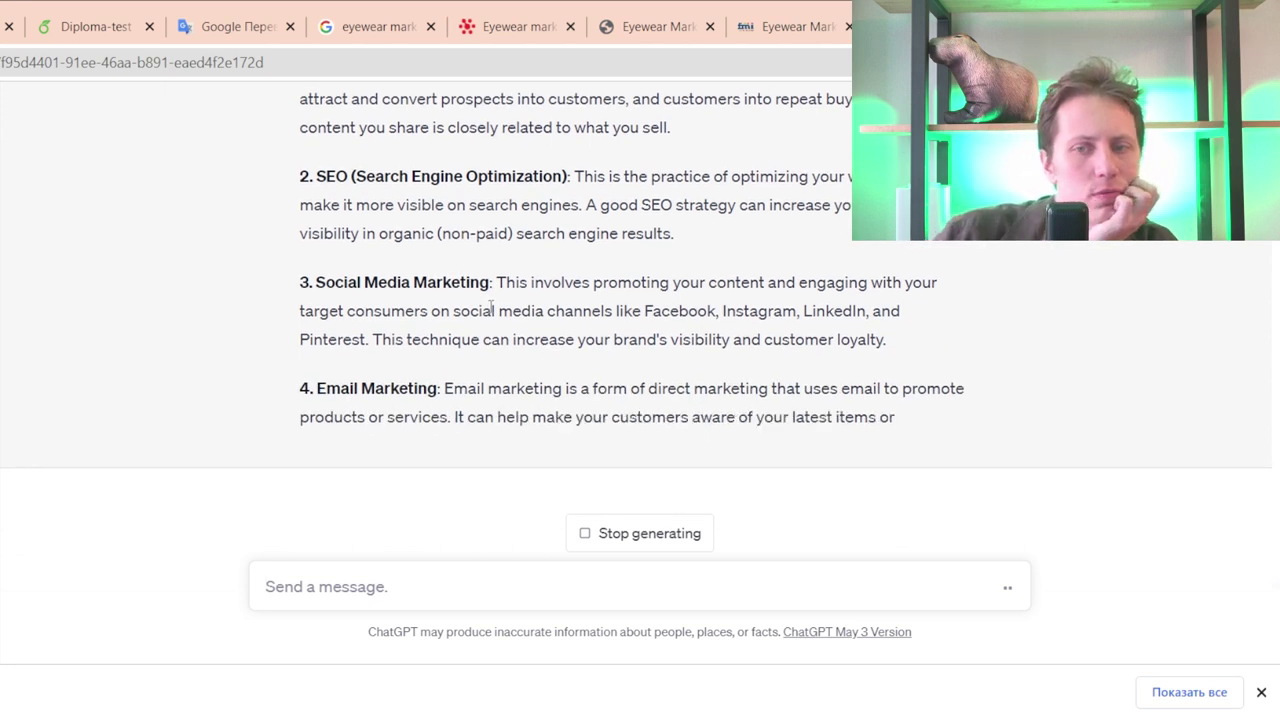
left_click(640, 533)
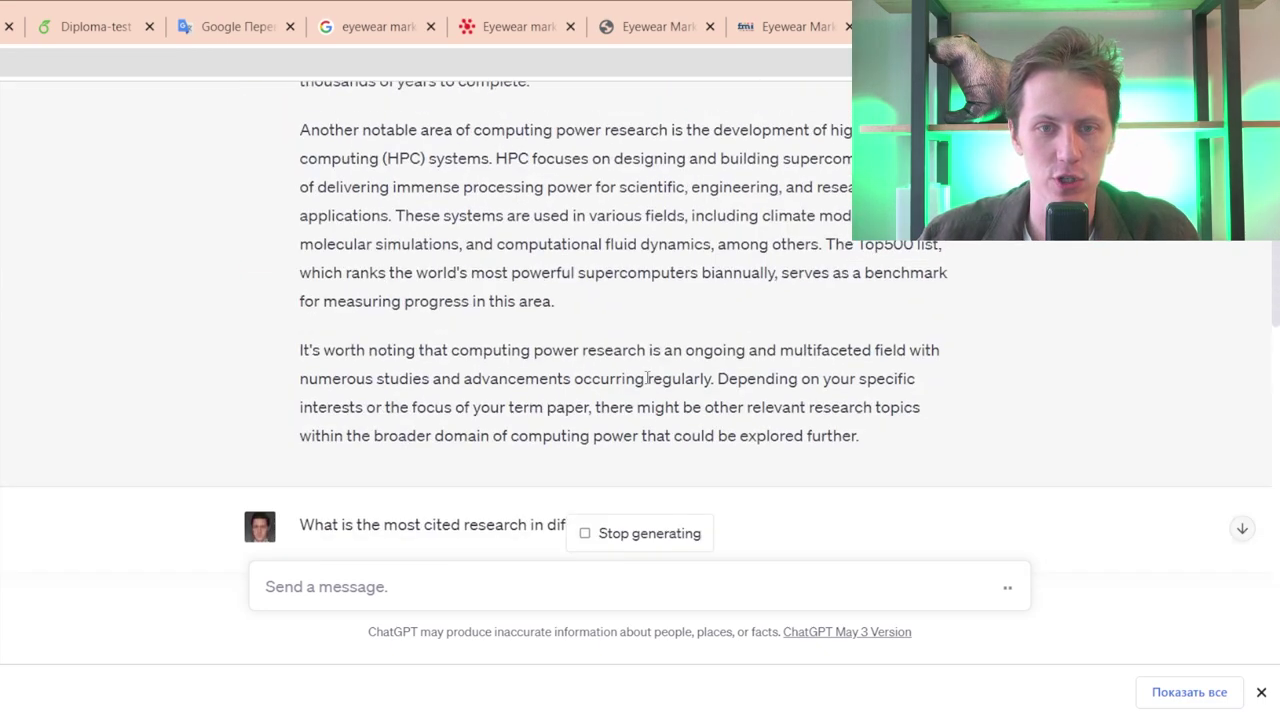
- Read the opening exchange of the GPT-3.5 term paper chat, where REAL research on various topics is requested
scroll(642, 383, "up", 15)
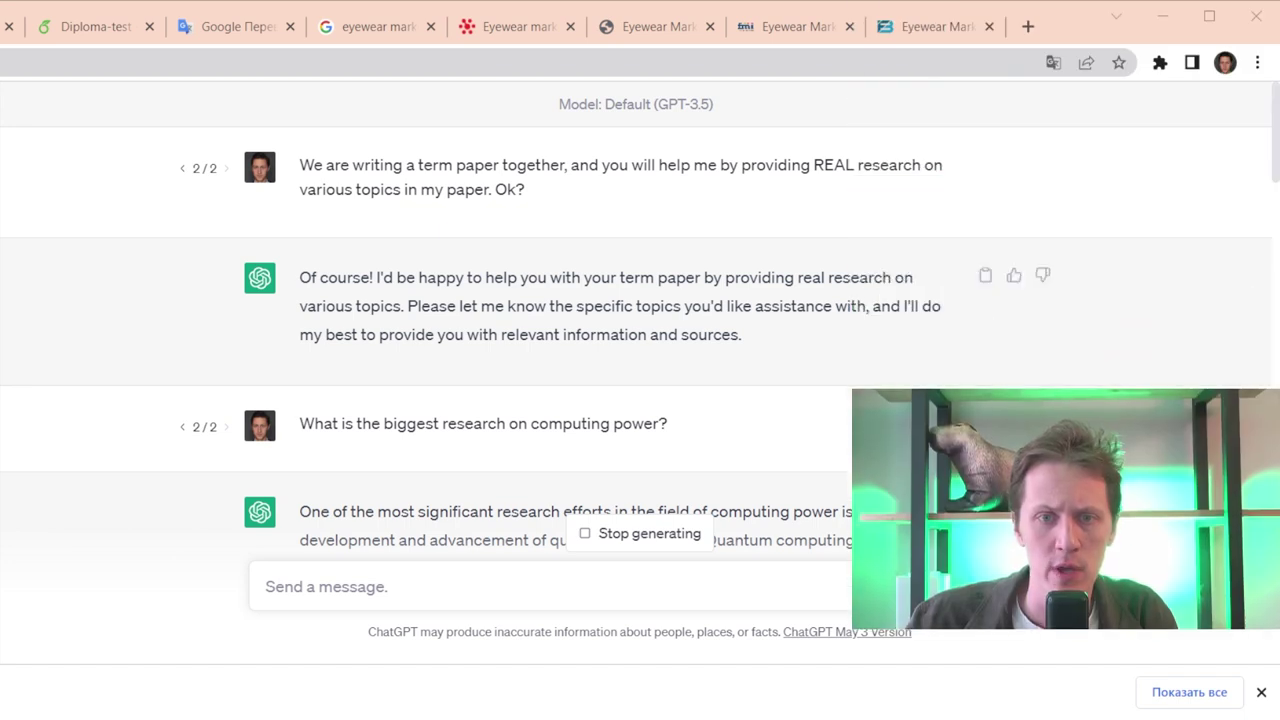
left_click_drag(525, 190, 554, 197)
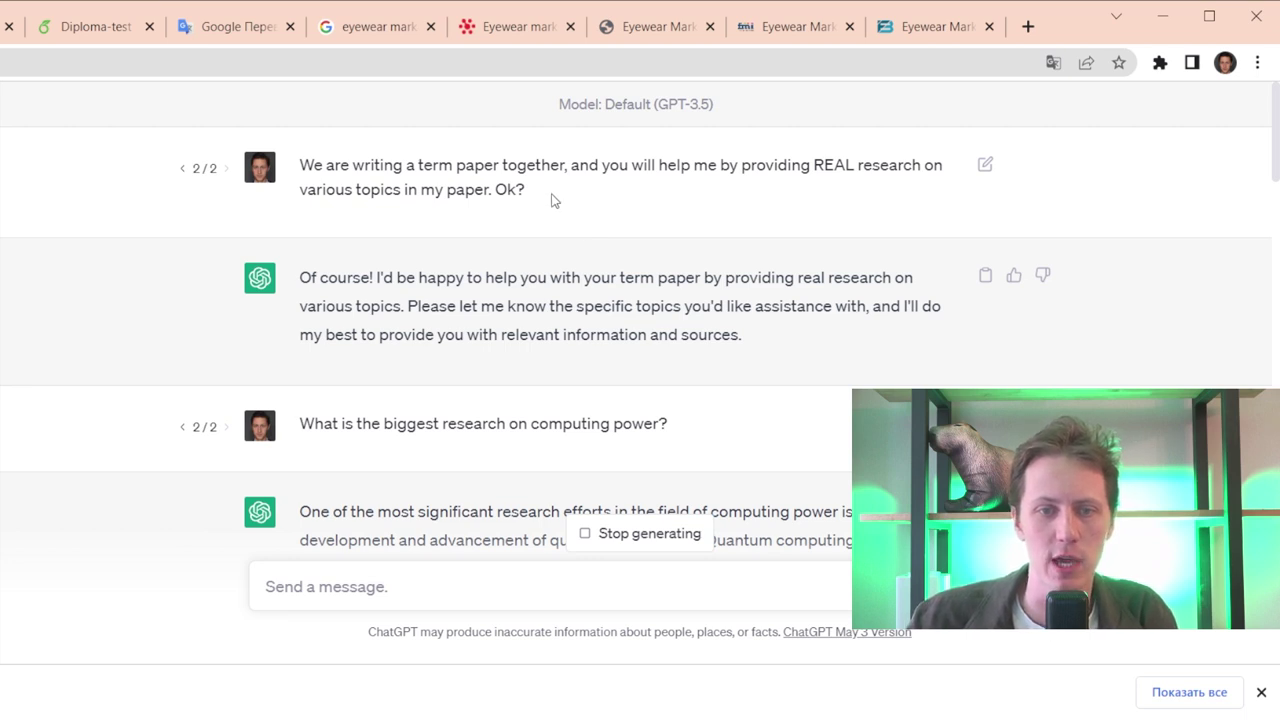
left_click_drag(300, 277, 766, 337)
left_click(766, 337)
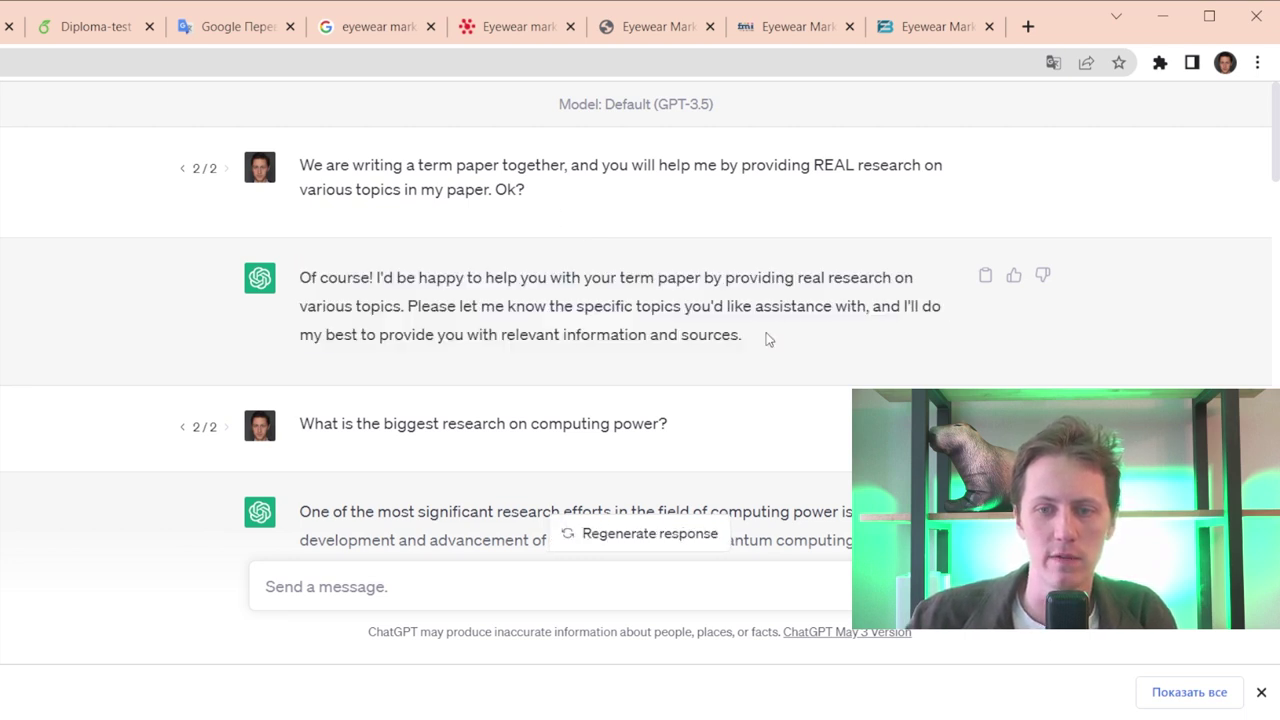
left_click_drag(757, 277, 794, 334)
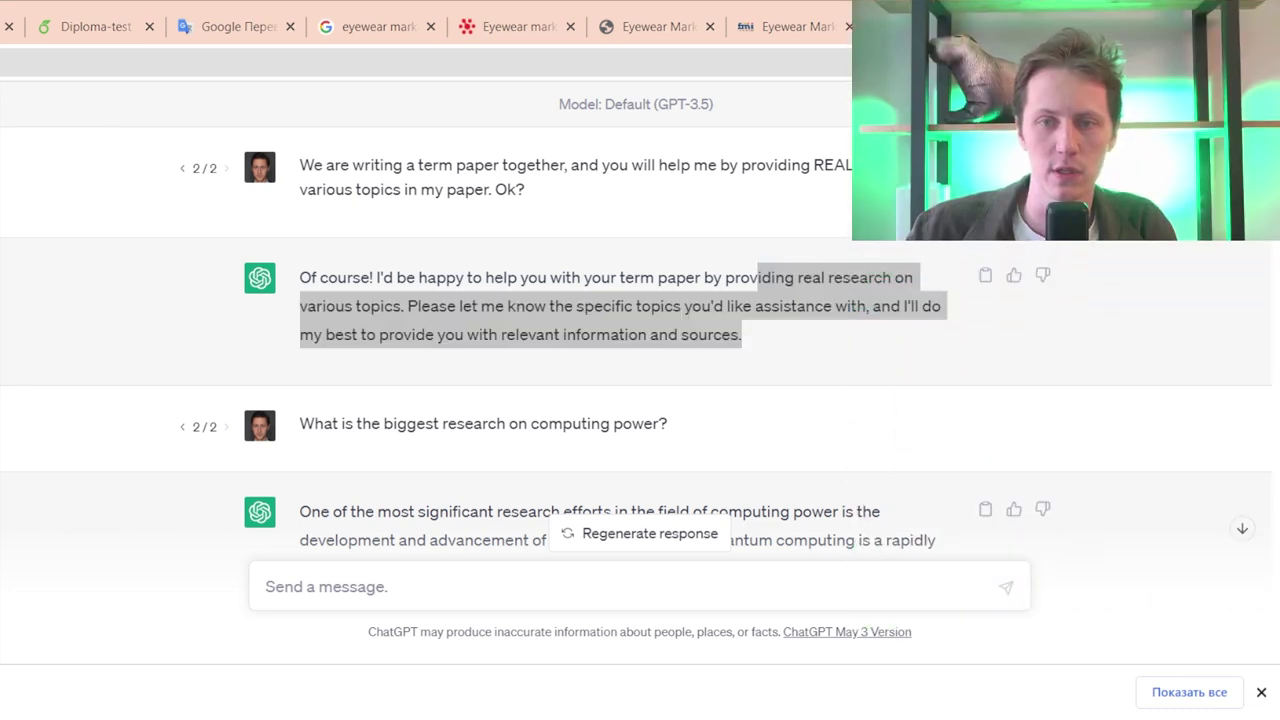
- Examine the question on the biggest computing power research and its answer, including the cited quantum supremacy paper and the high-performance computing section
left_click_drag(302, 423, 812, 428)
scroll(806, 420, "down", 2)
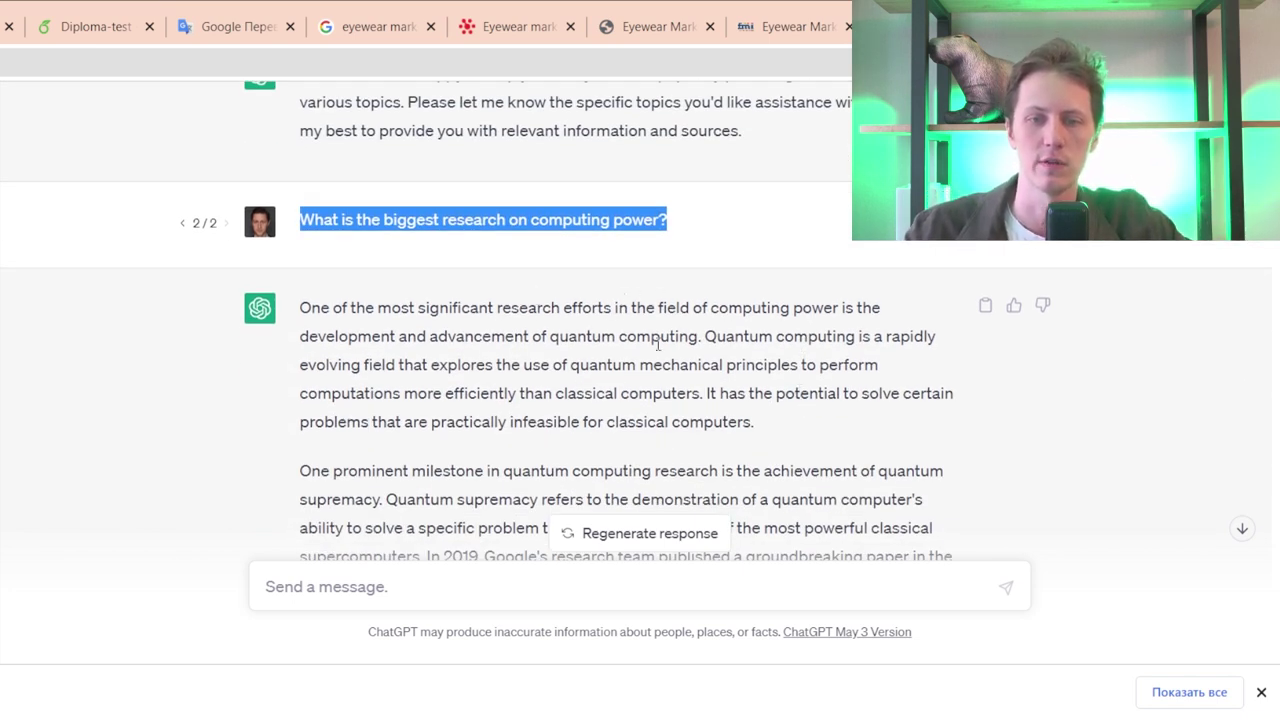
left_click_drag(703, 336, 634, 422)
scroll(625, 400, "down", 2)
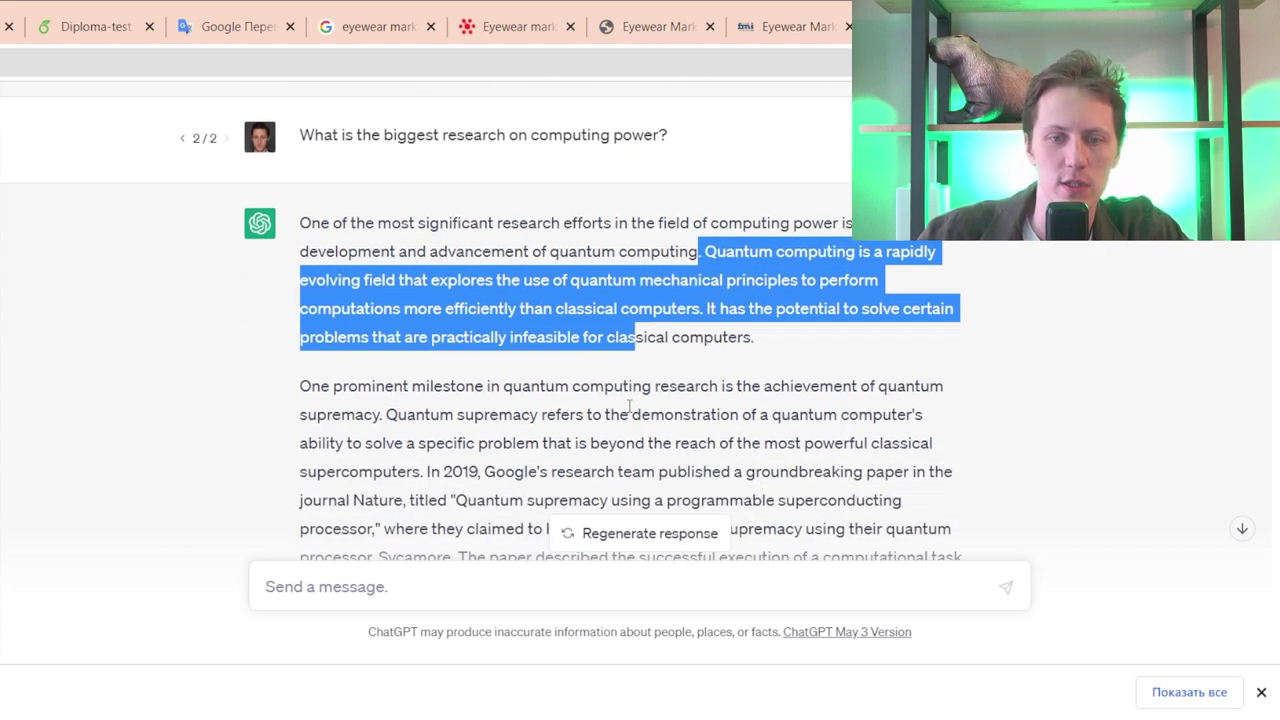
left_click_drag(436, 295, 521, 295)
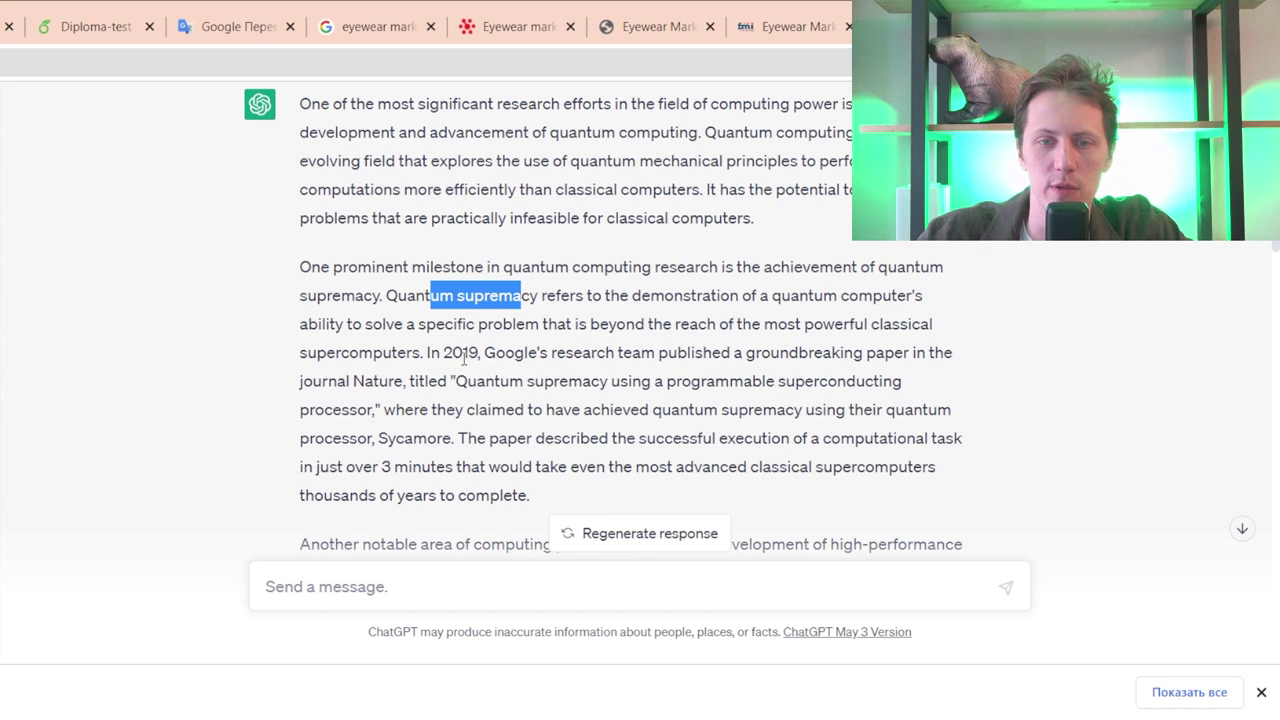
left_click_drag(426, 352, 398, 400)
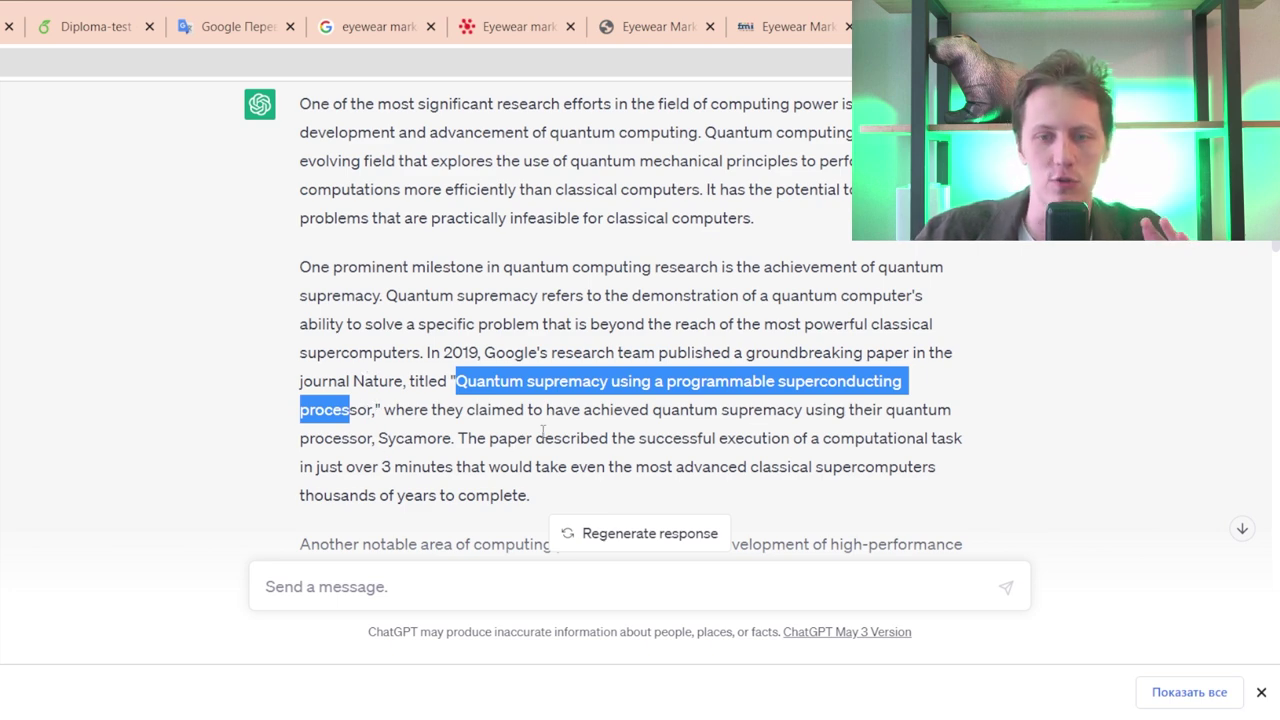
scroll(543, 431, "down", 2)
scroll(552, 341, "down", 1)
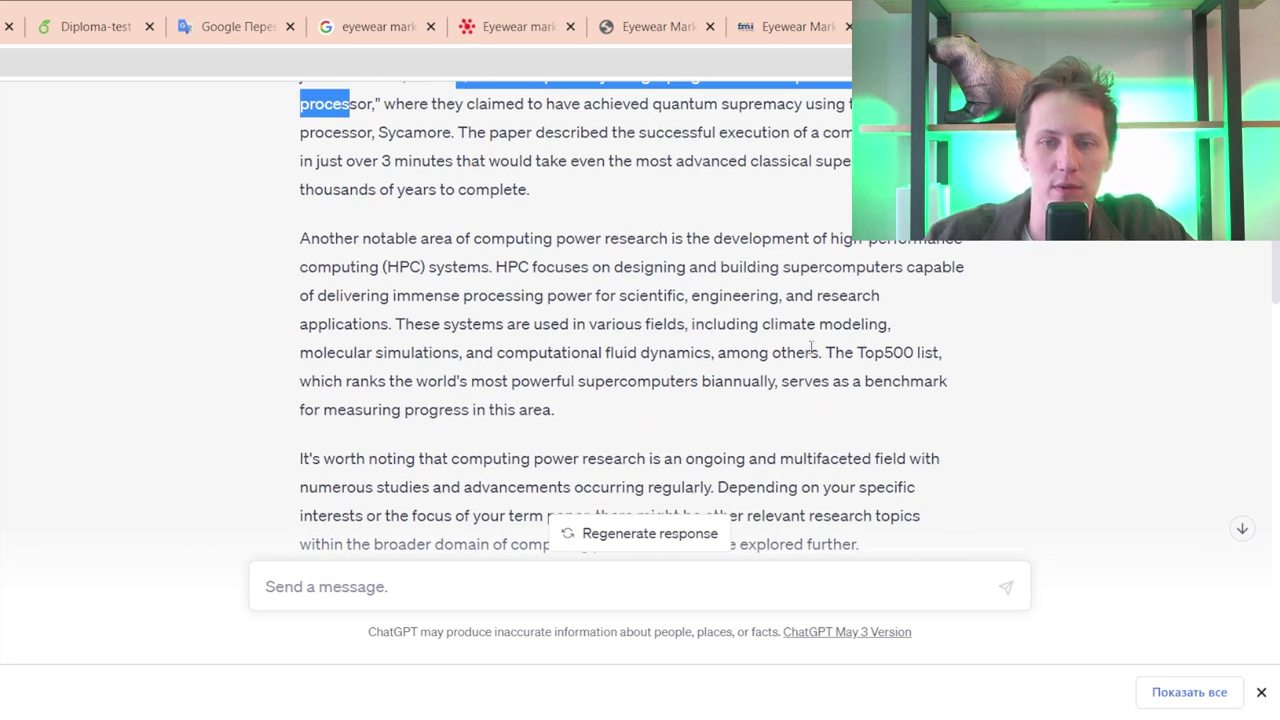
left_click_drag(823, 350, 874, 352)
left_click_drag(734, 381, 611, 237)
scroll(611, 250, "down", 3)
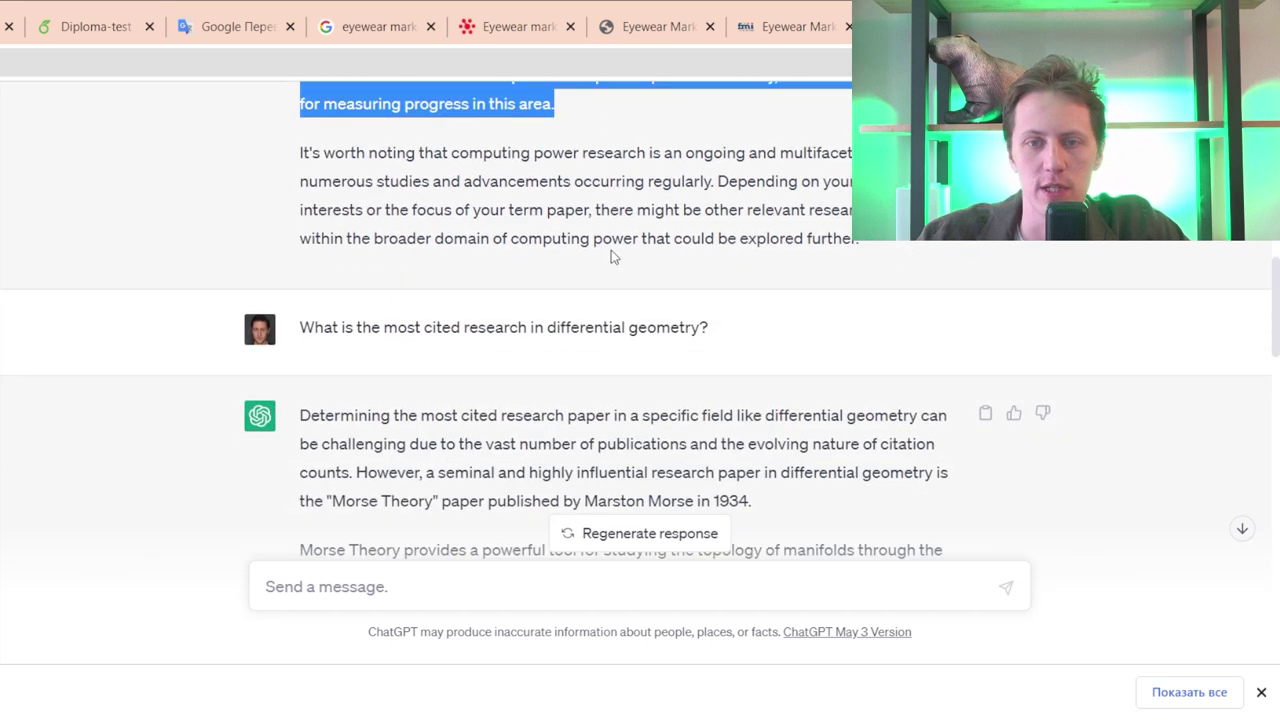
- Examine the question on the most cited differential geometry research and its answer, including the named "Morse Theory" paper
left_click_drag(712, 327, 299, 322)
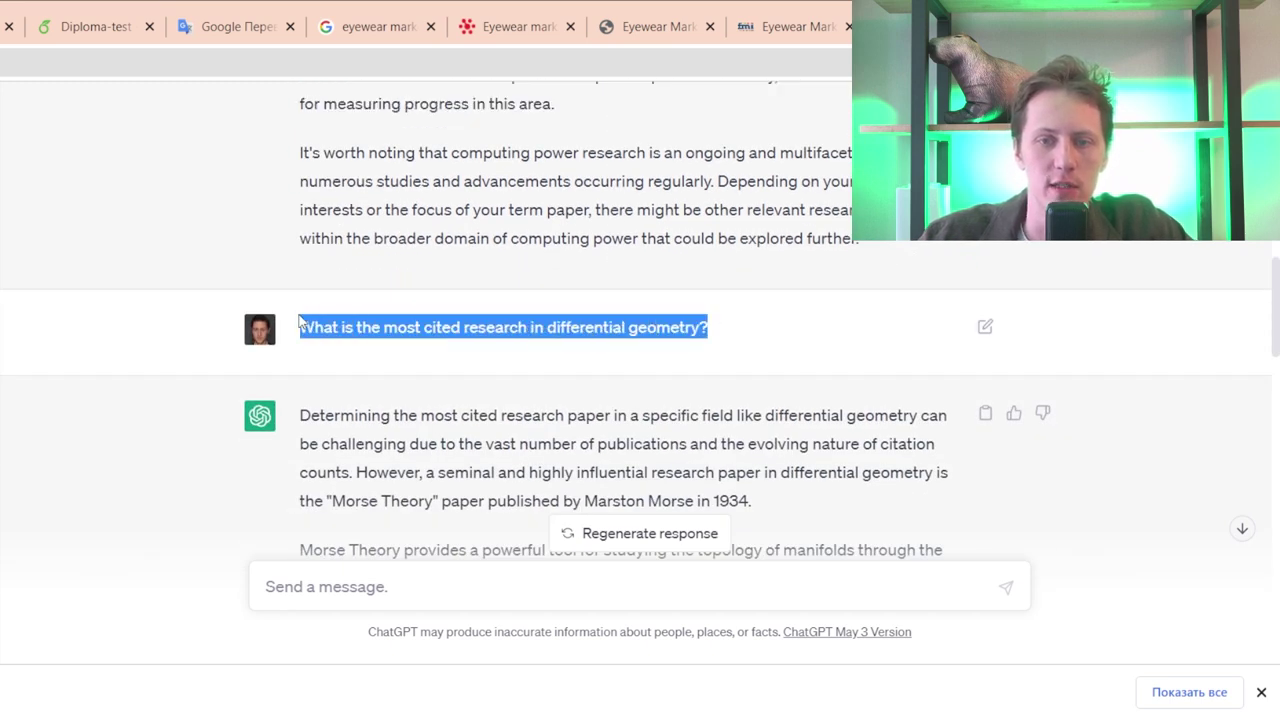
scroll(616, 328, "down", 2)
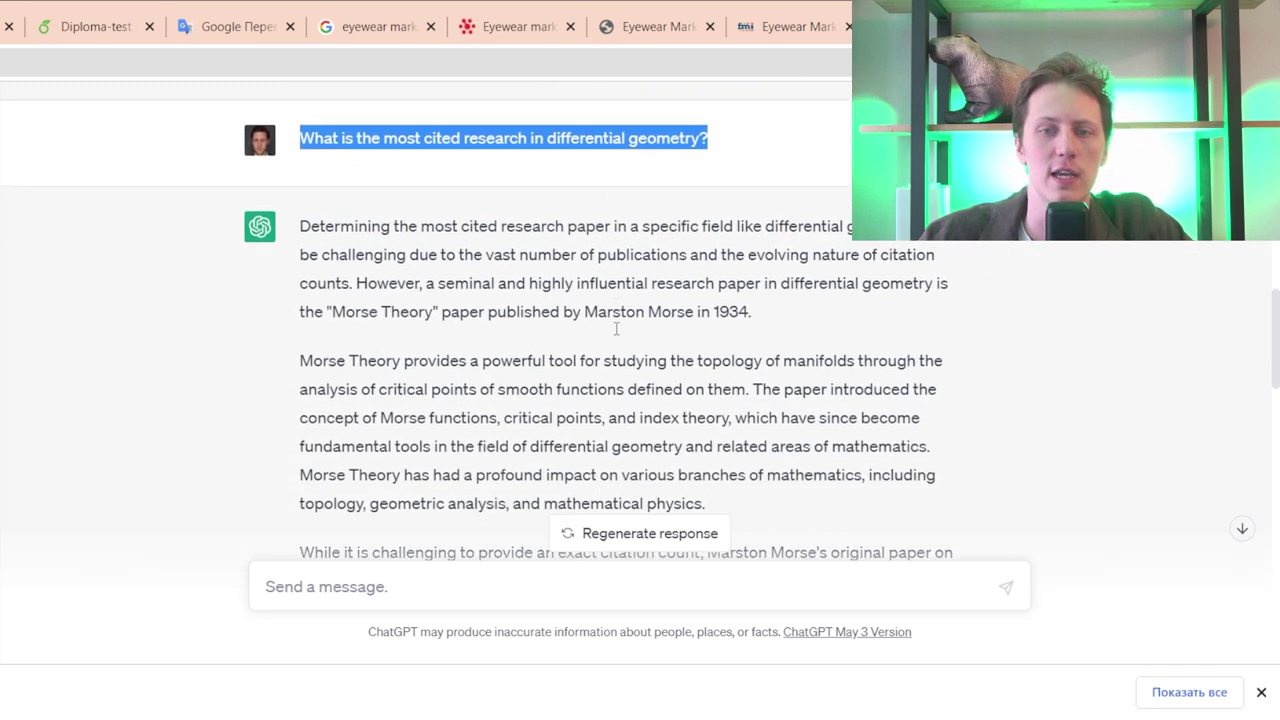
left_click_drag(422, 211, 680, 240)
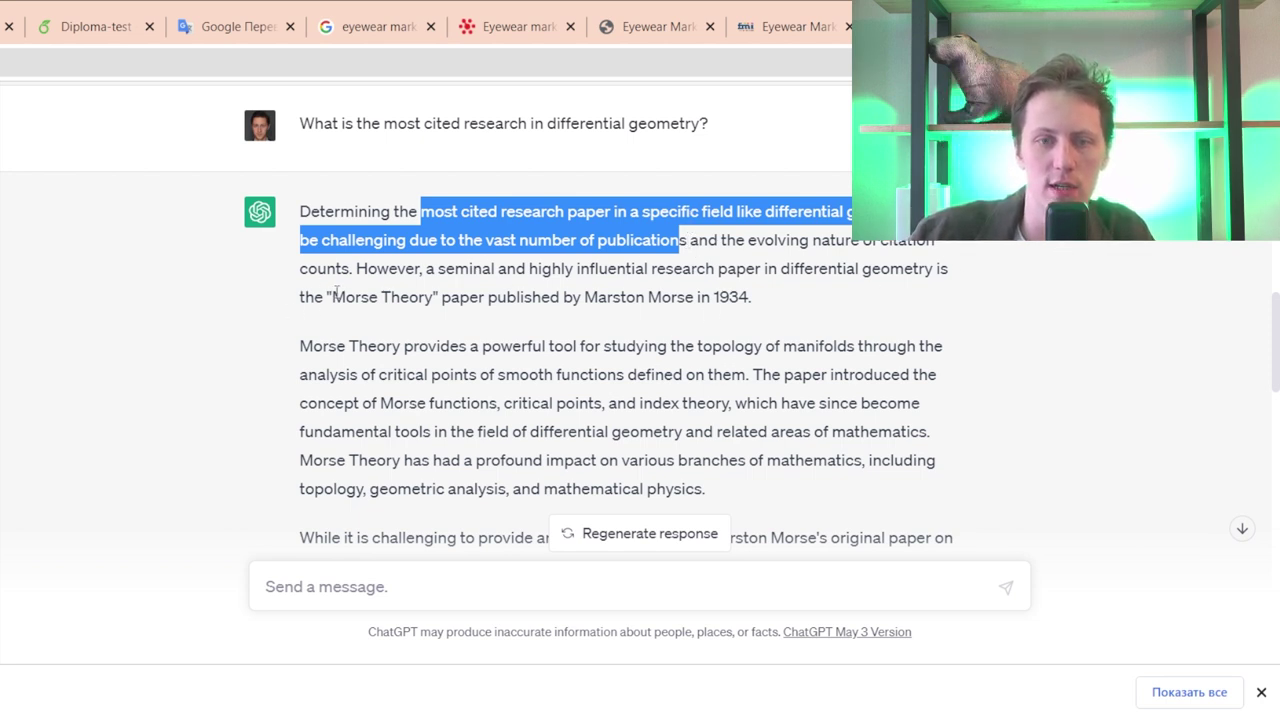
left_click_drag(330, 298, 455, 299)
left_click_drag(590, 298, 326, 300)
left_click(777, 300)
scroll(350, 320, "down", 2)
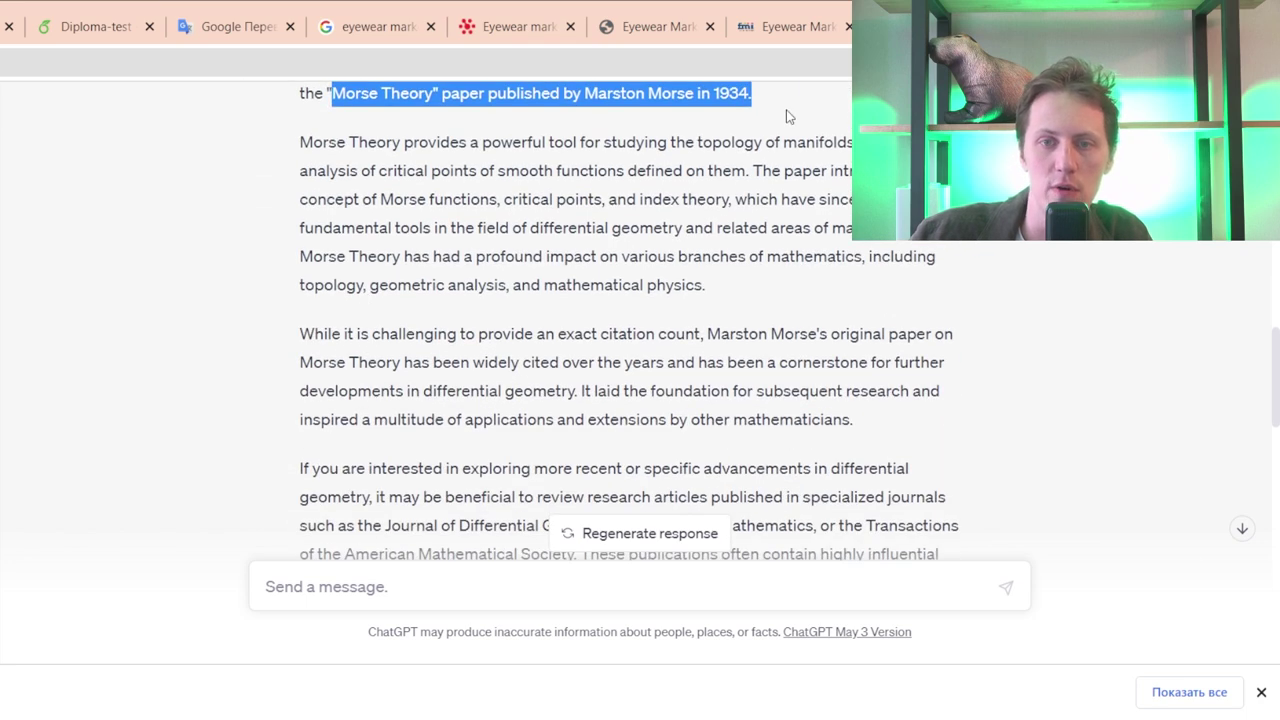
left_click(780, 298)
left_click_drag(780, 298, 806, 140)
scroll(791, 222, "down", 4)
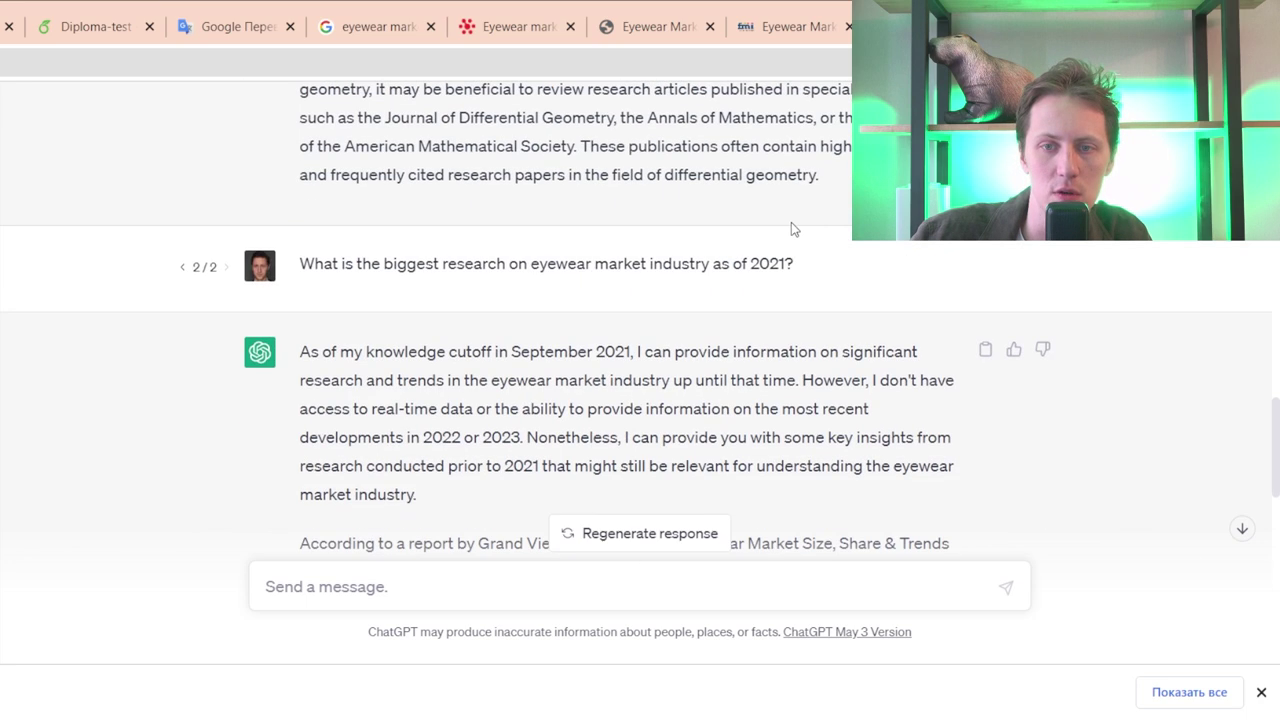
- Read the question on the biggest eyewear market industry research as of 2021 and the reply's opening remarks on its knowledge cutoff
left_click_drag(300, 262, 650, 285)
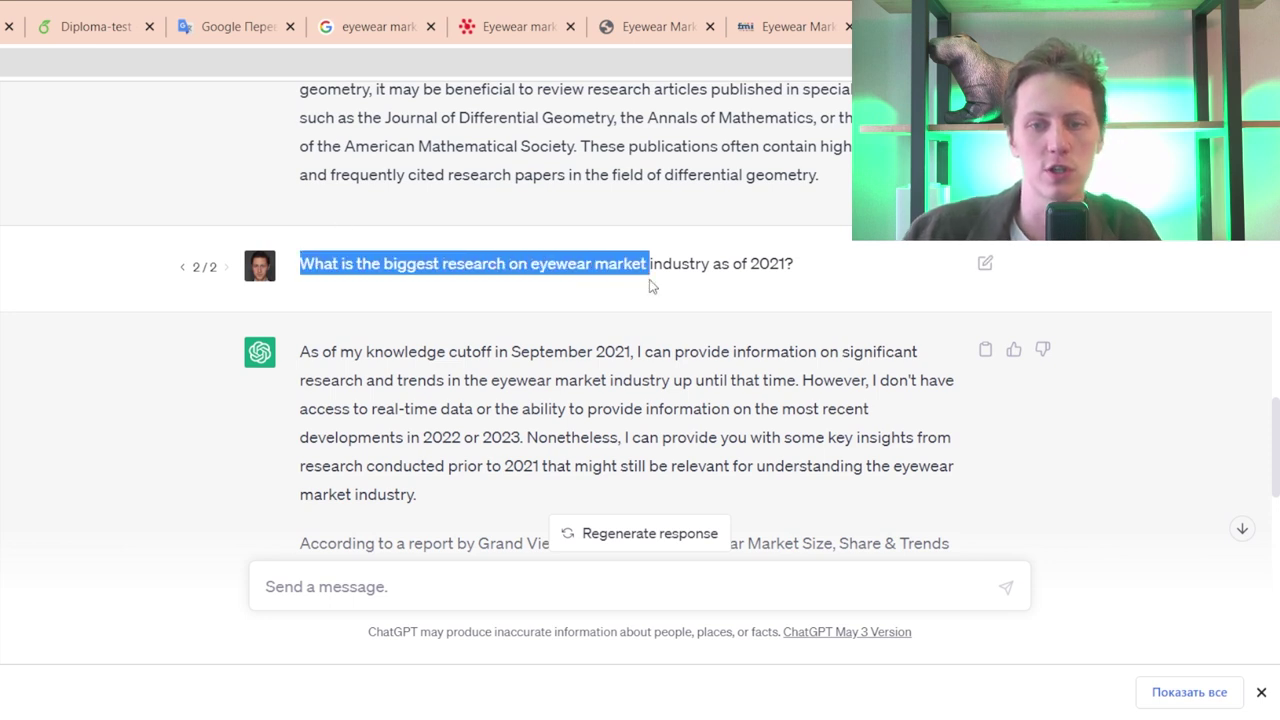
key("alt+Tab")
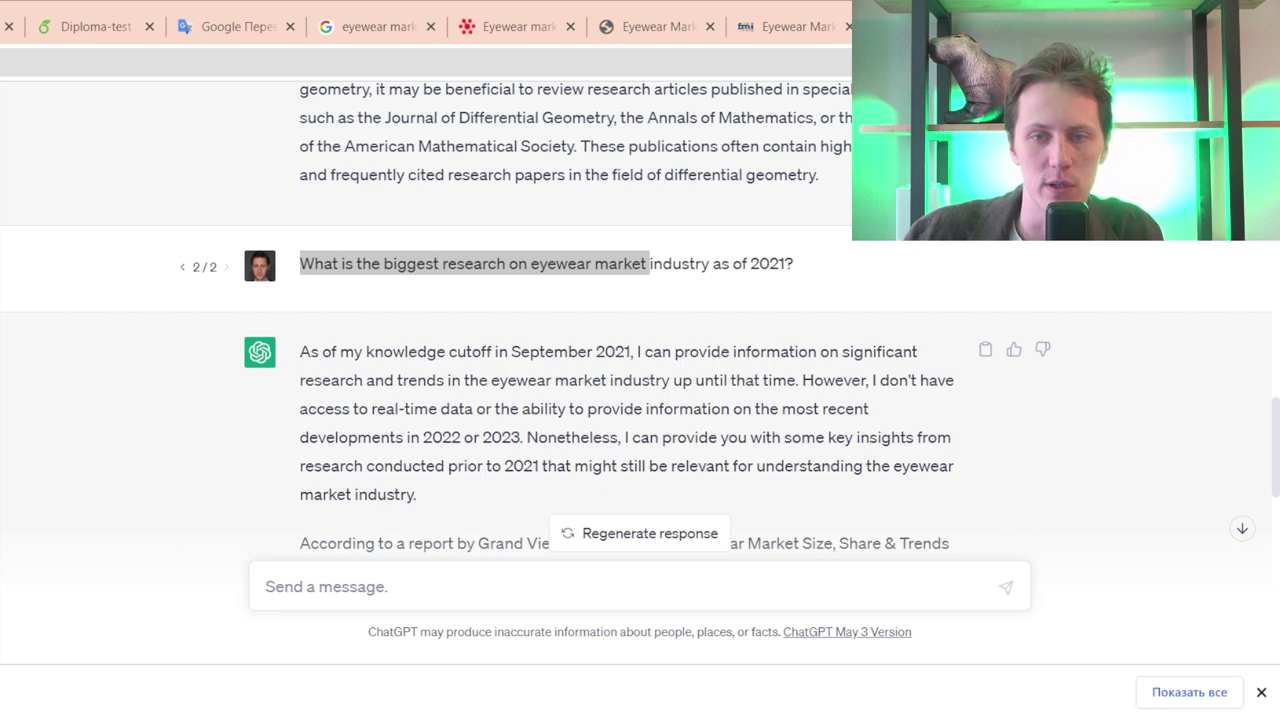
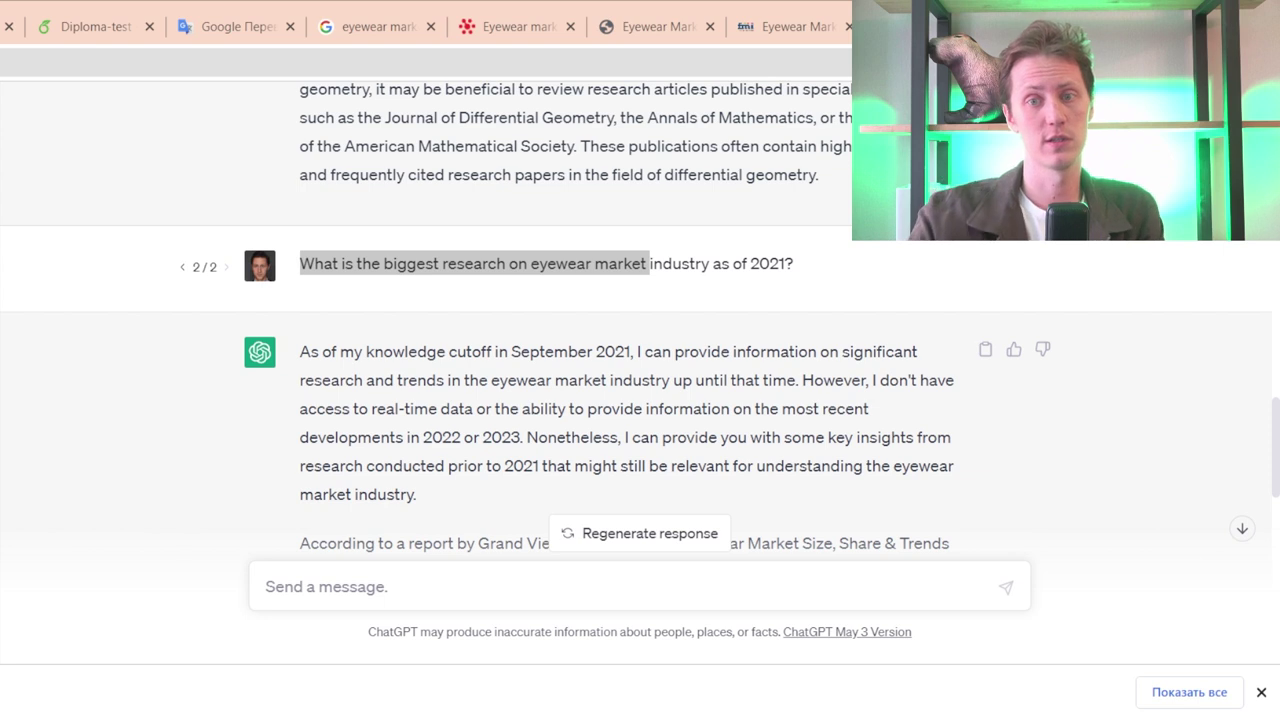
key("alt+Tab")
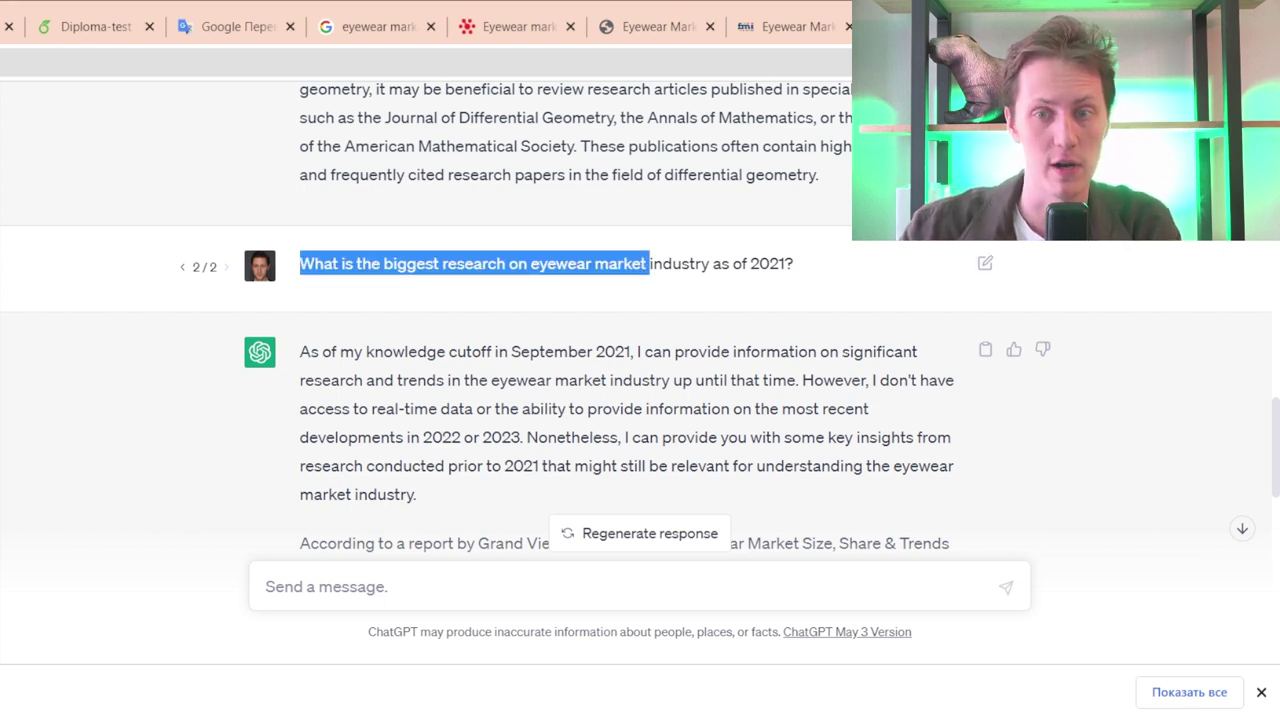
left_click_drag(441, 348, 797, 381)
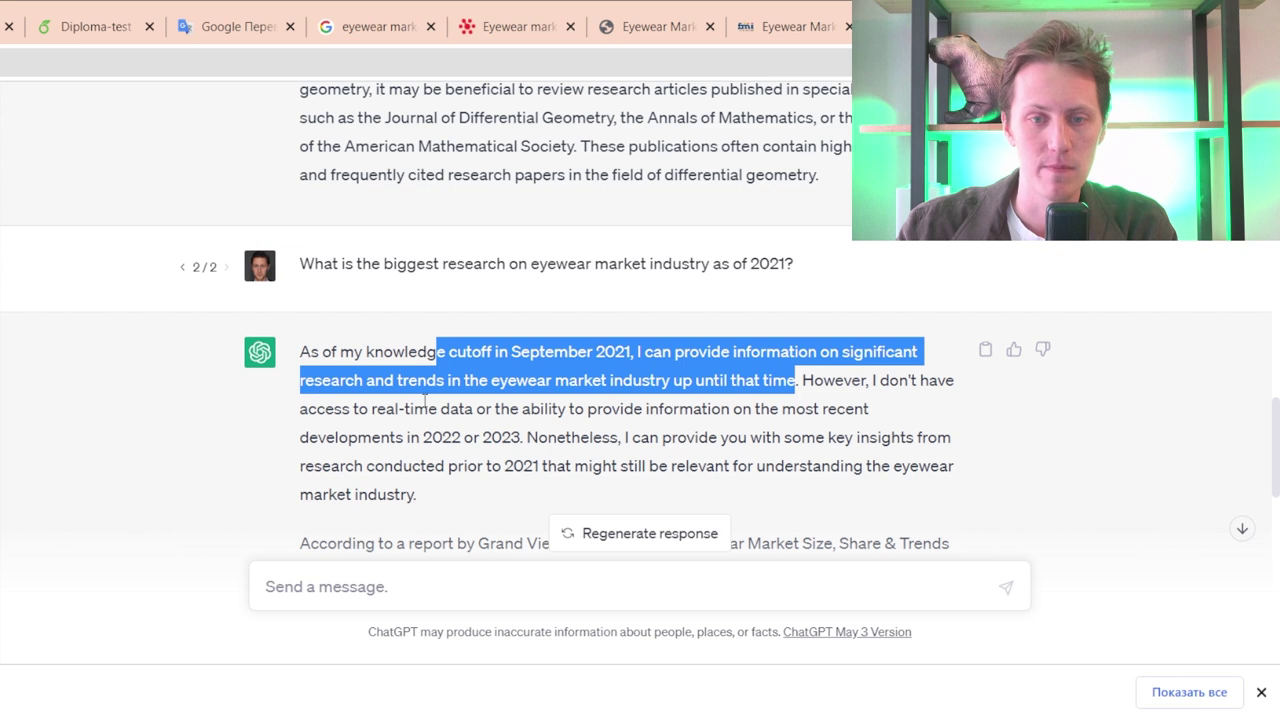
left_click_drag(375, 408, 540, 466)
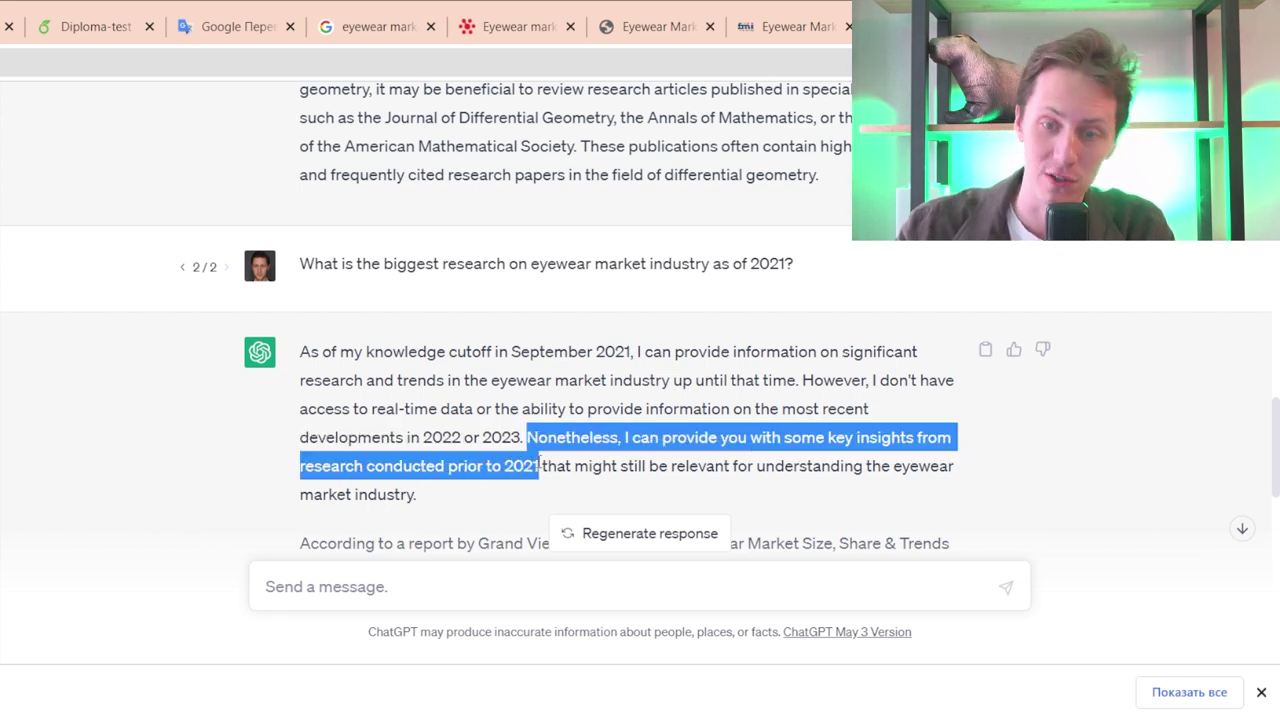
scroll(639, 400, "down", 2)
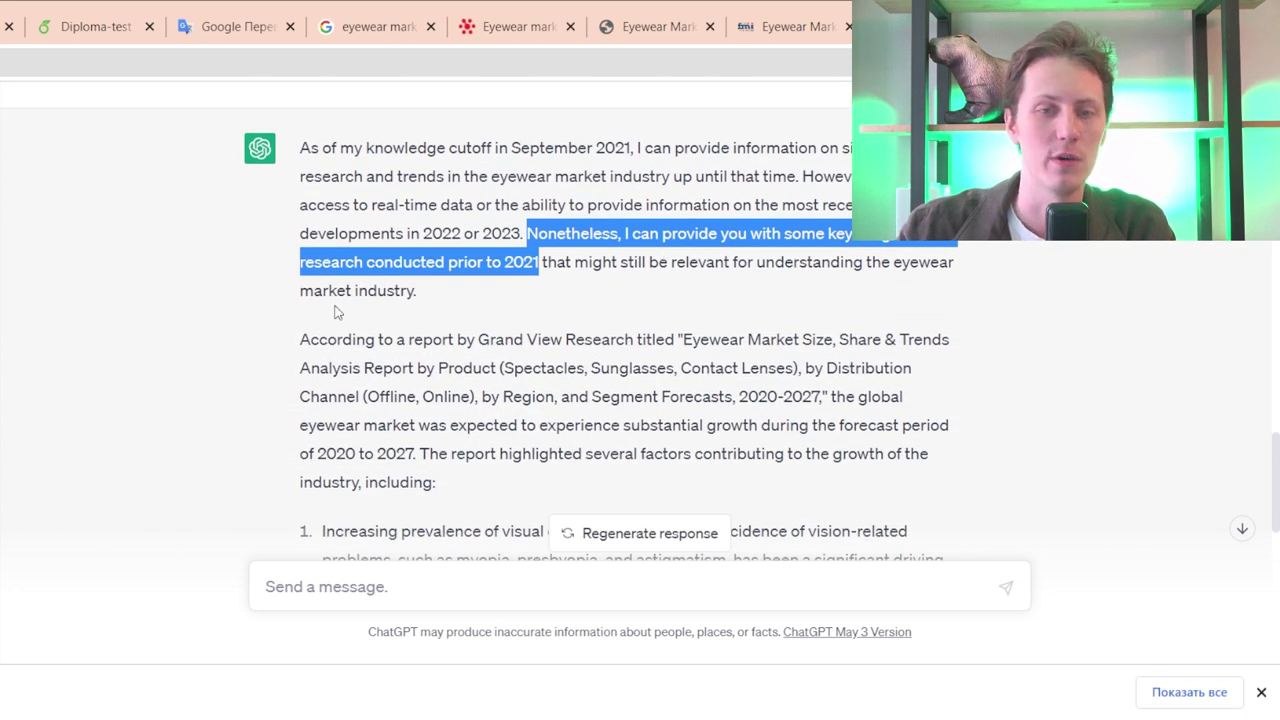
- Examine the Grand View Research report title, the listed eyewear market growth factors and the closing recommendation in the reply
left_click_drag(300, 342, 824, 397)
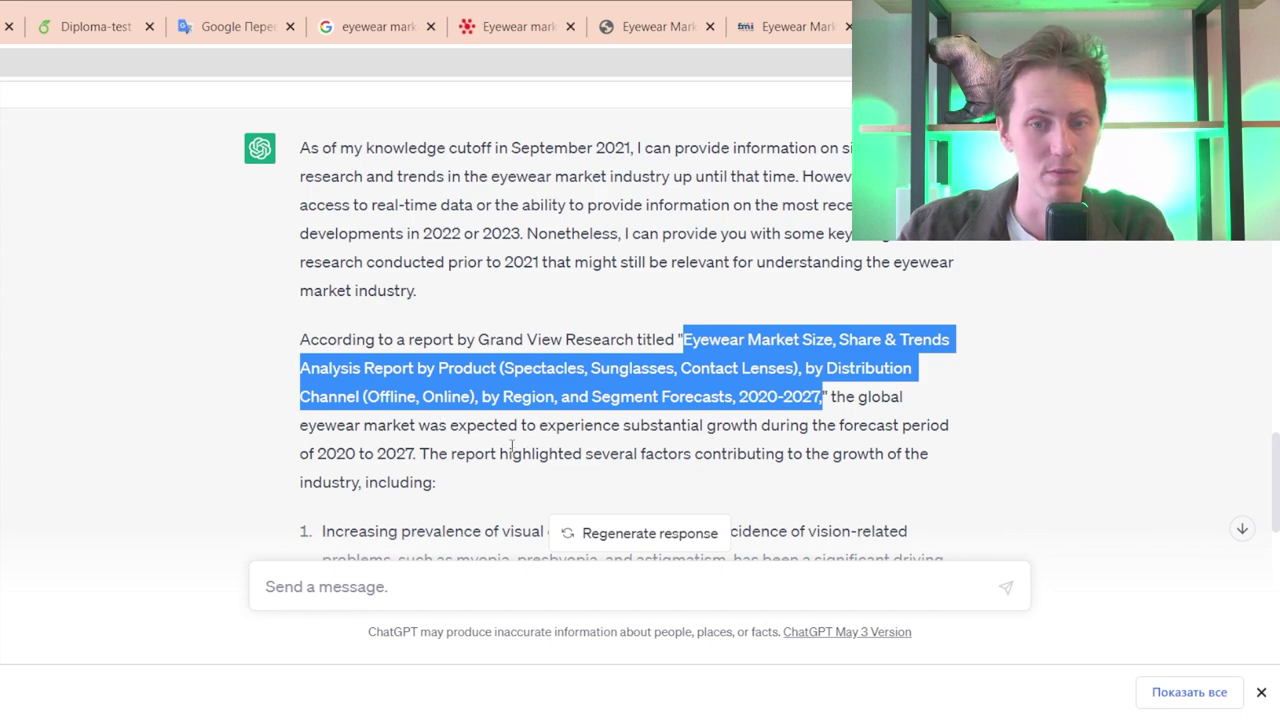
scroll(511, 447, "down", 3)
left_click_drag(325, 225, 580, 363)
left_click(578, 298)
scroll(578, 298, "down", 3)
scroll(366, 212, "down", 2)
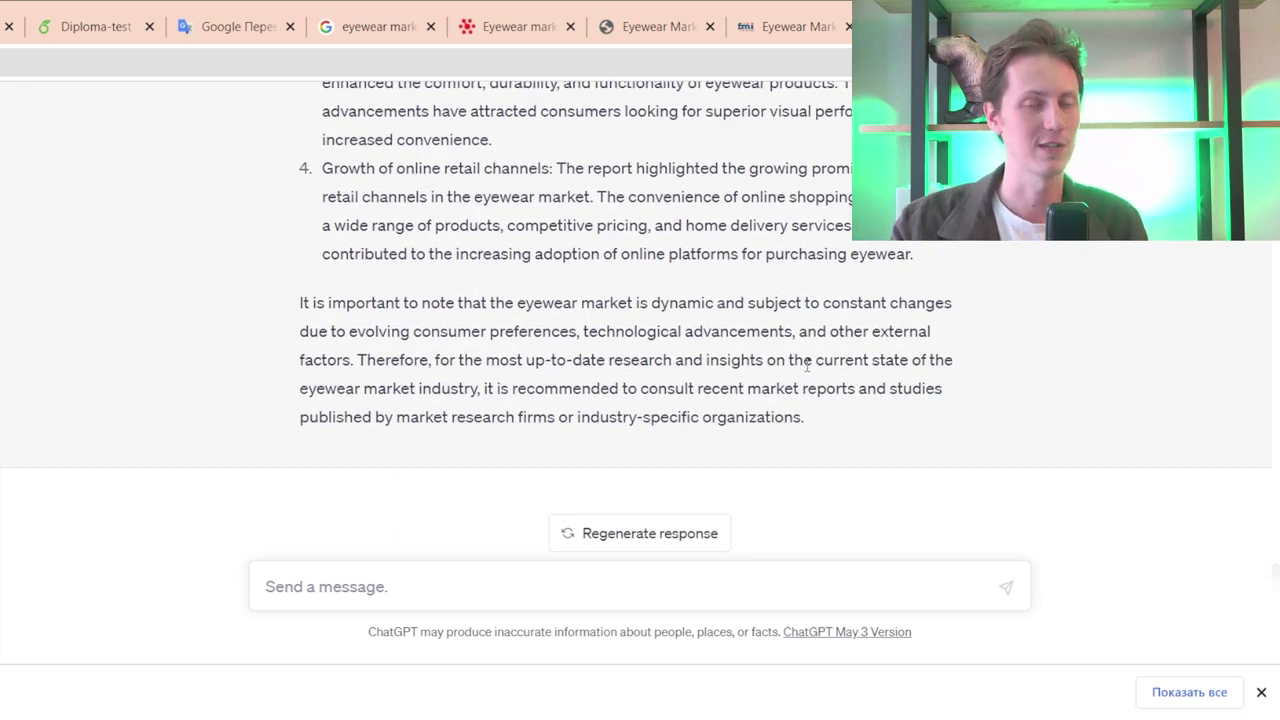
scroll(673, 316, "up", 4)
scroll(673, 316, "up", 2)
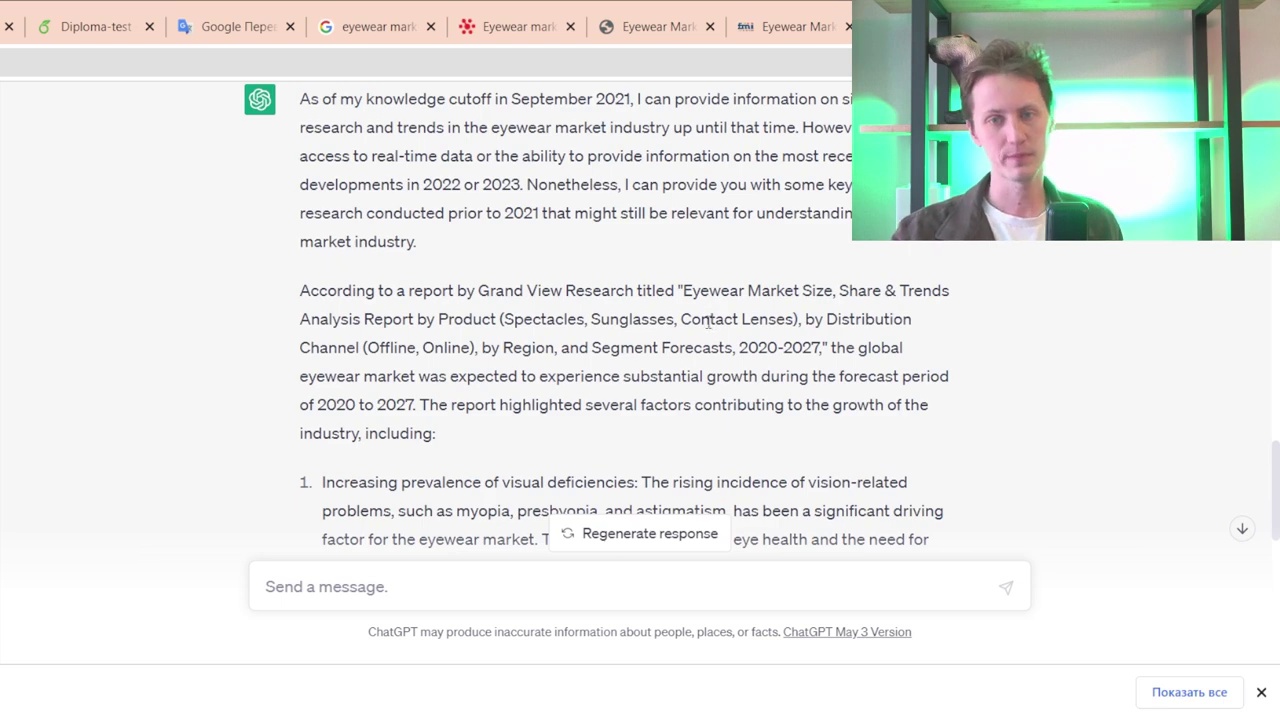
scroll(708, 322, "down", 5)
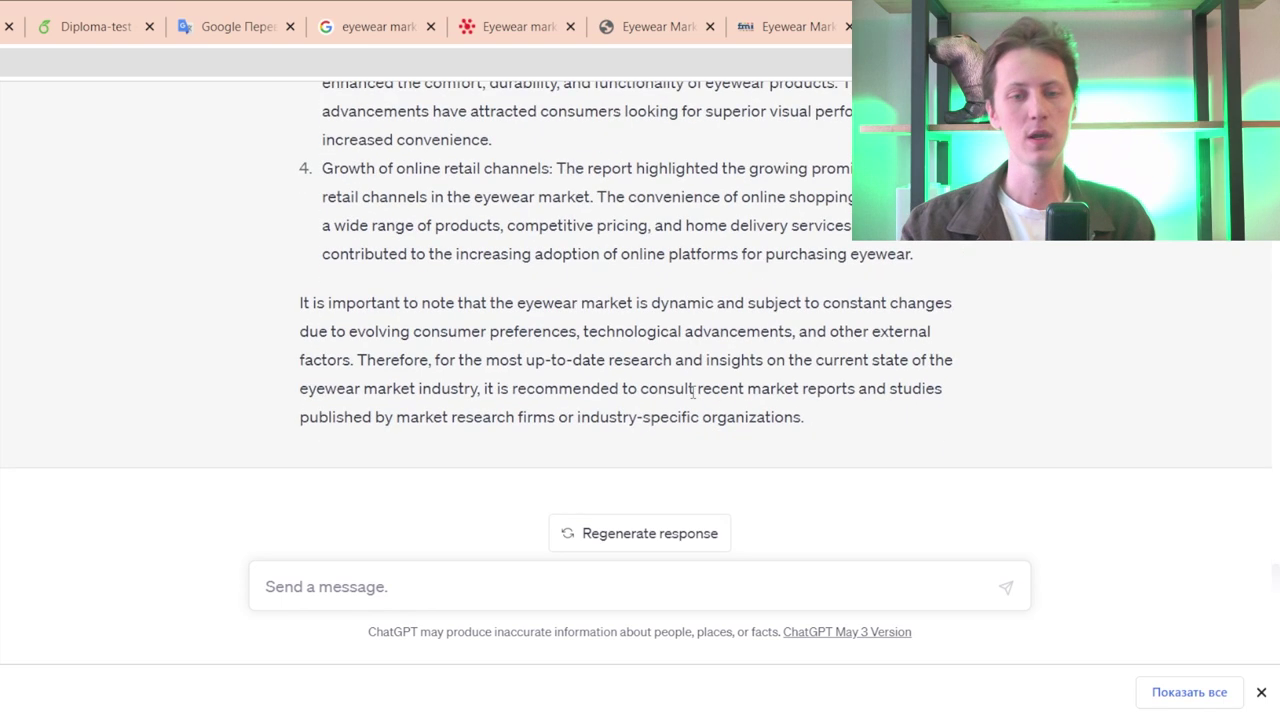
- Ask ChatGPT to give more reports (even if outdated) on the eyewear market industry
left_click(698, 593)
type("Give me m")
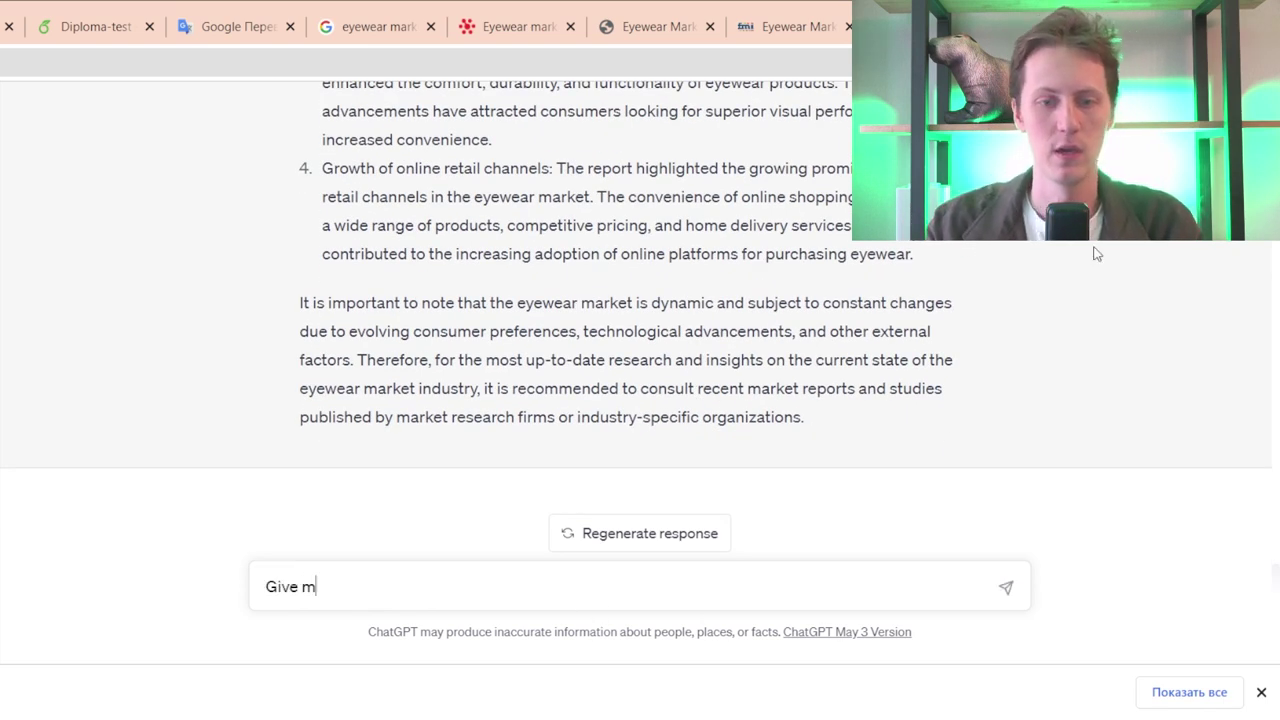
type("ore repo")
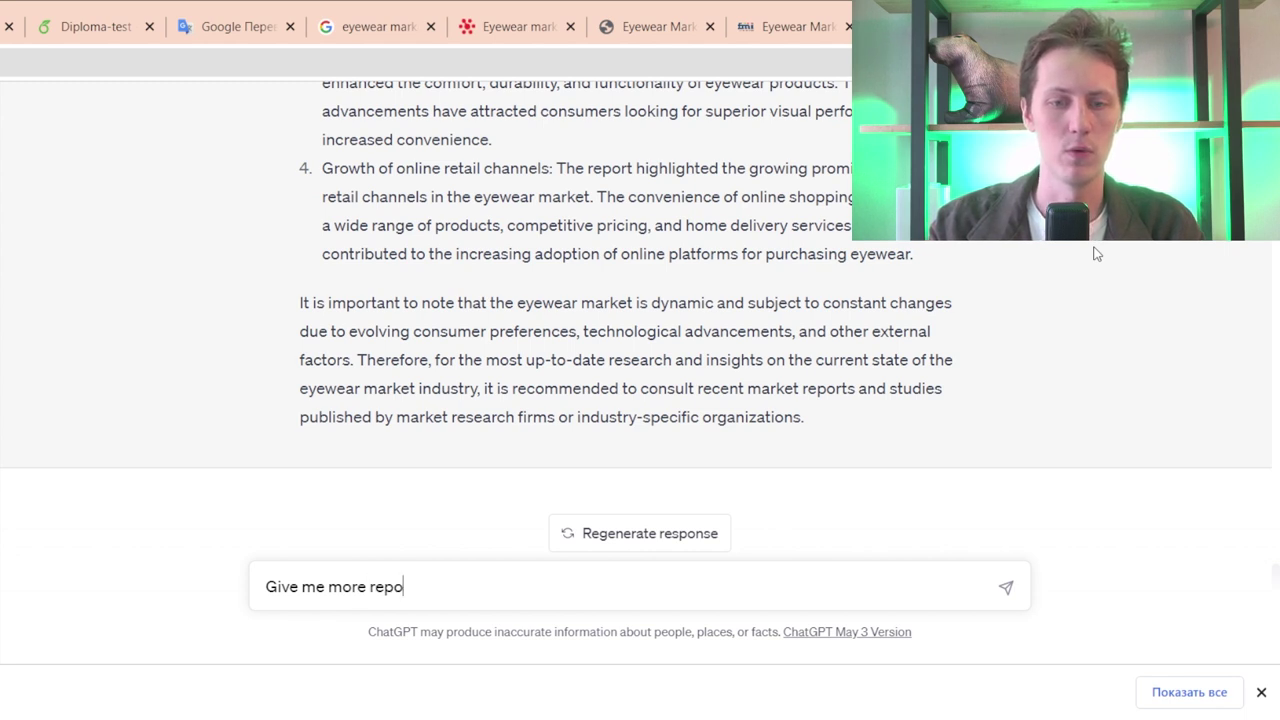
type("rst (even if")
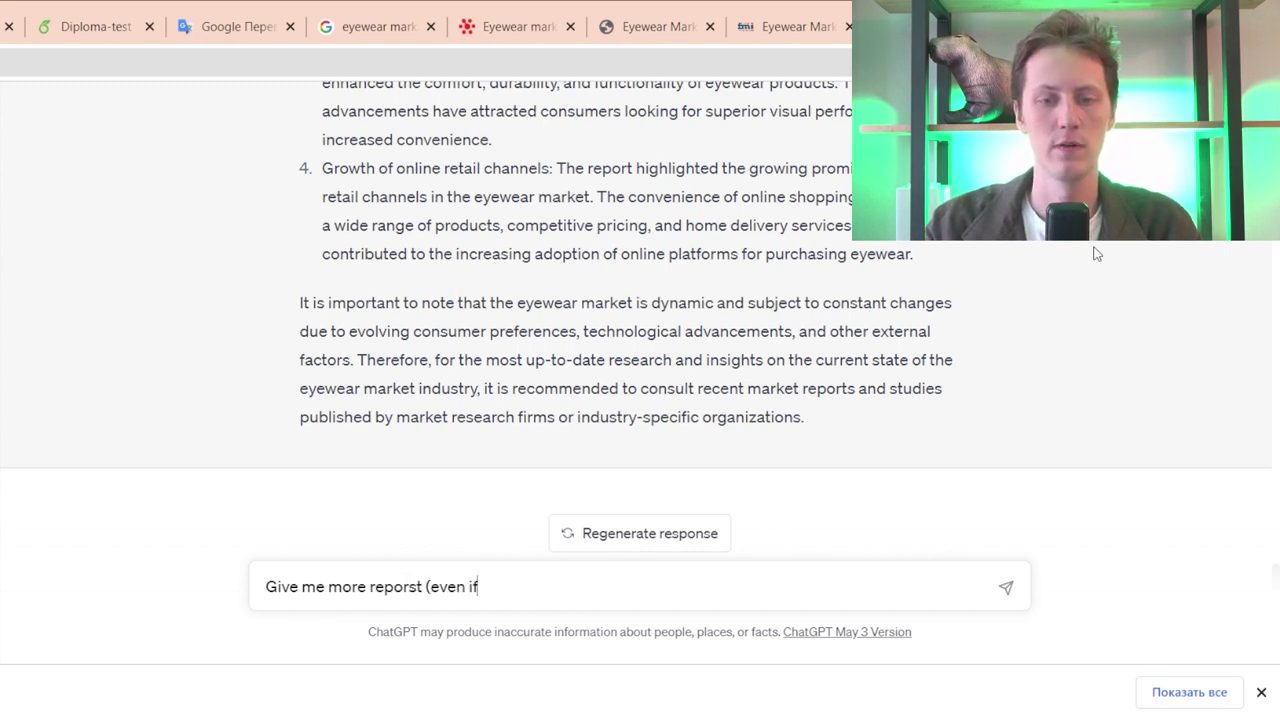
type(" outdated) ")
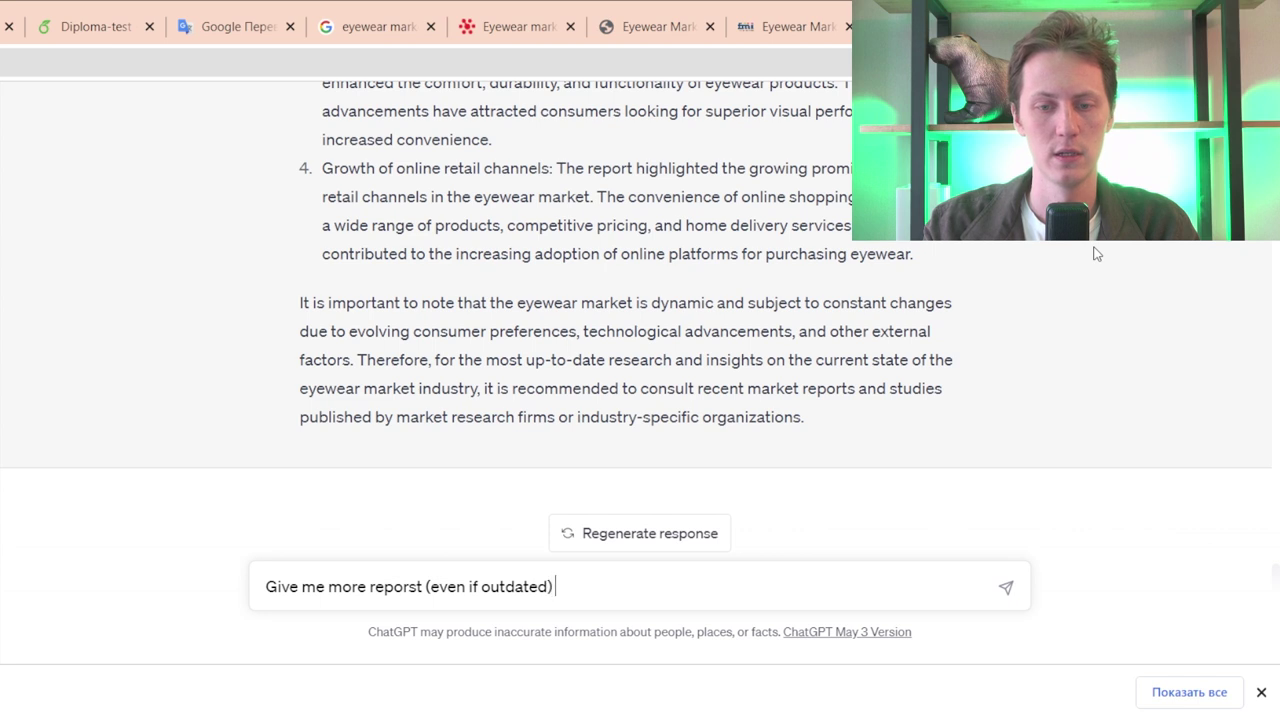
type("on eyewear market indus")
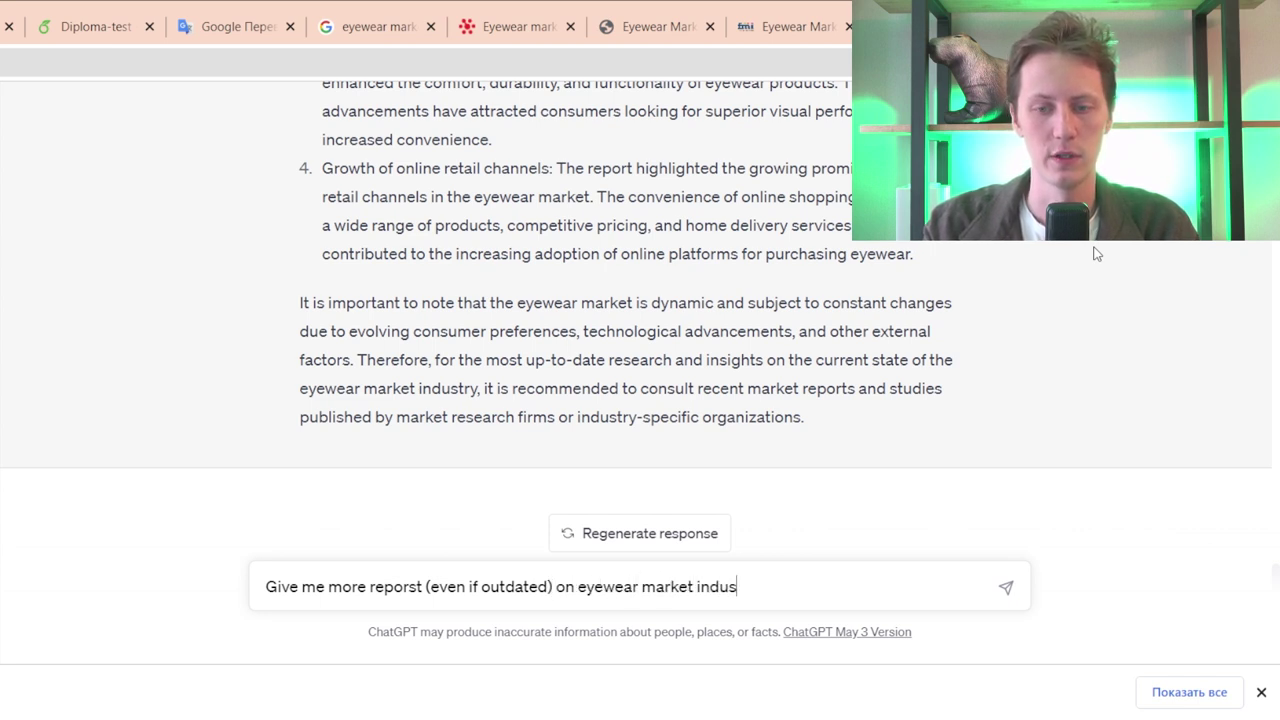
type("try")
key("Return")
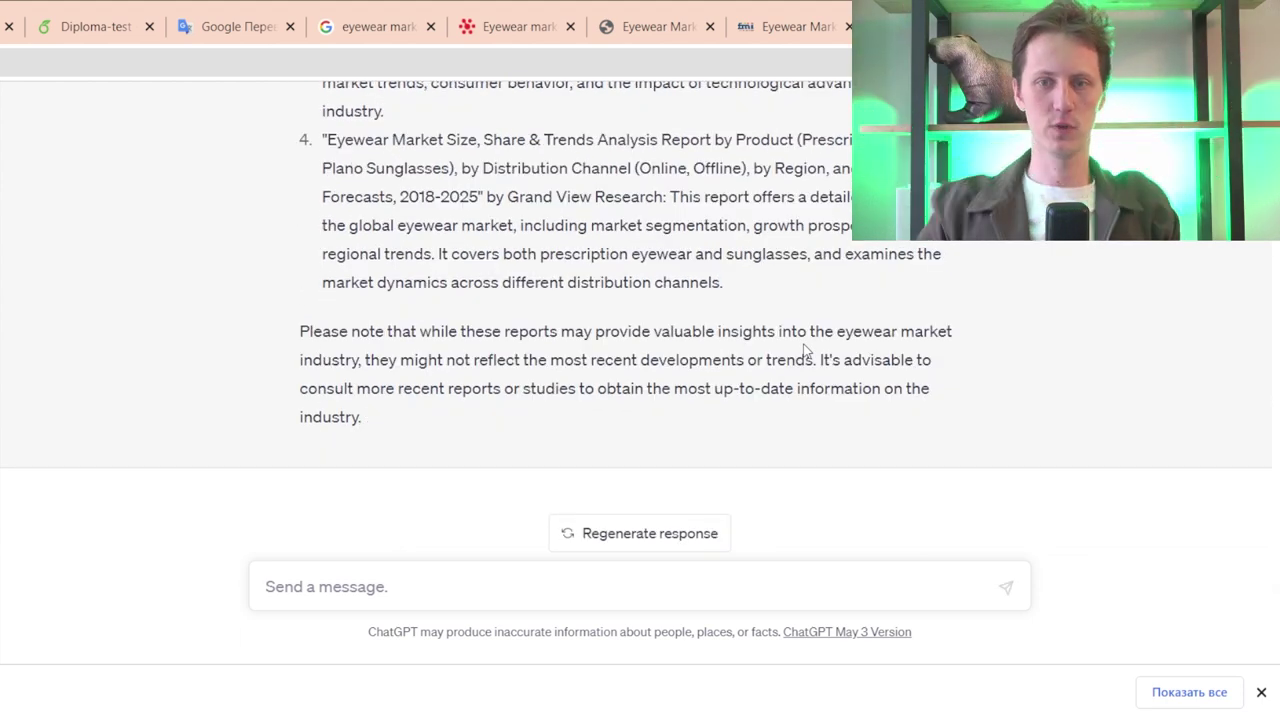
- Copy the first listed report's title, "Global Eyewear Market Analysis & Trends - Industry Forecast to 2020", and search Google for it in a new tab
scroll(600, 214, "up", 5)
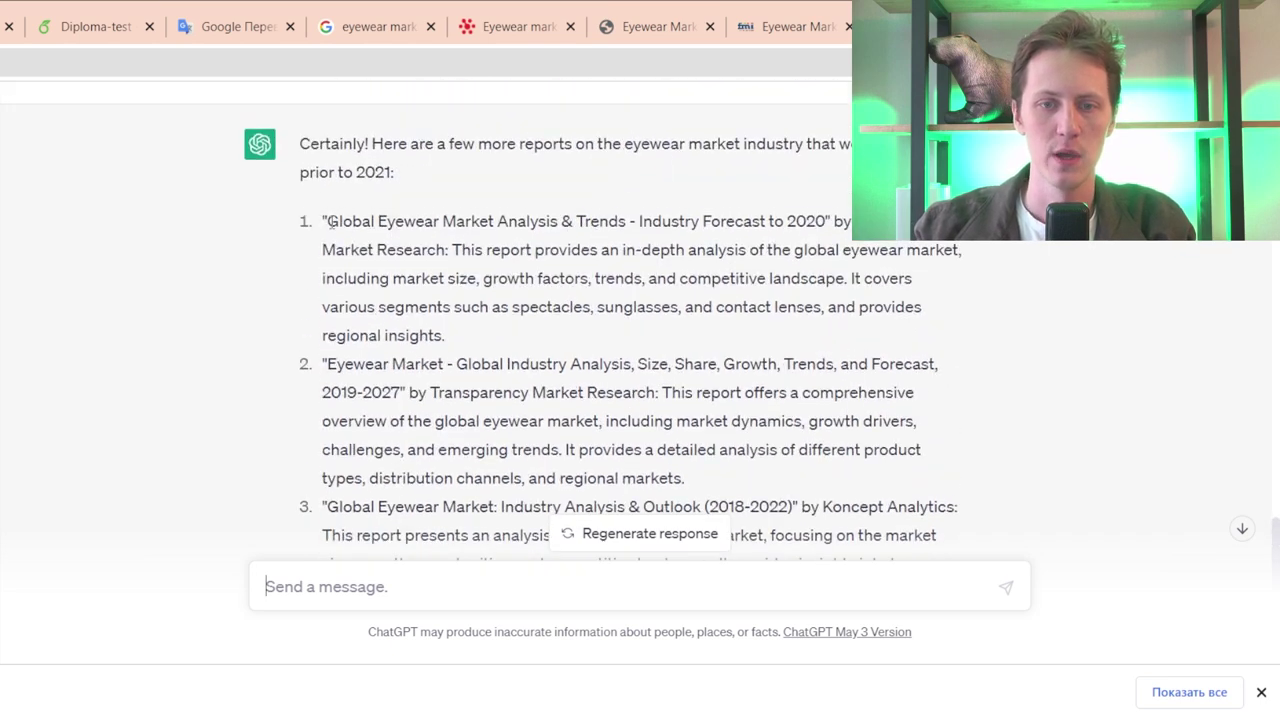
left_click_drag(329, 221, 830, 218)
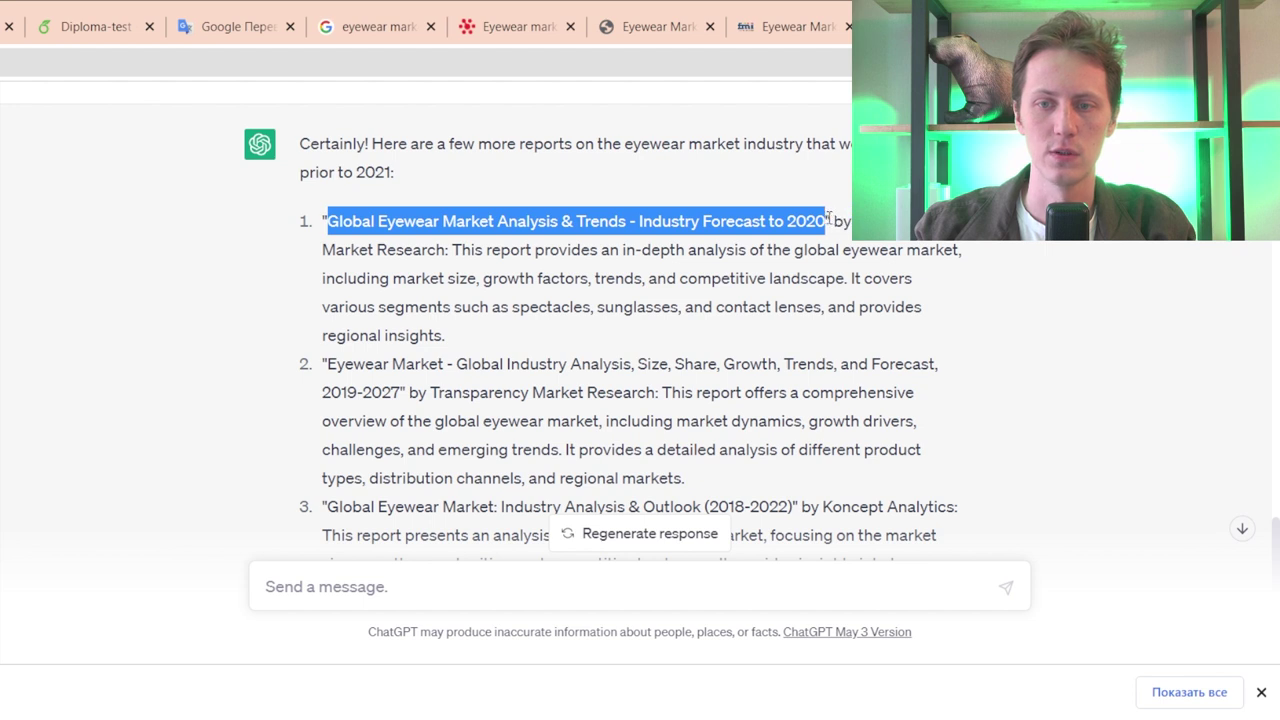
key("ctrl+c")
key("ctrl+t")
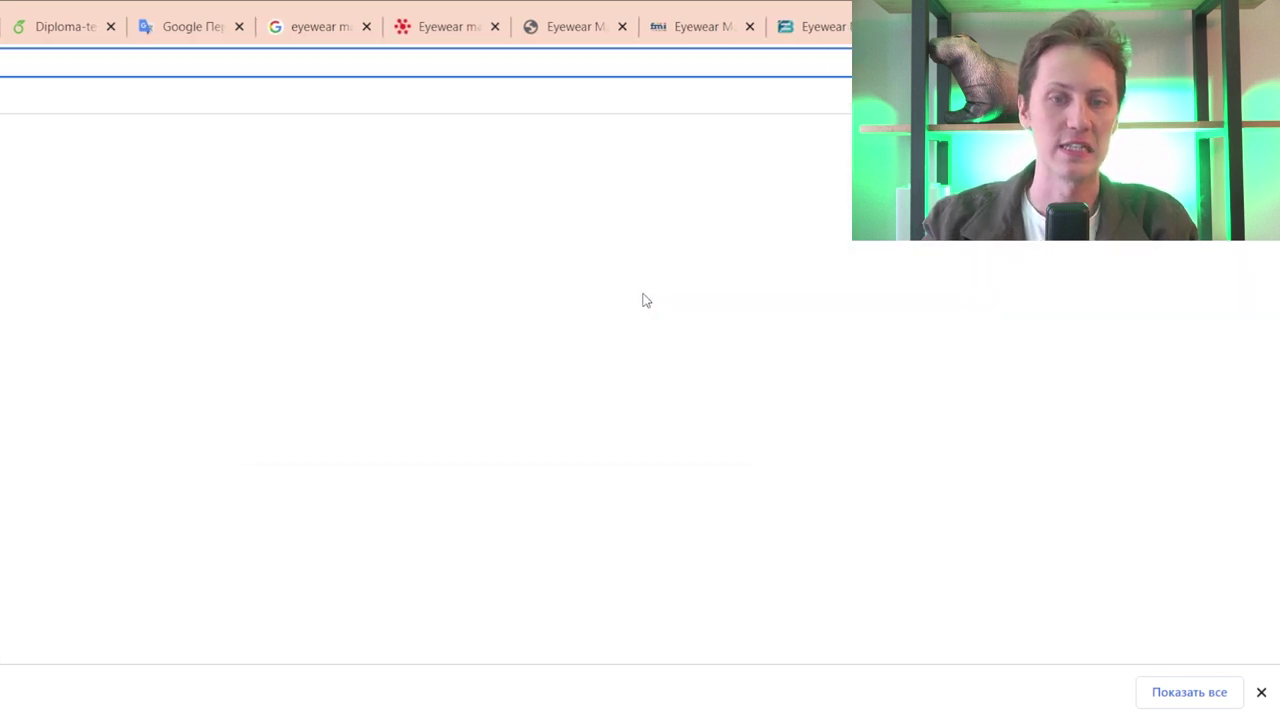
key("ctrl+v")
key("Return")
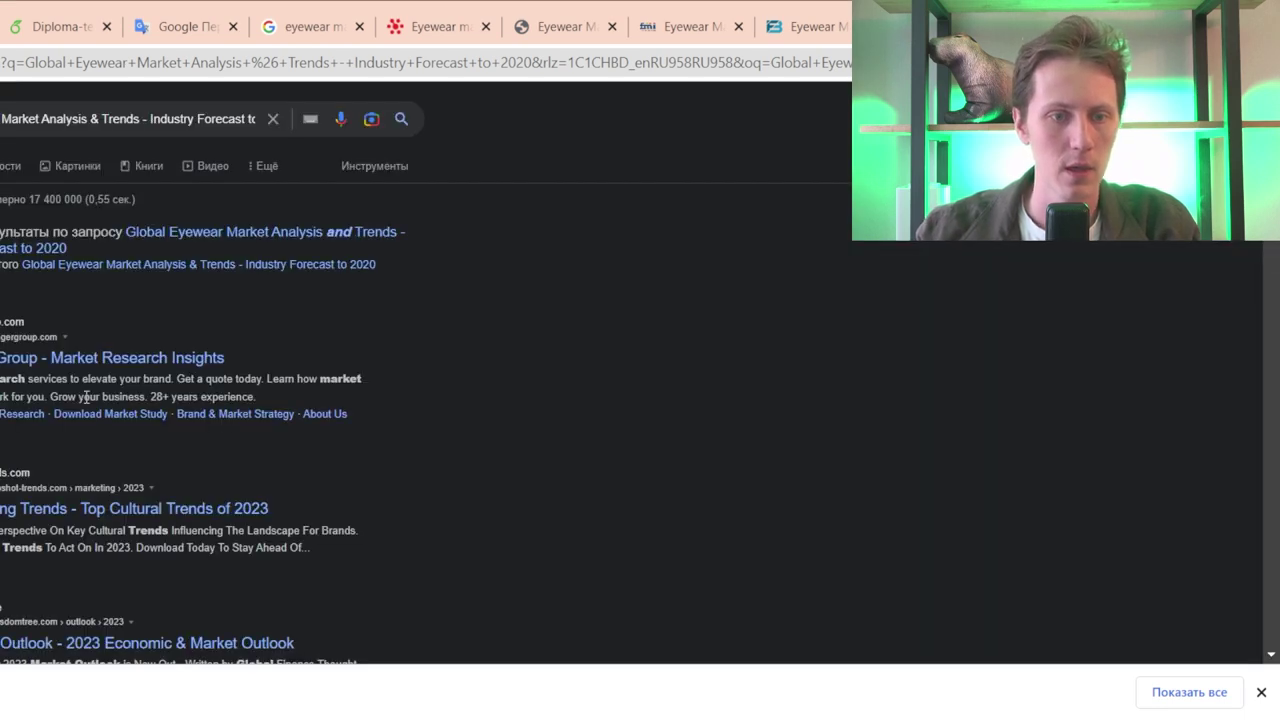
- Look through the Google results for a page matching the 2020 eyewear industry forecast report
scroll(106, 523, "down", 3)
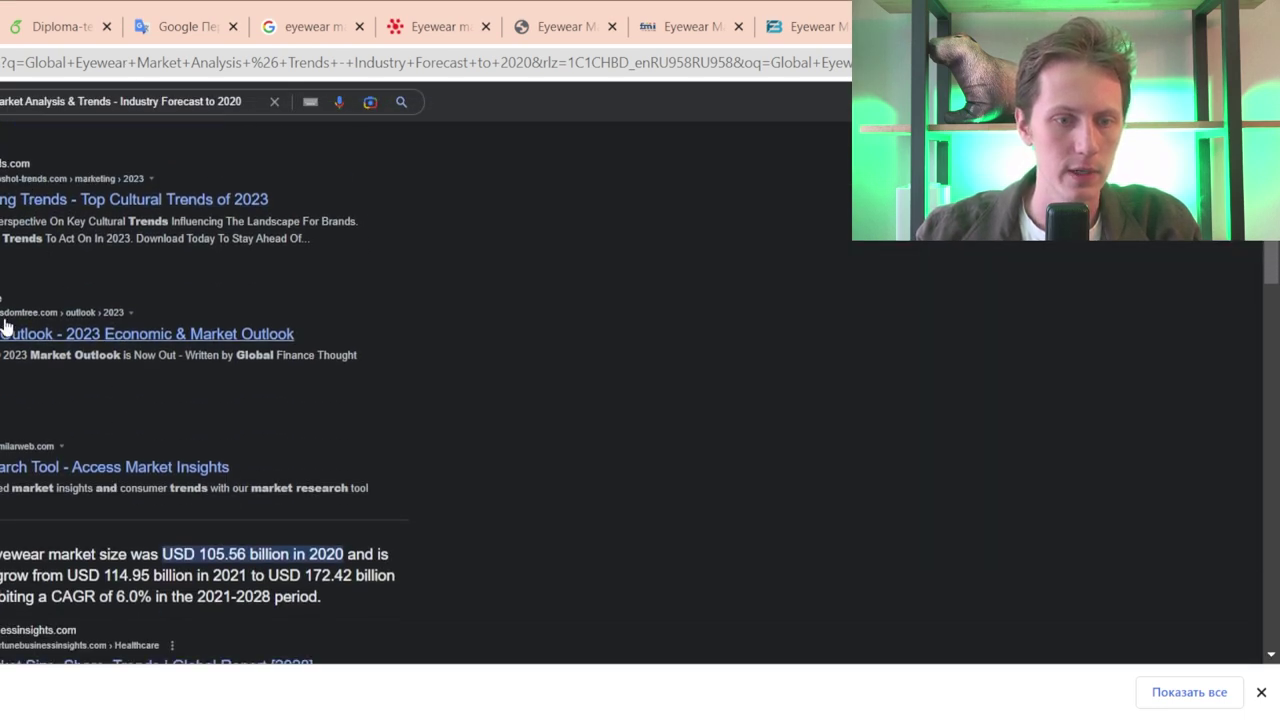
scroll(5, 325, "down", 3)
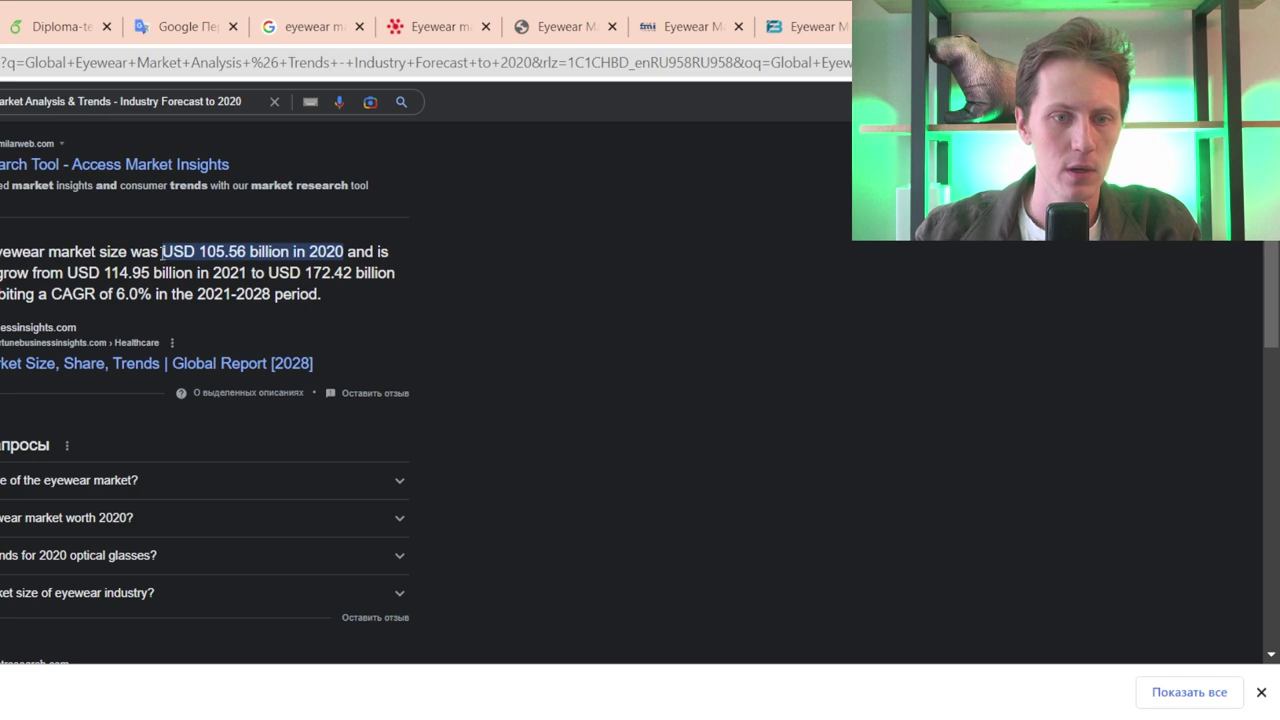
scroll(5, 363, "down", 4)
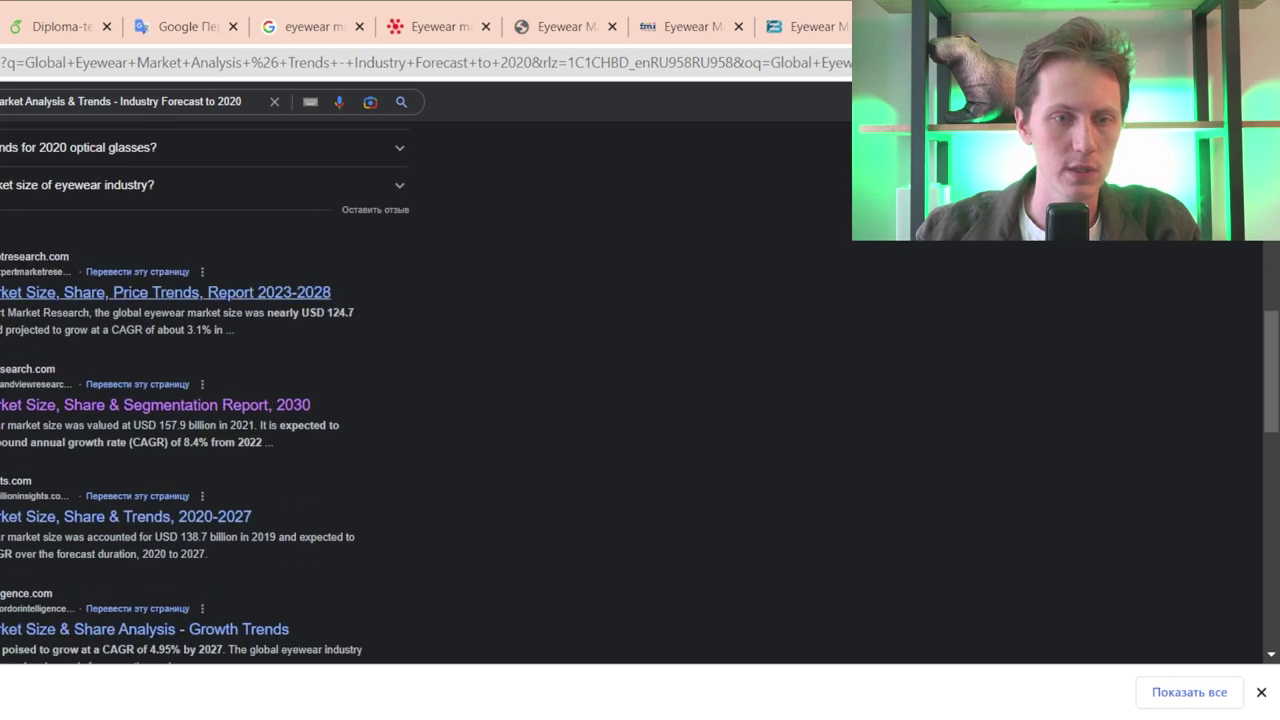
scroll(5, 363, "down", 2)
scroll(5, 363, "down", 2)
scroll(5, 363, "up", 10)
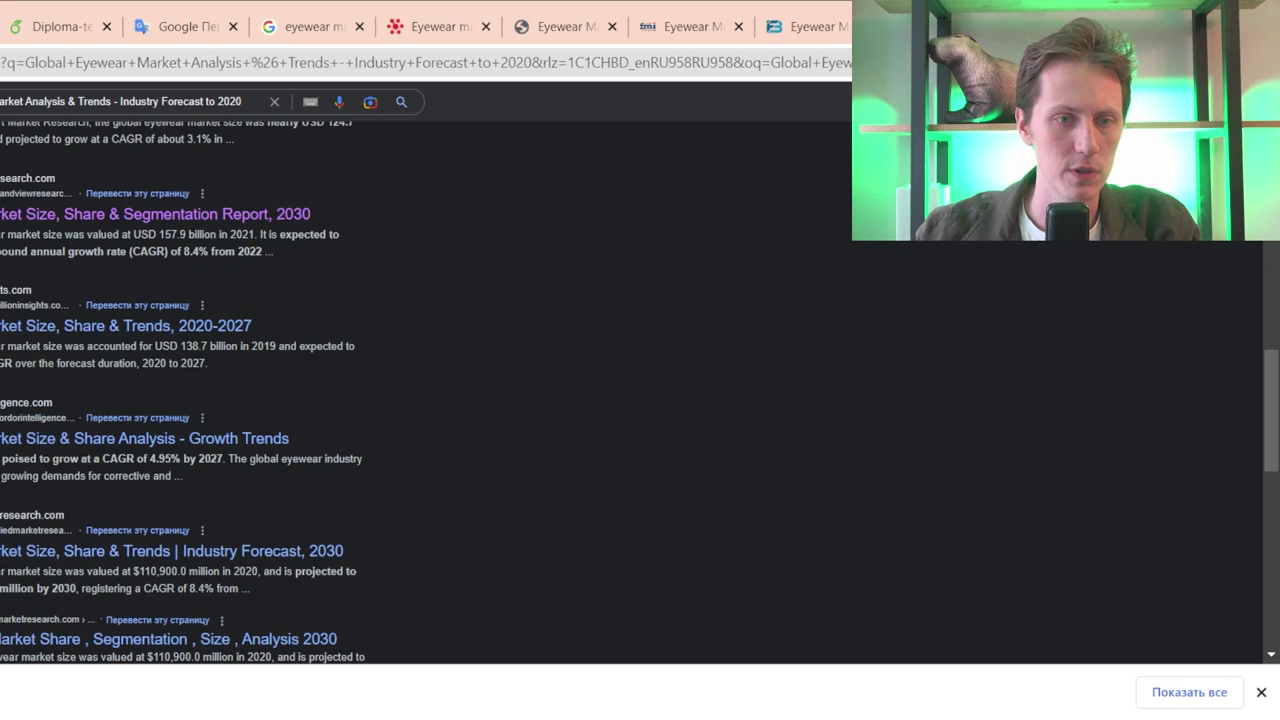
- Copy the publisher name "Persistence Market Research" from the first report in the ChatGPT answer and search Google for it
key("ctrl+1")
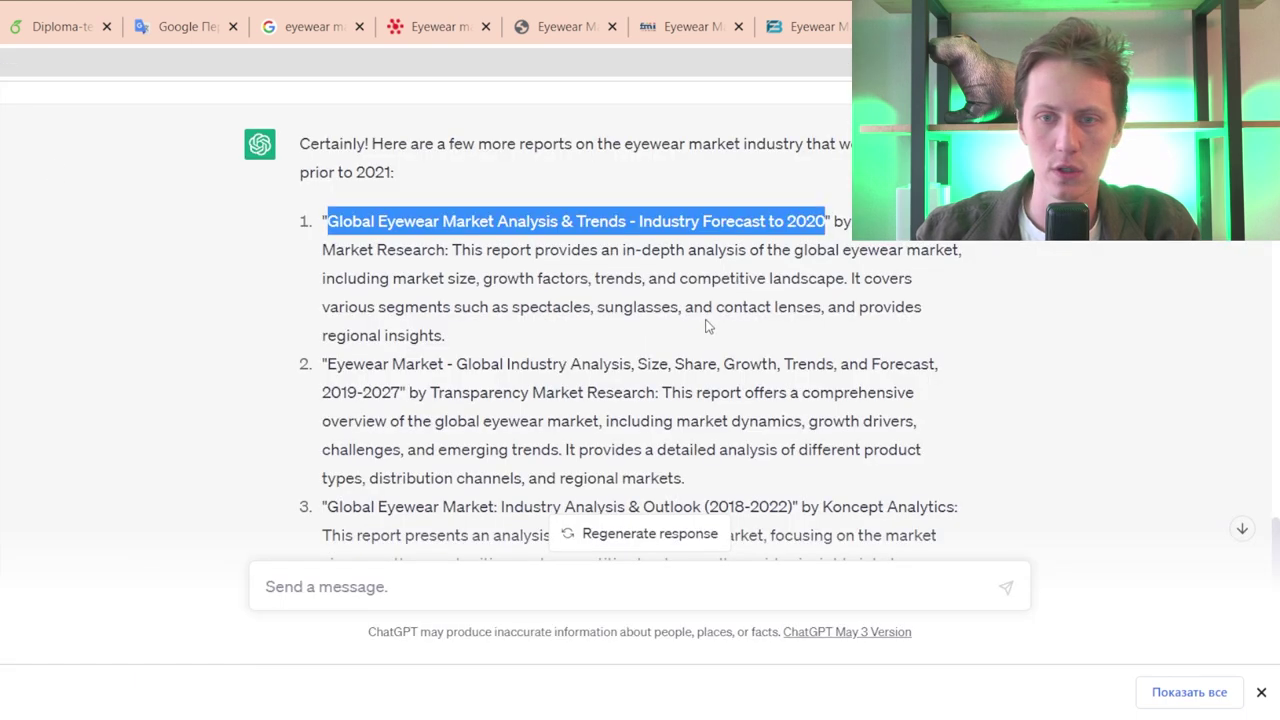
left_click_drag(322, 250, 446, 250)
key("ctrl+Tab")
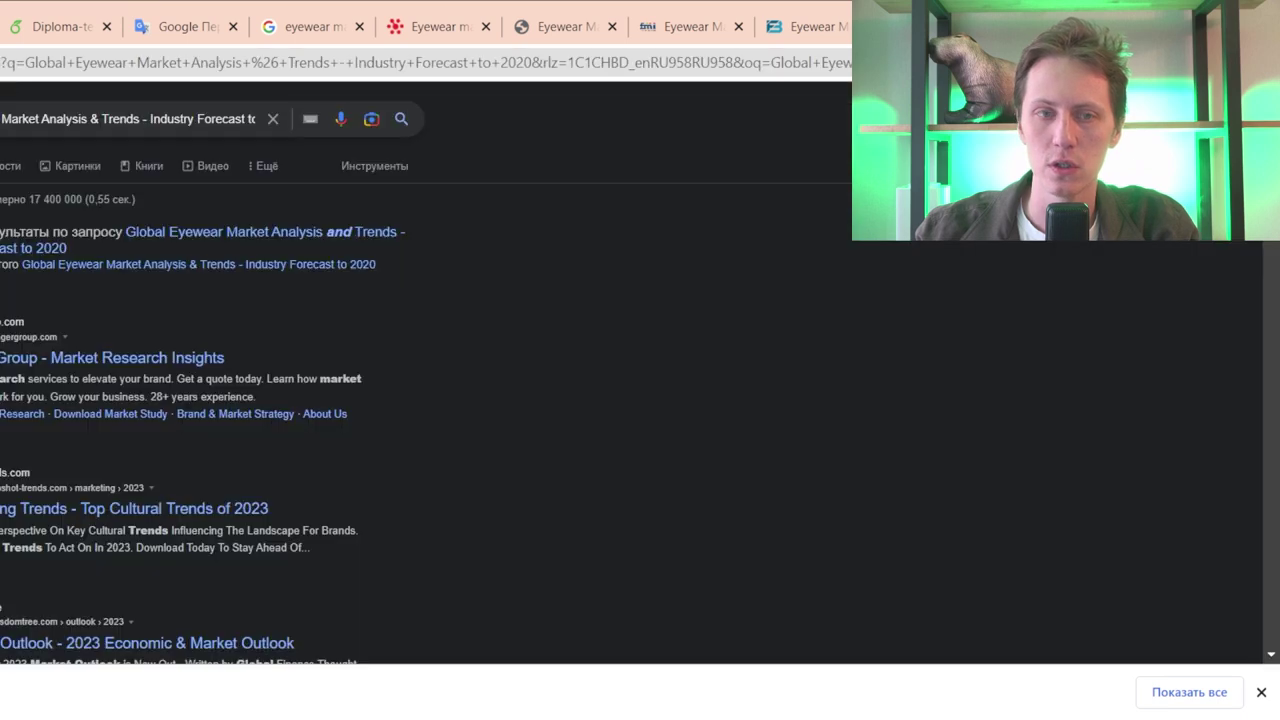
left_click(46, 118)
key("ctrl+a")
key("ctrl+v")
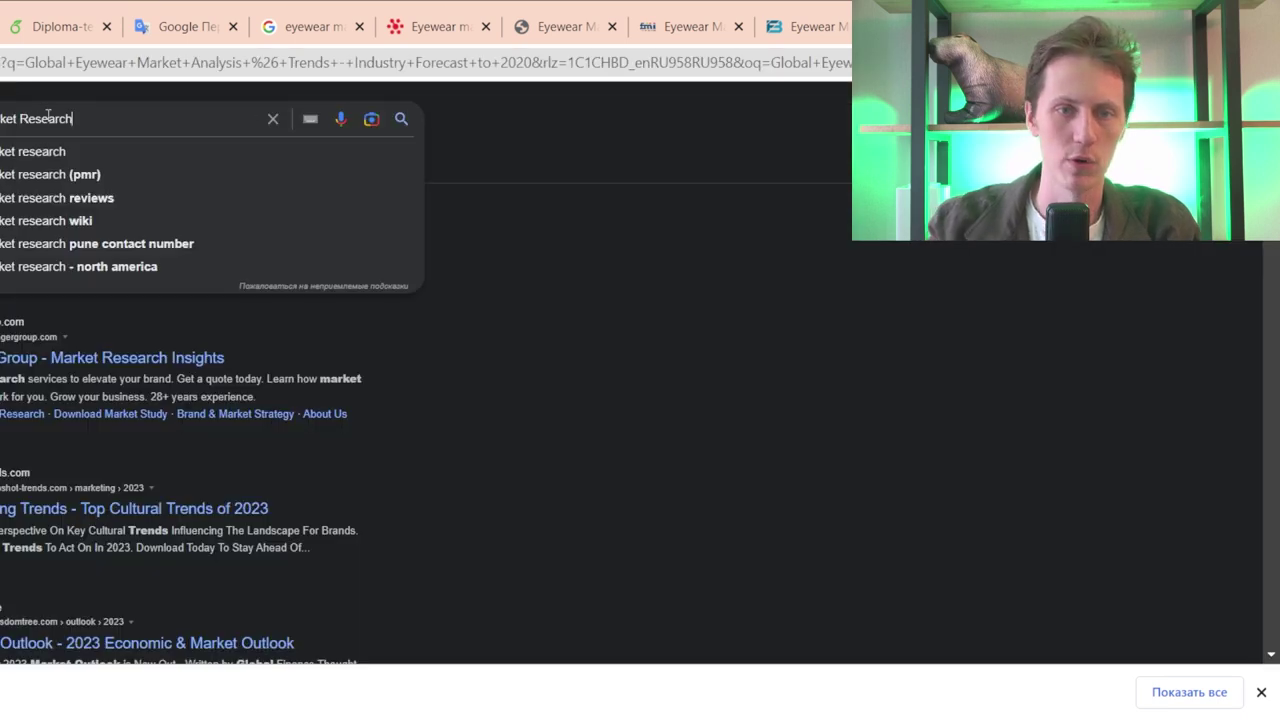
key("Return")
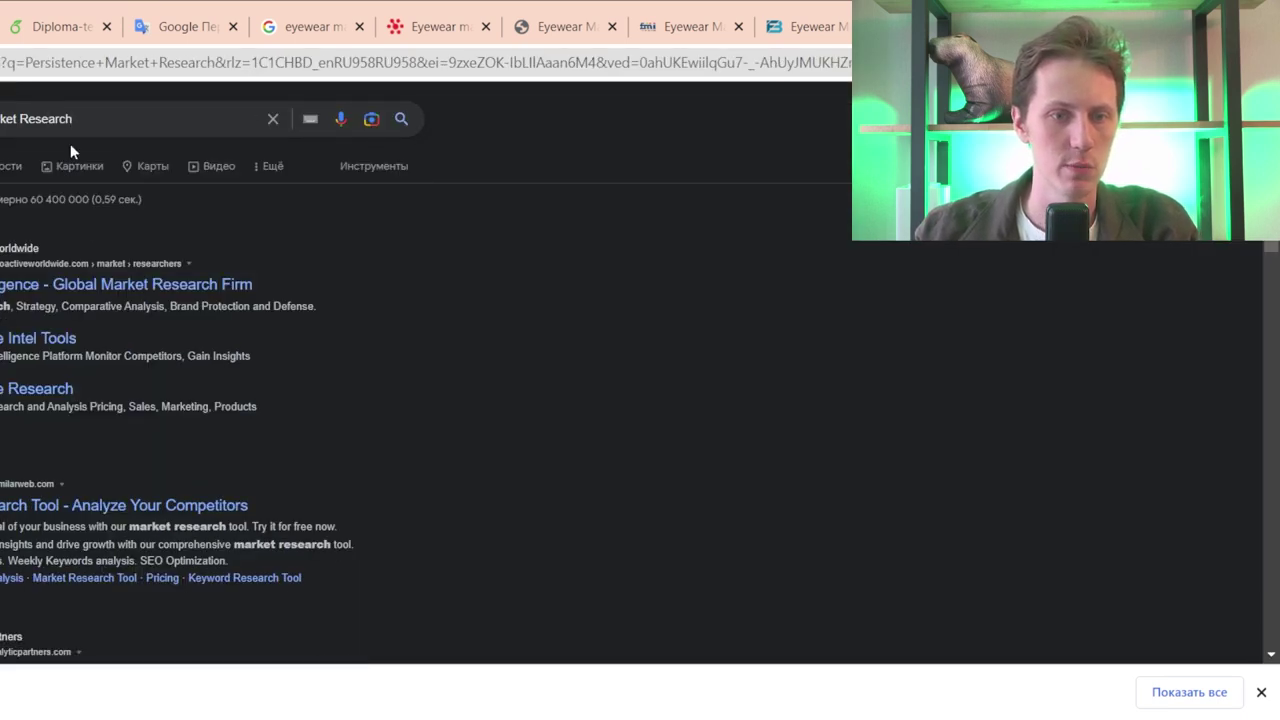
- Open the official Persistence Market Research website from the search results in a new tab and switch to it
scroll(105, 352, "down", 2)
scroll(105, 352, "down", 3)
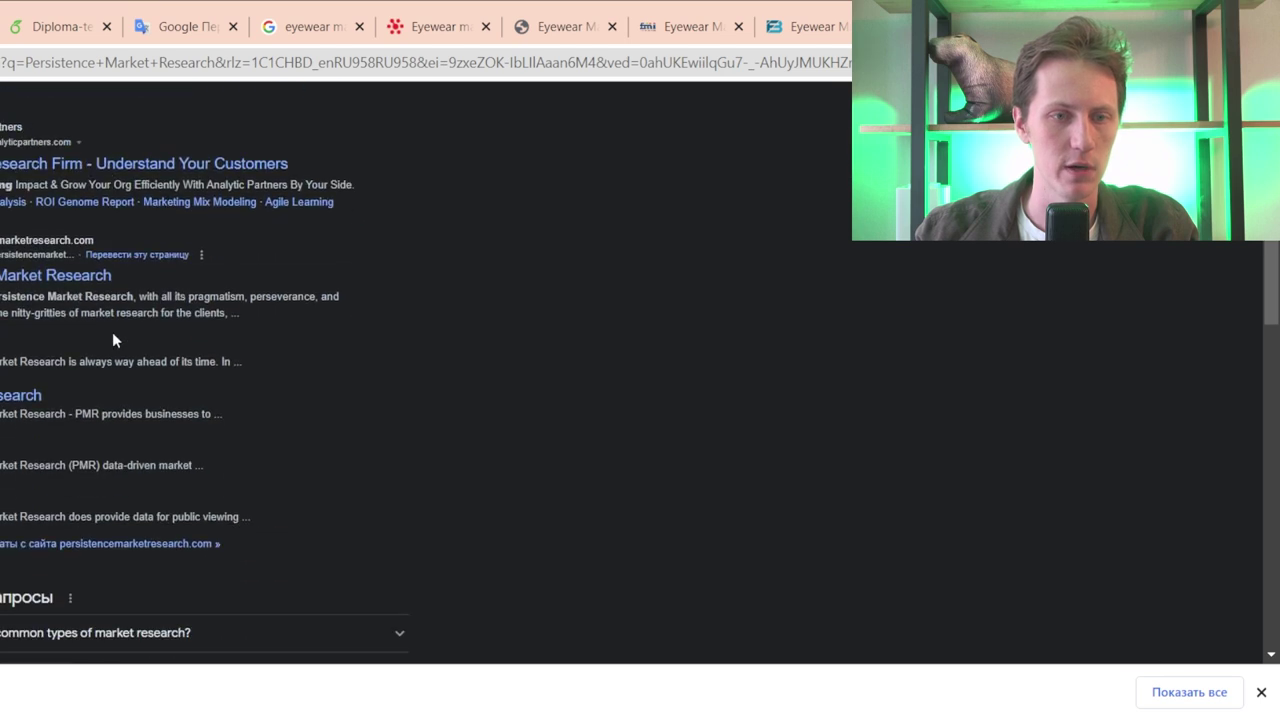
middle_click(16, 275)
key("ctrl+Tab")
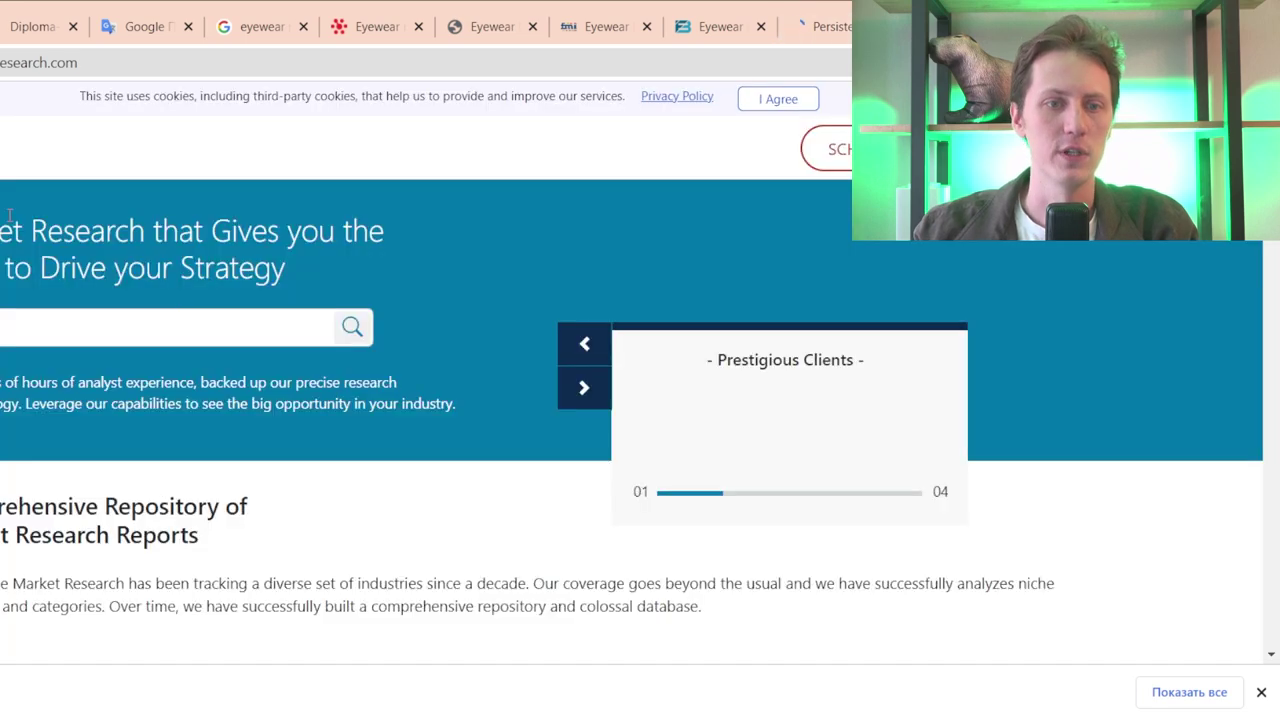
- Accept the site's cookie notice and search its market research reports for "eyewear"
scroll(453, 191, "down", 3)
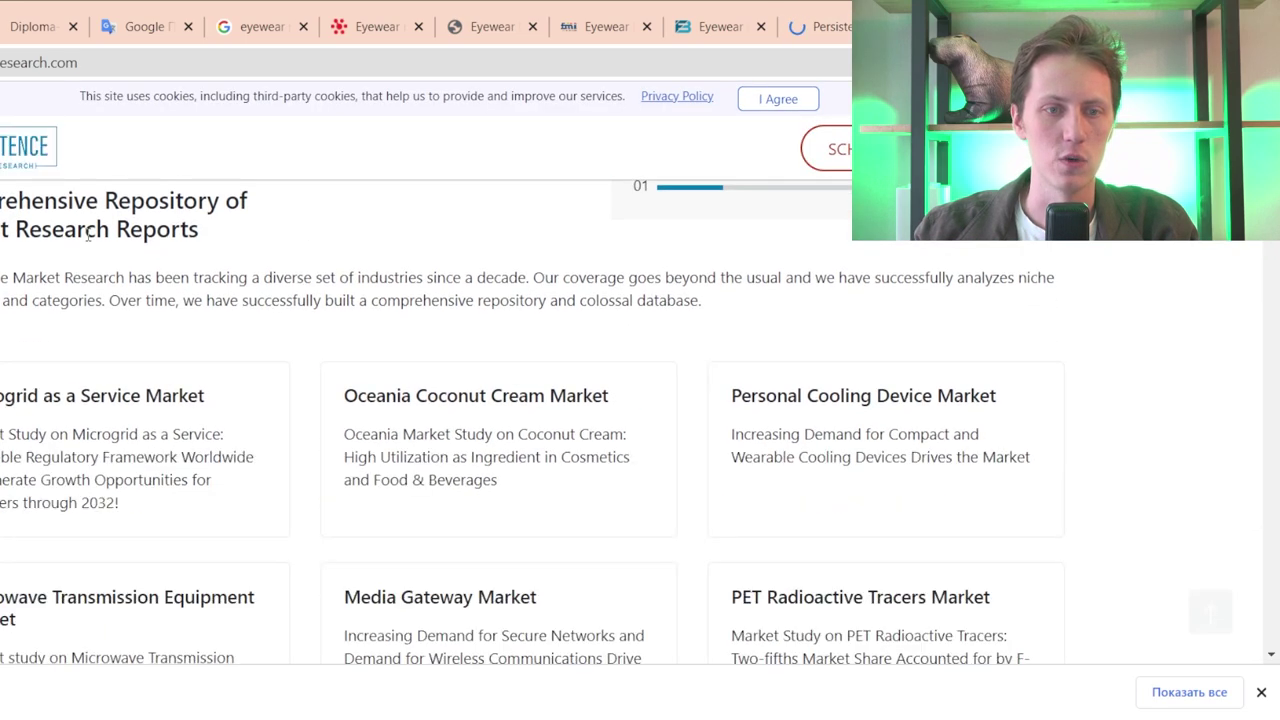
scroll(214, 220, "down", 3)
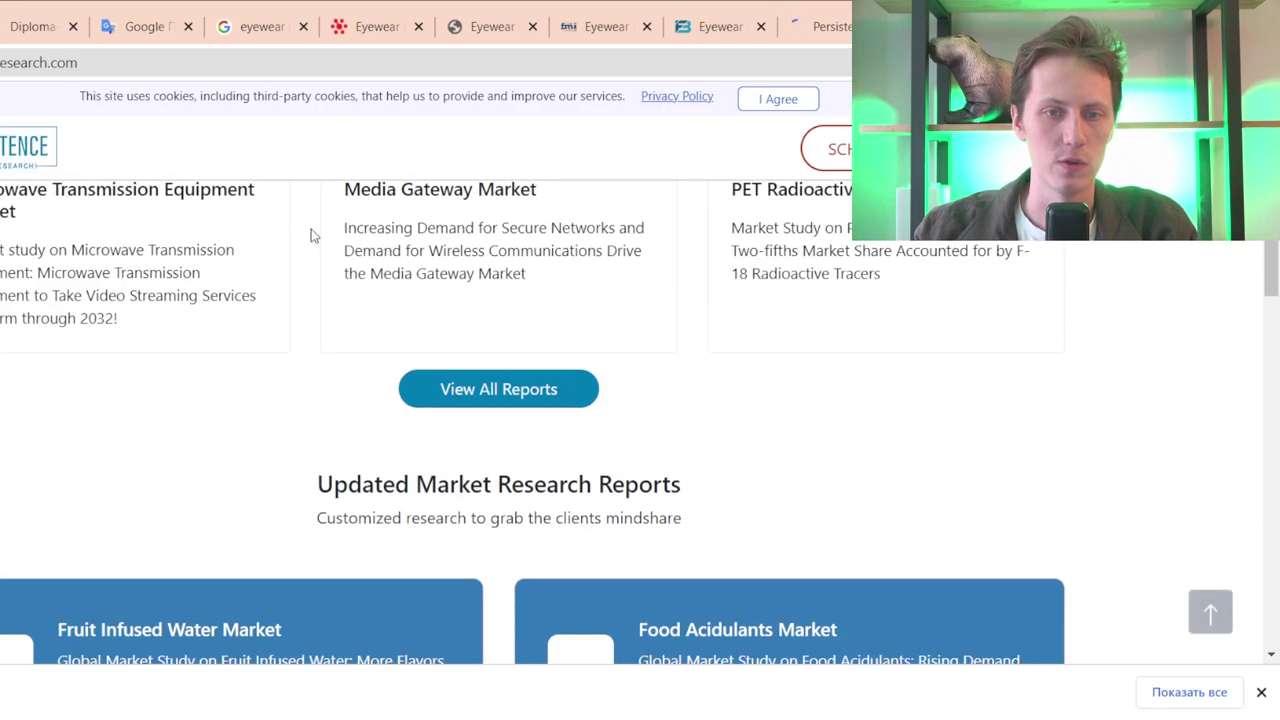
scroll(340, 281, "up", 6)
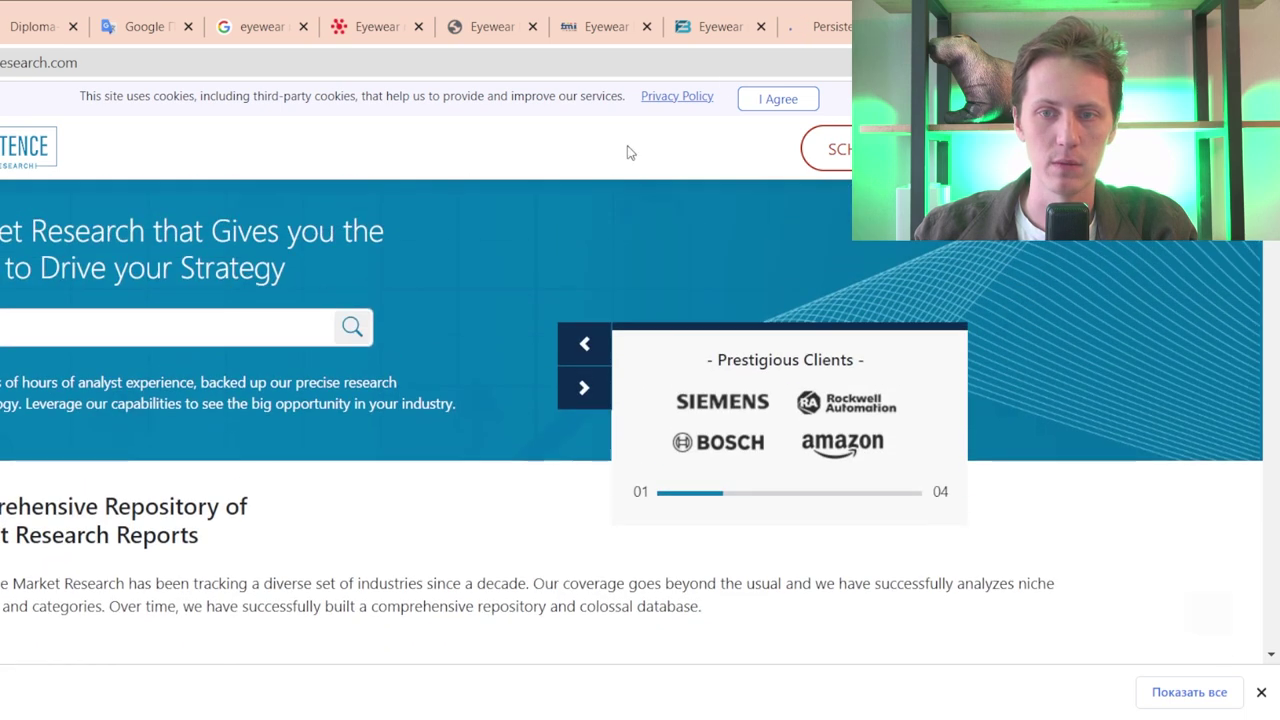
left_click(775, 100)
left_click(105, 298)
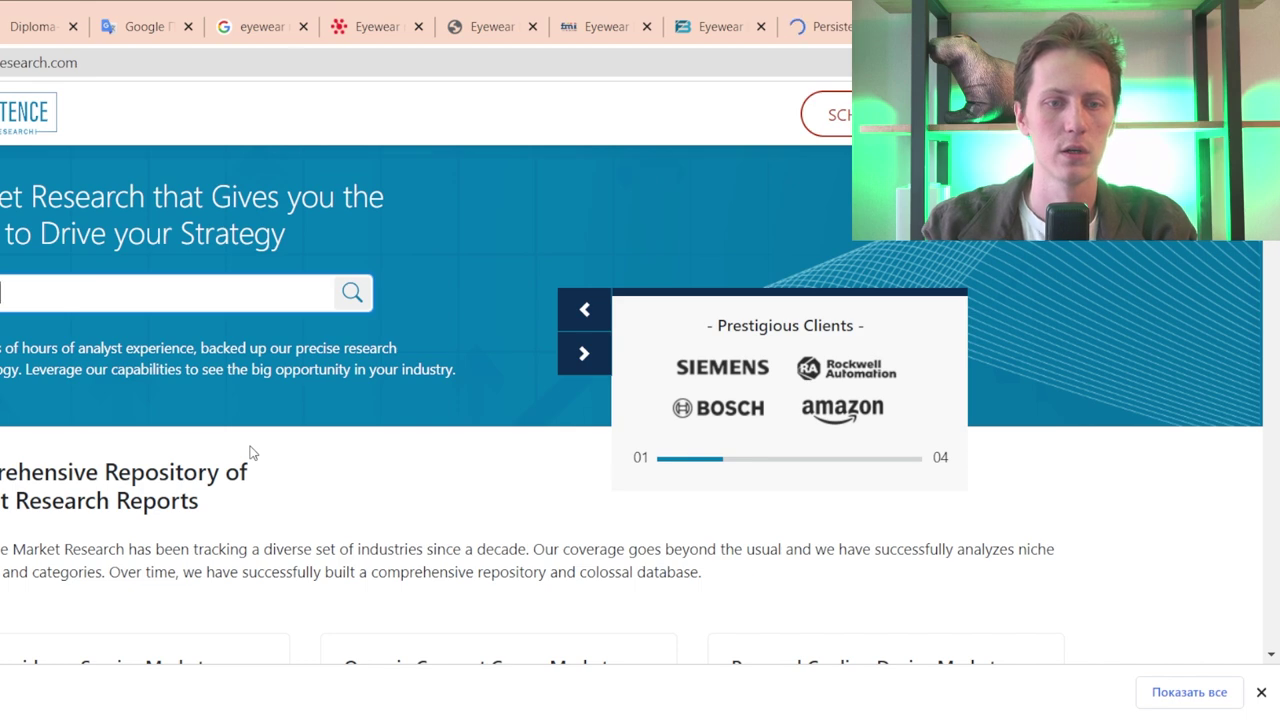
key("Return")
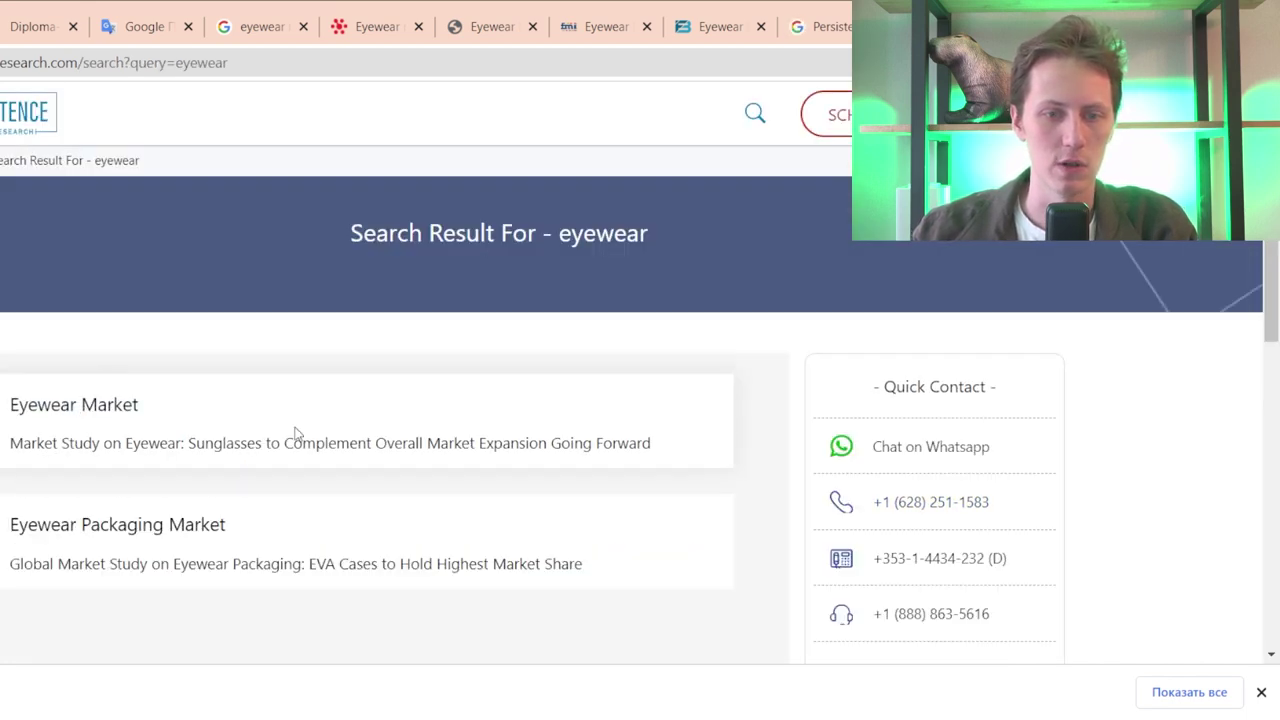
- Open the Eyewear Market report from the site's results in a new tab and switch to it
middle_click(106, 409)
scroll(106, 409, "down", 3)
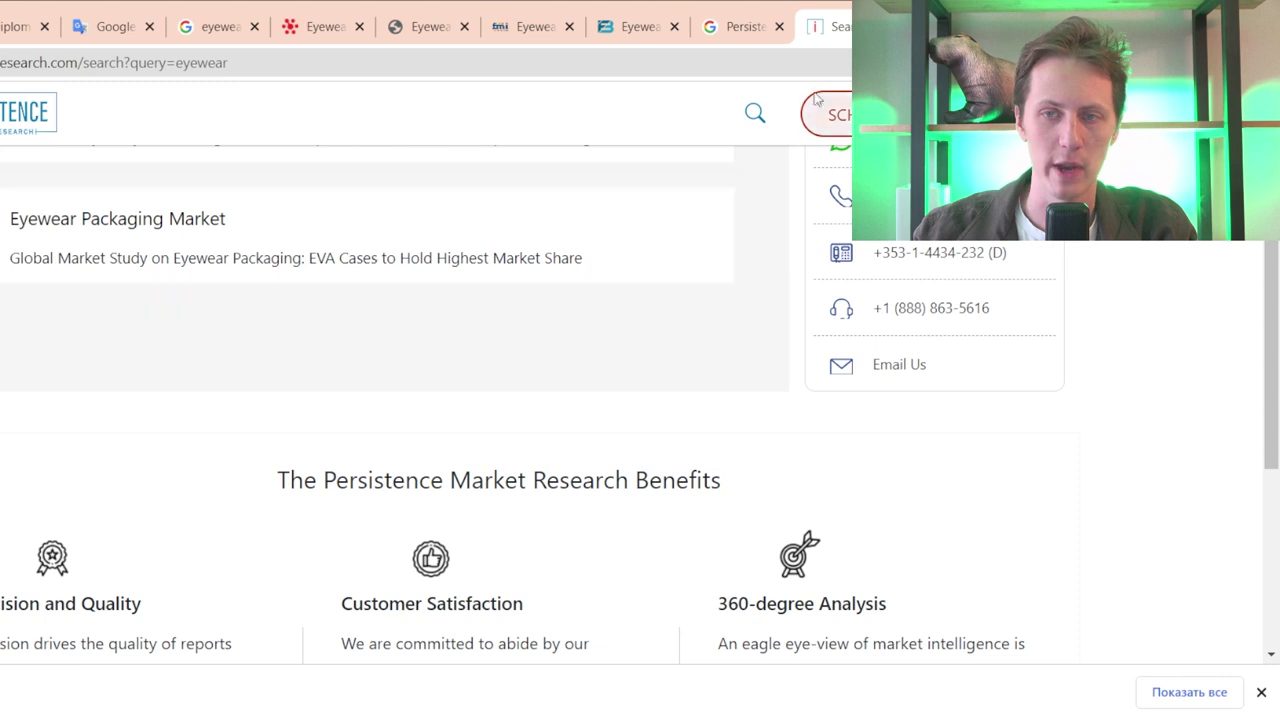
key("ctrl+Tab")
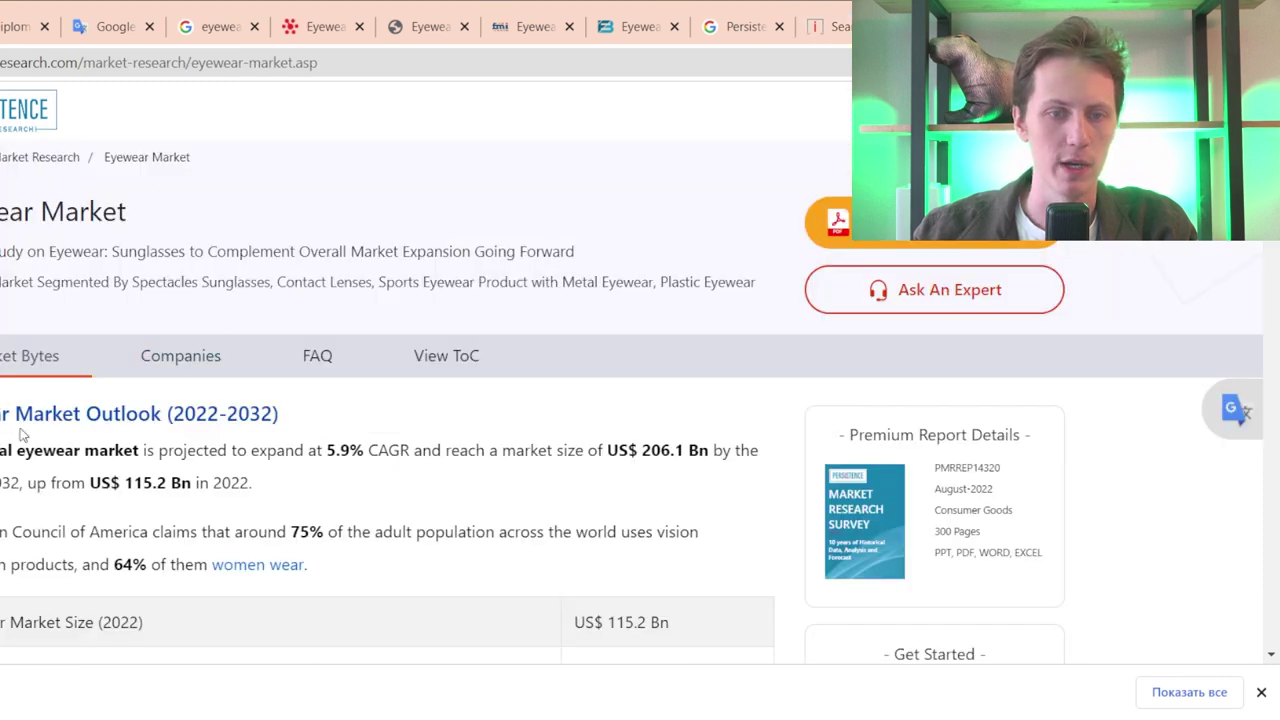
- Examine the report's Eyewear Market Outlook (2022-2032) section for its market size and growth projections
left_click_drag(298, 490, 2, 452)
left_click(664, 427)
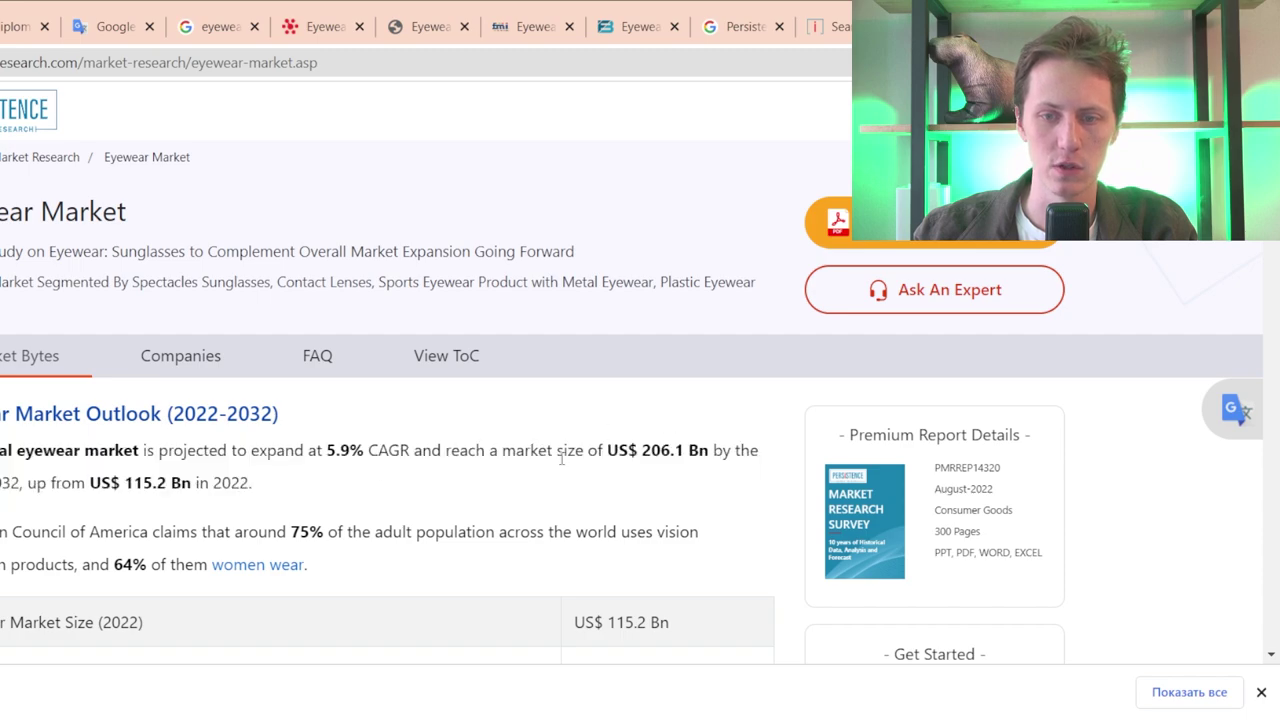
scroll(349, 484, "down", 2)
scroll(346, 489, "down", 6)
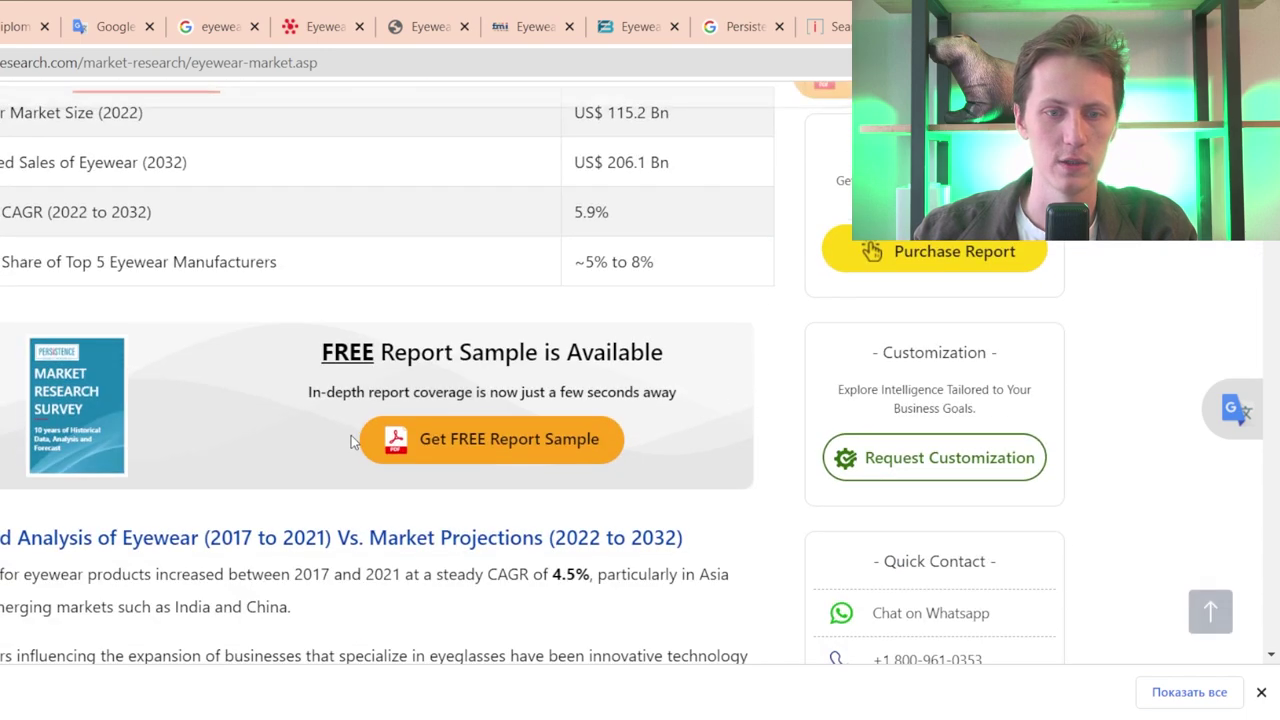
scroll(341, 462, "up", 8)
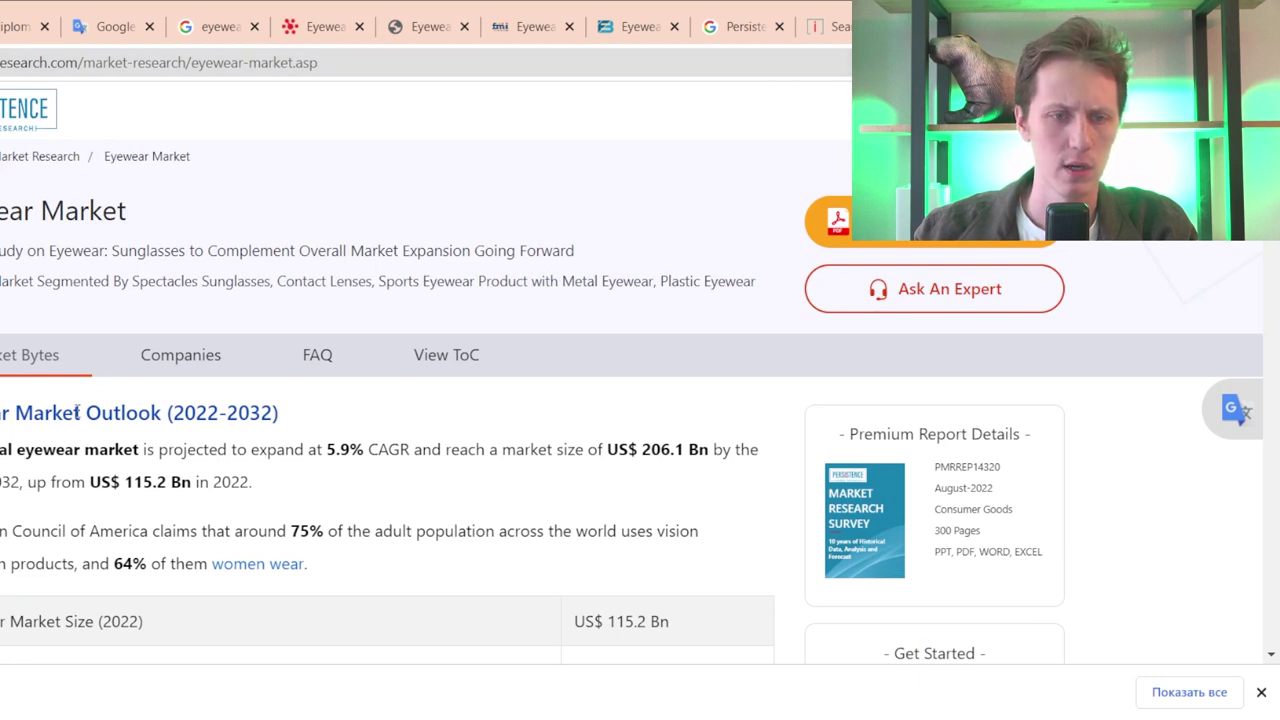
left_click_drag(335, 424, 5, 412)
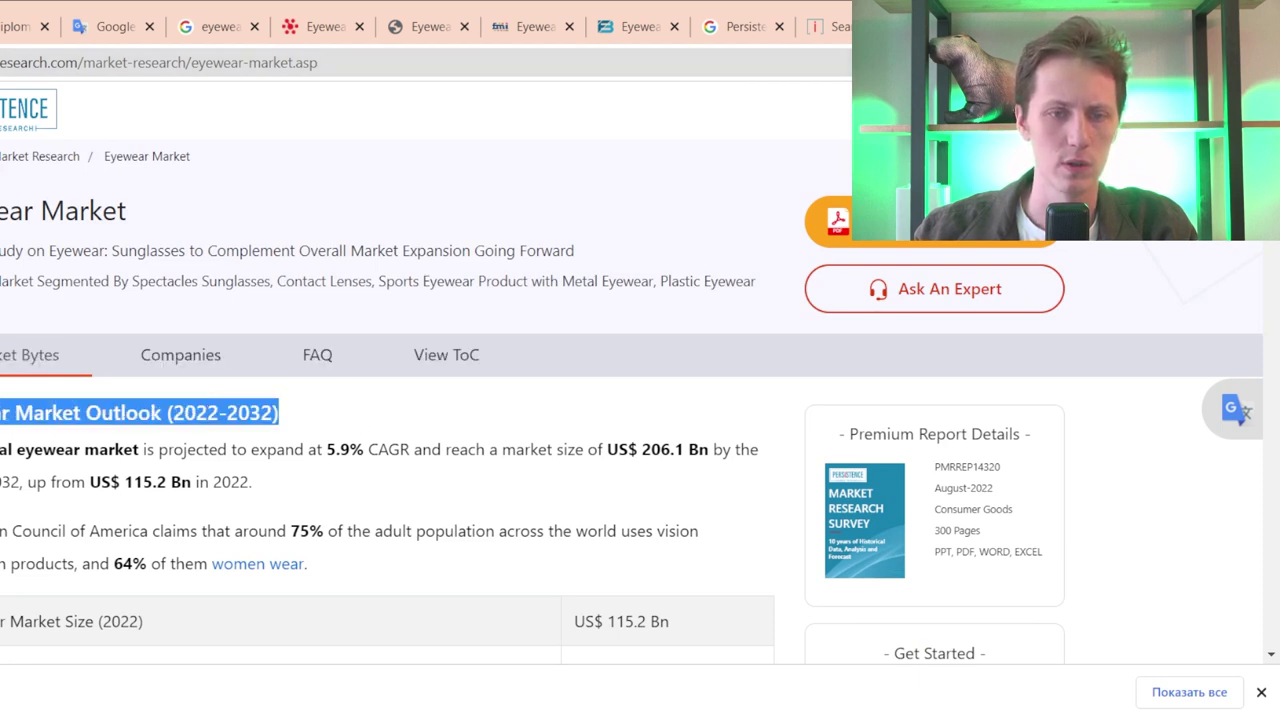
left_click(365, 440)
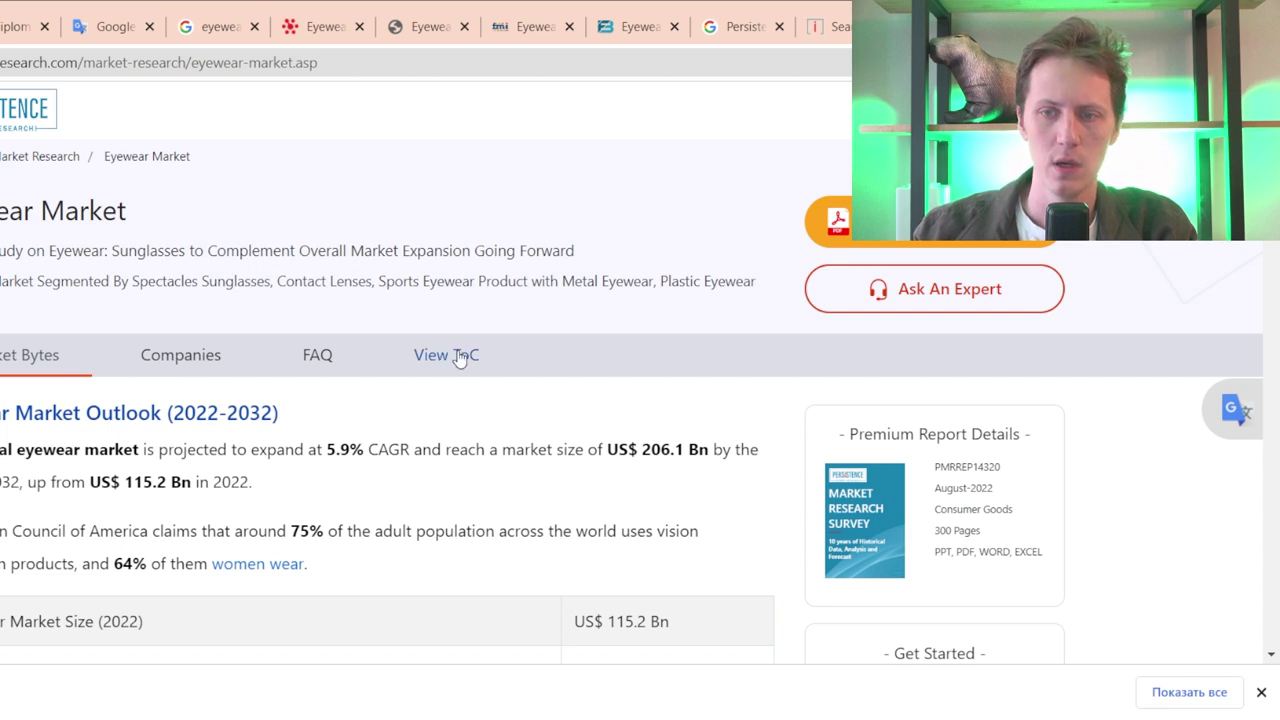
- Try requesting the report's free sample and dismiss the discount offer
left_click(900, 222)
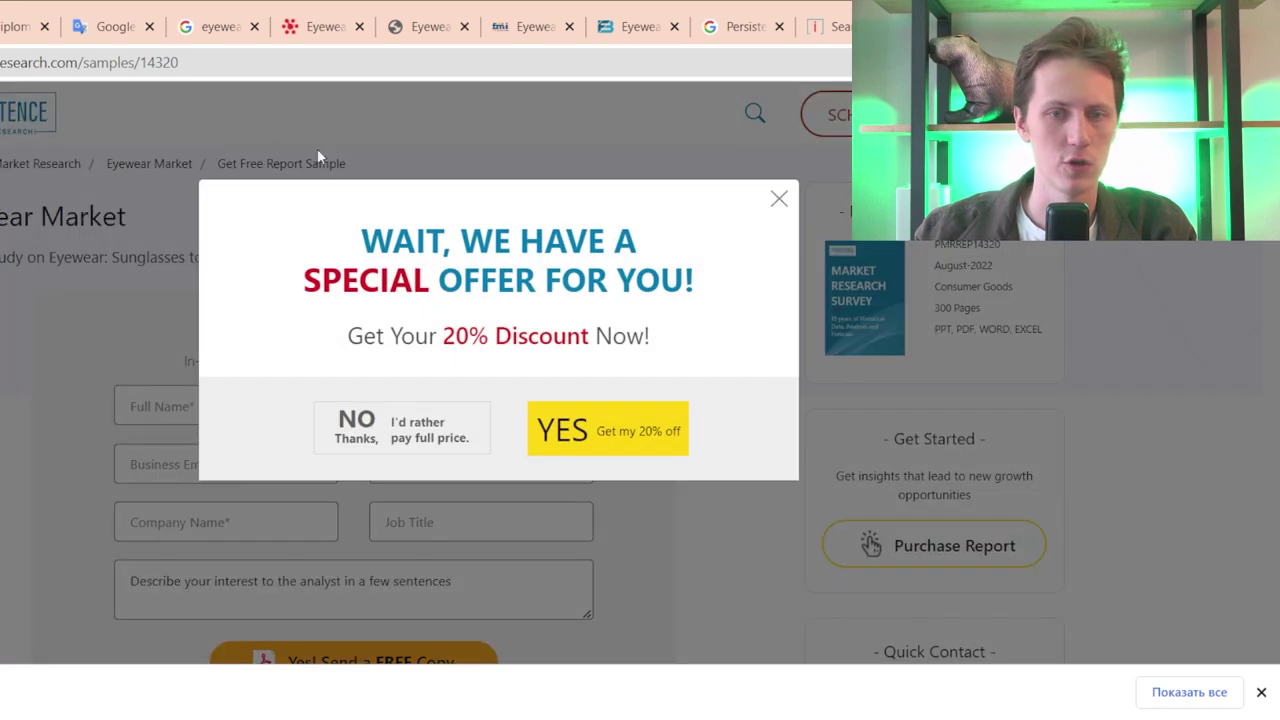
left_click(782, 203)
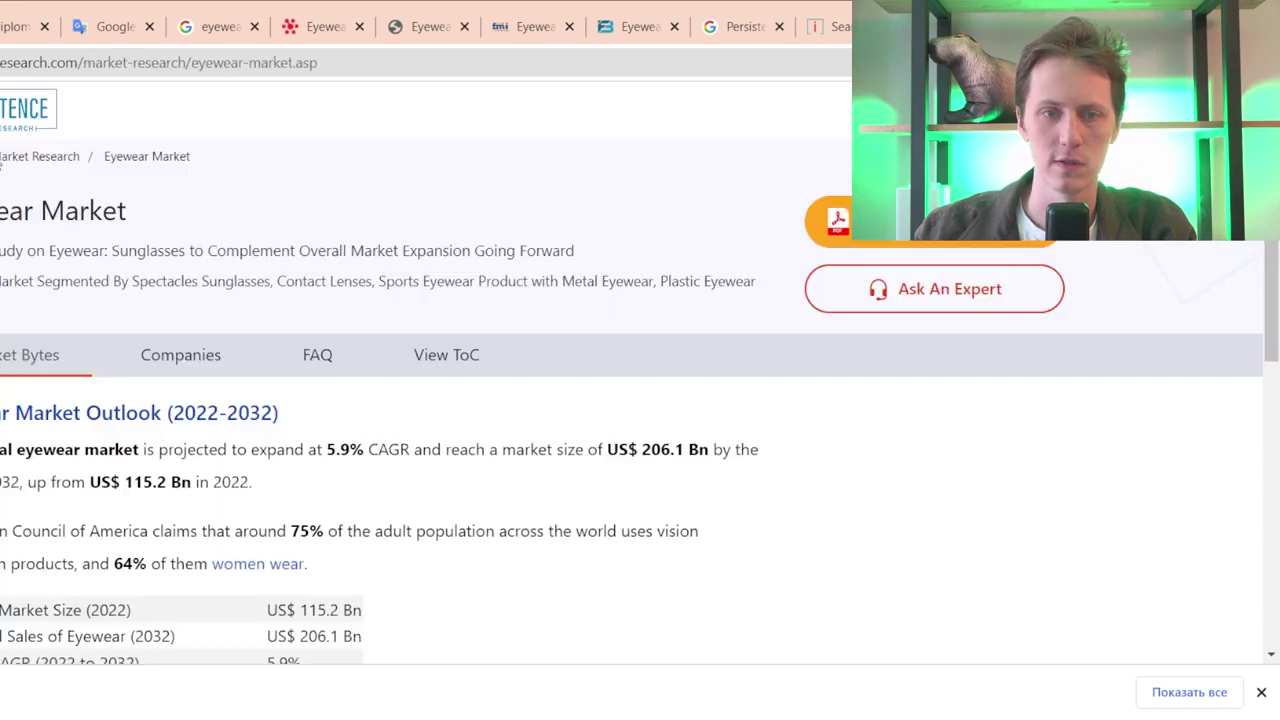
- Read the report's analysis of eyewear demand for 2017 to 2021 versus the market projections for 2022 to 2032
scroll(211, 426, "down", 2)
scroll(211, 426, "down", 6)
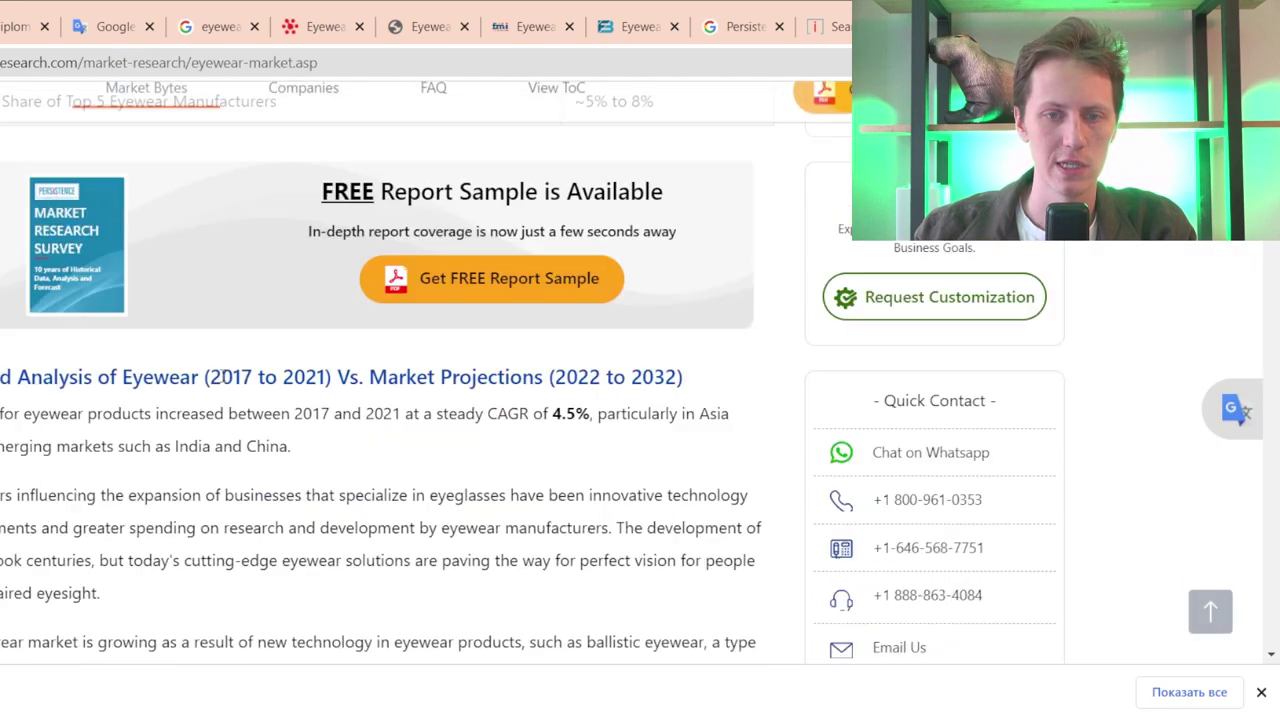
scroll(2, 340, "up", 2)
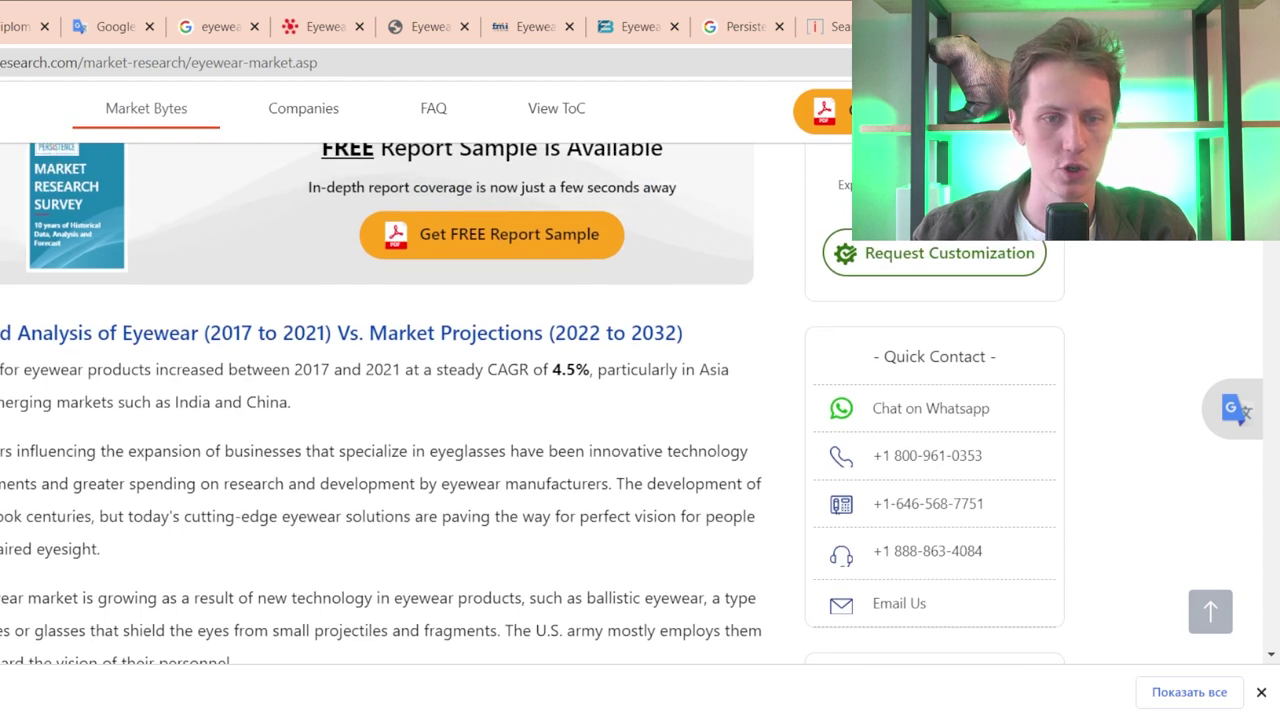
left_click_drag(2, 332, 363, 403)
left_click(363, 403)
scroll(280, 567, "down", 3)
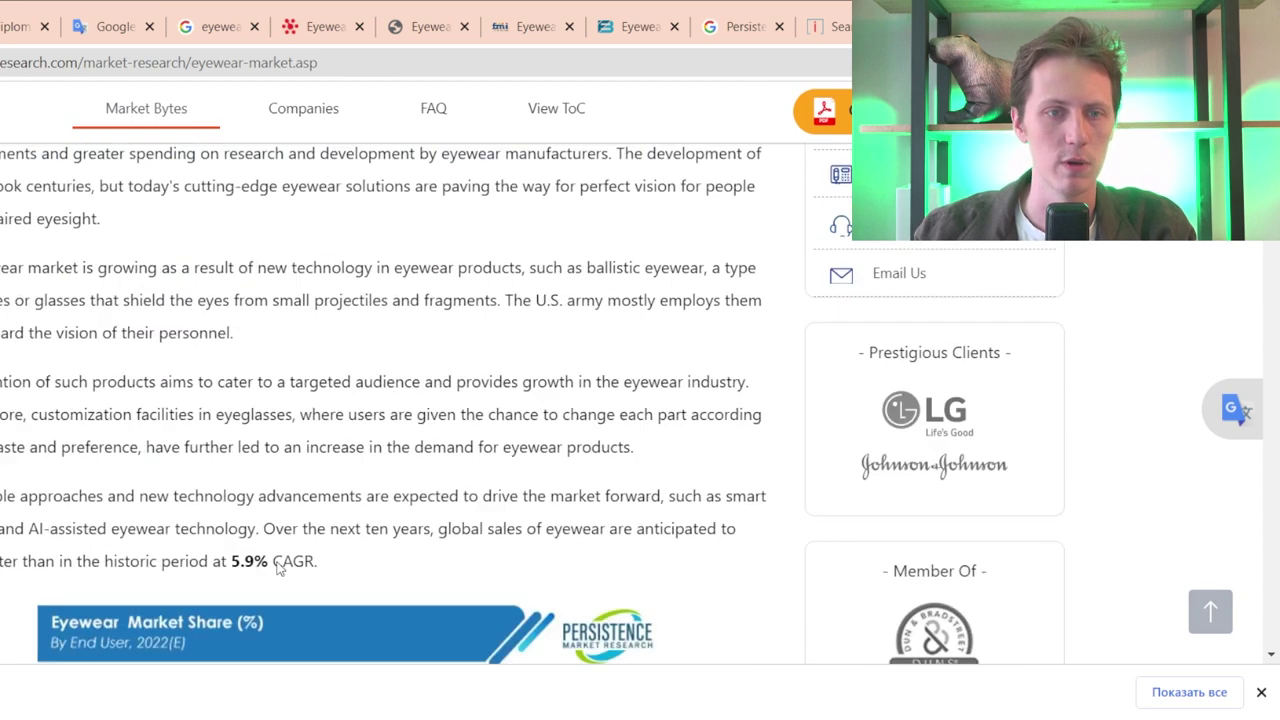
scroll(280, 567, "down", 2)
- Select the report page's web address and examine the Eyewear Market Share chart by region and end user
left_click(8, 60)
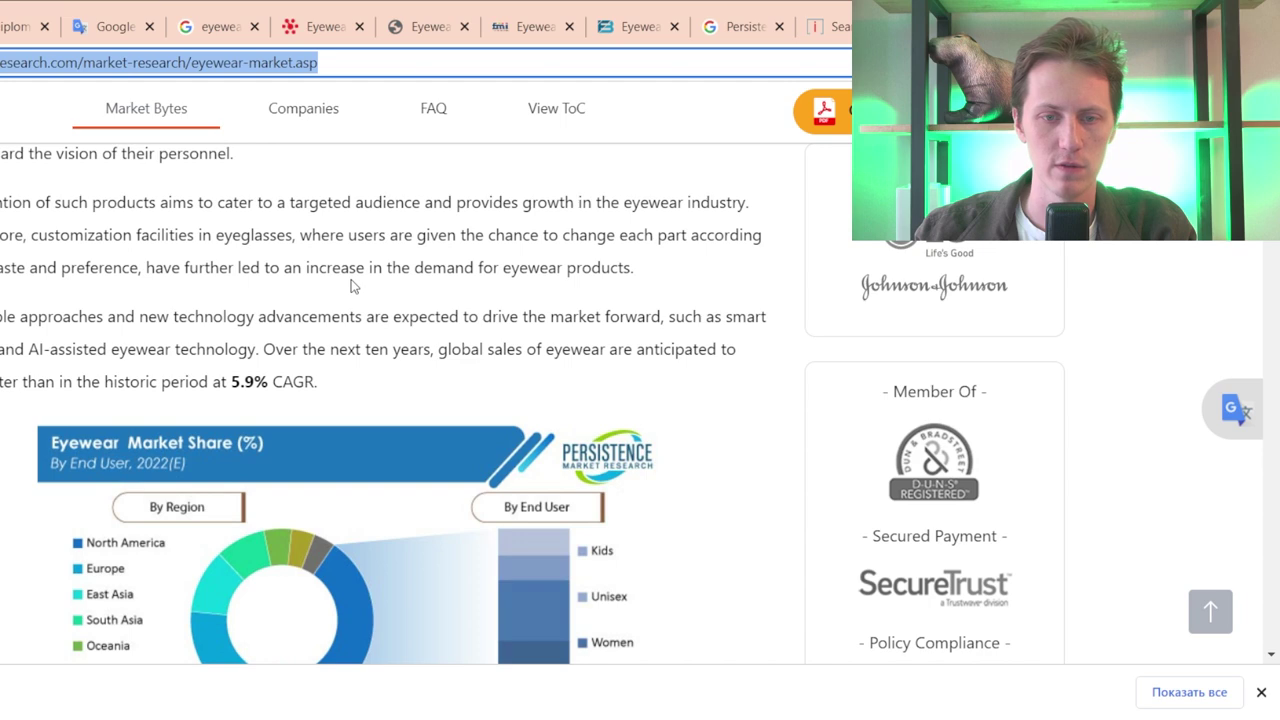
scroll(360, 286, "down", 2)
scroll(371, 318, "up", 1)
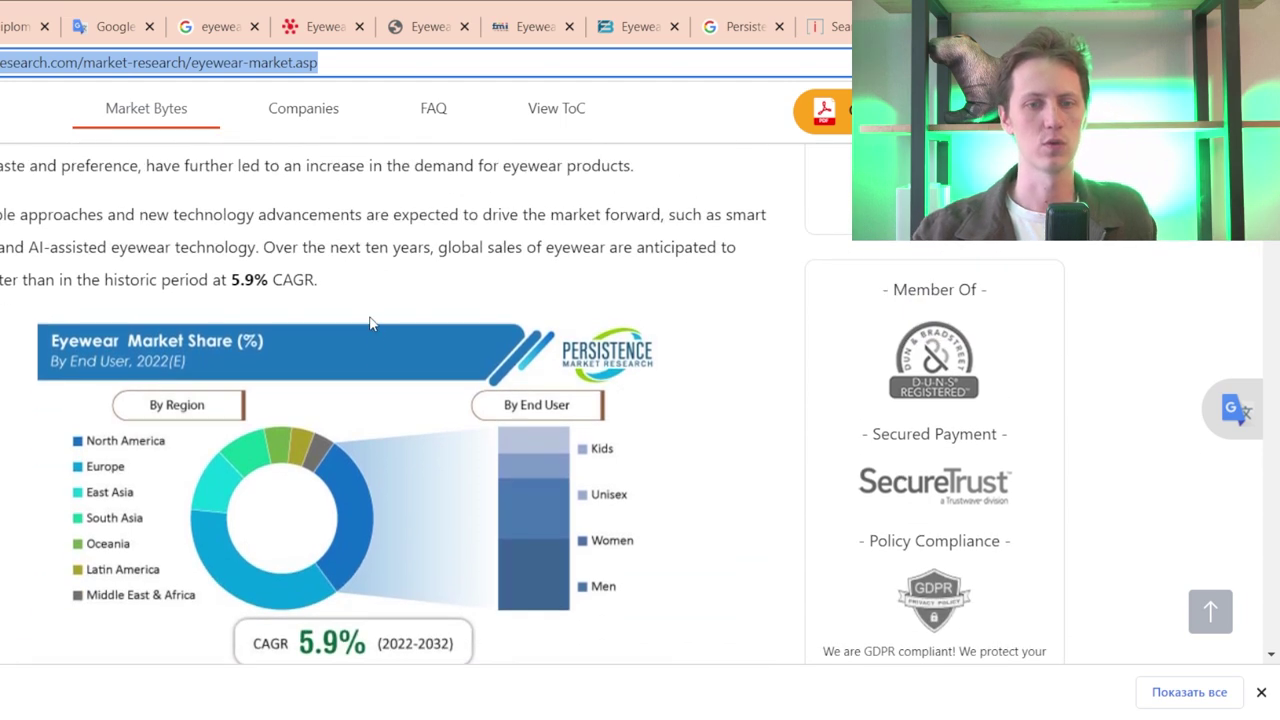
scroll(371, 325, "down", 2)
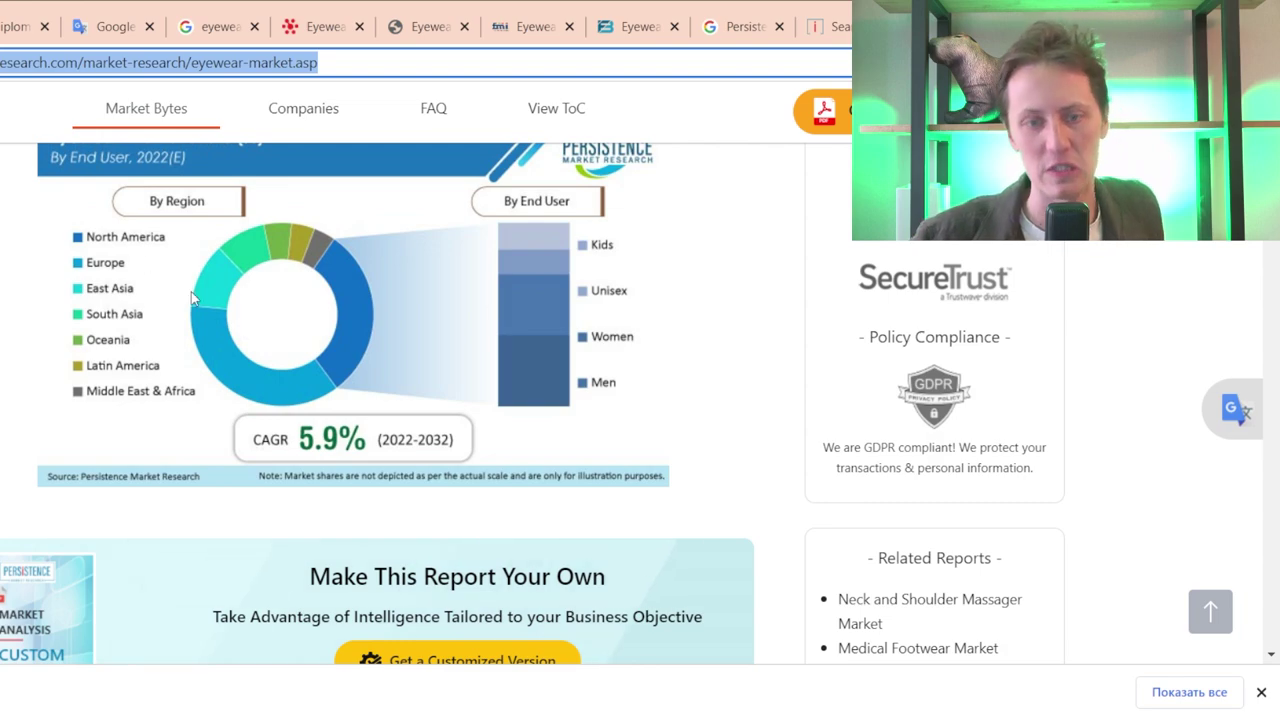
scroll(200, 310, "up", 2)
scroll(234, 426, "down", 3)
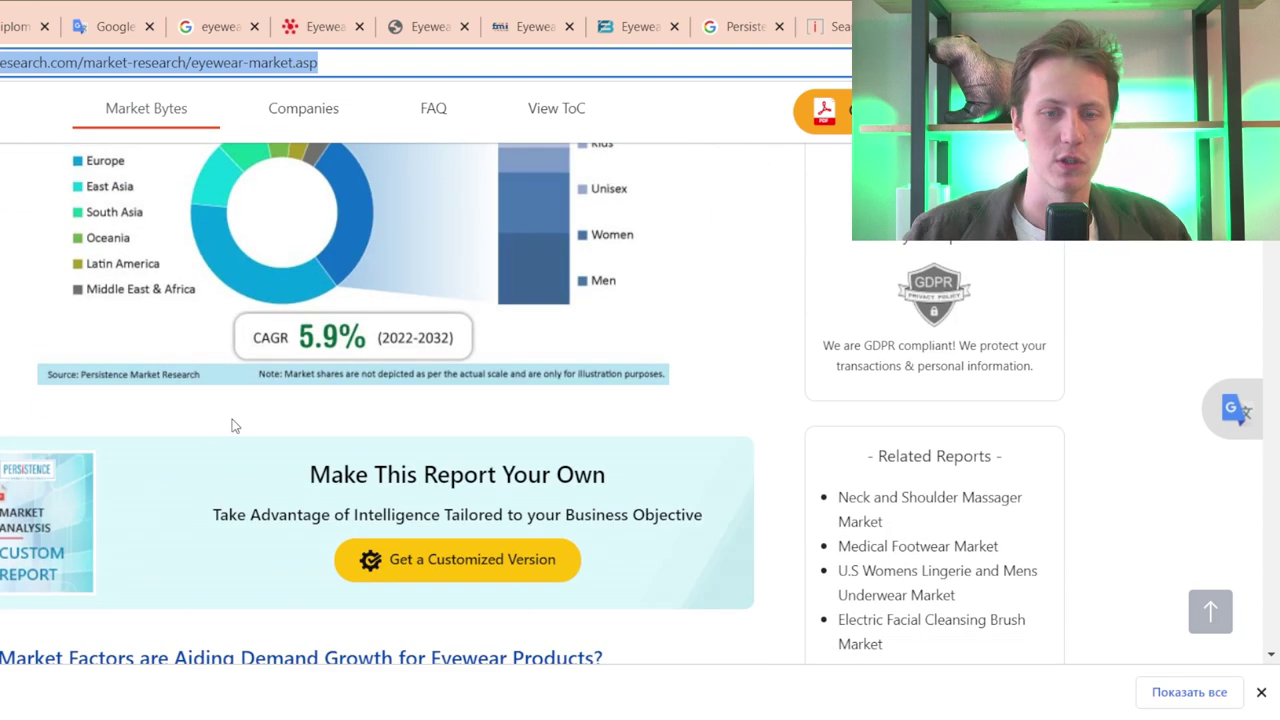
- Skim the report's demand growth factors and country-wise analysis, and return to the 2017 to 2021 analysis section
scroll(231, 426, "down", 5)
scroll(150, 478, "up", 2)
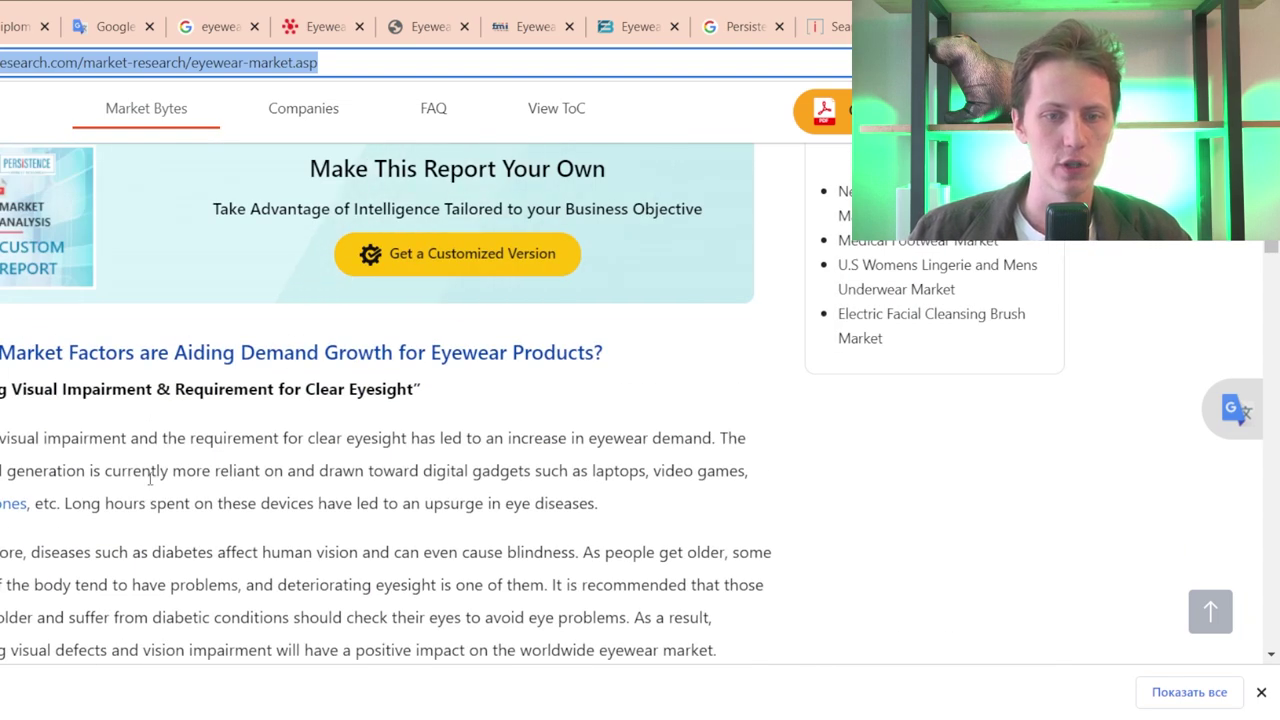
scroll(189, 380, "down", 9)
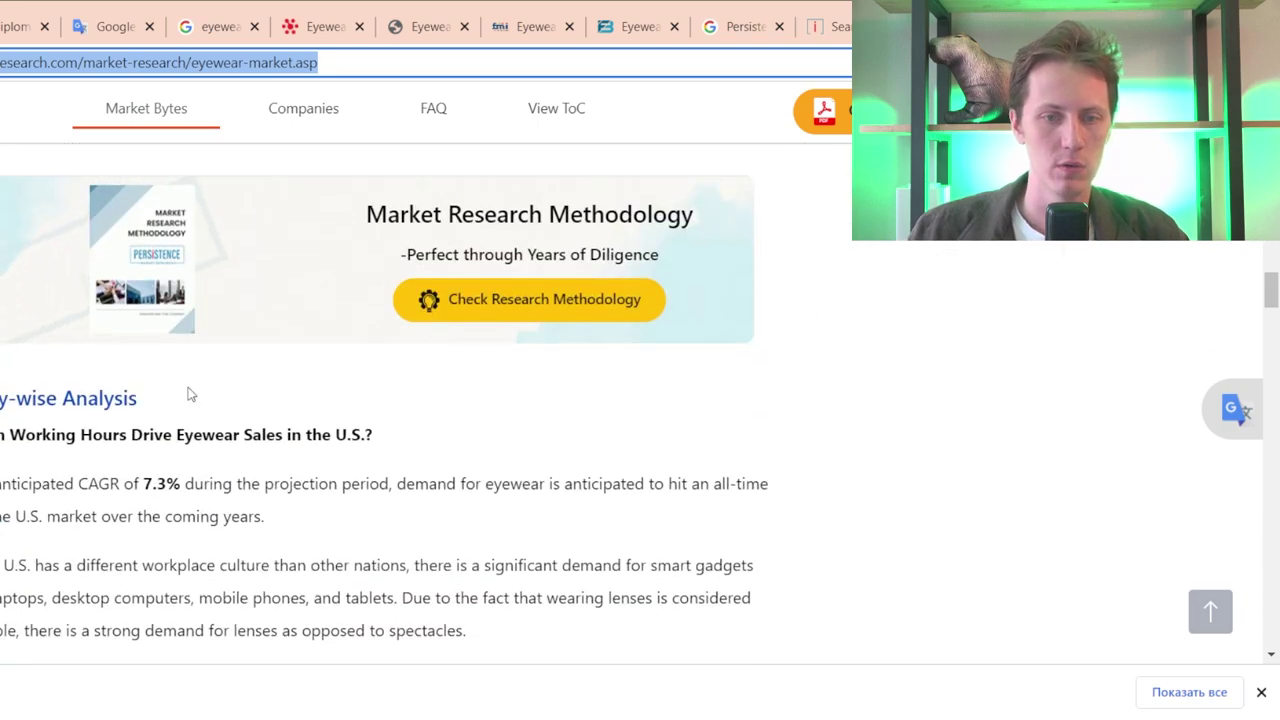
scroll(192, 397, "up", 15)
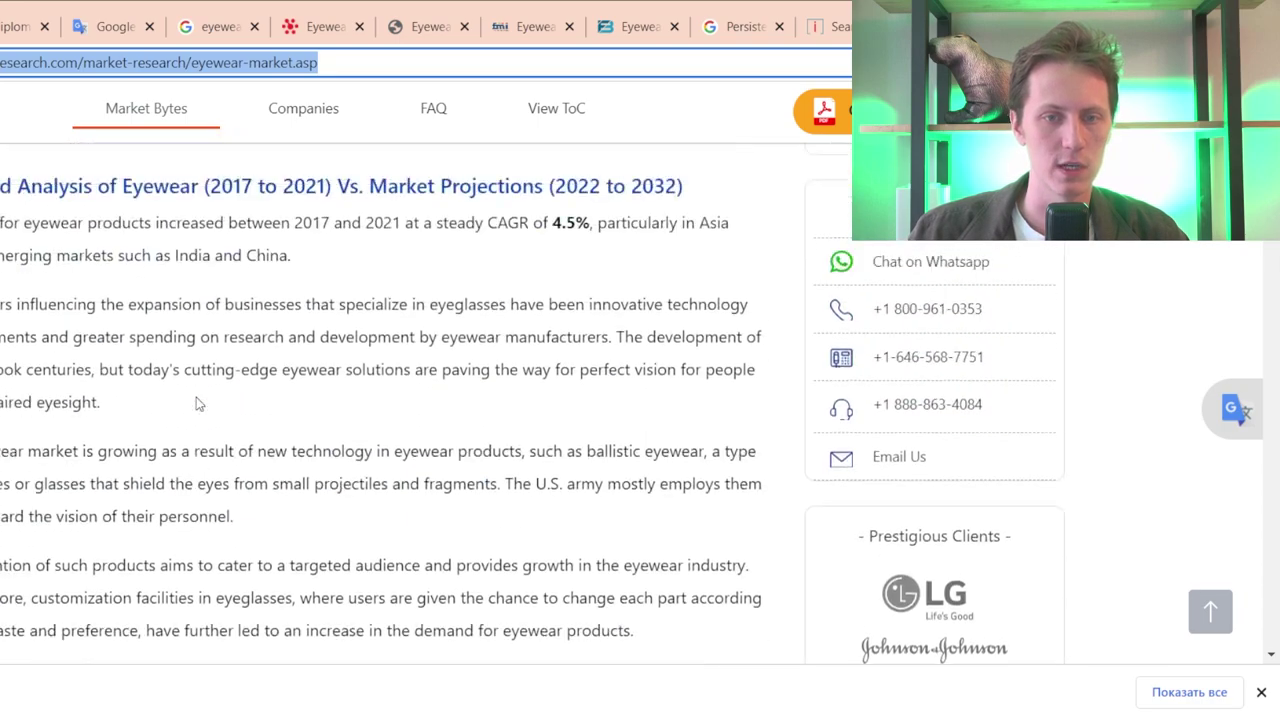
scroll(197, 403, "up", 1)
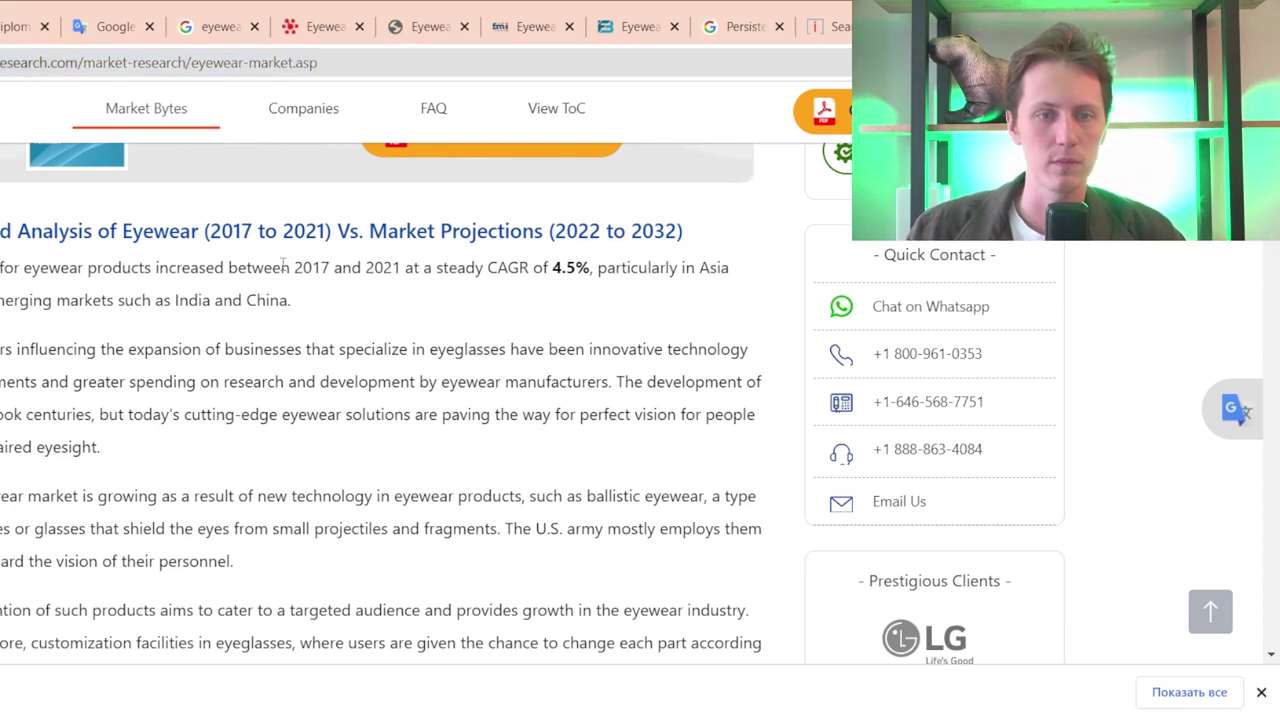
- Select the report's sentence on 2017 to 2021 demand growth, and open a new paragraph beneath the eyewear overview text in the Diploma-test source
left_click_drag(2, 267, 450, 309)
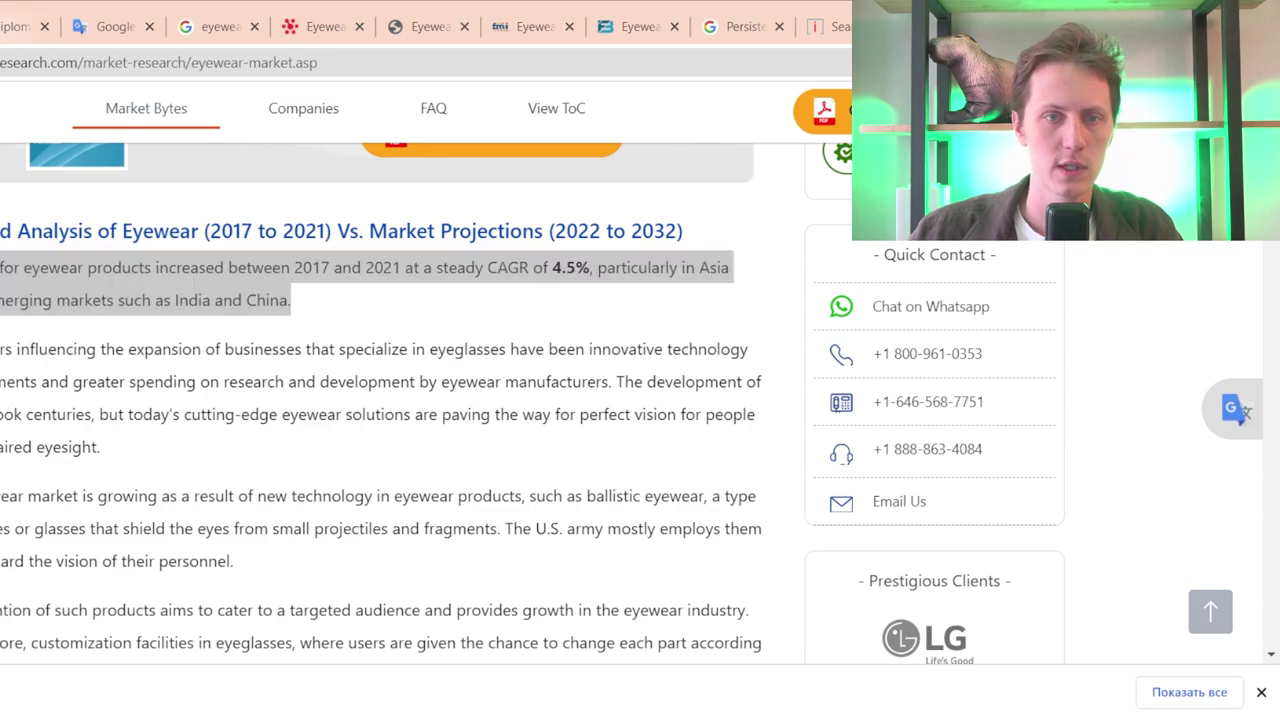
key("ctrl+1")
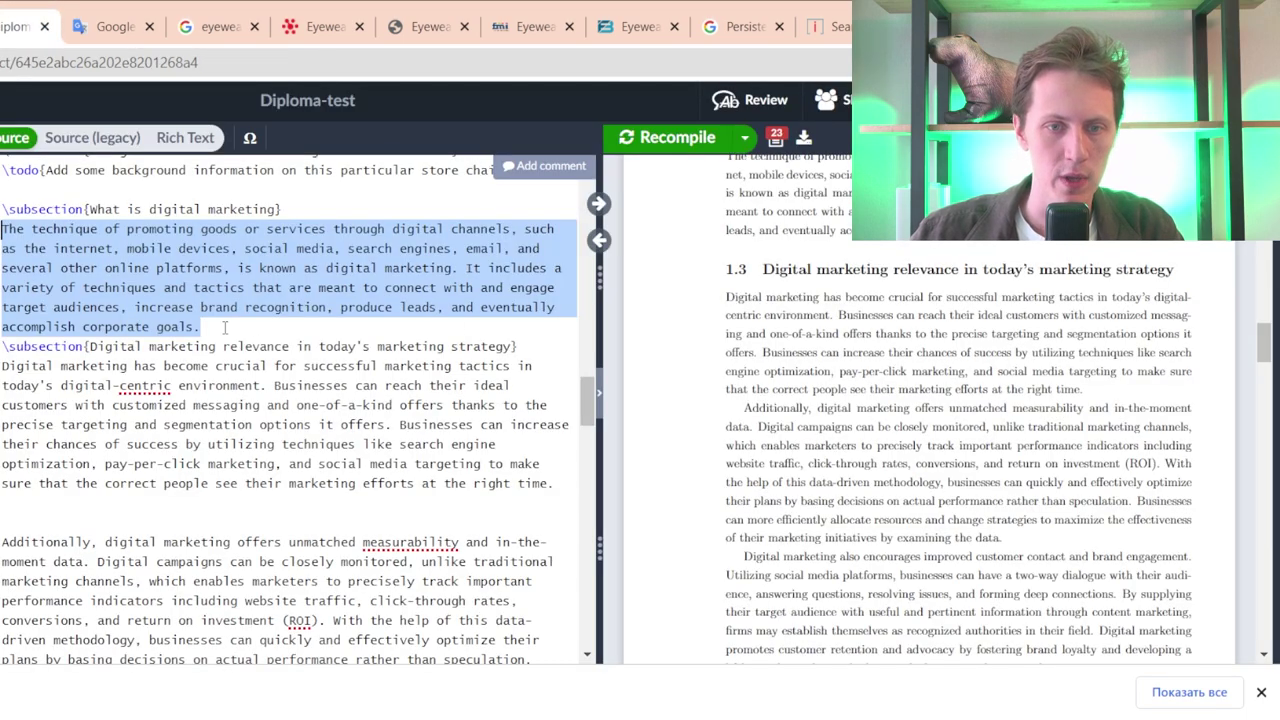
scroll(225, 328, "down", 4)
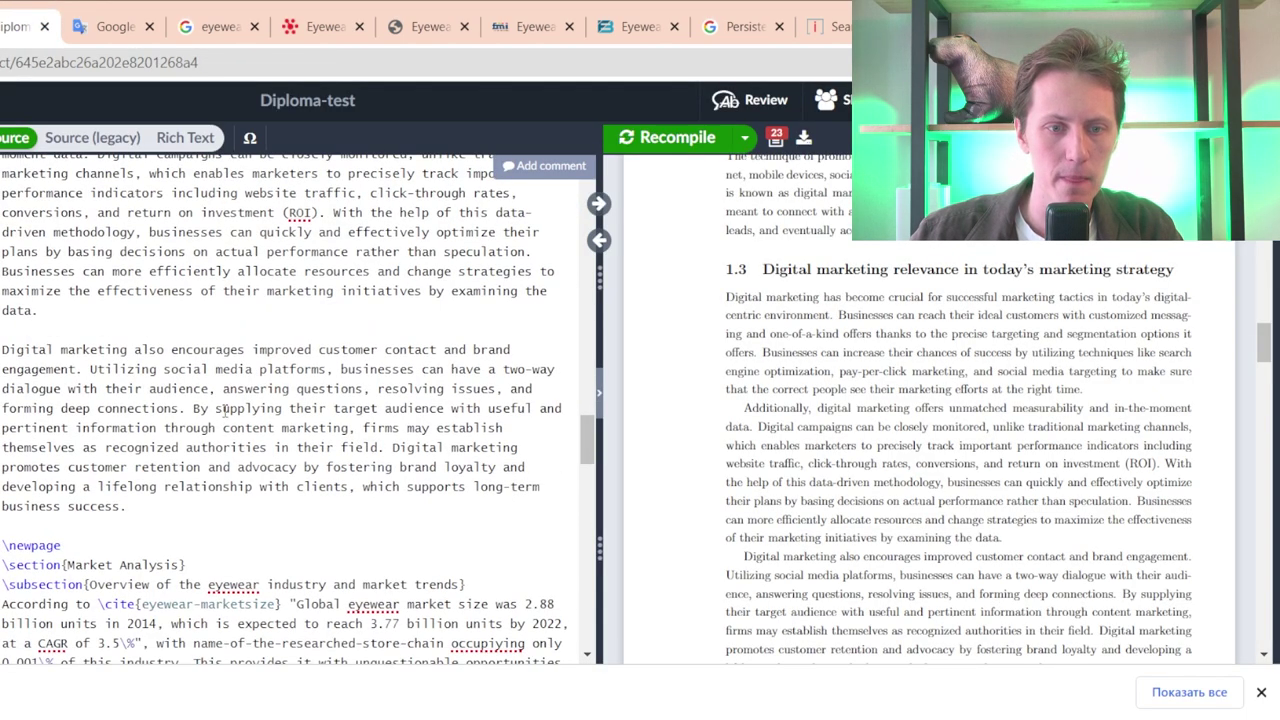
scroll(225, 408, "down", 3)
left_click(504, 393)
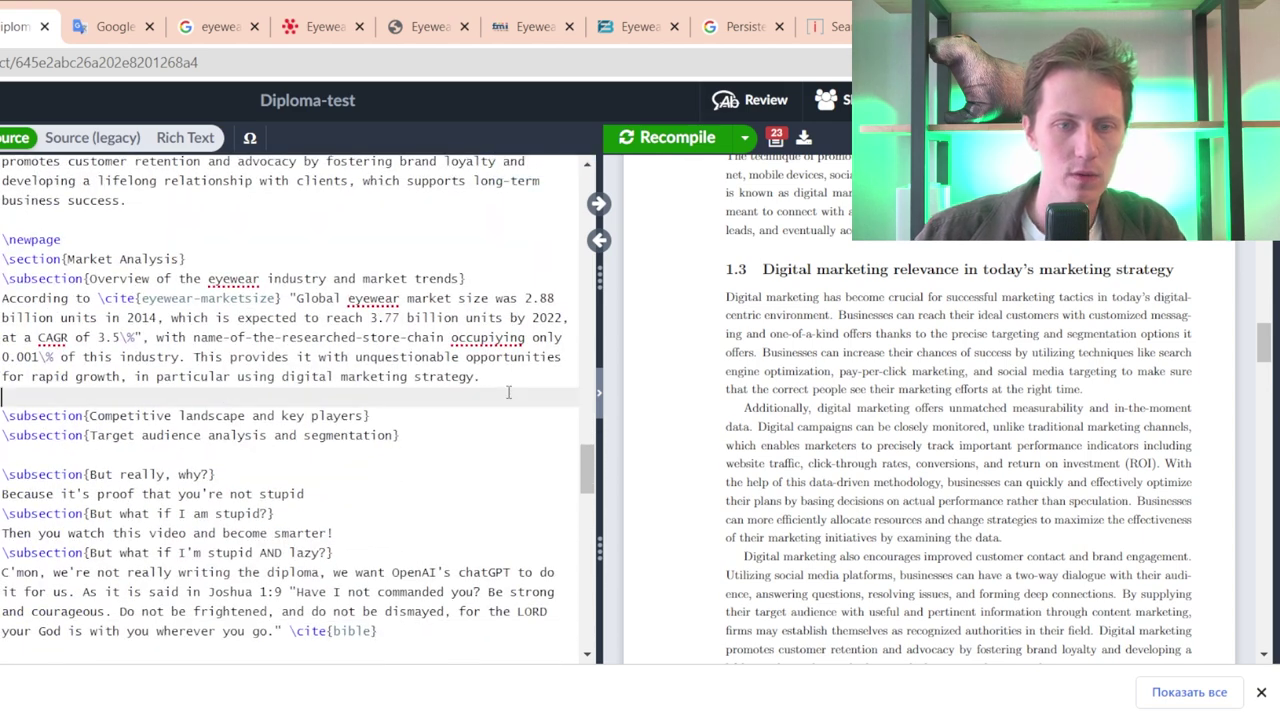
key("Return")
key("Return")
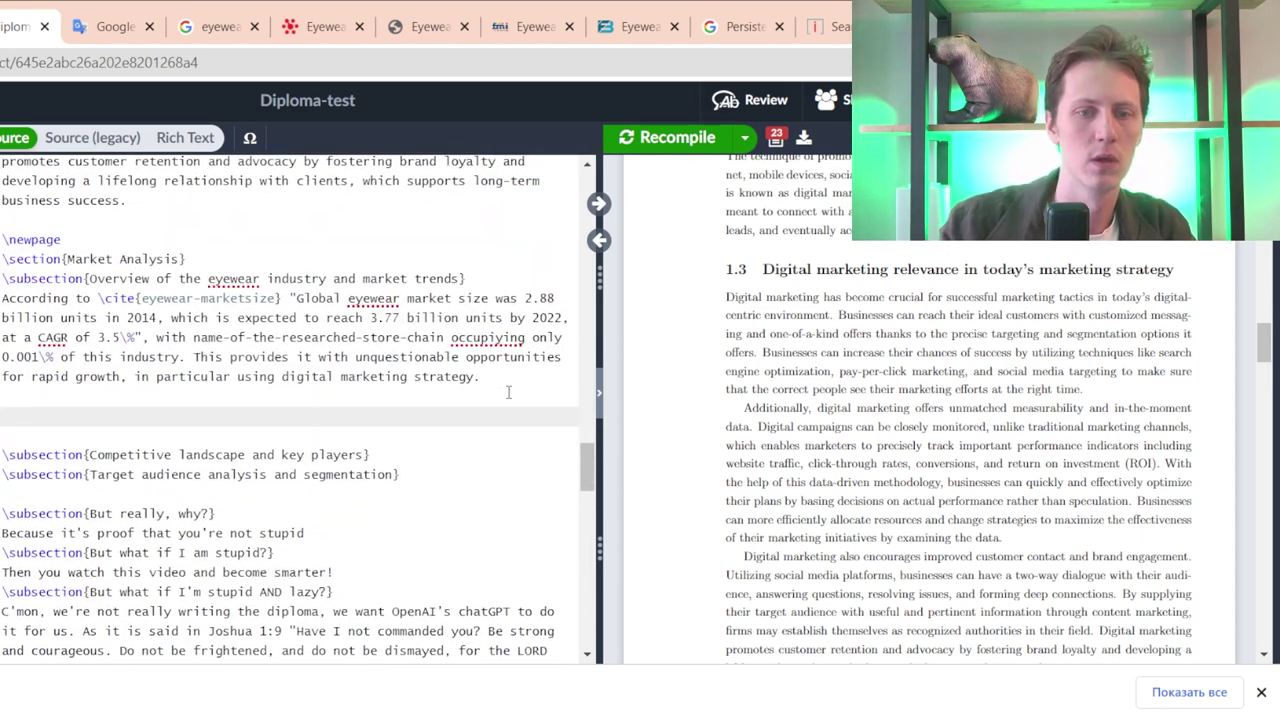
- Begin the new paragraph with "According to" followed by an empty \cite{} command
type("Acco")
type("r")
key("BackSpace")
type("or")
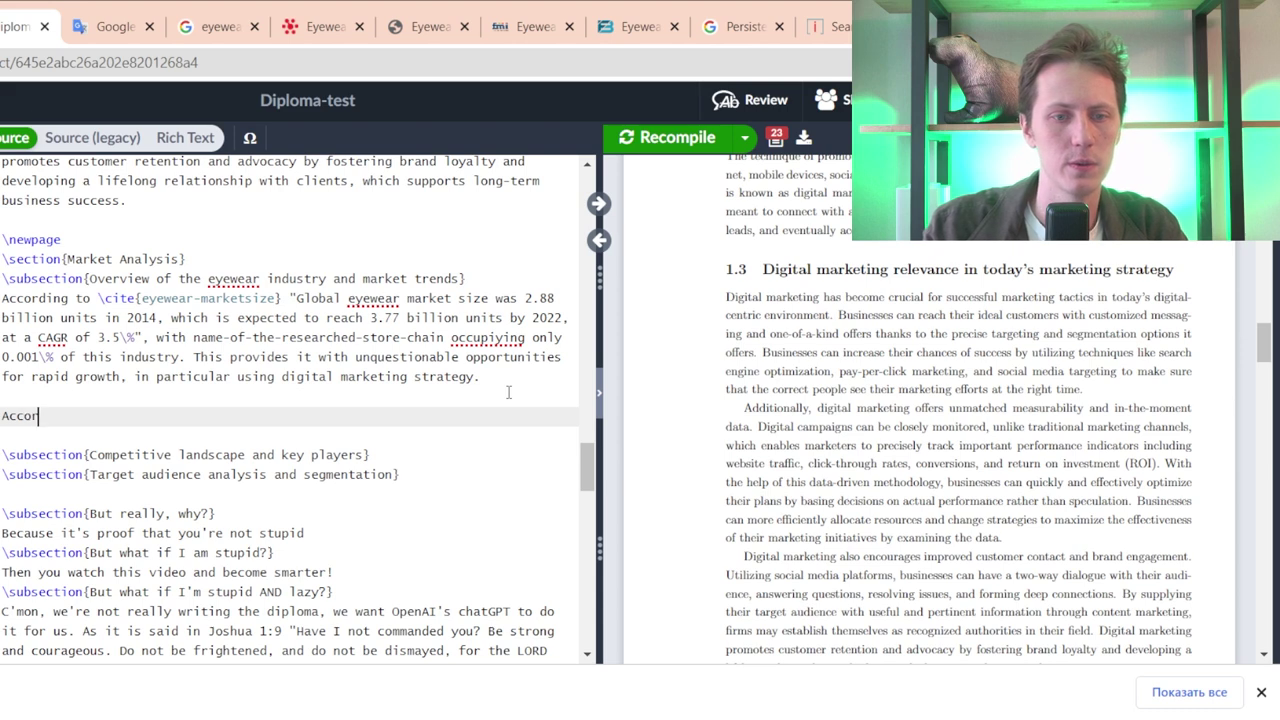
type("ding to \\cite")
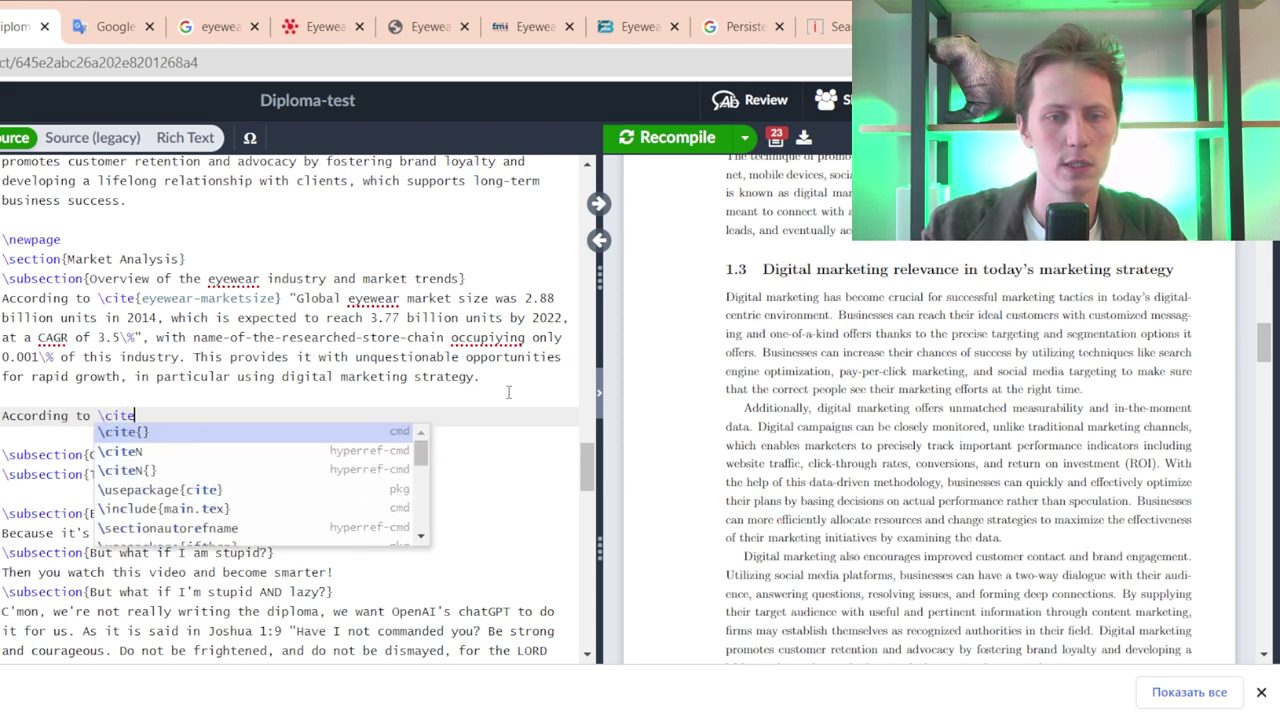
key("Return")
key("Right")
- Try to paste the report's demand growth sentence after the citation command, and undo each paste attempt
type("Persistence Market Research")
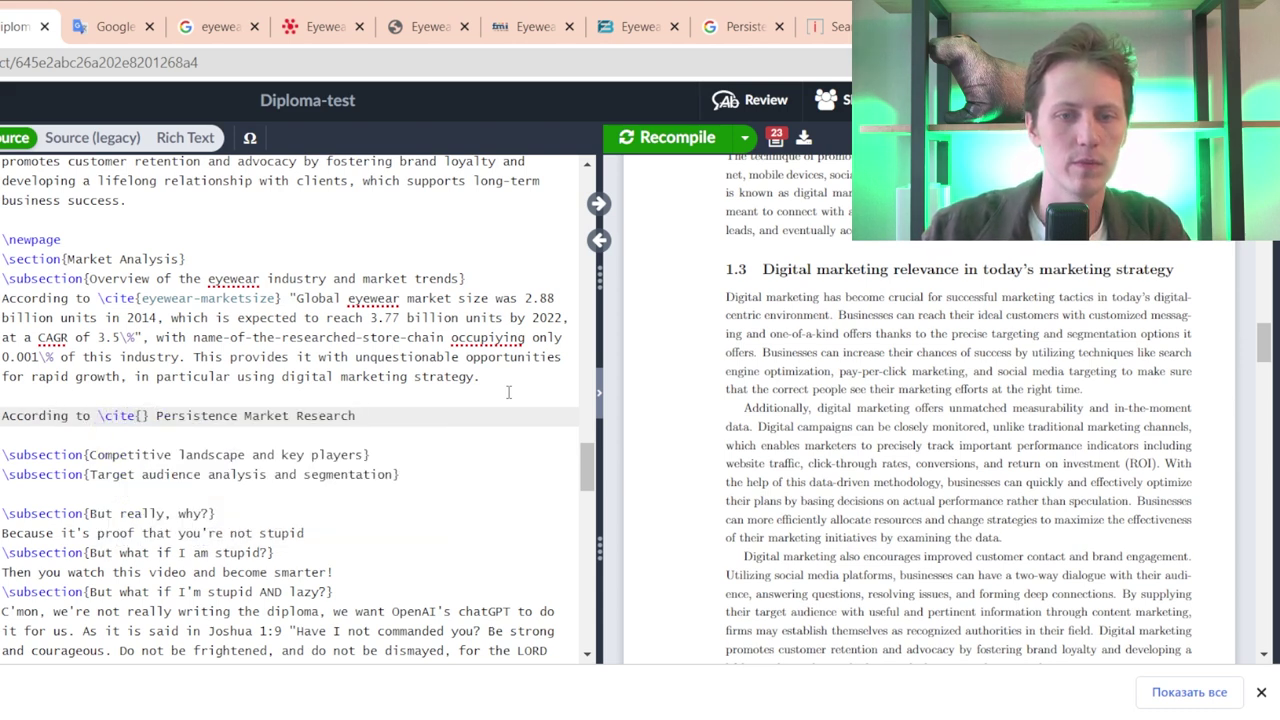
key("ctrl+z")
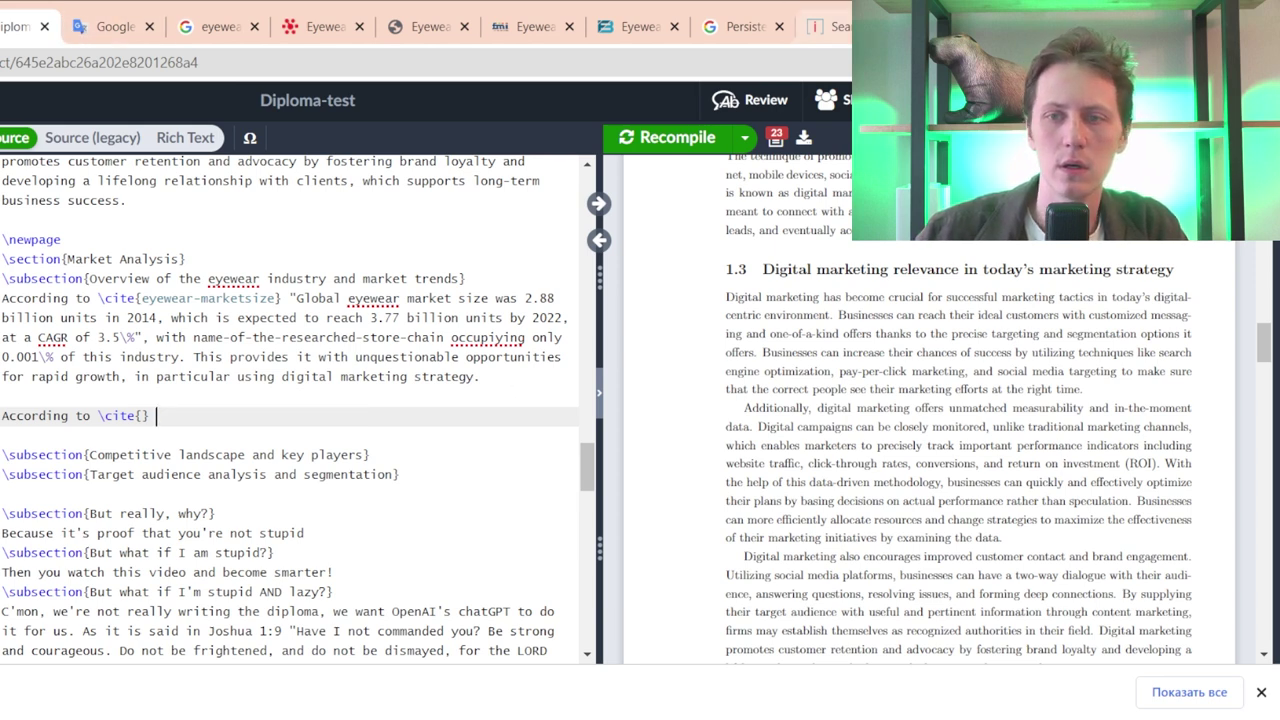
left_click(830, 26)
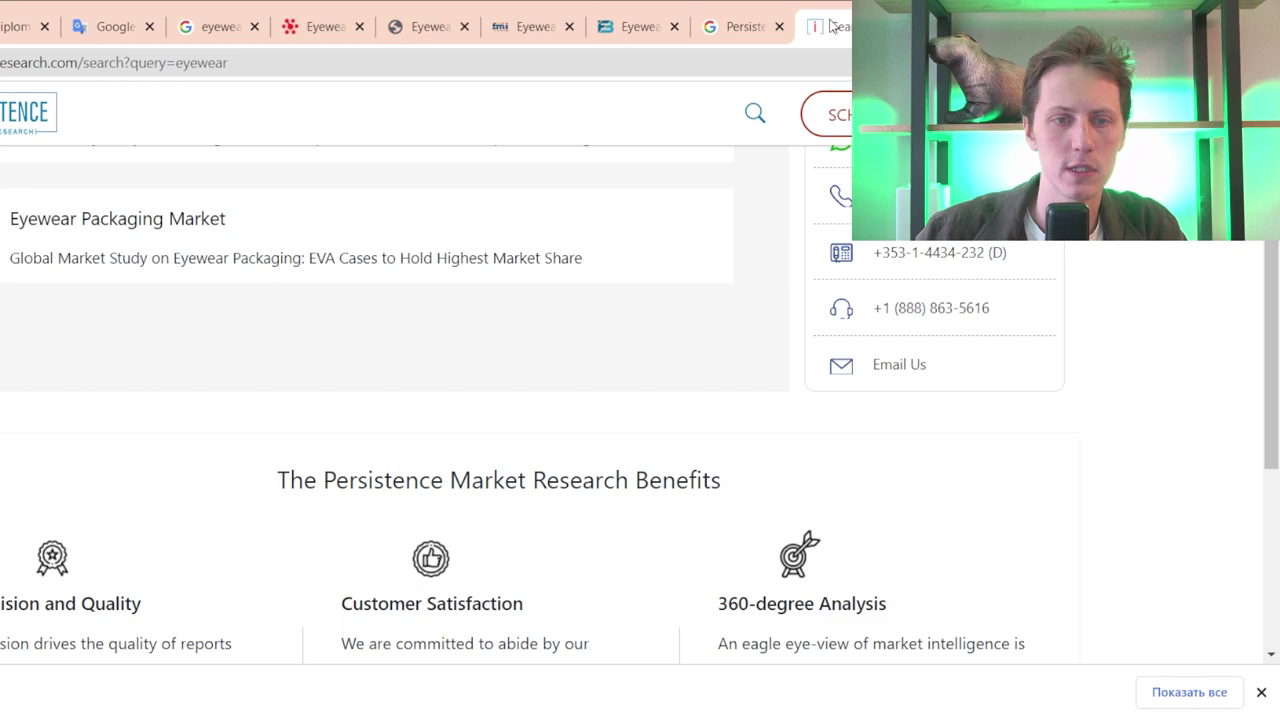
key("ctrl+shift+Tab")
key("ctrl+1")
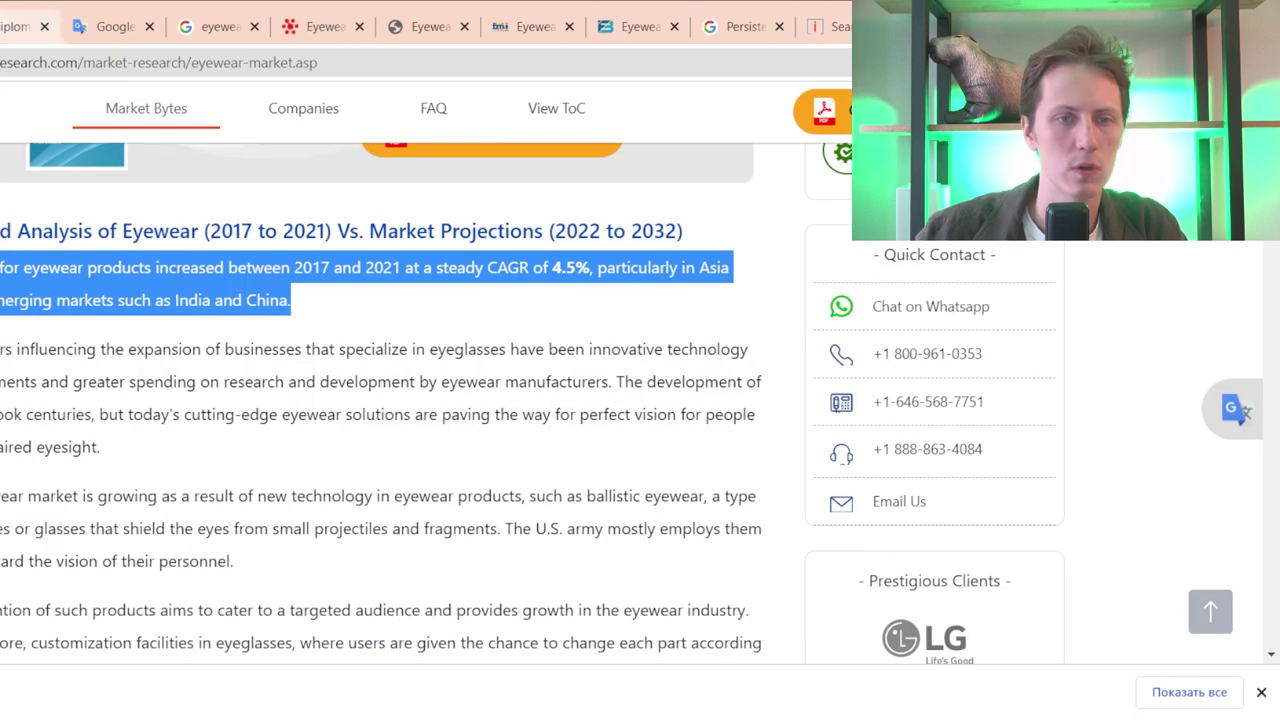
type("Persistence Market Research")
key("ctrl+z")
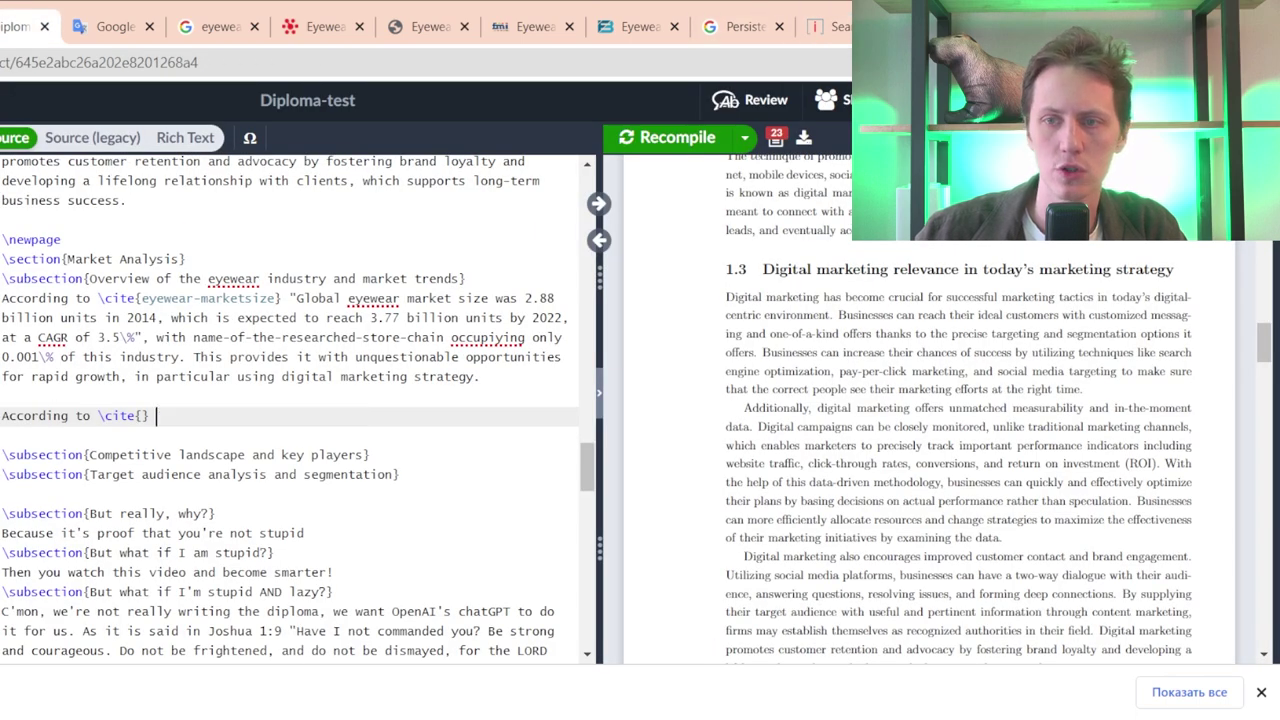
- Try copying the report's demand growth sentence again for the Market Analysis paragraph, undo the paste, and return to the report
left_click(745, 26)
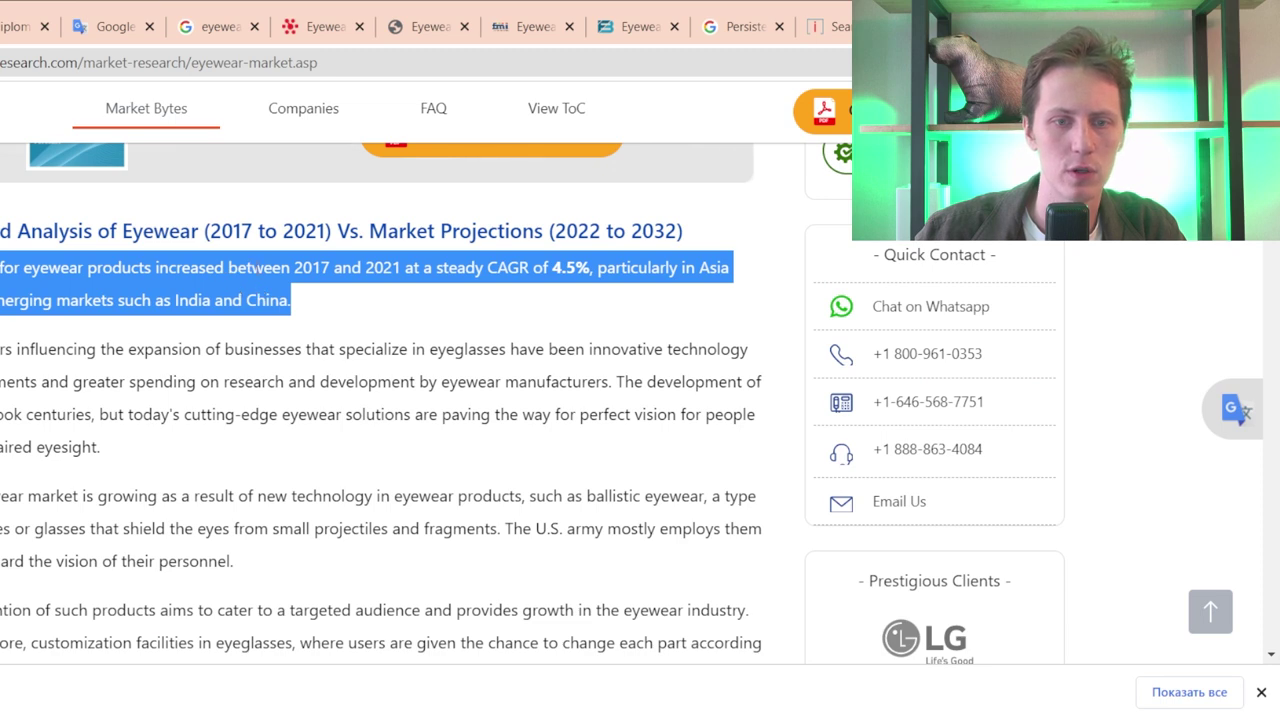
left_click(310, 302)
triple_click(217, 296)
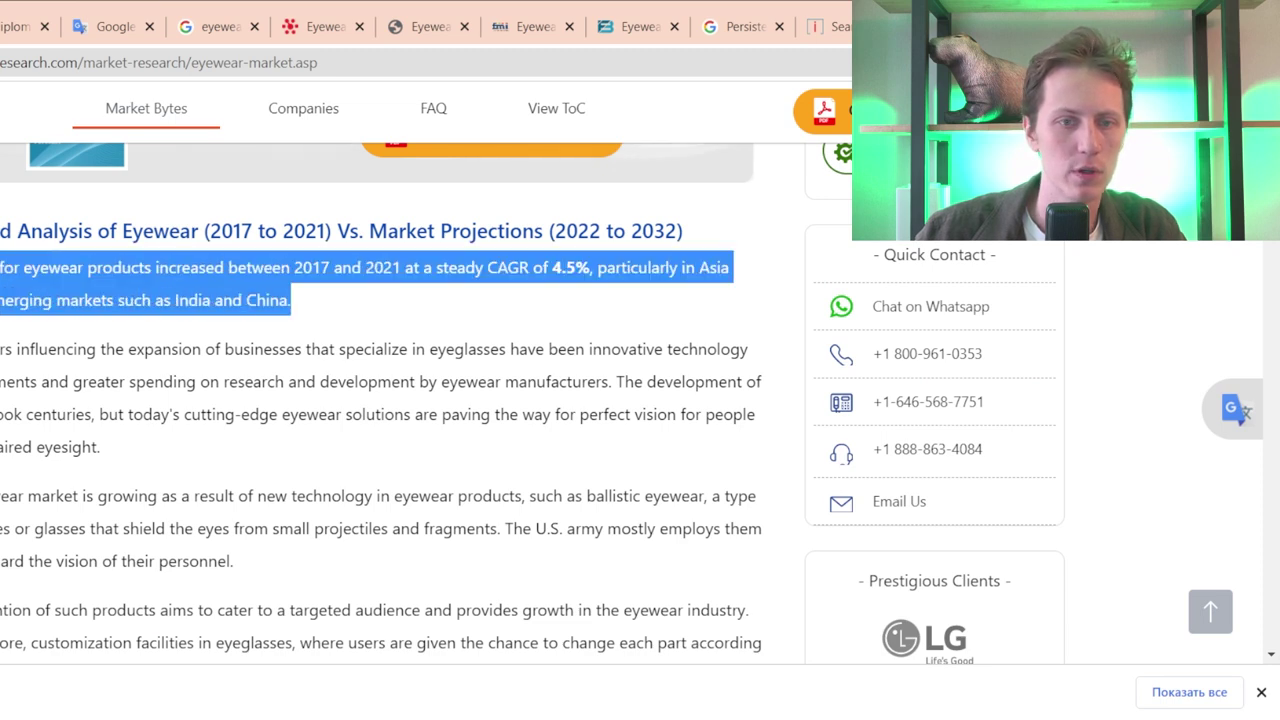
key("ctrl+1")
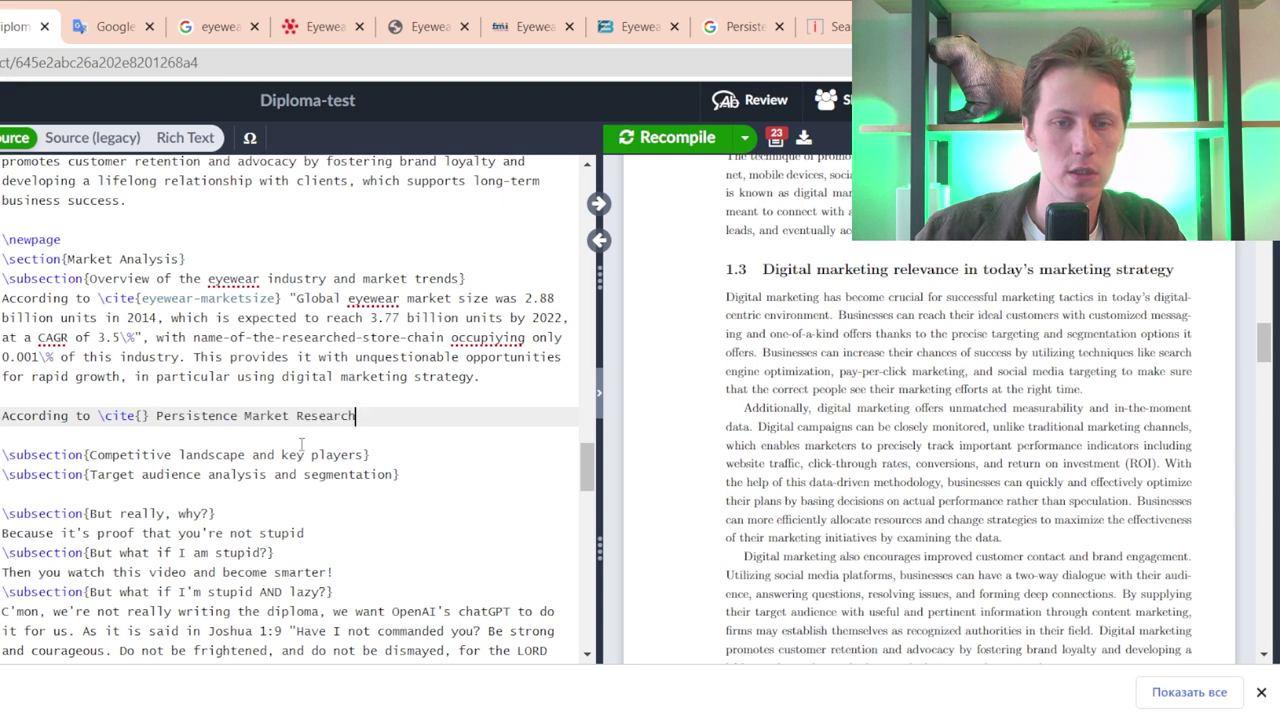
key("ctrl+z")
key("ctrl+8")
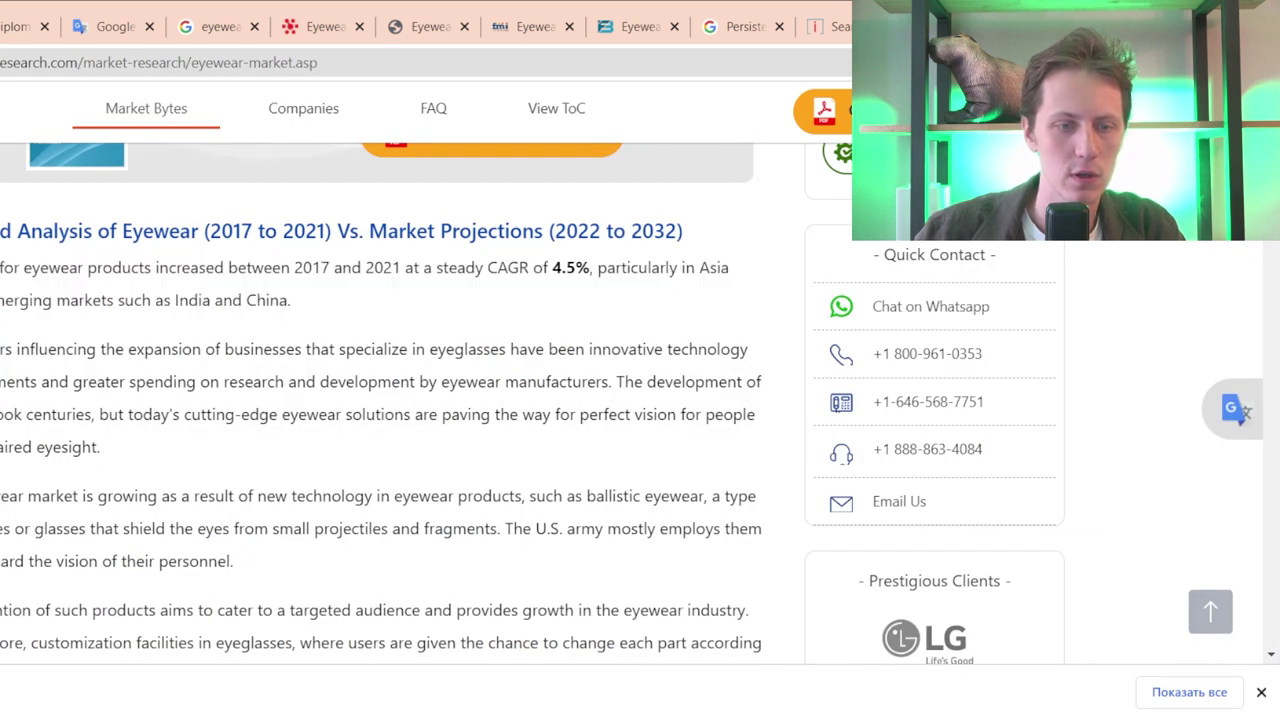
- Reread the report's growth sentence and write "Demand for eyewear products increased from 2017 to 2022 after the citation command, including an opening quotation mark
left_click_drag(0, 267, 389, 302)
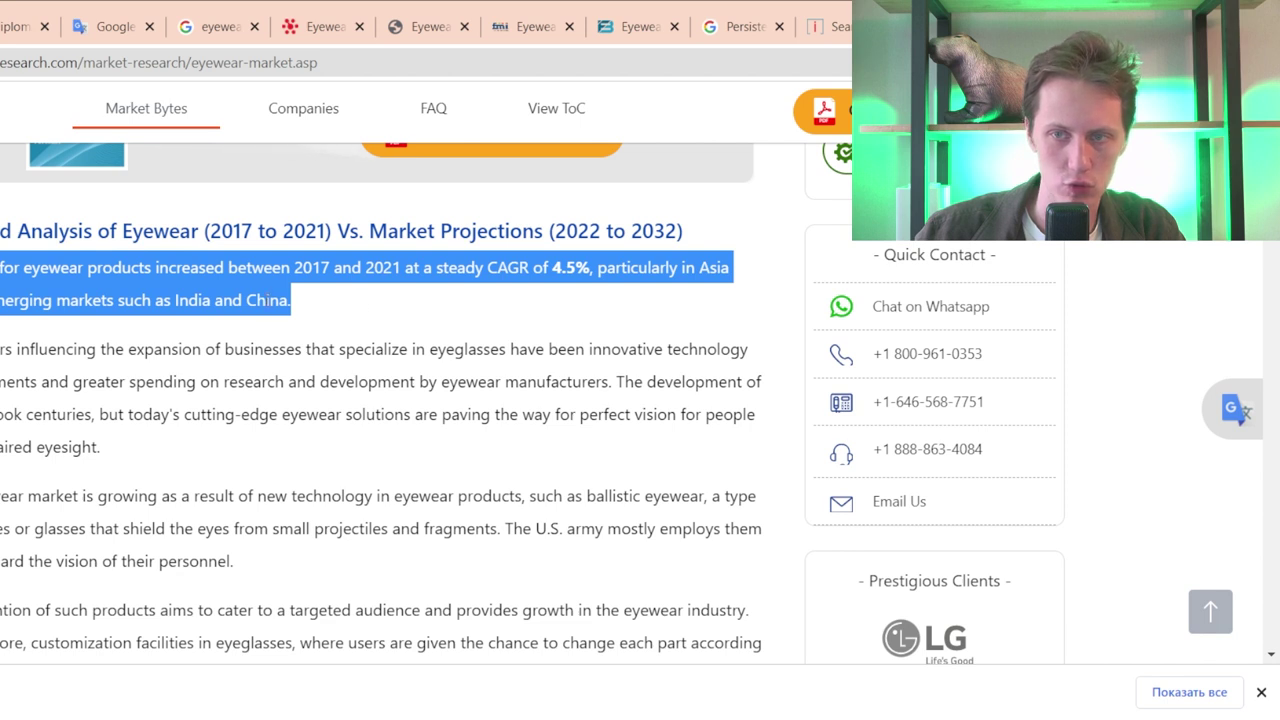
left_click(366, 315)
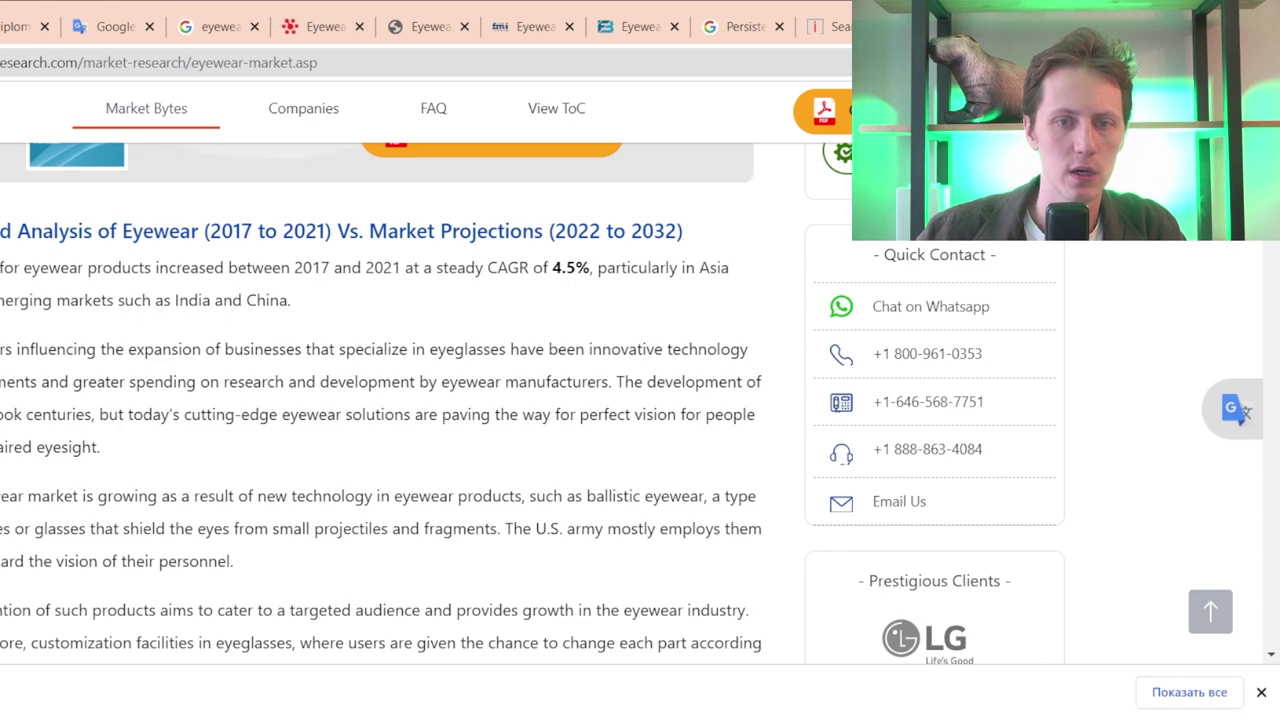
key("ctrl+Tab")
key("ctrl+1")
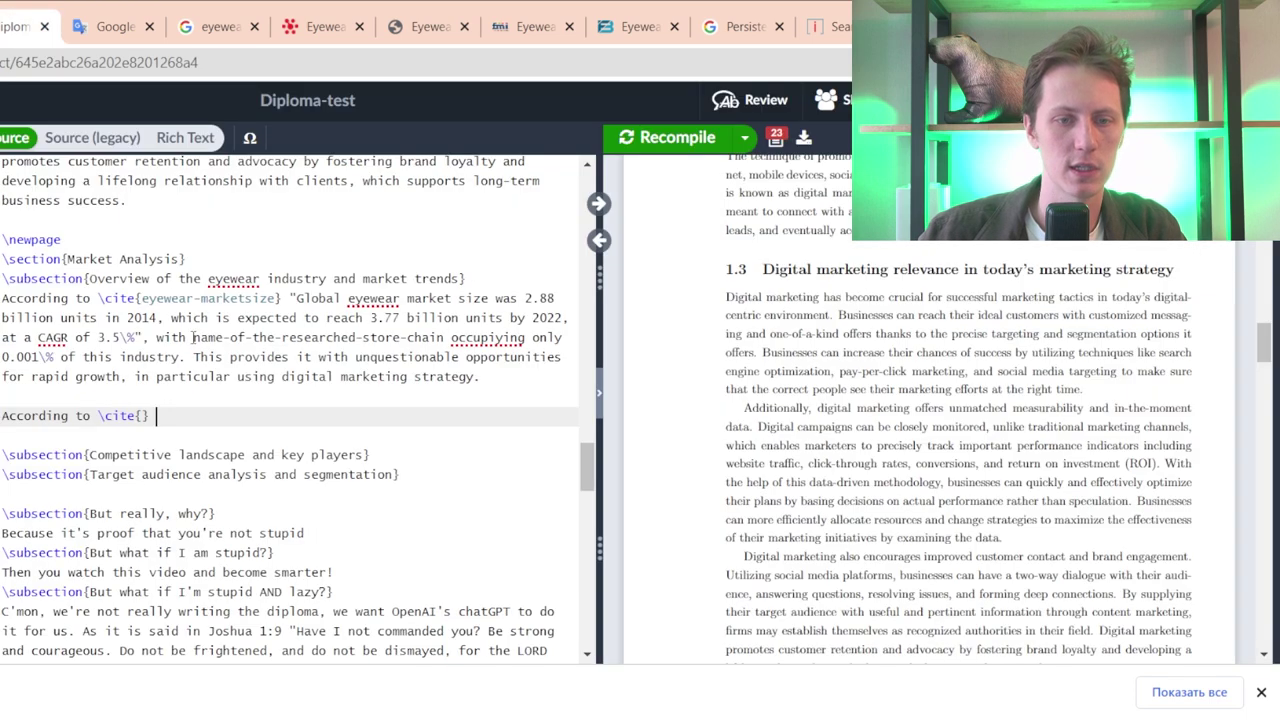
type("D\"")
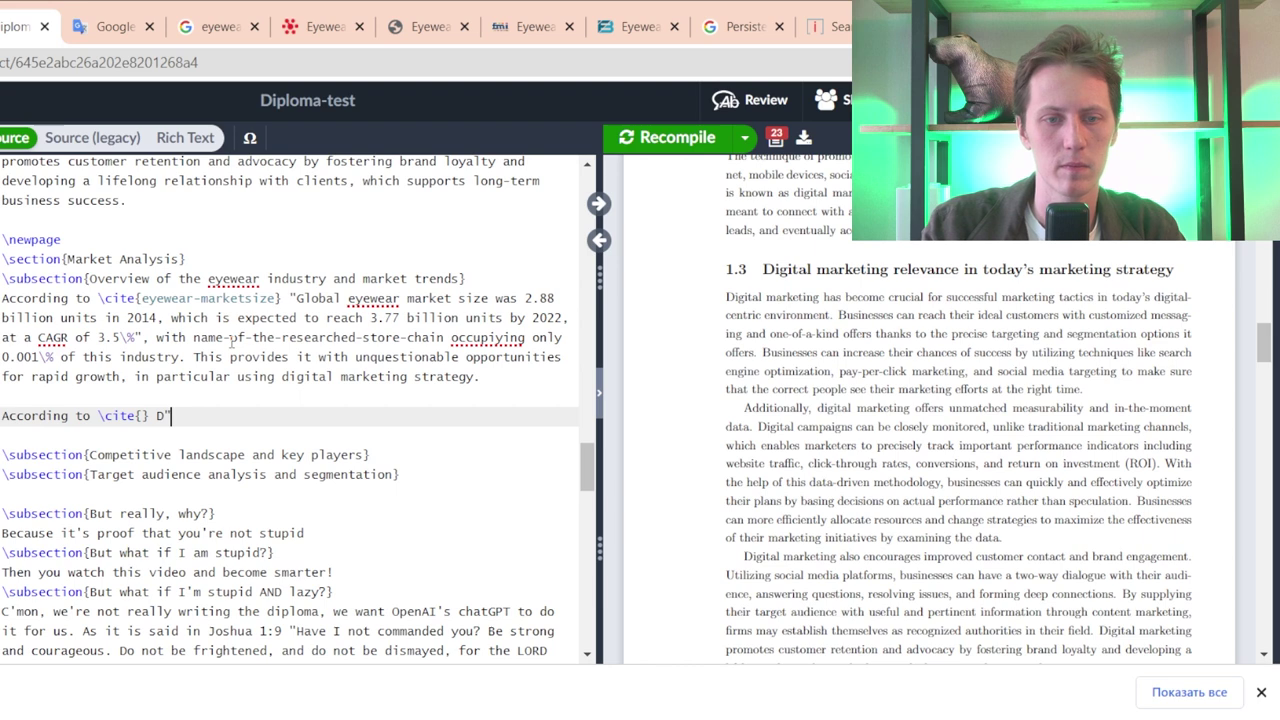
key("BackSpace")
key("BackSpace")
type("\"DEm")
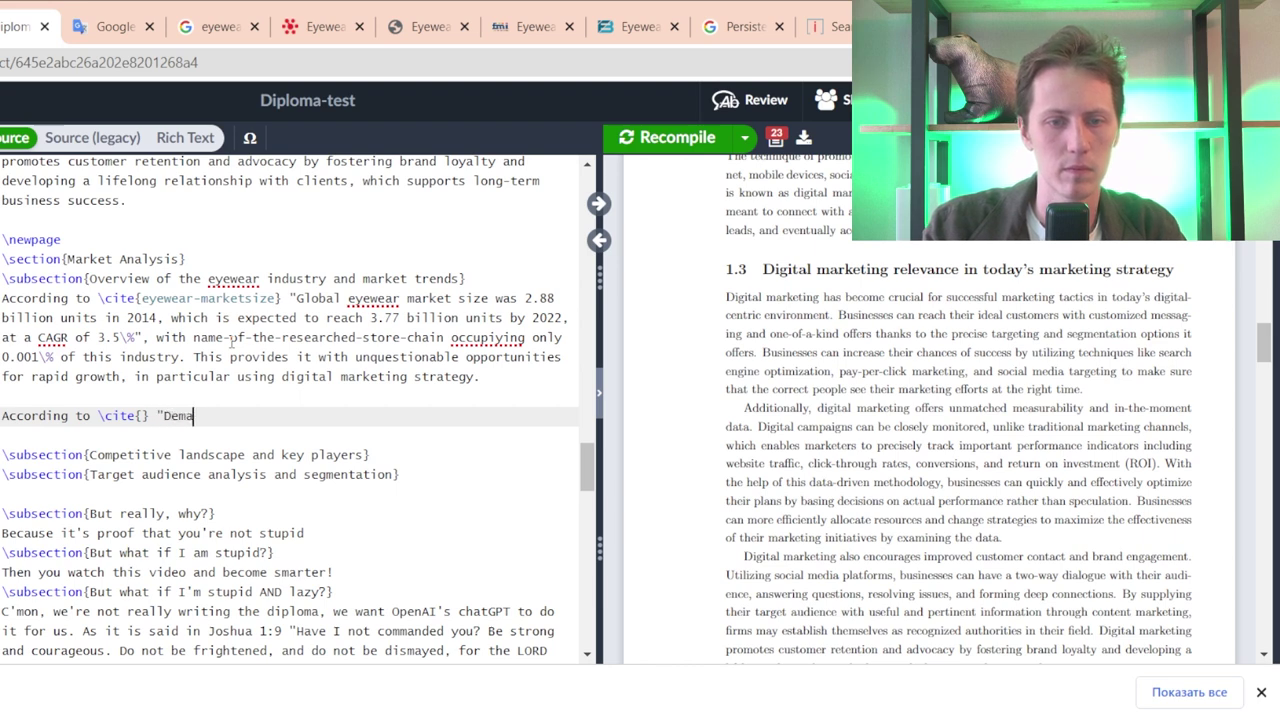
type("and for")
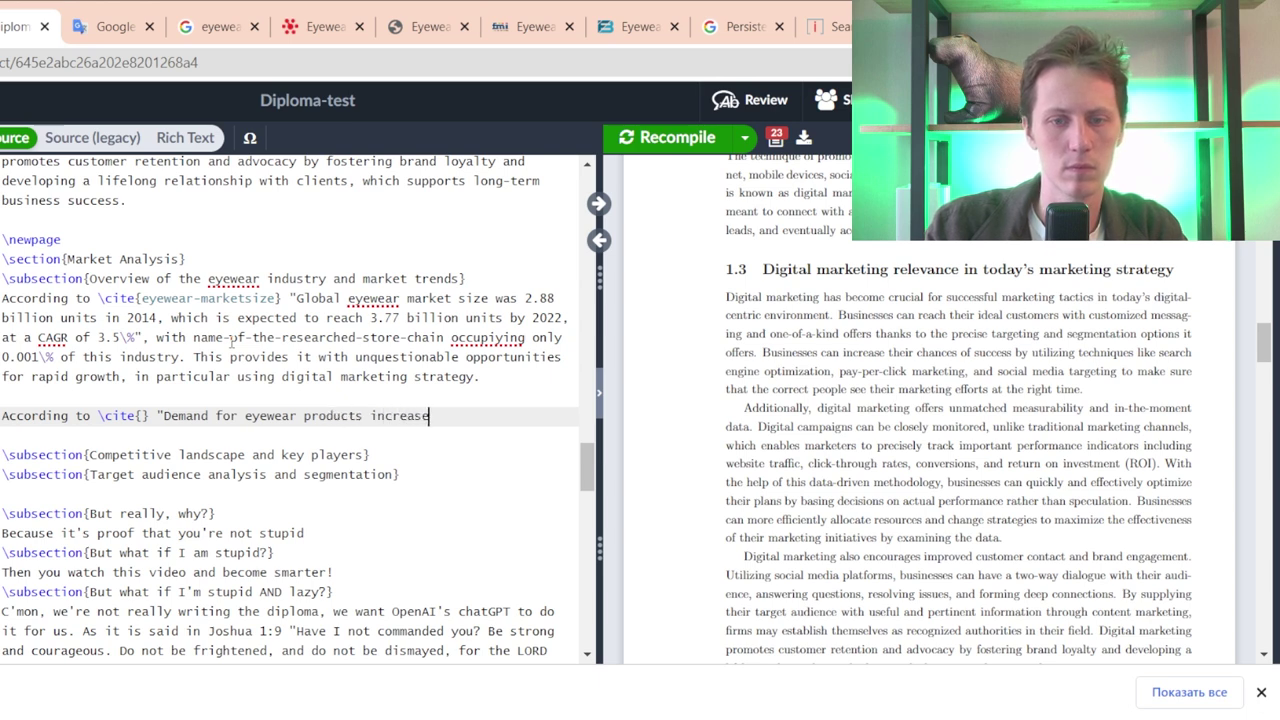
type("eyewear products increased from 2017 to")
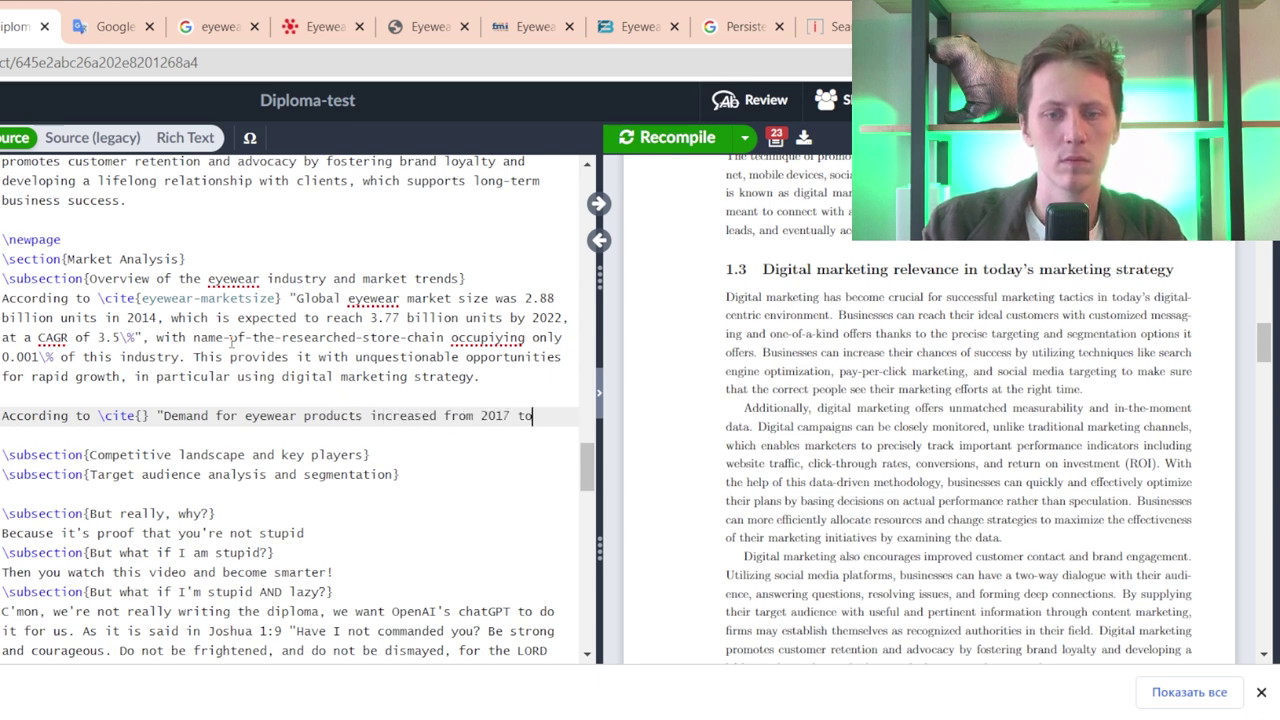
type(" 2022")
- Check the period in the report and reword the quote's date range to "between 2017 and 2021"
left_click(745, 26)
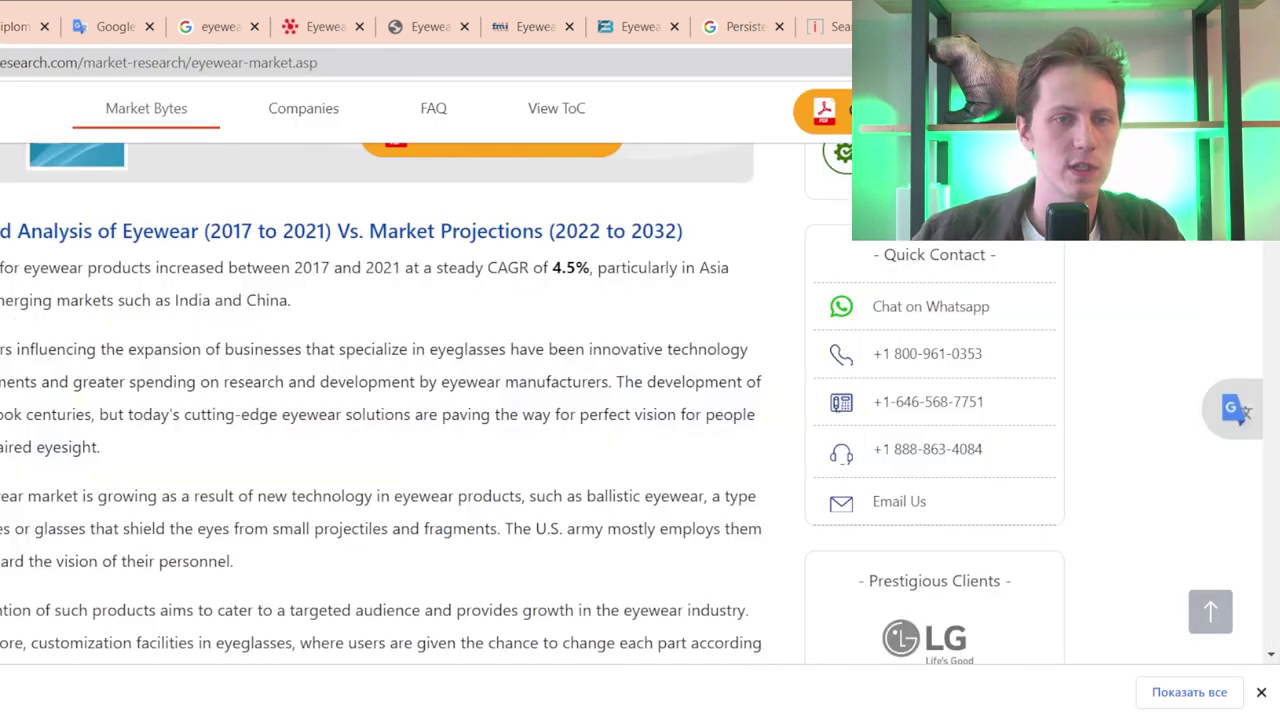
left_click(24, 26)
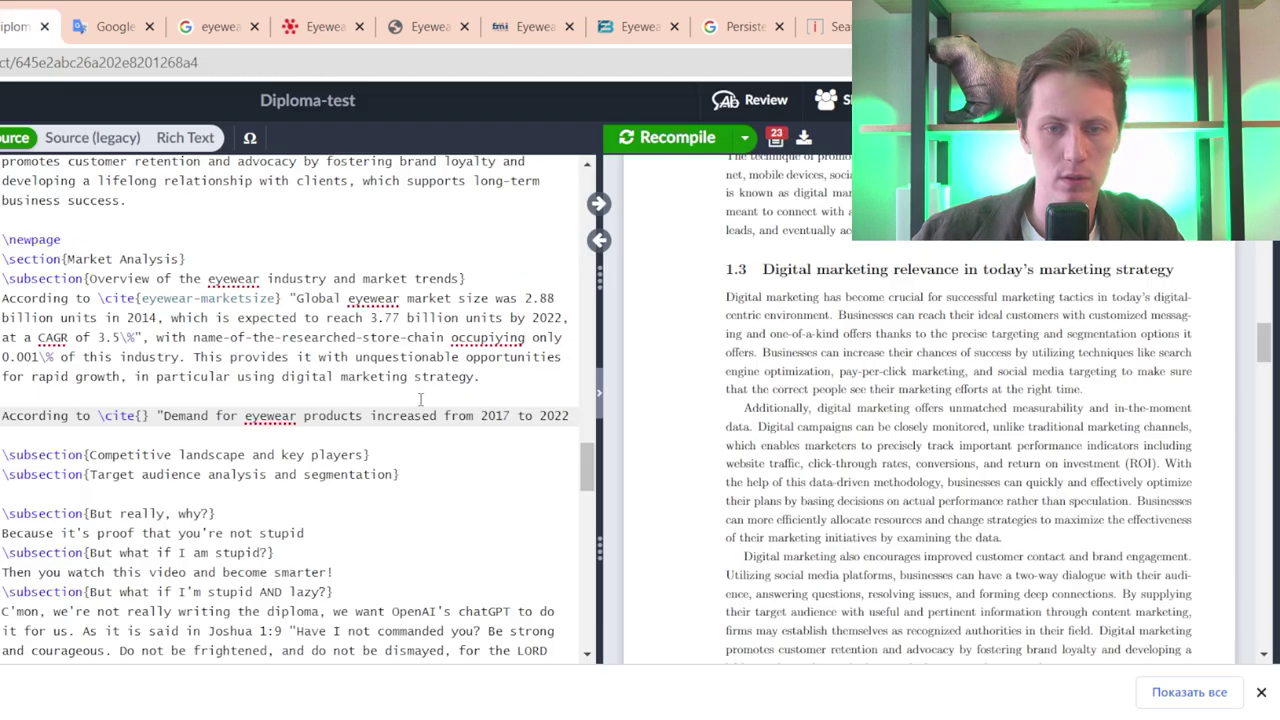
double_click(463, 418)
type("between")
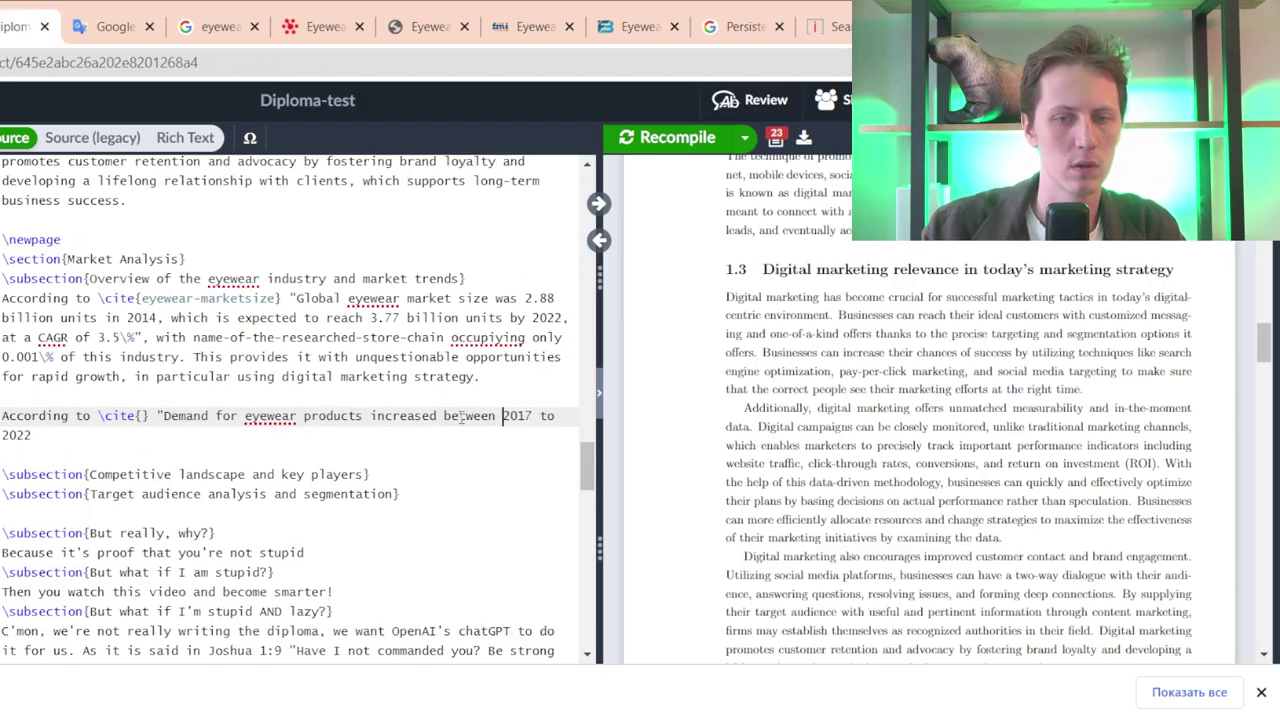
key("Right")
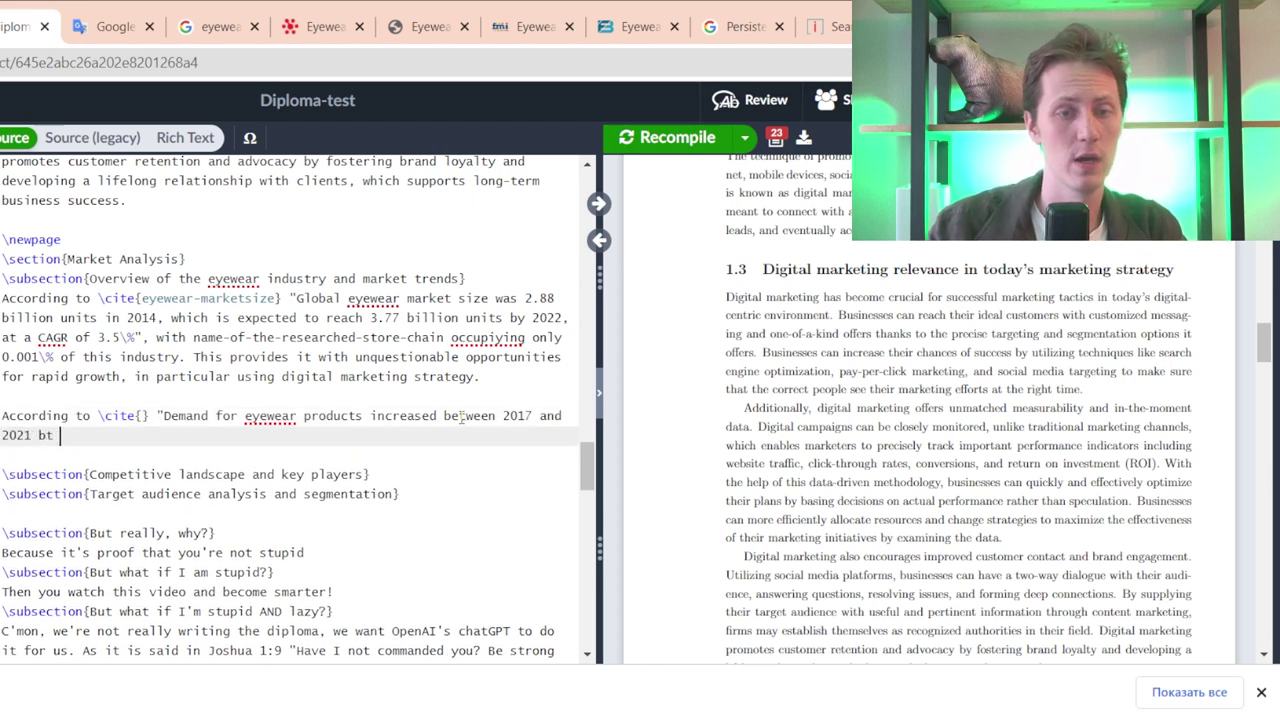
- Check the report's wording and replace the stray letters after 2021 with "at a steady CAGR of"
left_click(745, 26)
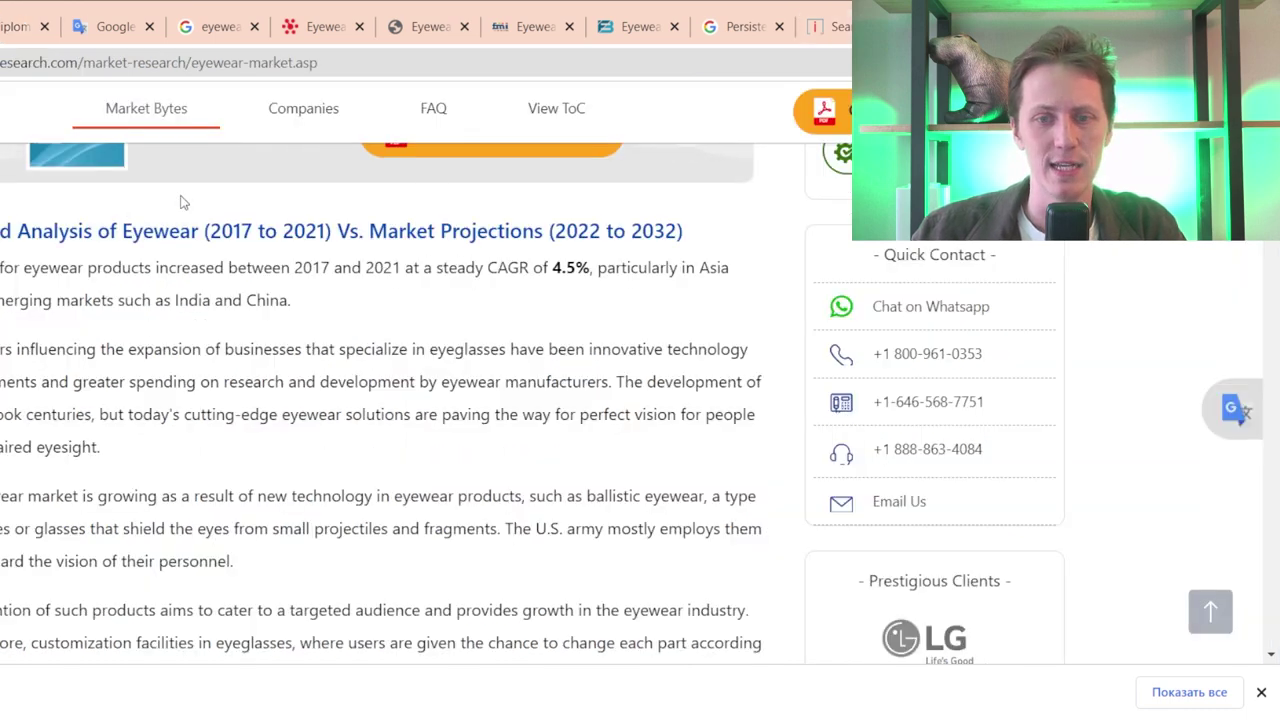
key("ctrl+1")
key("BackSpace")
key("BackSpace")
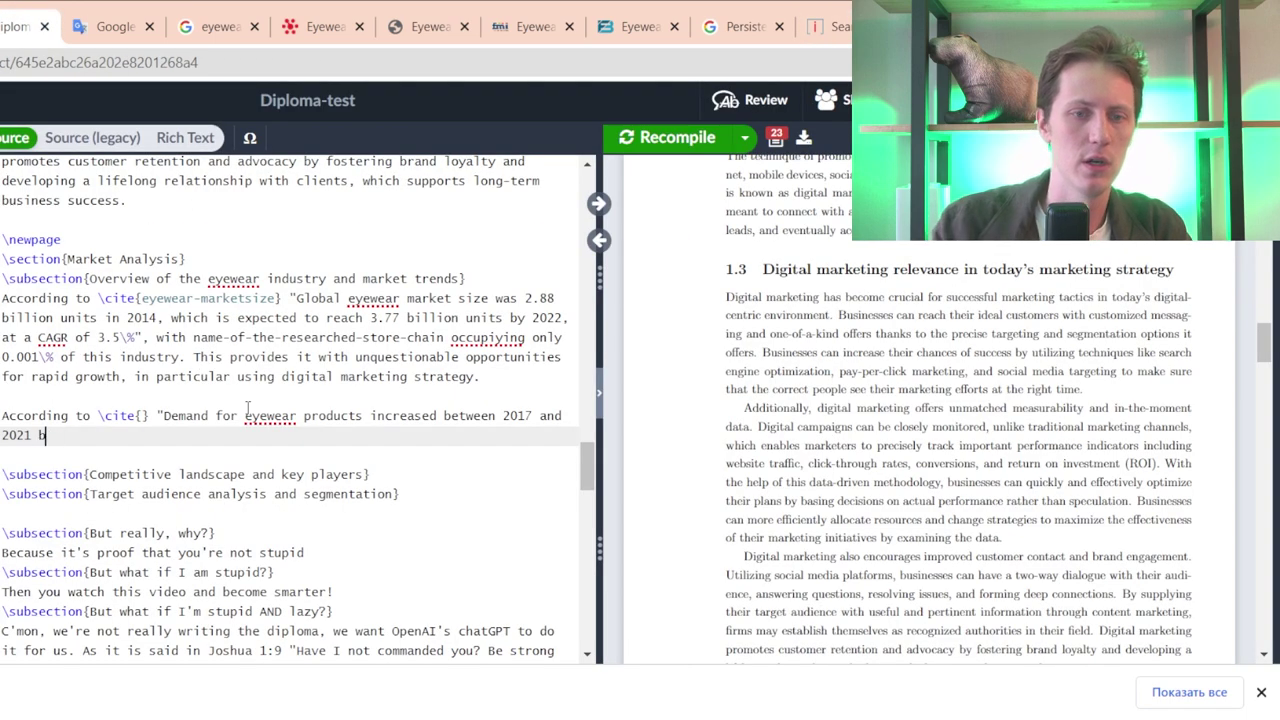
type("at a steady CAGR of")
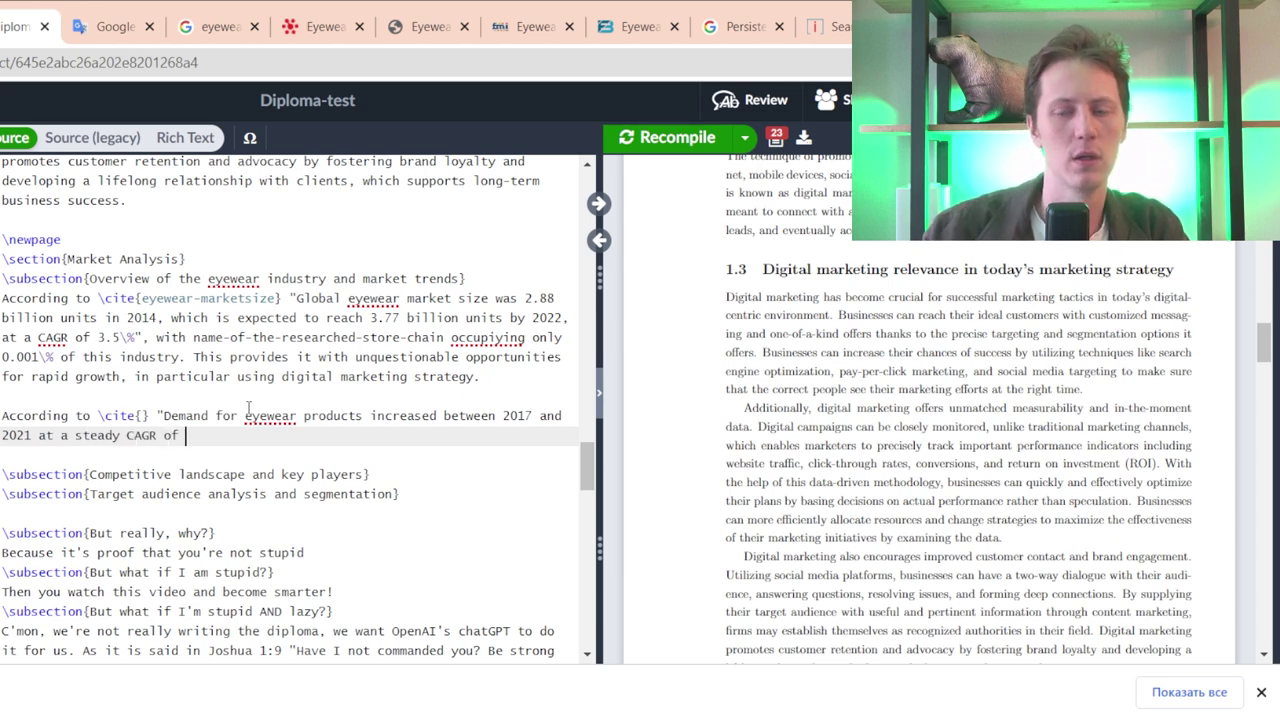
- Check the growth rate in the report and extend the thesis quote with "4.5\%, particularly in" after "CAGR of"
key("ctrl+Tab")
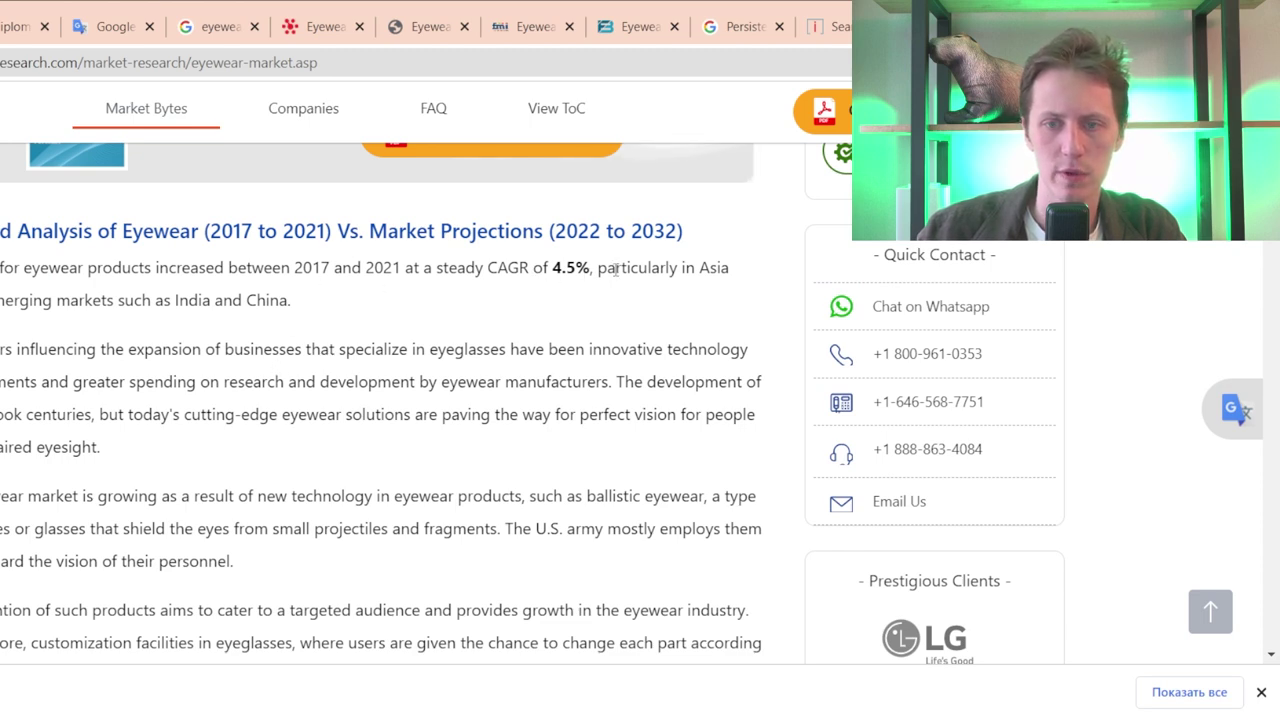
left_click(10, 30)
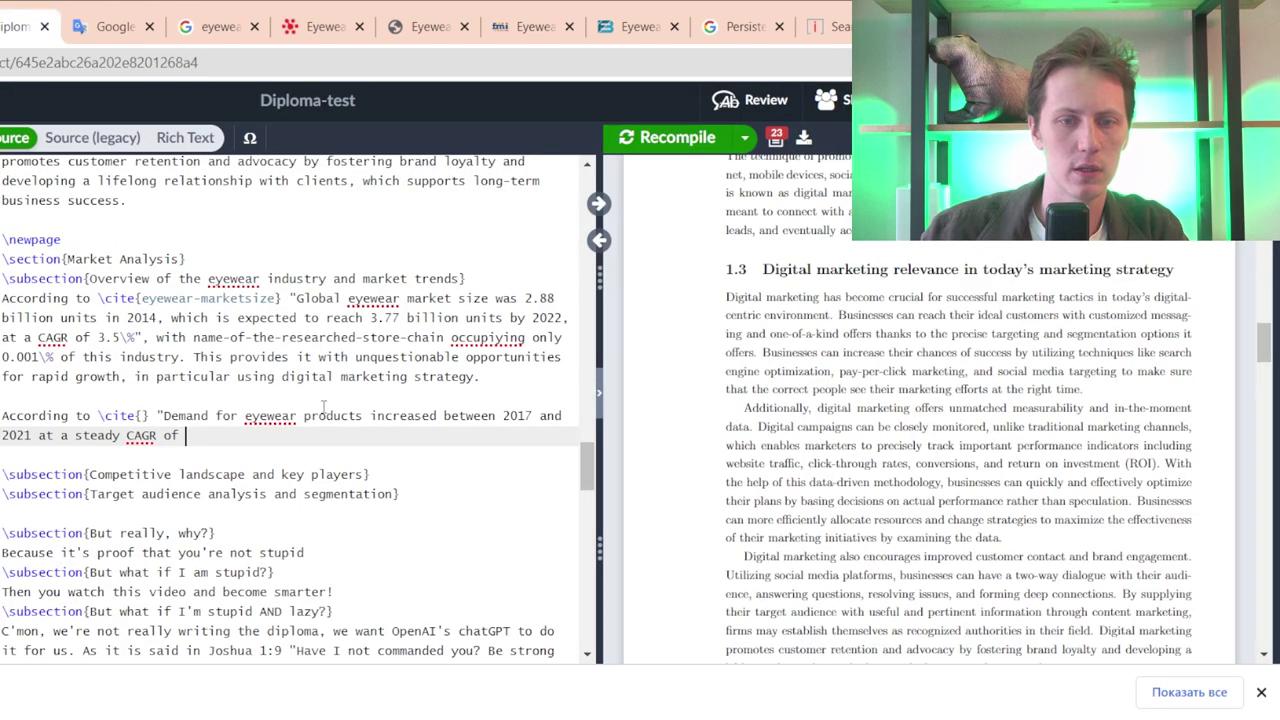
key("BackSpace")
key("BackSpace")
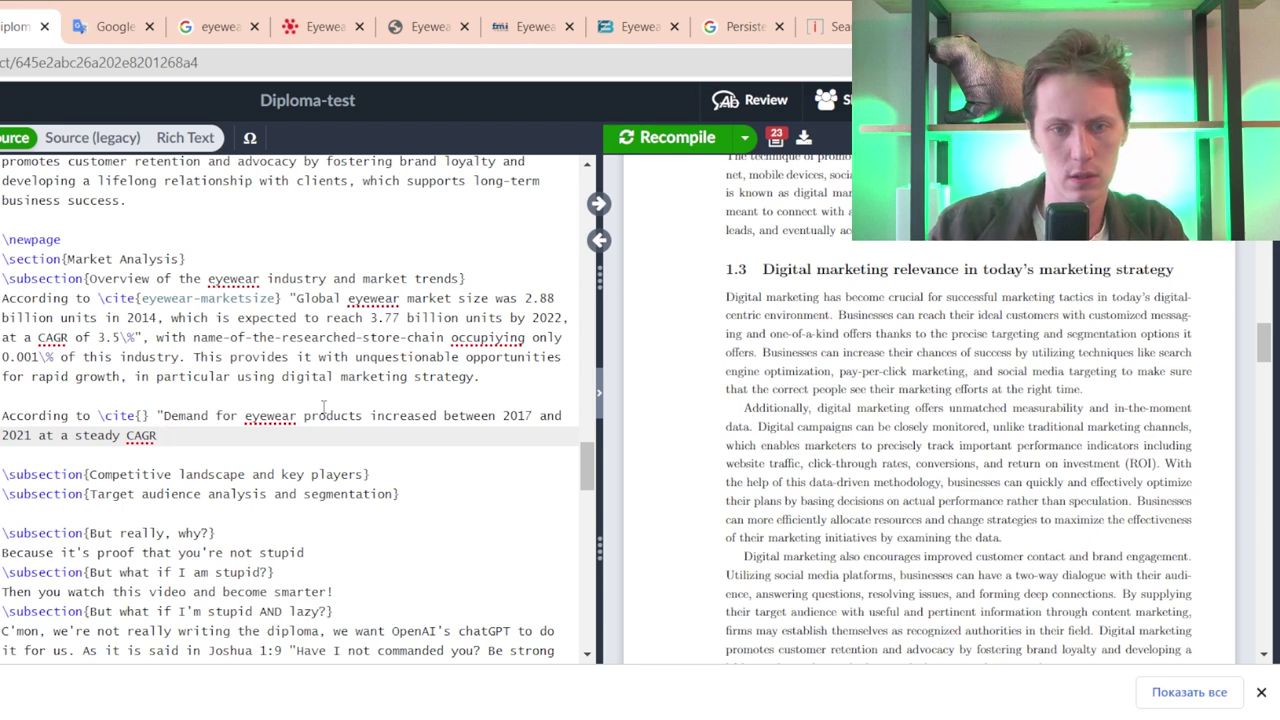
type("of 4.5")
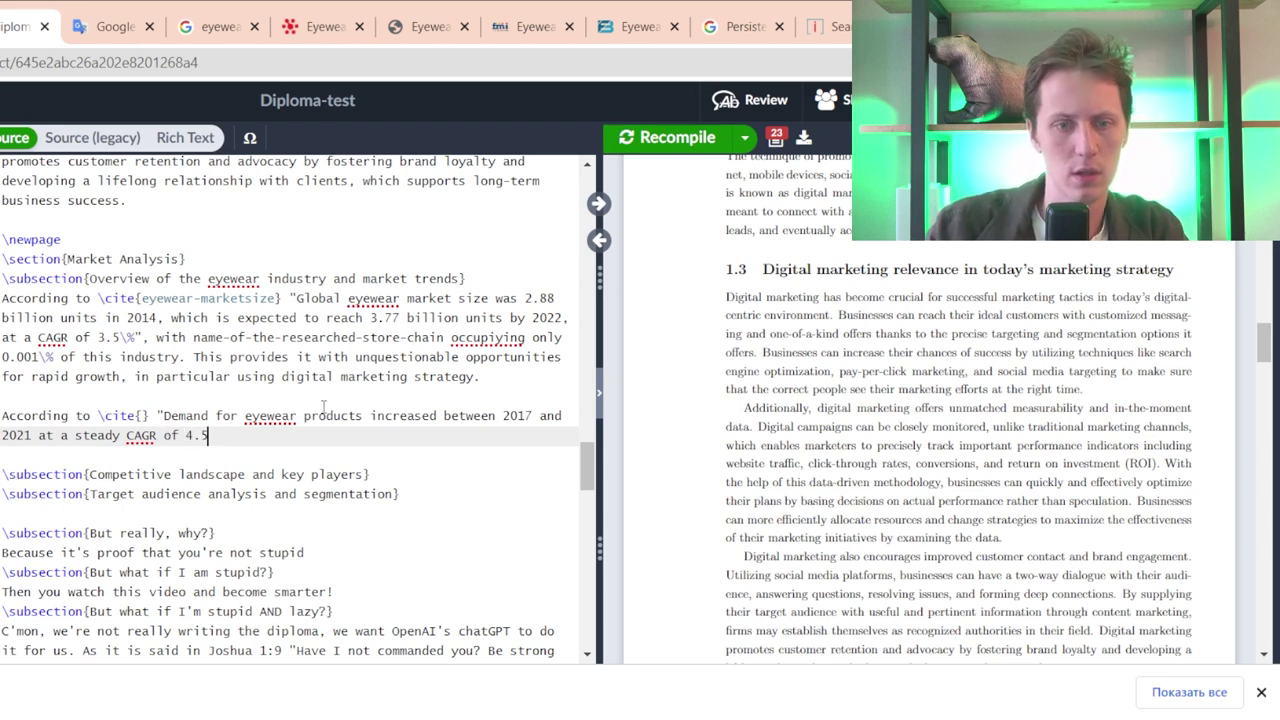
type("\\")
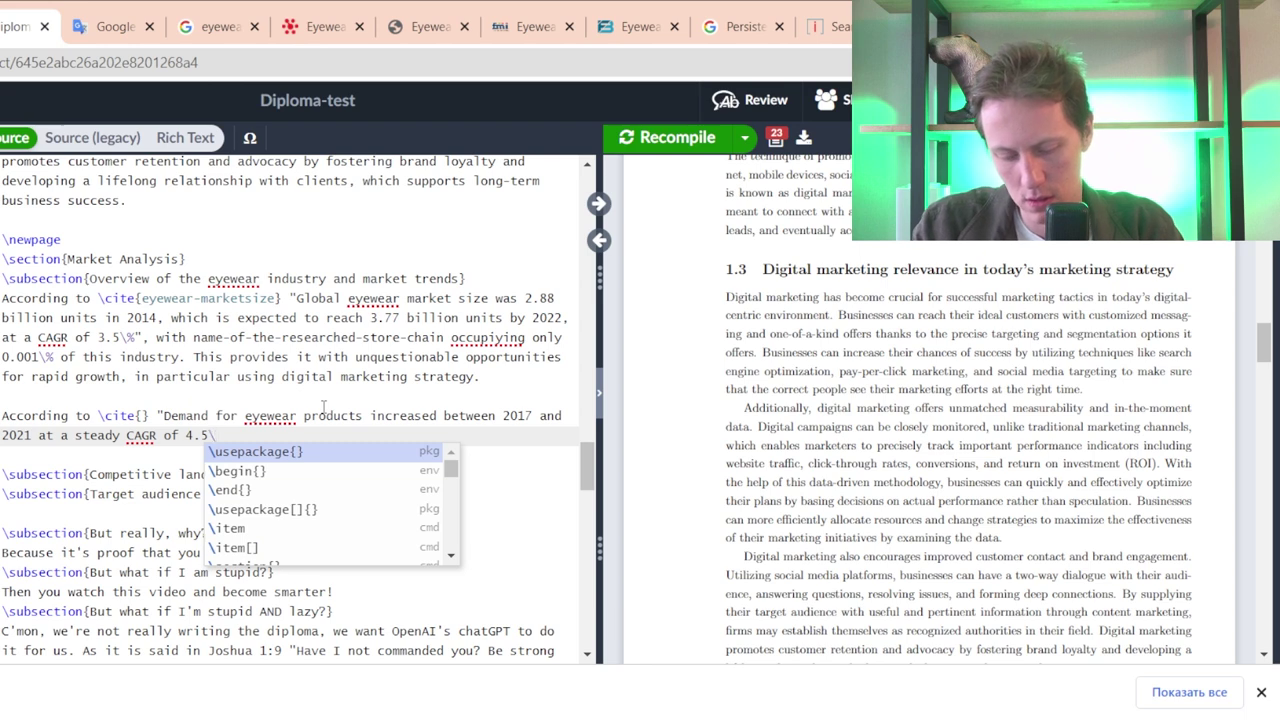
type("%, particu")
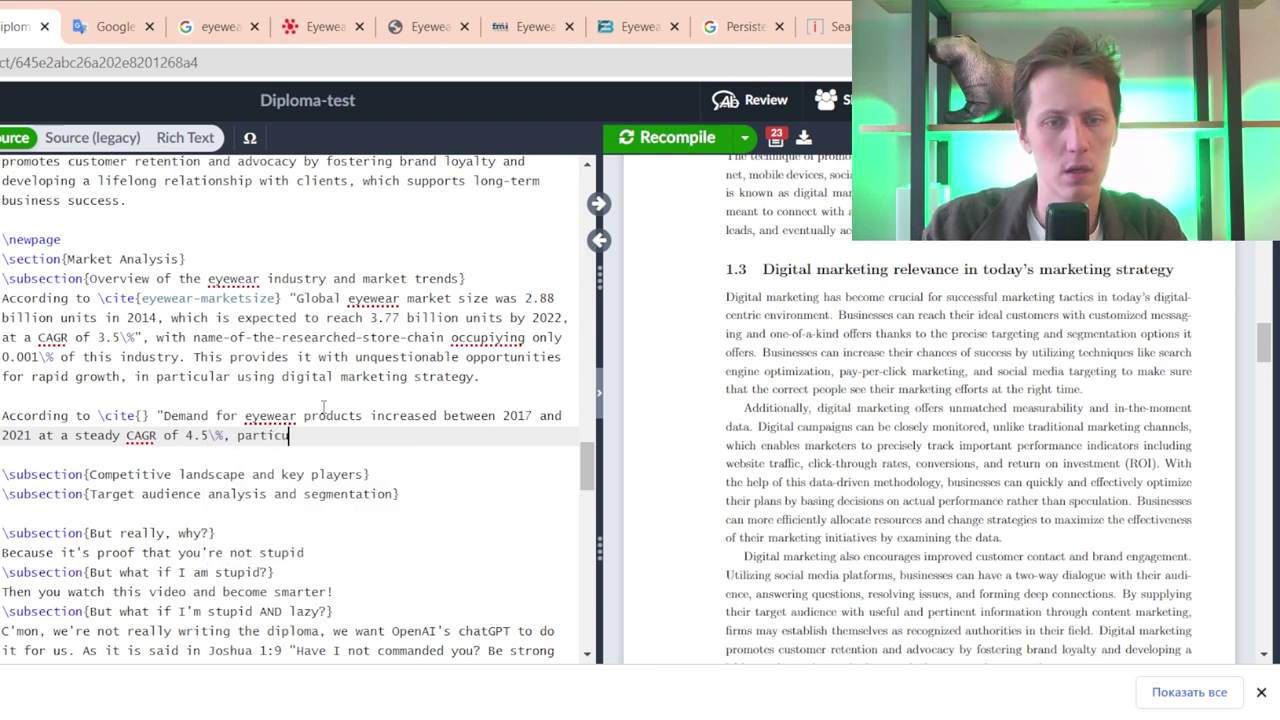
type("larly in")
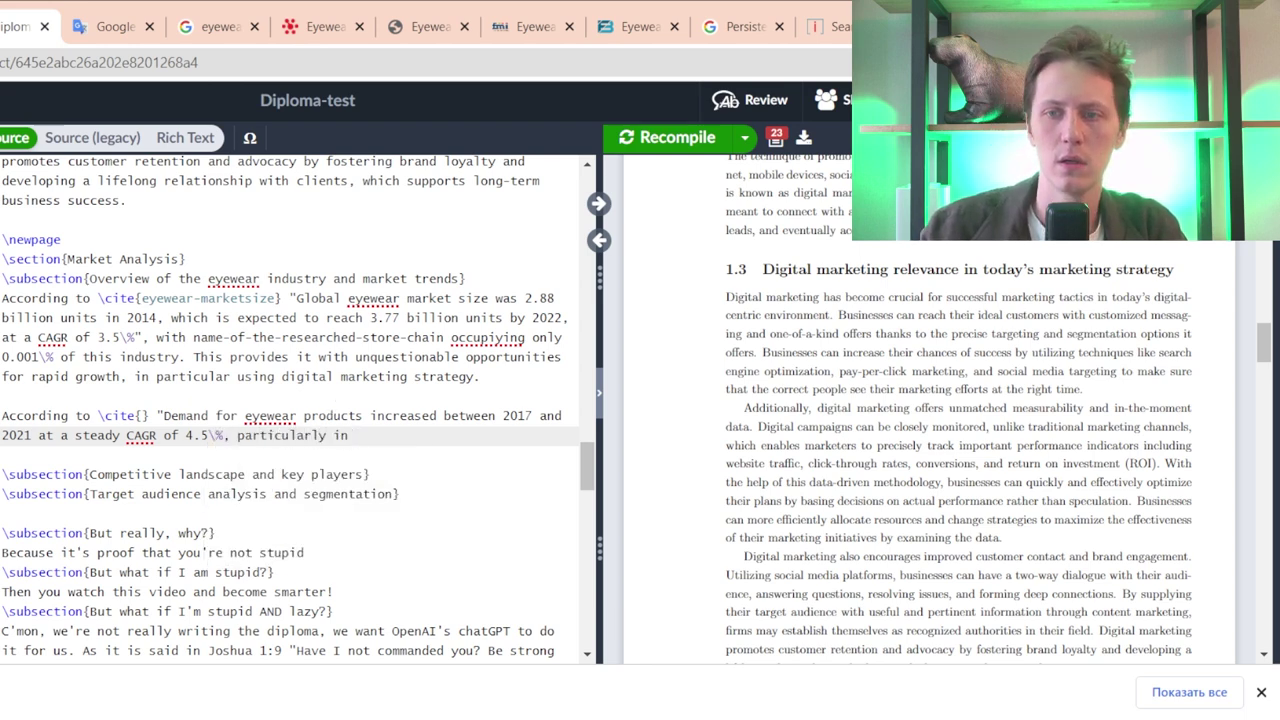
- Check the region named in the report and add "Asia Pacific" to the end of the quote
key("ctrl+Tab")
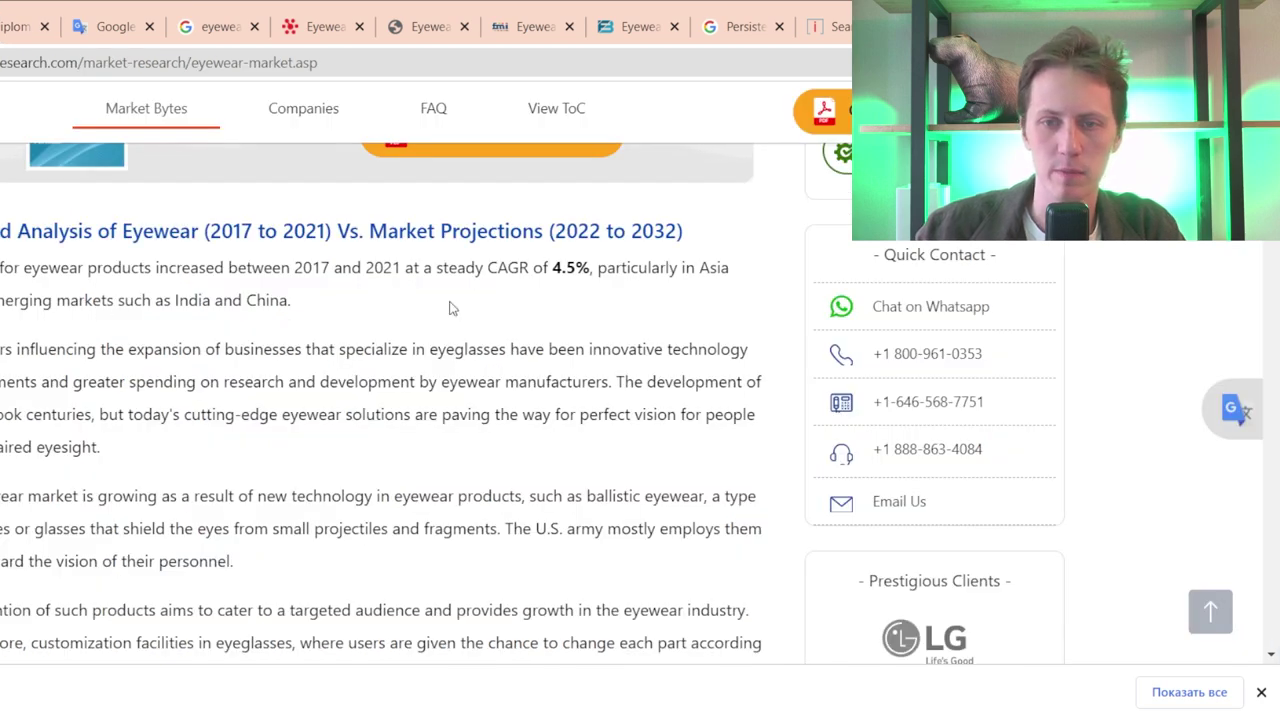
key("ctrl+shift+Tab")
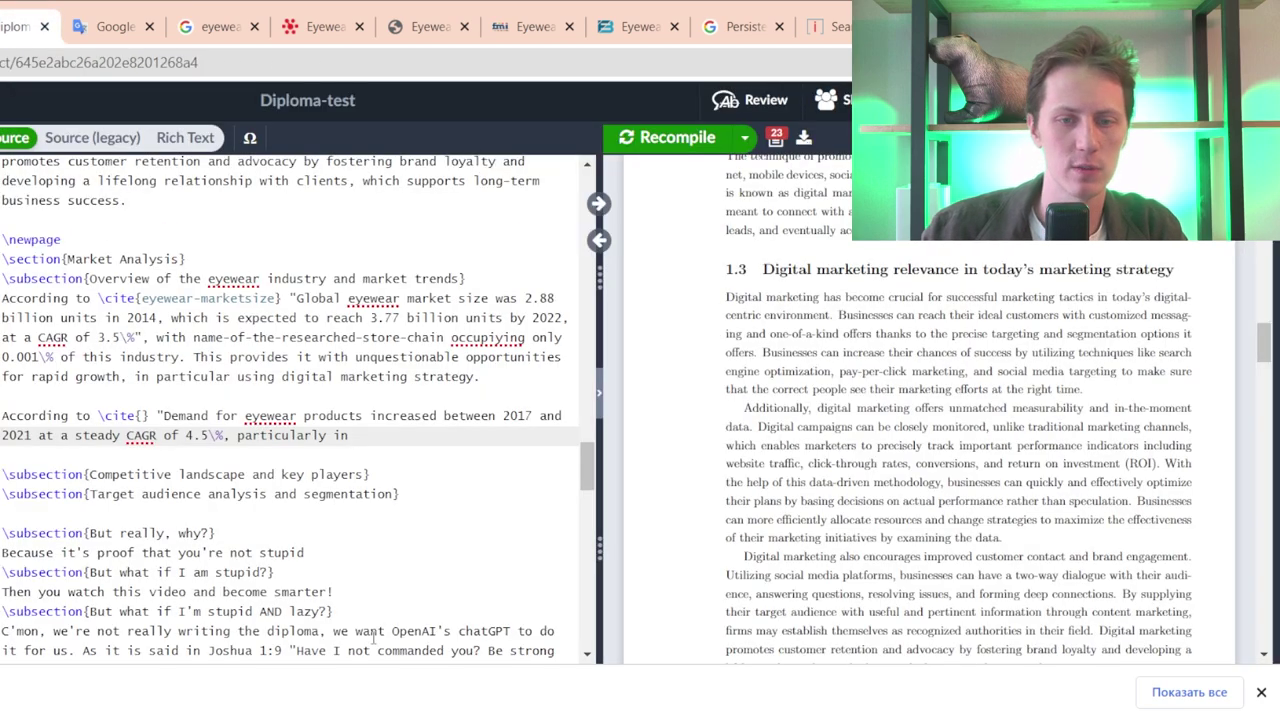
type("Asia Pac")
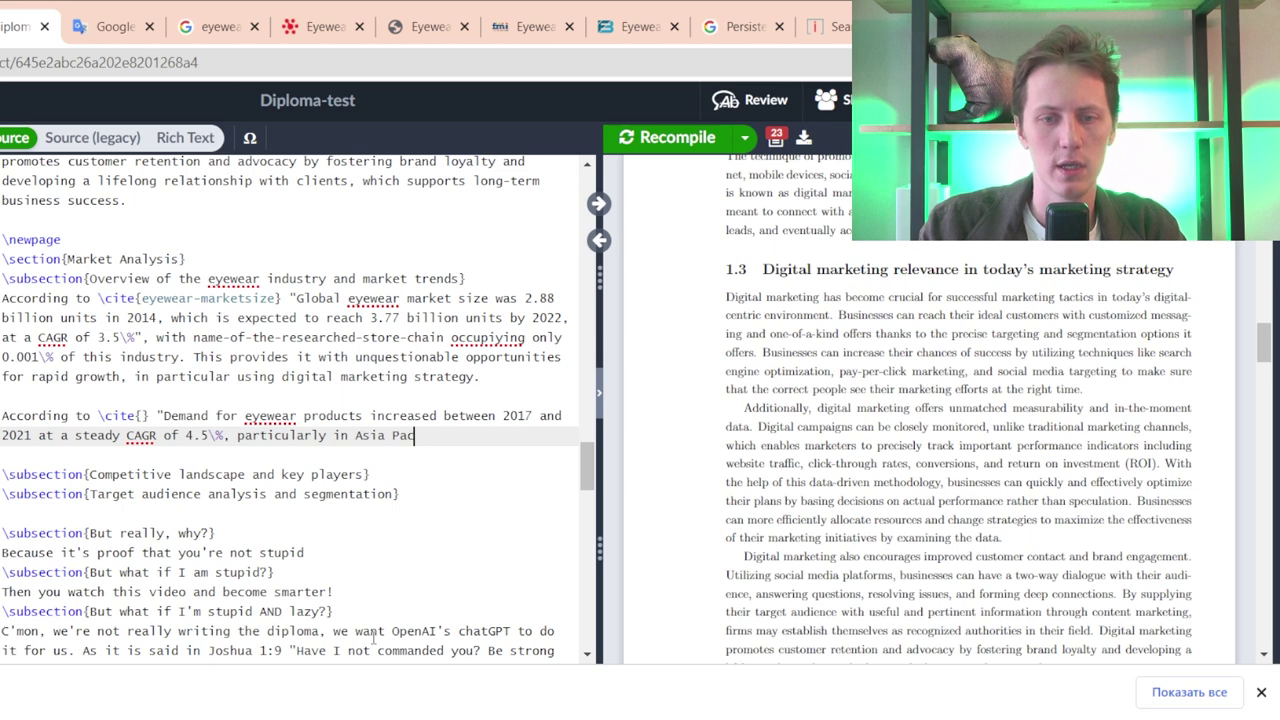
type("ific")
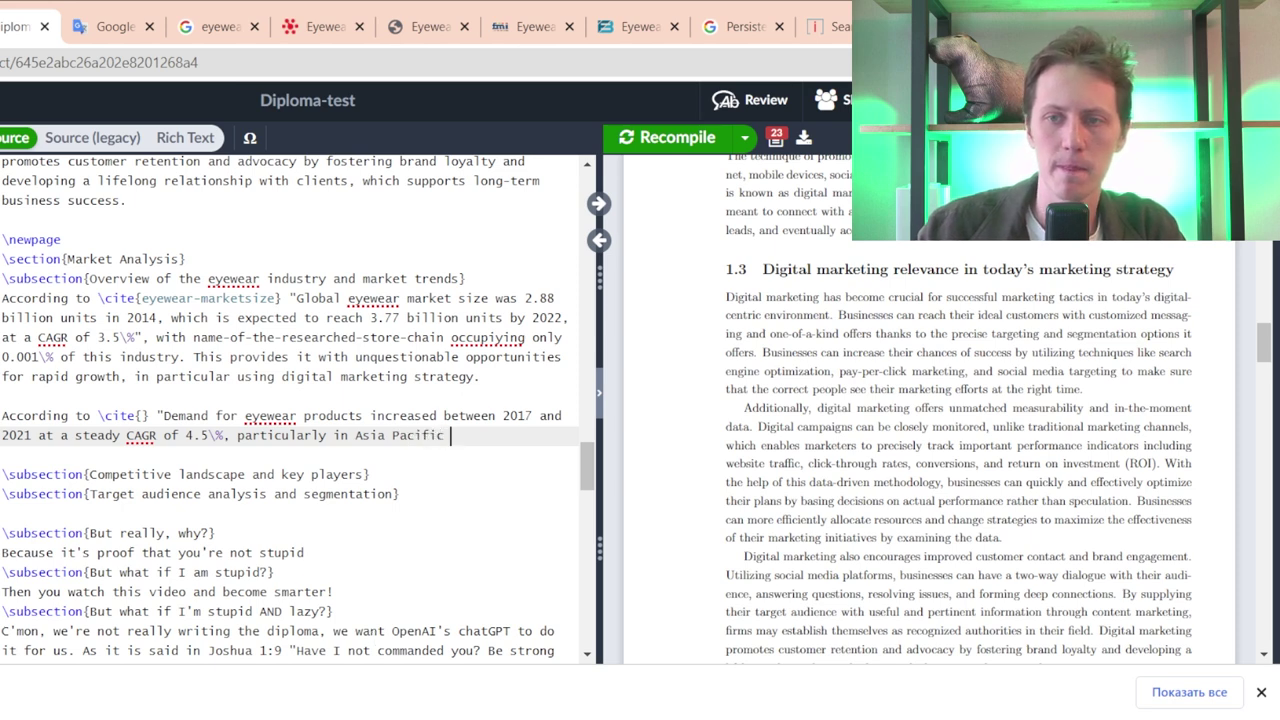
- Check the rest of the report's sentence and finish the quote with "emerging markets such as India and China", a closing quotation mark and a period
key("ctrl+Tab")
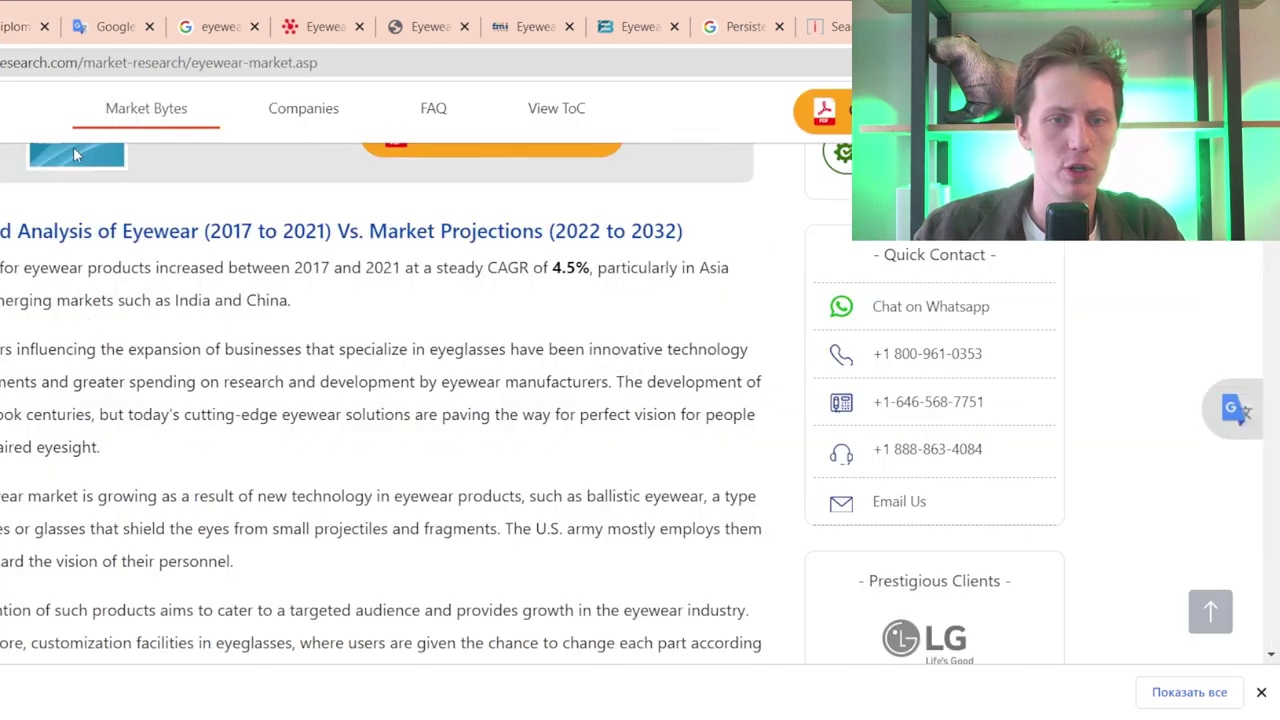
left_click(30, 27)
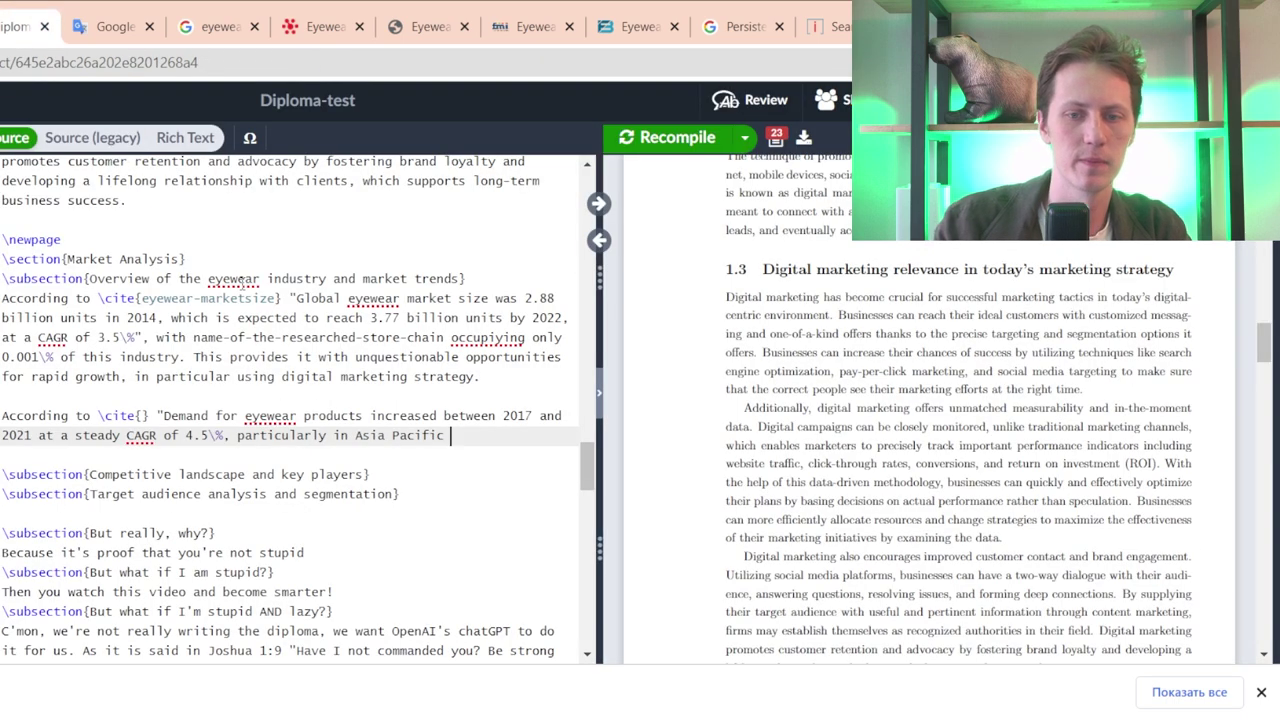
type("emerginy")
type(" mar")
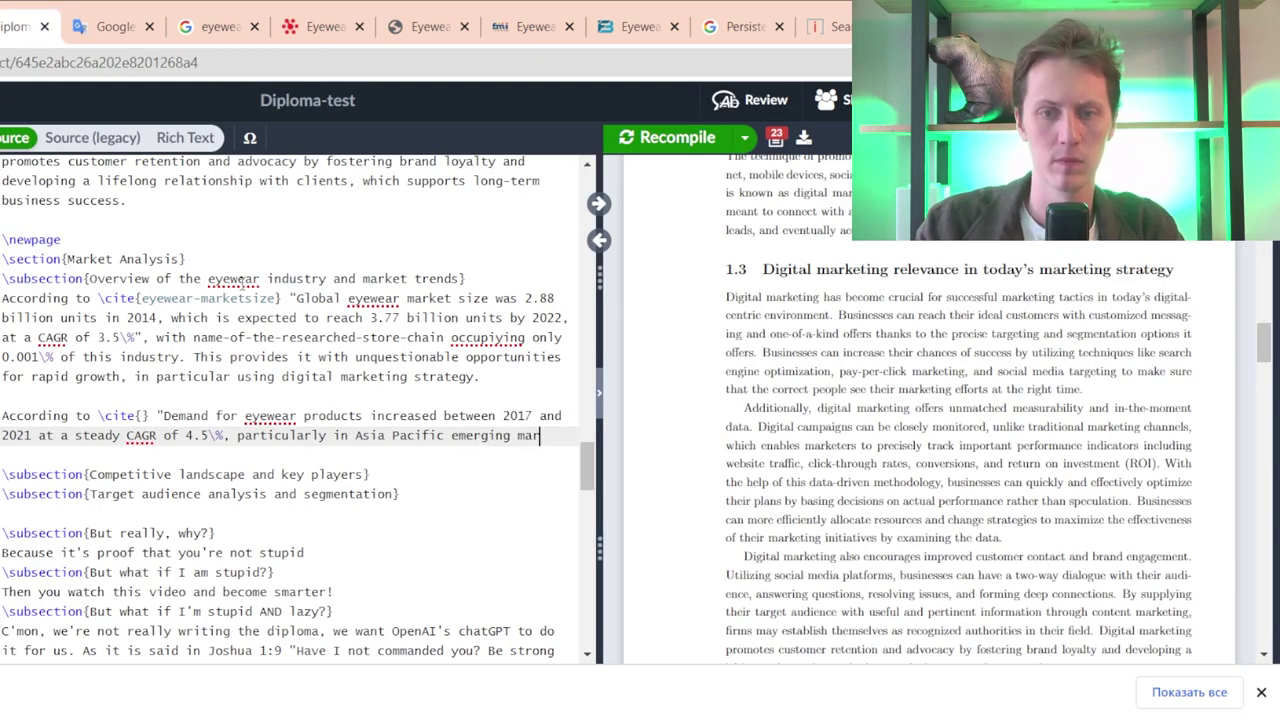
type("kets such as India")
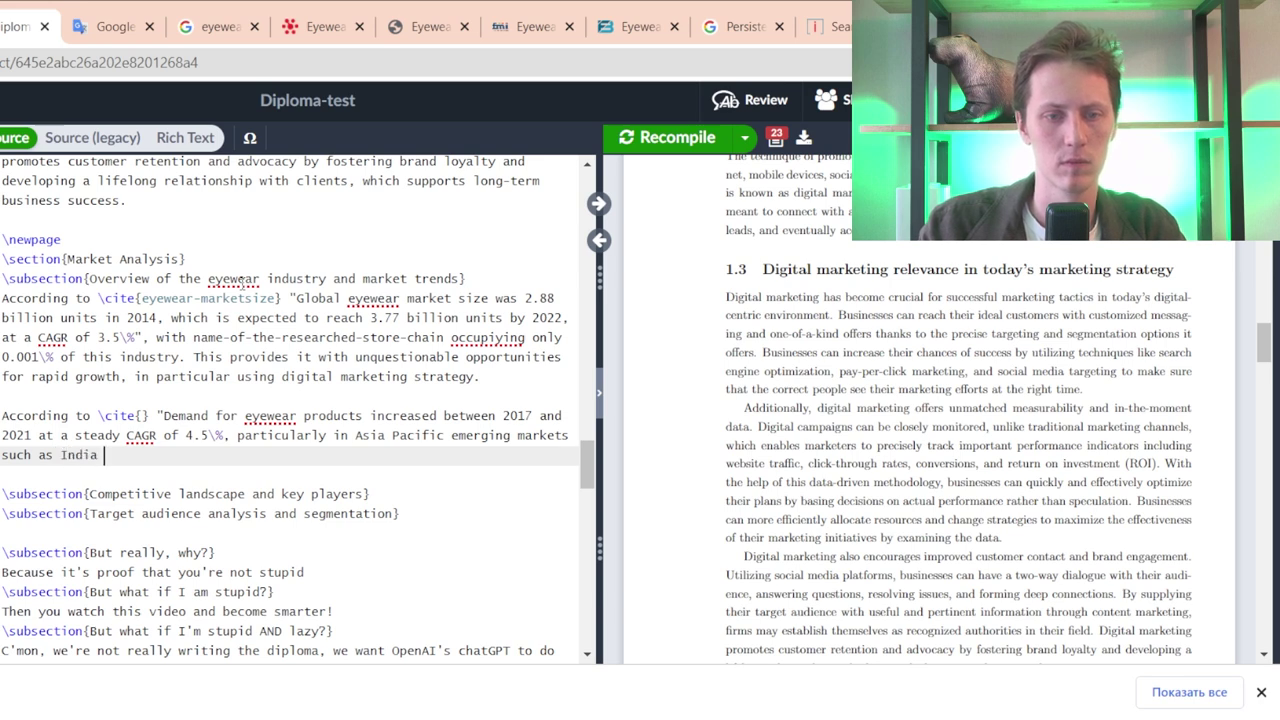
type(" and China\"")
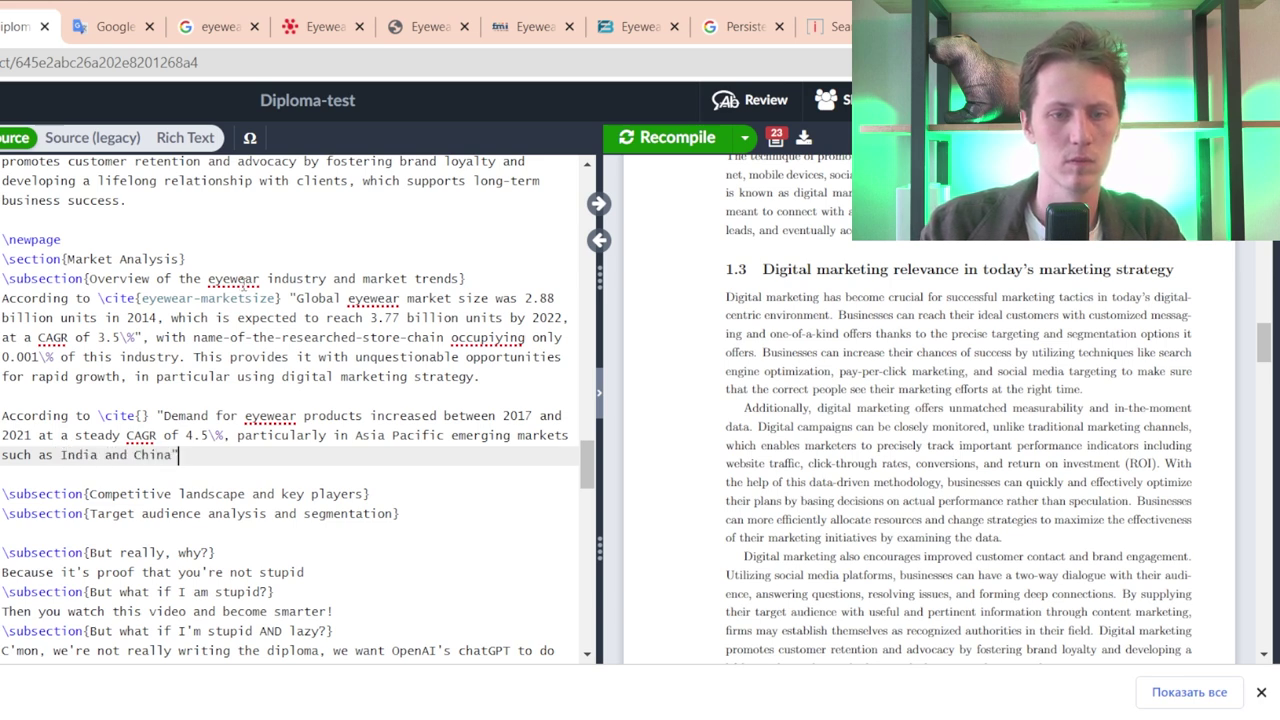
type(".")
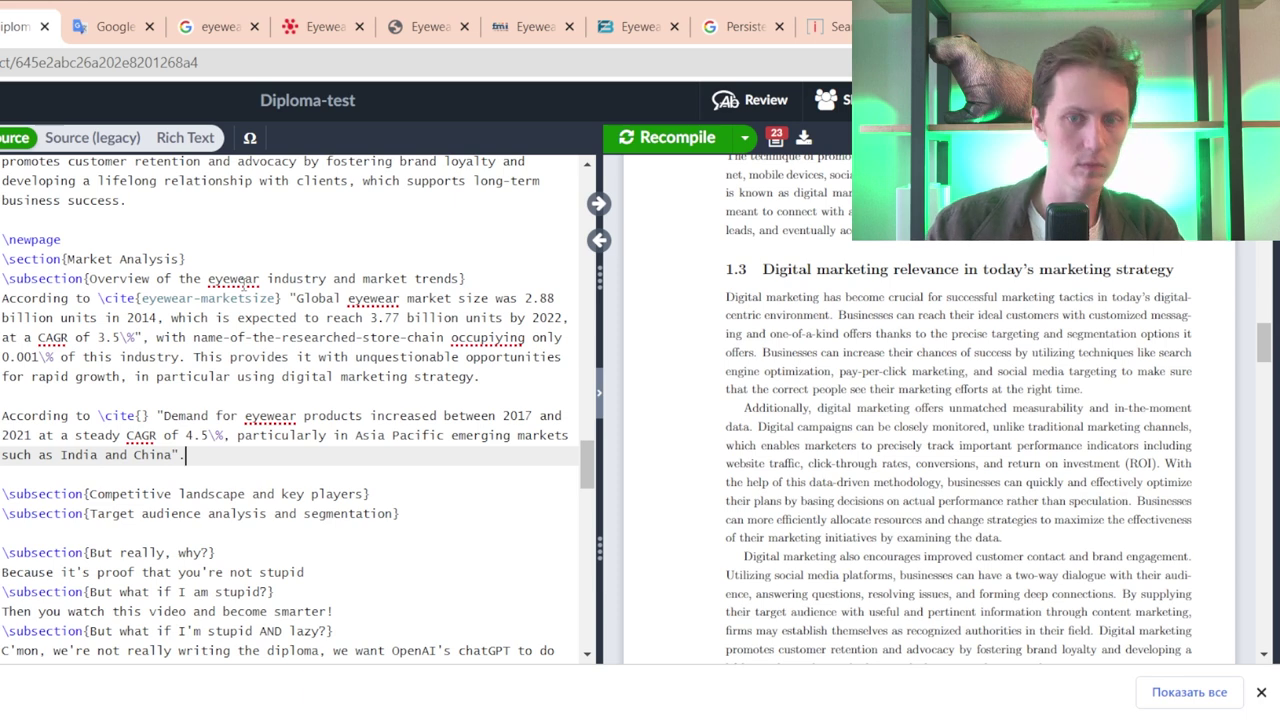
- Look through the report's growth analysis, market share chart, e-commerce section and 2022-2032 market outlook for further figures to cite
key("alt+Tab")
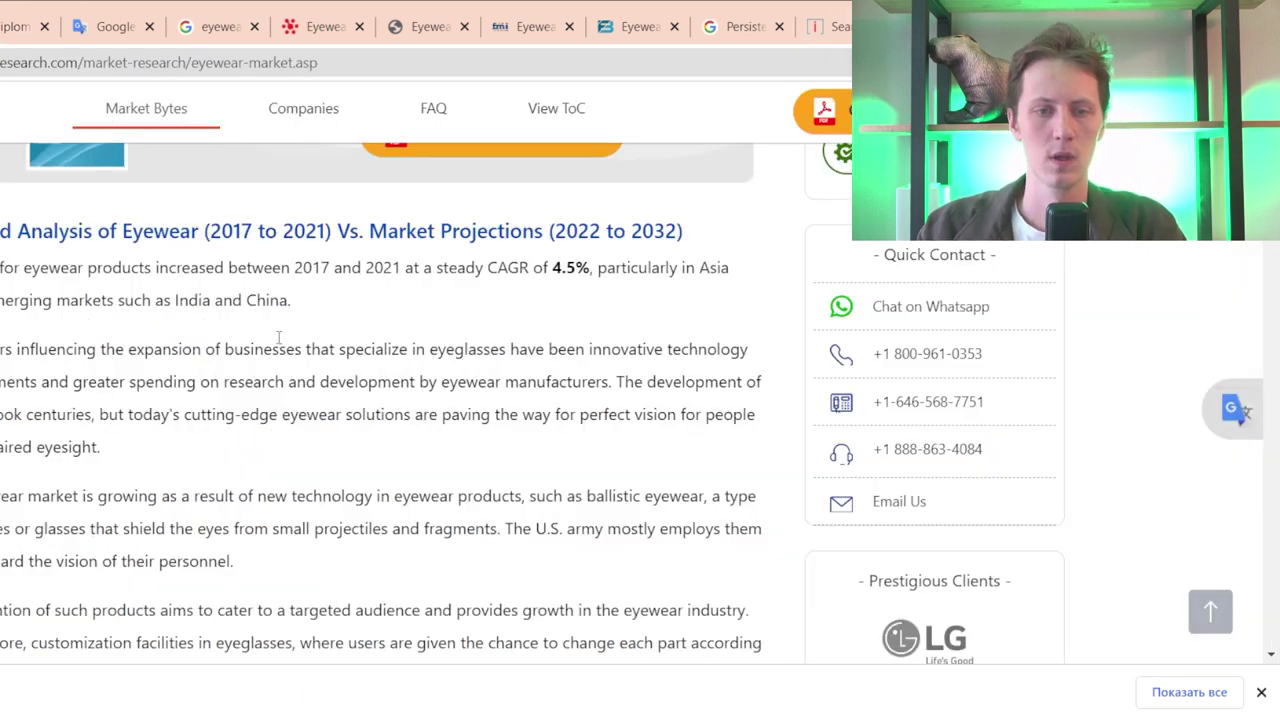
scroll(240, 330, "down", 2)
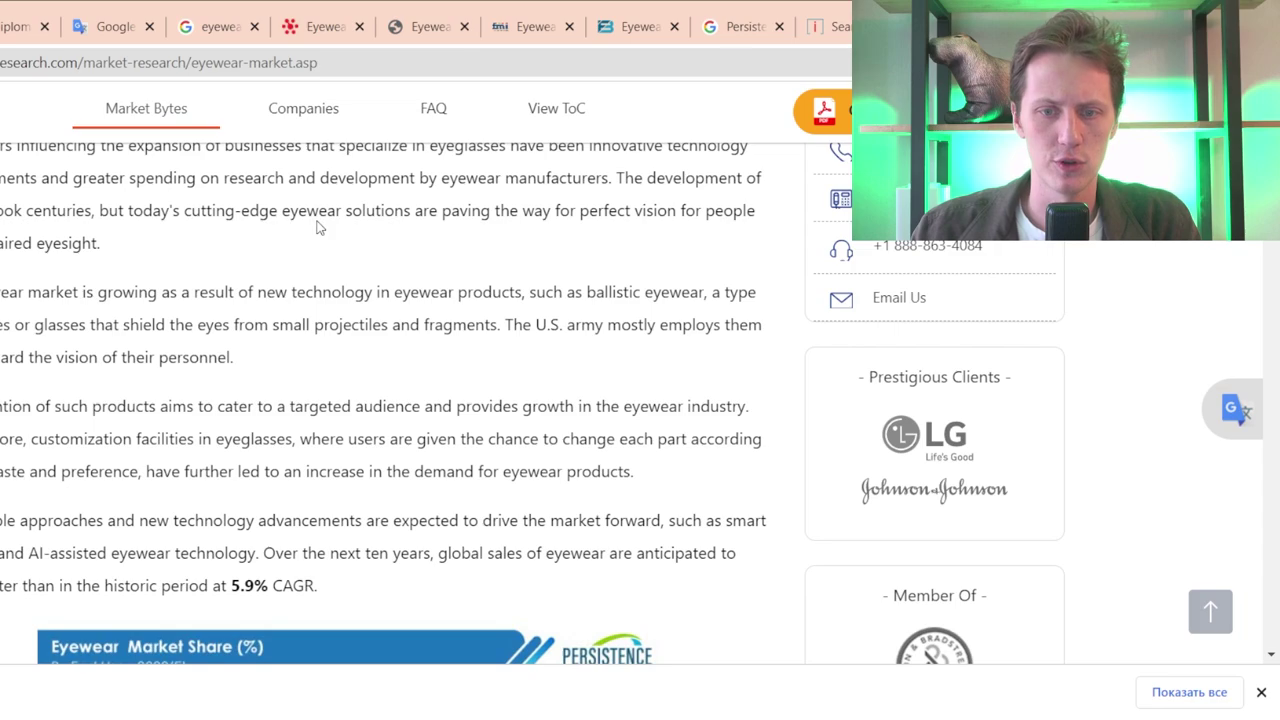
scroll(271, 298, "down", 5)
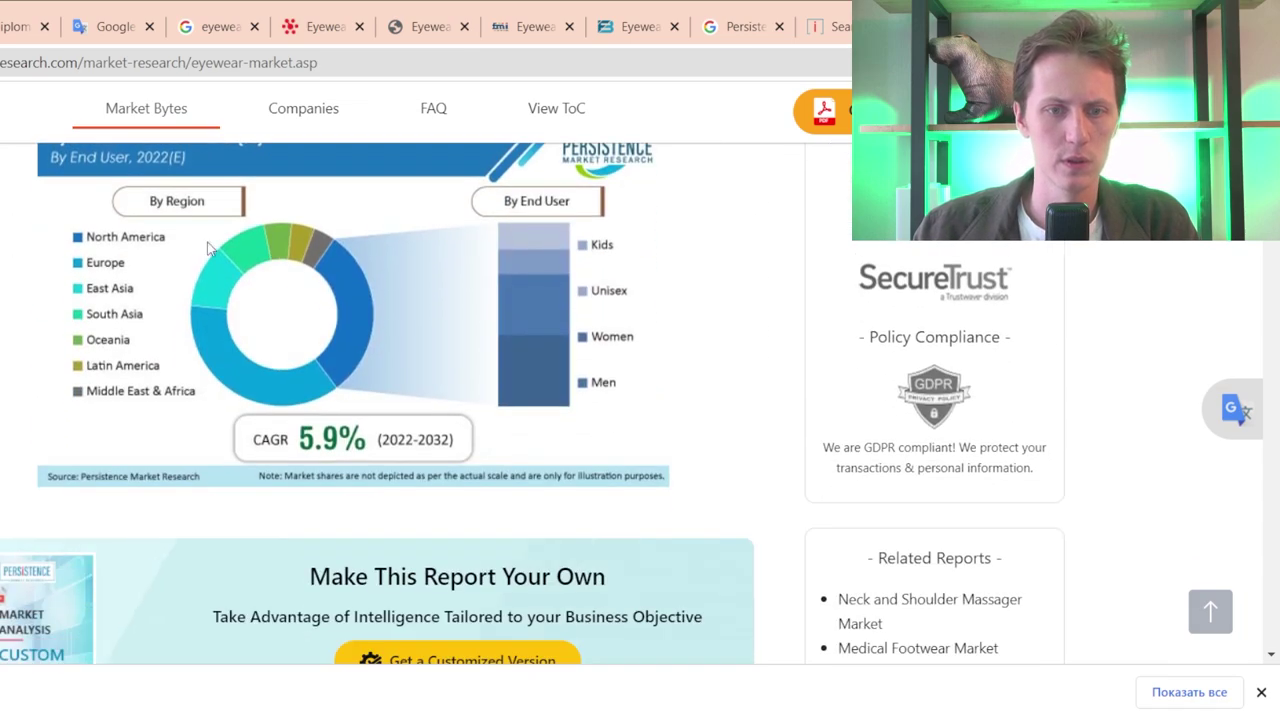
scroll(210, 248, "down", 8)
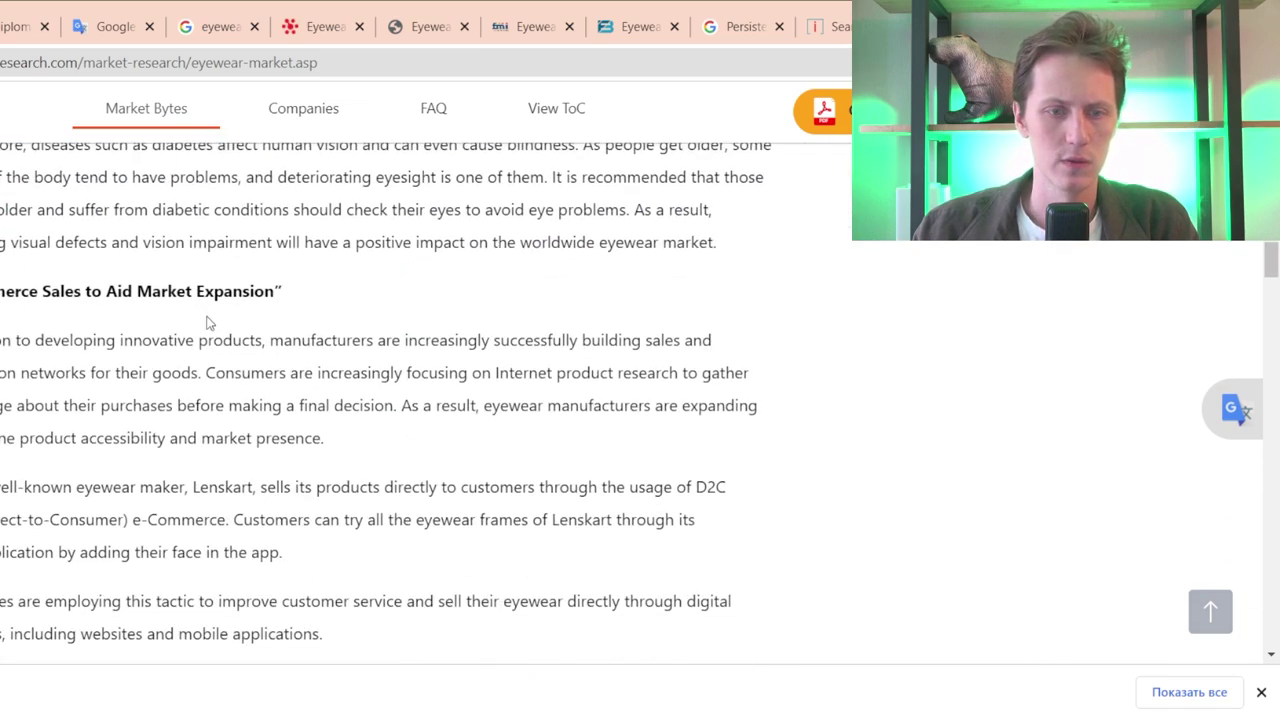
scroll(208, 322, "up", 15)
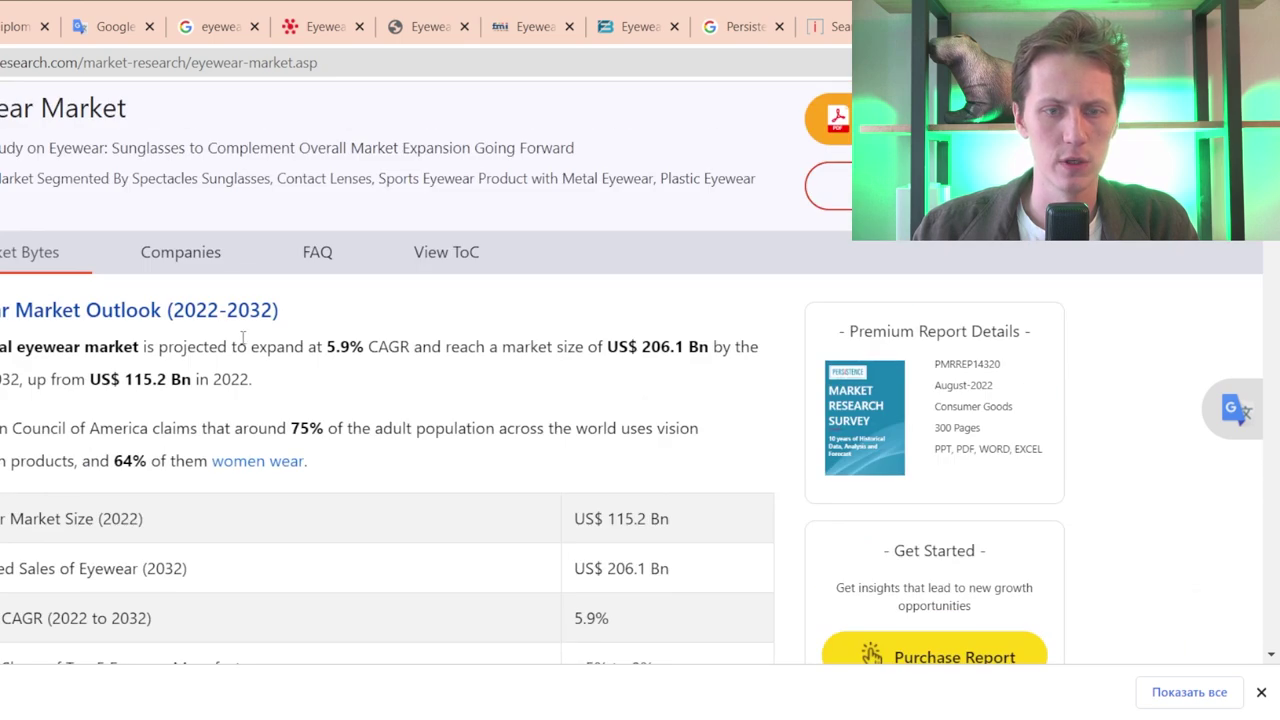
scroll(242, 337, "down", 1)
left_click_drag(2, 245, 260, 238)
left_click(277, 277)
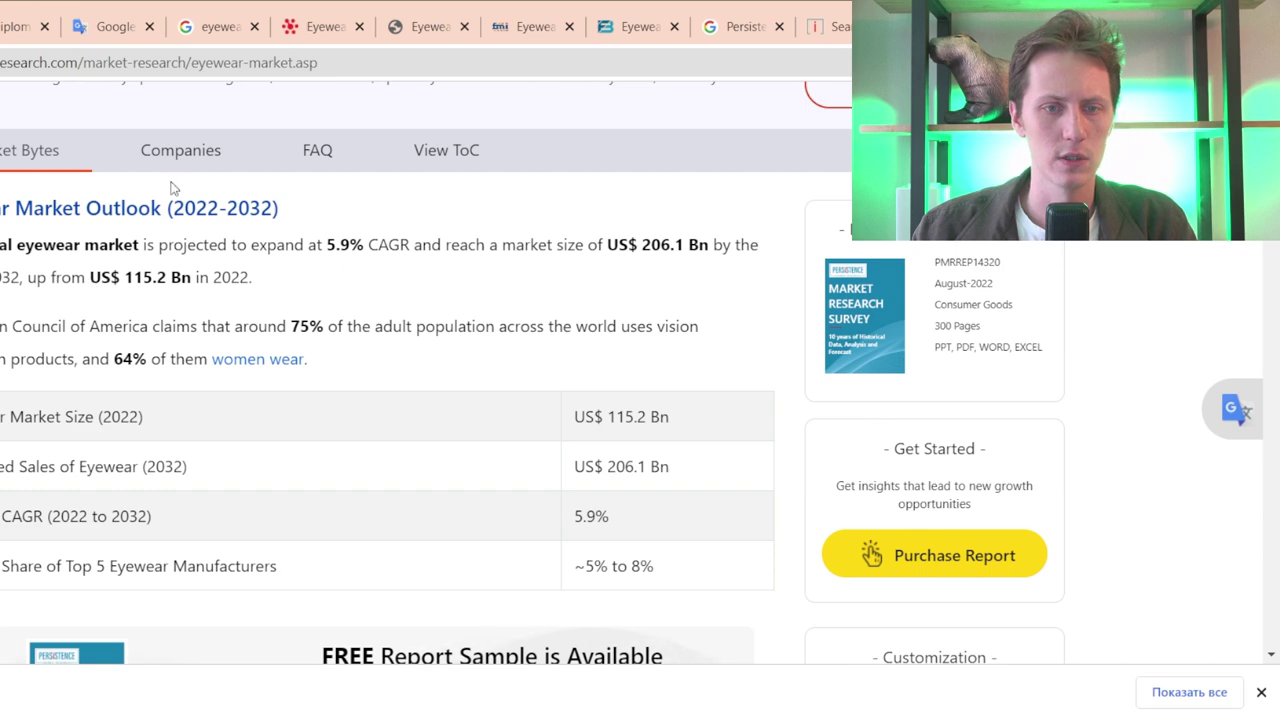
- In the thesis, replace the period after the quote with a comma and append "and comprises 115.2 Bm"
left_click(20, 26)
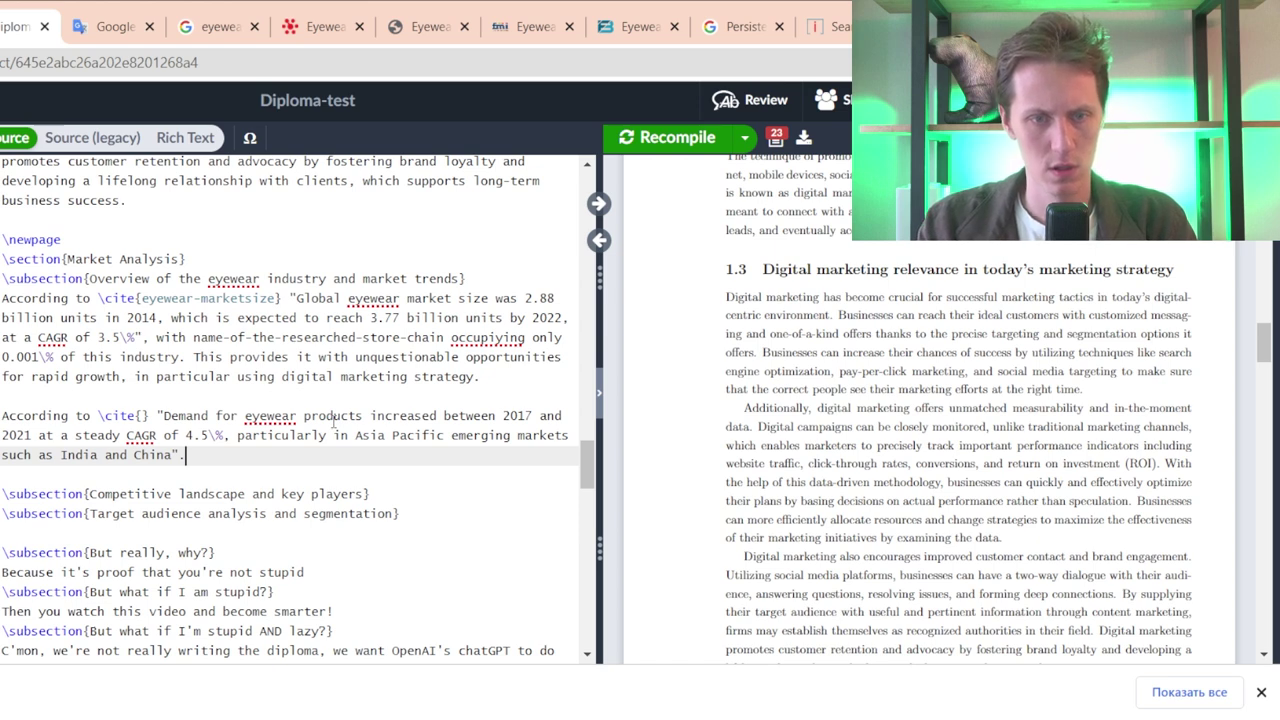
key("BackSpace")
type(",")
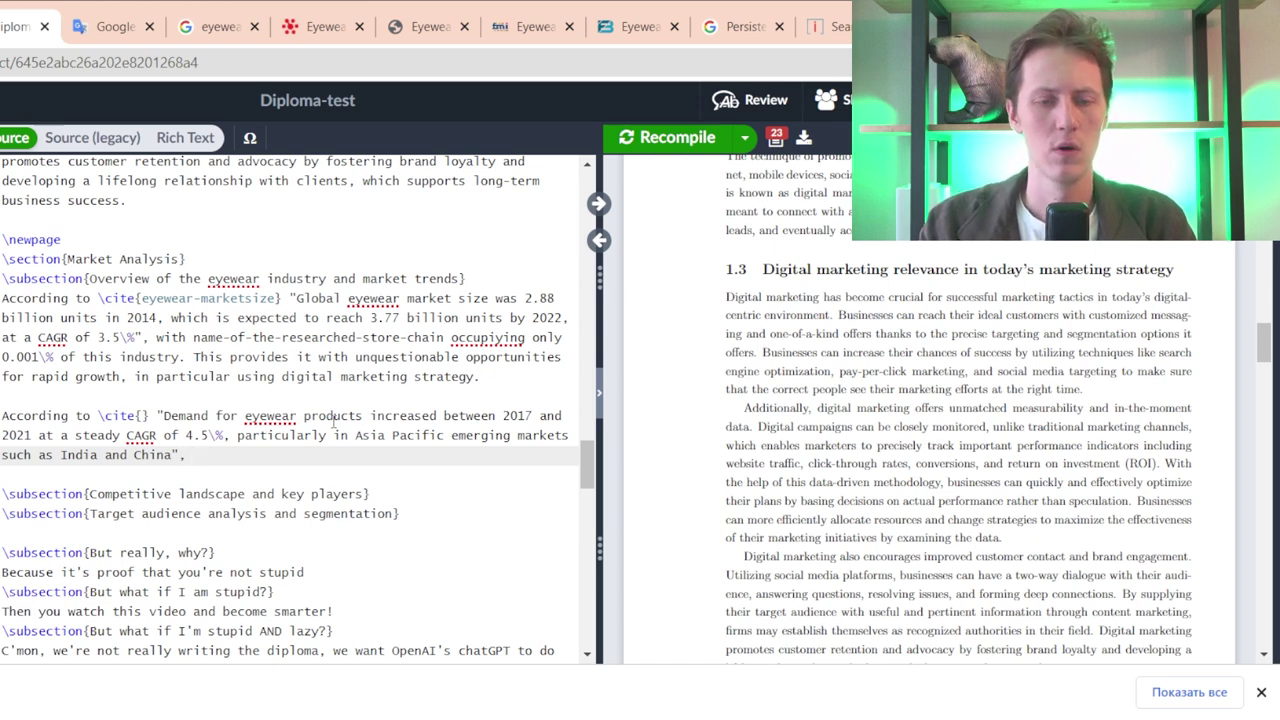
type(" and ")
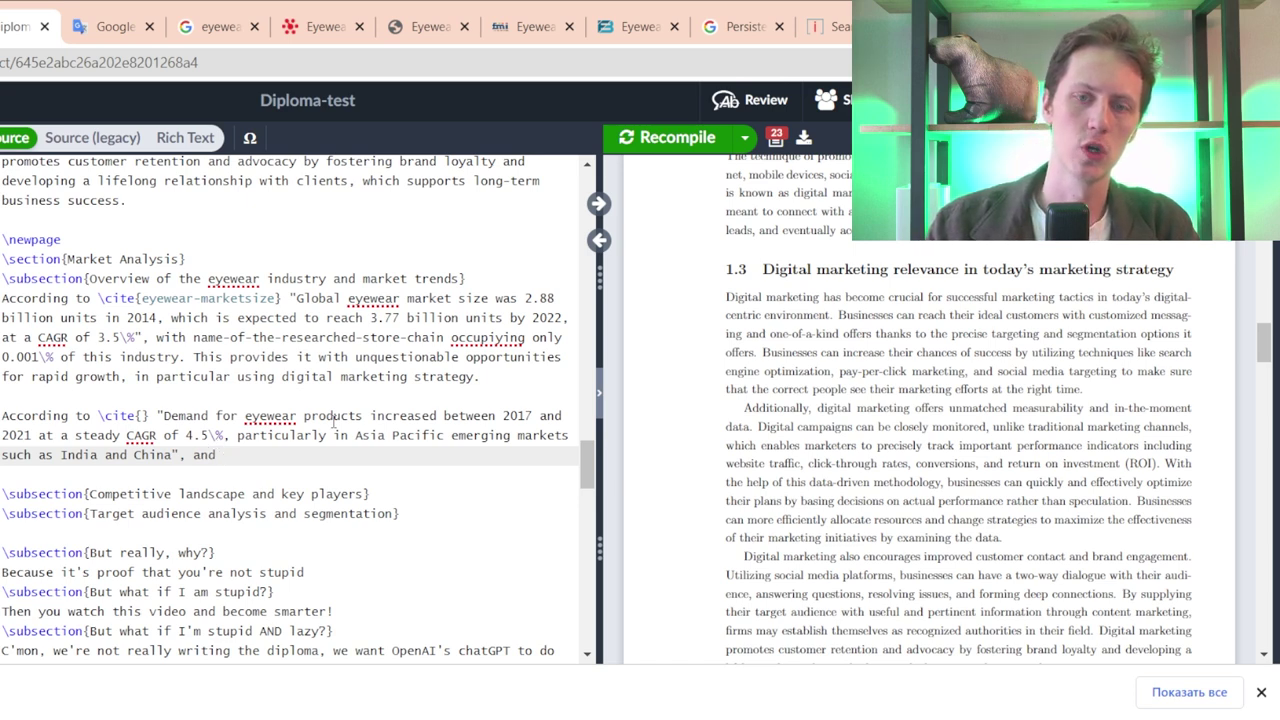
type("comprises ")
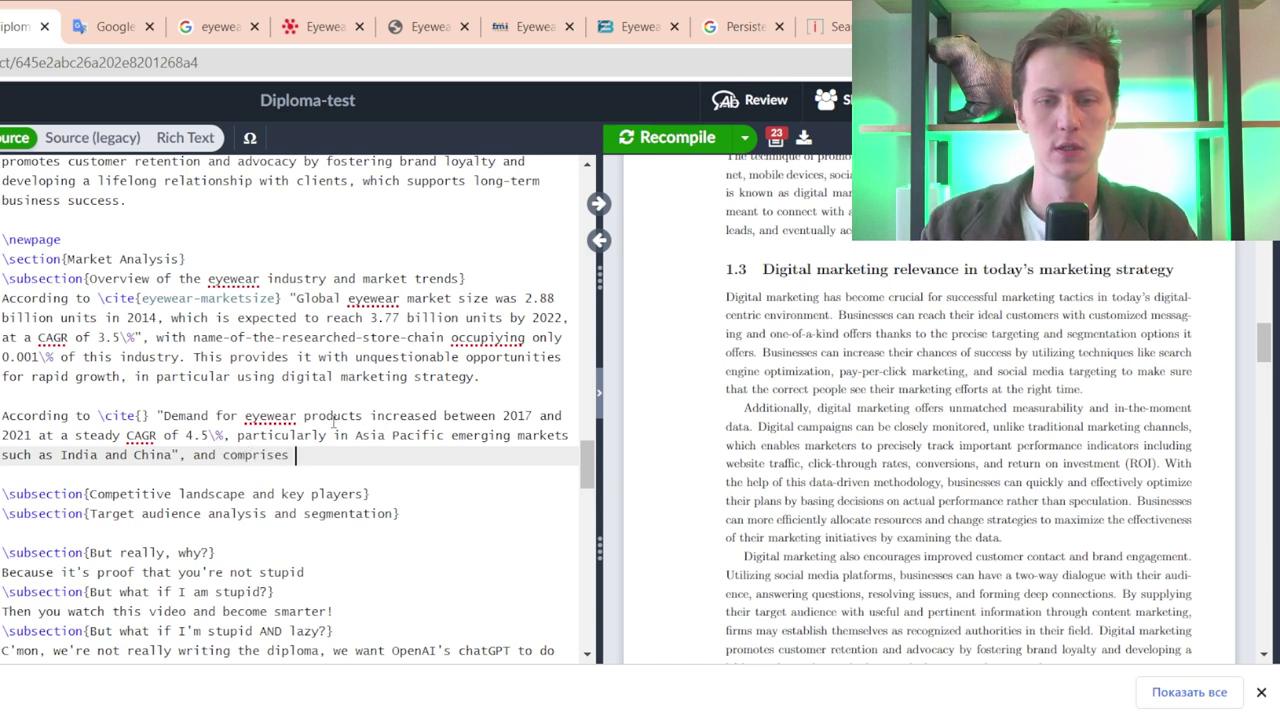
type("115.2 B")
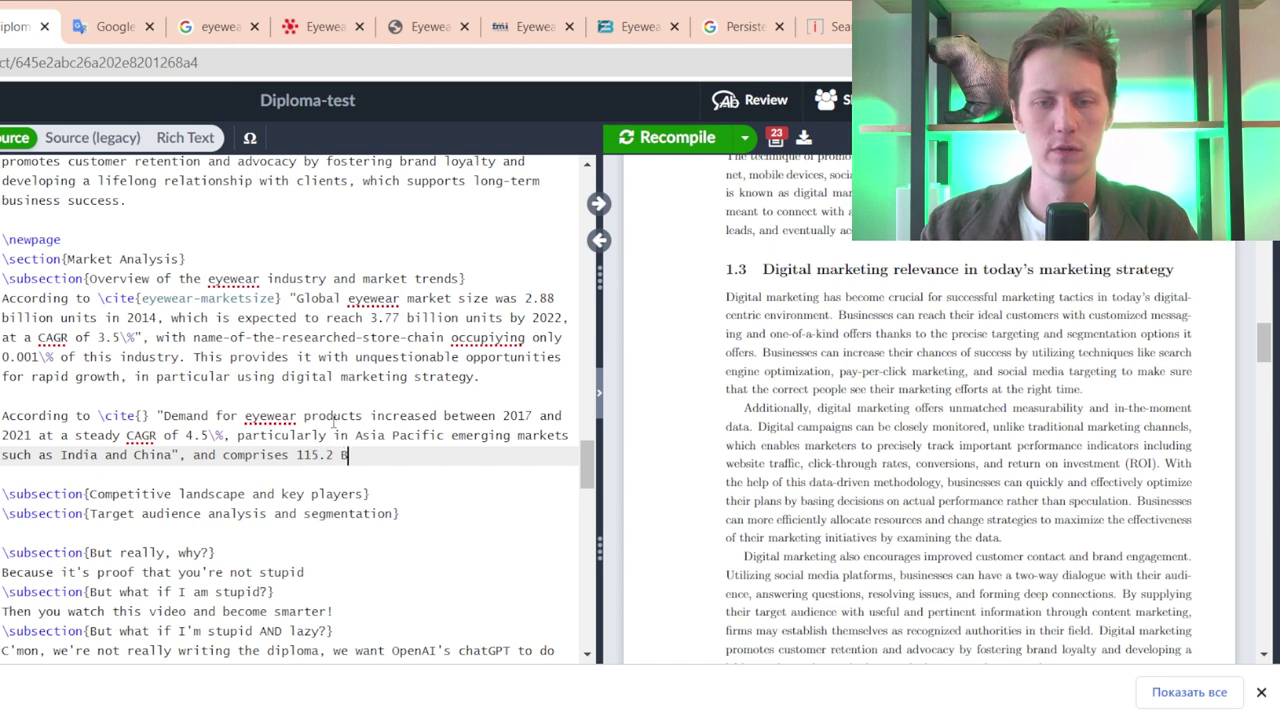
type("n")
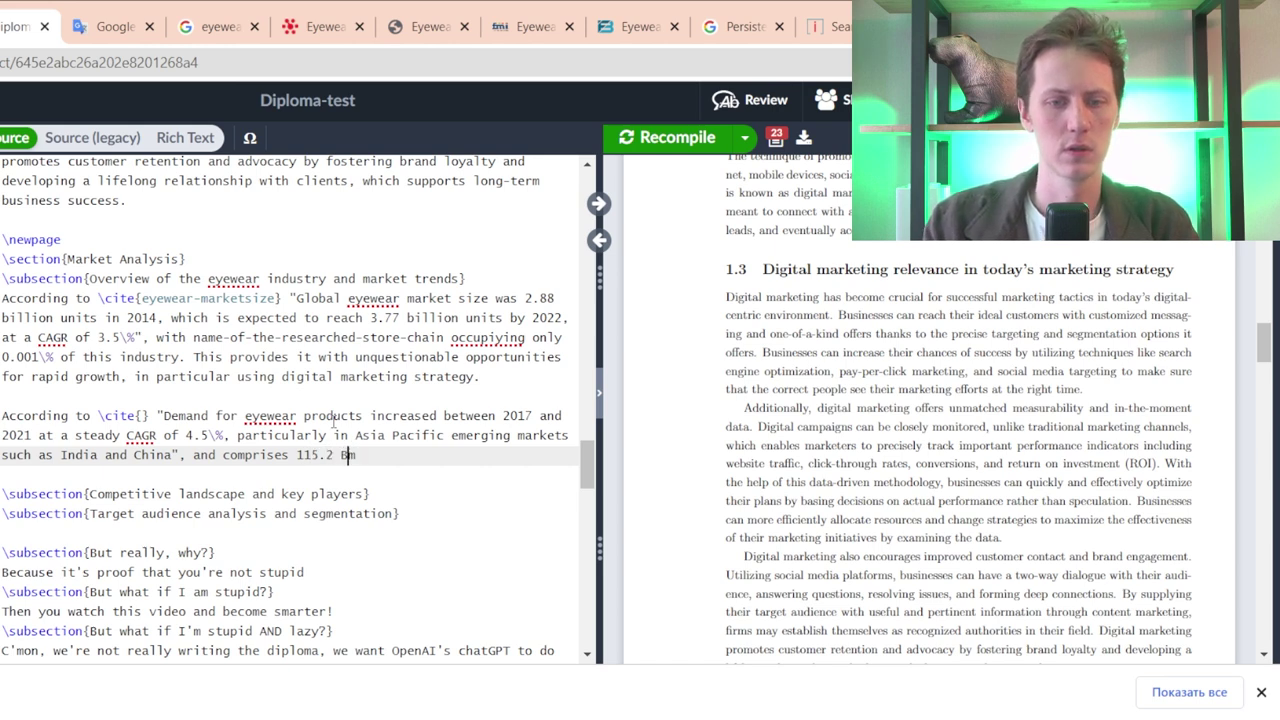
- Insert an escaped dollar sign directly before 115.2, without a space between them
key("Left")
key("Left")
key("Left")
key("Left")
key("Left")
key("Left")
key("Left")
type("\\$")
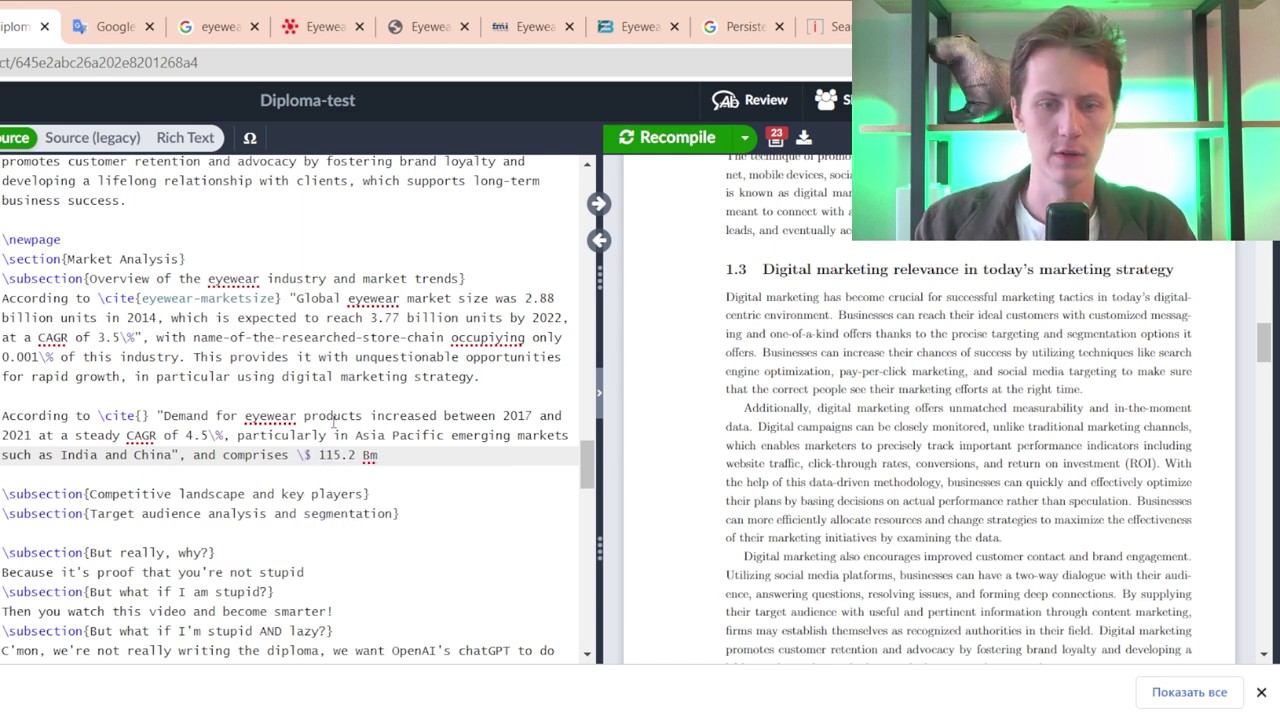
key("BackSpace")
- Replace the abbreviation after \$115.2 with the word "billion"
key("Right")
key("Right")
key("Right")
key("Right")
key("Right")
key("Right")
key("Right")
key("Right")
key("BackSpace")
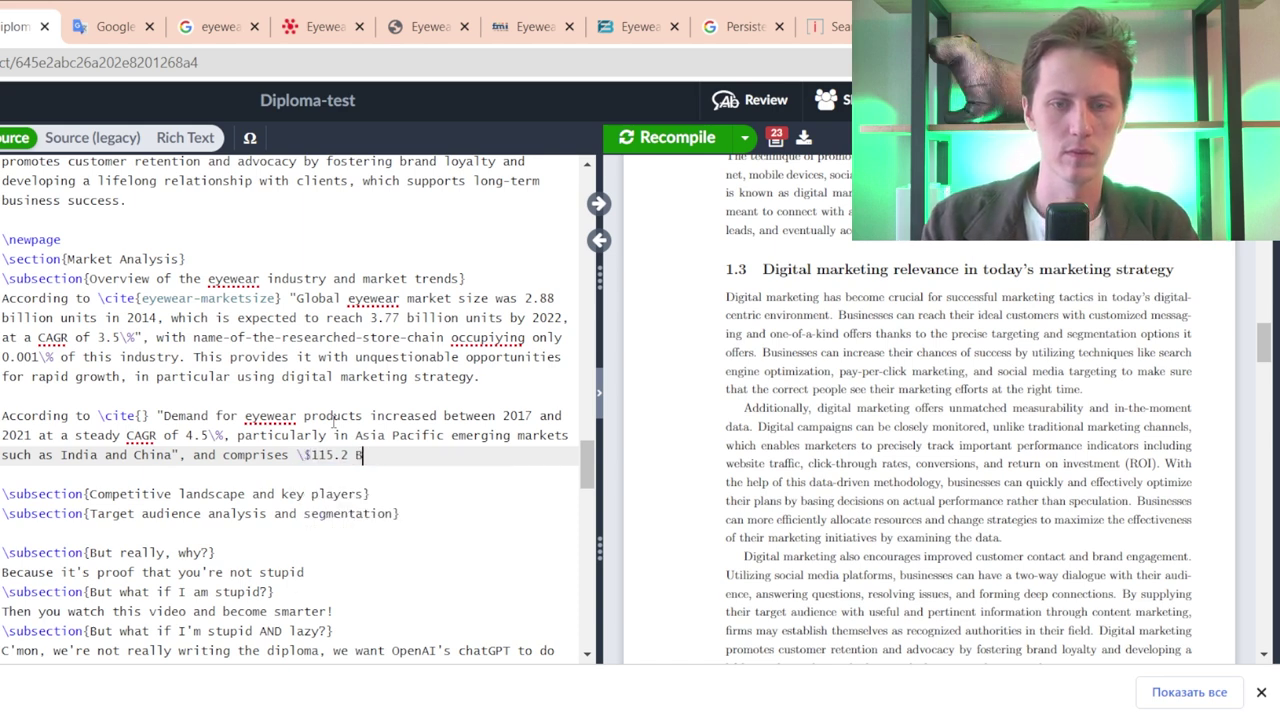
type("n")
key("BackSpace")
key("BackSpace")
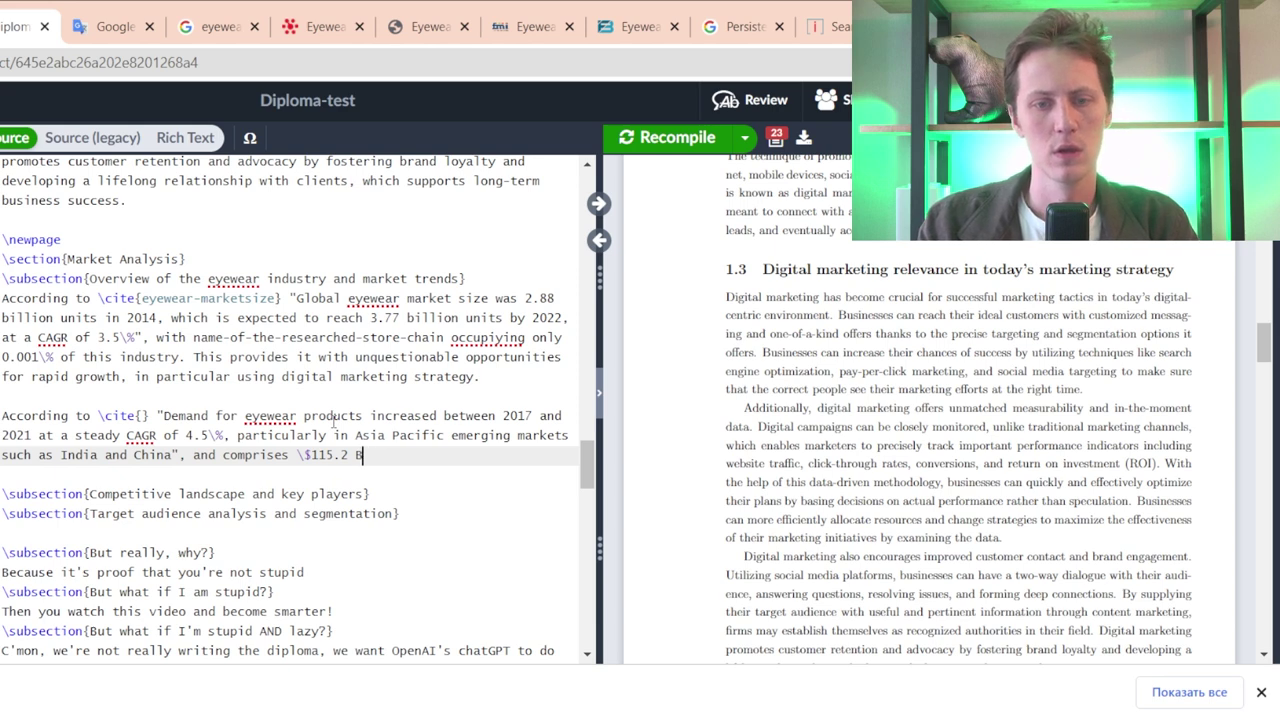
type("illion")
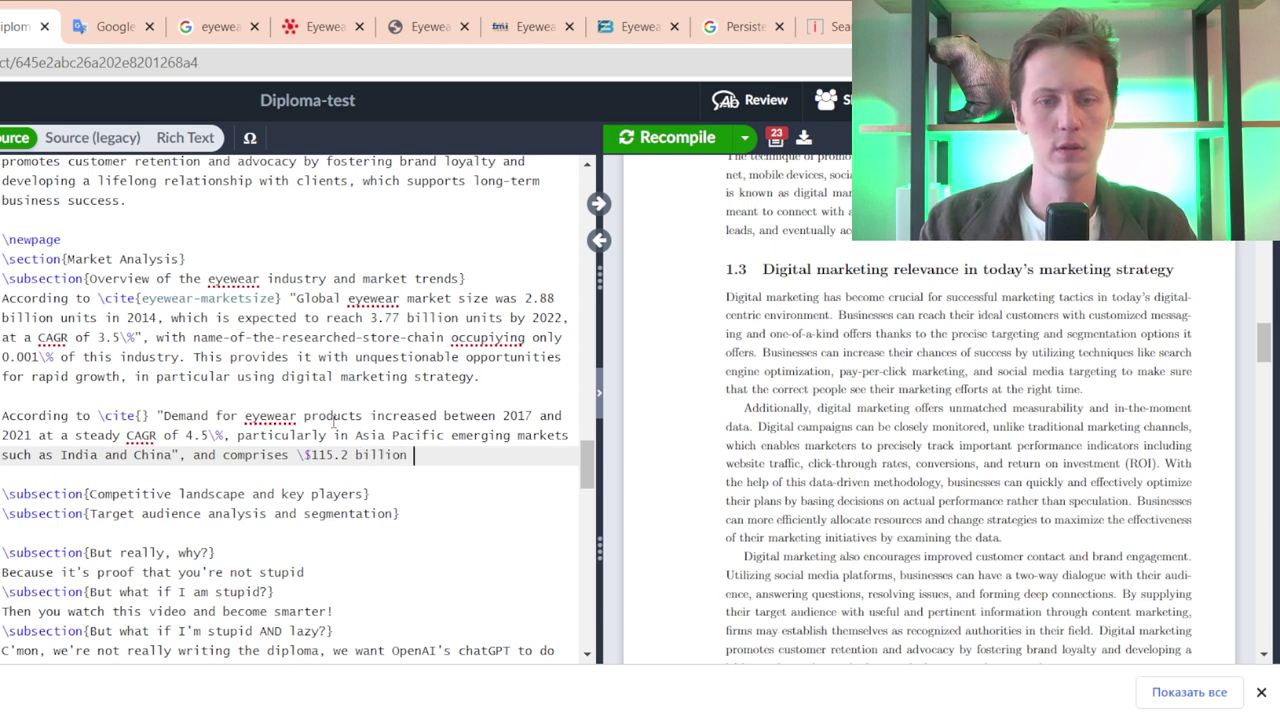
- Check the year of the market size figure in the report and finish the thesis sentence with "in 2022."
left_click(900, 26)
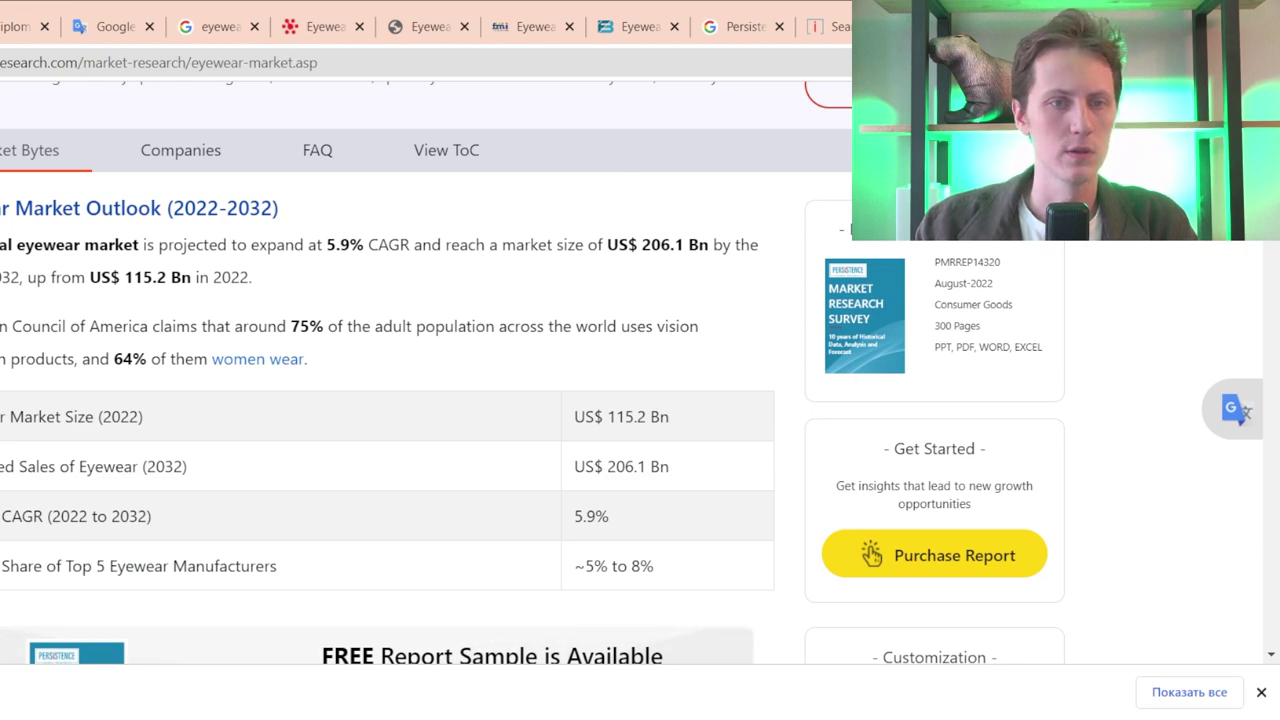
key("ctrl+Tab")
left_click(20, 26)
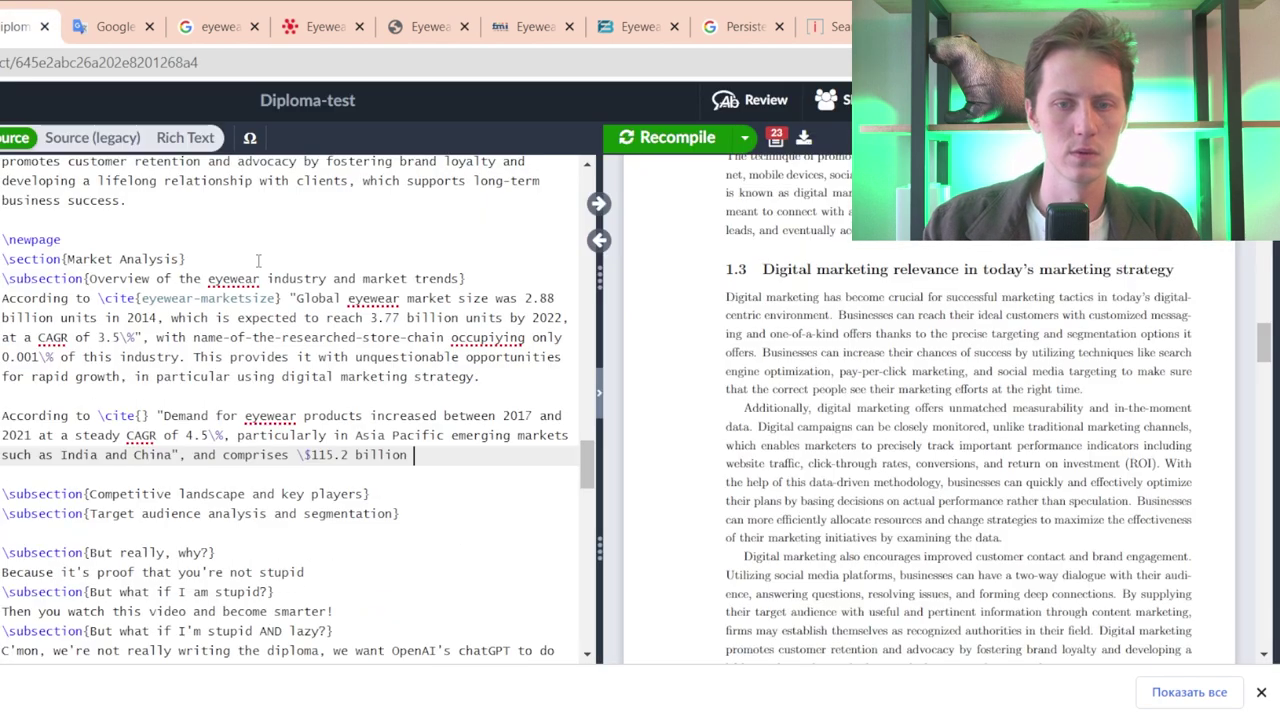
type("in 2022.")
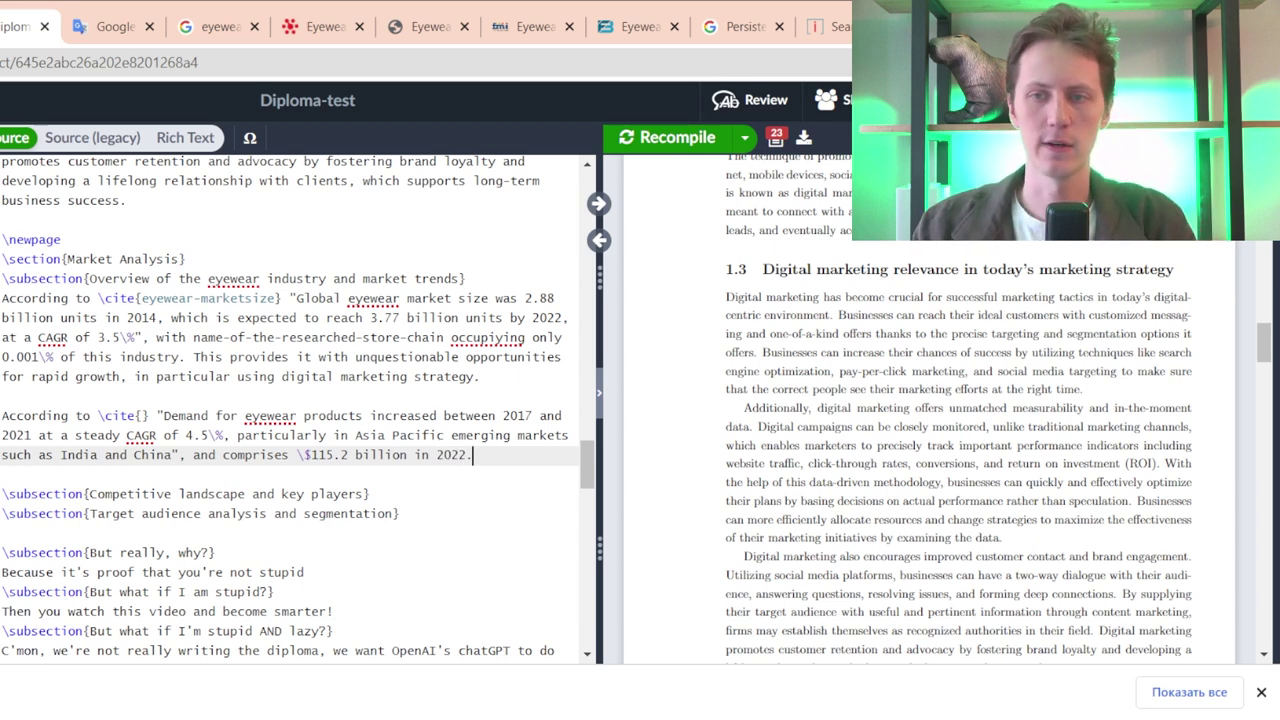
- Copy the report page's web address and fill the empty \cite{} before the demand quote with the key pmr
key("ctrl+shift+Tab")
key("ctrl+shift+Tab")
key("ctrl+l")
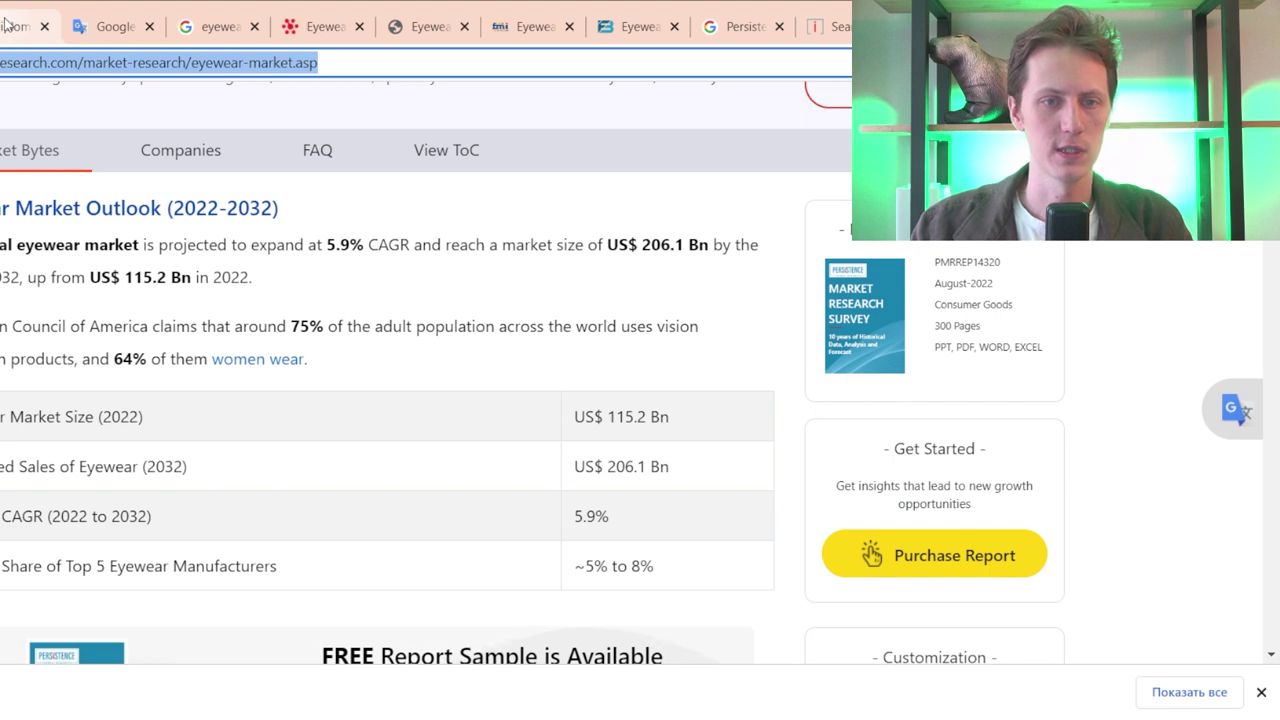
key("ctrl+Tab")
key("ctrl+Tab")
left_click(144, 415)
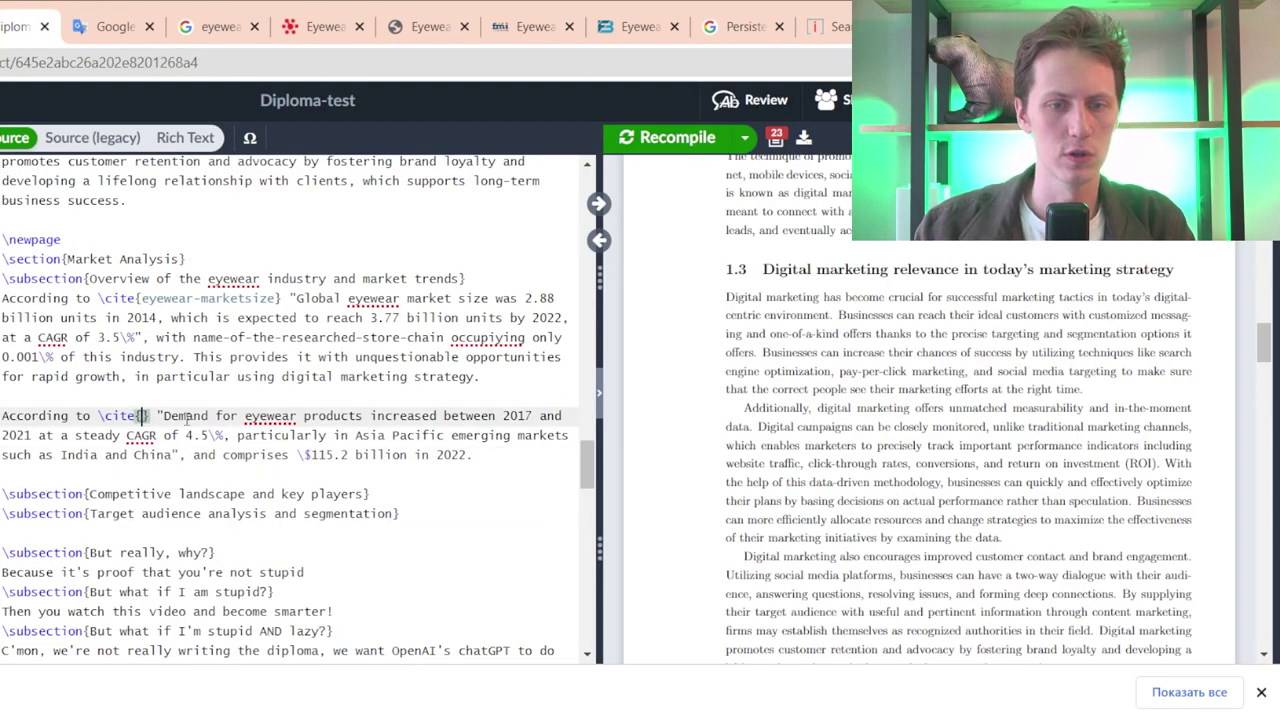
type("pmr")
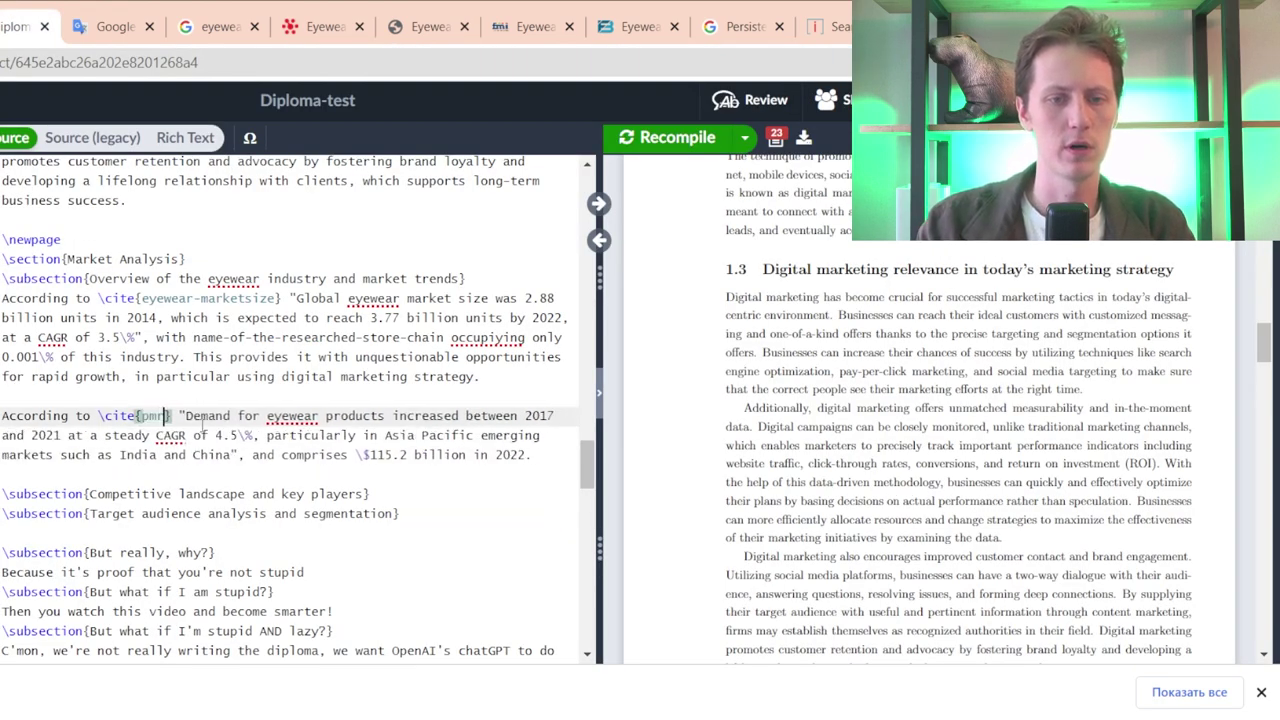
- Add a \bibitem{pmr} entry with the copied report URL after the eyewear-marketsize entry in the Sources bibliography
scroll(203, 420, "down", 15)
scroll(254, 420, "up", 2)
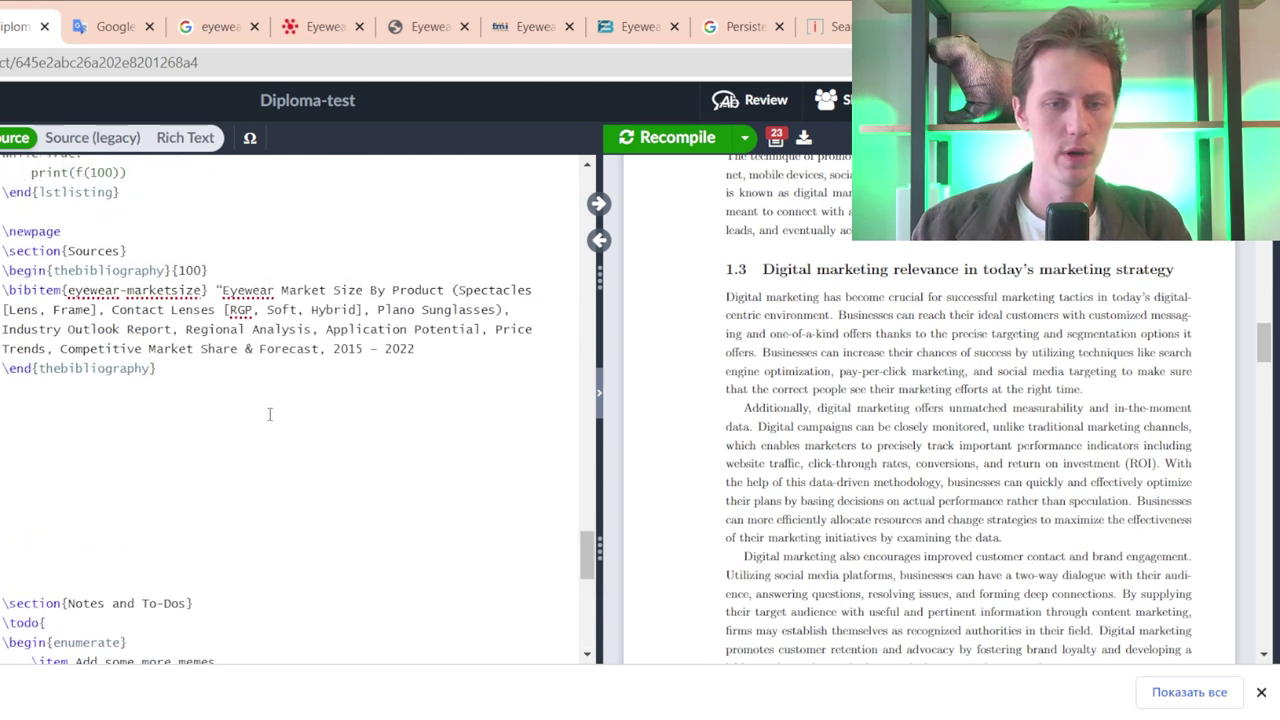
left_click(437, 355)
key("Return")
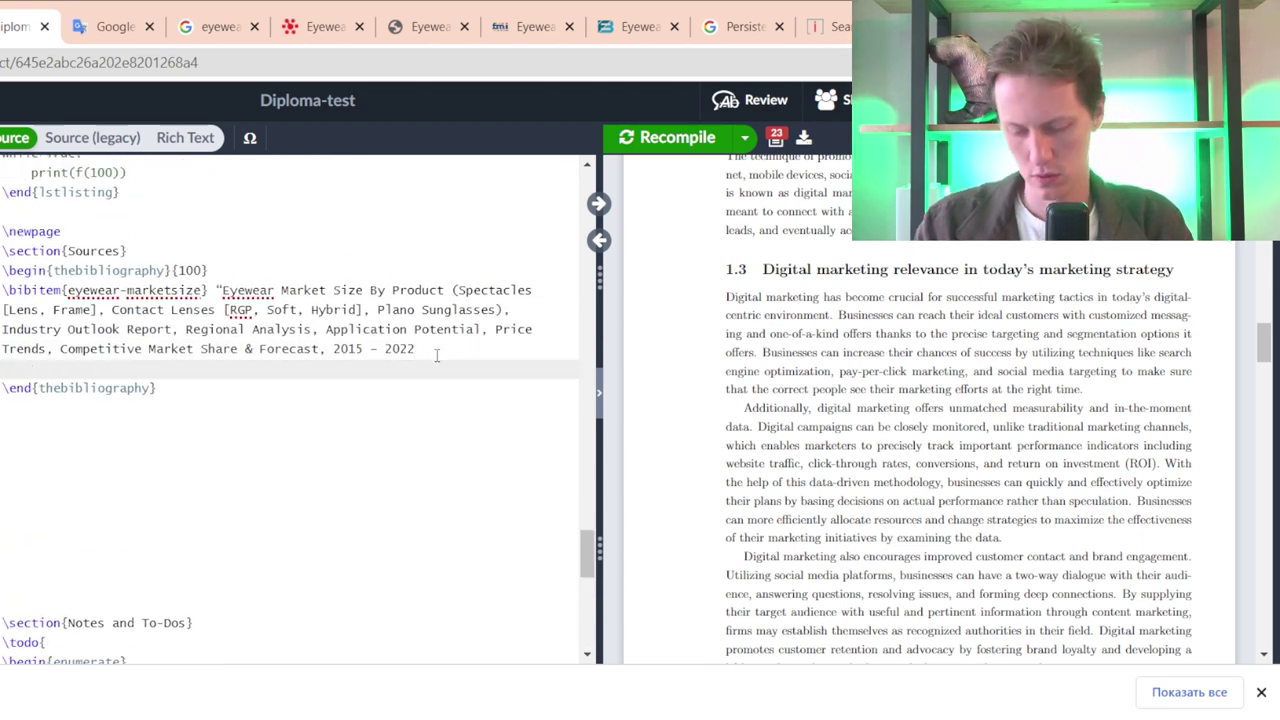
type("\bibitem")
key("Escape")
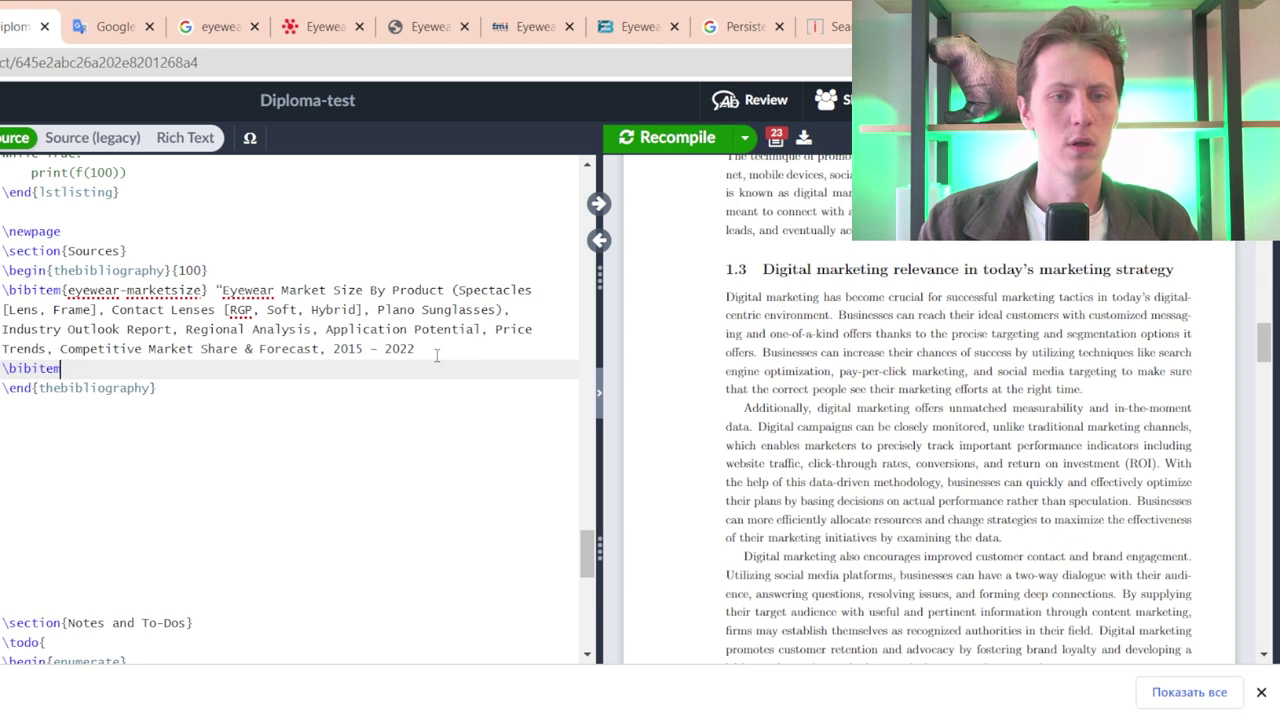
type("{pmr}")
type("https://www.persistencemarketresearch.com/market-research/eyewear-market.asp")
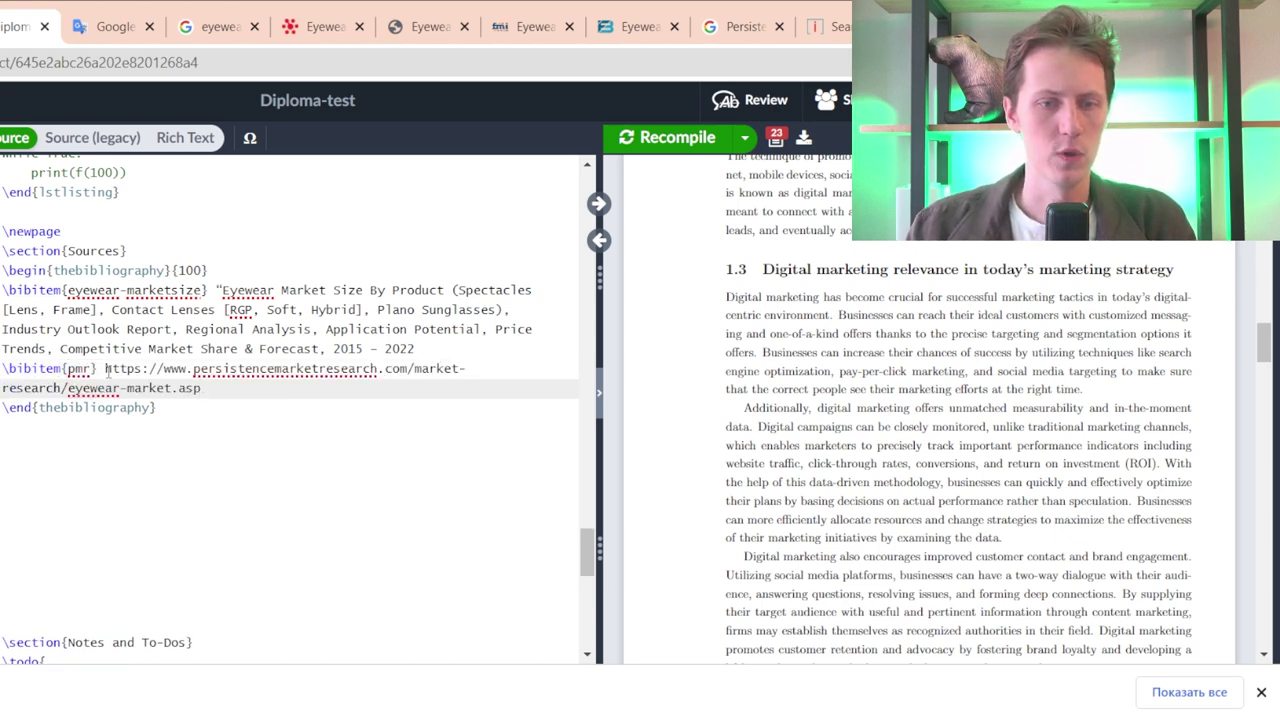
left_click_drag(108, 372, 200, 388)
left_click(226, 382)
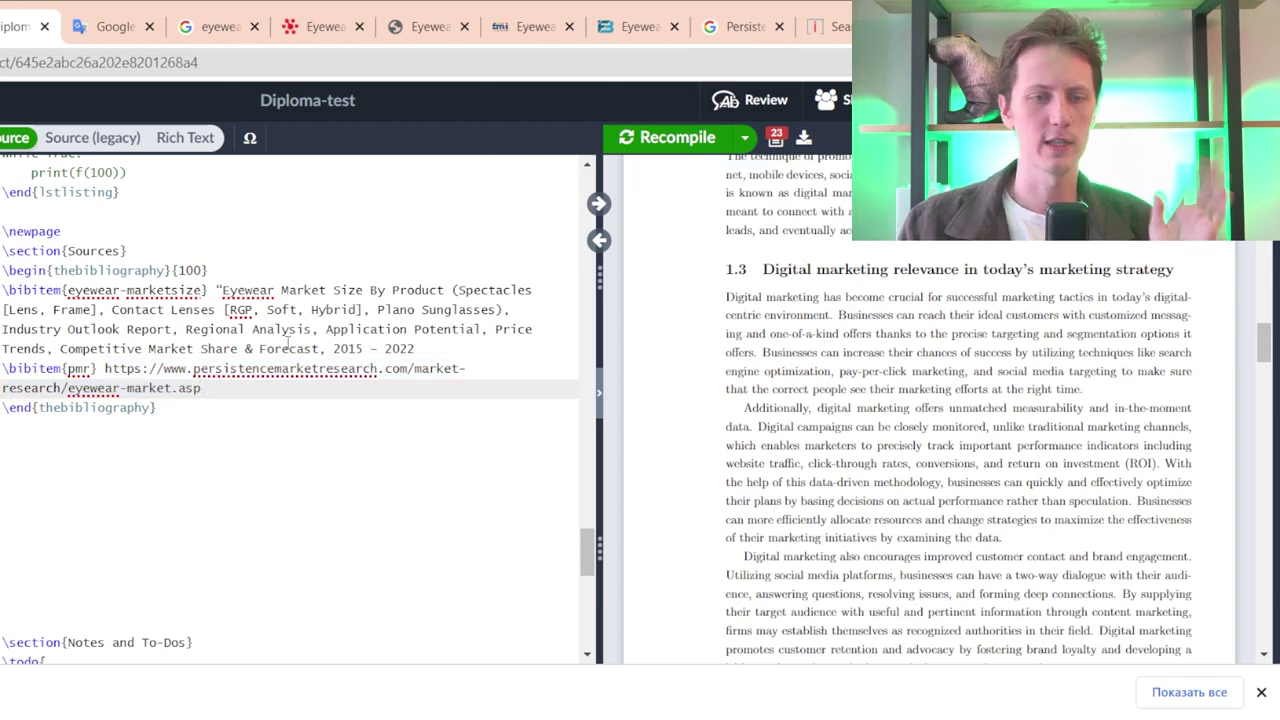
- Return to the Market Analysis text and review ChatGPT's list of eyewear market reports, noting titles, forecast periods and publishers
scroll(235, 330, "up", 15)
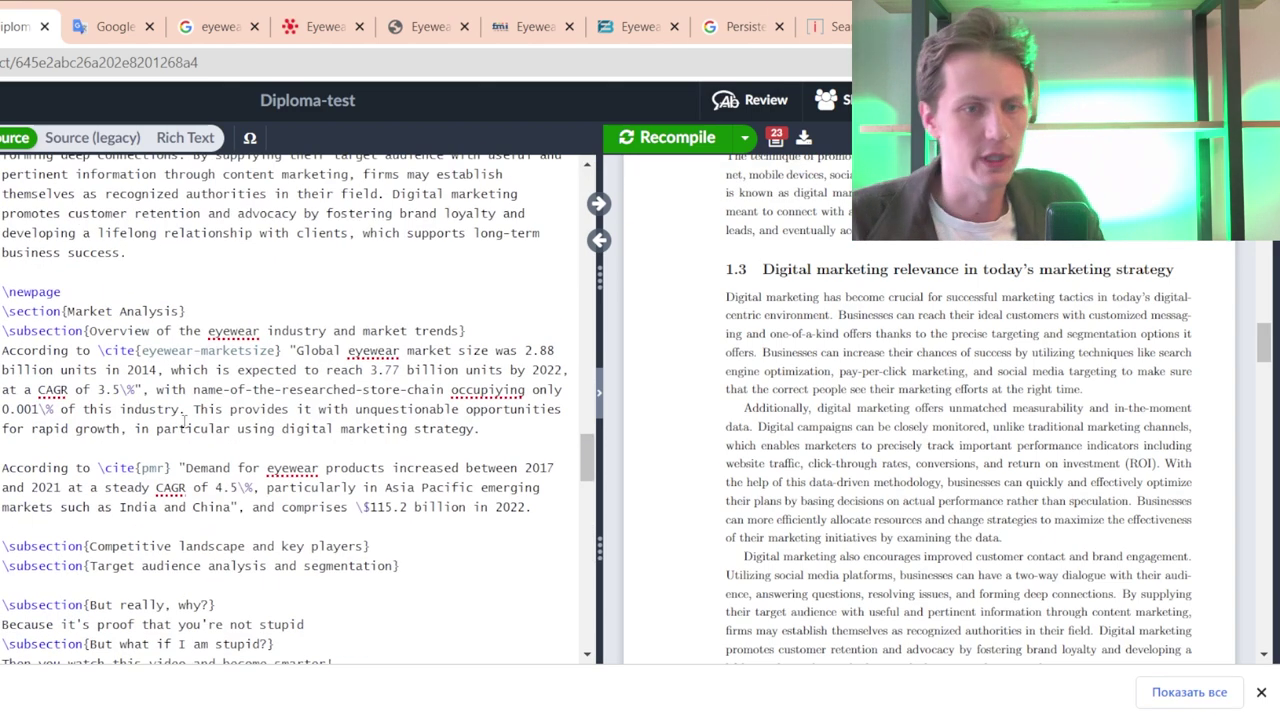
scroll(183, 420, "up", 3)
scroll(209, 395, "down", 5)
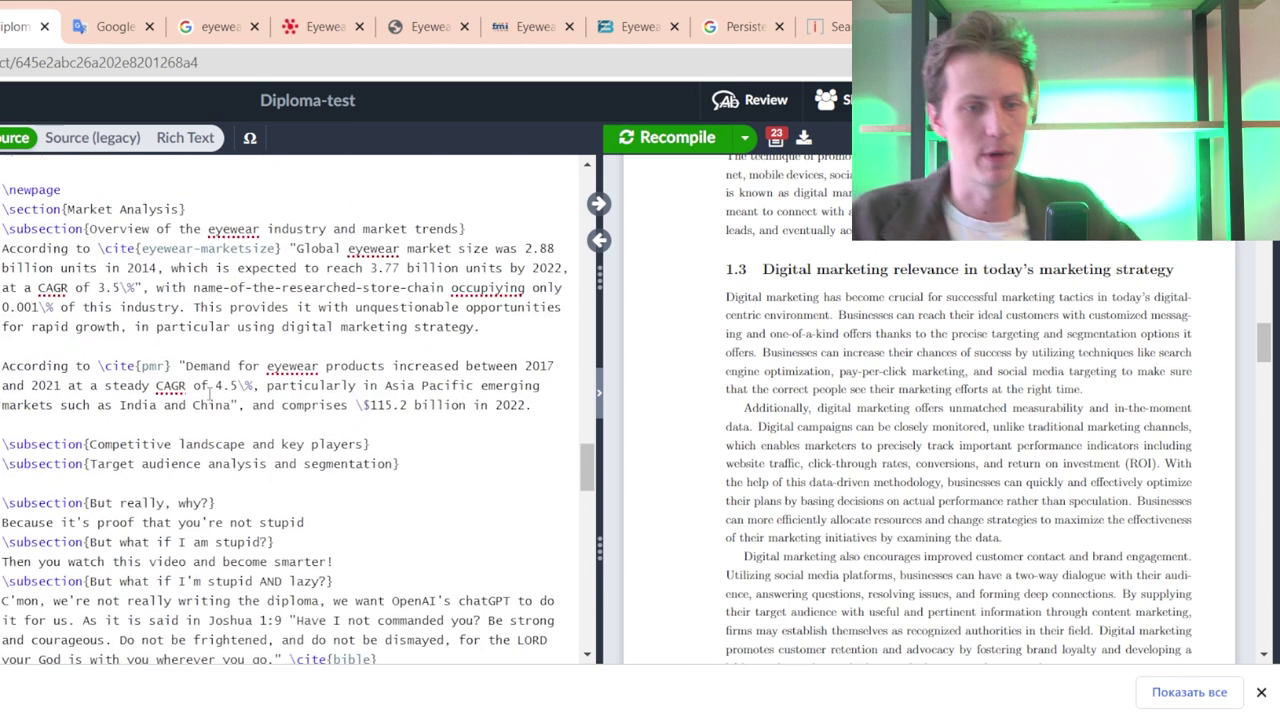
left_click(544, 404)
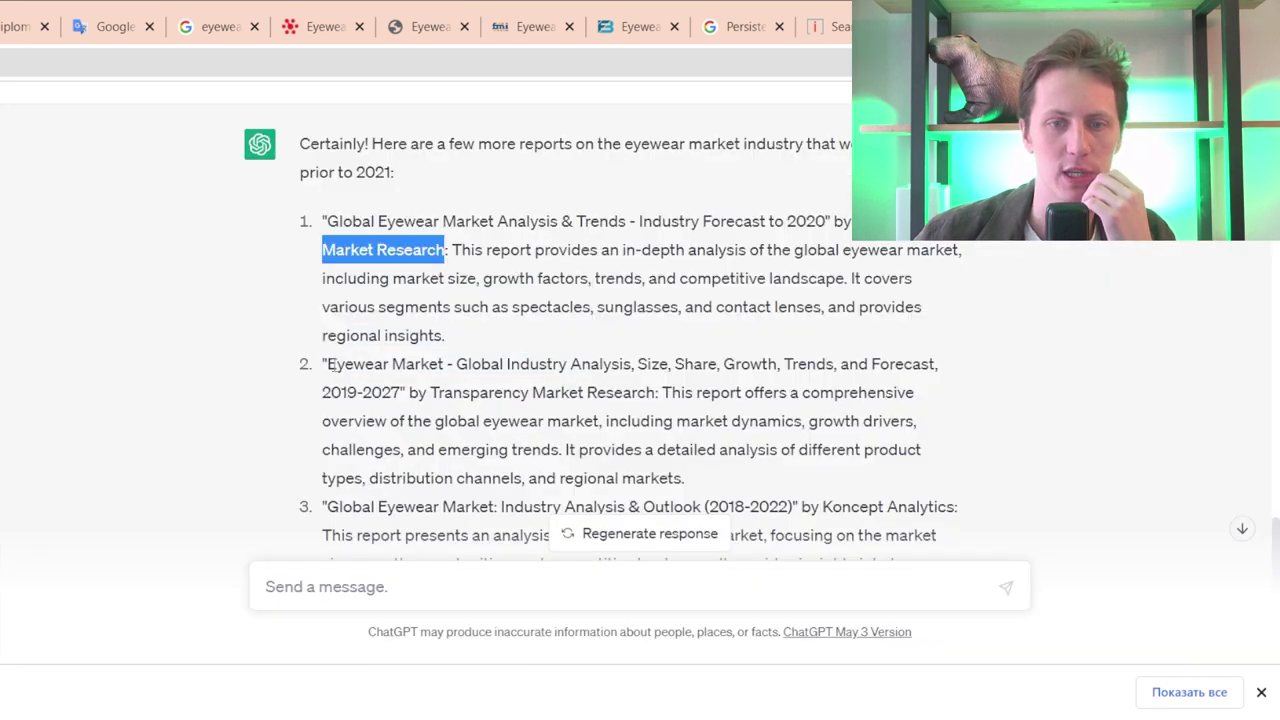
left_click_drag(330, 366, 797, 366)
left_click_drag(656, 394, 381, 394)
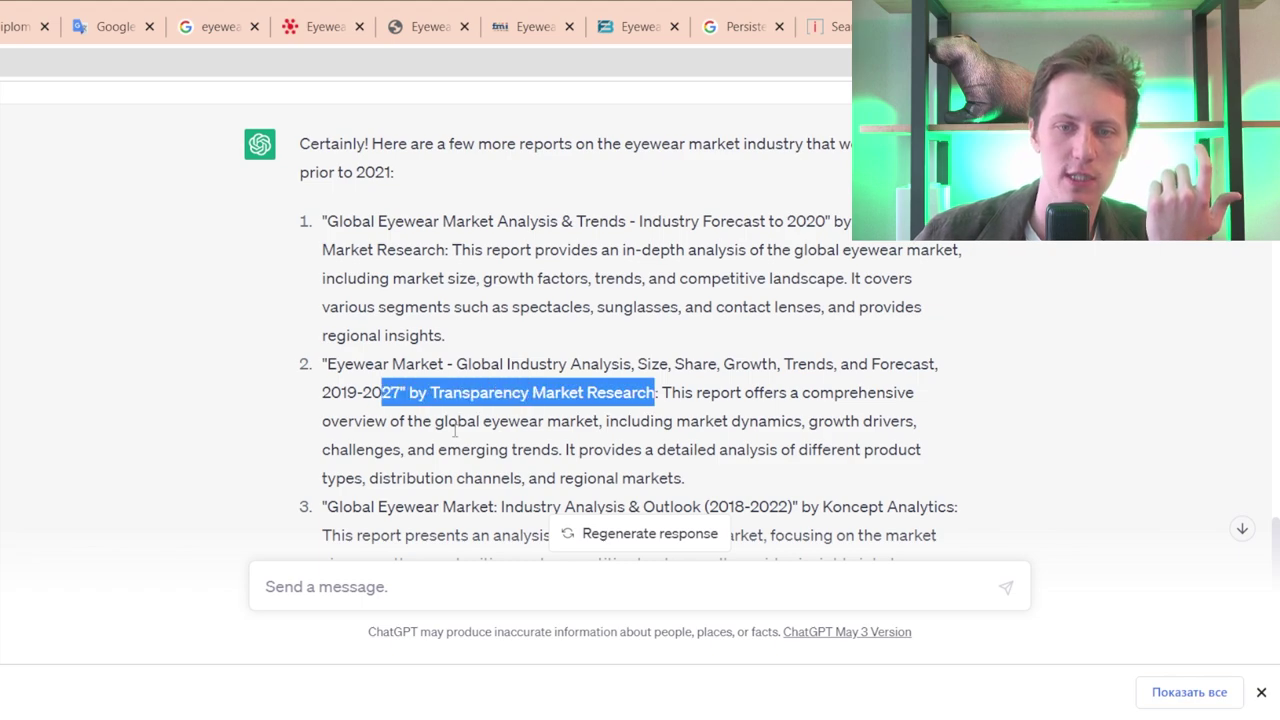
scroll(455, 430, "down", 3)
scroll(563, 277, "up", 2)
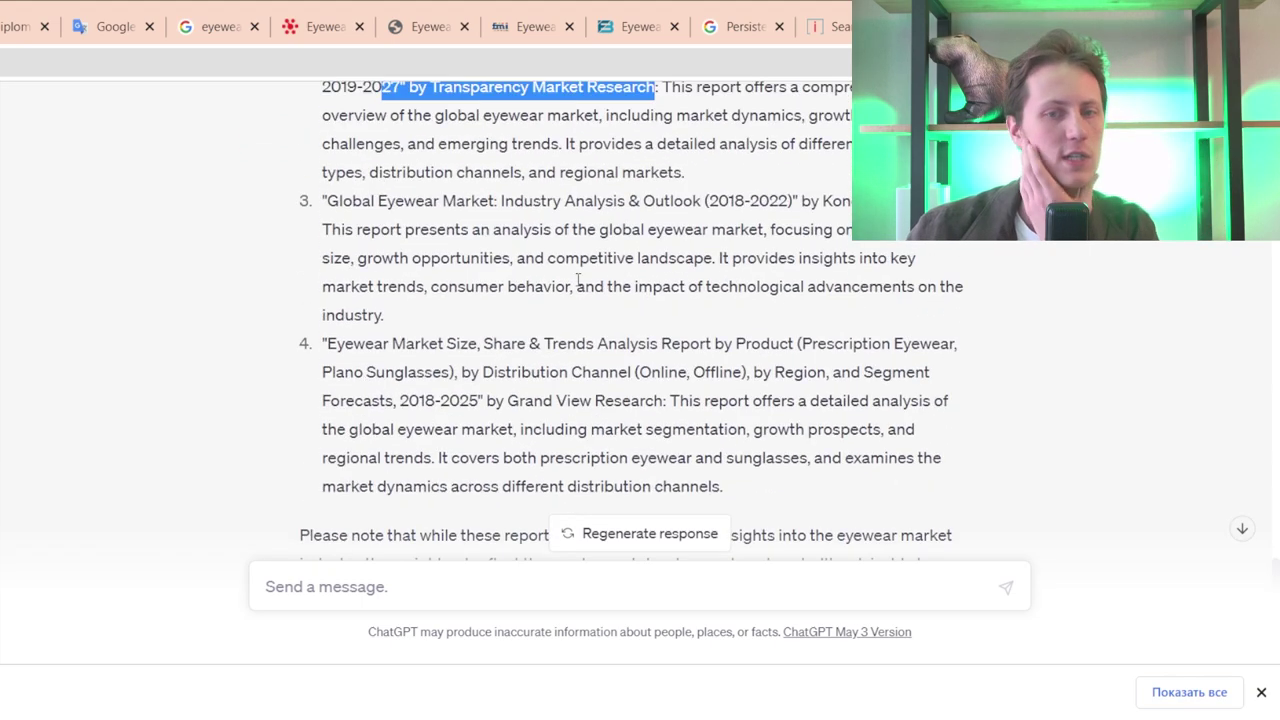
scroll(578, 280, "up", 3)
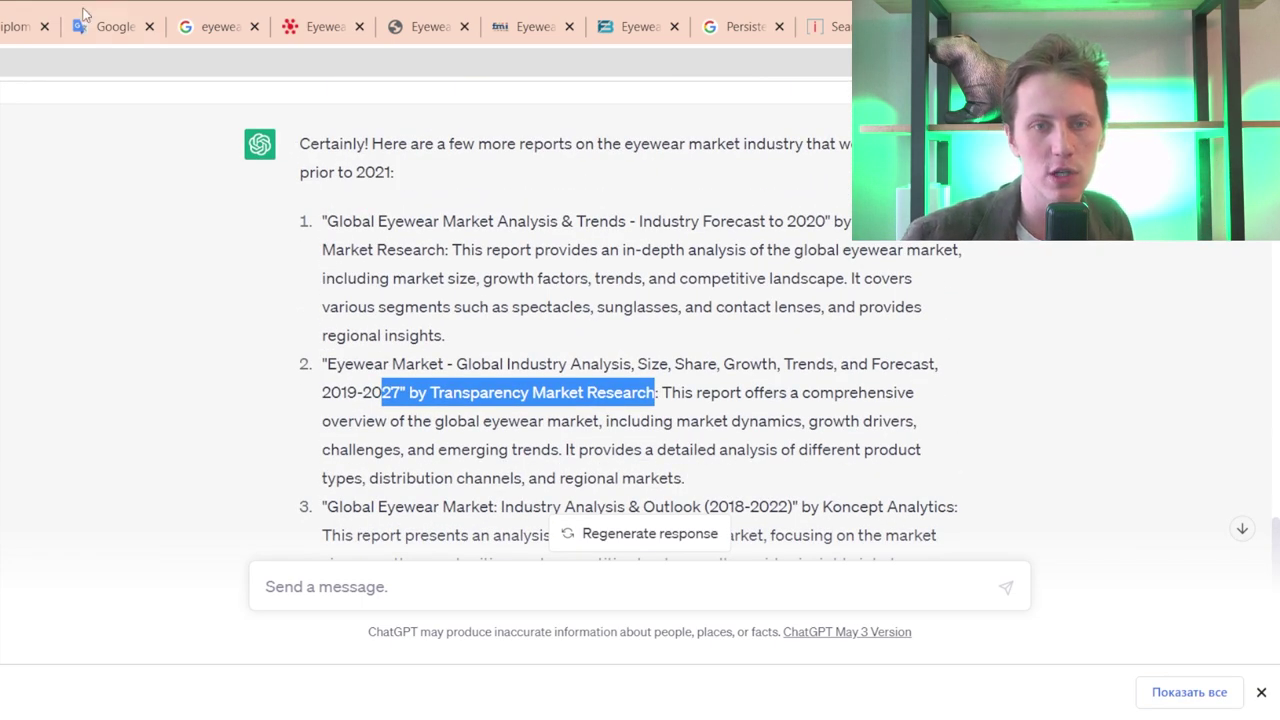
- Reread the market size and CAGR figures in the two cited Market Analysis paragraphs of the thesis
left_click(7, 14)
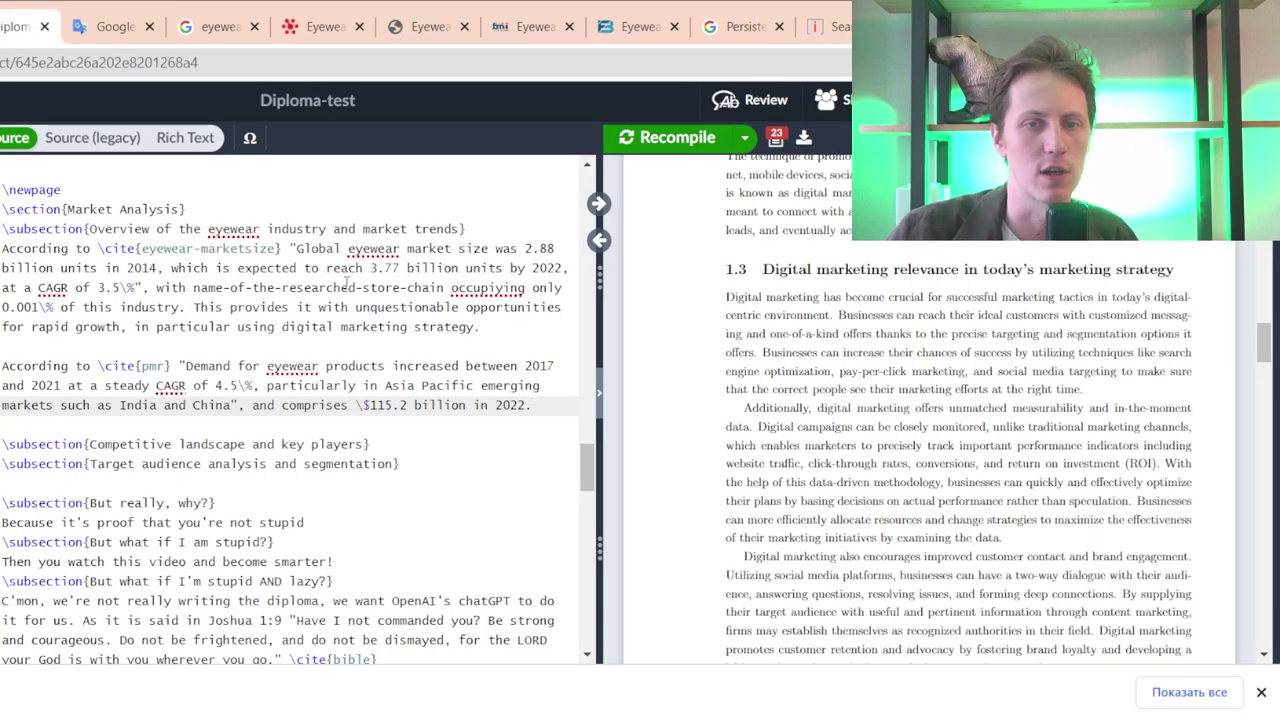
left_click_drag(370, 268, 490, 248)
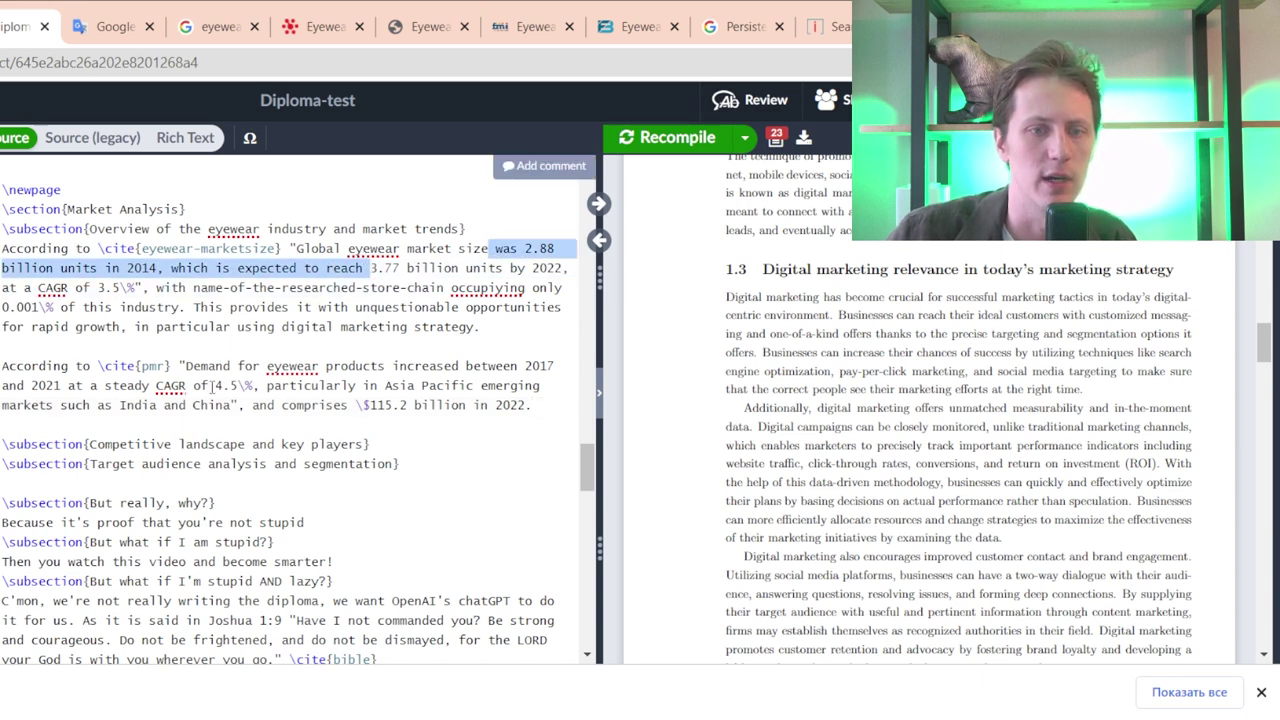
left_click_drag(213, 385, 281, 405)
left_click_drag(84, 288, 156, 289)
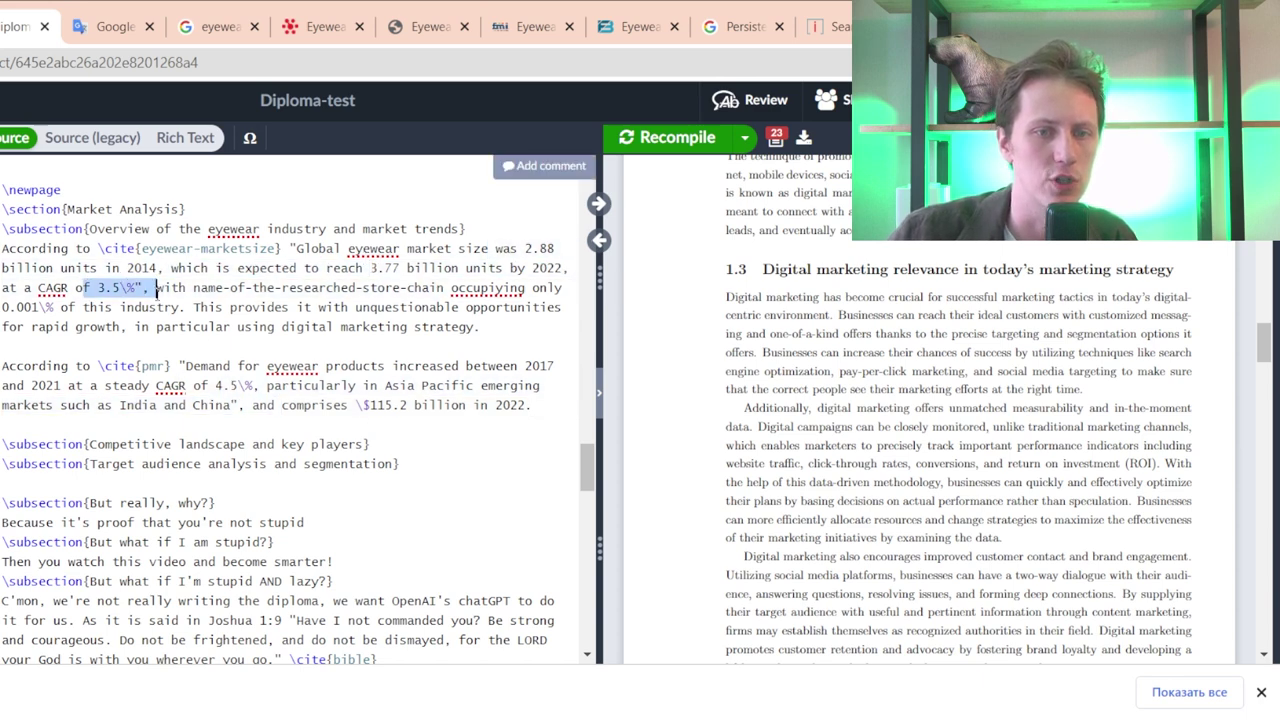
left_click(468, 424)
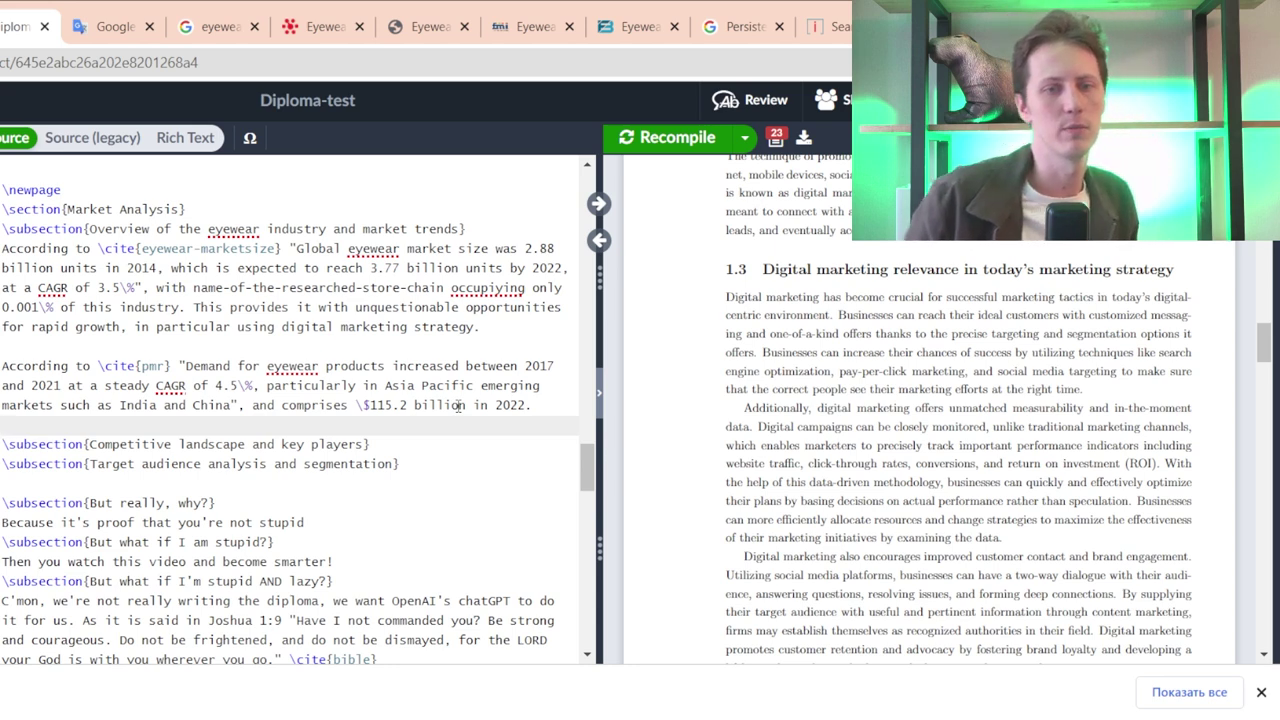
- Insert blank lines below the "Competitive landscape and key players" and "Target audience analysis and segmentation" subsection headings
left_click(364, 443)
key("Return")
key("Return")
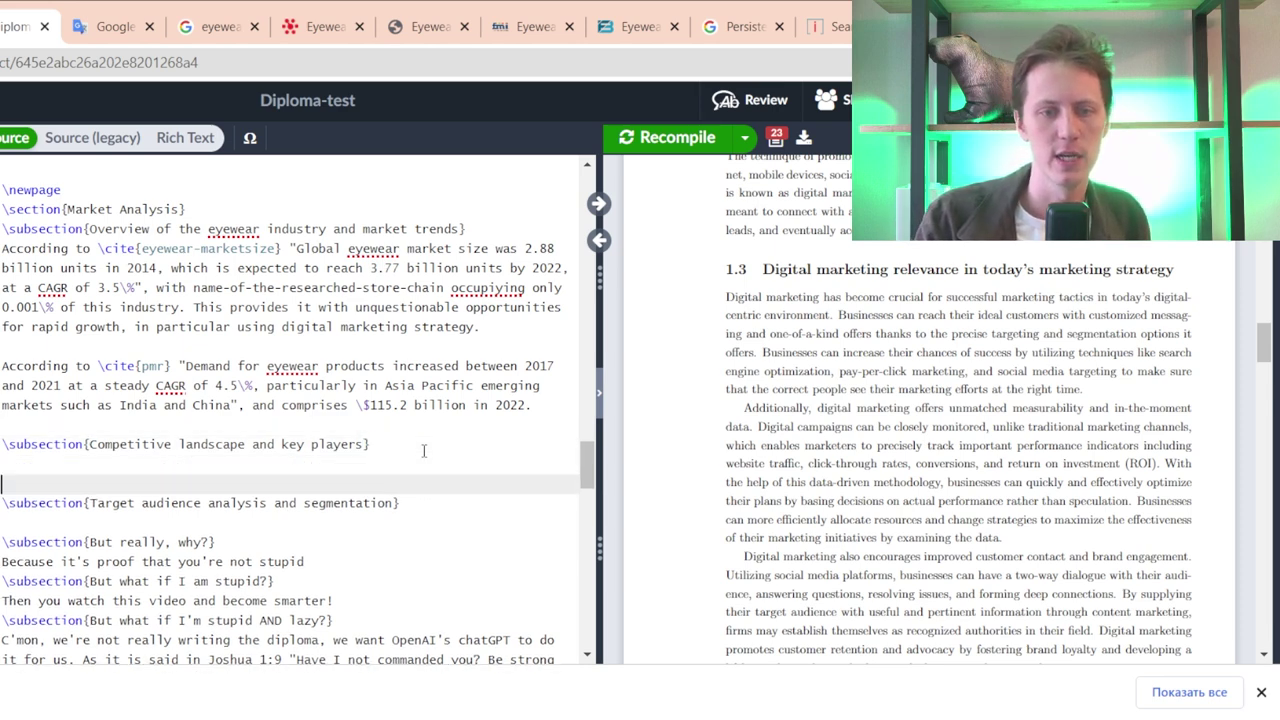
key("Up")
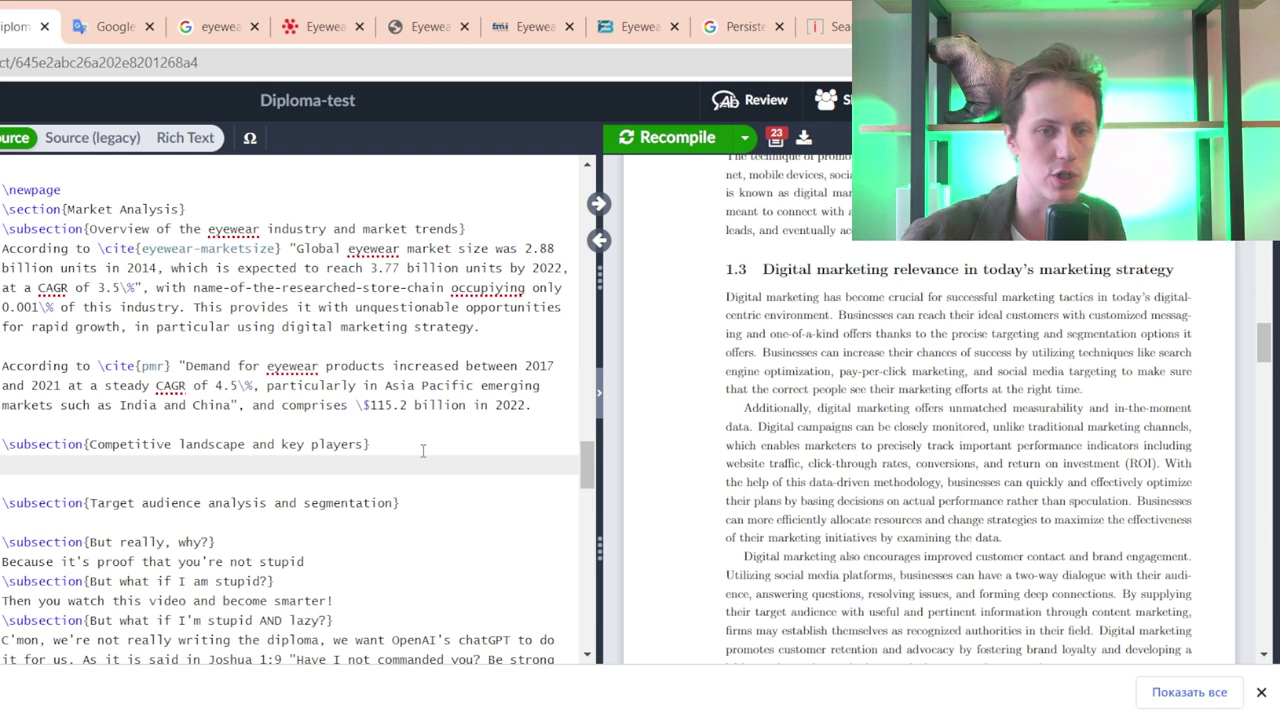
left_click(277, 523)
key("Return")
key("Return")
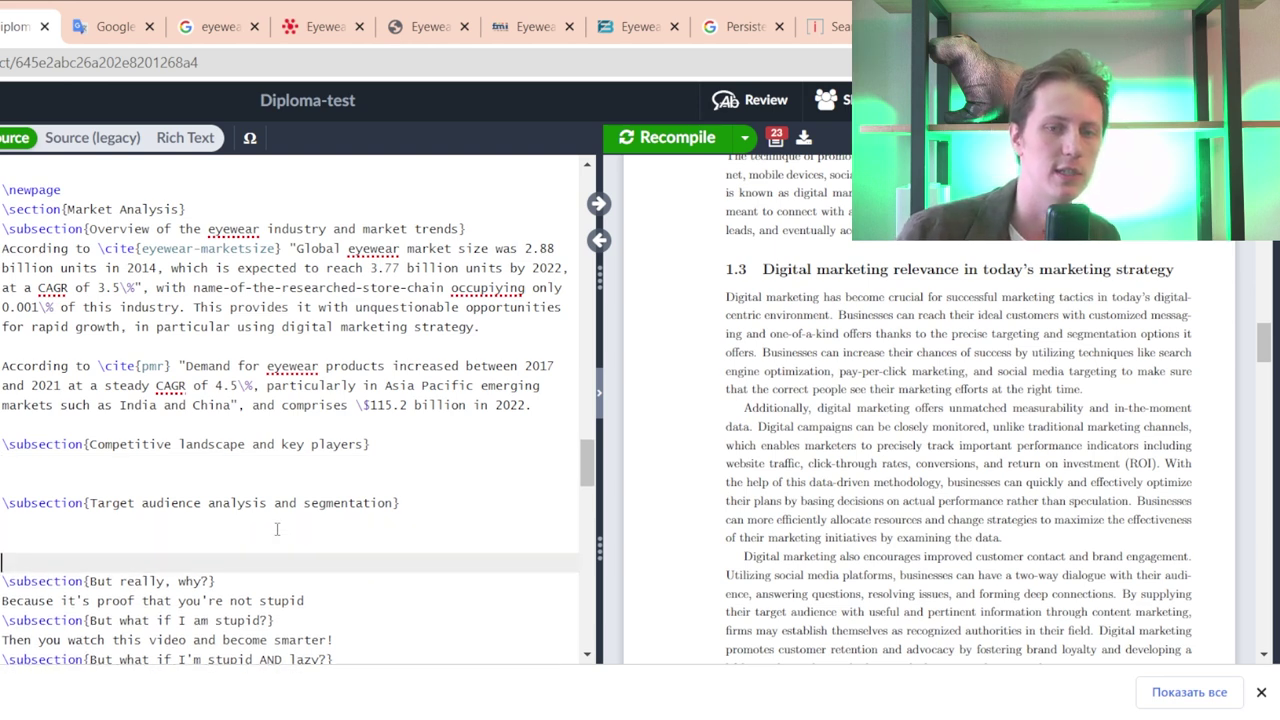
- Under "Competitive landscape and key players", add a \todo{} note reading "Find competitors and describe them in-depth"
key("Up")
key("Up")
key("Up")
key("Up")
key("Up")
type("odo")
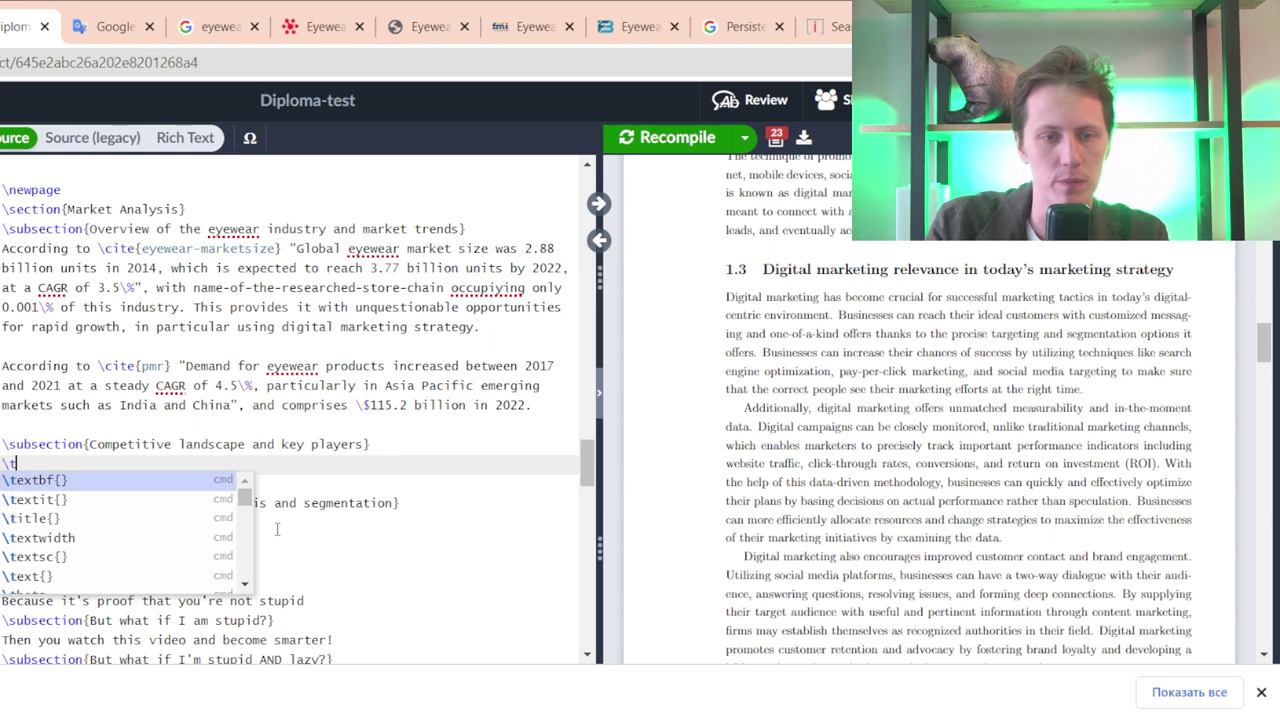
key("Return")
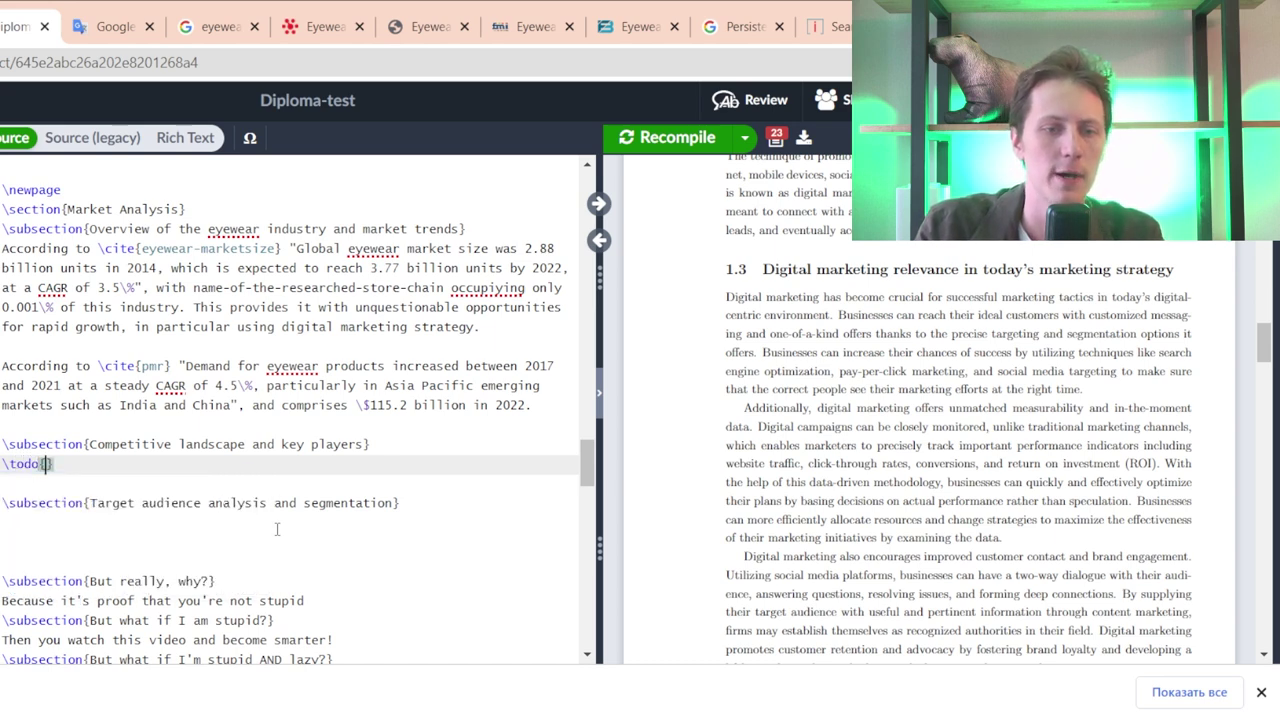
type("Find compete")
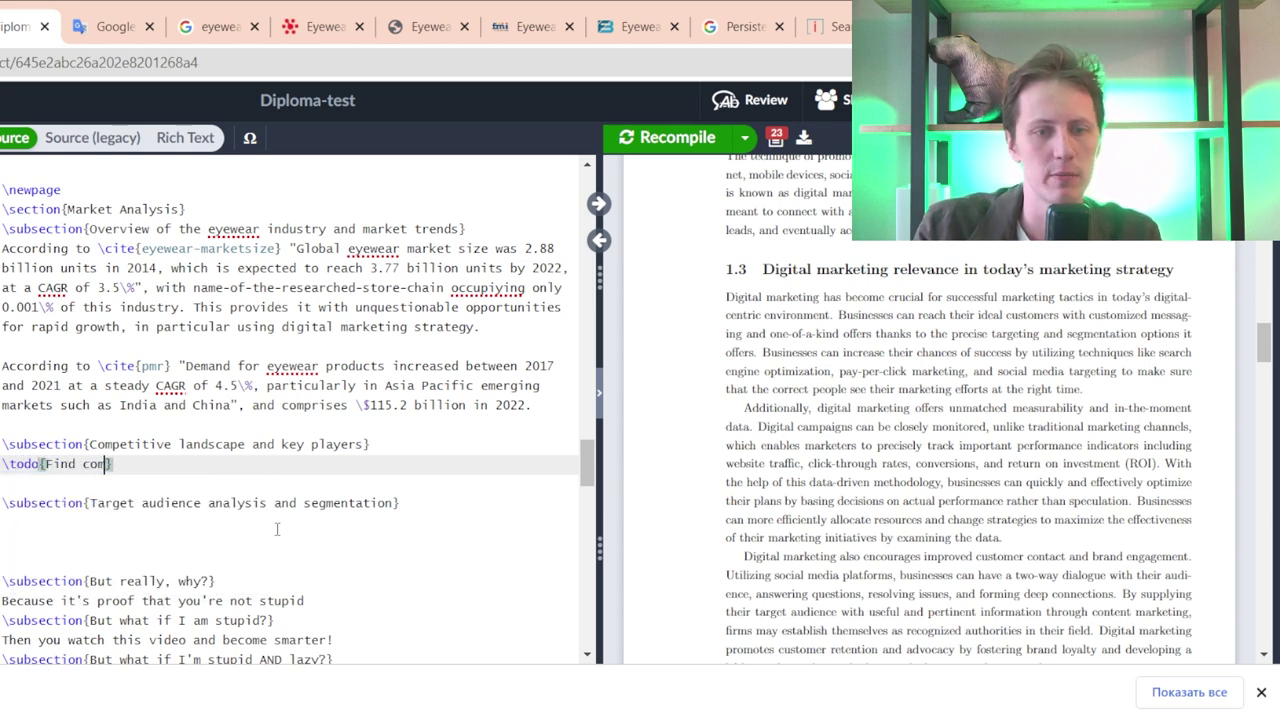
key("BackSpace")
type("i")
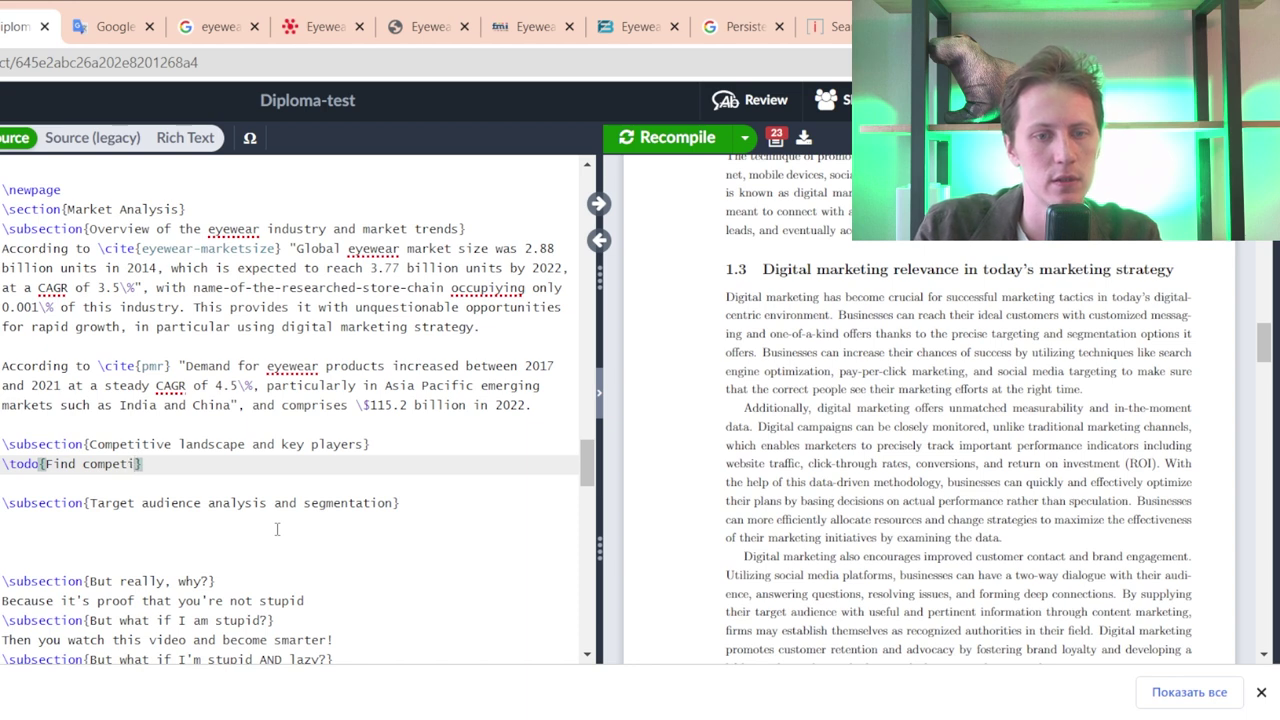
type("tors an")
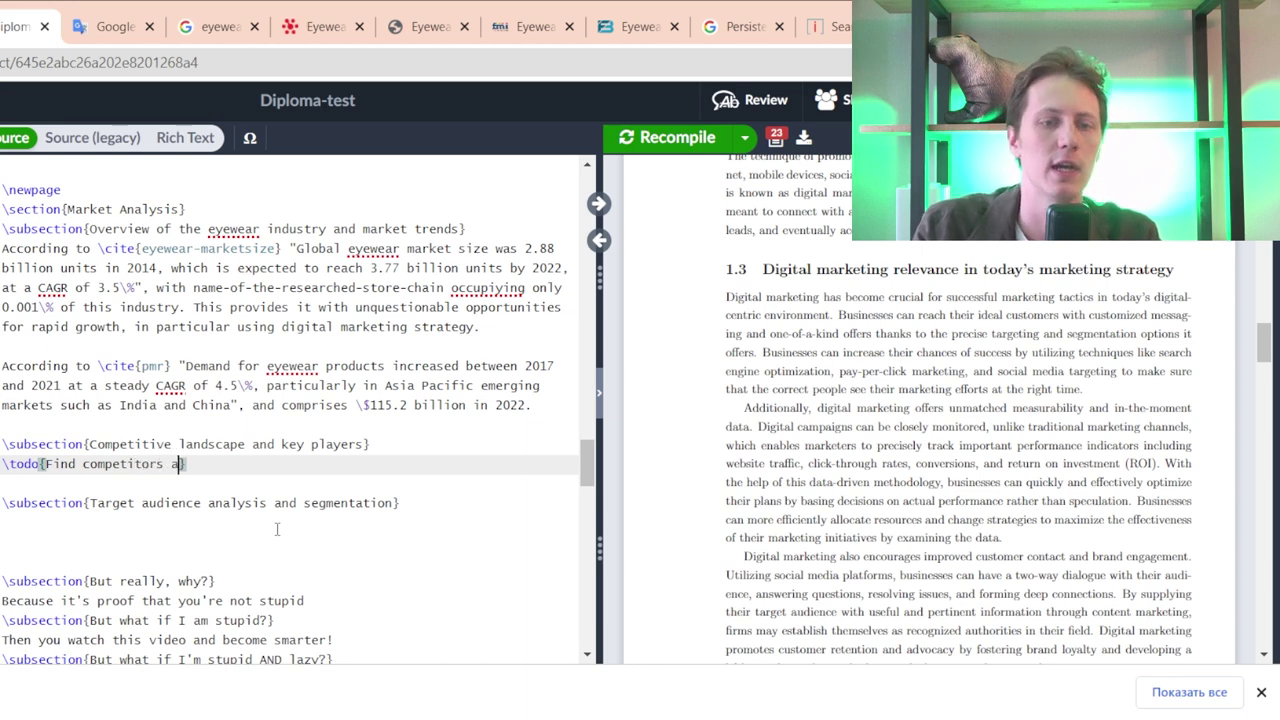
type("d ")
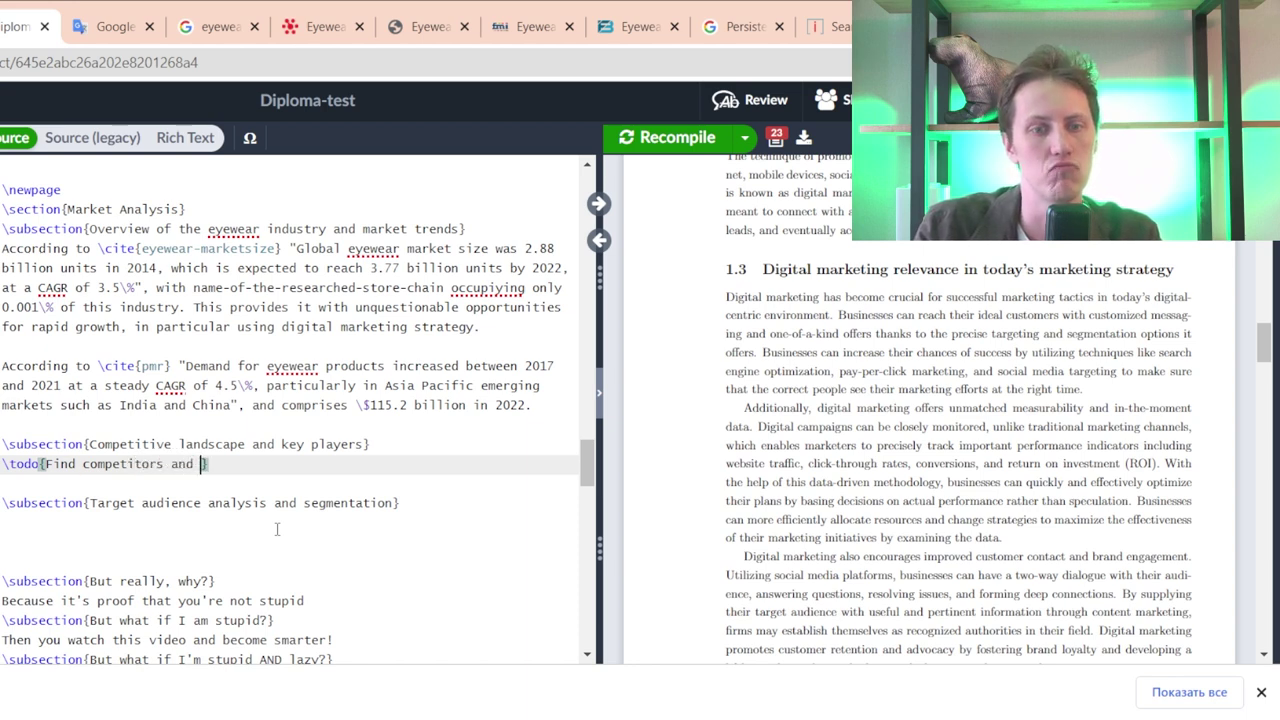
type("describe ")
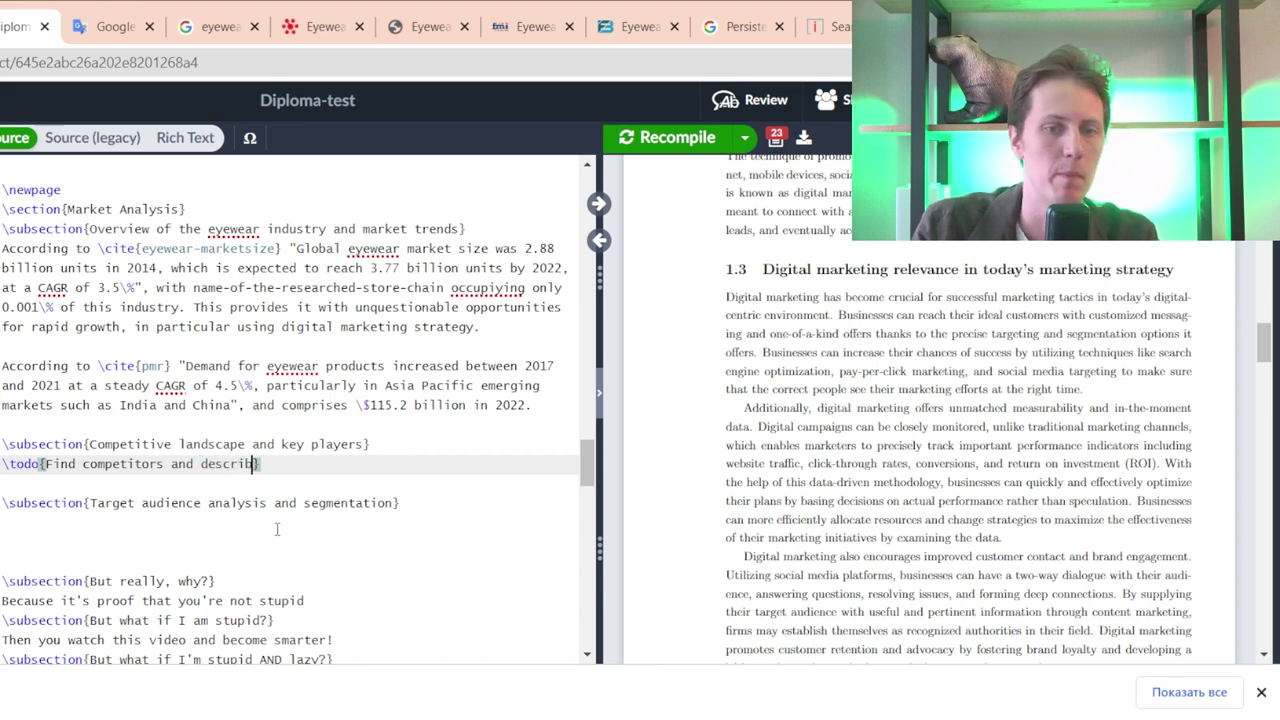
type("th")
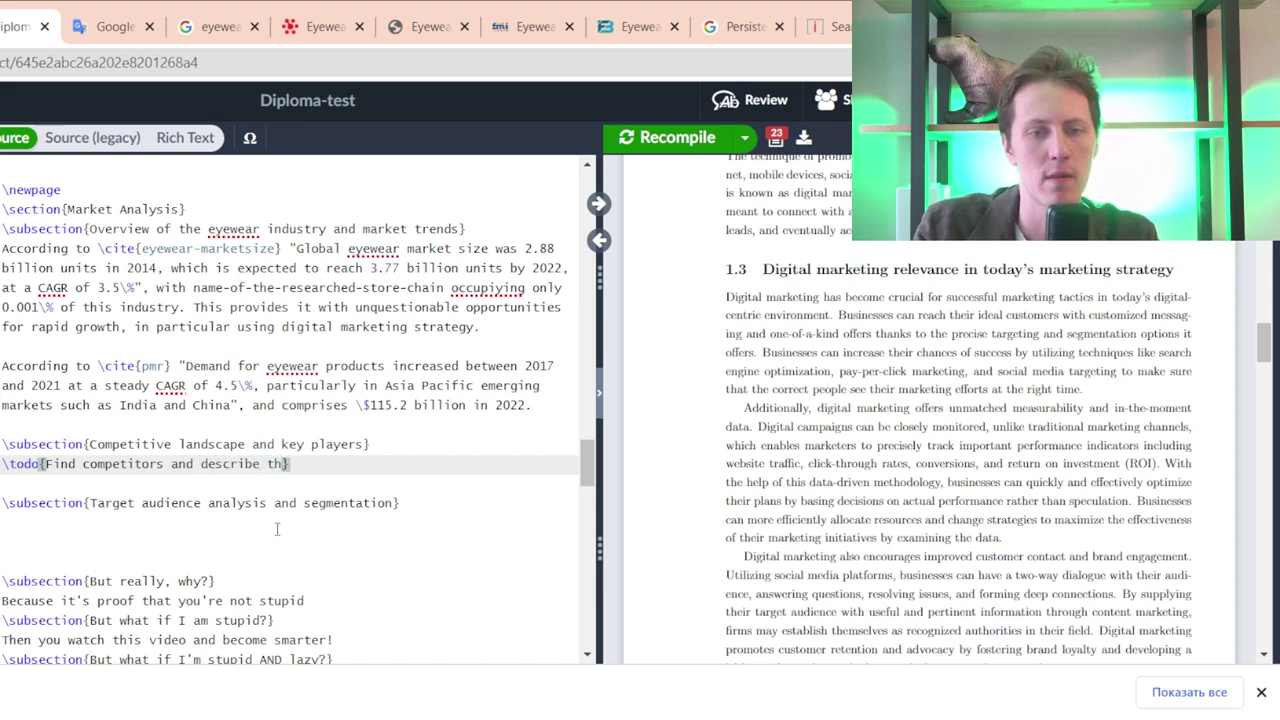
type("em in-depth")
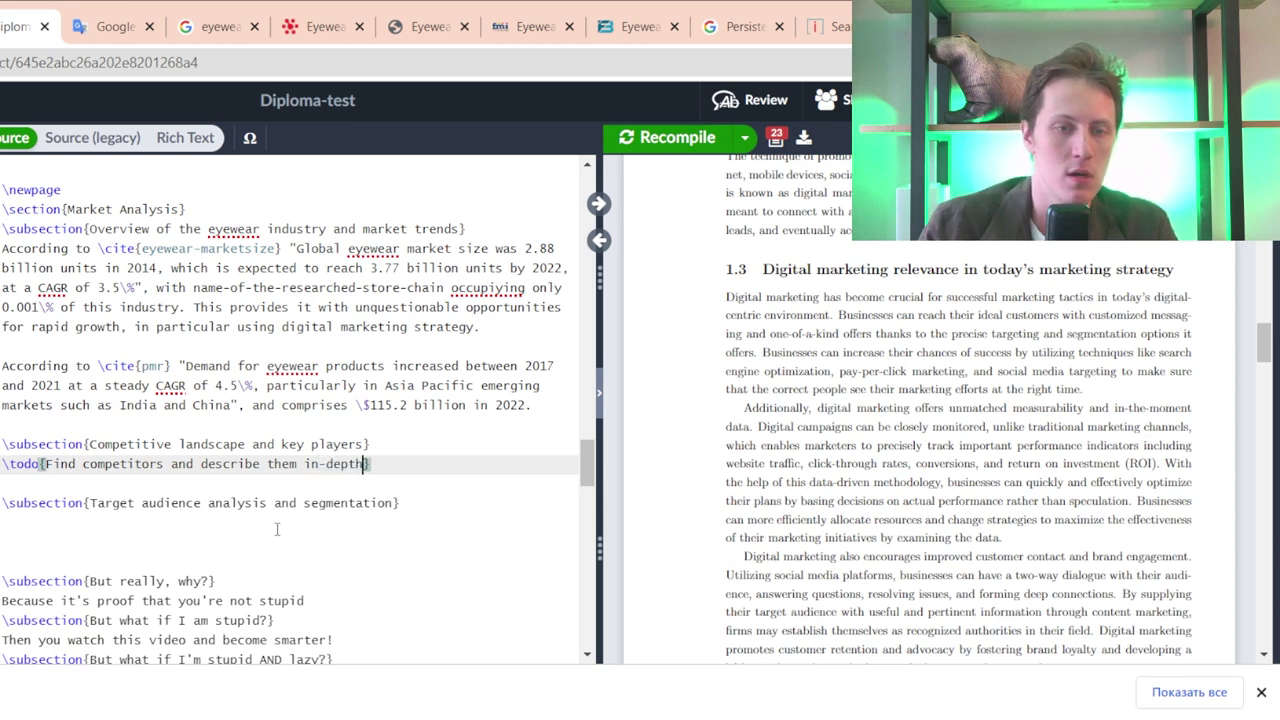
left_click(277, 529)
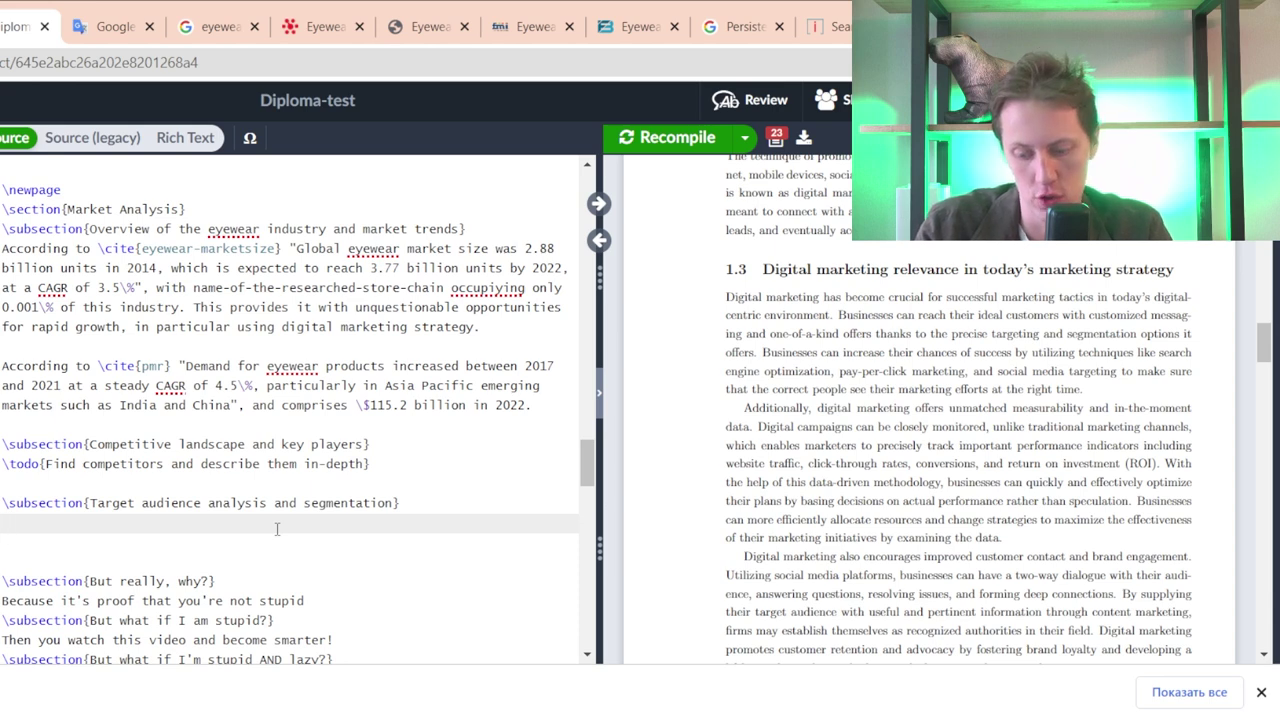
type("\\")
key("BackSpace")
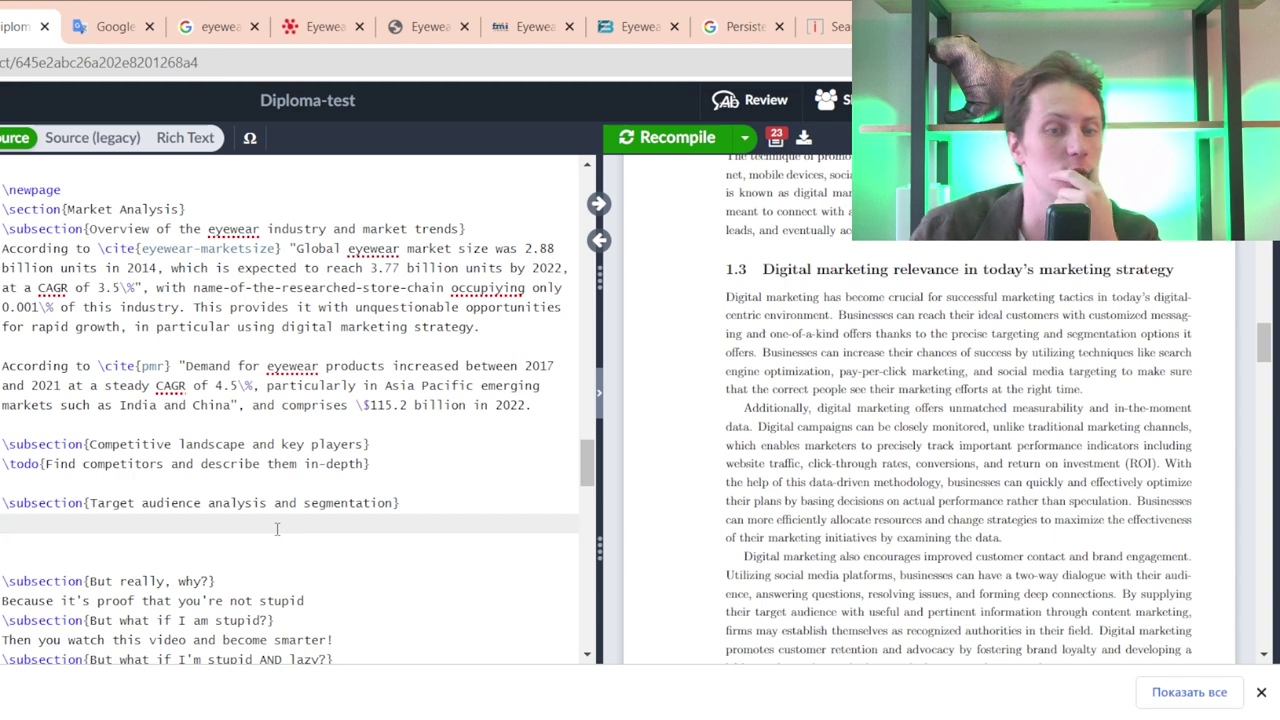
- Switch to ChatGPT and send the prompt "Divide eyewear target audience by segments"
key("ctrl+shift+Tab")
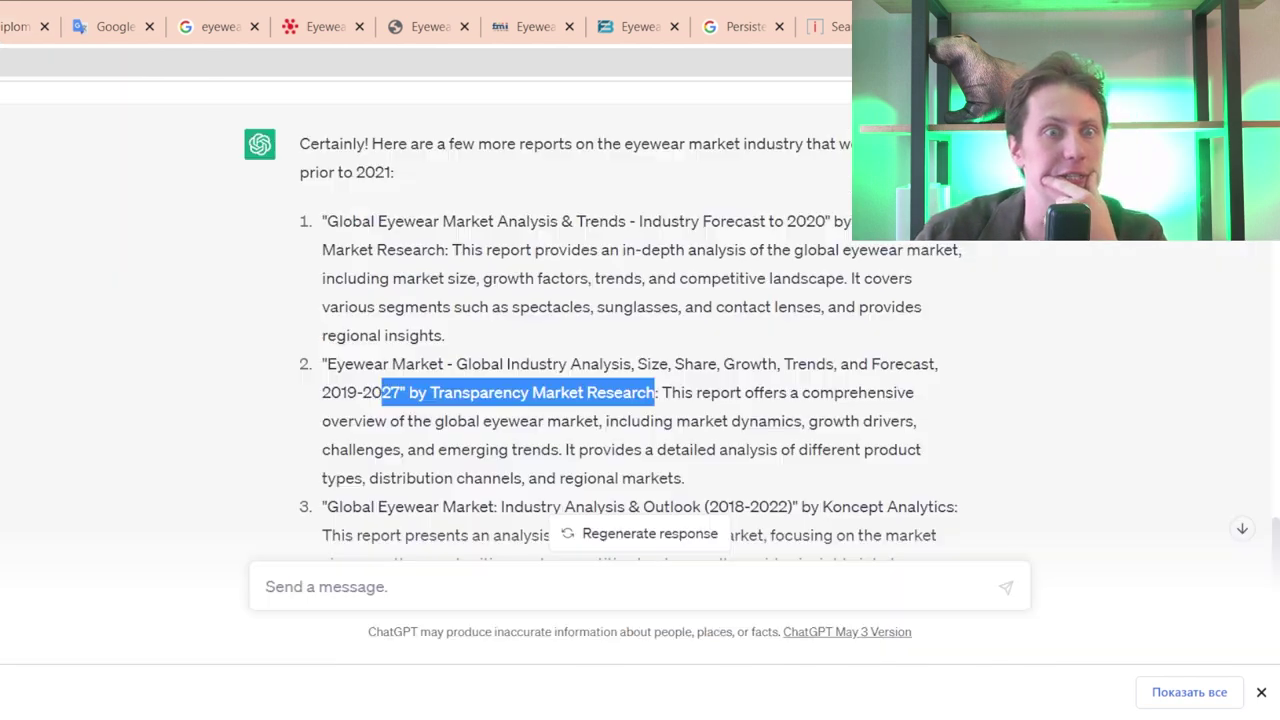
scroll(543, 437, "down", 5)
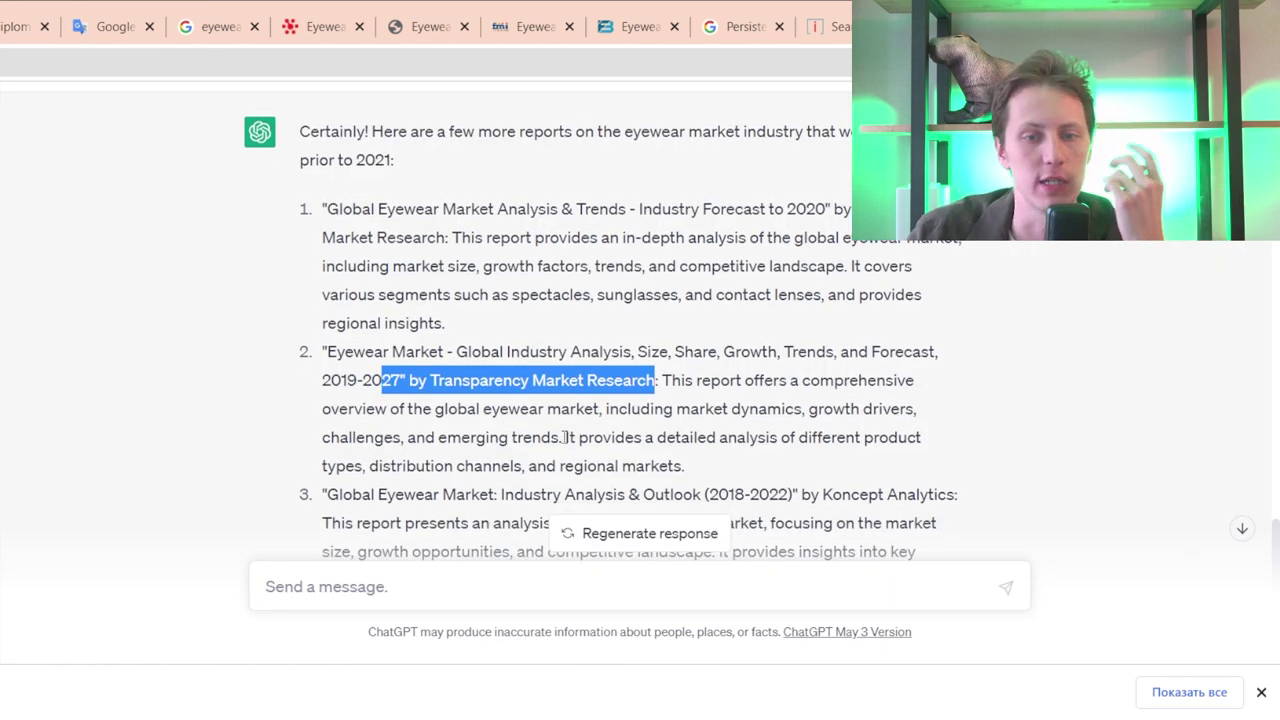
left_click(480, 591)
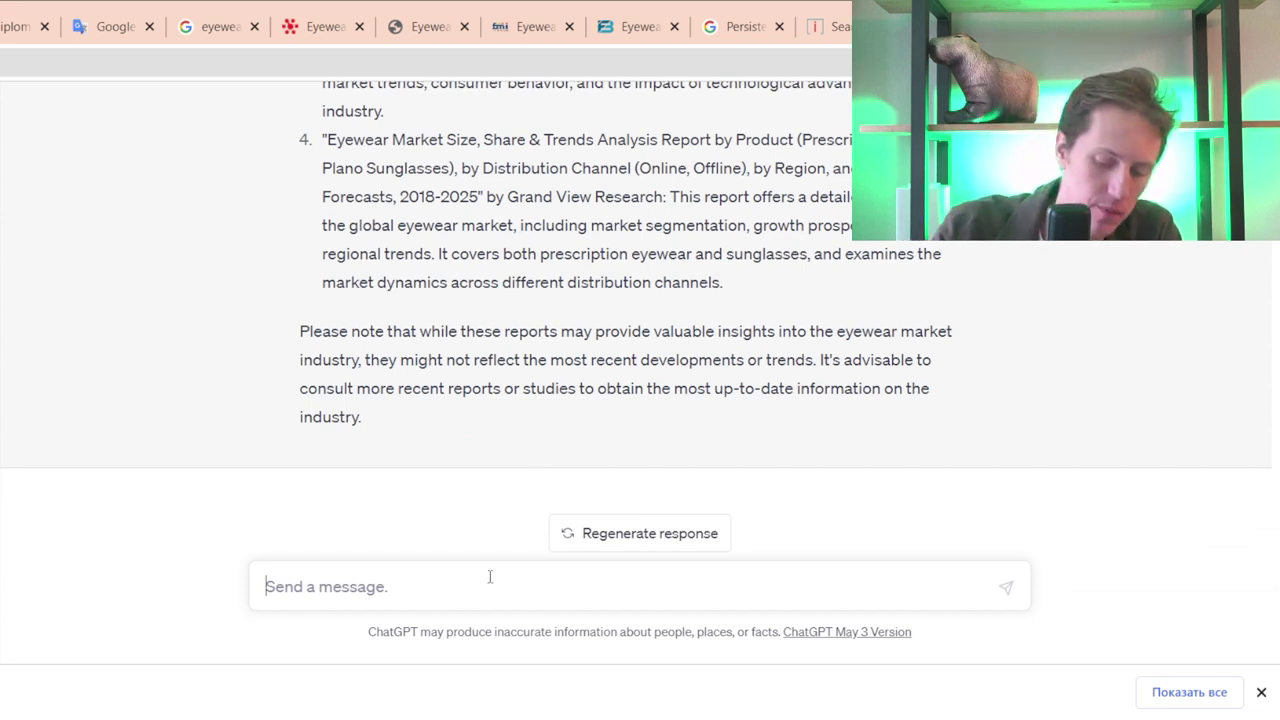
type("Divide ")
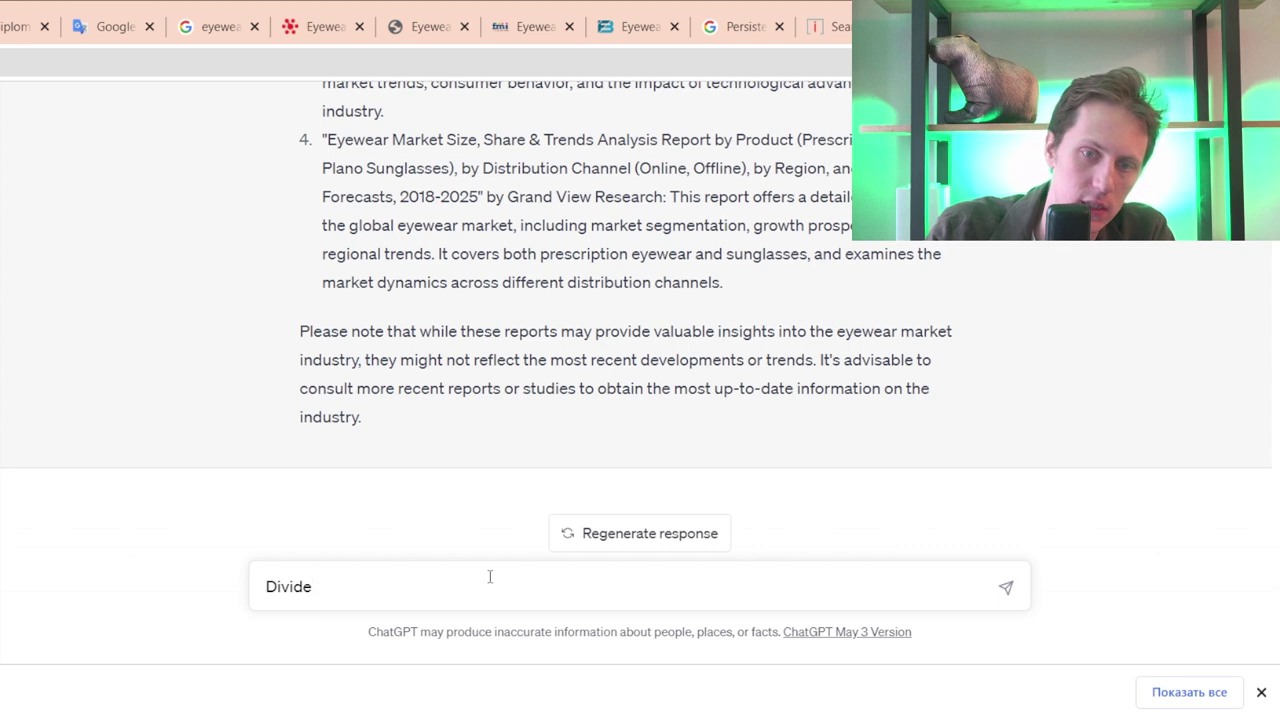
type("eyeglas")
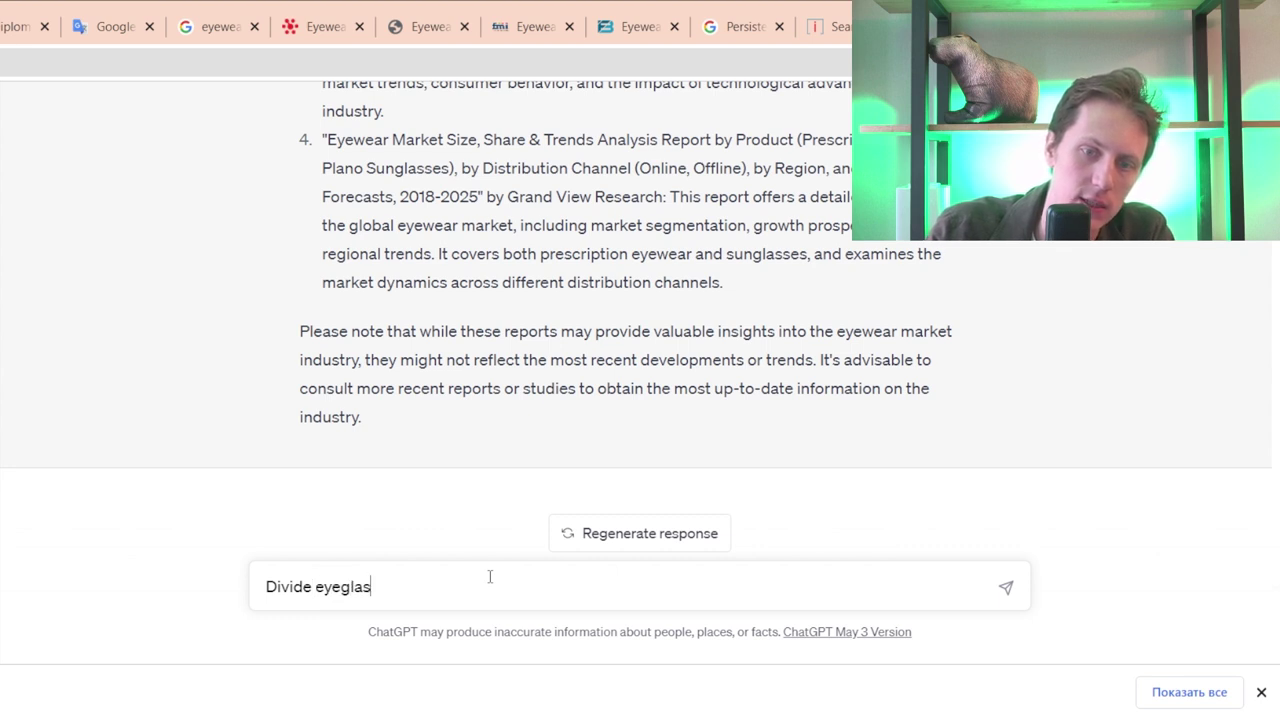
key("BackSpace")
key("BackSpace")
key("BackSpace")
key("BackSpace")
type("wear tar")
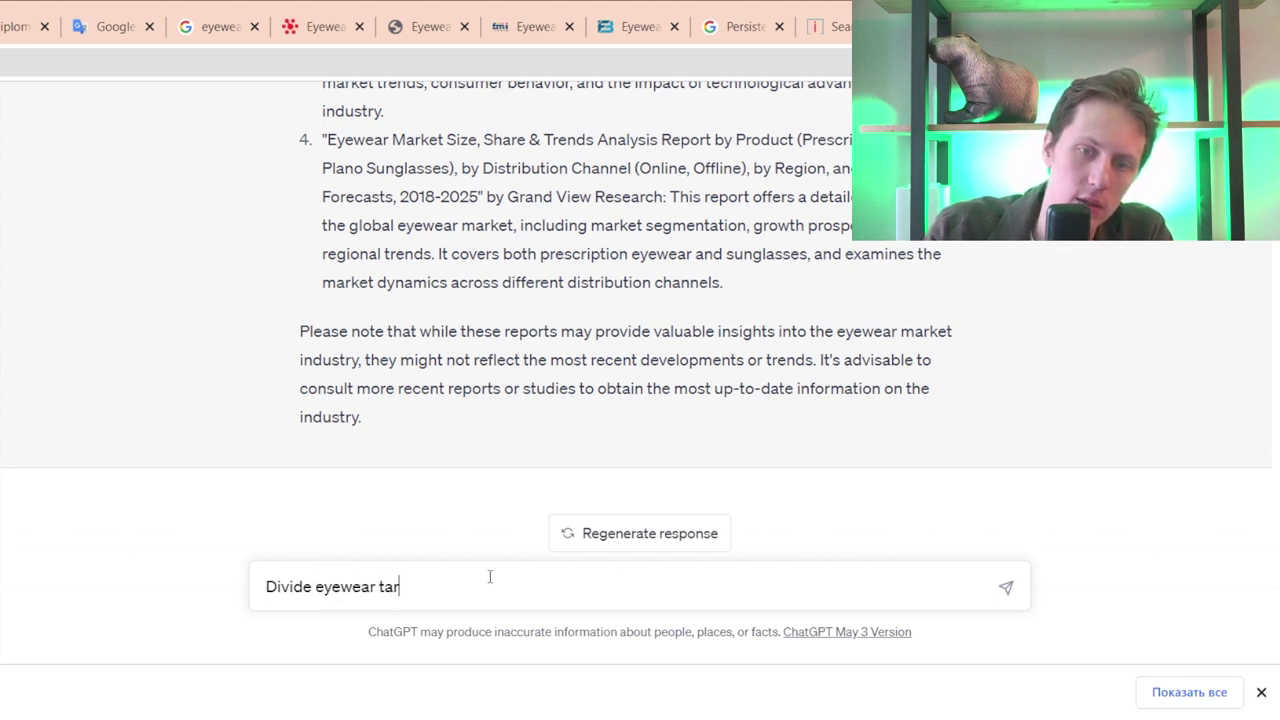
type("get audien")
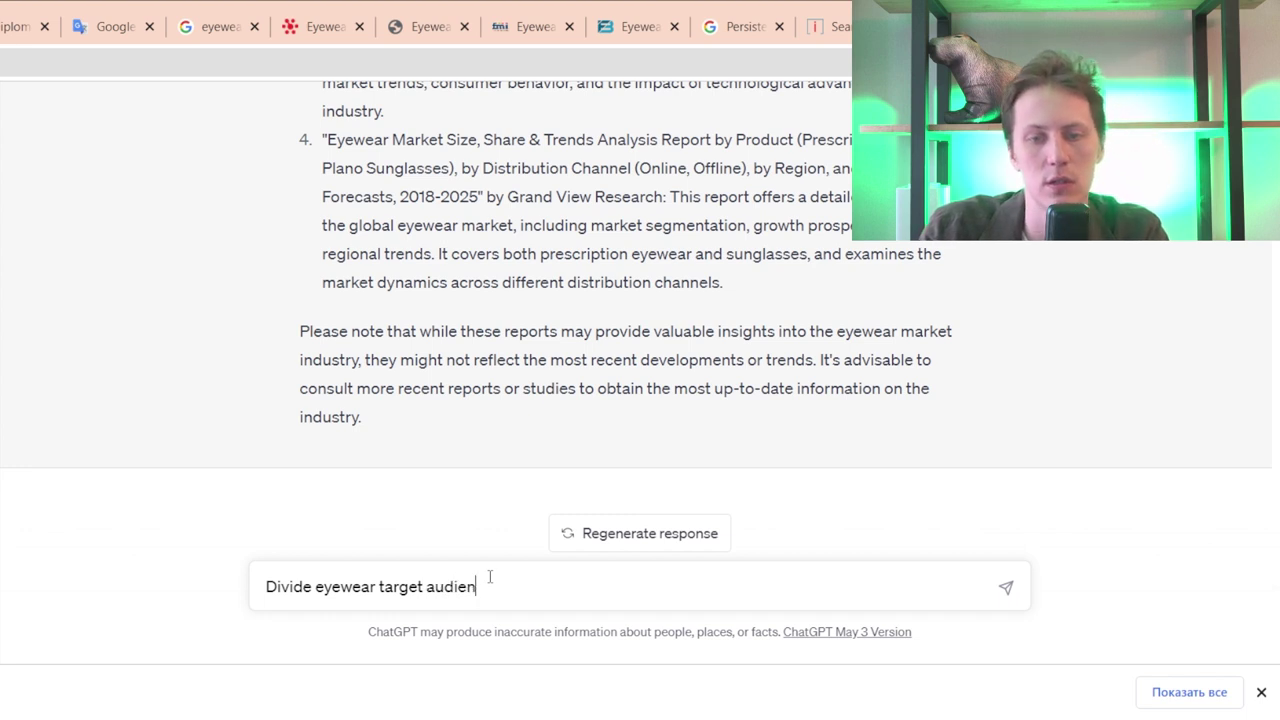
type("ce by segments")
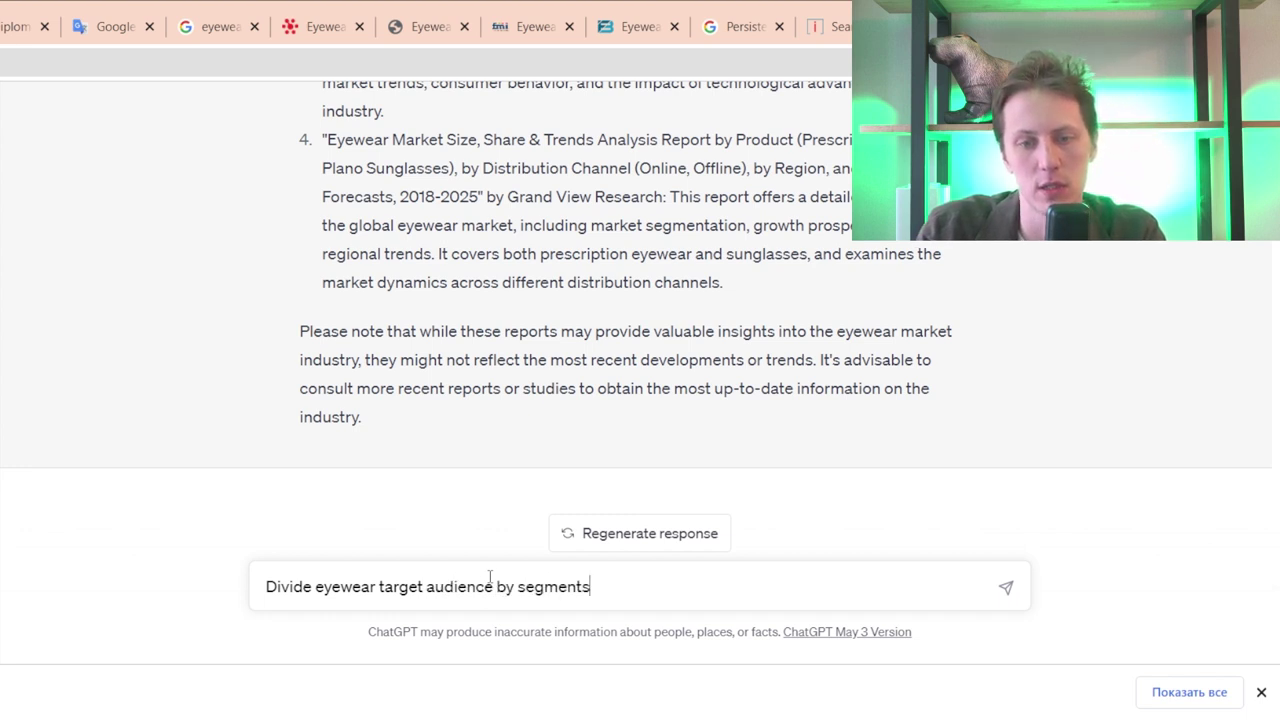
key("Return")
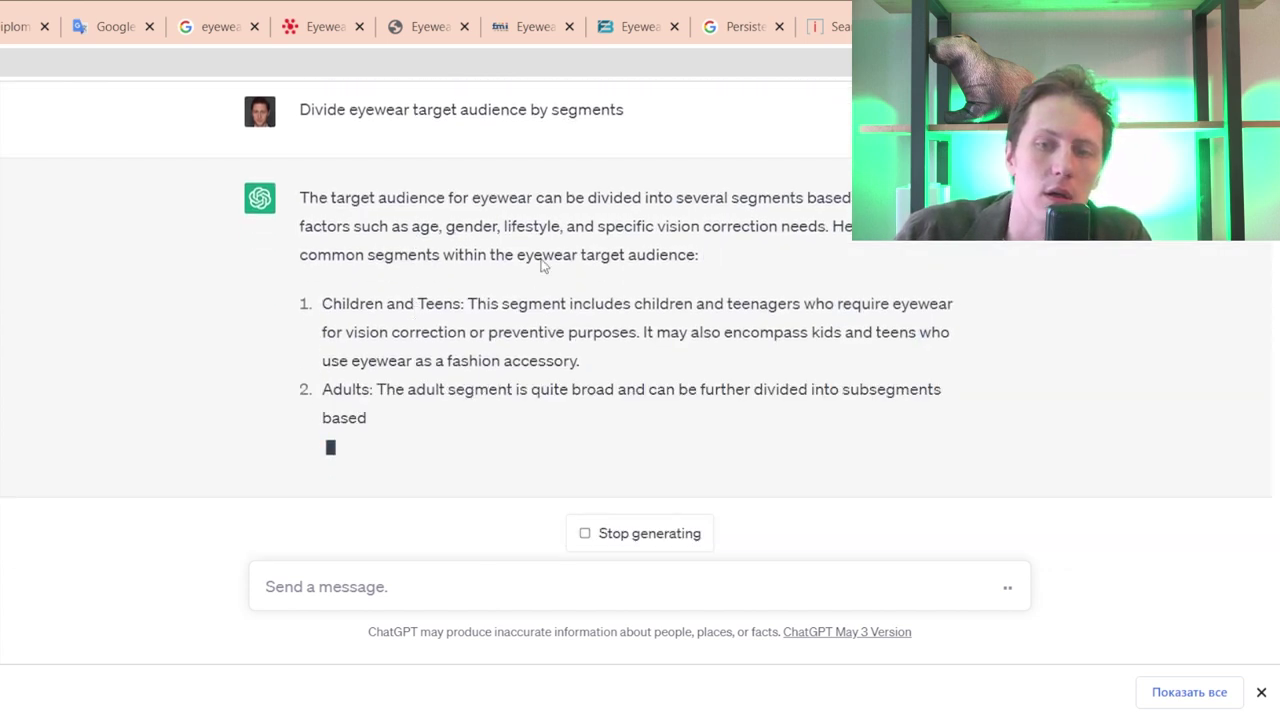
- Read ChatGPT's audience segmentation reply, examining the segmentation factors, each listed segment with its subsegments, and the closing remarks
scroll(615, 240, "up", 2)
scroll(618, 237, "up", 1)
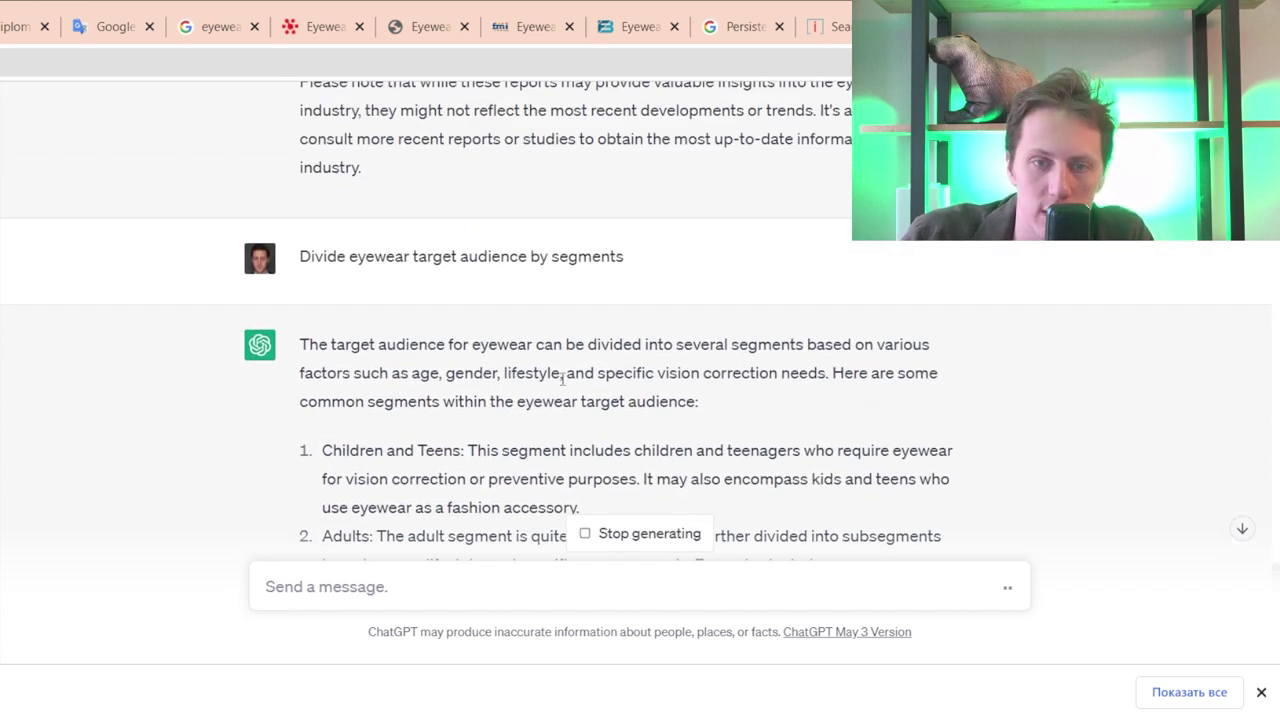
left_click_drag(406, 344, 832, 372)
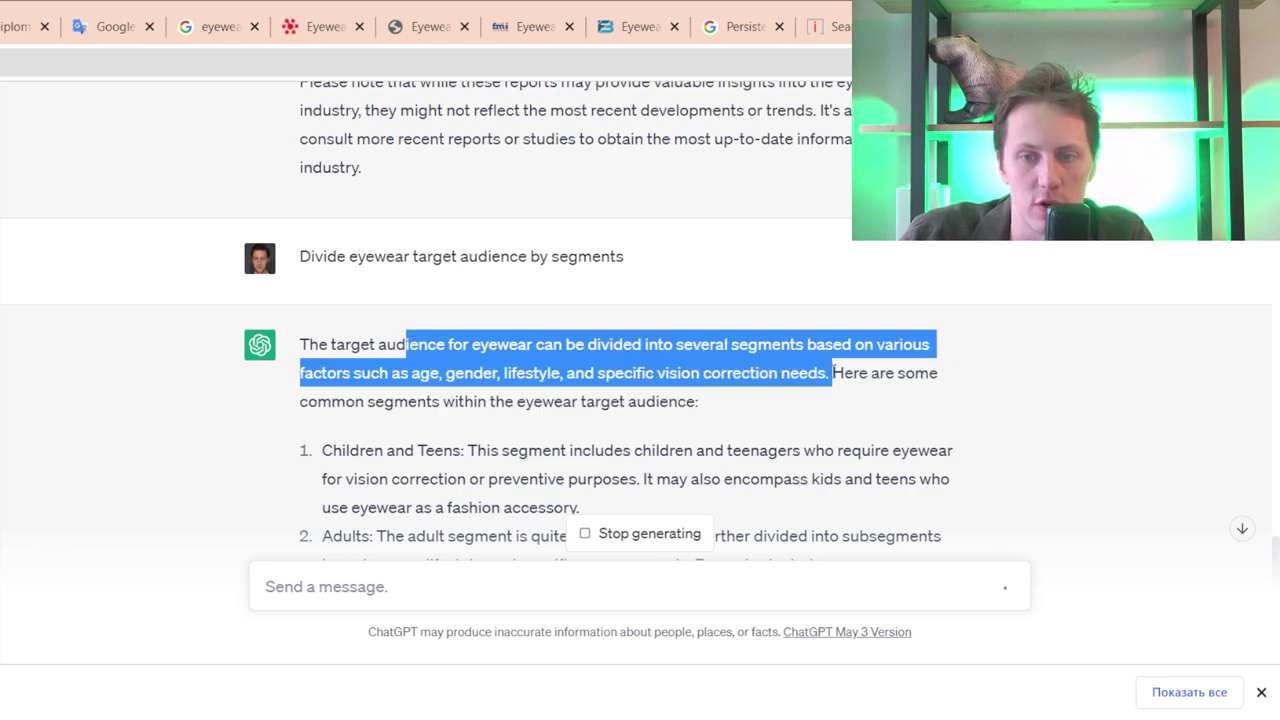
scroll(700, 380, "down", 2)
left_click(366, 250)
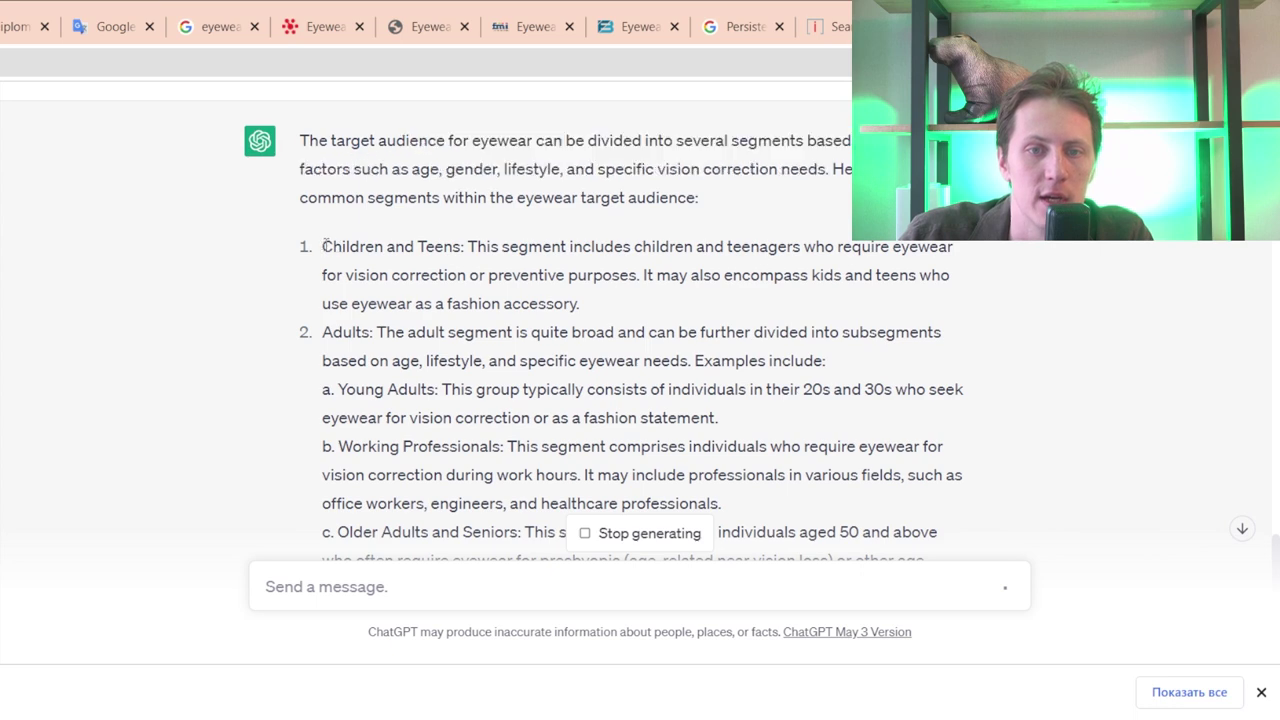
left_click_drag(330, 248, 451, 277)
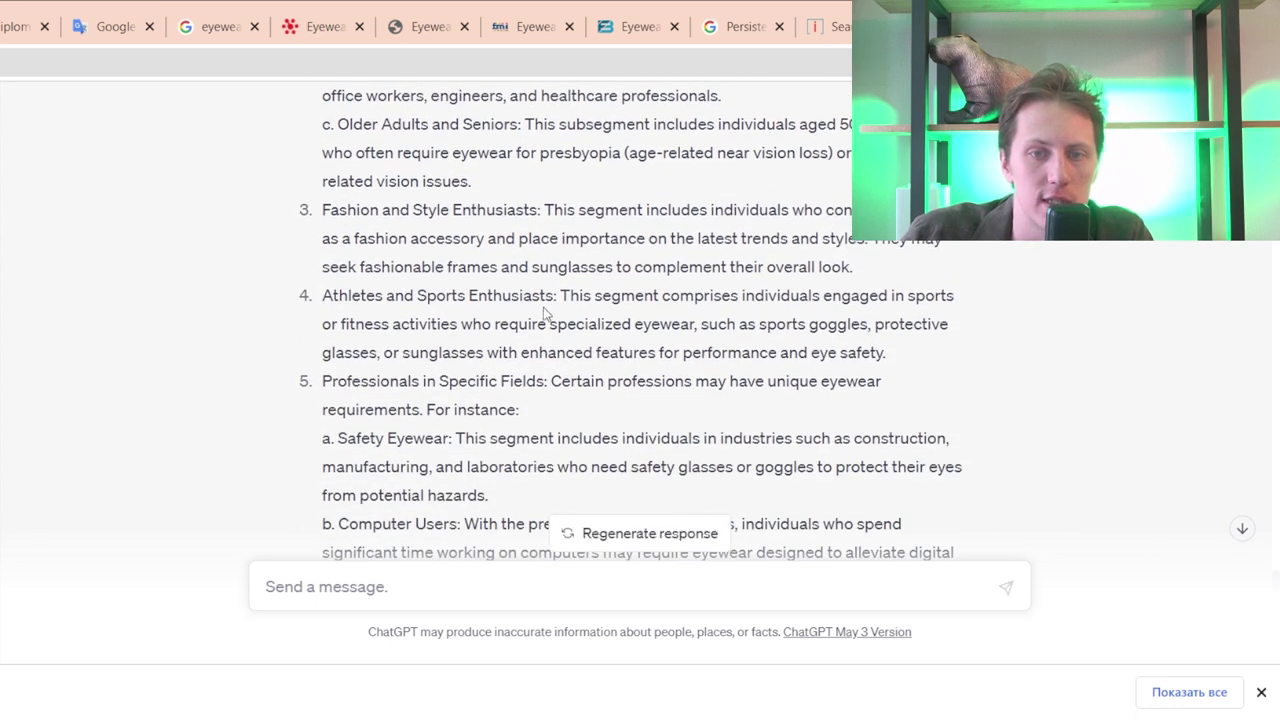
left_click_drag(543, 380, 514, 403)
scroll(381, 373, "down", 1)
left_click(514, 416)
scroll(517, 419, "down", 1)
scroll(517, 419, "down", 1)
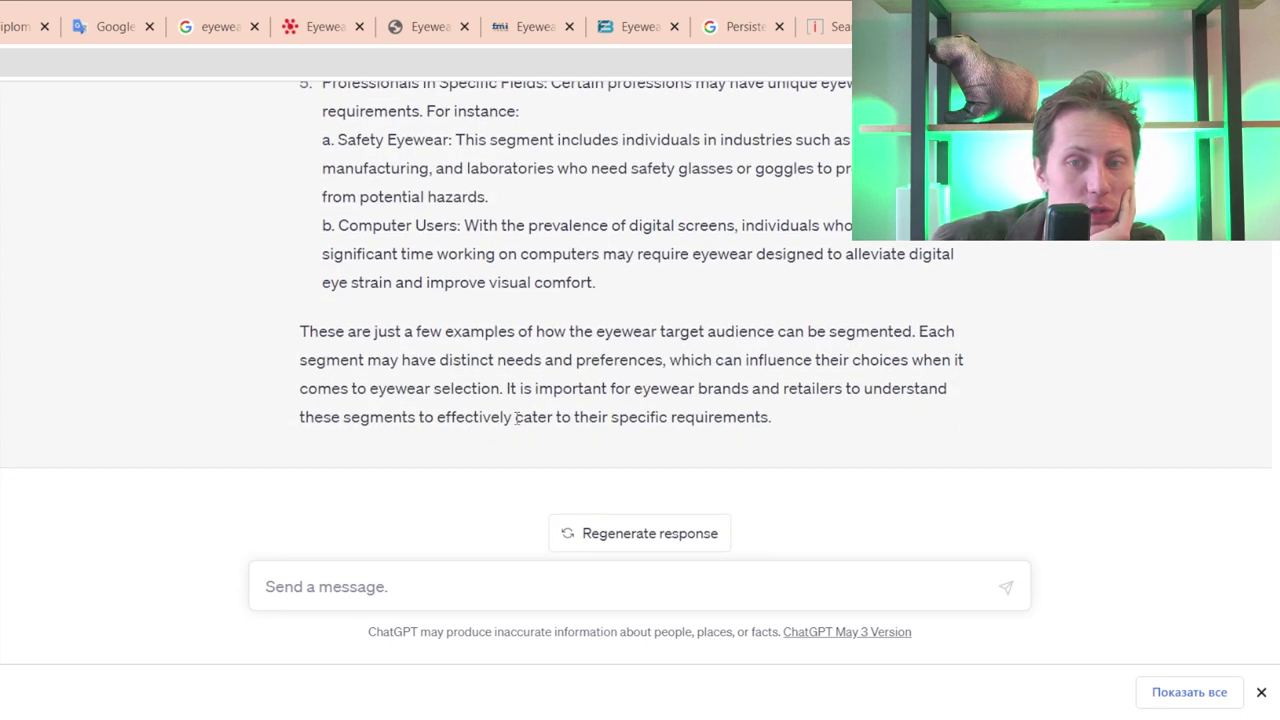
- Reuse the earlier prompt, extended to "Divide eyewear target audience by segments by specific vision correction needs", and send it
scroll(530, 405, "up", 10)
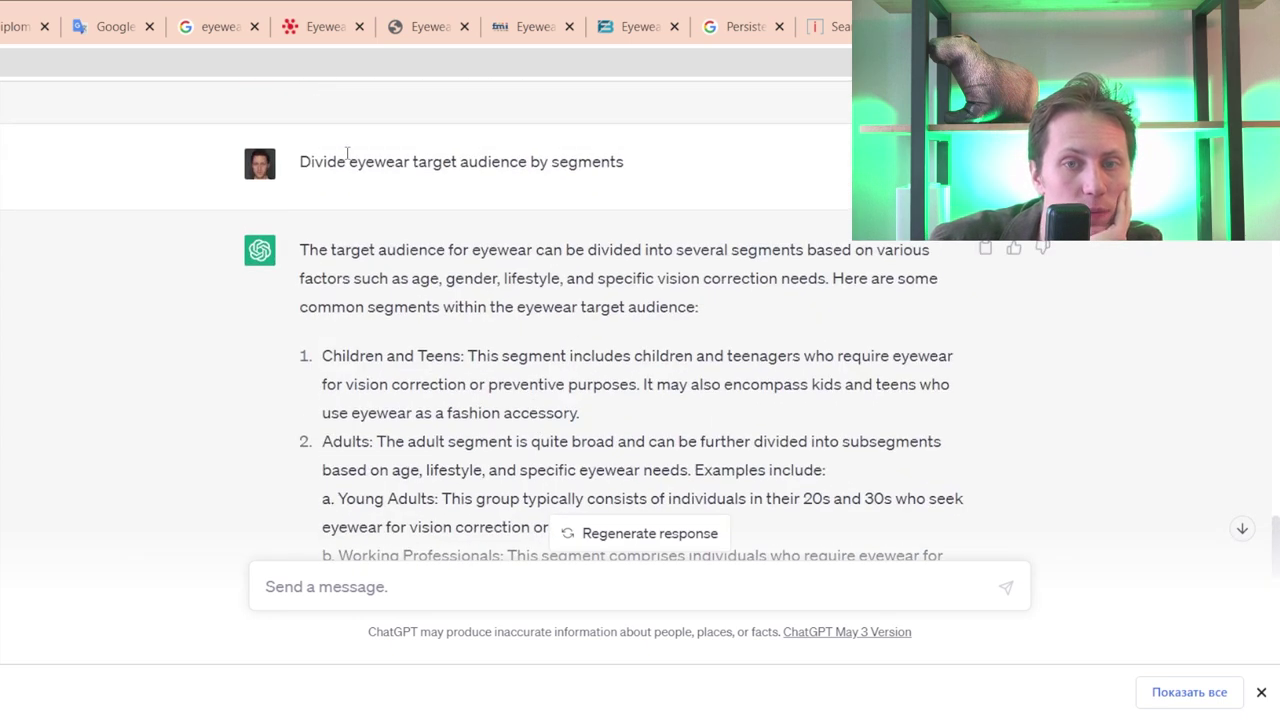
mouse_move(672, 175)
left_mouse_down()
mouse_move(292, 166)
mouse_move(671, 191)
left_mouse_up()
left_click(308, 160)
key("ctrl+c")
left_click(500, 588)
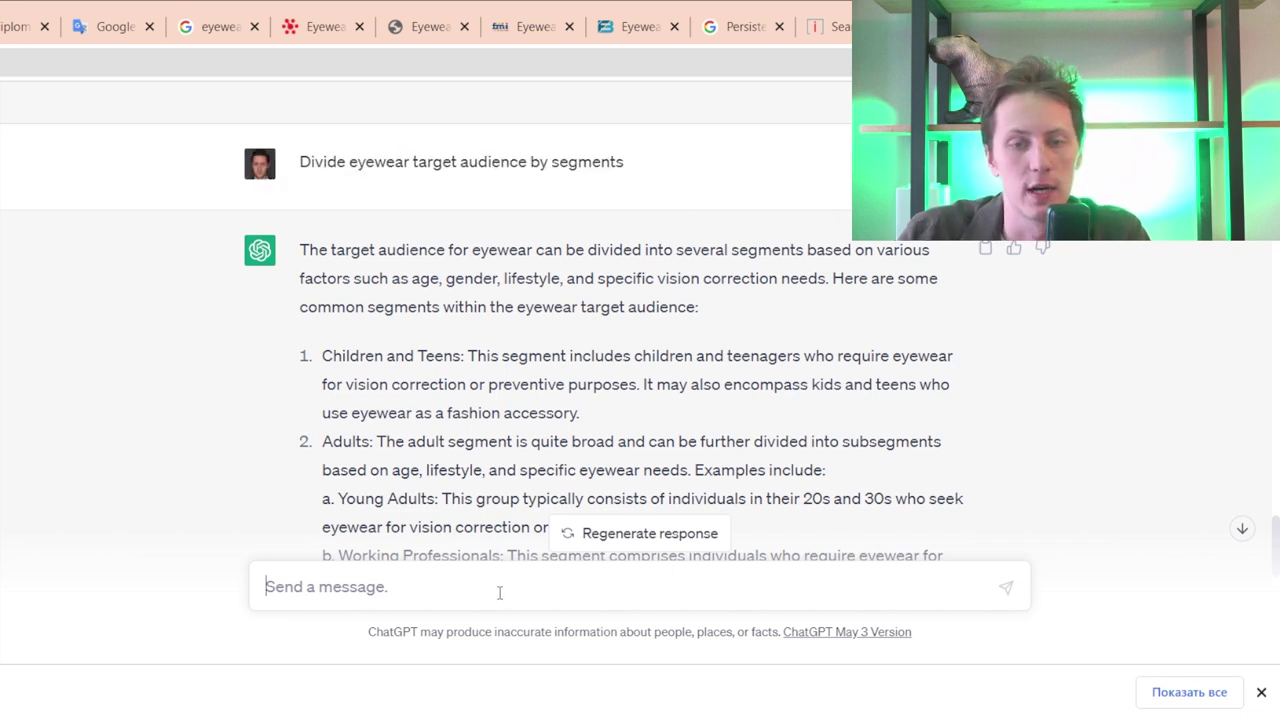
key("ctrl+v")
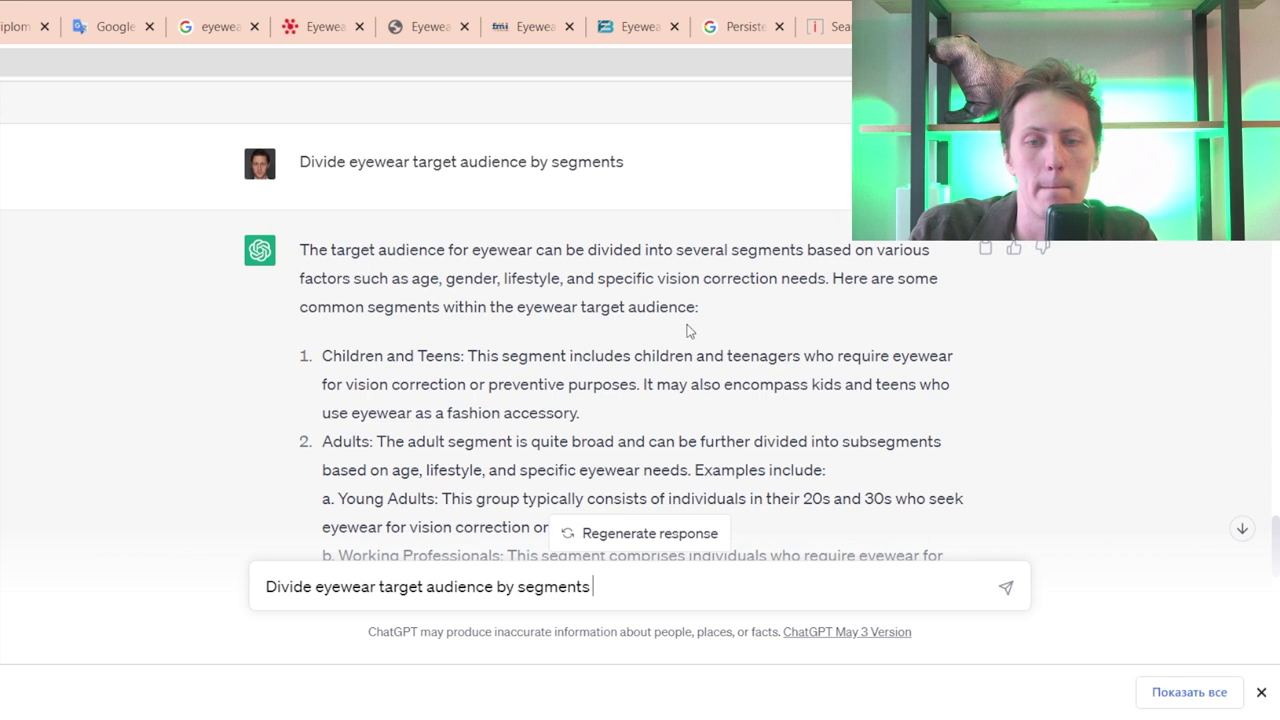
type("by ")
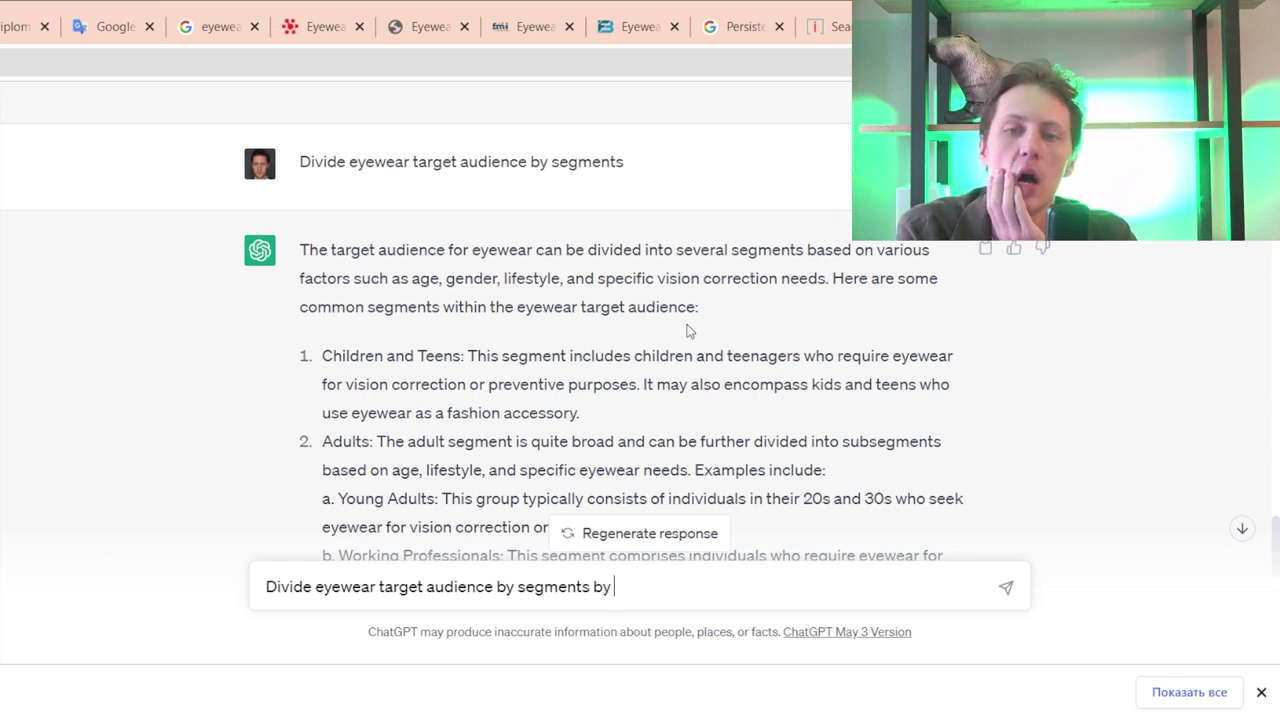
type("spe")
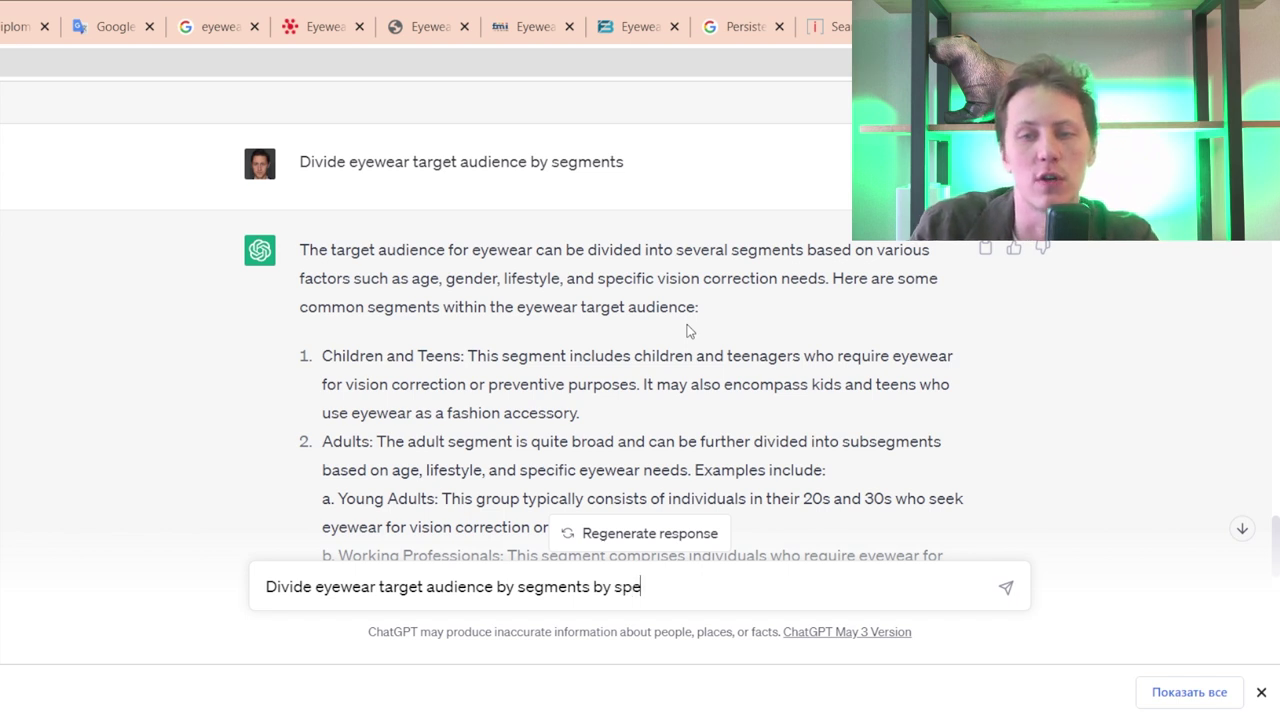
type("cific ")
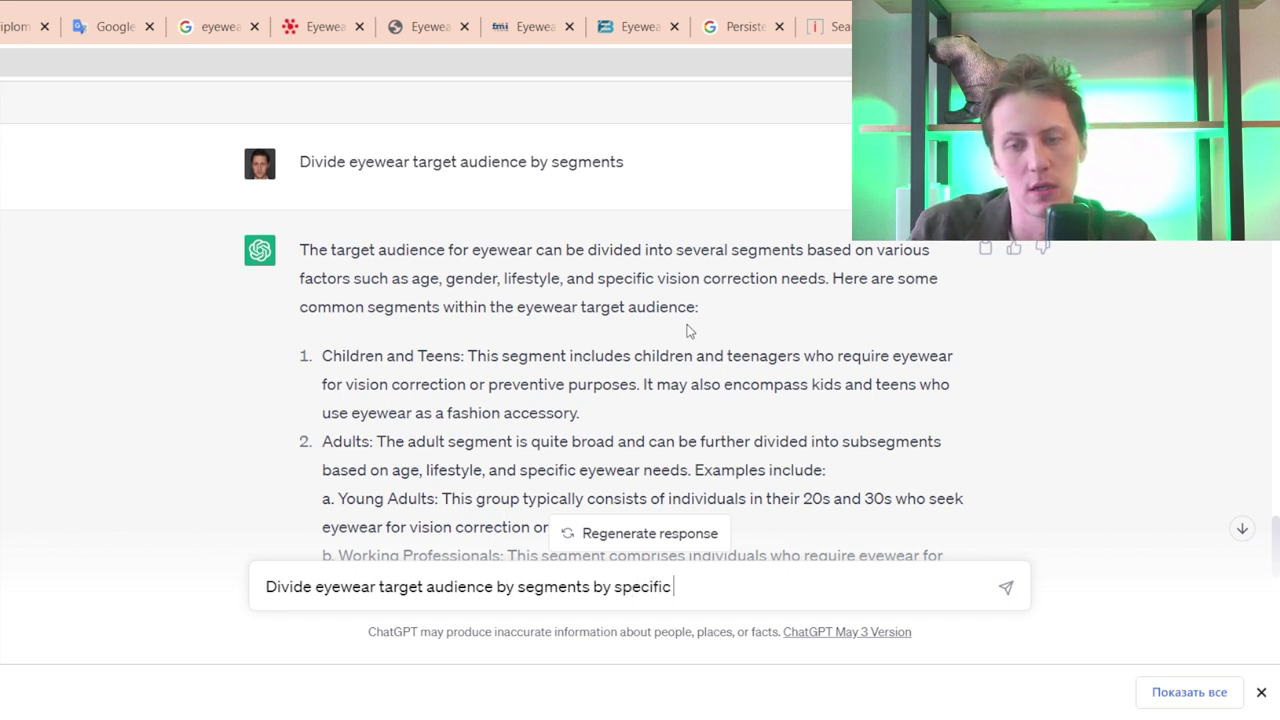
type("vision correction n")
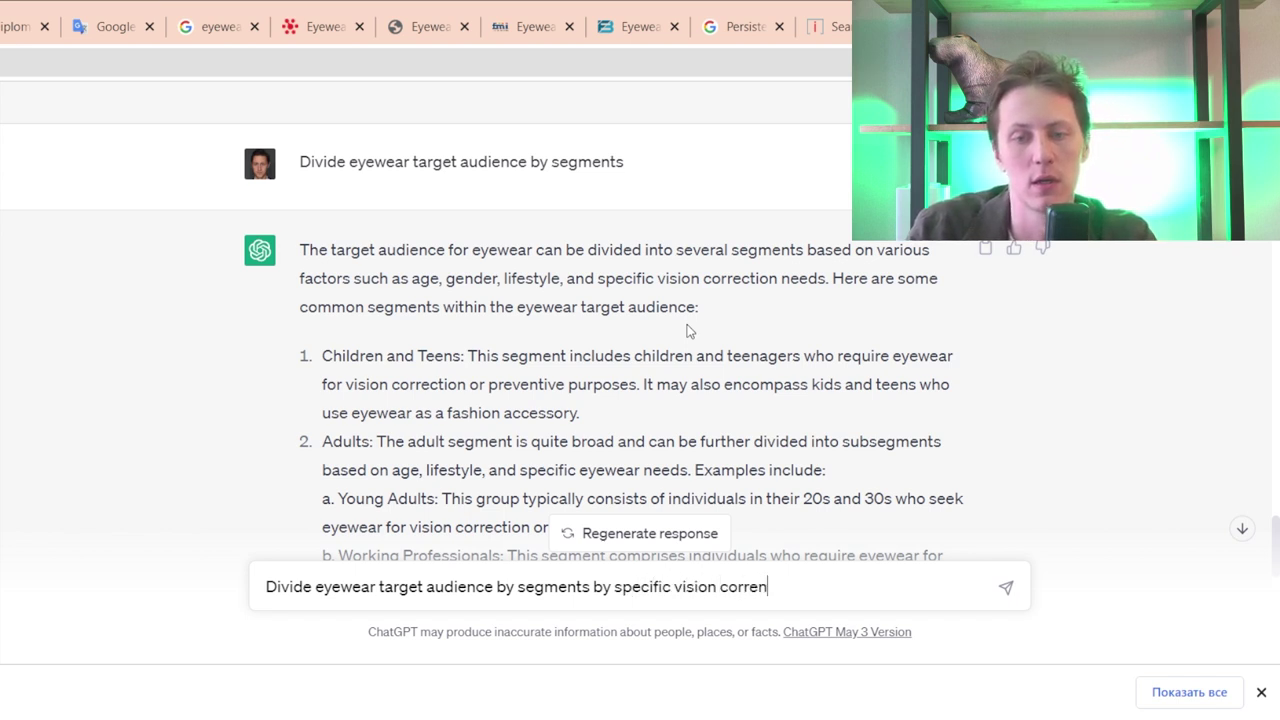
type("eeds")
key("Return")
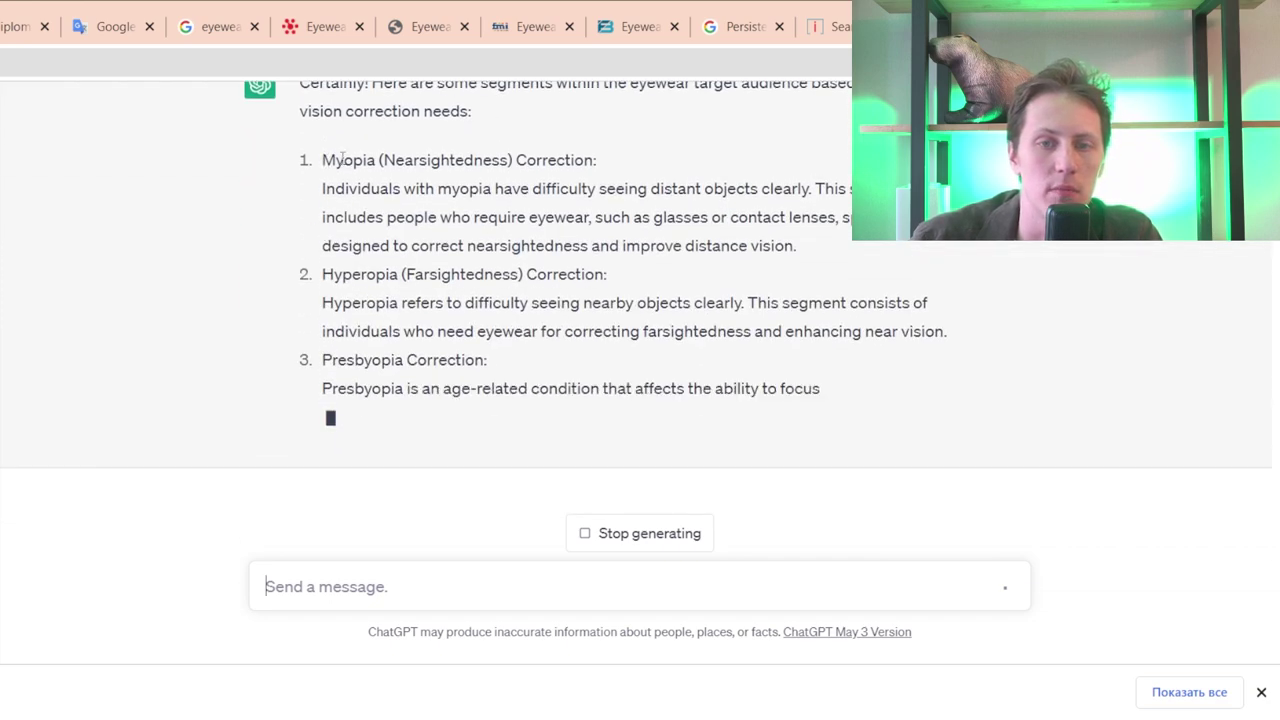
- Read the reply on vision correction segments, checking each correction type and its description
scroll(345, 375, "up", 3)
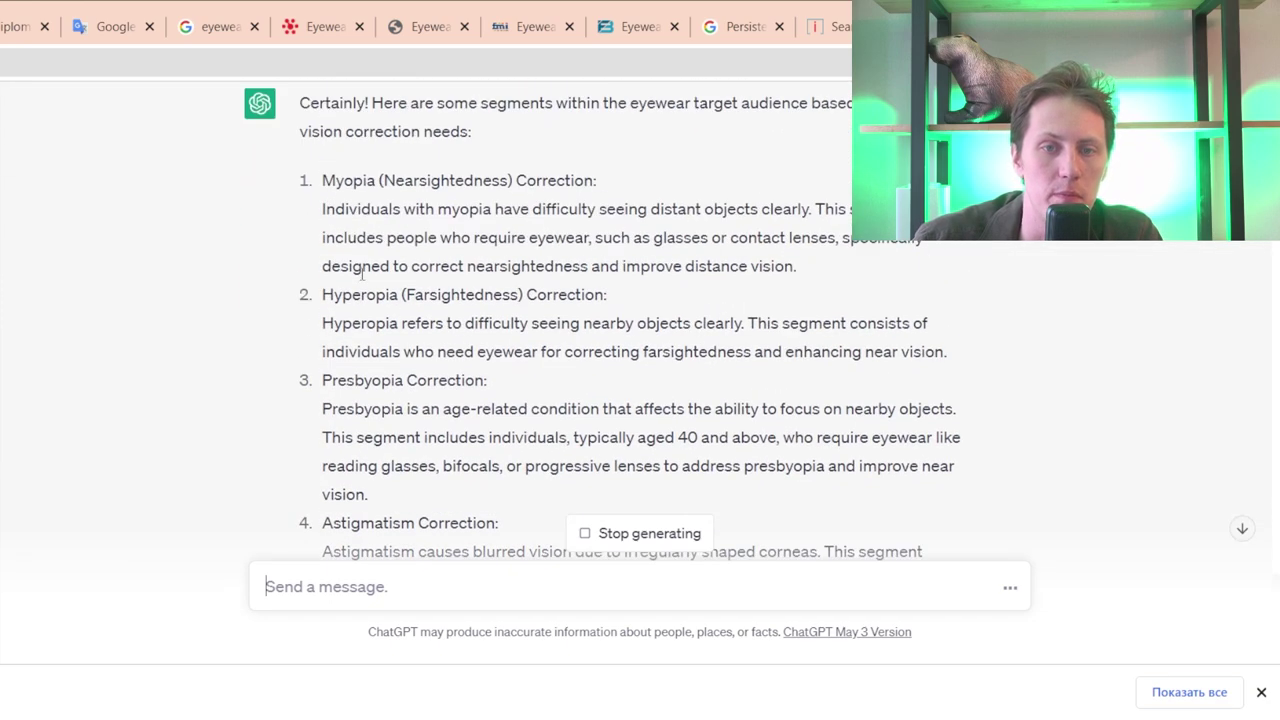
left_click_drag(323, 385, 521, 372)
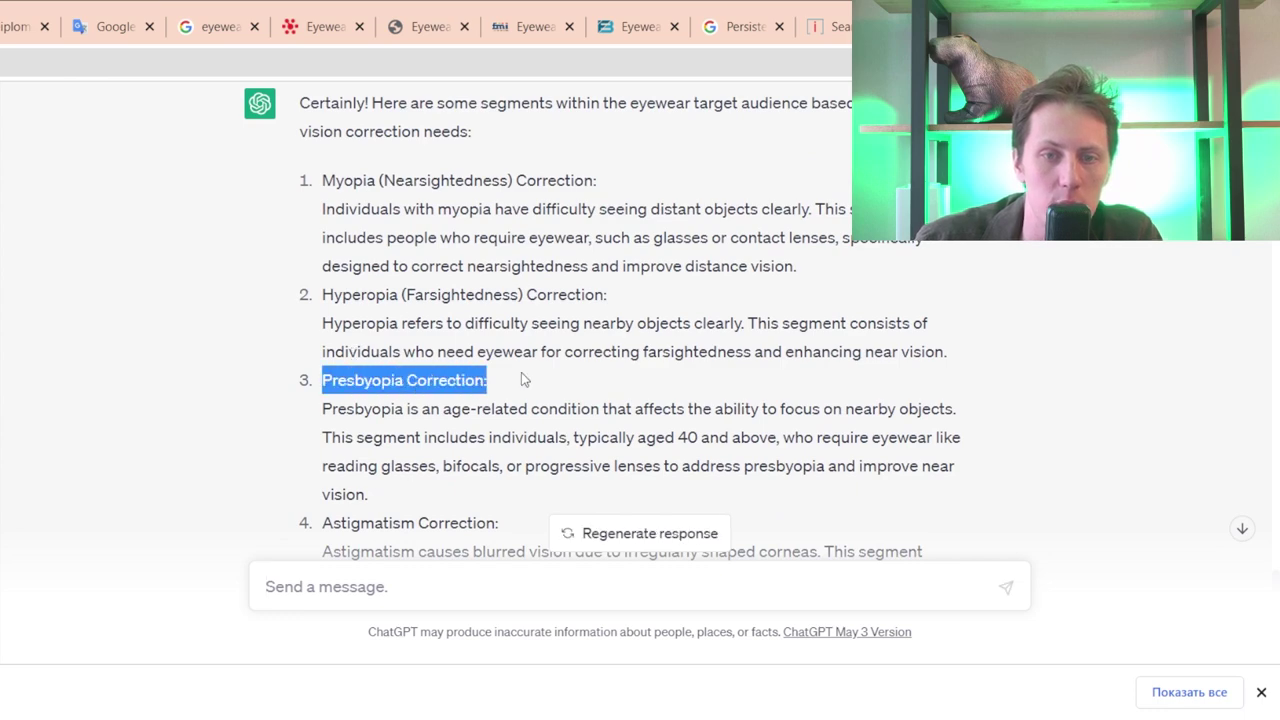
scroll(525, 376, "down", 3)
scroll(374, 313, "down", 2)
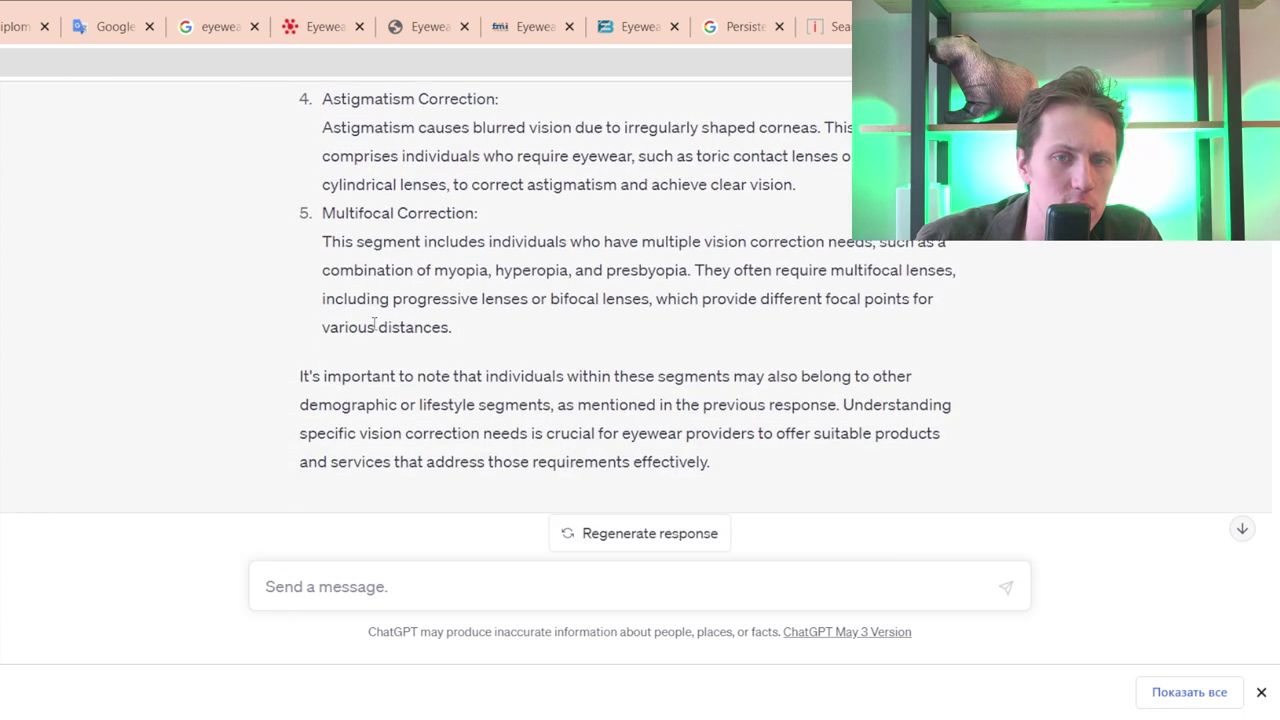
scroll(492, 296, "up", 3)
left_click_drag(488, 293, 322, 320)
left_click(363, 357)
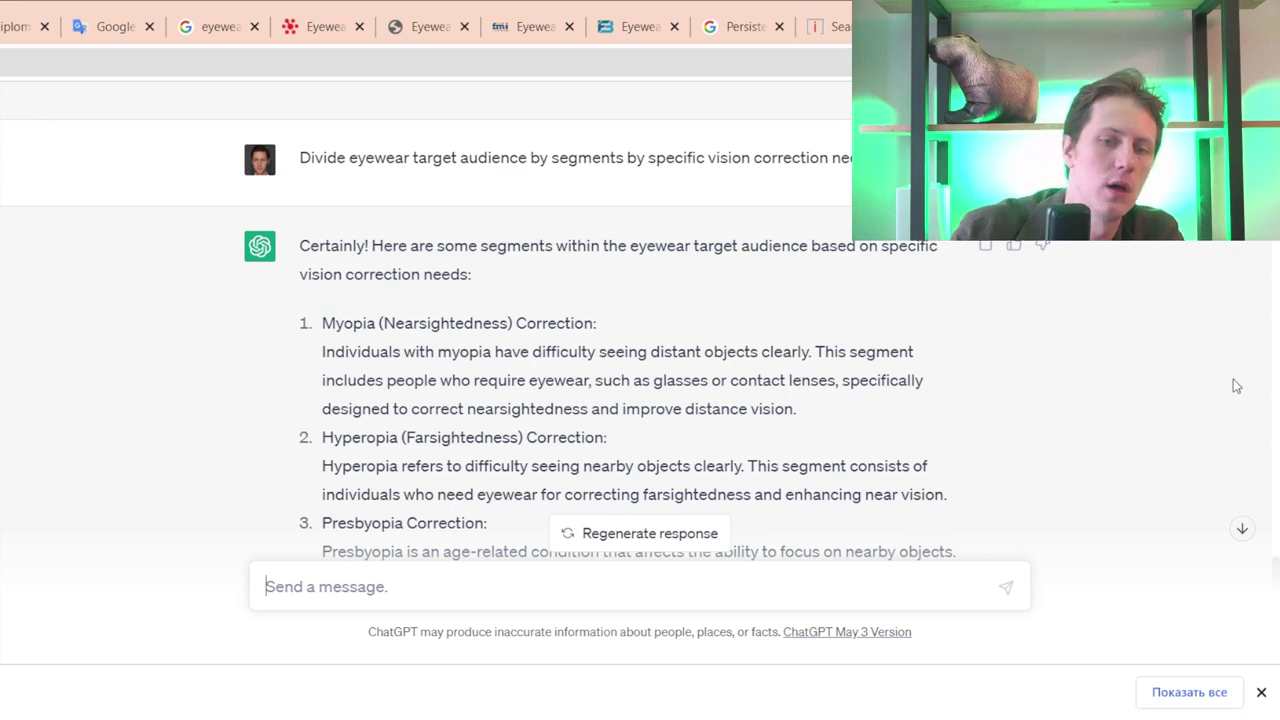
- Send the follow-up prompt "Now by professional needs" to ChatGPT
type("Now by pr")
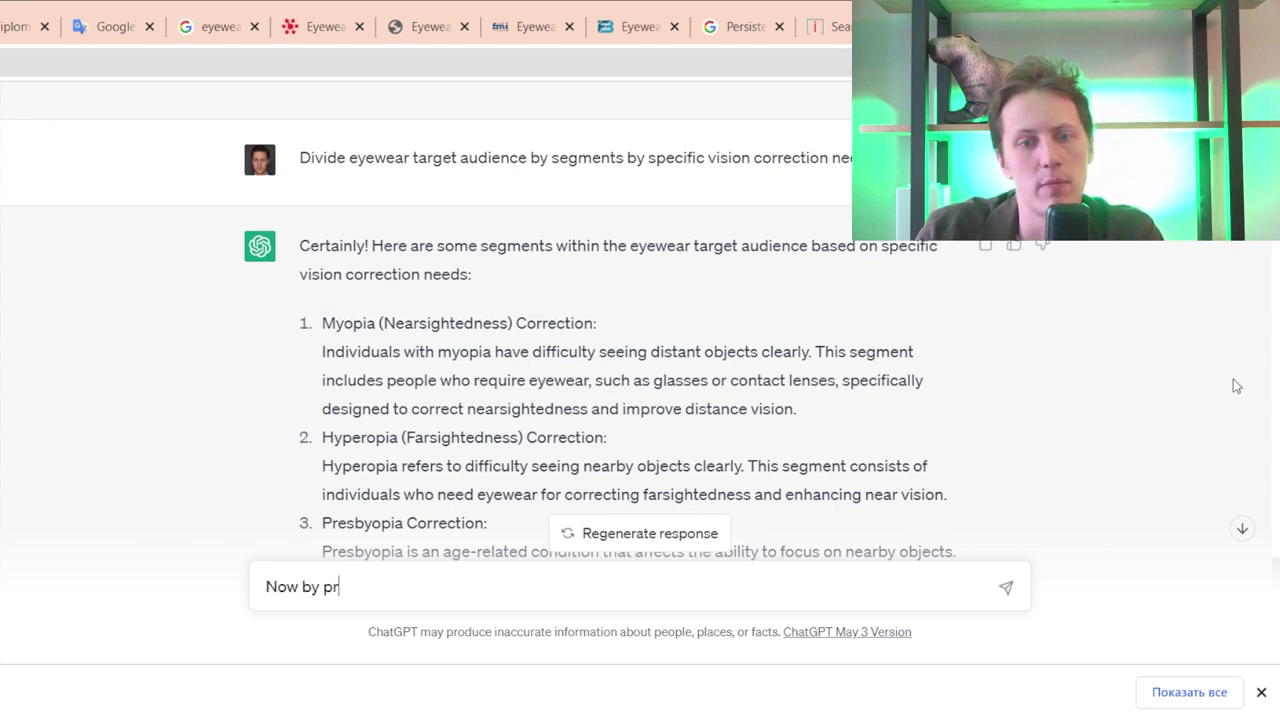
type("ofes")
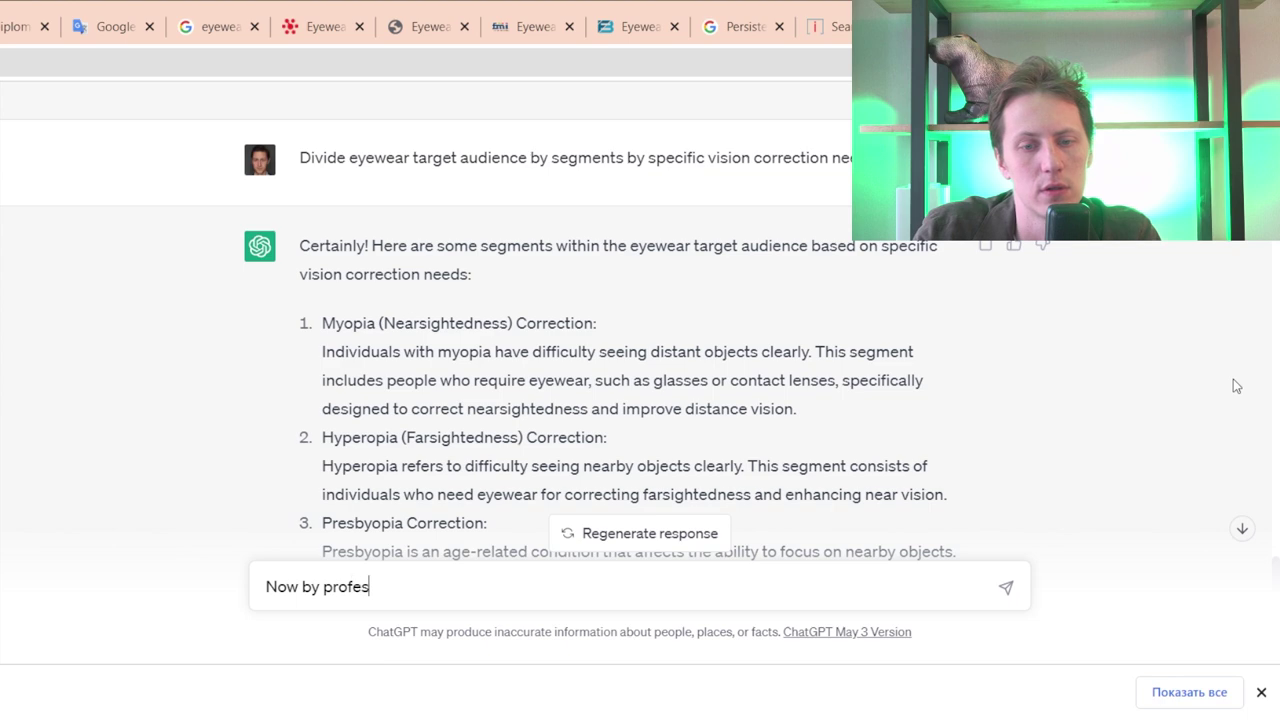
type("sional needs")
key("Return")
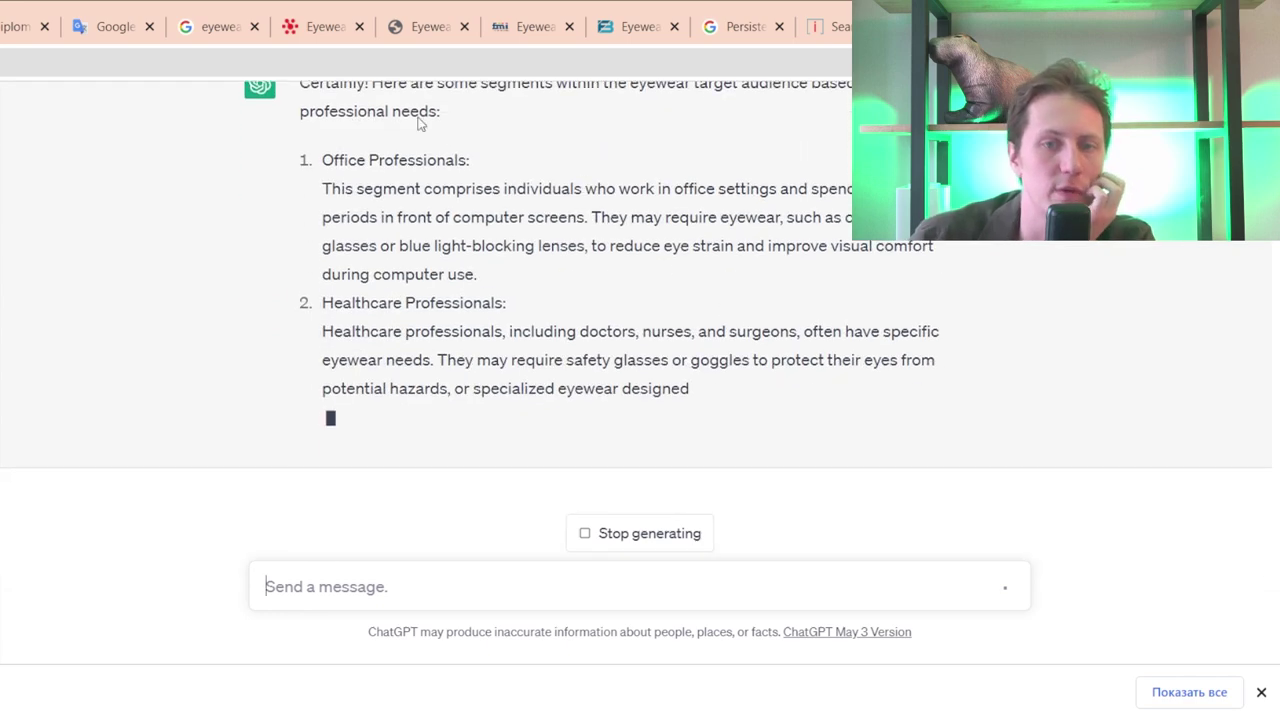
- Read the reply on professional-needs segments, examining each occupational group and the eyewear it requires
scroll(508, 252, "up", 2)
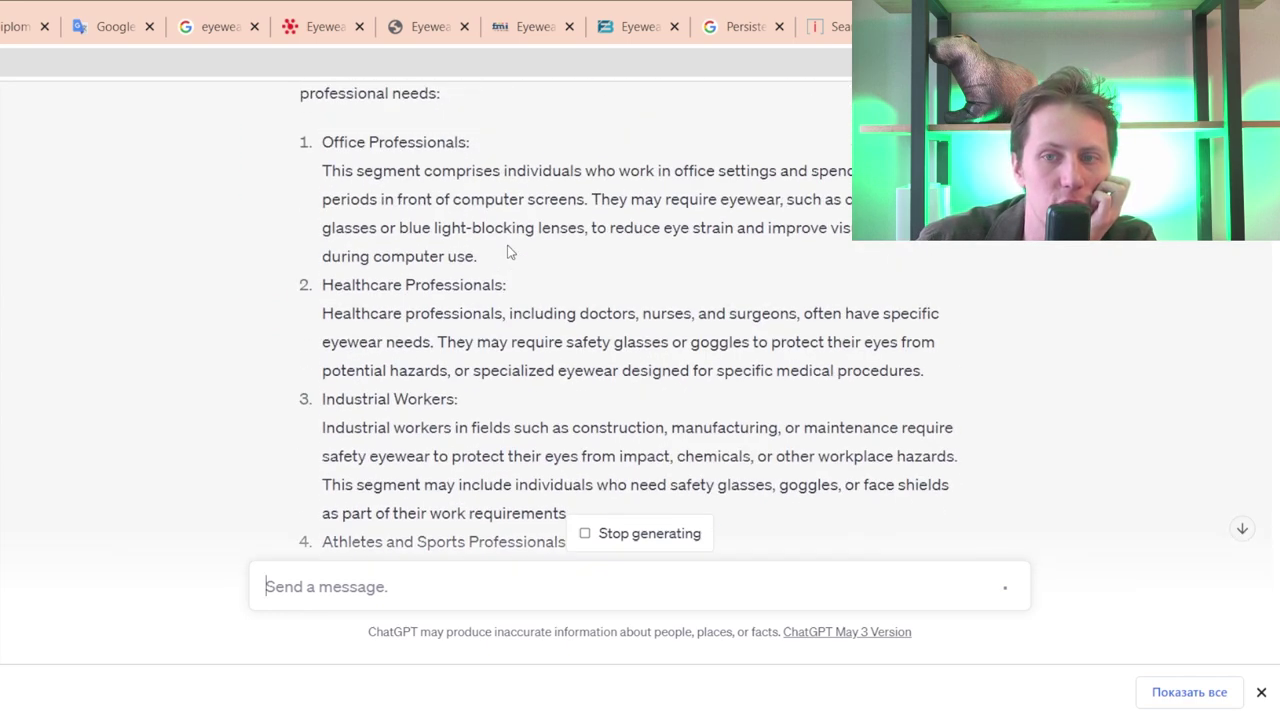
scroll(508, 252, "up", 1)
left_click_drag(422, 347, 652, 377)
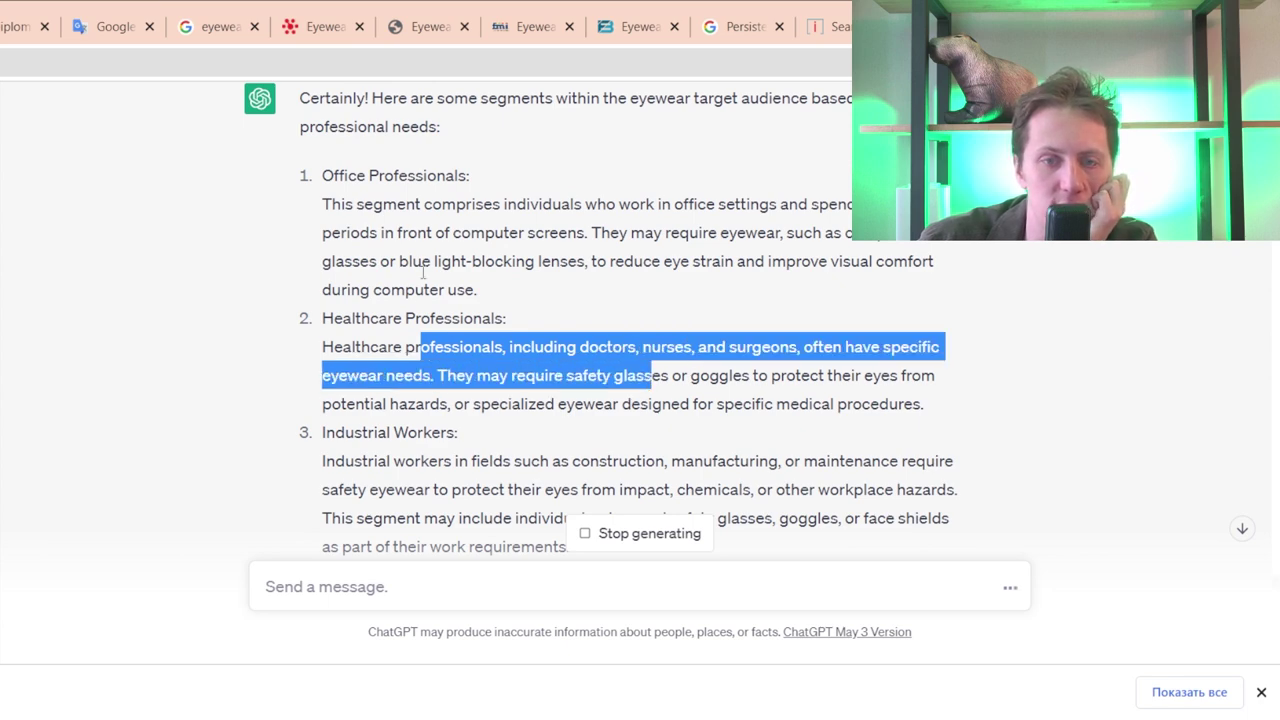
scroll(398, 245, "down", 2)
left_click_drag(352, 372, 550, 428)
scroll(520, 420, "down", 2)
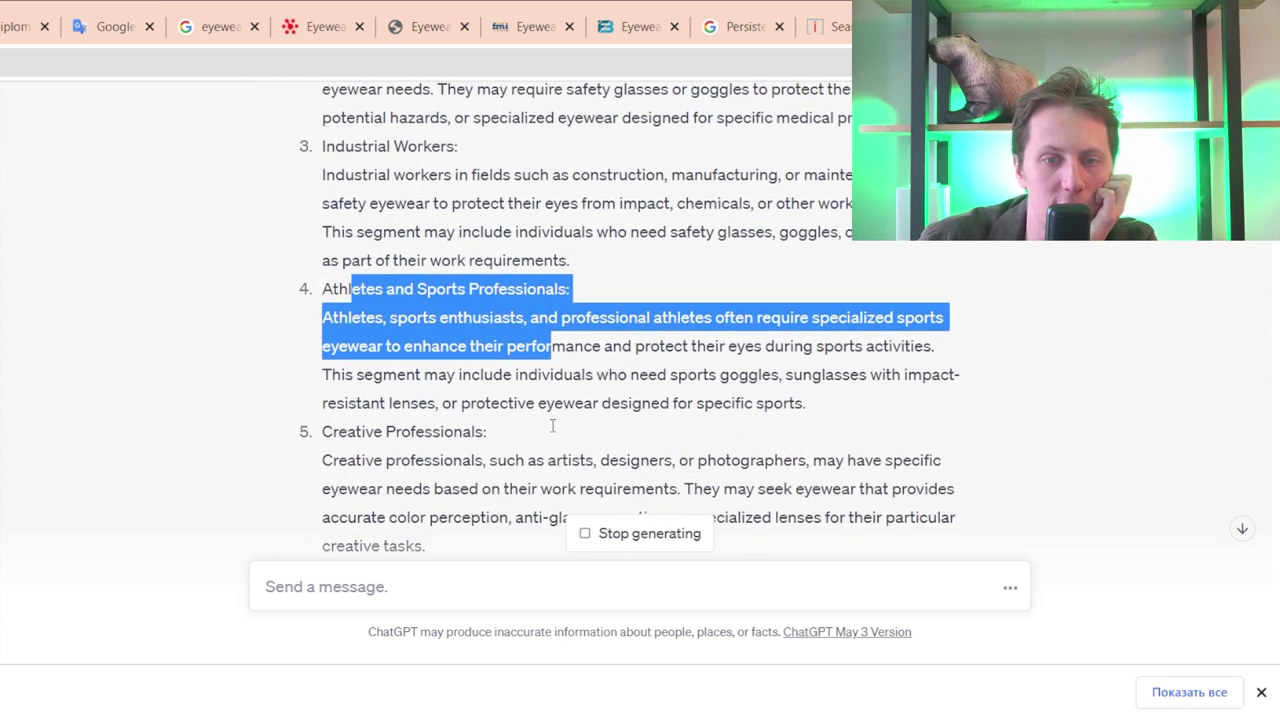
left_click_drag(387, 310, 454, 396)
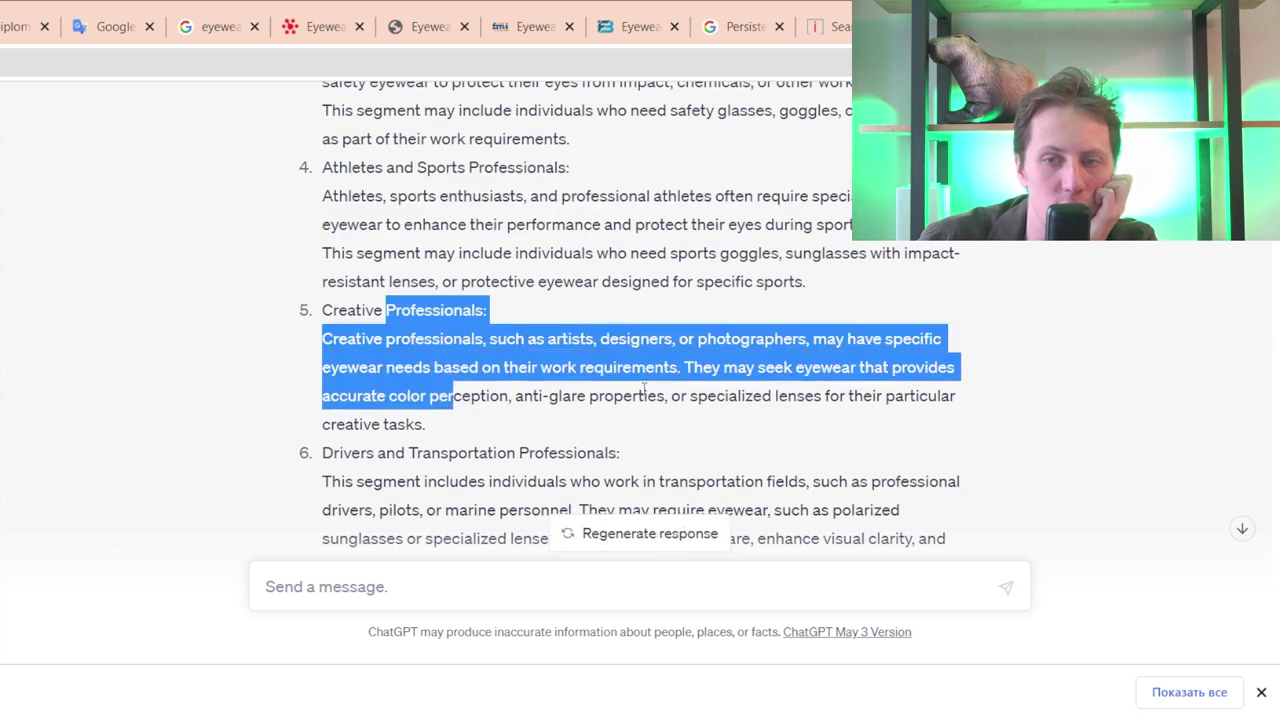
scroll(423, 372, "down", 1)
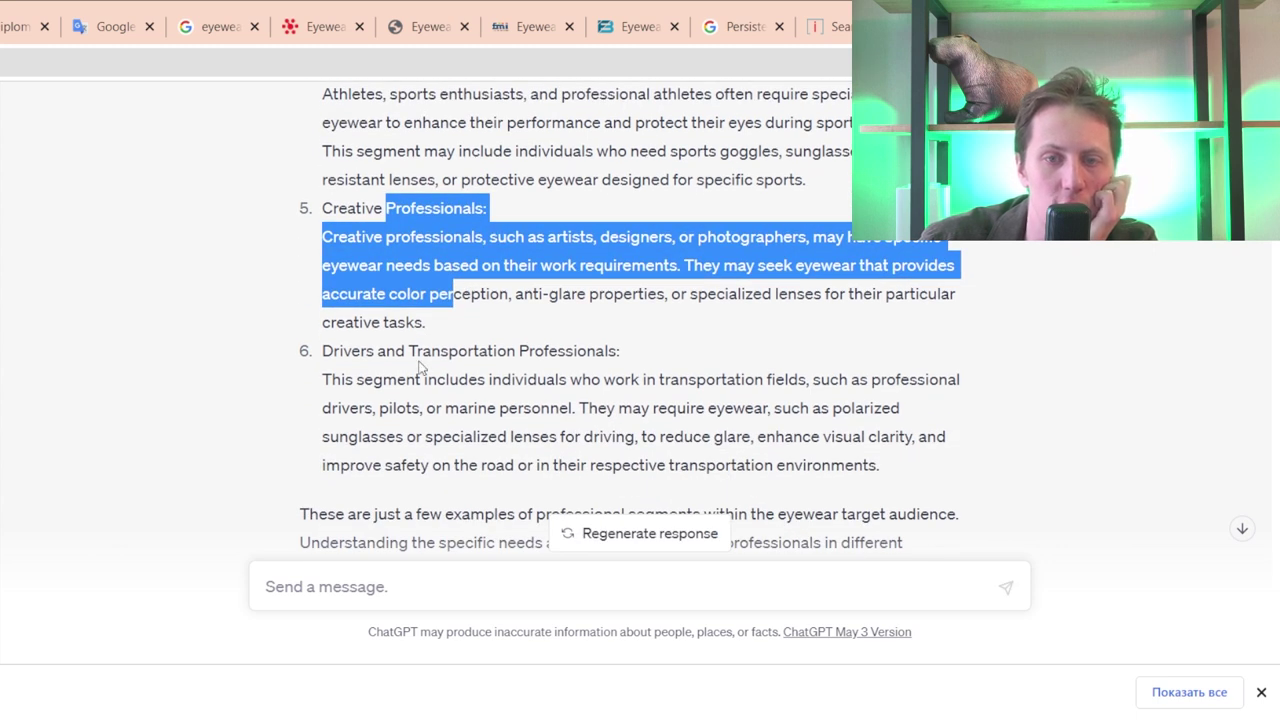
left_click_drag(407, 352, 540, 437)
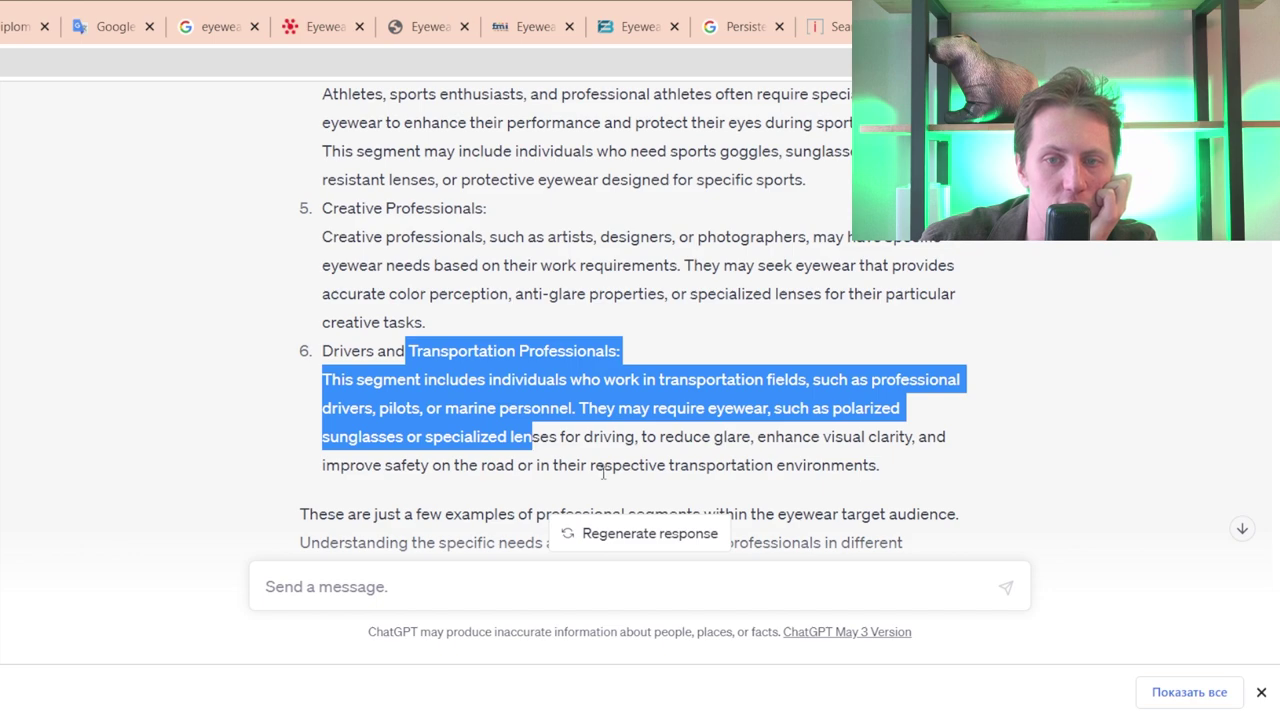
- Check the ChatGPT replies on professional and vision correction segments against the thesis's empty target audience segmentation subsection
left_click_drag(604, 466, 500, 380)
scroll(503, 400, "down", 2)
scroll(505, 390, "up", 10)
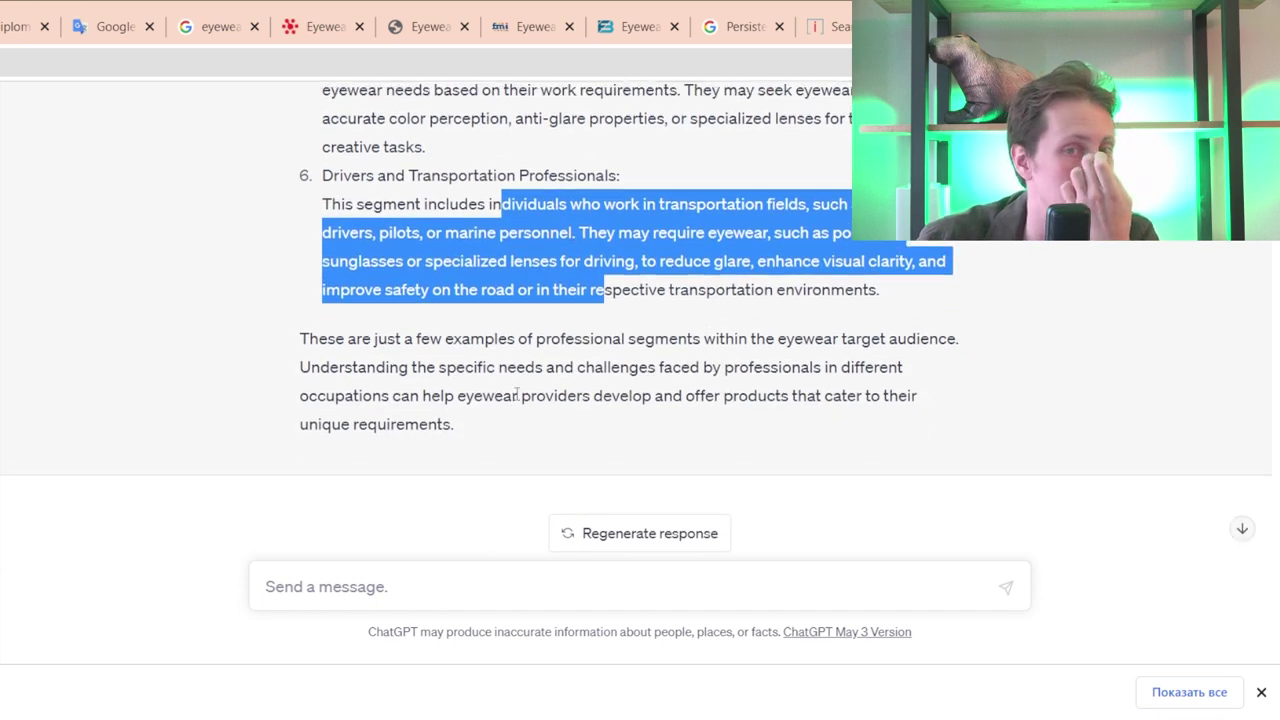
scroll(500, 390, "up", 4)
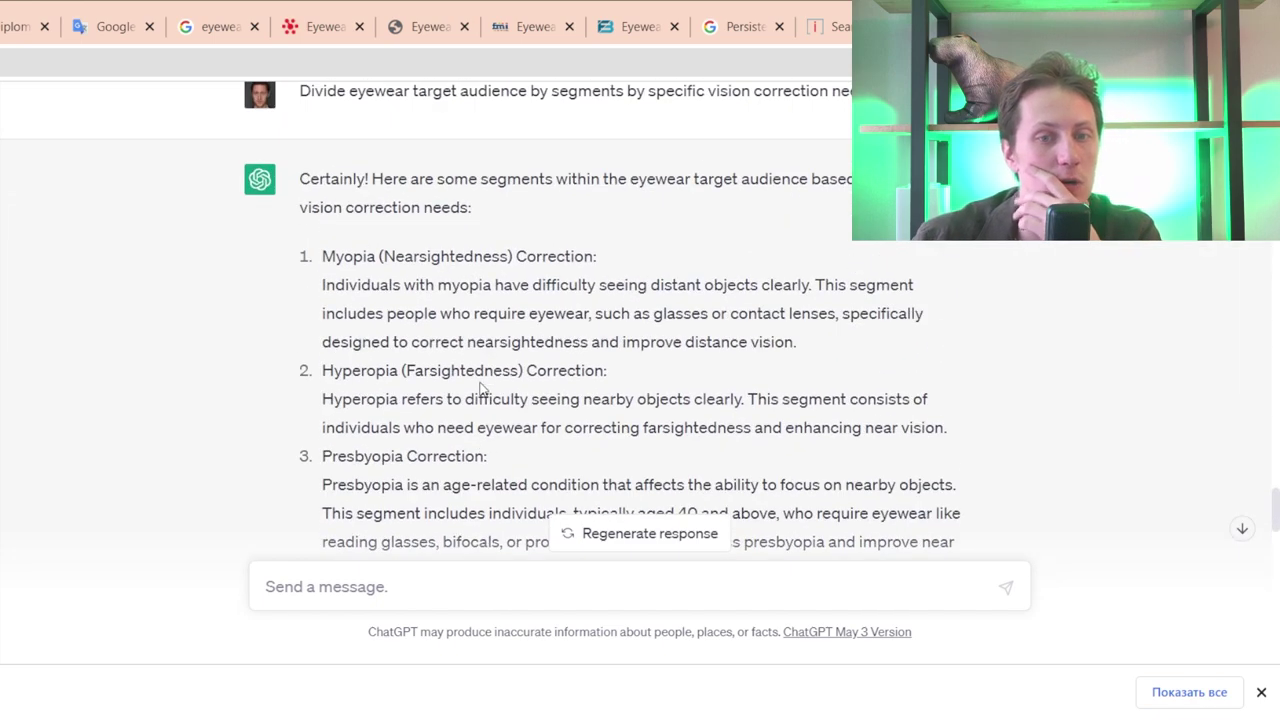
scroll(180, 86, "down", 7)
key("ctrl+shift+Tab")
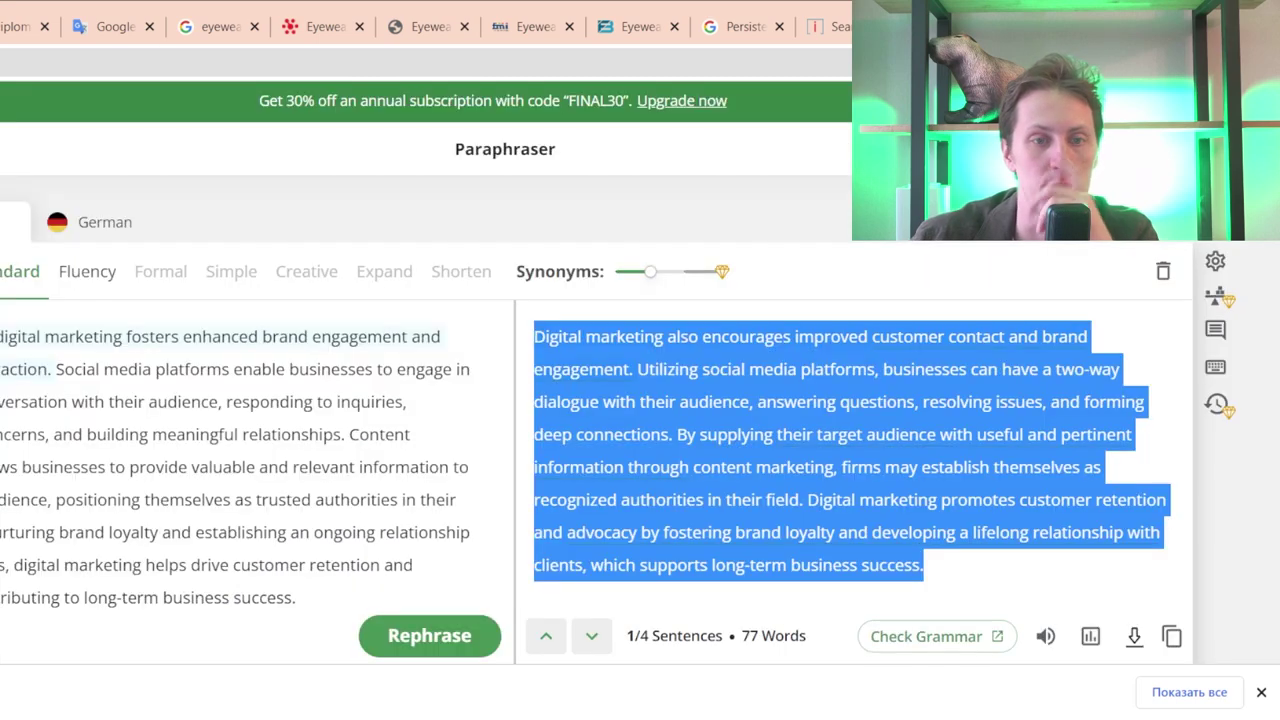
left_click(20, 26)
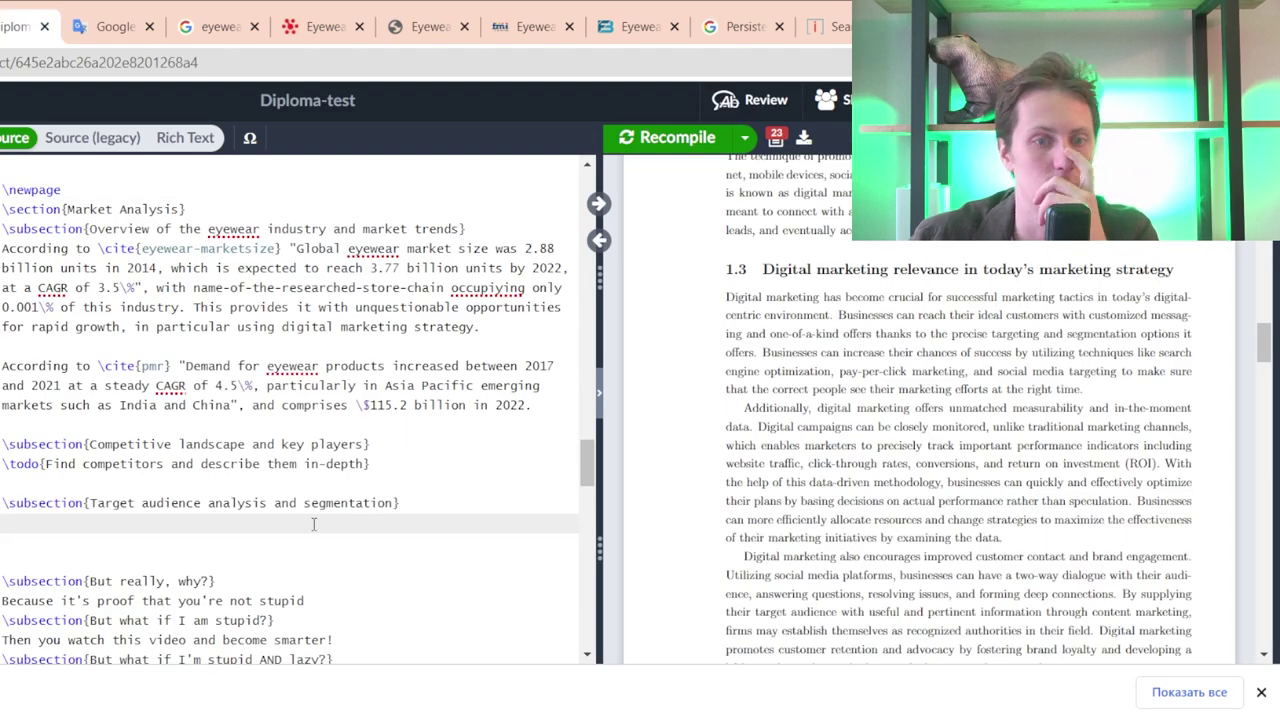
key("ctrl+shift+Tab")
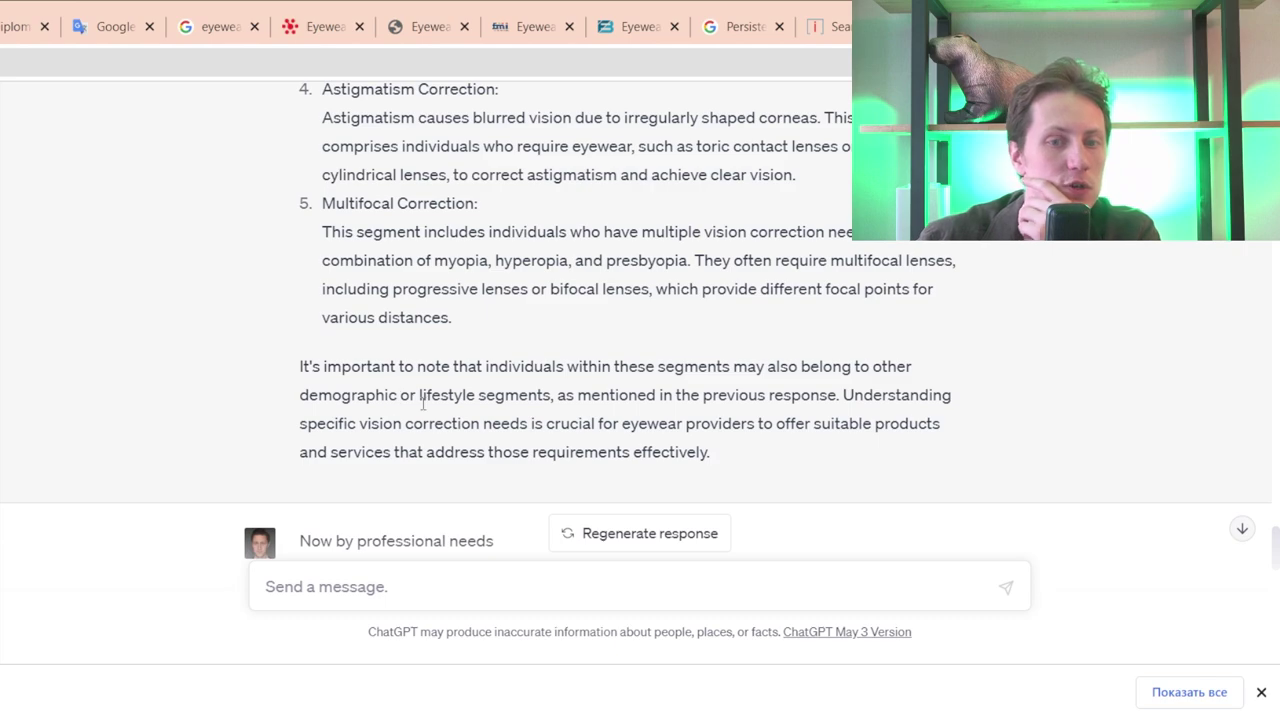
- Review all the ChatGPT segment lists again, examining the professional groups and especially the Athletes and Sports Professionals segment
scroll(423, 403, "up", 6)
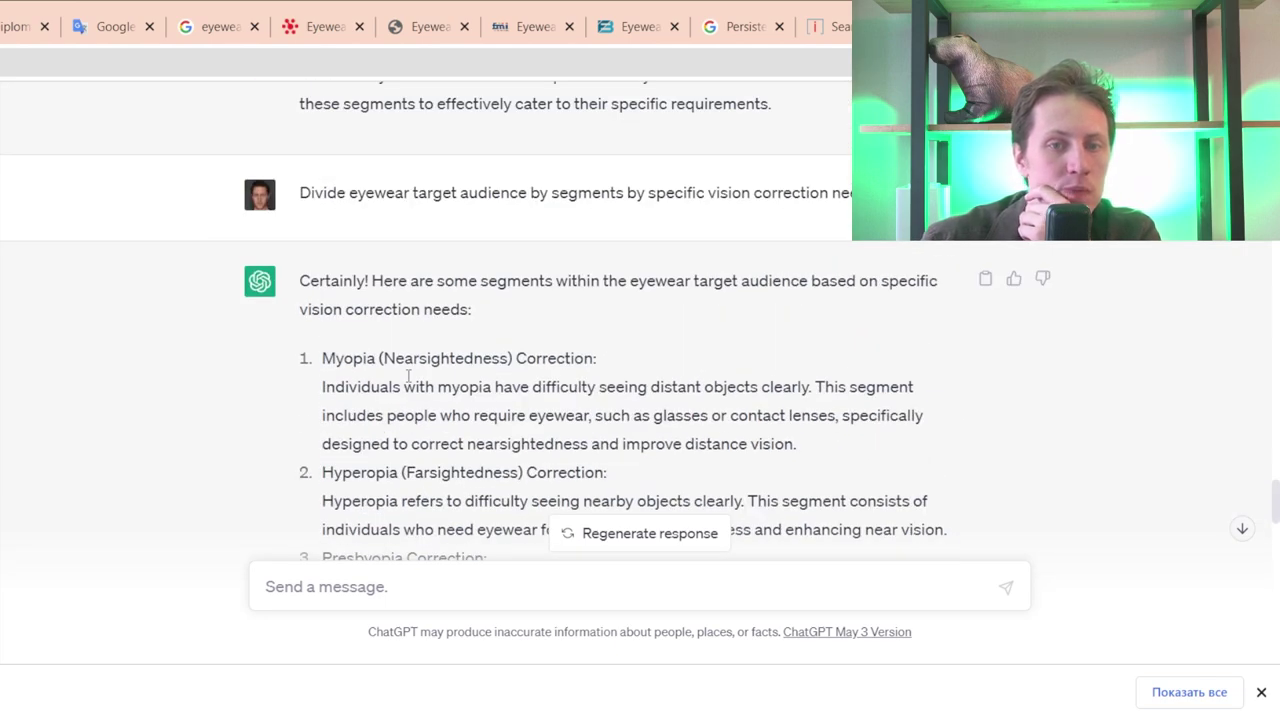
scroll(408, 376, "down", 5)
scroll(404, 400, "up", 1)
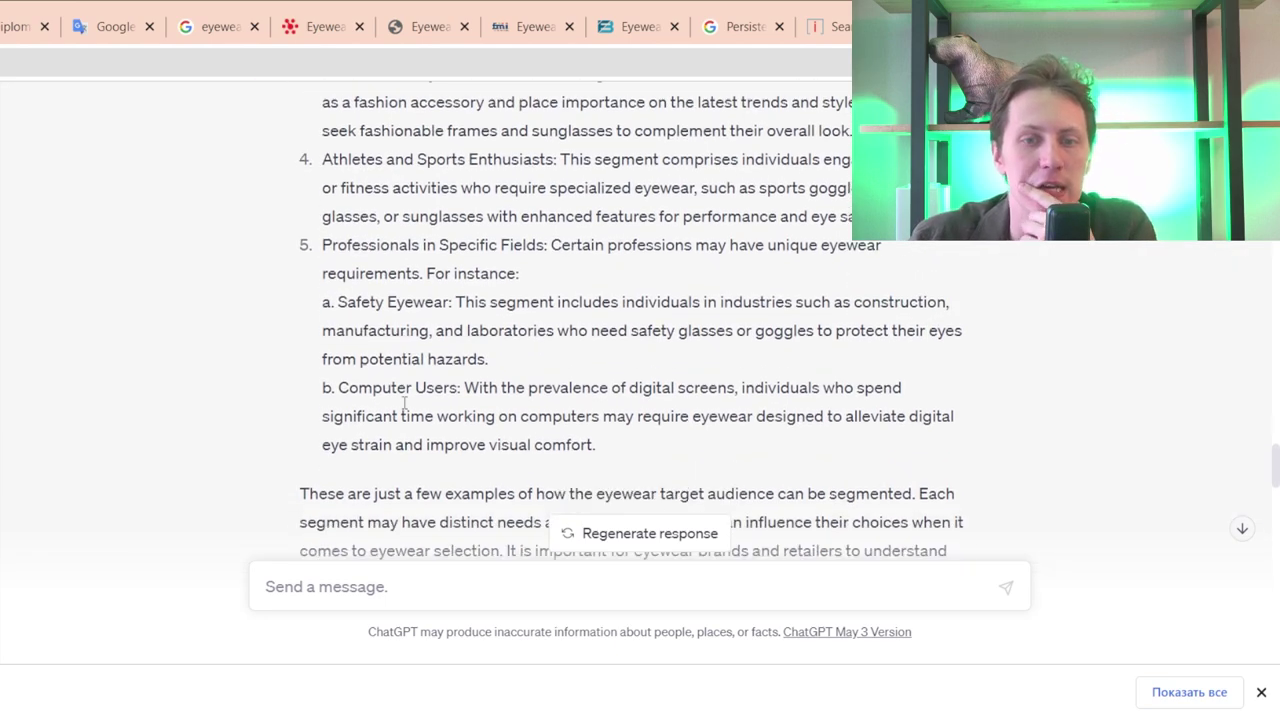
scroll(404, 403, "up", 5)
scroll(395, 379, "down", 7)
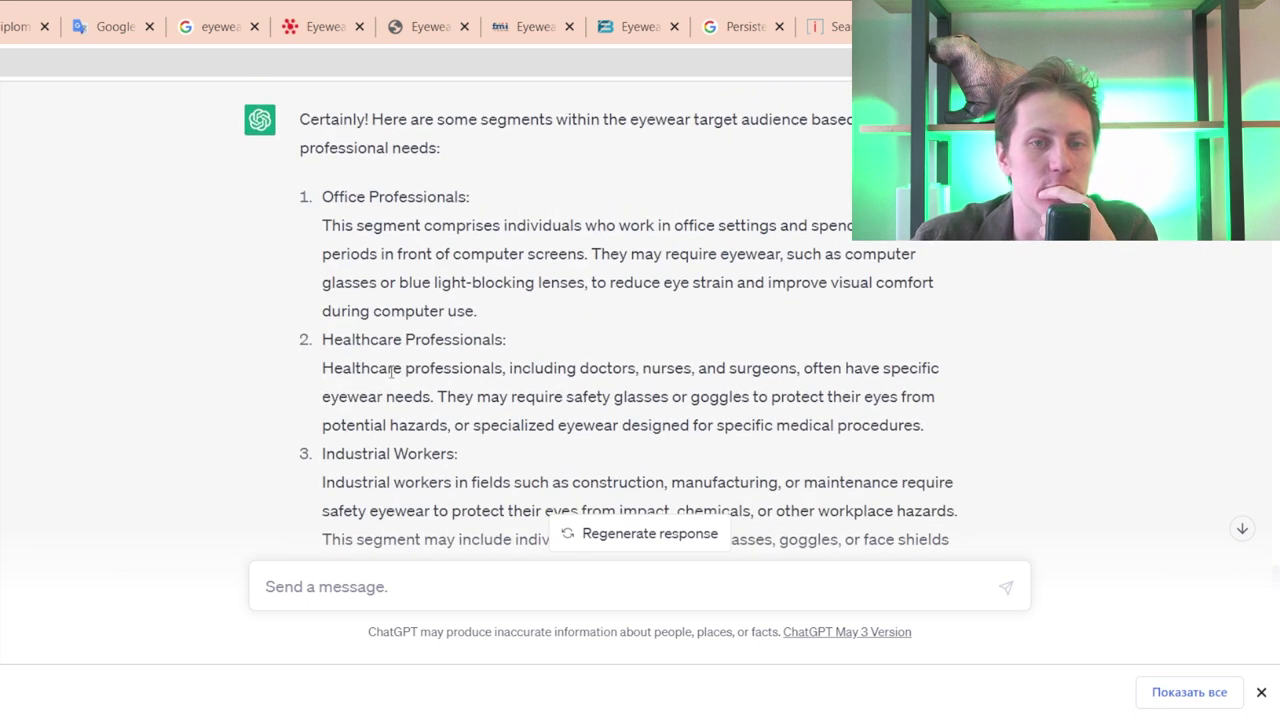
scroll(390, 372, "down", 2)
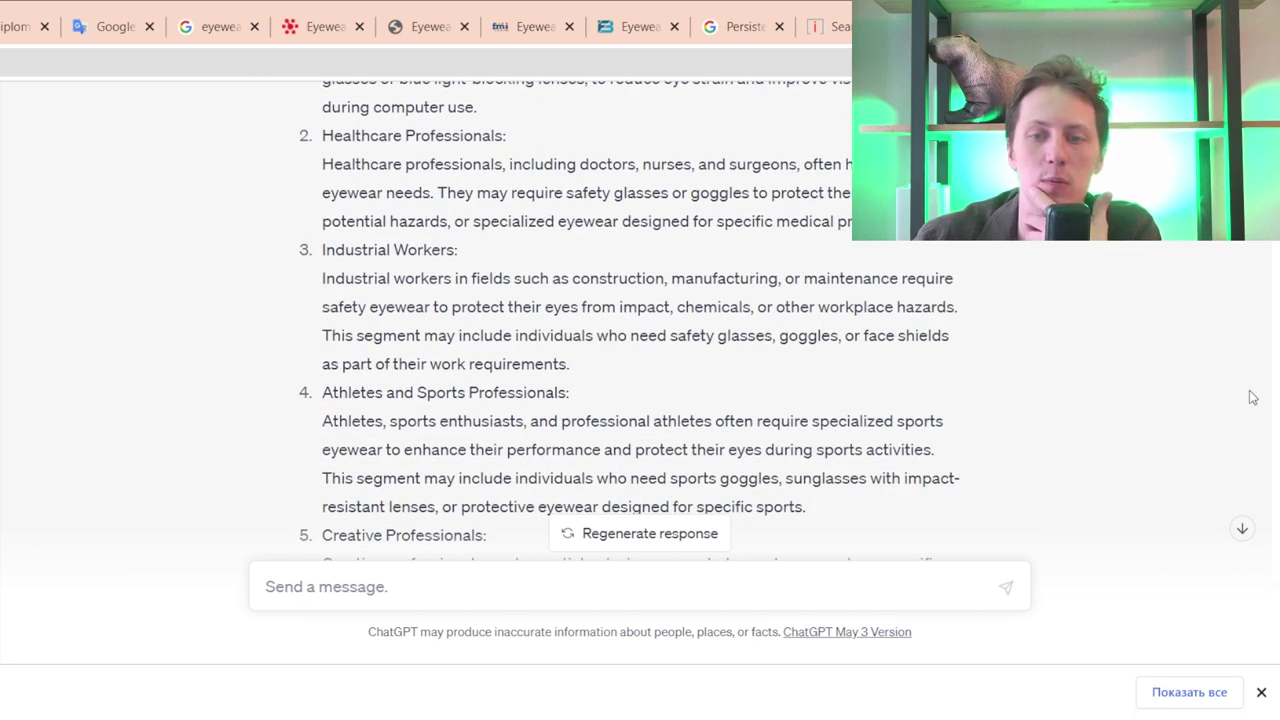
scroll(860, 449, "down", 4)
scroll(843, 432, "down", 1)
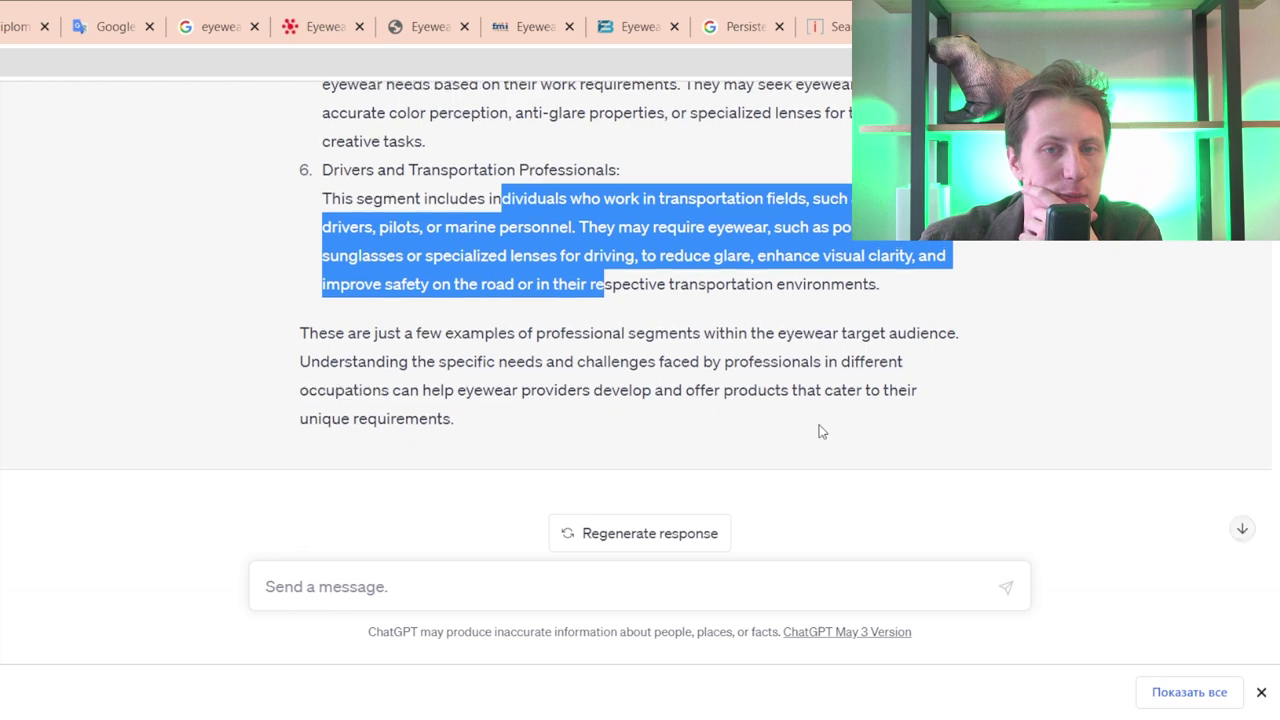
scroll(820, 430, "up", 2)
scroll(818, 428, "up", 3)
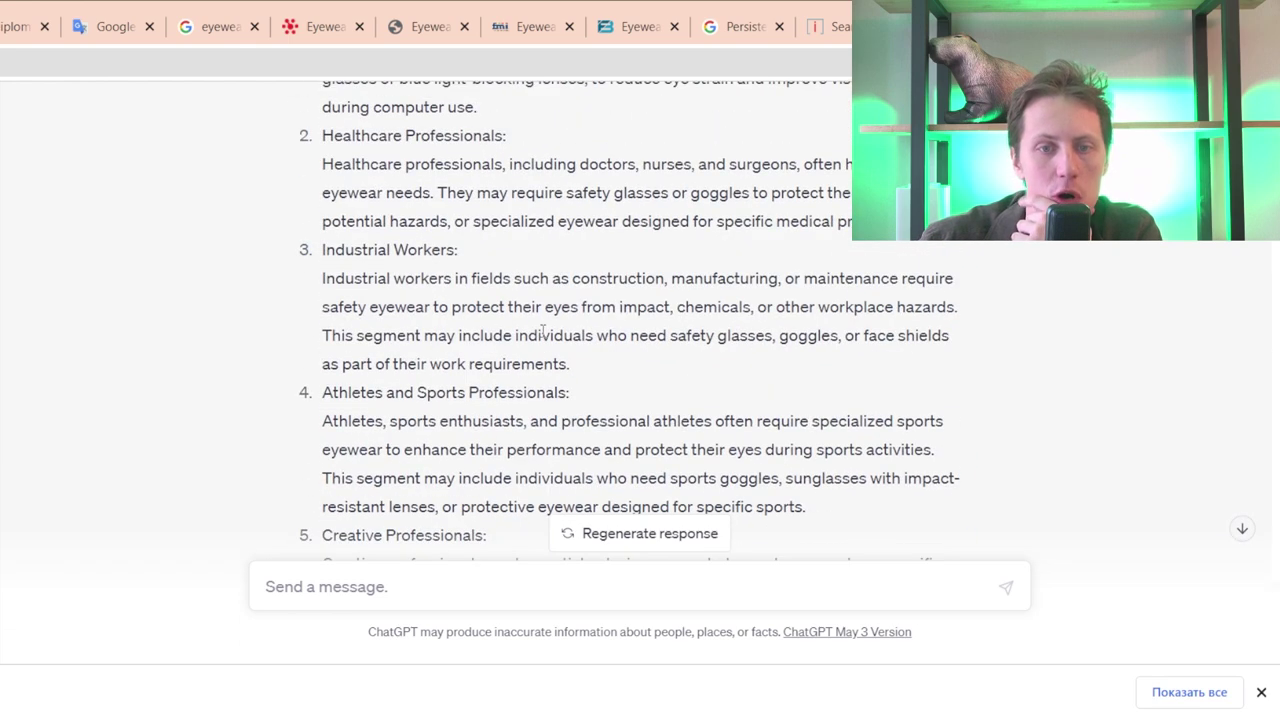
left_click_drag(322, 392, 712, 388)
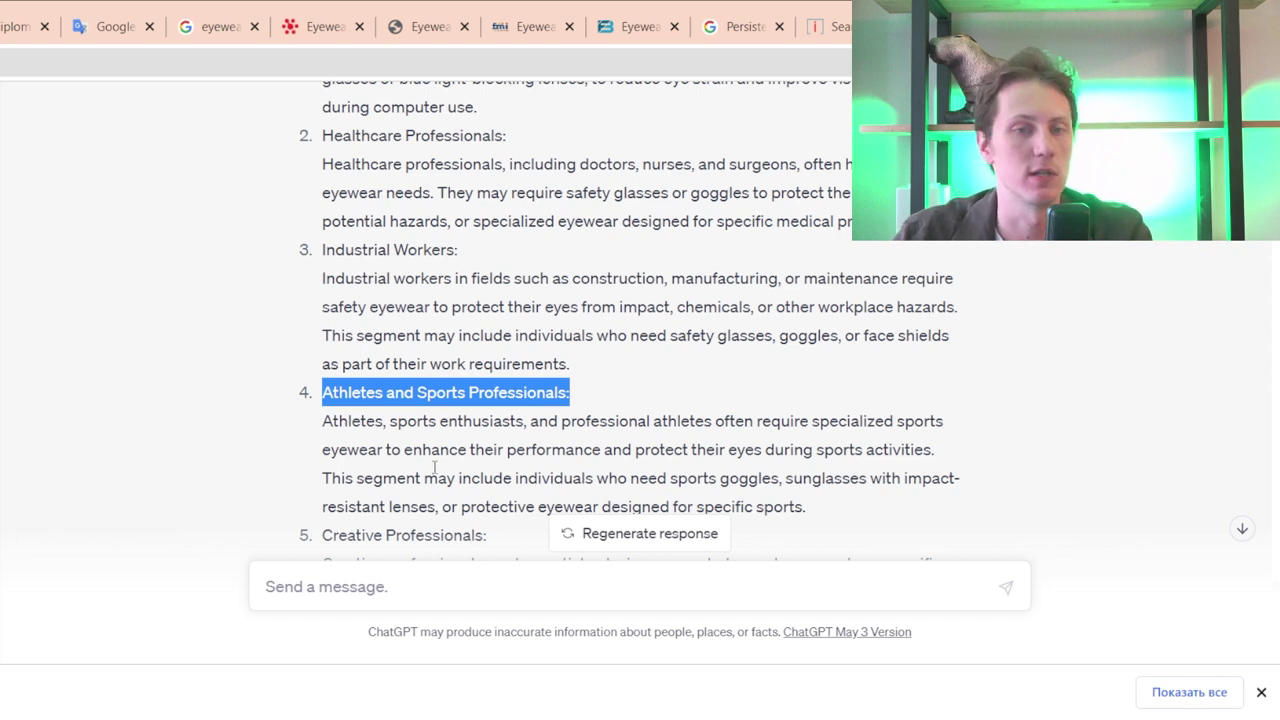
- Draft the beginning of a new ChatGPT prompt, worded "Give me research or mass media articles"
left_click(440, 574)
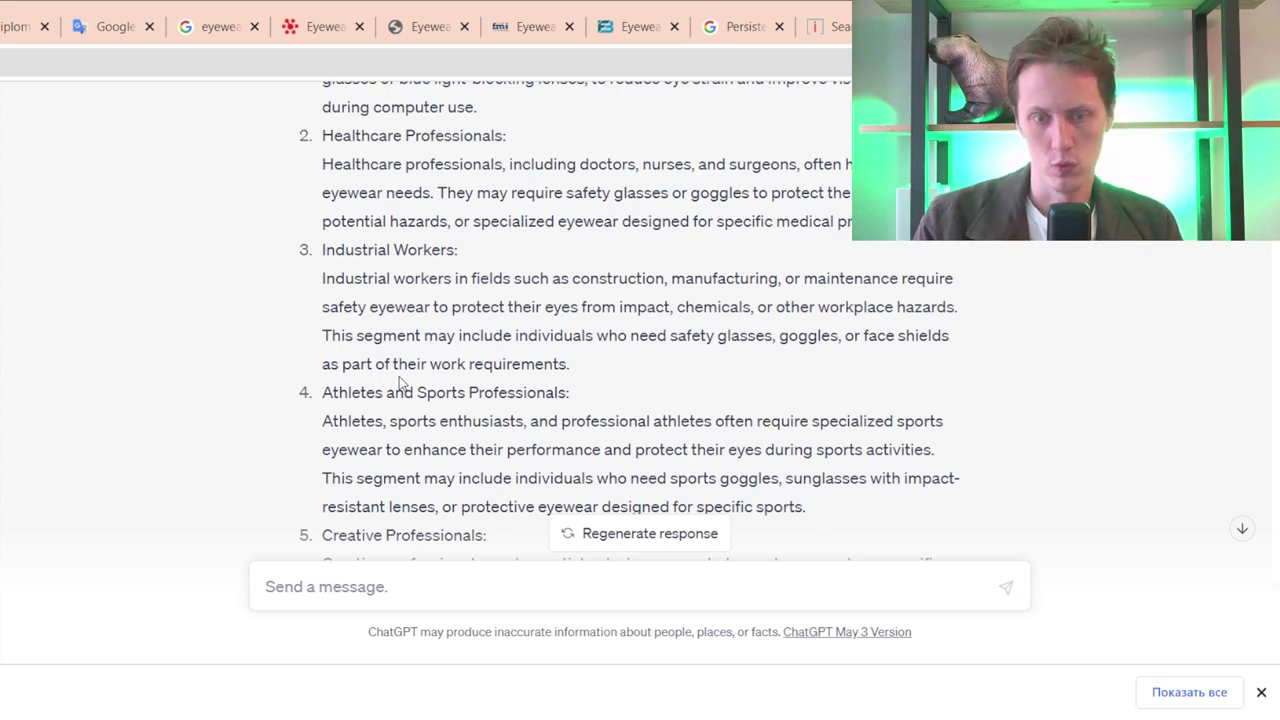
type("Give me ")
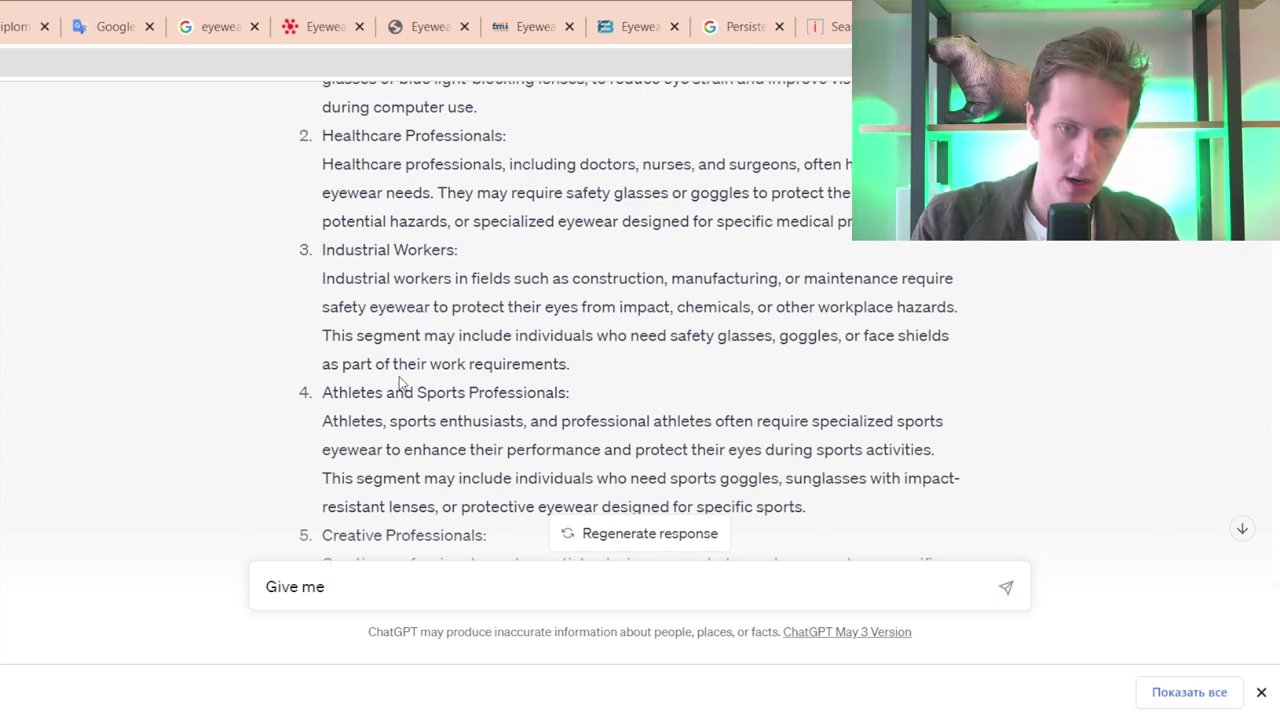
type("articles or ma")
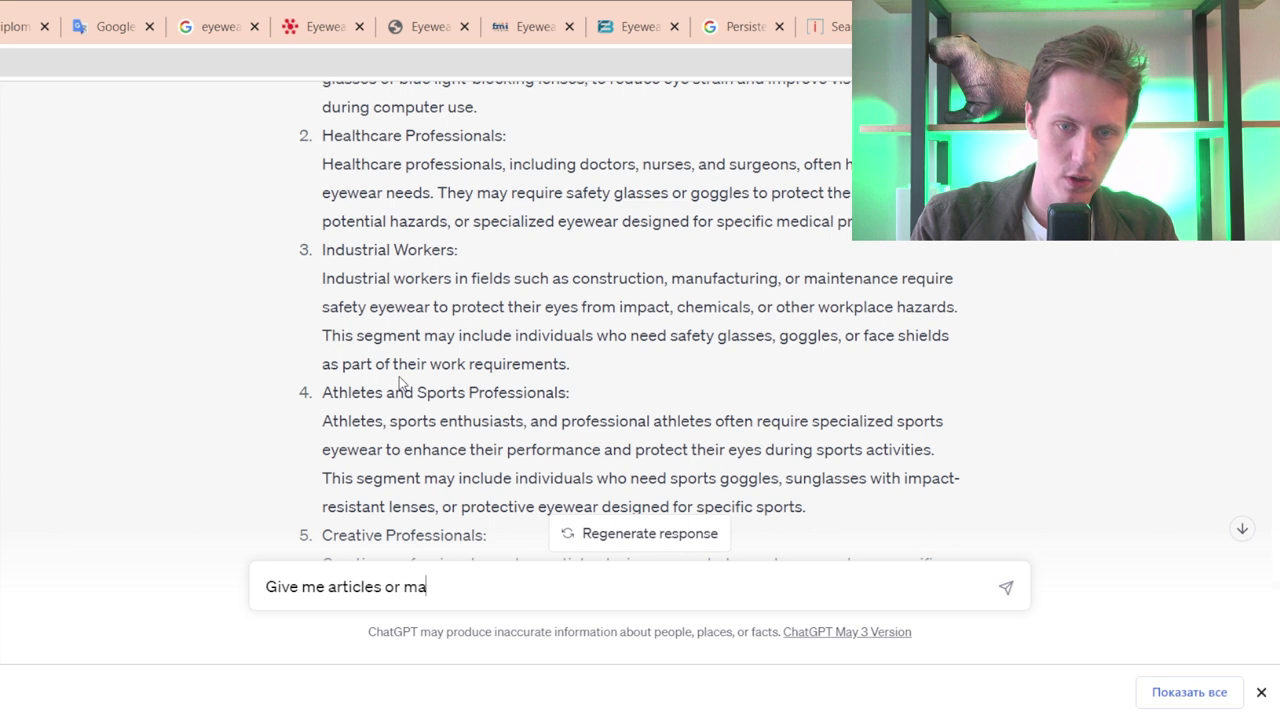
type("ss media")
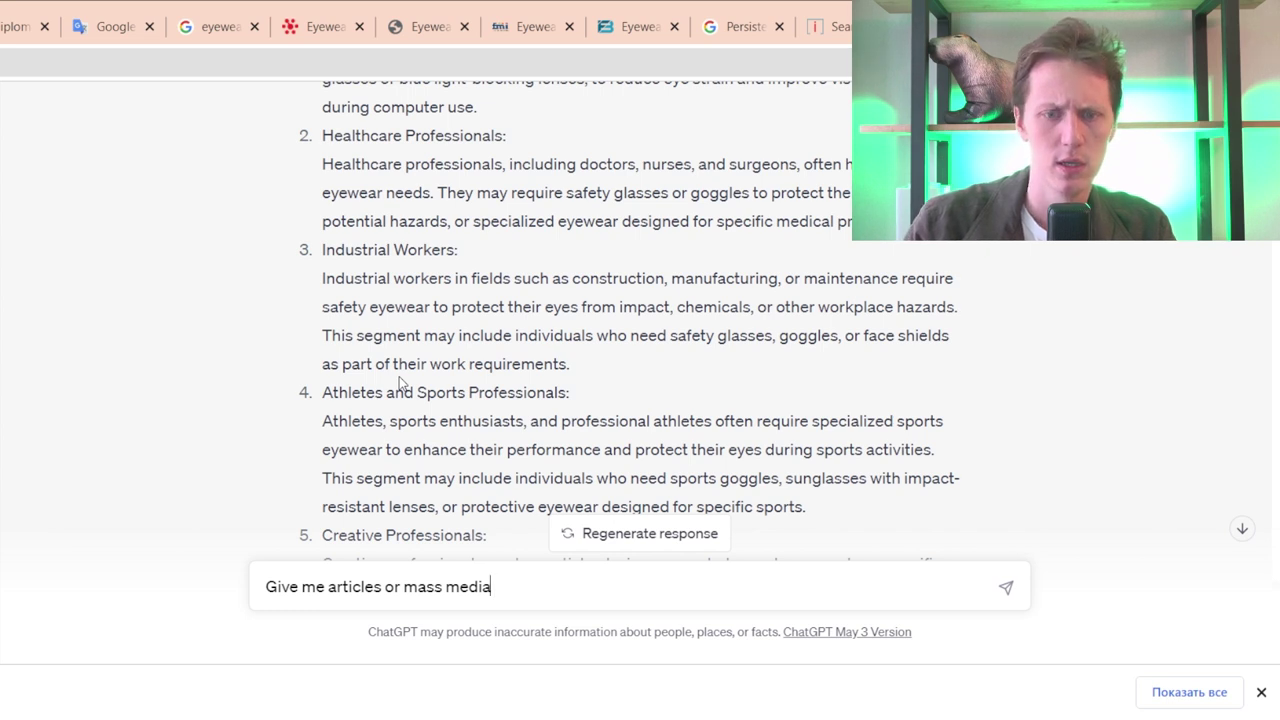
key("Left")
key("Left")
key("Left")
key("Left")
key("Left")
key("Left")
key("Left")
key("Left")
key("Left")
key("Left")
key("Left")
key("Left")
key("Left")
key("Left")
key("Left")
key("Left")
key("Left")
key("Left")
key("Left")
key("Left")
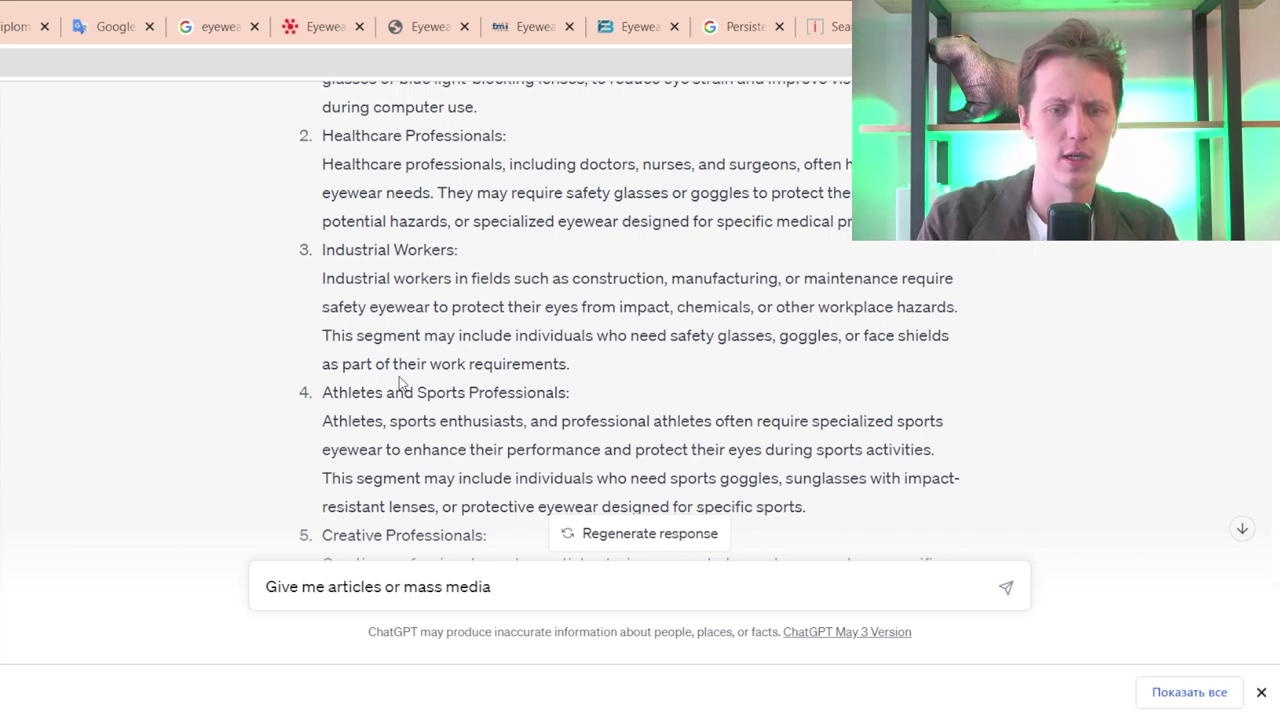
type("researcg")
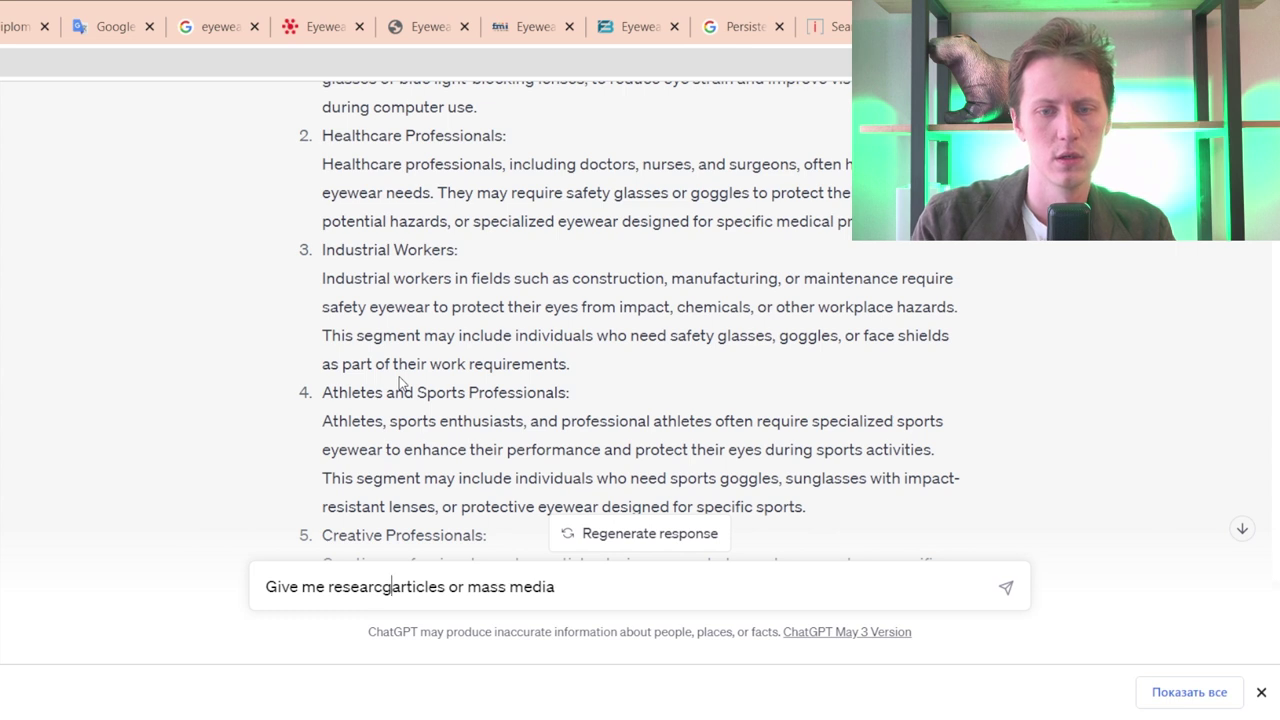
key("BackSpace")
type("h")
key("shift+Right")
key("shift+Right")
key("shift+Right")
key("shift+Right")
key("shift+Right")
key("shift+Right")
key("shift+Right")
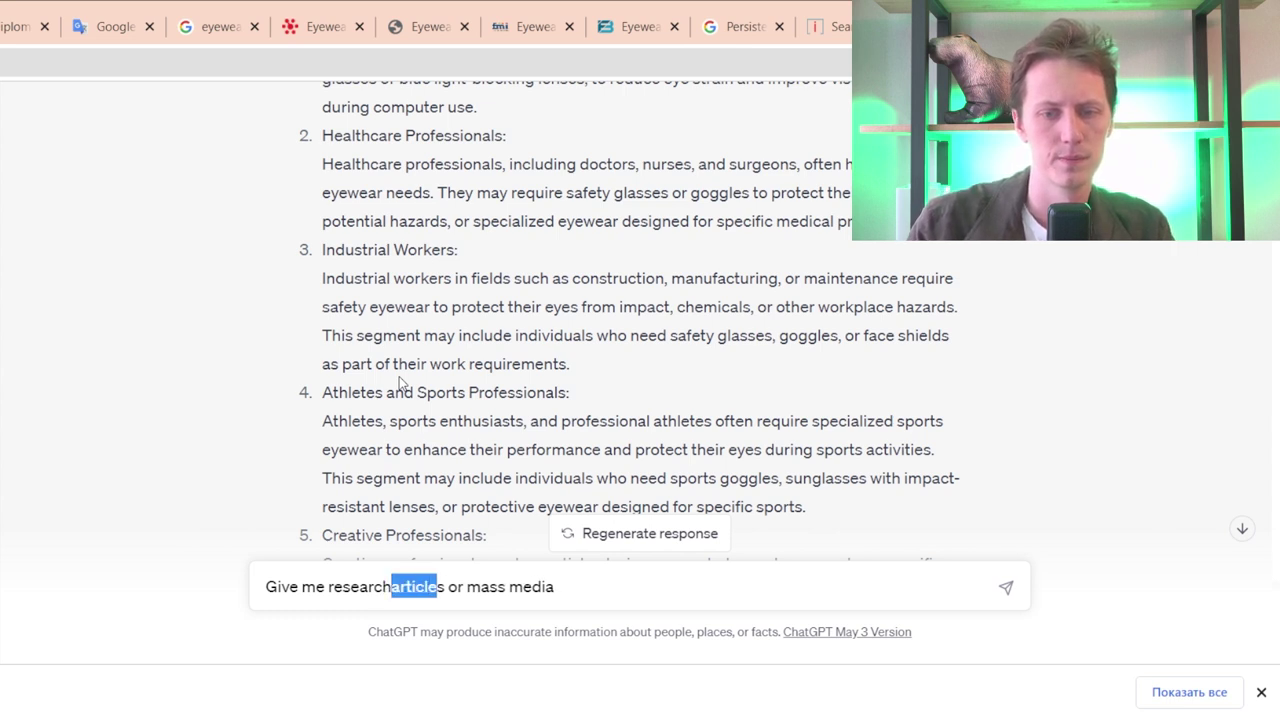
key("shift+Right")
key("BackSpace")
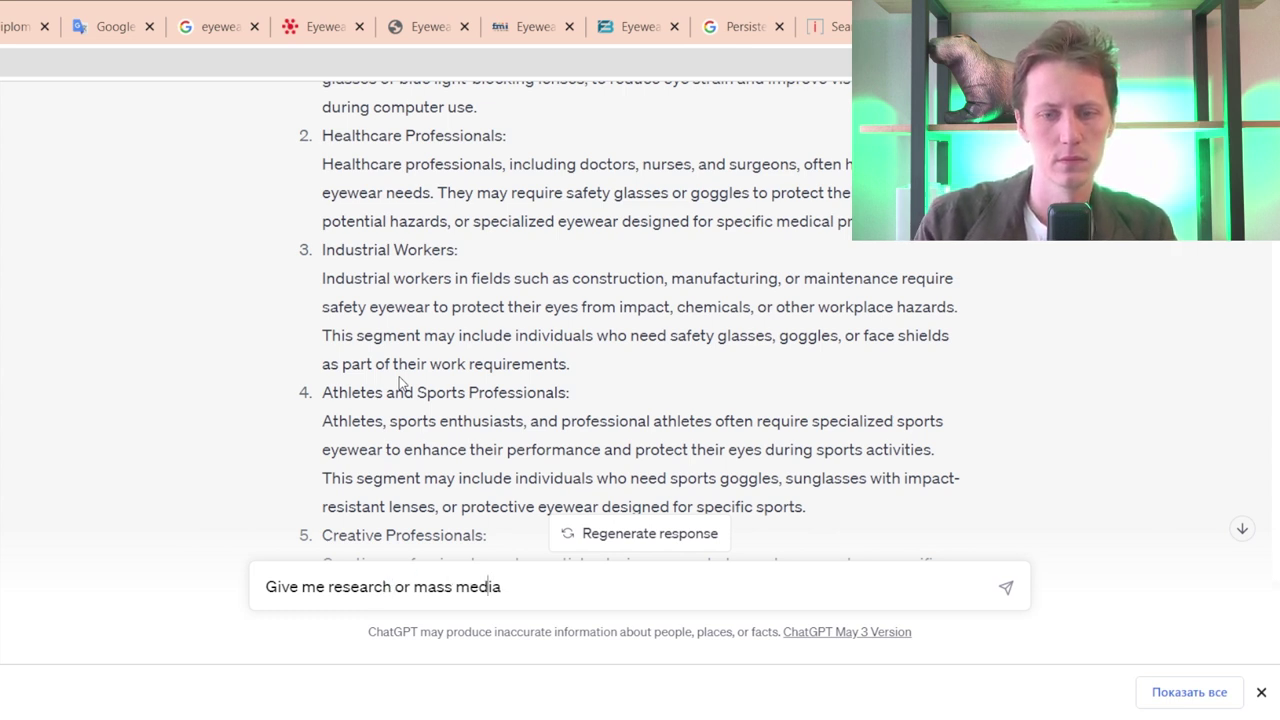
type("articles on")
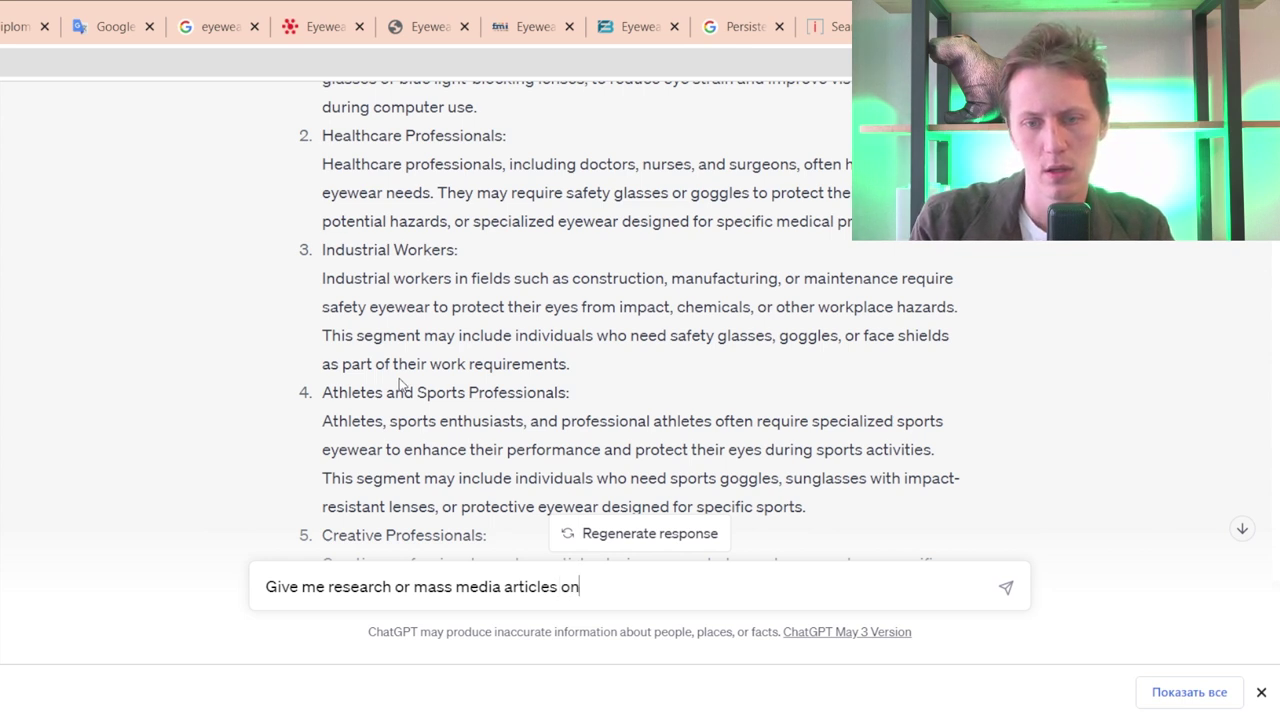
- Complete the prompt with "along the lines of "athletes and sport professionals need specialized sports eyewear"" and send it
key("BackSpace")
key("BackSpace")
type("along the lines")
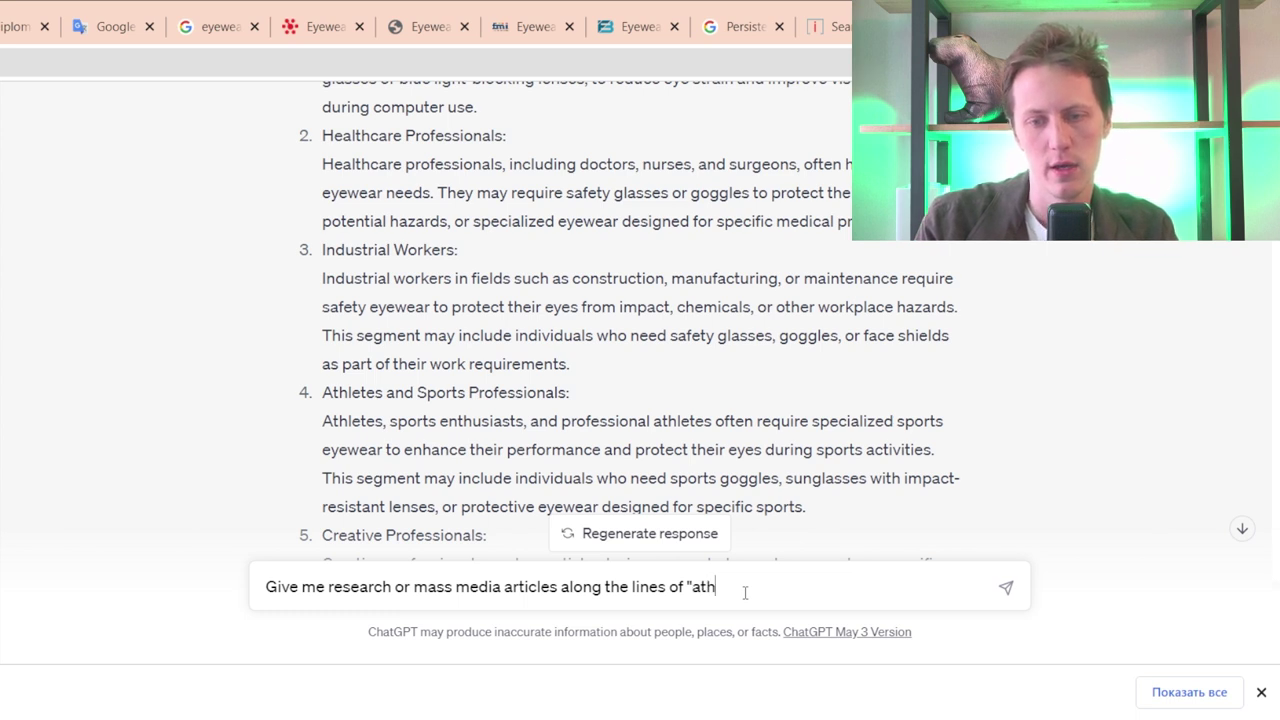
type("of \"athlete")
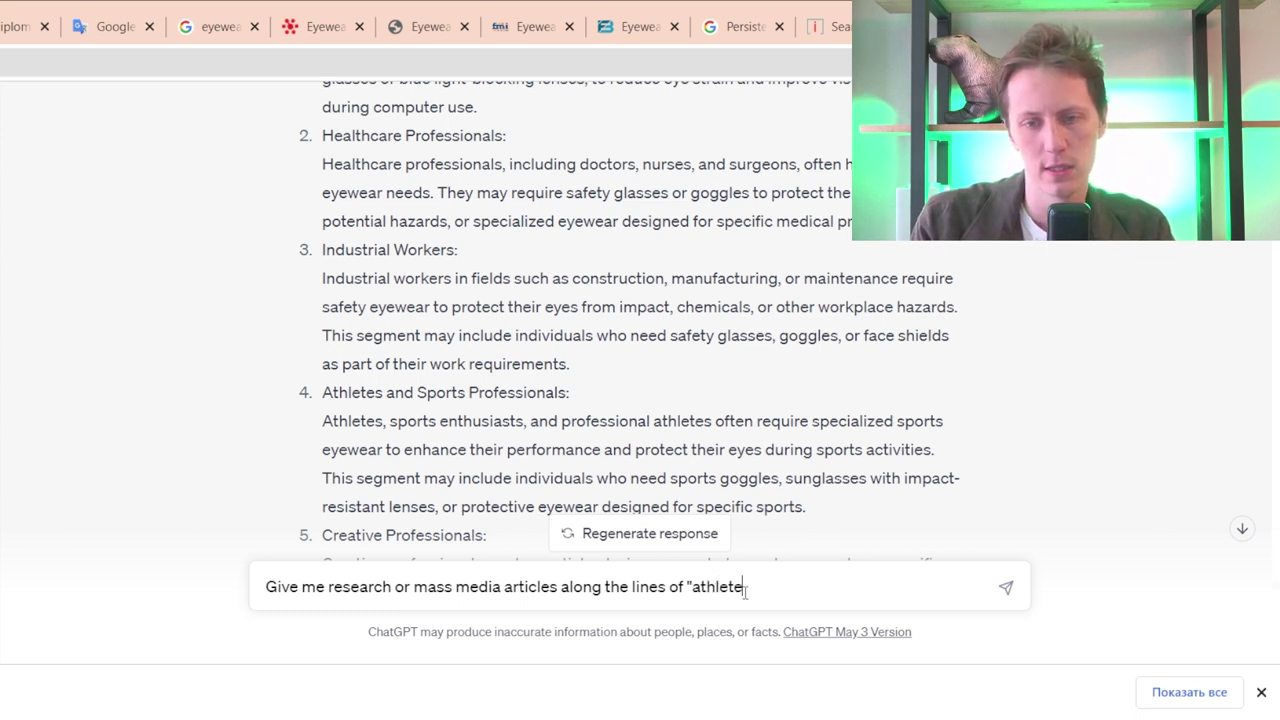
type("s ")
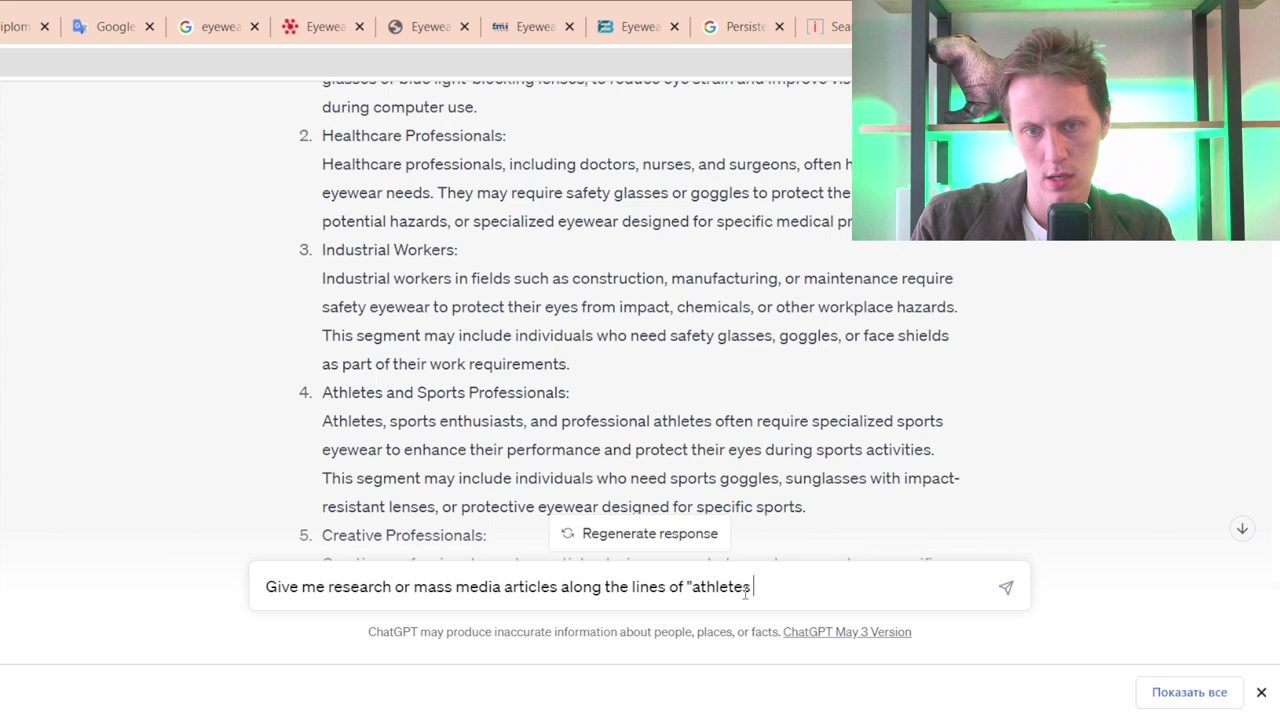
type("and sport prof")
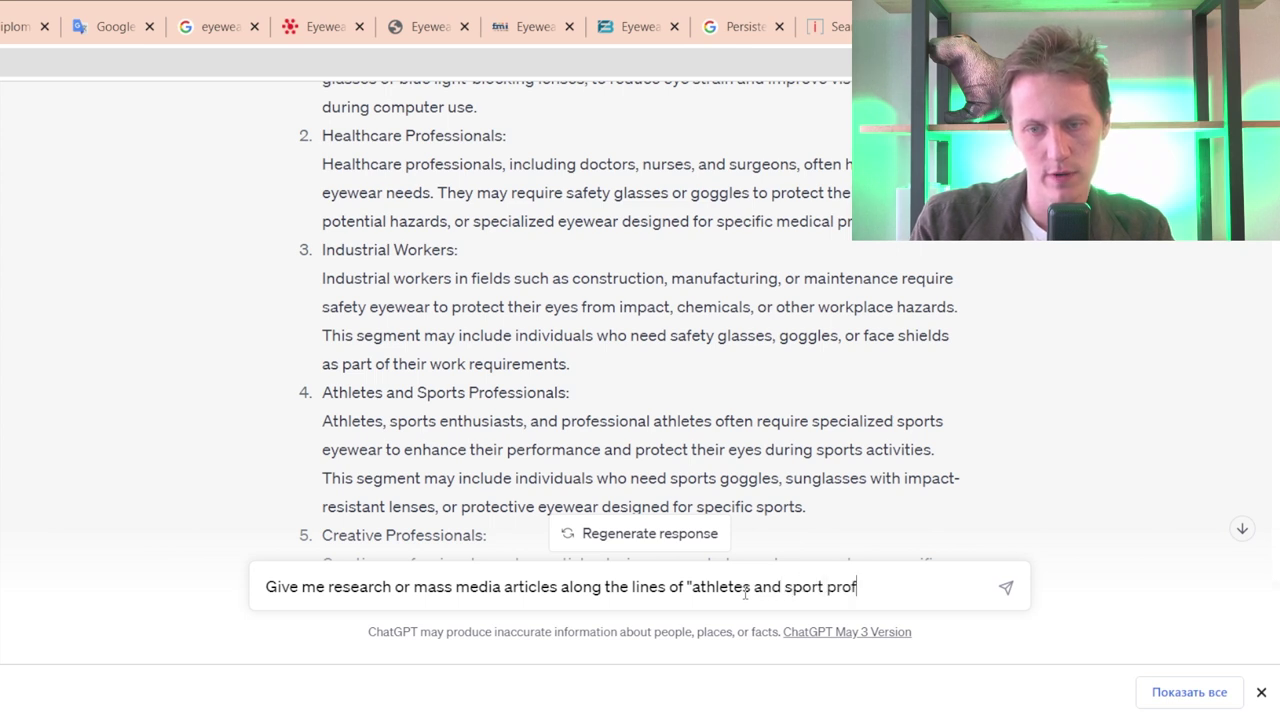
type("essi")
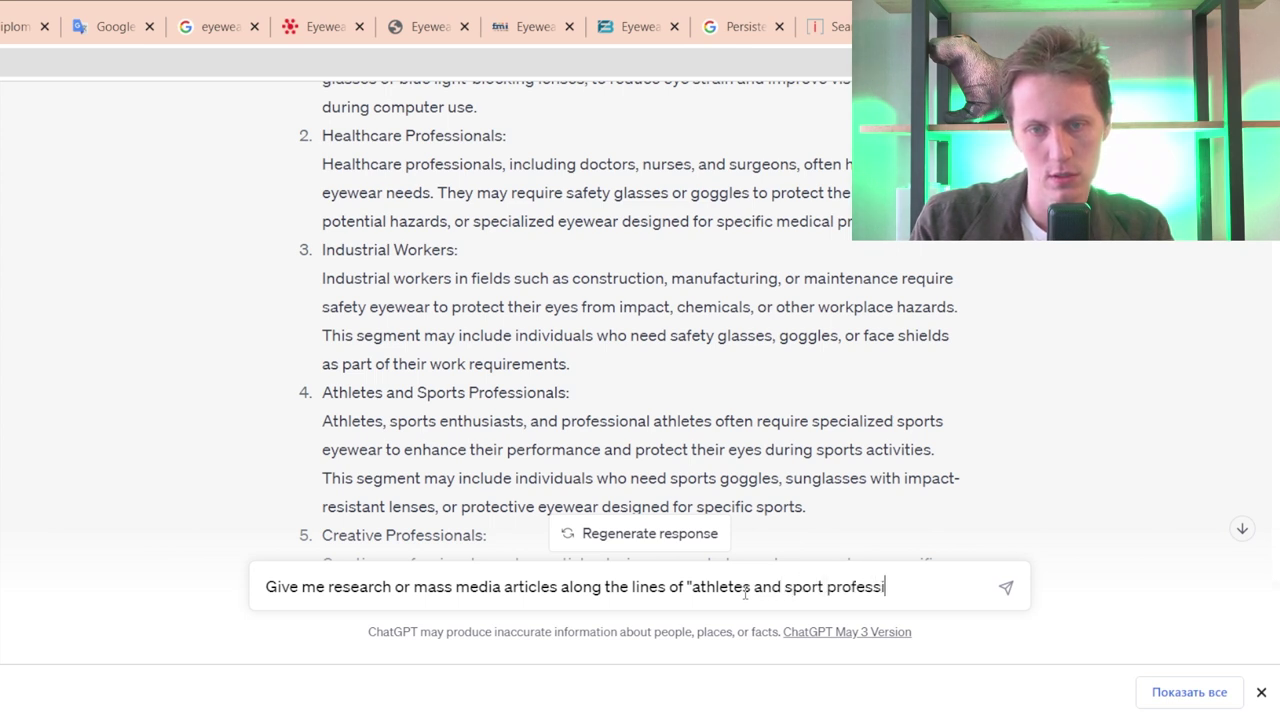
type("onals ne")
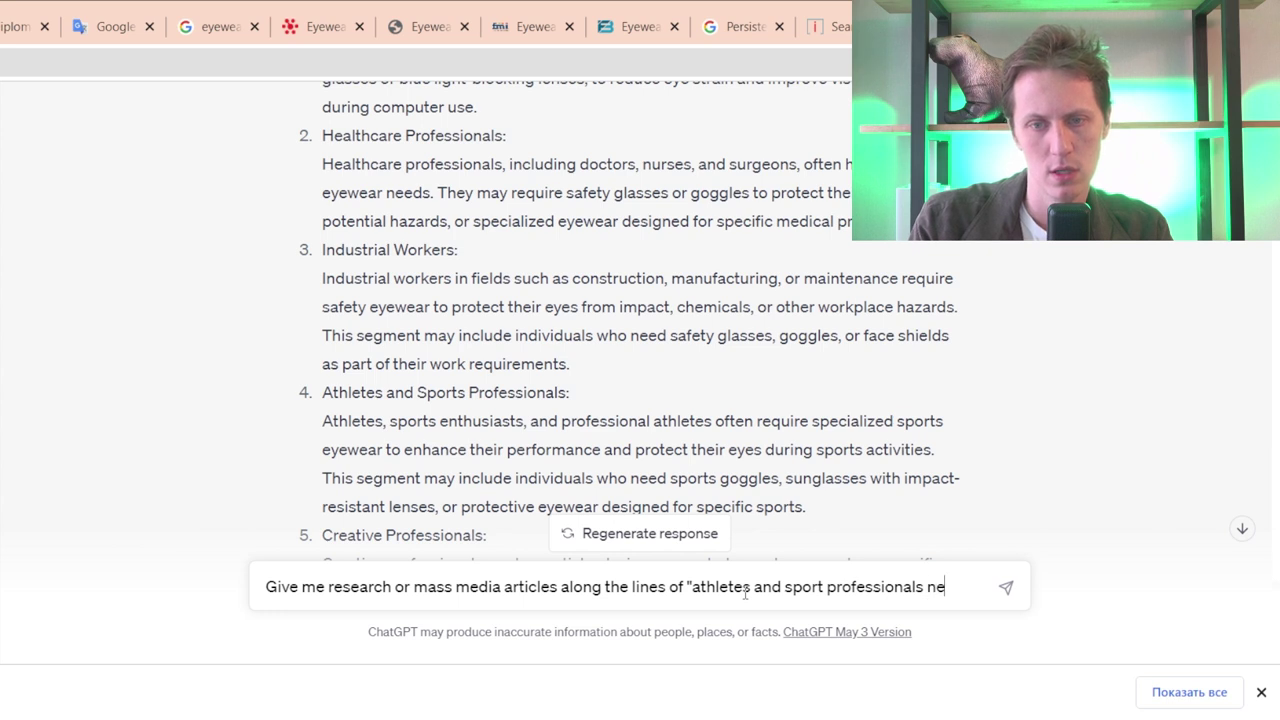
type("ed specialize")
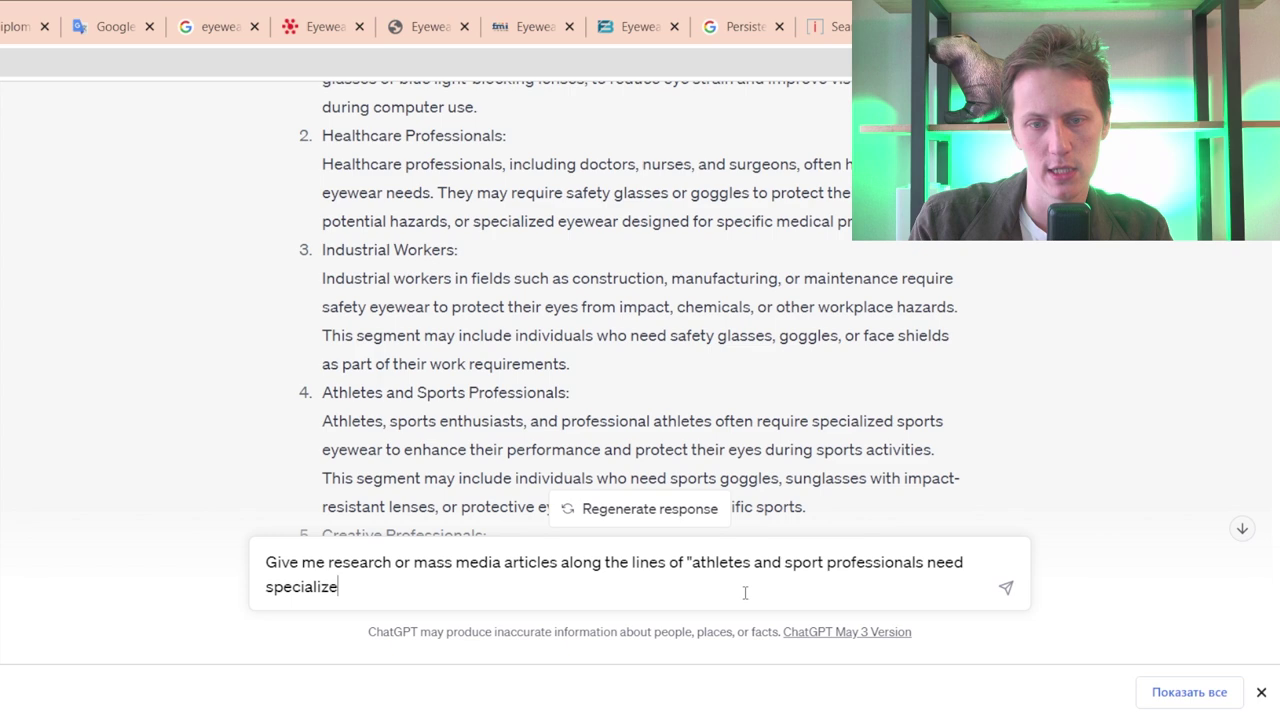
type("d sports eye")
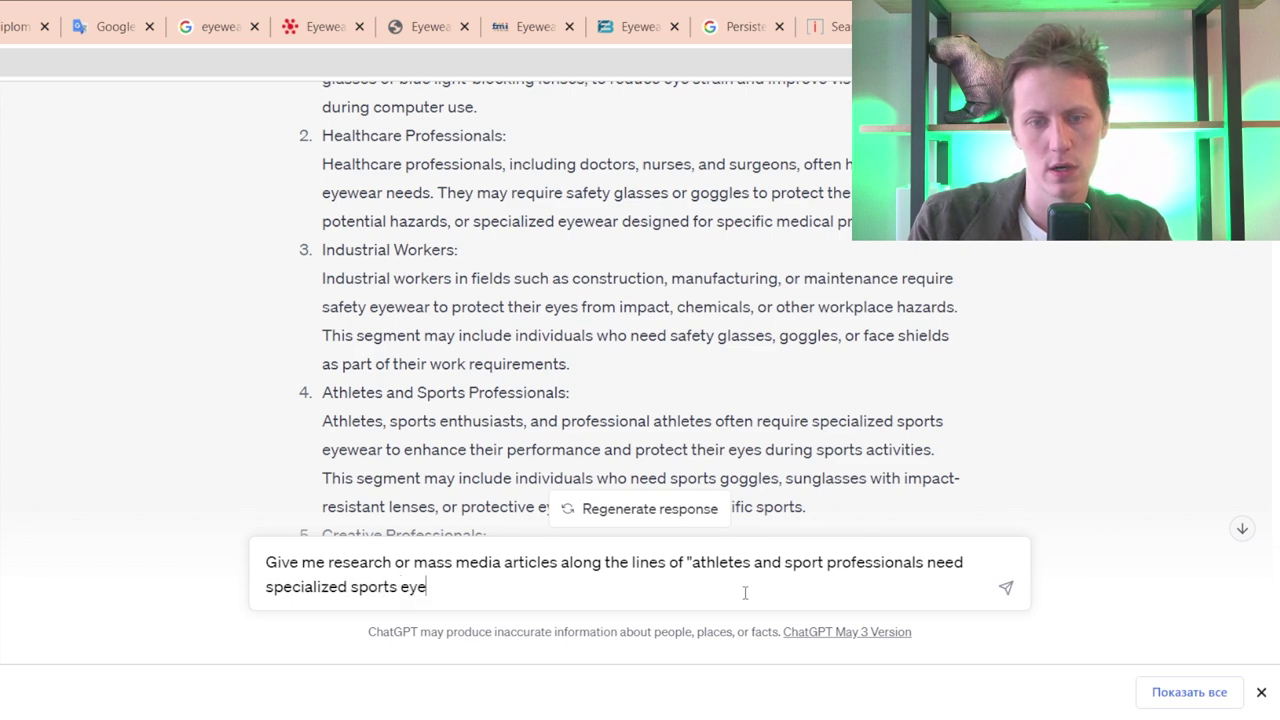
type("wear")
key("Return")
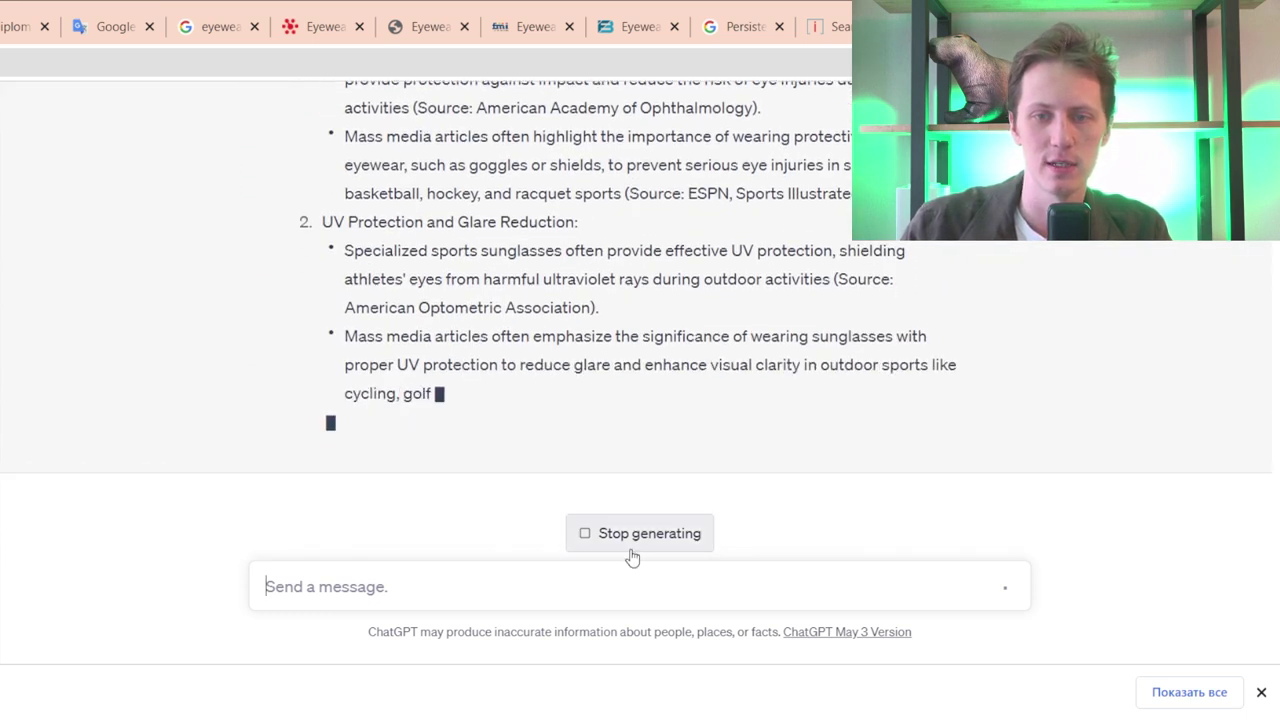
- Read the reply on sports eyewear, checking its opening disclaimer and the sources given for protection from impact and injuries
scroll(620, 470, "up", 3)
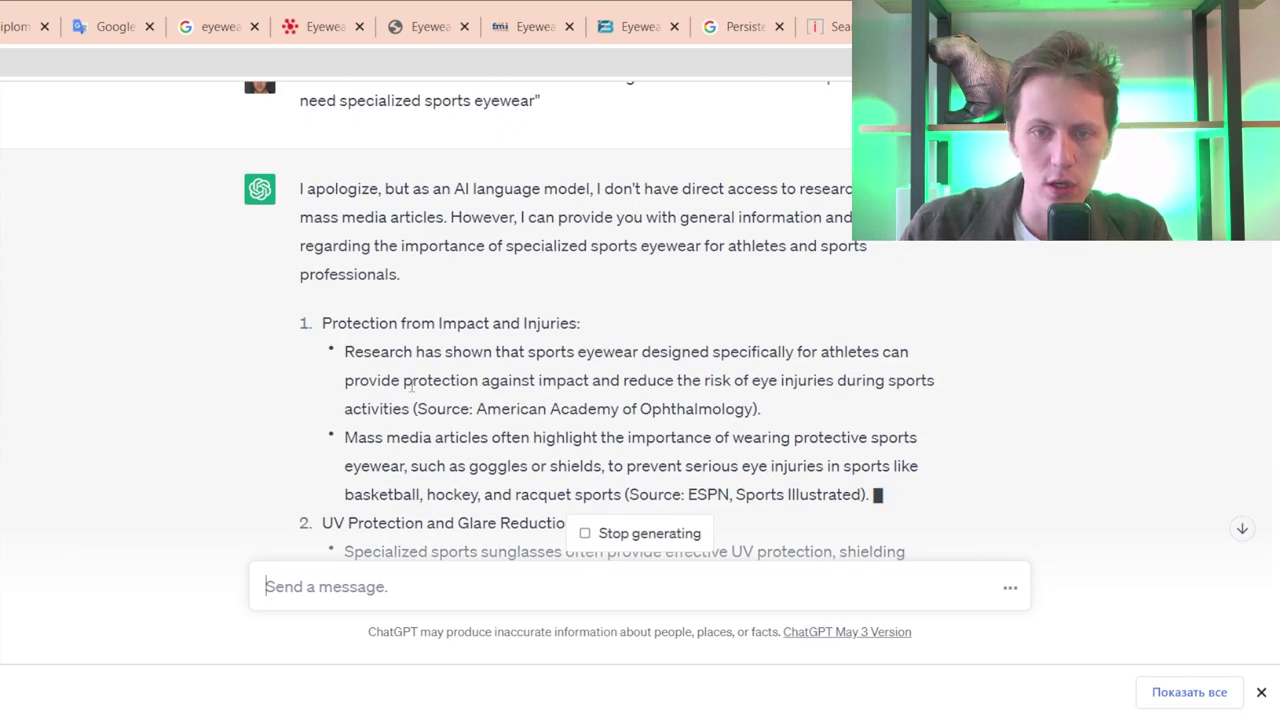
left_click_drag(441, 190, 444, 246)
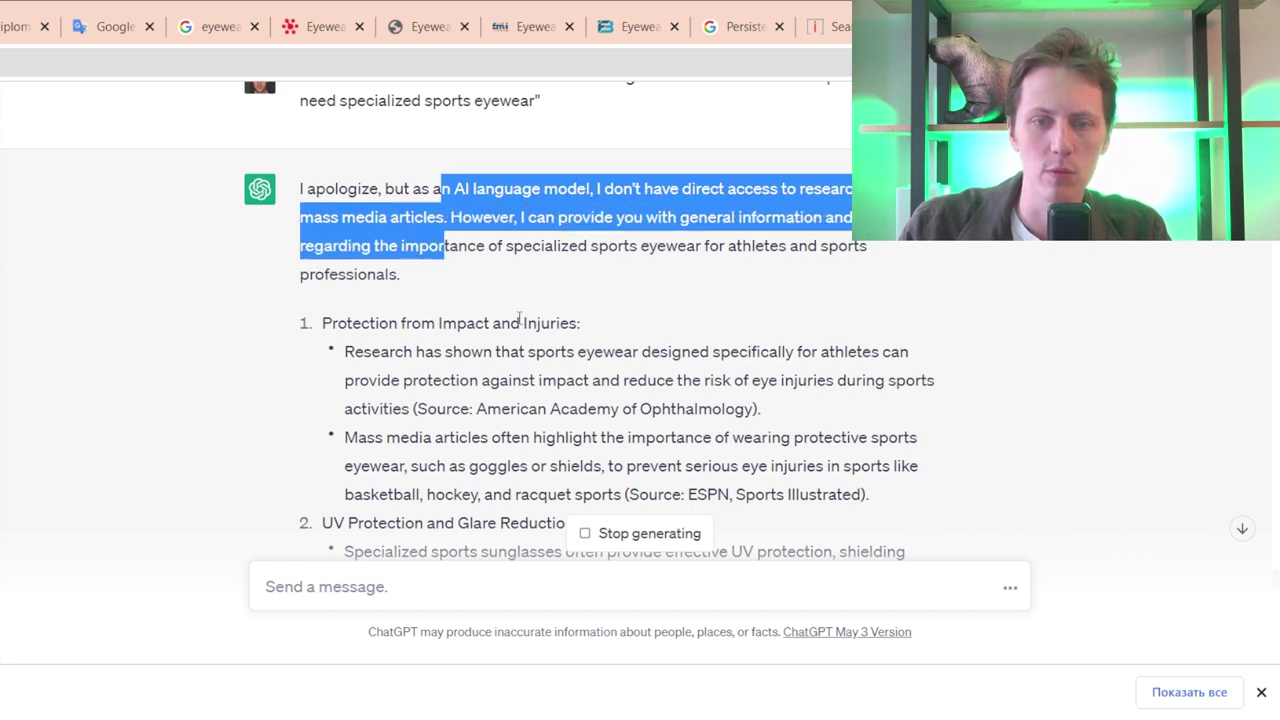
left_click(676, 236)
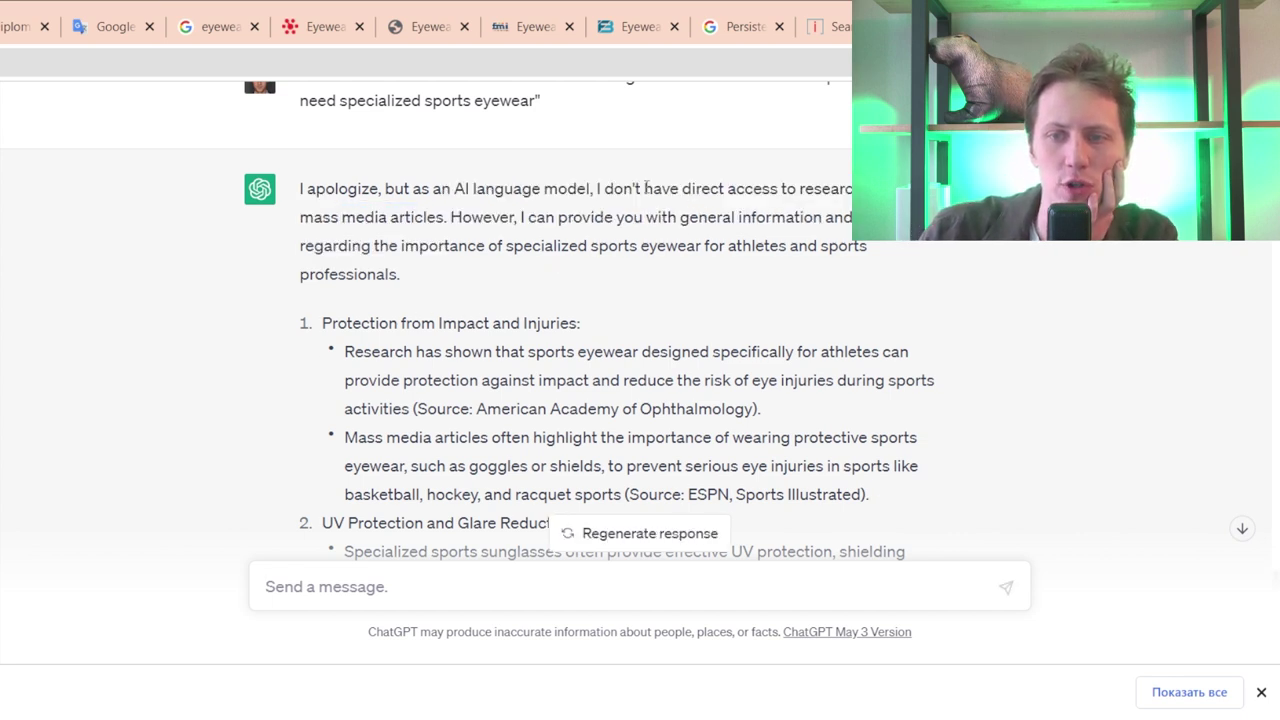
left_click_drag(633, 190, 448, 215)
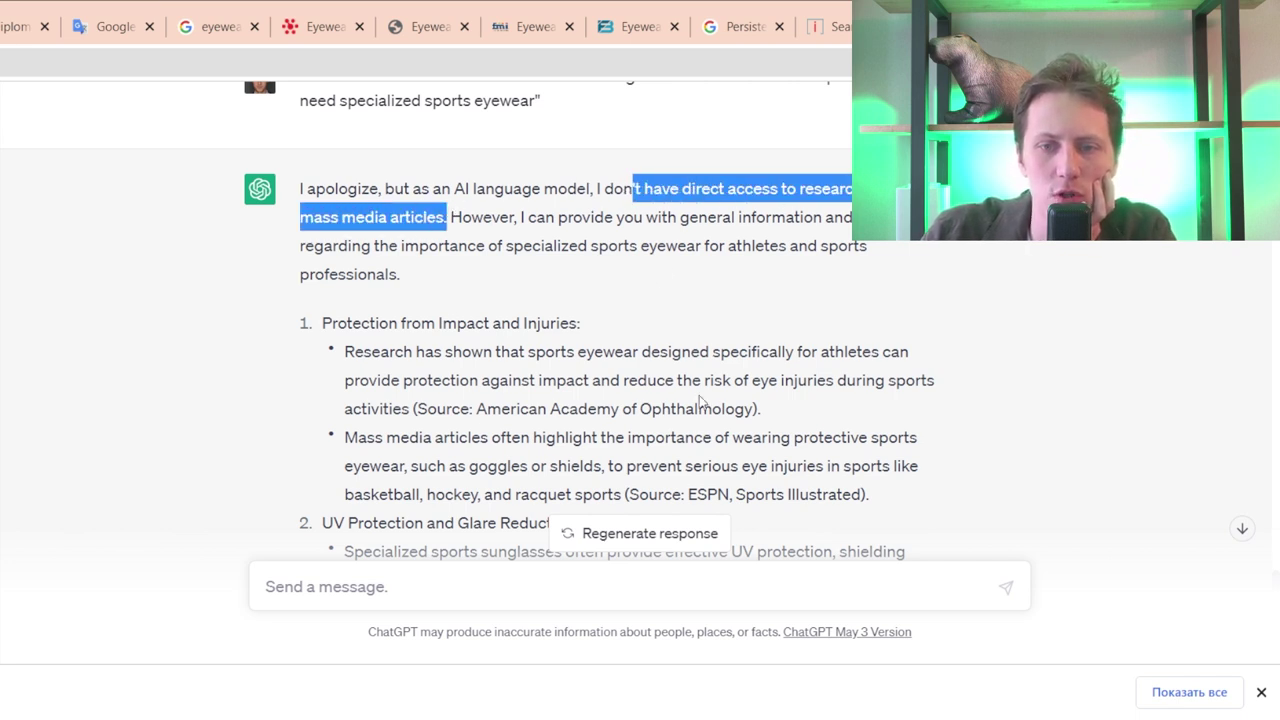
left_click_drag(757, 408, 476, 410)
left_click(577, 405)
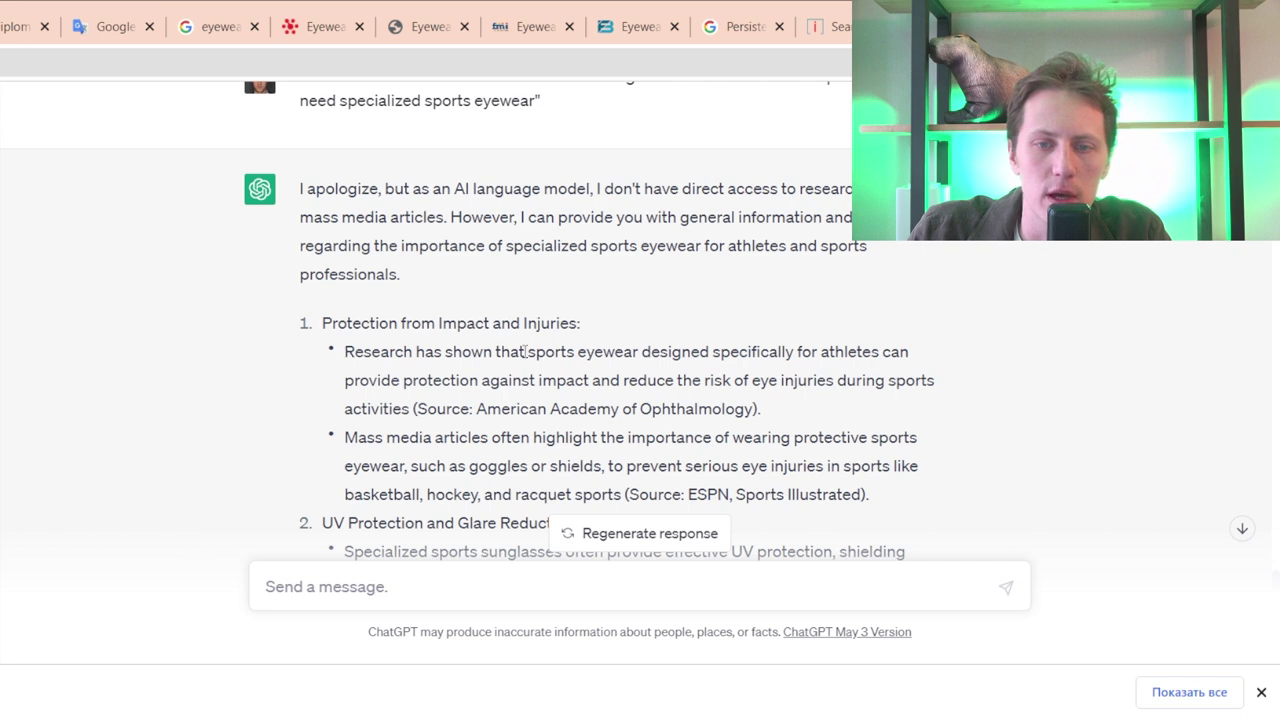
- Search Google for the reply's phrase "sports eyewear designed specifically for athletes can provide protection" and look through the results
left_click_drag(528, 351, 478, 380)
key("ctrl+c")
key("ctrl+t")
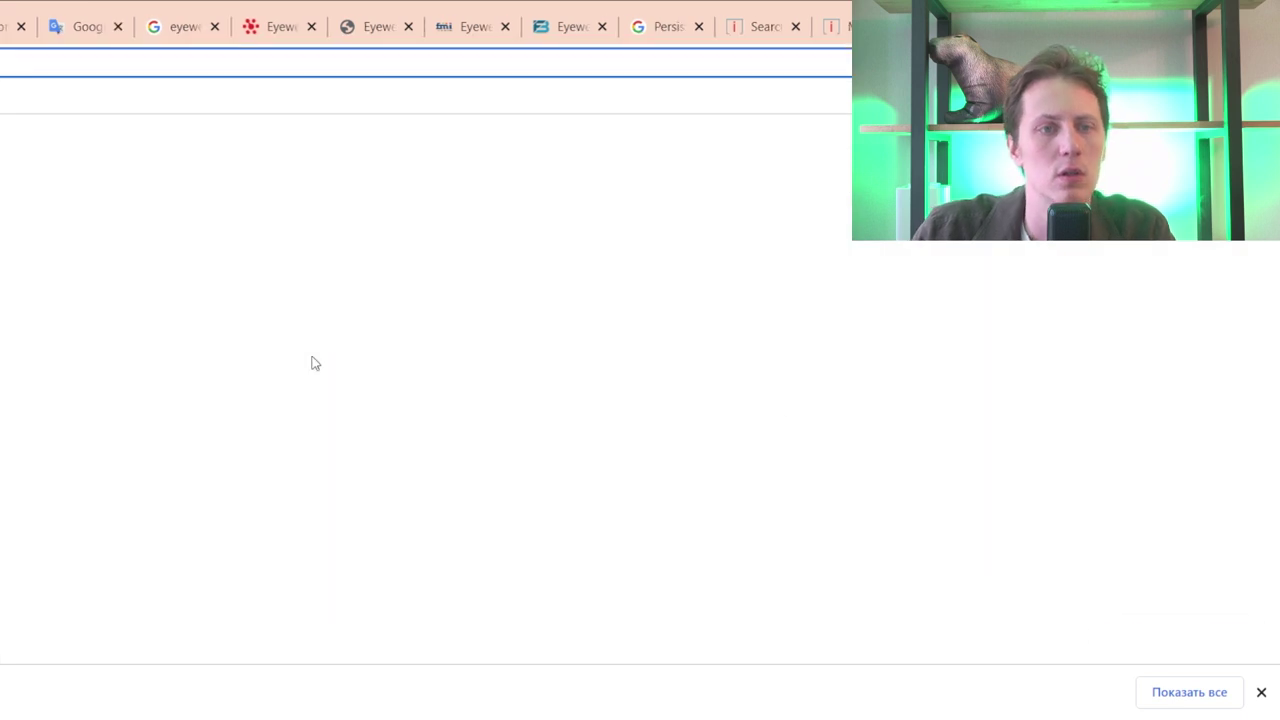
key("ctrl+v")
key("Return")
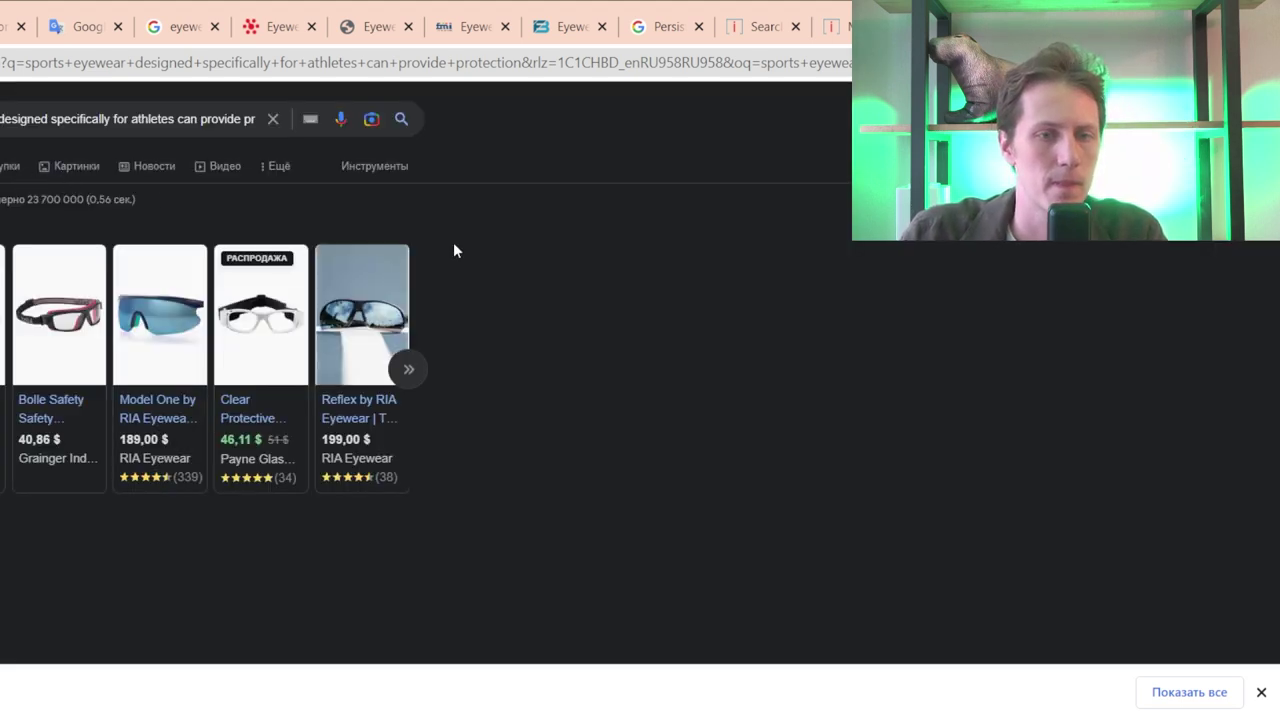
scroll(346, 244, "down", 3)
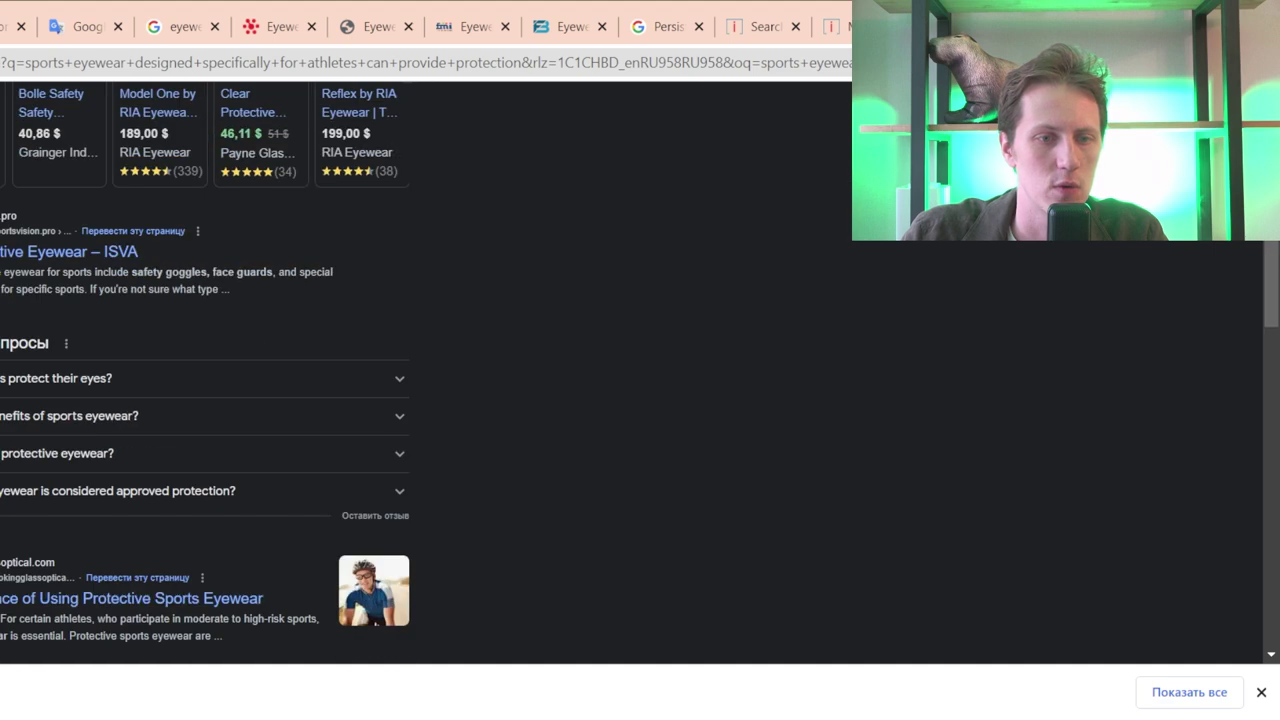
scroll(205, 370, "down", 4)
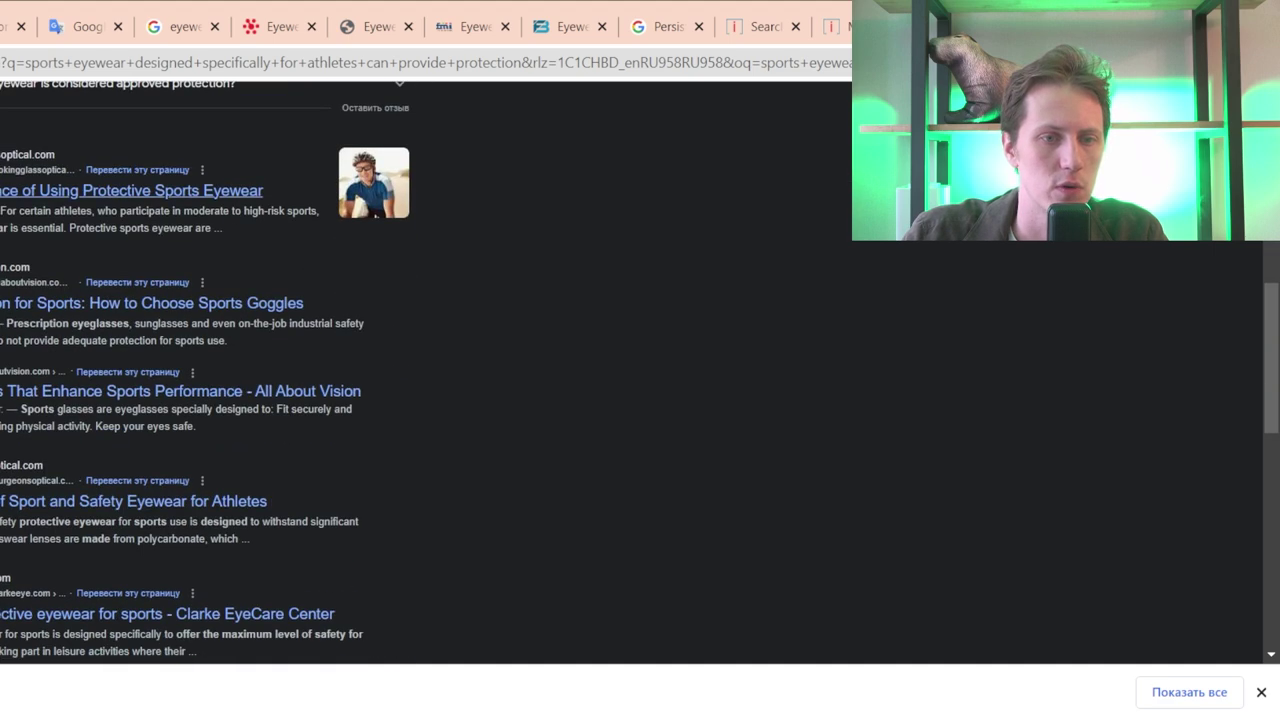
scroll(14, 543, "down", 4)
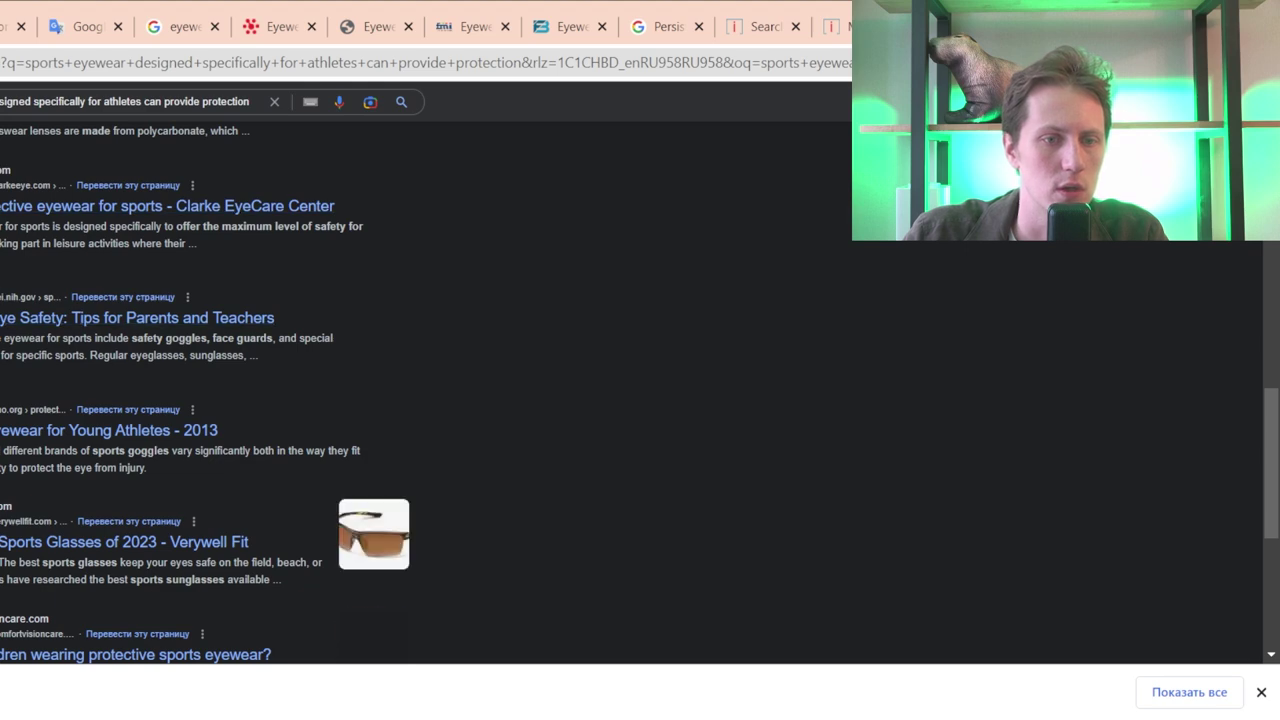
- Return to the ChatGPT reply and examine the American Academy of Ophthalmology, ESPN and Sports Illustrated source mentions
key("ctrl+w")
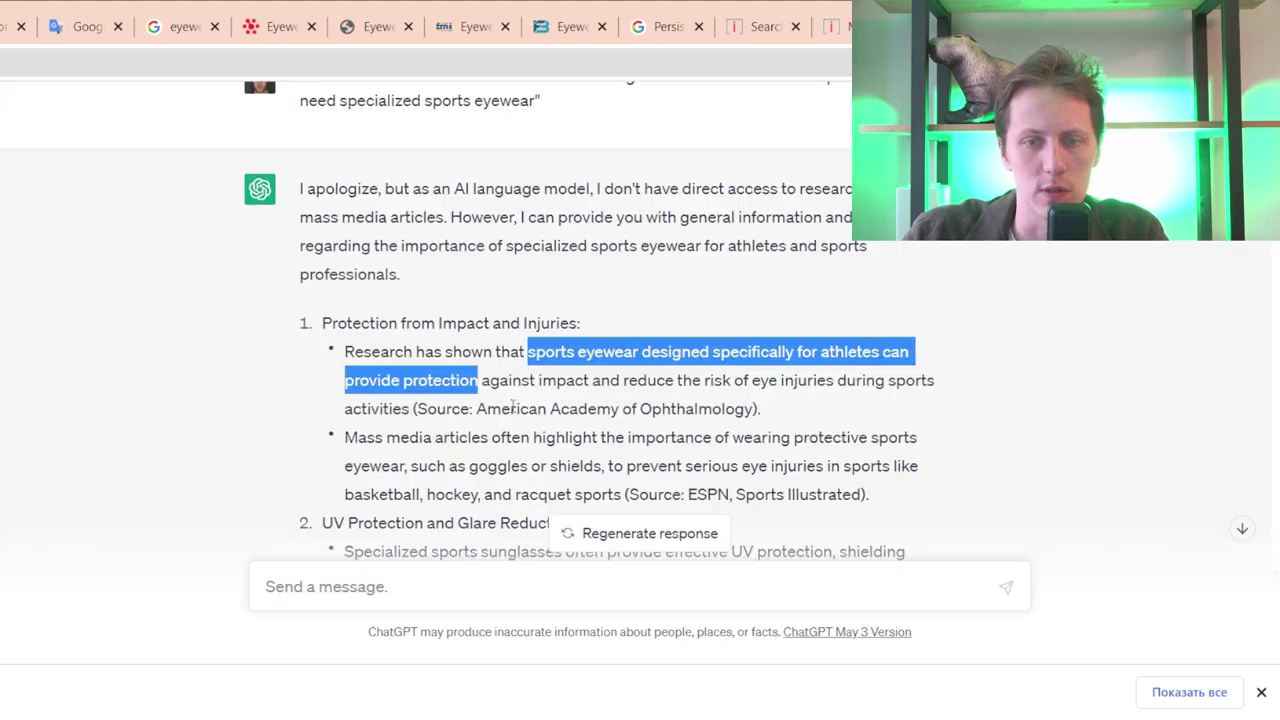
left_click_drag(478, 408, 757, 404)
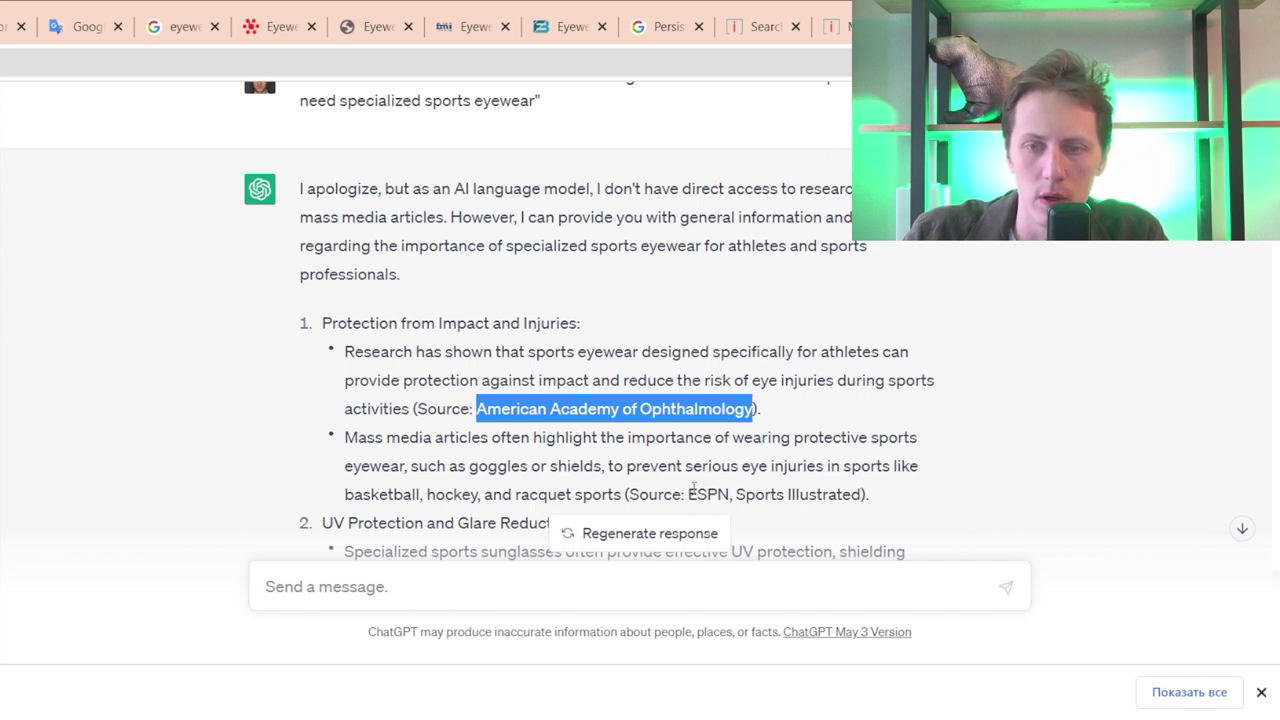
left_click_drag(689, 497, 867, 496)
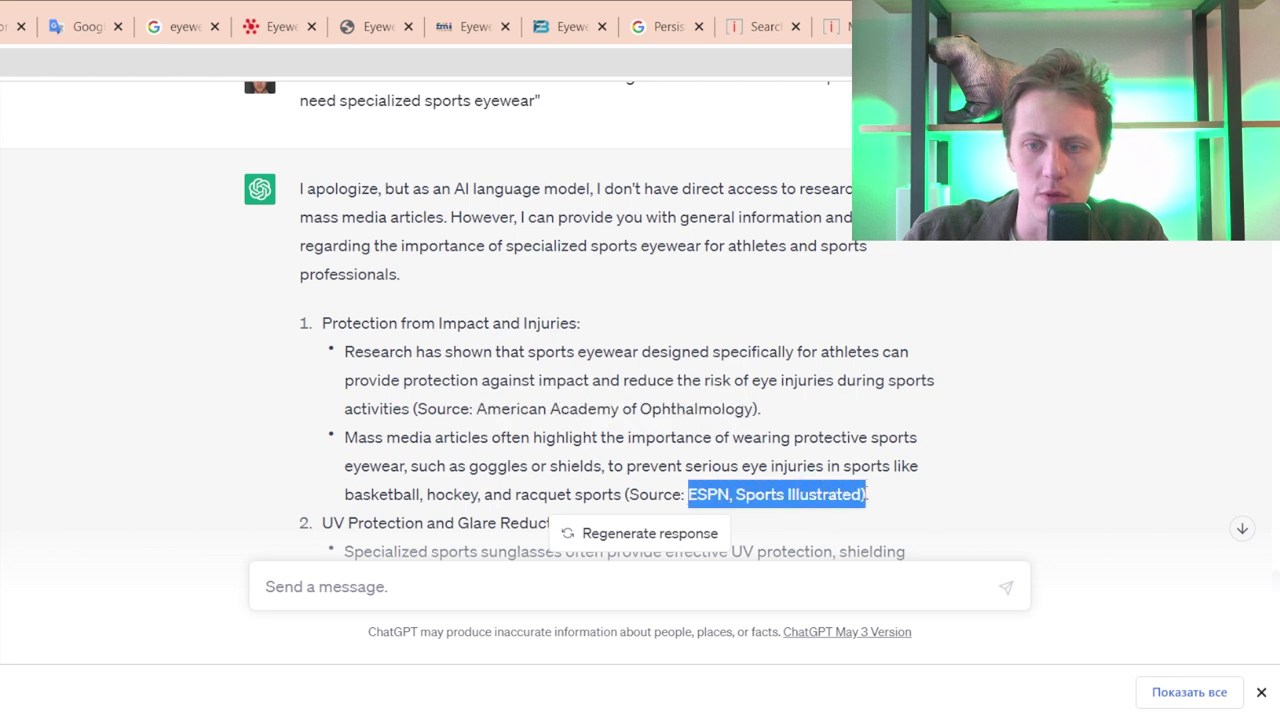
left_click(861, 493)
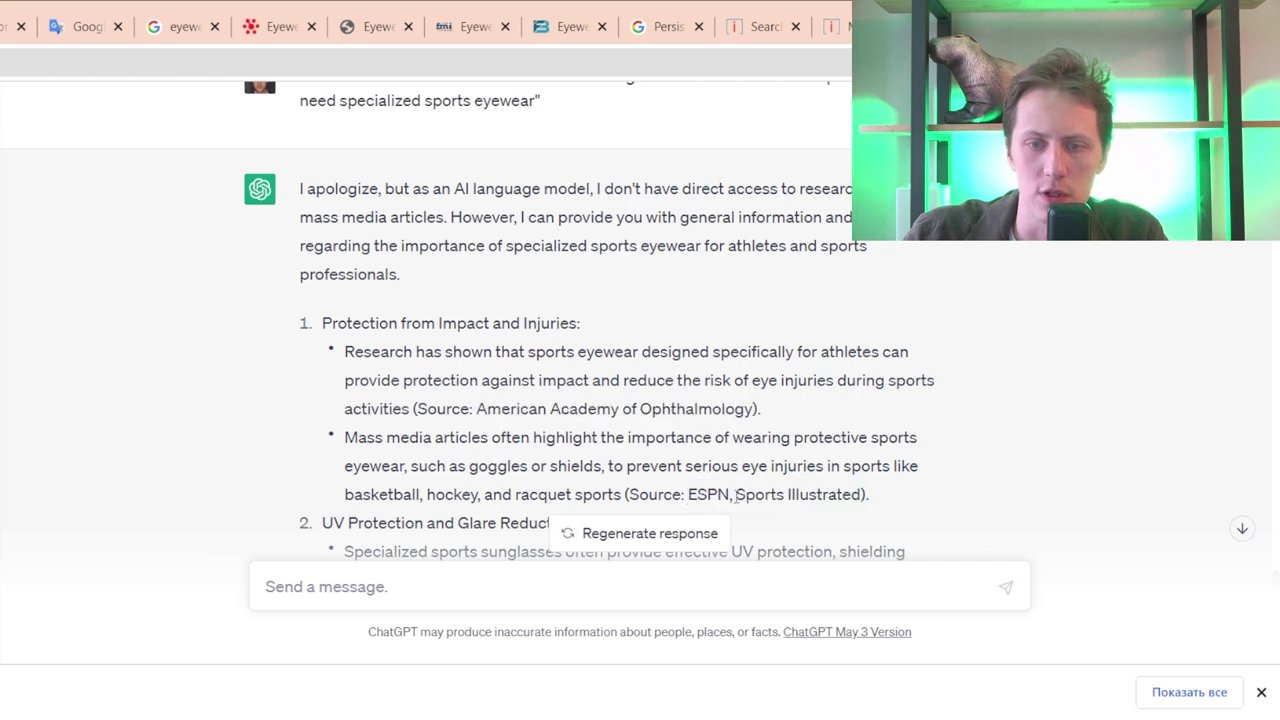
- Take the Sports Illustrated source name from the reply and search Google for "Sports Illustrated protective eyeglasses"
left_click_drag(740, 494, 862, 495)
left_click(180, 26)
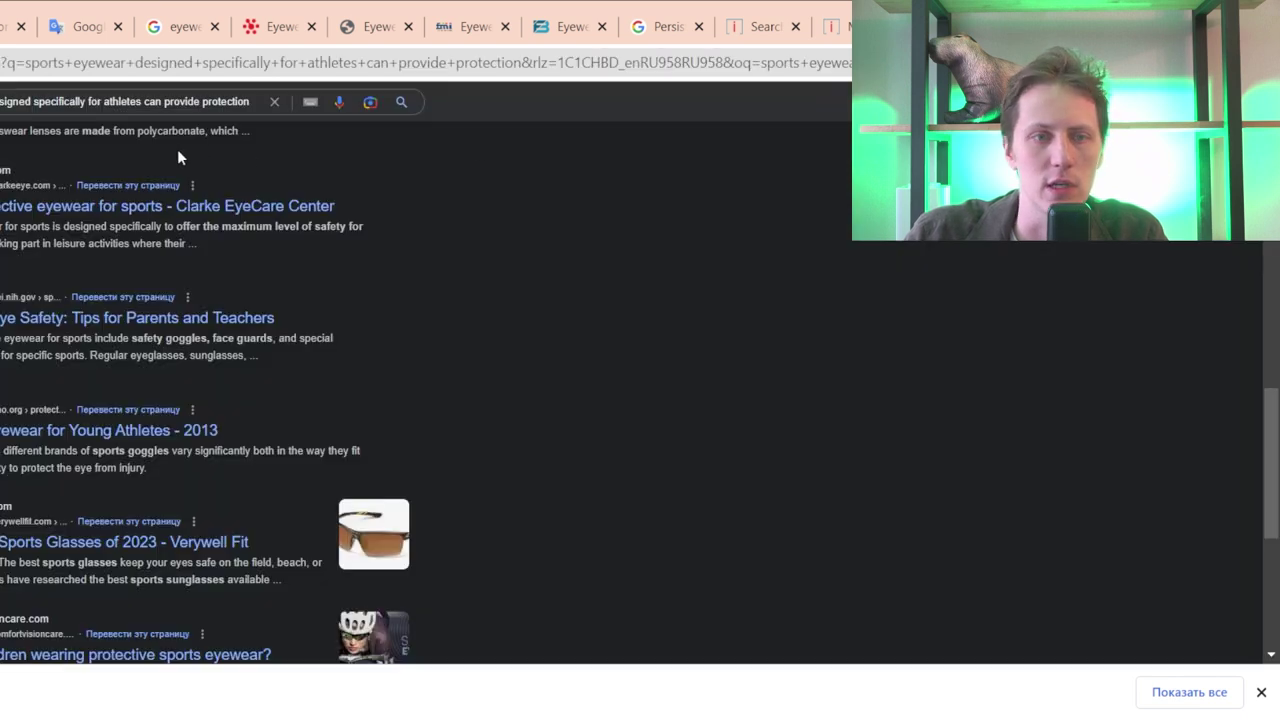
triple_click(120, 116)
key("BackSpace")
key("ctrl+v")
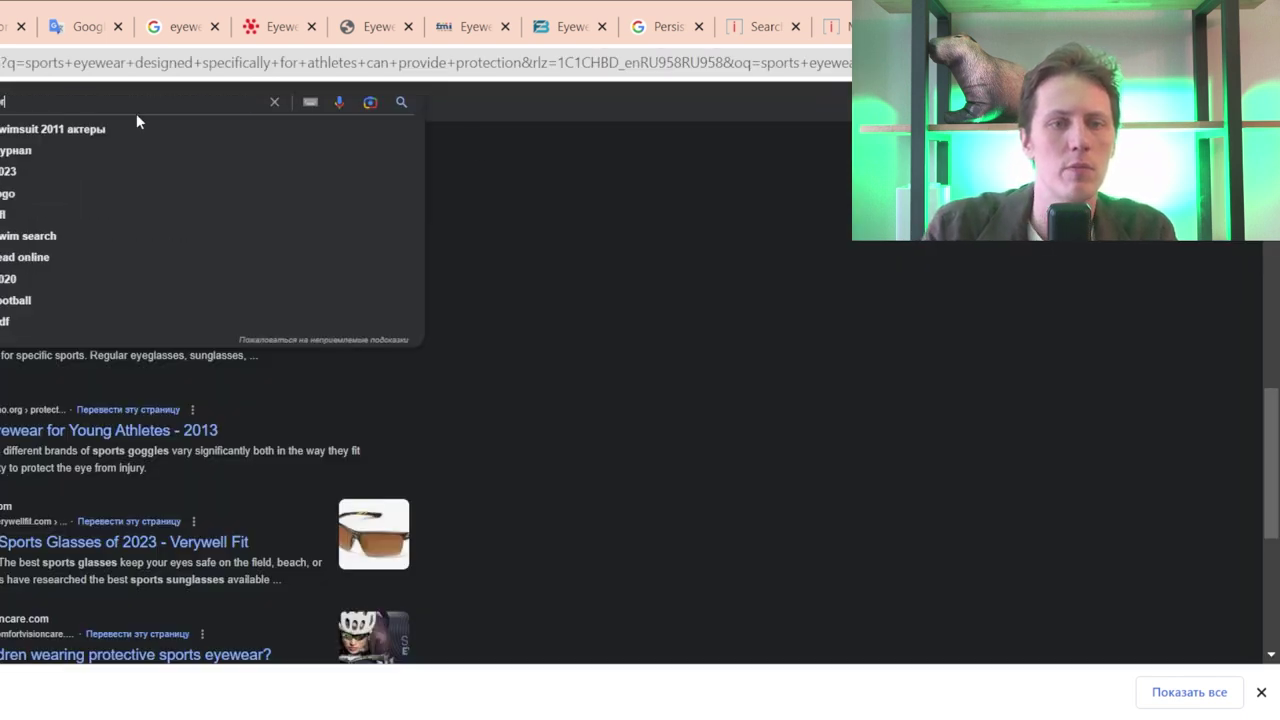
type("protective e")
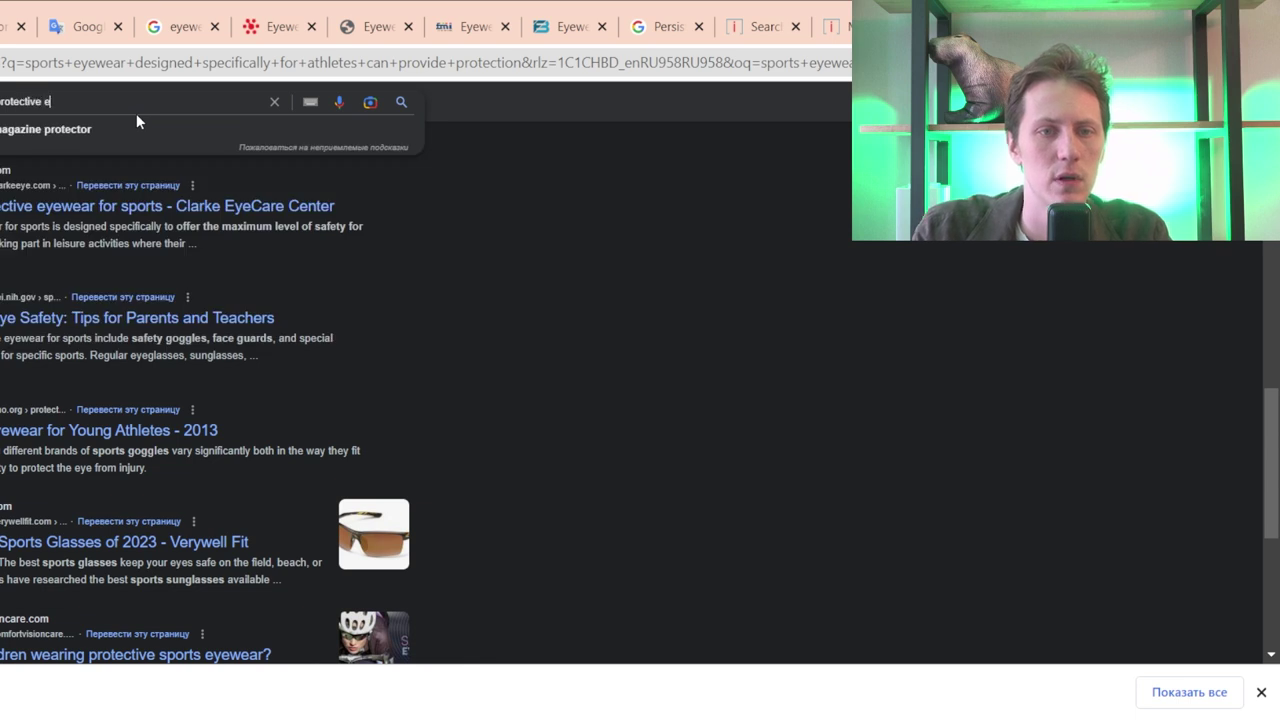
type("yeglasses")
key("Return")
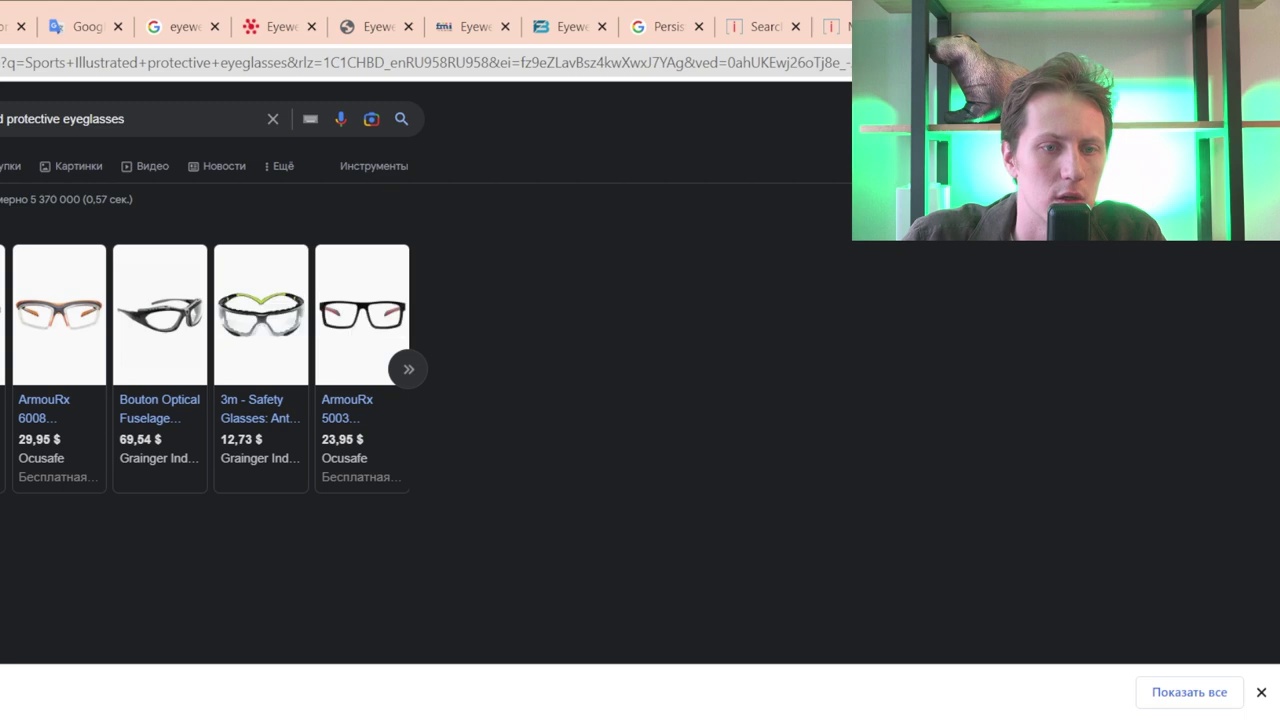
- Look through the whole first page of results for a Sports Illustrated piece on protective eyewear
scroll(26, 510, "down", 5)
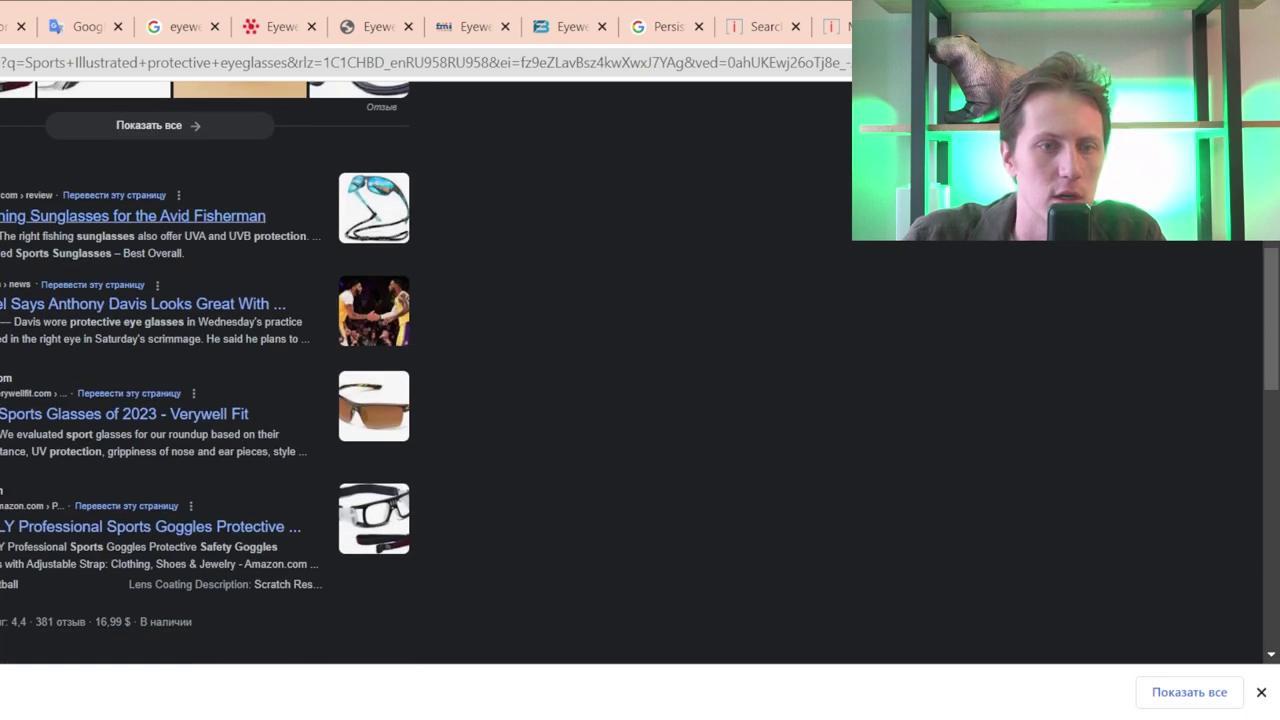
scroll(200, 400, "down", 5)
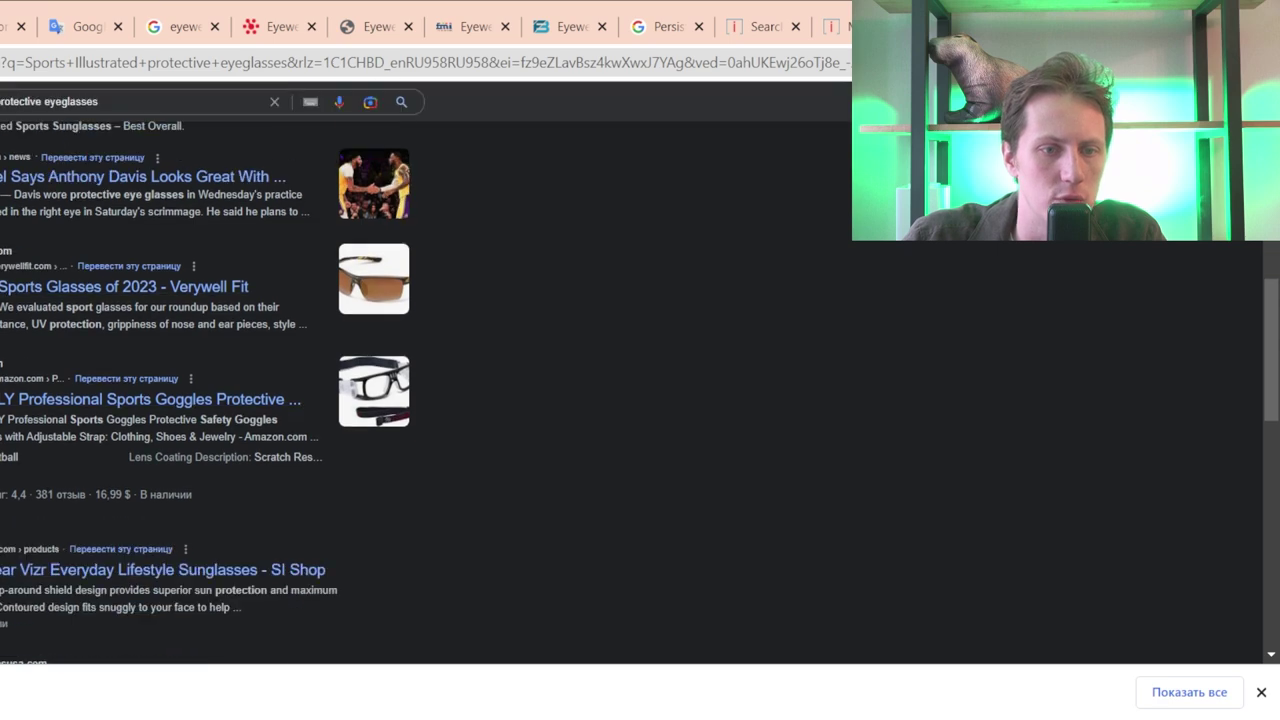
scroll(150, 317, "down", 1)
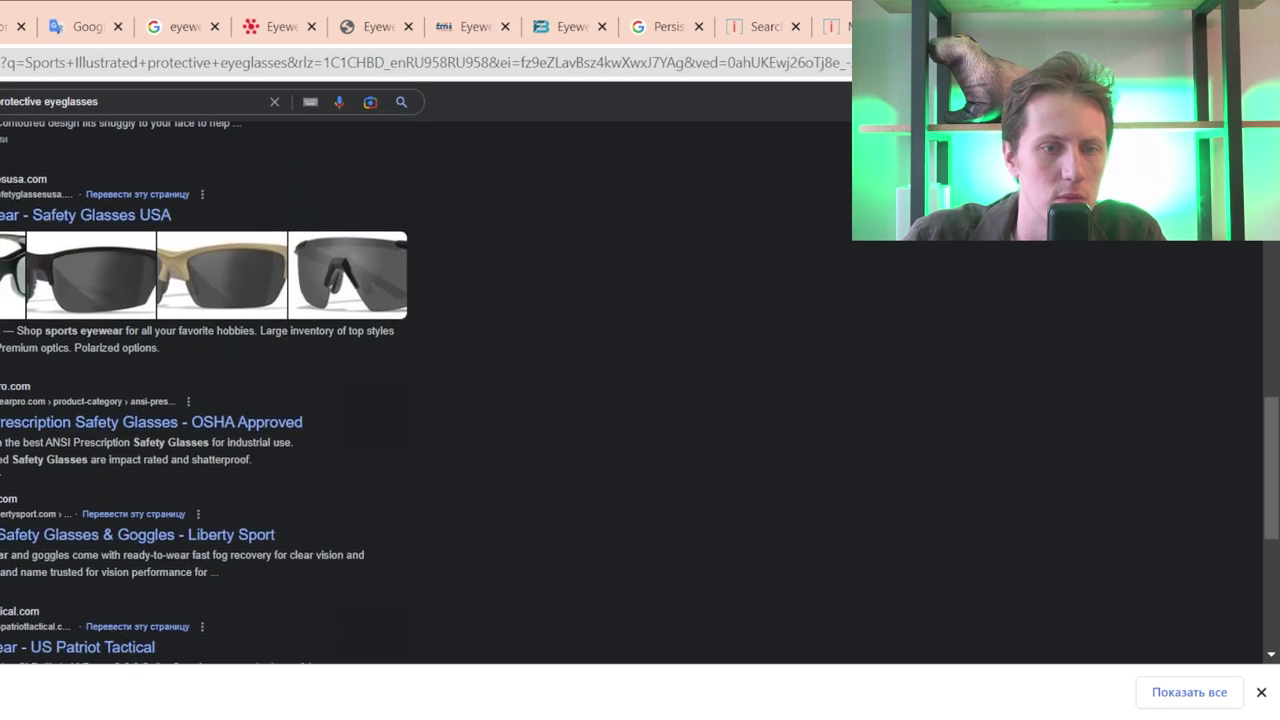
scroll(150, 317, "up", 5)
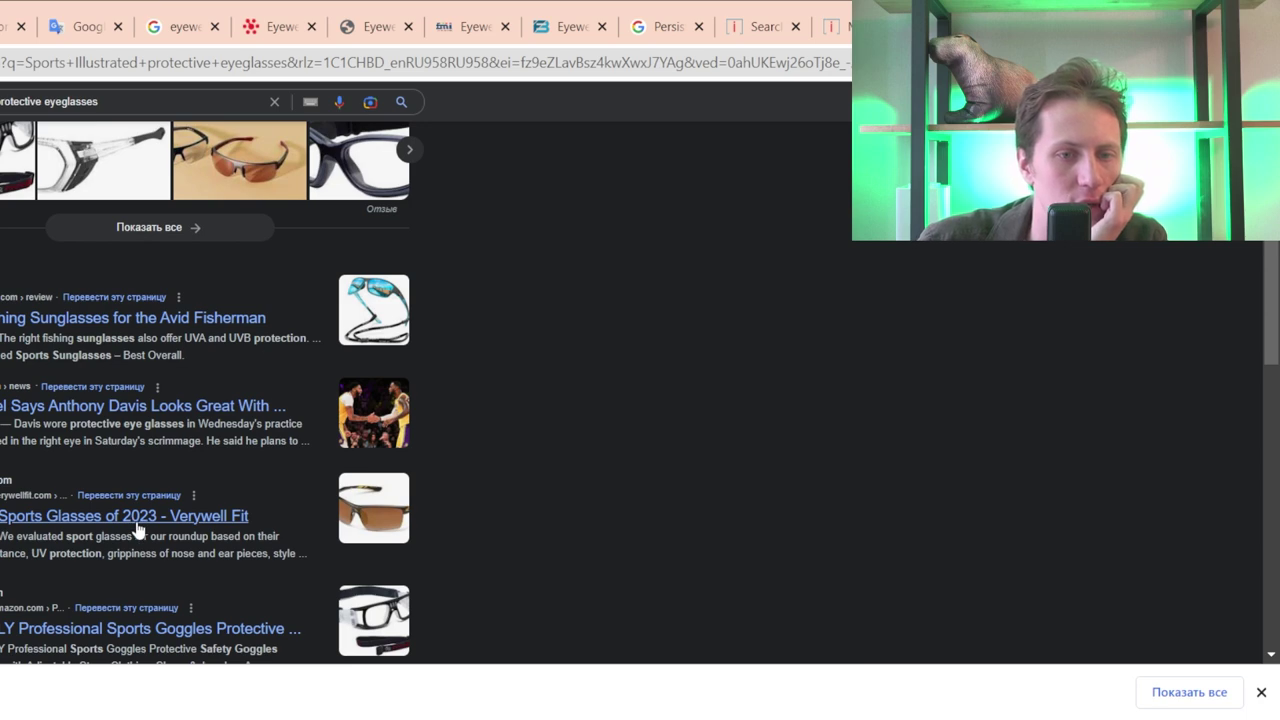
scroll(138, 530, "down", 3)
scroll(1, 398, "down", 4)
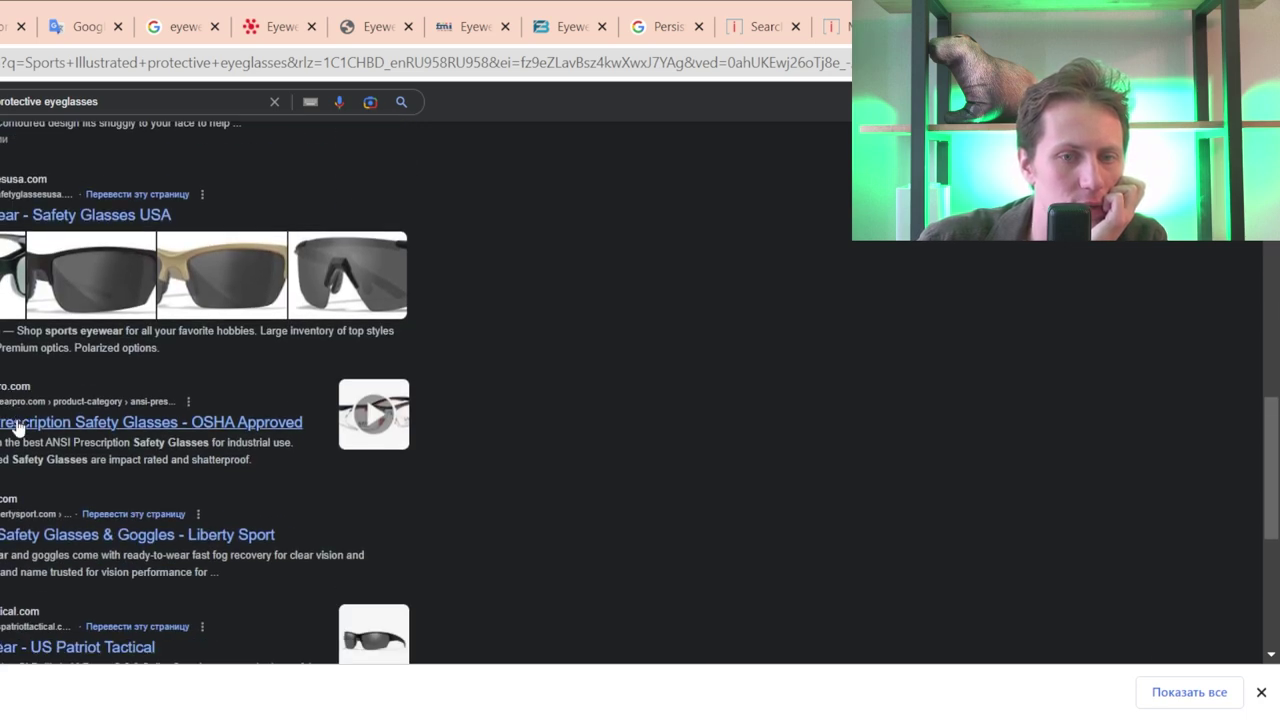
scroll(15, 428, "down", 2)
scroll(14, 380, "down", 2)
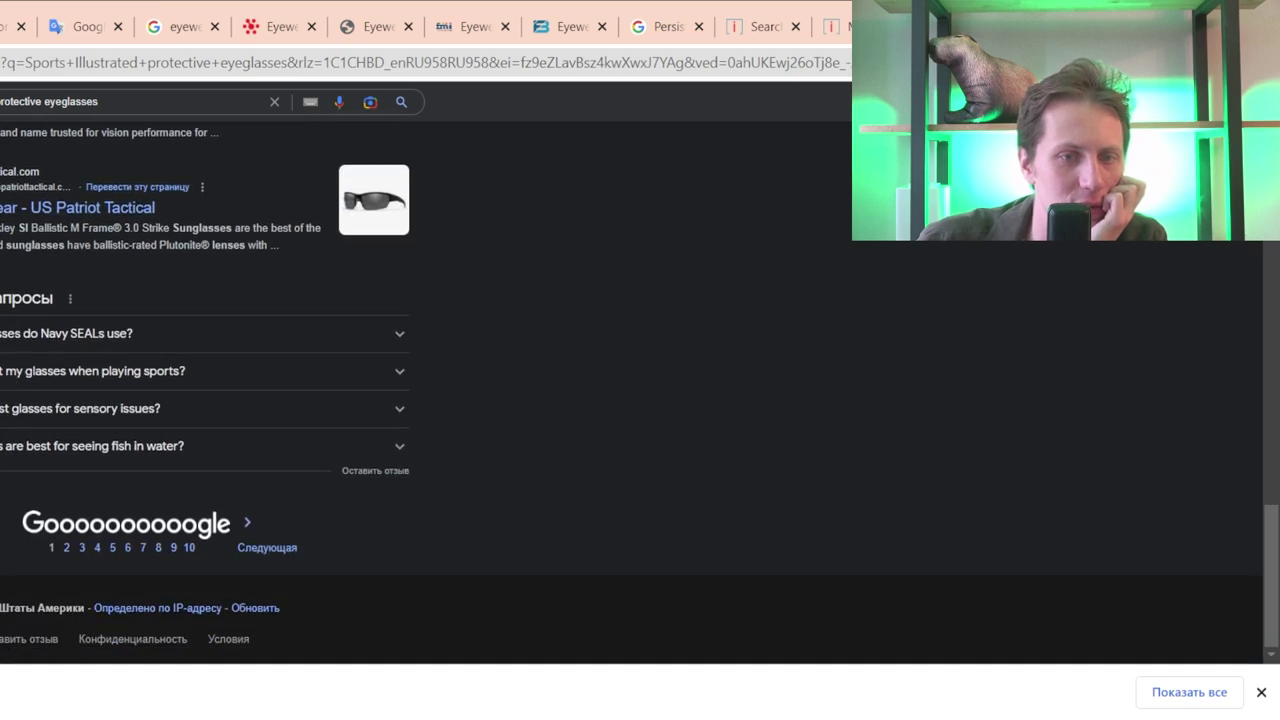
scroll(200, 400, "up", 15)
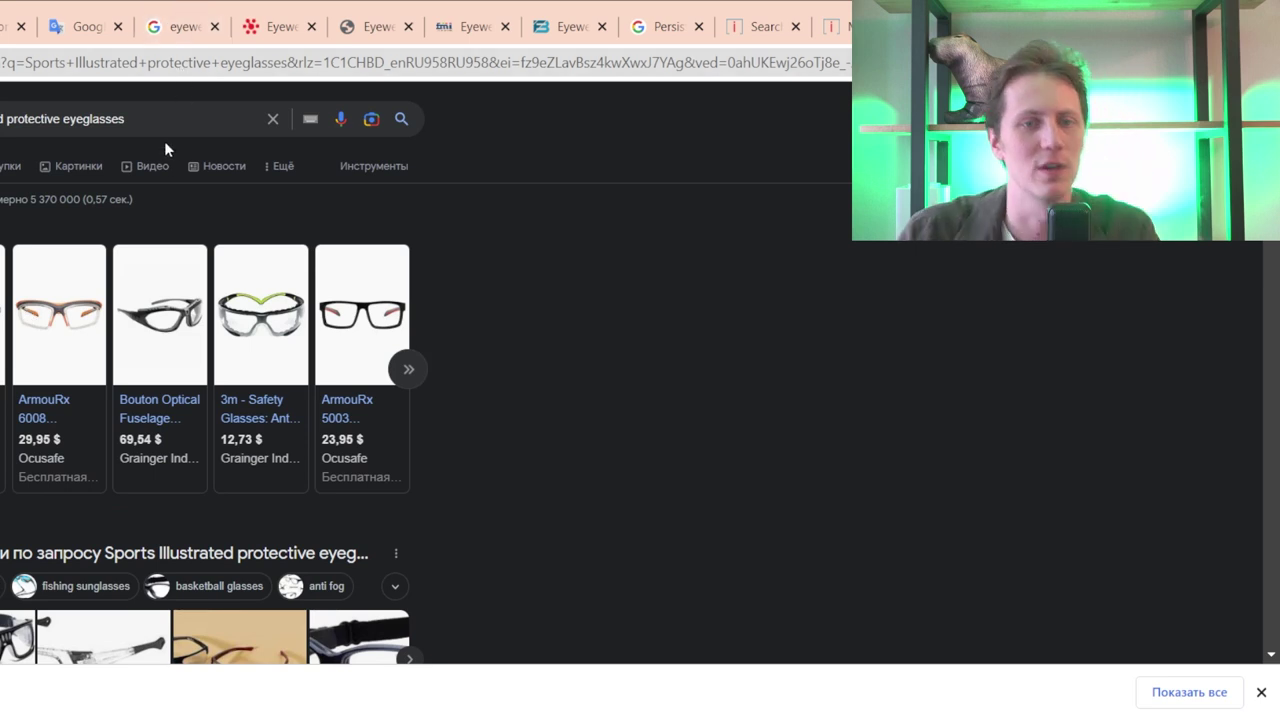
- Extend the search to "Sports Illustrated protective eyeglasses article" and open the SI Showcase result on ski goggles of 2023 in a new tab
type("rticle")
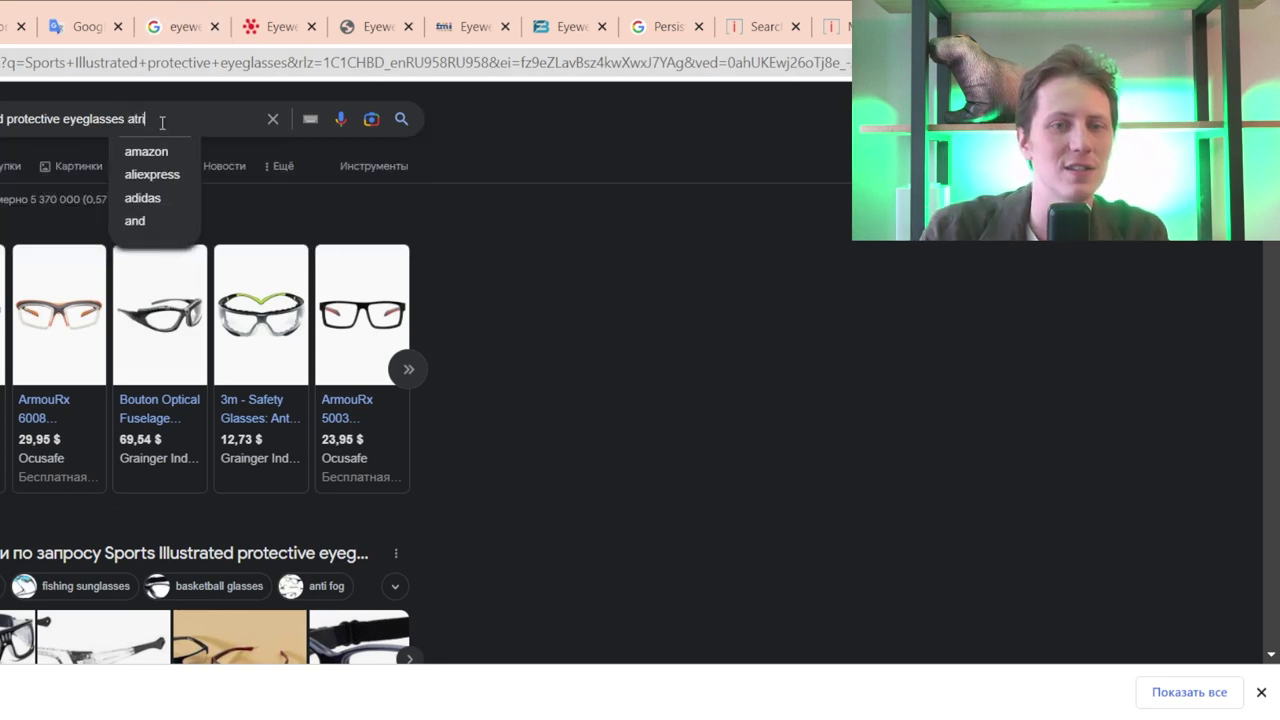
key("Return")
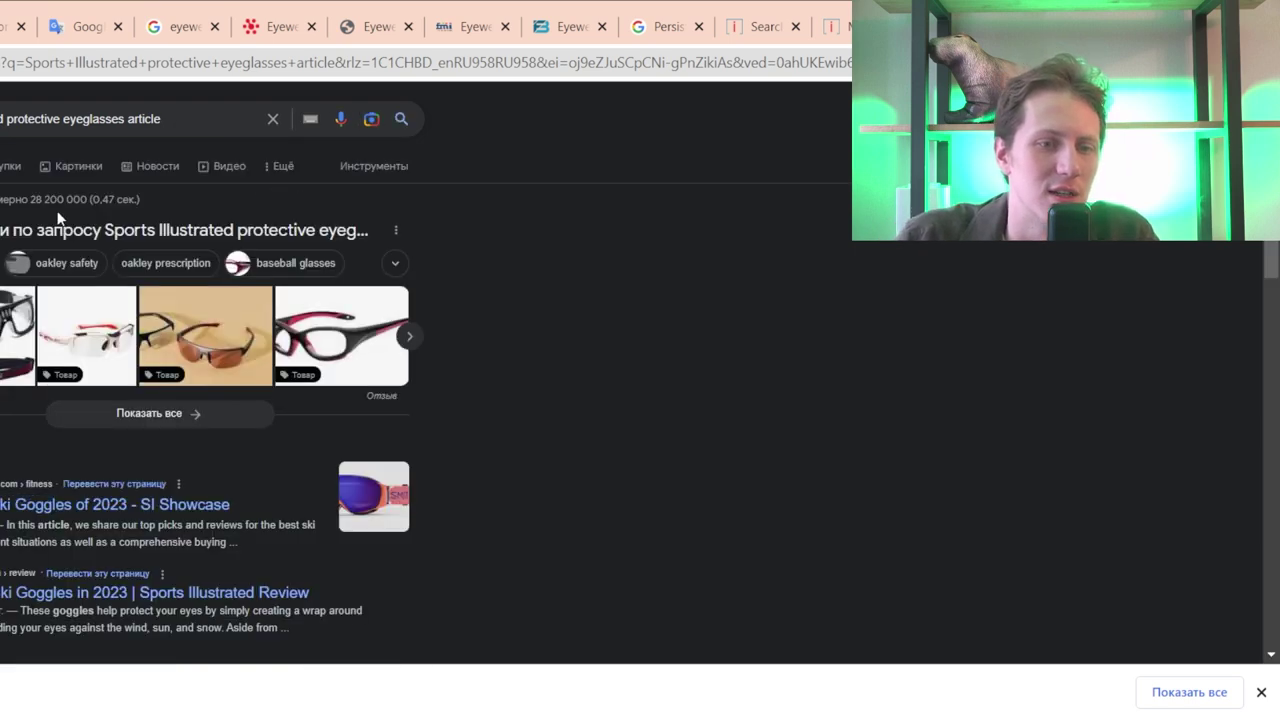
scroll(60, 220, "down", 2)
middle_click(55, 310)
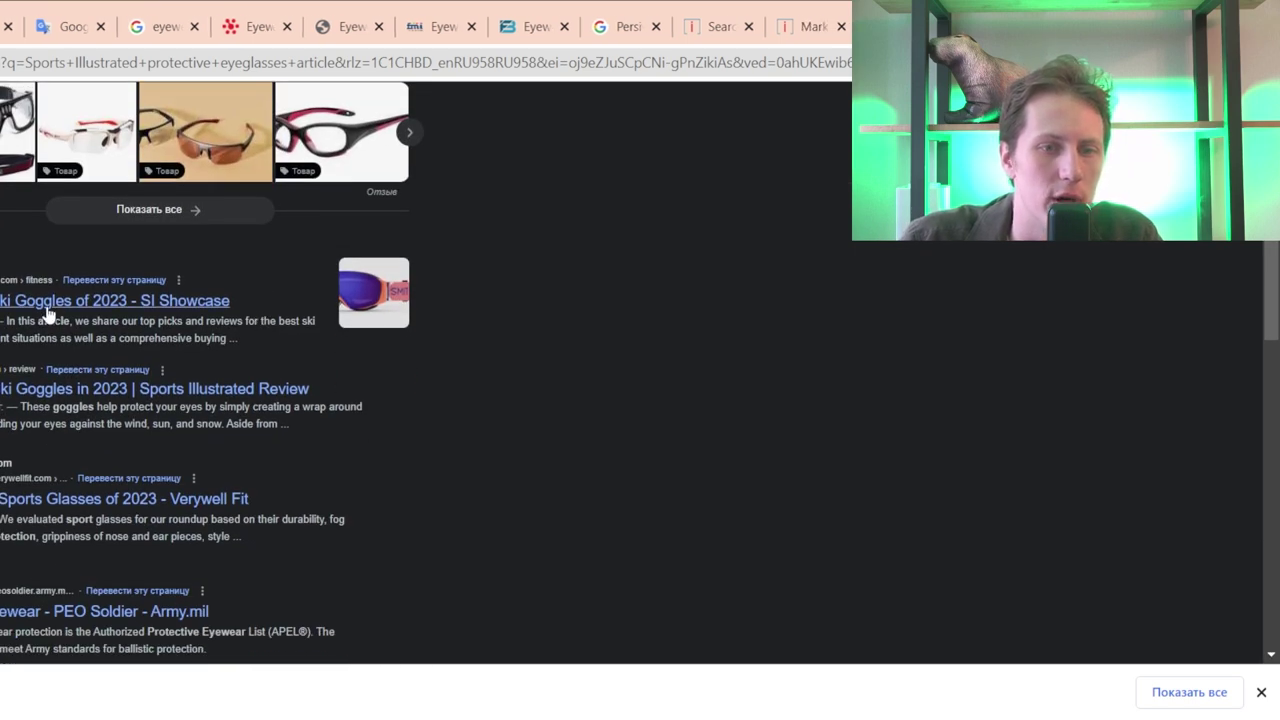
key("ctrl+Tab")
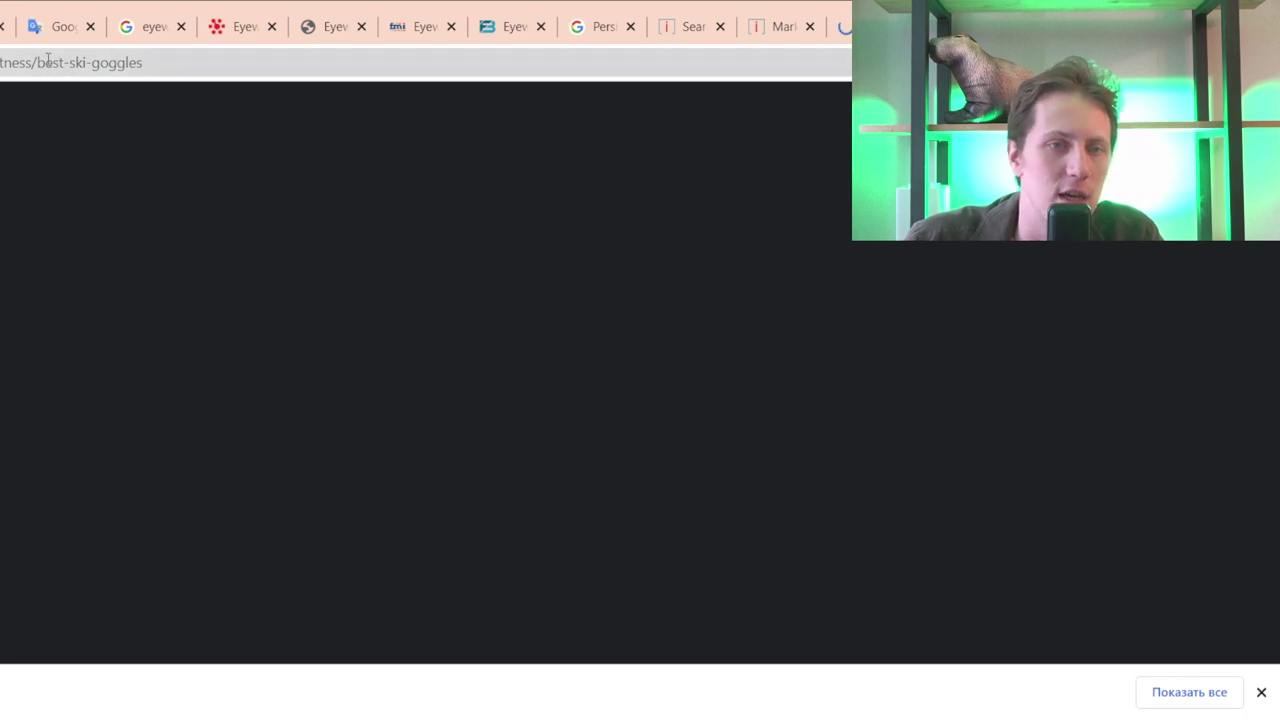
- Check the ski goggles article's address and product disclaimer, accepting the website's cookies along the way
left_click_drag(38, 62, 206, 62)
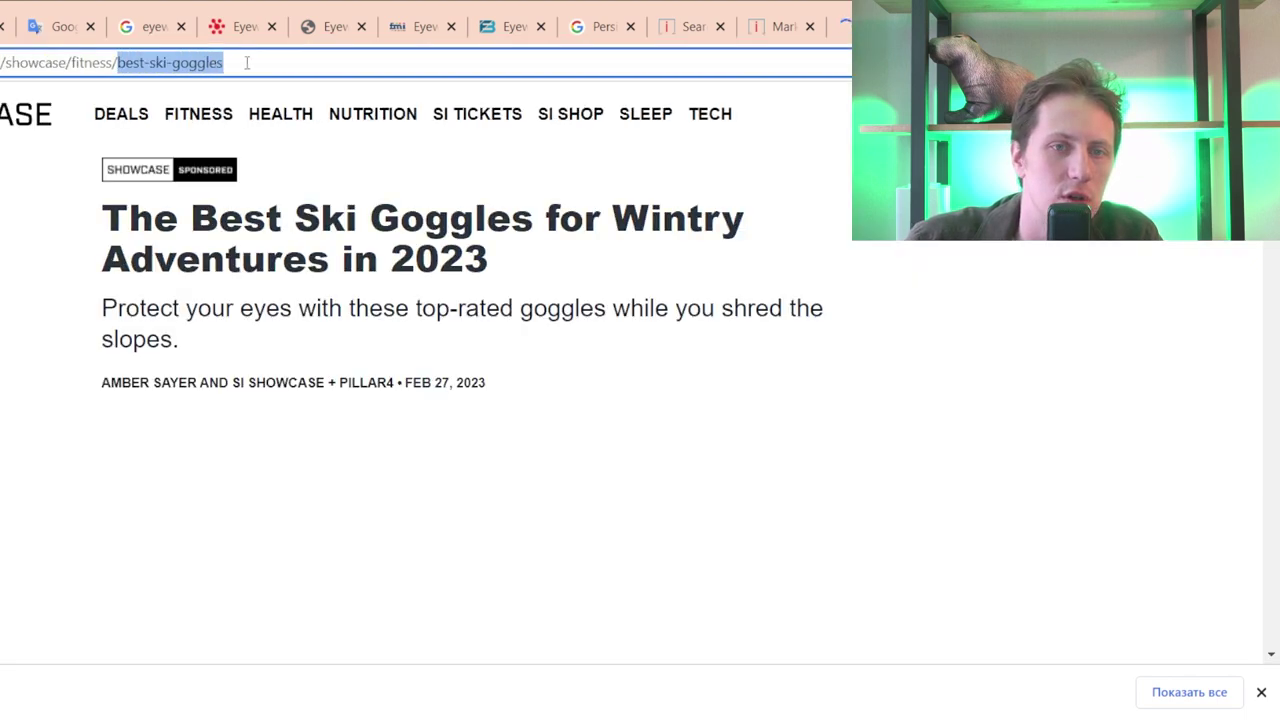
left_click(246, 60)
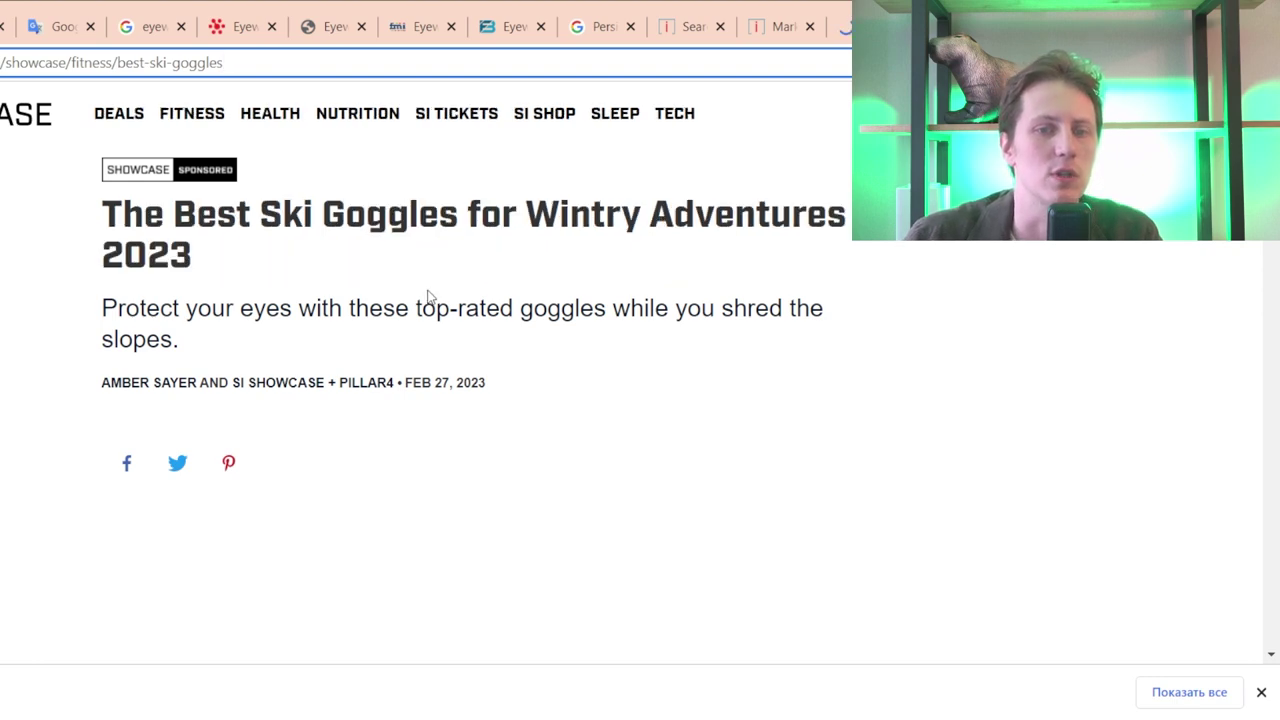
scroll(260, 346, "down", 5)
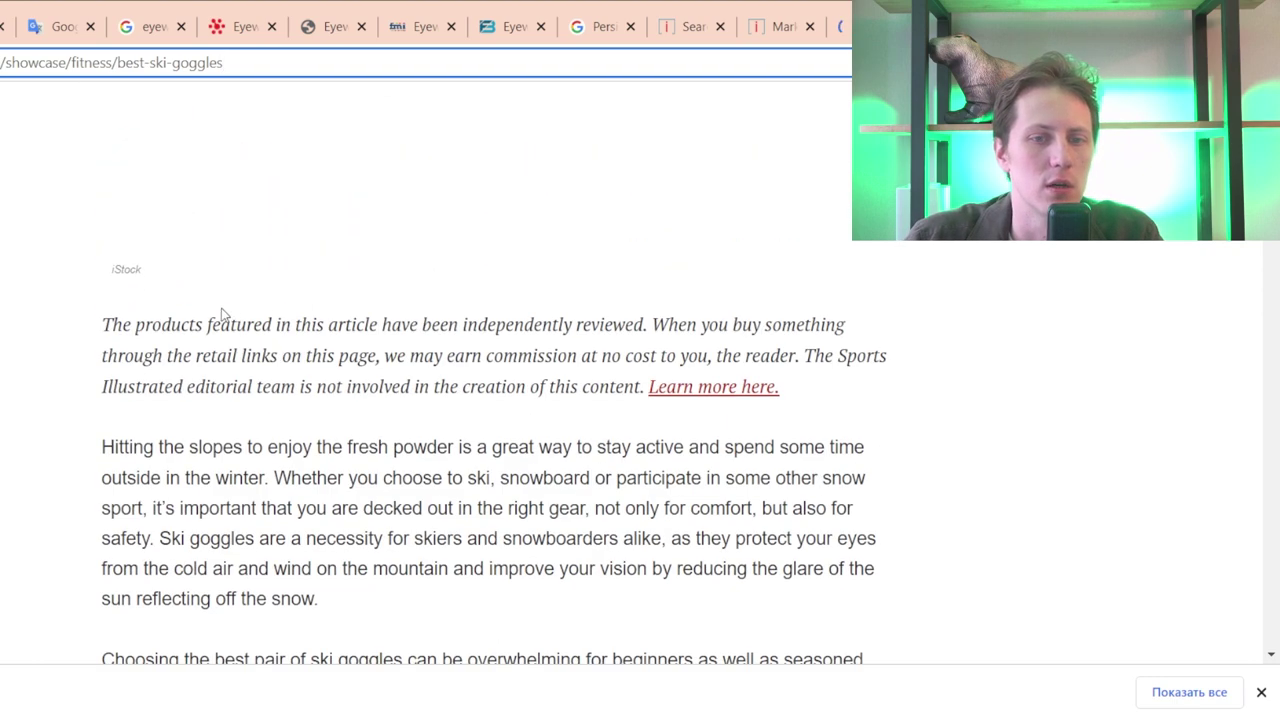
left_click_drag(297, 325, 318, 393)
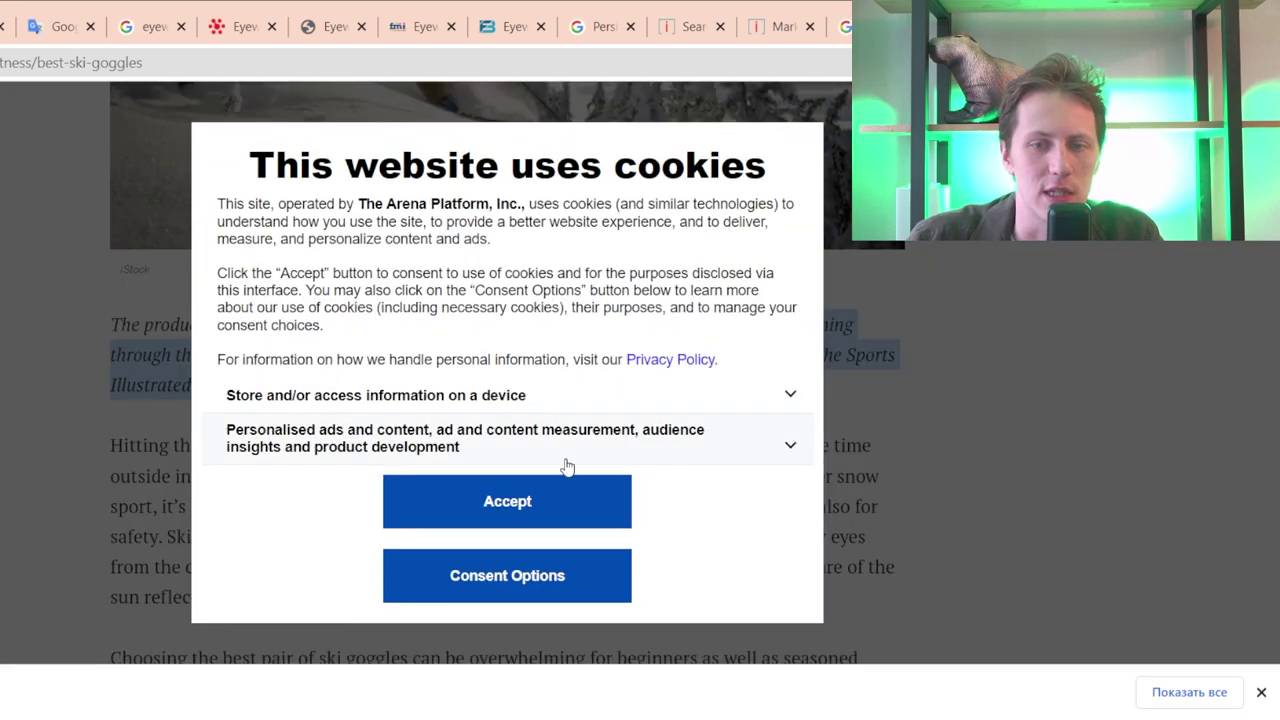
left_click(511, 494)
scroll(494, 474, "down", 3)
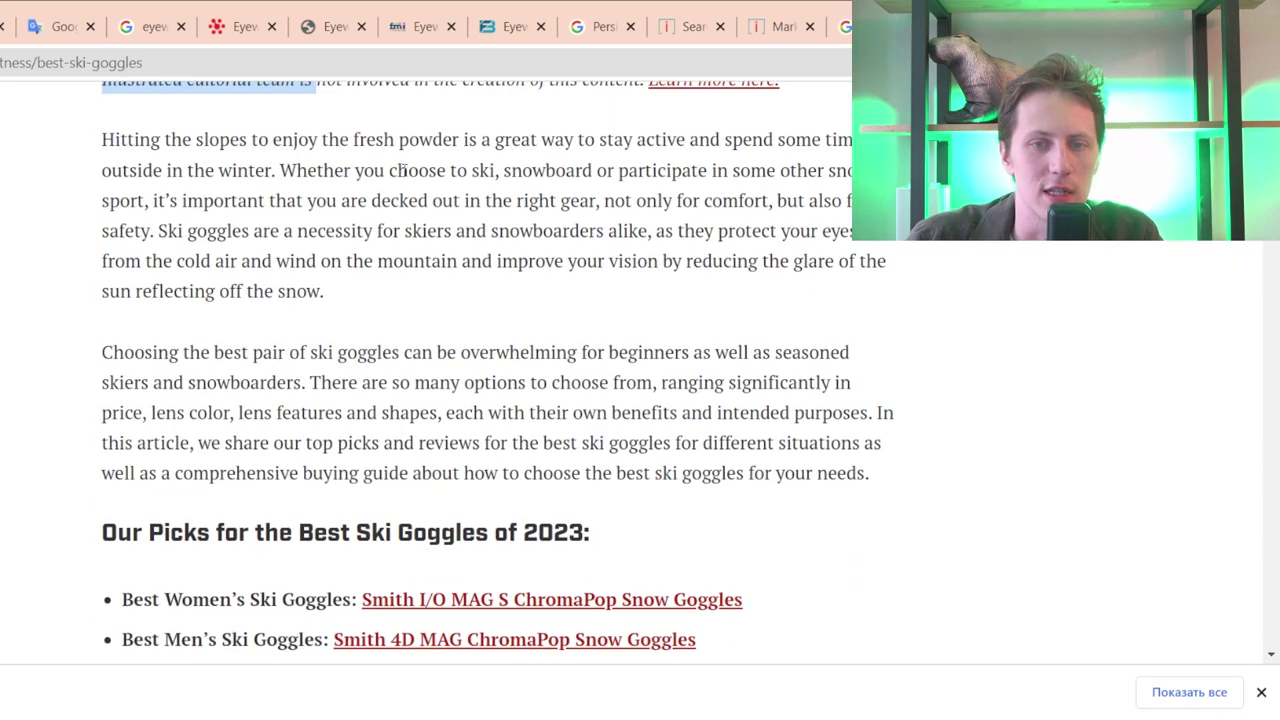
left_click(401, 171)
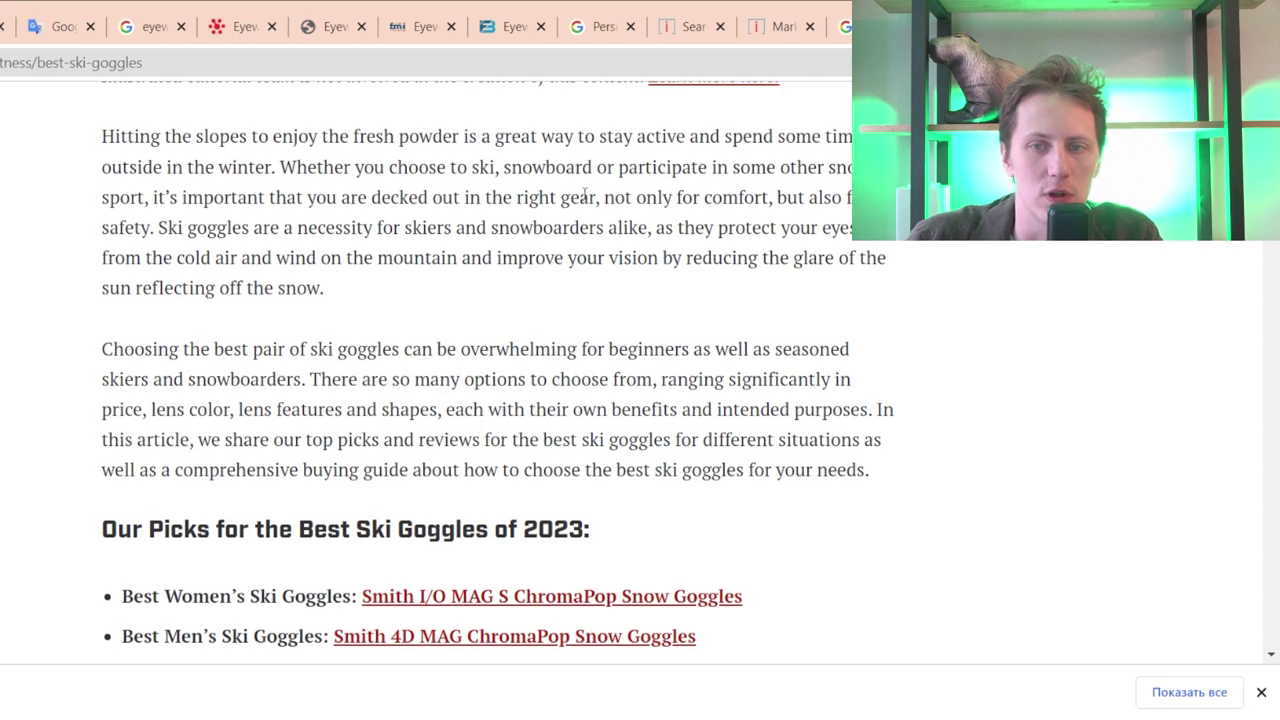
- Find "safety" in the article and highlight the introduction's sentence on ski goggles being a necessity for skiers and snowboarders
left_click_drag(612, 197, 158, 228)
type("safety")
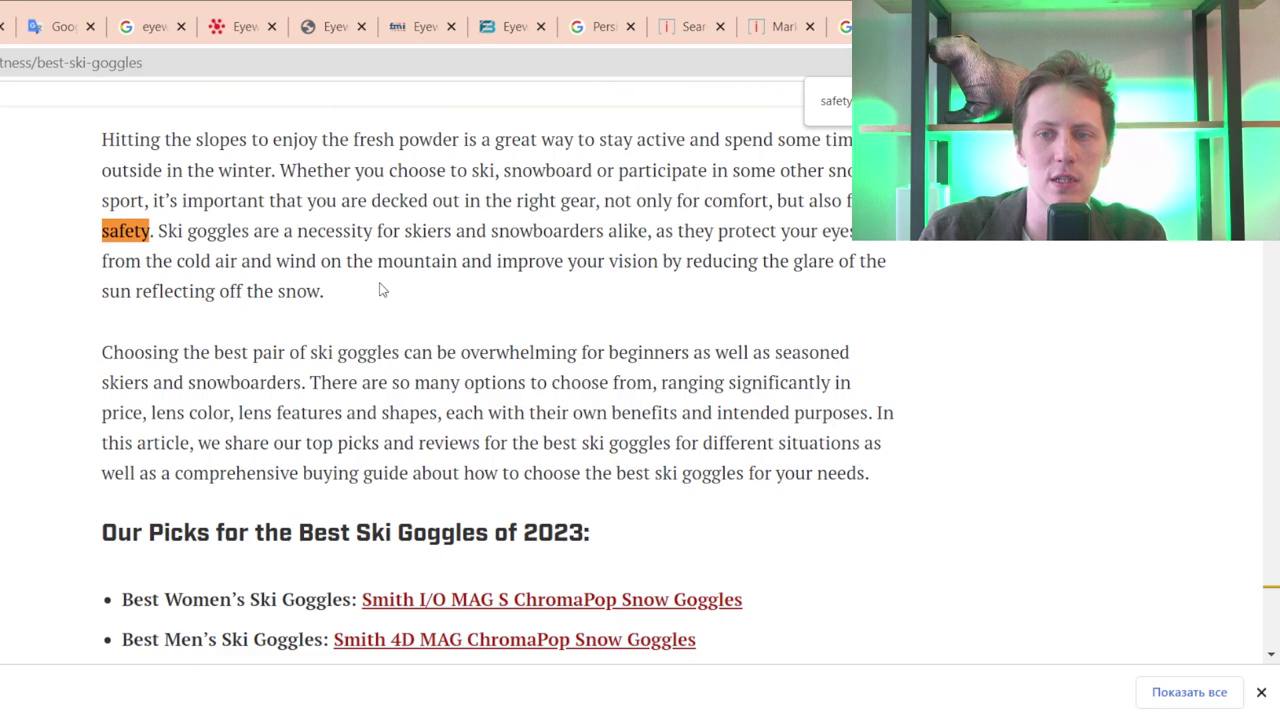
scroll(381, 290, "down", 8)
key("Return")
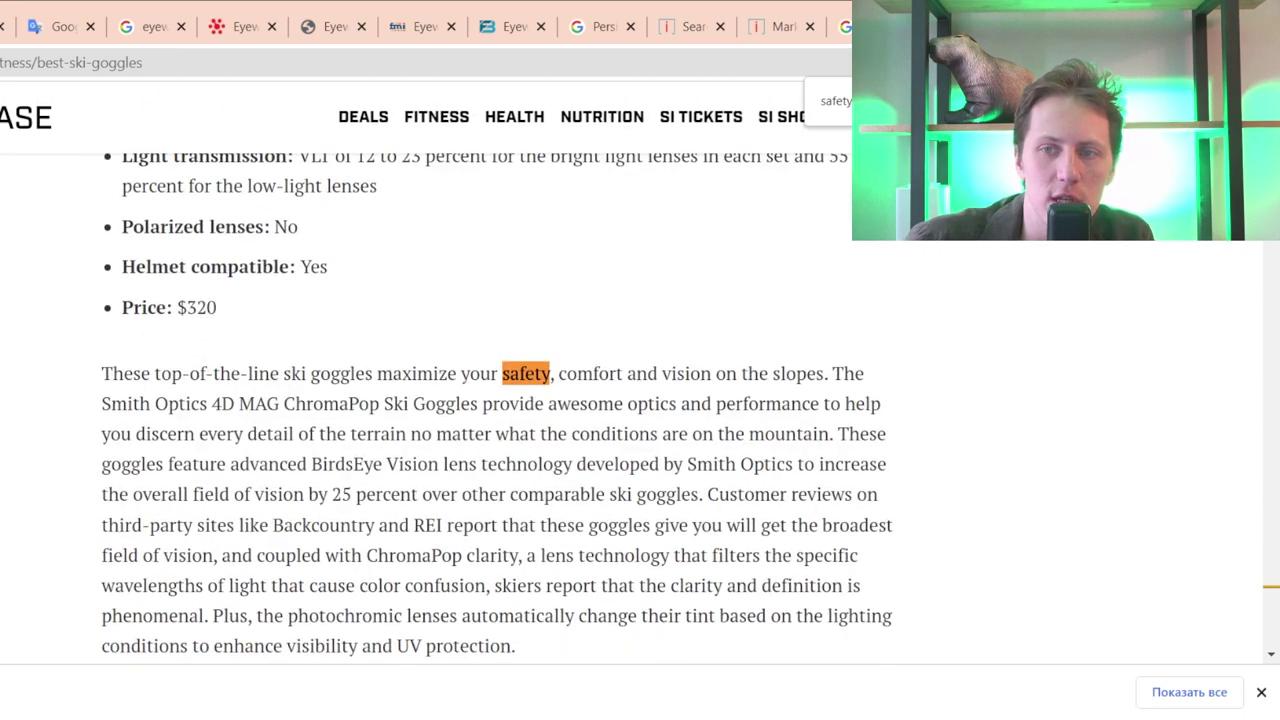
key("Return")
left_click_drag(450, 435, 272, 368)
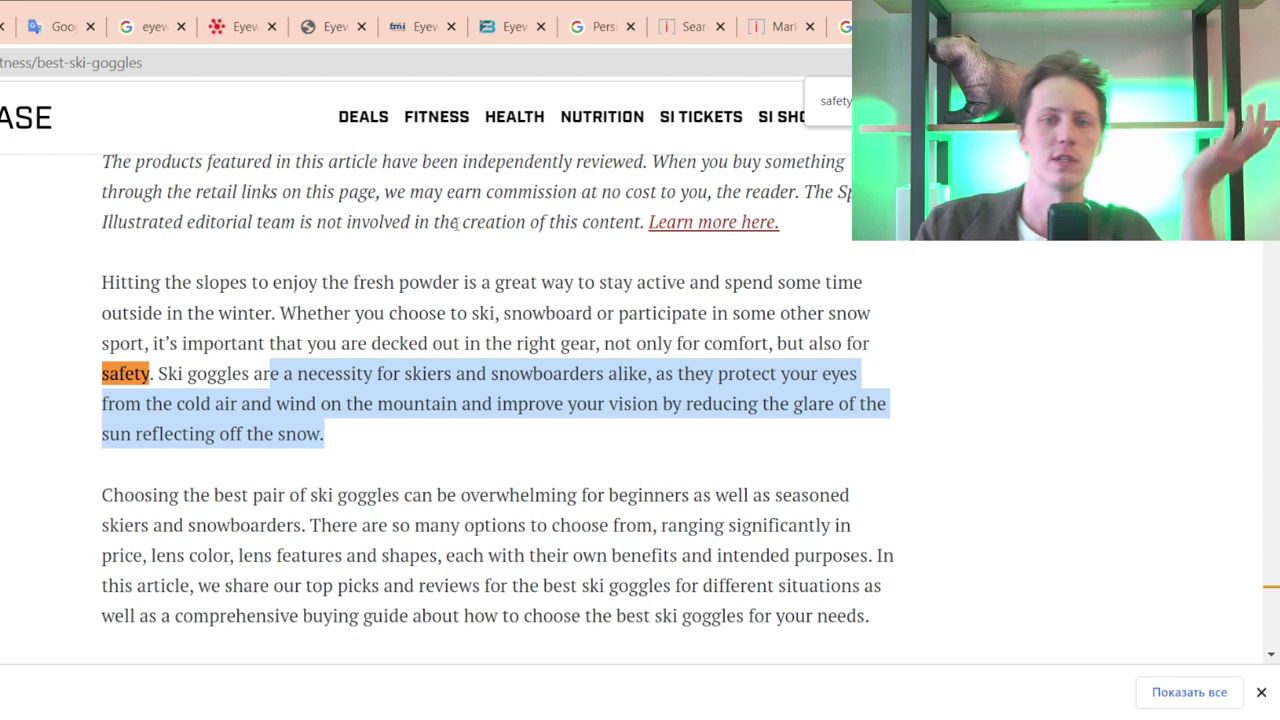
key("Escape")
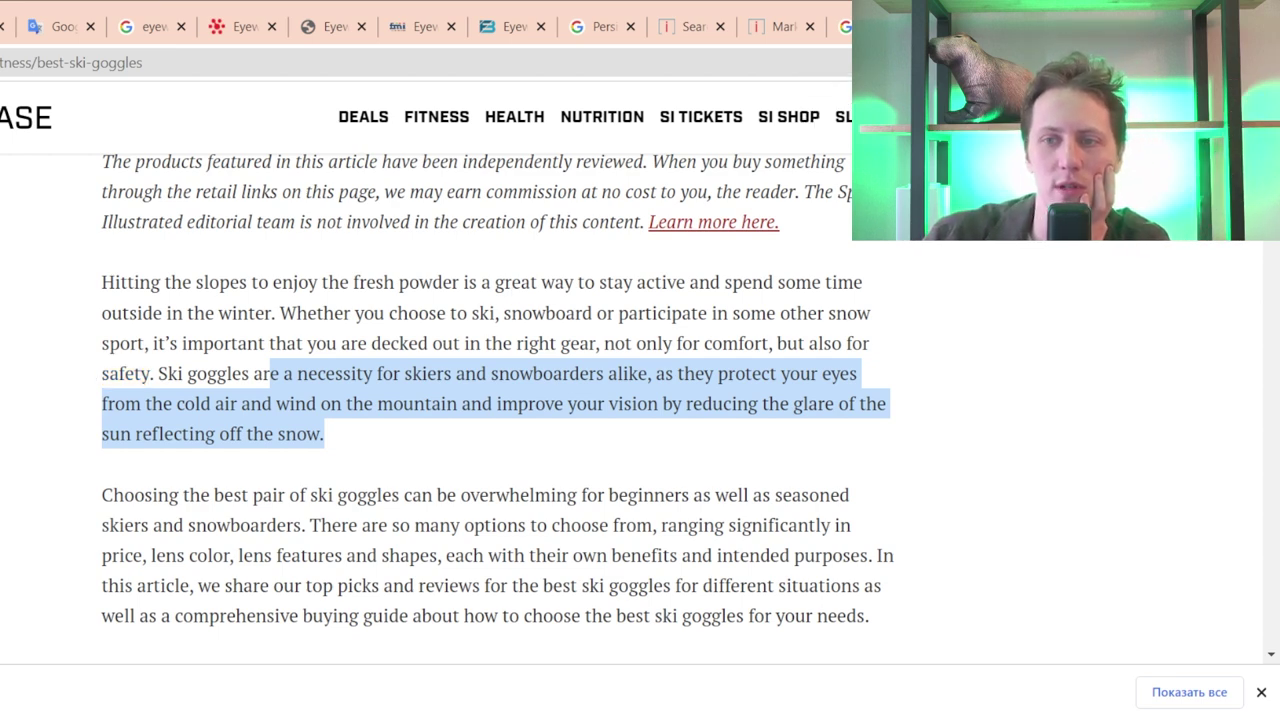
scroll(568, 468, "down", 2)
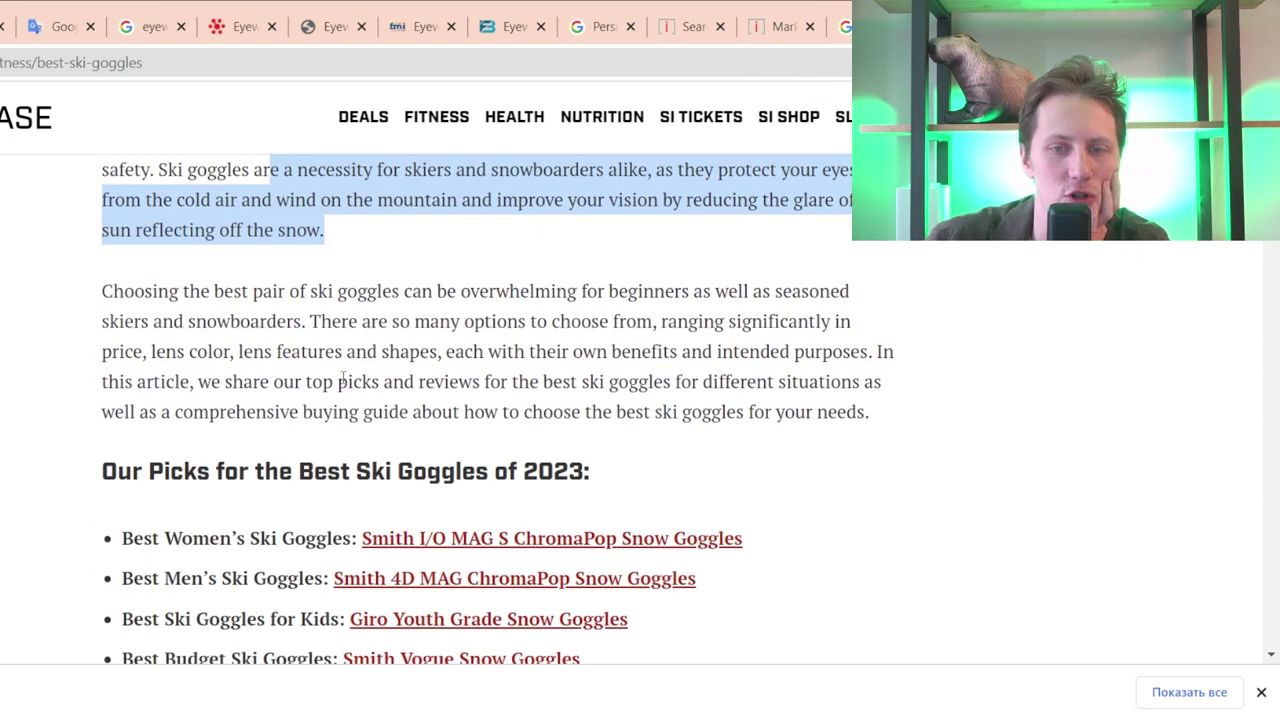
- Look over the ski goggles article's disclaimer and introduction, return to the search results and look through them for other sources
scroll(412, 435, "up", 1)
scroll(412, 435, "up", 3)
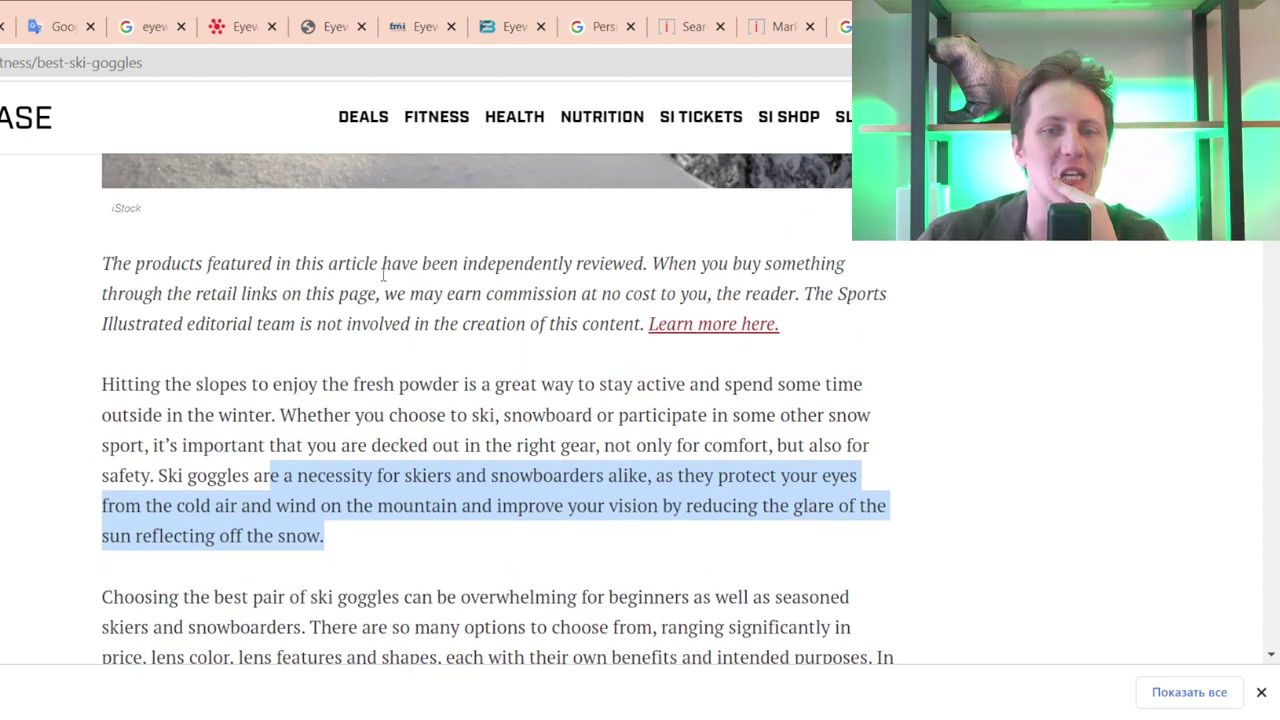
key("alt+Left")
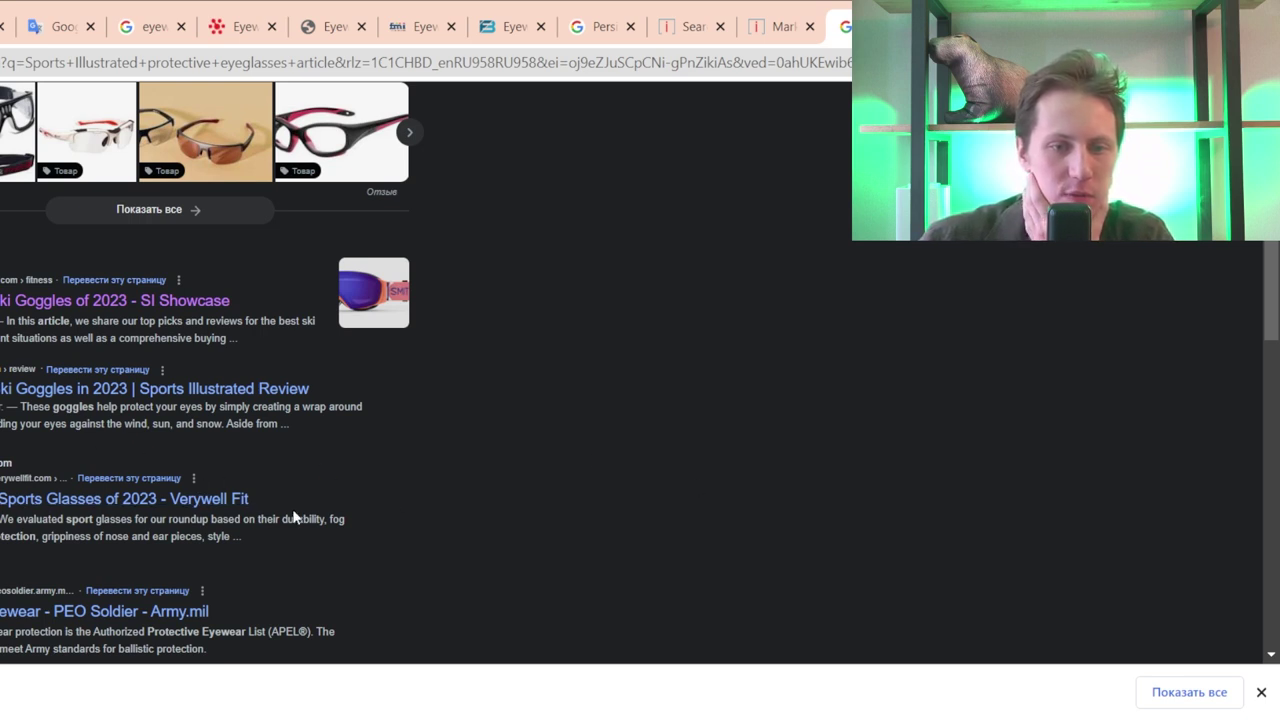
scroll(295, 503, "down", 2)
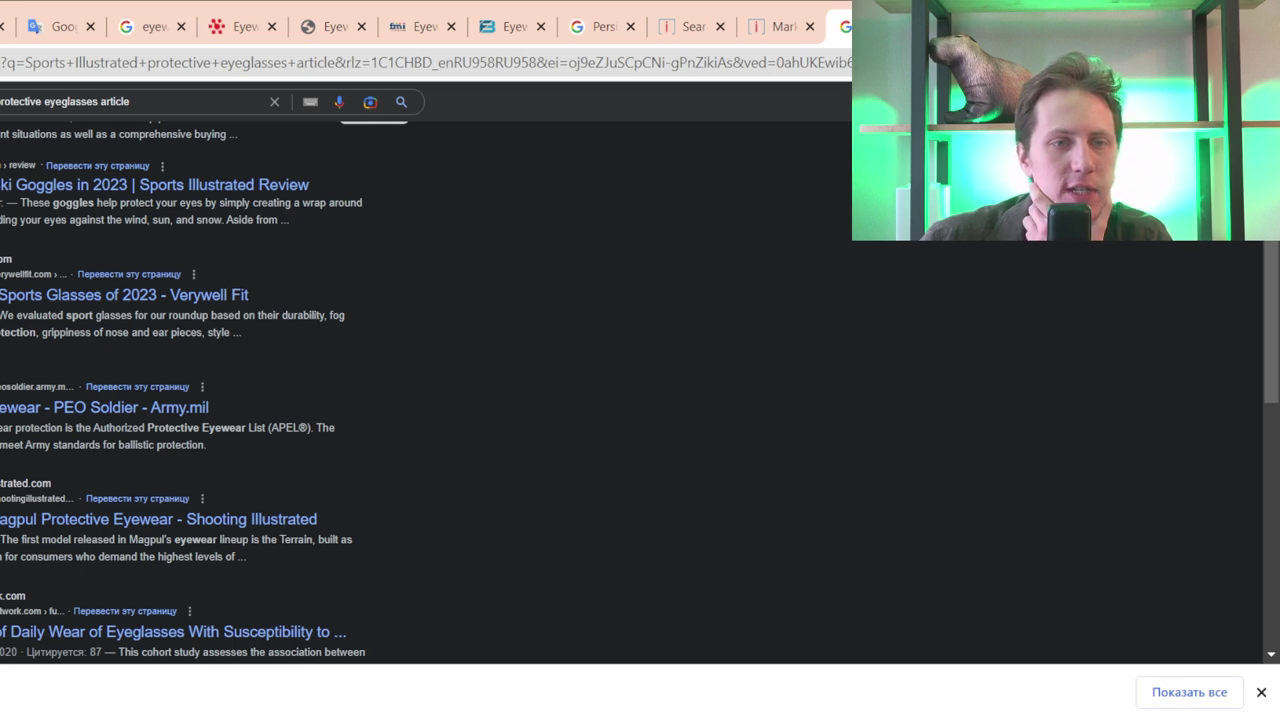
scroll(120, 465, "up", 4)
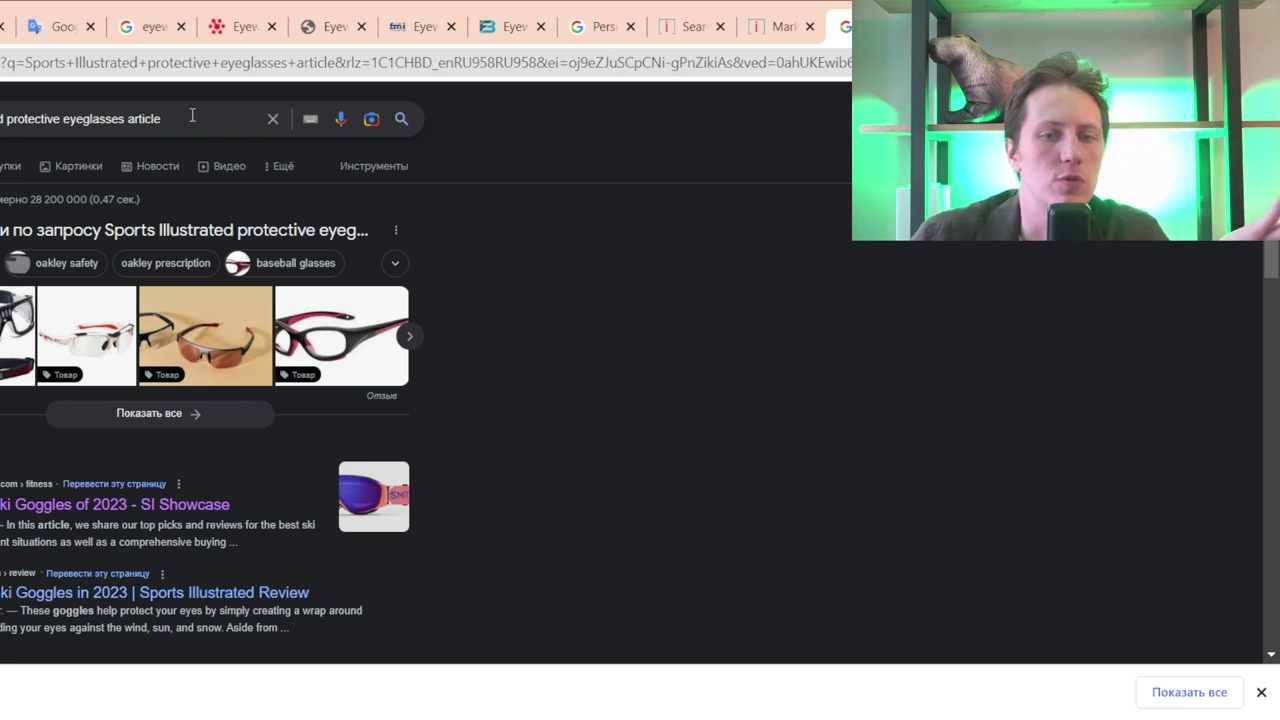
- Replace the search query with "protective eyeglasses sport research" and run the search
key("ctrl+a")
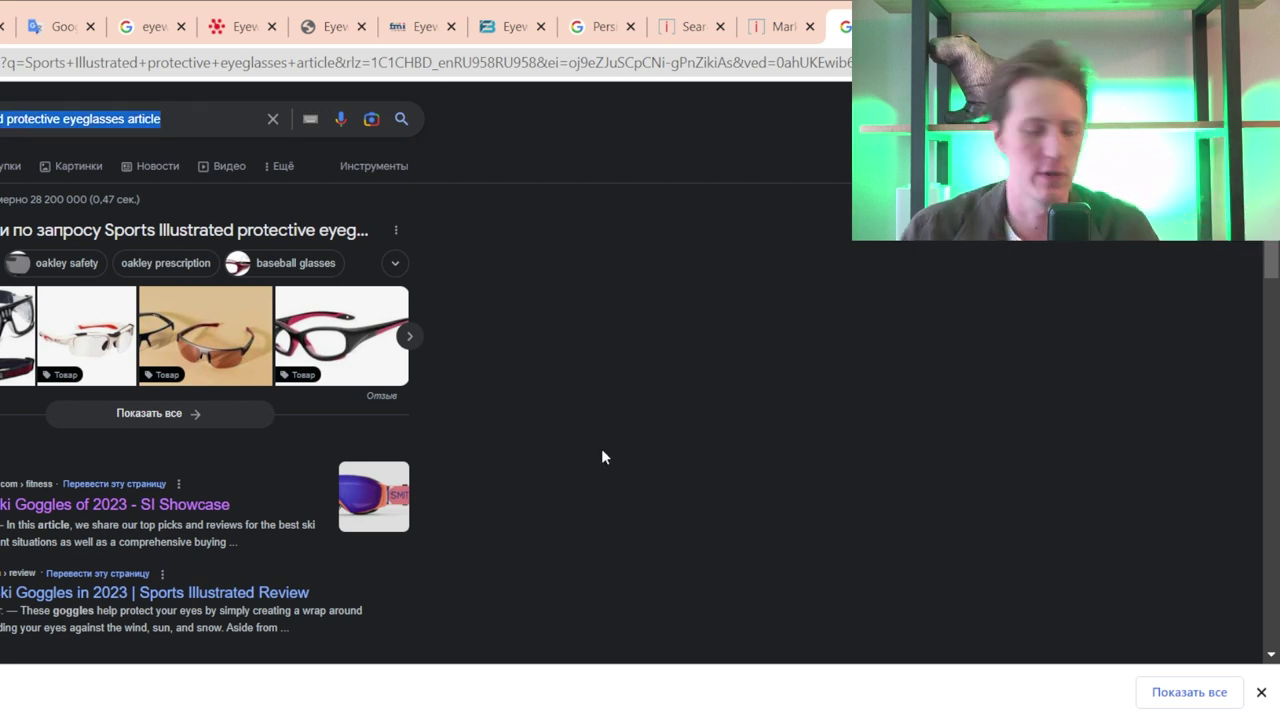
type("progressive")
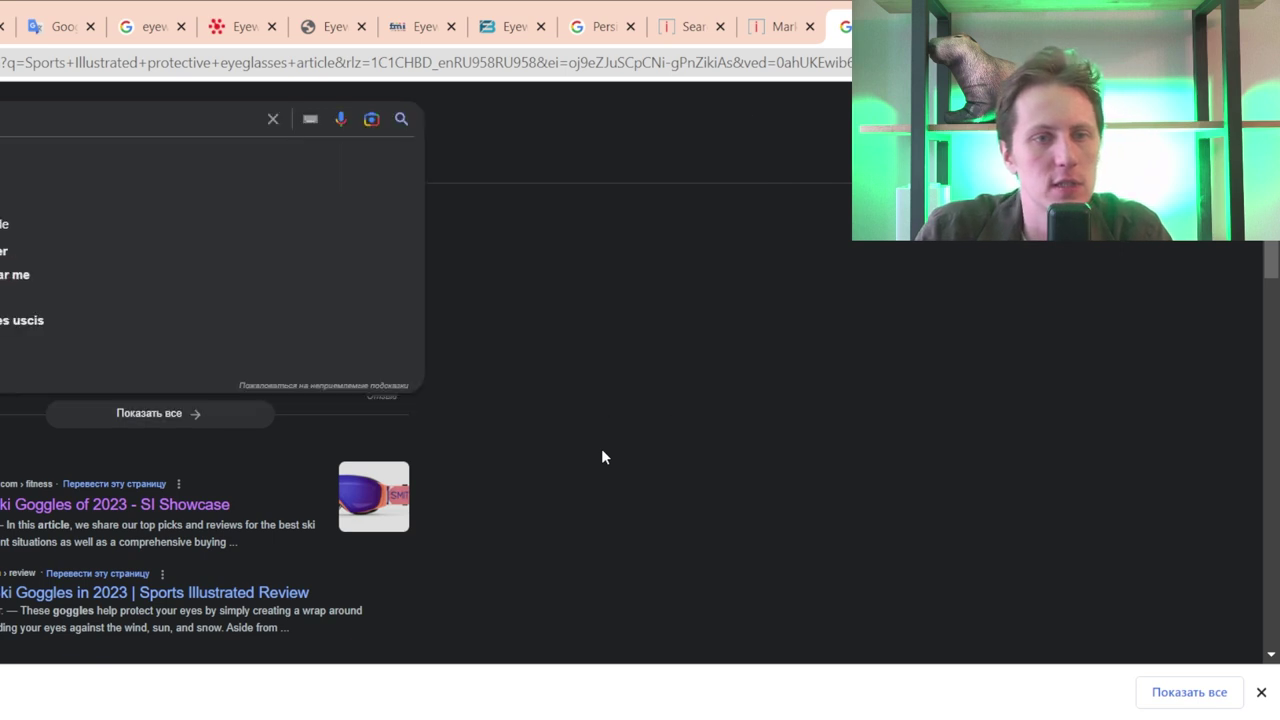
key("BackSpace")
type("eye")
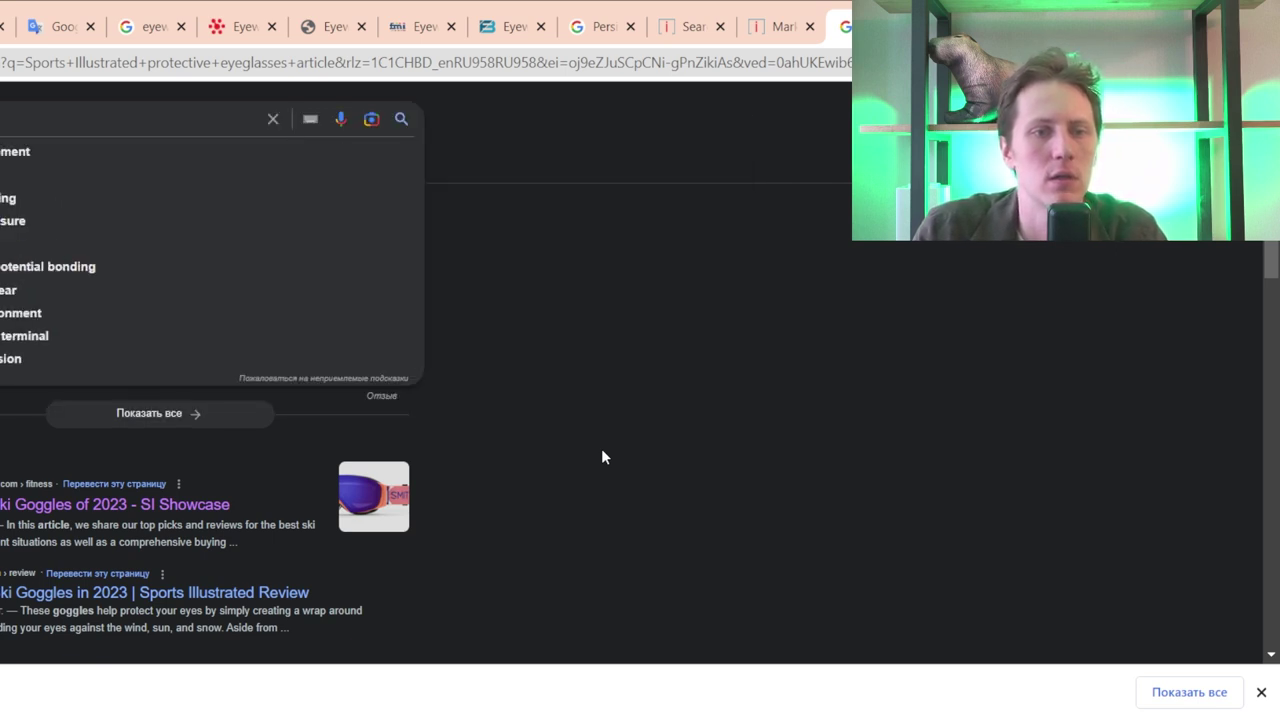
type("glasses")
type(" spor")
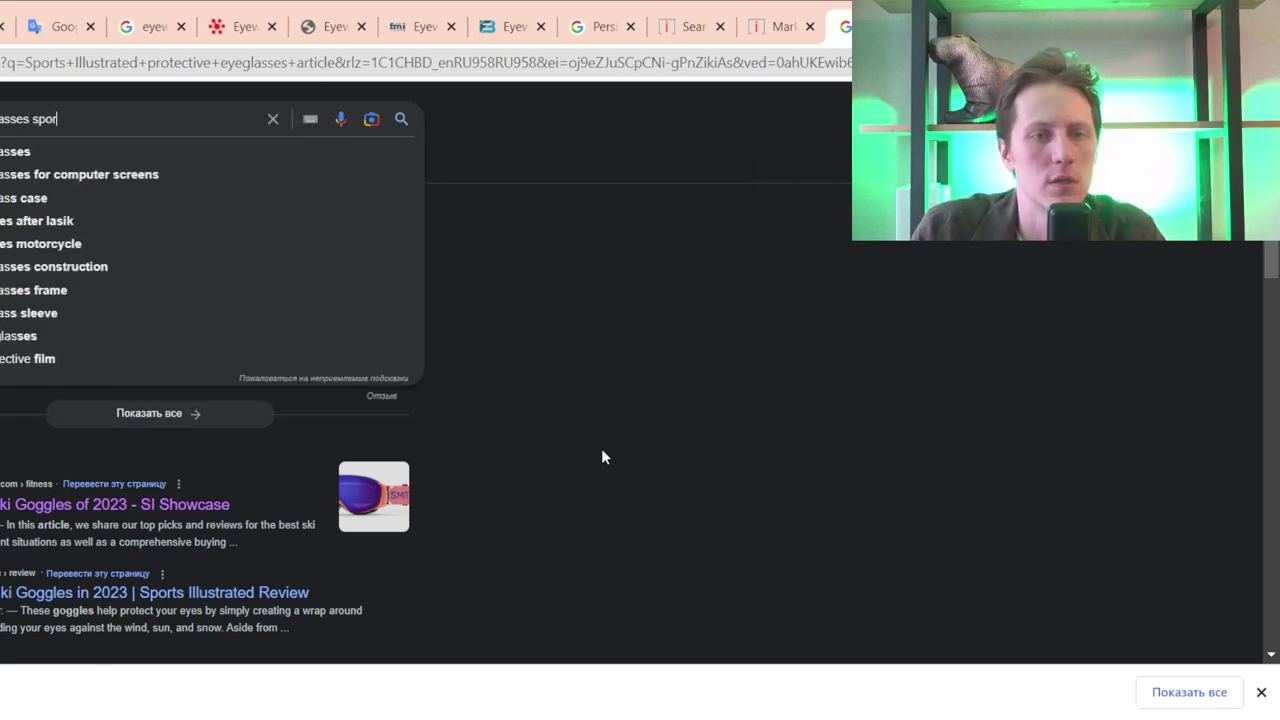
type("t research")
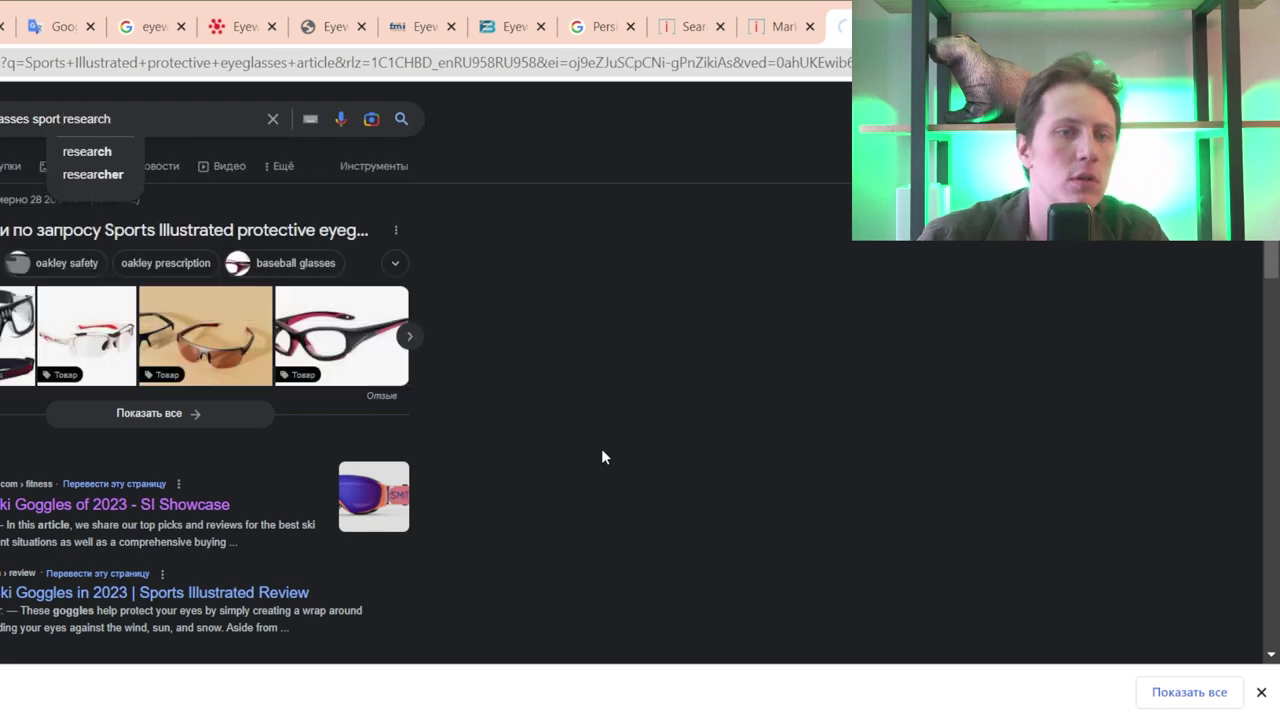
key("Return")
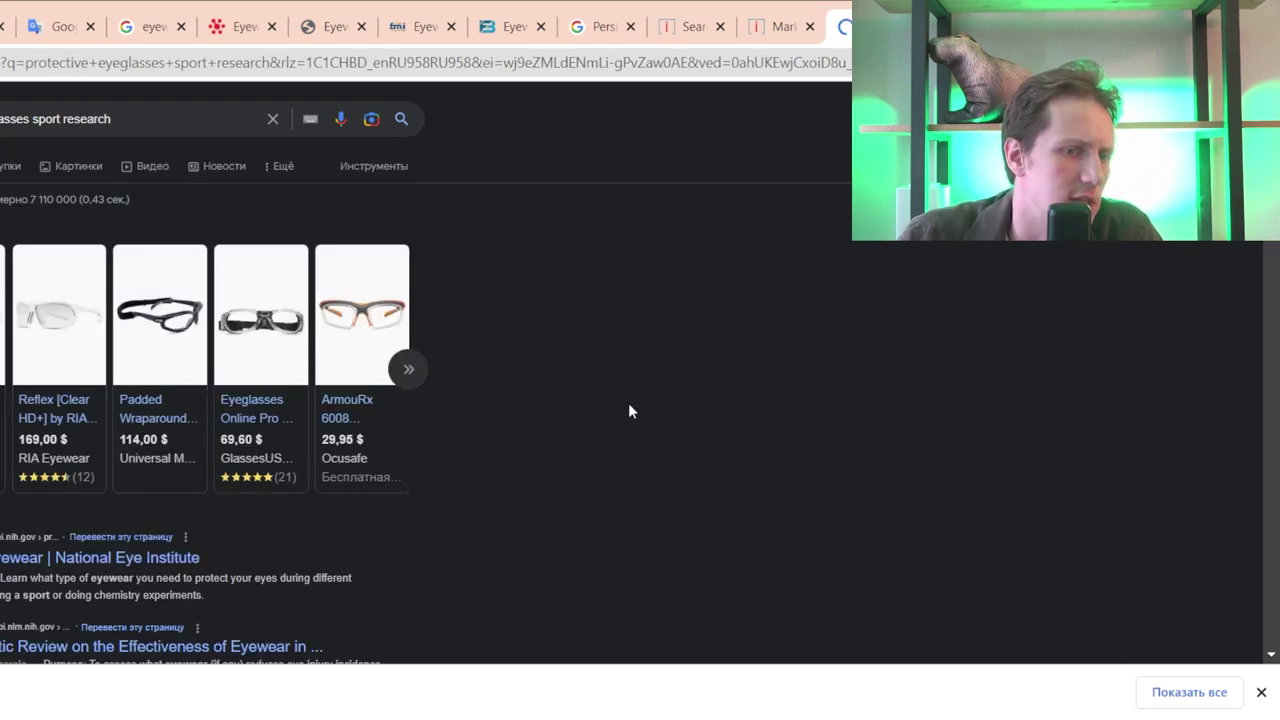
- Open the National Eye Institute eyewear result and the systematic review on eyewear effectiveness in new tabs
scroll(629, 411, "down", 3)
middle_click(15, 259)
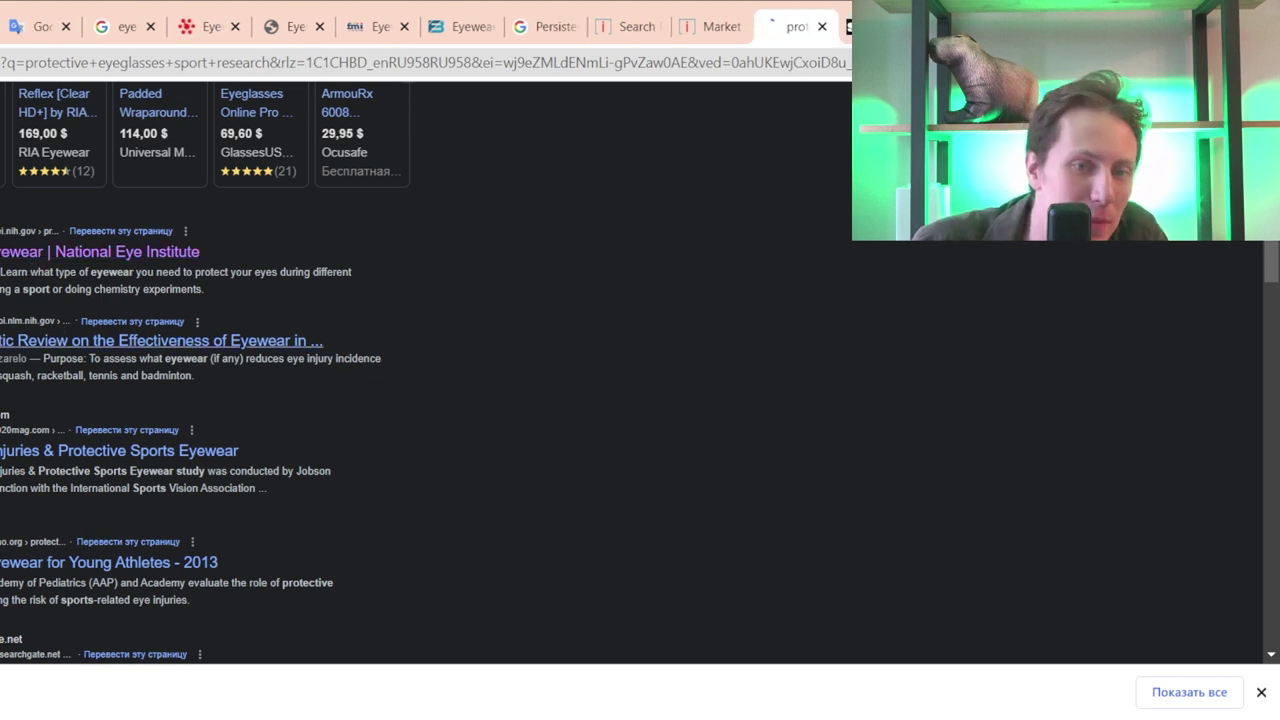
middle_click(255, 338)
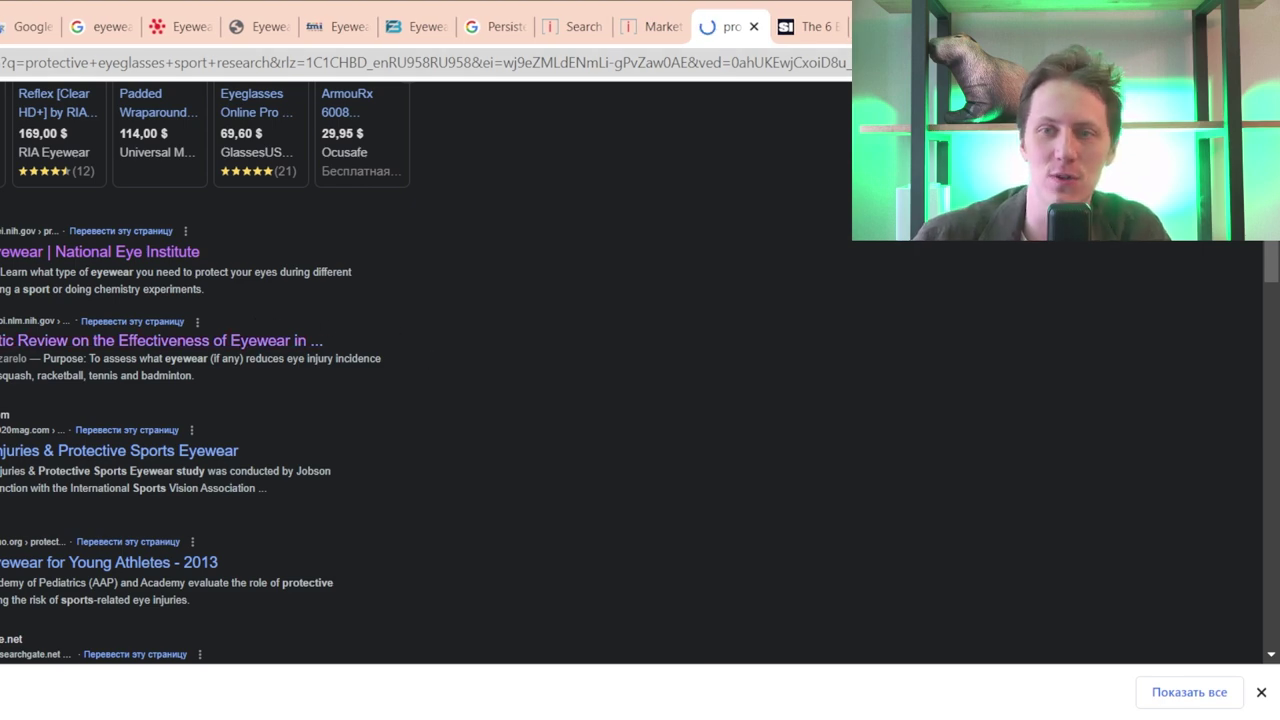
- Check the PubMed review's publication details and highlight its title on eyewear reducing eye injuries in racket sports
scroll(357, 470, "down", 2)
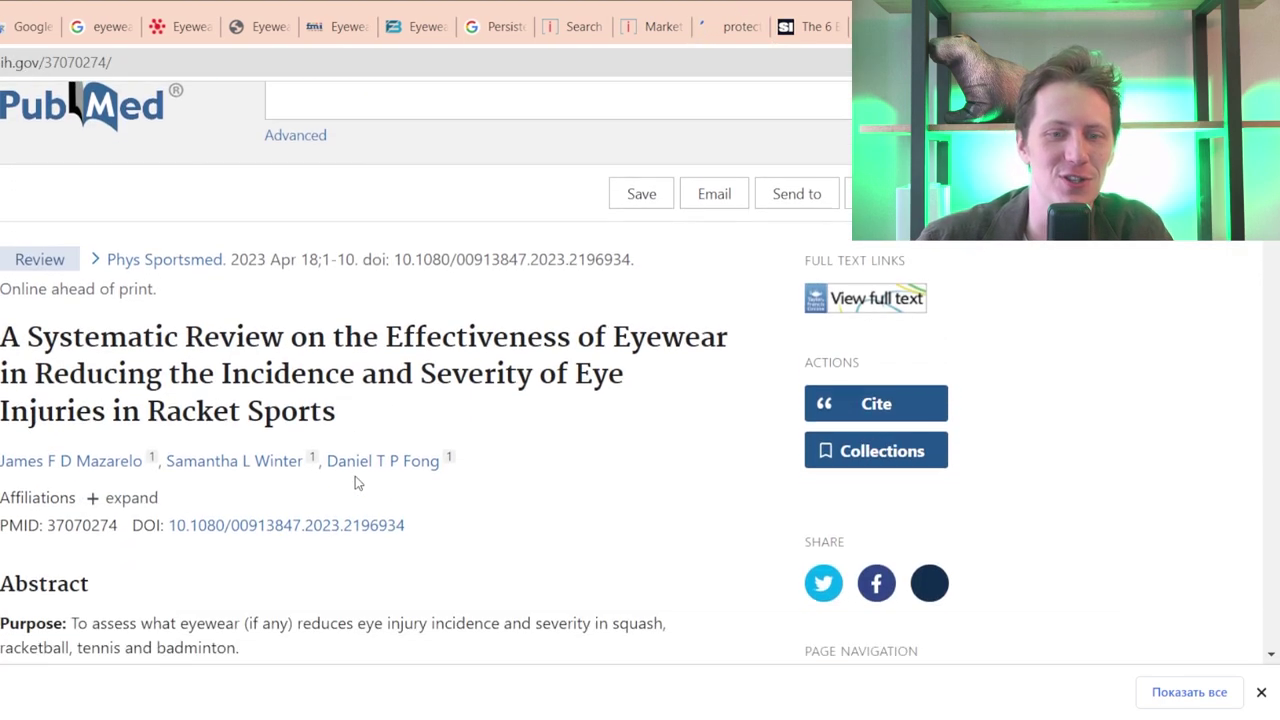
scroll(357, 483, "up", 2)
scroll(340, 430, "down", 3)
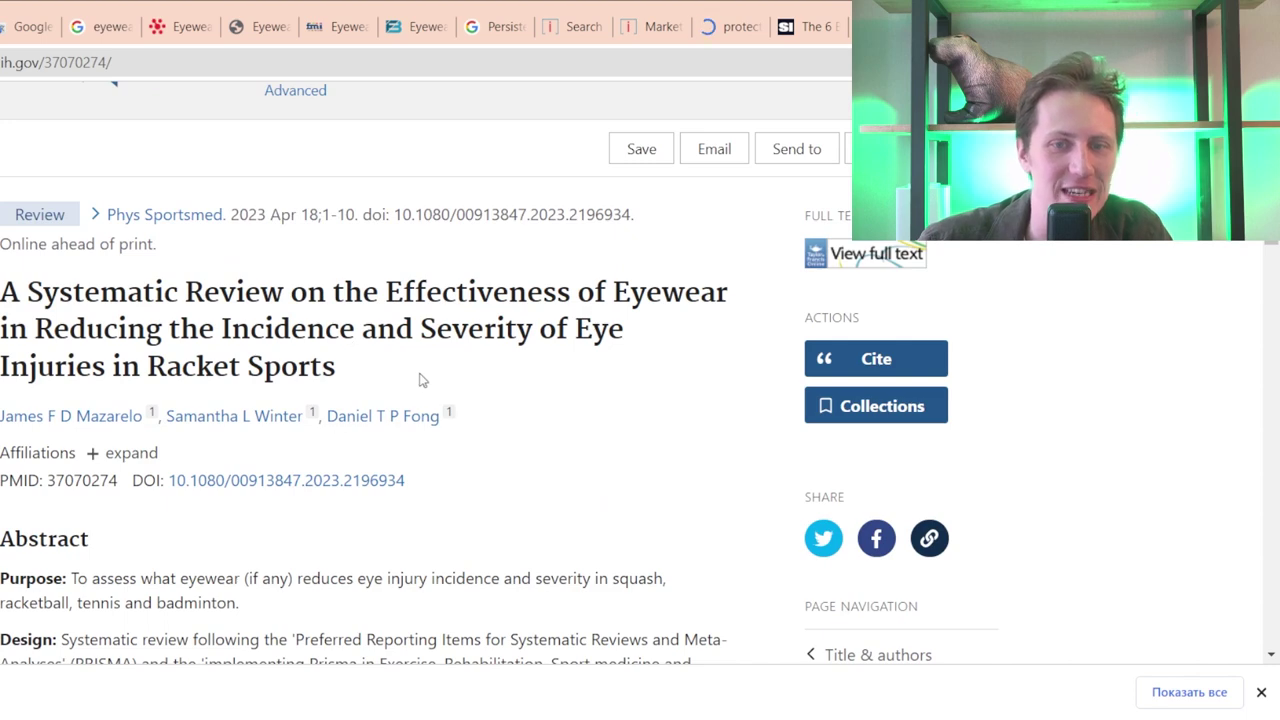
left_click_drag(420, 380, 0, 291)
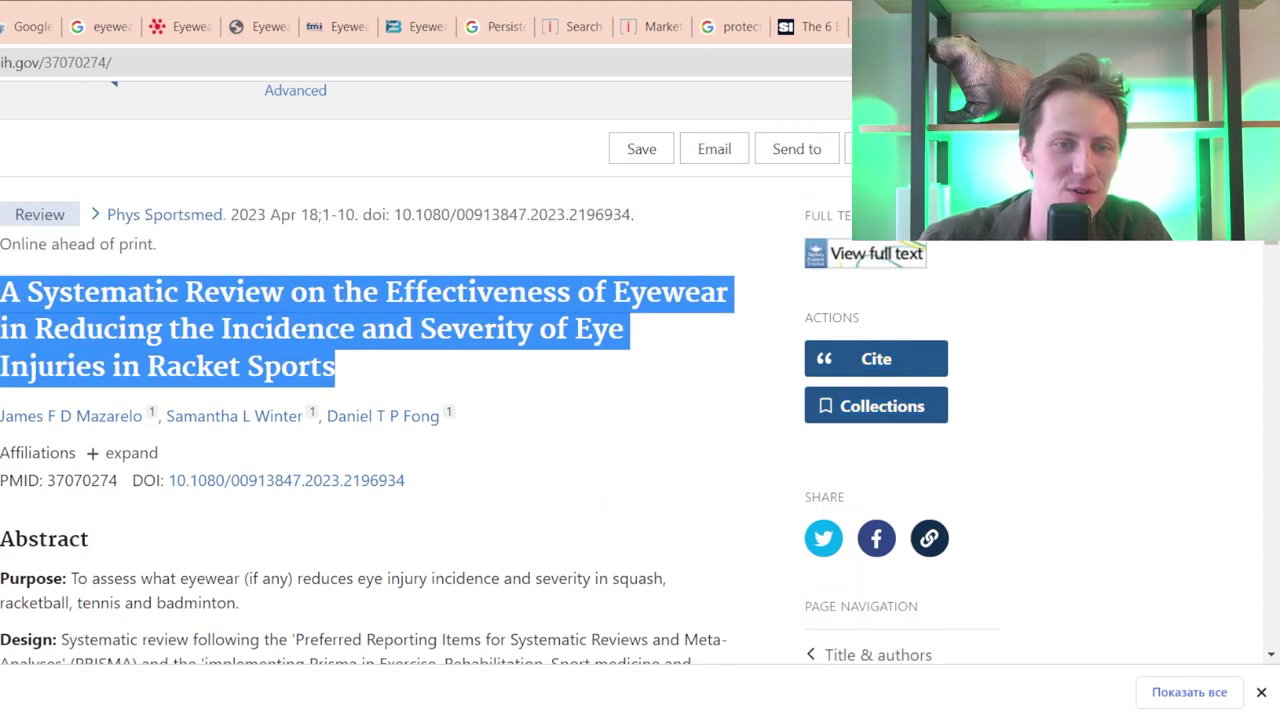
left_click(372, 378)
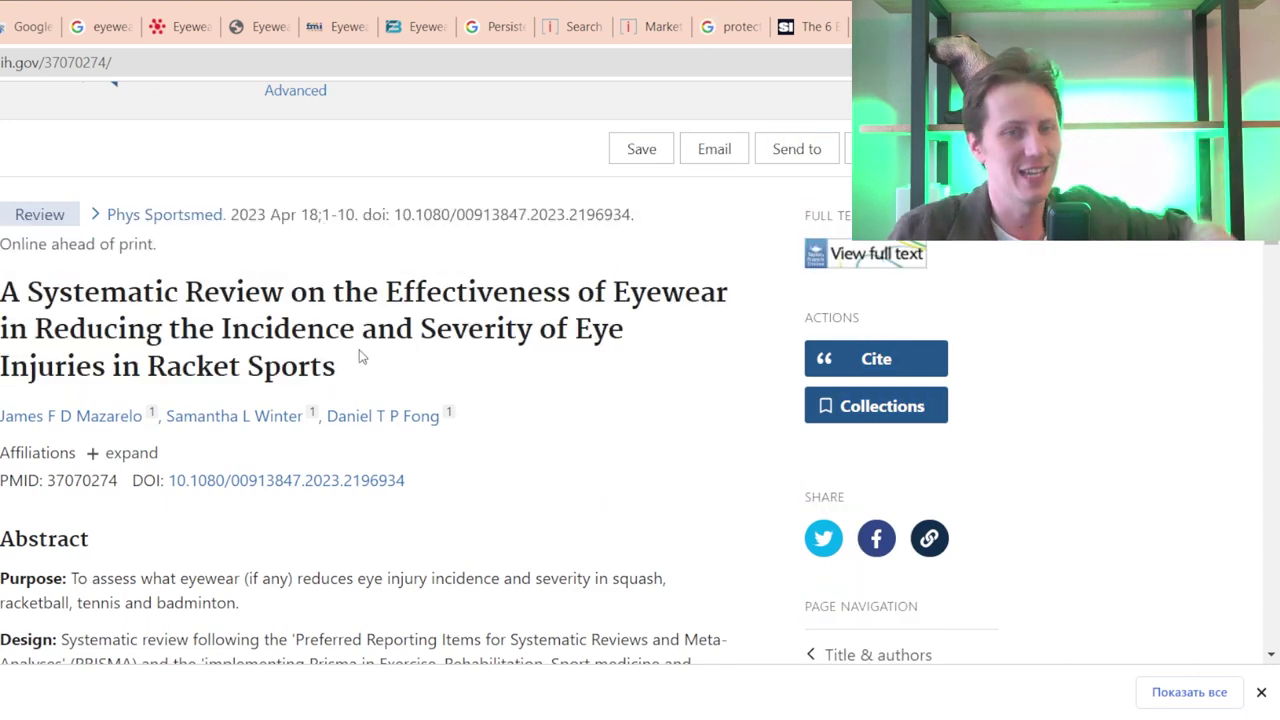
- Read the Purpose, Design and Methods paragraphs of the review's abstract, highlighting parts of each
scroll(361, 357, "down", 3)
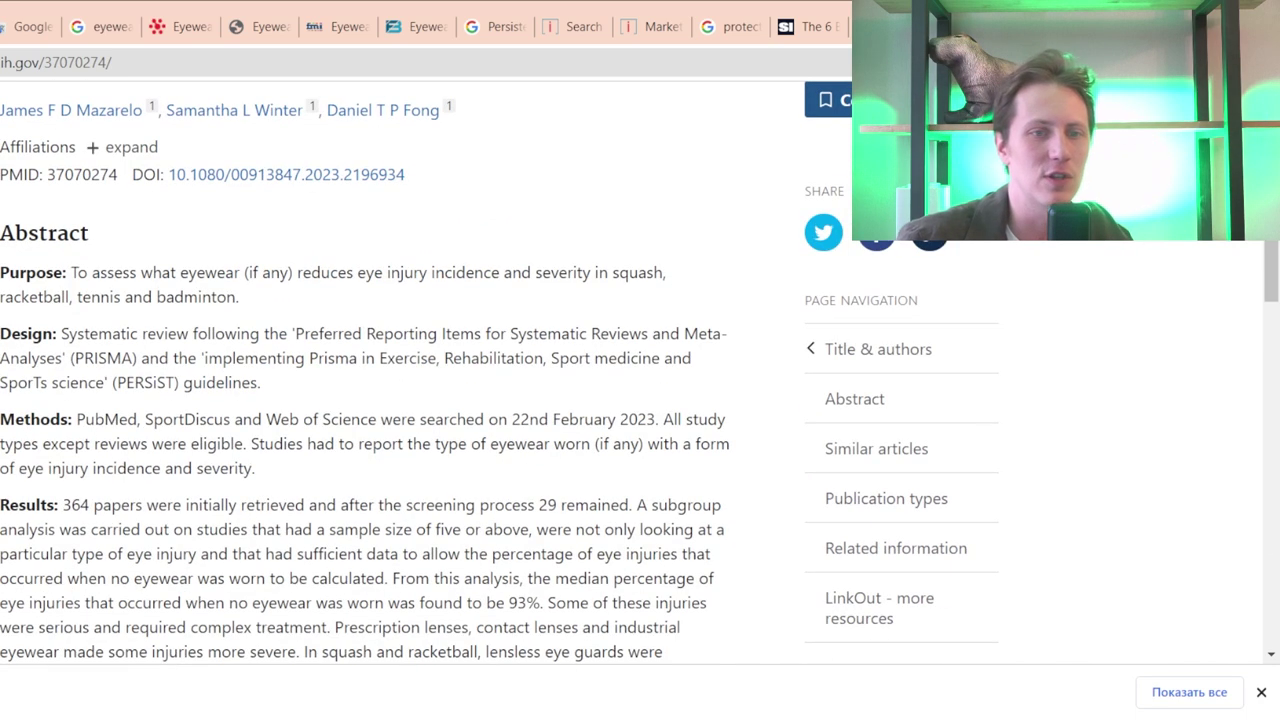
left_click_drag(97, 277, 430, 276)
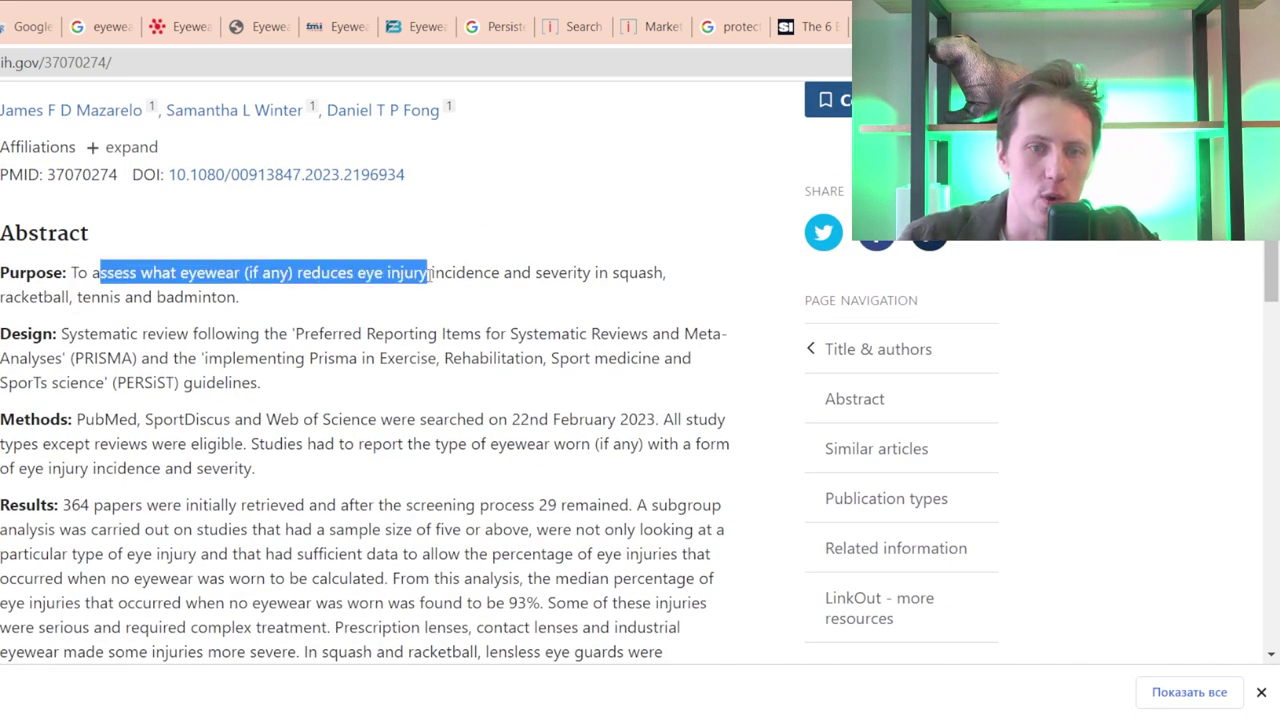
scroll(558, 413, "up", 5)
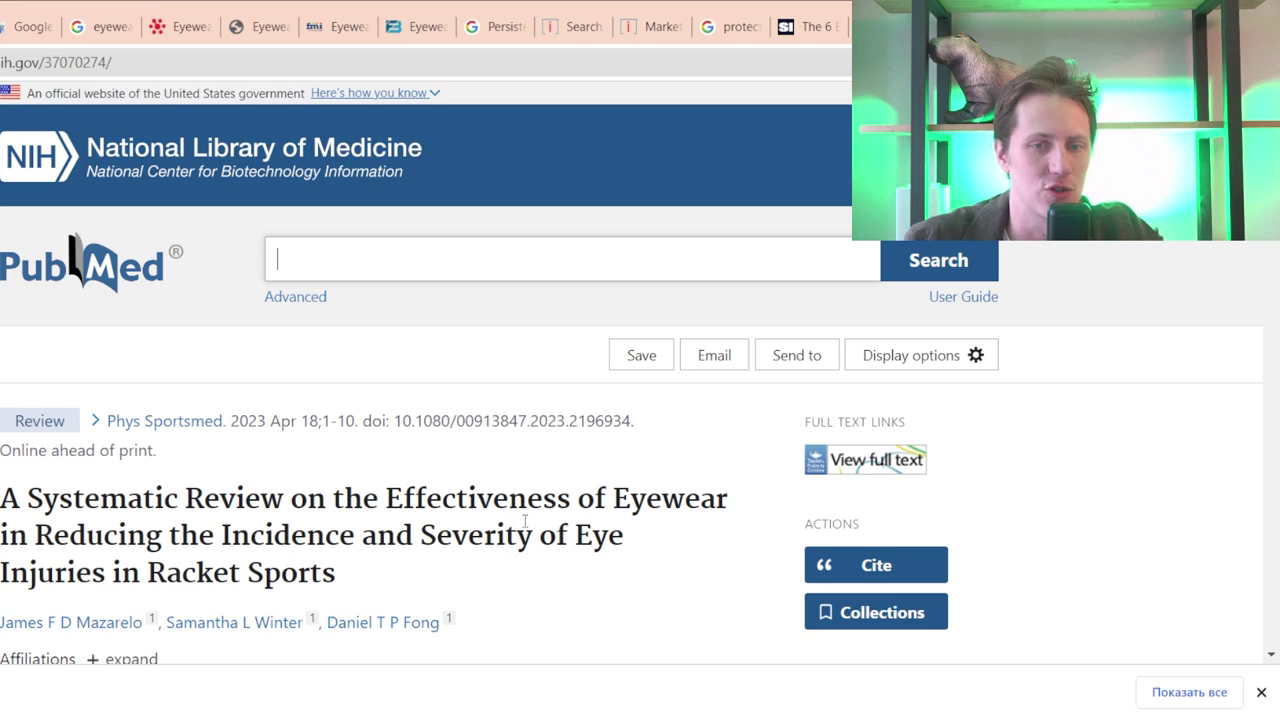
scroll(525, 521, "down", 5)
left_click_drag(116, 326, 452, 362)
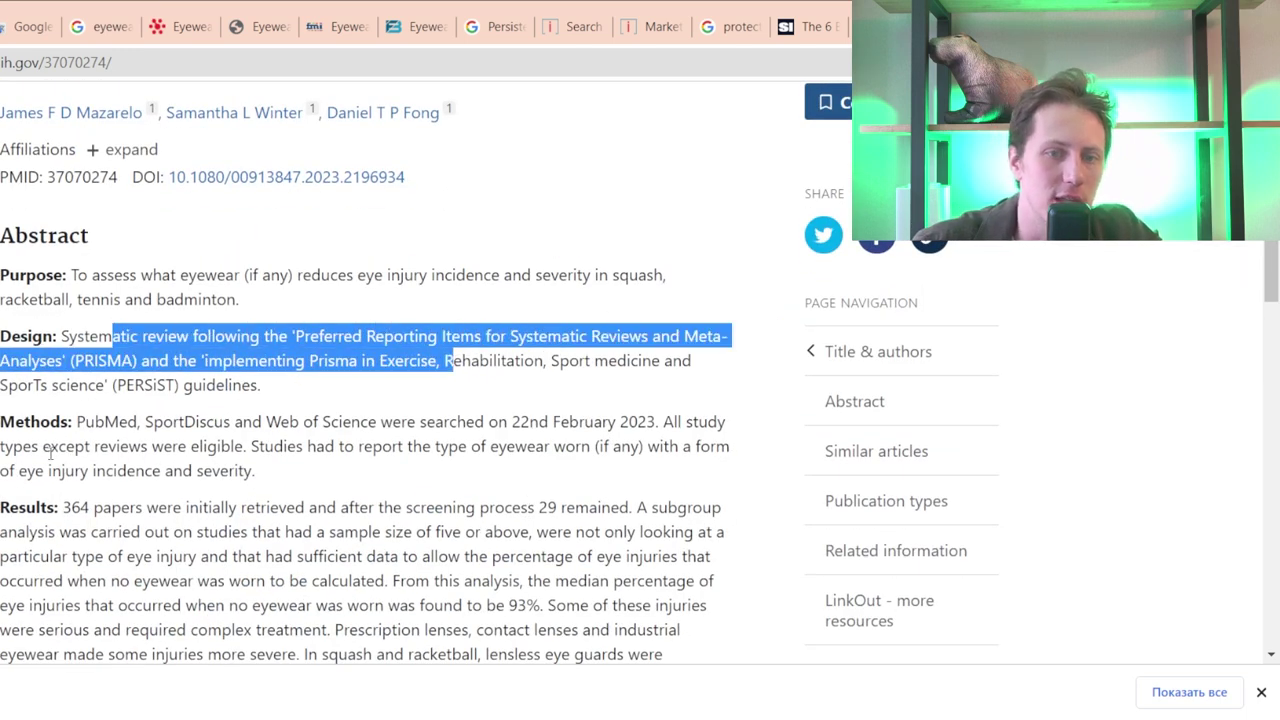
left_click_drag(95, 422, 492, 441)
scroll(228, 412, "down", 3)
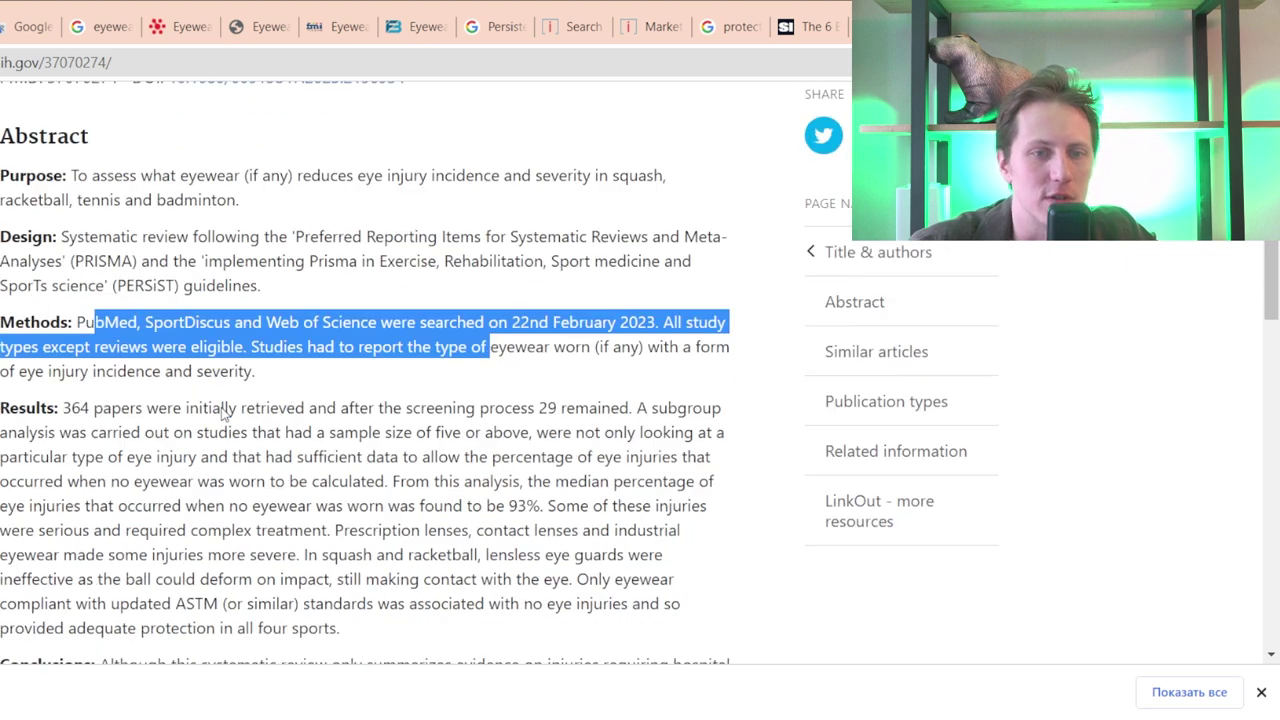
- Read the abstract's Results paragraph and highlight the full Conclusions text on protective eyewear policies in racket sports
left_click_drag(62, 202, 213, 198)
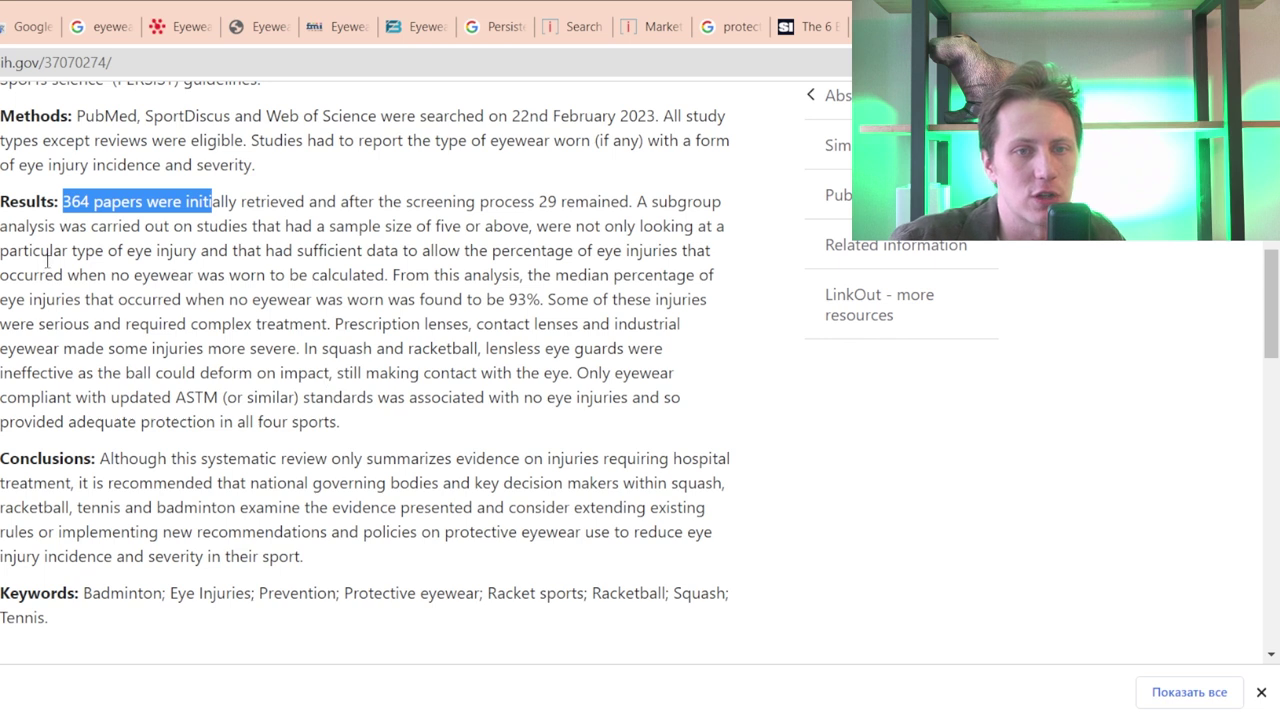
left_click(96, 241)
left_click_drag(63, 202, 430, 444)
left_click(430, 444)
left_click_drag(307, 458, 535, 483)
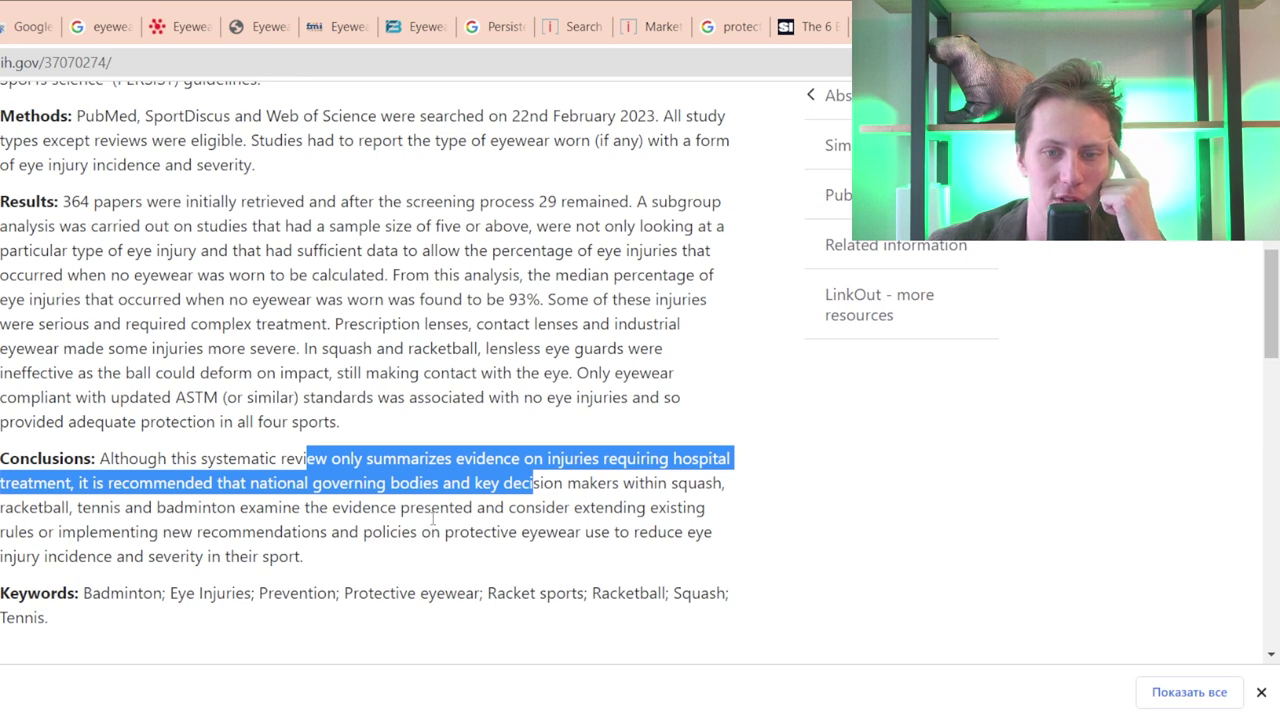
left_click_drag(316, 560, 99, 460)
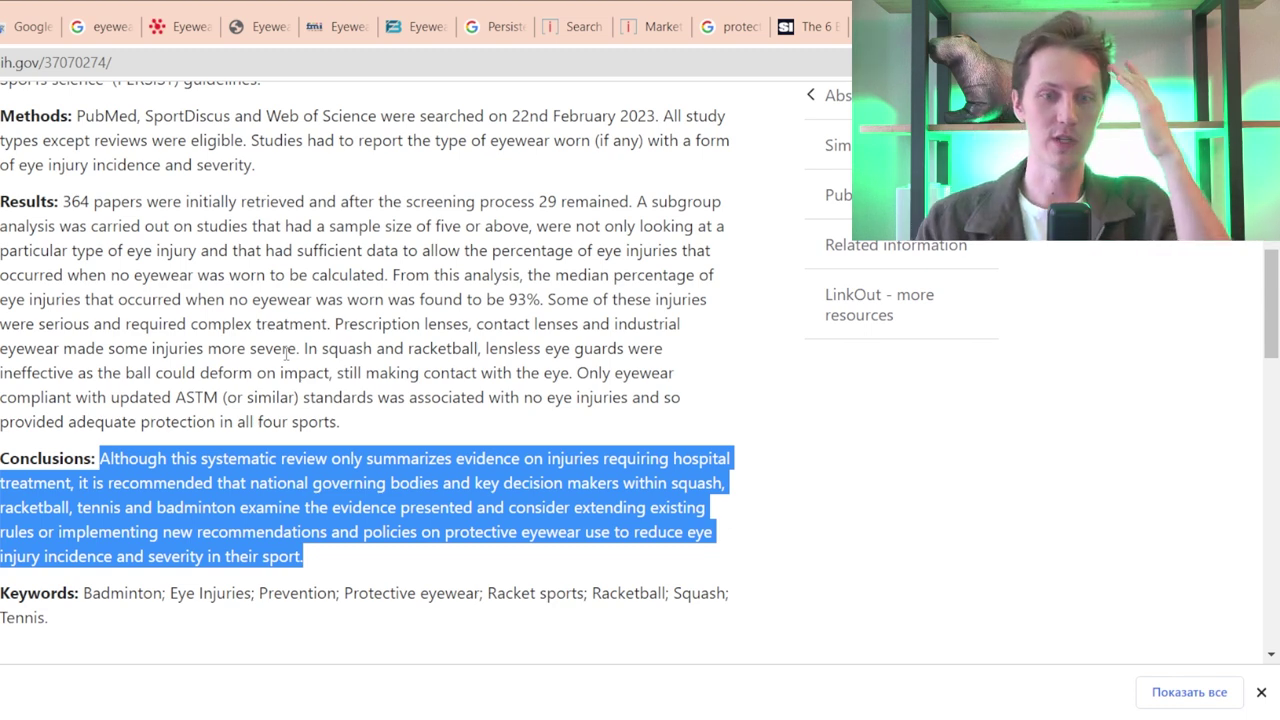
scroll(252, 323, "down", 4)
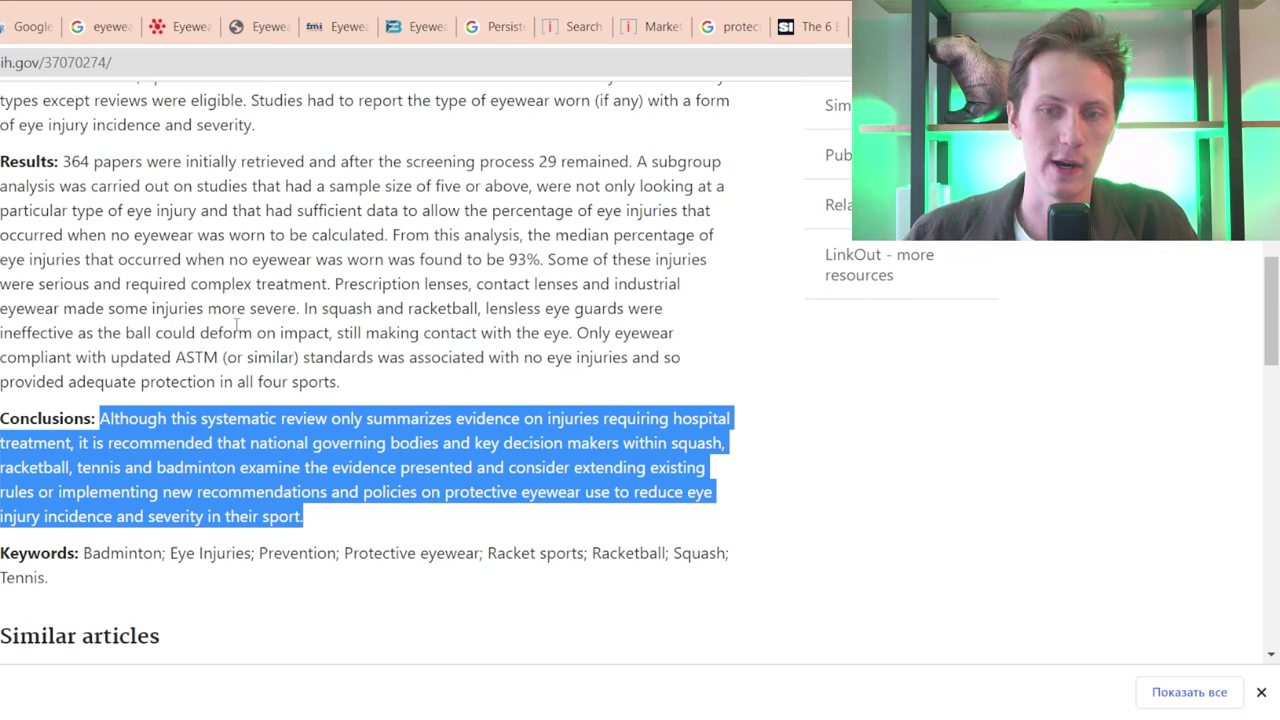
scroll(407, 445, "up", 3)
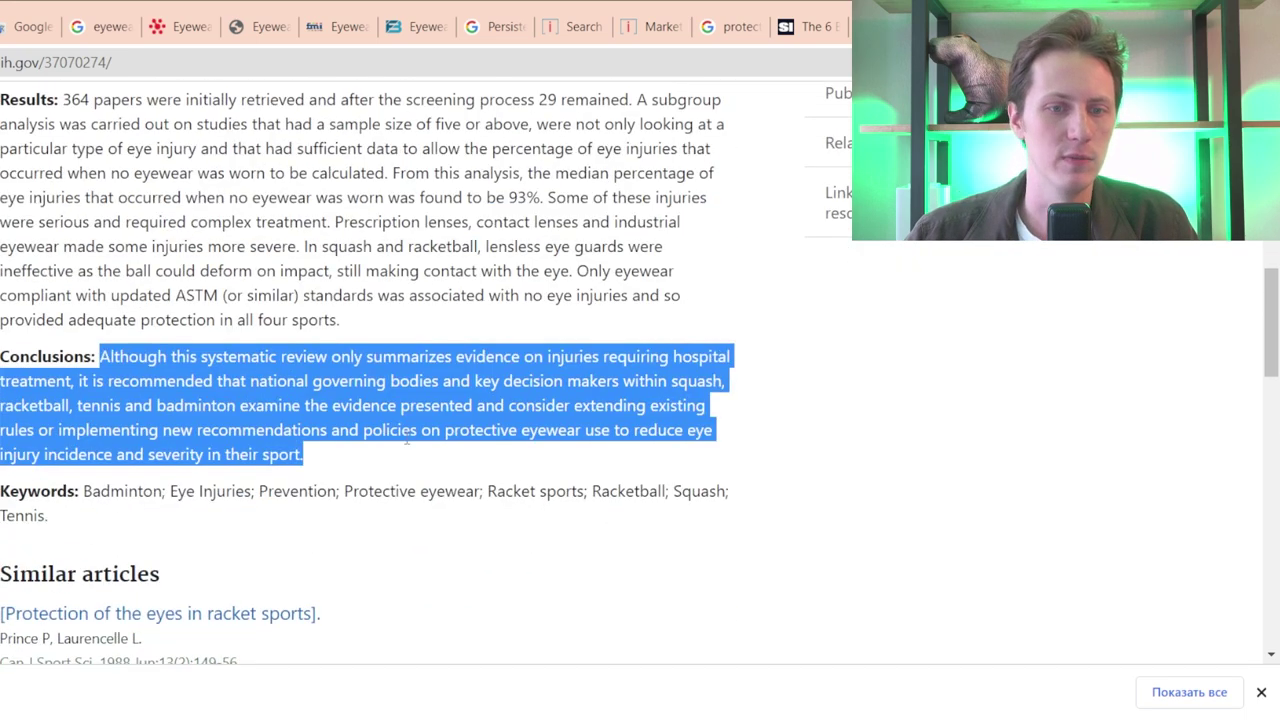
- Switch to the ChatGPT conversation and review the impact and UV protection points of its sports eyewear answer
key("ctrl+shift+Tab")
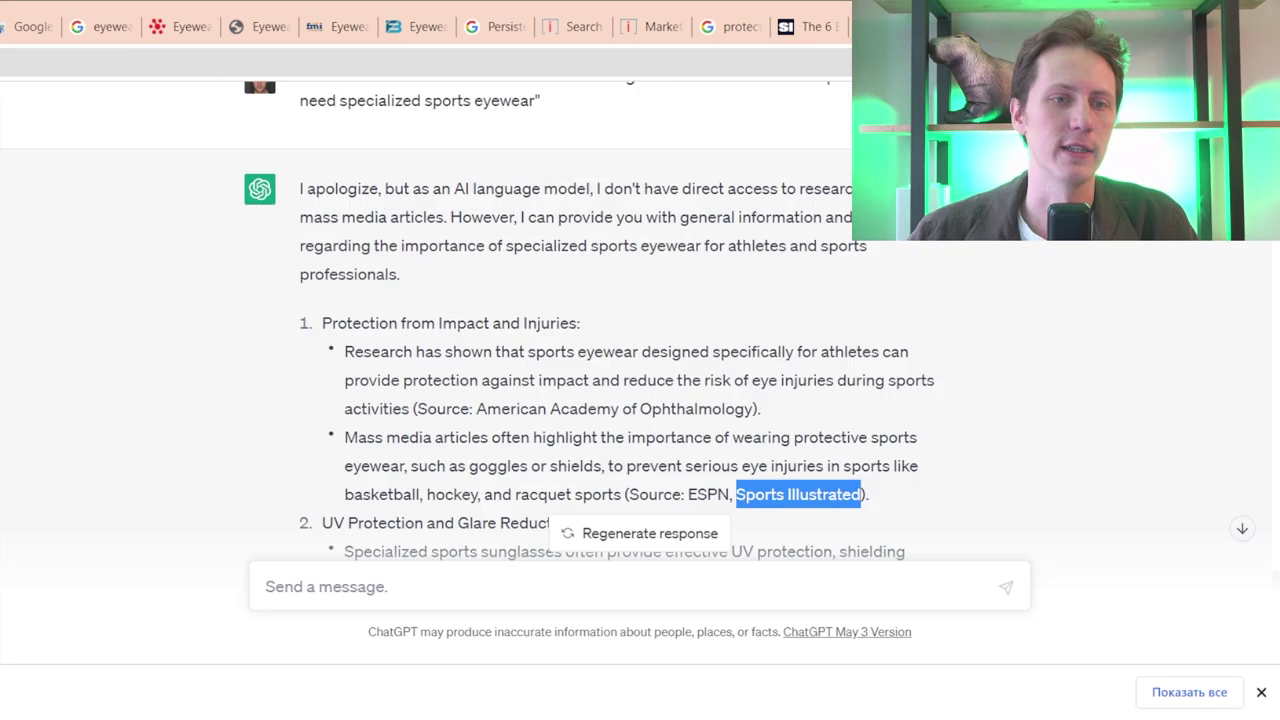
scroll(623, 341, "down", 2)
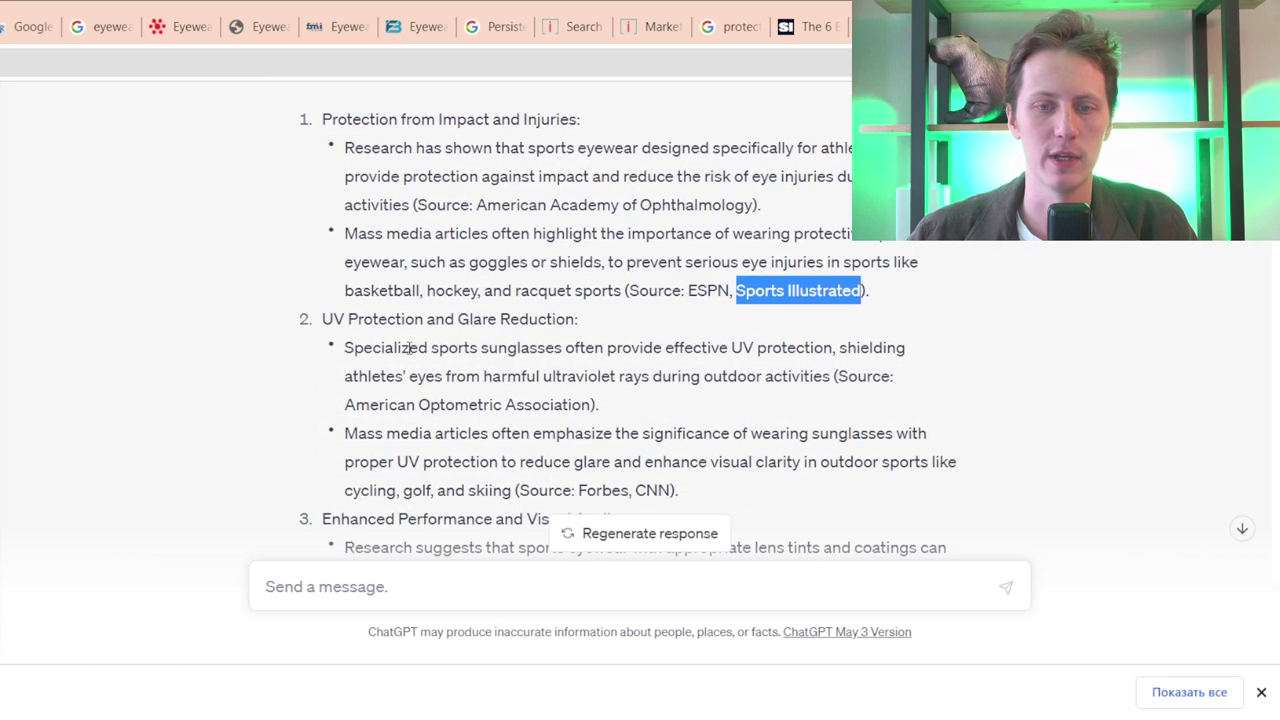
scroll(556, 312, "up", 2)
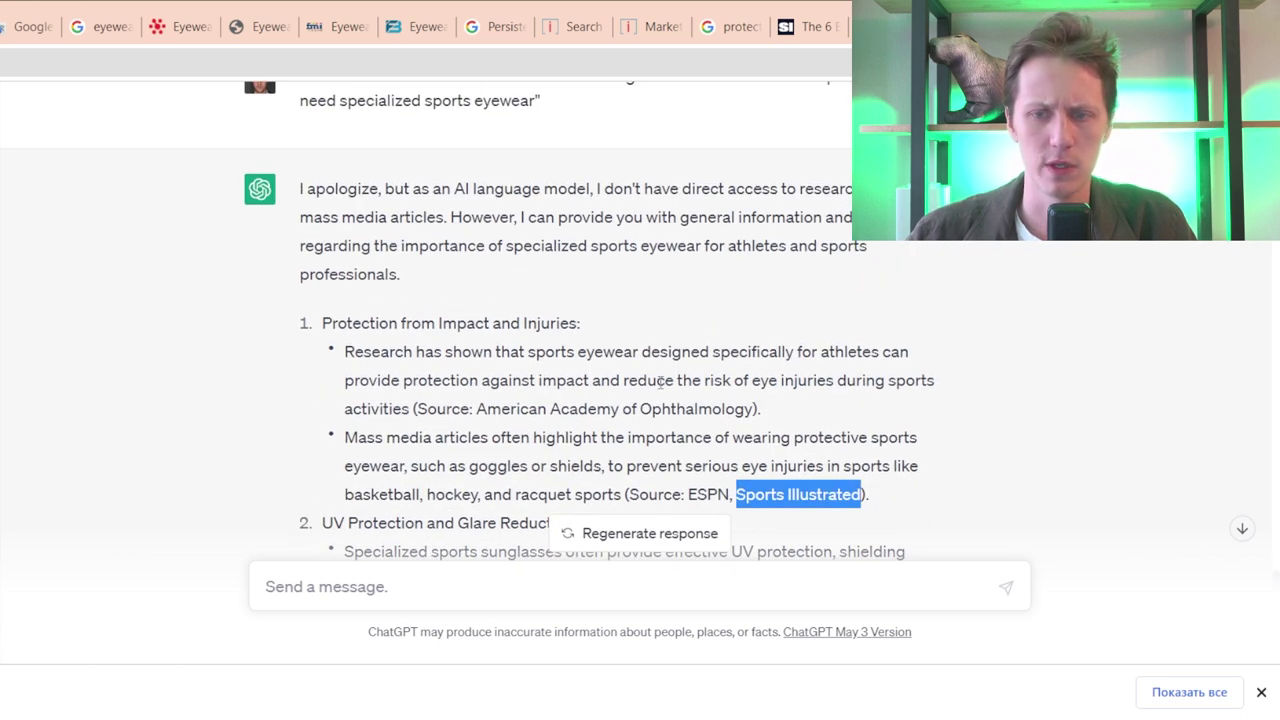
scroll(590, 332, "up", 1)
- Review ChatGPT's professional audience segments, highlighting text on healthcare, creative and transportation professionals
scroll(539, 316, "up", 10)
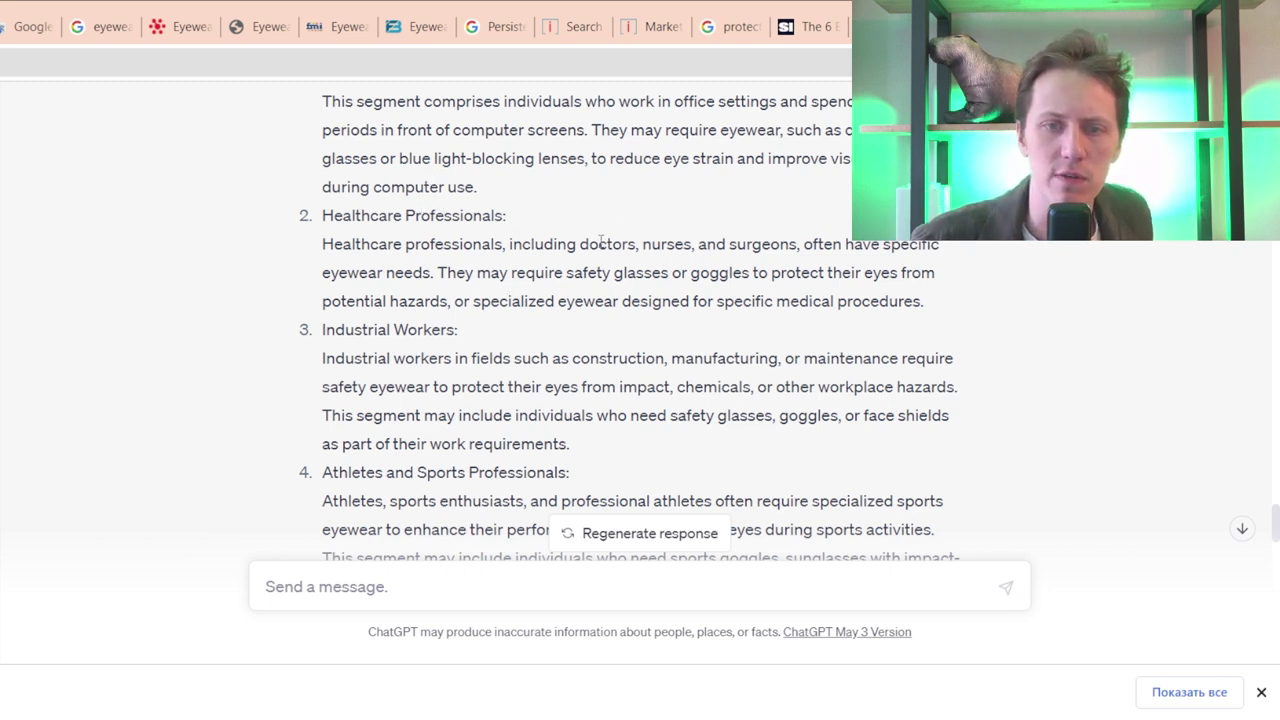
left_click_drag(597, 243, 930, 298)
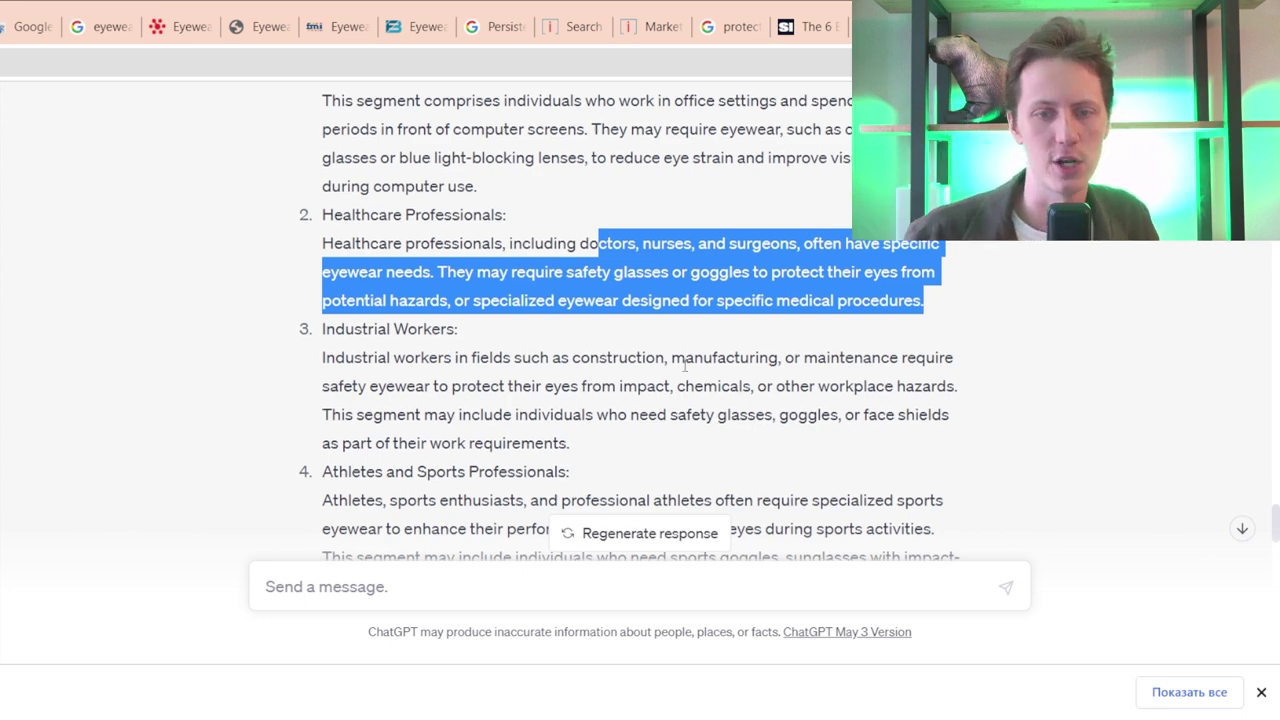
scroll(686, 366, "down", 3)
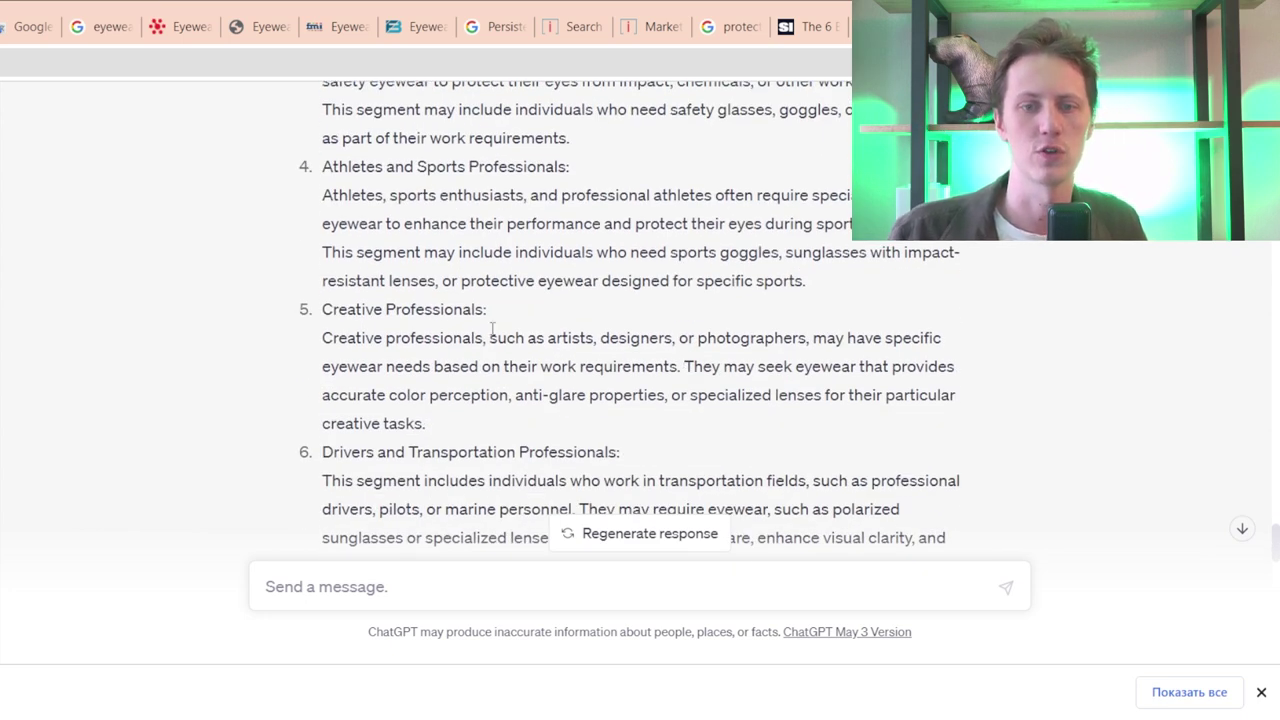
left_click_drag(395, 338, 358, 366)
scroll(492, 425, "down", 1)
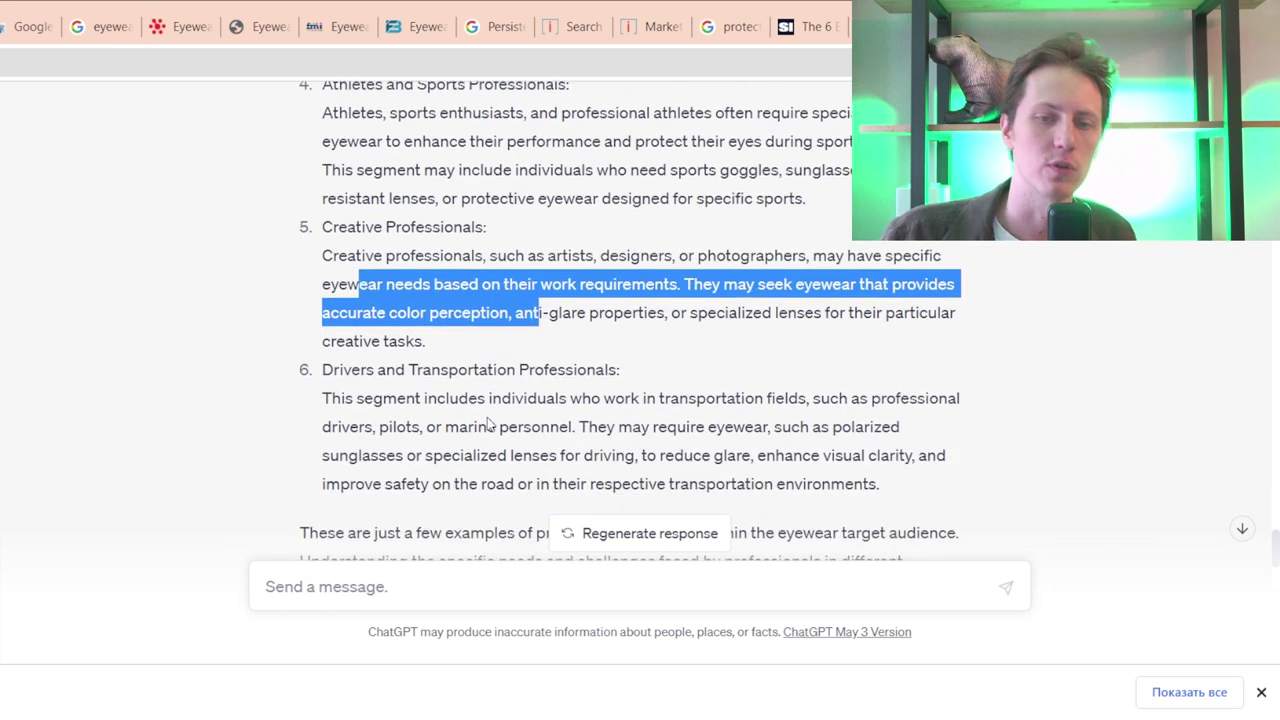
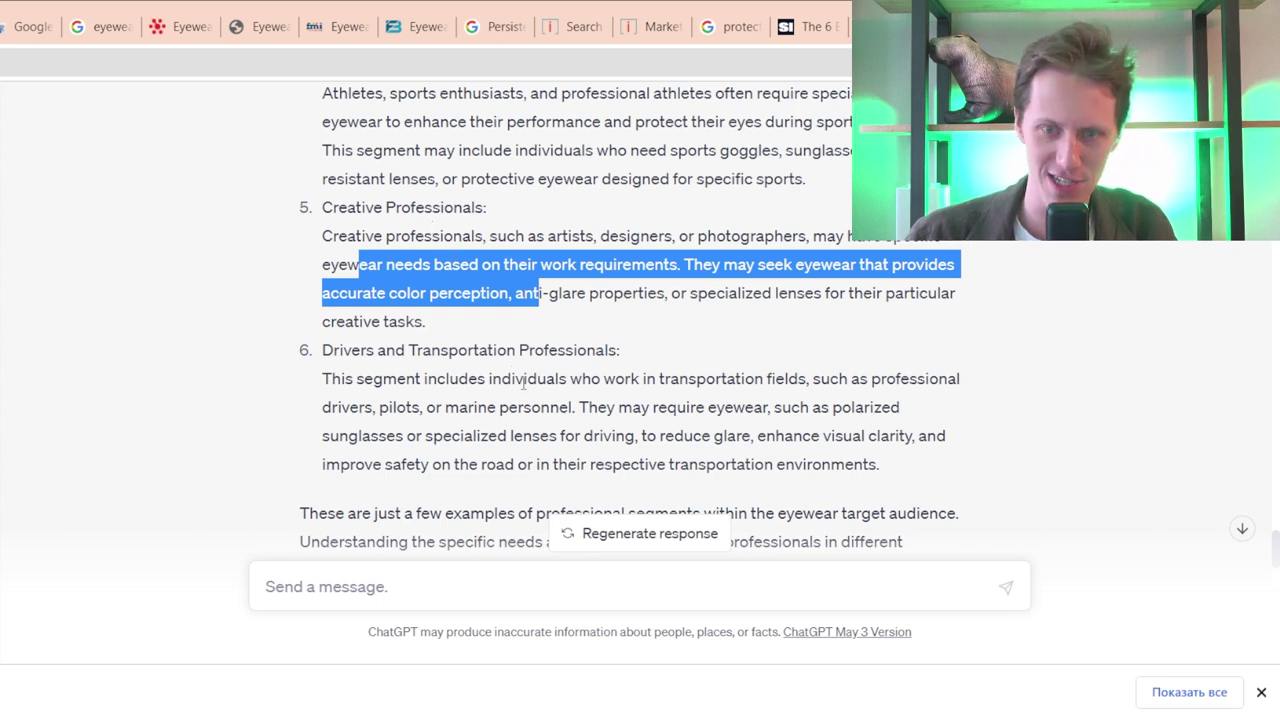
left_click_drag(474, 350, 493, 350)
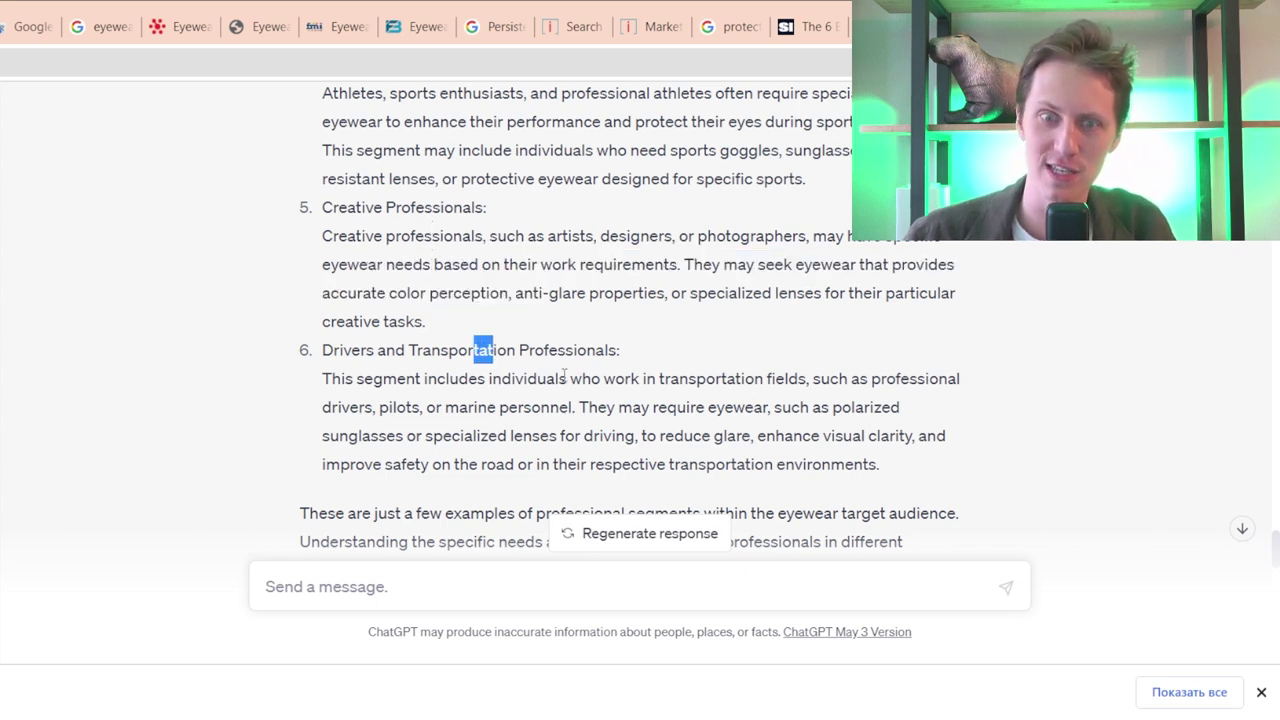
scroll(463, 389, "down", 2)
- Go back to ChatGPT's answer on segments by specific vision correction needs and read through its list
scroll(481, 297, "up", 15)
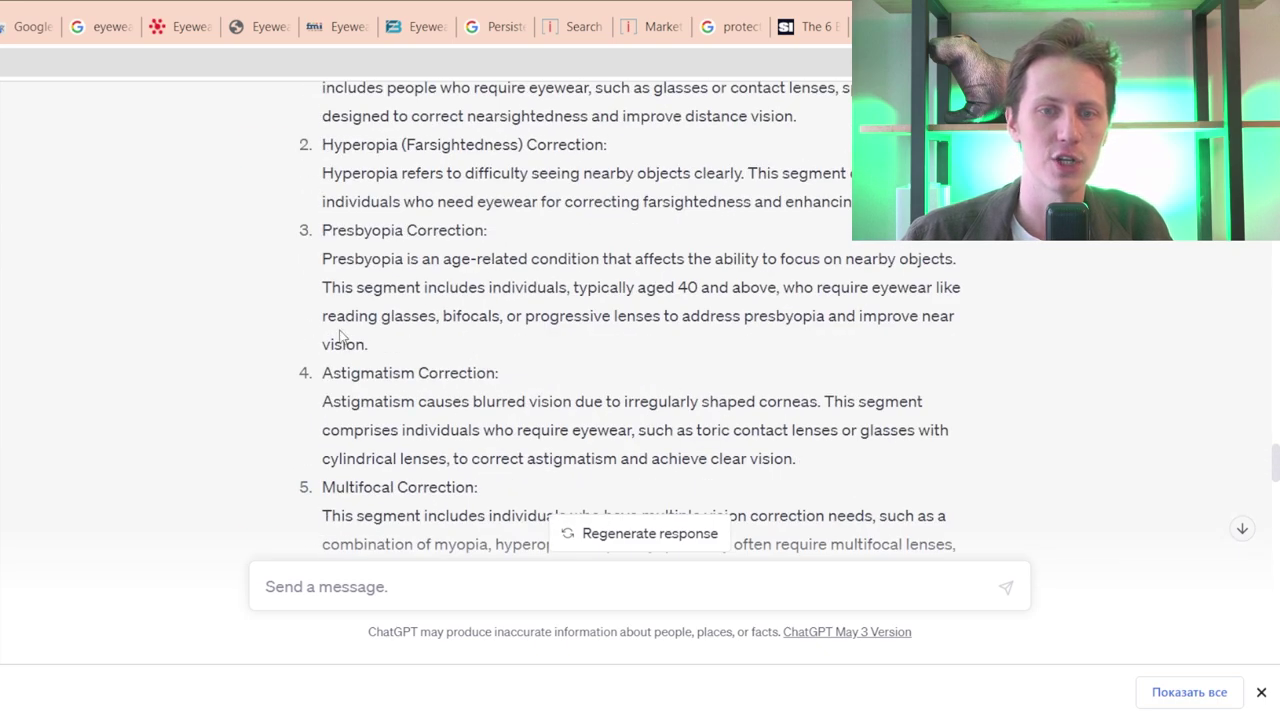
scroll(340, 336, "down", 2)
scroll(380, 306, "up", 1)
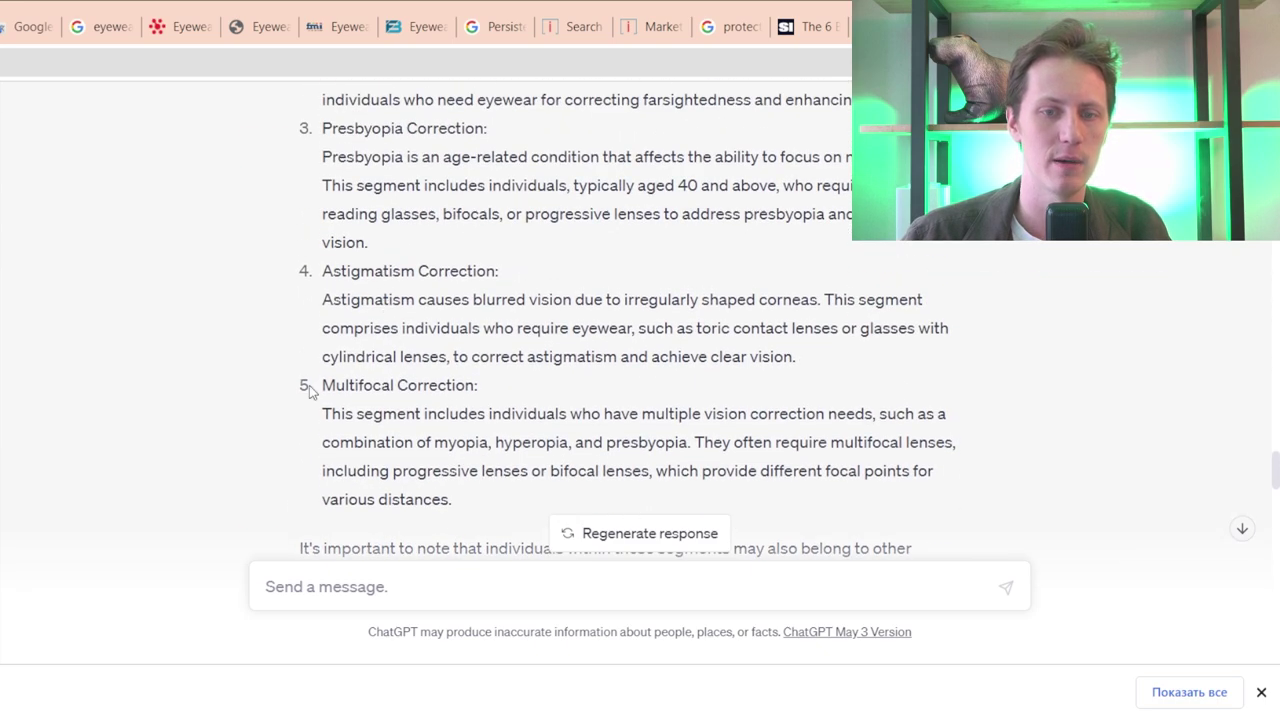
scroll(328, 272, "up", 3)
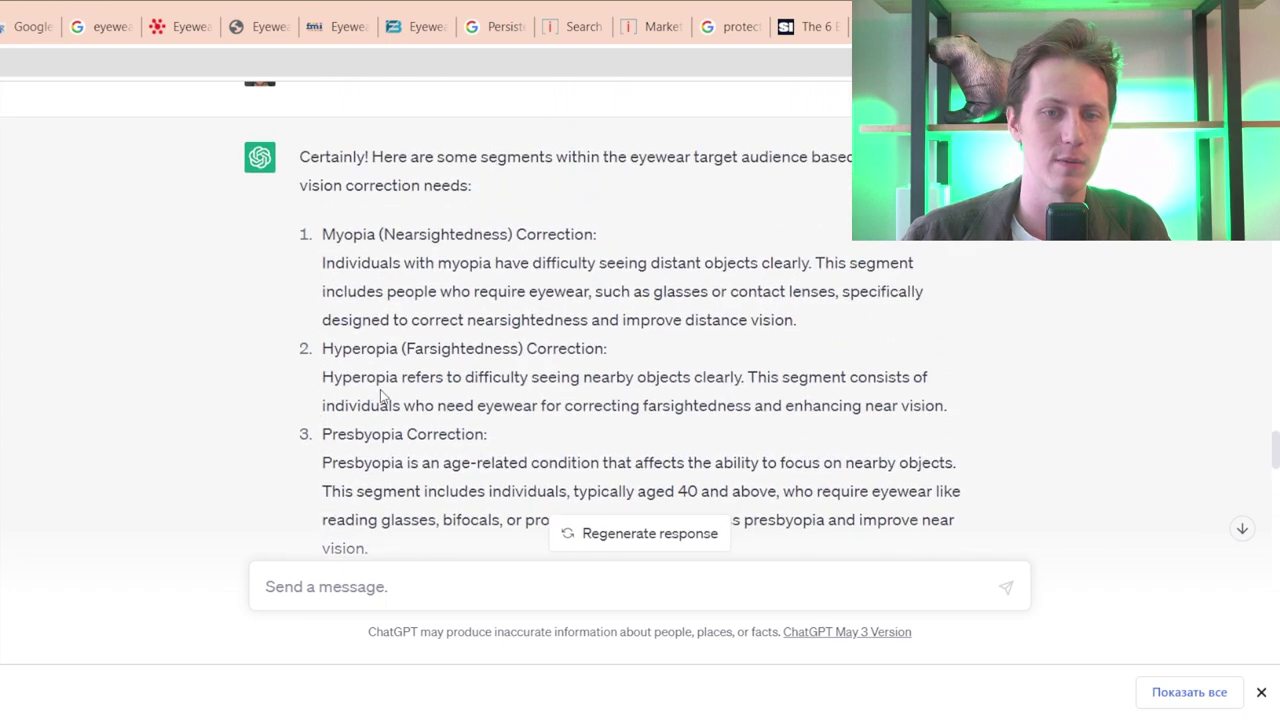
scroll(392, 374, "down", 1)
scroll(386, 420, "up", 3)
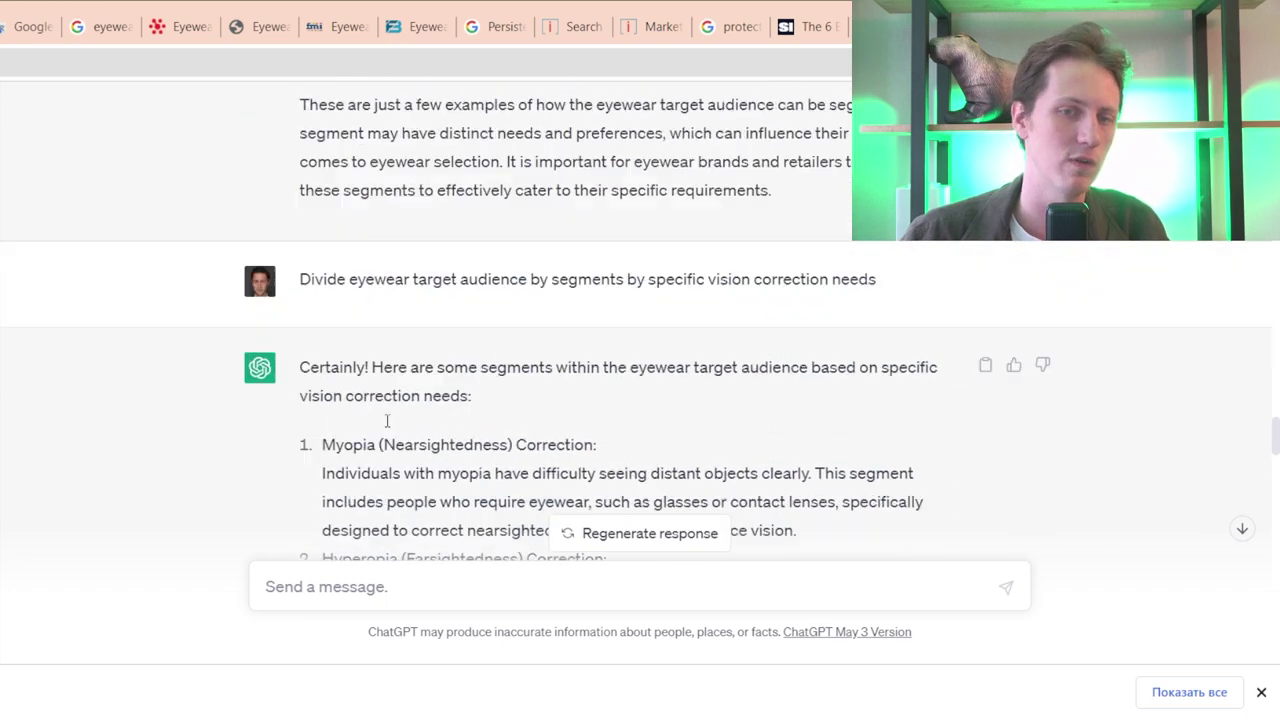
- In the Diploma-test source in Overleaf, delete the joke subsections starting at "But really, why?" and the surplus blank lines before Appendix 1
scroll(388, 427, "up", 5)
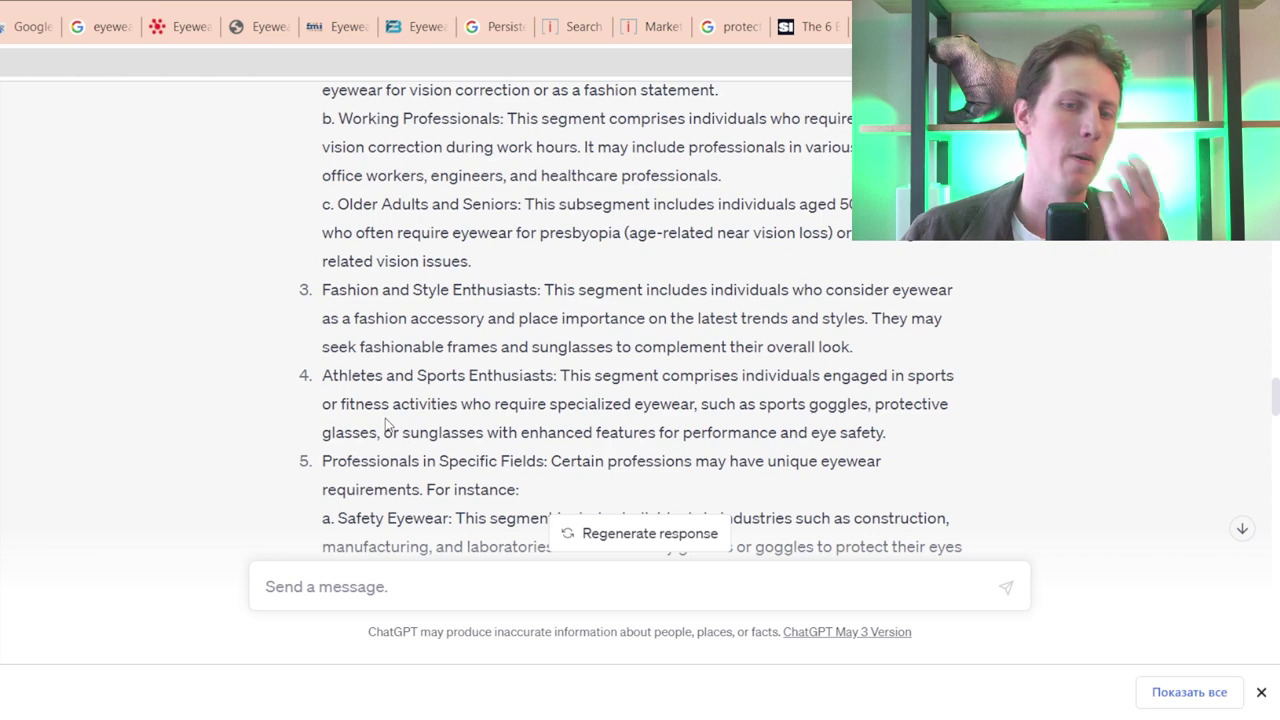
scroll(385, 400, "down", 5)
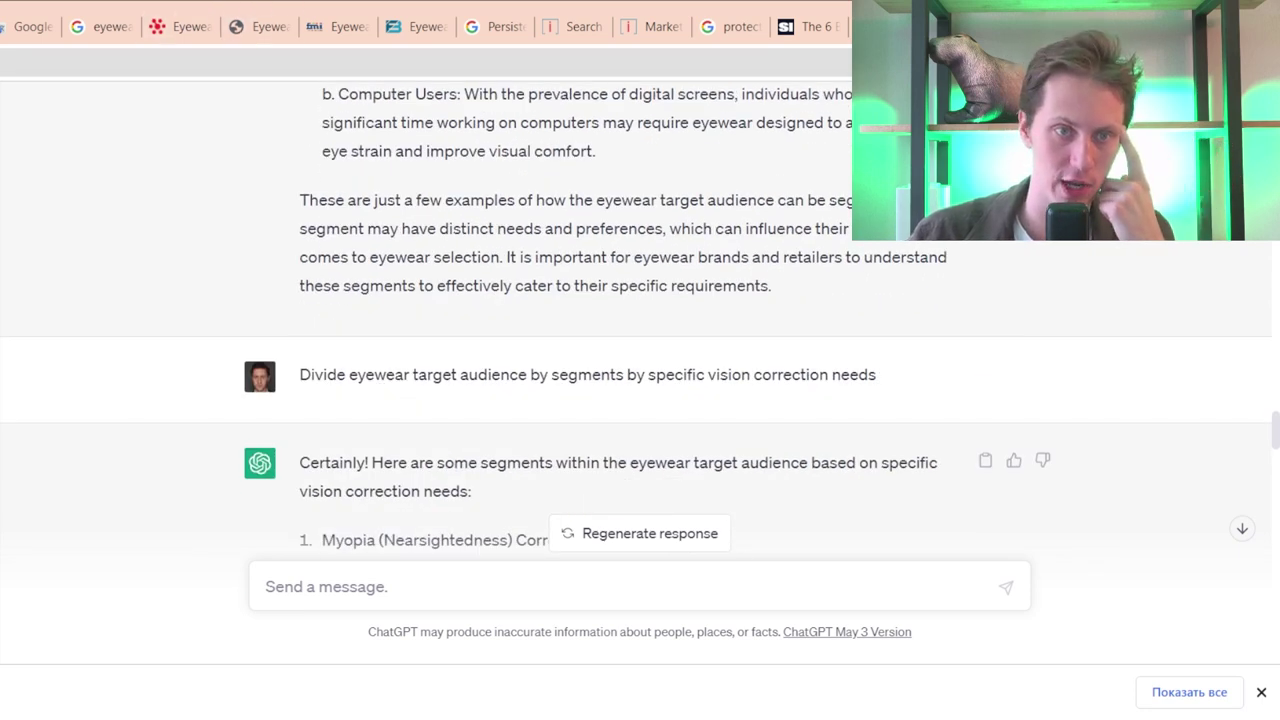
key("ctrl+Tab")
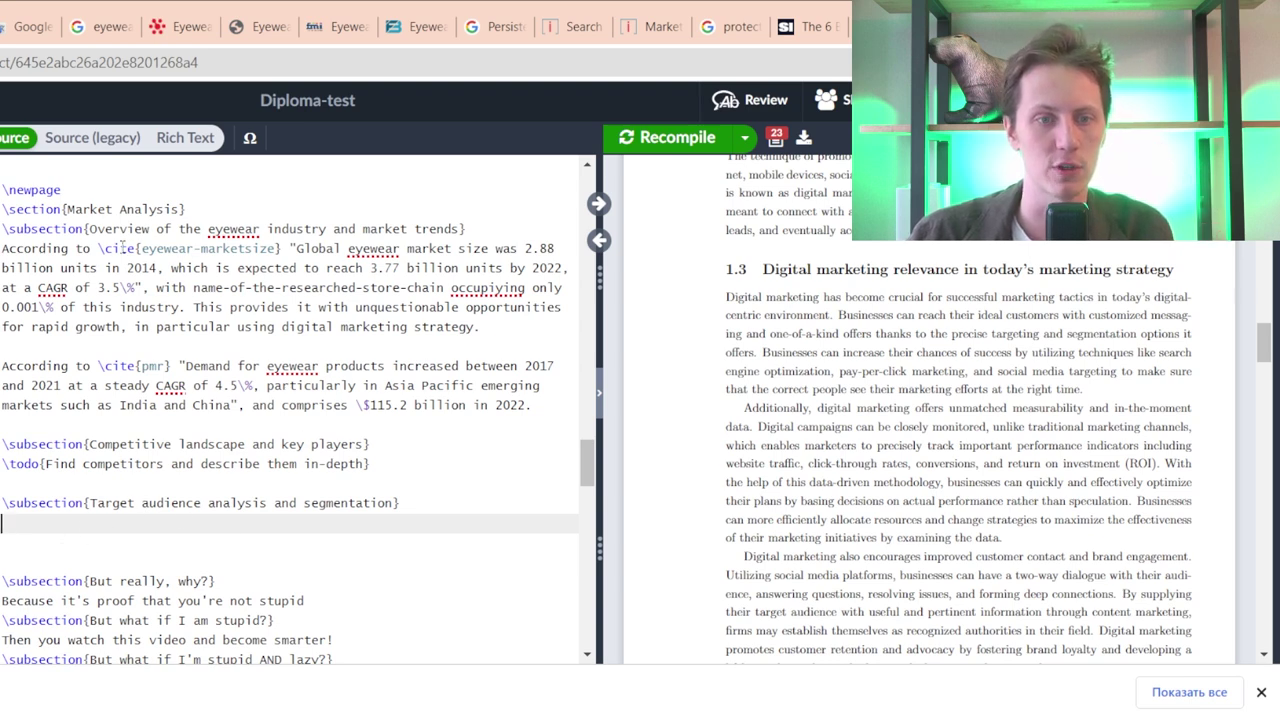
left_click_drag(122, 247, 348, 383)
left_click(455, 408)
scroll(330, 508, "down", 3)
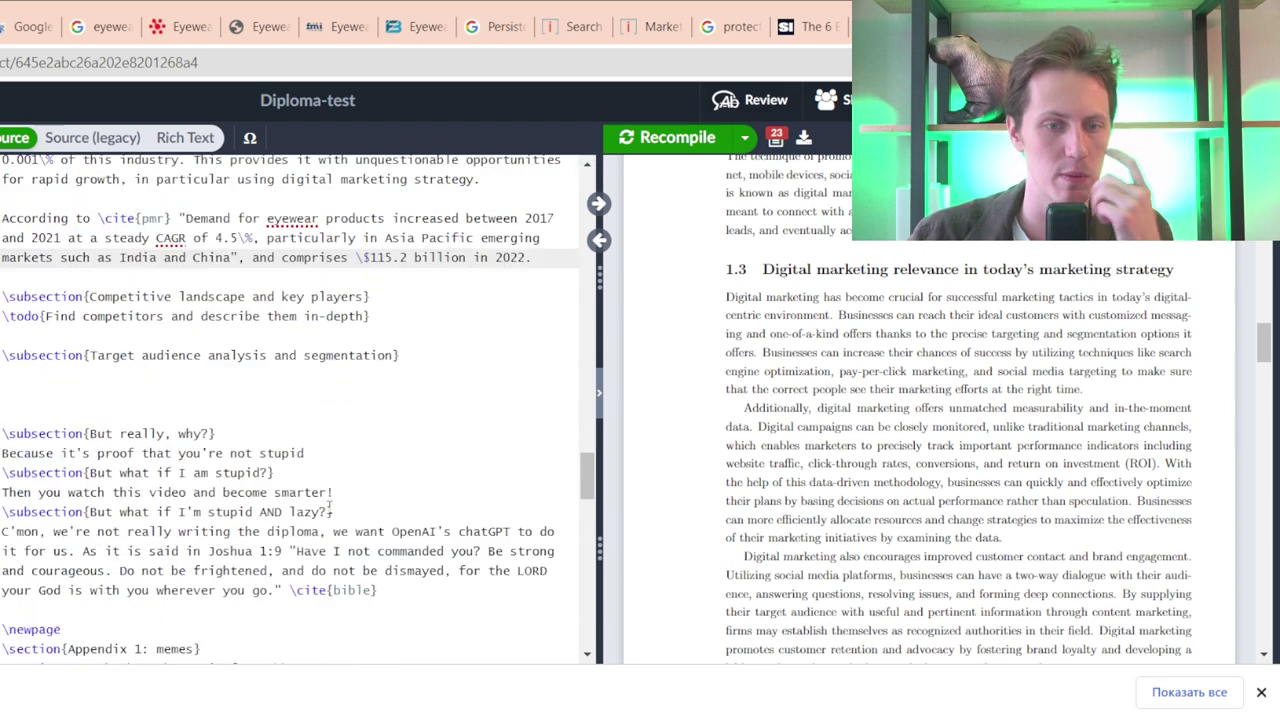
scroll(331, 508, "down", 1)
left_click_drag(73, 343, 442, 536)
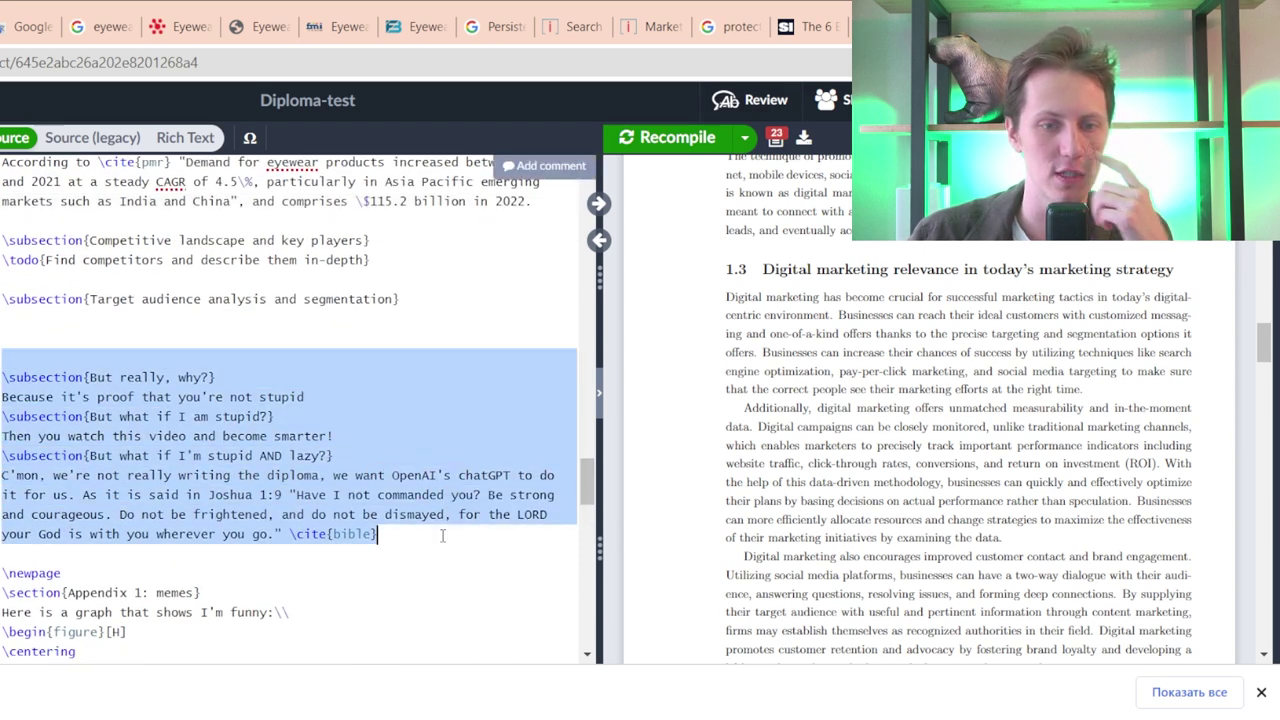
key("BackSpace")
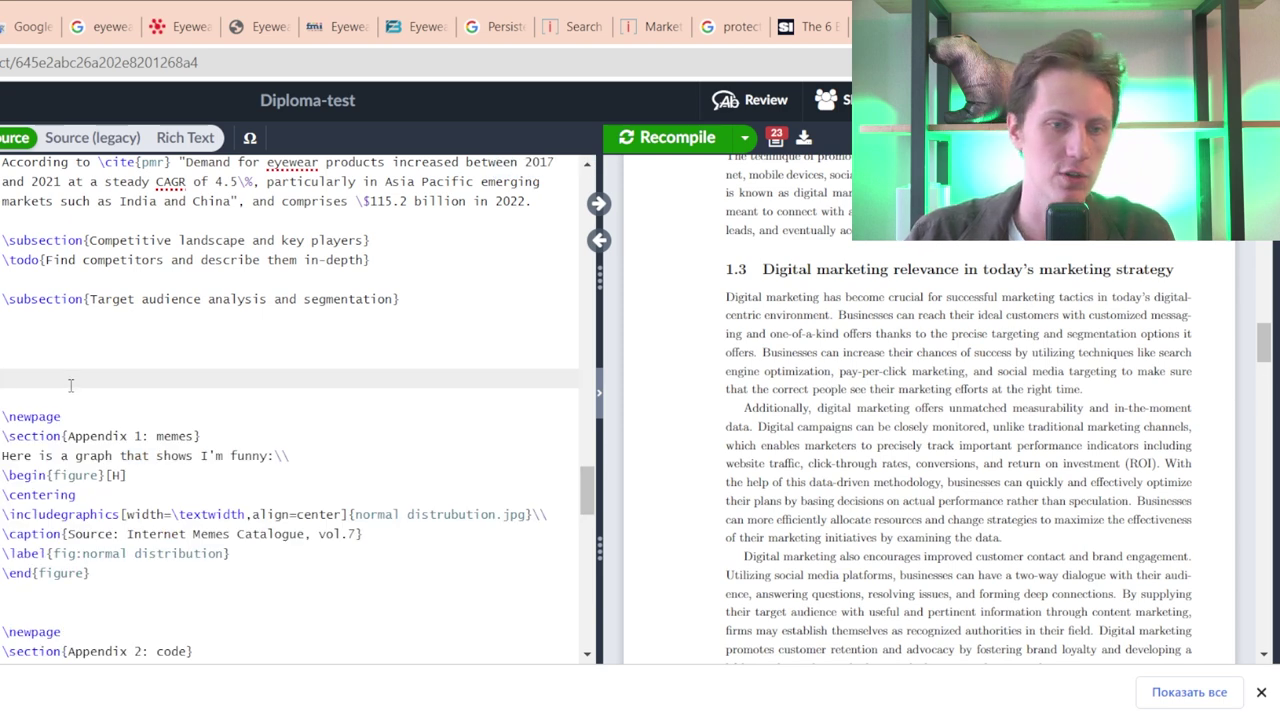
left_click(57, 402)
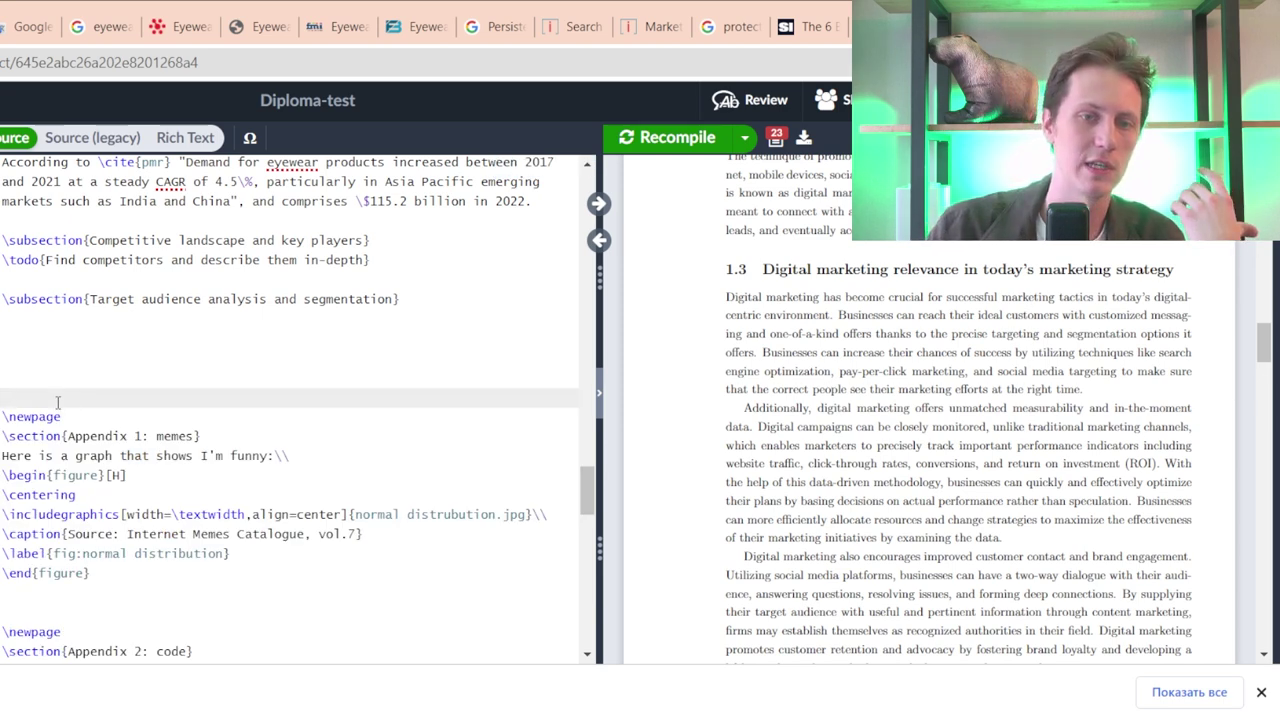
key("BackSpace")
key("BackSpace")
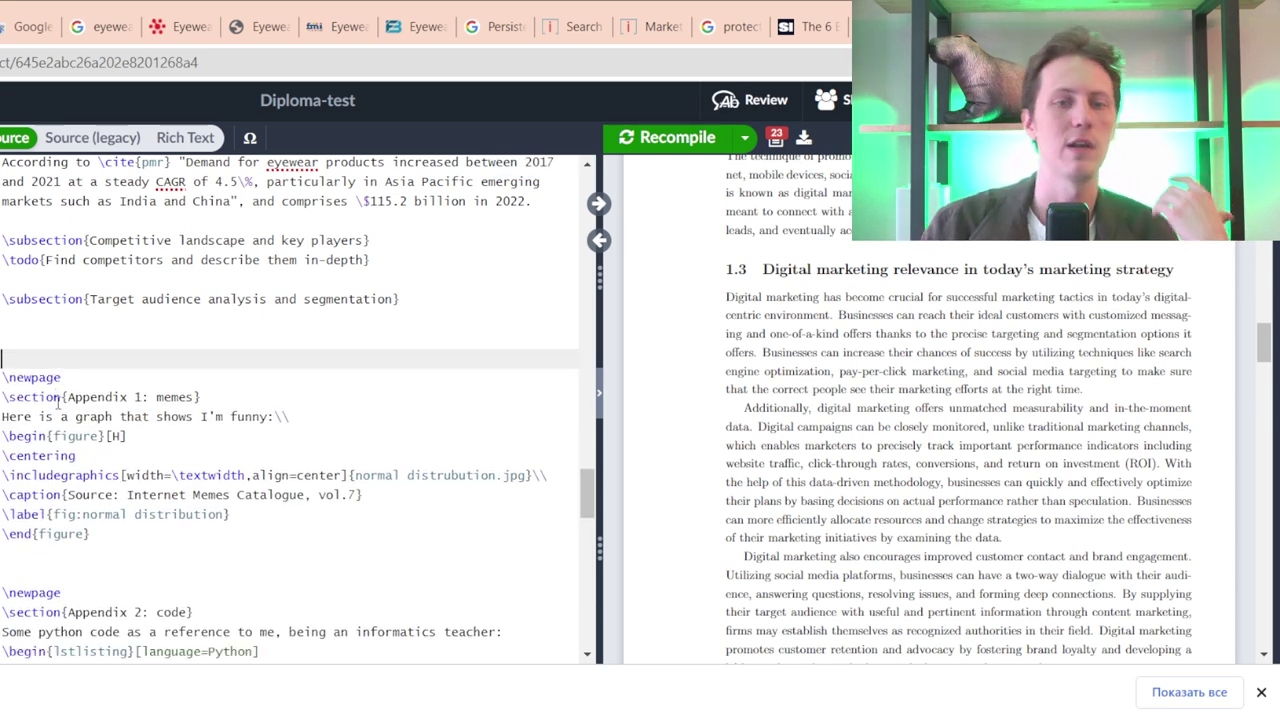
- Look through the eyewear market size PDF and the article on eye injuries in racket sports
left_click(166, 28)
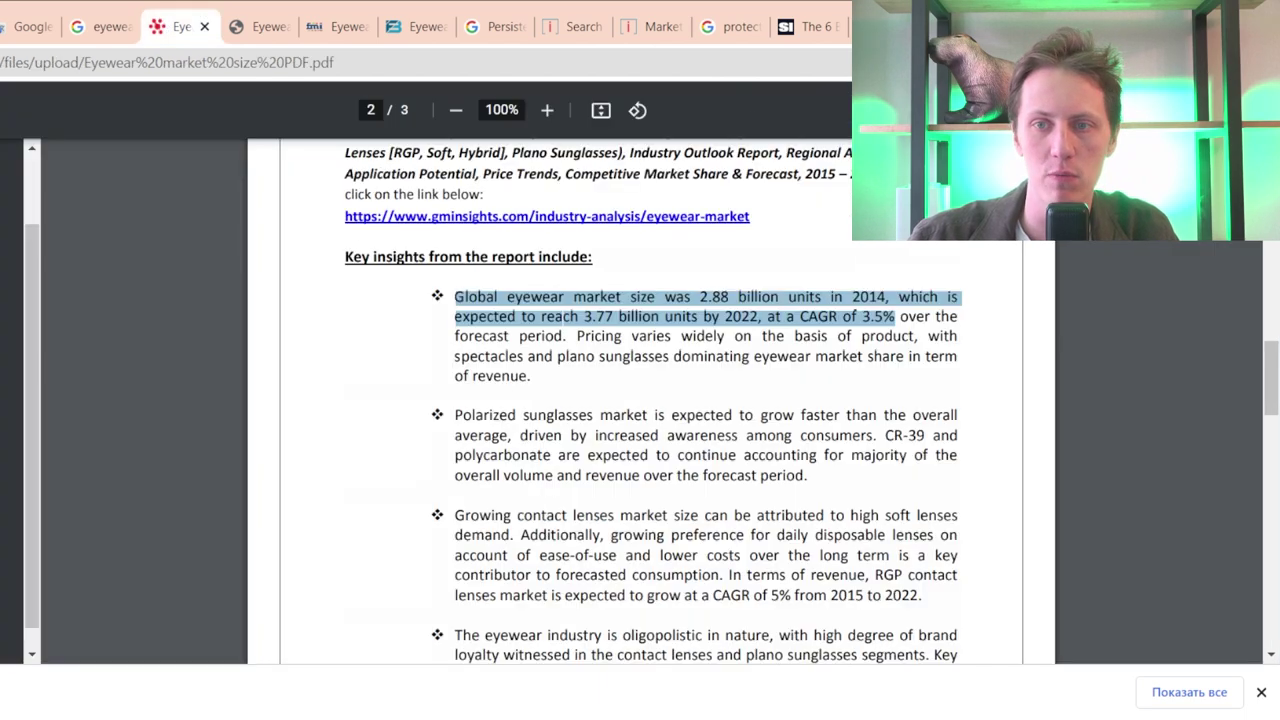
key("ctrl+9")
scroll(482, 457, "down", 4)
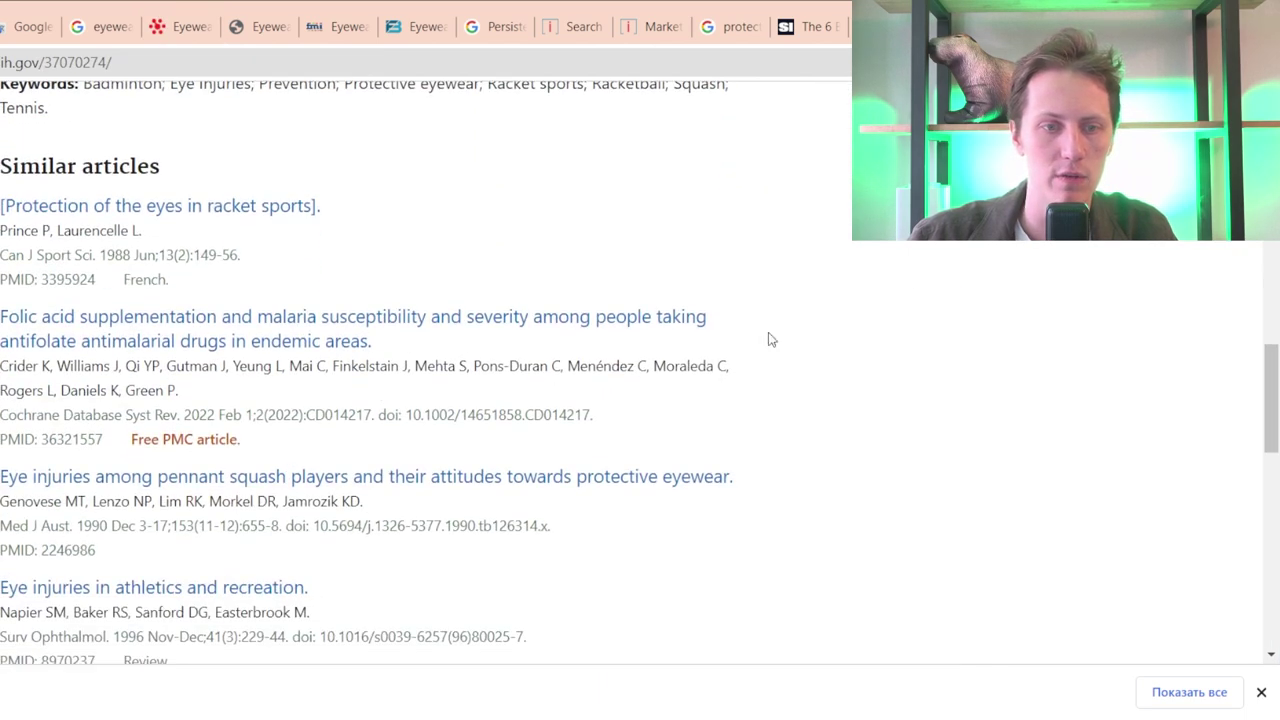
scroll(386, 400, "up", 4)
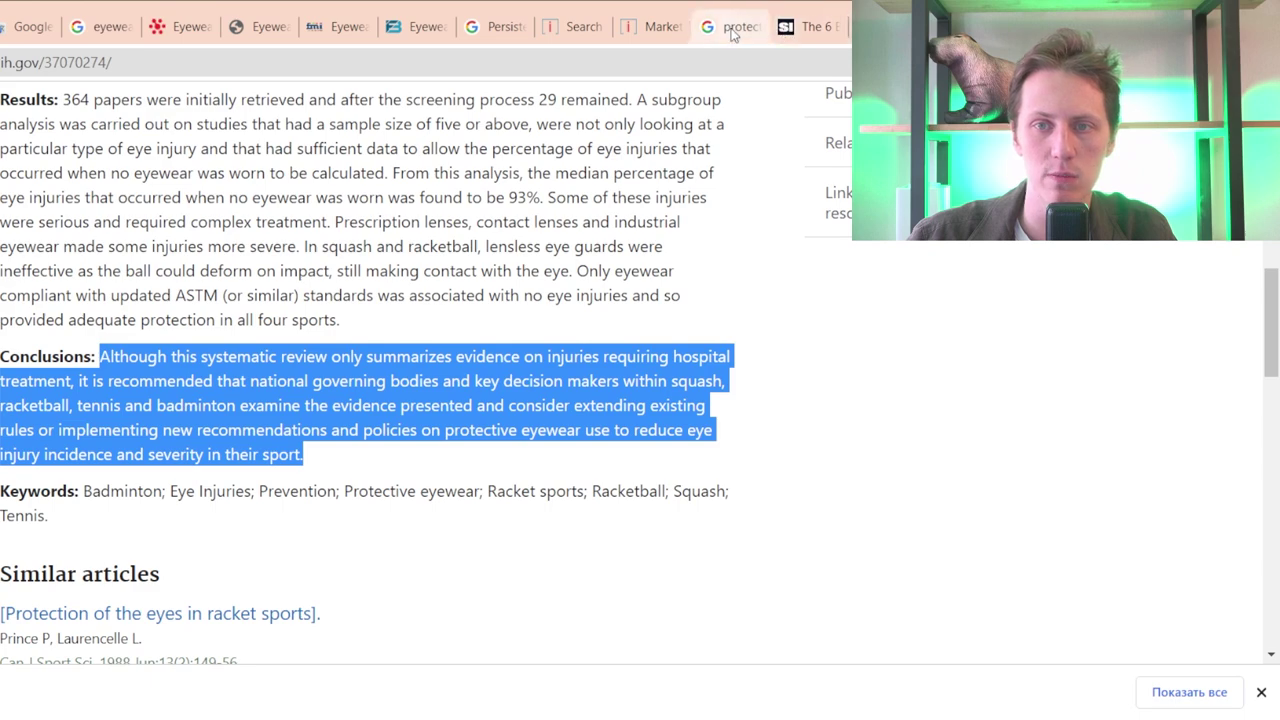
- Examine the Persistence Market Research eyewear report for market share, country-wise analysis, sales channels and covered segments
left_click(631, 28)
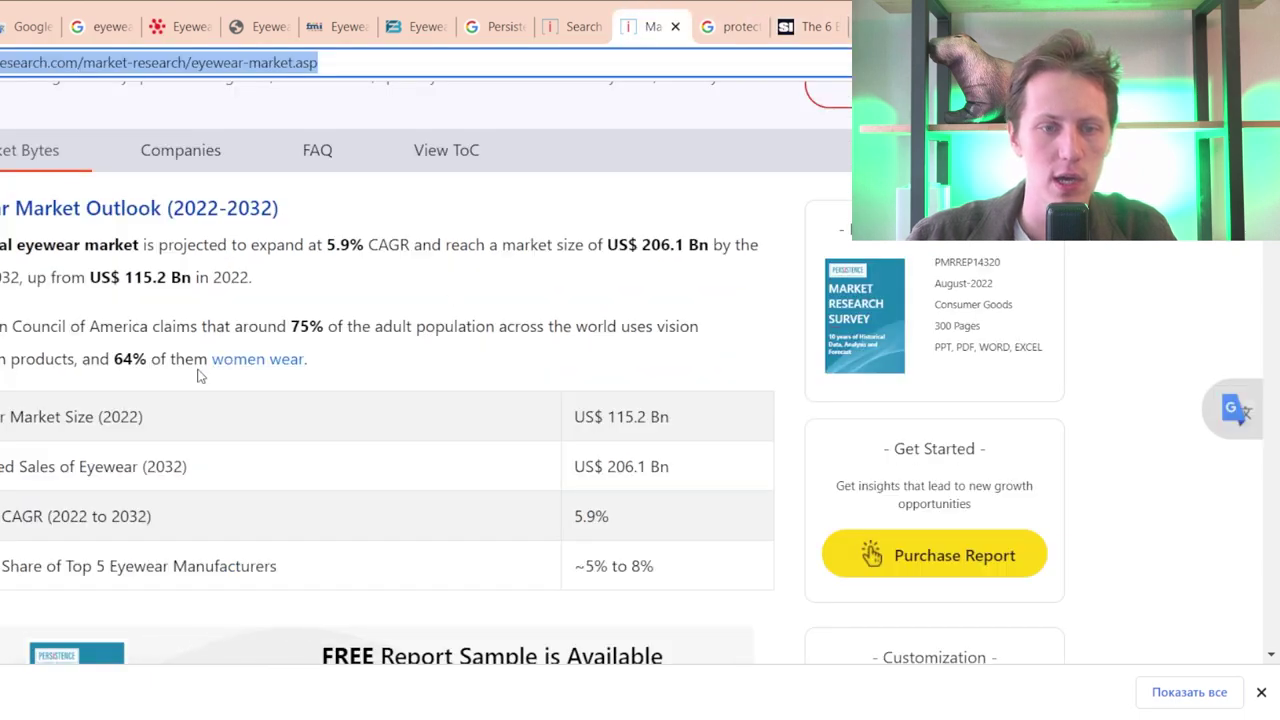
scroll(199, 375, "down", 10)
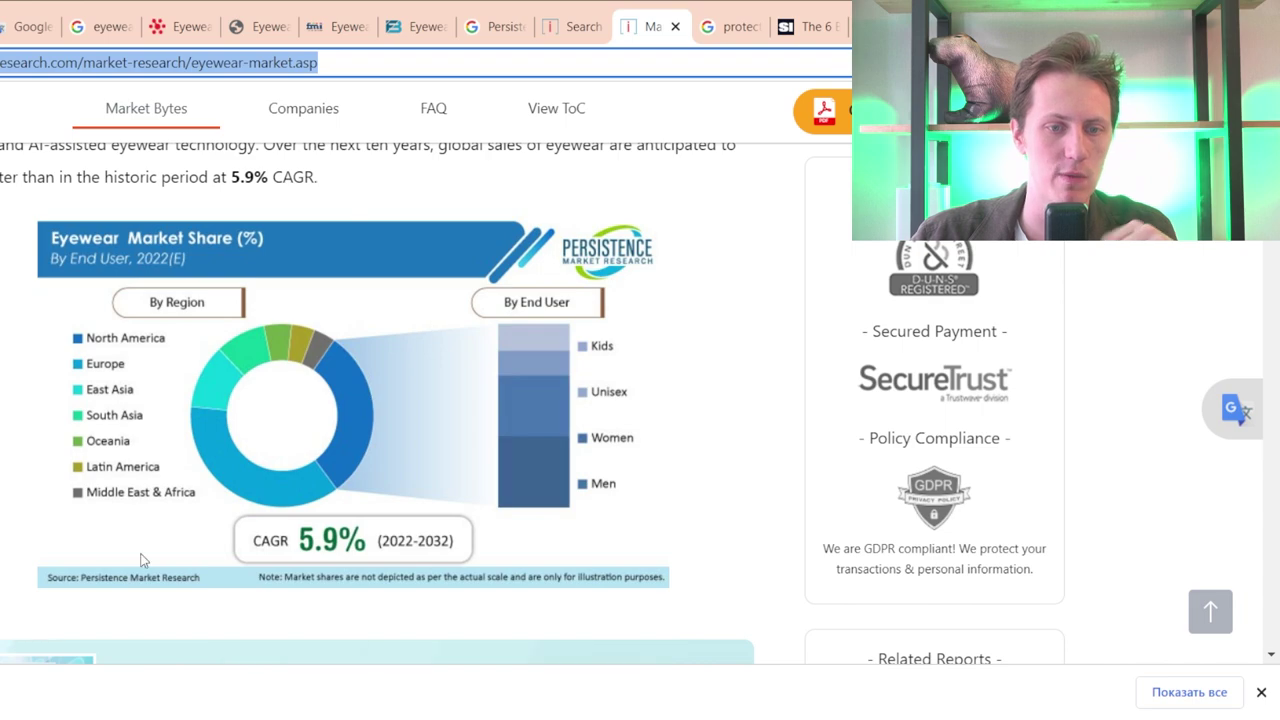
scroll(272, 359, "down", 3)
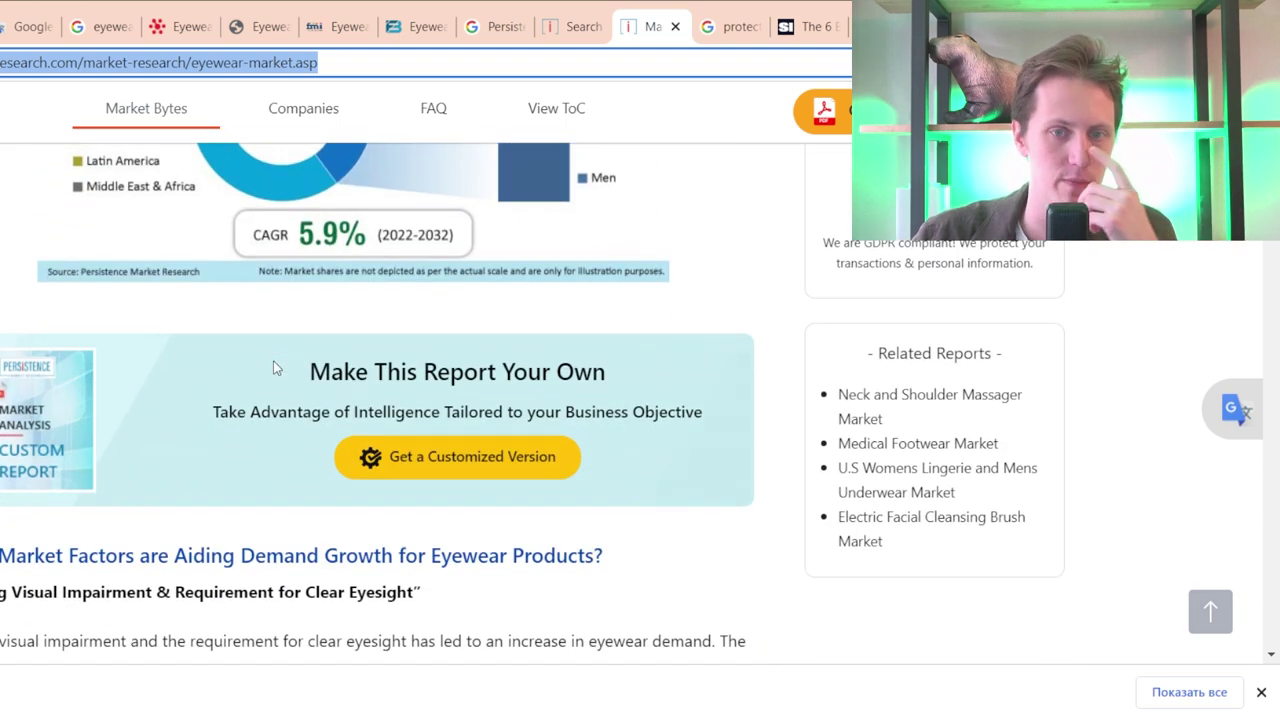
scroll(274, 372, "down", 10)
scroll(240, 363, "down", 3)
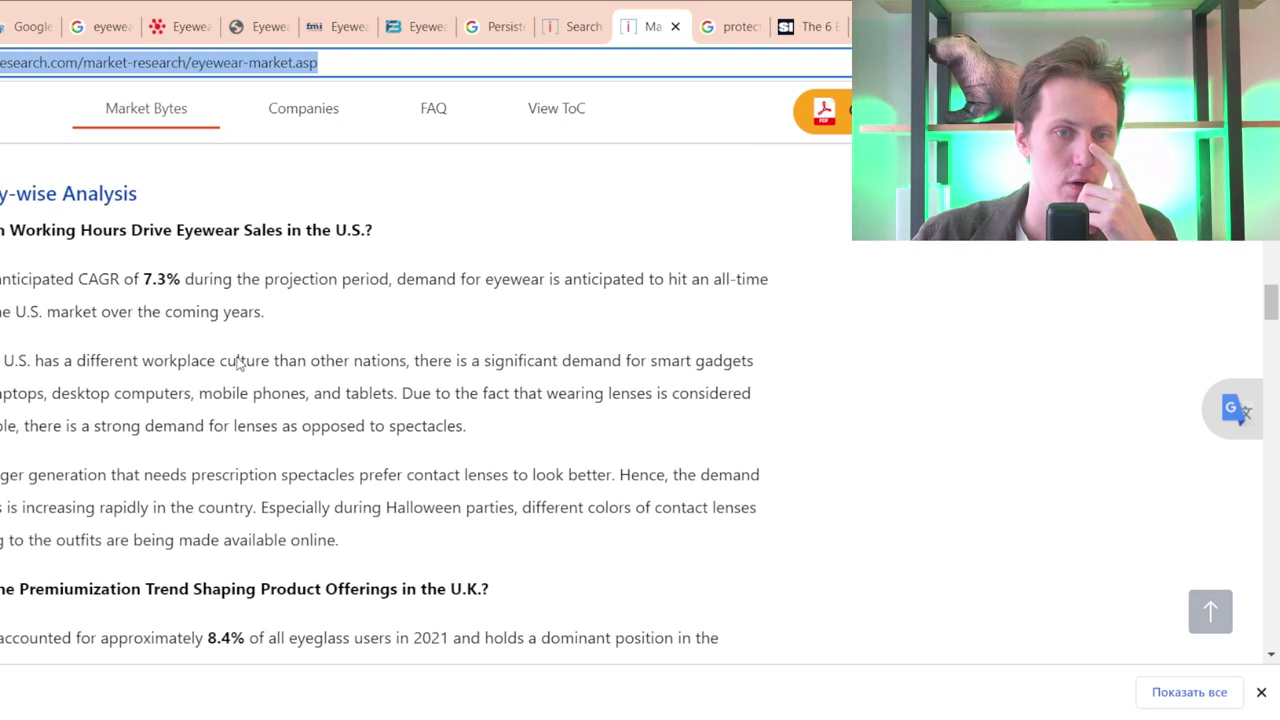
scroll(239, 360, "down", 15)
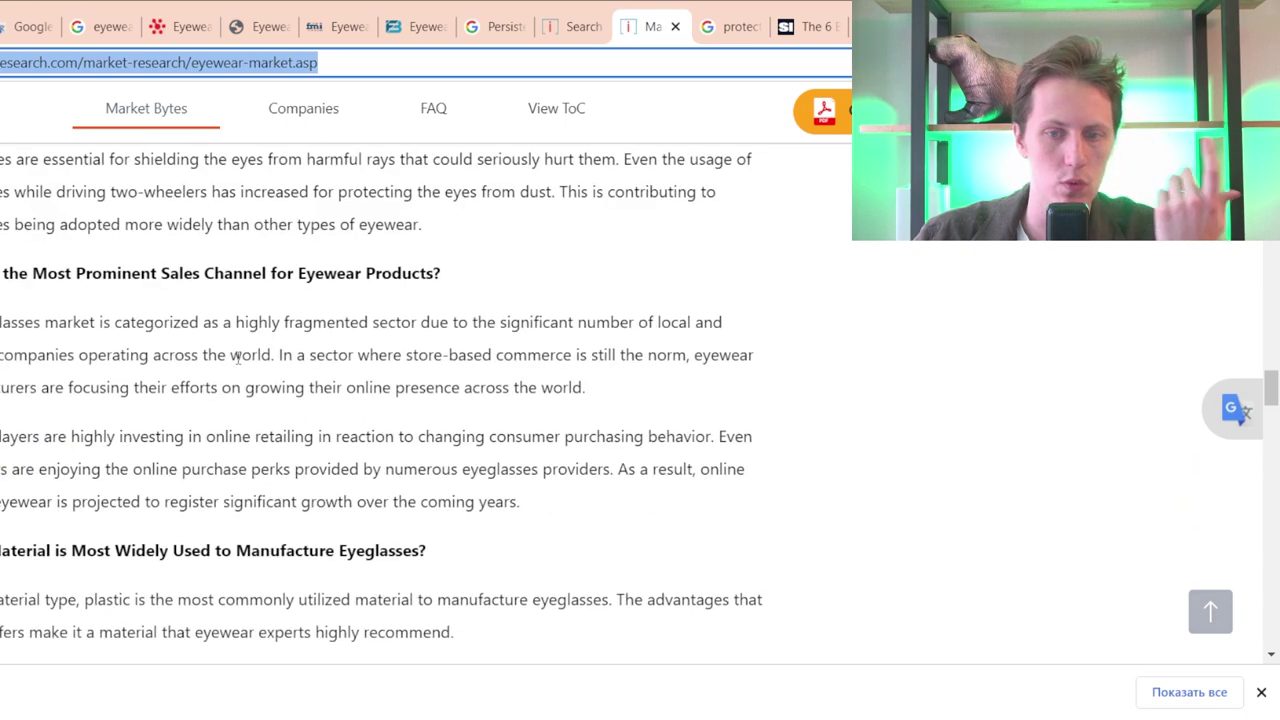
scroll(239, 370, "down", 15)
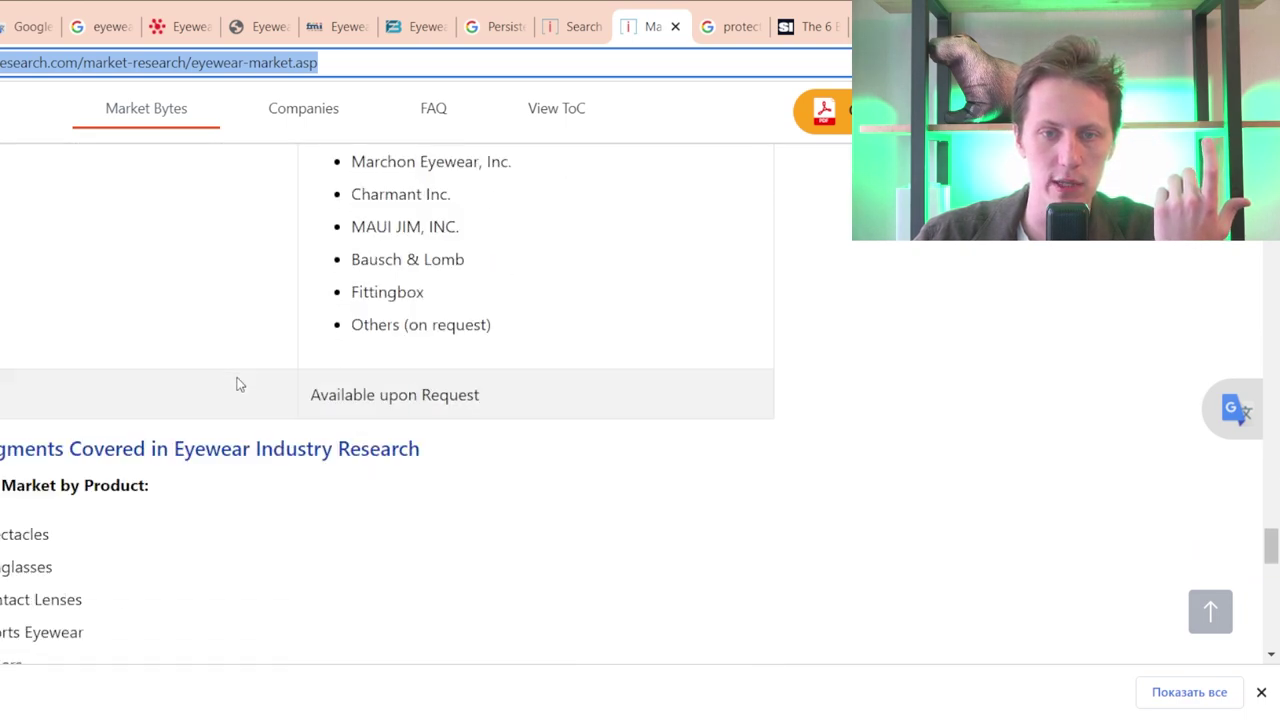
scroll(240, 385, "down", 3)
scroll(245, 385, "up", 15)
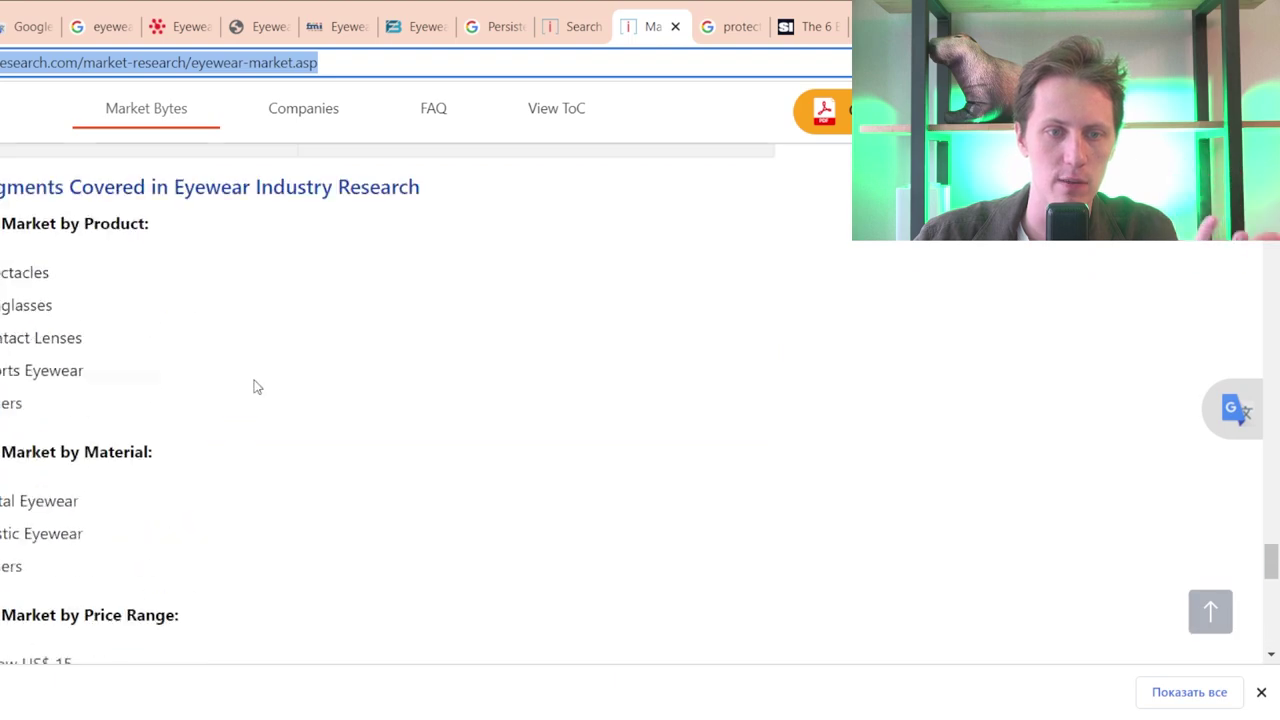
scroll(225, 328, "up", 10)
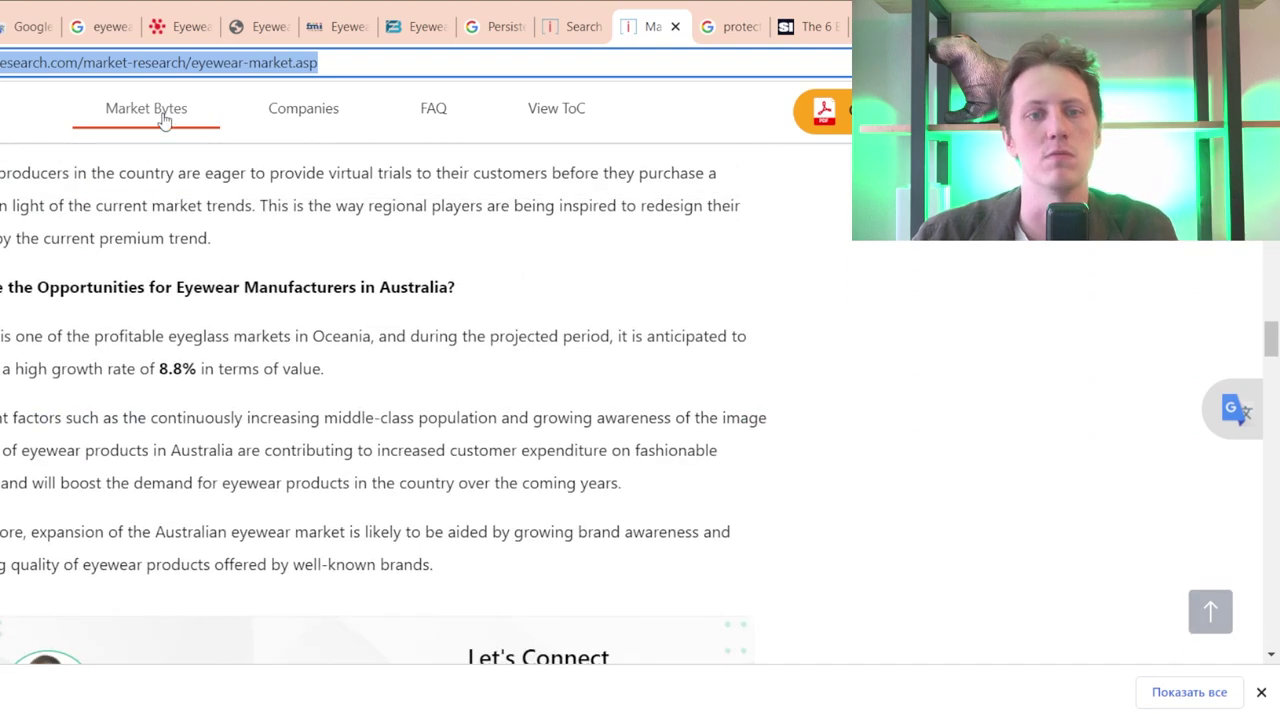
- Switch to the ChatGPT conversation about the glasses store chain and find the diploma outline in it
key("ctrl+9")
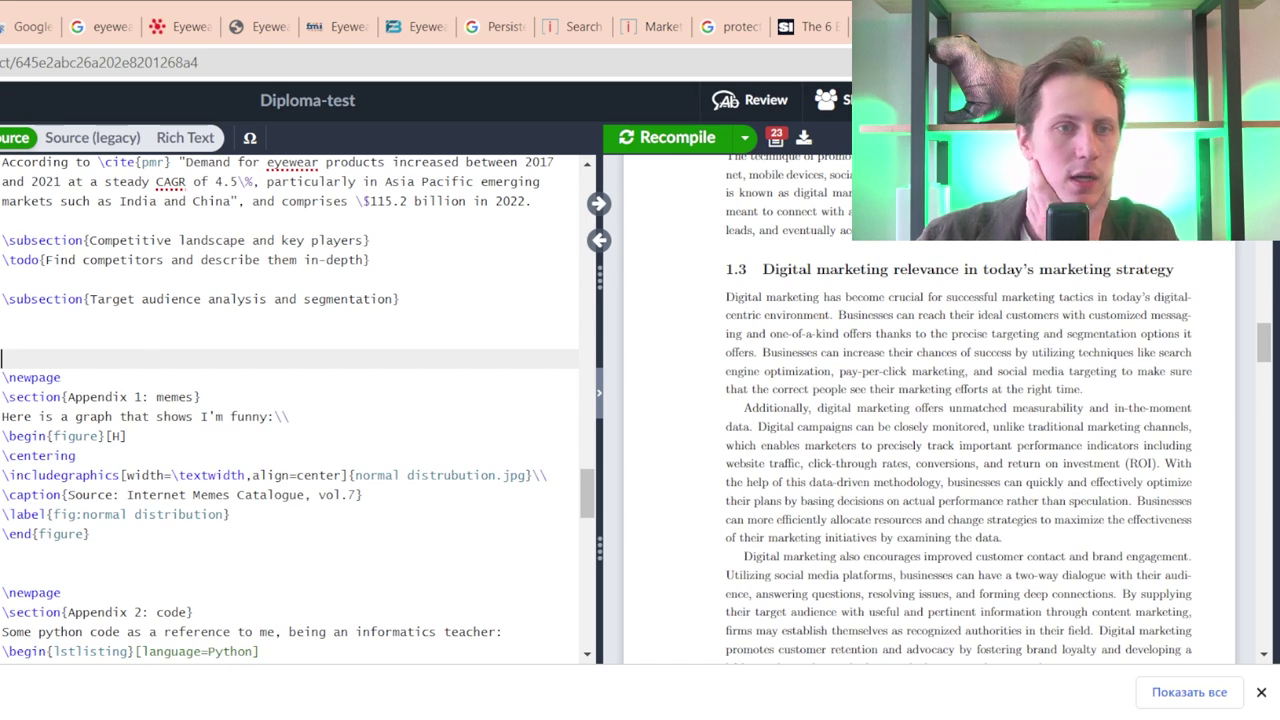
key("ctrl+shift+Tab")
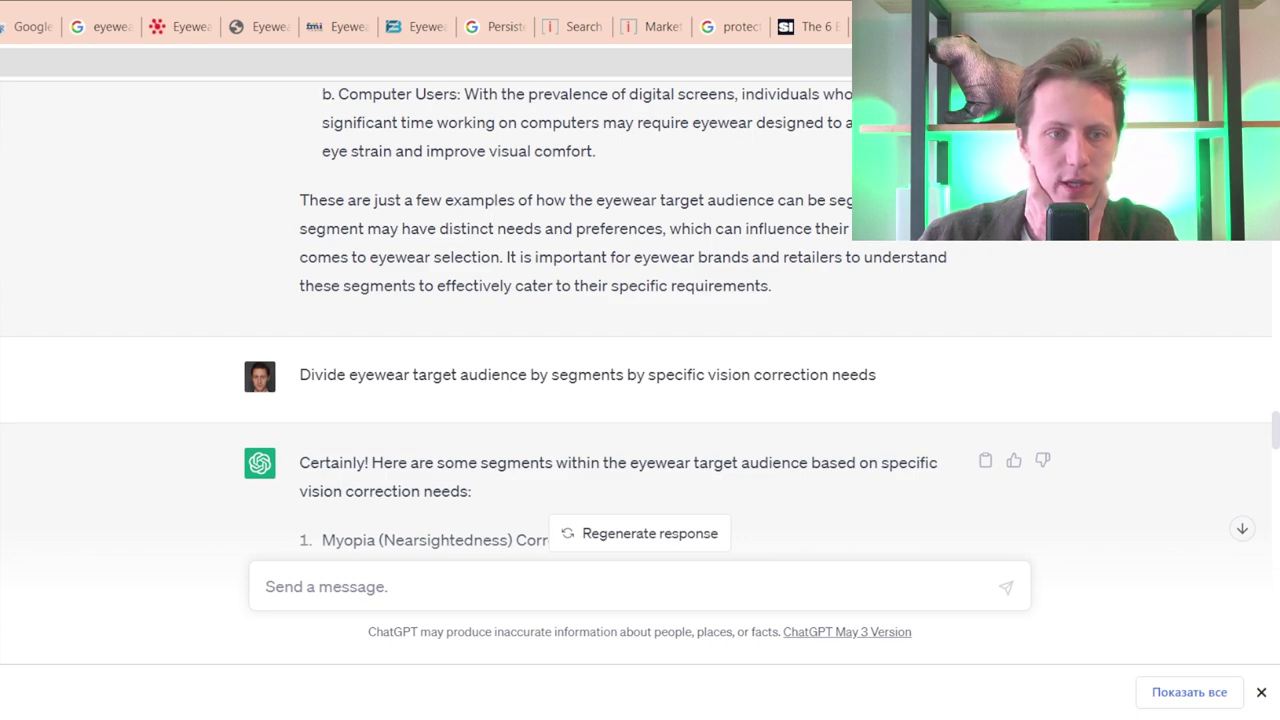
key("ctrl+shift+Tab")
scroll(365, 325, "down", 15)
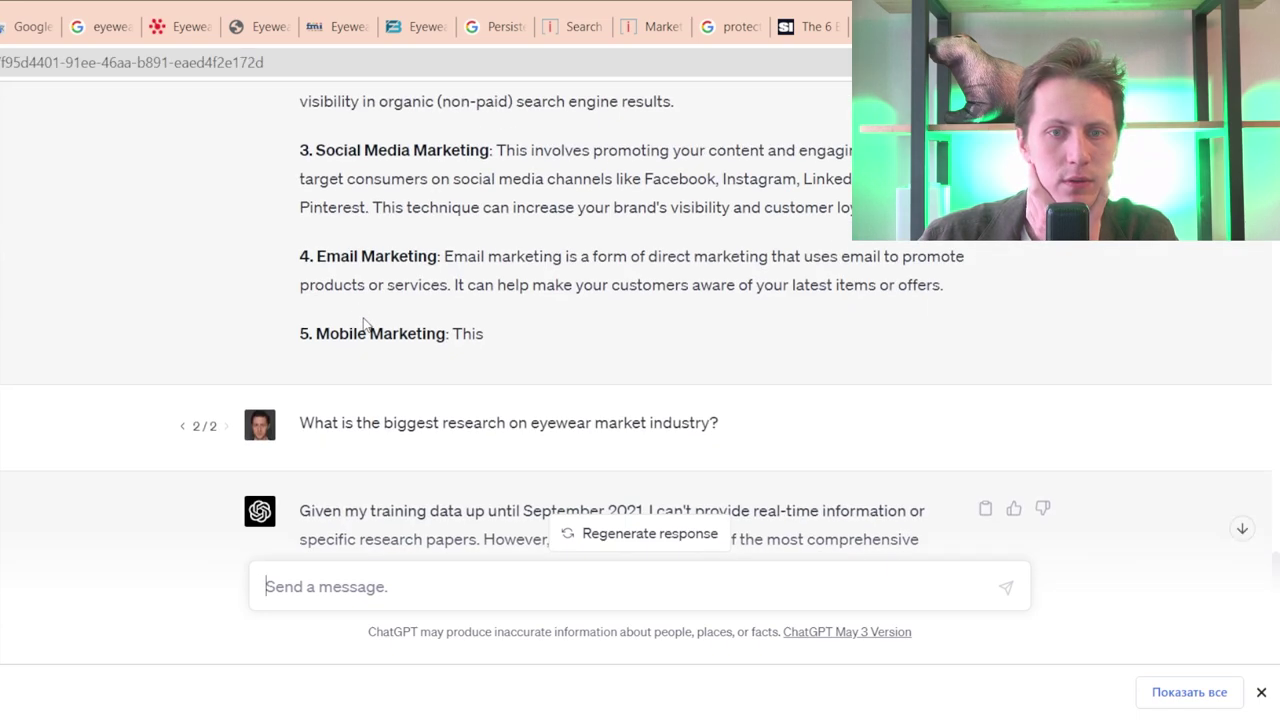
scroll(365, 325, "up", 10)
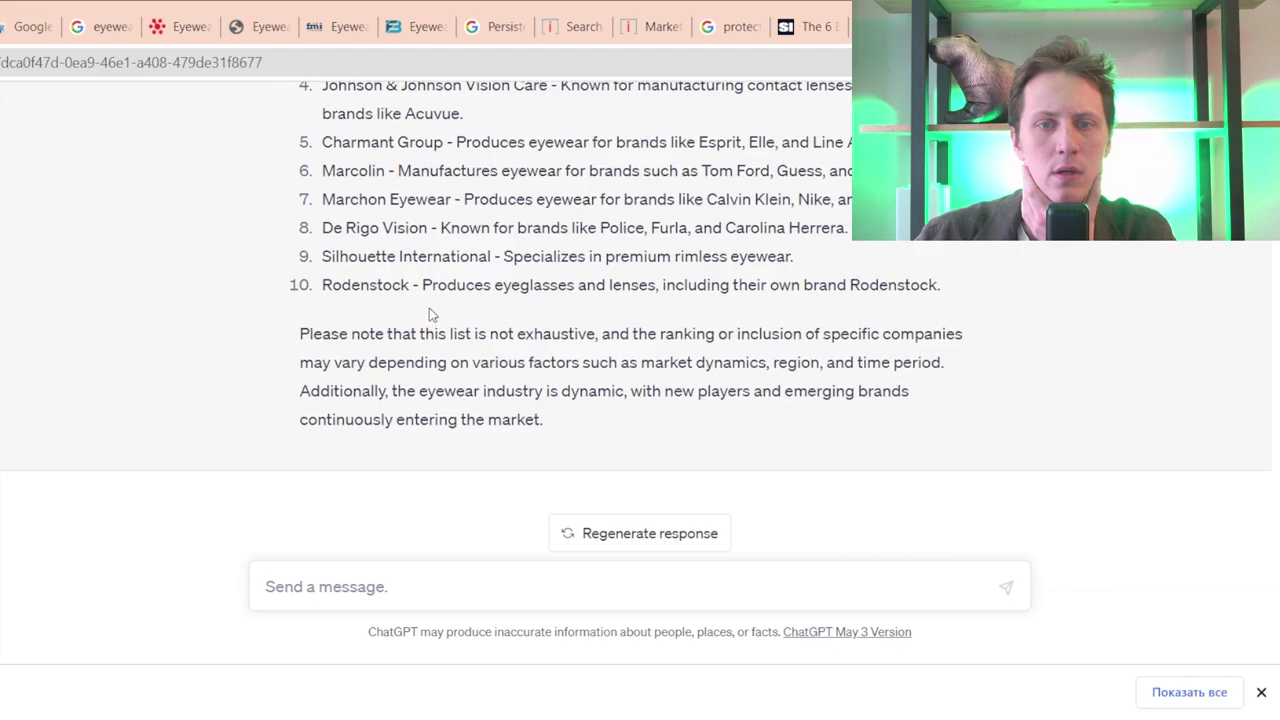
scroll(429, 308, "up", 10)
scroll(429, 313, "up", 20)
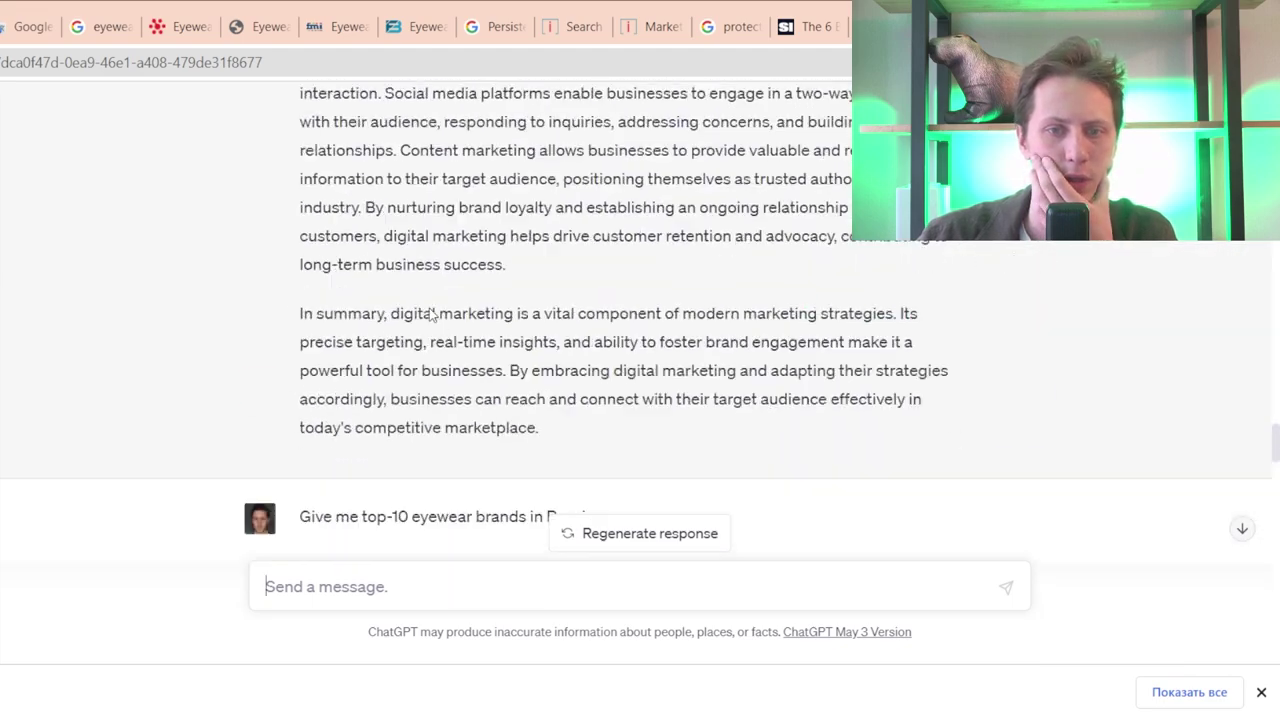
scroll(430, 313, "up", 10)
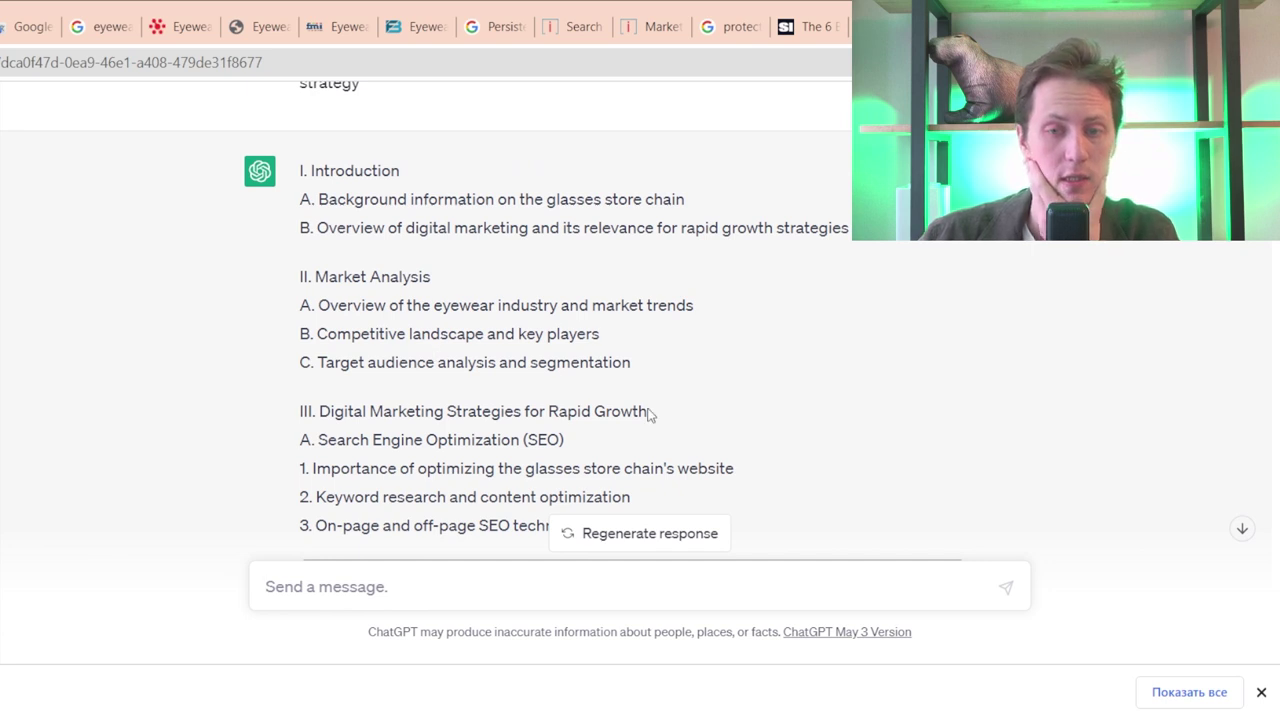
- Review the Market Analysis chapter of the outline and its three subsections, highlighting them
left_click_drag(650, 414, 300, 417)
left_click(566, 443)
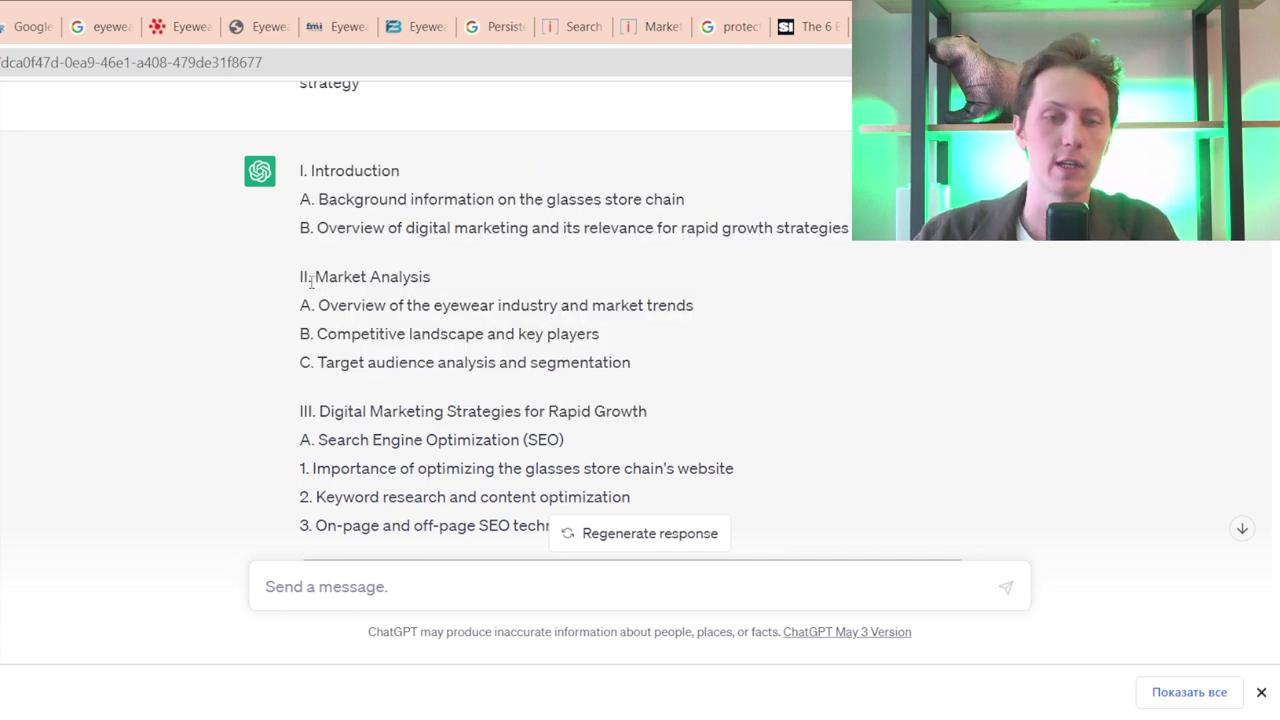
left_click_drag(311, 281, 751, 371)
left_click(751, 371)
left_click_drag(657, 374, 301, 277)
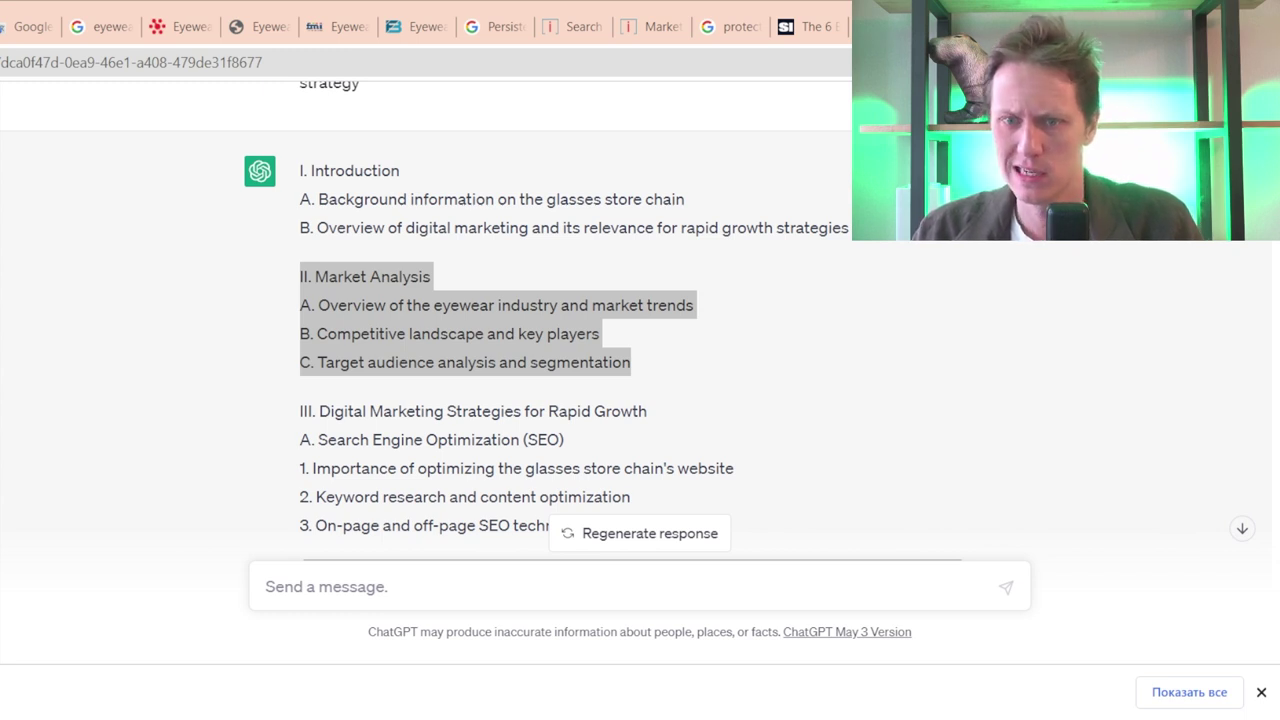
key("alt+Tab")
- Examine the outline's "Digital Marketing Strategies for Rapid Growth" chapter, highlighting the SEO heading and the point on optimizing the store chain's website
left_click_drag(294, 414, 714, 436)
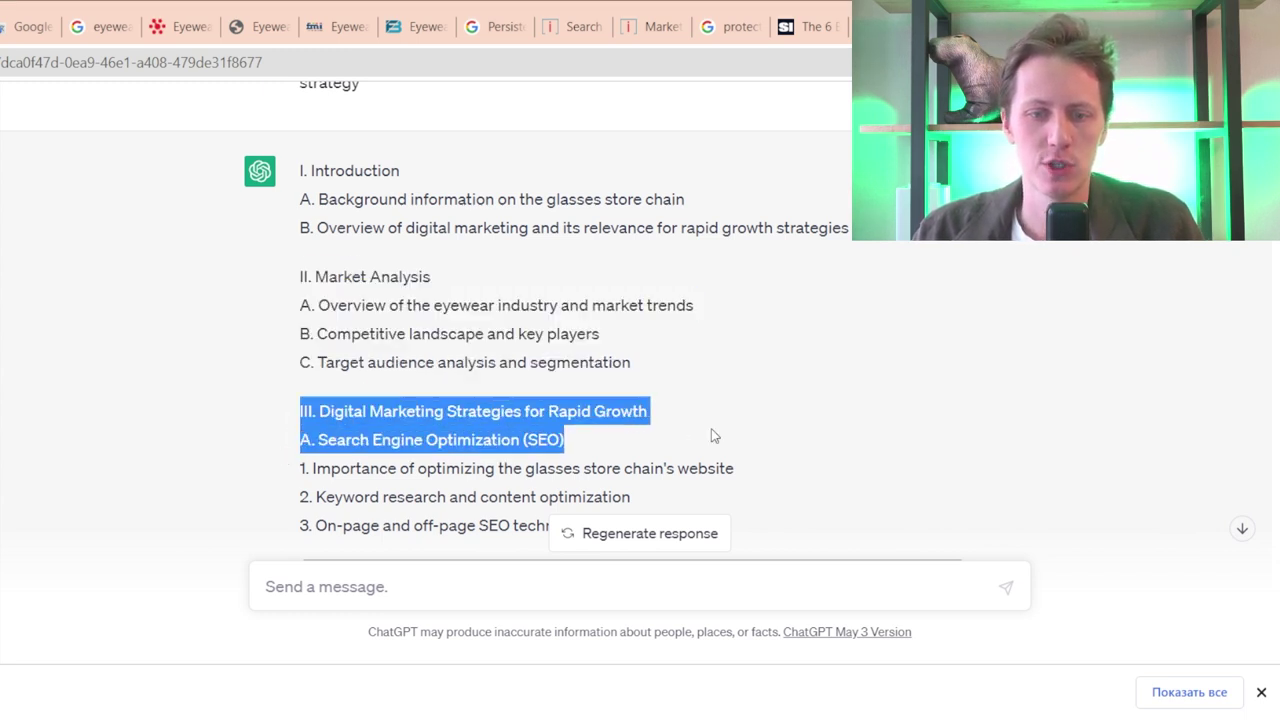
scroll(712, 438, "down", 1)
left_click(382, 374)
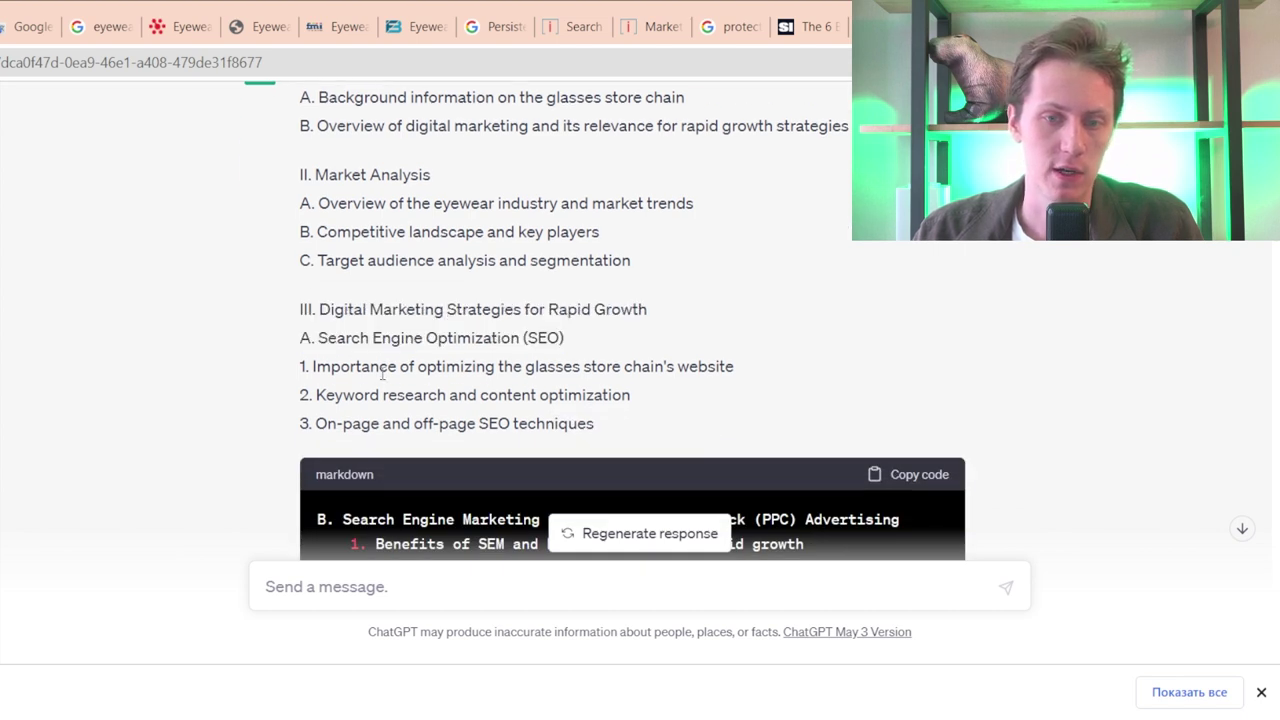
left_click_drag(302, 337, 618, 337)
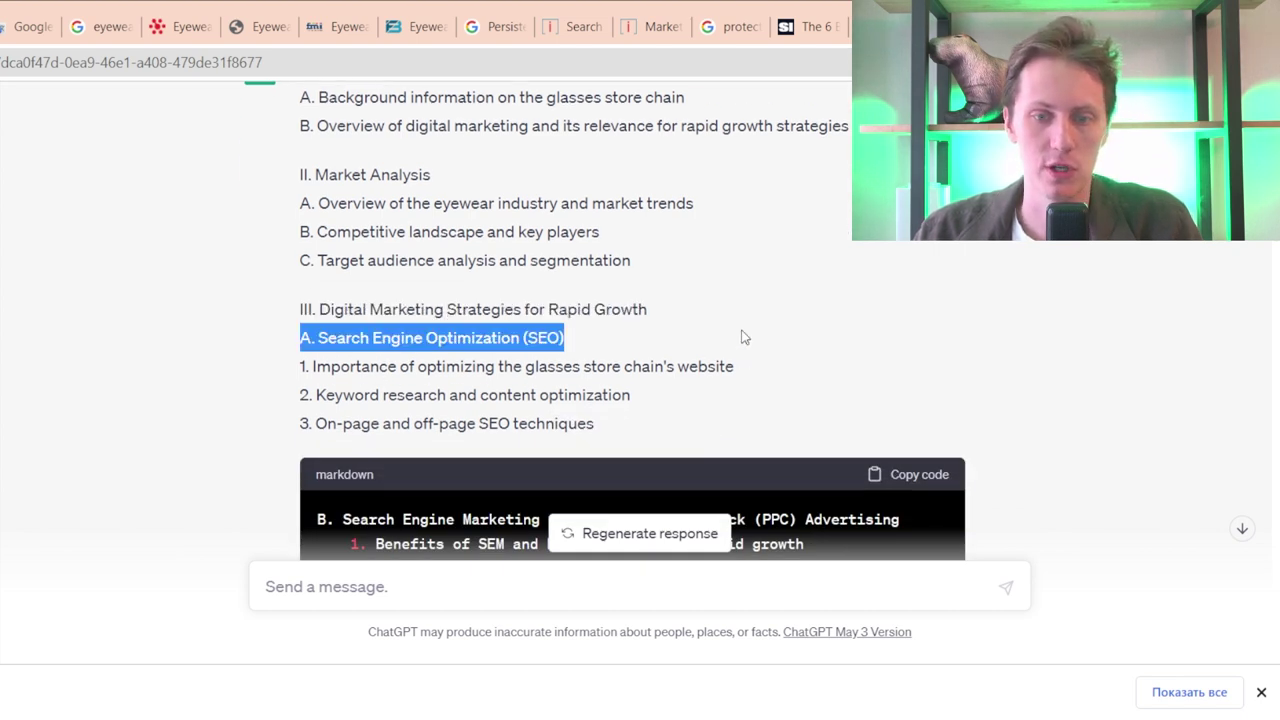
scroll(742, 355, "down", 2)
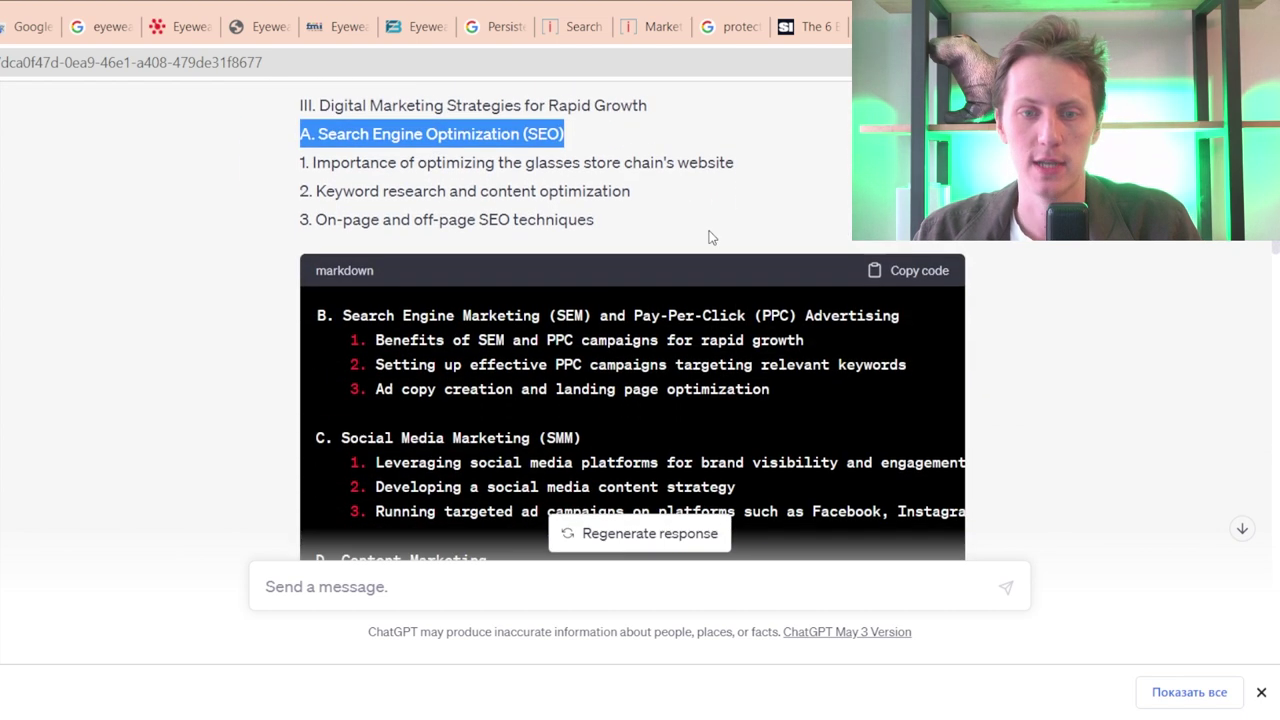
left_click(621, 134)
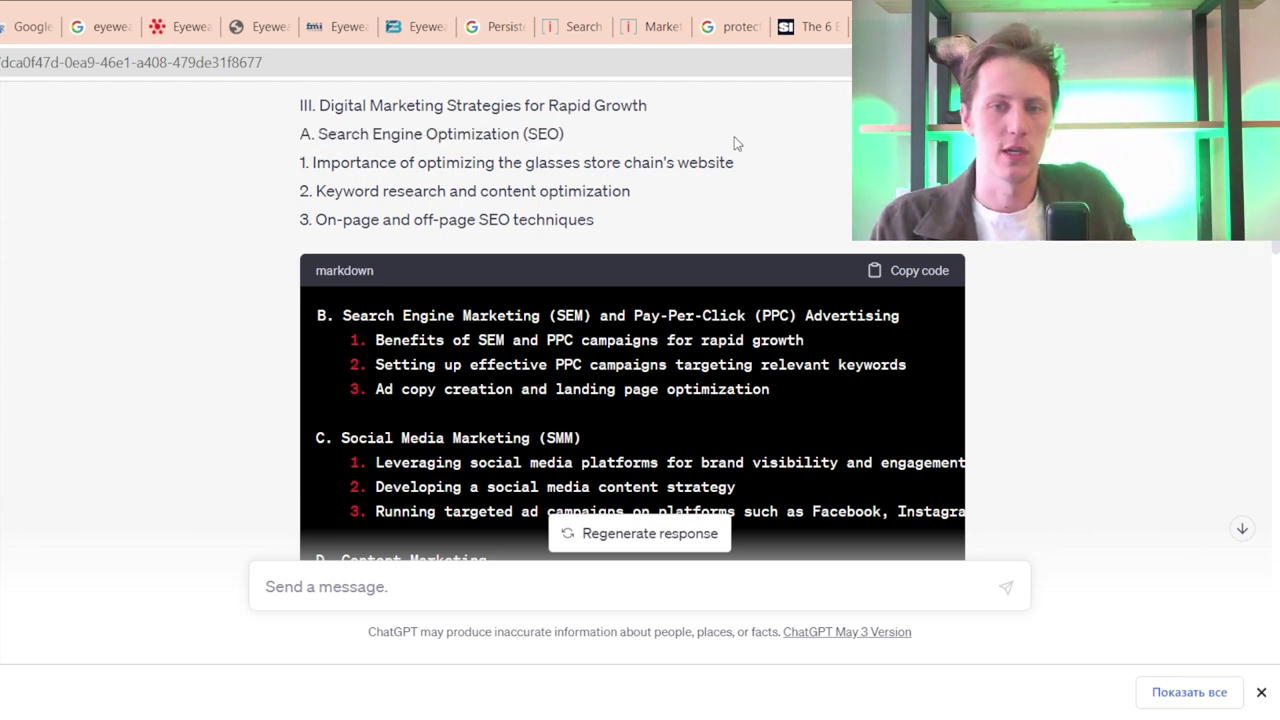
left_click_drag(731, 134, 304, 134)
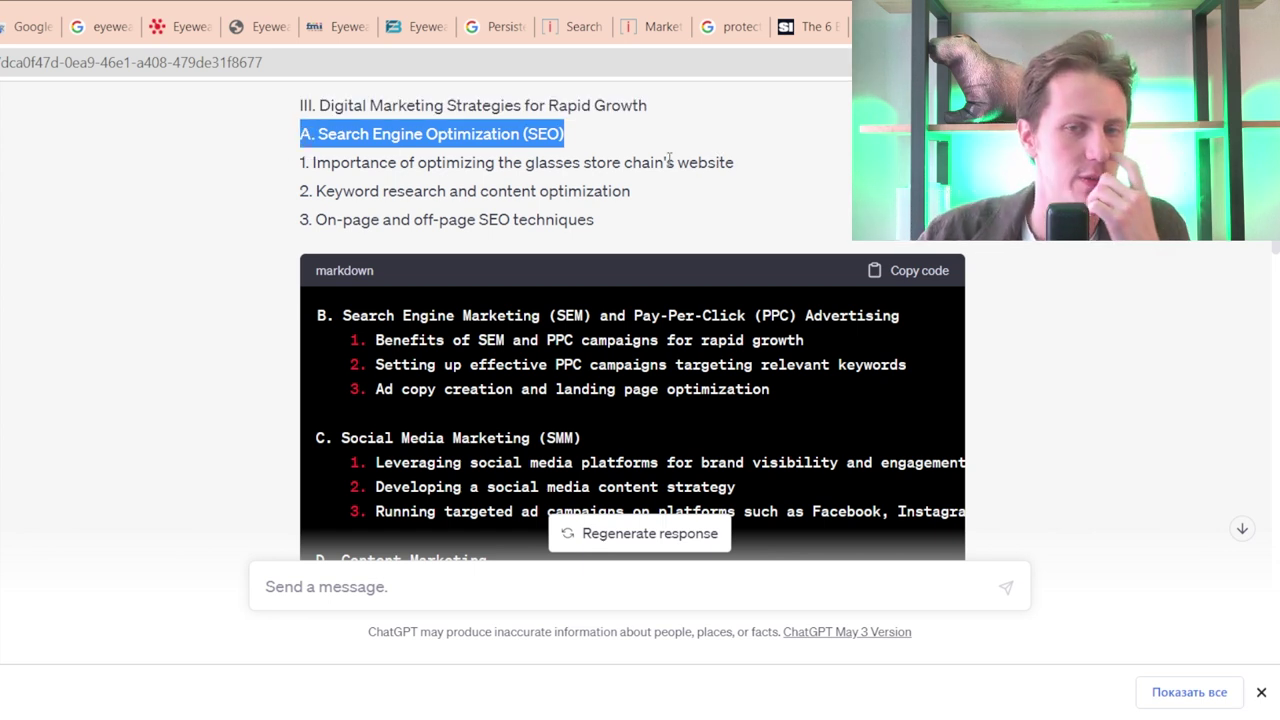
left_click_drag(311, 162, 752, 157)
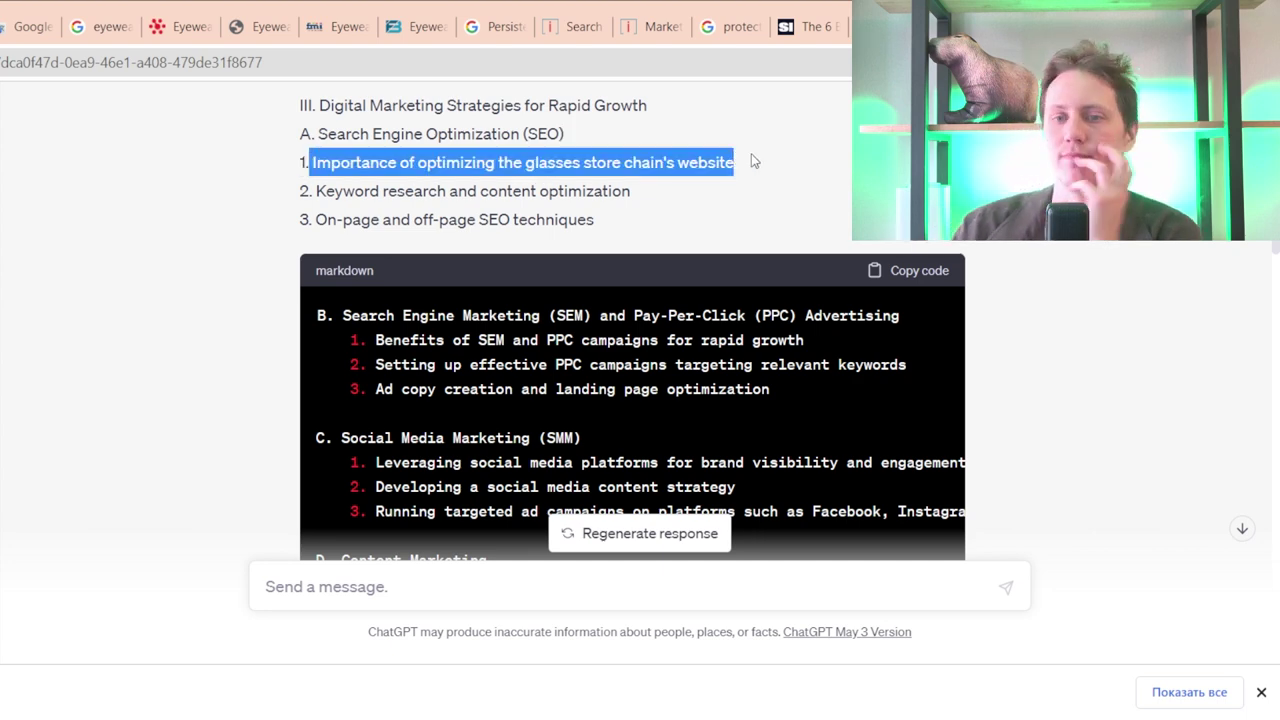
left_click(753, 161)
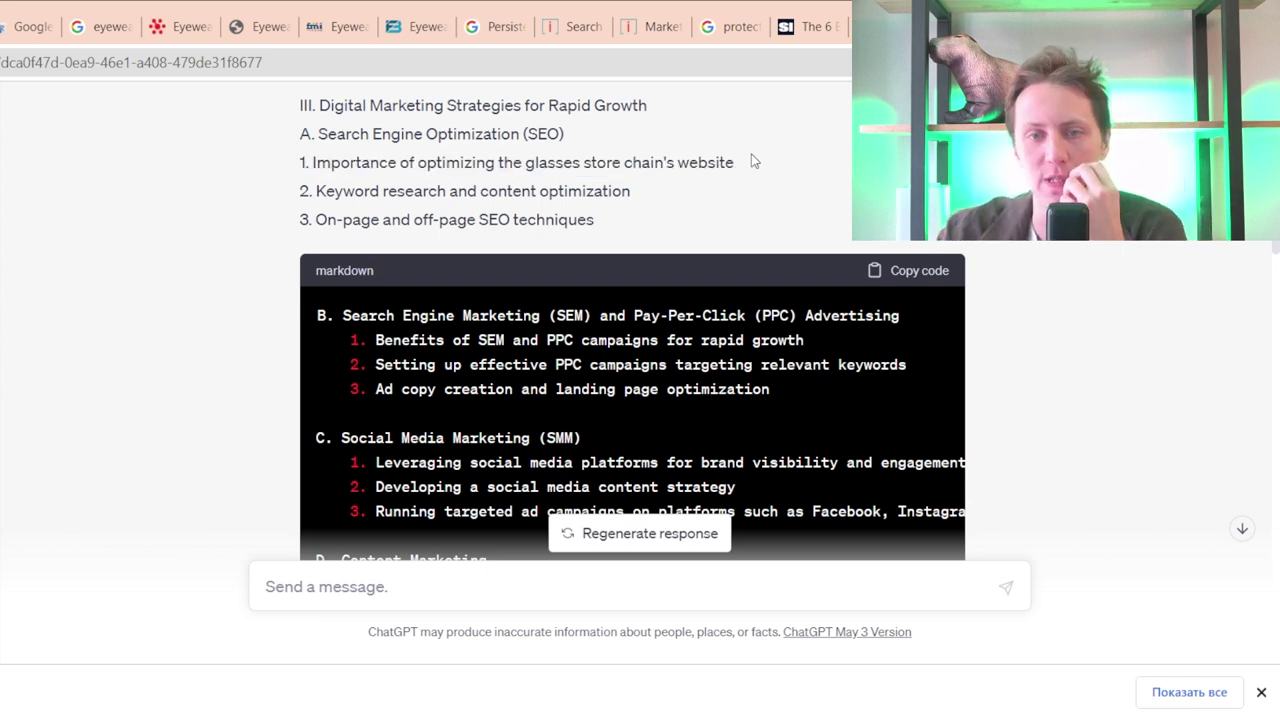
- Highlight the outline's "Keyword research and content optimization" point and look up Yandex Wordstat on Google, closing the results page to return to the outline
left_click_drag(632, 190, 316, 190)
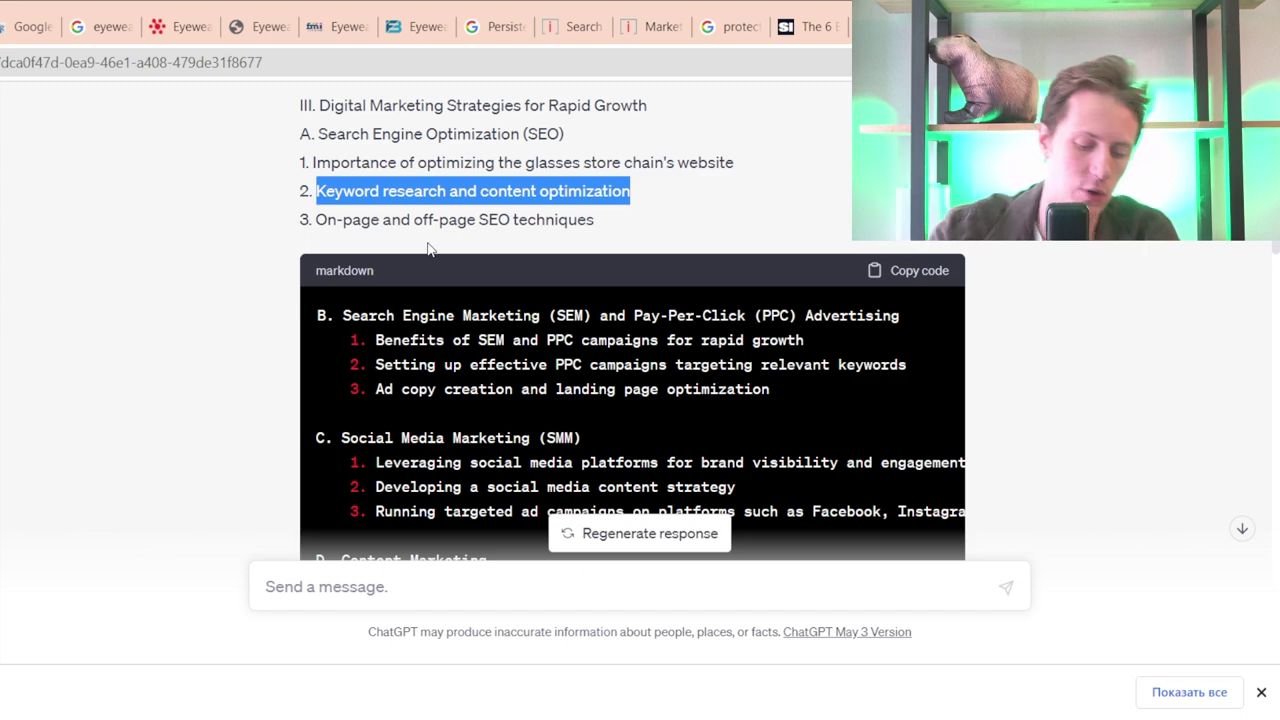
key("ctrl+t")
type("w")
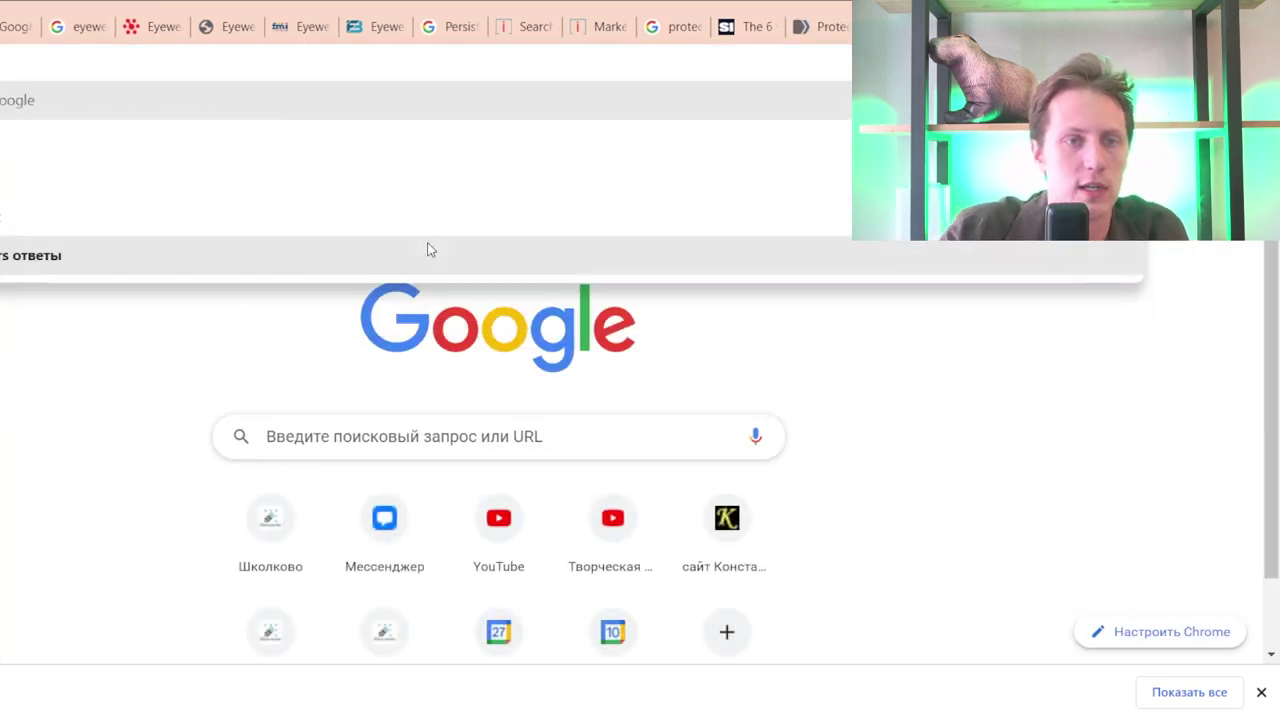
key("Return")
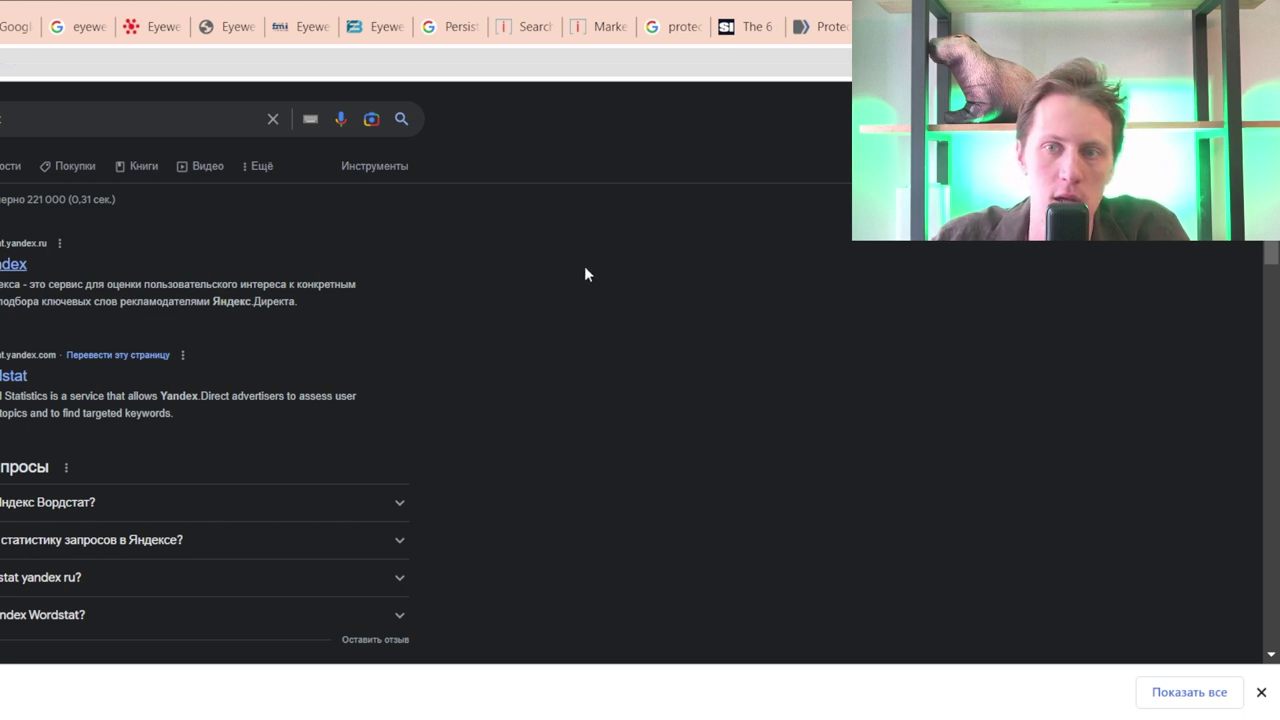
key("ctrl+w")
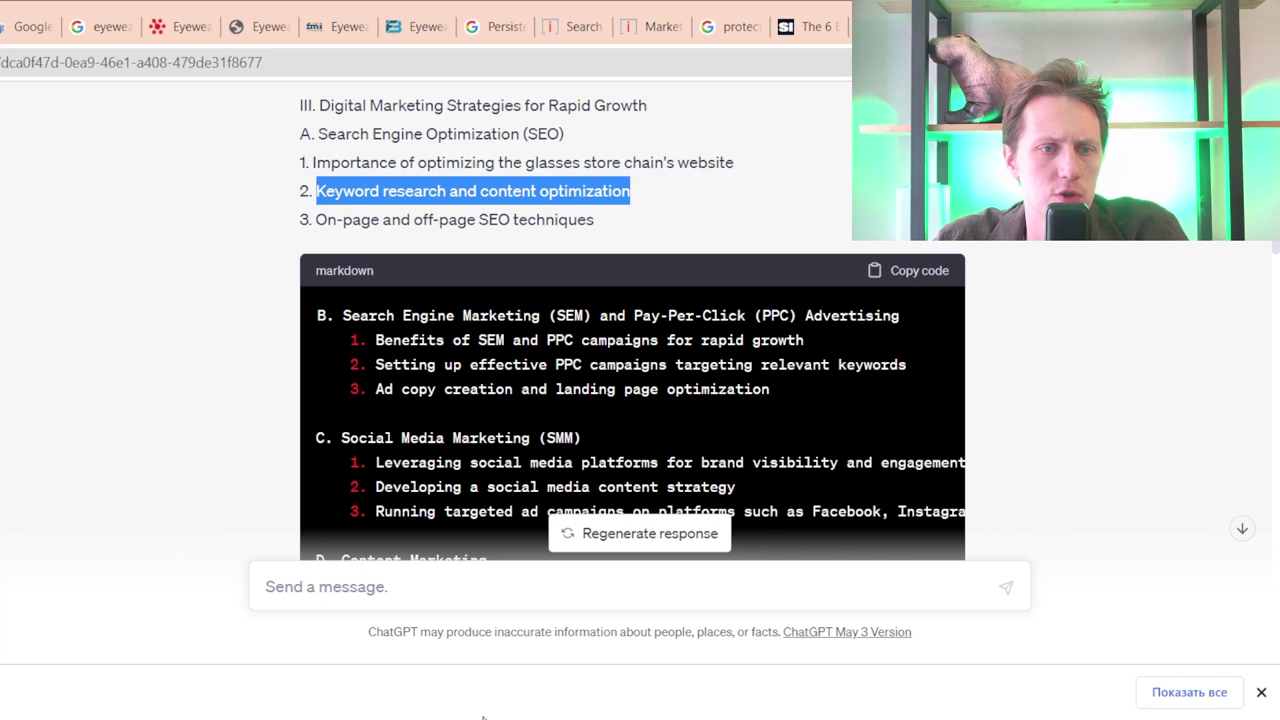
- Ask ChatGPT to "give me keywords for eyeglasses and eyewear"
left_click(421, 597)
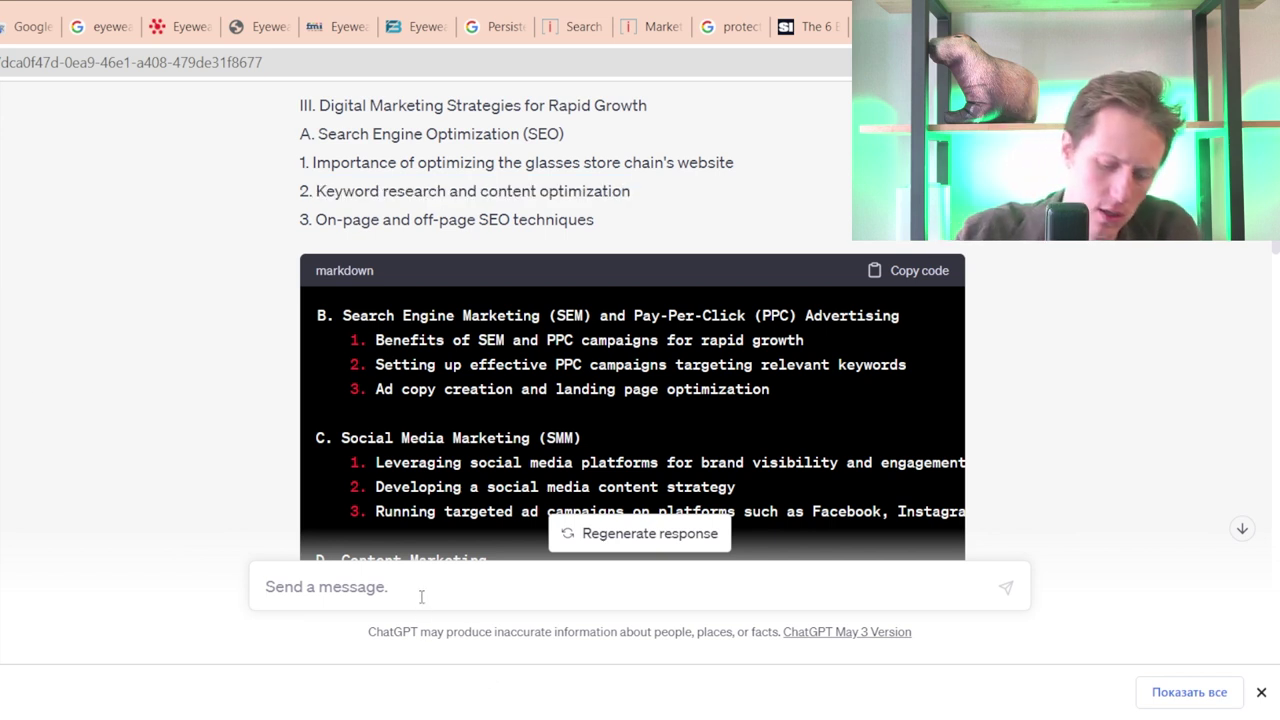
type("give me keywor")
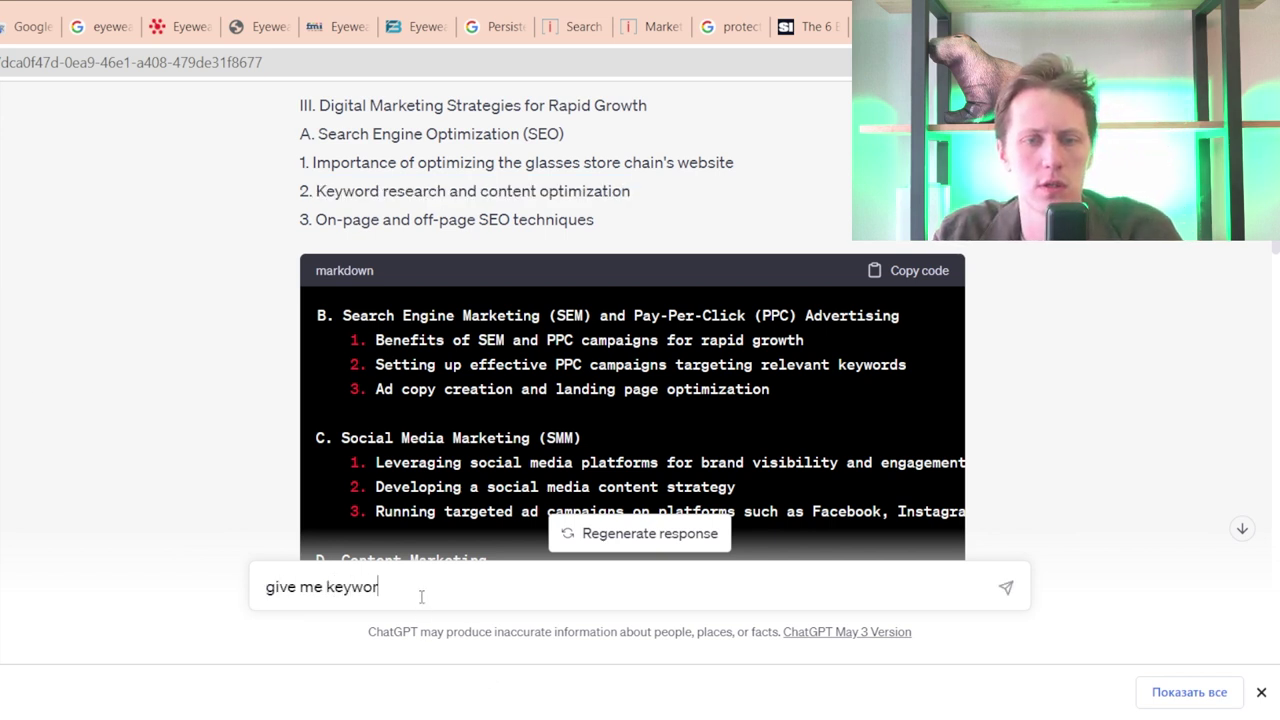
type("ds for ey")
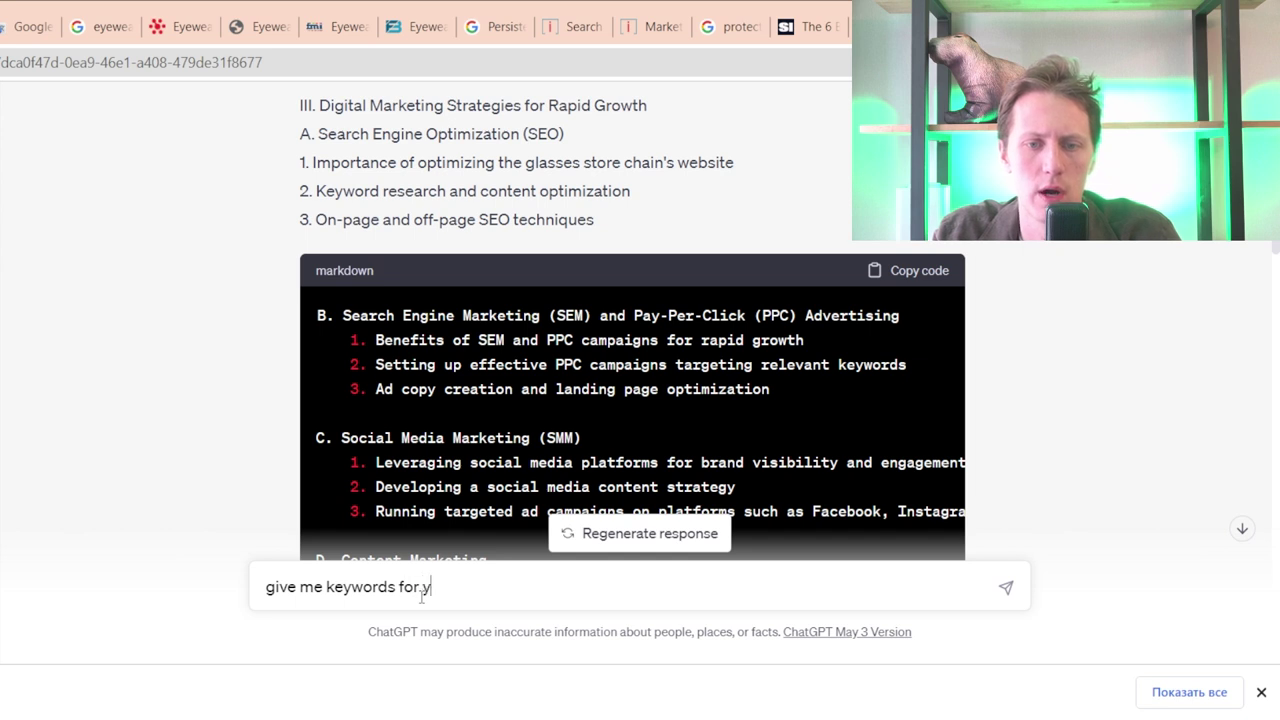
type("eglasses a")
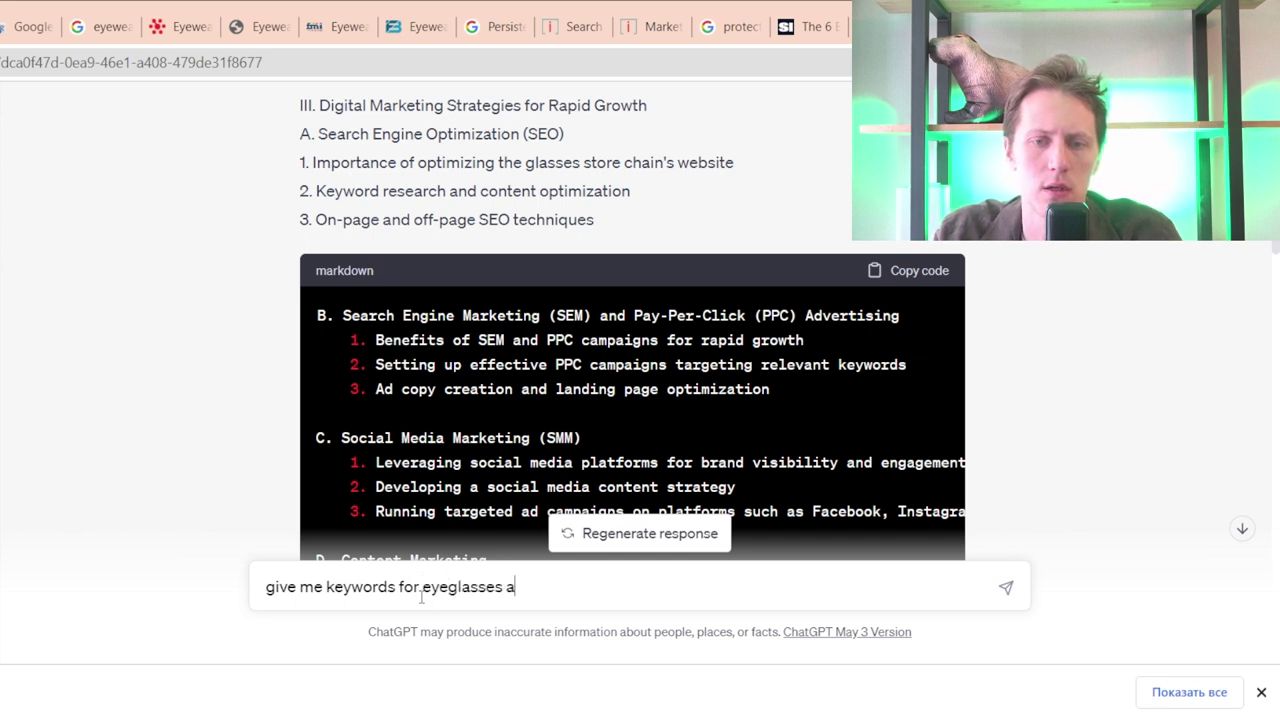
type("nd eyewear")
key("Return")
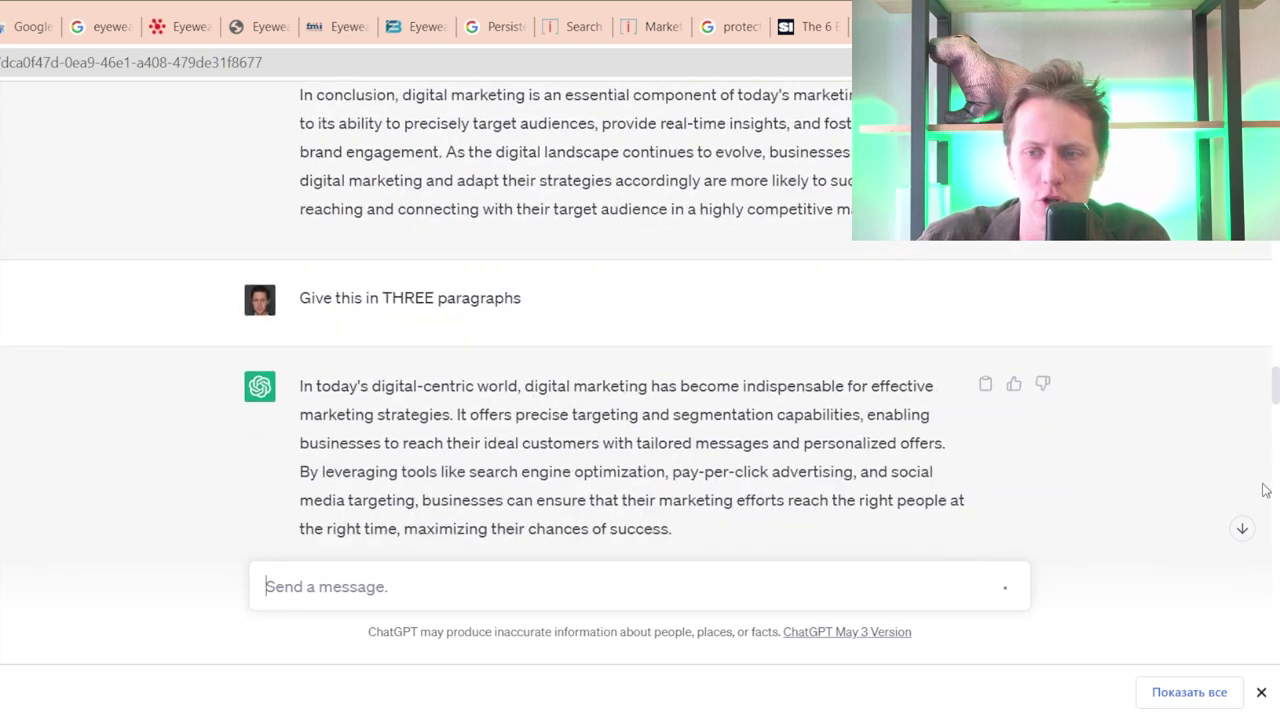
- Examine the generated eyeglasses and eyewear keyword list from its first entry to its closing note on uses
double_click(1243, 530)
left_click_drag(1243, 530, 1113, 444)
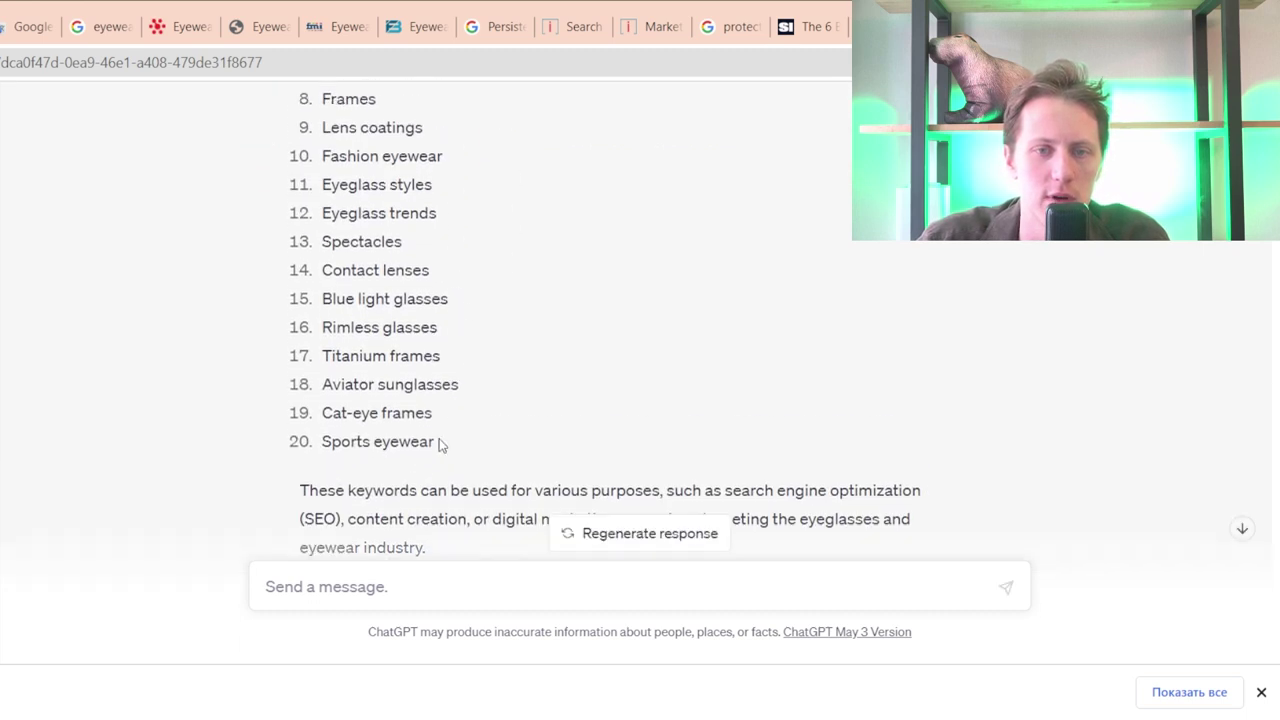
left_click_drag(448, 449, 506, 429)
scroll(290, 311, "down", 5)
left_click(506, 429)
scroll(504, 423, "up", 5)
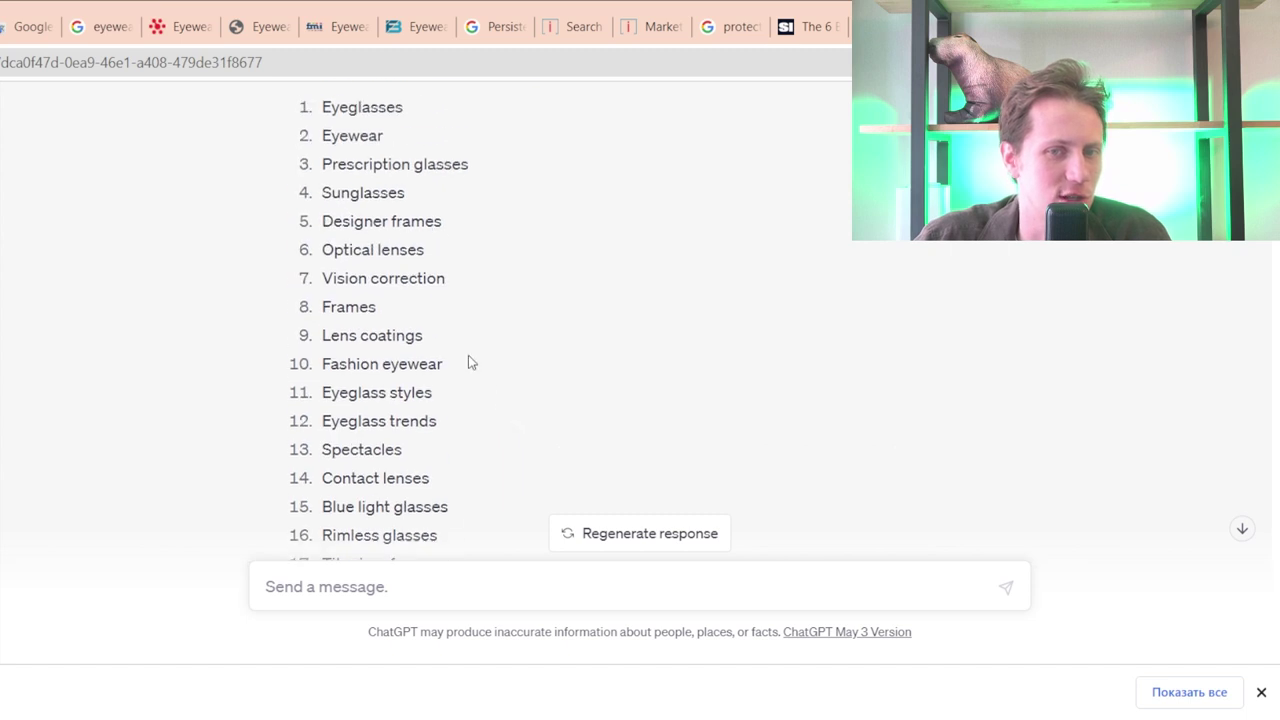
left_click_drag(344, 300, 368, 452)
left_click(368, 452)
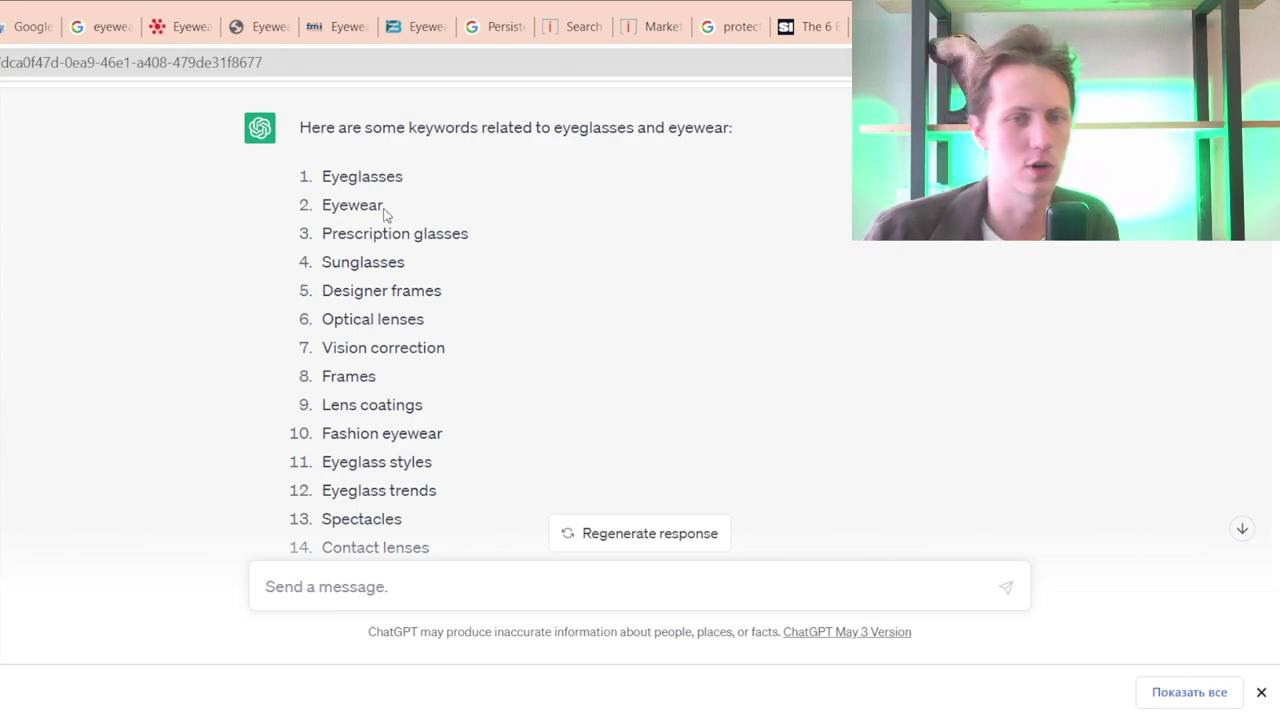
scroll(387, 220, "down", 4)
scroll(387, 224, "up", 5)
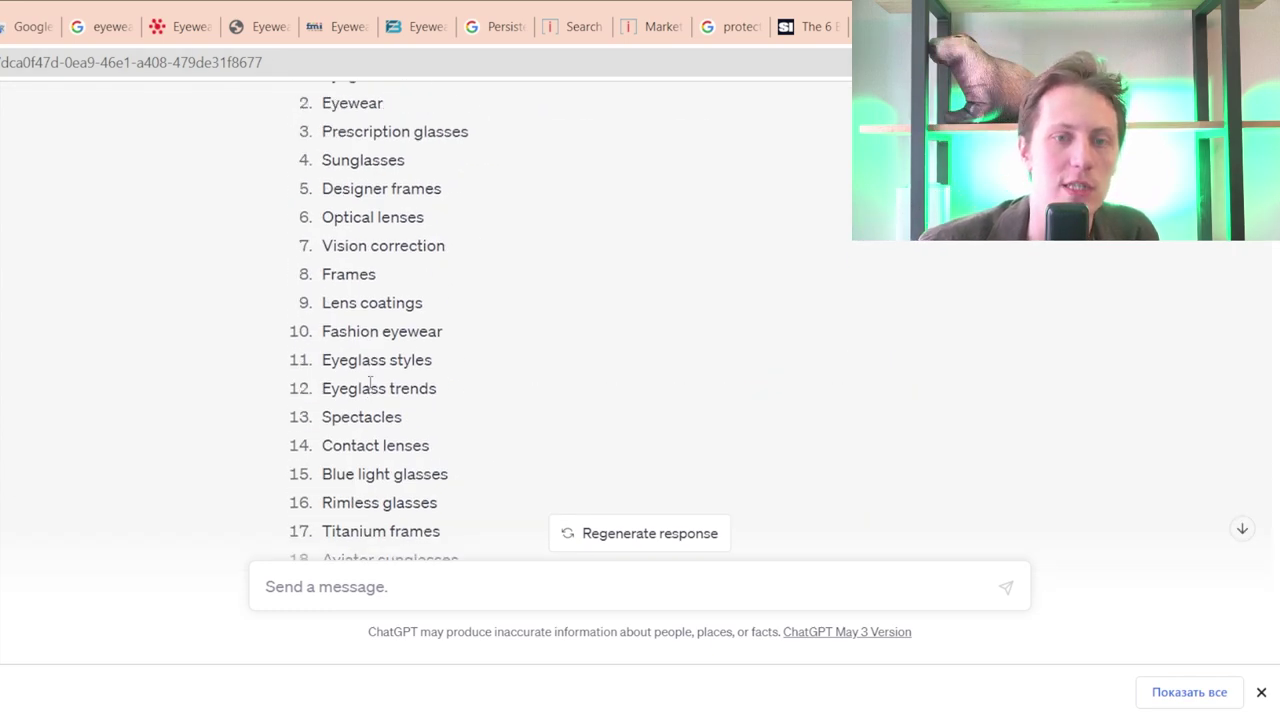
scroll(370, 385, "up", 2)
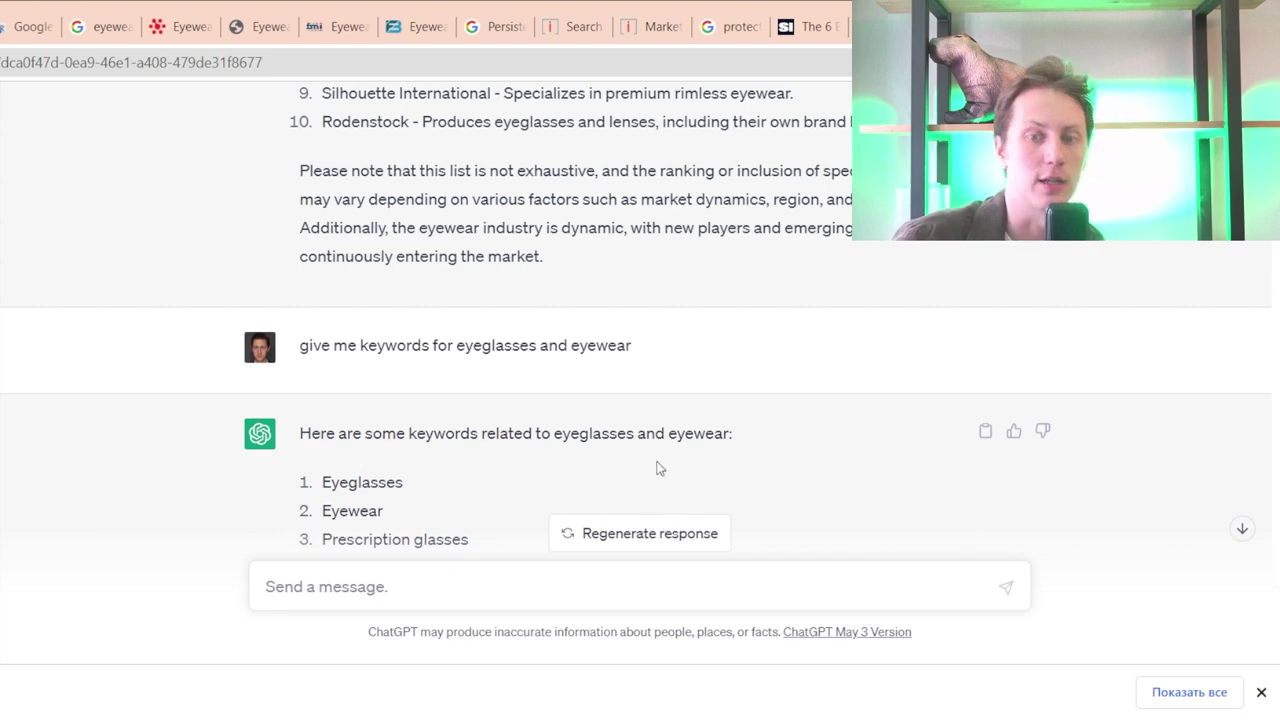
scroll(658, 468, "up", 8)
scroll(534, 411, "down", 15)
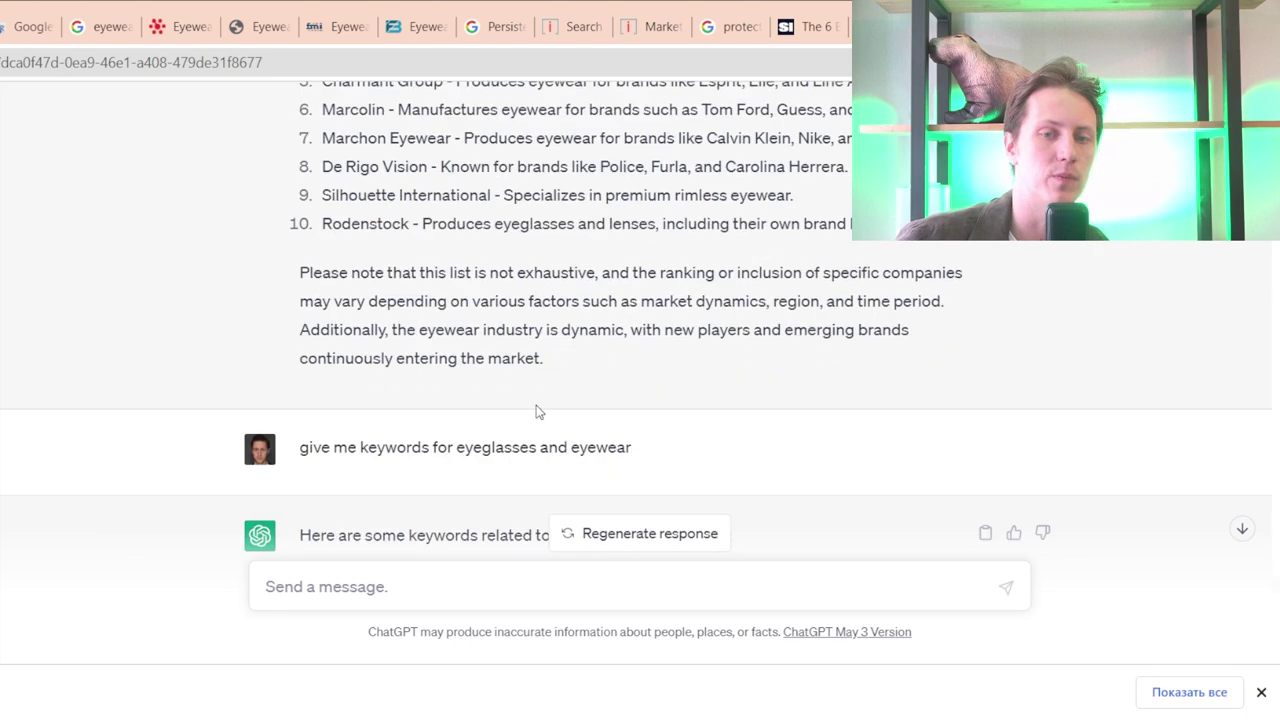
left_click_drag(463, 319, 320, 225)
left_click(469, 312)
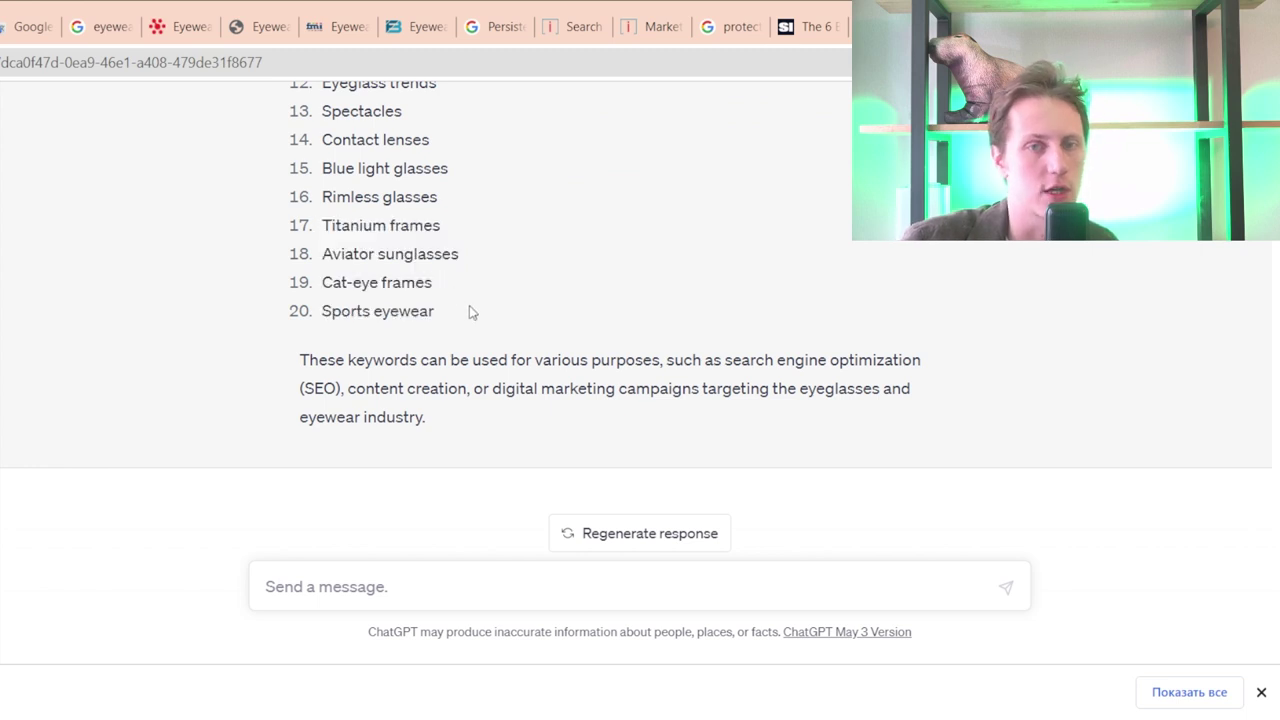
scroll(470, 312, "up", 5)
scroll(472, 313, "down", 3)
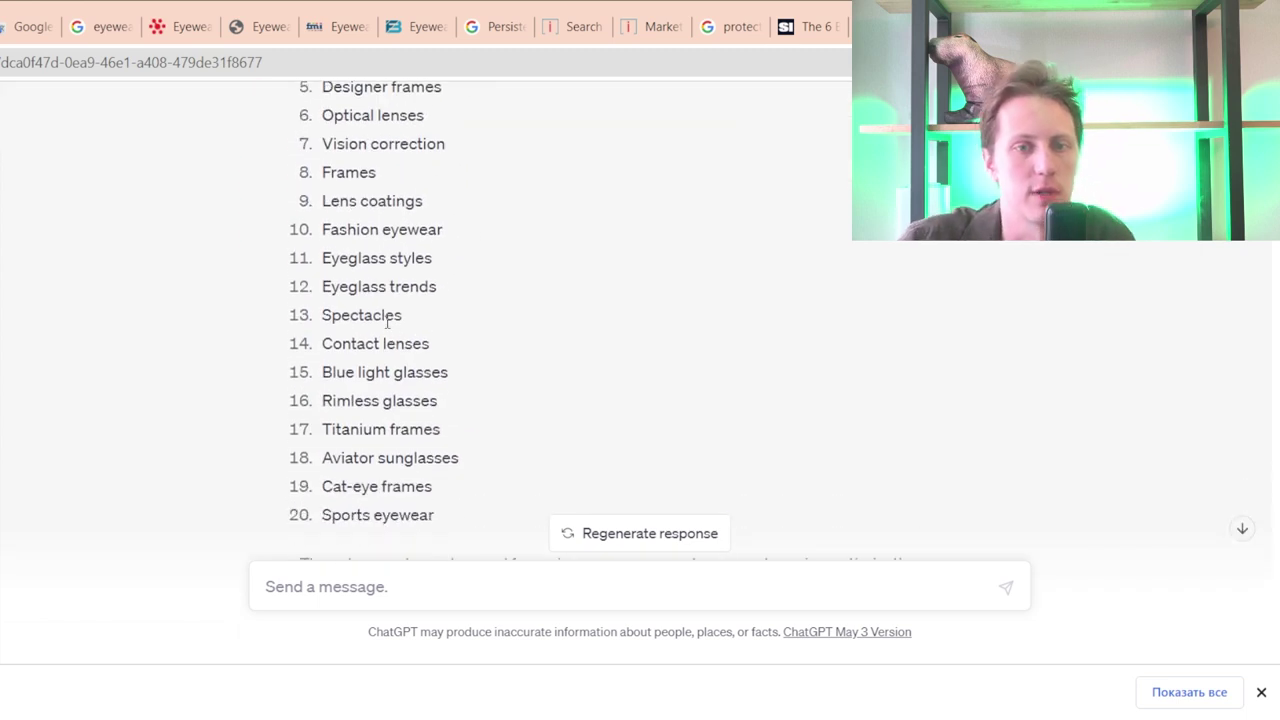
- Ask ChatGPT to "Give me a list of 100 keywords most associated with eyeglasses, lenses, eyewear"
left_click(428, 585)
type("Give me a ")
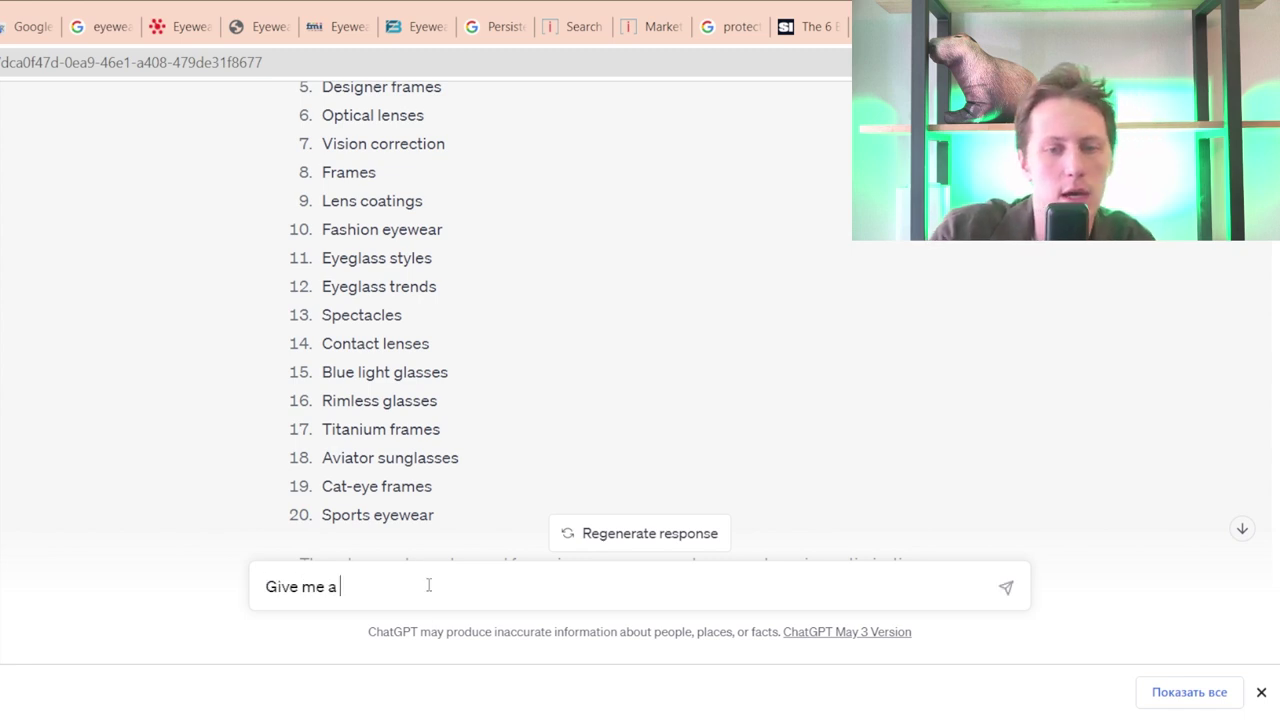
type("list of 100")
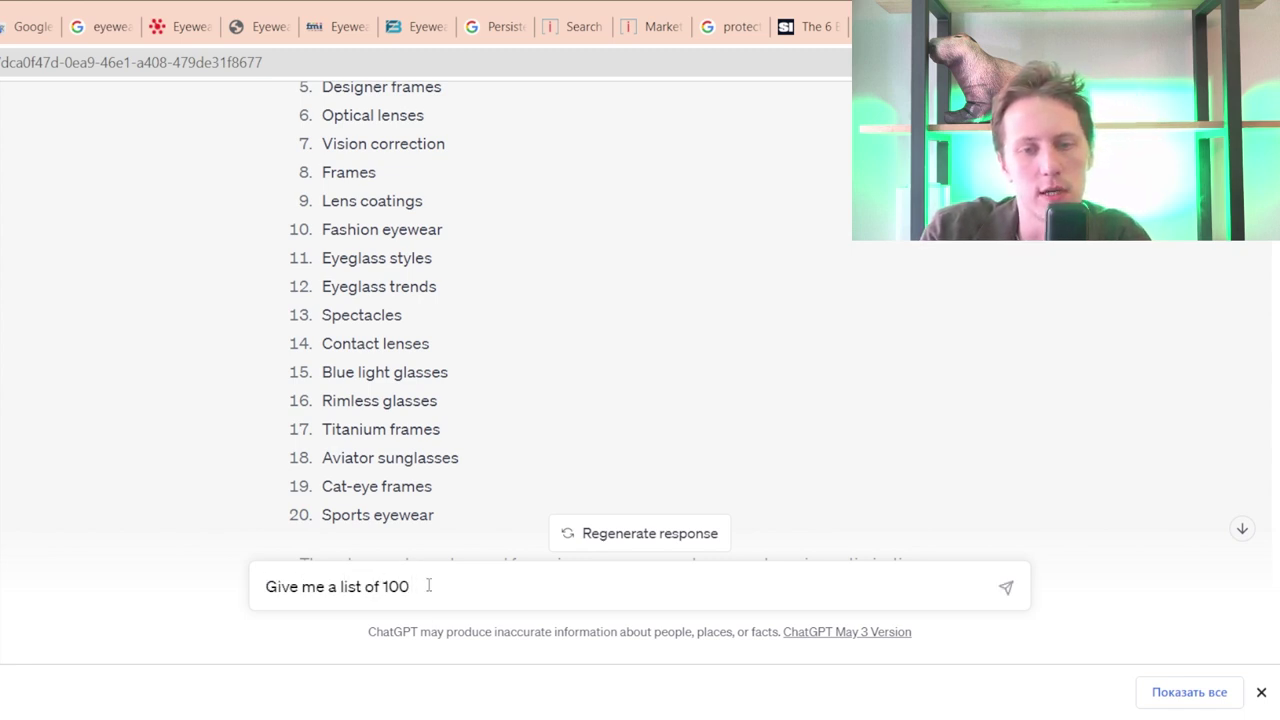
type(" k")
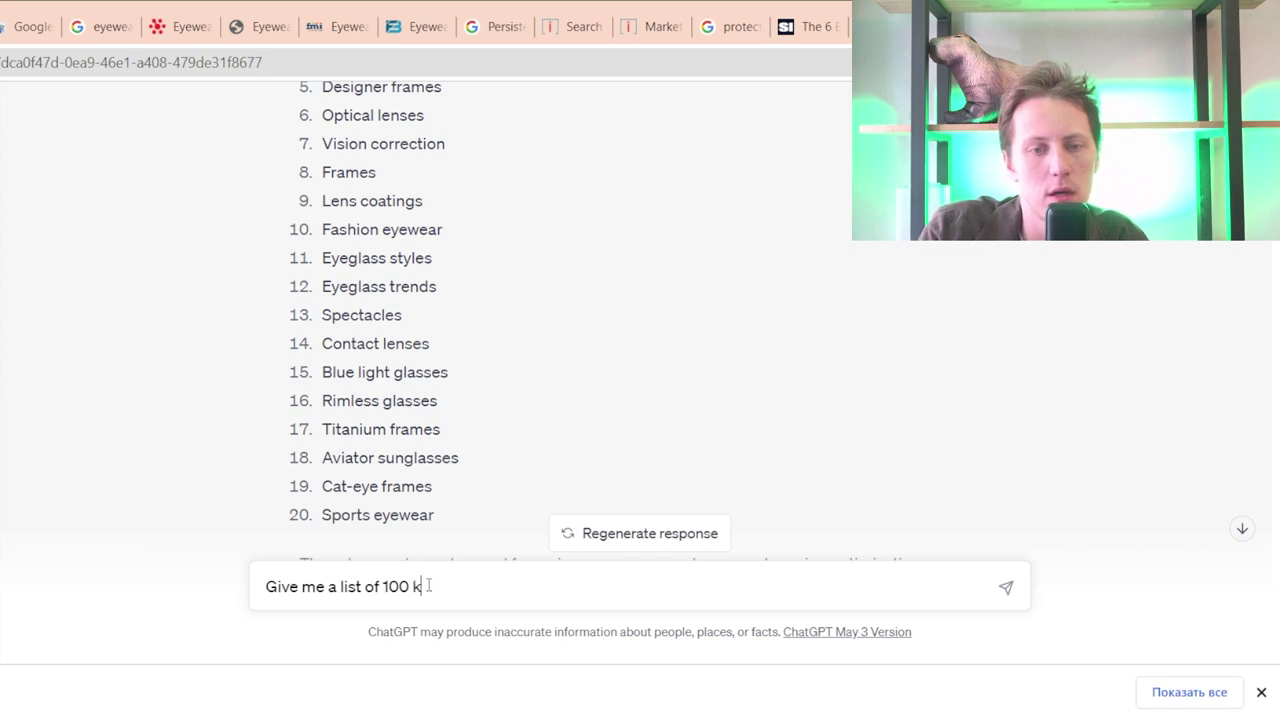
type("eywords most")
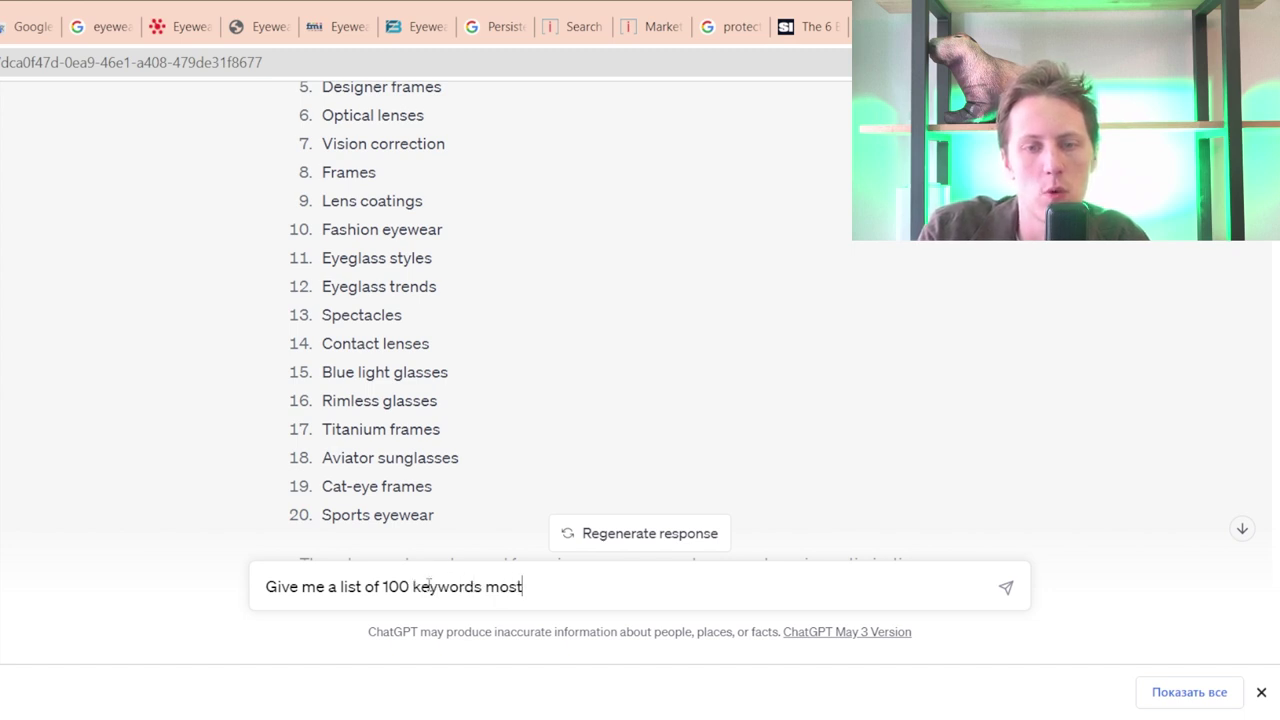
type(" associ")
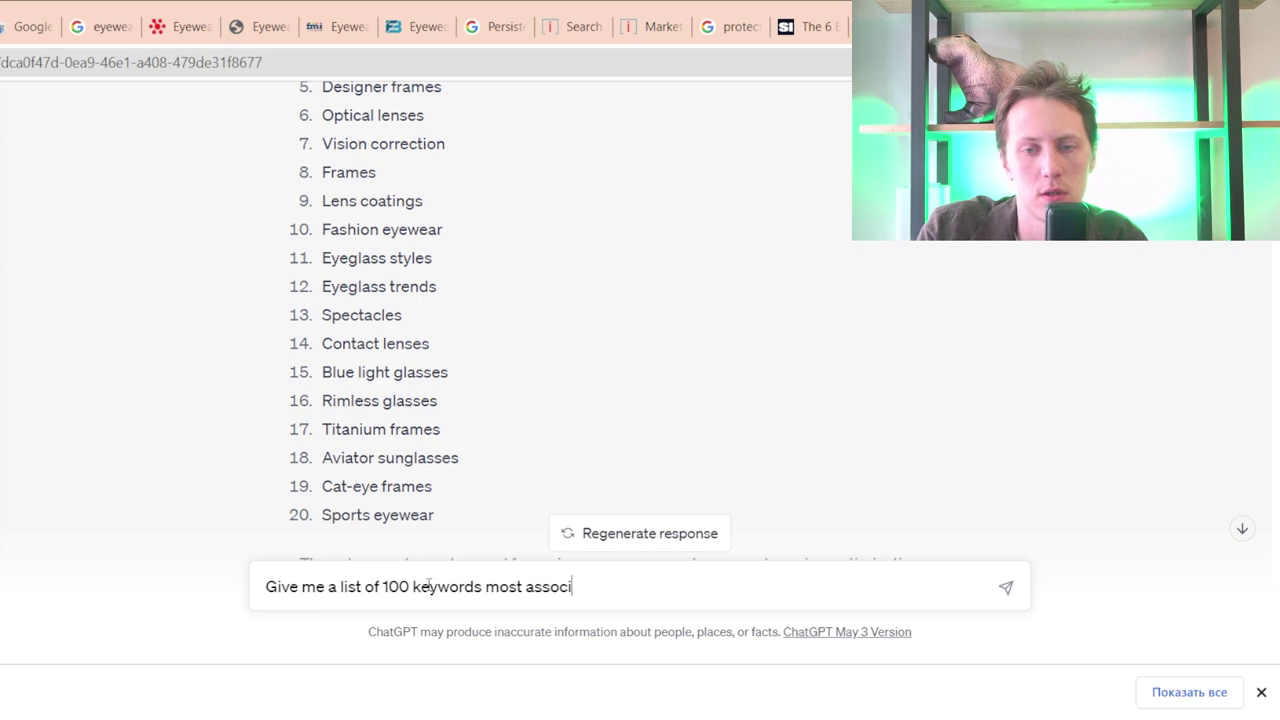
type("ated with eye")
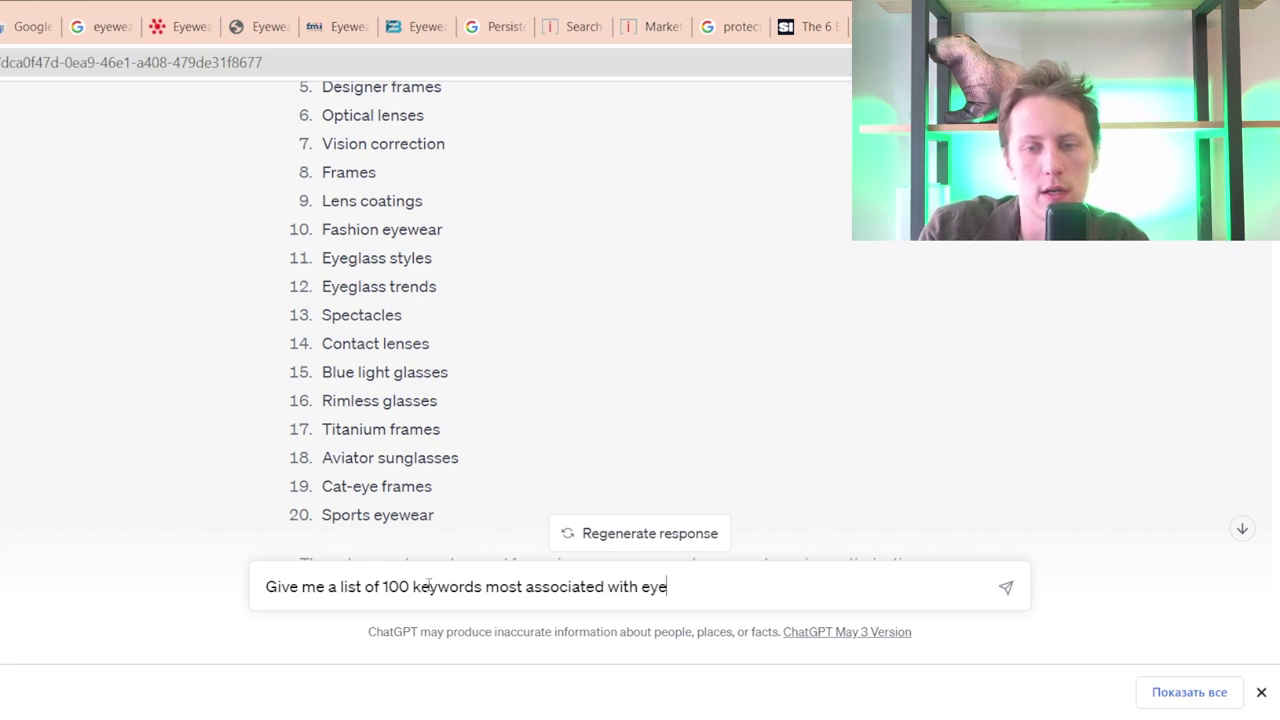
type("glasses, lenses,")
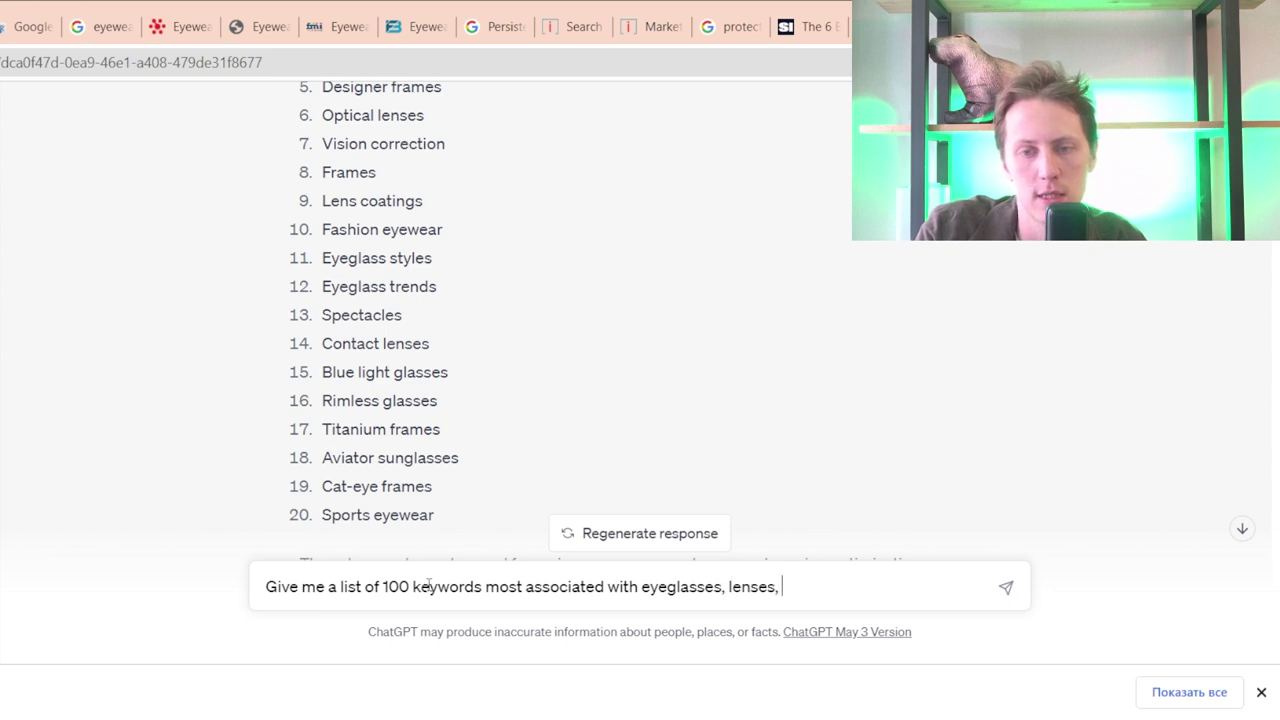
type(" eyewear")
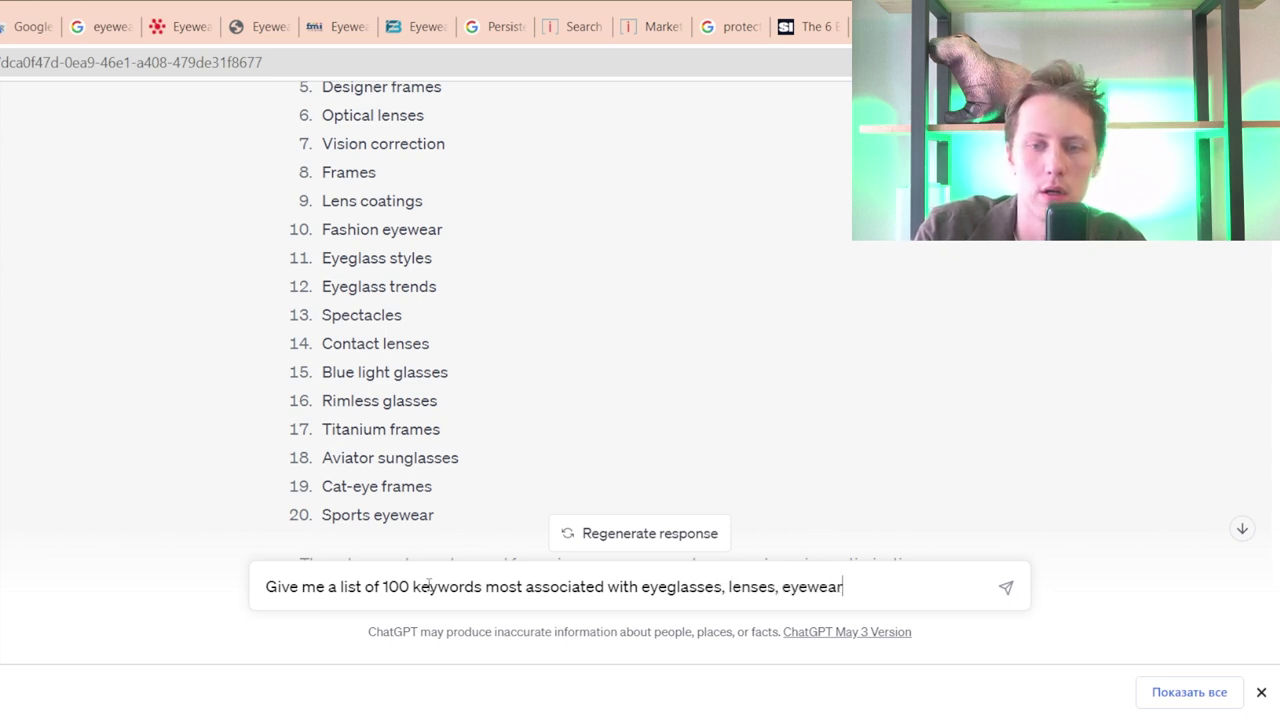
key("Return")
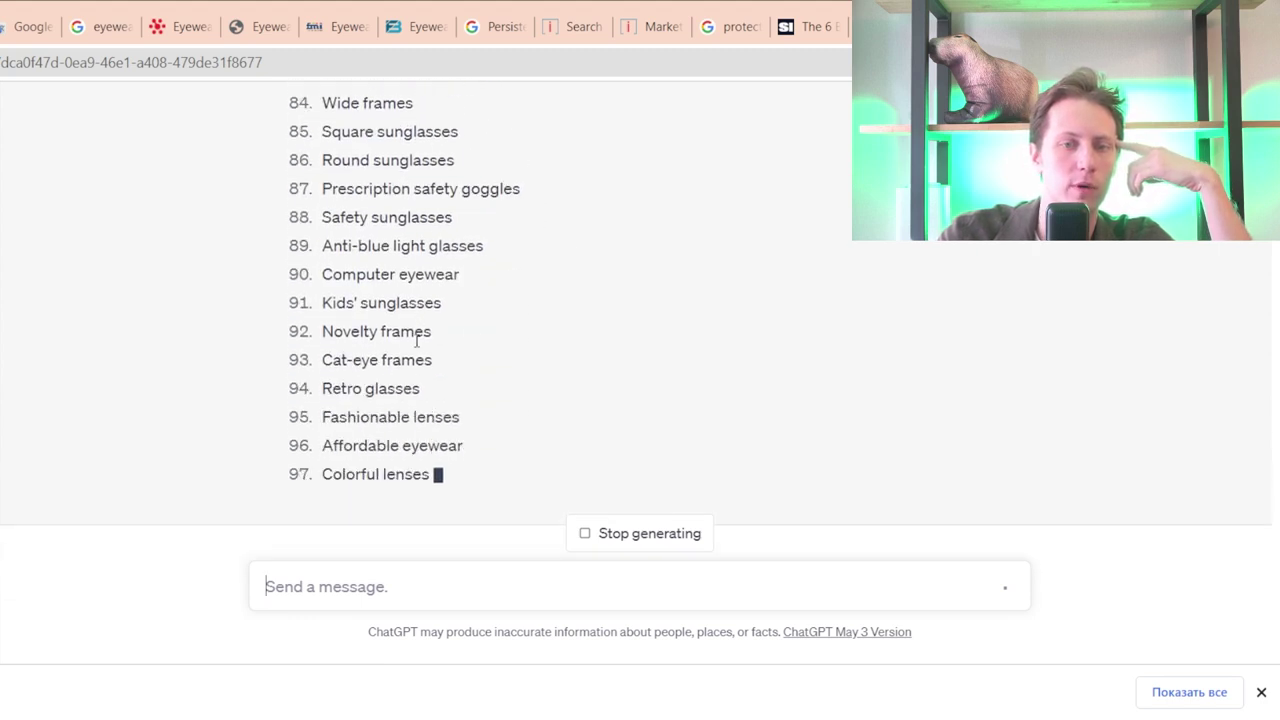
- Highlight "Cat-eye frames" in the 100-keyword list and search the conversation for "cat-eye", stepping through the matches to check for repeated keywords
scroll(290, 190, "up", 3)
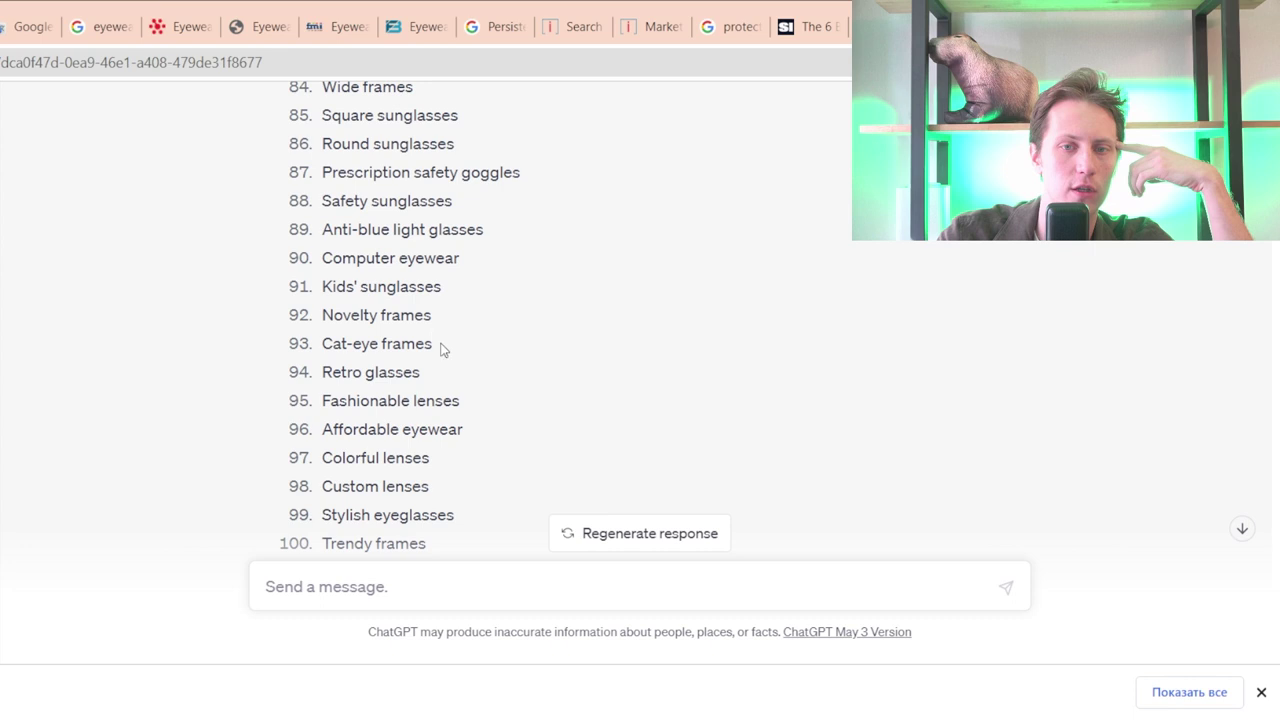
left_click_drag(451, 353, 236, 295)
left_click_drag(282, 350, 306, 360)
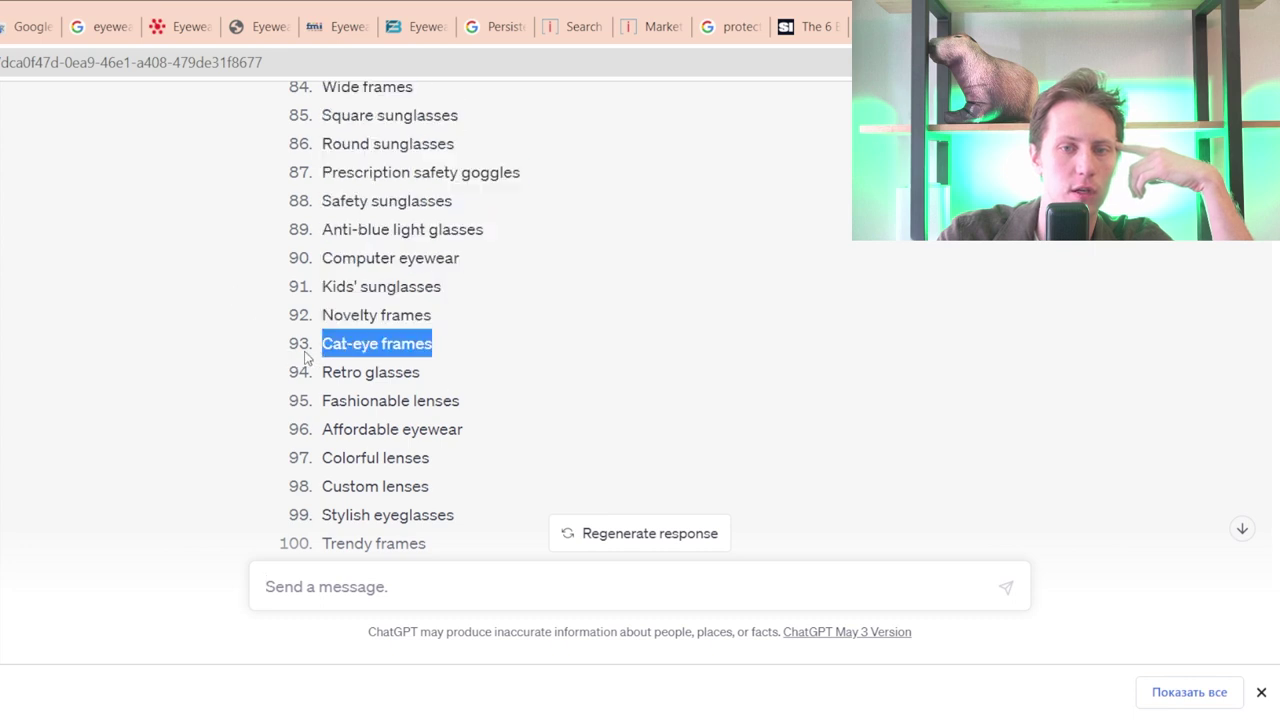
left_click(611, 340)
type("cat-")
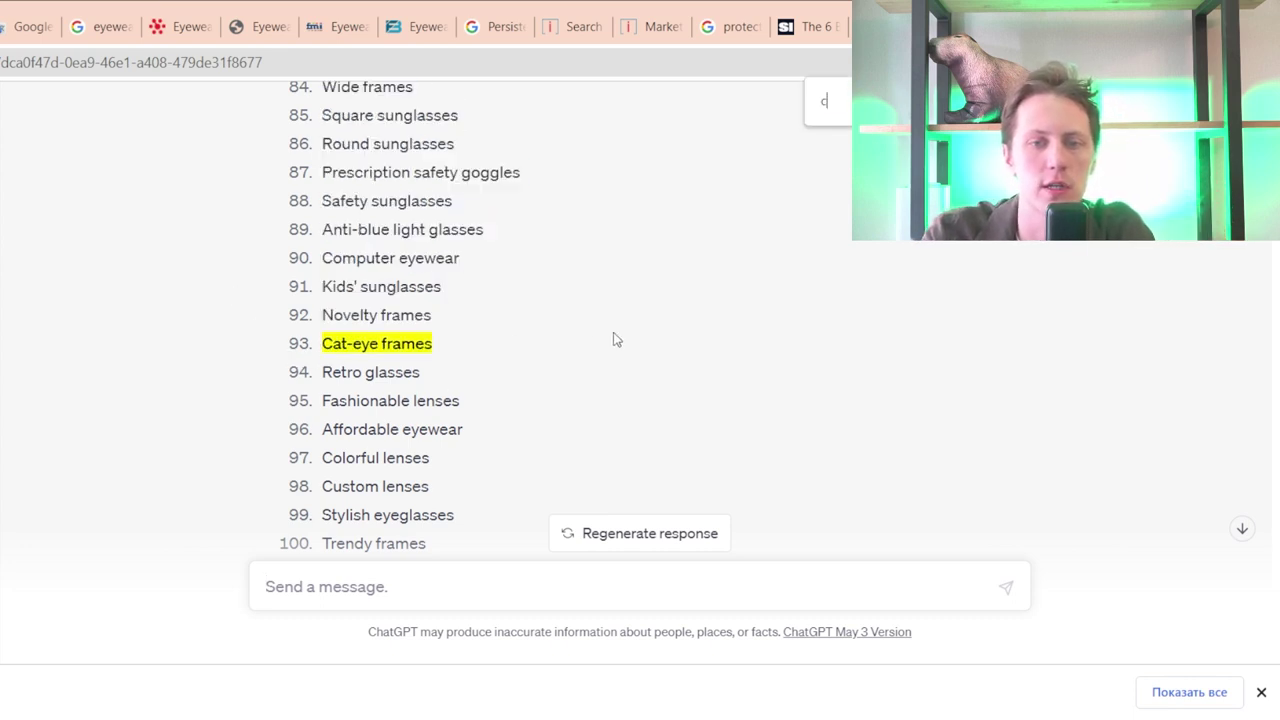
type("ey")
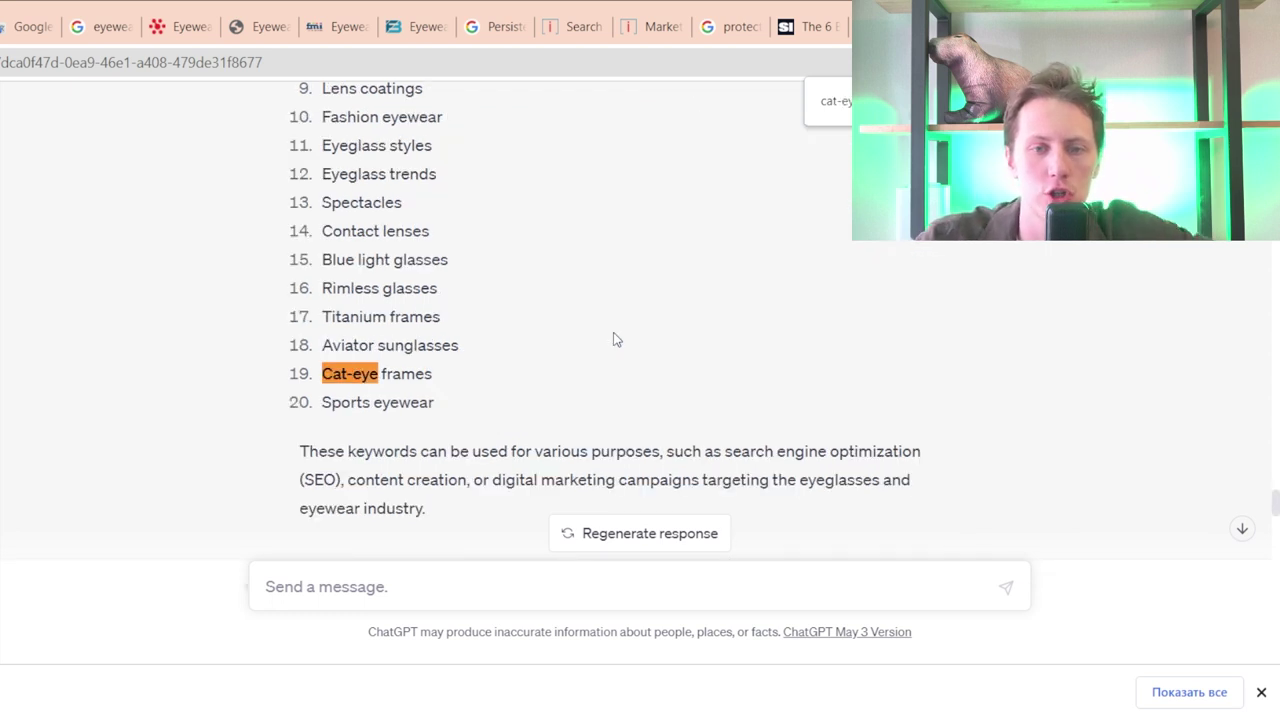
key("Return")
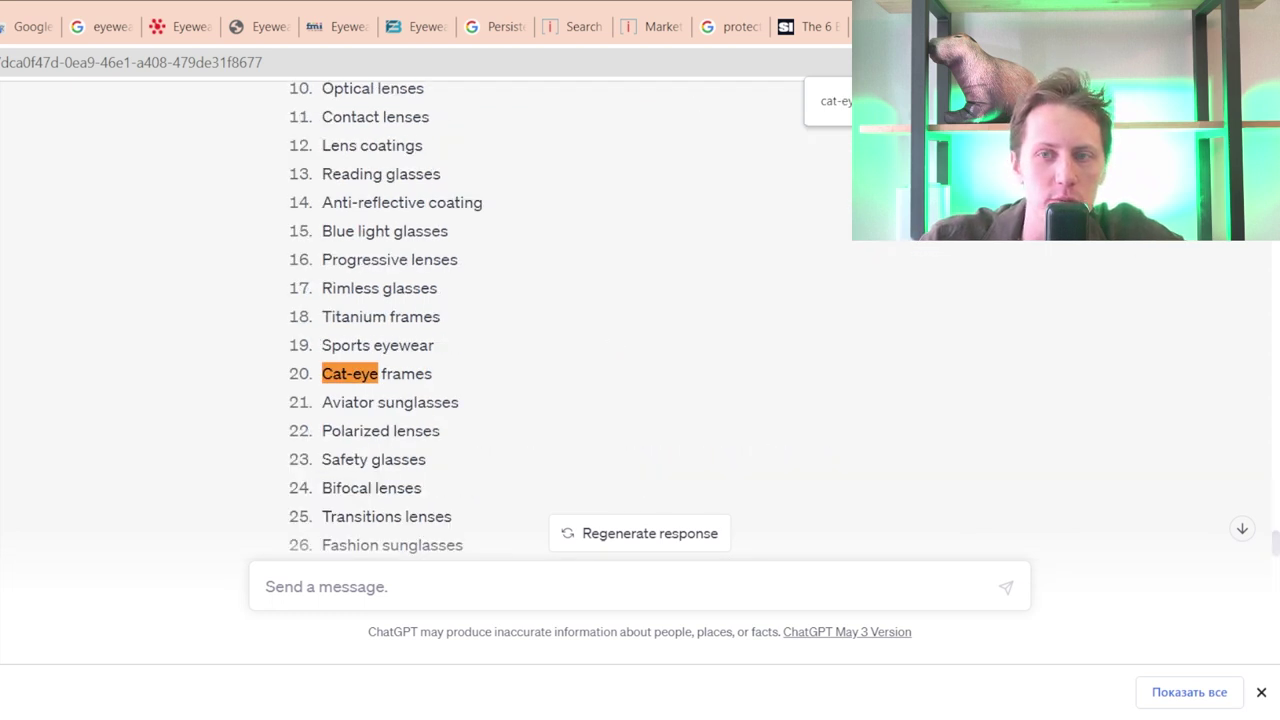
key("Return")
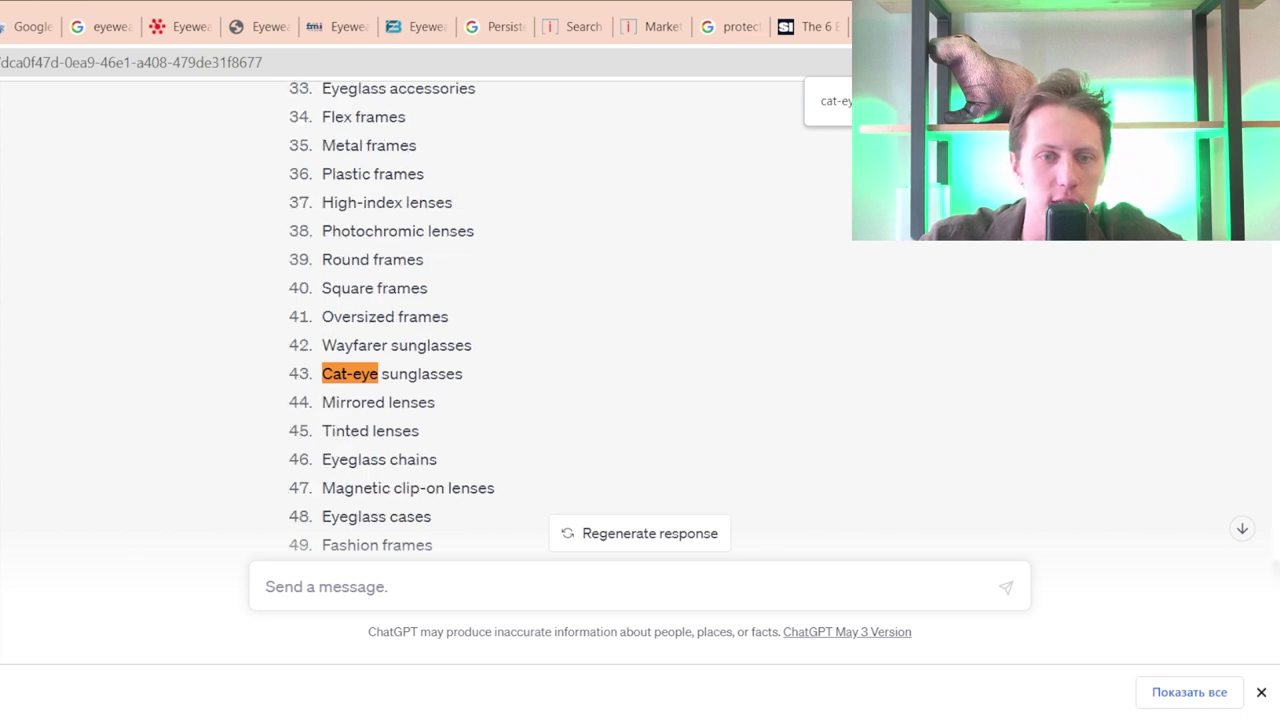
key("Return")
key("Return")
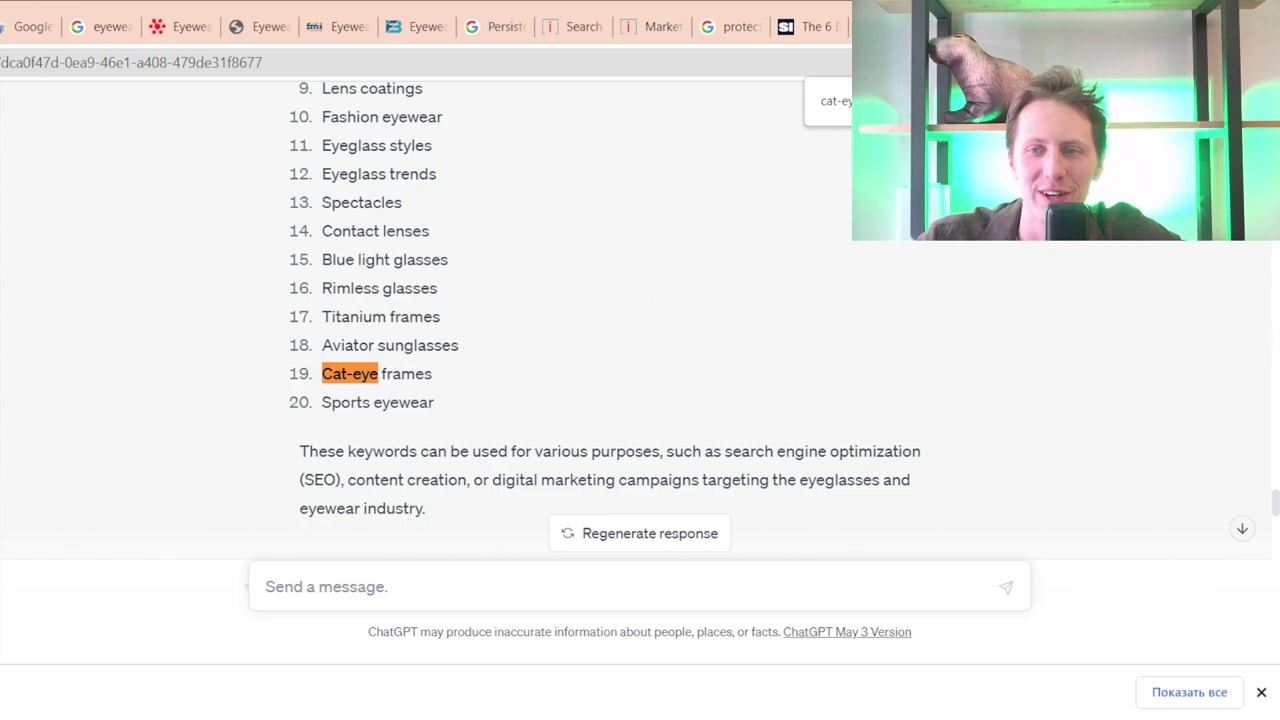
key("Return")
key("Return")
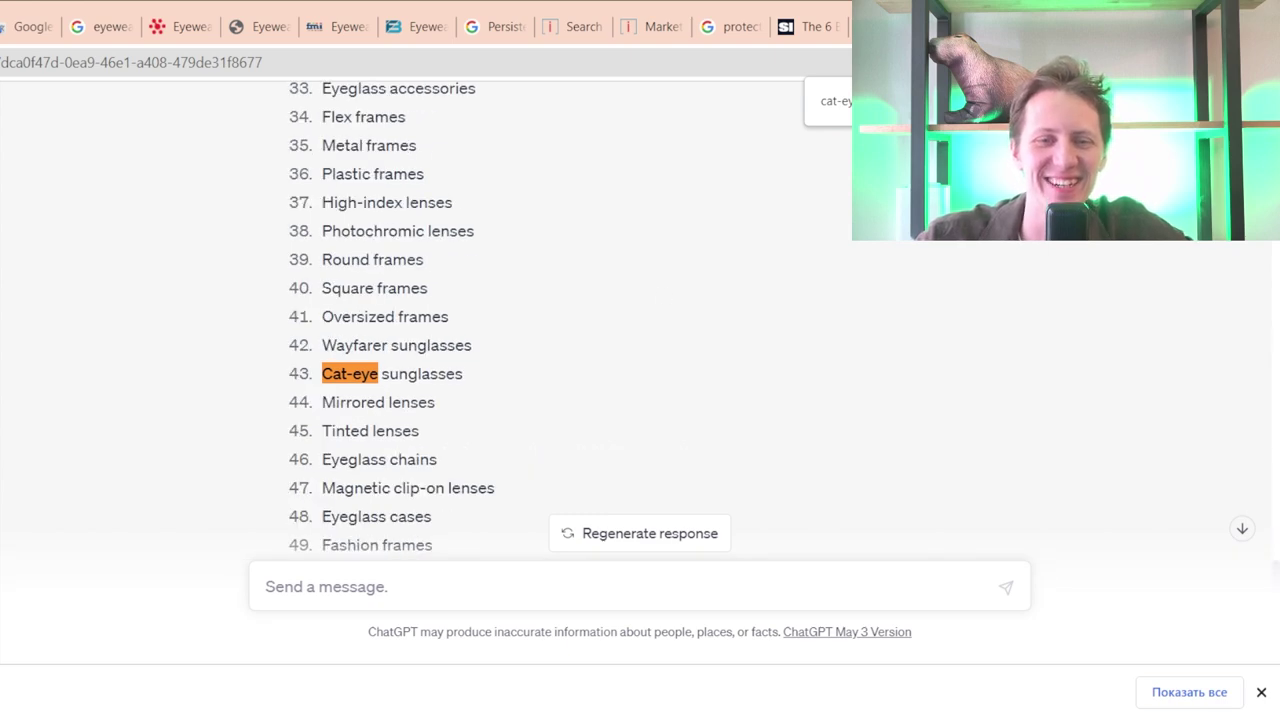
scroll(575, 355, "down", 15)
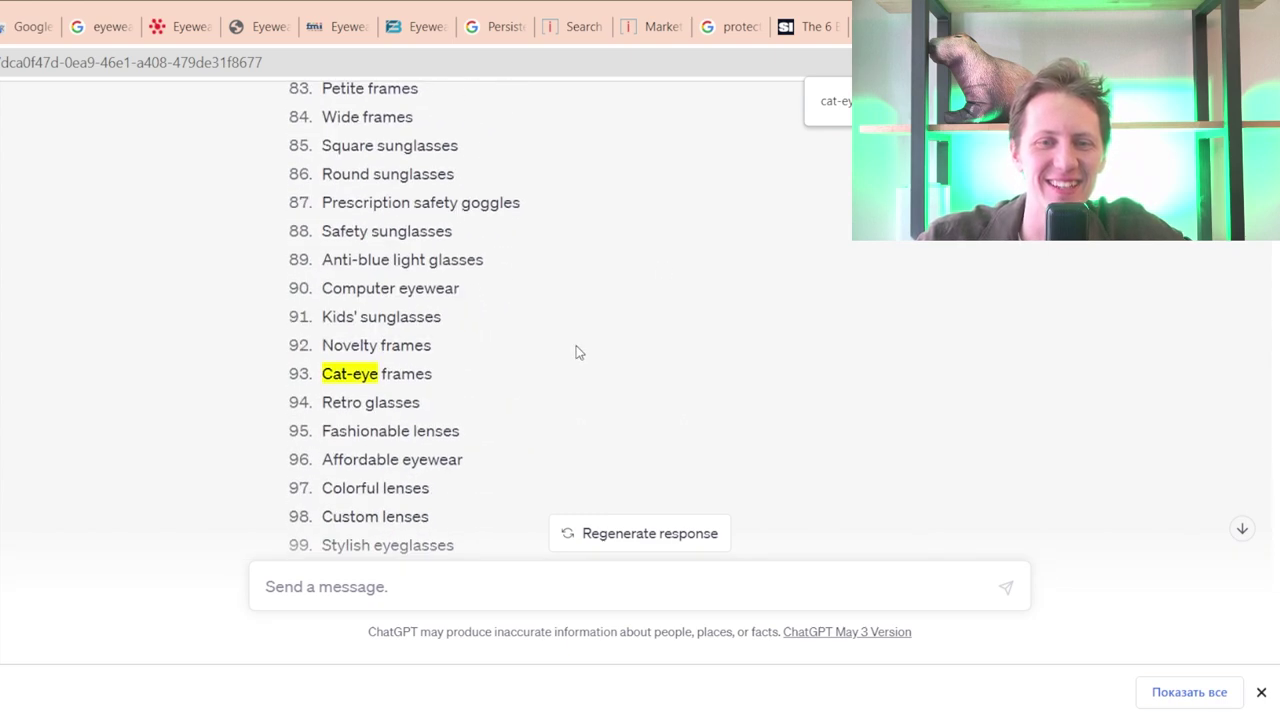
- Search the conversation for "wide frames" to check the 100-keyword list for repeated entries
left_click_drag(486, 346, 490, 163)
scroll(493, 165, "up", 3)
left_click(490, 163)
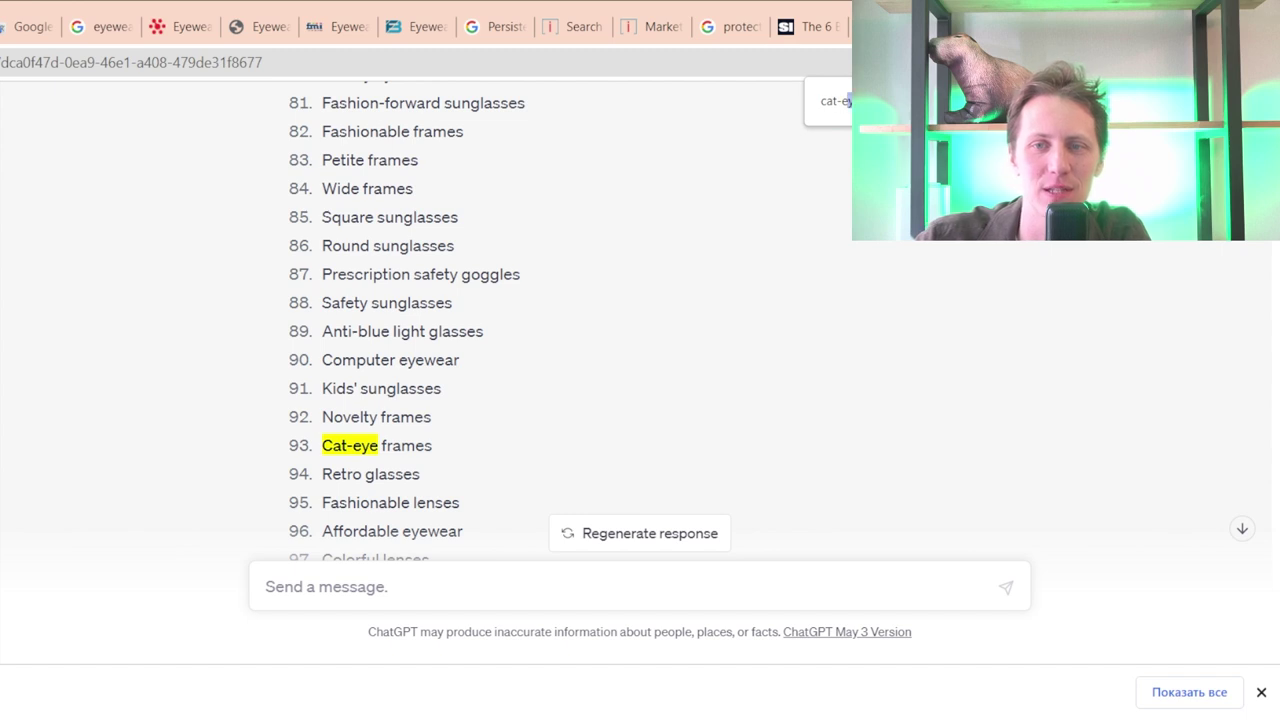
key("ctrl+f")
type("d")
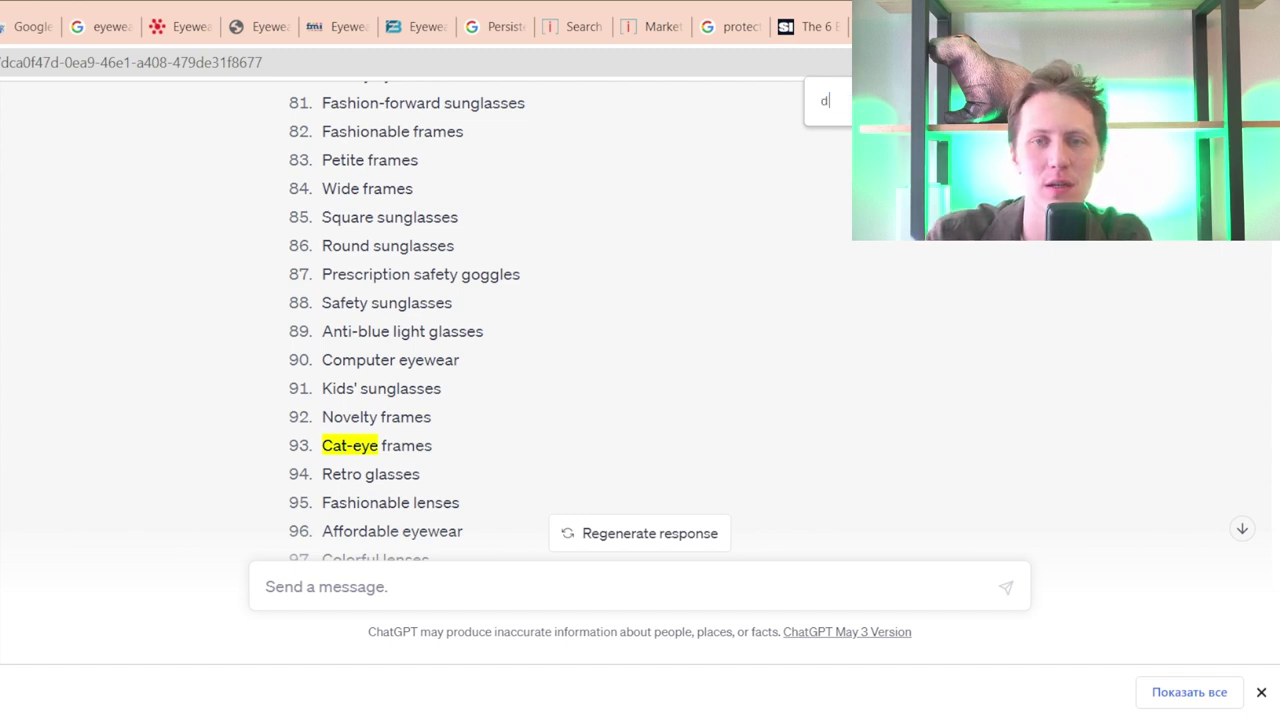
key("BackSpace")
type("wide frames")
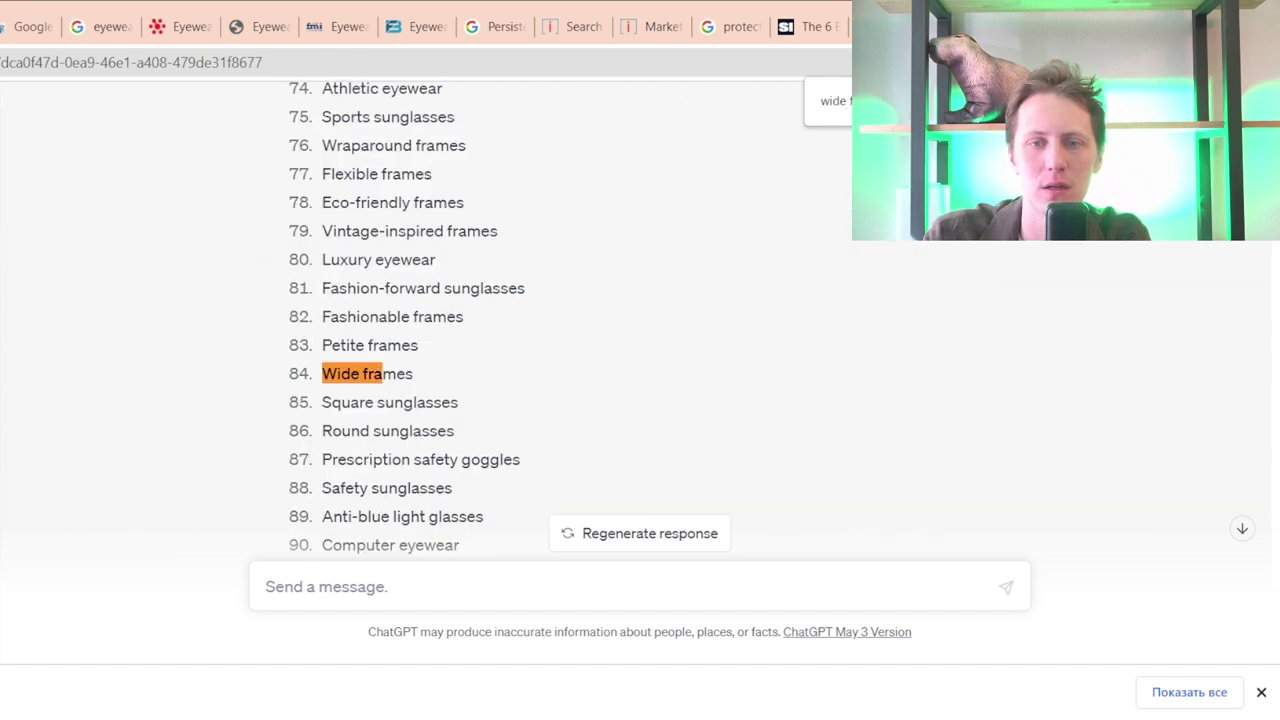
left_click_drag(451, 374, 477, 385)
left_click(473, 377)
- Ask ChatGPT to "give me 20 very specific, 5-word long keywords for SEO for eyeglasses"
scroll(474, 377, "down", 5)
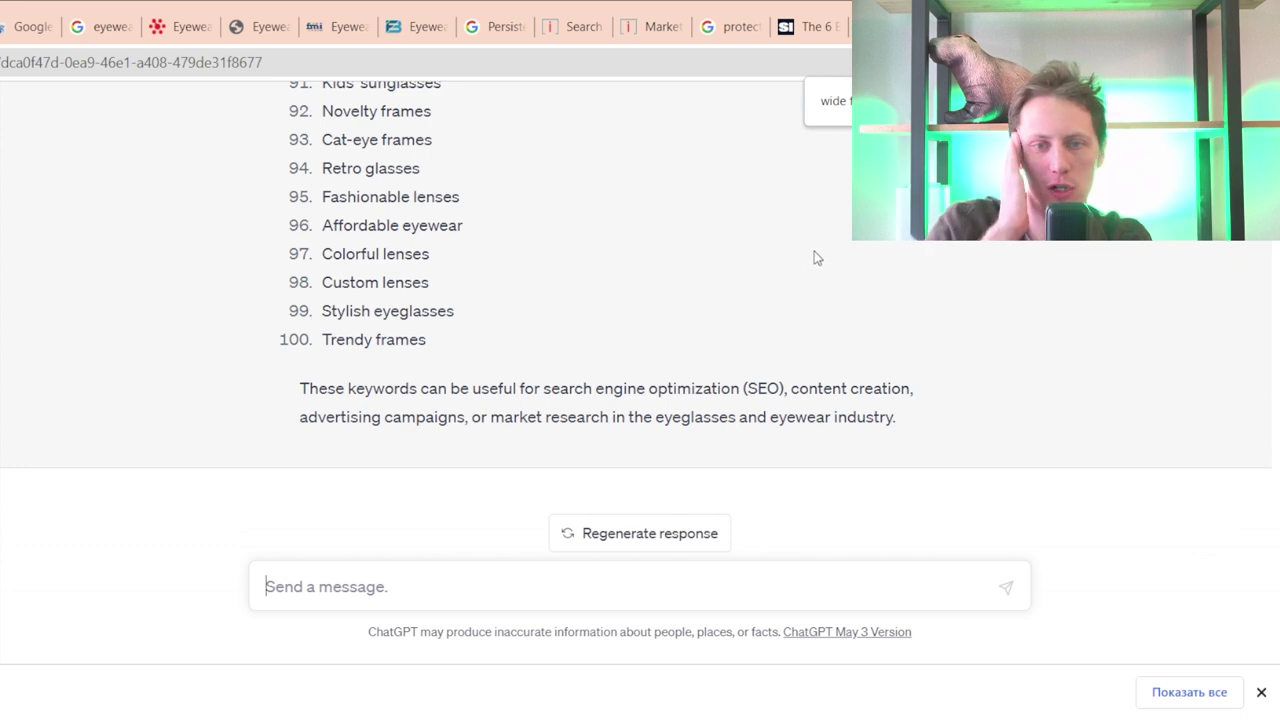
type("give ")
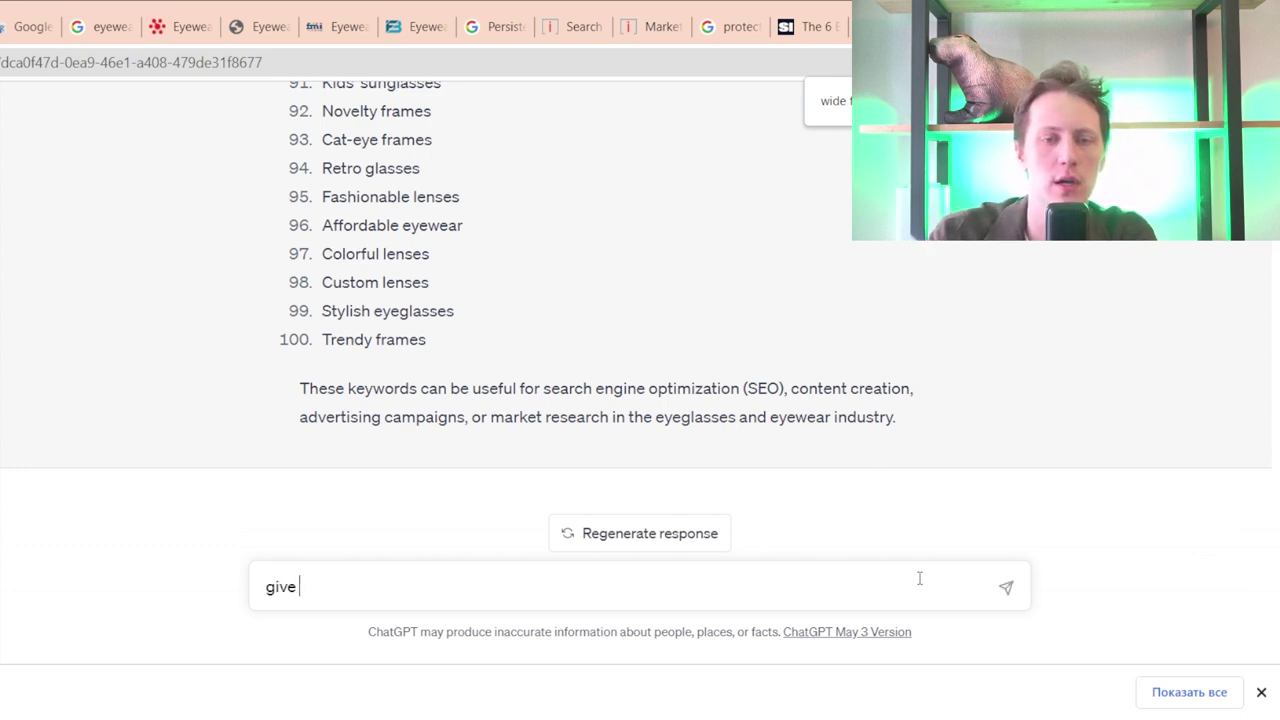
type("me 20")
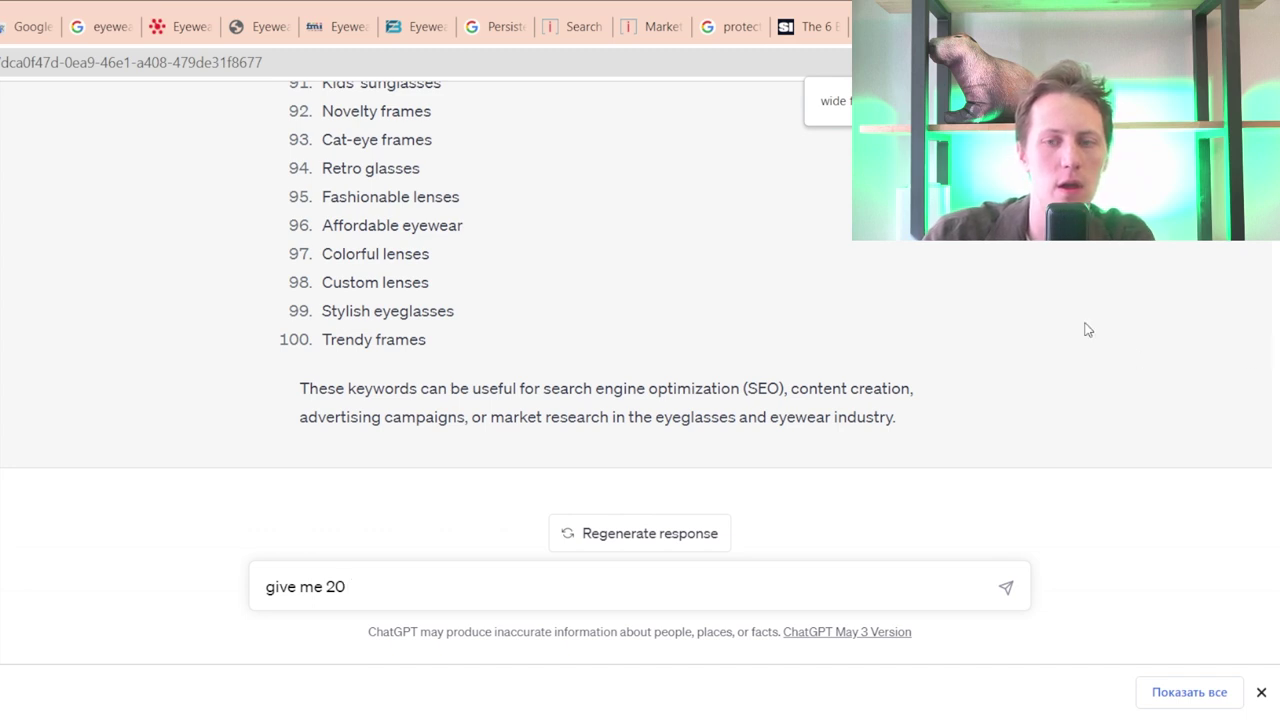
type("very sp")
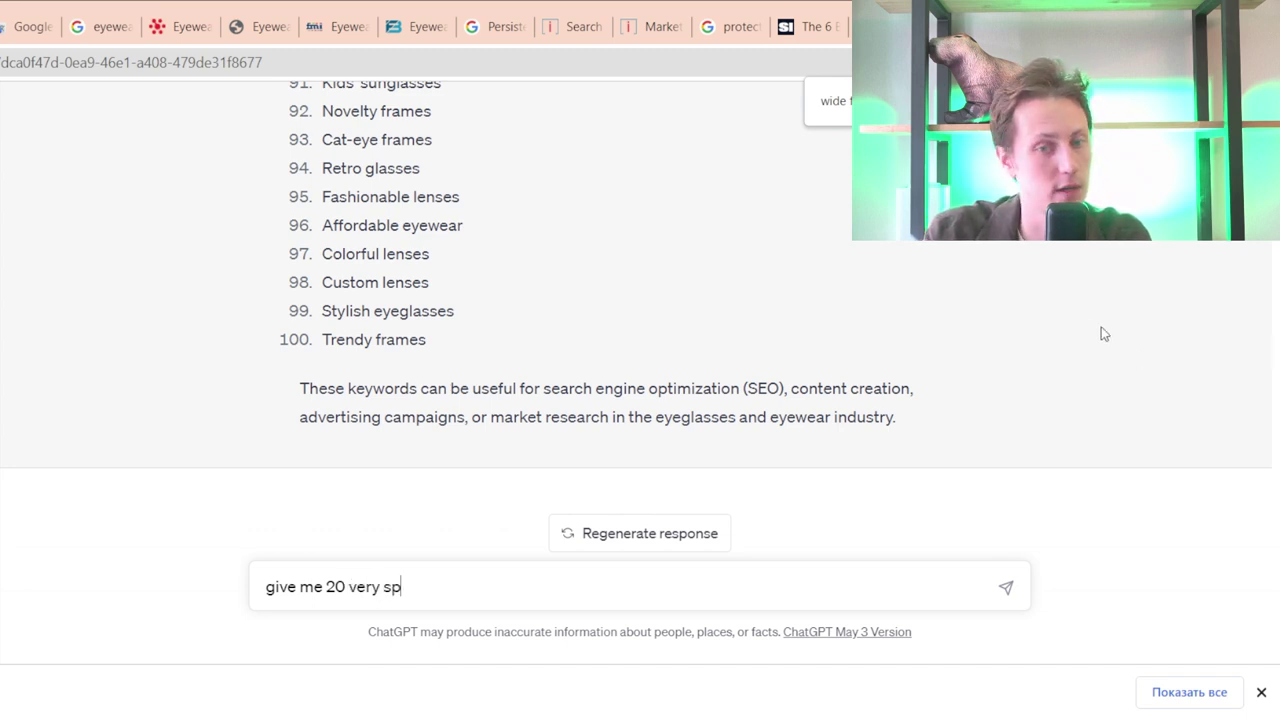
type("ecific, ")
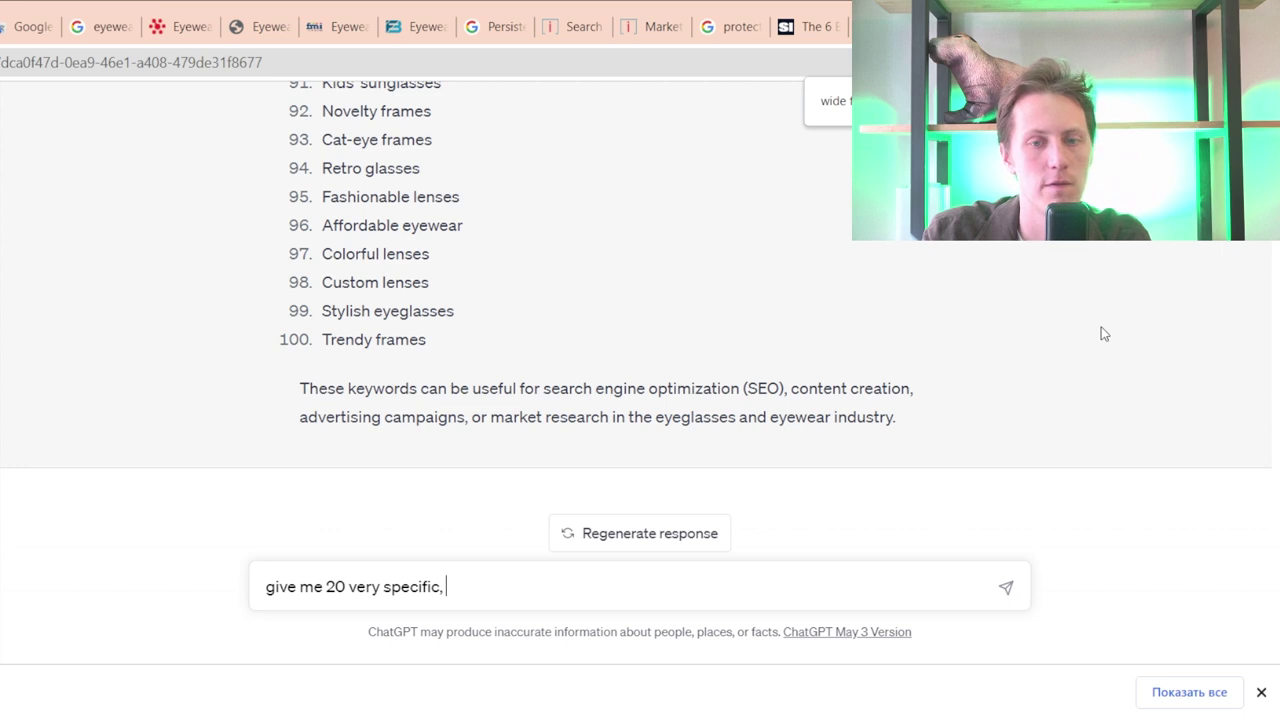
type("5-word lo")
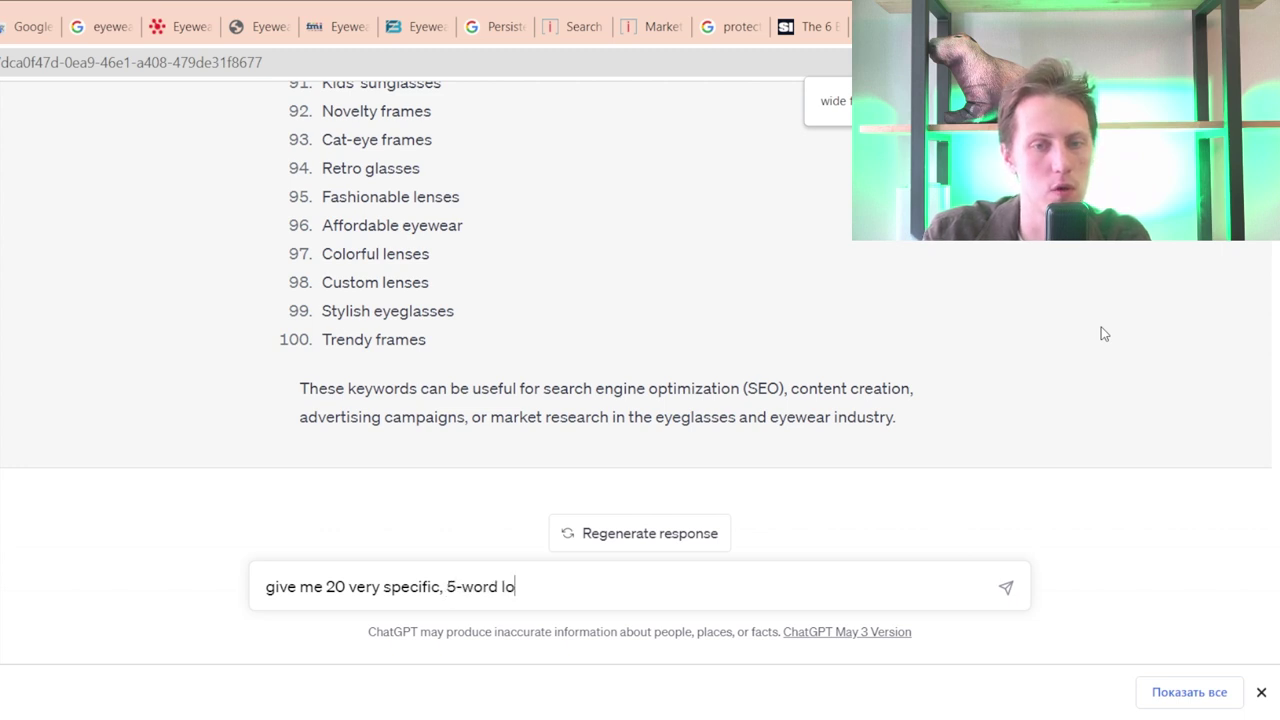
type("ng keywords f")
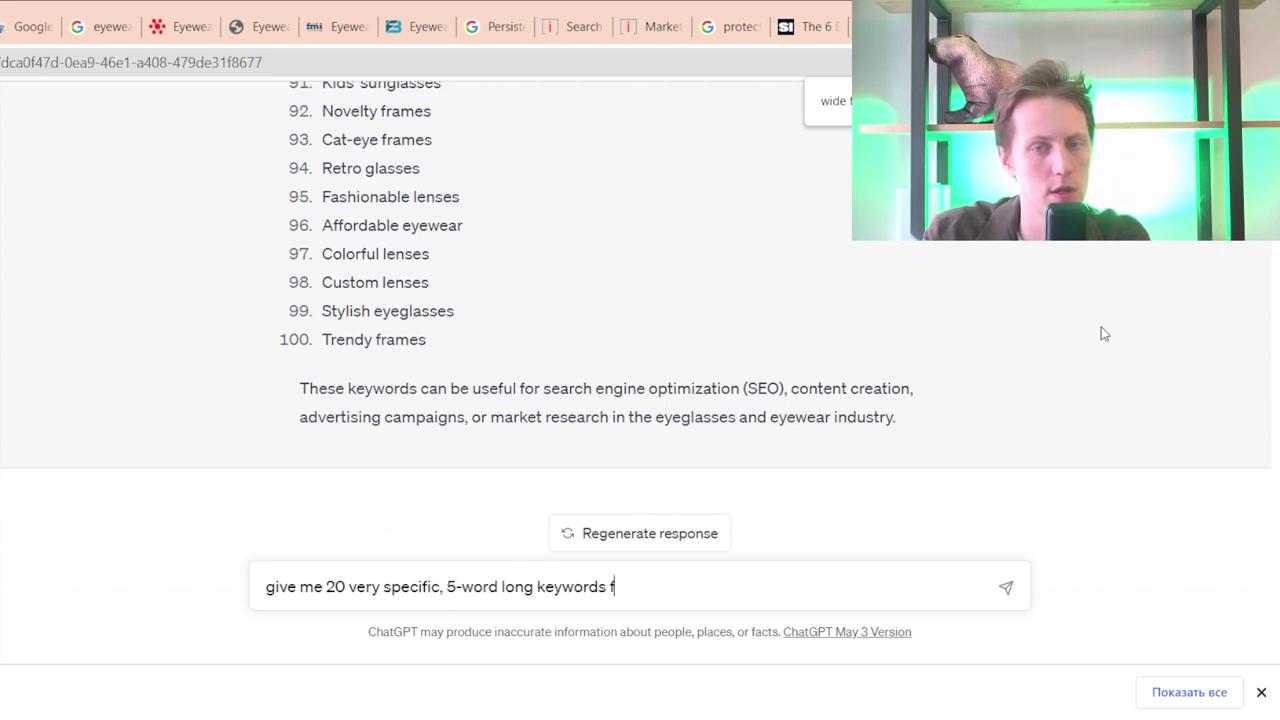
type("or SEO")
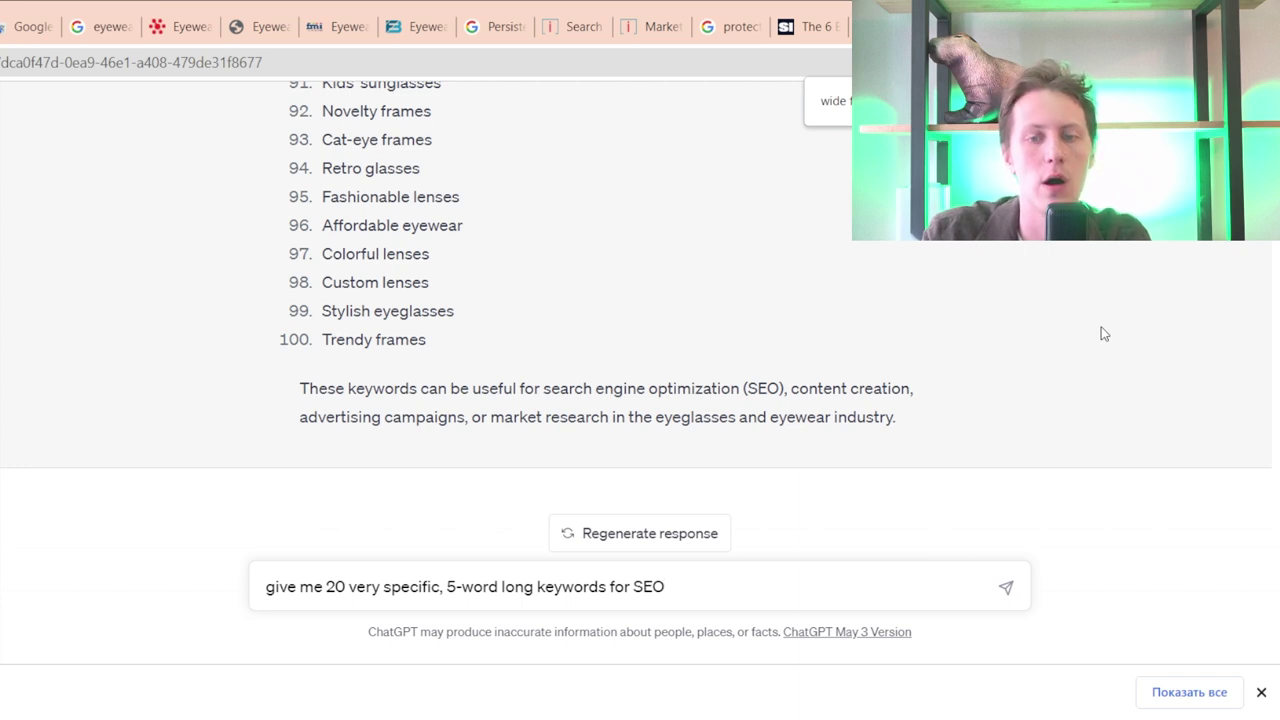
type(" for eyeglasses")
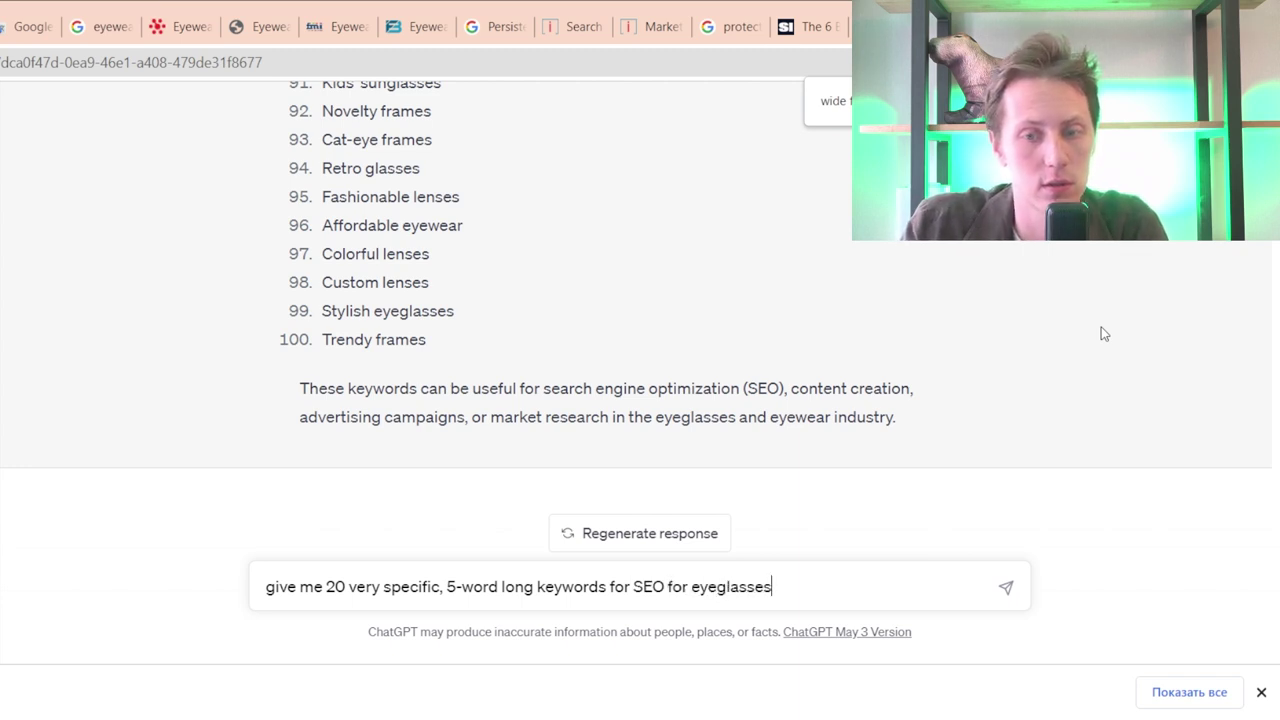
key("Return")
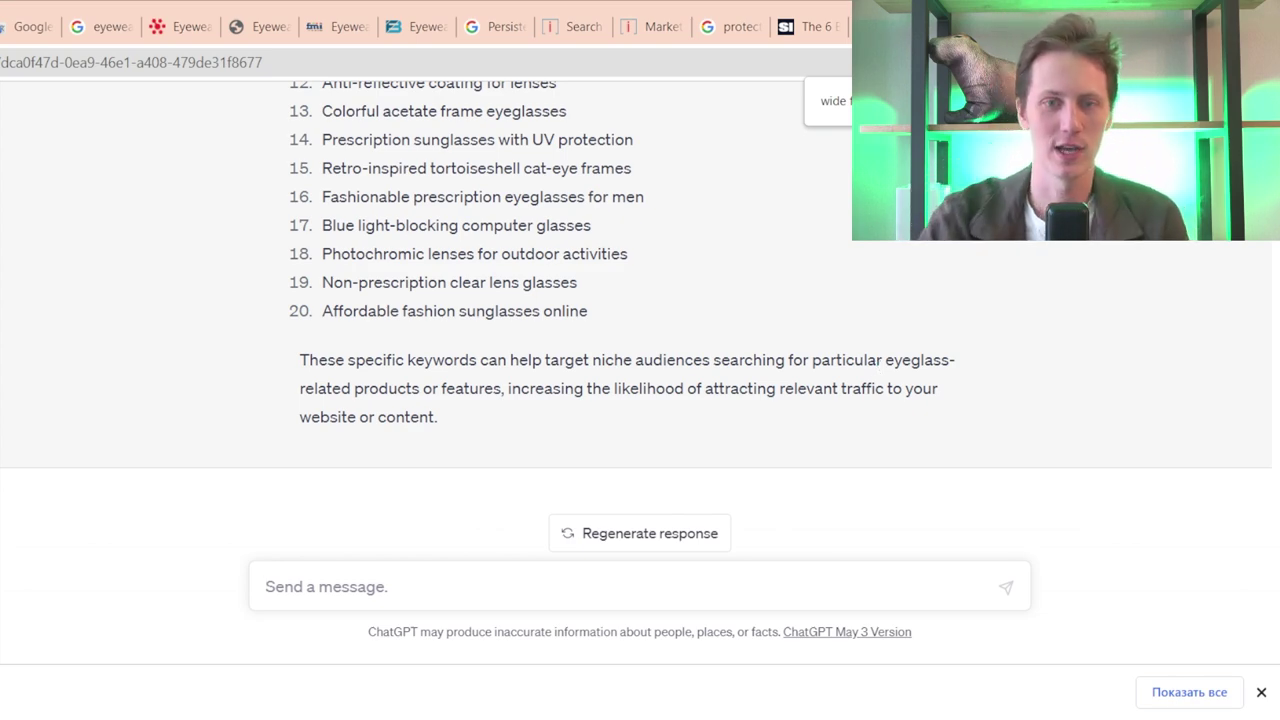
- Examine the 20 specific SEO keywords from first to last and compare them with the end of the 100-keyword list
scroll(824, 344, "up", 4)
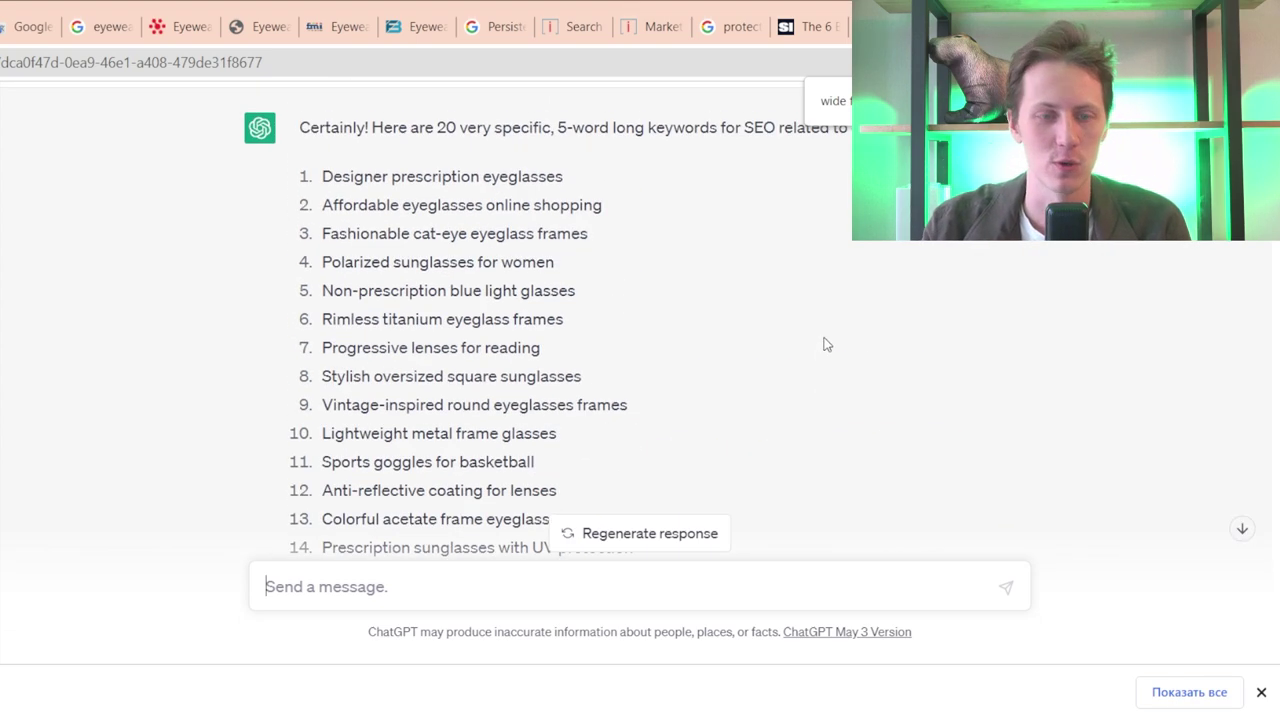
scroll(707, 292, "up", 3)
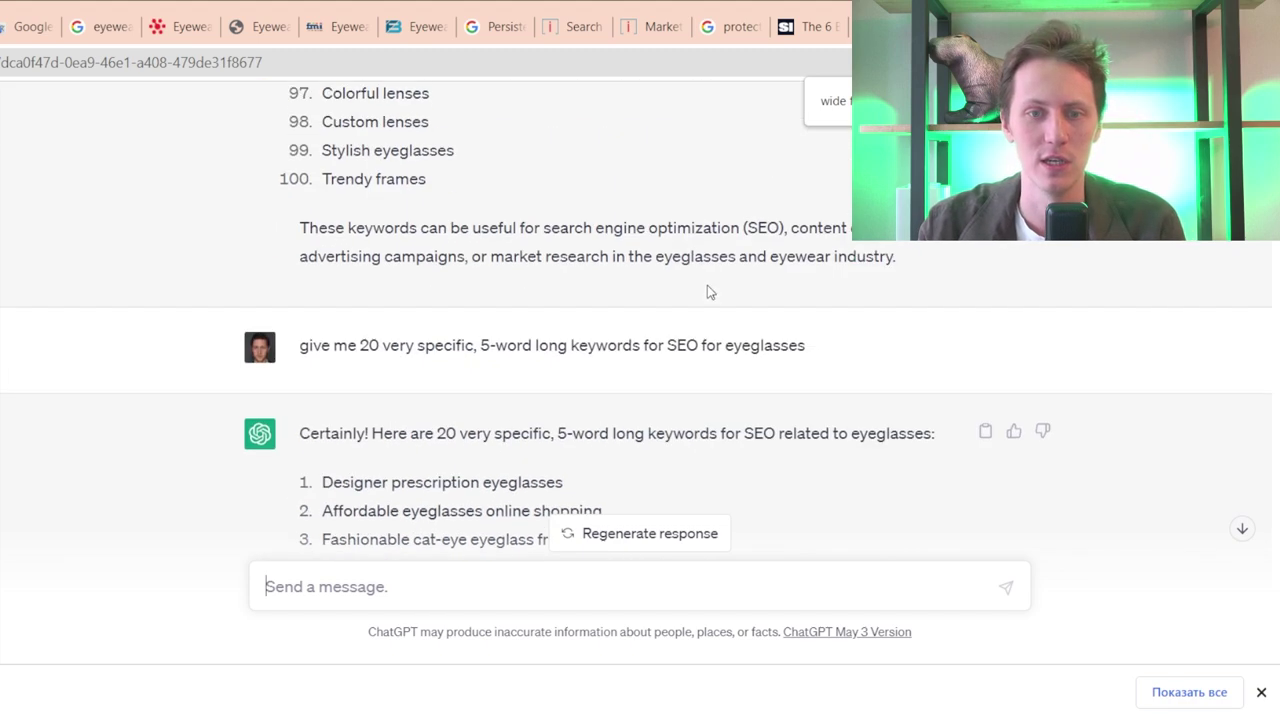
scroll(626, 334, "down", 2)
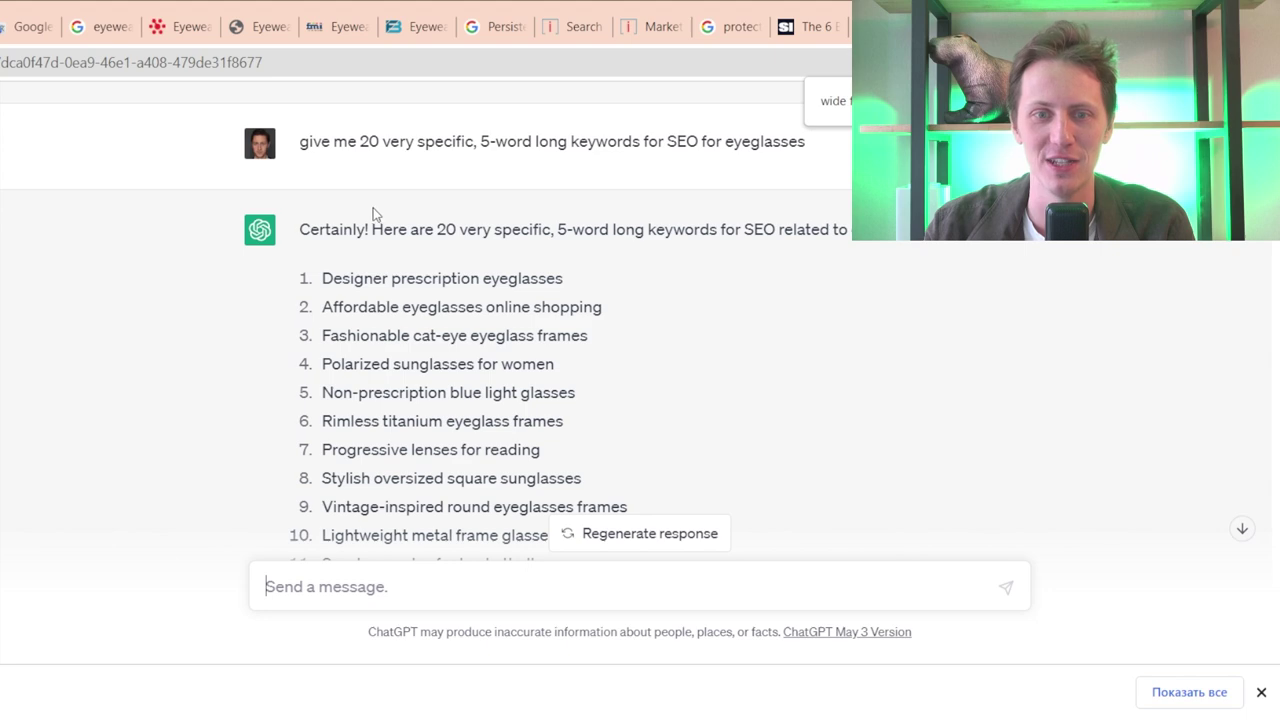
left_click_drag(387, 276, 646, 443)
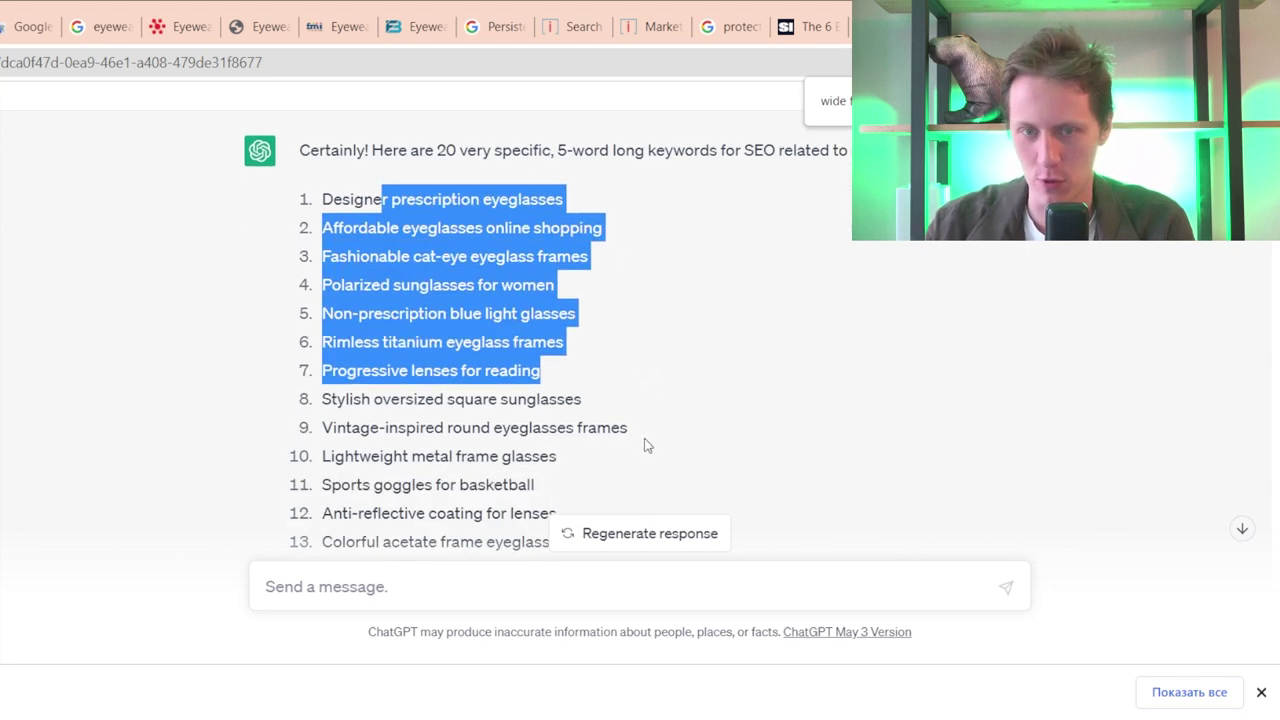
left_click(644, 430)
scroll(644, 420, "down", 4)
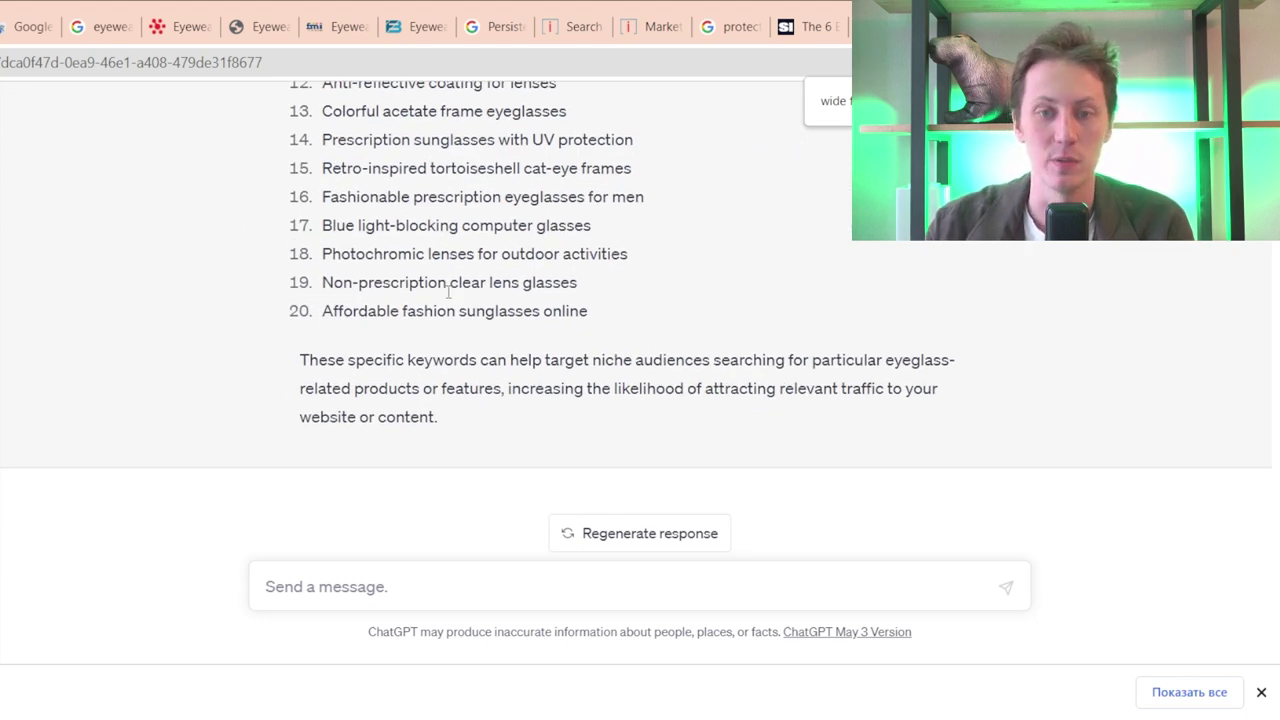
scroll(448, 290, "up", 15)
scroll(450, 286, "down", 12)
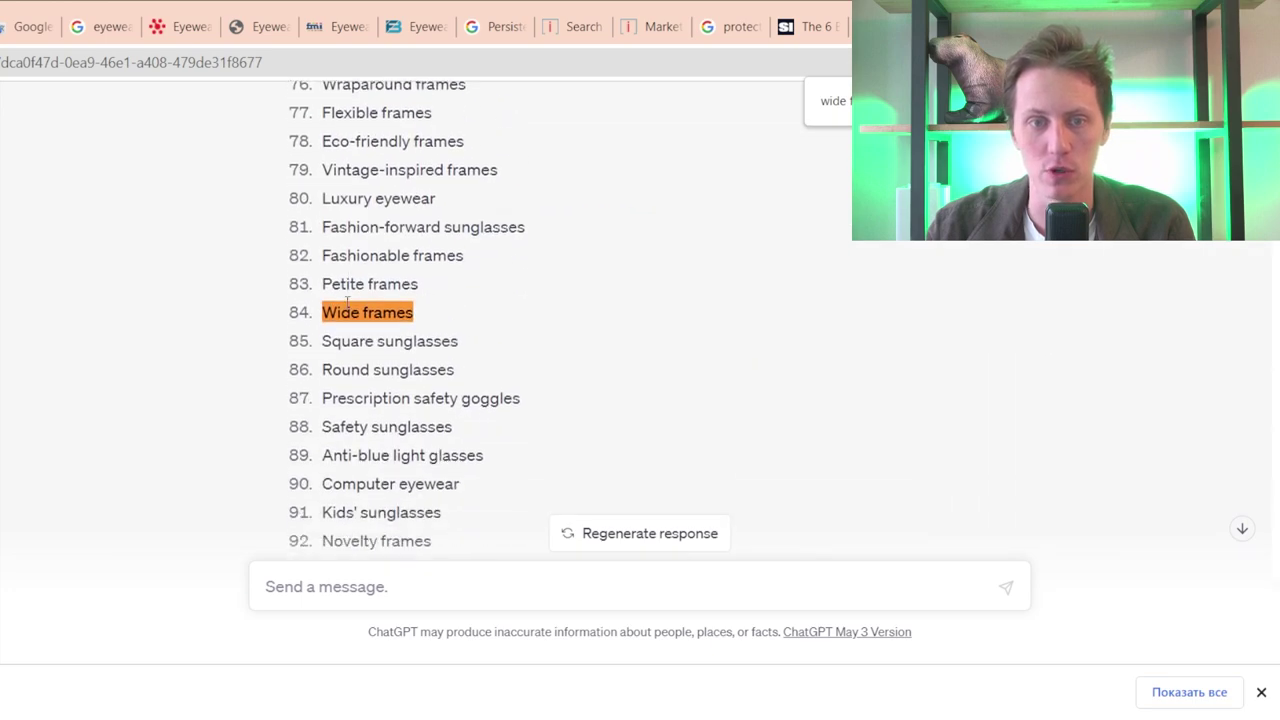
scroll(340, 240, "down", 2)
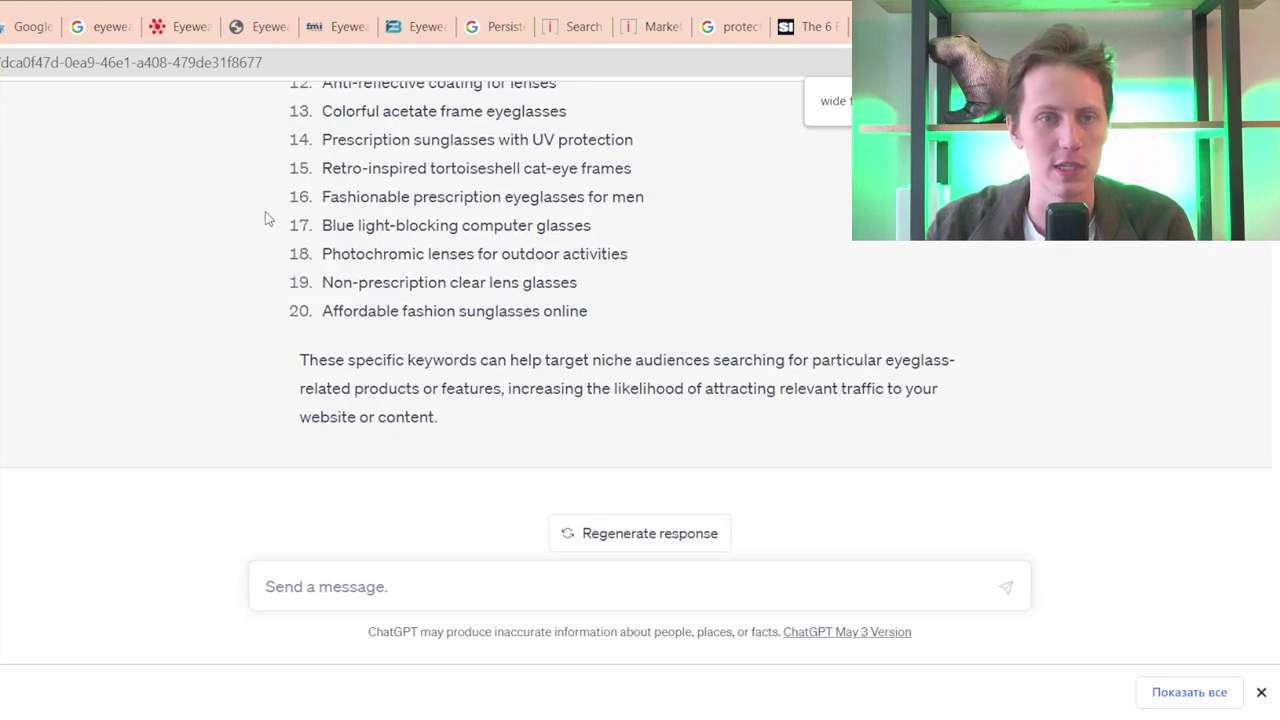
scroll(466, 323, "up", 6)
scroll(466, 323, "down", 2)
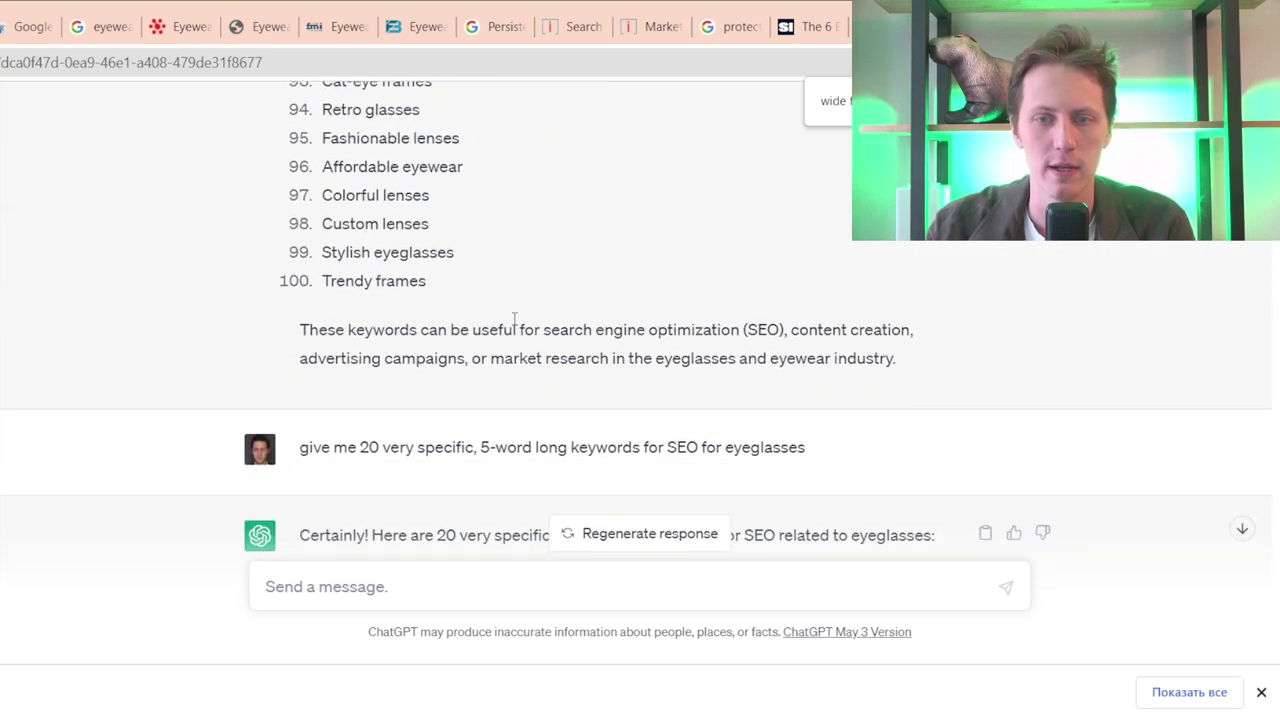
- Copy the 20-keyword SEO prompt into a new message and change the requested count to 500
left_click_drag(843, 443, 299, 450)
key("ctrl+c")
left_click(376, 584)
key("ctrl+v")
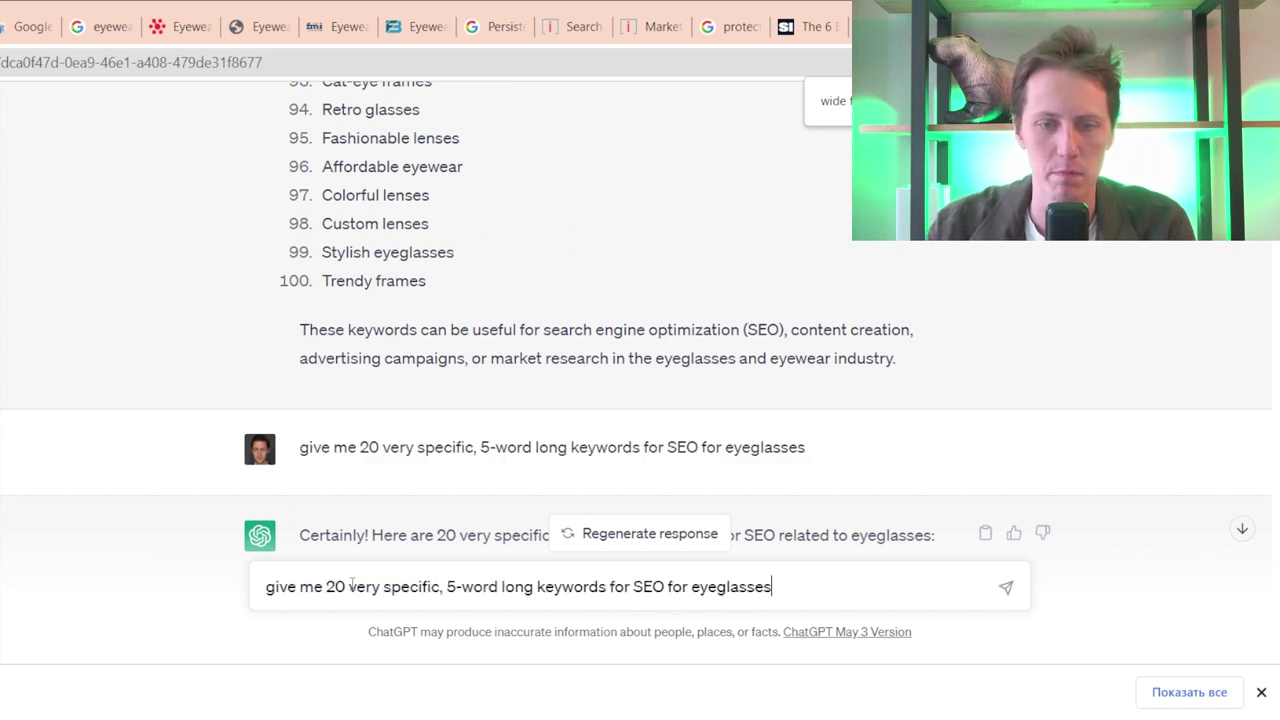
left_click(346, 586)
key("BackSpace")
key("BackSpace")
type("500")
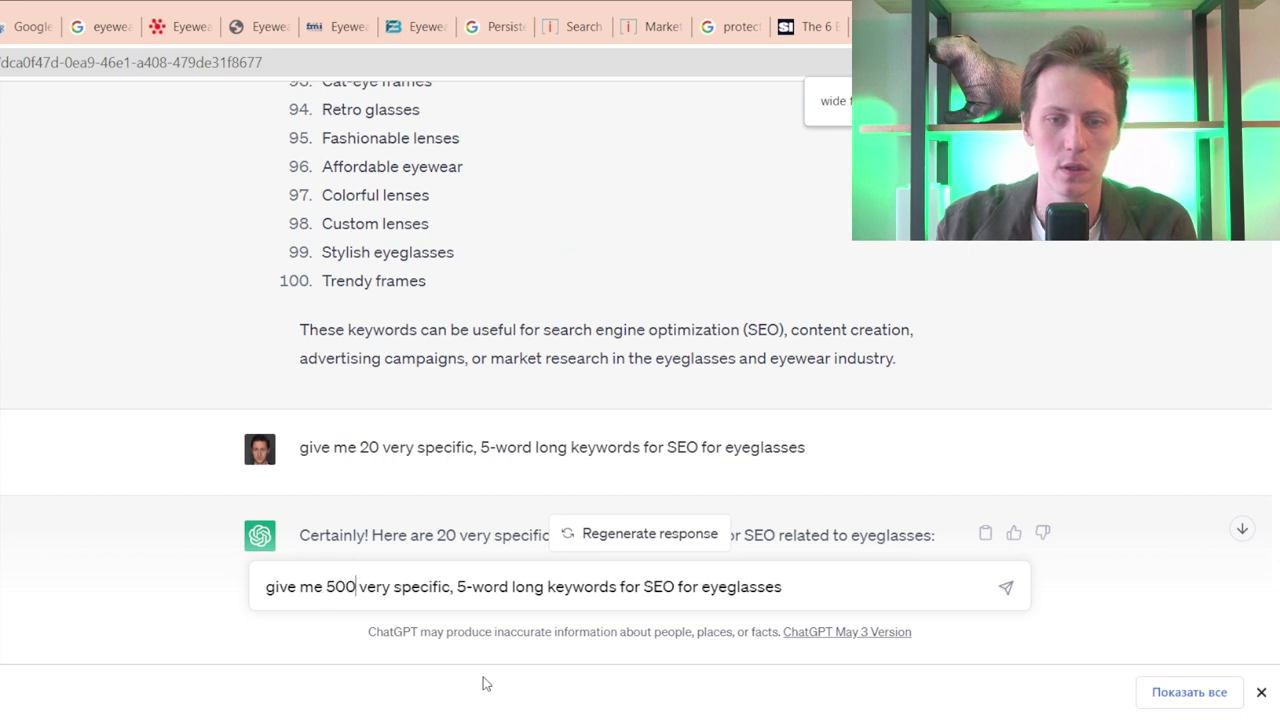
- Add "(DON'T REPEAT YOURSELF)" to the end of the 500-keyword prompt and send it to ChatGPT
left_click(840, 581)
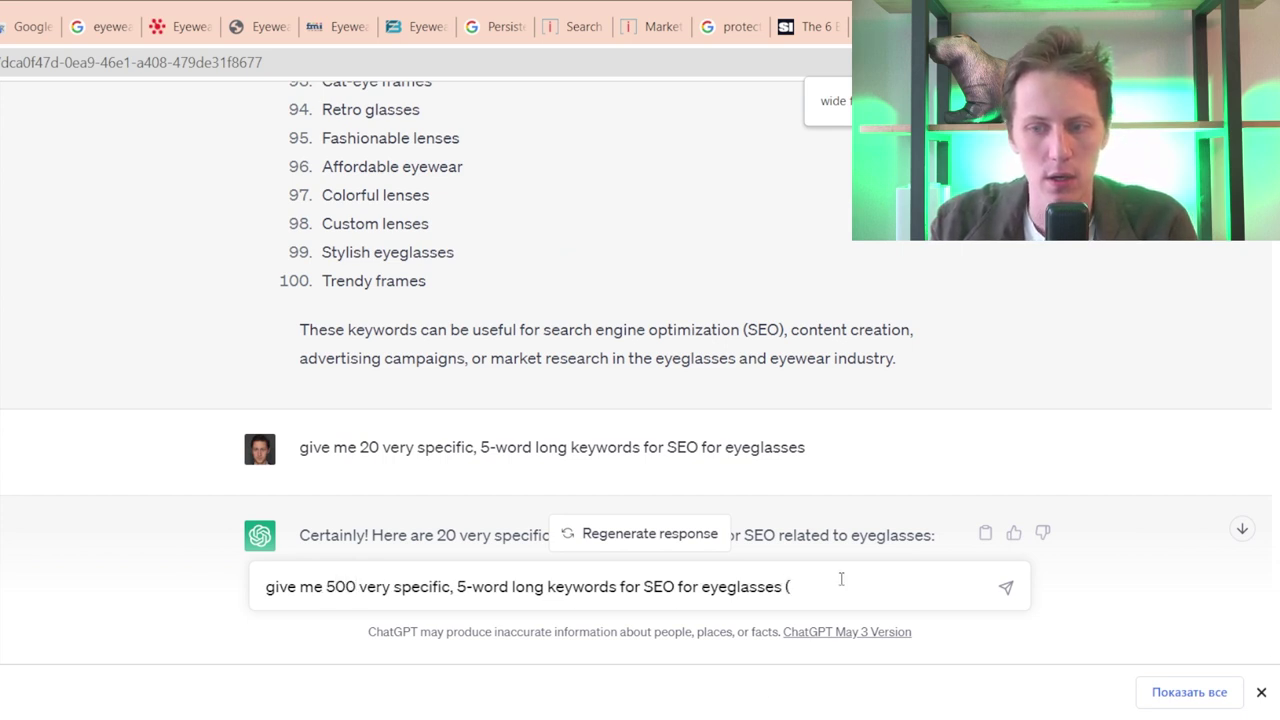
type("(B")
key("BackSpace")
type("DO")
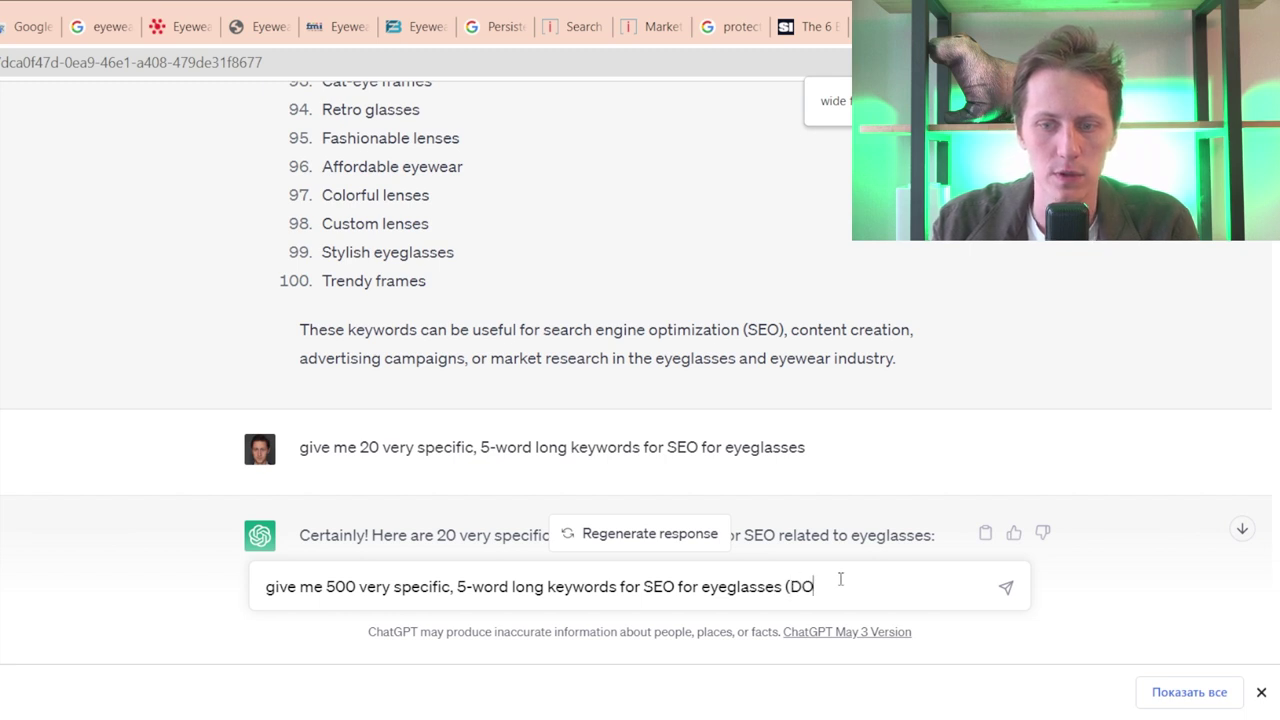
type("N'T")
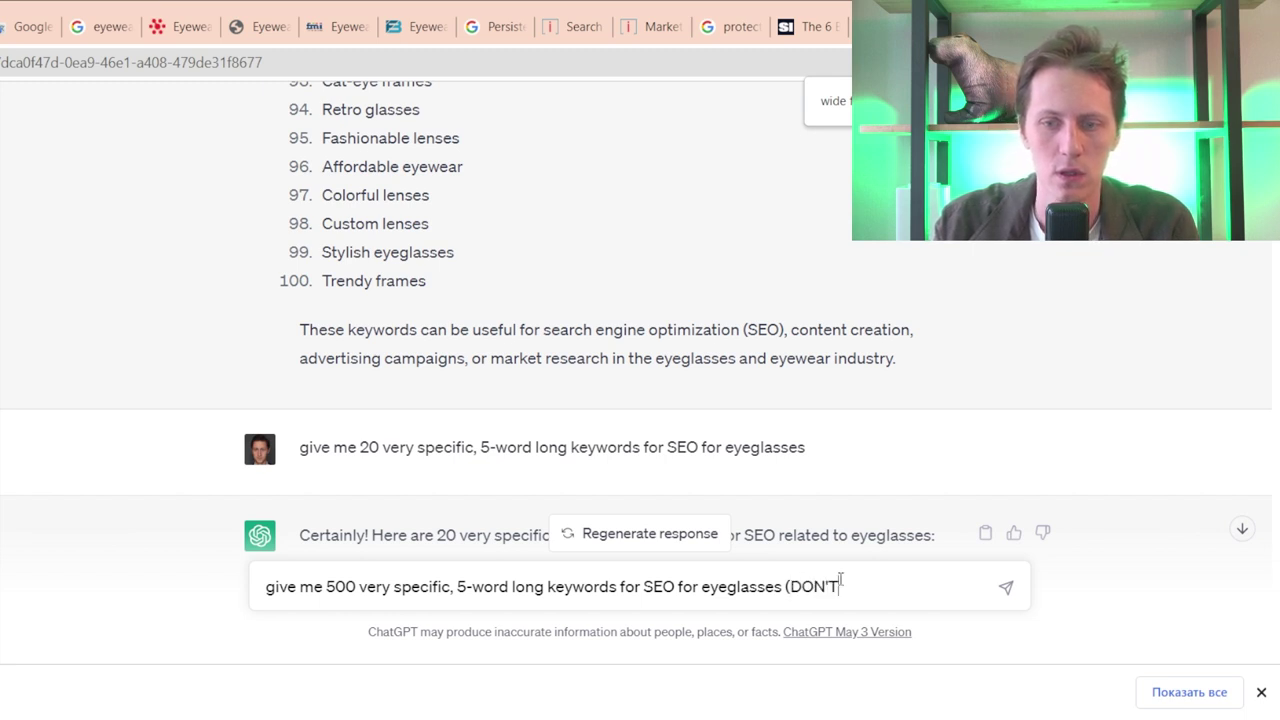
type(" REPEAT YOURSELF)")
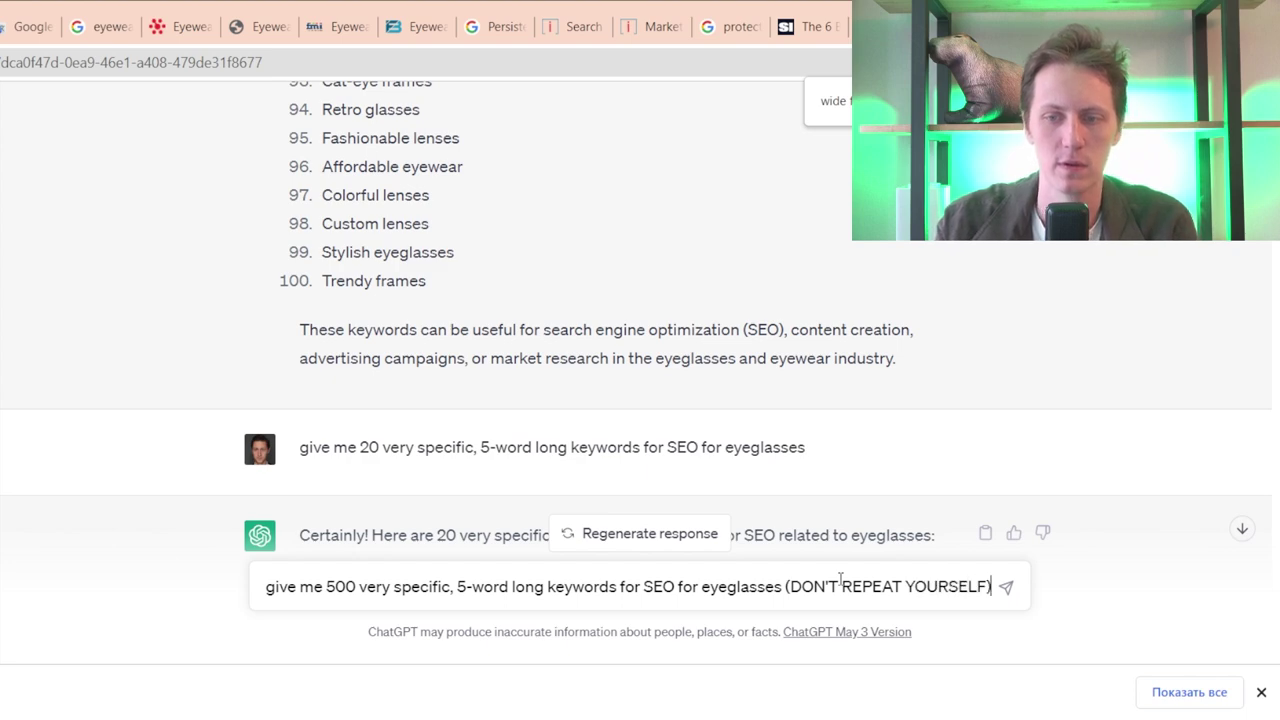
key("Return")
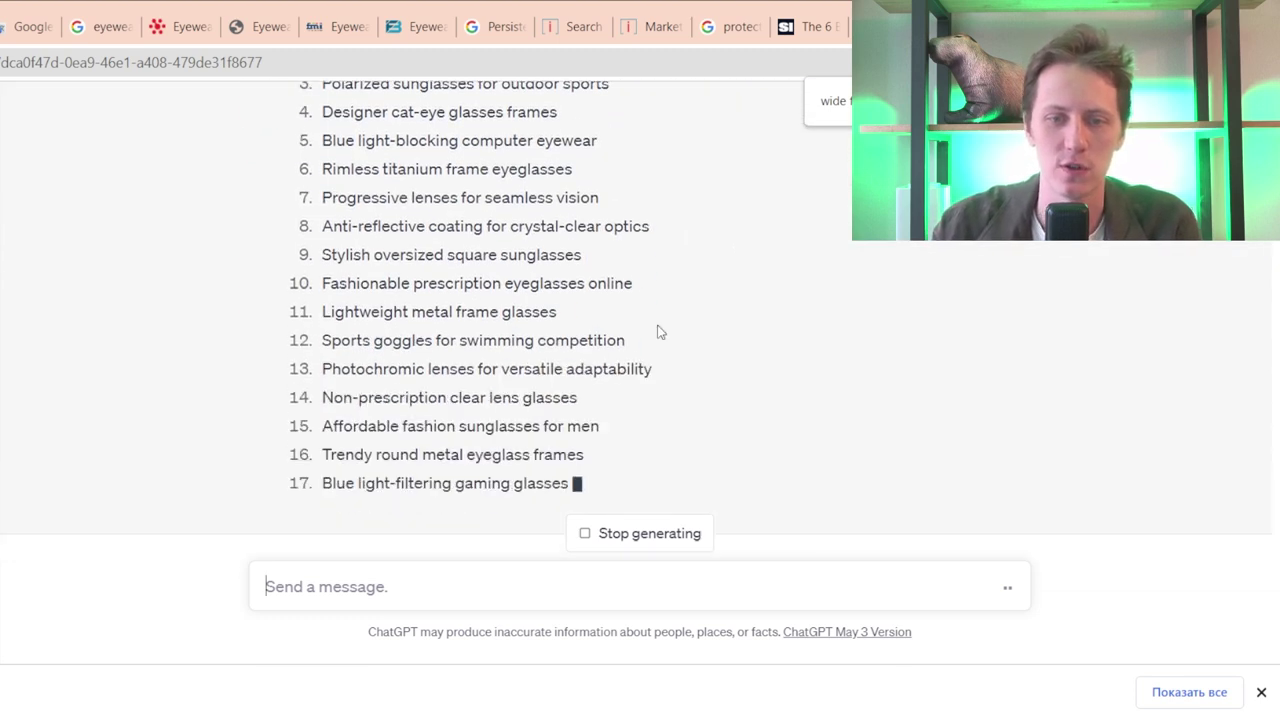
- Stop generating the 500-keyword answer and review its first entries, highlighting the tortoise shell frames and polarized sports sunglasses keywords
left_click(634, 527)
scroll(604, 463, "up", 5)
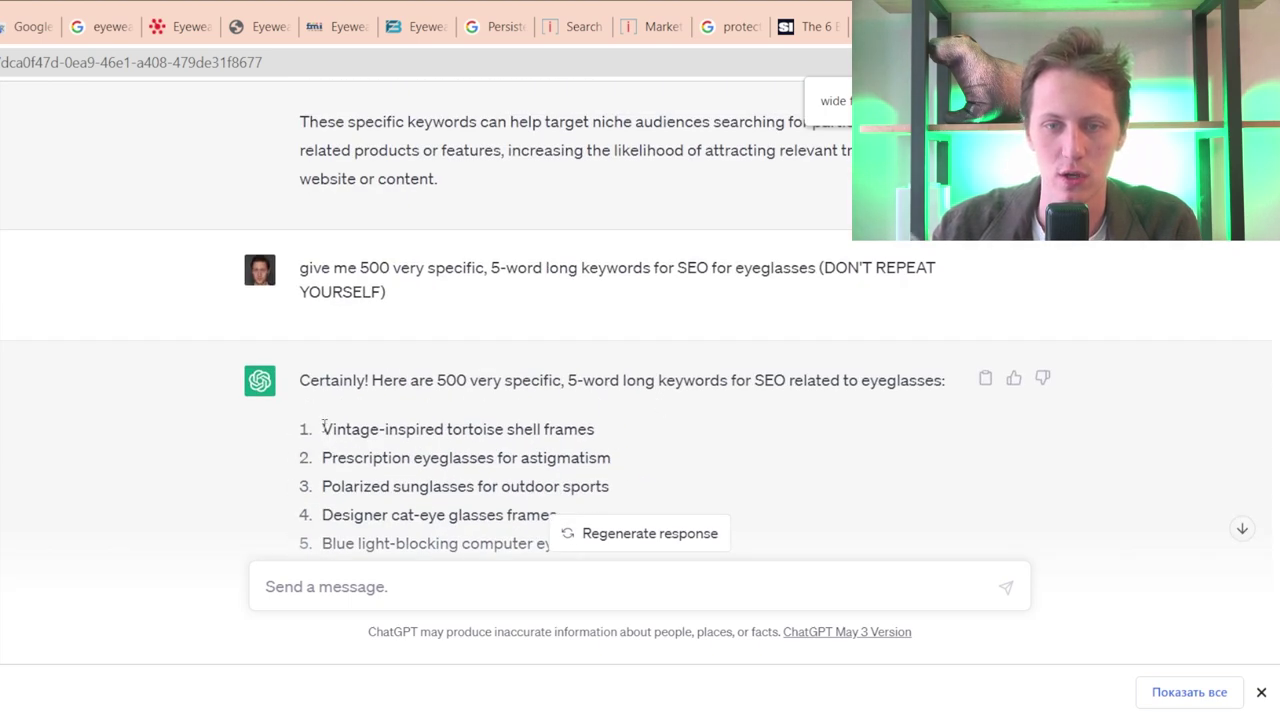
left_click_drag(322, 429, 616, 430)
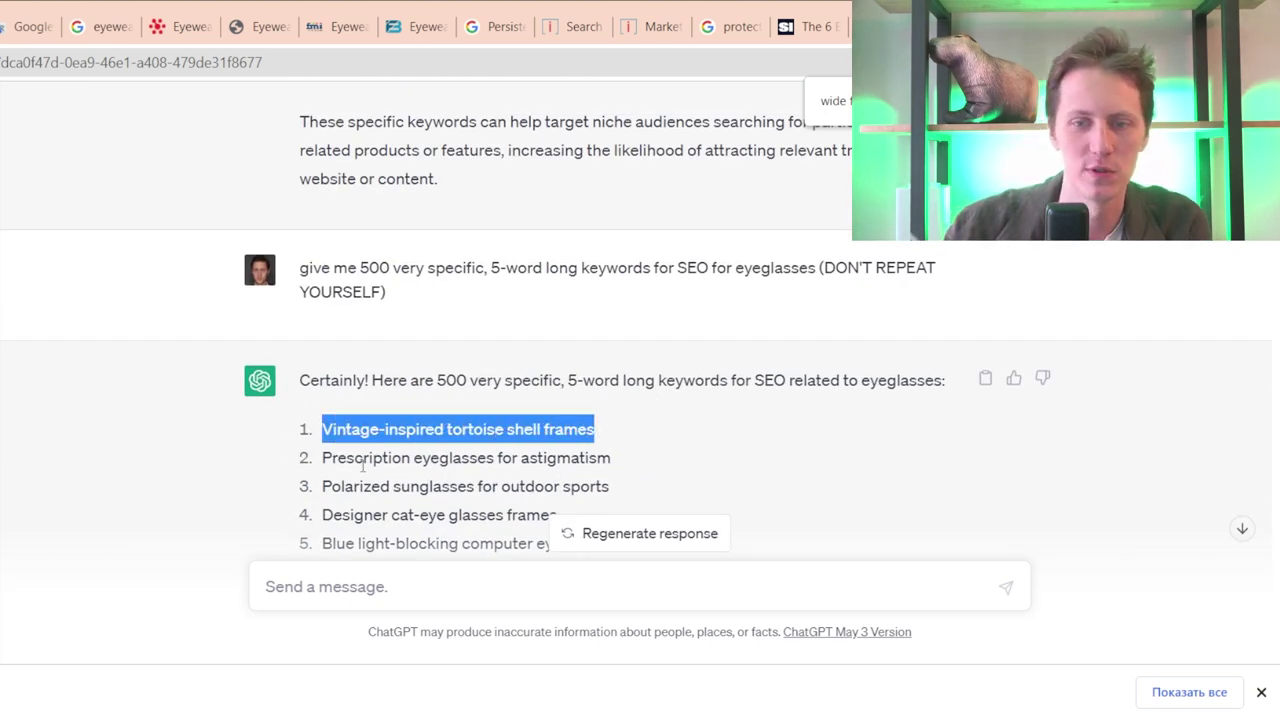
left_click_drag(322, 462, 314, 497)
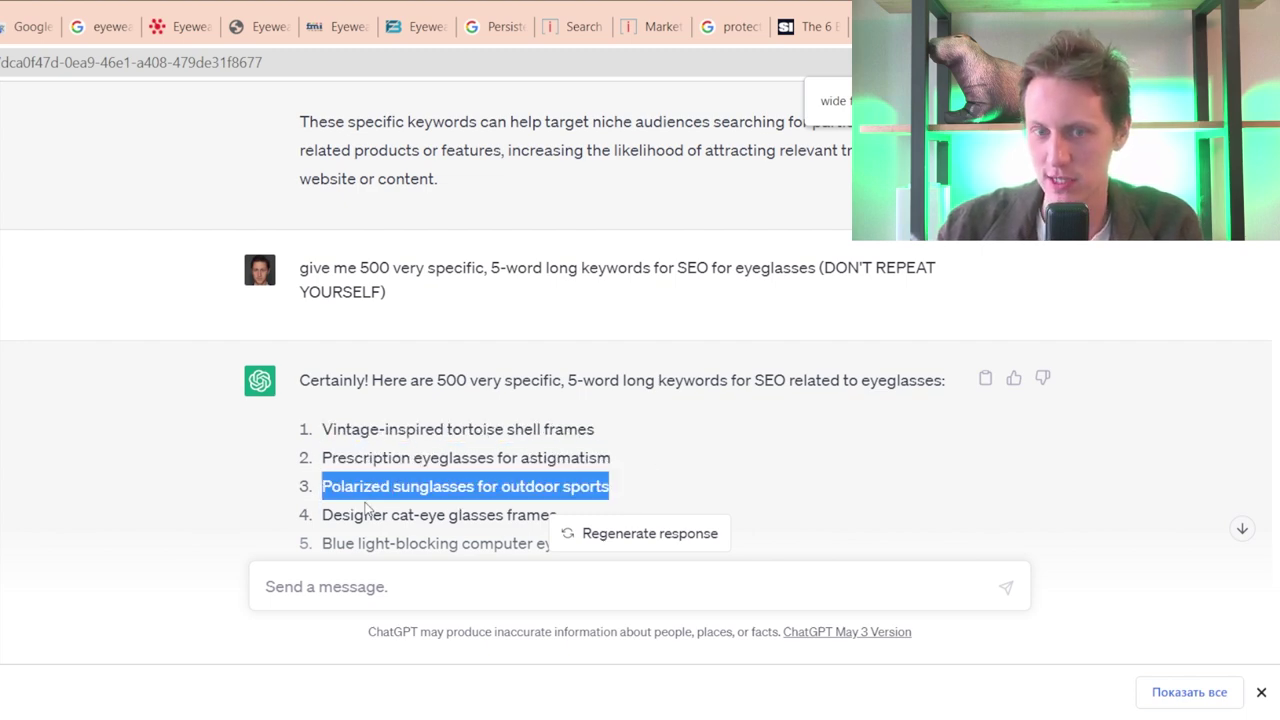
scroll(551, 471, "down", 6)
scroll(551, 471, "up", 9)
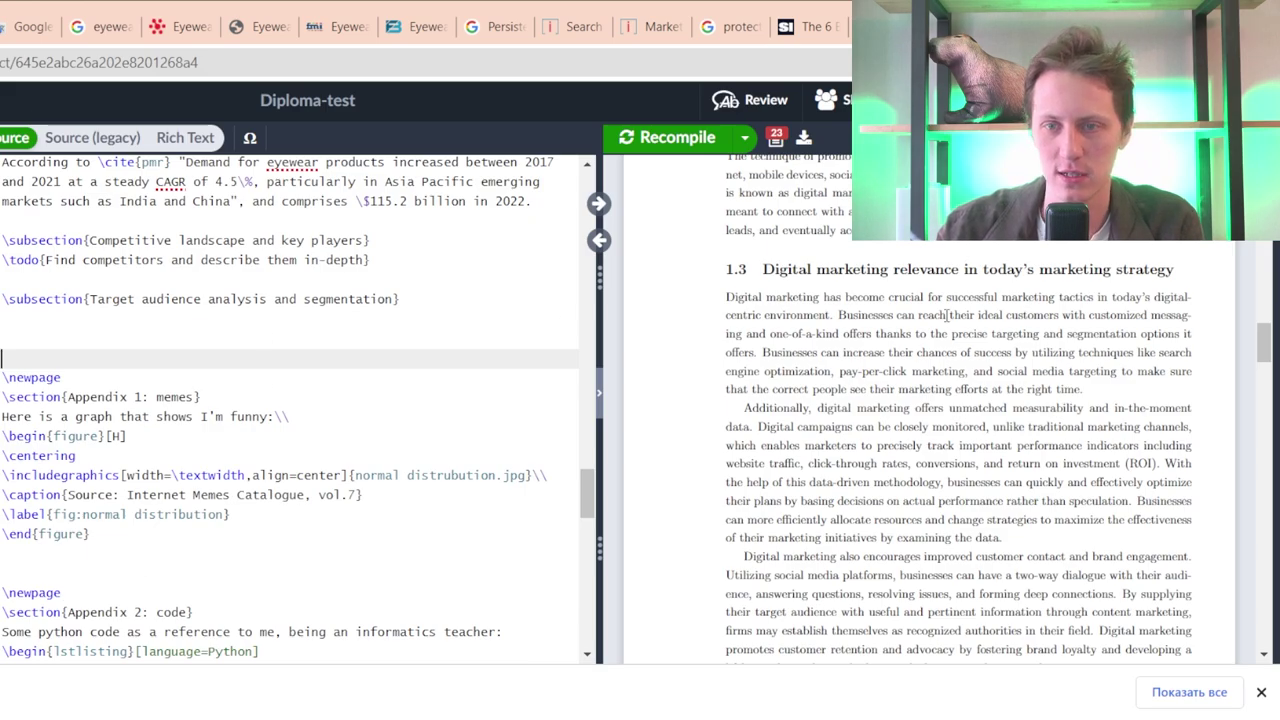
- Review section 1.3 on digital marketing relevance in the compiled PDF of the Diploma-test project
scroll(947, 315, "down", 5)
scroll(947, 315, "up", 4)
scroll(947, 315, "down", 2)
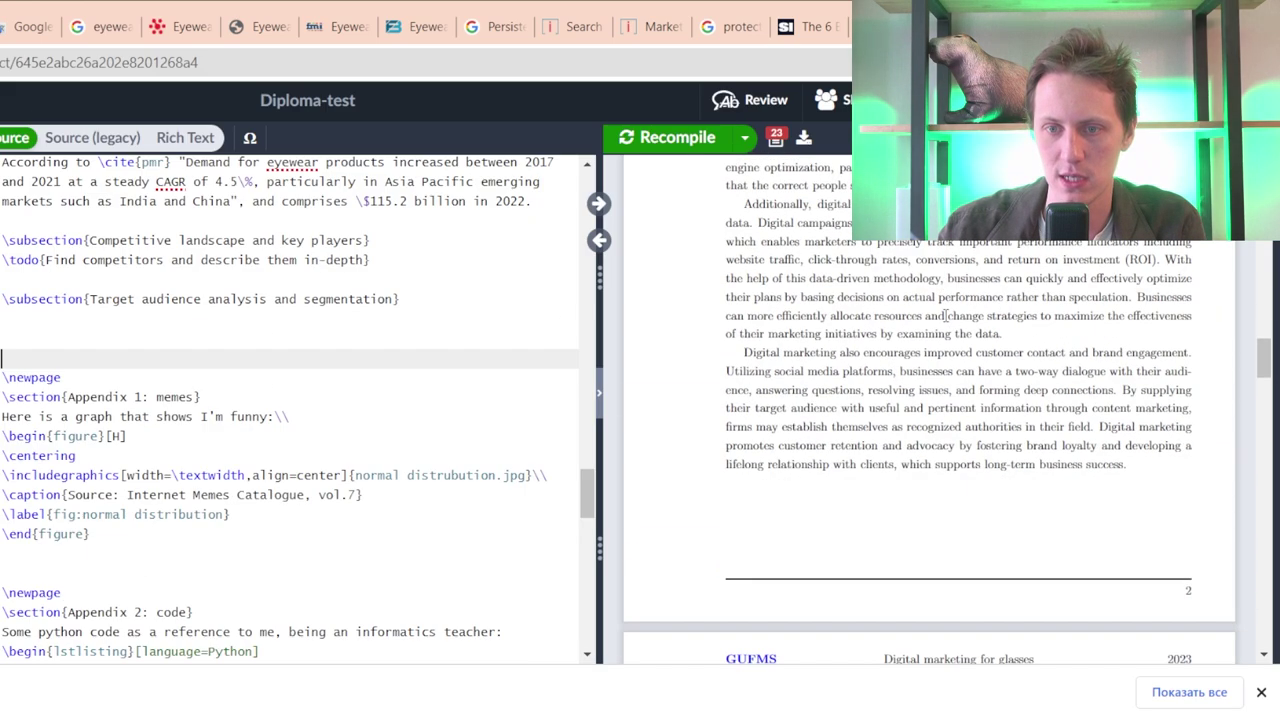
scroll(947, 315, "up", 2)
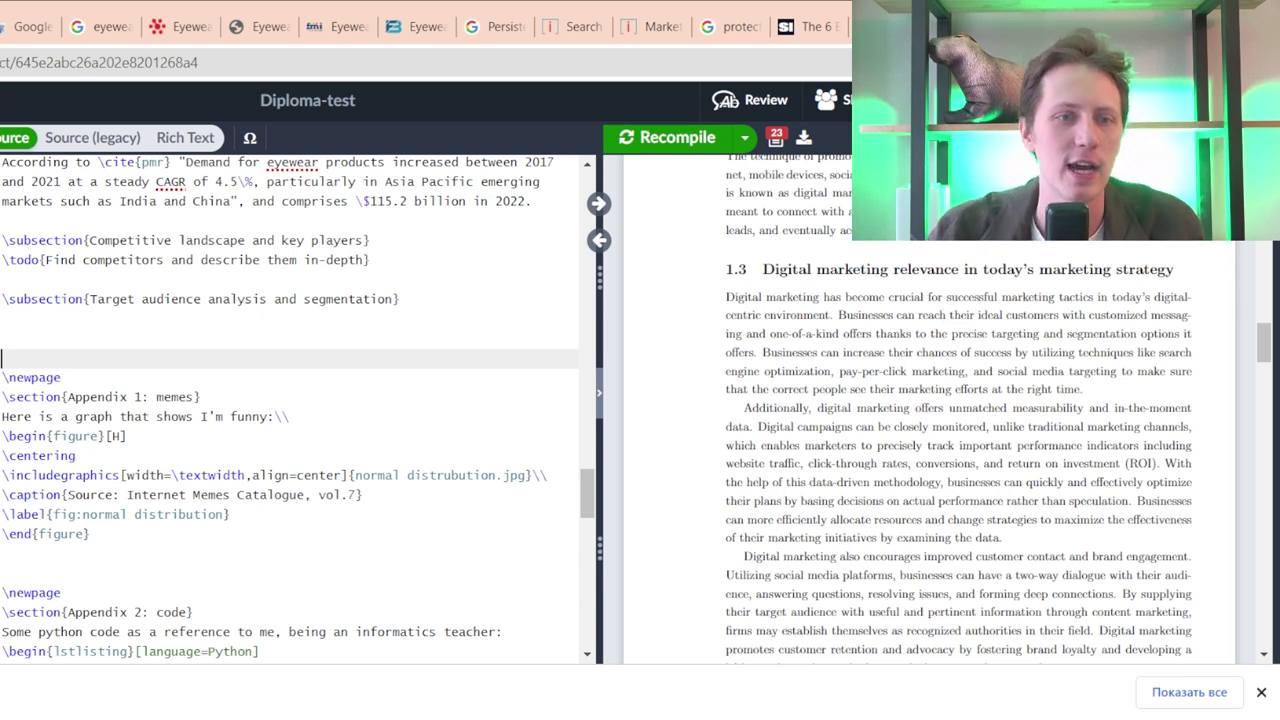
- Return to the ChatGPT conversation and review the outline's Search Engine Optimization subsection, highlighting the item on on-page and off-page SEO techniques
key("ctrl+Tab")
scroll(357, 352, "up", 13)
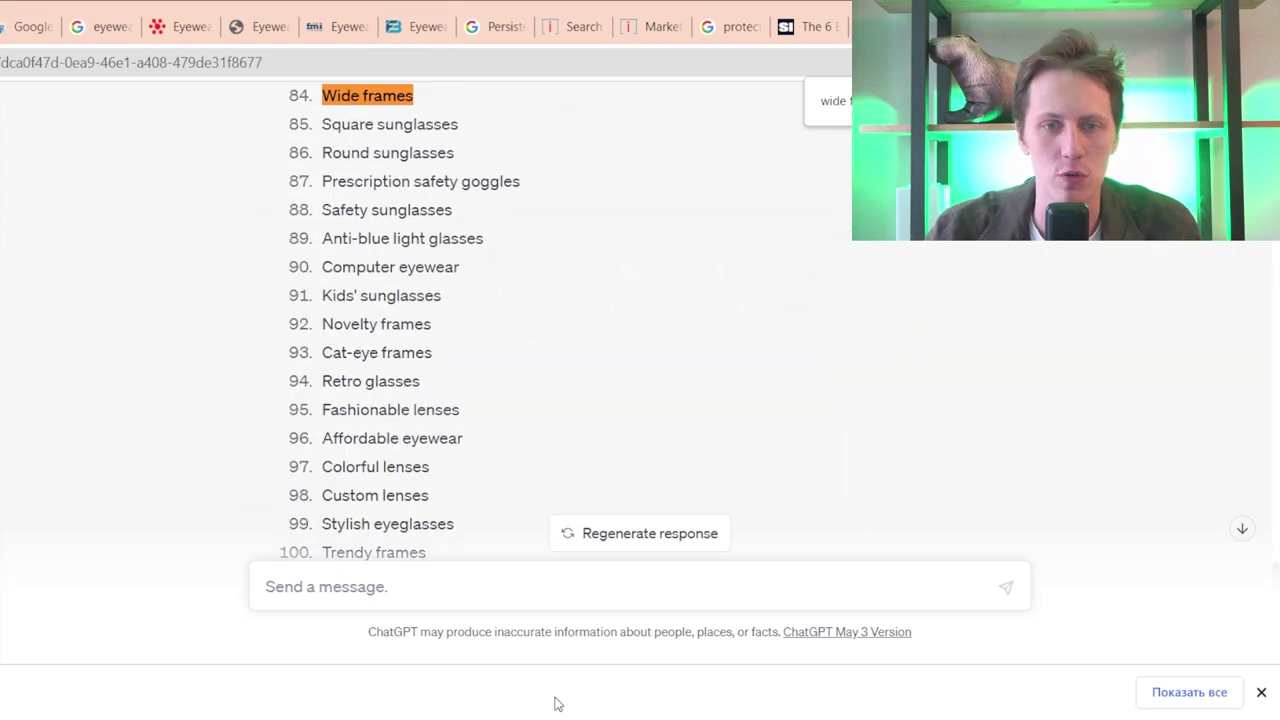
scroll(340, 420, "up", 20)
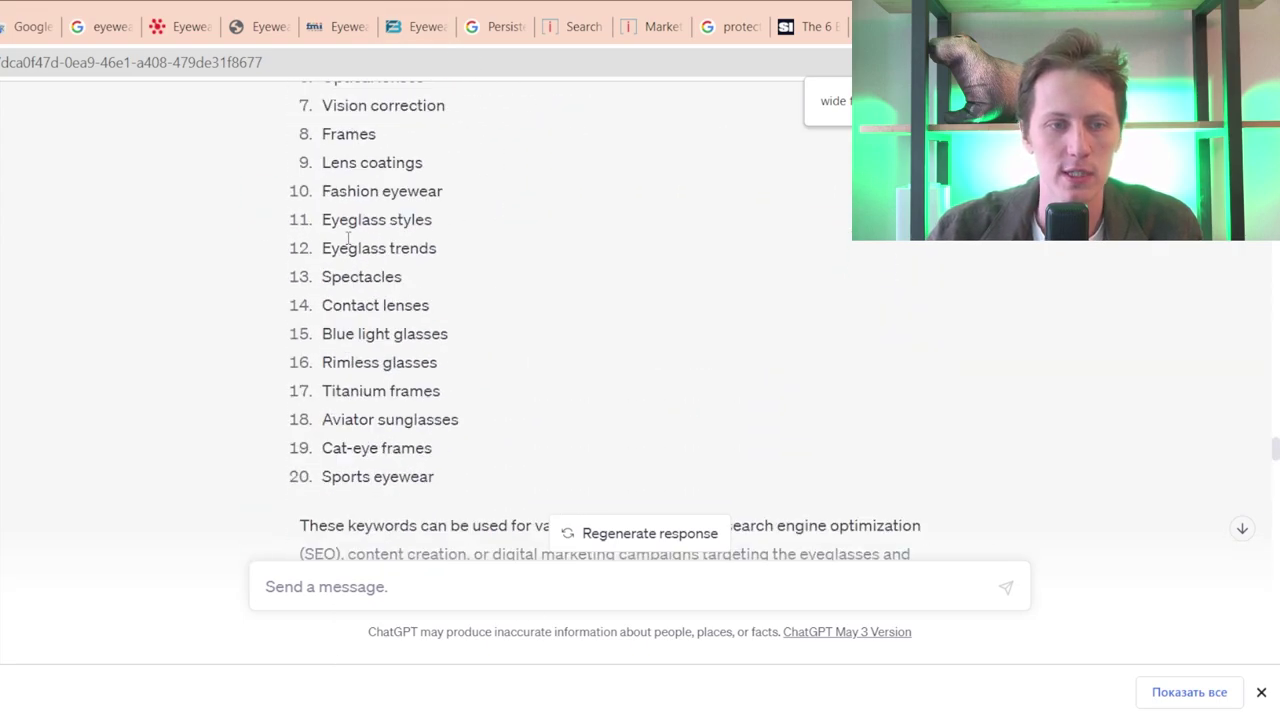
scroll(348, 237, "up", 20)
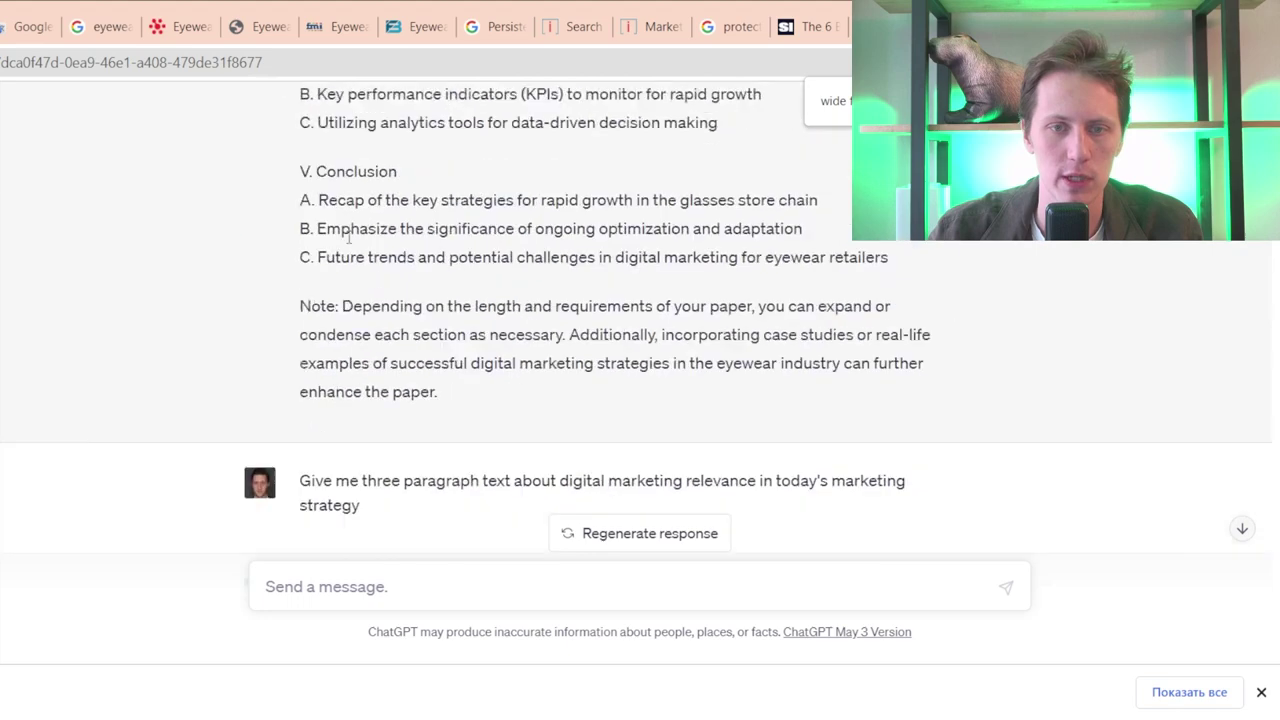
scroll(348, 237, "up", 4)
scroll(263, 212, "down", 5)
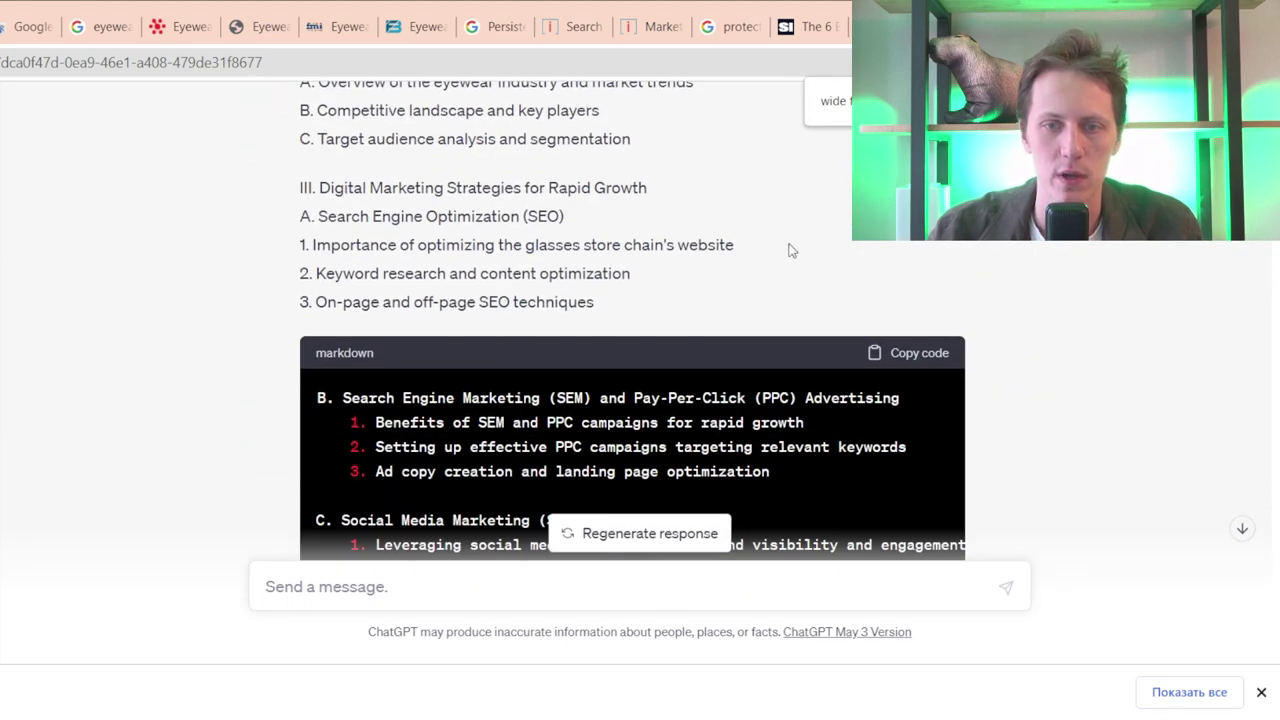
left_click_drag(789, 248, 350, 290)
left_click(627, 300)
left_click(646, 310)
left_click(341, 300)
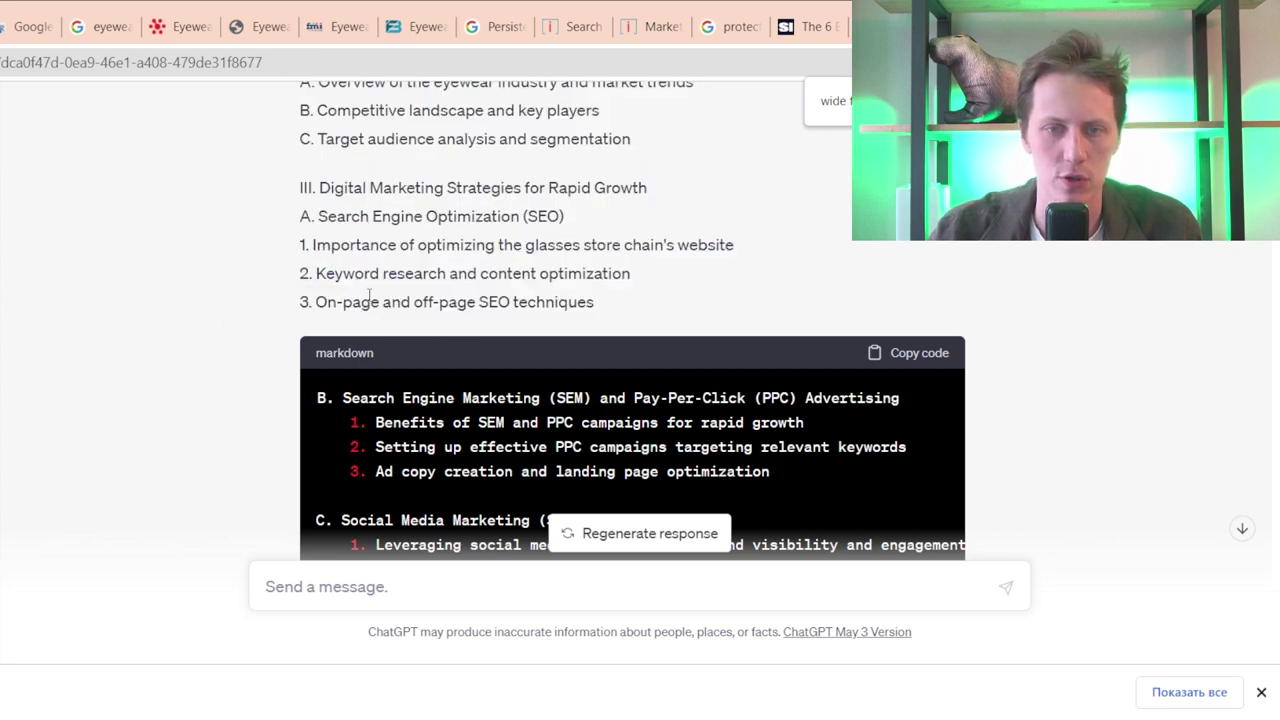
left_click_drag(315, 300, 476, 305)
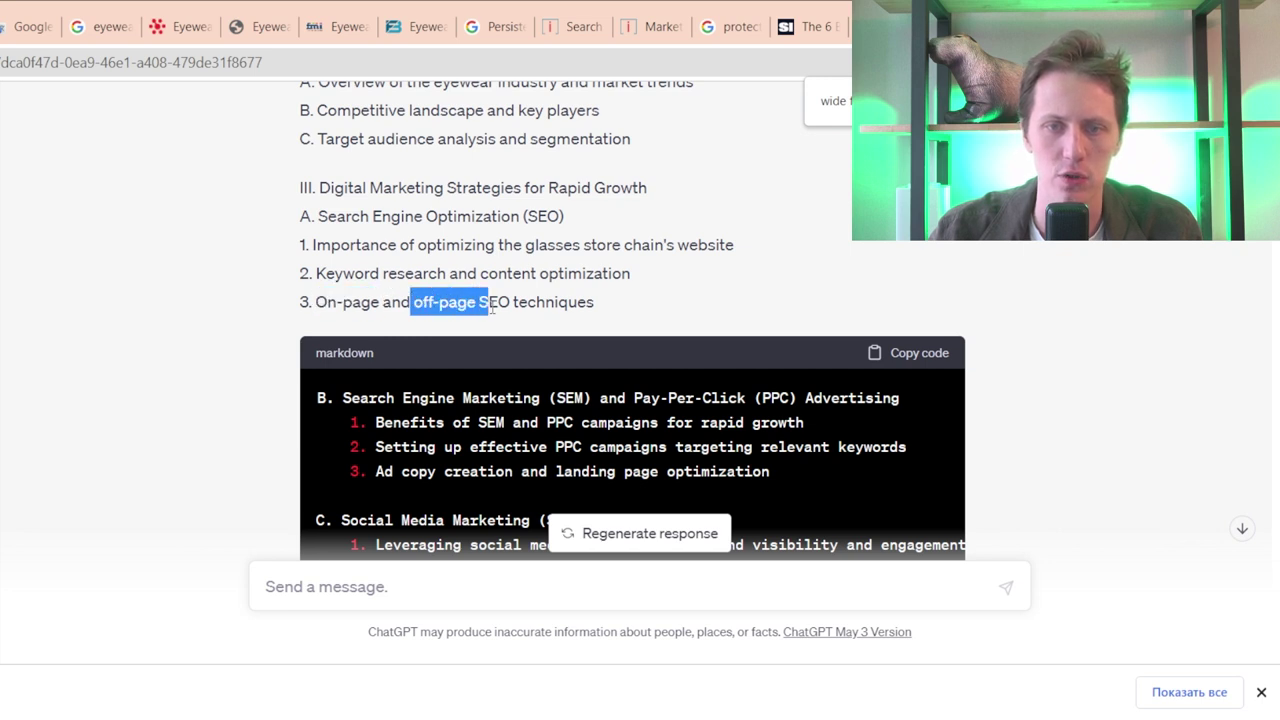
left_click_drag(578, 302, 300, 313)
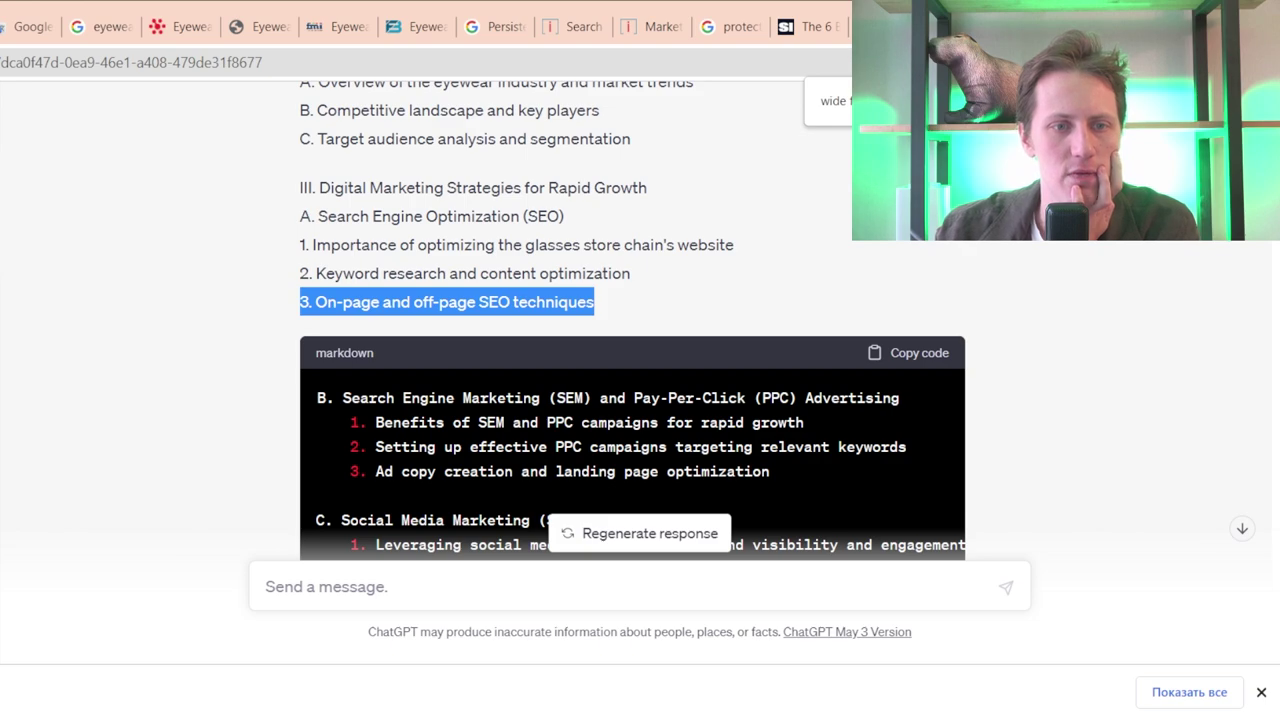
- Switch to the chat on sports eyewear research and send the prompt "Explain SEO as if I'm a 5-th grader"
key("alt+Left")
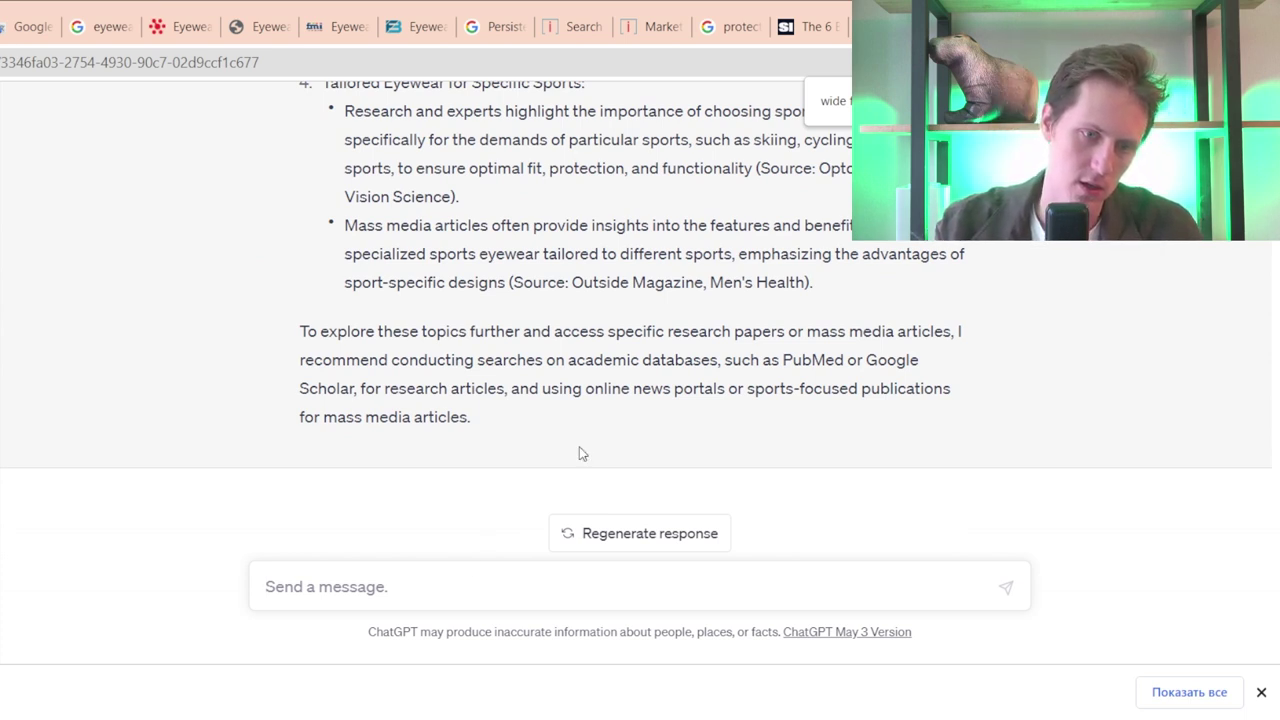
type("Explain")
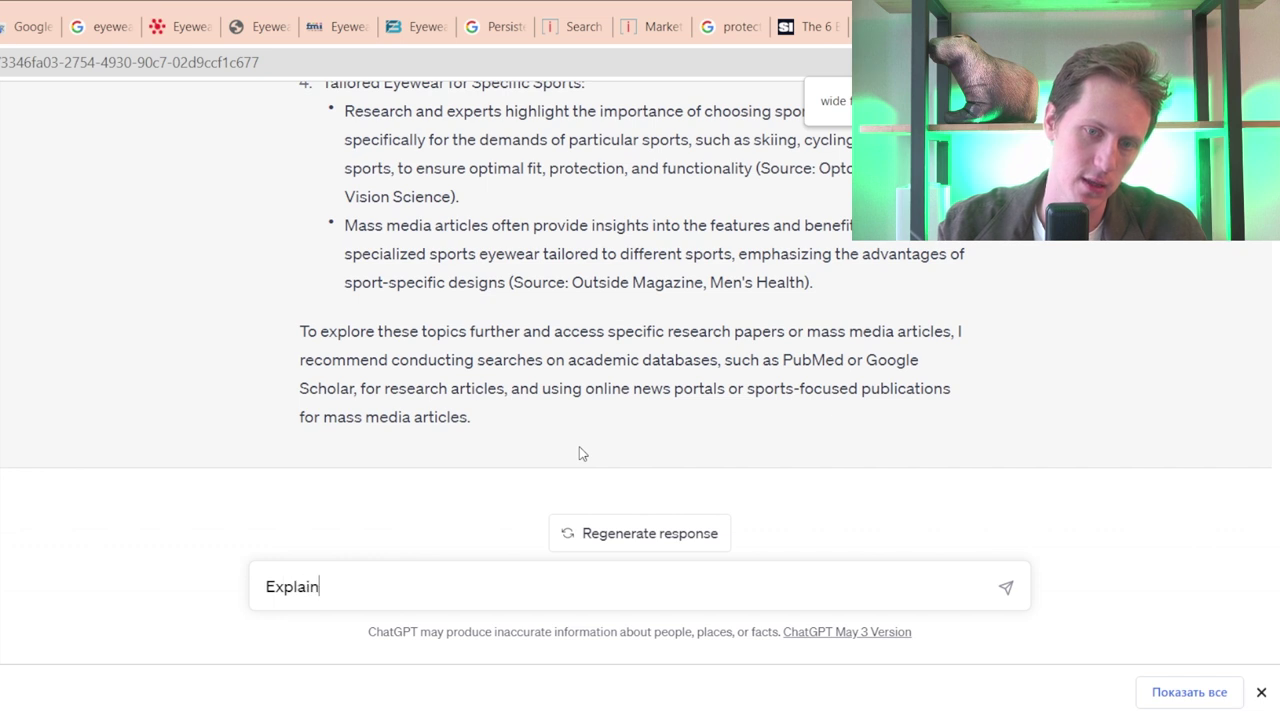
type(" SEO")
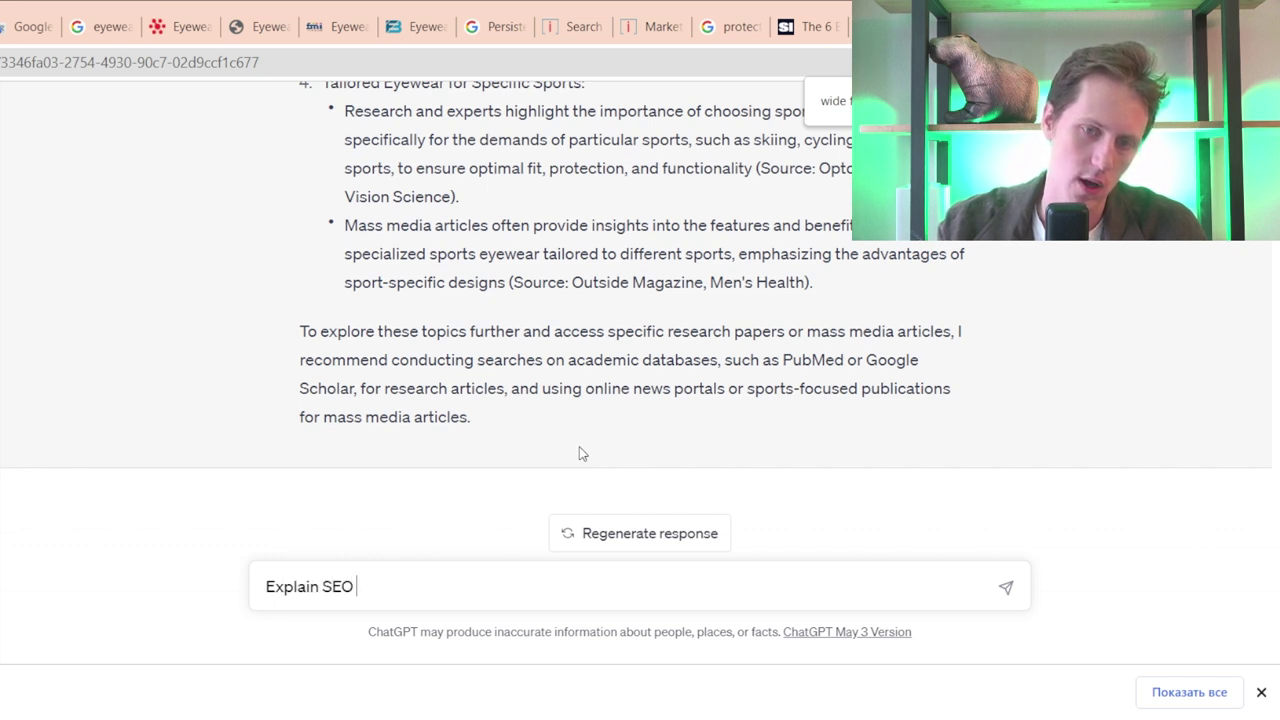
type(" as if")
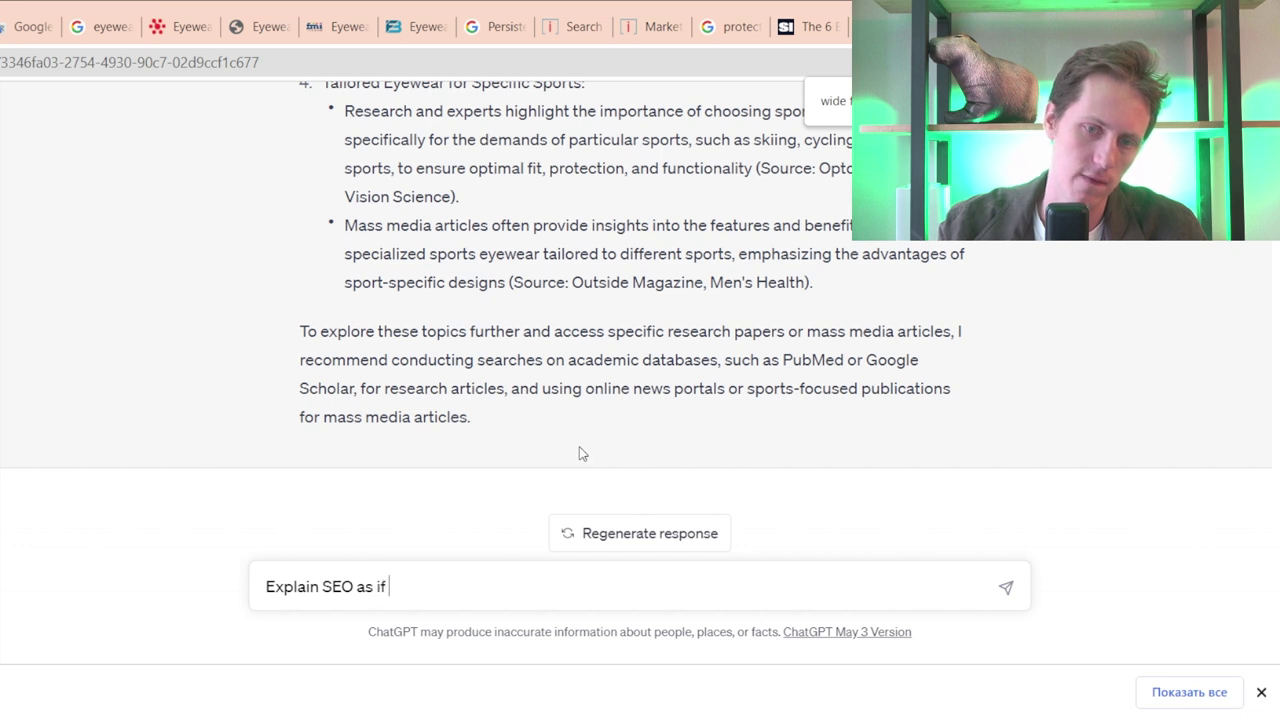
type(" I'm a 5-th")
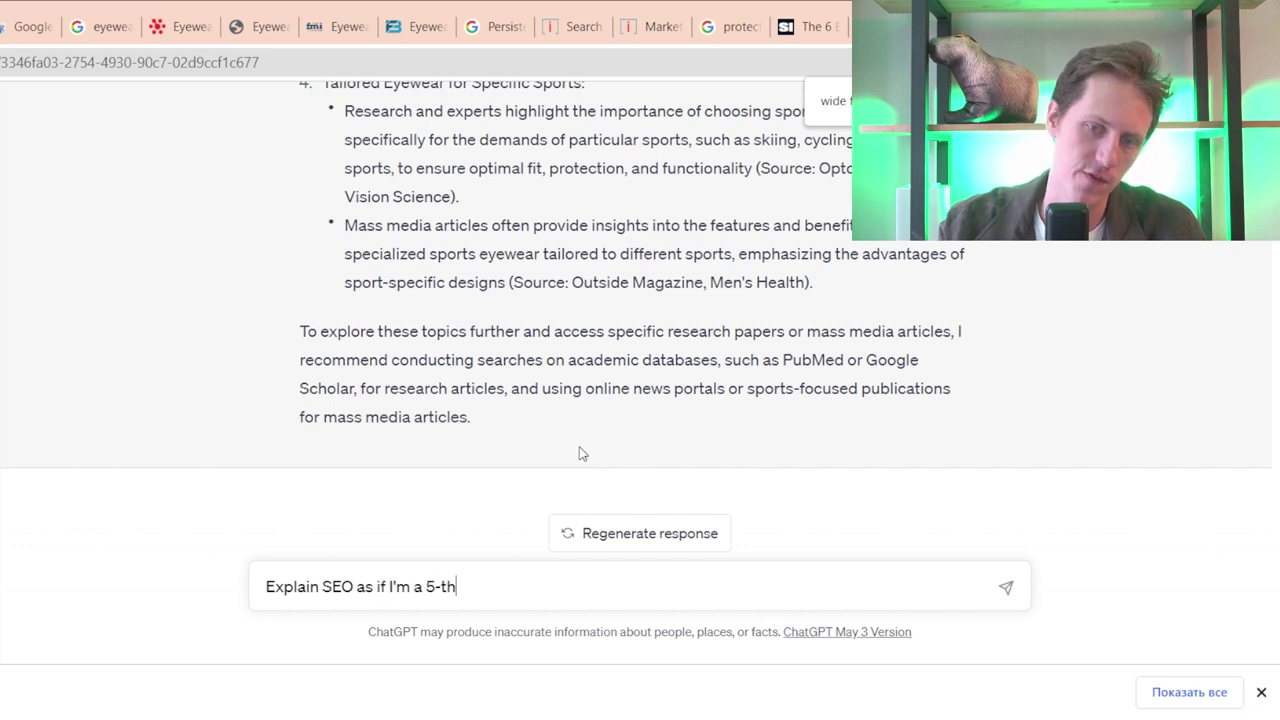
type(" grader")
key("Return")
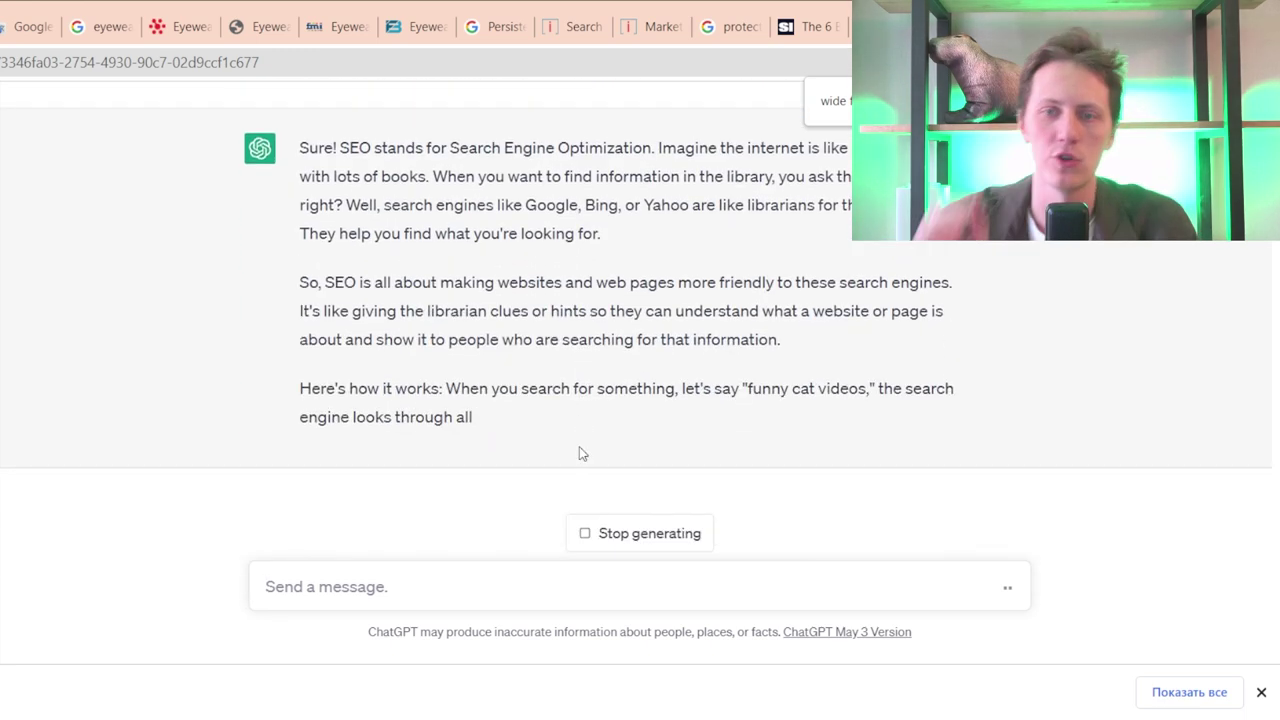
- Read the simplified SEO explanation, highlighting the library analogy and the techniques for making a website search engine-friendly
scroll(580, 447, "up", 2)
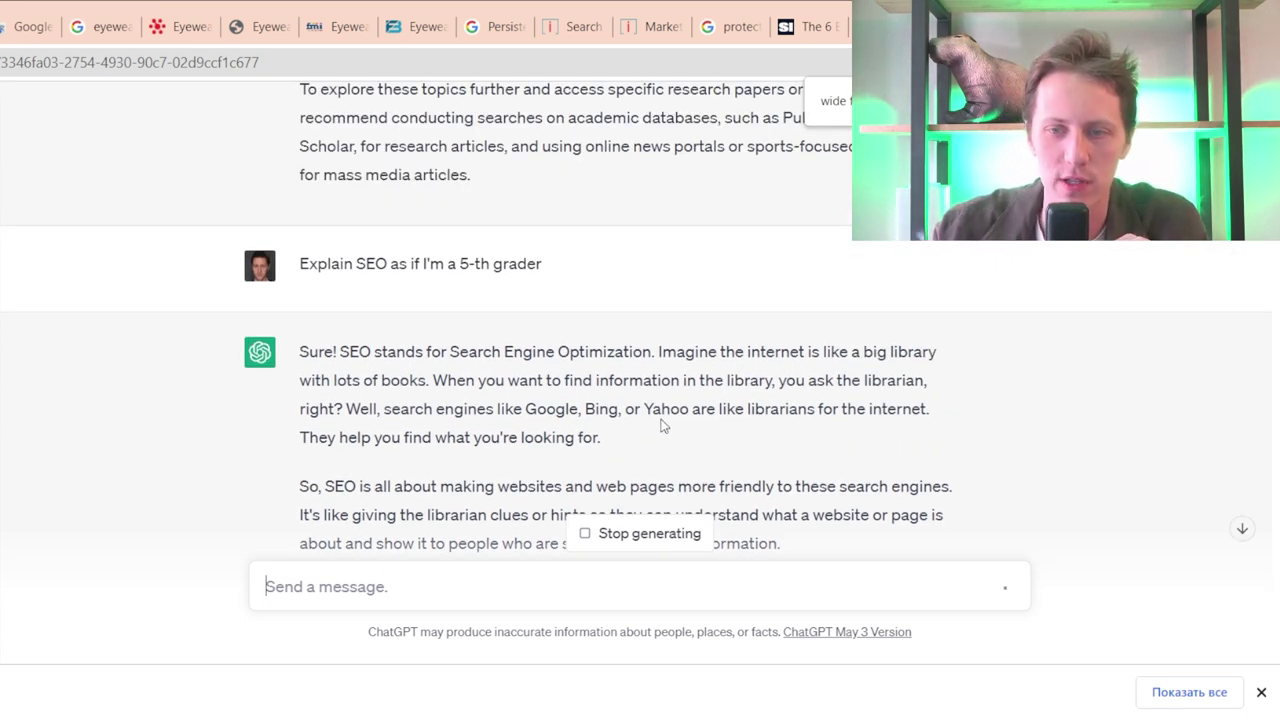
left_click_drag(630, 378, 330, 411)
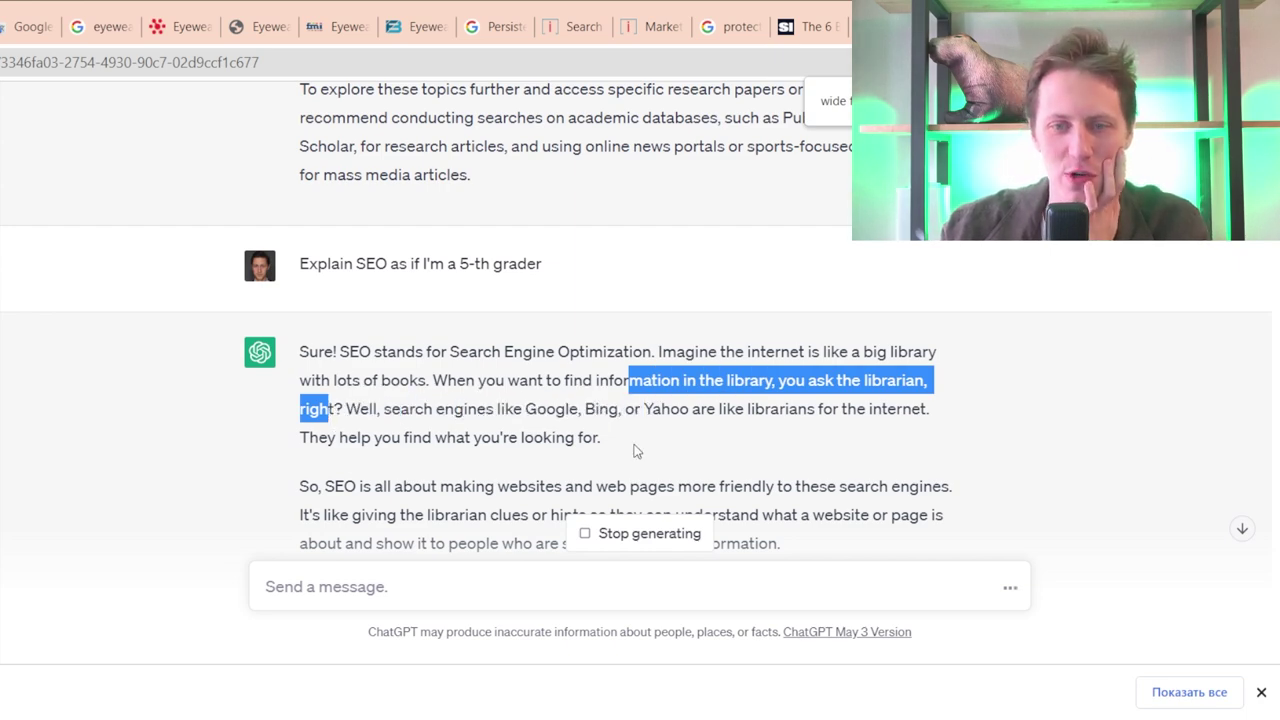
scroll(628, 436, "down", 3)
left_click_drag(320, 182, 733, 209)
left_click_drag(461, 286, 596, 377)
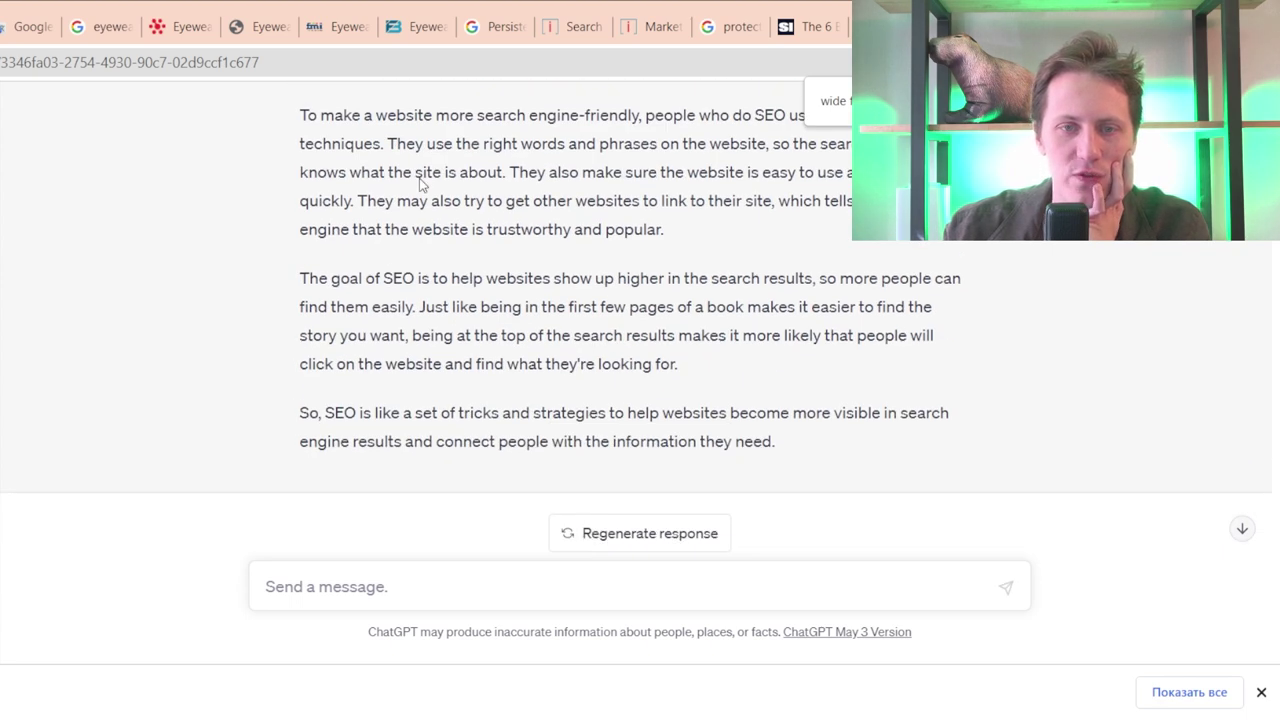
left_click_drag(518, 115, 709, 146)
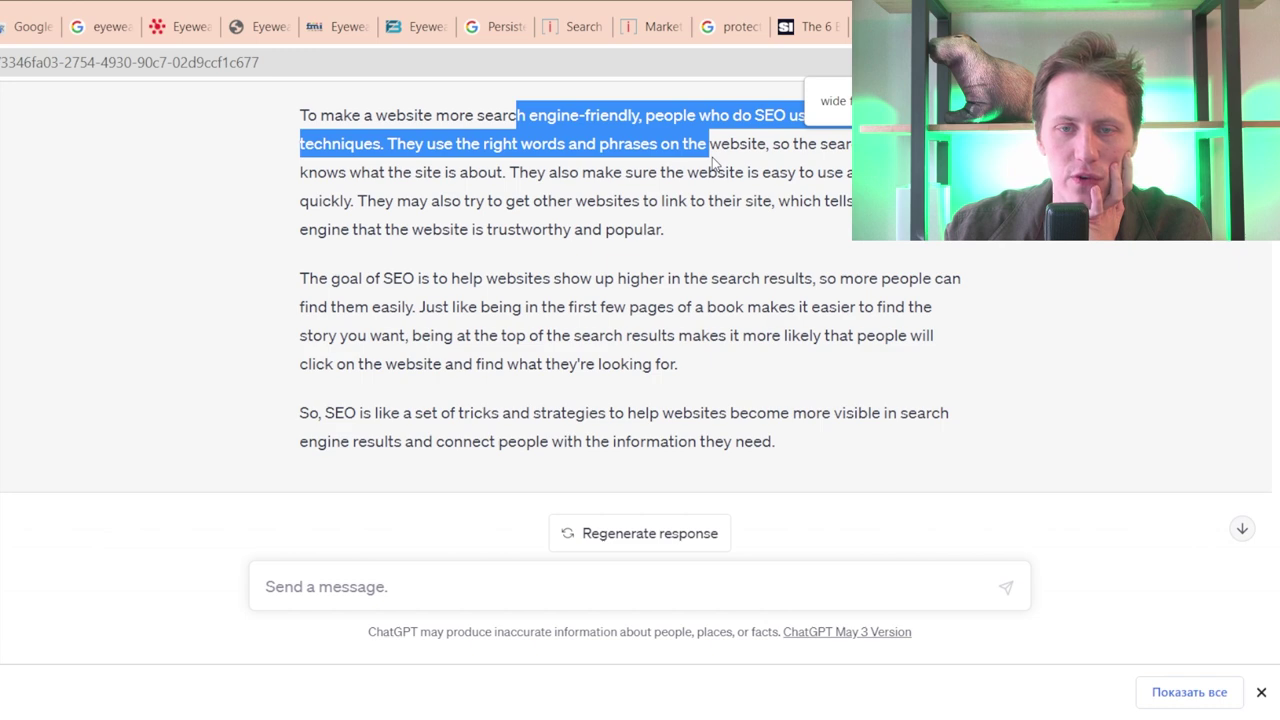
scroll(470, 378, "up", 6)
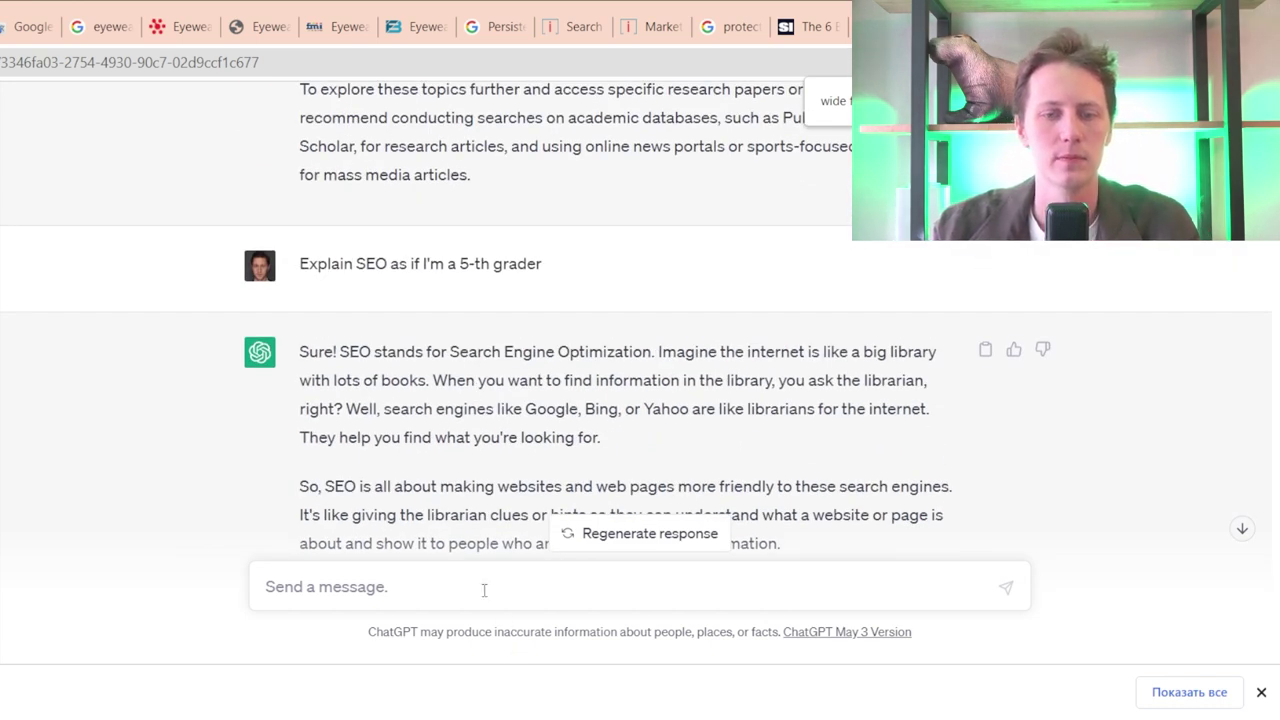
- Ask ChatGPT "How does one go about doing SEO-optimization of his website?"
type("How do")
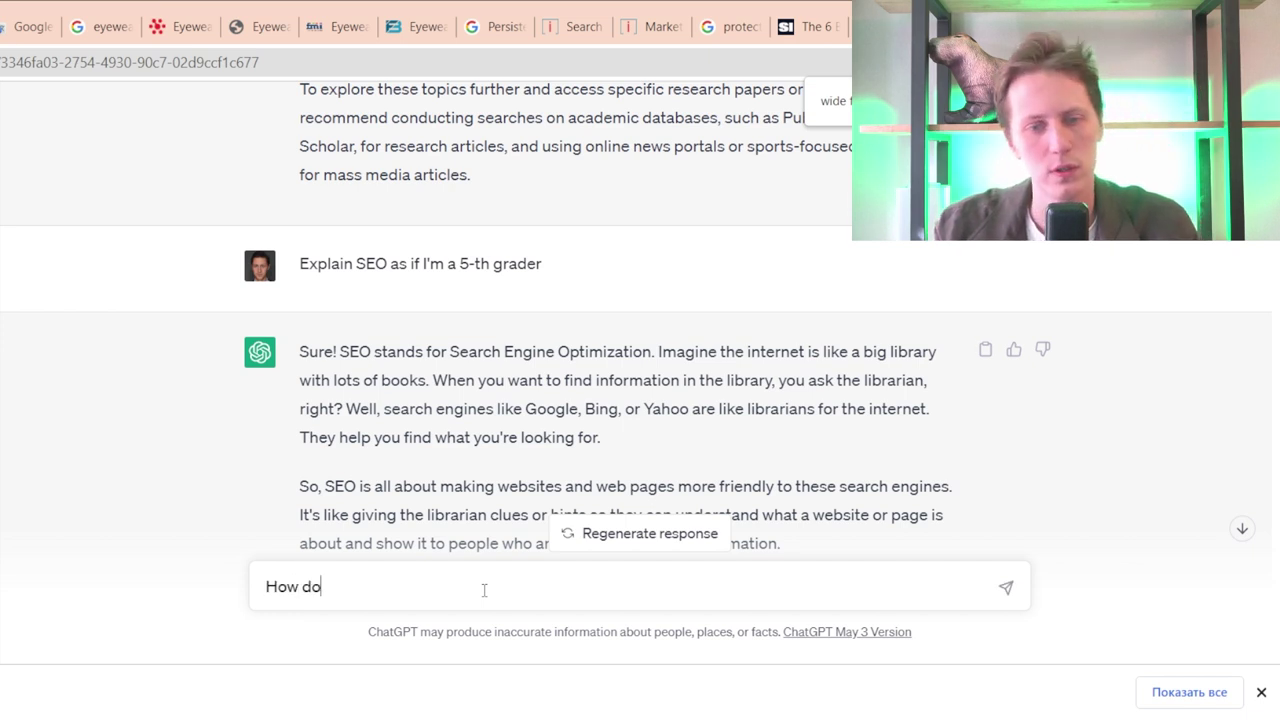
type("es one go about")
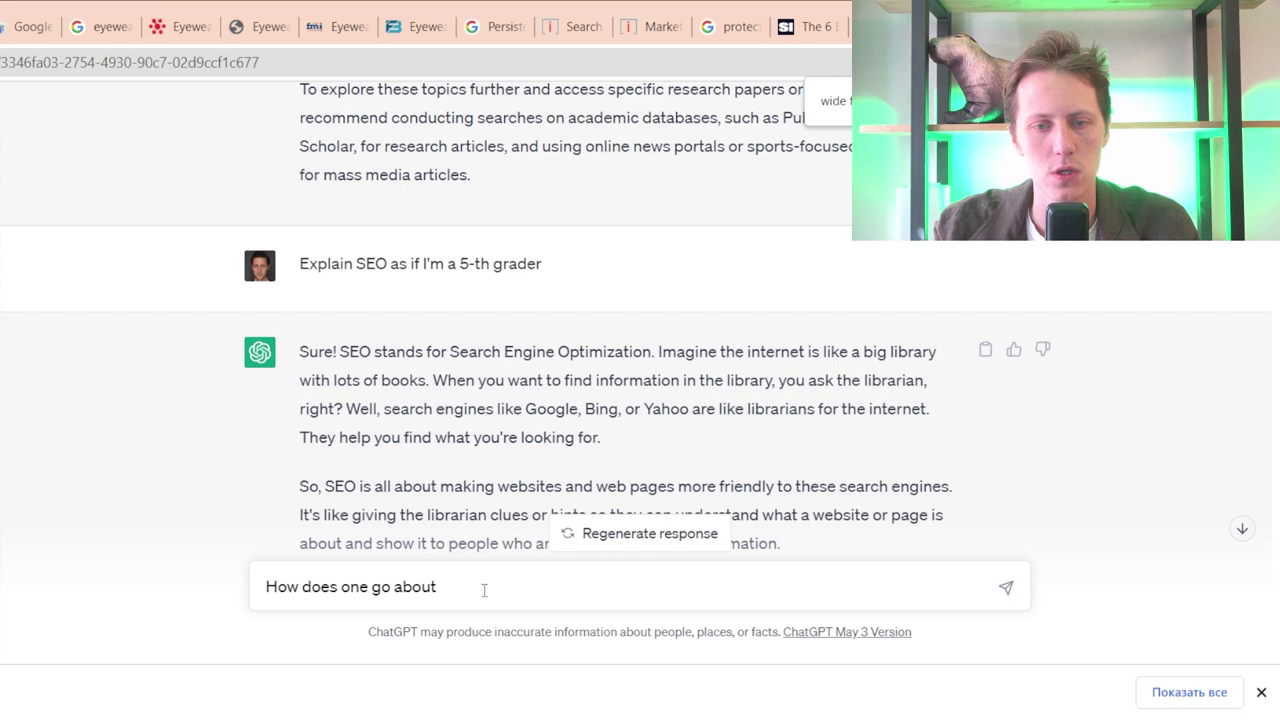
type(" o")
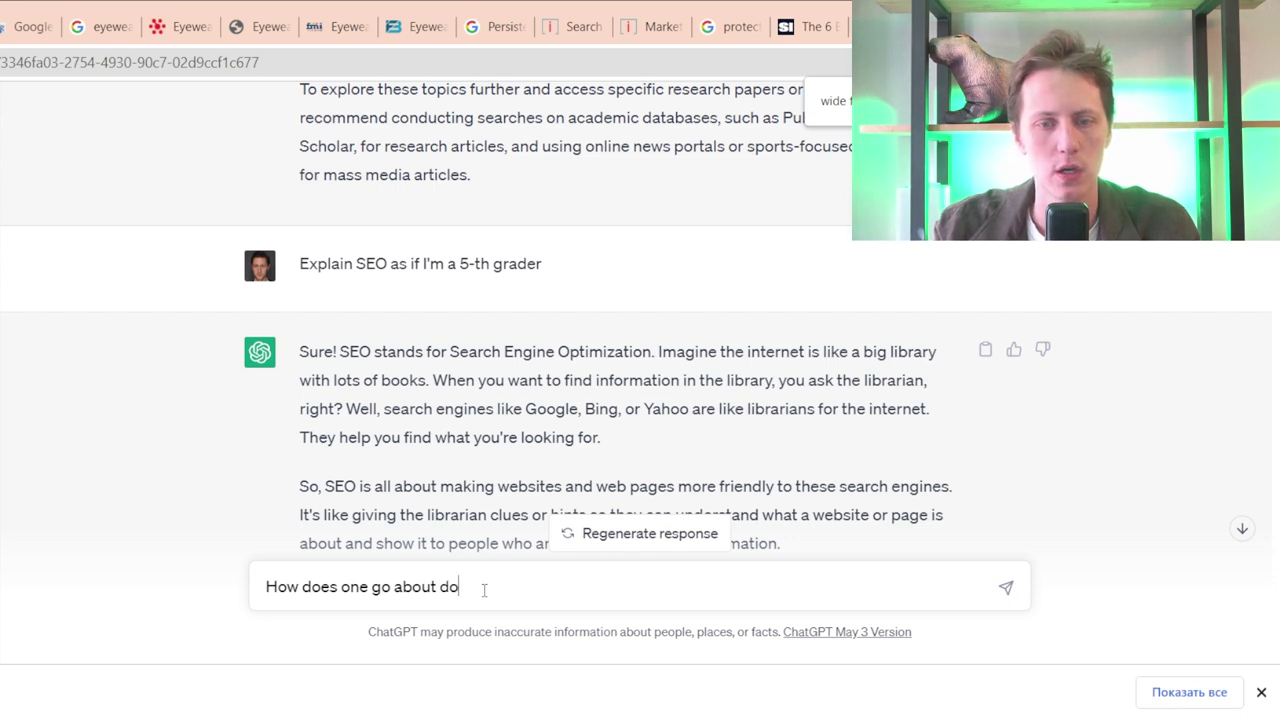
type("ding SEO-optimisa")
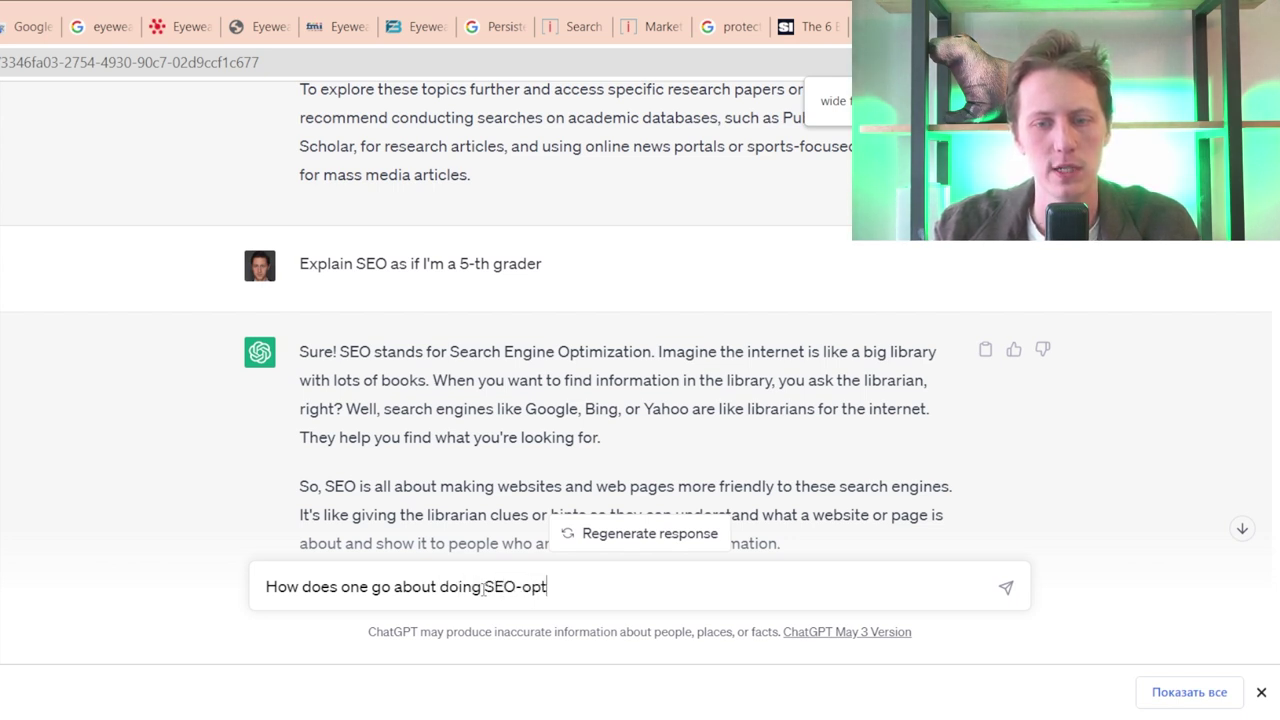
key("BackSpace")
key("BackSpace")
type("zati")
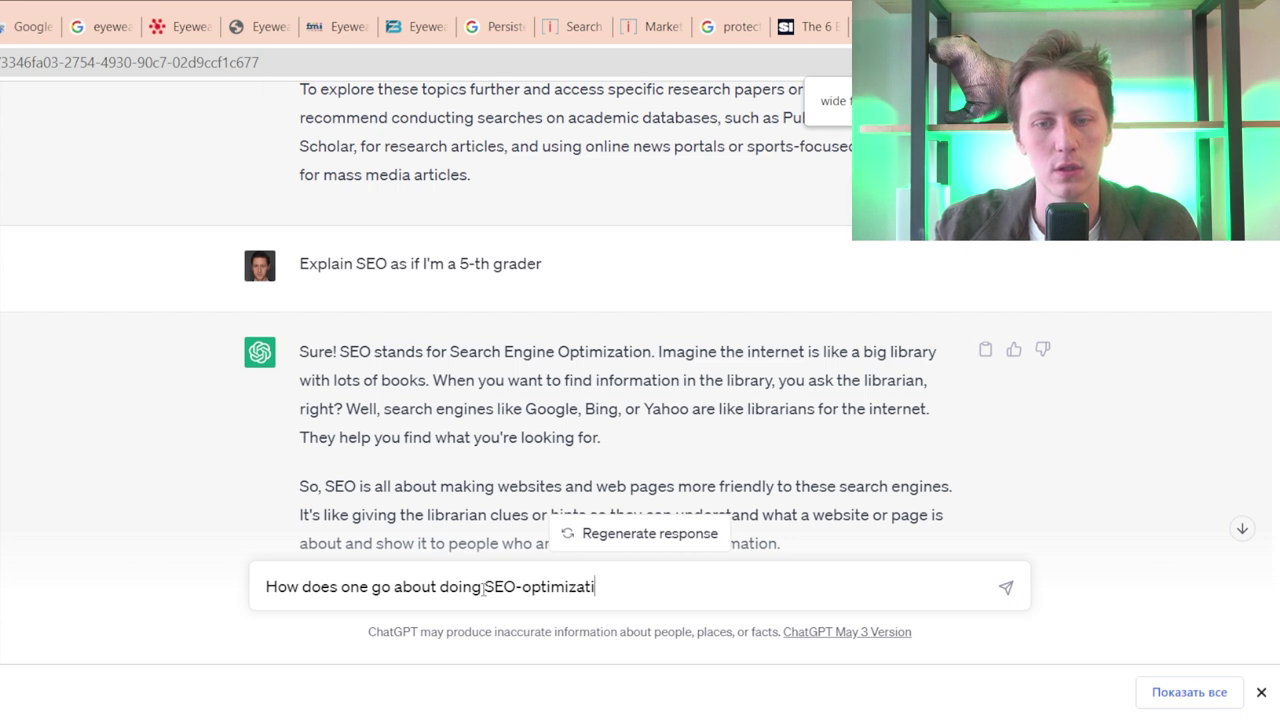
type("on of his webs")
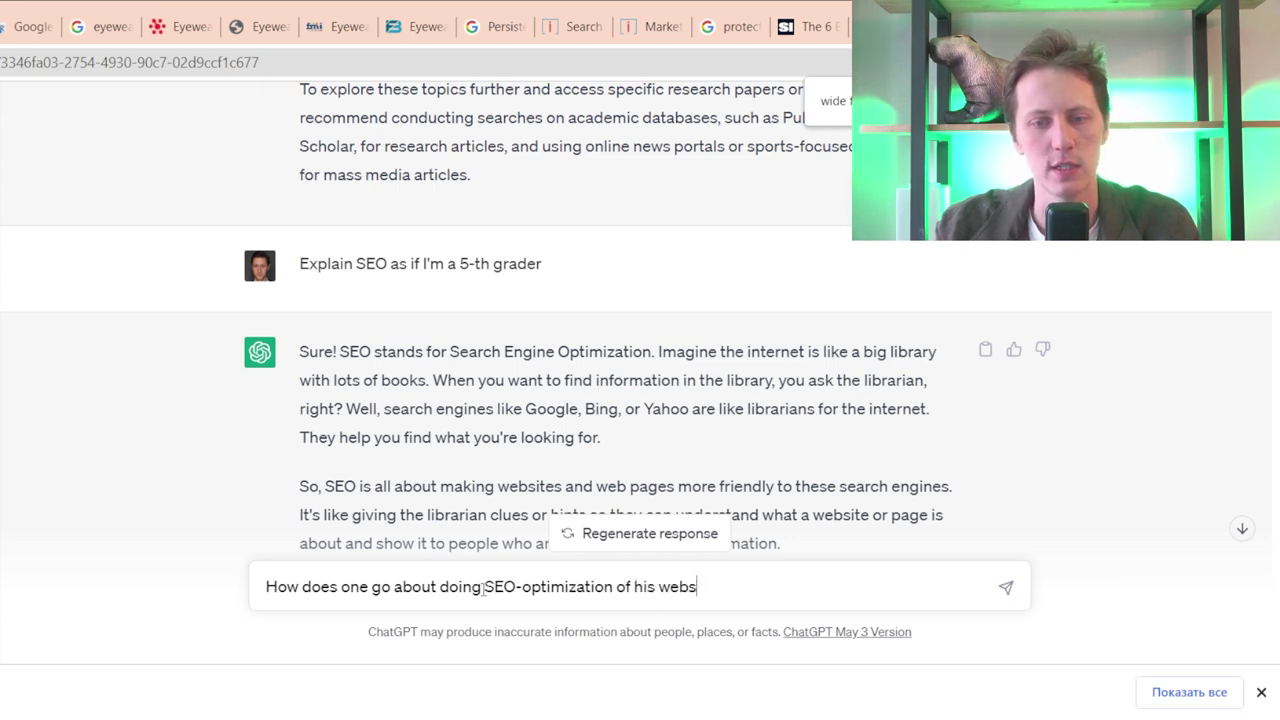
type("ite?")
key("Return")
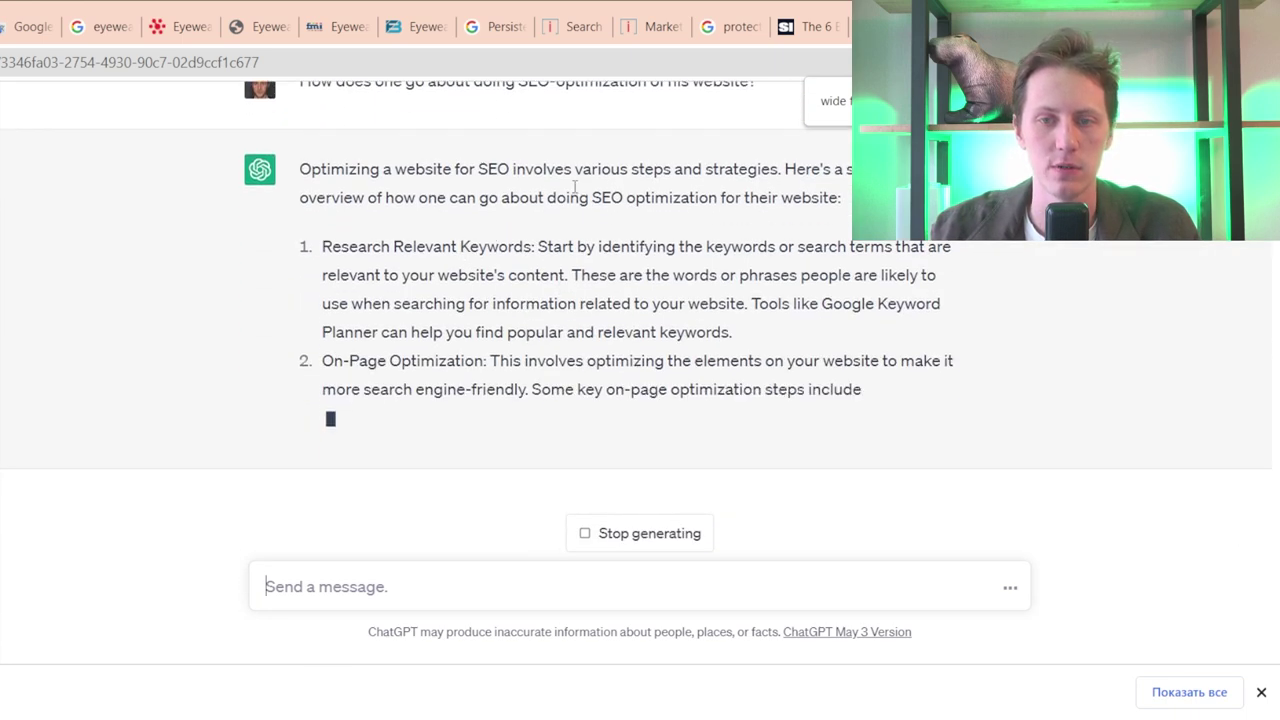
- Read the start of the website optimization answer, highlighting the full item on researching relevant keywords
scroll(497, 222, "up", 2)
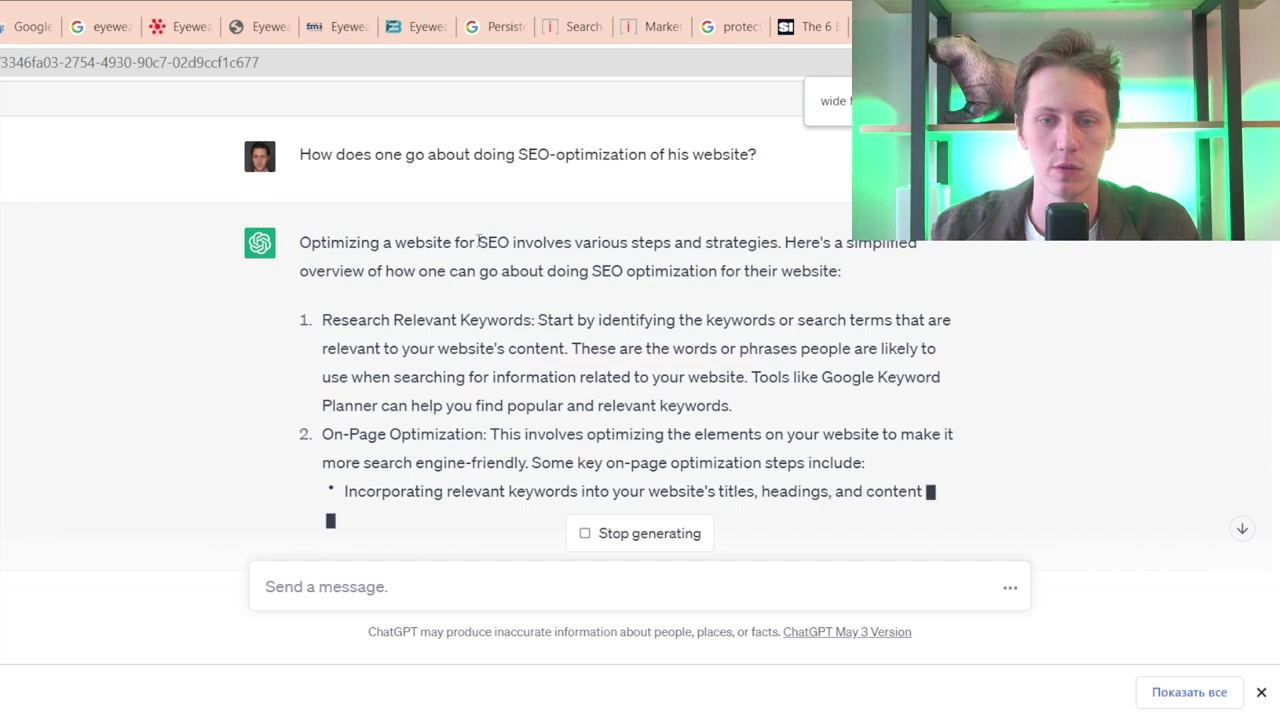
left_click_drag(478, 242, 535, 348)
left_click(597, 424)
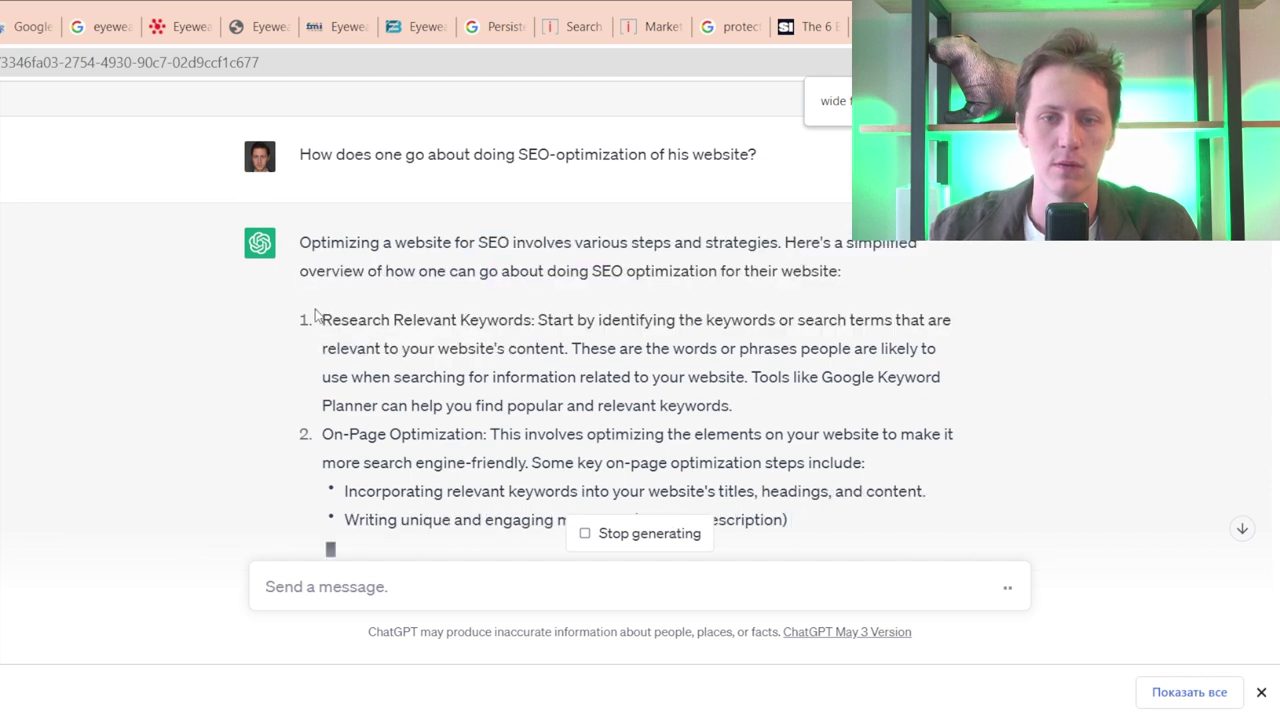
left_click_drag(318, 318, 800, 404)
scroll(800, 404, "down", 2)
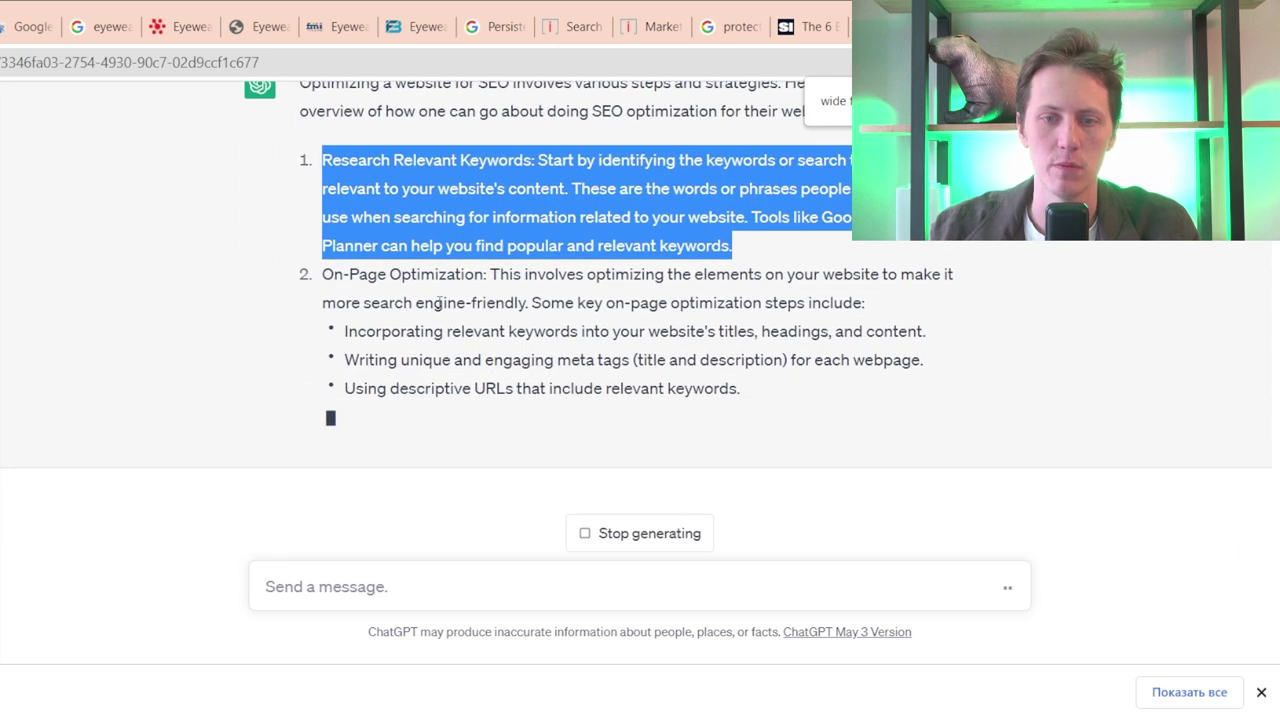
scroll(340, 231, "up", 2)
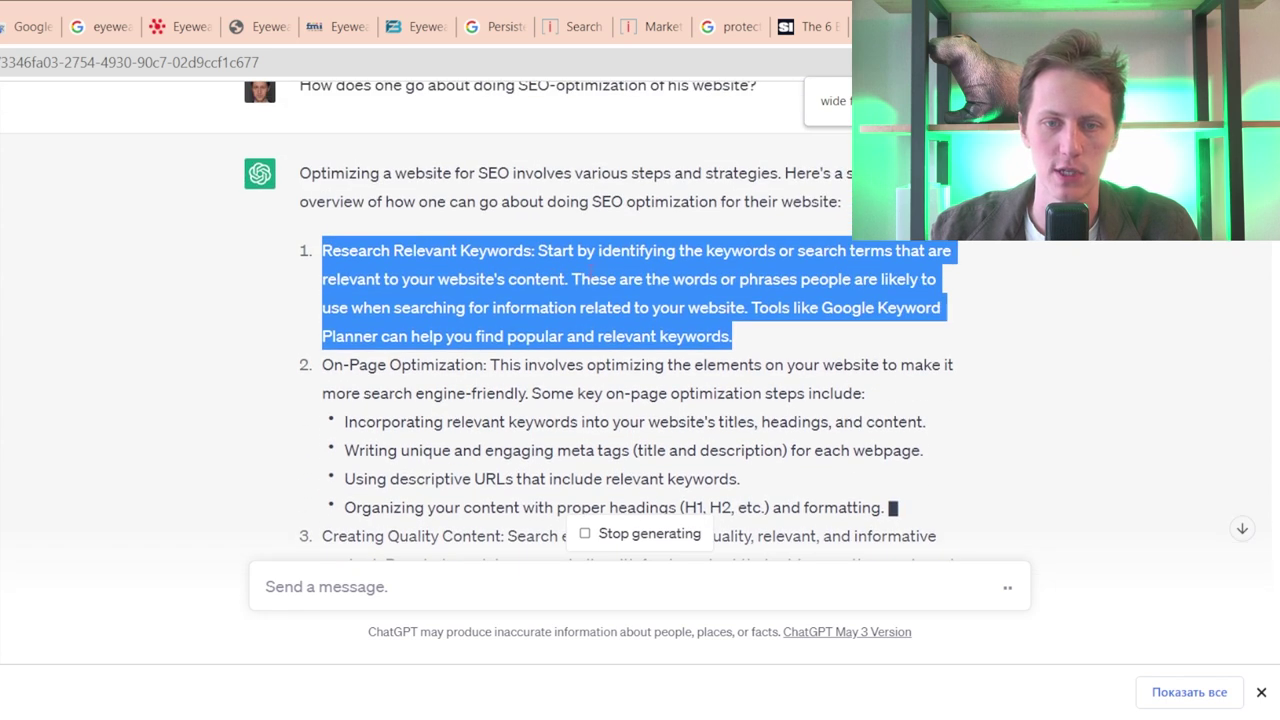
- Examine the On-Page Optimization item, highlighting its points on keywords, meta tags, descriptive URLs and proper headings
left_click_drag(490, 366, 631, 394)
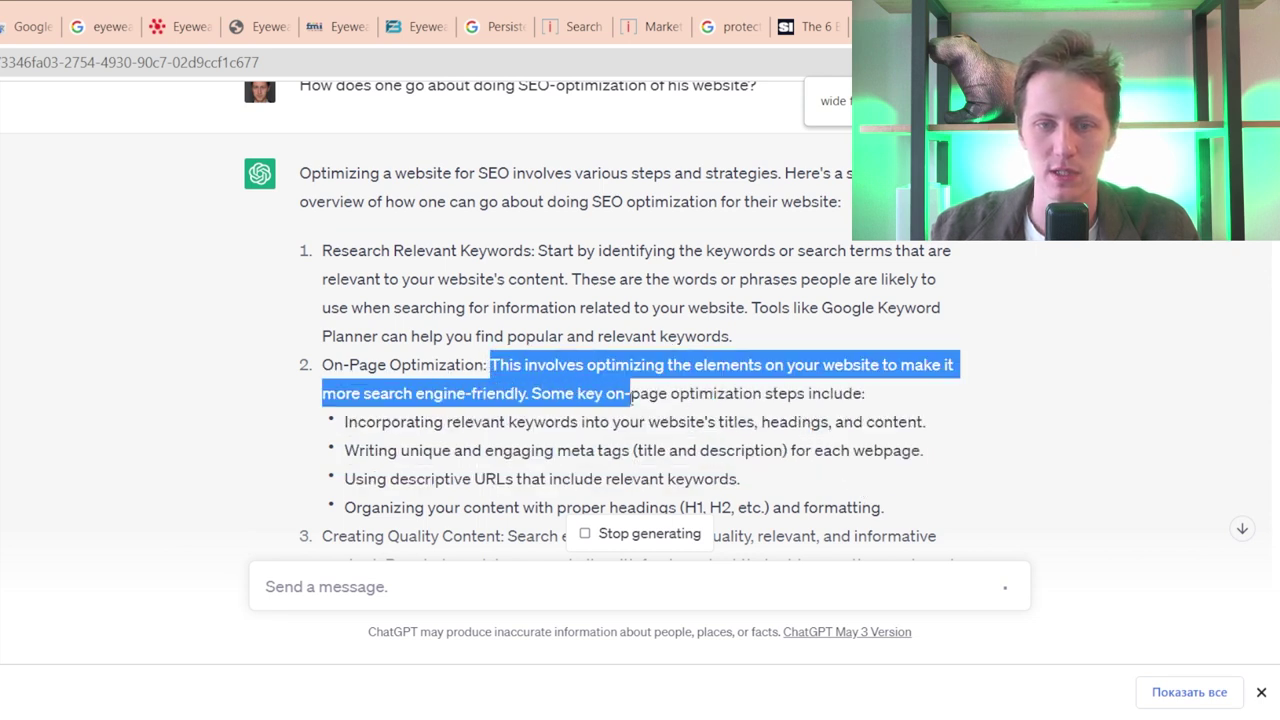
left_click_drag(402, 423, 826, 421)
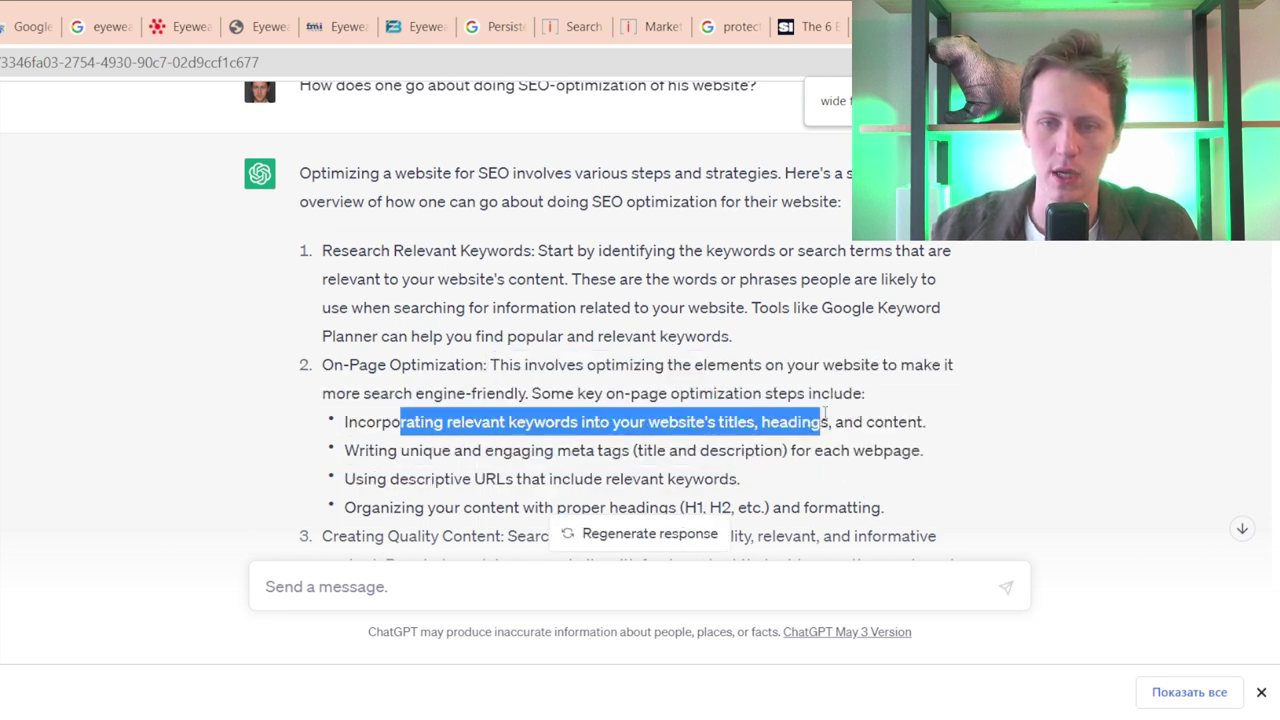
left_click_drag(366, 450, 698, 450)
scroll(491, 451, "down", 3)
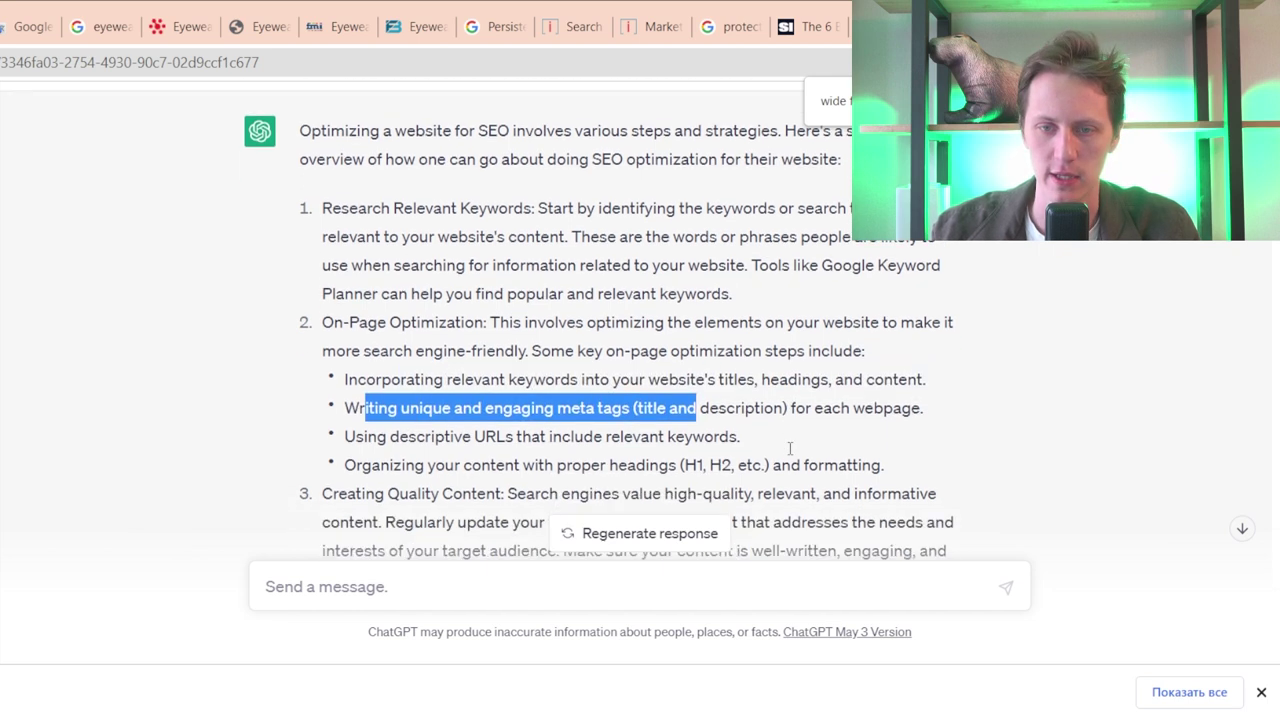
left_click_drag(380, 276, 688, 268)
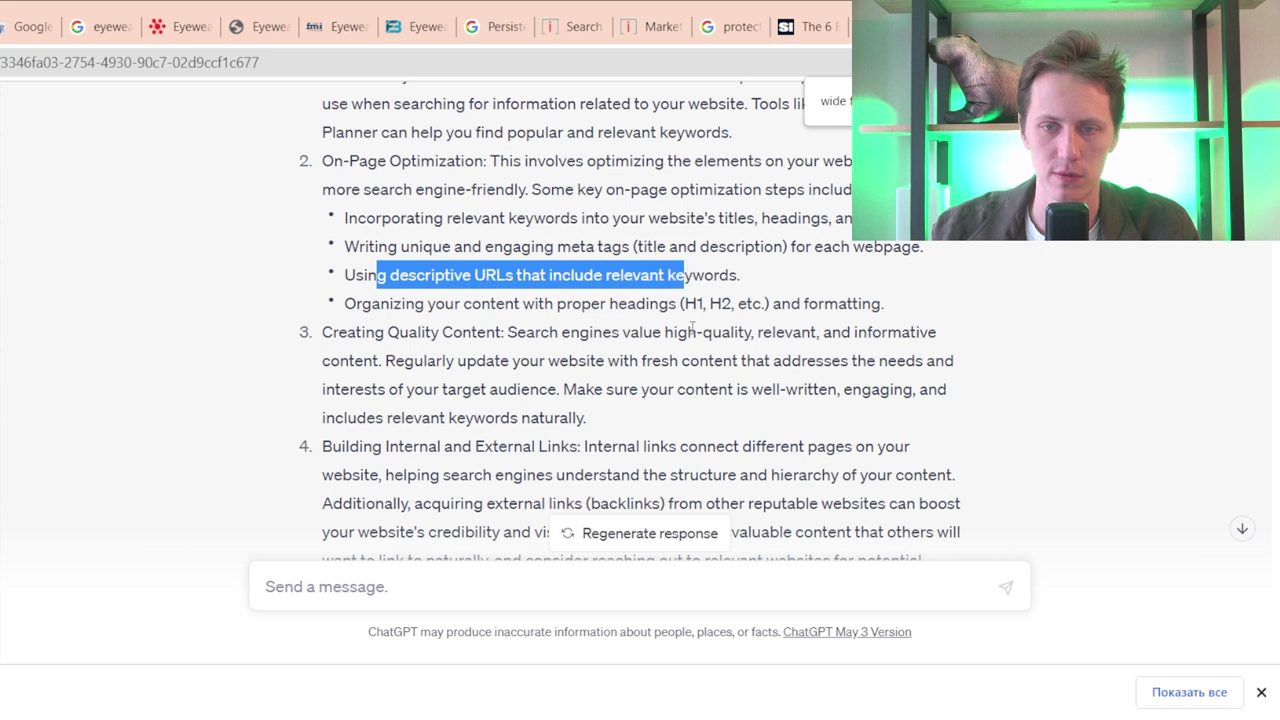
left_click_drag(388, 305, 785, 322)
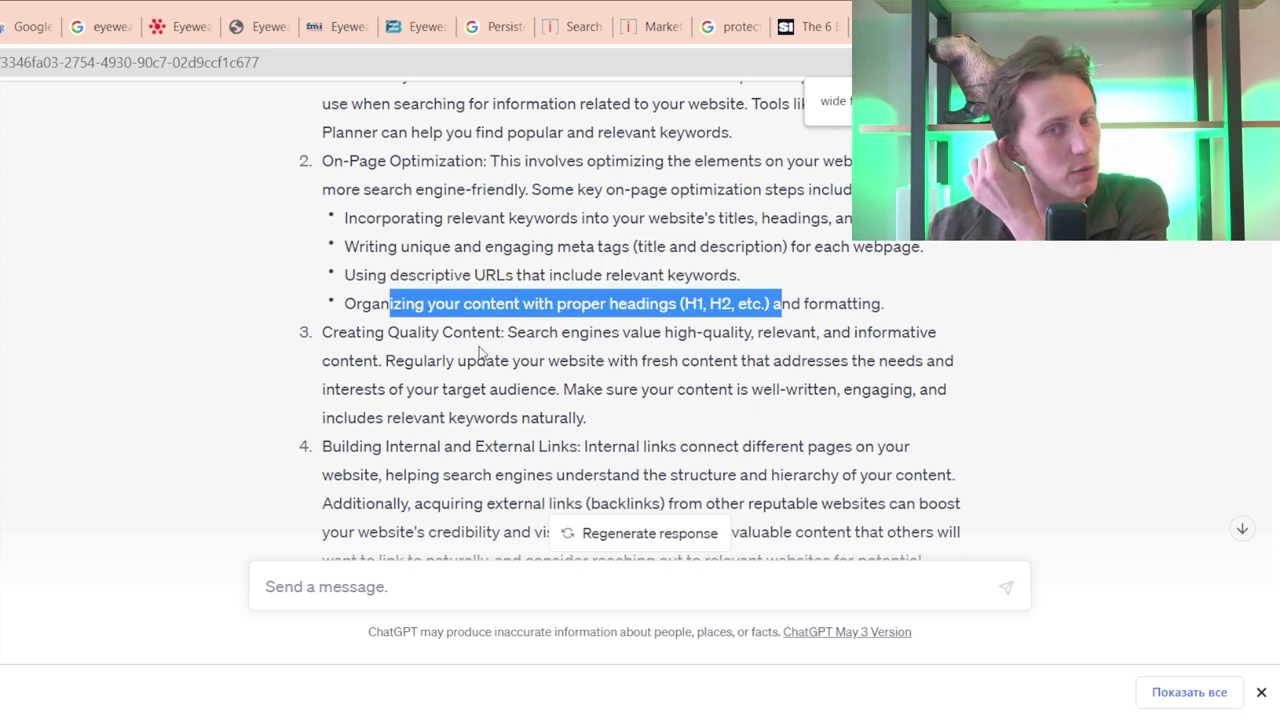
scroll(481, 352, "down", 1)
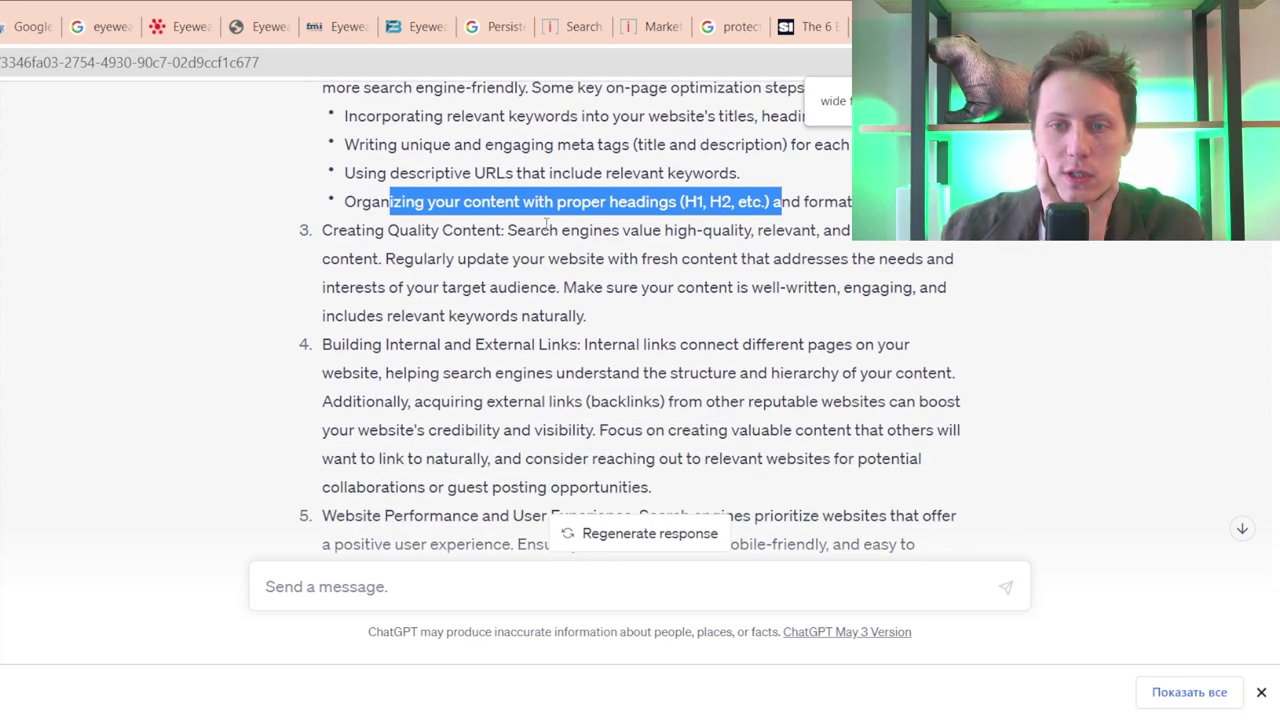
- Read the remaining SEO optimization items, highlighting the quality content item and the heading on building internal and external links
left_click_drag(518, 230, 545, 316)
scroll(453, 195, "down", 2)
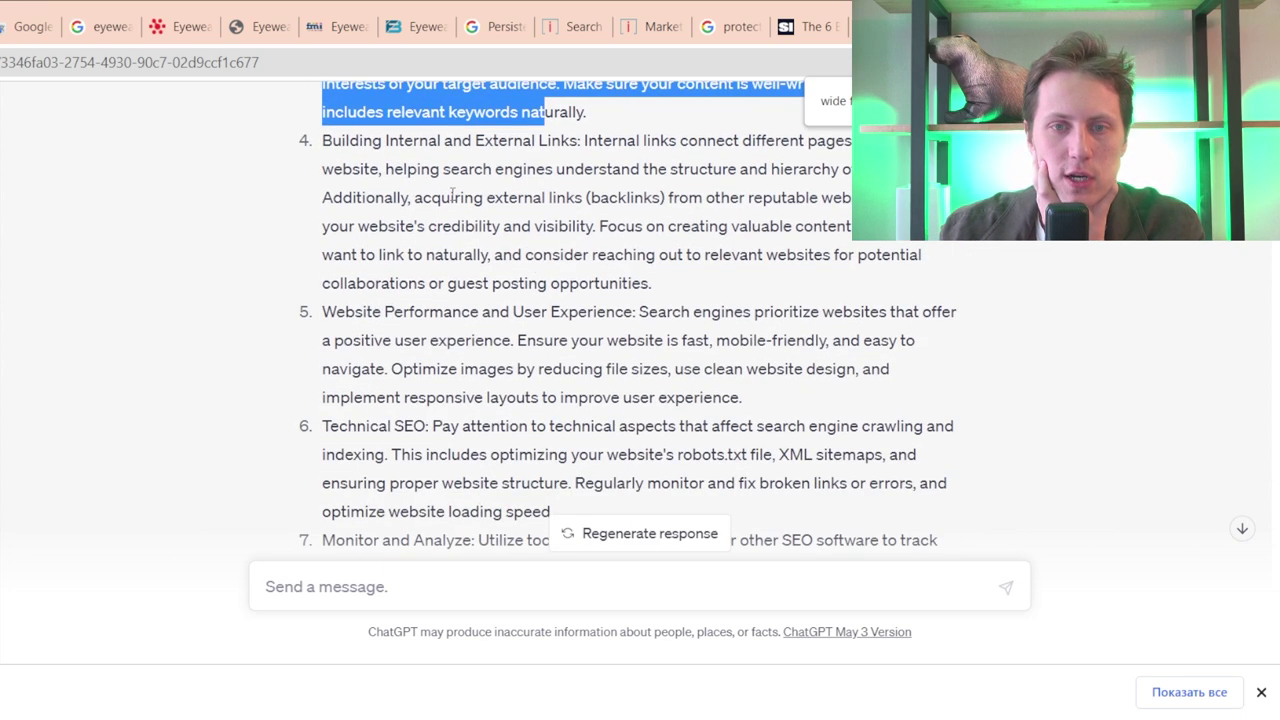
left_click_drag(364, 139, 579, 142)
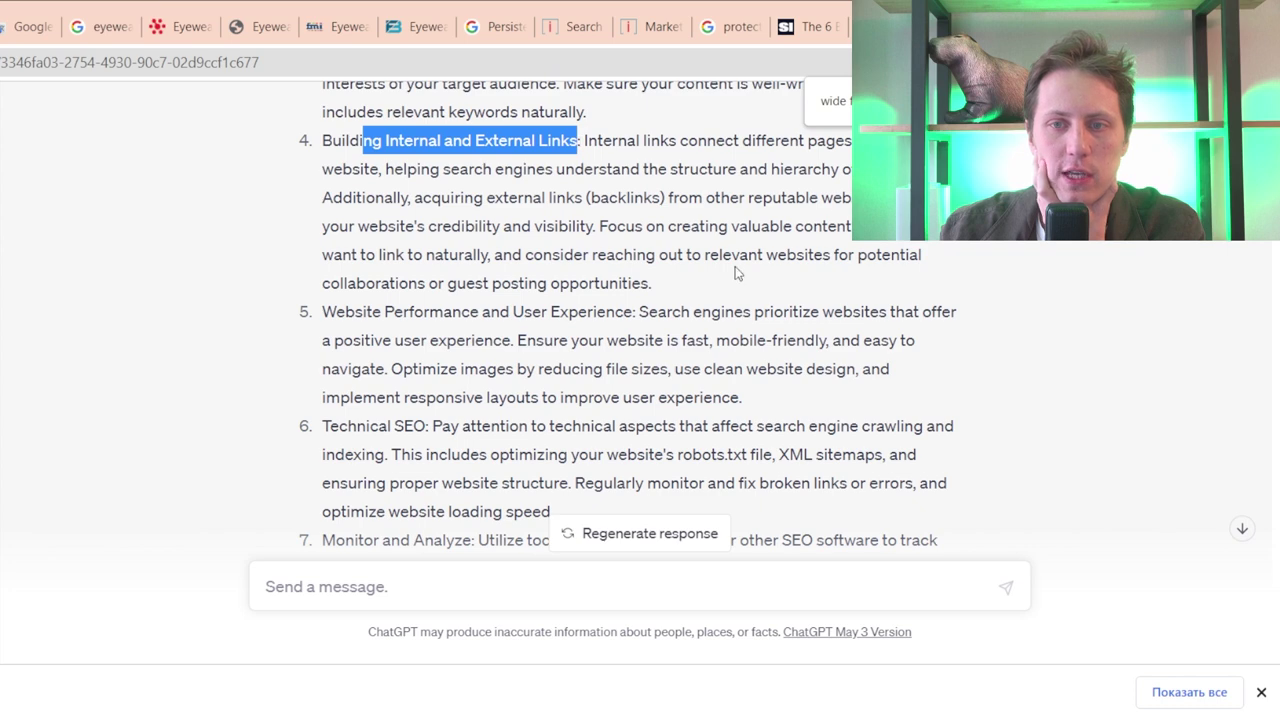
scroll(578, 276, "down", 3)
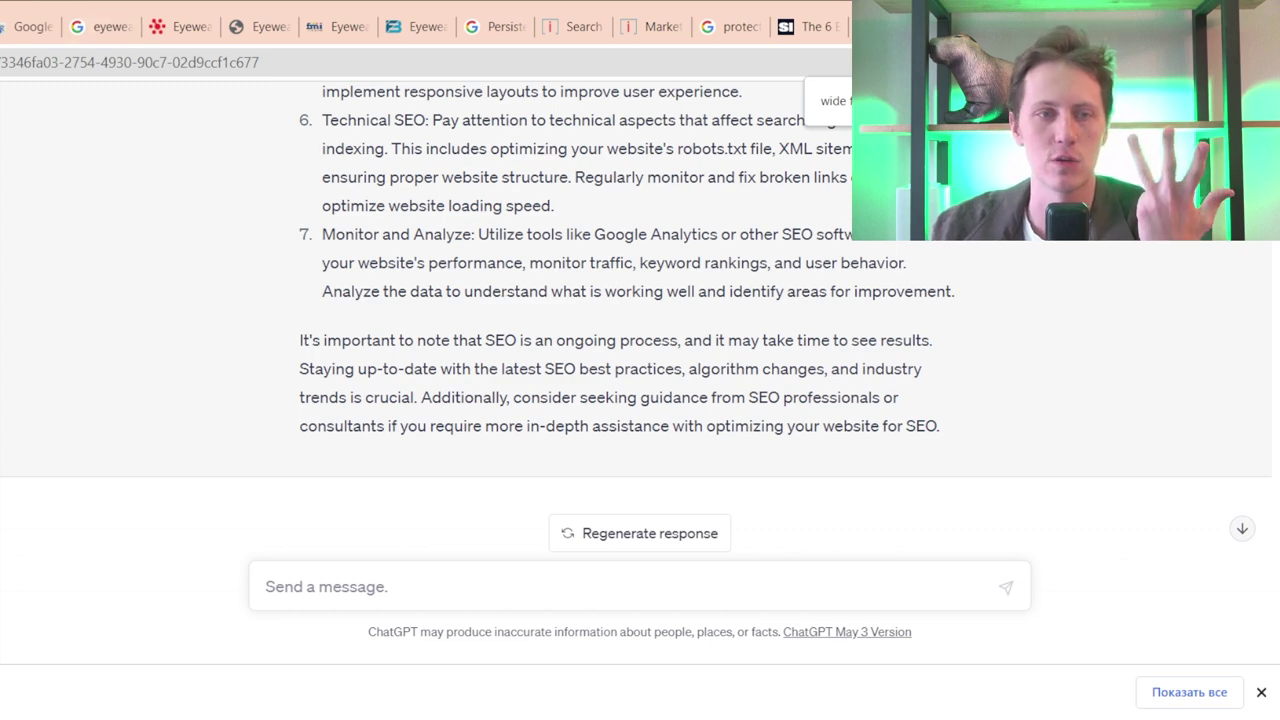
- Switch to the Diploma-test LaTeX source and add an empty section command below the "Target audience analysis and segmentation" subsection
left_click(2, 26)
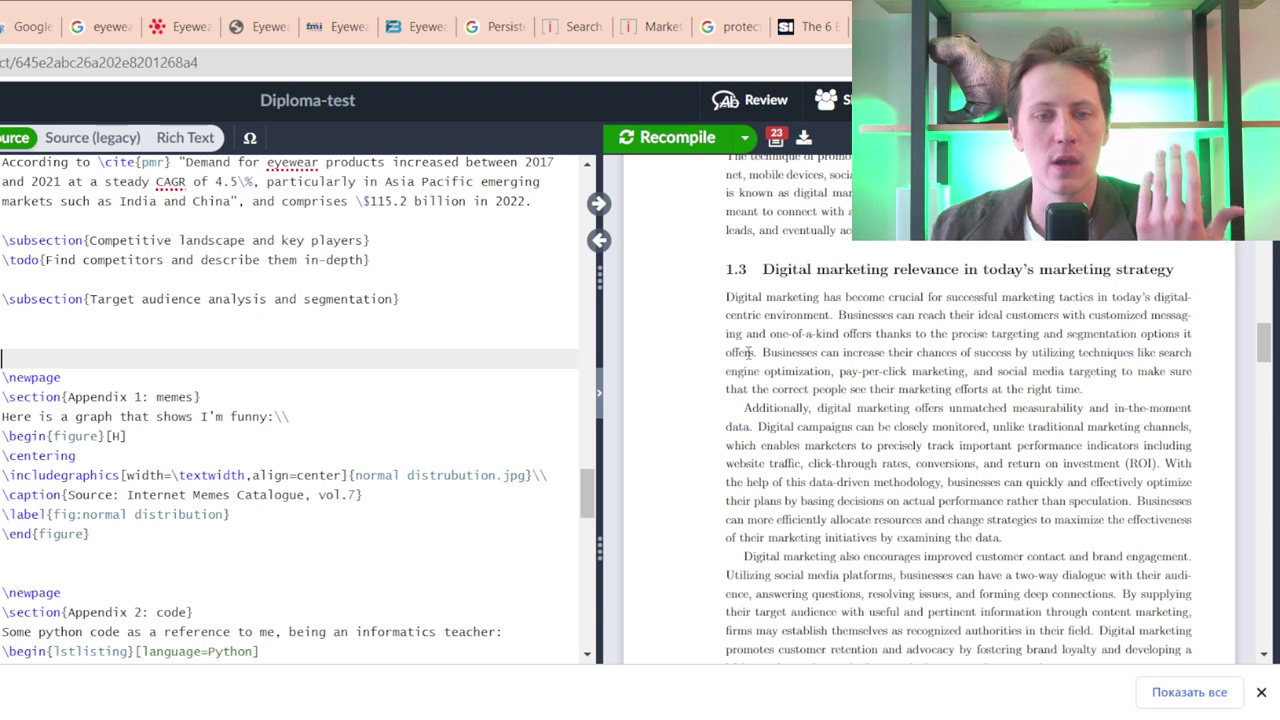
left_click(120, 320)
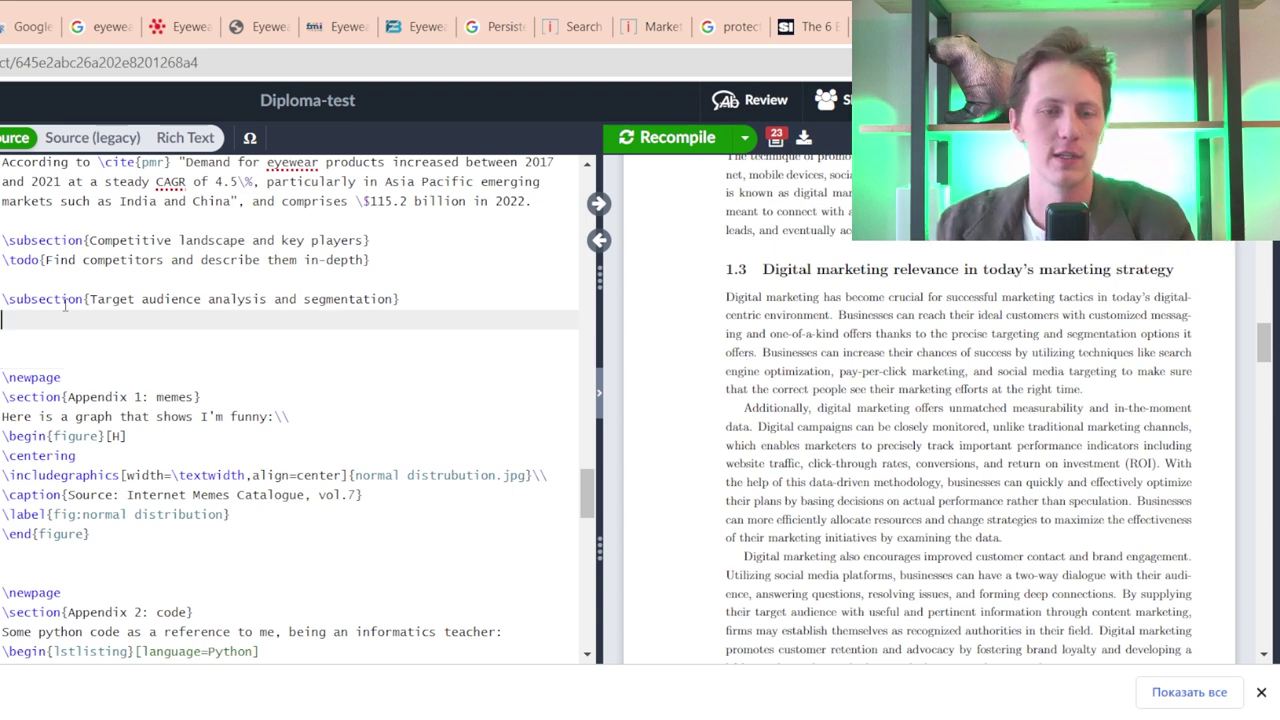
key("Return")
type("\\section{")
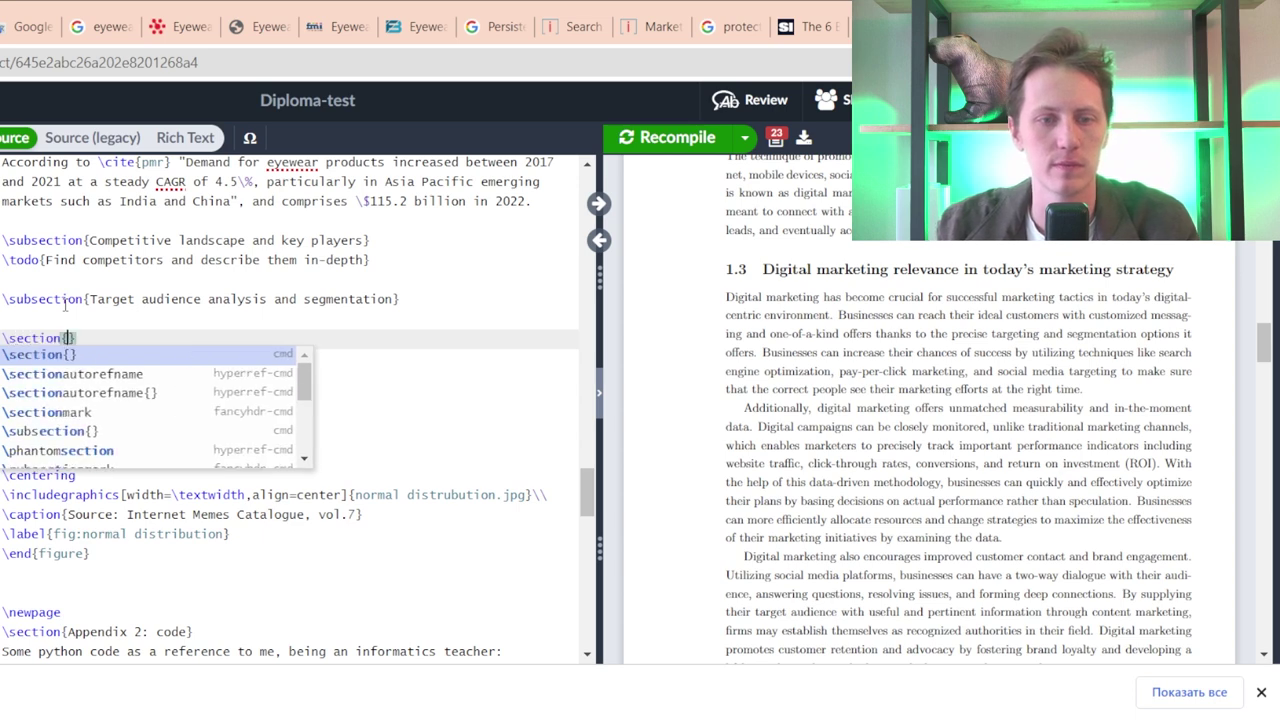
key("Escape")
- Find the glasses store paper outline in the earlier ChatGPT conversation by searching the page for "structure", down to part III
key("ctrl+Tab")
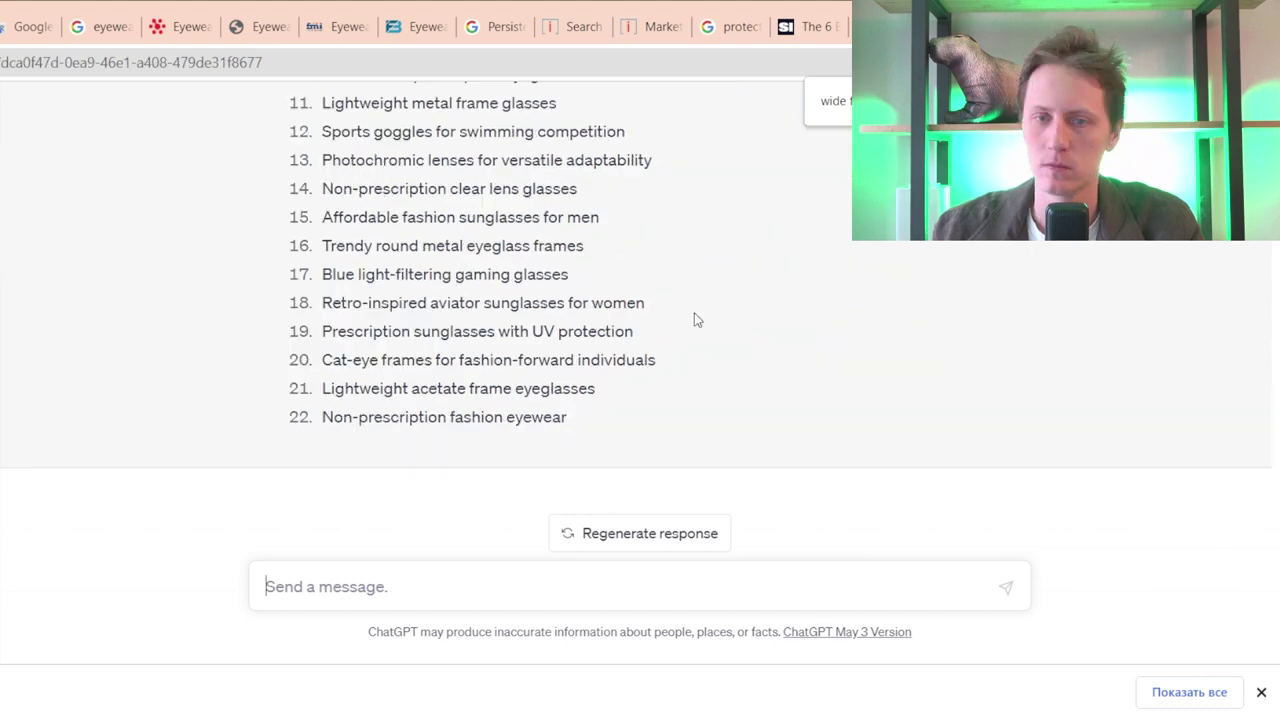
scroll(554, 307, "up", 10)
scroll(554, 307, "up", 15)
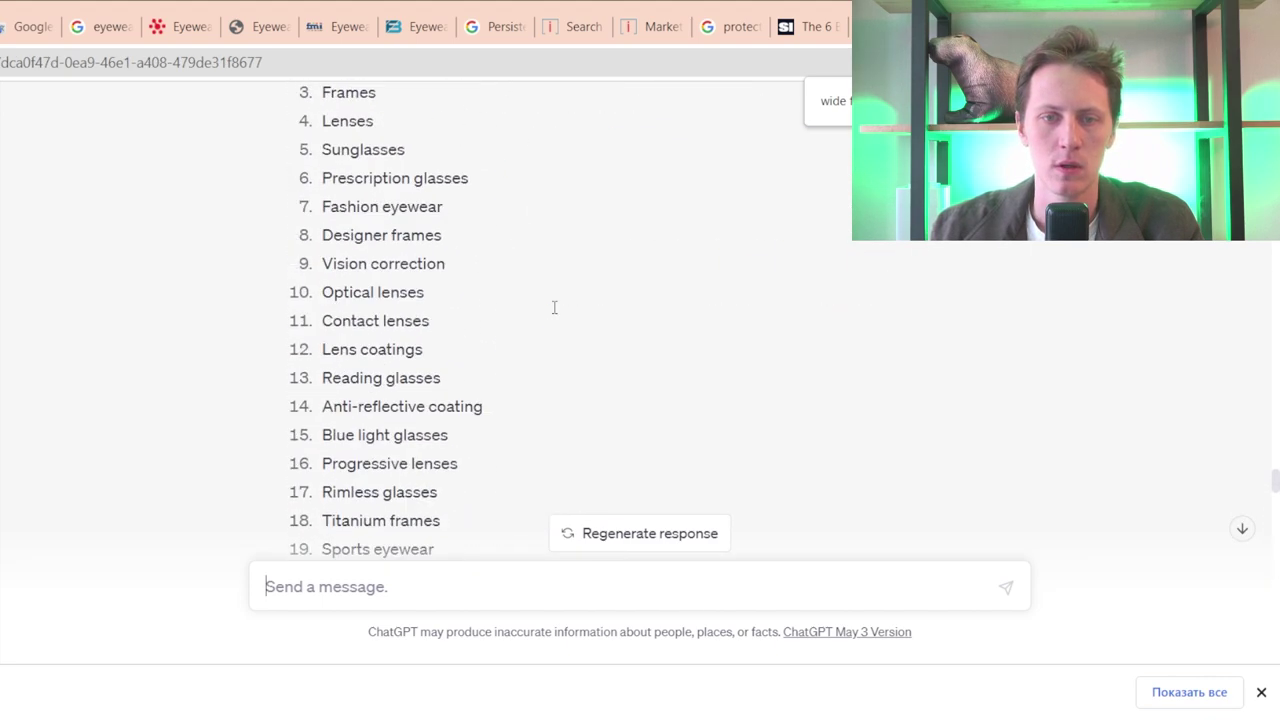
scroll(554, 309, "up", 15)
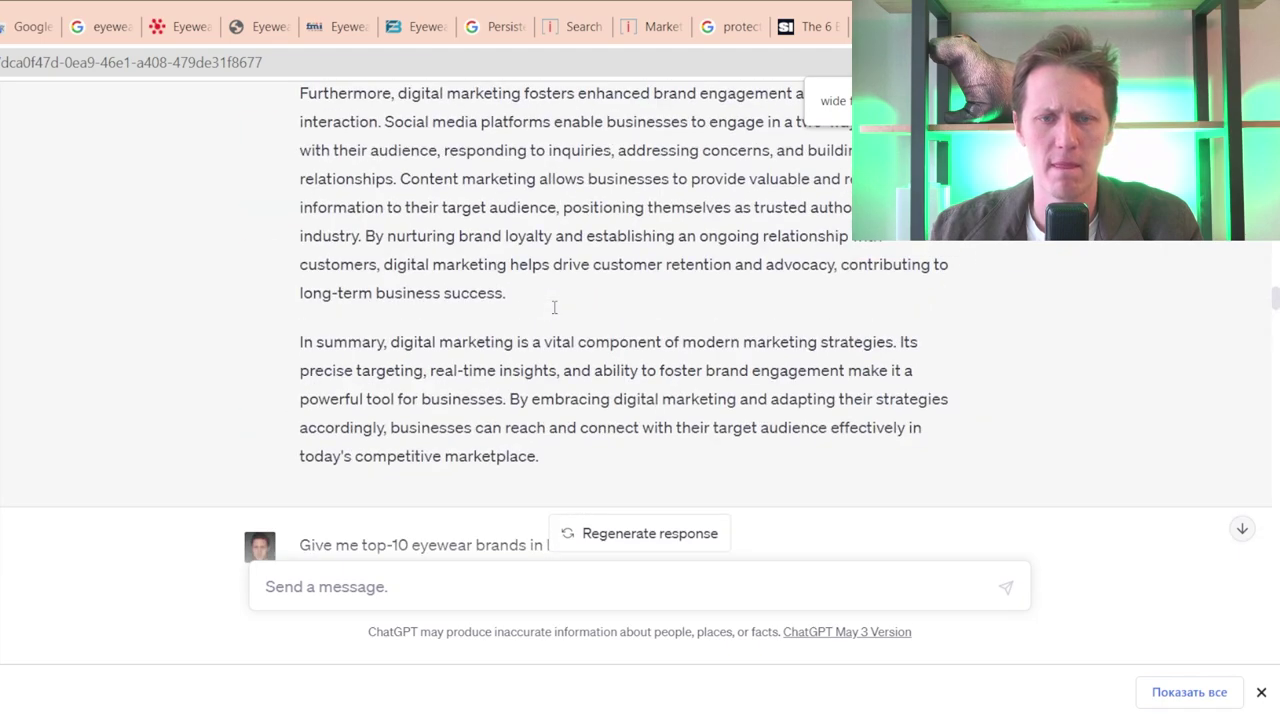
scroll(553, 307, "up", 5)
key("ctrl+f")
type("stru")
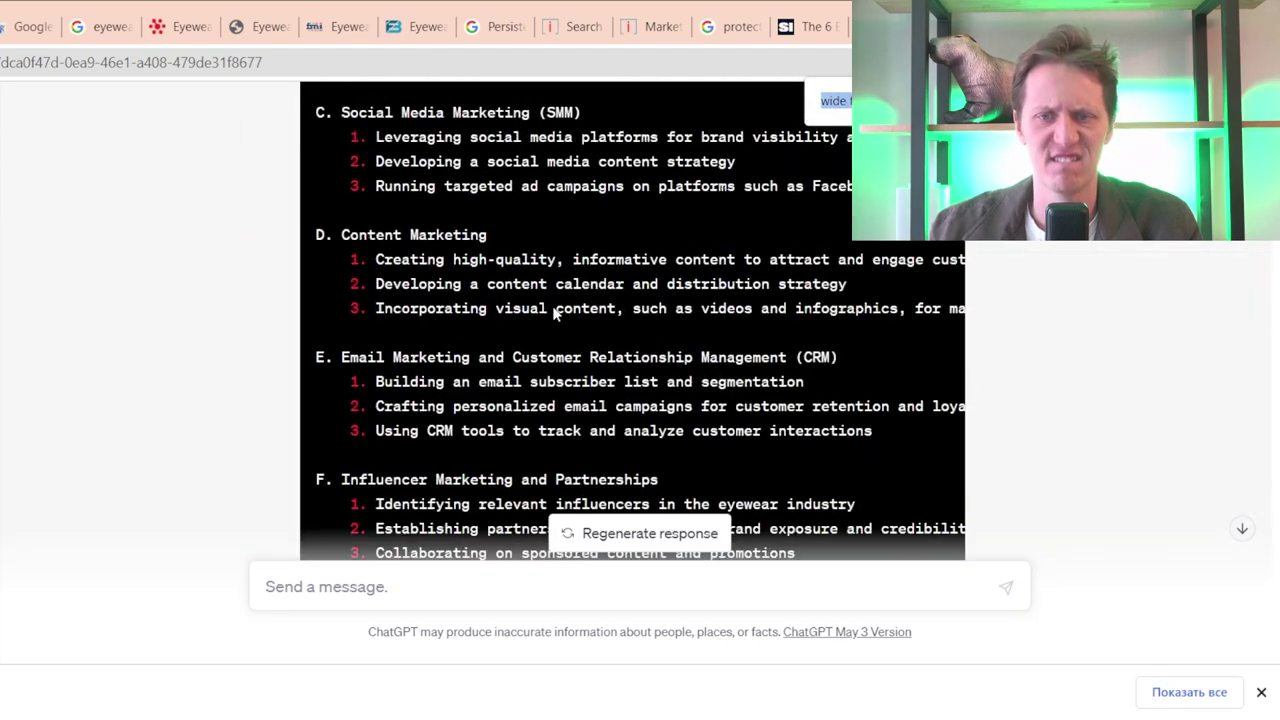
type("cture")
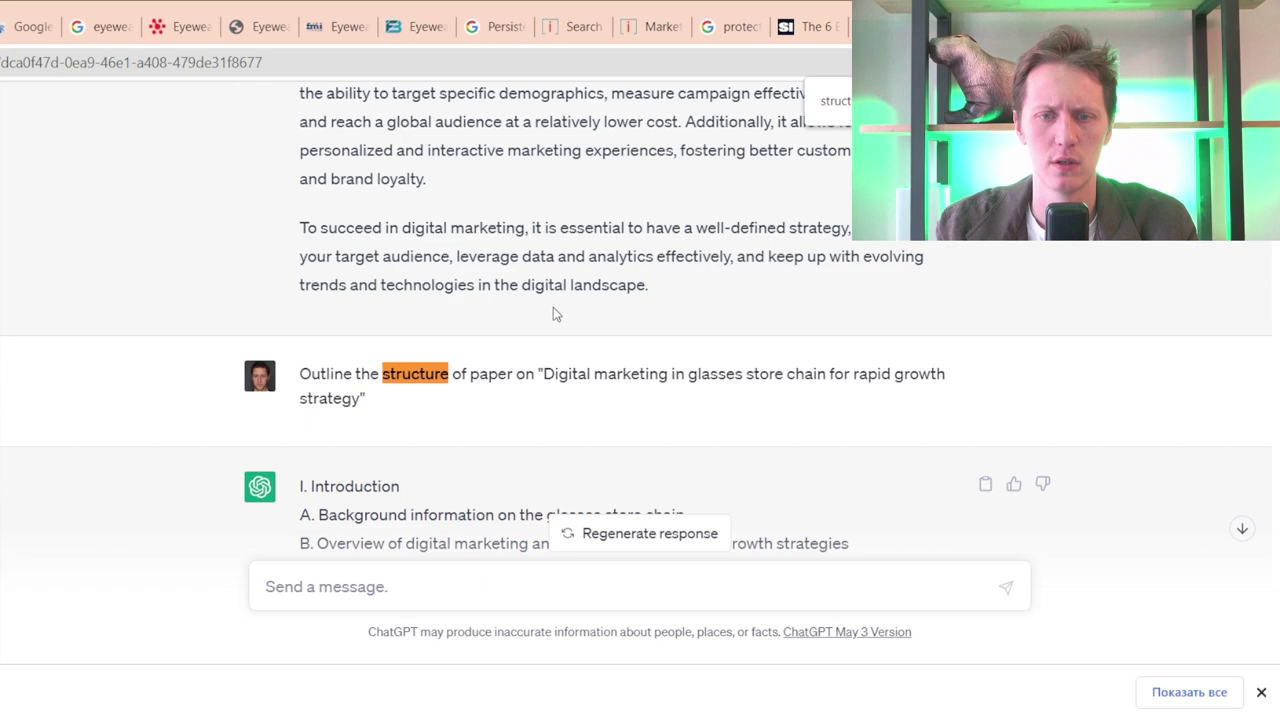
scroll(565, 352, "down", 4)
scroll(565, 352, "down", 1)
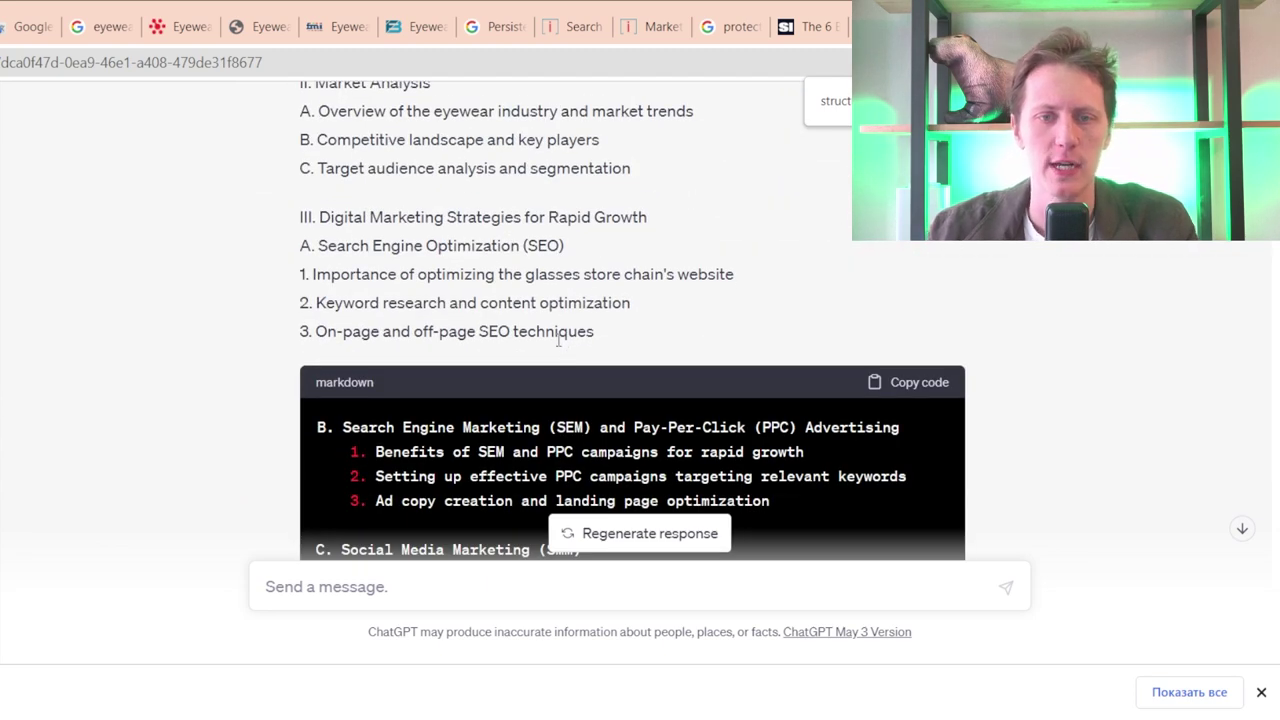
- Copy the outline heading "Digital Marketing Strategies for Rapid Growth" into the empty section command as its title
left_click_drag(318, 217, 720, 217)
key("ctrl+c")
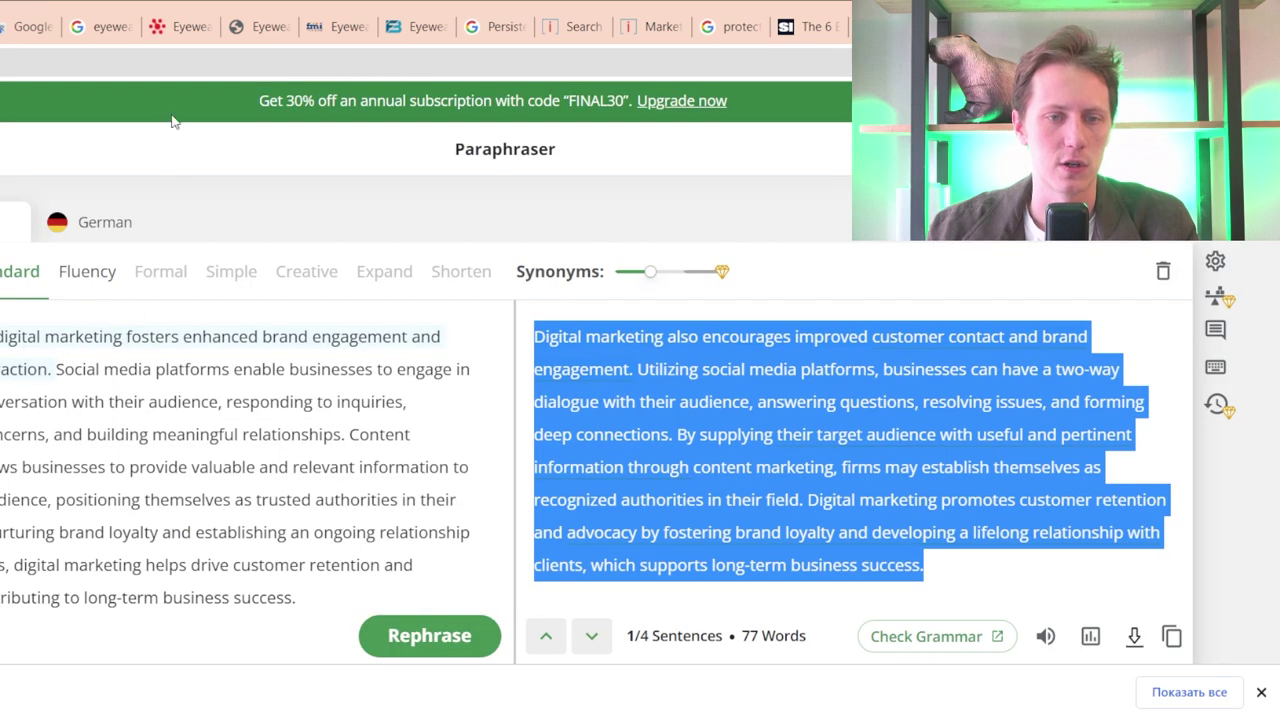
left_click(2, 26)
key("ctrl+v")
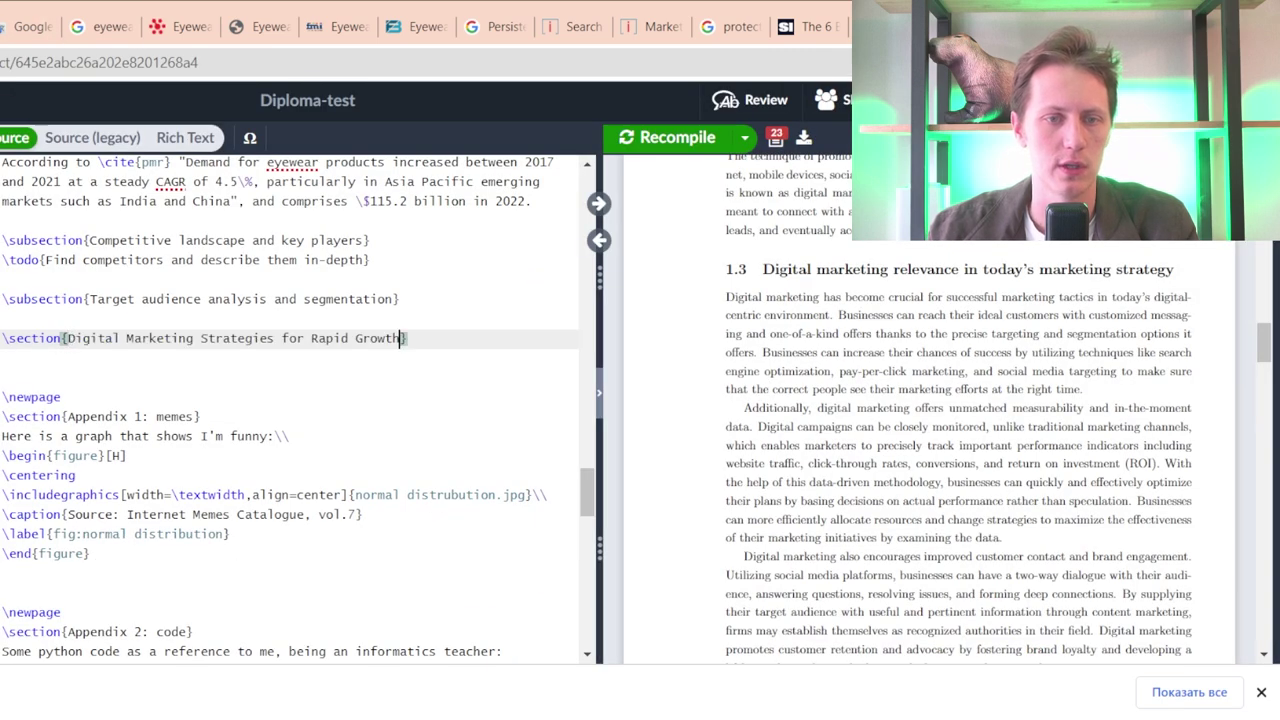
- Add a subsection titled "Search Engine Optimization (SEO)" from the outline under the Digital Marketing Strategies section
key("ctrl+Tab")
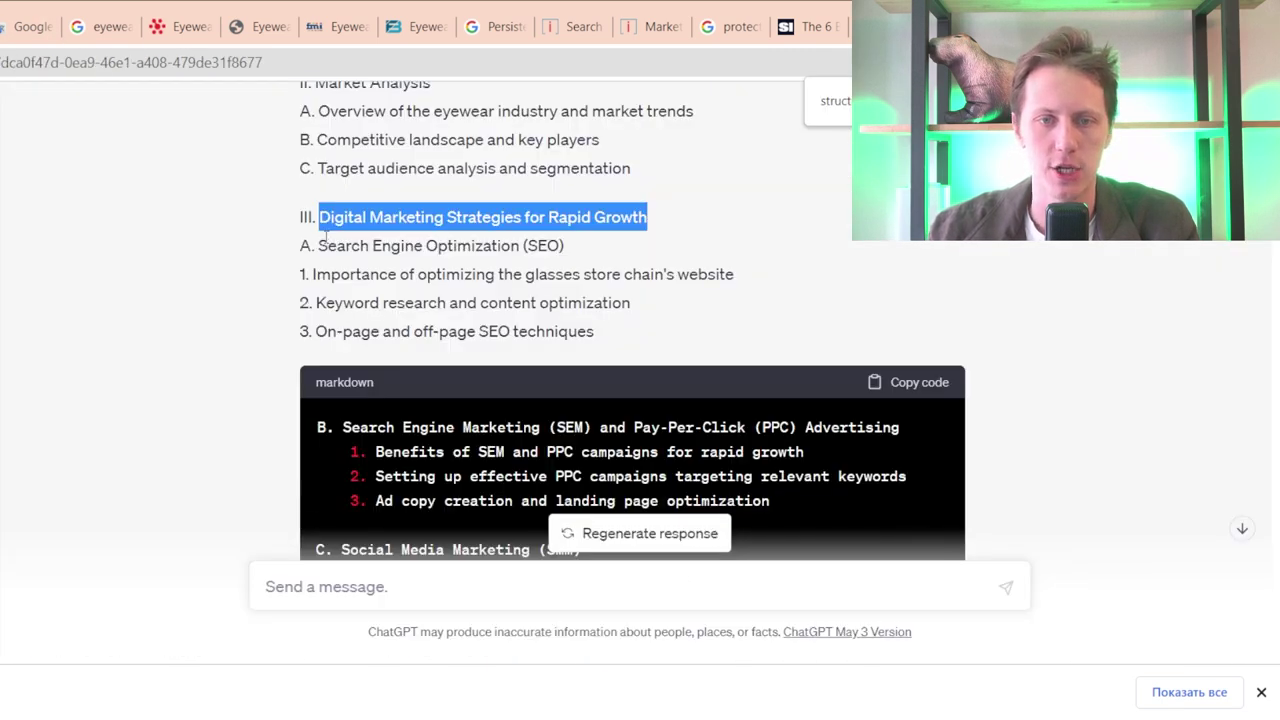
left_click_drag(319, 244, 582, 253)
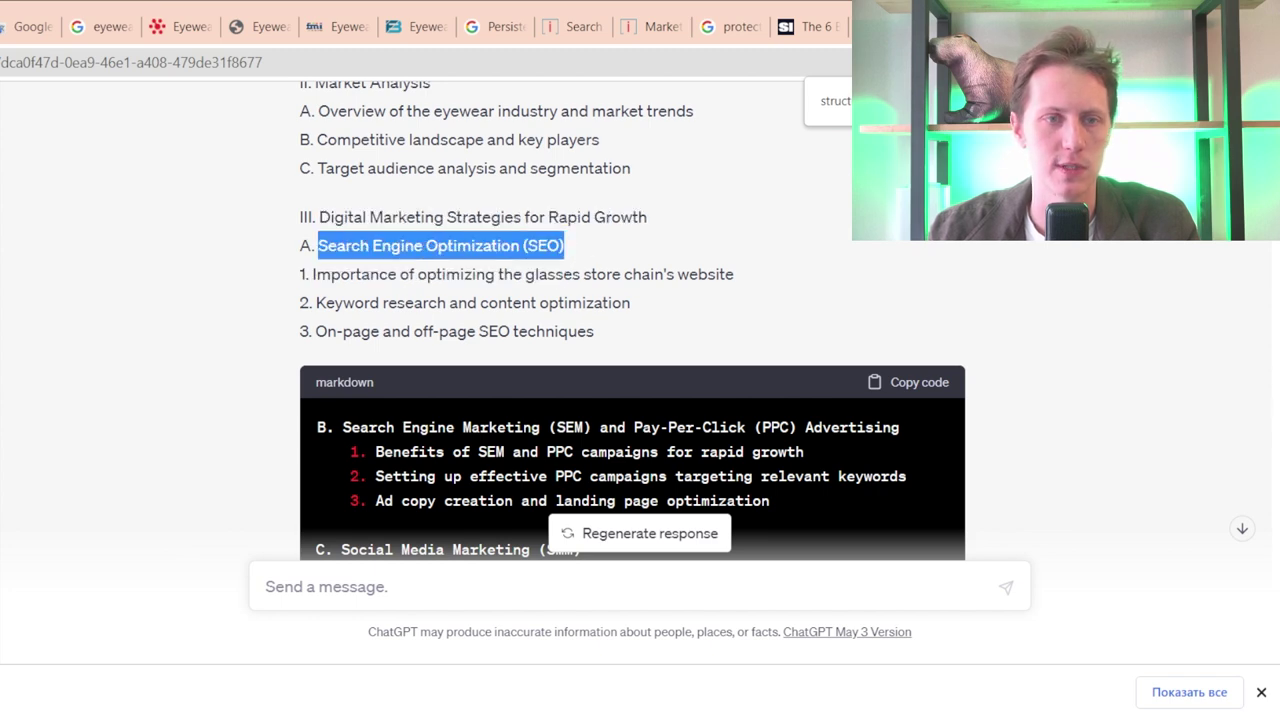
key("ctrl+Tab")
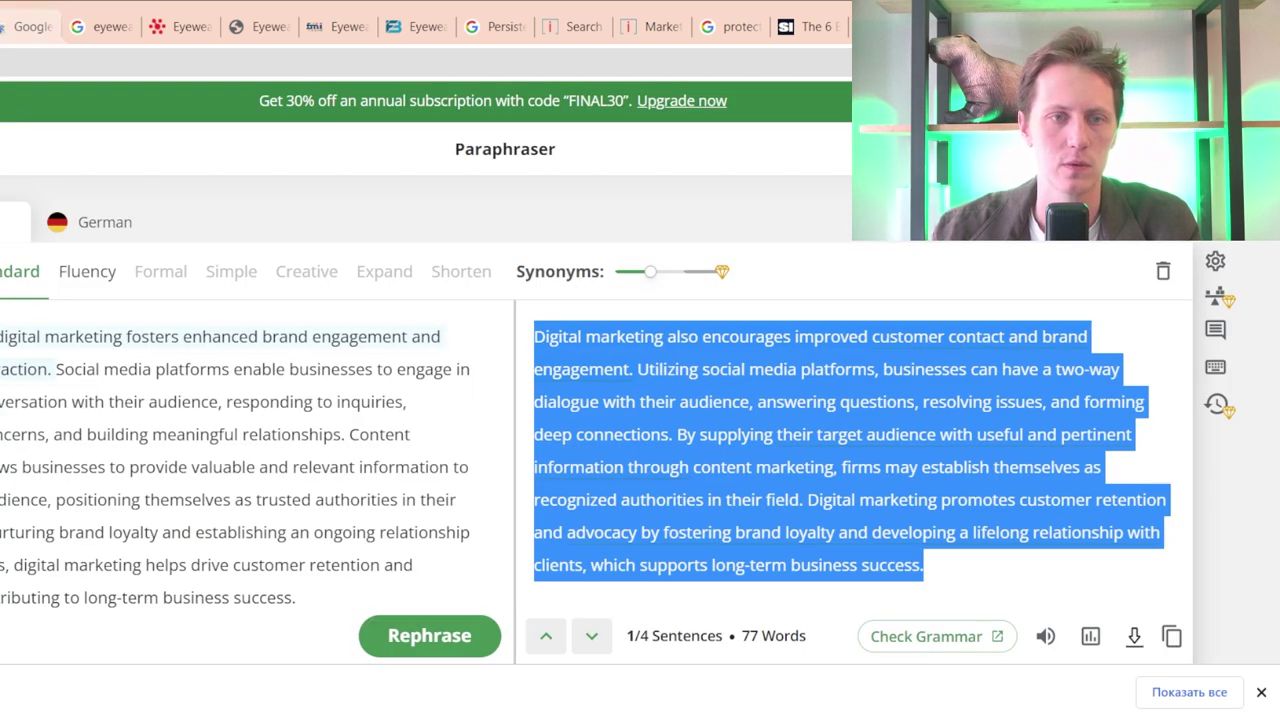
key("ctrl+shift+Tab")
key("ctrl+shift+Tab")
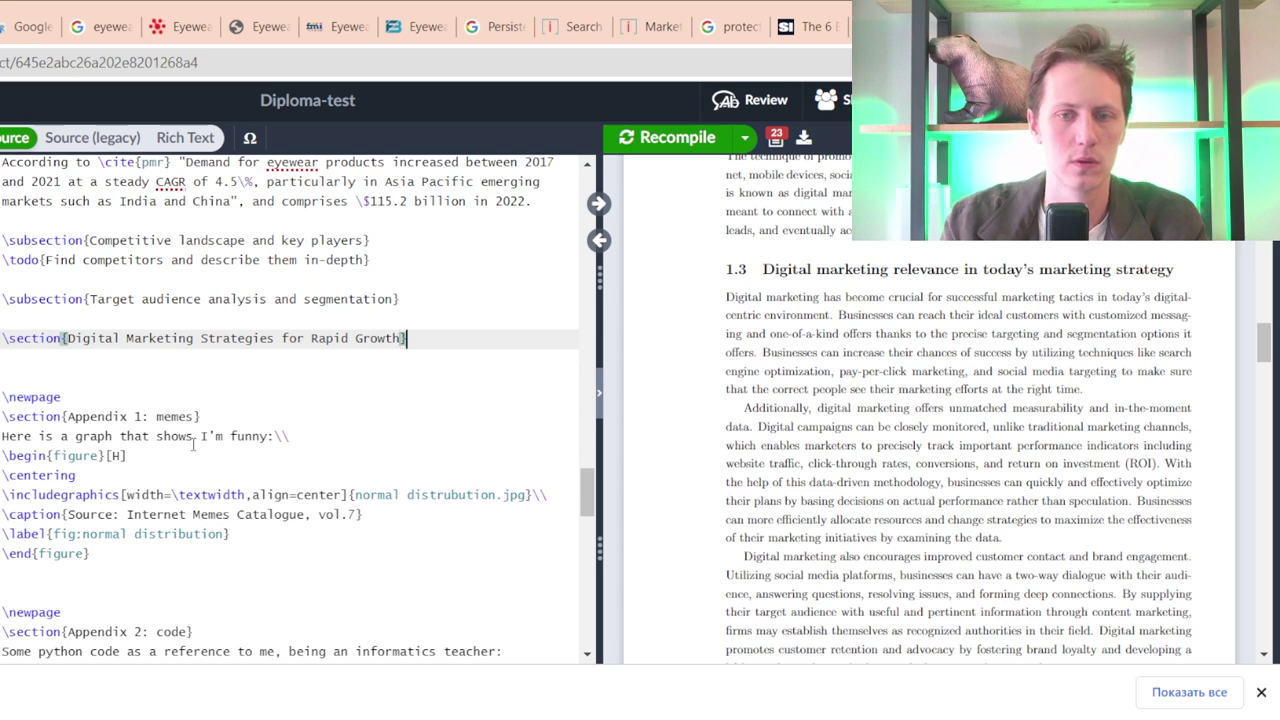
key("Return")
type("\\subsection")
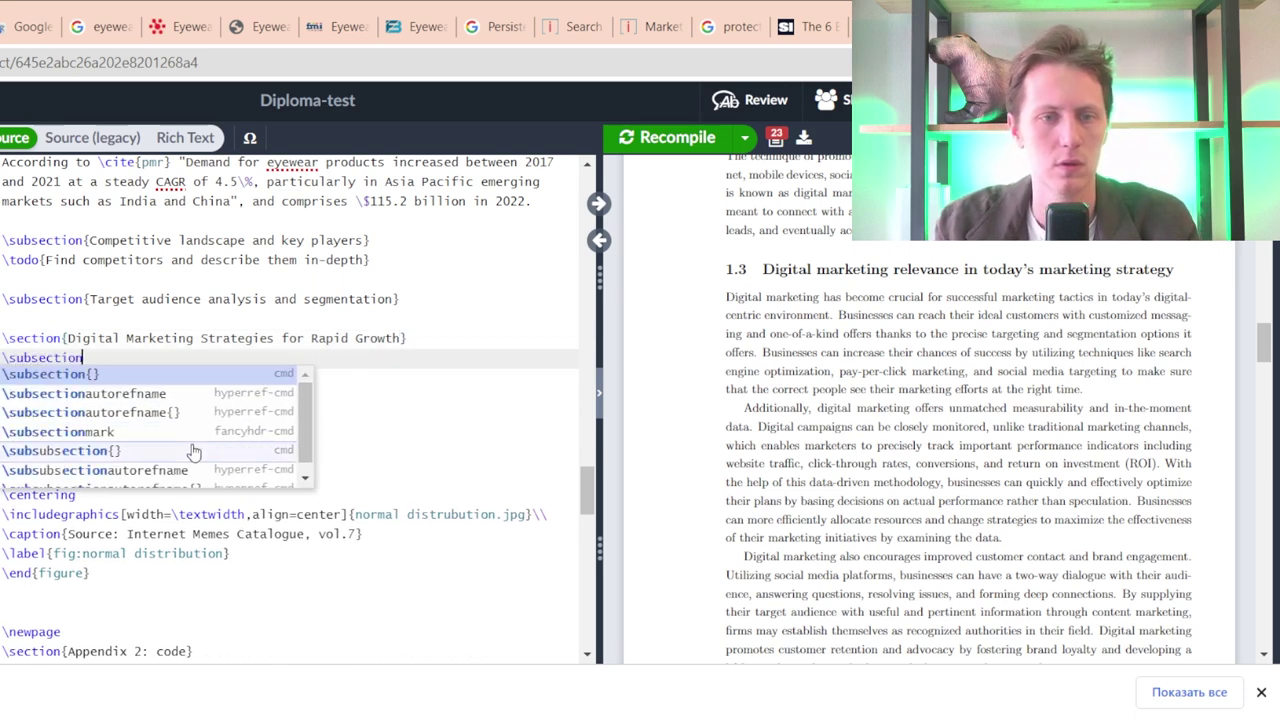
key("Return")
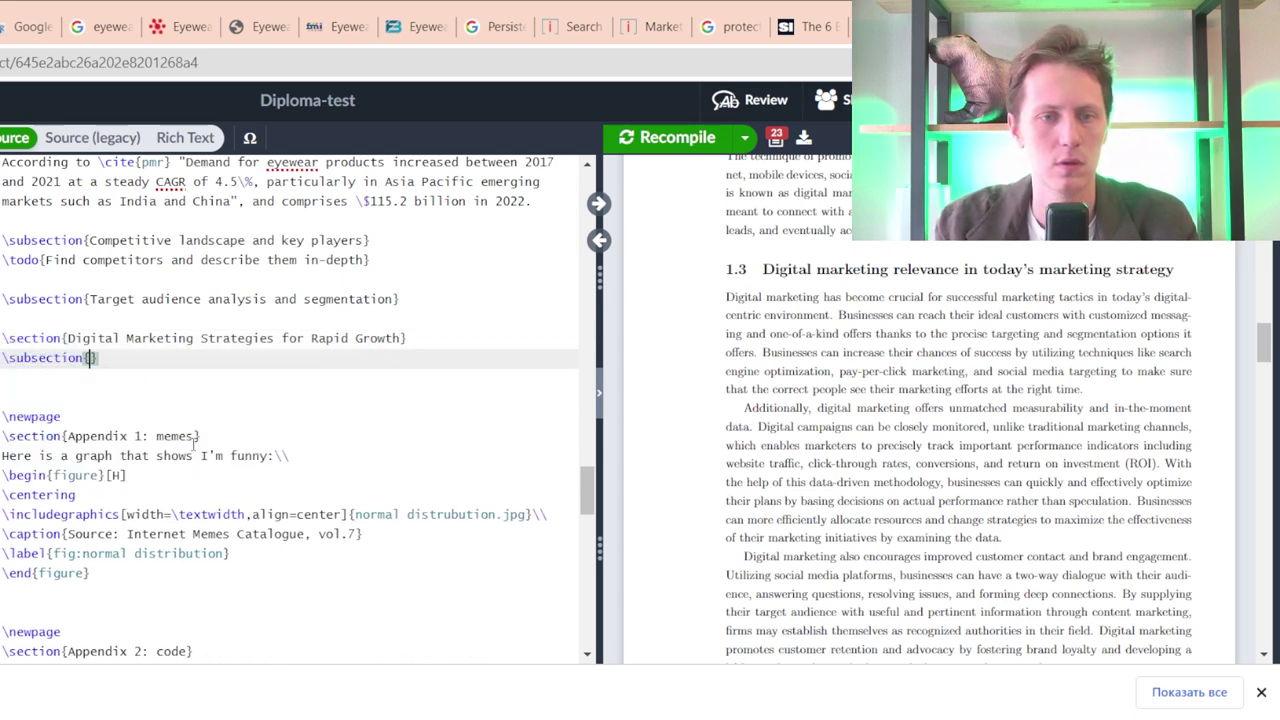
type("Search Engine Optimization (SEO)}")
key("Return")
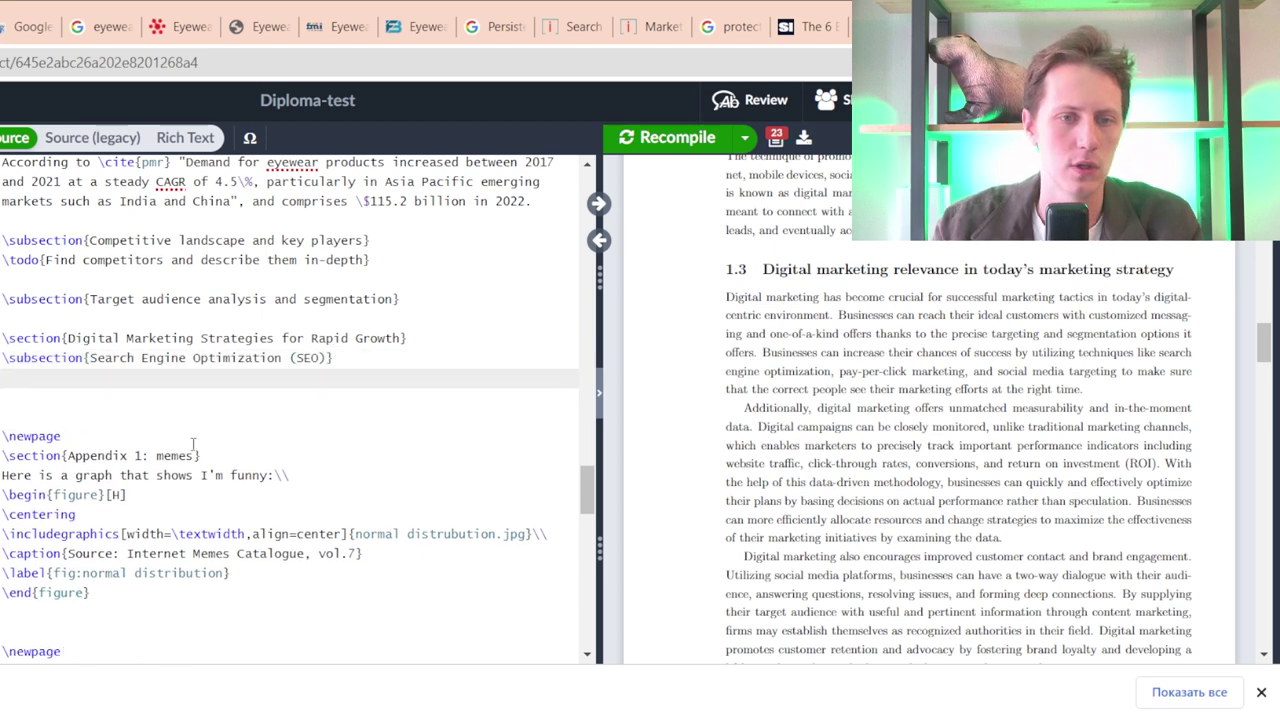
- Insert a \newpage command on its own line directly above the Digital Marketing Strategies section
key("Up")
key("Up")
key("Up")
key("Return")
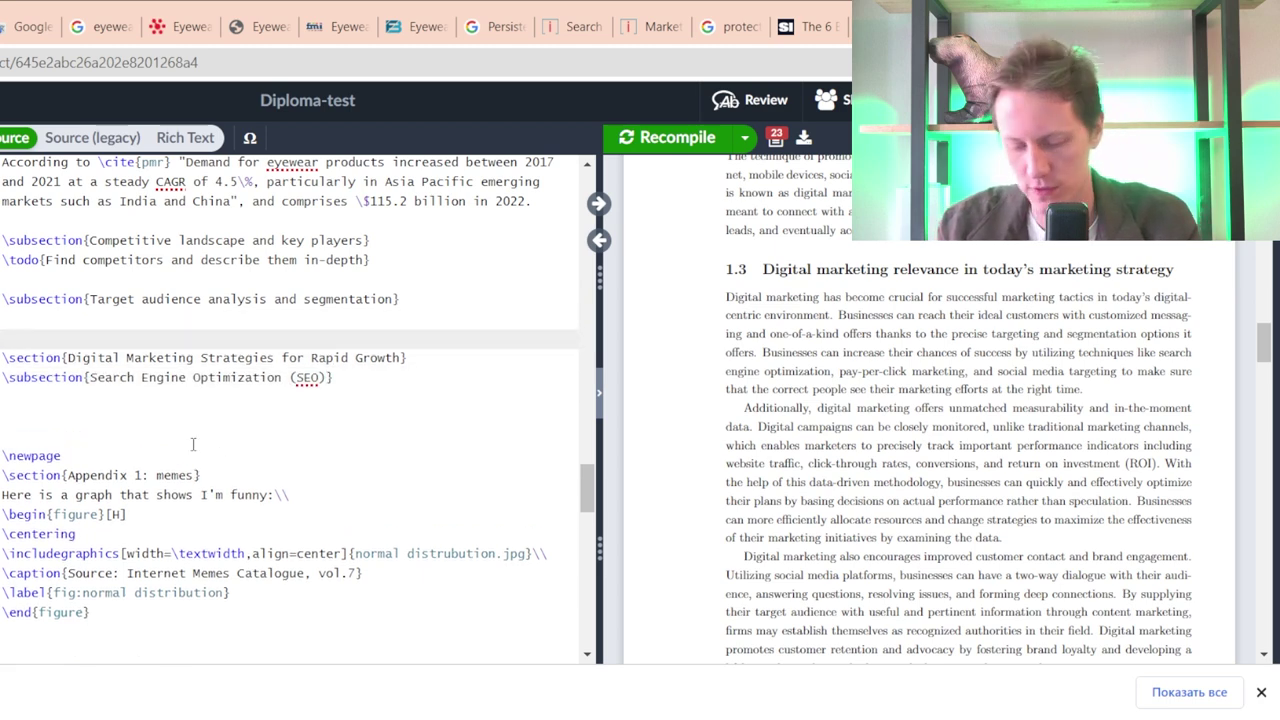
type("ewpage")
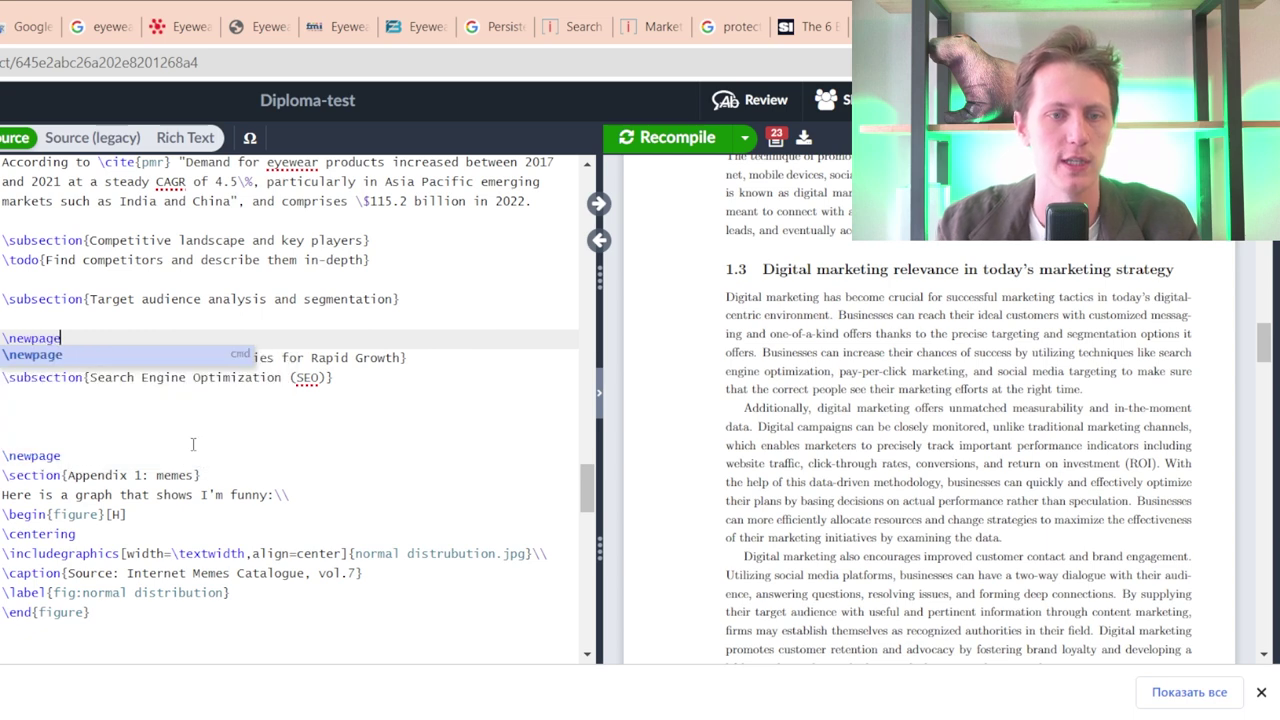
key("Escape")
- Add an empty \subsubsection{} command on the line below the Search Engine Optimization (SEO) subsection
key("Down")
key("Down")
key("Down")
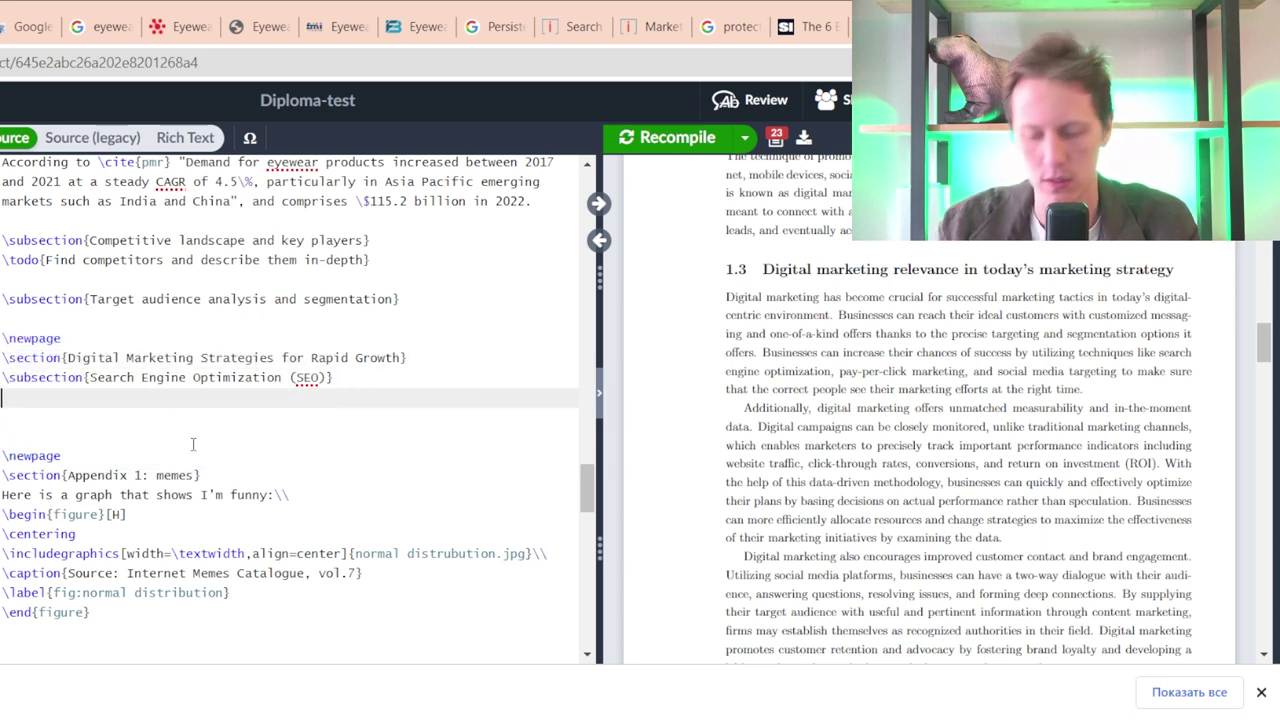
type("\\subsubs")
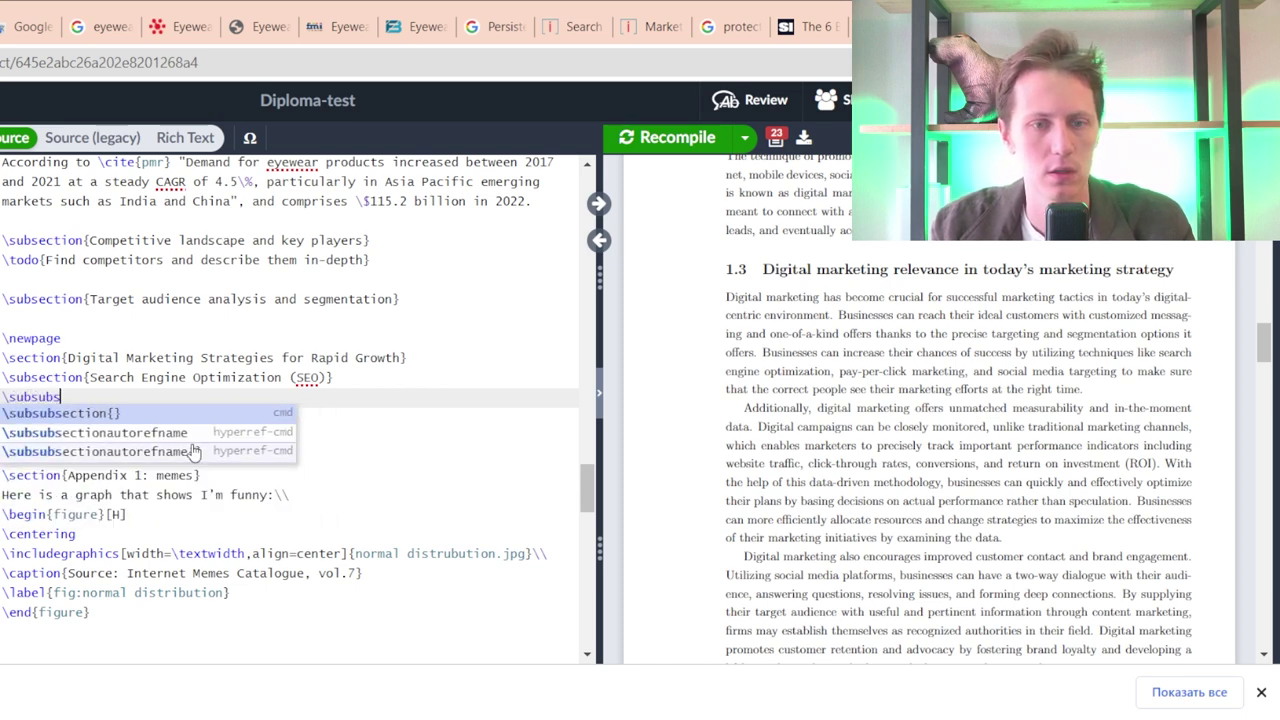
type("ection")
key("Return")
key("Right")
type("//")
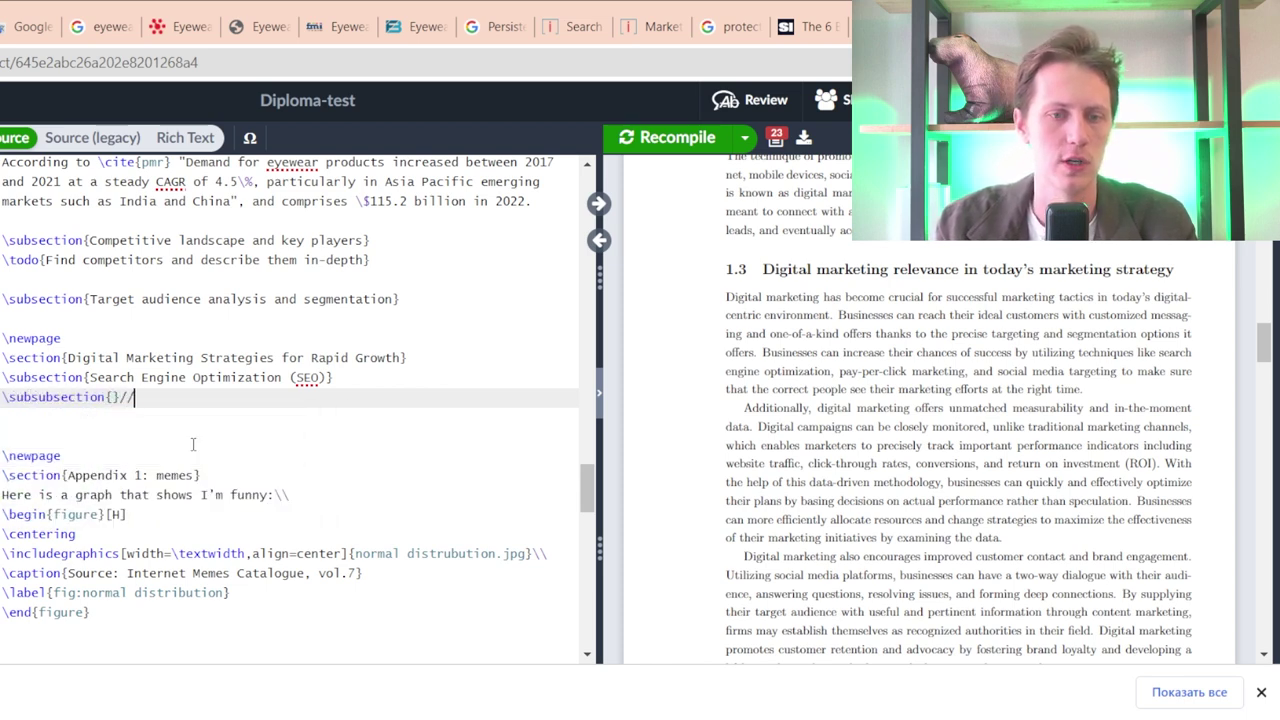
key("BackSpace")
key("BackSpace")
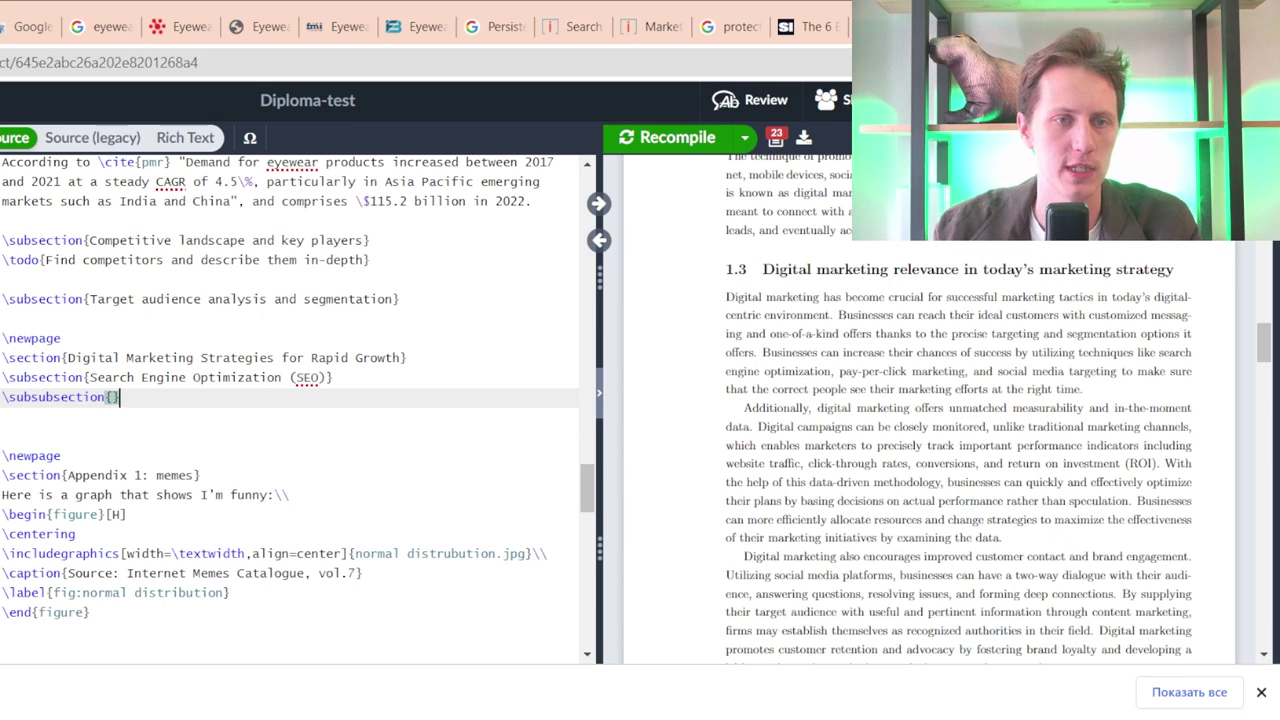
- Examine the ChatGPT outline's SEO and SEM/PPC points, highlighting the benefits of SEM and PPC campaigns and the setup of effective PPC campaigns
key("alt+Tab")
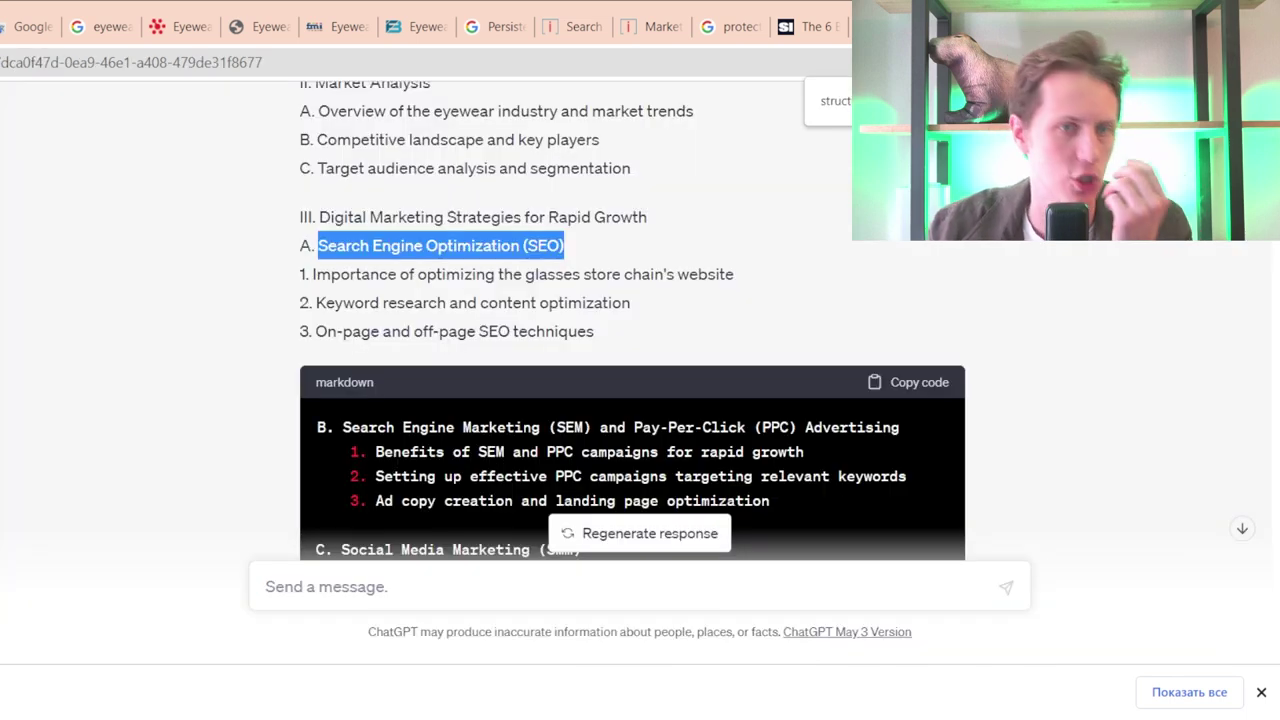
key("alt+Tab")
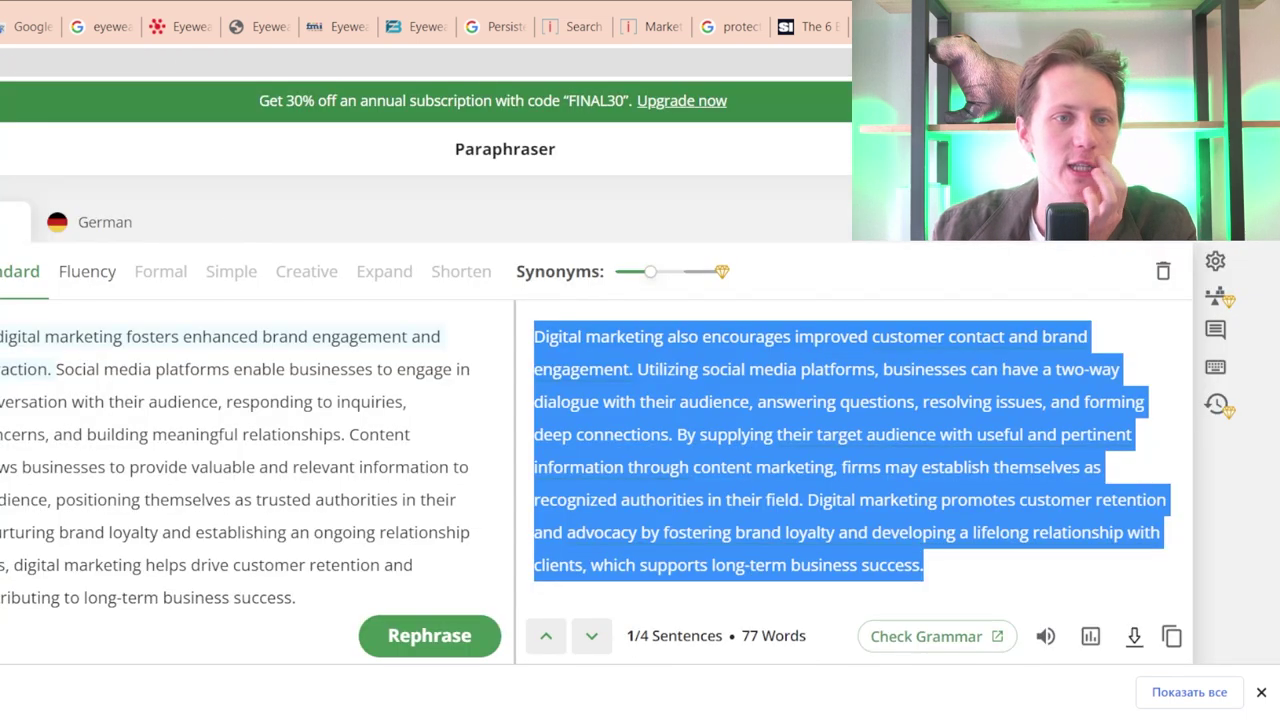
key("alt+Tab")
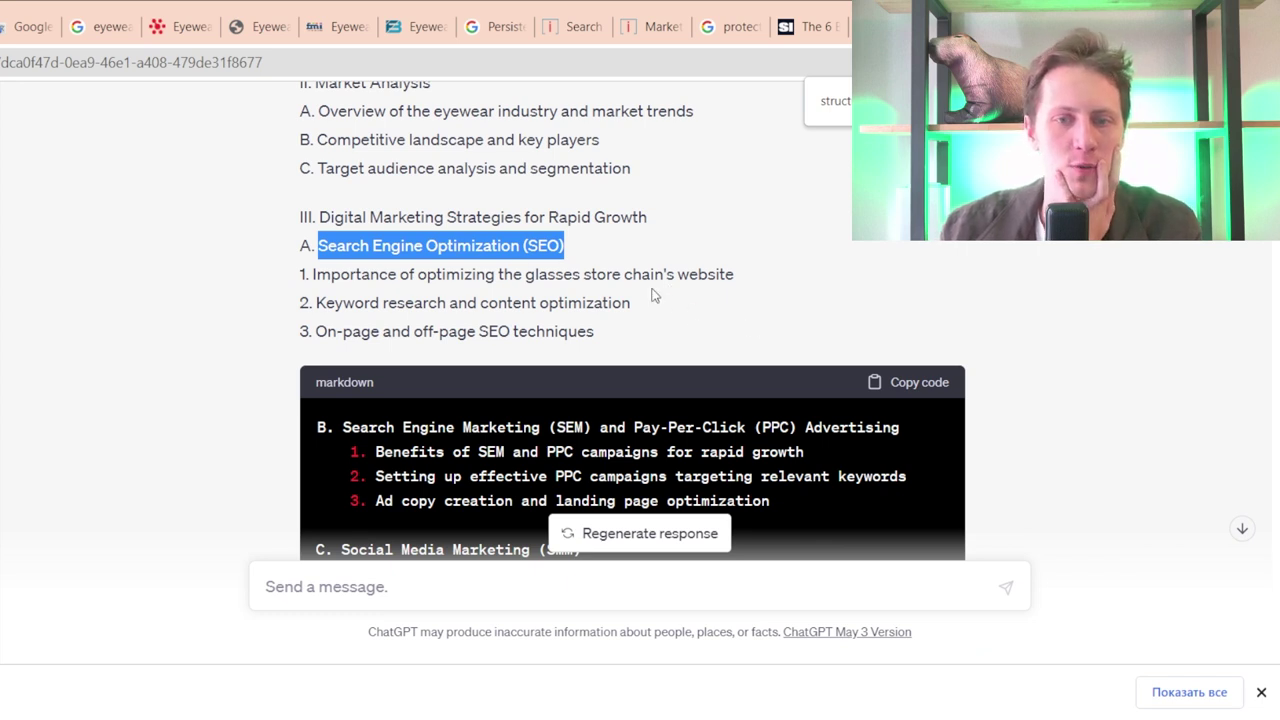
left_click_drag(526, 274, 624, 274)
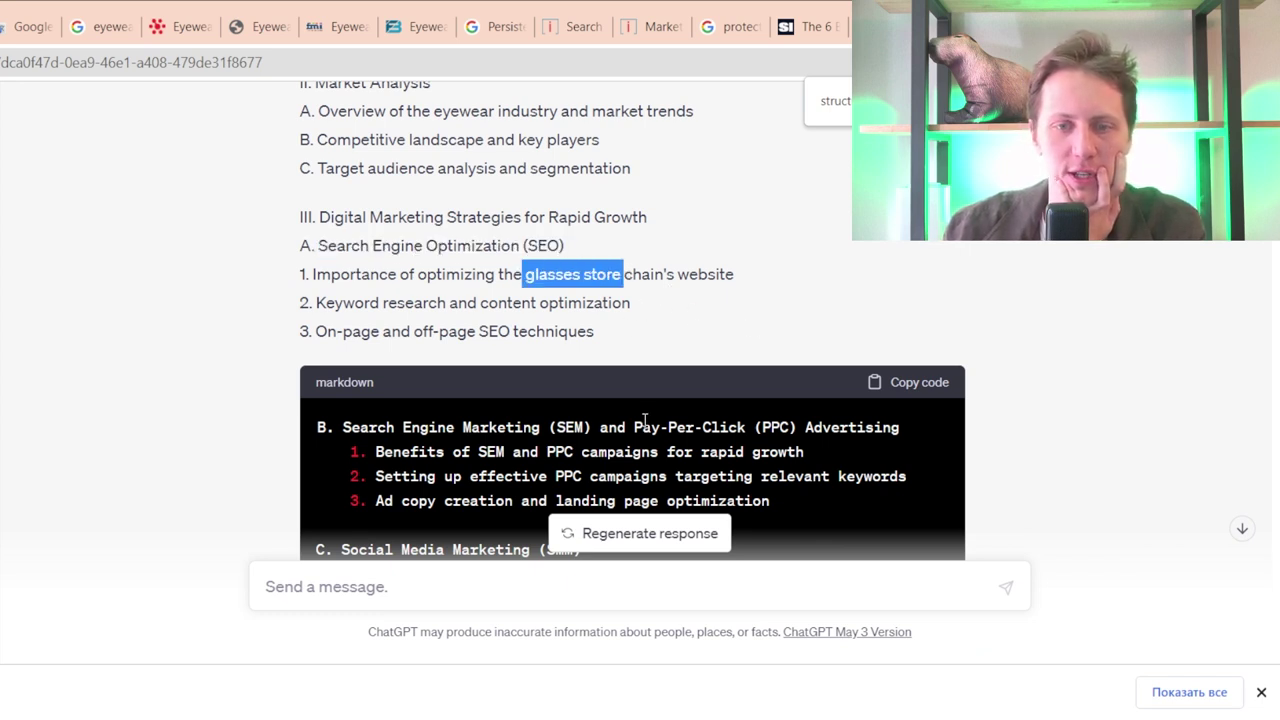
scroll(320, 326, "down", 2)
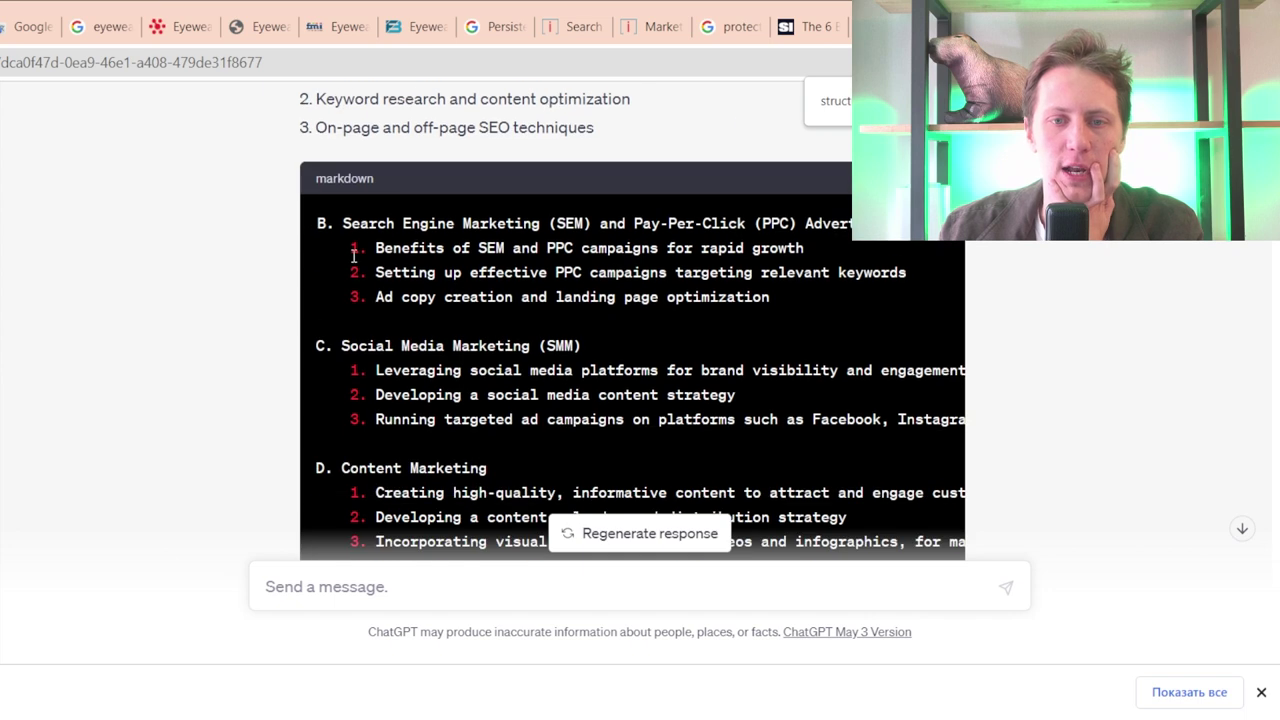
left_click_drag(345, 223, 1003, 256)
left_click_drag(701, 234, 871, 252)
left_click(445, 270)
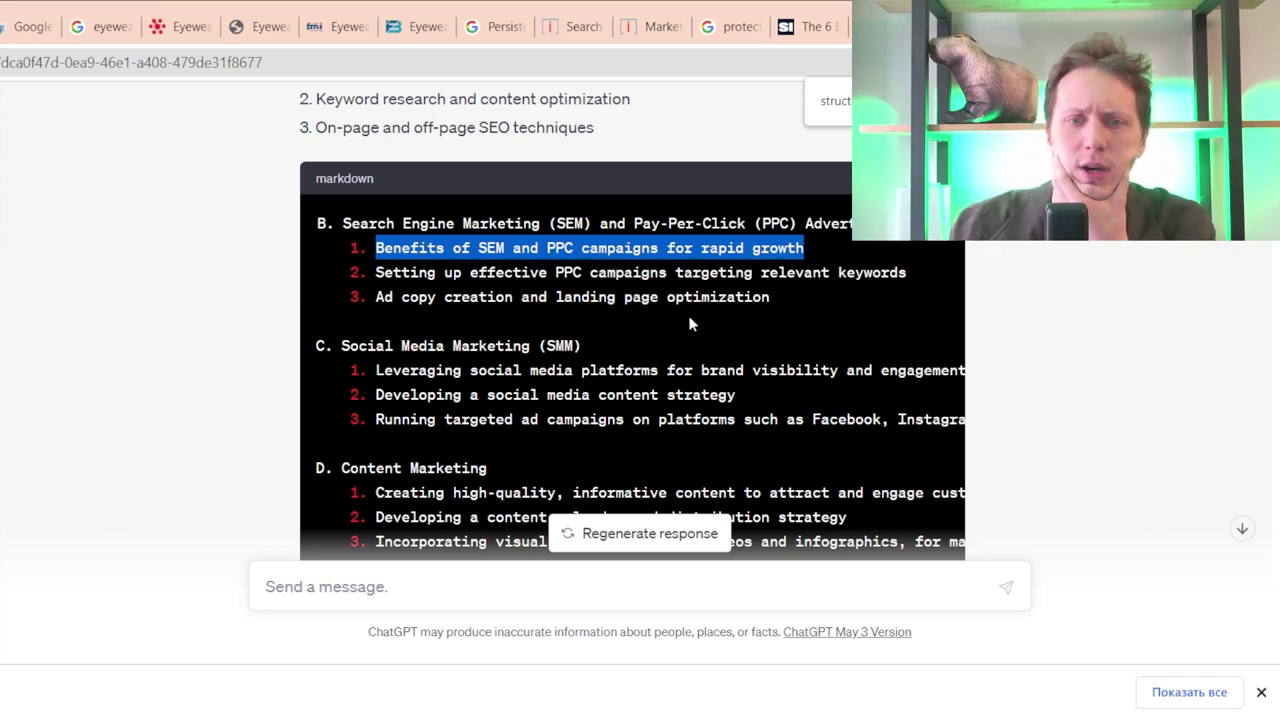
left_click_drag(376, 266, 835, 277)
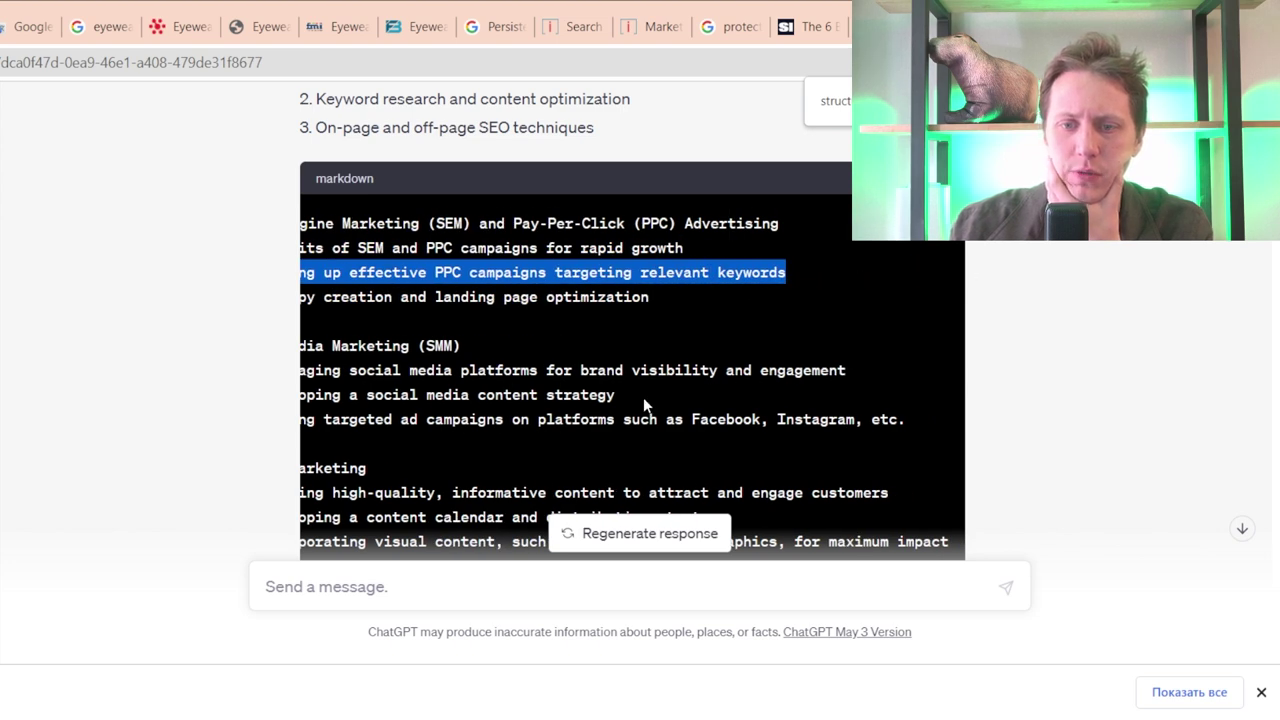
scroll(640, 406, "up", 1)
scroll(640, 406, "down", 1)
scroll(642, 410, "left", 2)
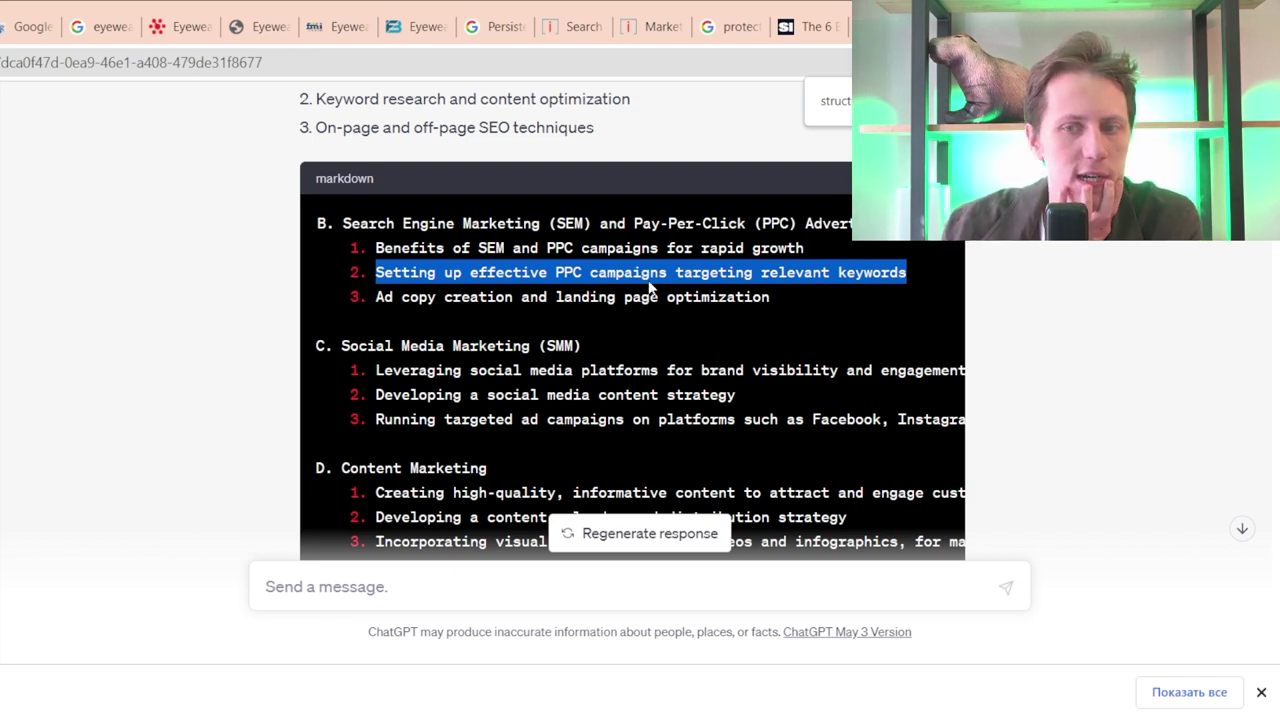
- Examine the ChatGPT outline's points on PPC ad copy and landing pages, social media content strategy and content marketing
left_click_drag(776, 296, 917, 277)
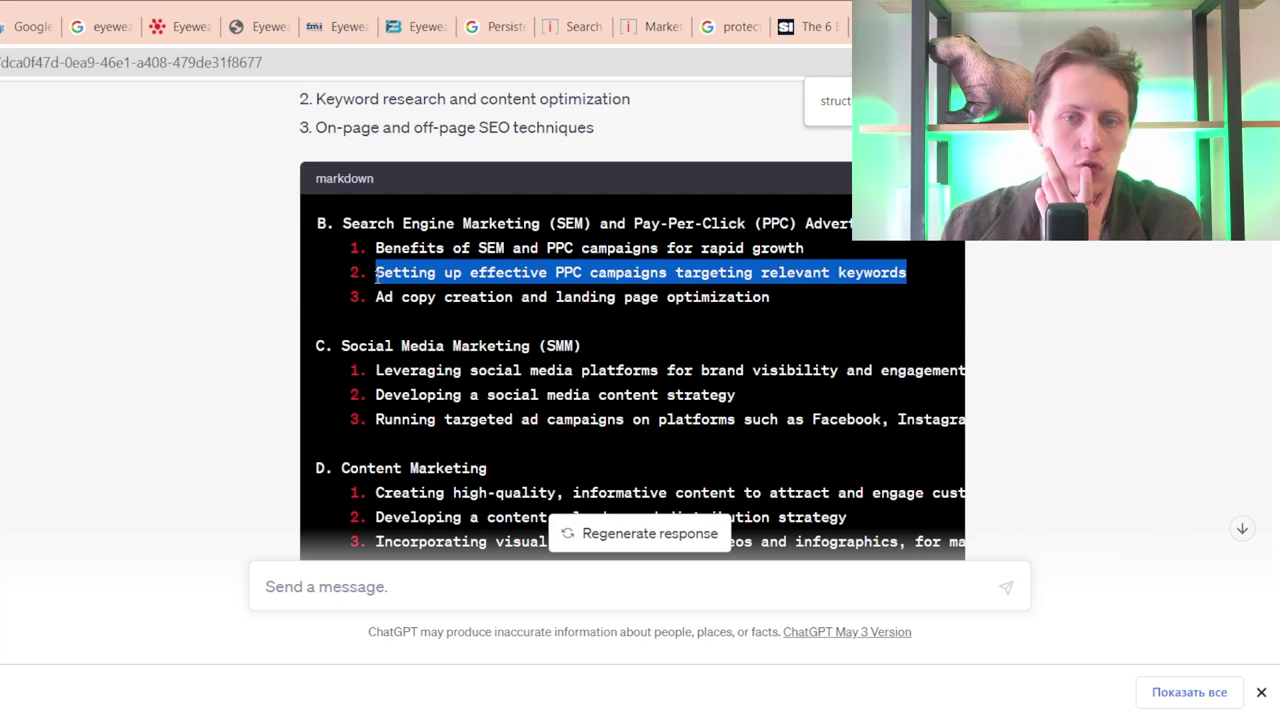
left_click(379, 304)
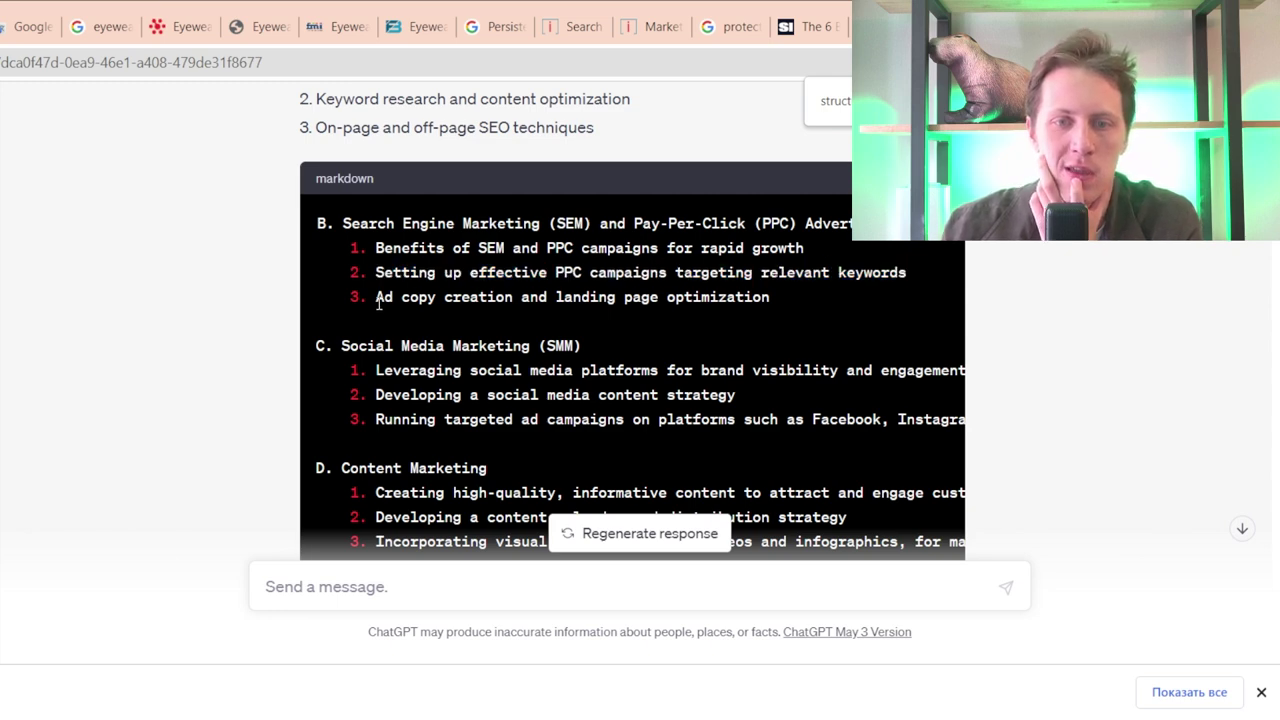
left_click_drag(378, 304, 778, 302)
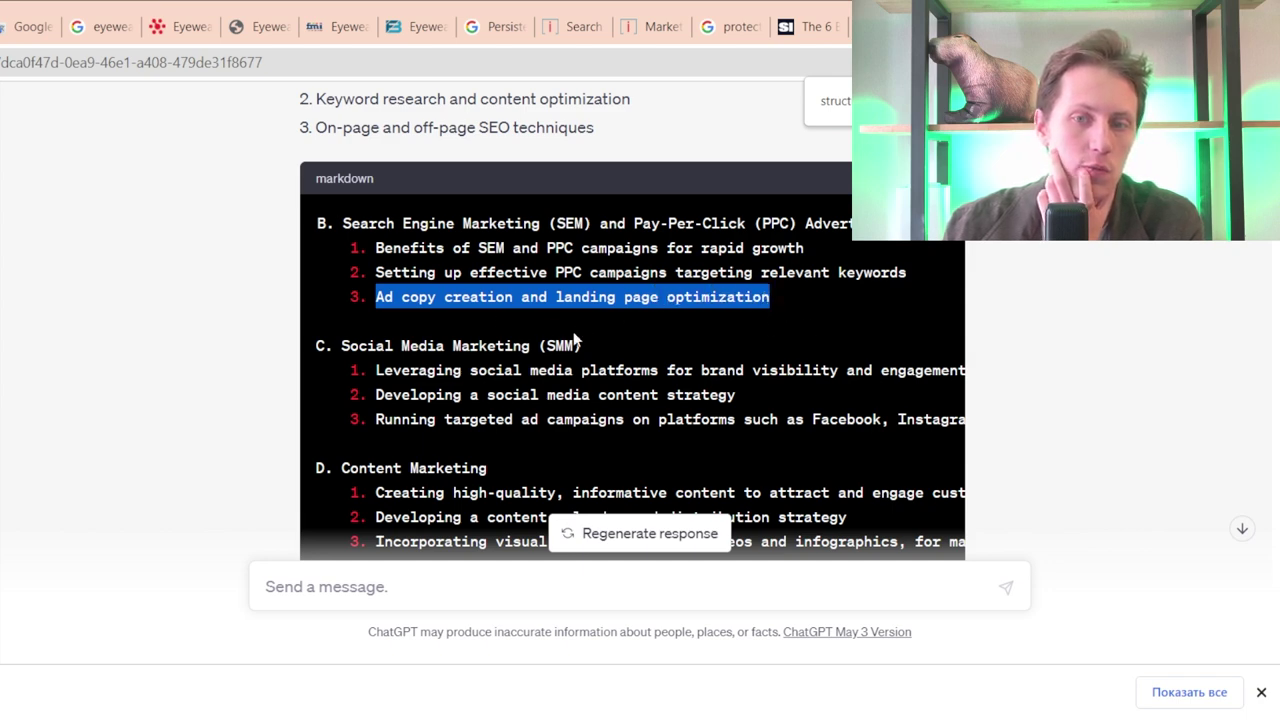
scroll(547, 300, "down", 1)
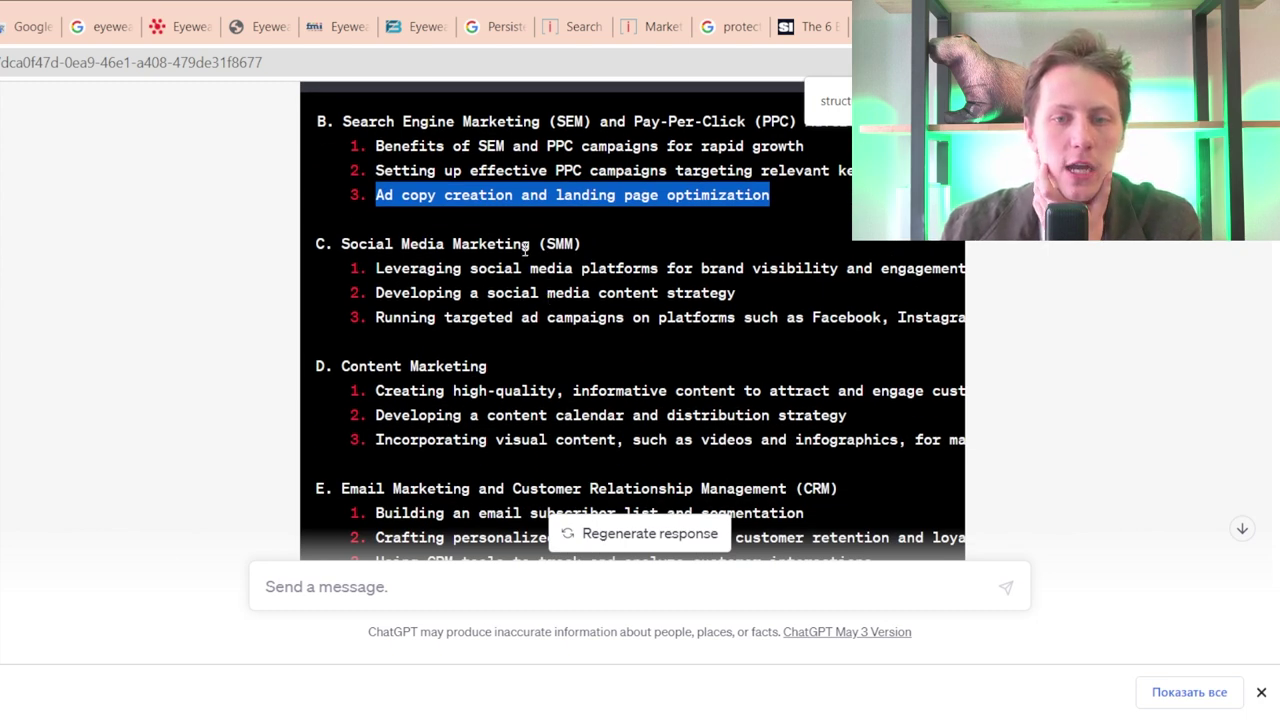
mouse_move(371, 271)
left_mouse_down()
mouse_move(756, 272)
mouse_move(378, 295)
left_mouse_up()
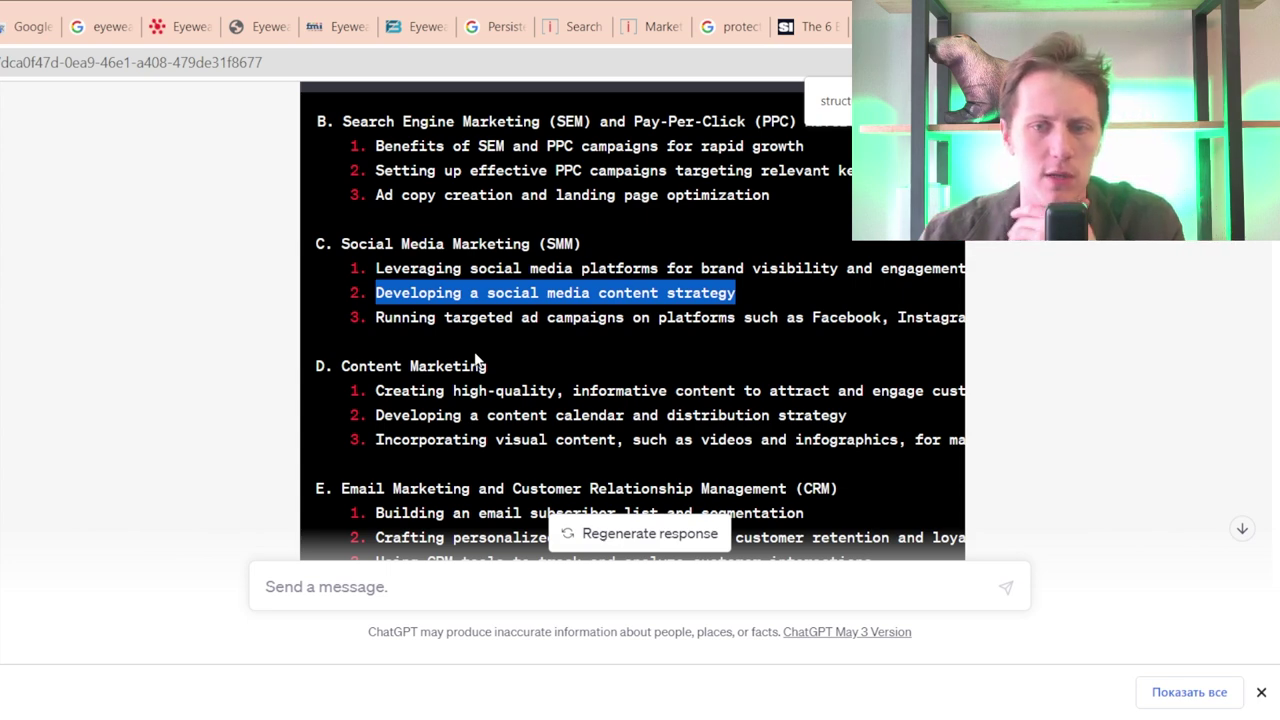
scroll(478, 360, "down", 2)
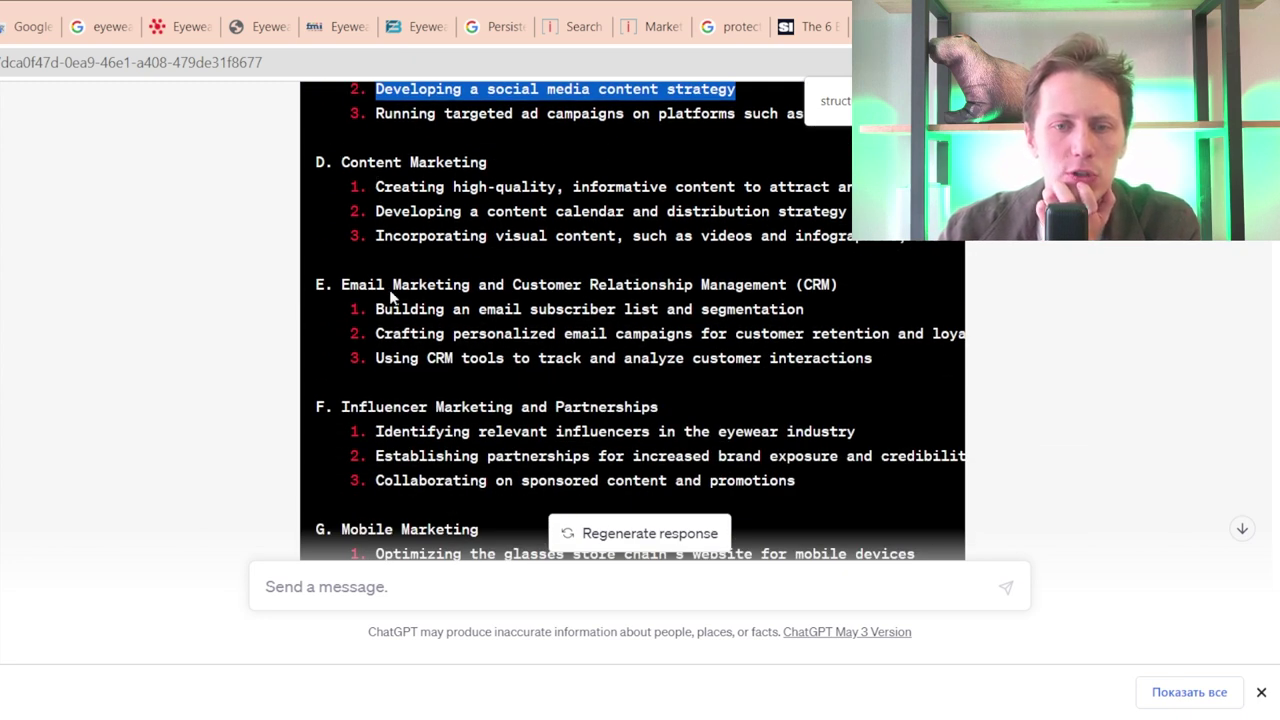
left_click_drag(376, 188, 882, 240)
scroll(797, 293, "up", 2)
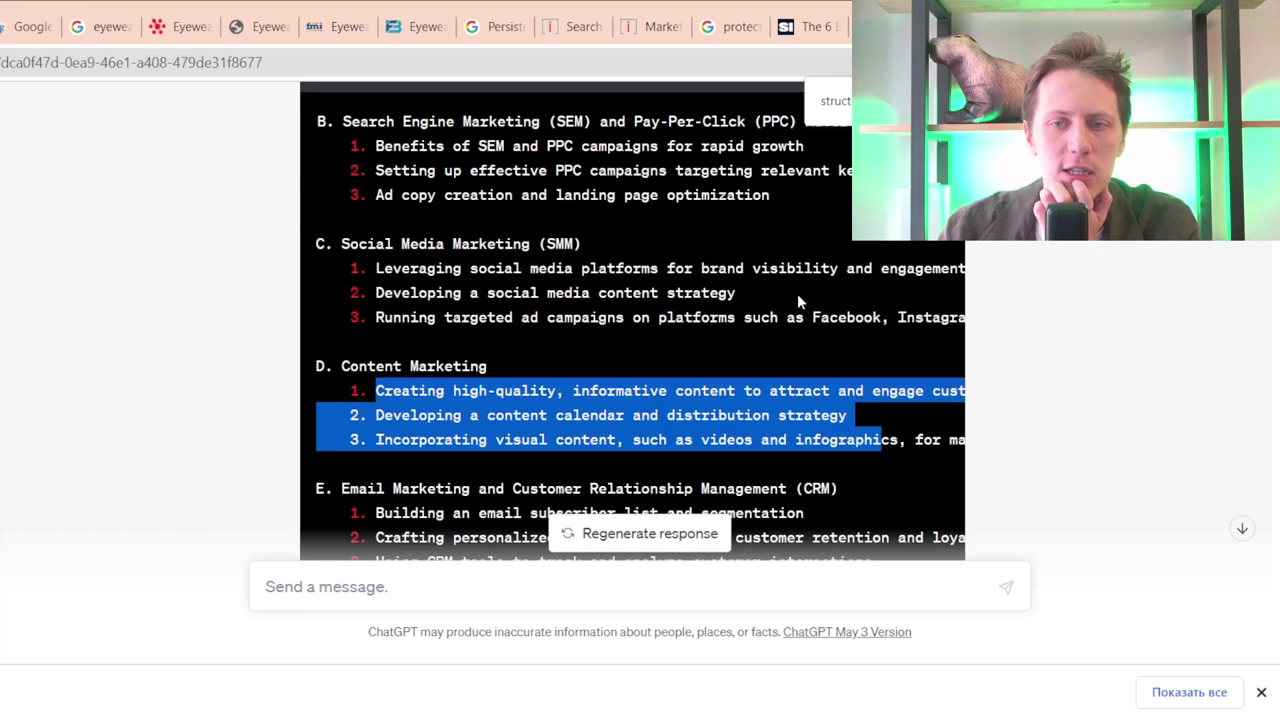
left_click_drag(906, 450, 673, 393)
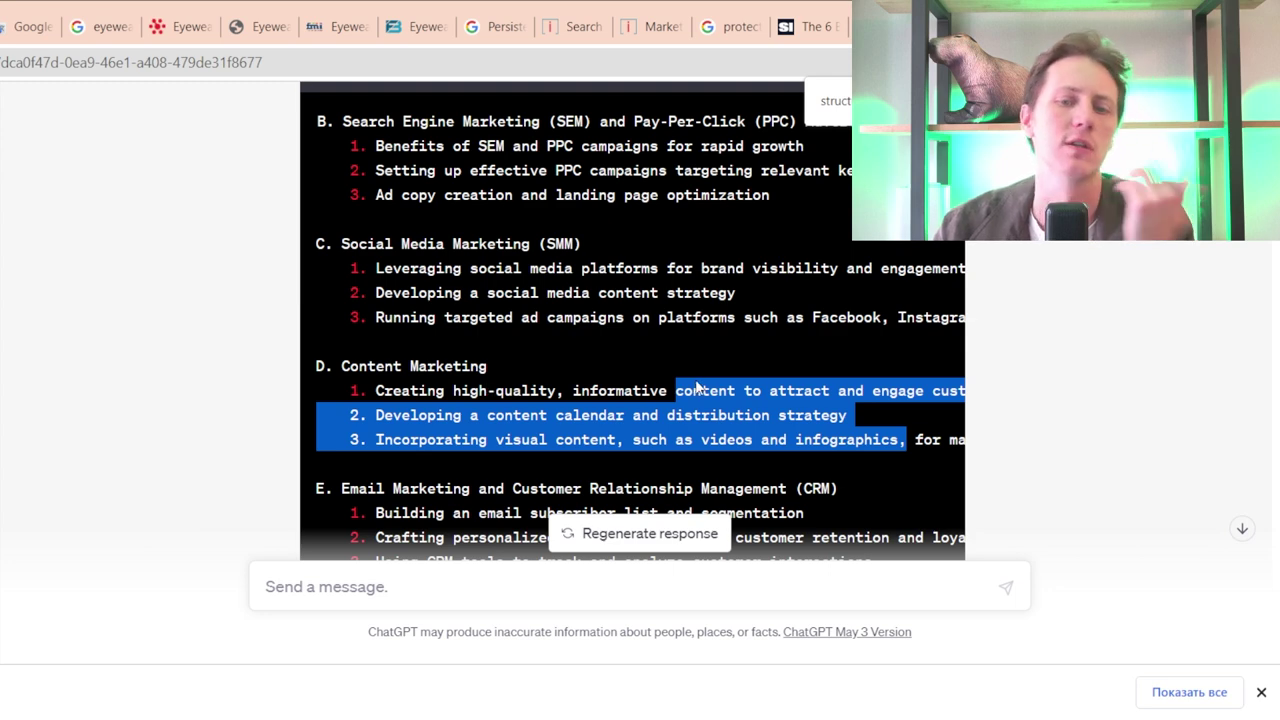
scroll(537, 423, "down", 2)
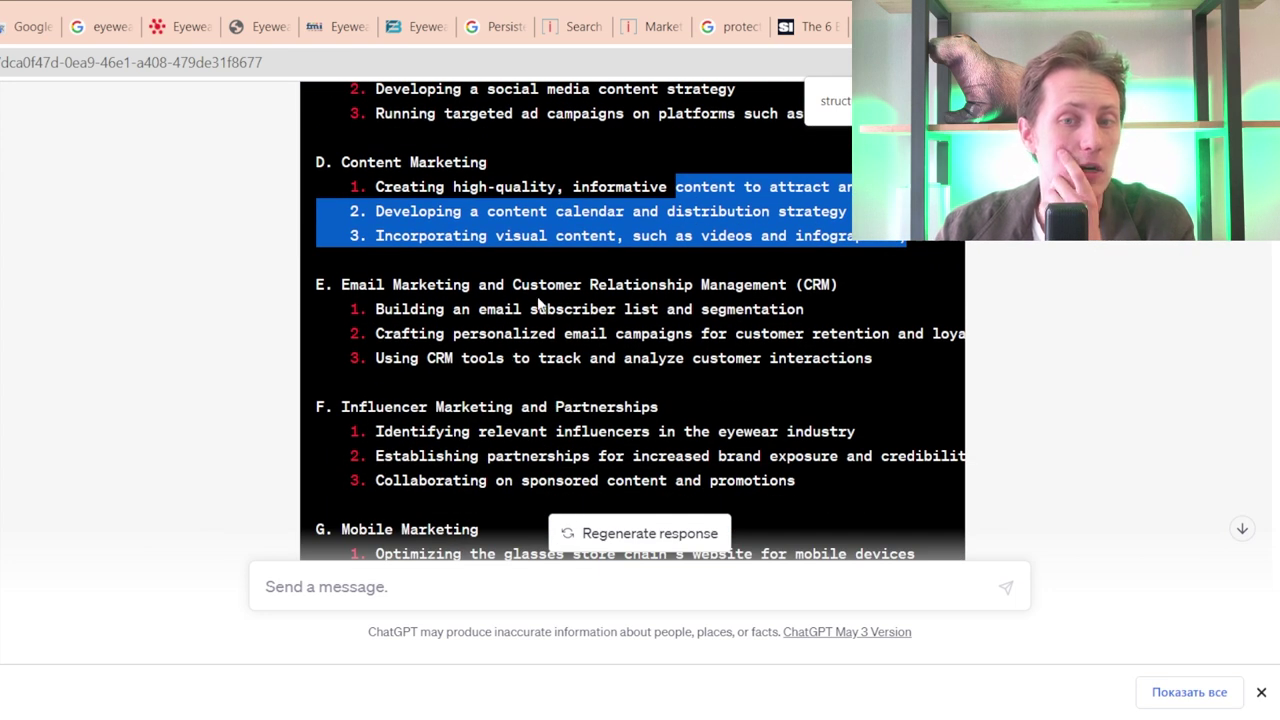
- Examine the outline's points on email subscriber lists, CRM tools and identifying relevant influencers in the eyewear industry
left_click_drag(479, 309, 612, 309)
left_click_drag(377, 309, 857, 318)
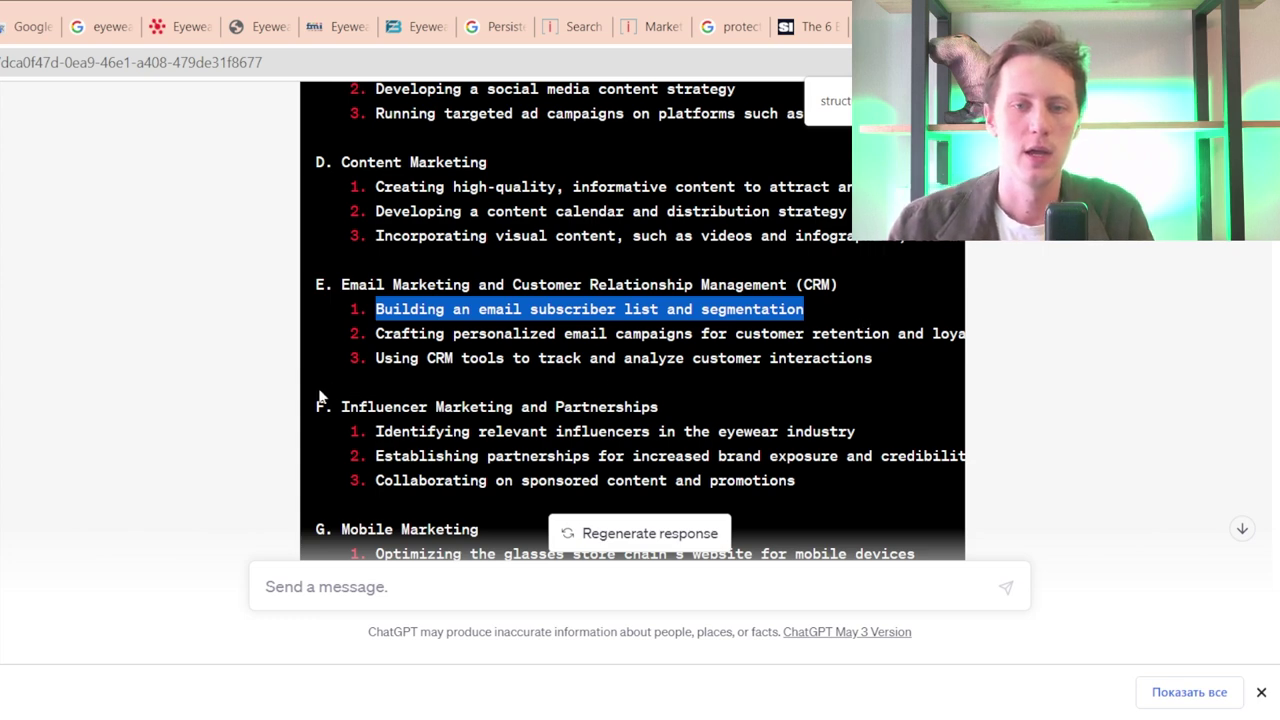
left_click_drag(402, 358, 838, 360)
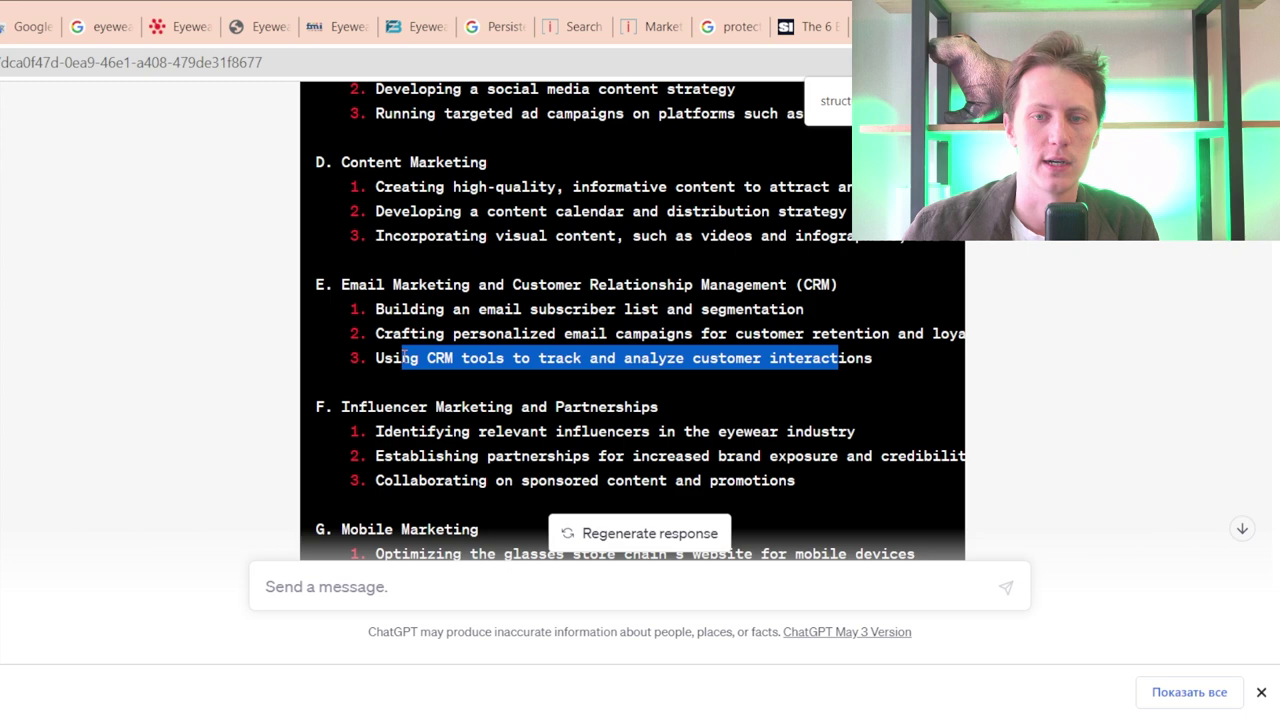
scroll(422, 313, "down", 1)
left_click_drag(341, 305, 705, 308)
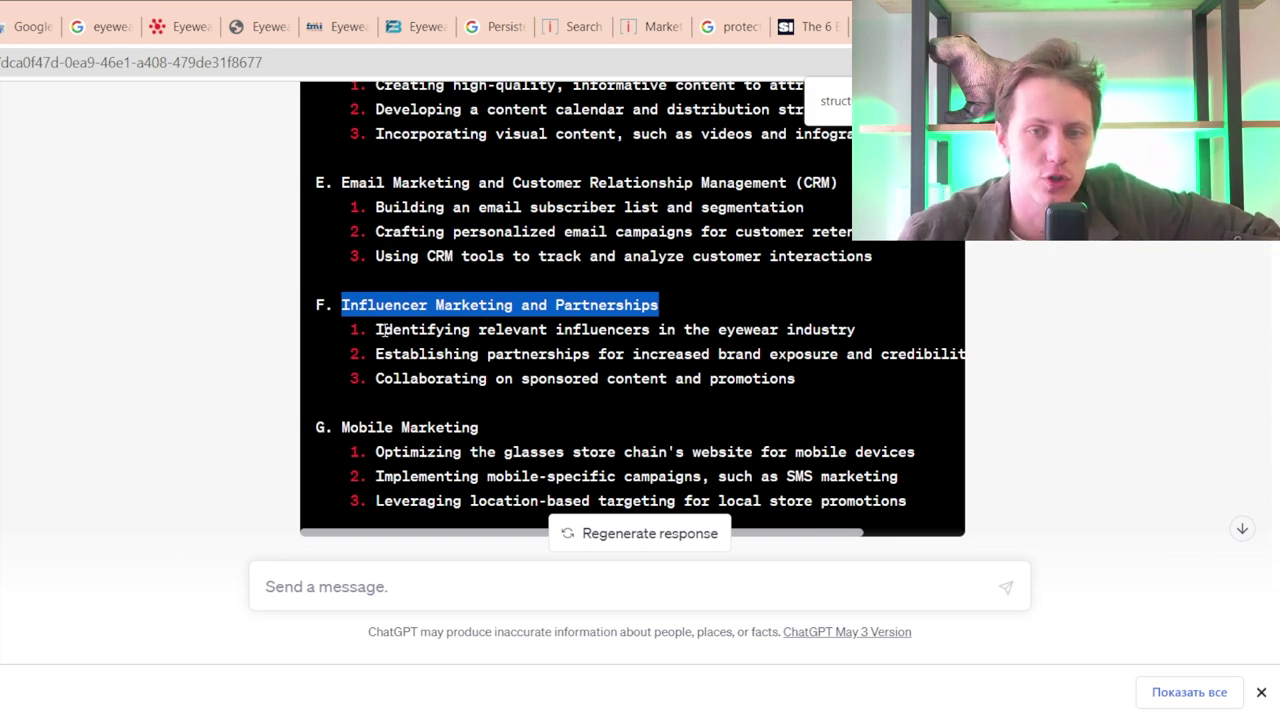
left_click_drag(378, 330, 877, 324)
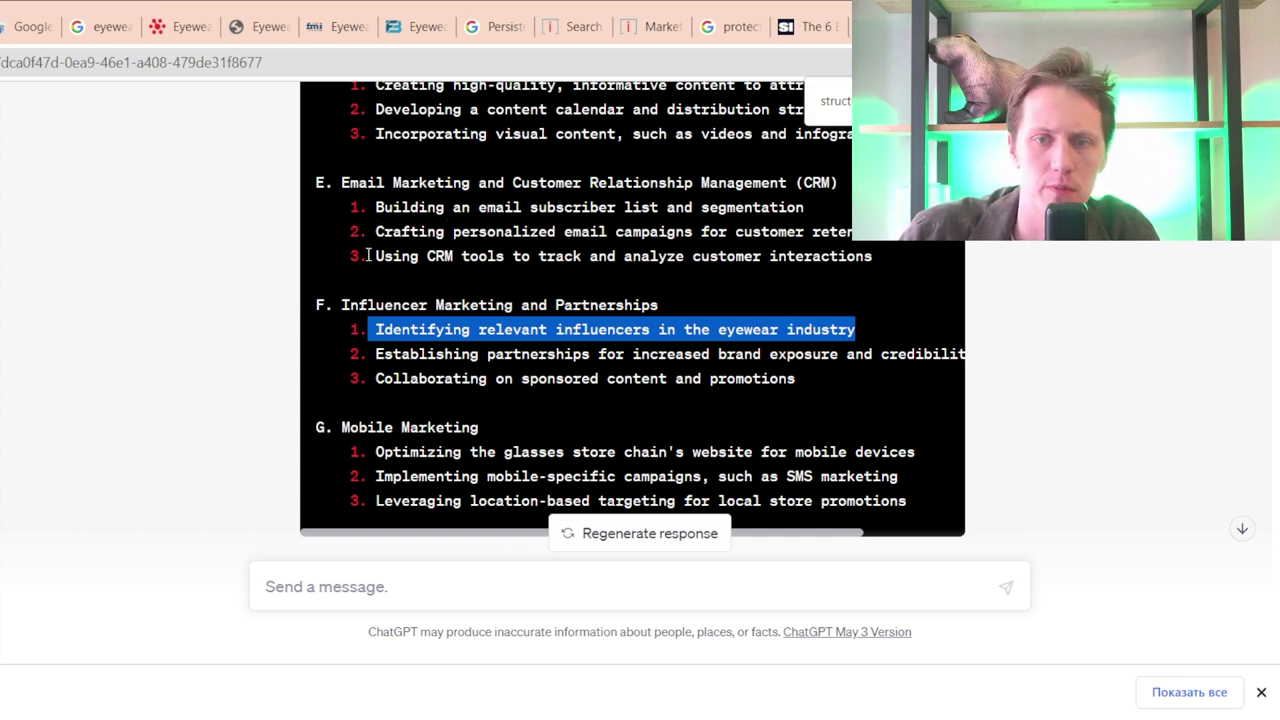
- Copy the outline point "Using CRM tools to track and analyze customer interactions" and switch to the Diploma-test document in Overleaf
left_click_drag(376, 256, 954, 260)
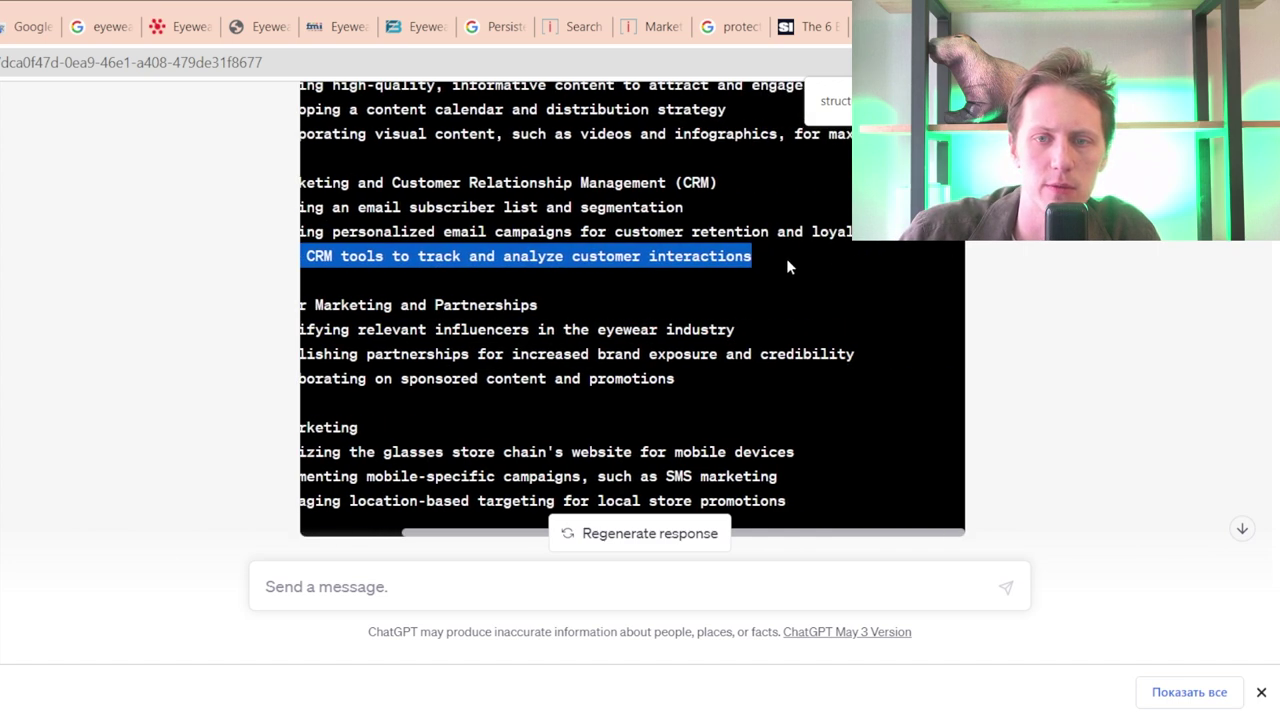
scroll(477, 426, "left", 3)
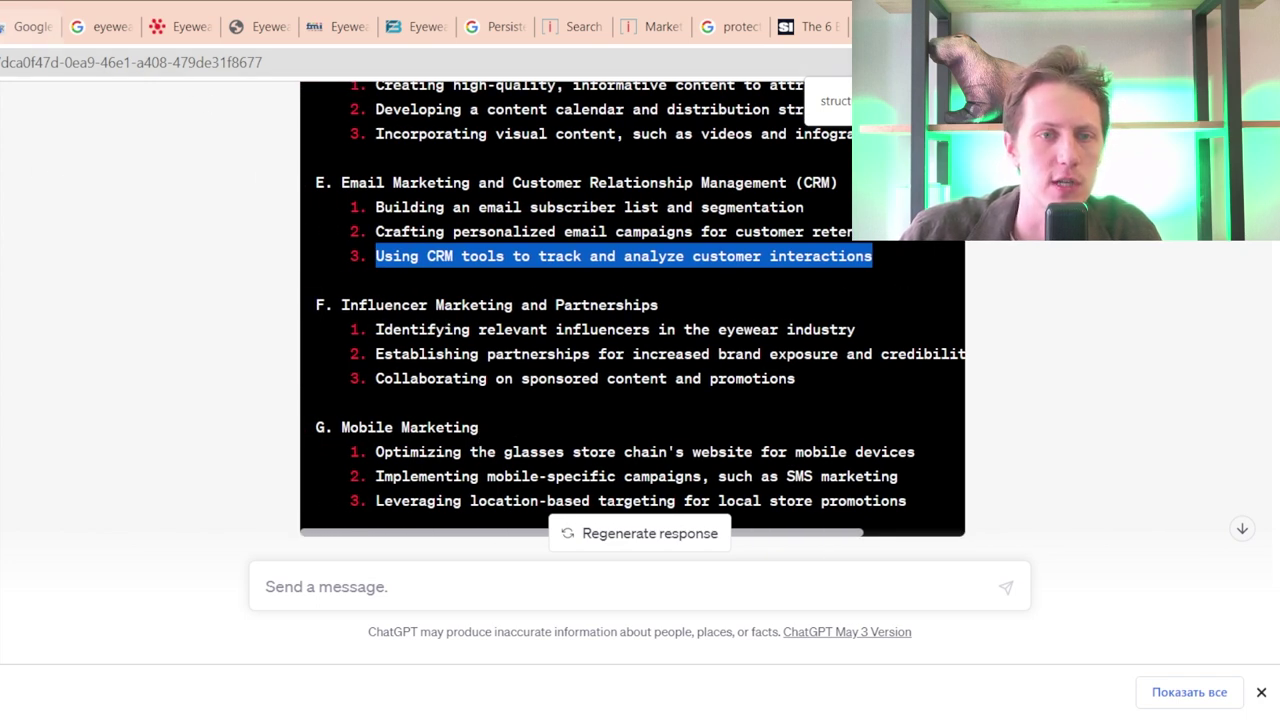
key("ctrl+Tab")
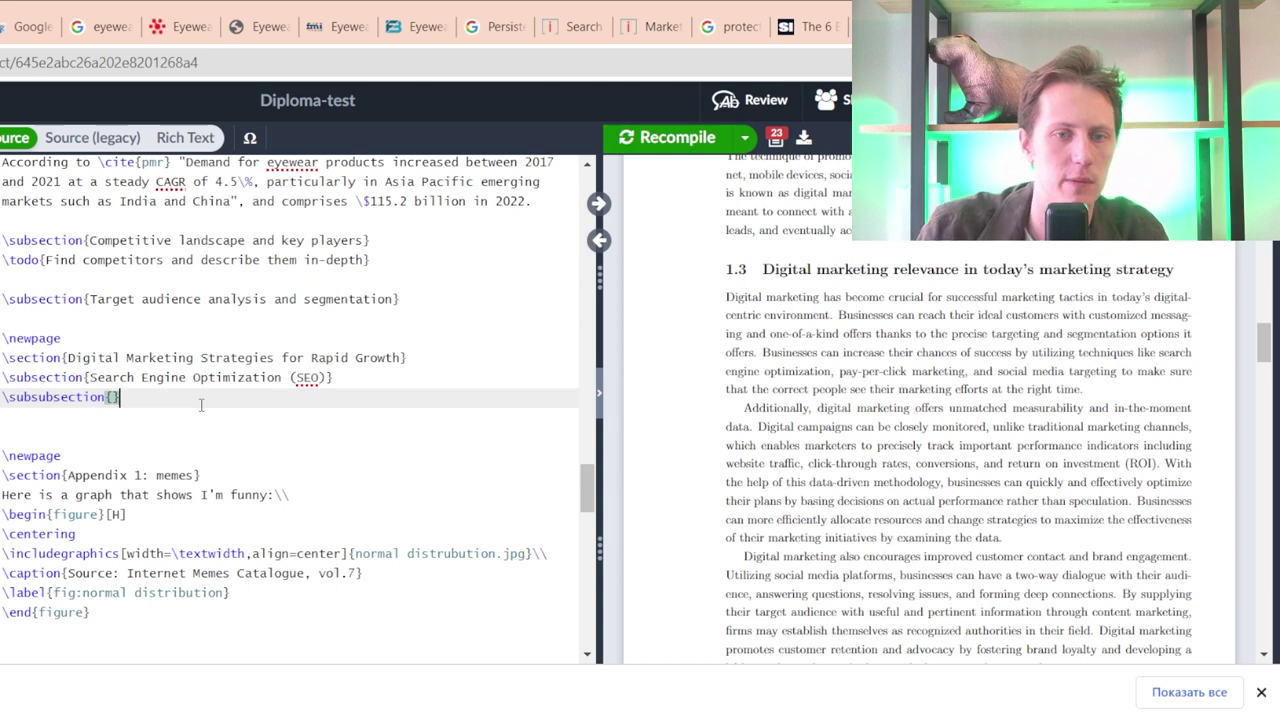
- Add a subsection titled "Email marketing and CRM (Customer relationship management system)" a few lines below the empty \subsubsection{} of the SEO part
key("Down")
key("Down")
key("Down")
type("\\s")
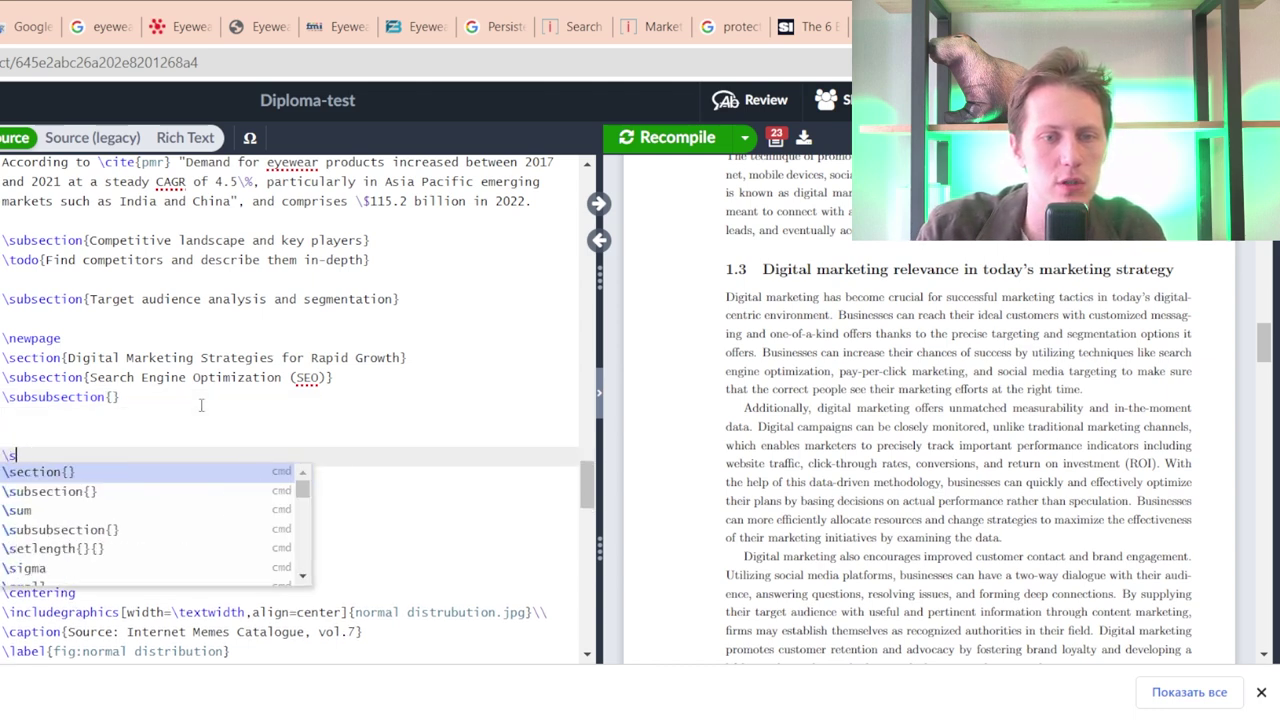
type("ubsectio")
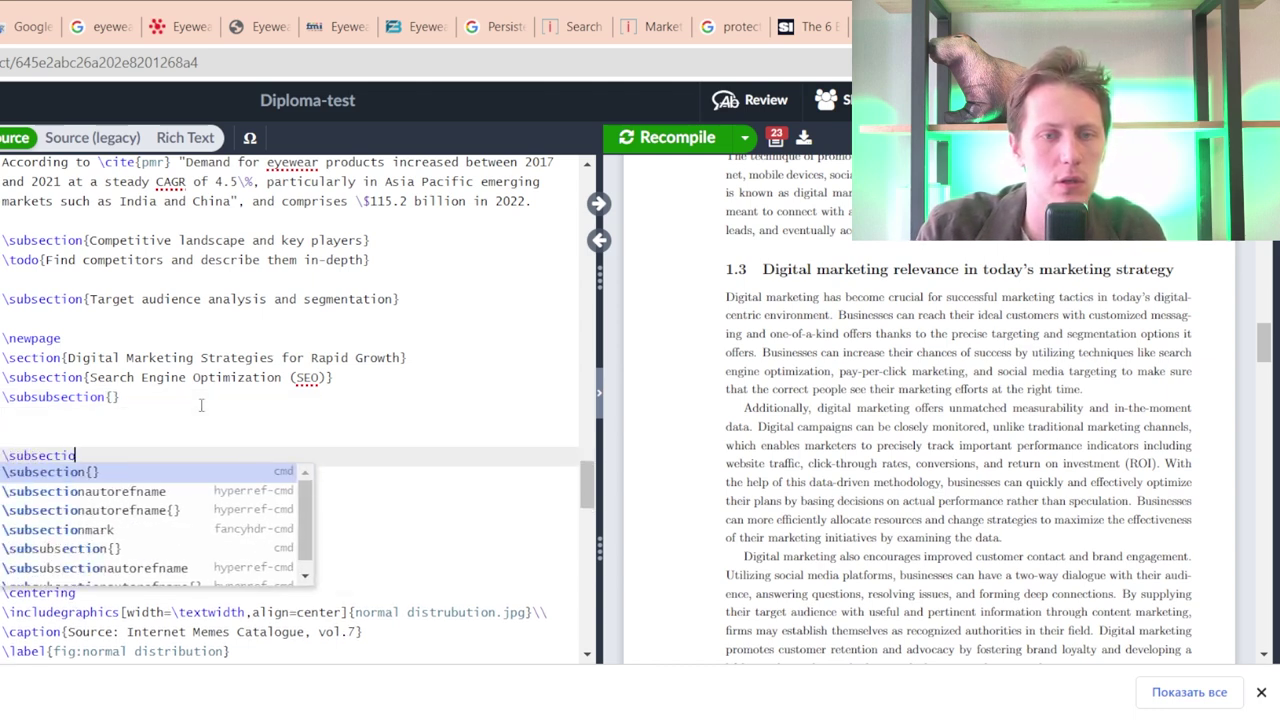
key("Return")
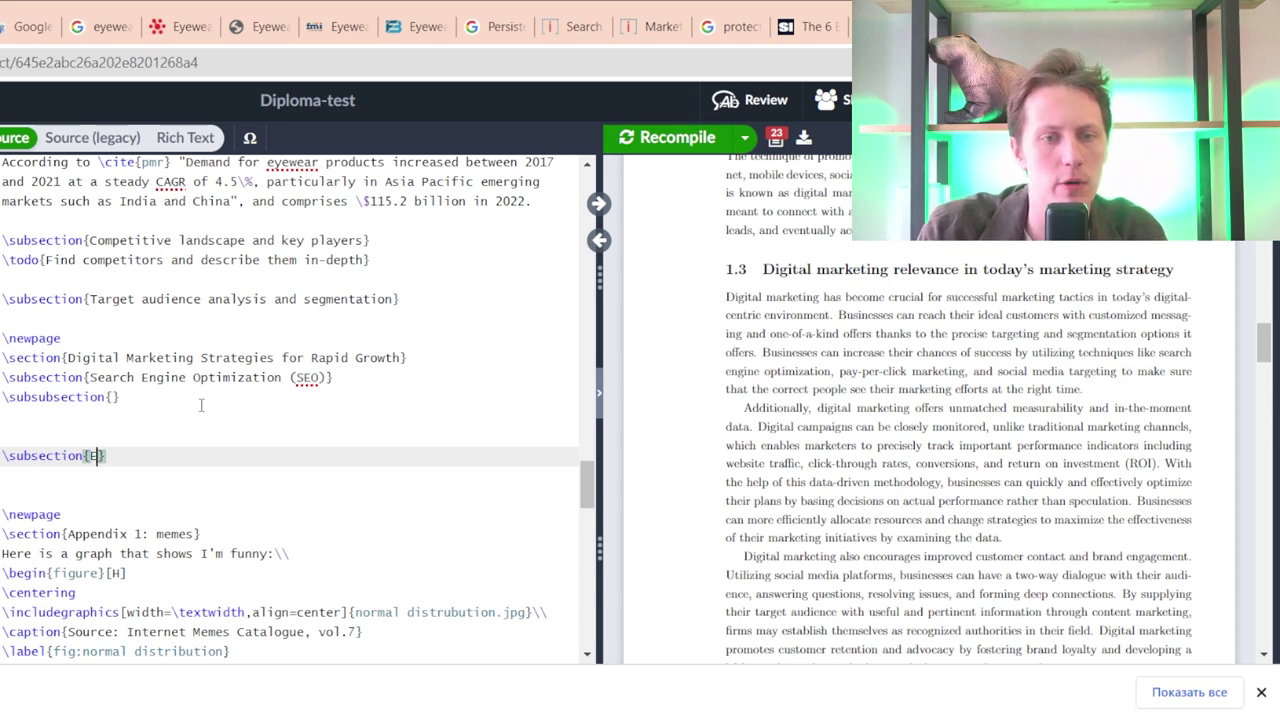
type("Email marketi")
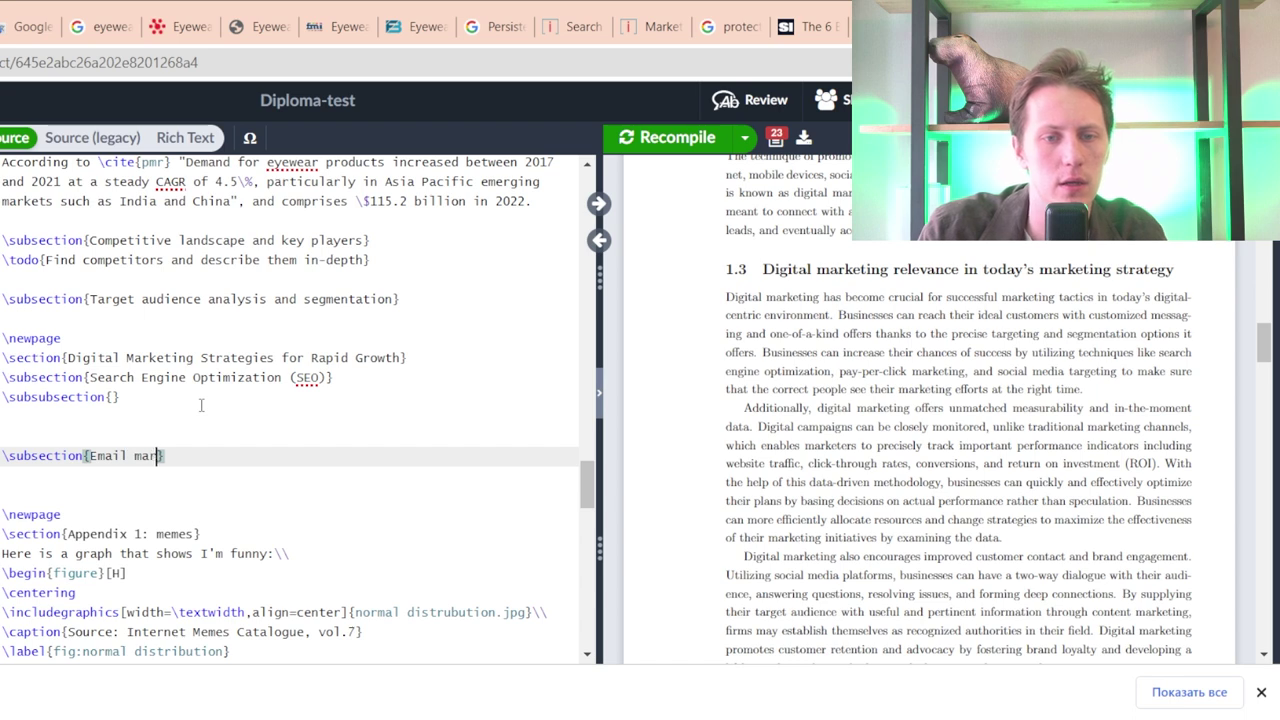
type("ng and CRM (")
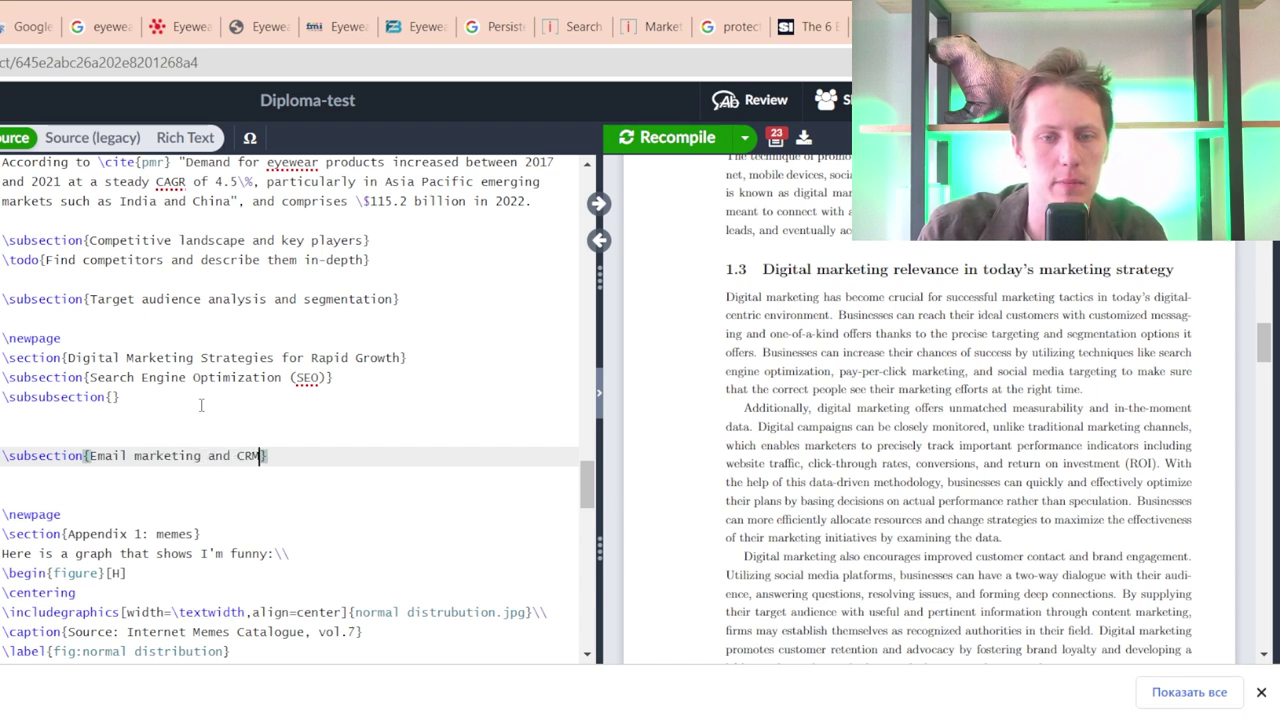
type("C")
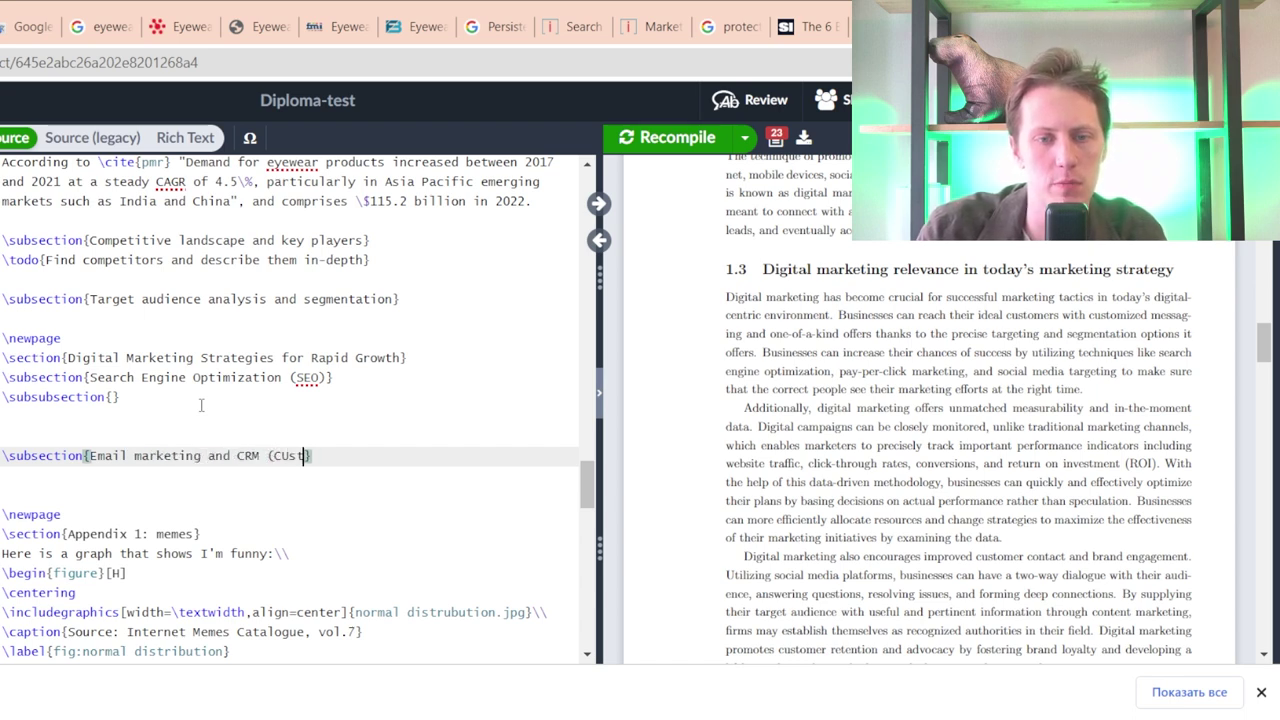
type("ustemer relationsh")
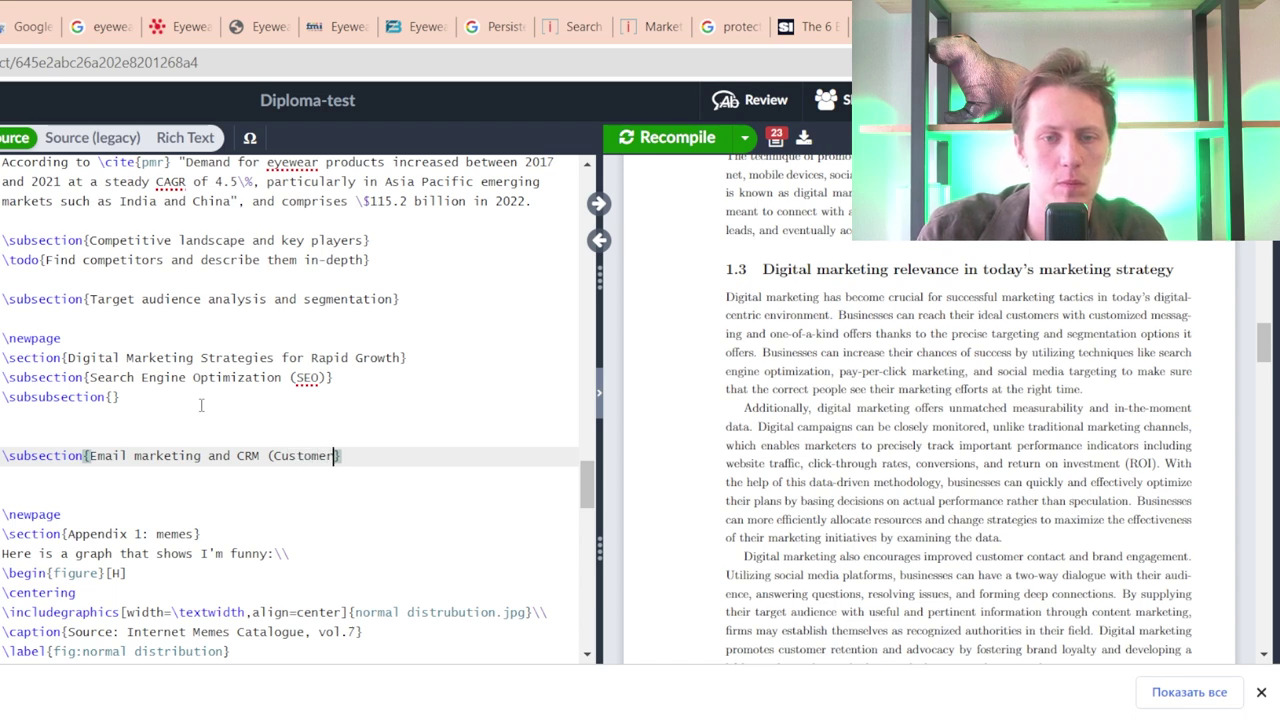
type("ip management")
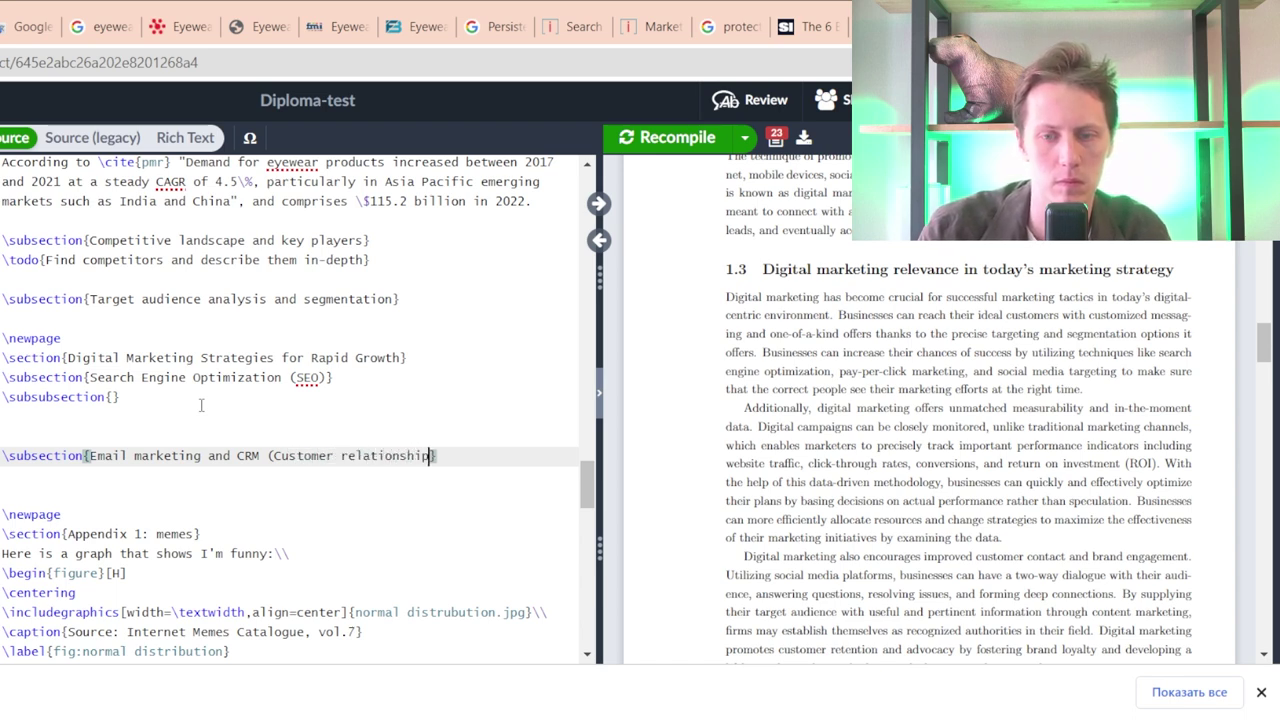
type(" system)")
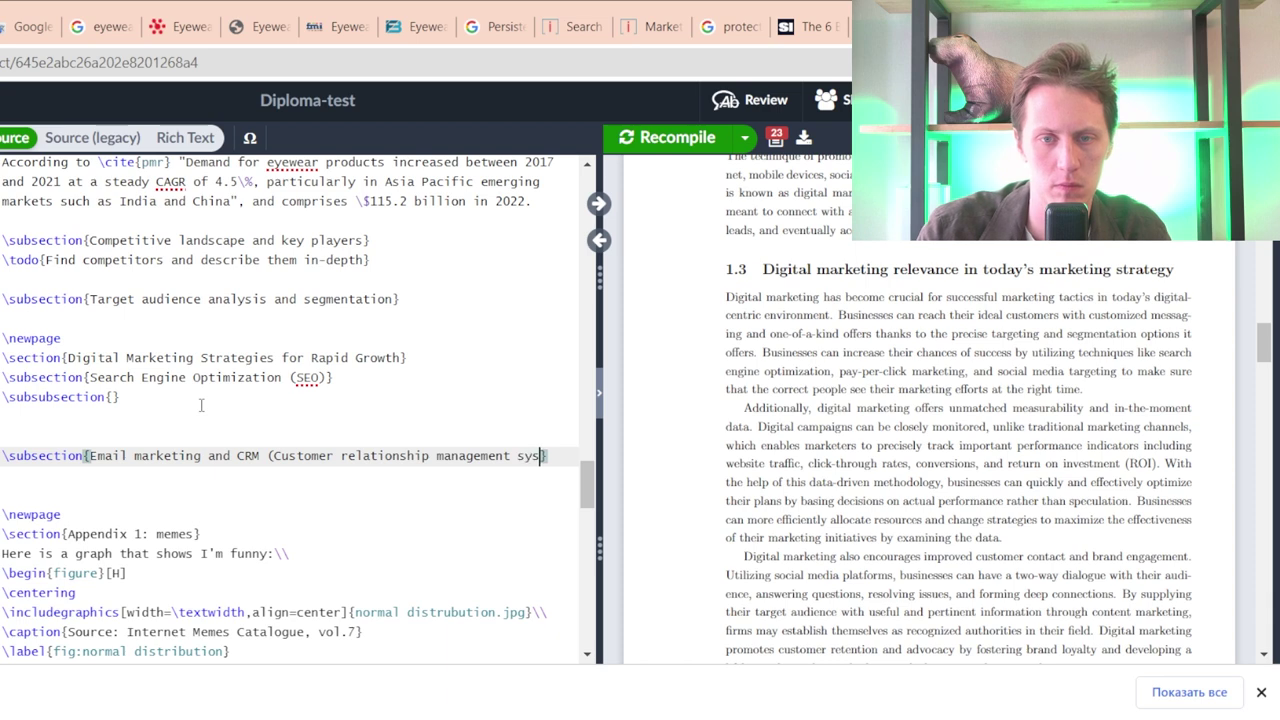
key("End")
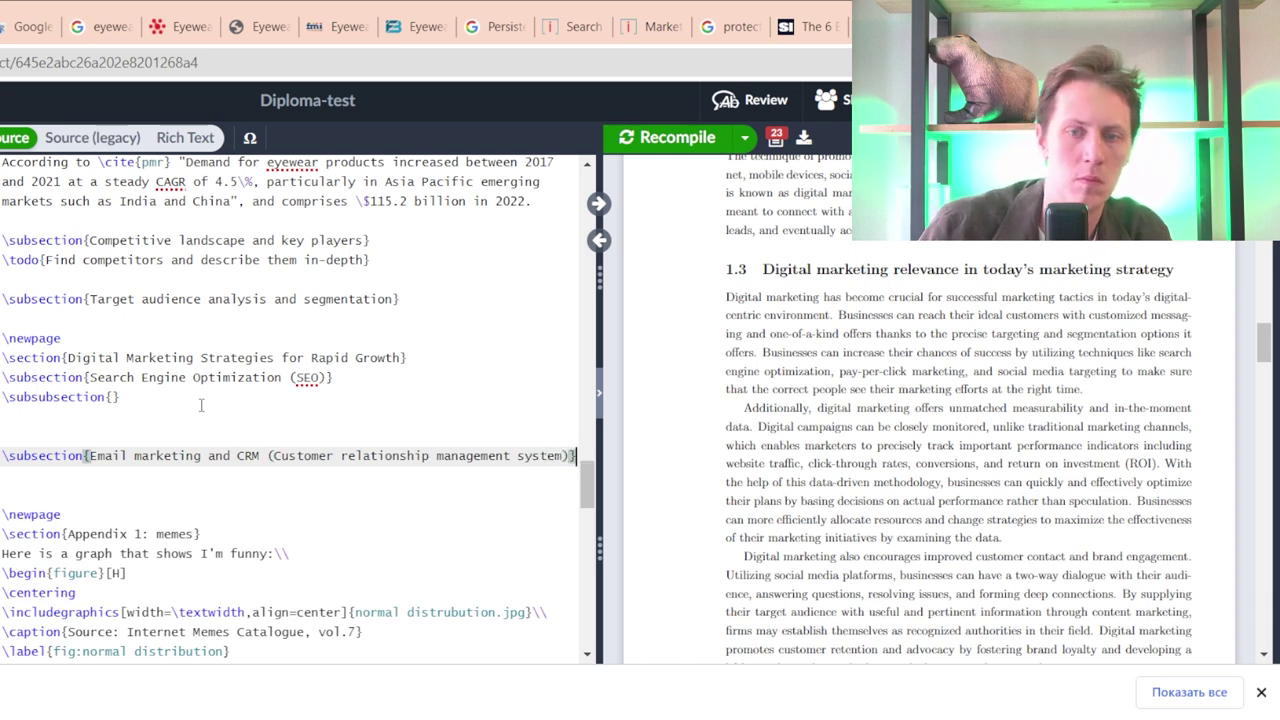
- Add a subsubsection titled "Using CRM tools to track and analyze customer interactions" under the email marketing and CRM subsection
key("Return")
type("Using CRM tools to track and analyze customer interactions")
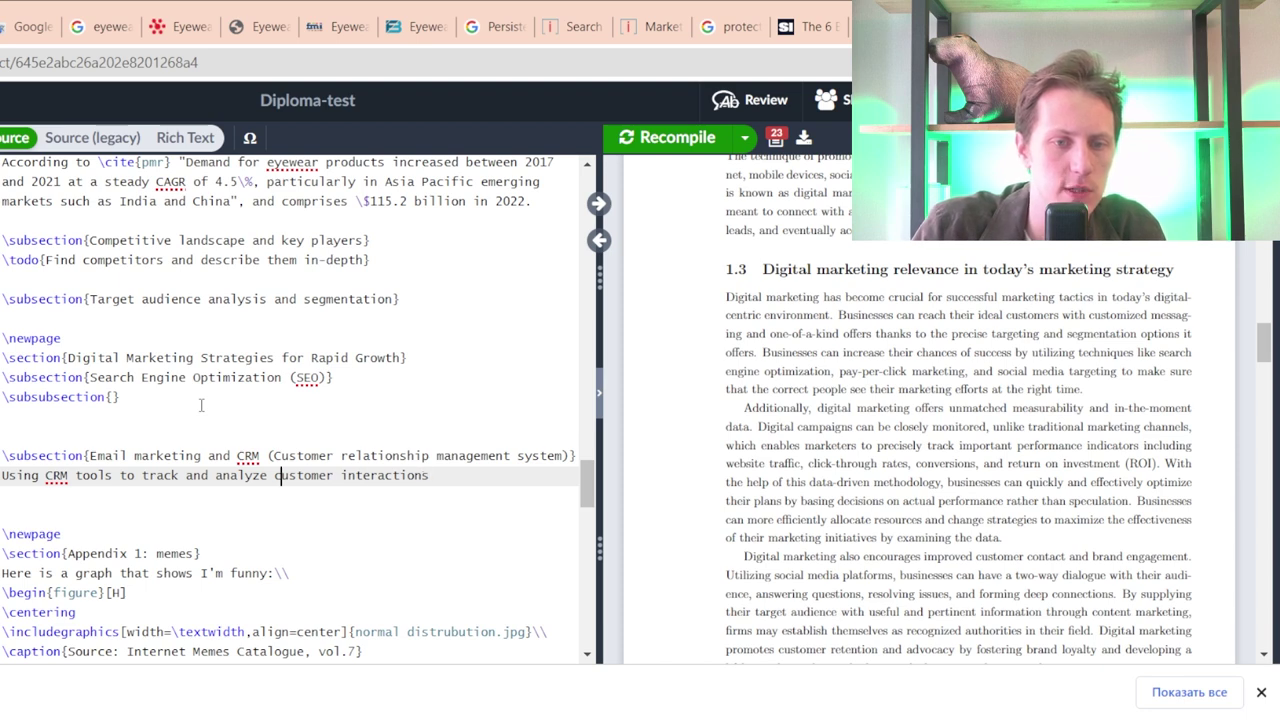
type("\\su")
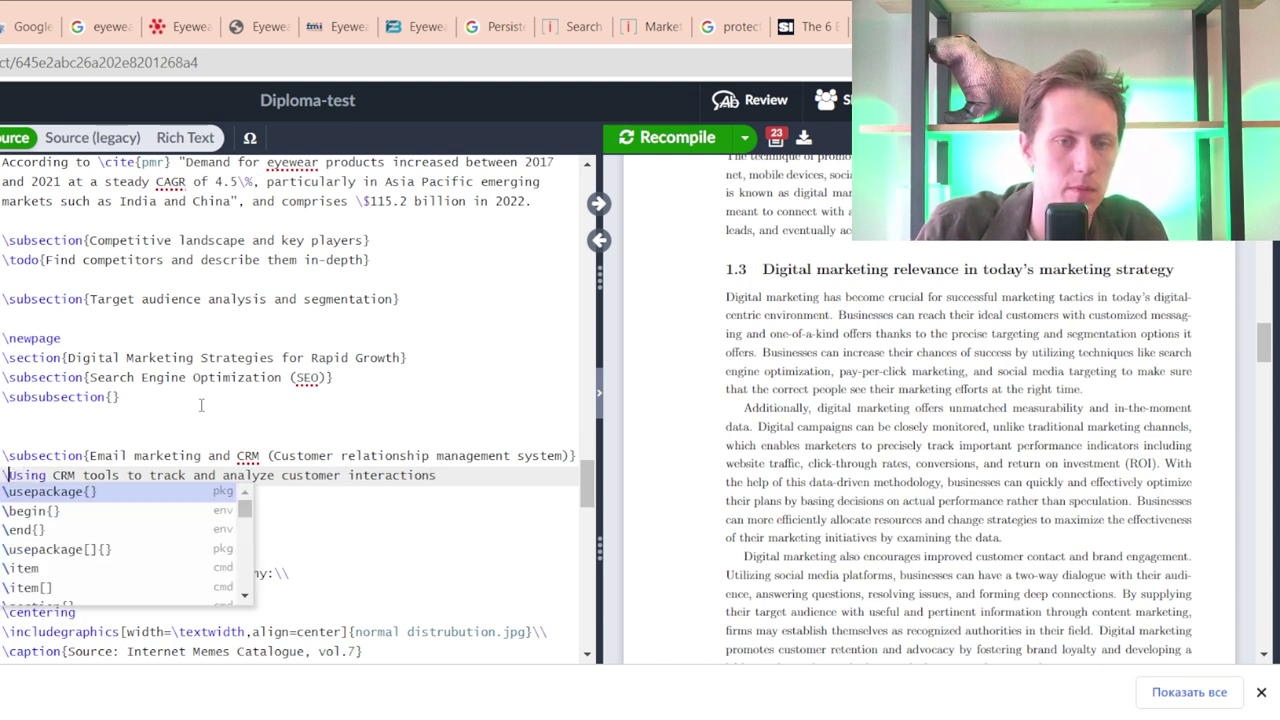
type("bsubsection")
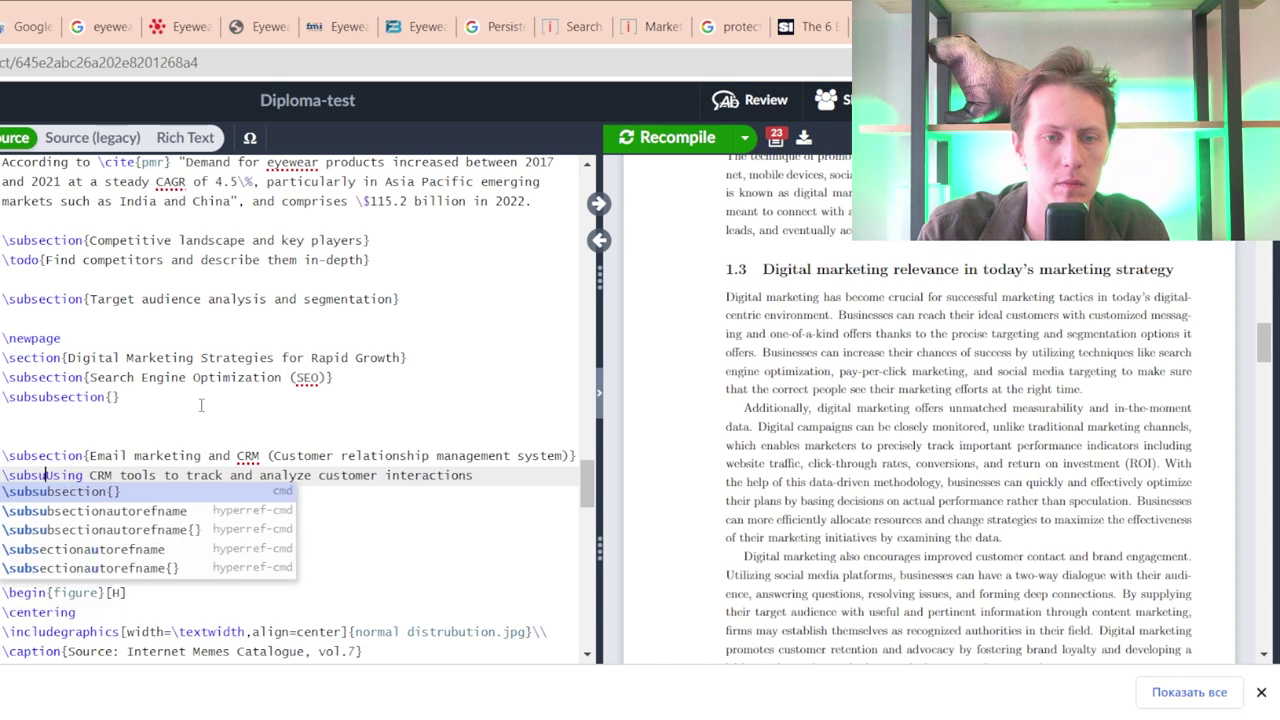
type("{")
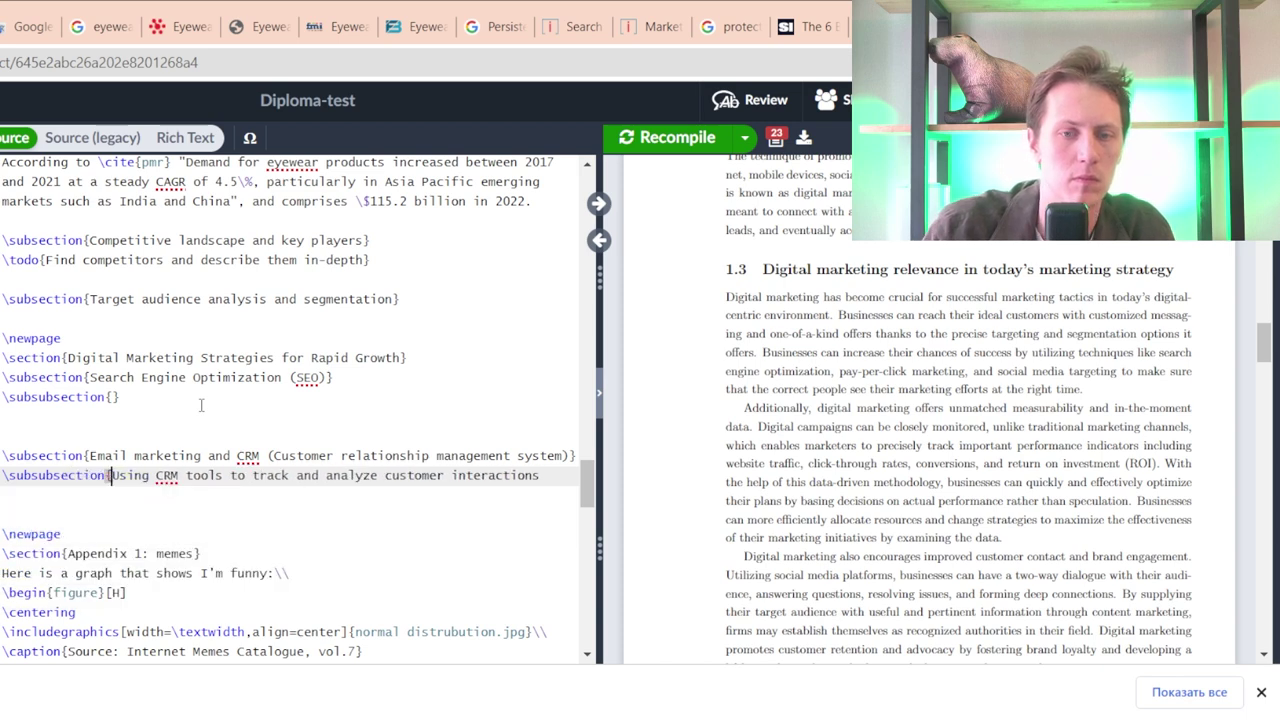
key("End")
key("Delete")
type("}")
key("BackSpace")
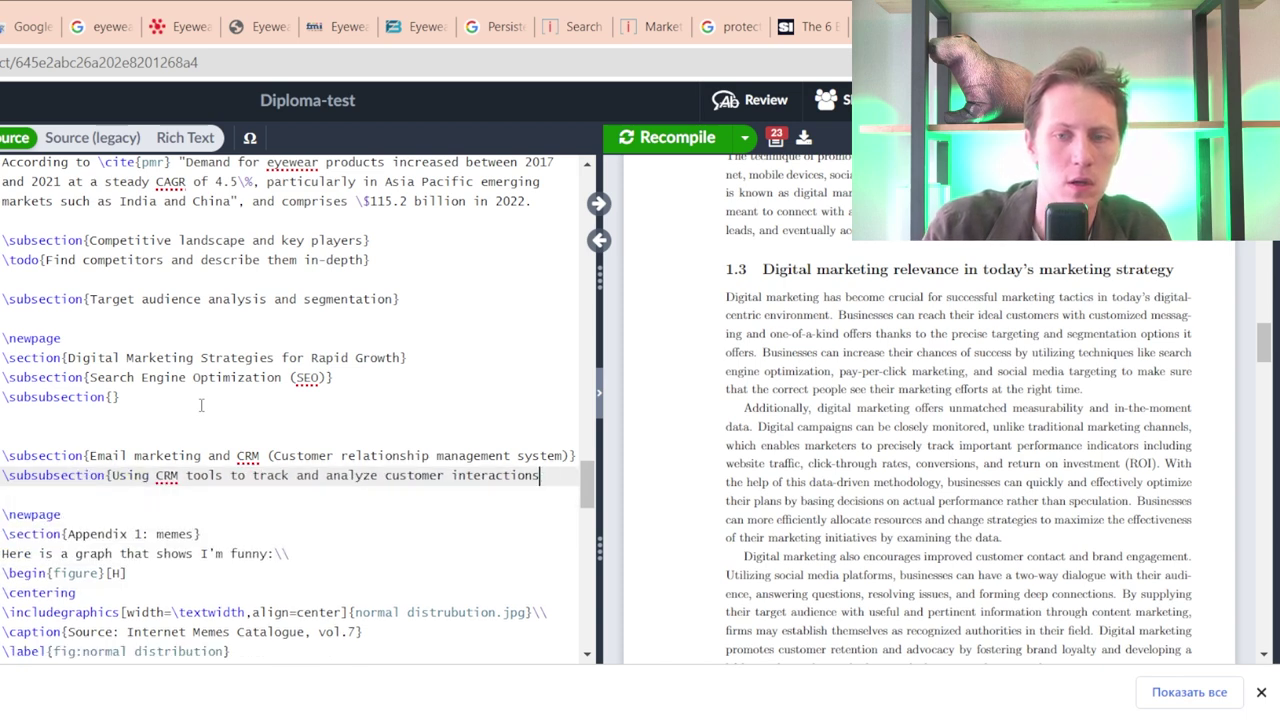
type("}")
key("Return")
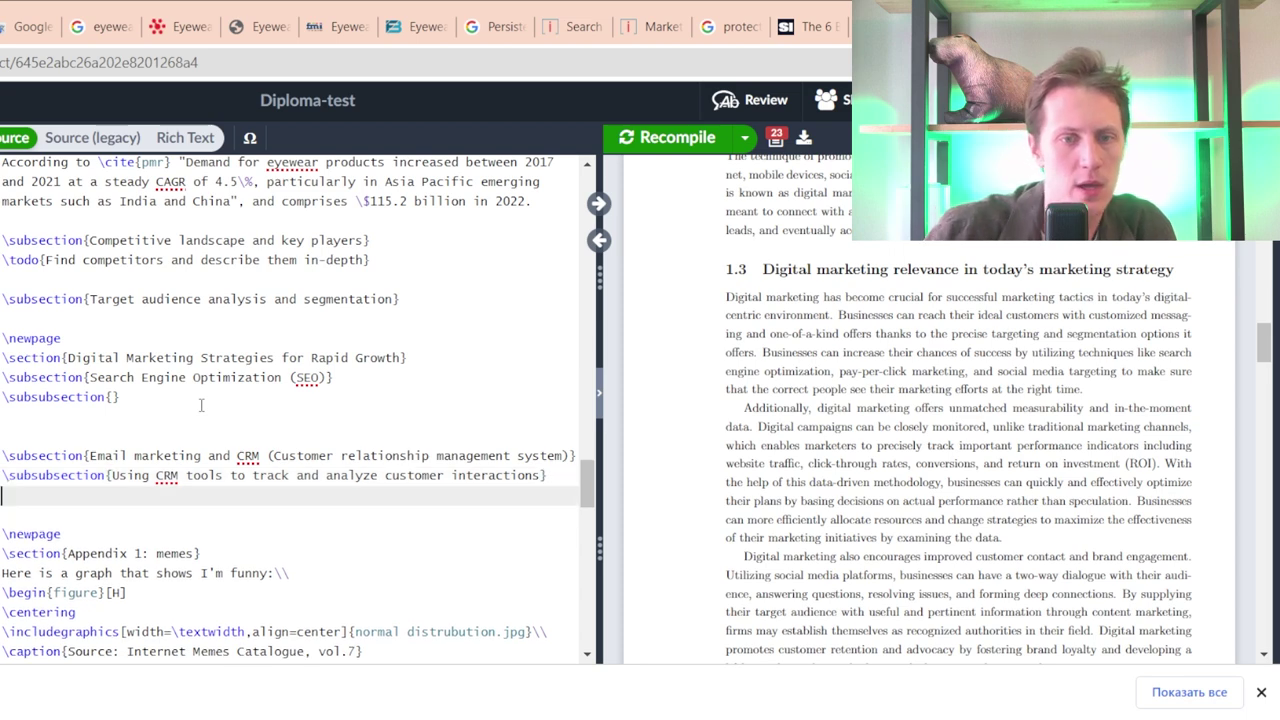
- Switch to ChatGPT and begin a message reading Explain "Using CRM tools to track and analyze customer interactions"
left_click_drag(330, 475, 527, 476)
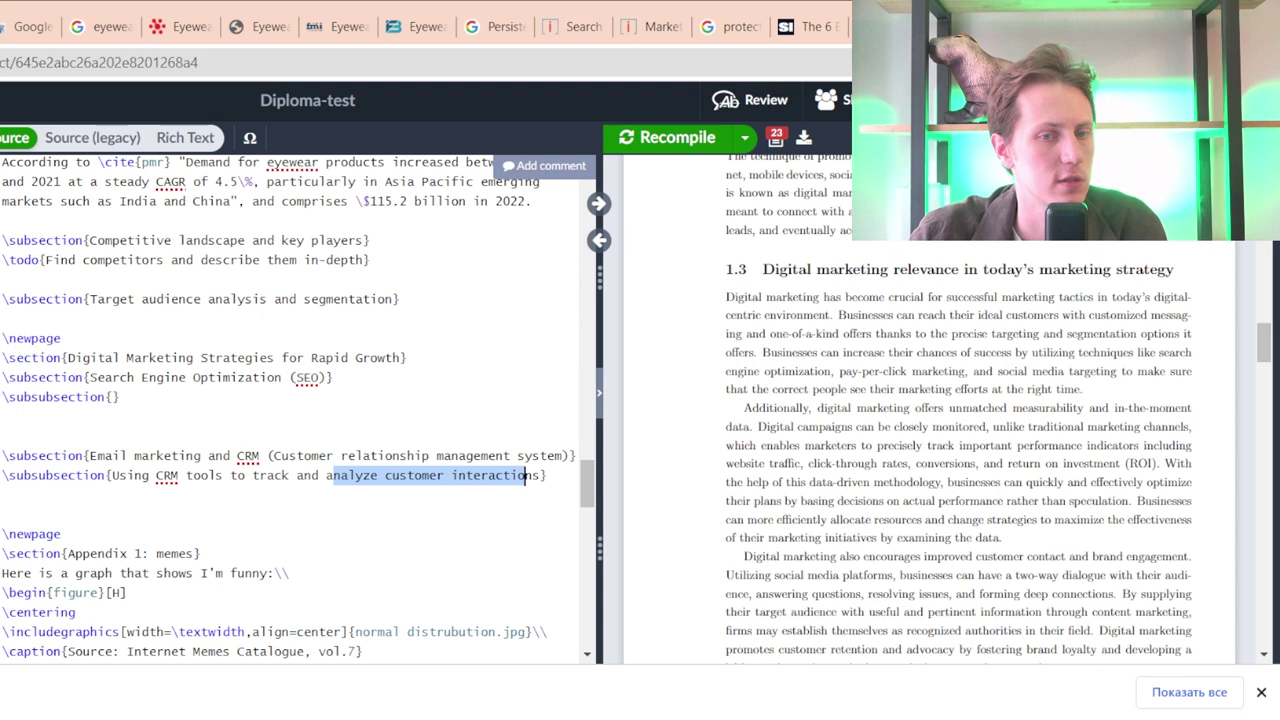
key("ctrl+Tab")
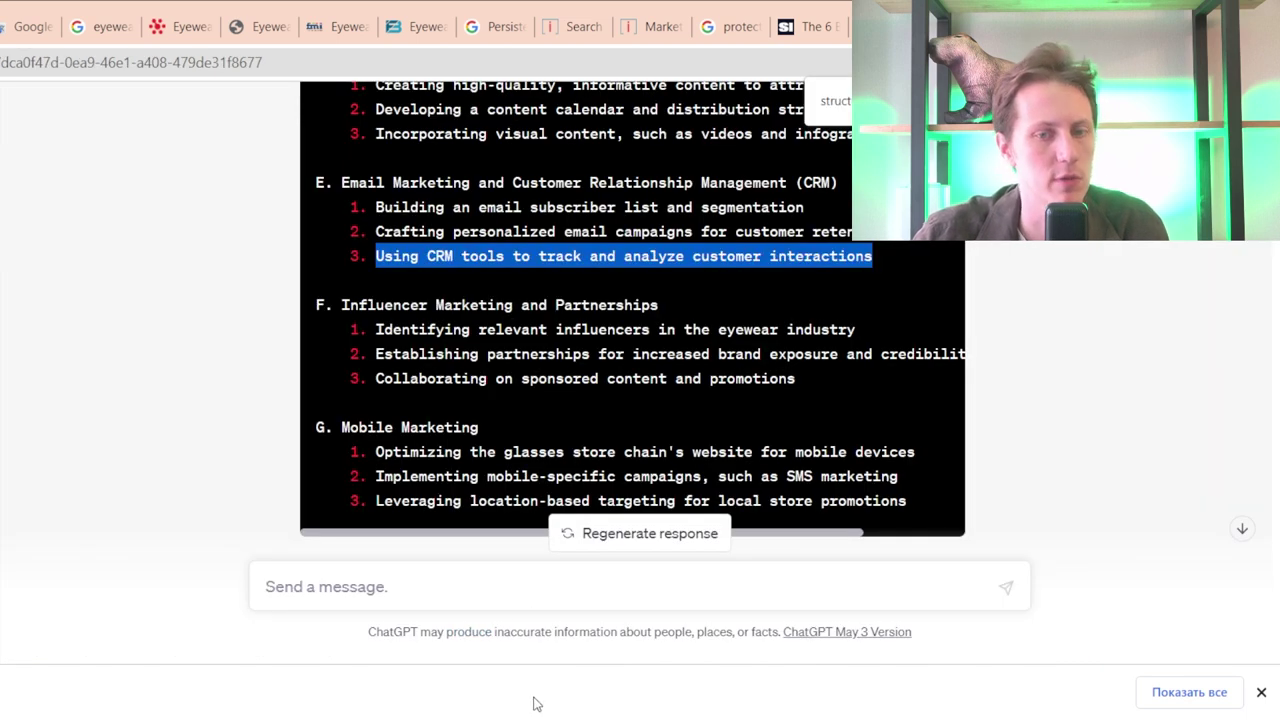
left_click(447, 612)
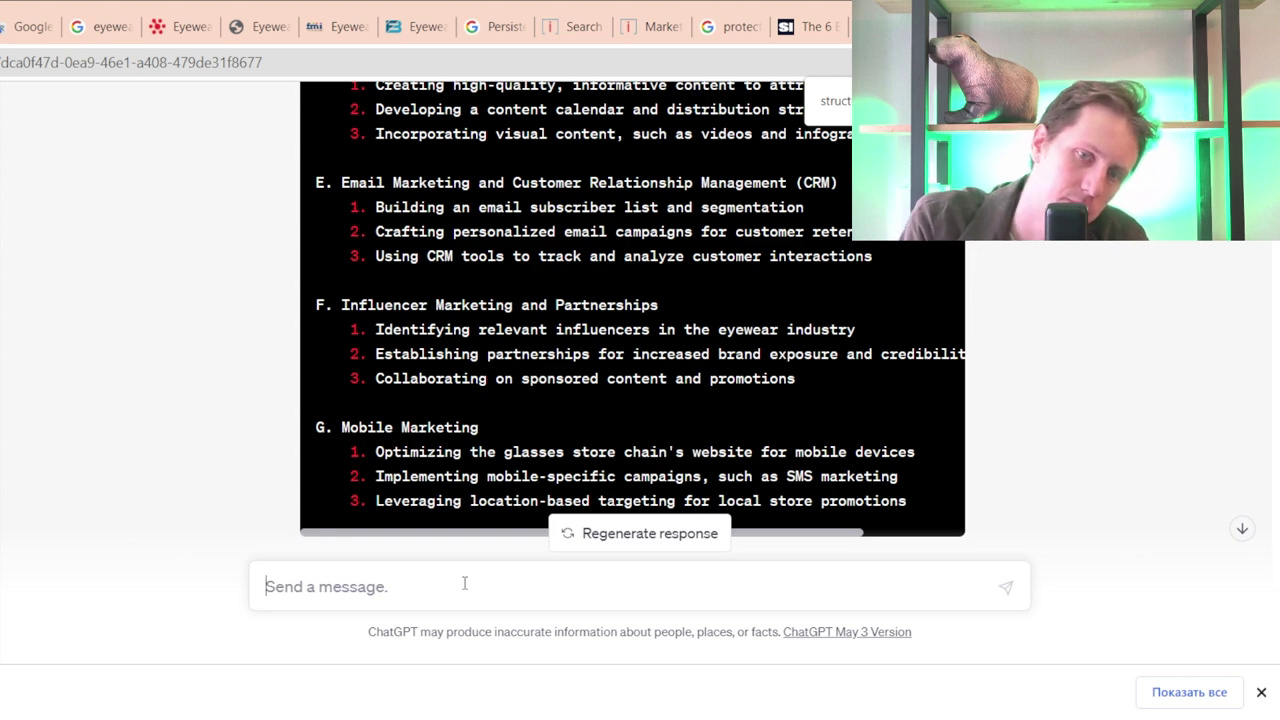
type("Explain")
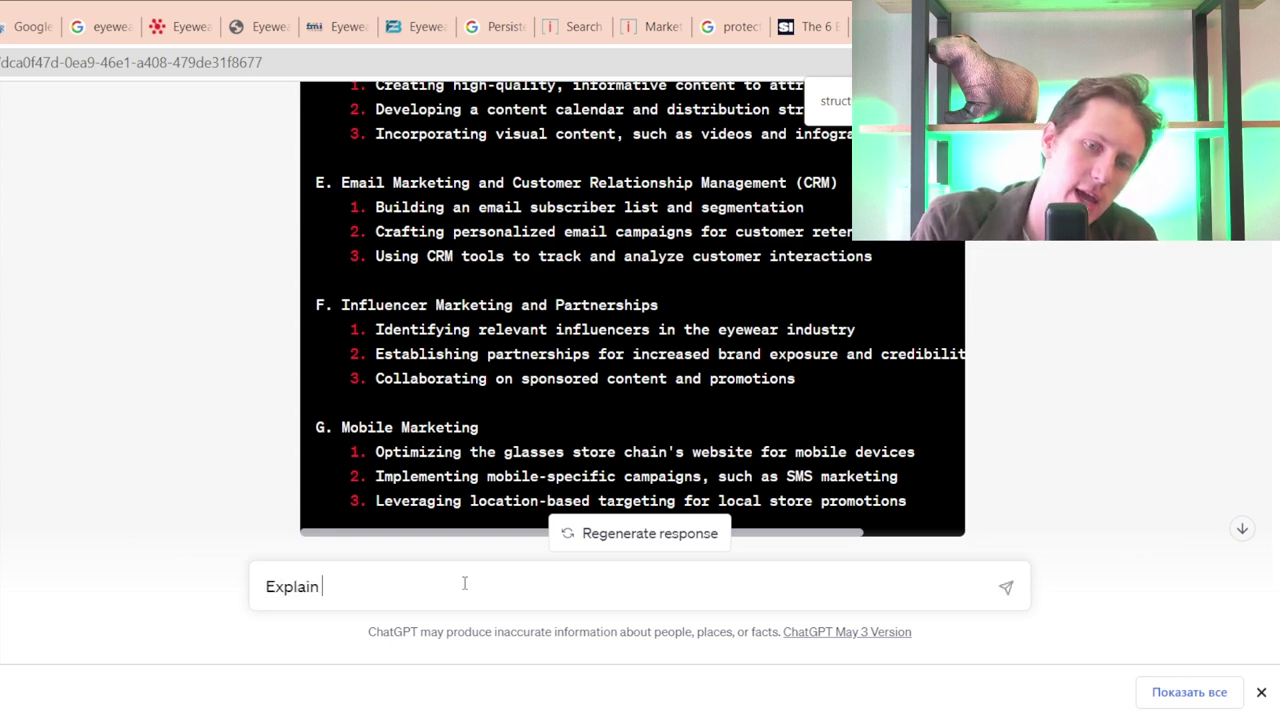
type("Using CRM tools to track and analyze customer interactions")
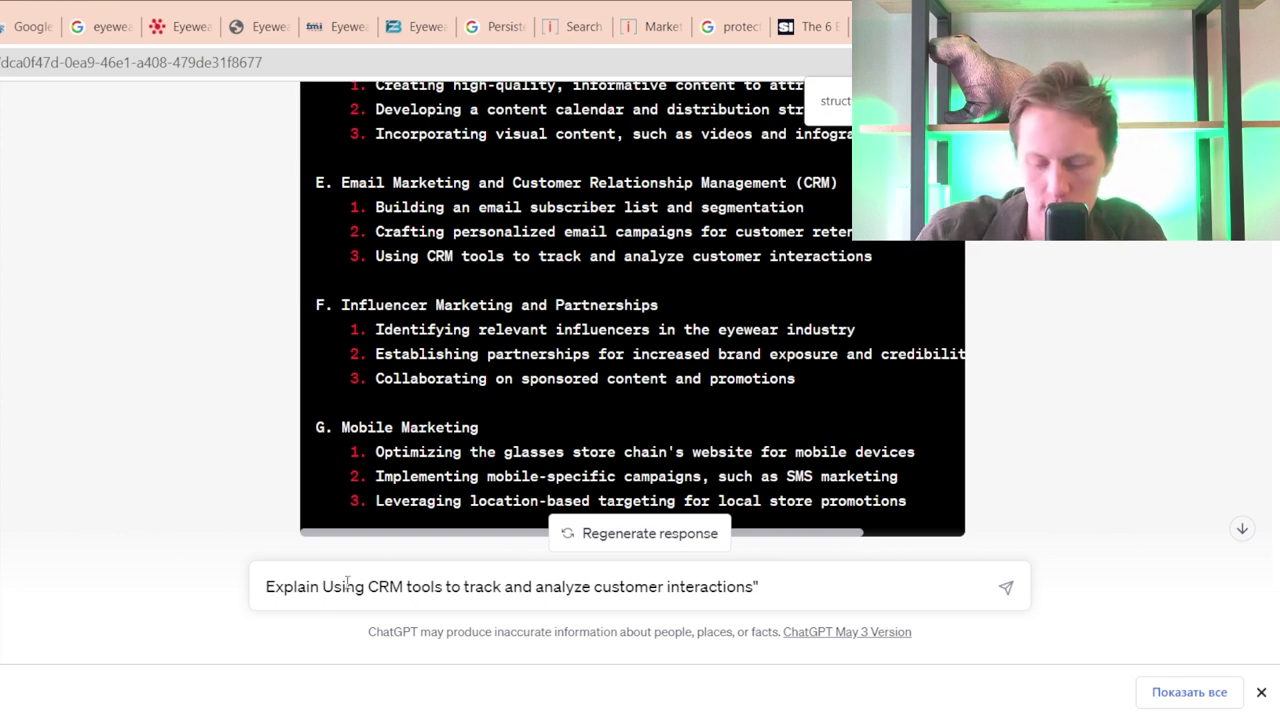
type("\"")
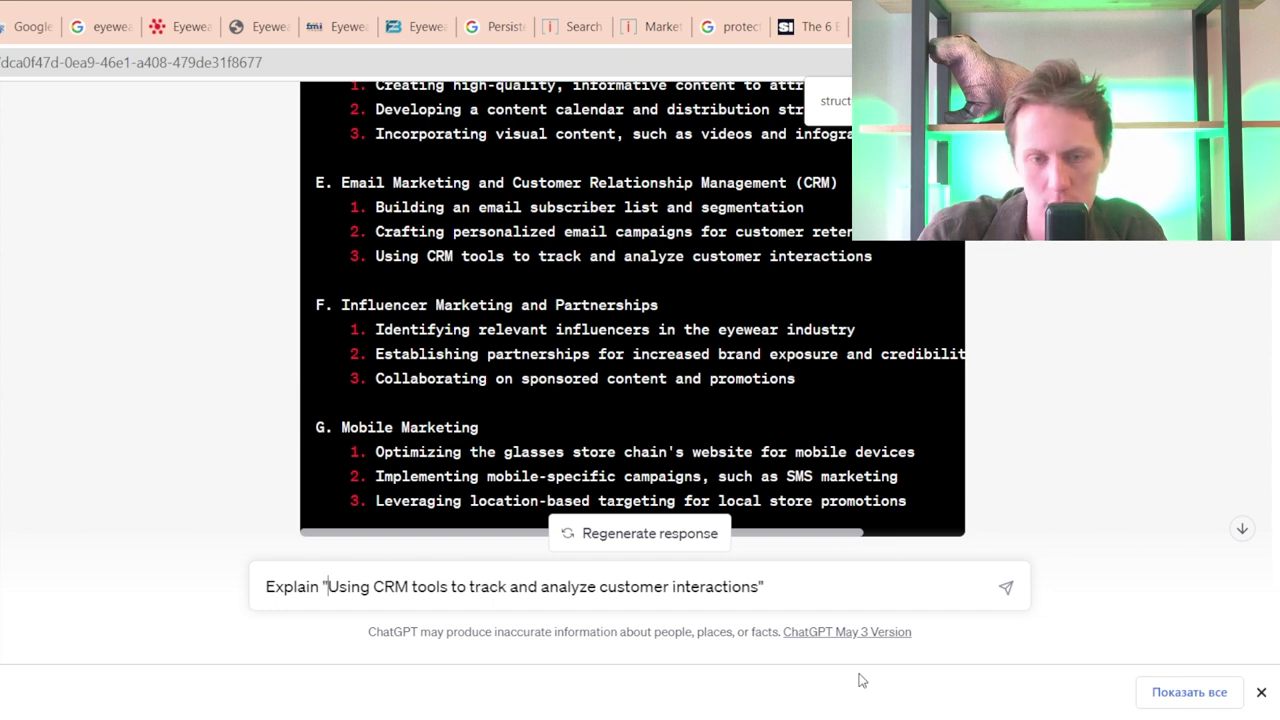
- Complete the message with "in one paragraph in an research article style" and send it
left_click(846, 586)
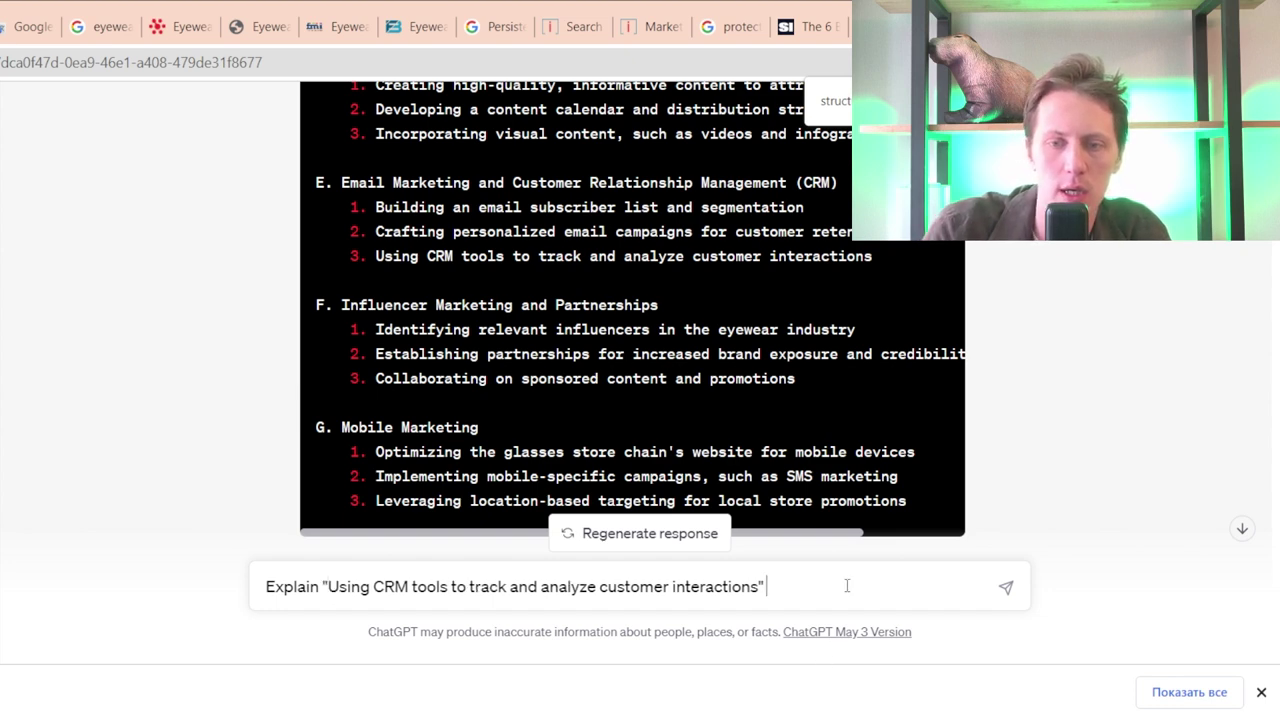
type("in one para")
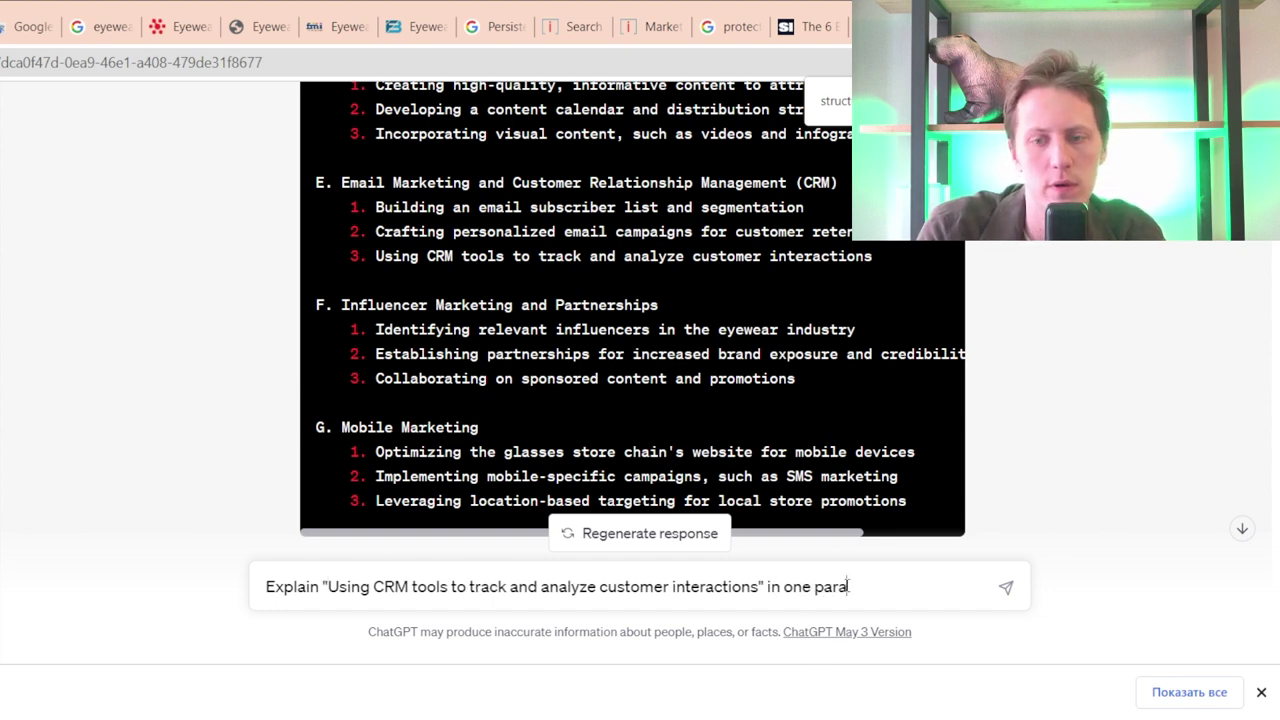
type("graph in")
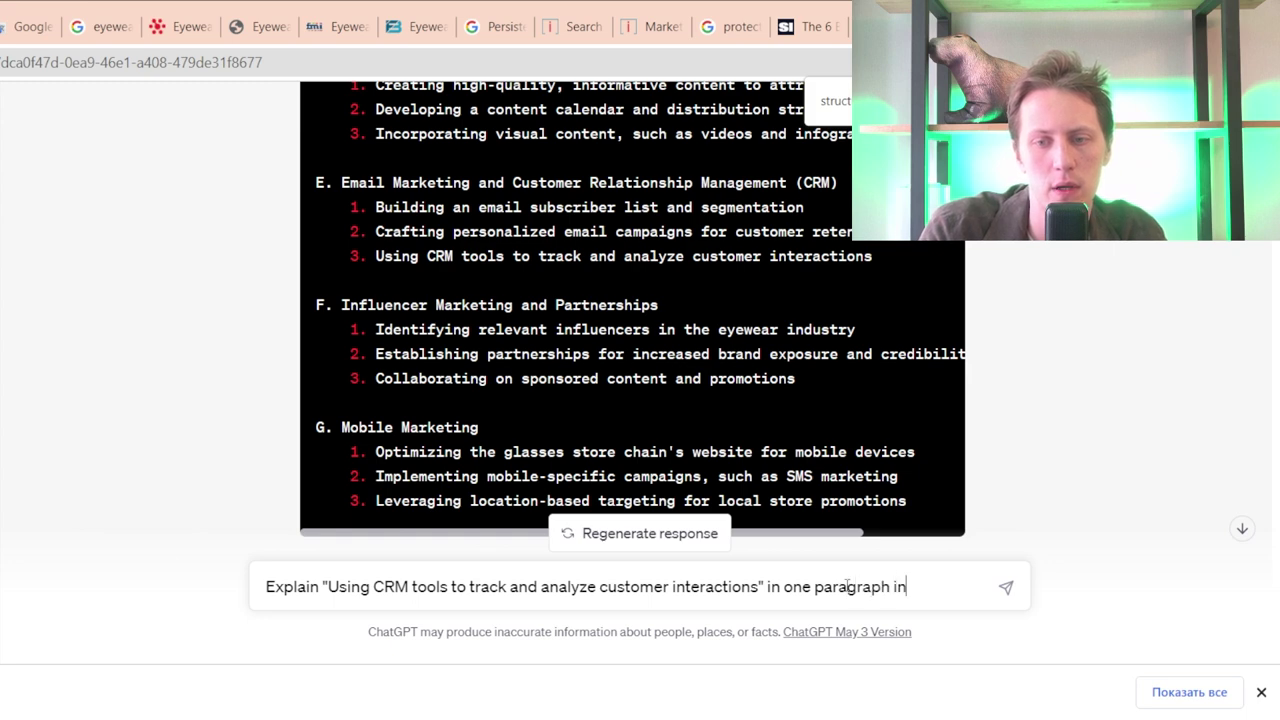
type(" an artre")
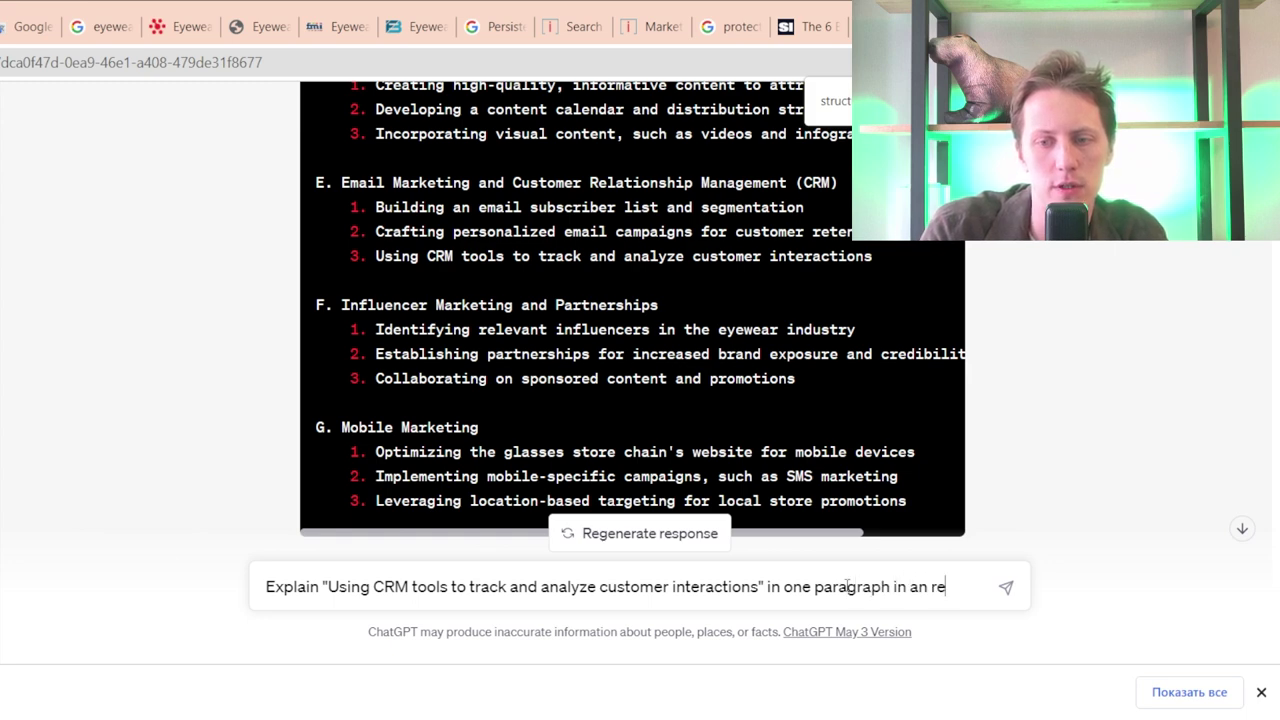
type("serach")
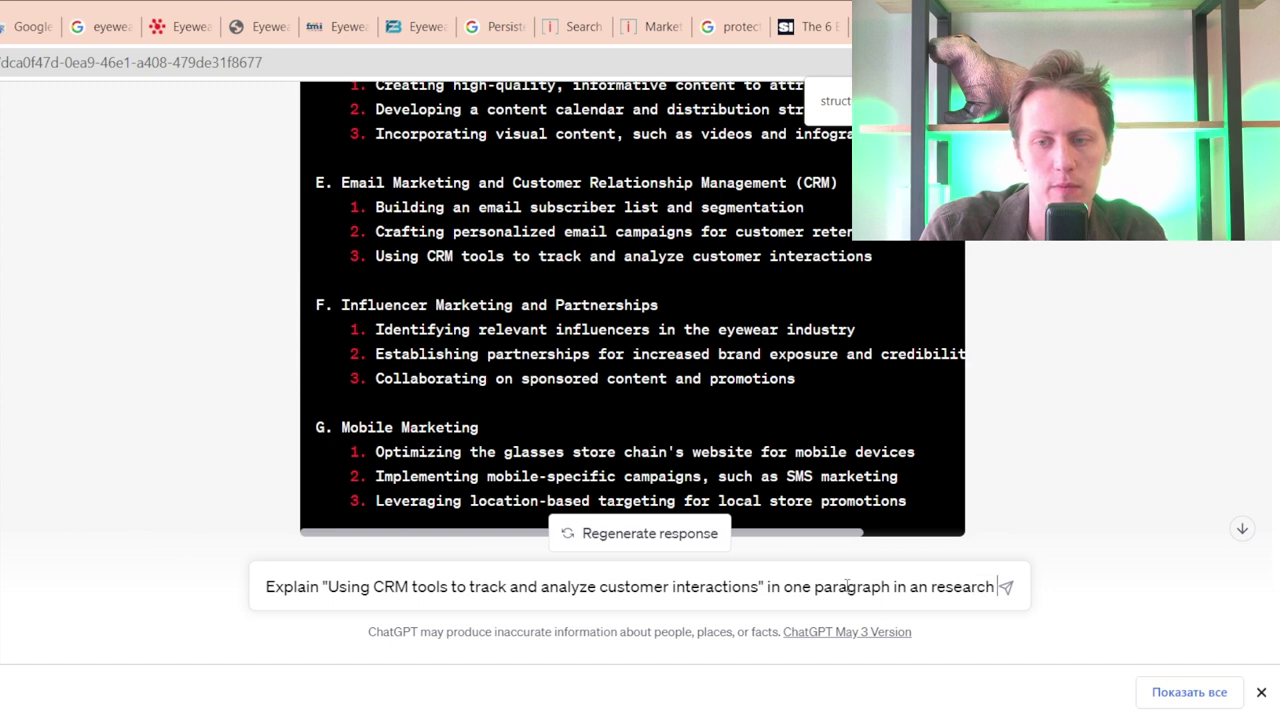
type(" artical style")
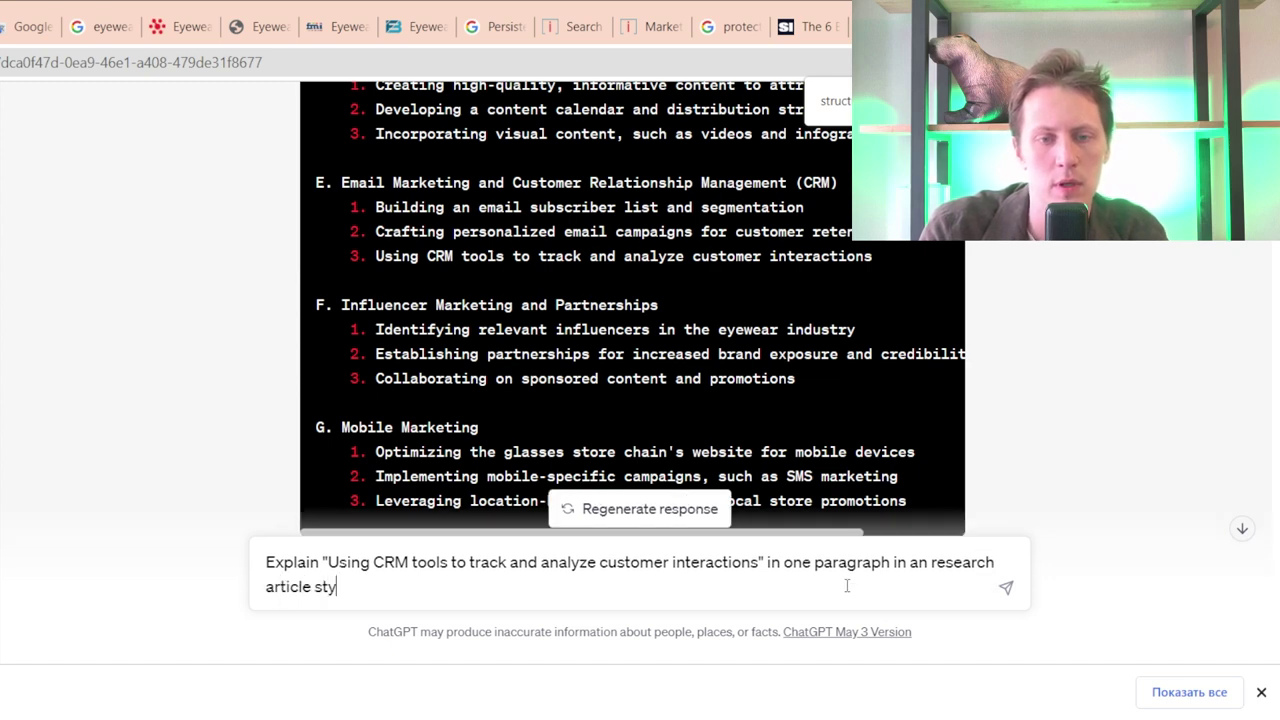
key("Return")
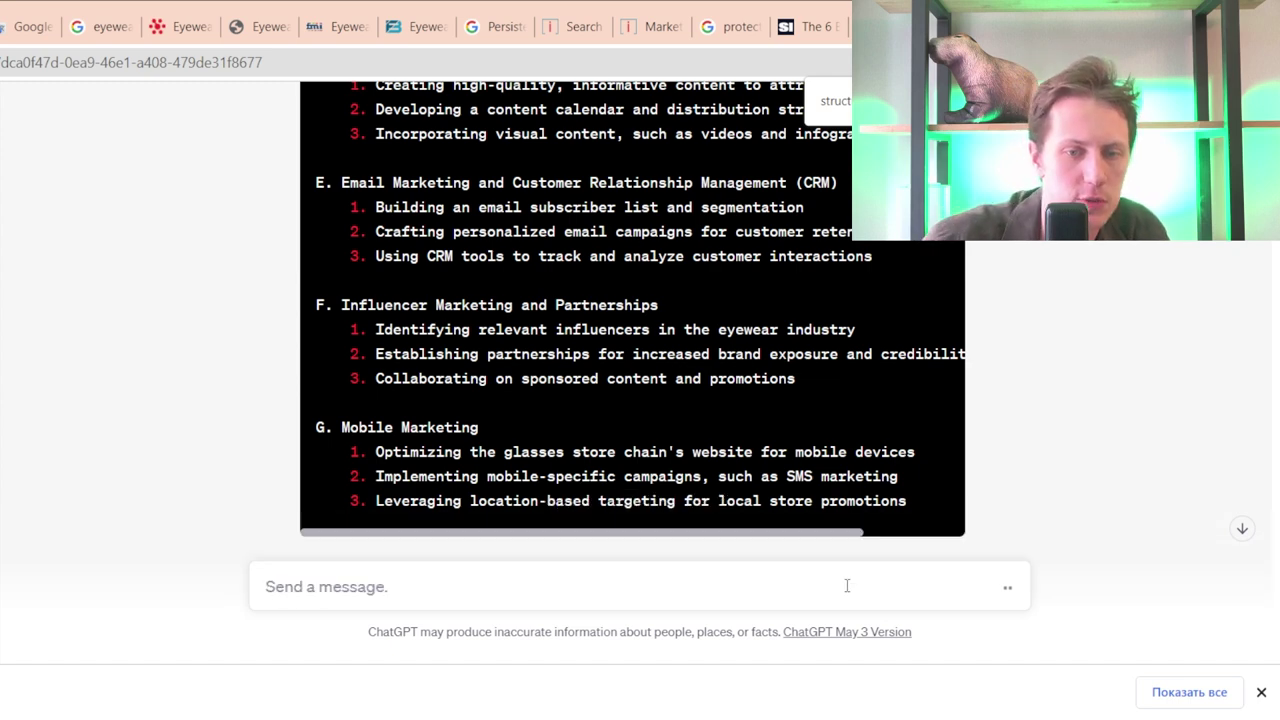
- Read through ChatGPT's generated paragraph on CRM tools and copy all of its text
left_click(1242, 529)
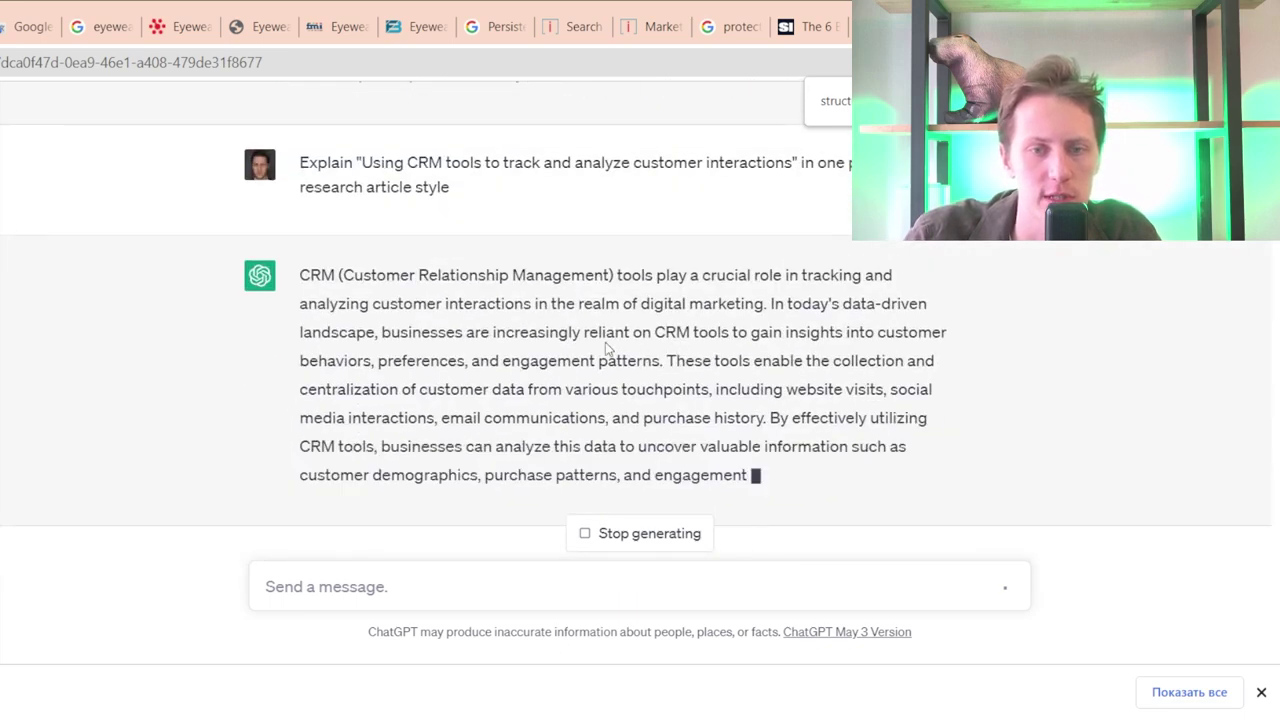
scroll(517, 278, "down", 2)
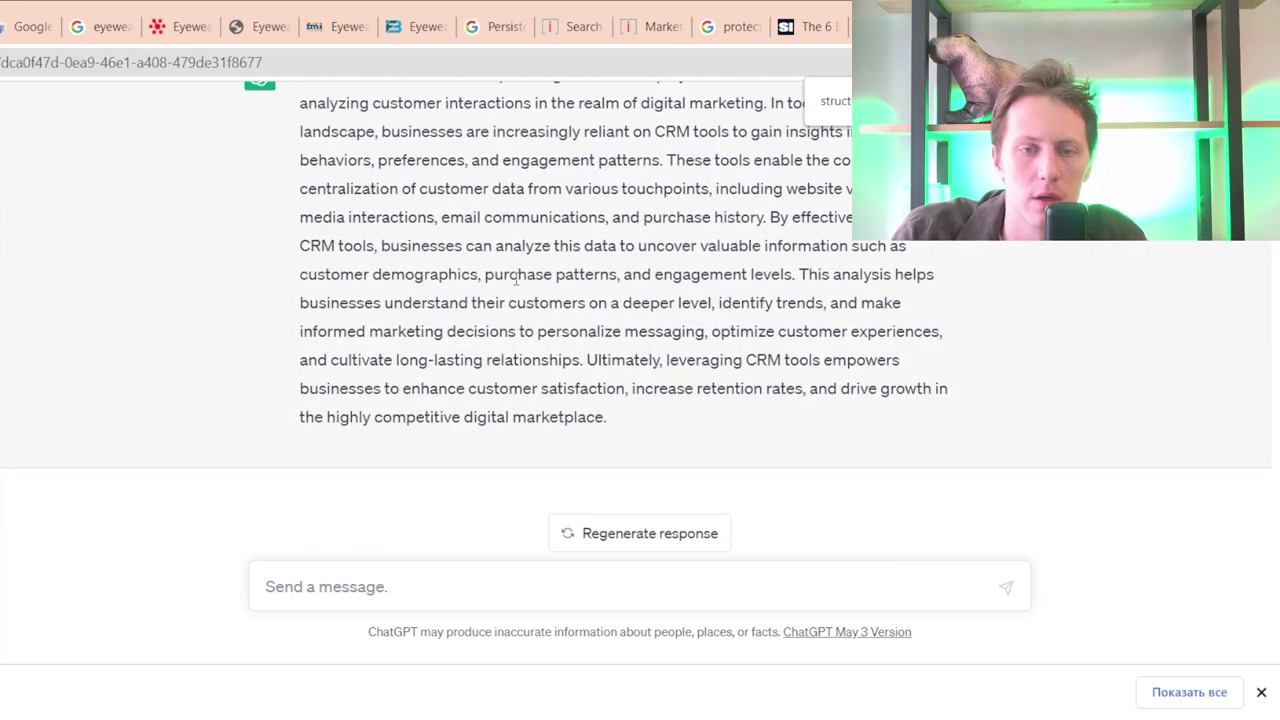
scroll(695, 427, "up", 2)
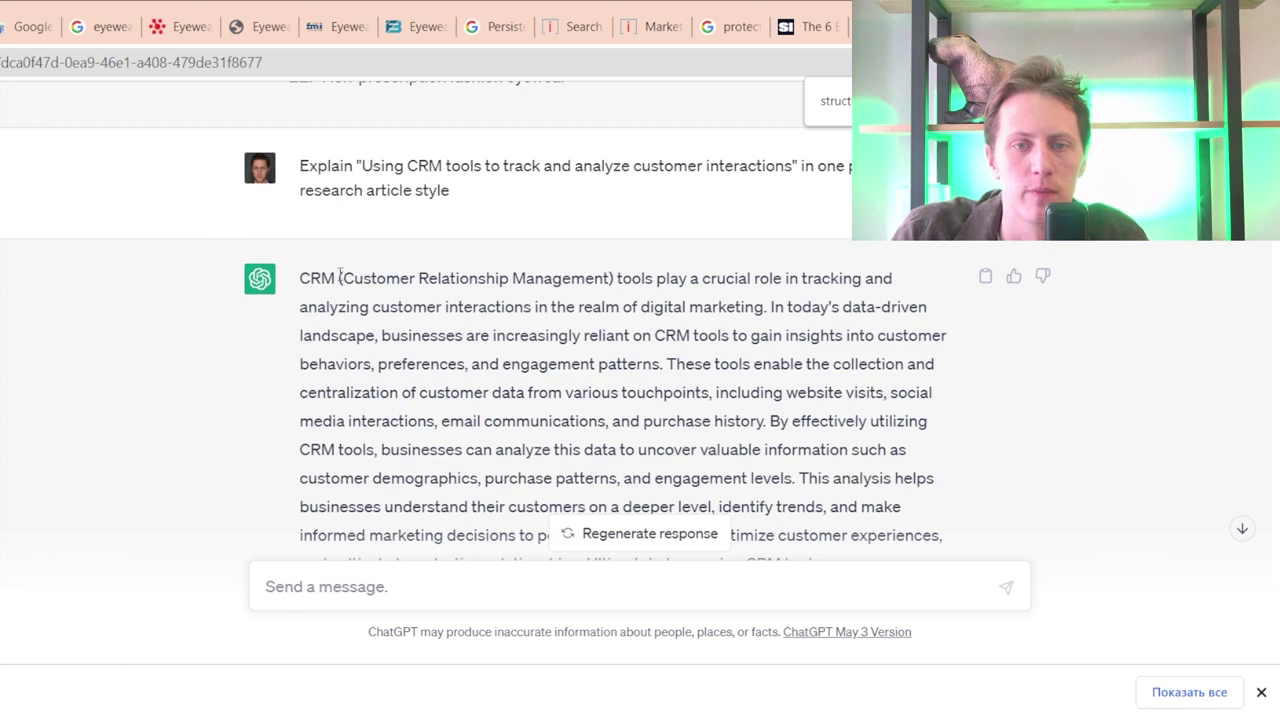
left_click_drag(618, 284, 768, 308)
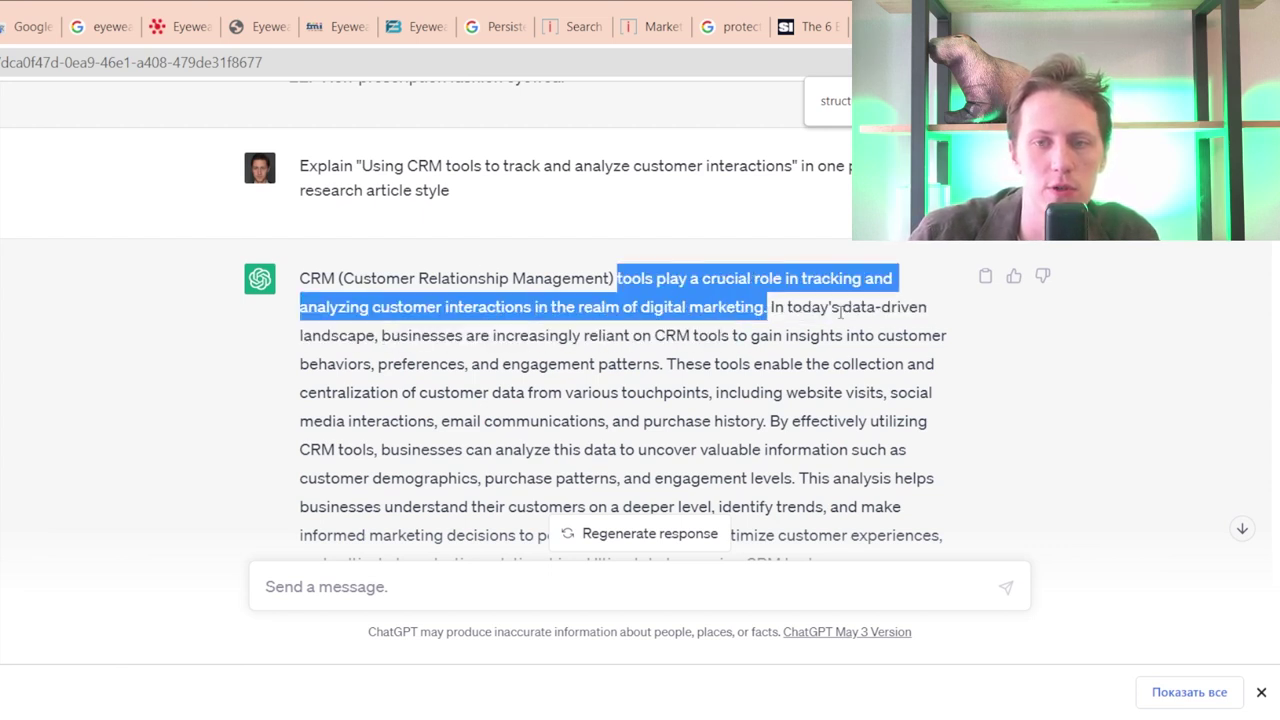
left_click_drag(375, 341, 675, 366)
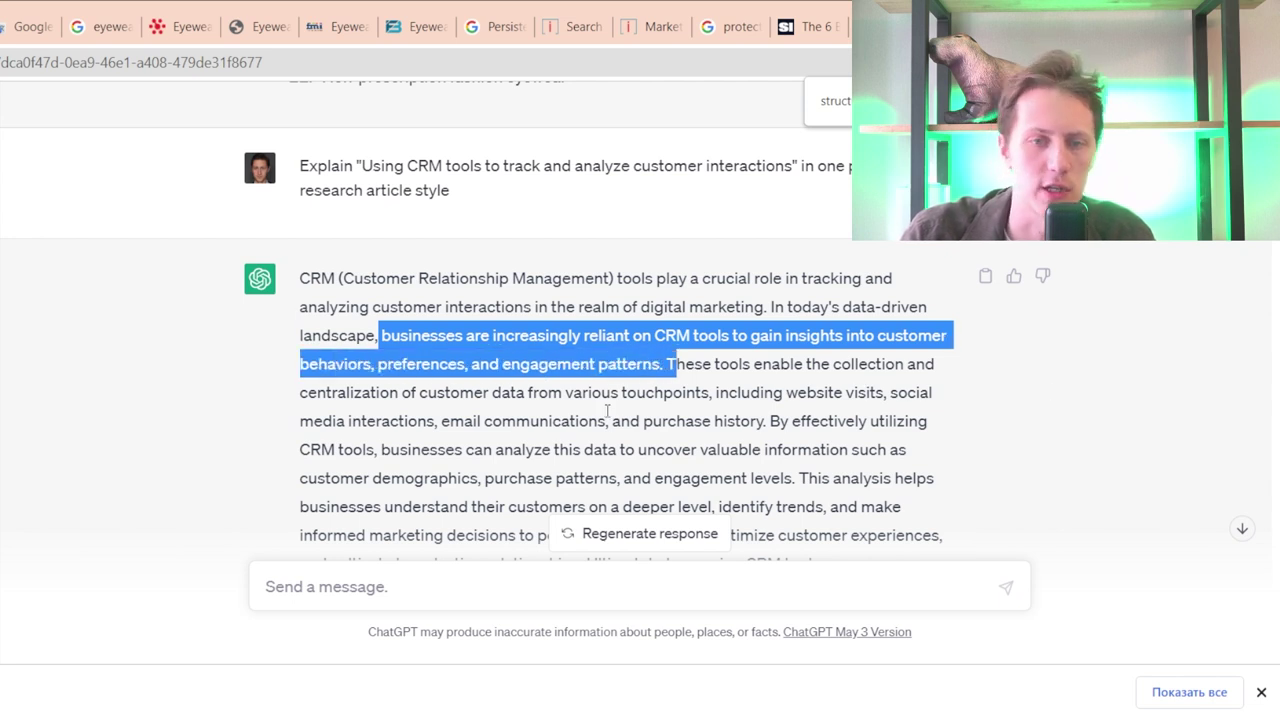
scroll(607, 411, "down", 2)
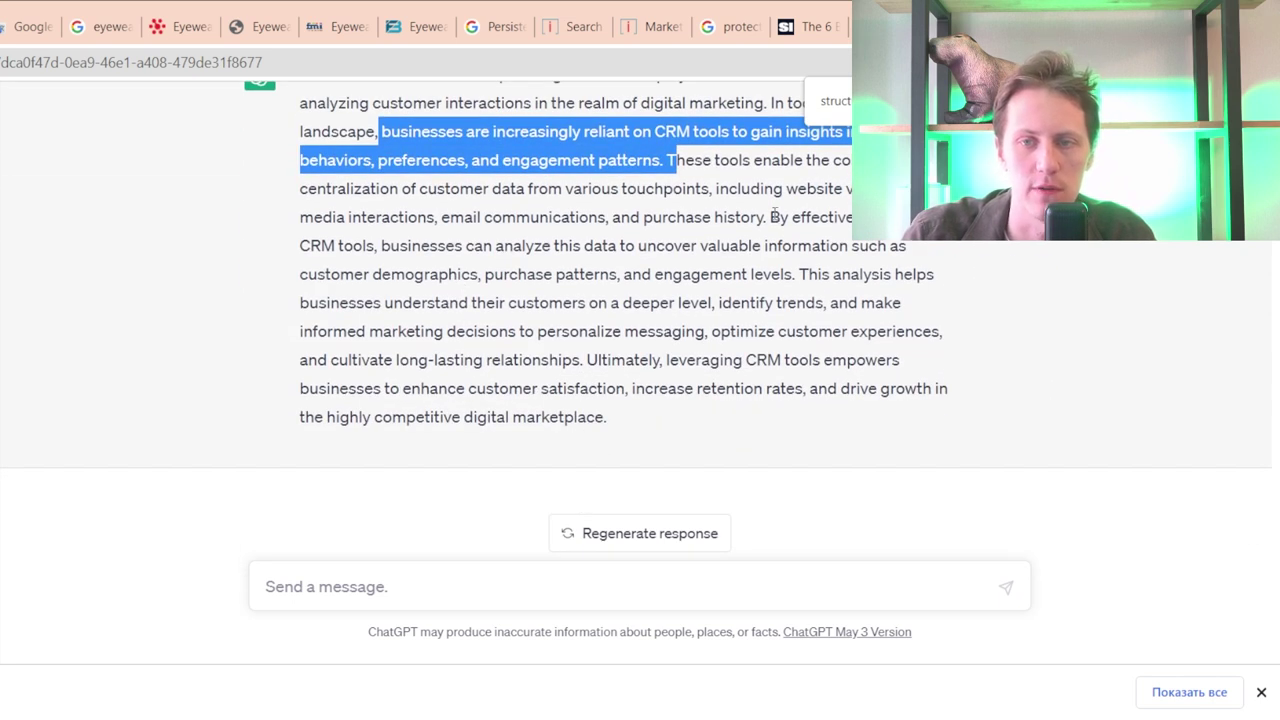
left_click_drag(773, 216, 532, 362)
left_click_drag(645, 415, 300, 185)
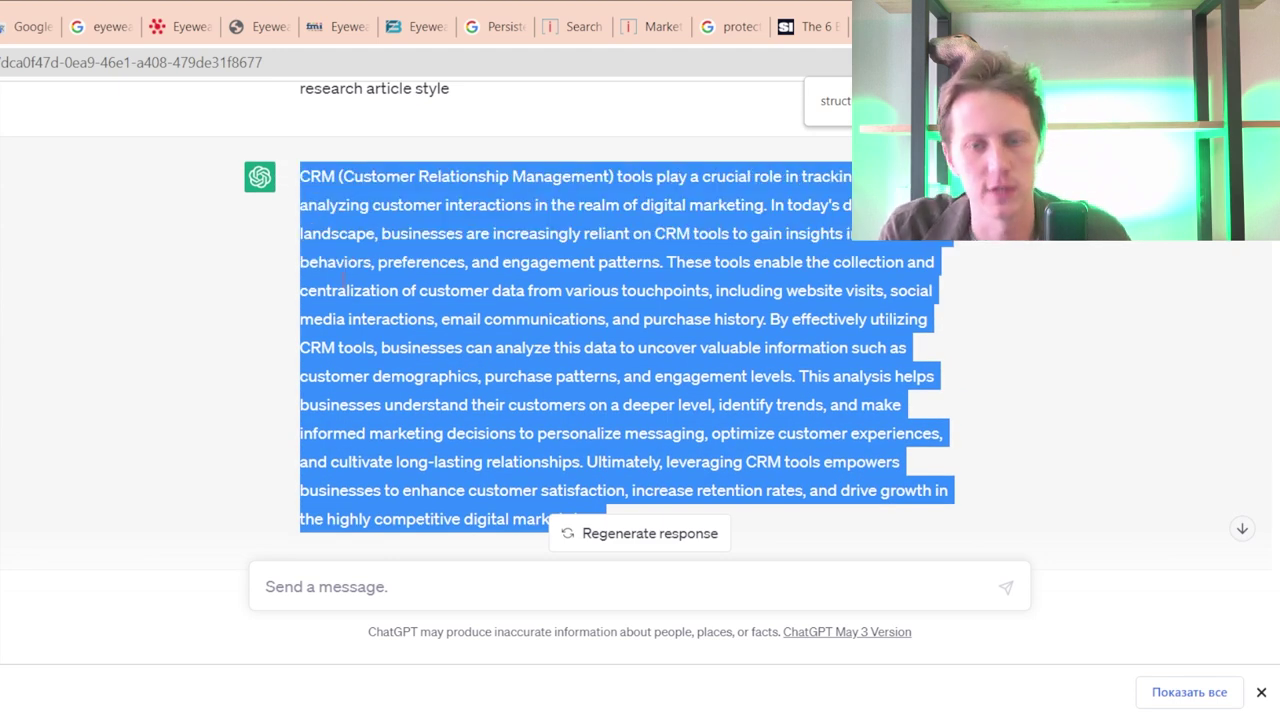
key("ctrl+c")
- Switch to the Paraphraser page, replace the source text with the copied CRM paragraph and rephrase it
key("ctrl+Tab")
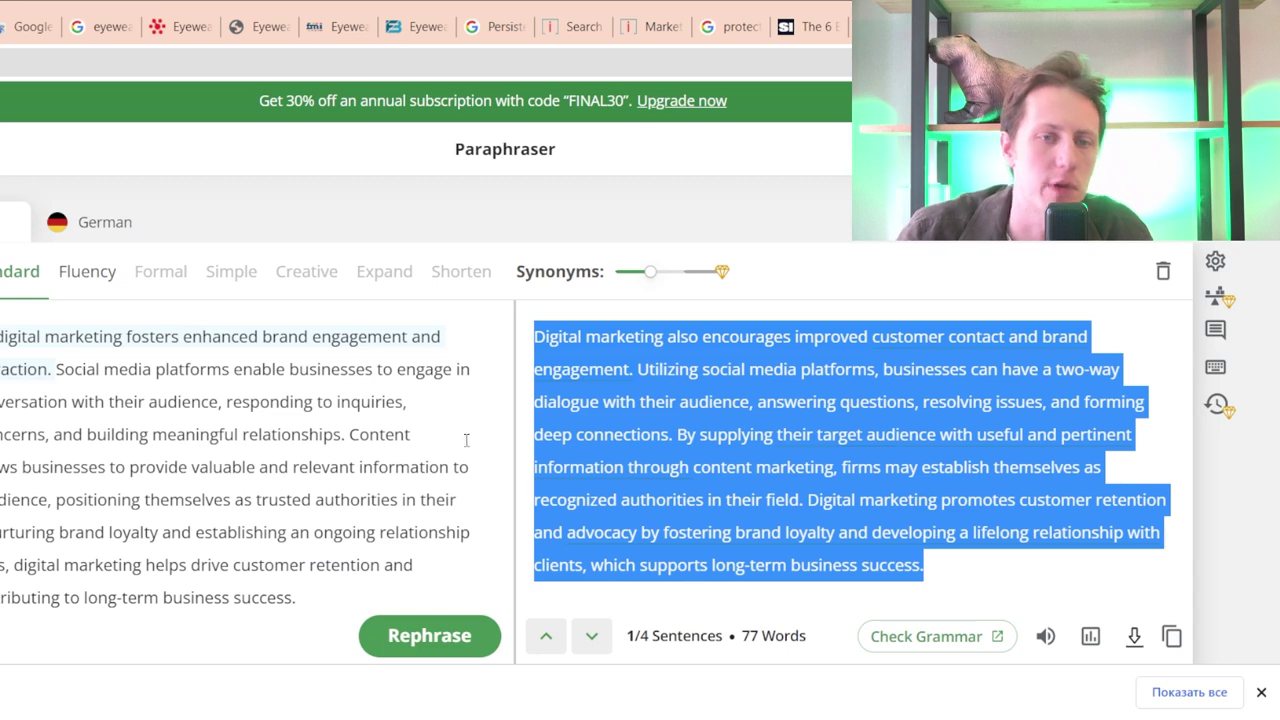
left_click(467, 440)
key("ctrl+a")
key("ctrl+v")
left_click(425, 640)
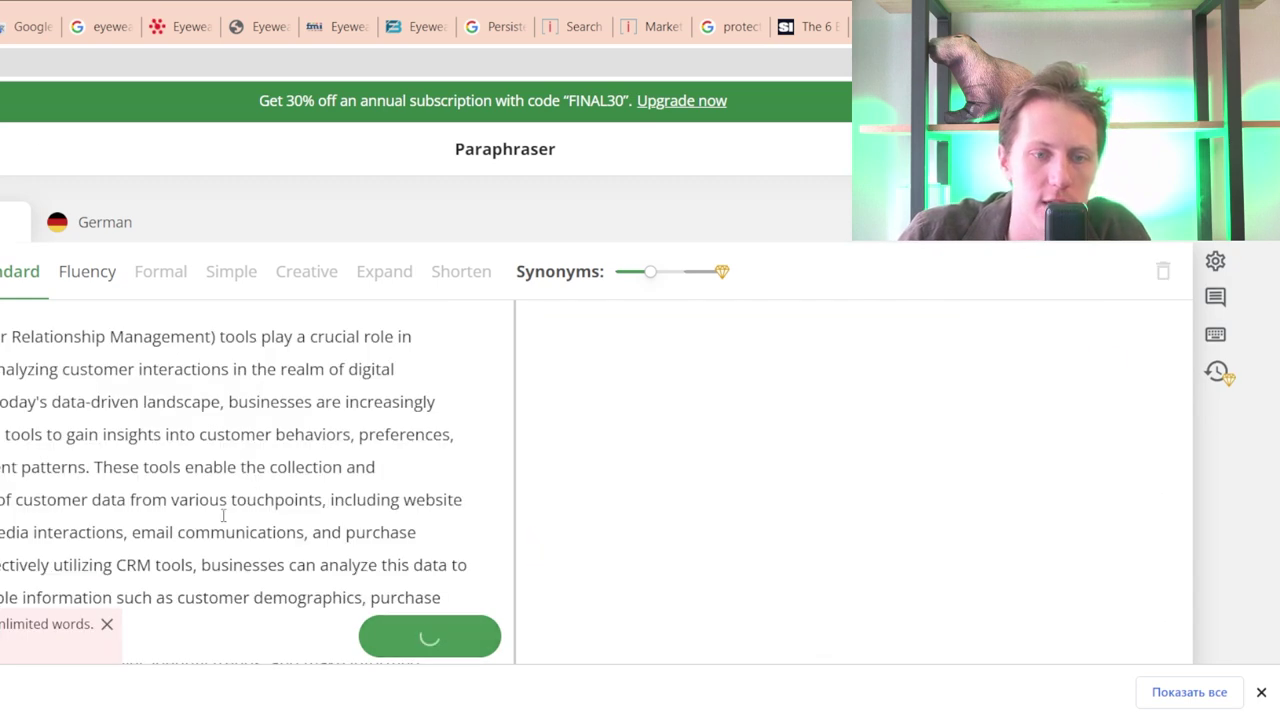
left_click(107, 624)
scroll(203, 508, "down", 1)
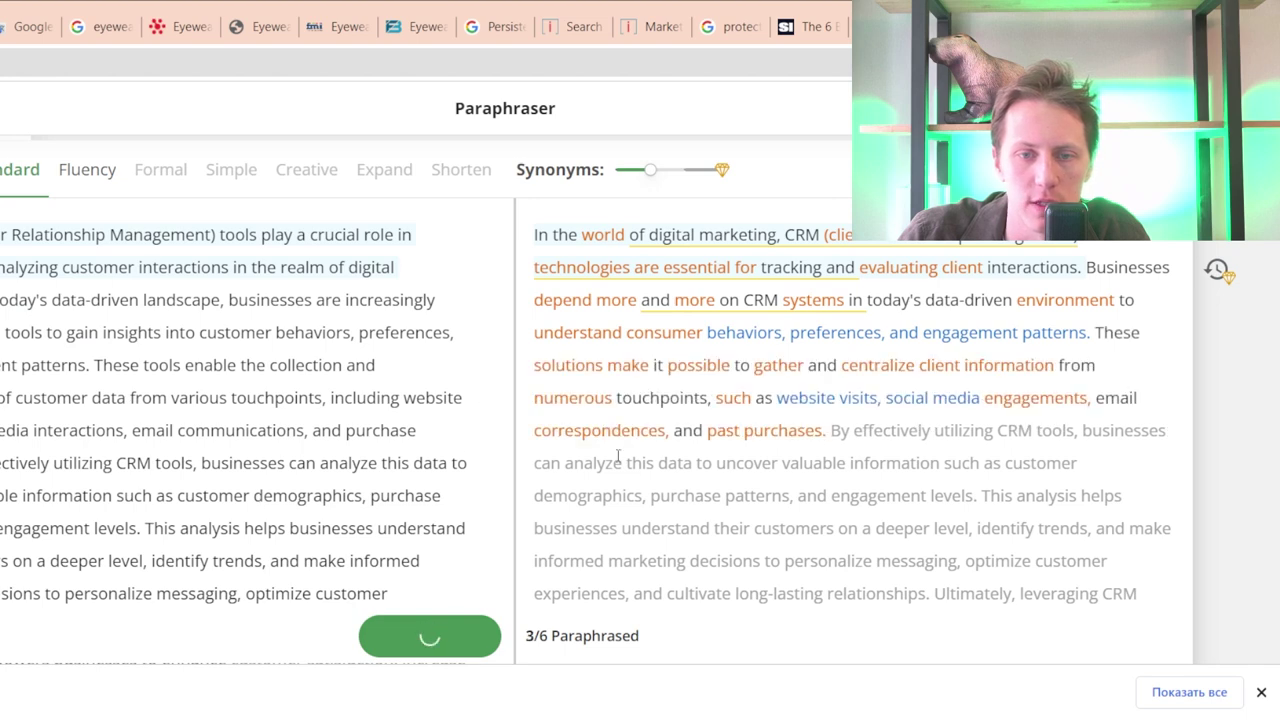
scroll(217, 534, "down", 5)
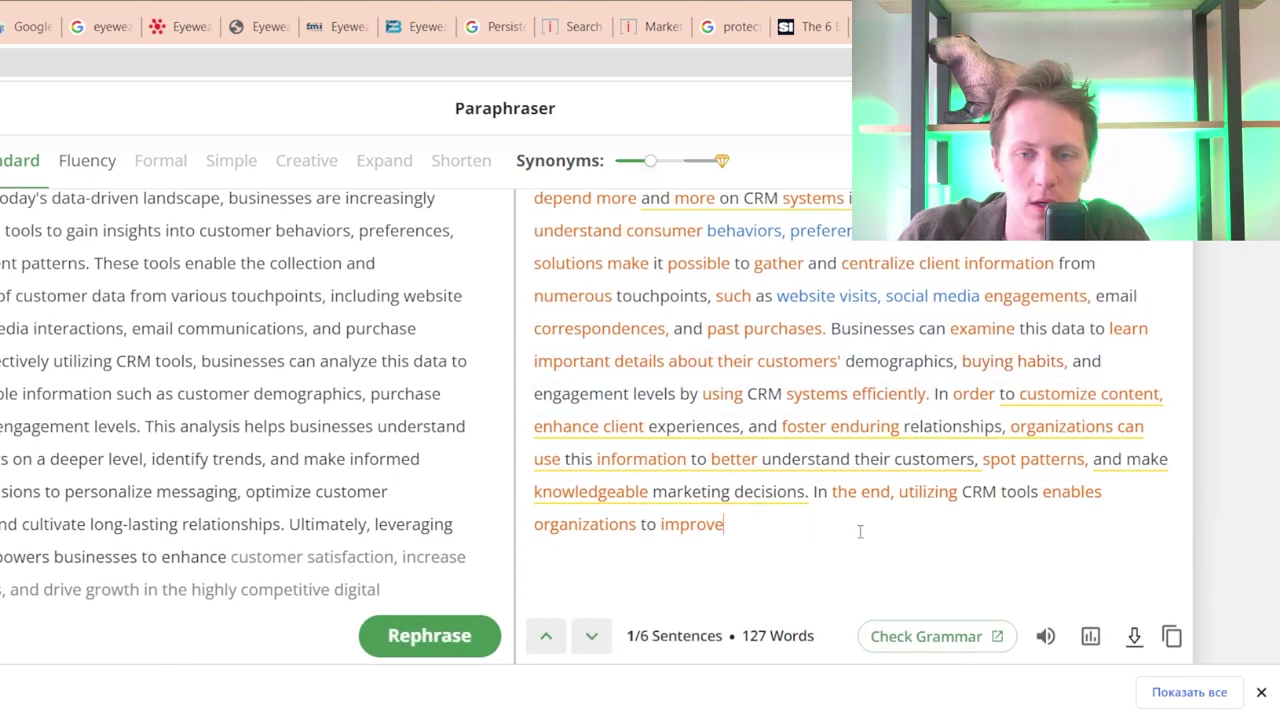
- Copy the rephrased CRM text into the Overleaf document, directly under the "Using CRM tools to track and analyze customer interactions" subsubsection
left_click_drag(859, 531, 536, 304)
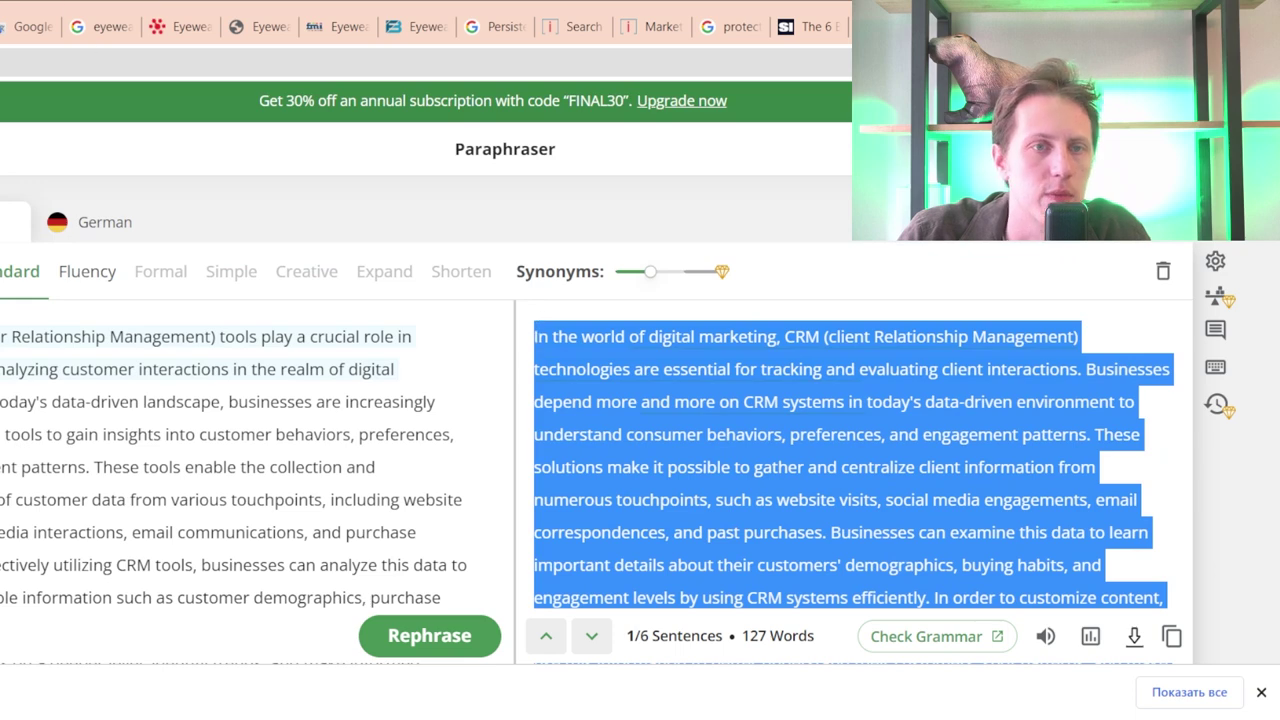
key("ctrl+c")
key("ctrl+Tab")
key("Return")
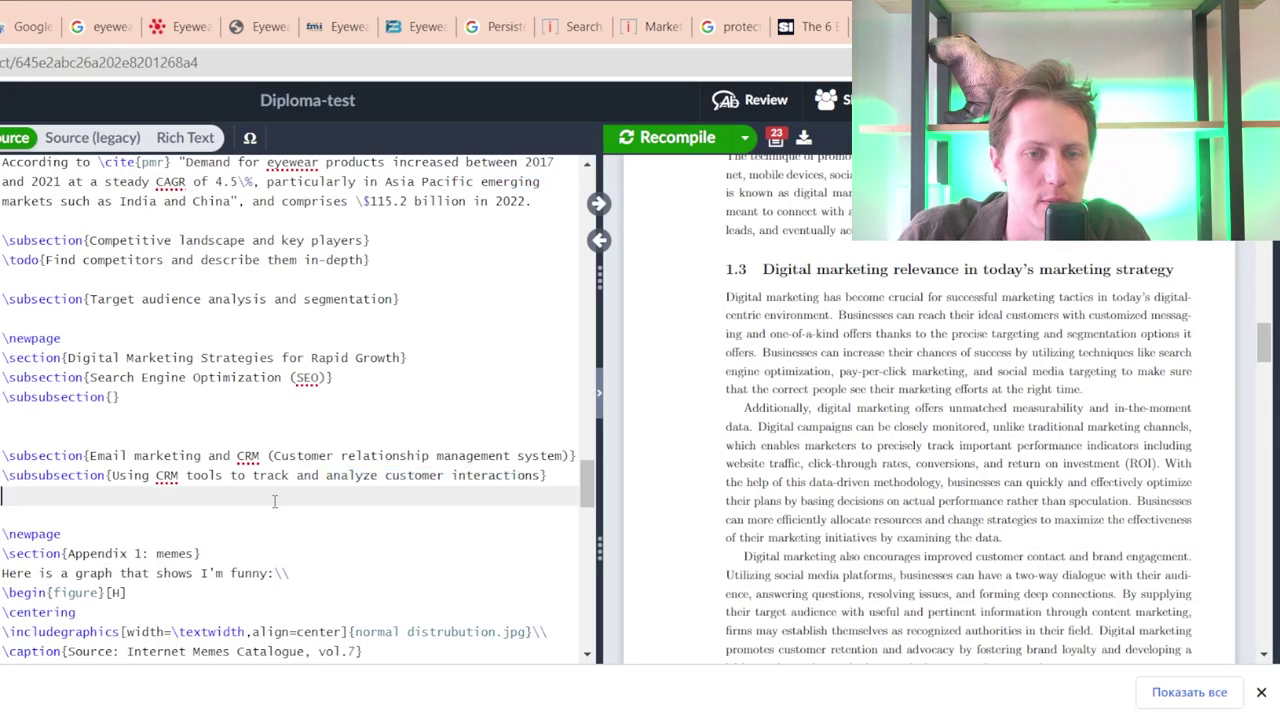
key("ctrl+v")
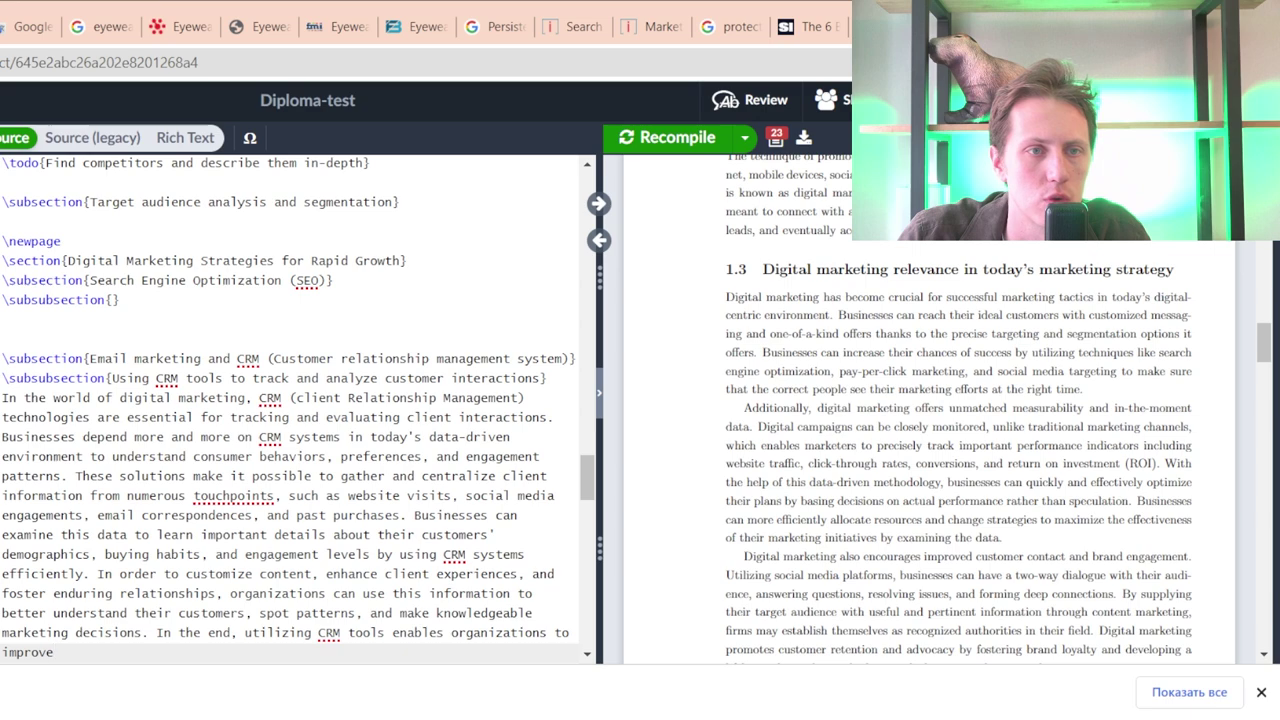
- Return to the Paraphraser and rephrase only the leftover source ending, from "customer satisfaction, increase retention rates" to "digital marketplace"
key("ctrl+shift+Tab")
scroll(362, 487, "down", 5)
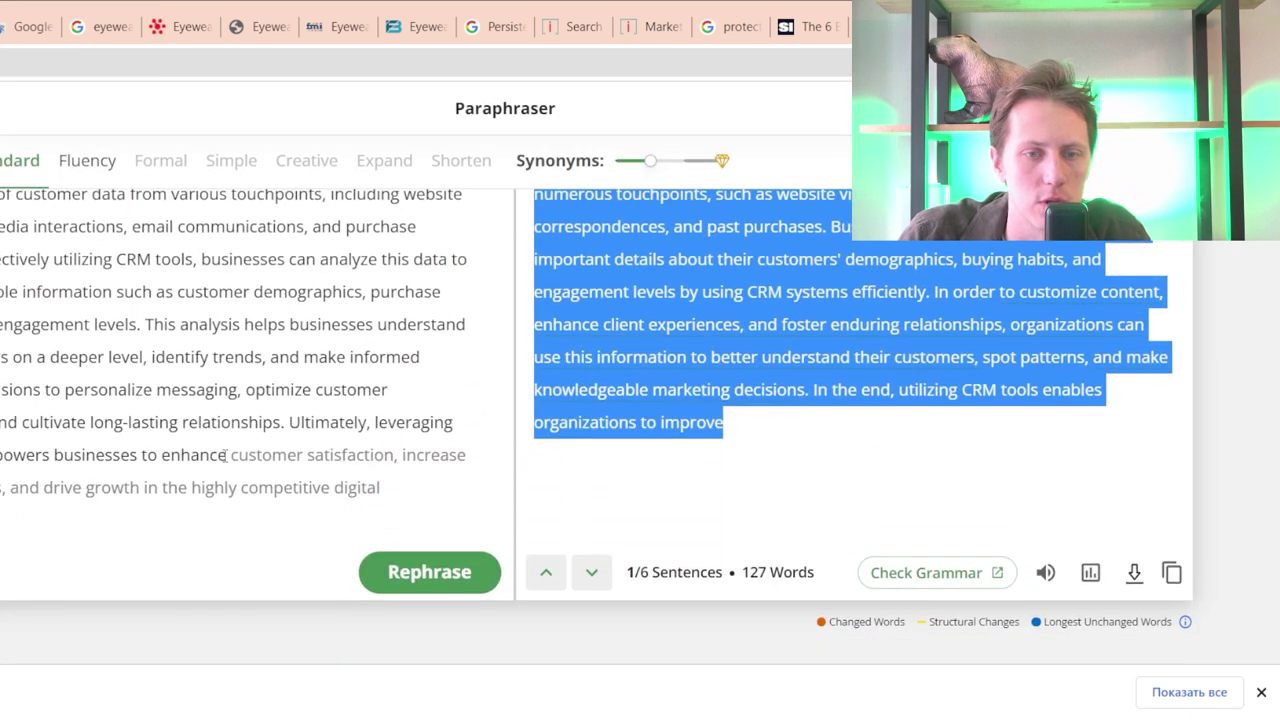
left_click_drag(233, 455, 510, 458)
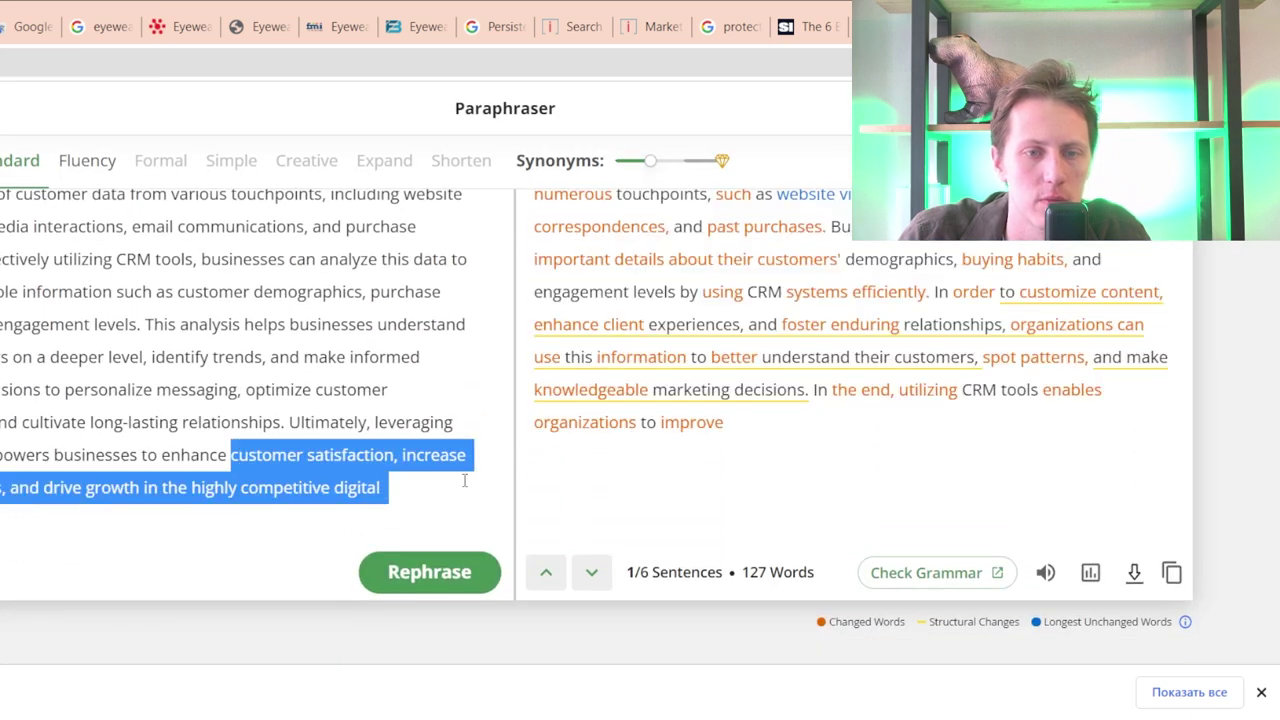
key("ctrl+a")
key("ctrl+v")
left_click(471, 634)
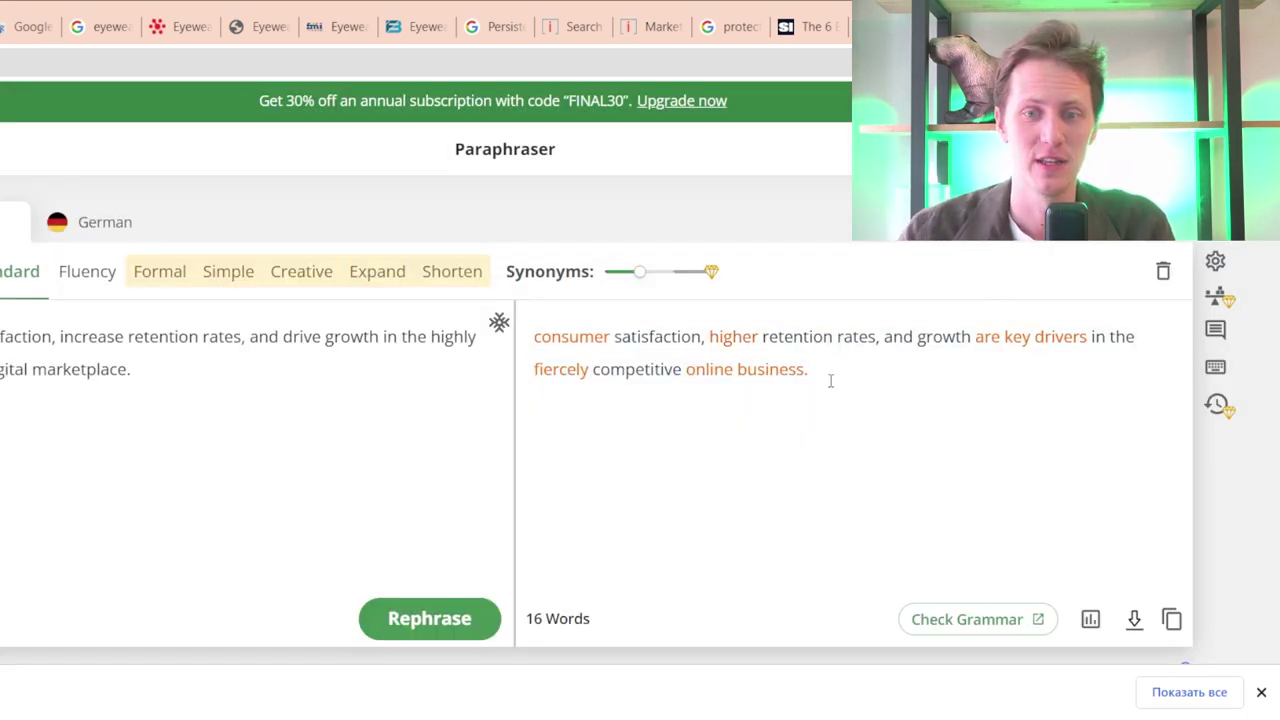
- Append the rephrased ending, "consumer satisfaction, higher retention rates, and growth are key drivers in the fiercely competitive online business.", after "improve" in the Overleaf CRM paragraph
left_click_drag(830, 380, 532, 338)
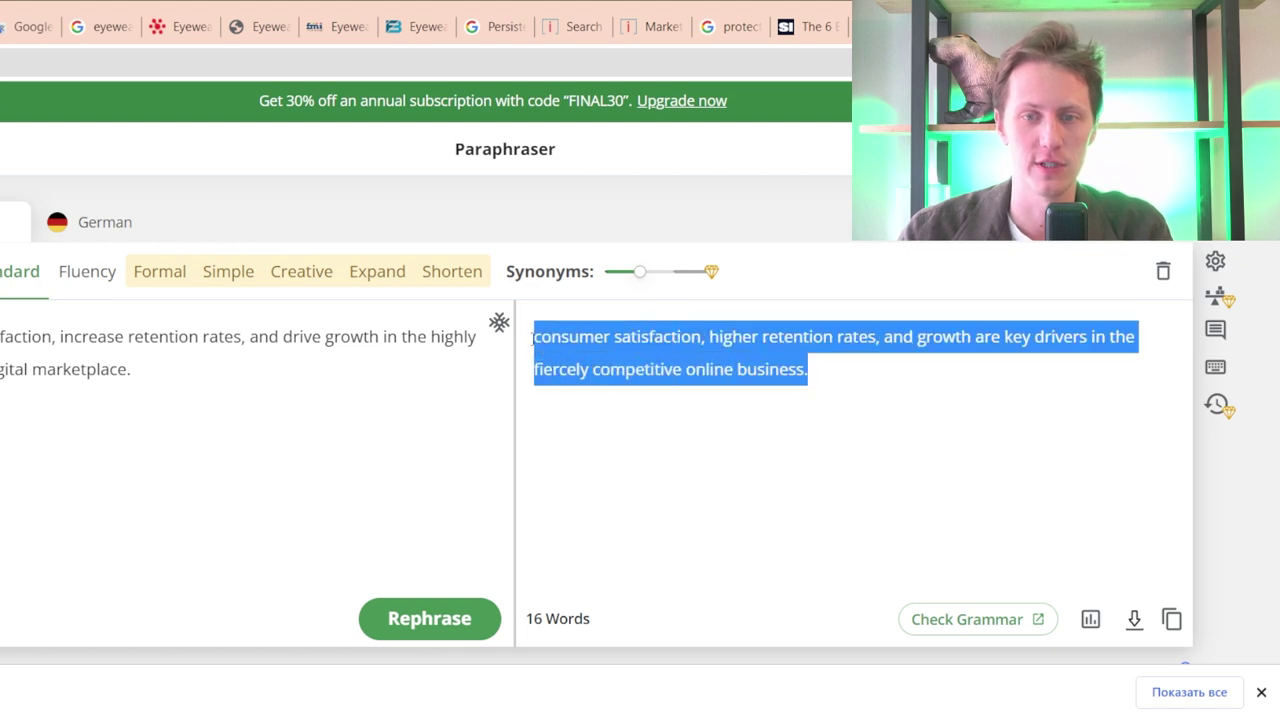
key("ctrl+c")
key("alt+Tab")
scroll(290, 420, "down", 3)
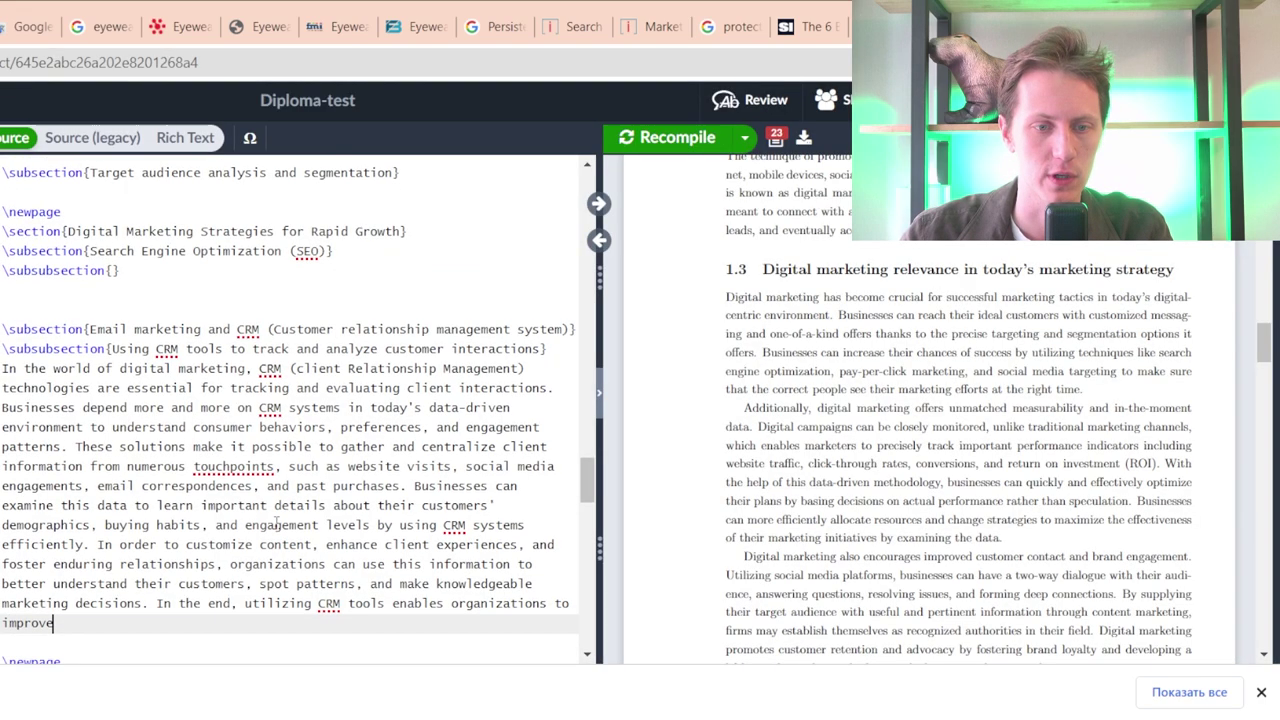
left_click(255, 555)
key("ctrl+v")
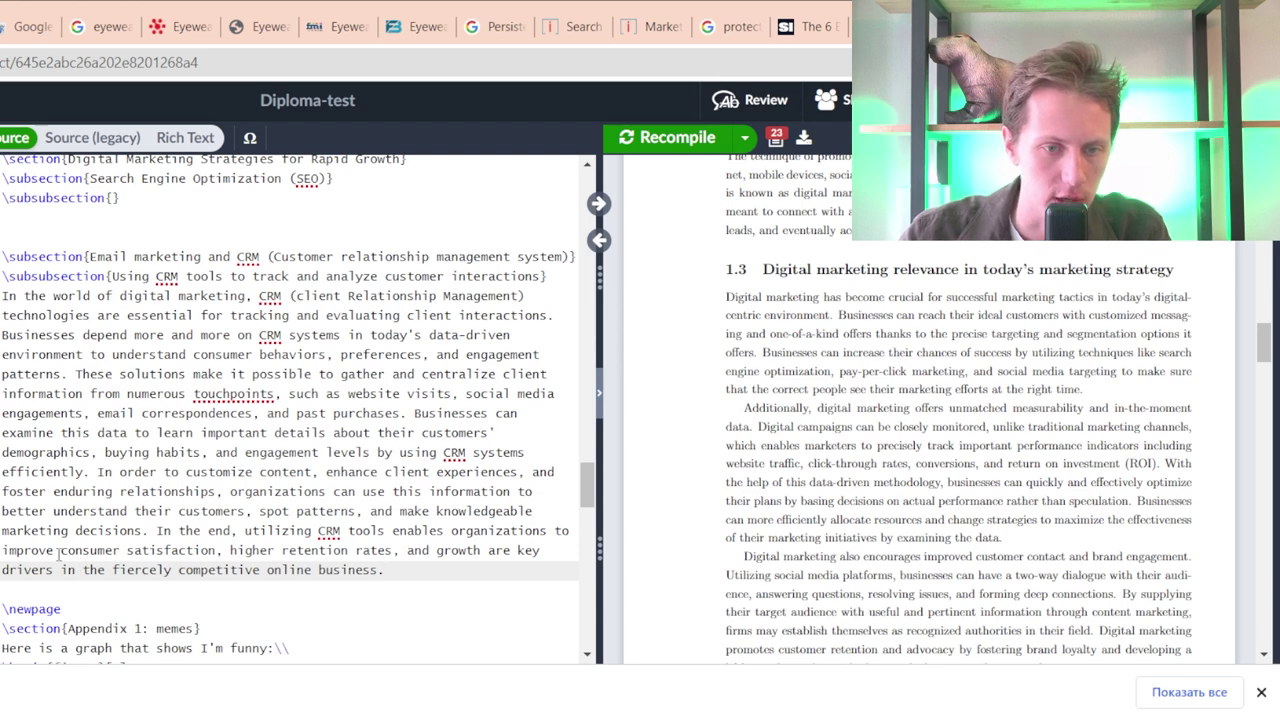
left_click_drag(59, 555, 432, 566)
left_click(436, 566)
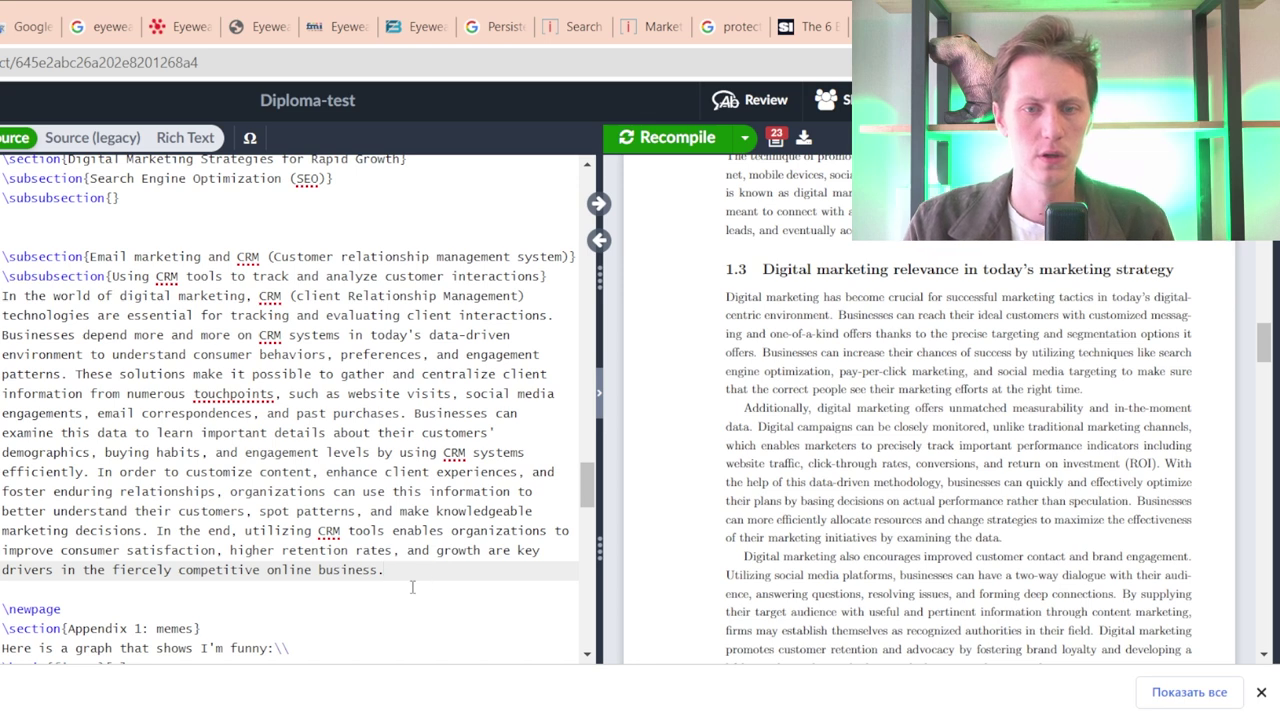
left_click(488, 550)
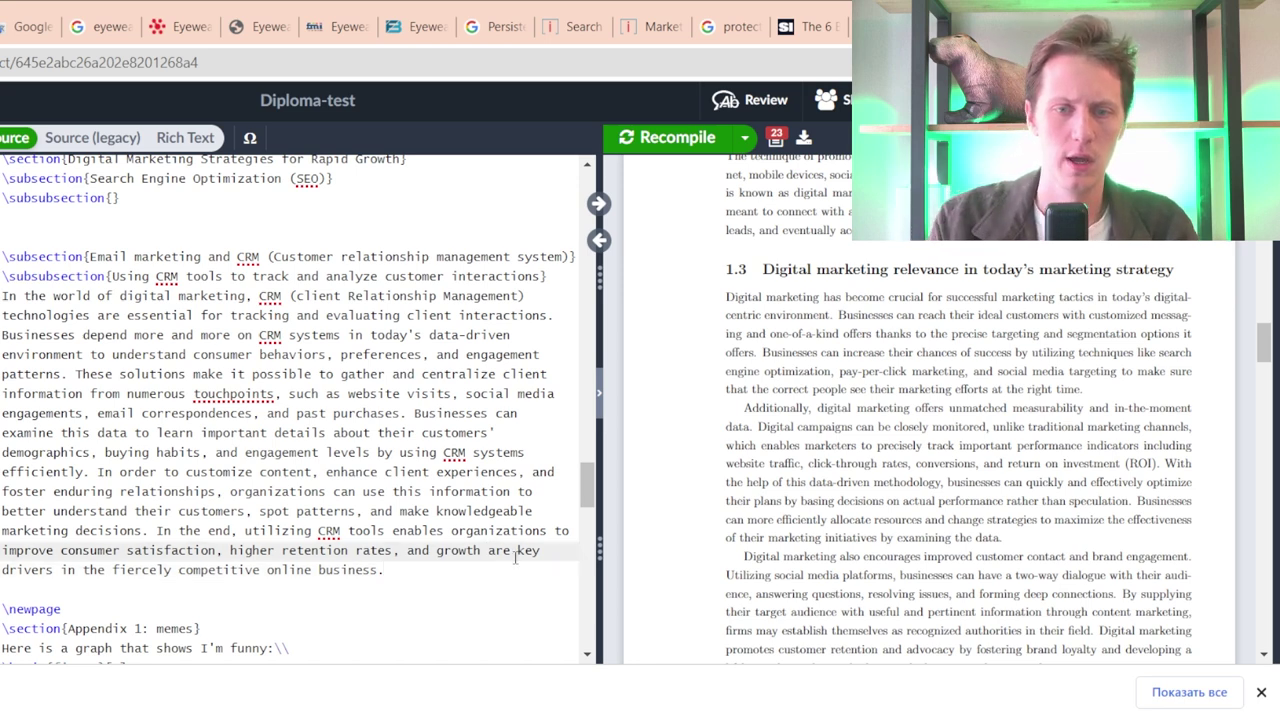
- Insert ", and these" after "growth" in the last sentence of the Overleaf CRM paragraph so it reads "growth, and these are key drivers"
key("BackSpace")
type(", and ")
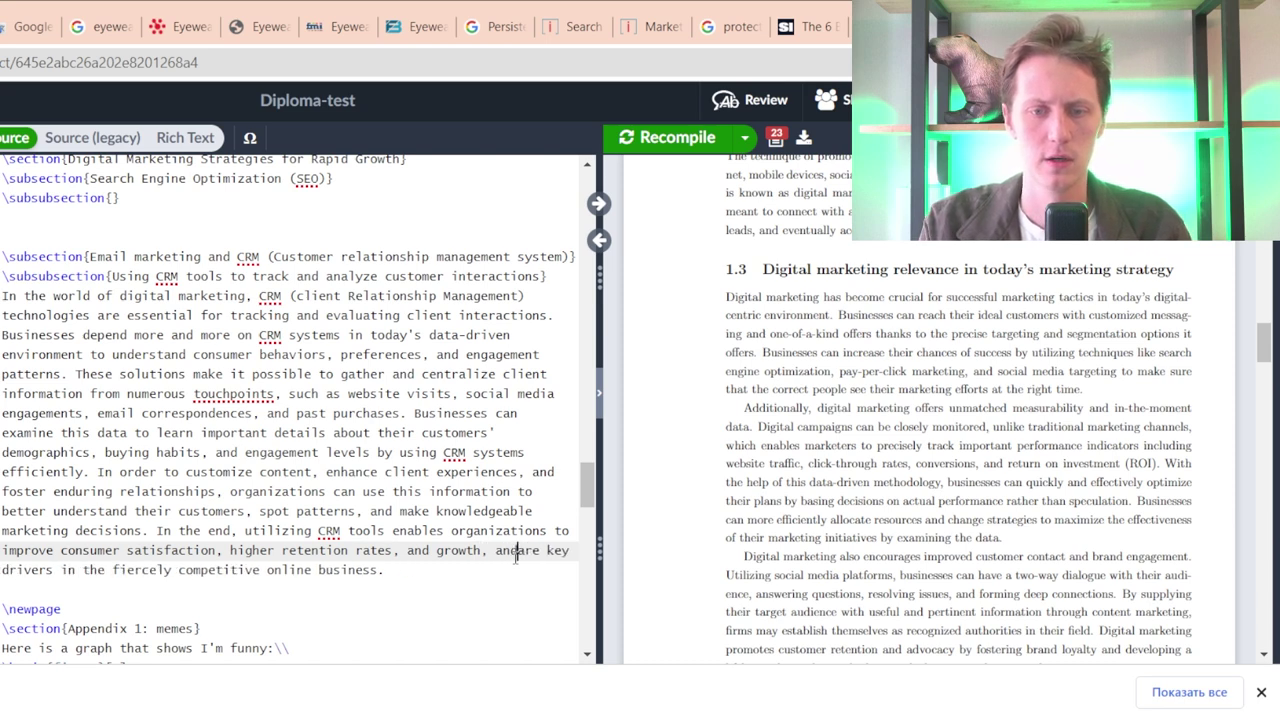
type("these")
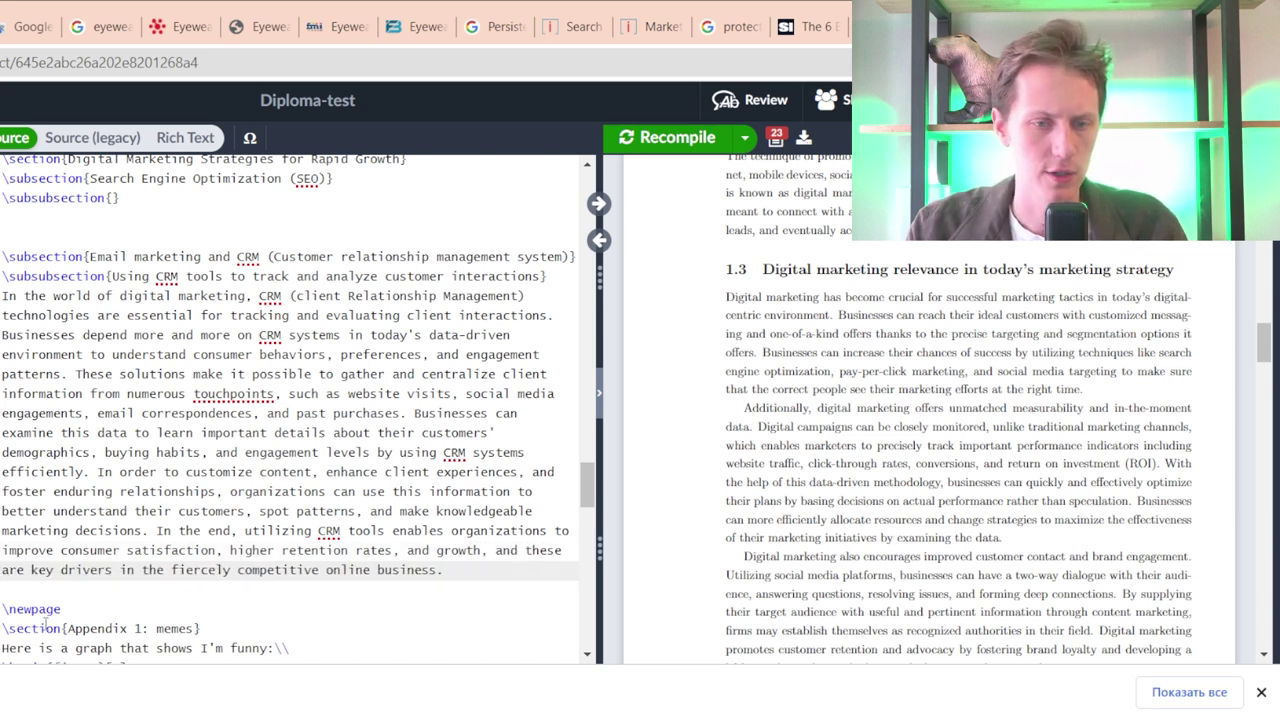
left_click(481, 571)
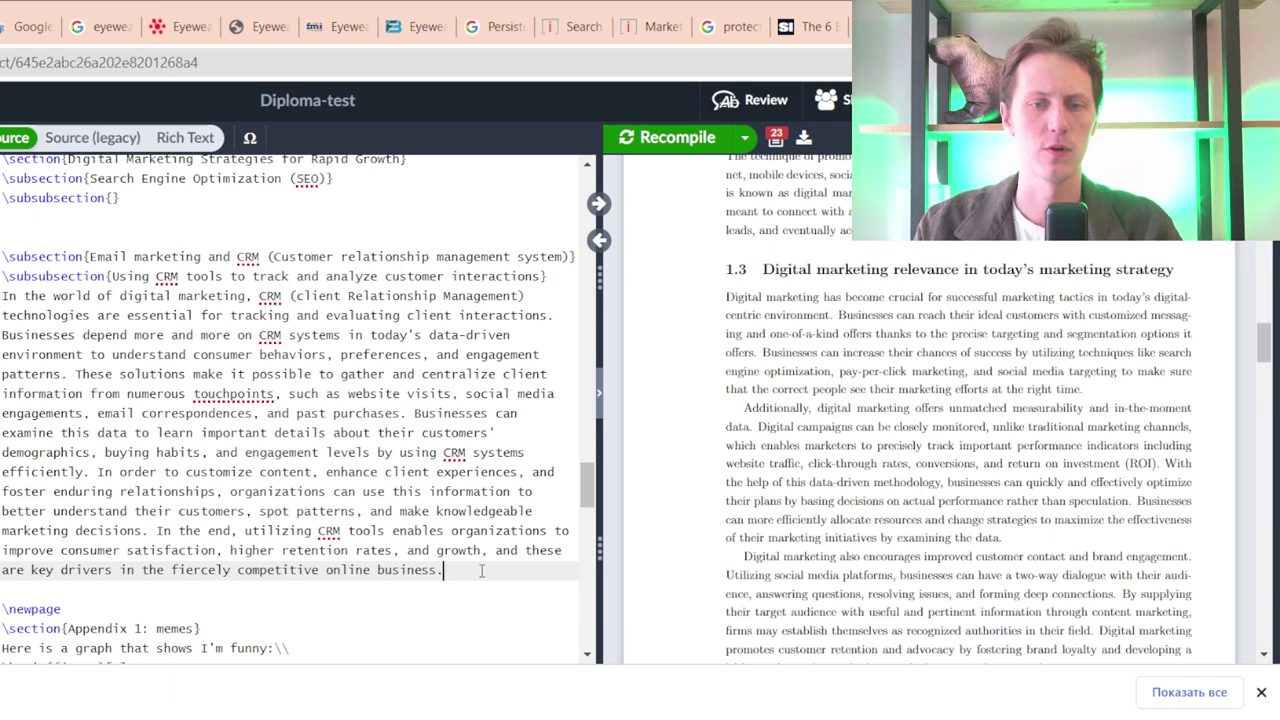
- Switch to ChatGPT and send the prompt "Give a 5-steps instruction of incorporating CRM in my business"
key("ctrl+Tab")
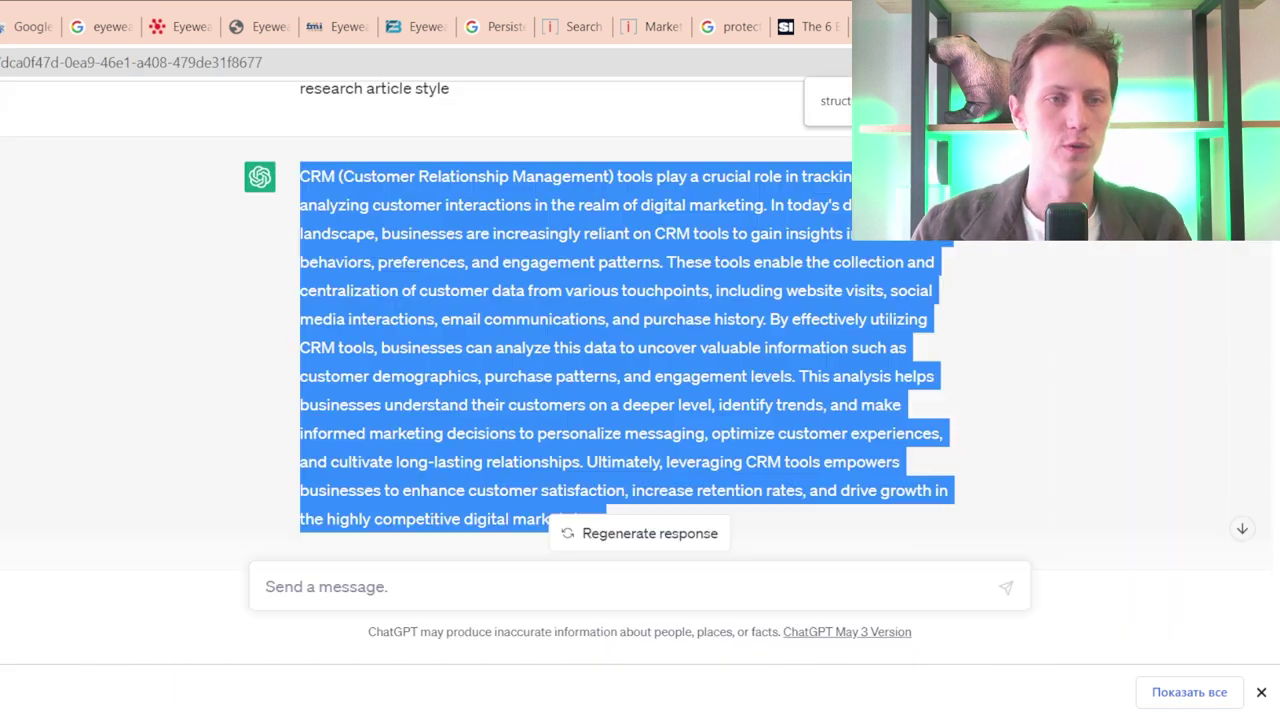
scroll(300, 410, "down", 1)
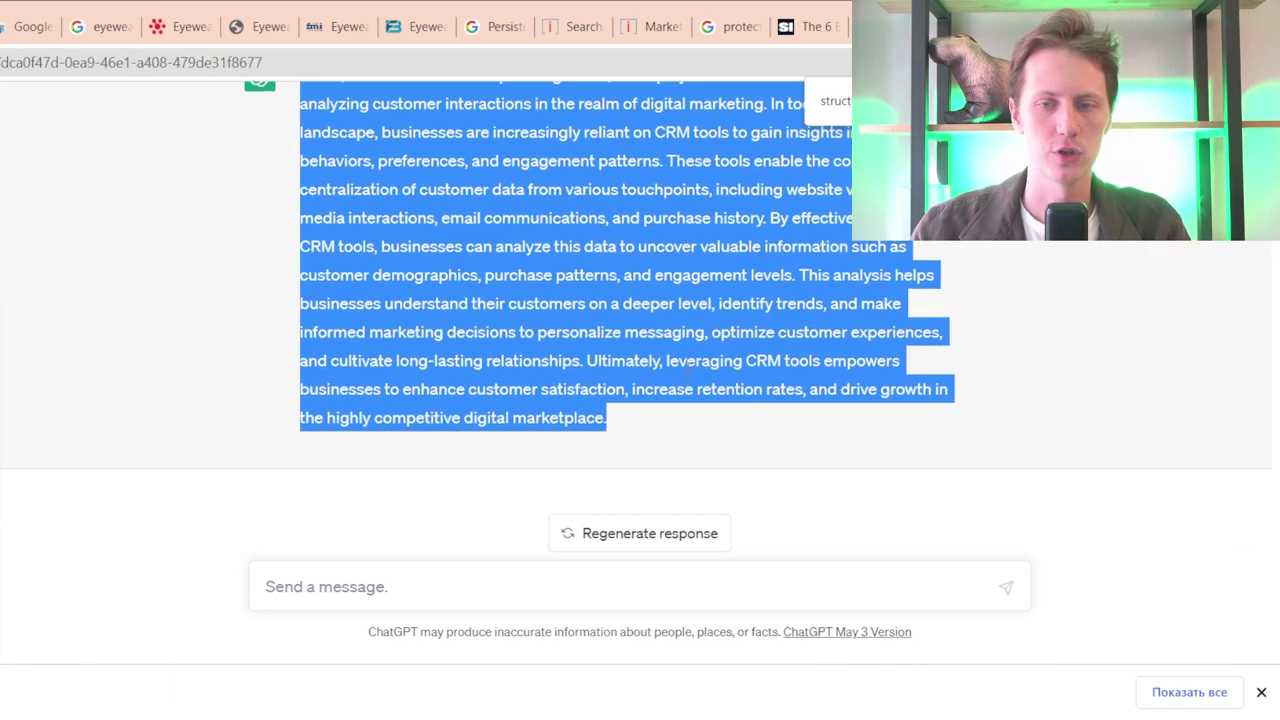
scroll(400, 350, "up", 2)
scroll(465, 330, "up", 1)
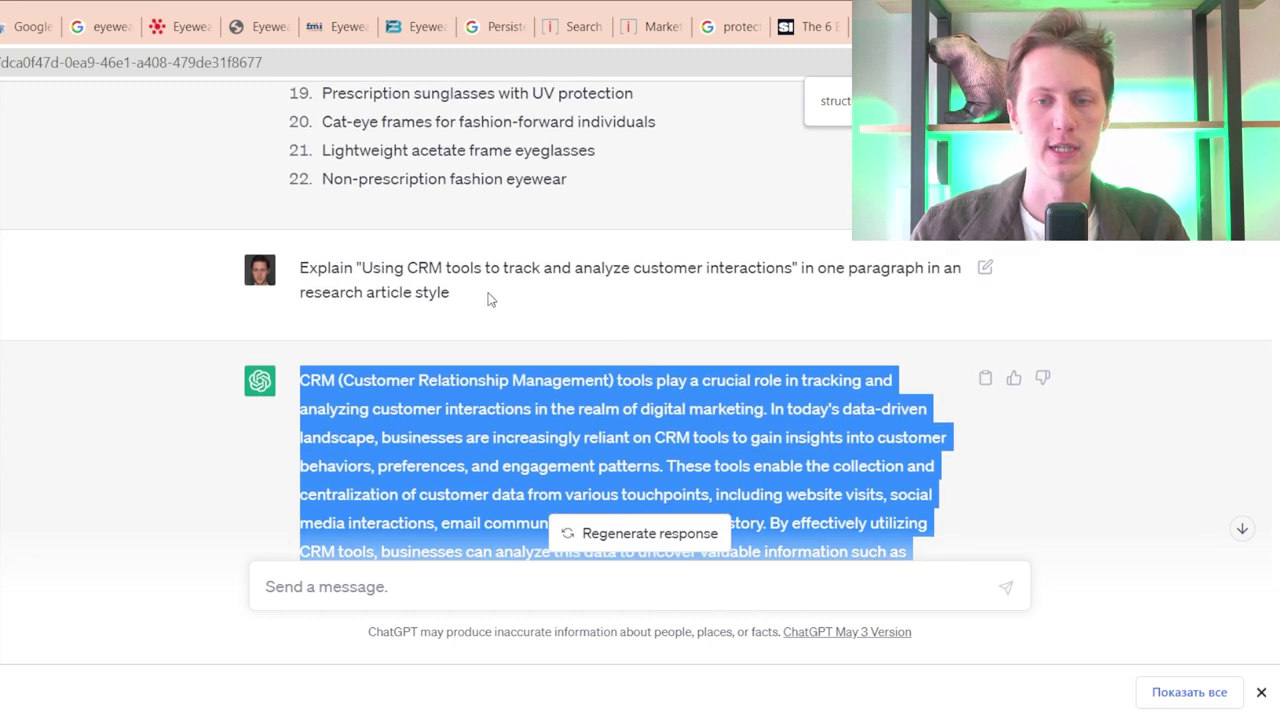
left_click(513, 590)
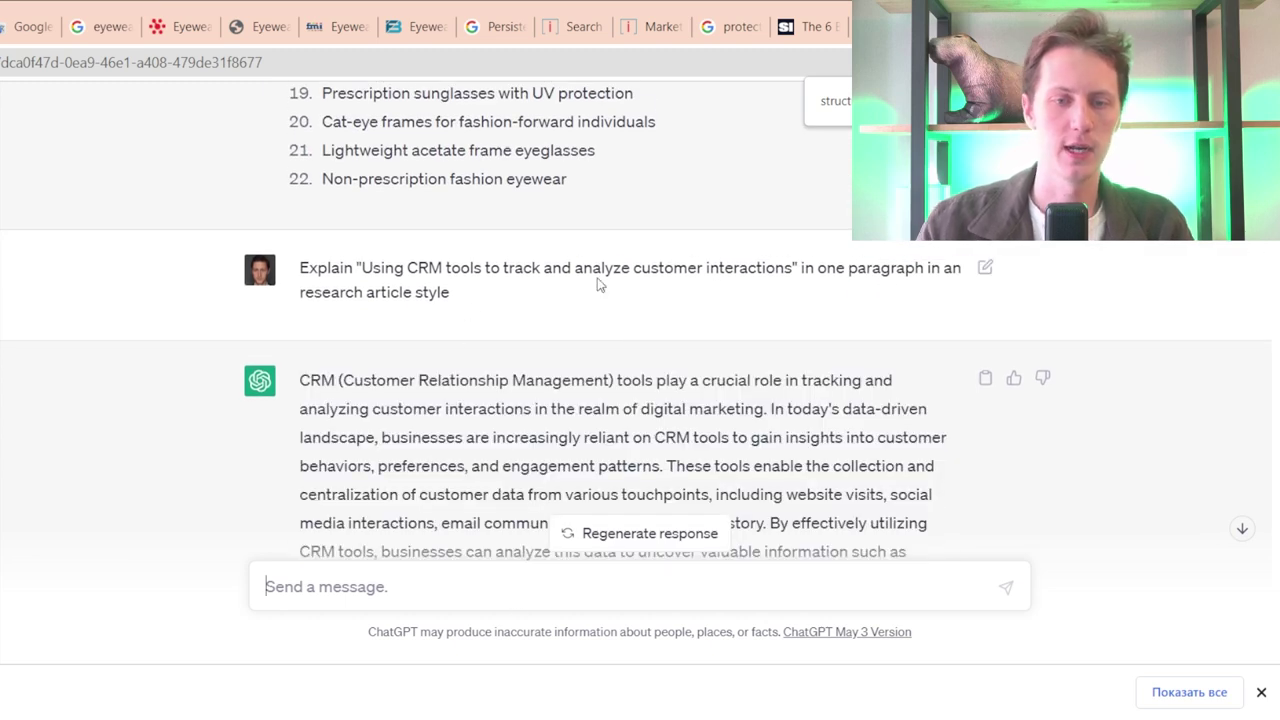
type("G")
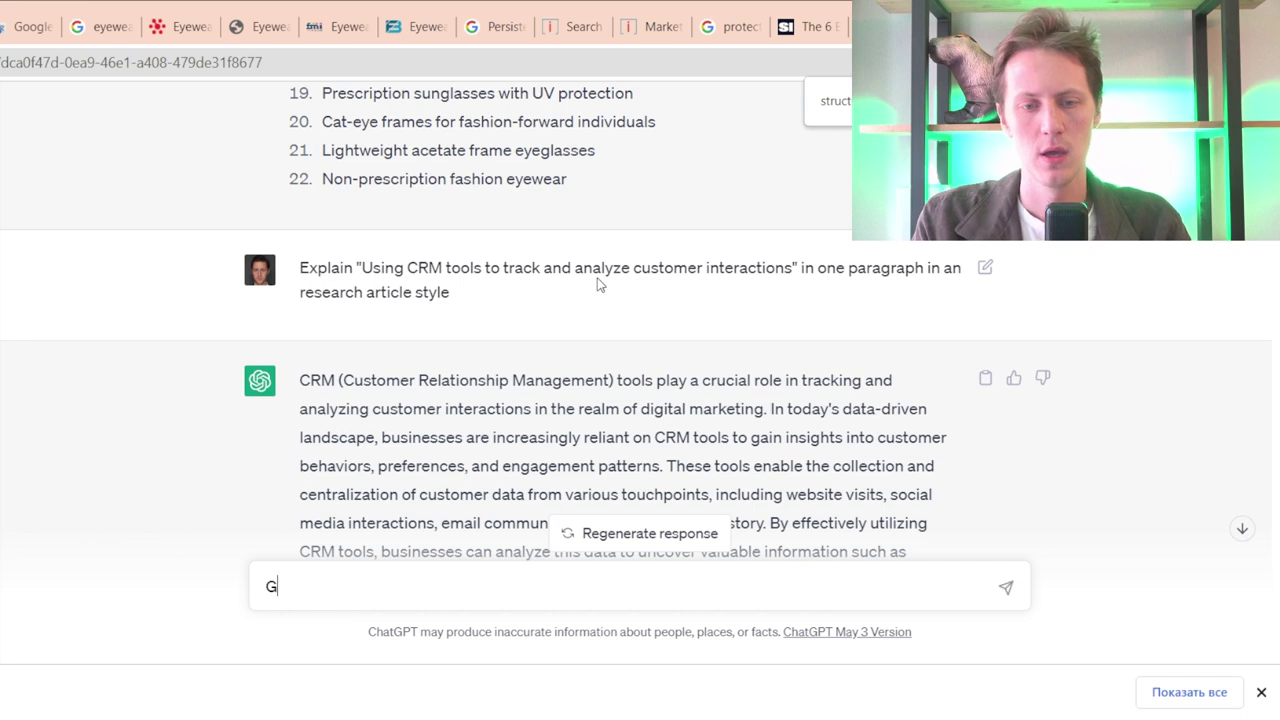
type("ive a 5-step")
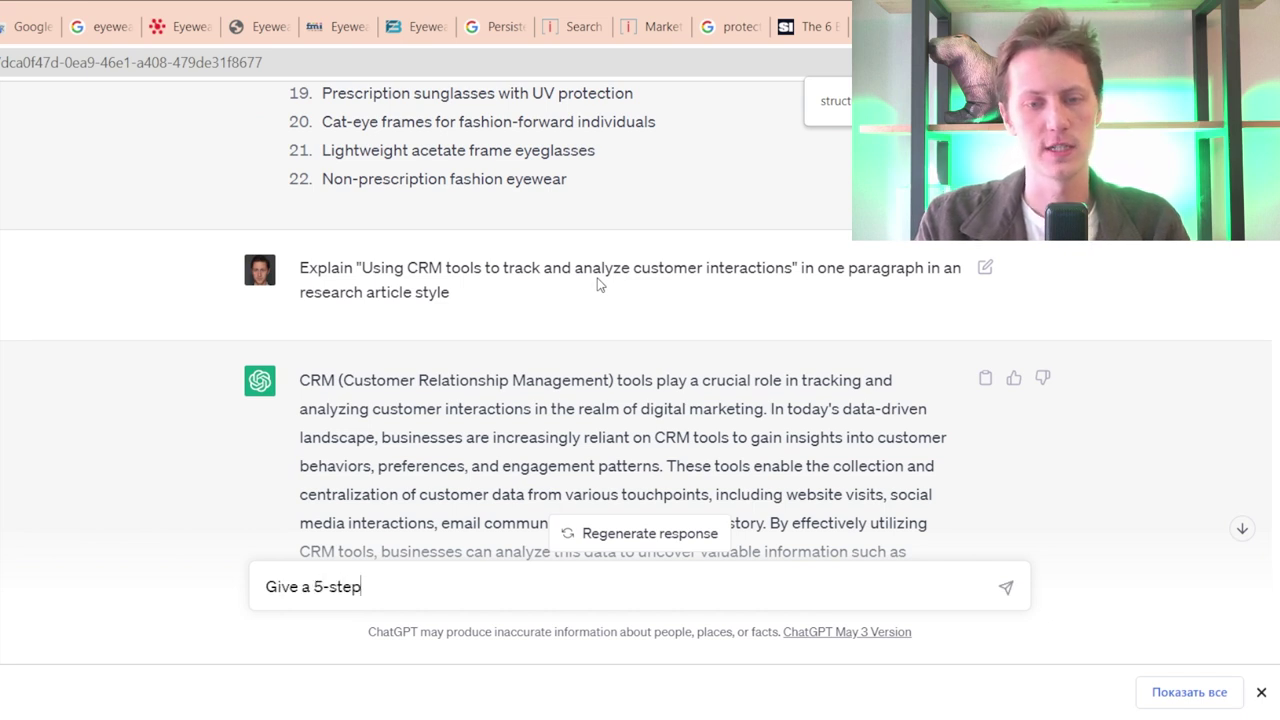
type("s instructi")
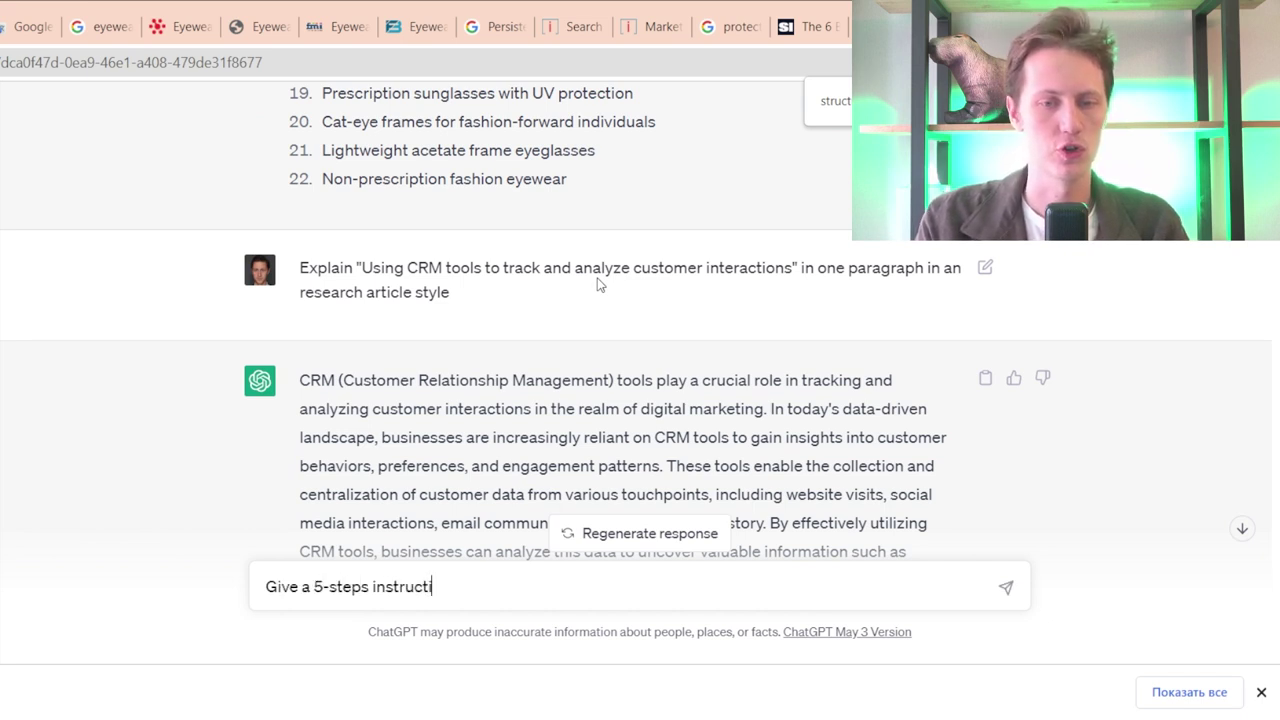
type("on of incr")
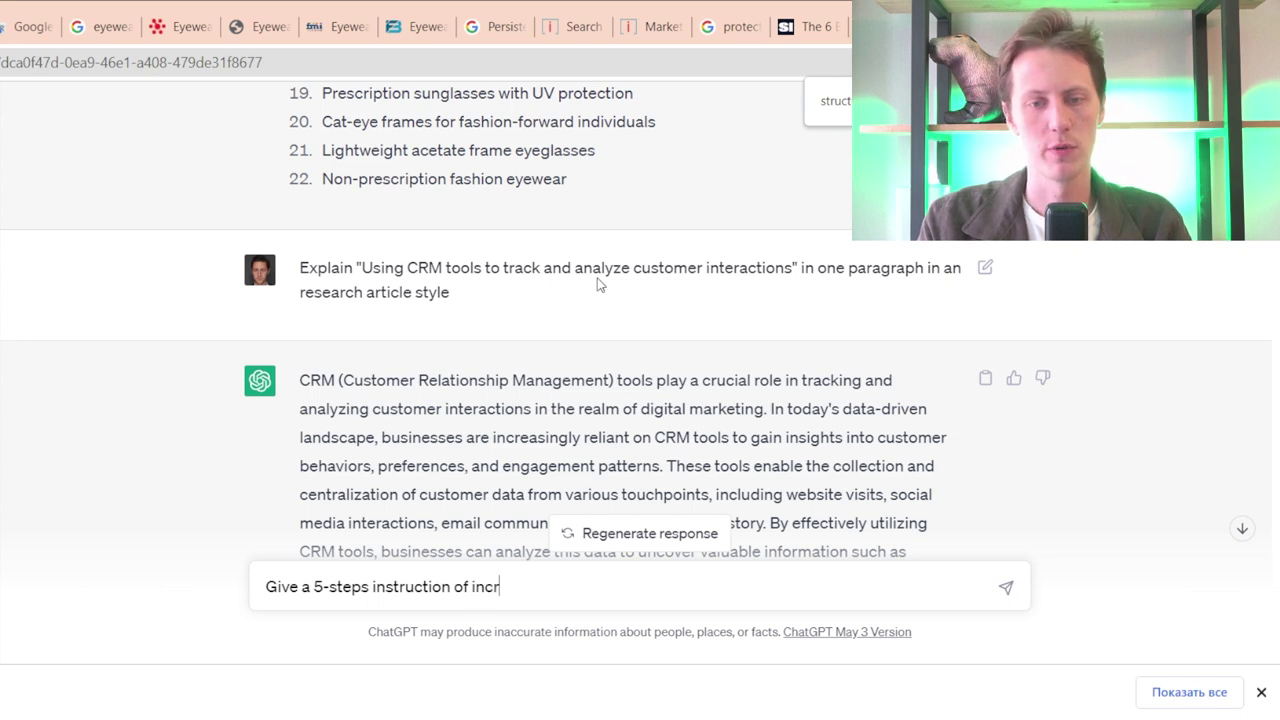
type("orpo")
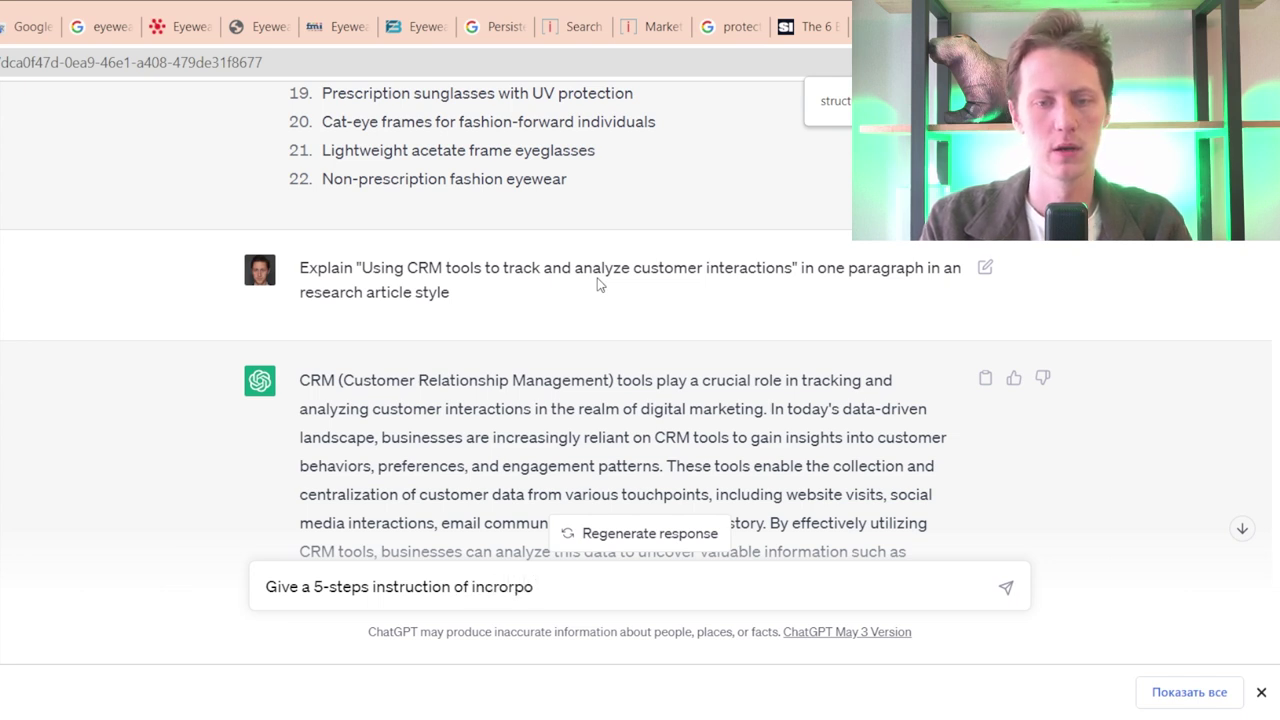
key("BackSpace")
key("BackSpace")
key("BackSpace")
key("BackSpace")
key("BackSpace")
key("BackSpace")
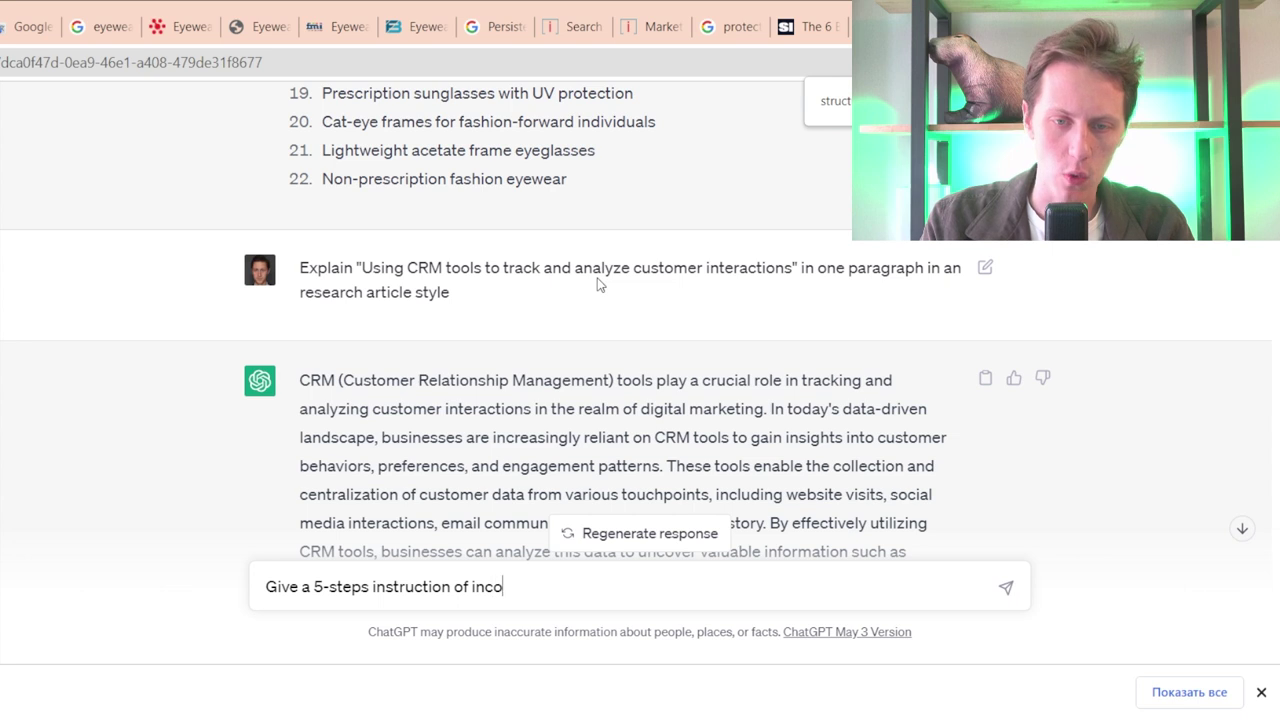
type("orporat")
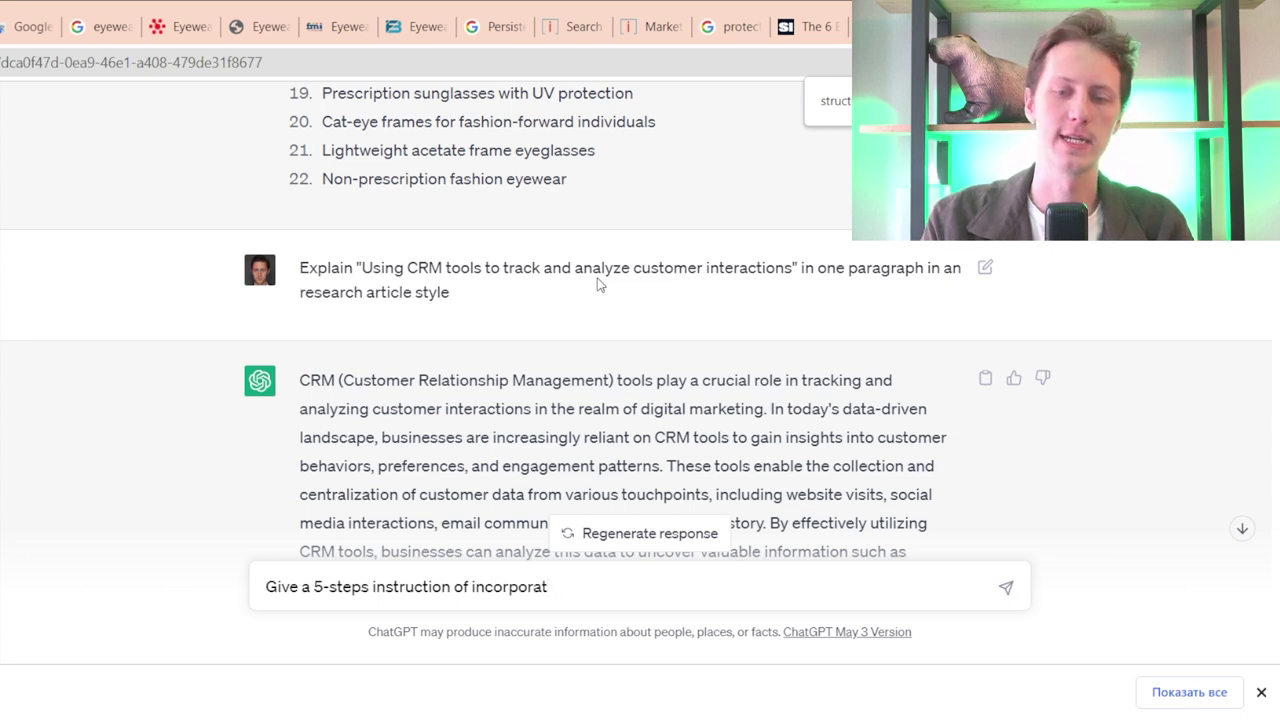
type("eing CRM in")
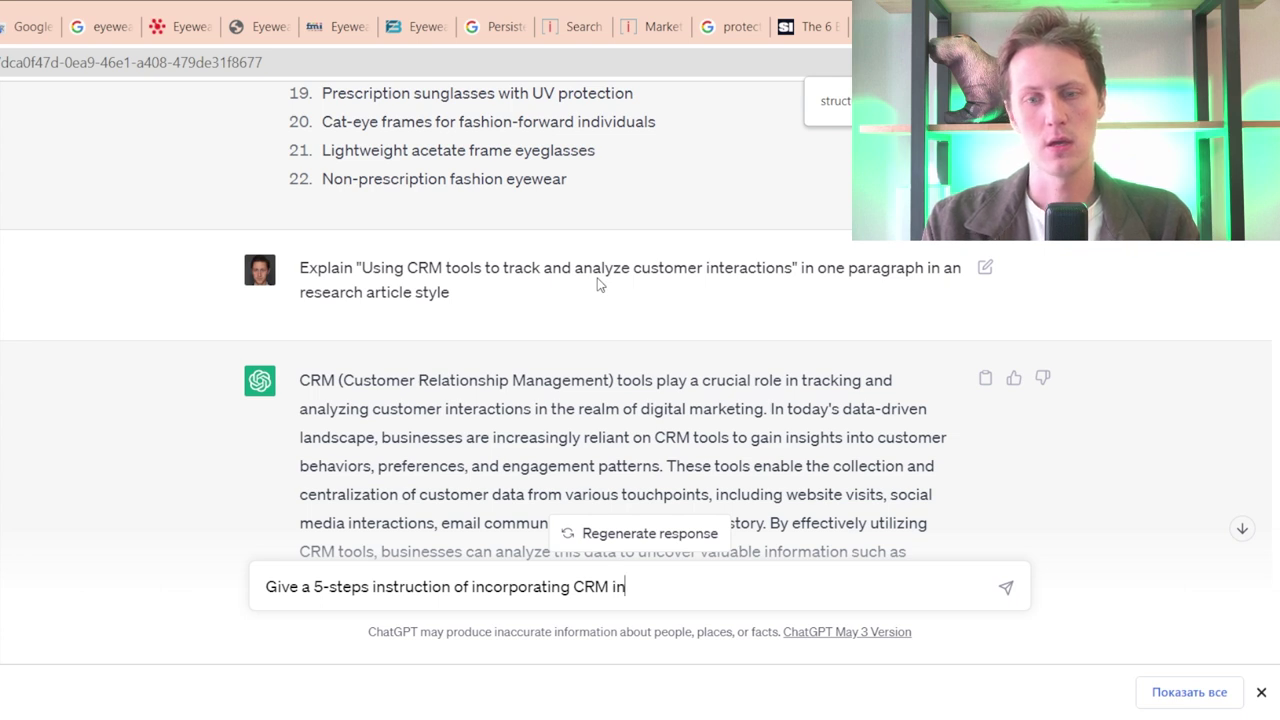
type(" my business")
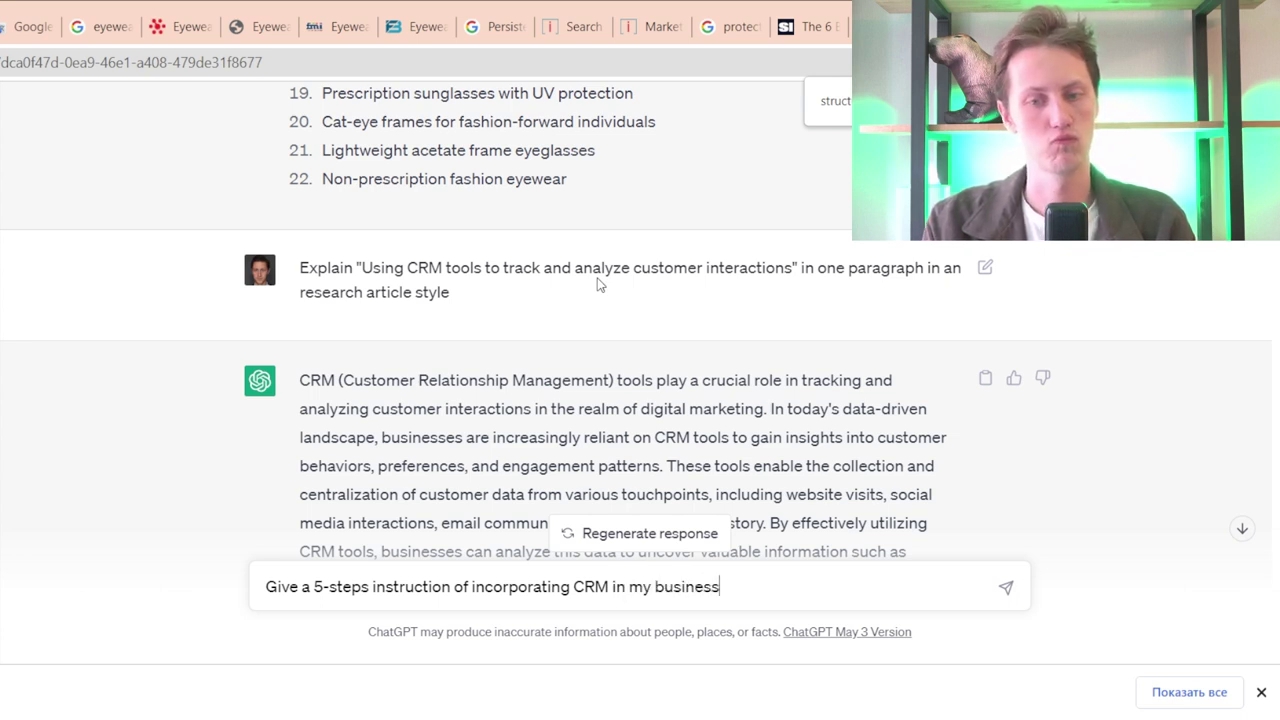
key("Return")
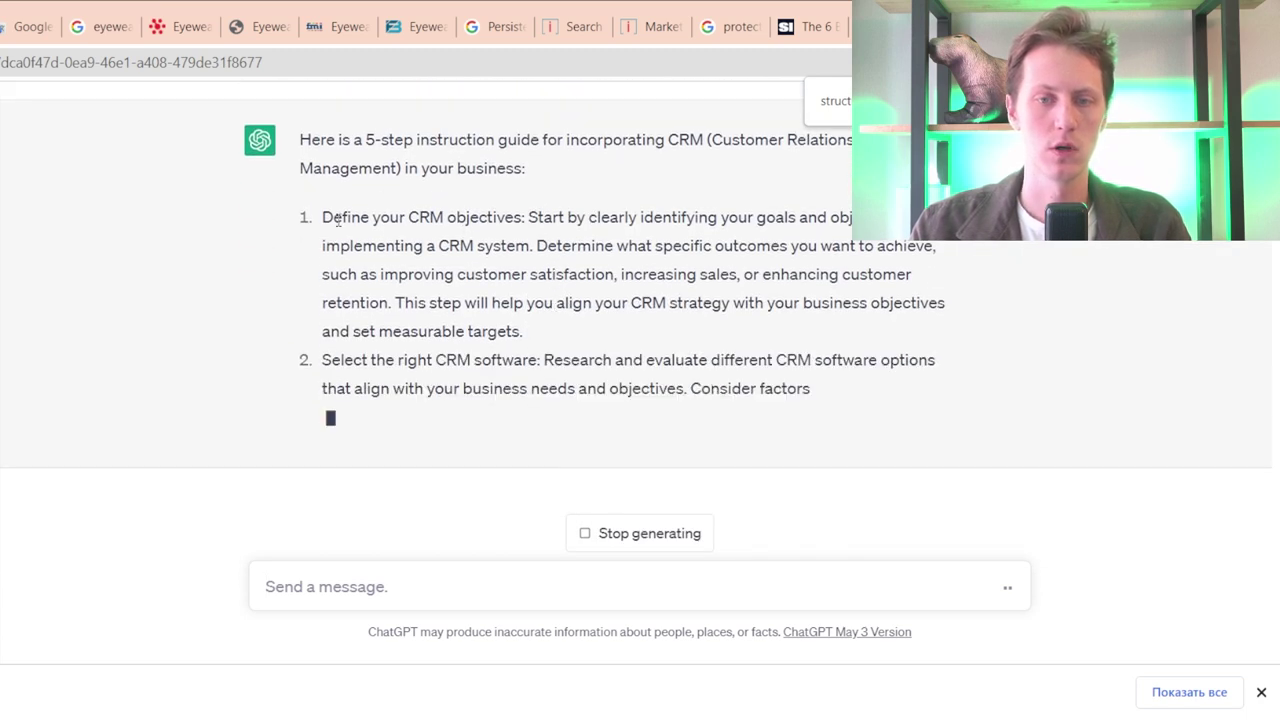
- Review the "Define your CRM objectives" item of the reply and stop generating the rest
scroll(594, 290, "up", 1)
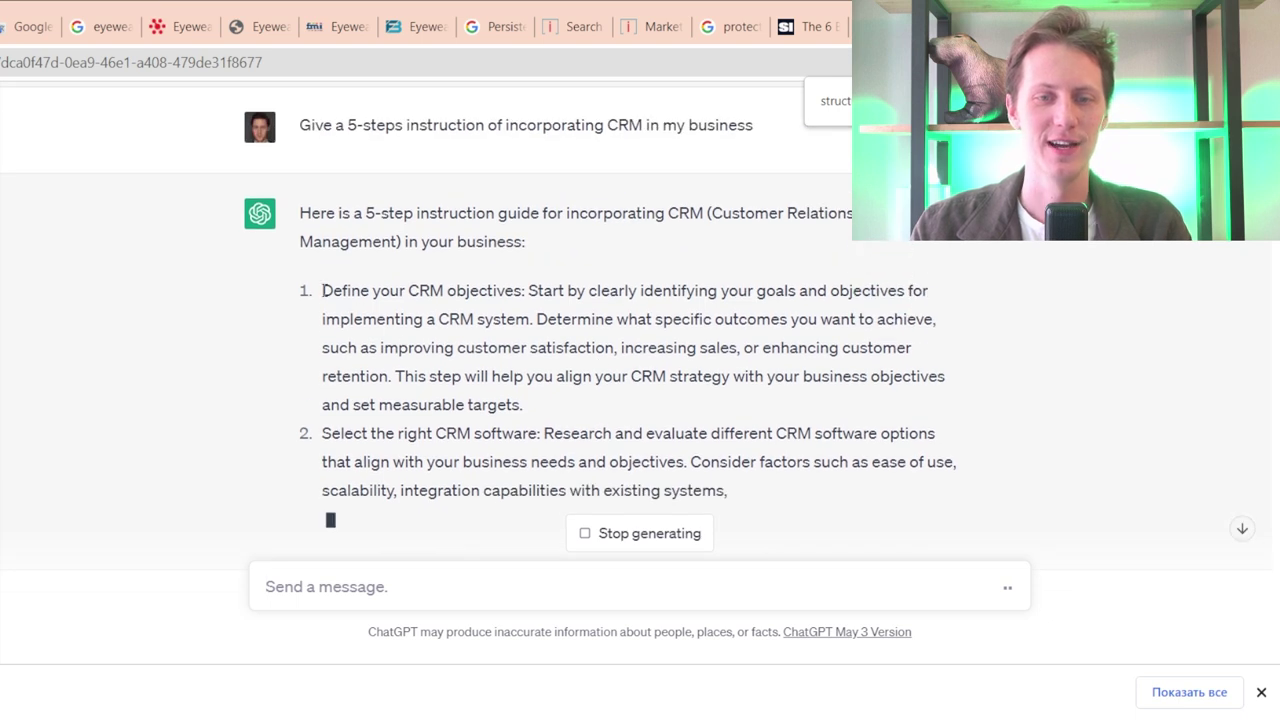
left_click_drag(322, 290, 583, 413)
left_click(615, 404)
scroll(600, 440, "down", 2)
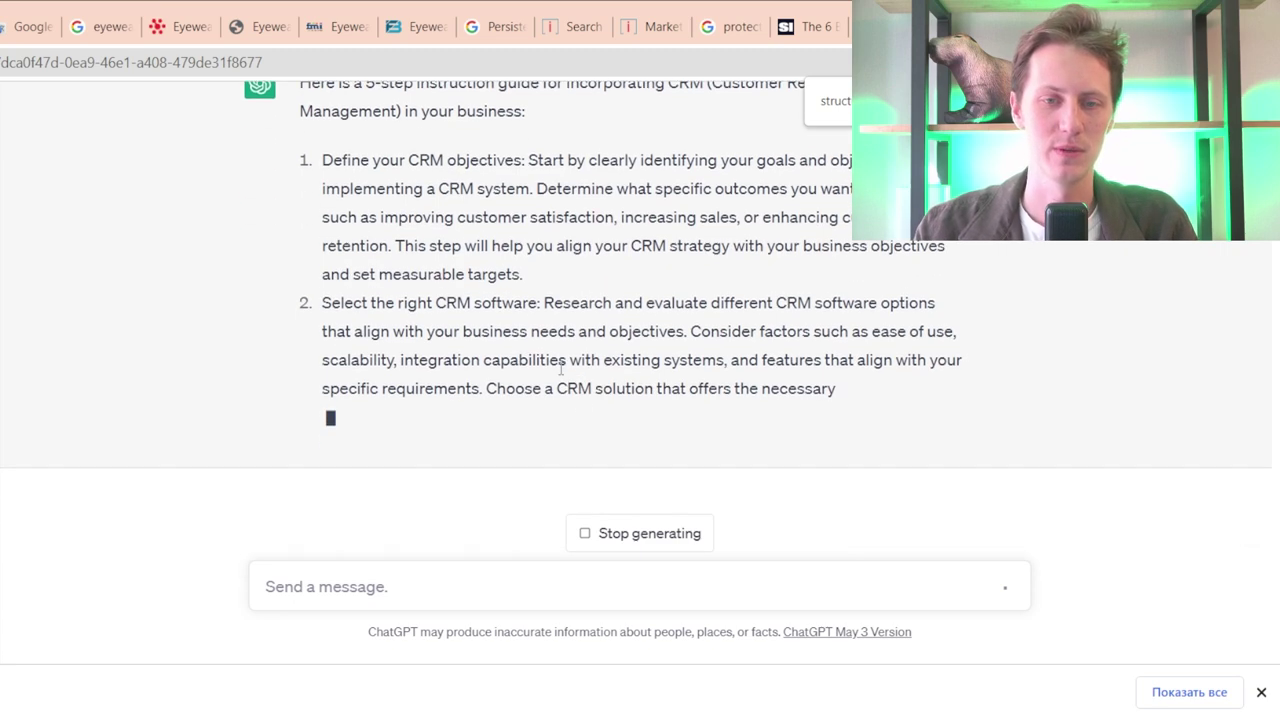
left_click(658, 527)
- Copy the sent prompt "Give a 5-steps instruction of incorporating CRM in my business" into a new message
scroll(600, 470, "up", 4)
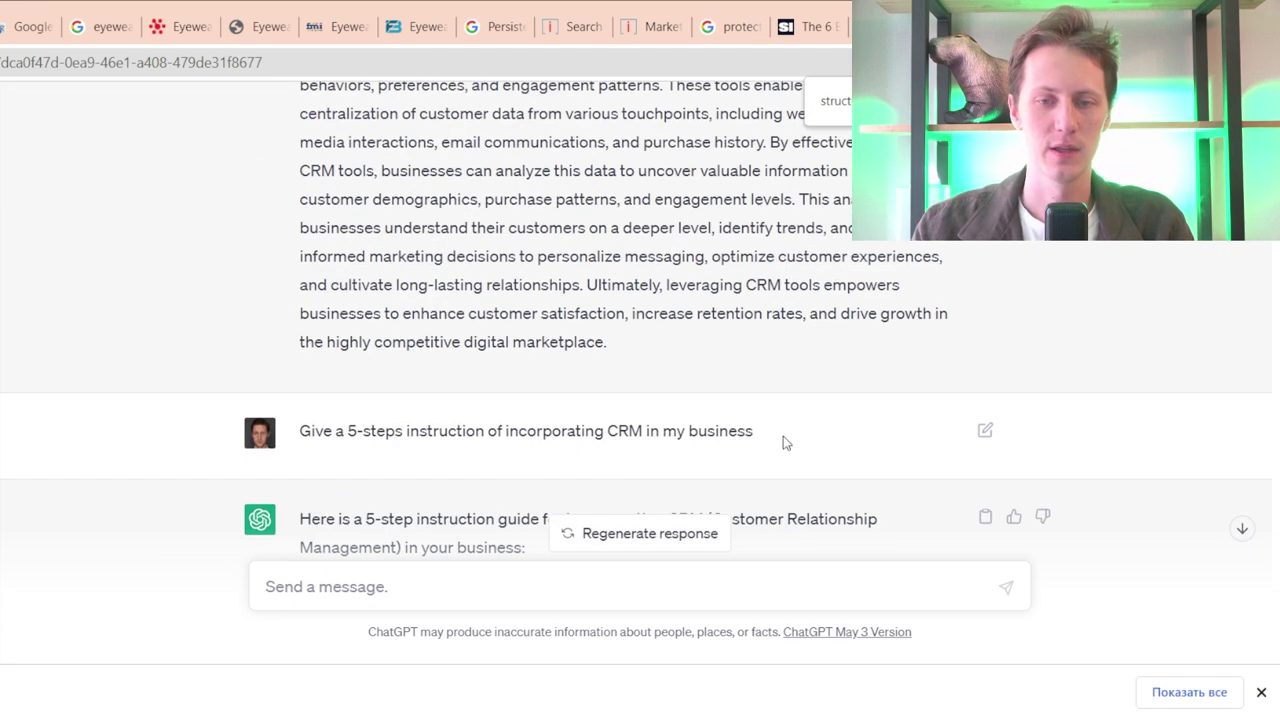
left_click_drag(783, 436, 240, 410)
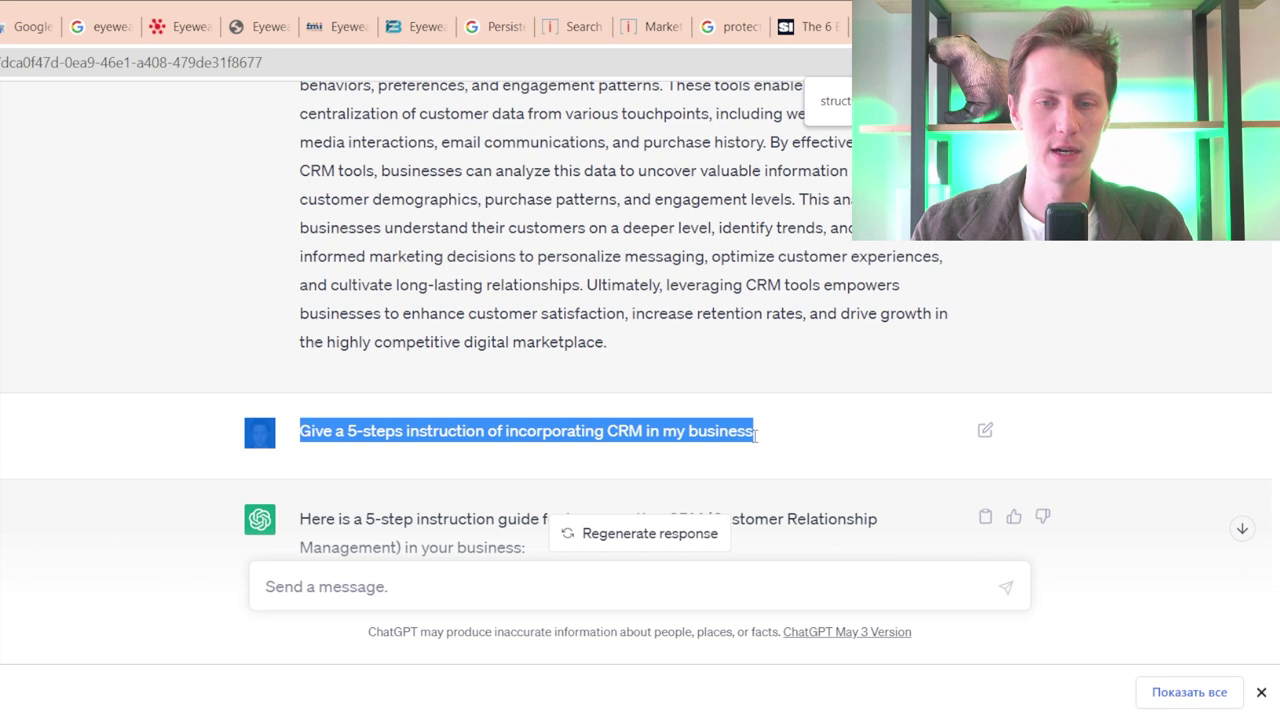
left_click(789, 383)
left_click_drag(789, 440, 298, 438)
key("ctrl+c")
left_click(414, 590)
key("ctrl+v")
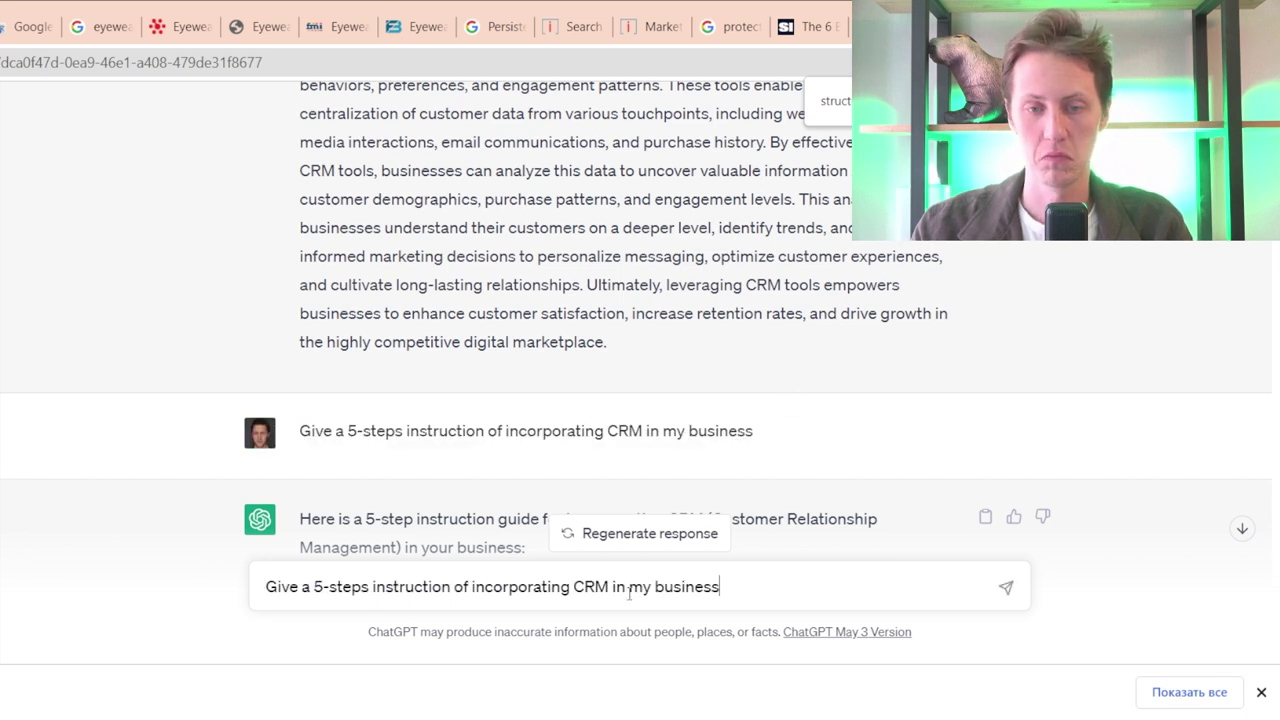
- Replace "my business" with "company, selling eyeglasses" in the new message and send it
left_click_drag(631, 588, 856, 588)
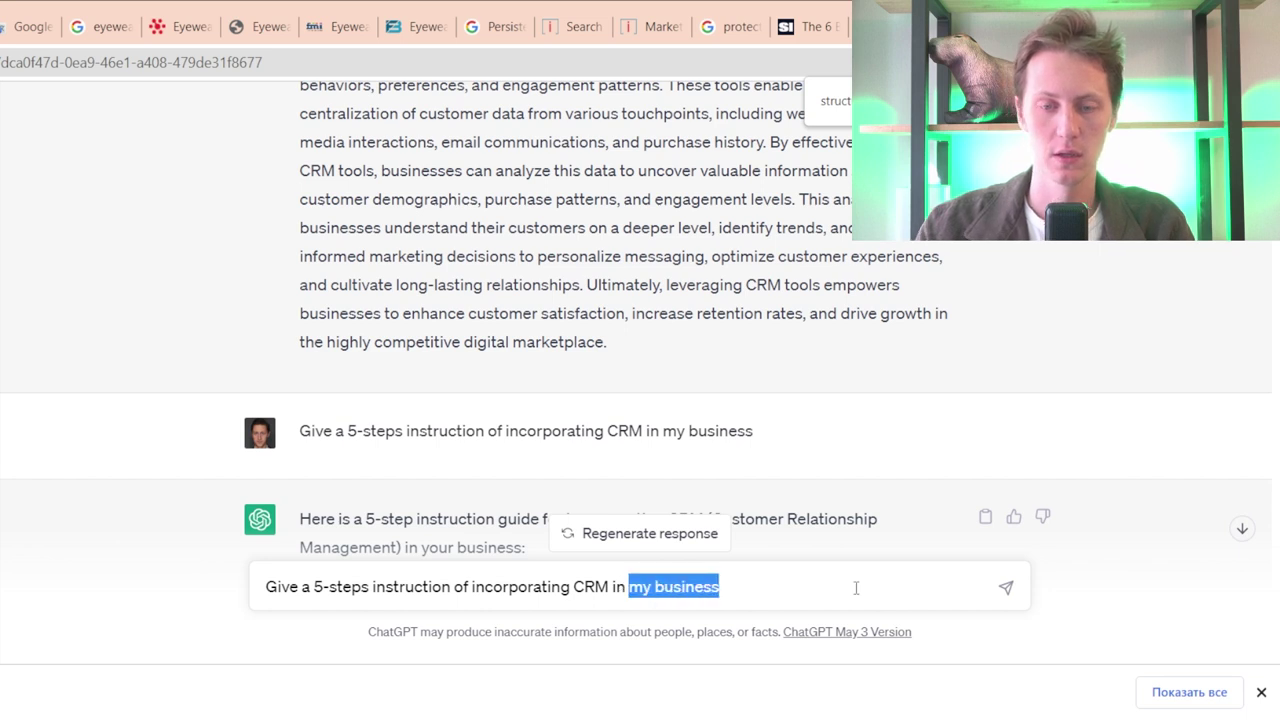
key("BackSpace")
type("eyeglasses")
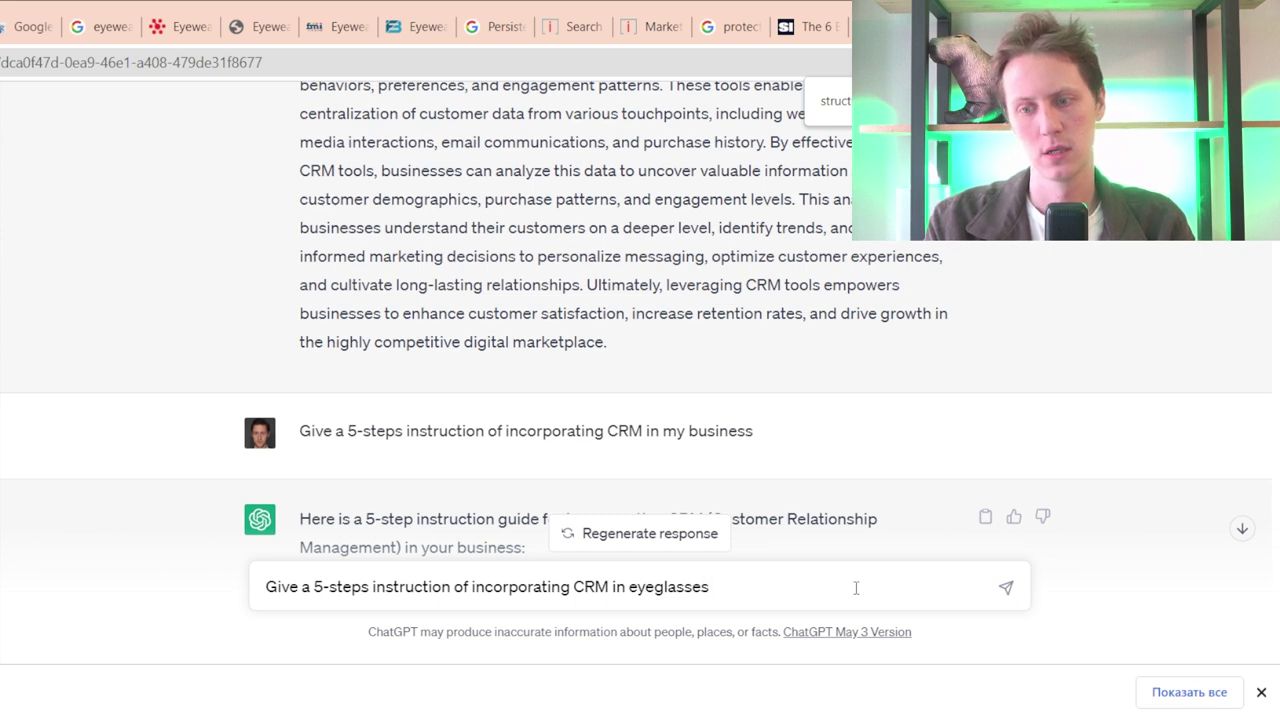
type("online")
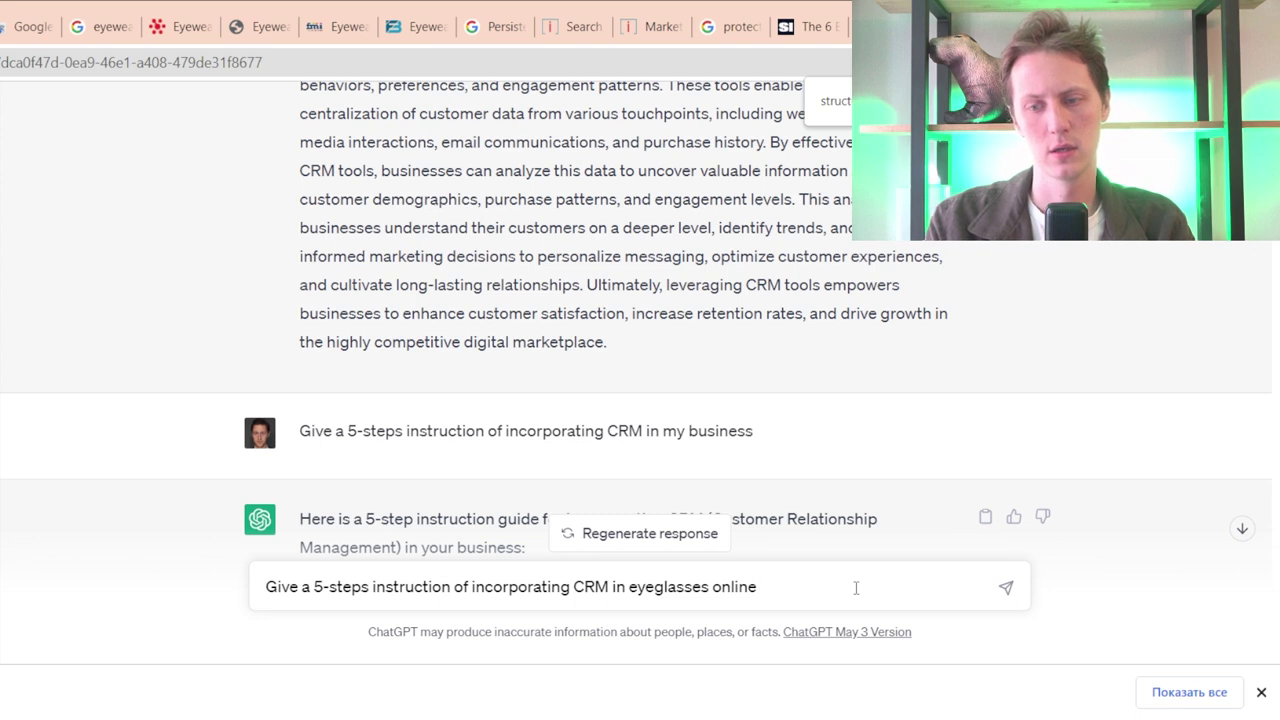
key("BackSpace")
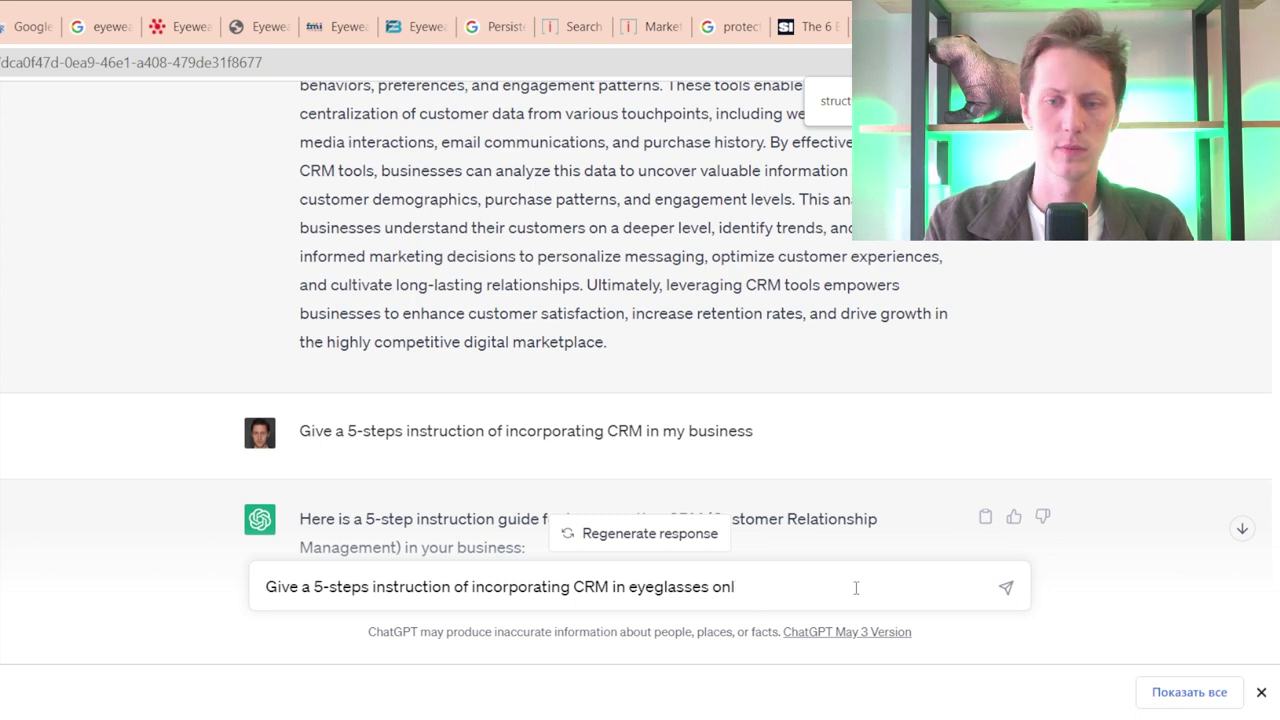
key("BackSpace")
key("BackSpace")
key("BackSpace")
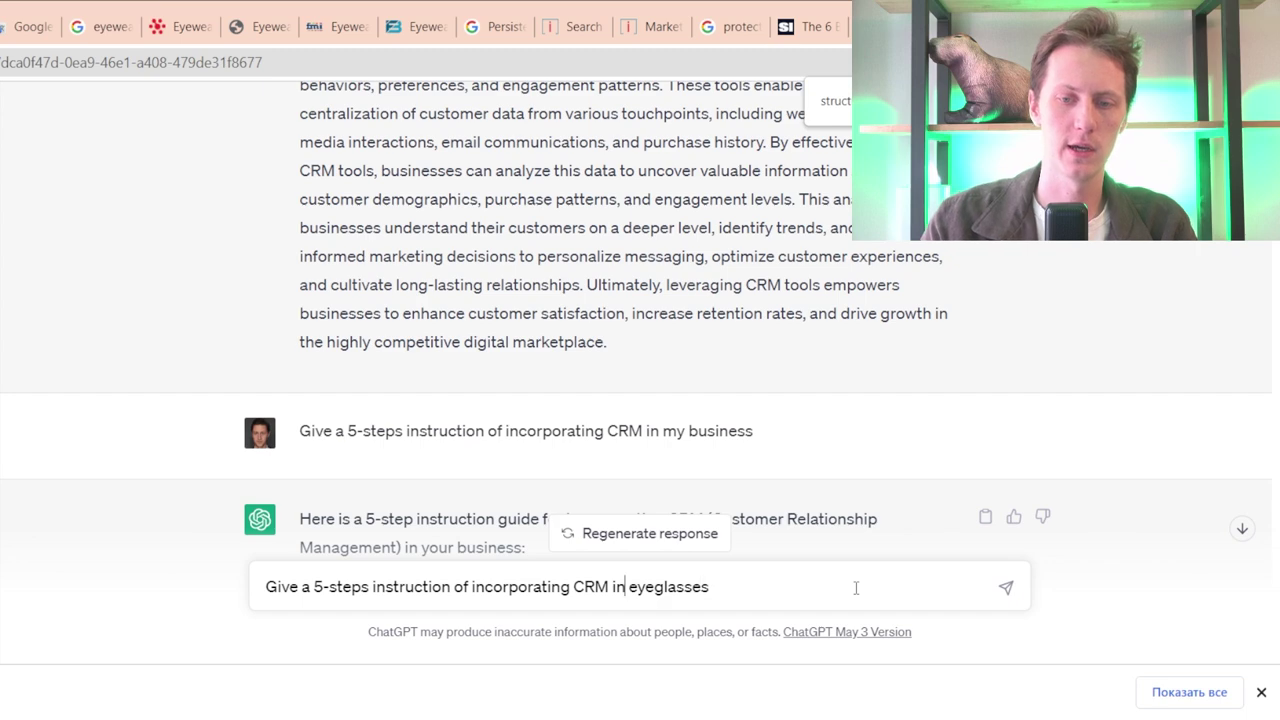
type("company, se")
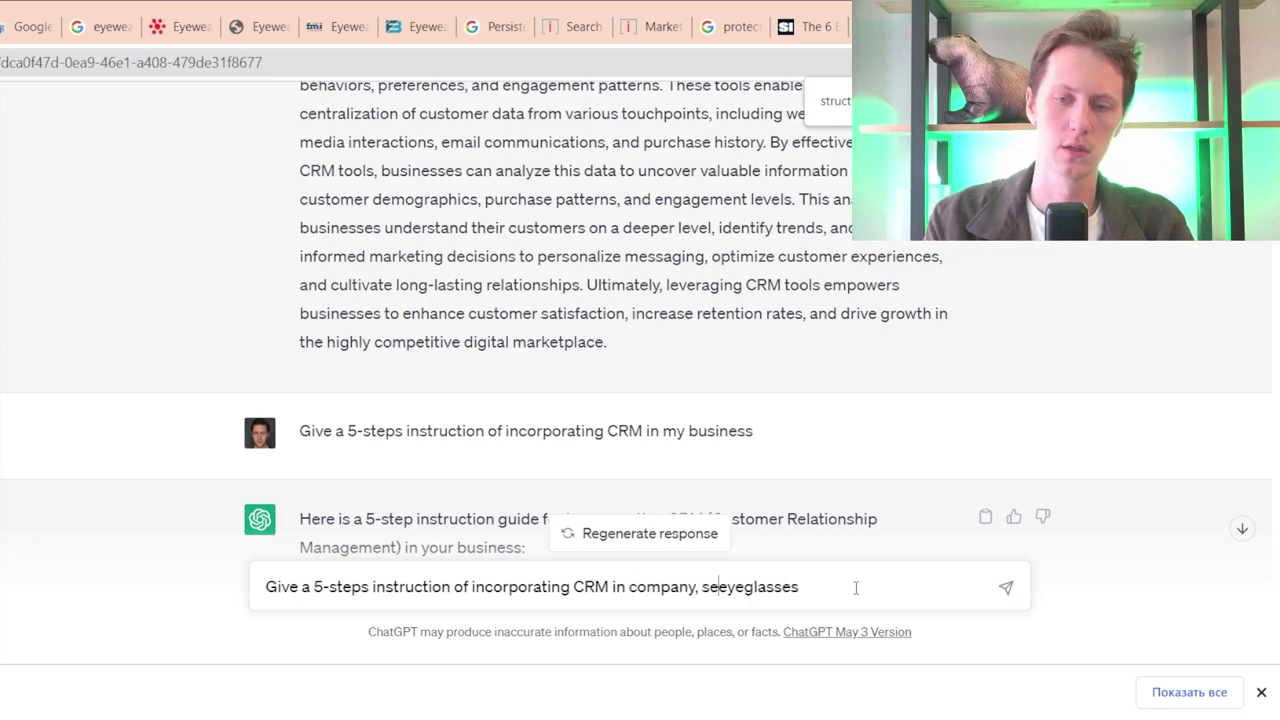
type("lling")
key("Return")
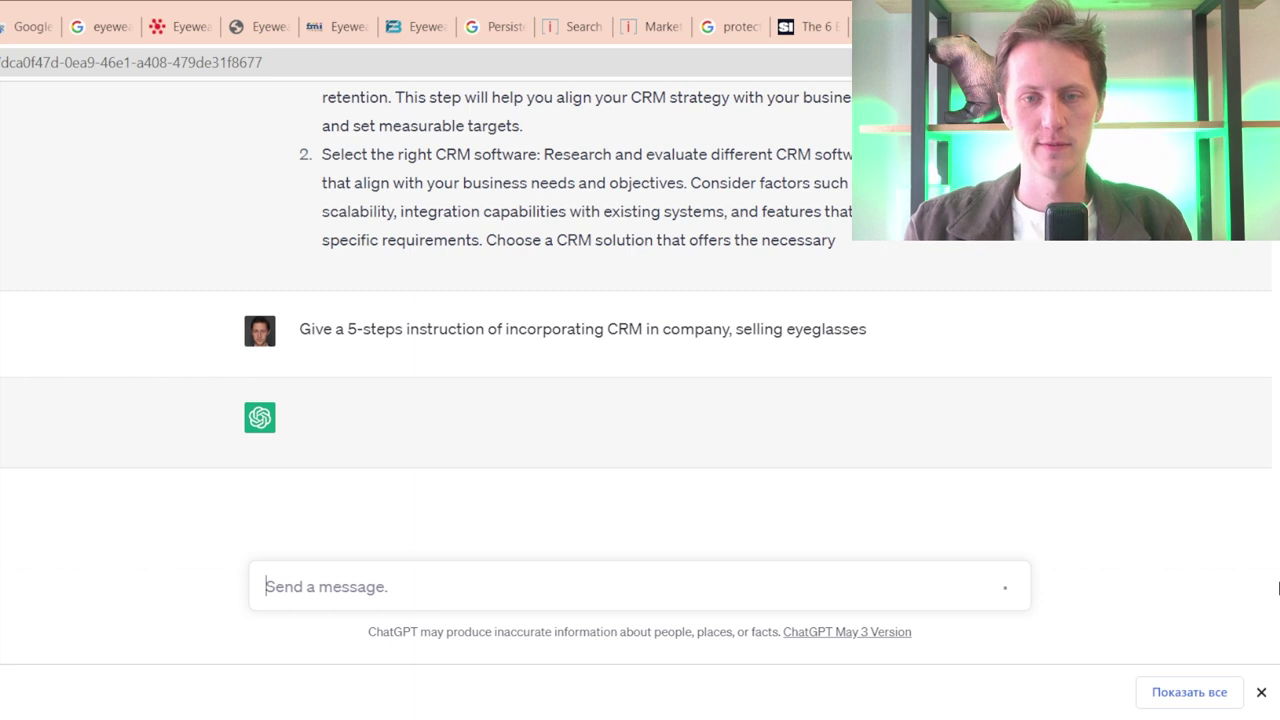
- Close the browser's downloads bar and select the sent prompt about the company selling eyeglasses
left_click(1261, 692)
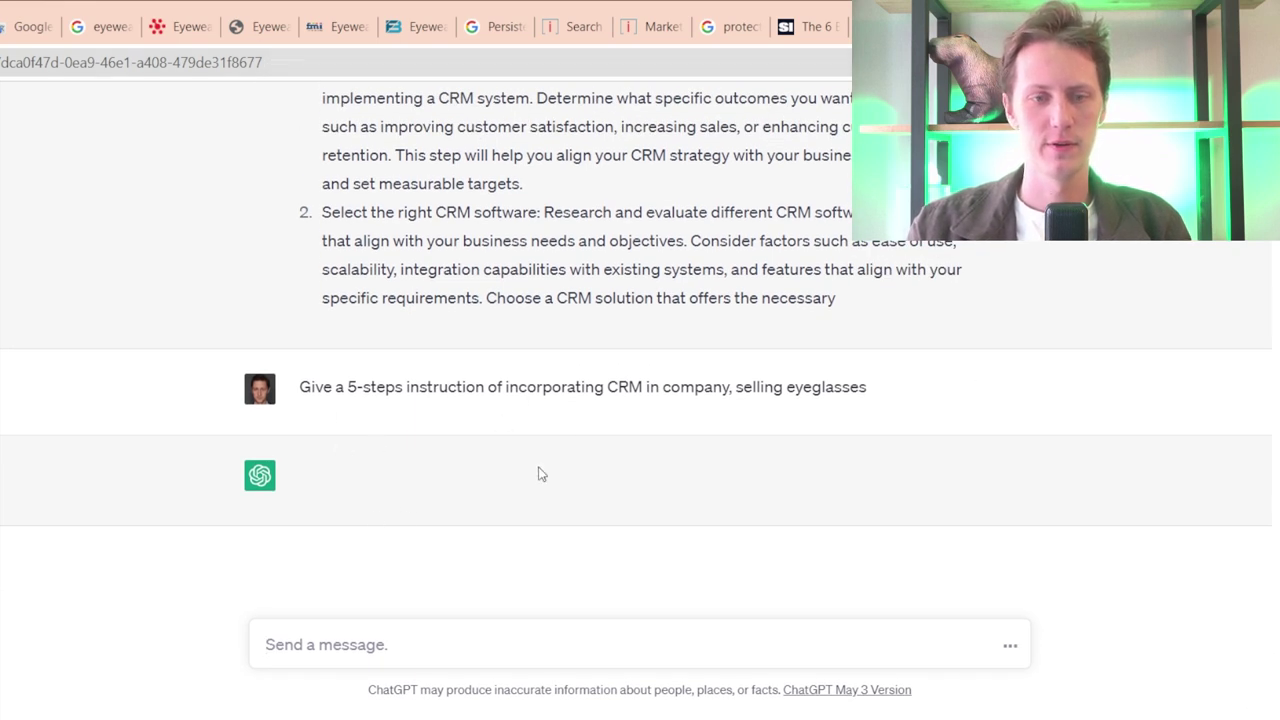
left_click_drag(872, 388, 294, 392)
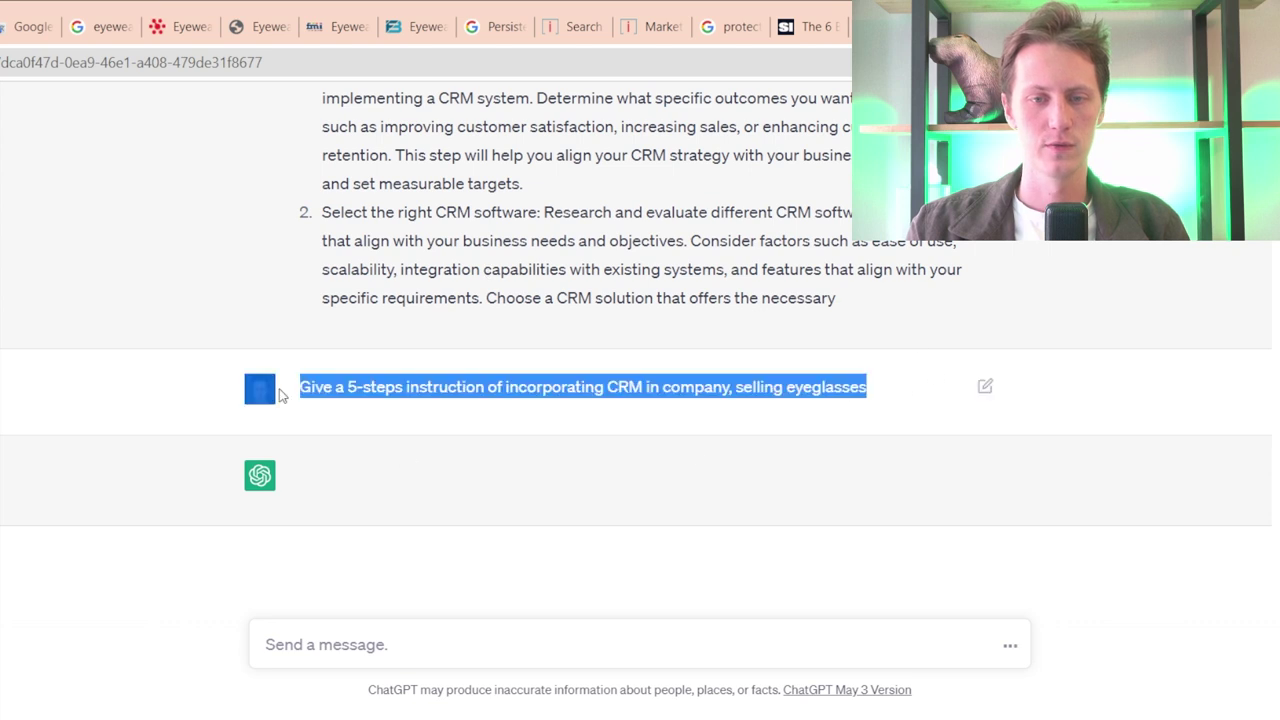
left_click(310, 50)
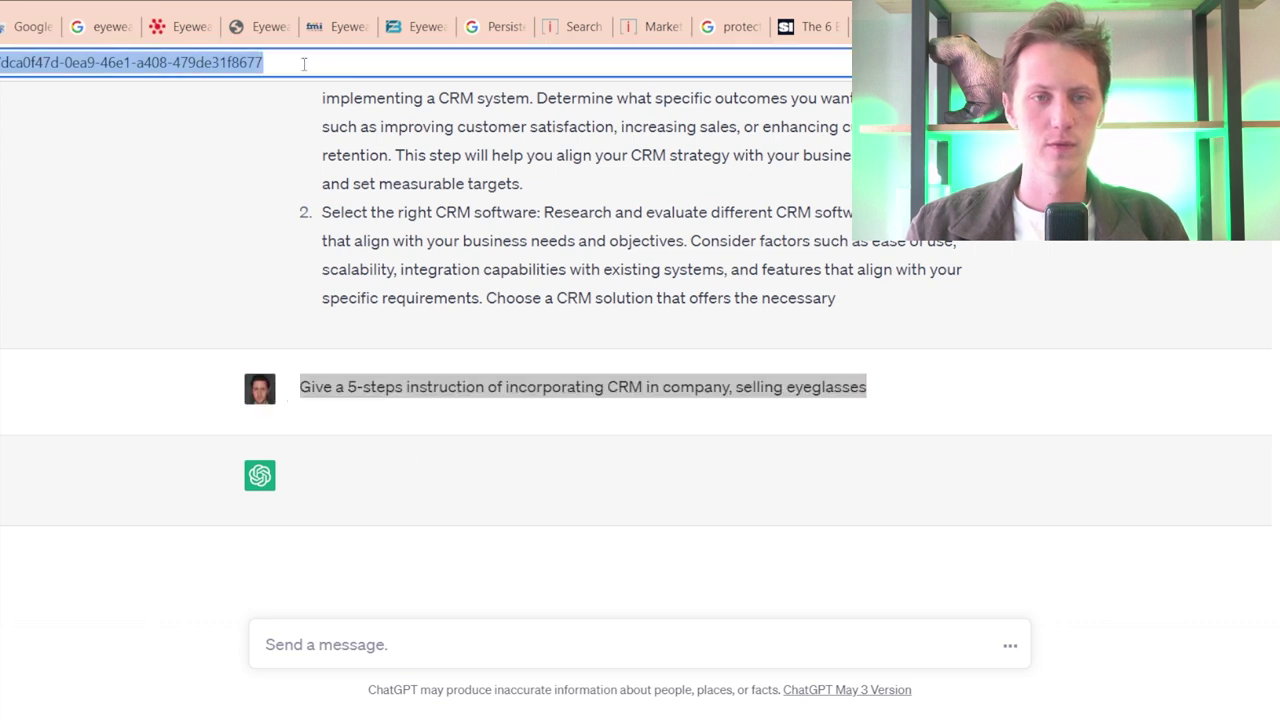
key("Escape")
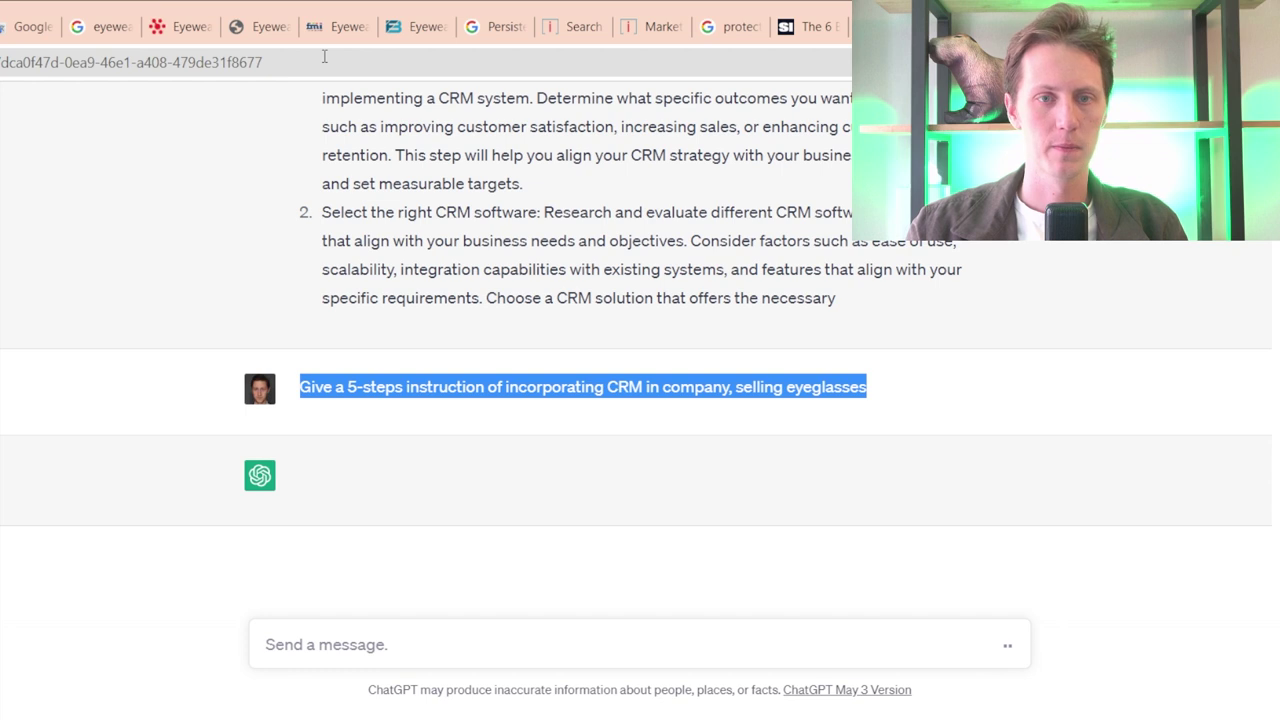